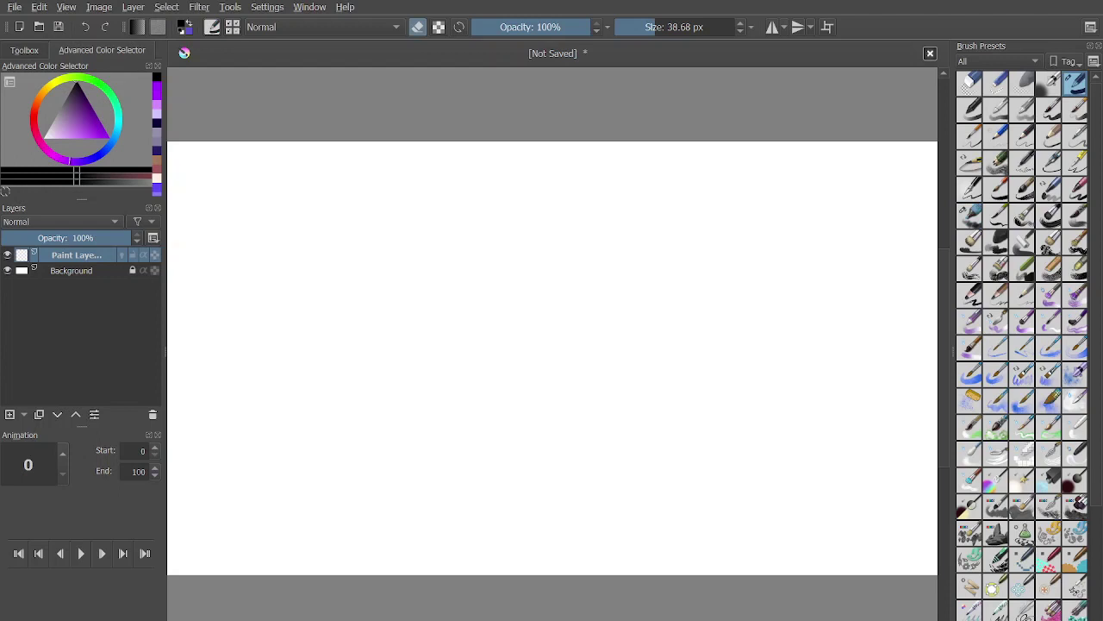
Set the brush size to 8.72 px and switch off eraser mode.
left_click(635, 27)
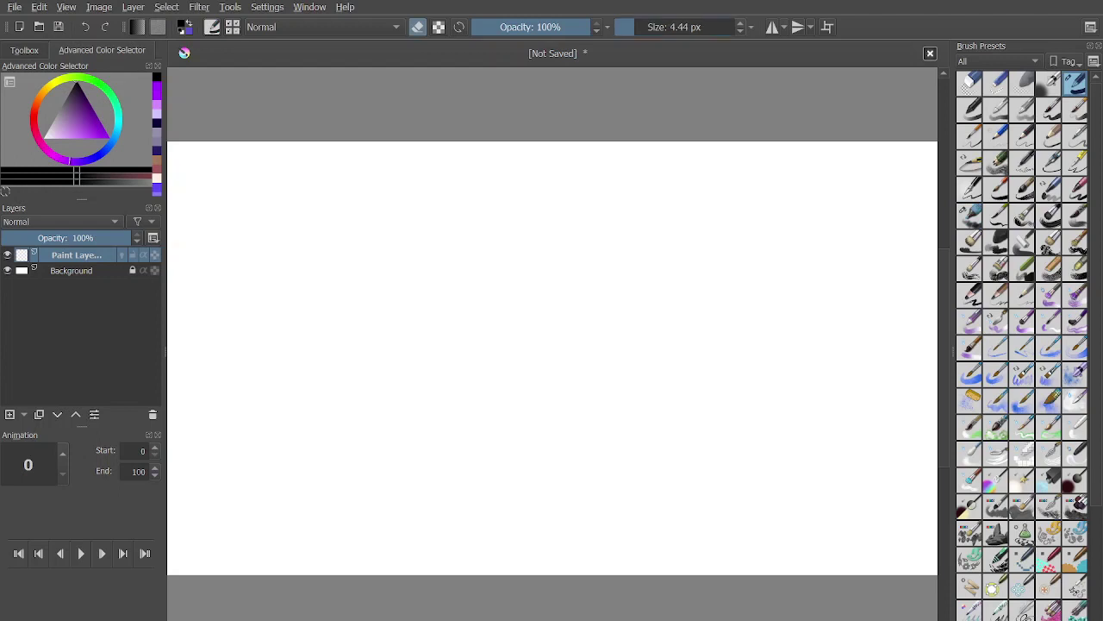
key("bracketright")
key("e")
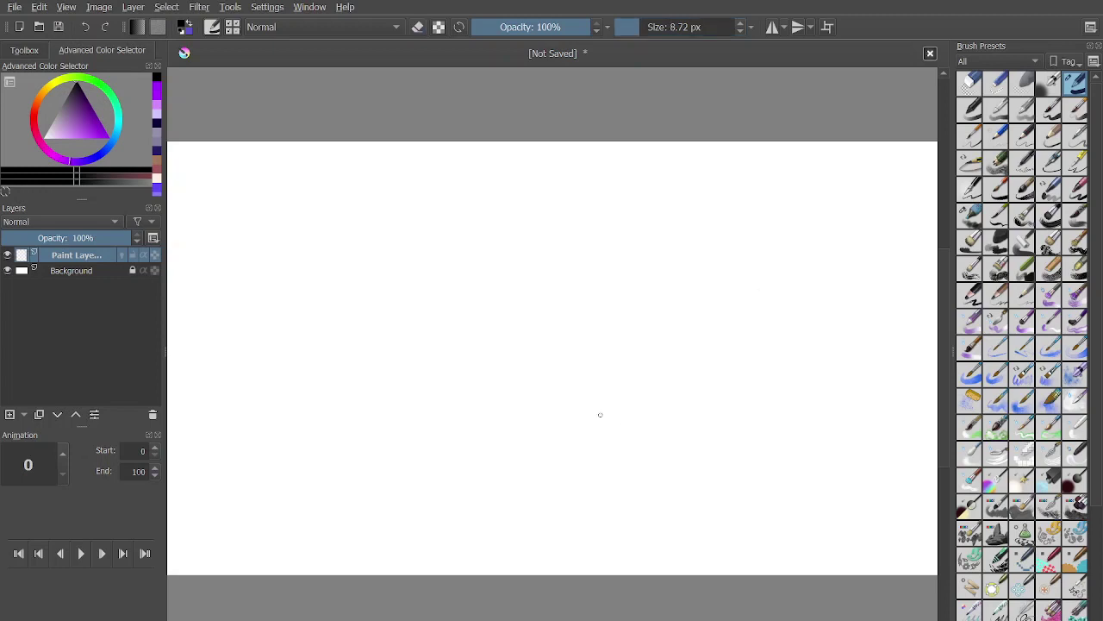
Undo the black trial circle and set the paint layer's opacity to 52%.
left_click_drag(616, 421, 658, 438)
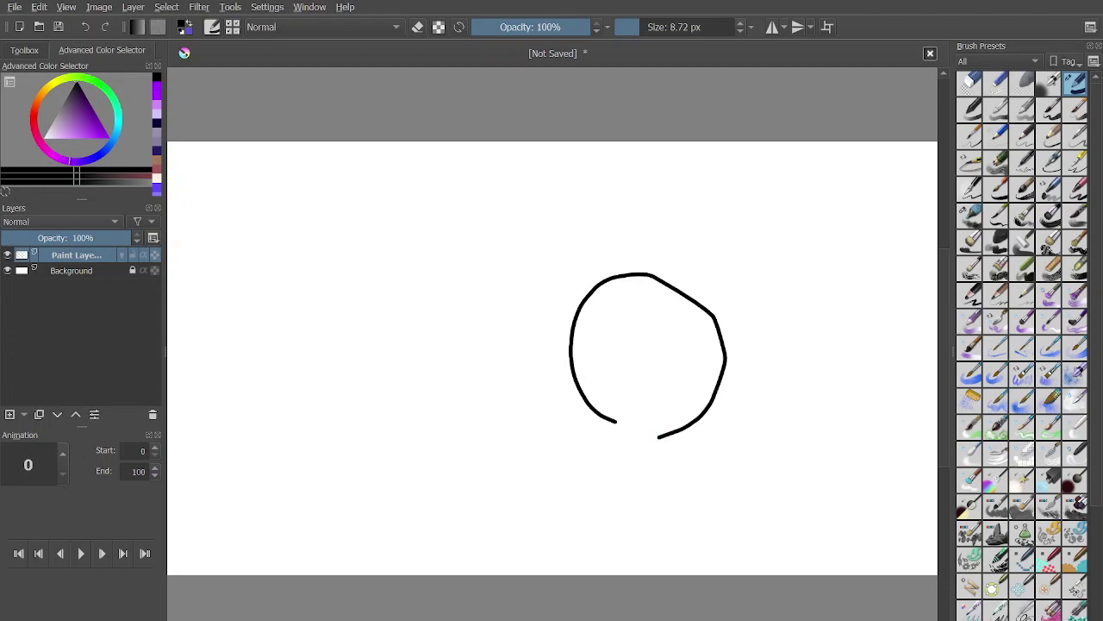
key("ctrl+z")
left_click_drag(56, 238, 69, 238)
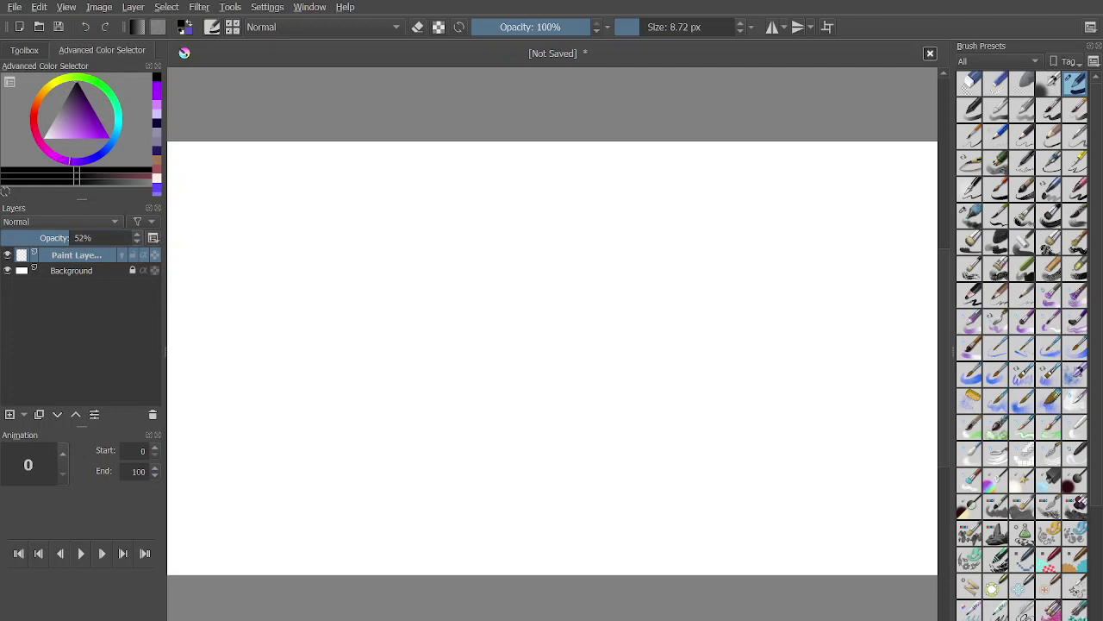
mouse_move(227, 411)
left_mouse_down()
mouse_move(224, 471)
mouse_move(246, 491)
left_mouse_up()
scroll(552, 358, "down", 1)
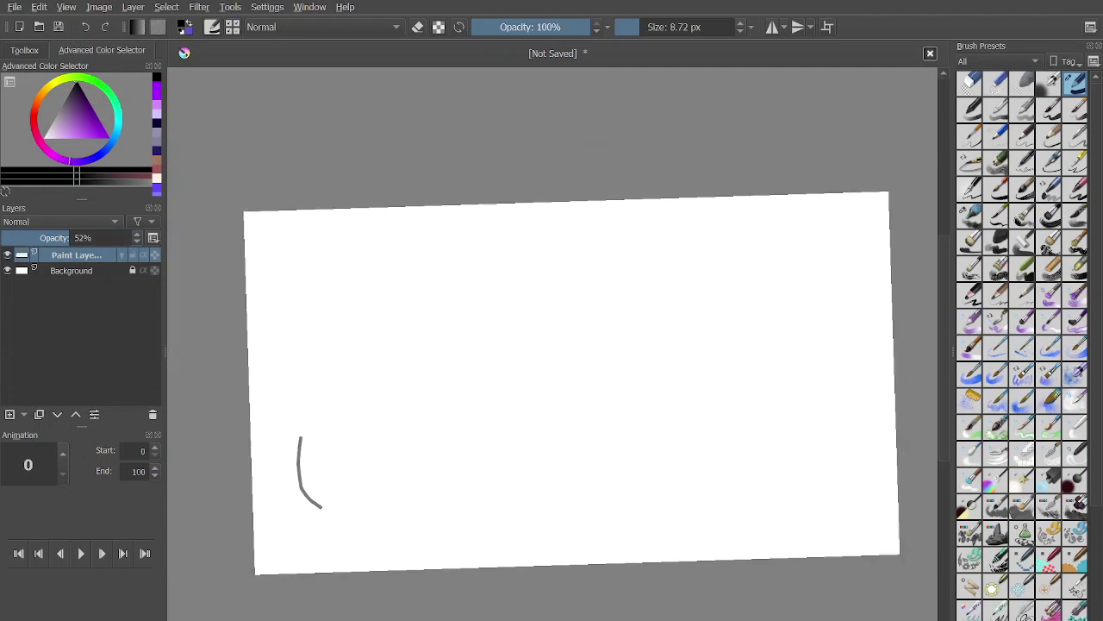
key("ctrl+z")
mouse_move(335, 382)
left_mouse_down()
mouse_move(347, 473)
mouse_move(365, 486)
mouse_move(406, 456)
mouse_move(427, 474)
left_mouse_up()
scroll(388, 449, "up", 3)
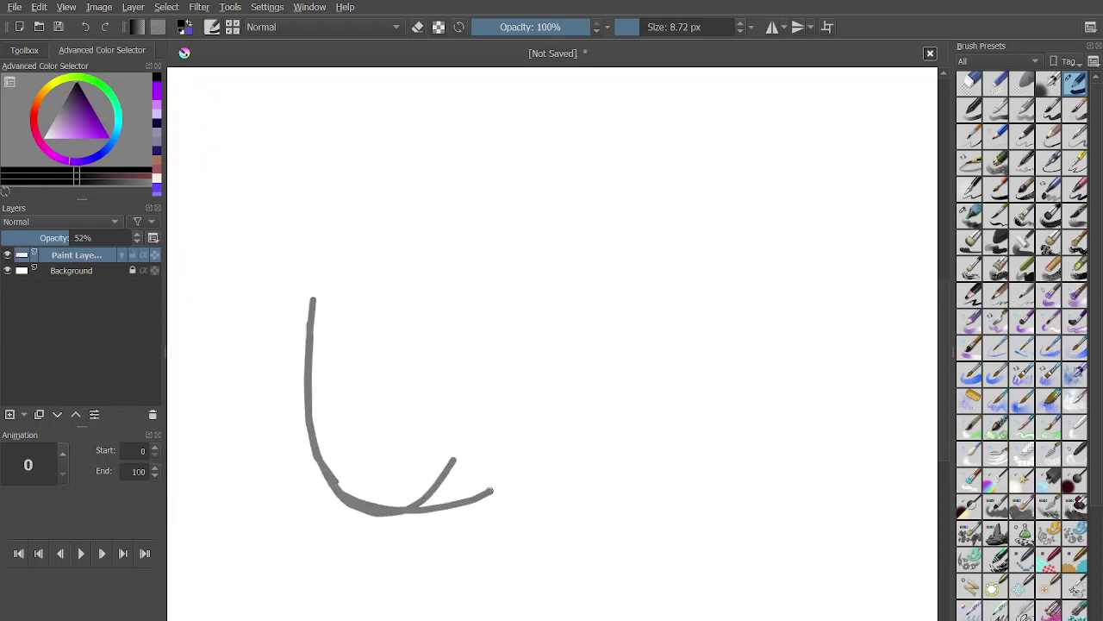
key("ctrl+z")
key("ctrl+z")
key("ctrl+z")
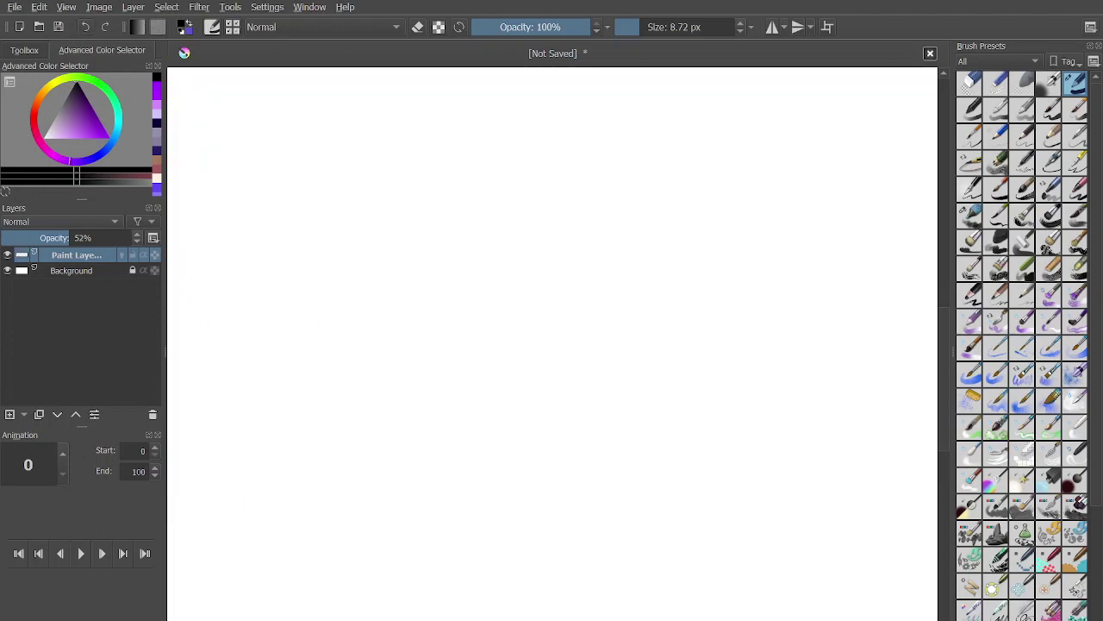
left_click_drag(419, 184, 370, 498)
scroll(357, 430, "down", 2)
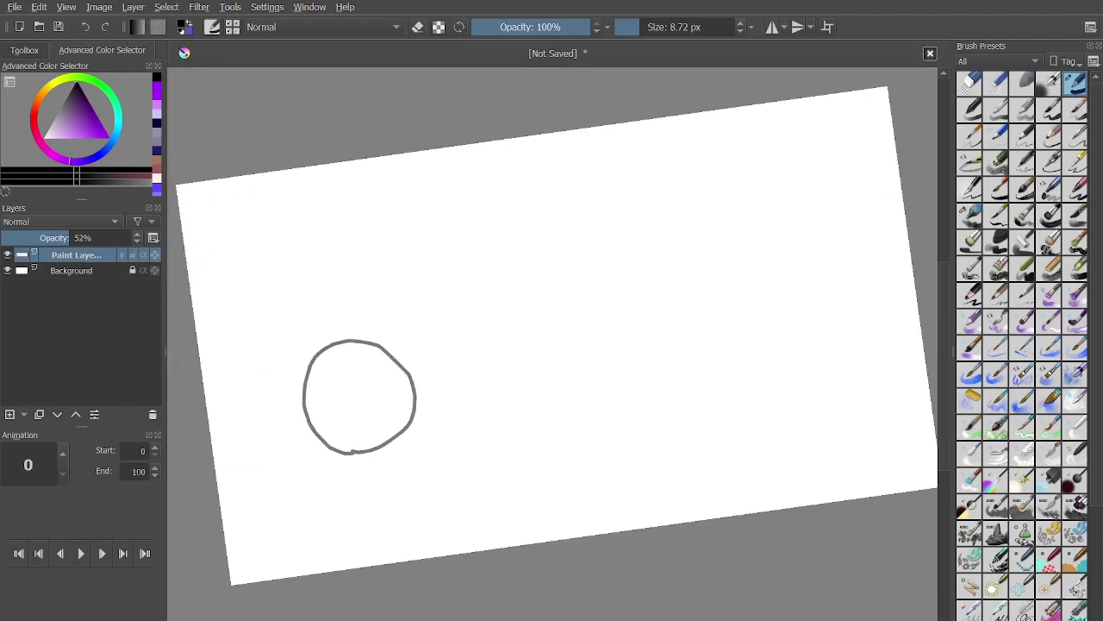
mouse_move(492, 374)
left_mouse_down()
mouse_move(547, 208)
mouse_move(580, 351)
left_mouse_up()
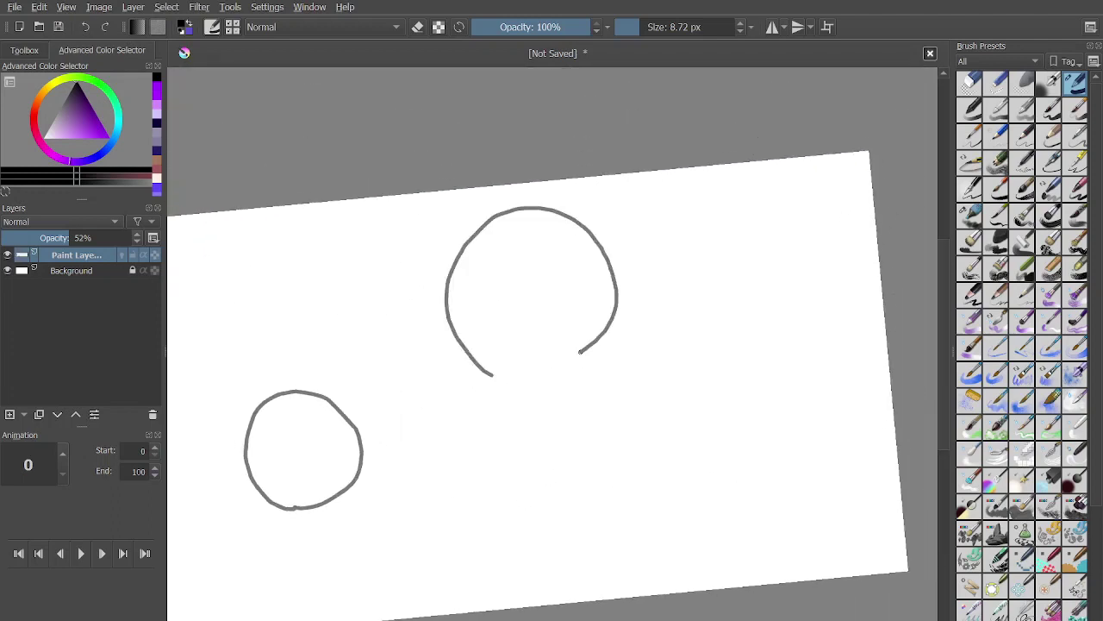
key("ctrl+z")
key("ctrl+z")
key("ctrl+z")
key("ctrl+z")
Sketch a large circle near the canvas's upper edge and a second circle lower down towards its left side.
mouse_move(453, 347)
left_mouse_down()
mouse_move(533, 225)
mouse_move(512, 342)
mouse_move(468, 352)
left_mouse_up()
mouse_move(351, 471)
left_mouse_down()
mouse_move(328, 355)
mouse_move(400, 382)
mouse_move(379, 455)
left_mouse_up()
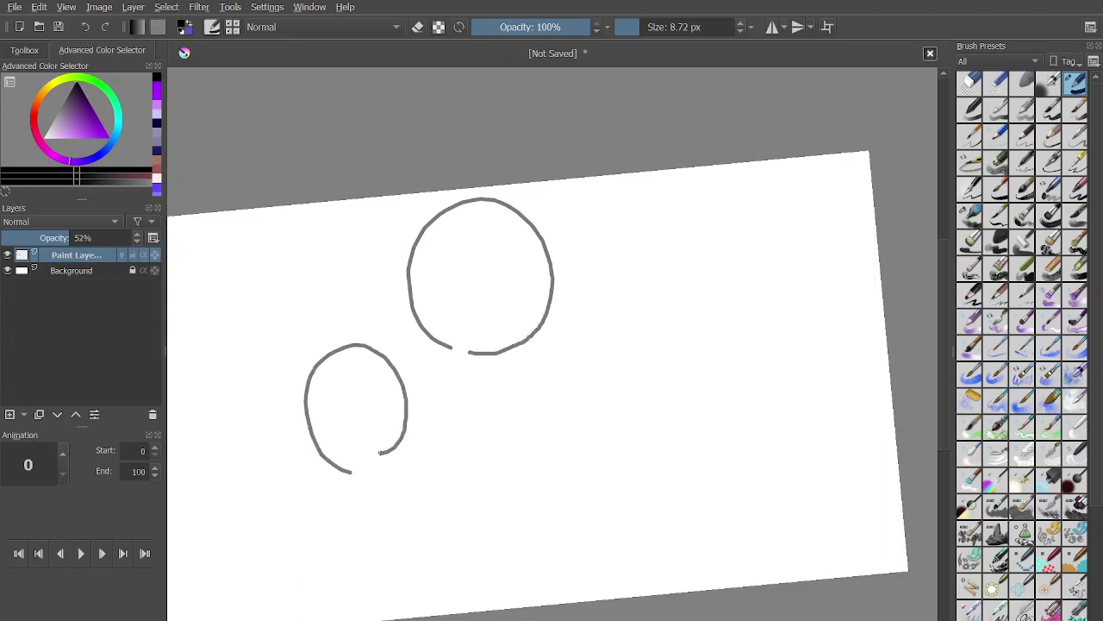
key("ctrl+z")
mouse_move(338, 542)
left_mouse_down()
mouse_move(336, 443)
mouse_move(348, 543)
mouse_move(397, 399)
mouse_move(453, 491)
mouse_move(365, 531)
mouse_move(335, 516)
left_mouse_up()
scroll(353, 543, "up", 1)
key("ctrl+z")
scroll(551, 345, "down", 1)
scroll(586, 302, "up", 2)
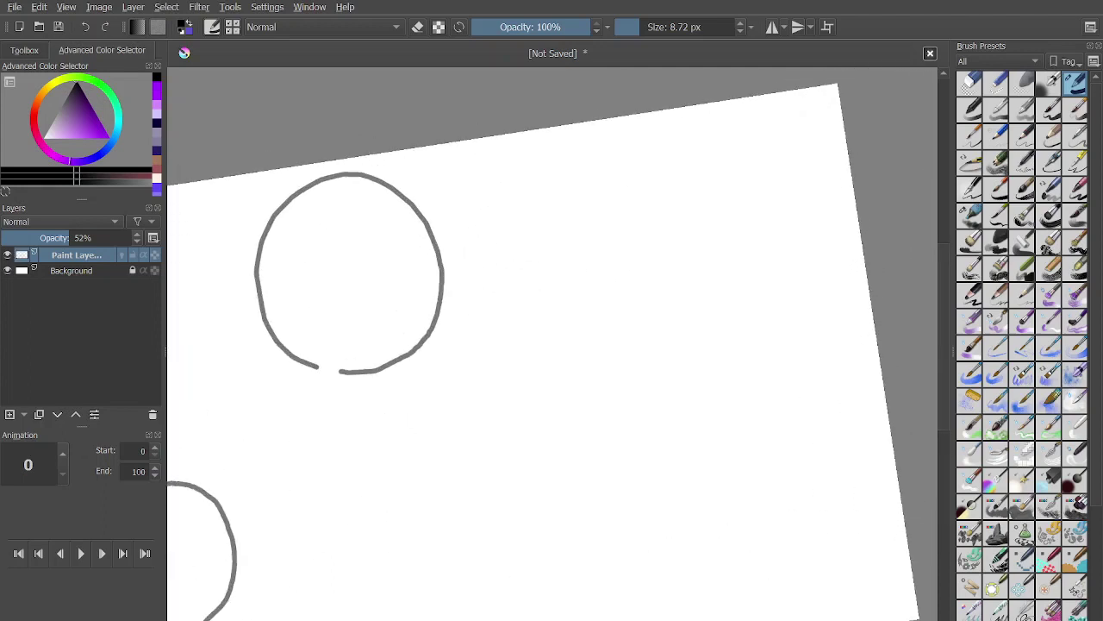
Sketch a third circle on the right part of the canvas, undoing the stray stroke made after it.
mouse_move(625, 423)
left_mouse_down()
mouse_move(642, 271)
mouse_move(678, 273)
mouse_move(713, 302)
mouse_move(721, 346)
mouse_move(708, 395)
mouse_move(636, 425)
left_mouse_up()
scroll(637, 388, "up", 2)
mouse_move(475, 541)
left_mouse_down()
mouse_move(456, 533)
mouse_move(406, 457)
left_mouse_up()
scroll(552, 344, "down", 2)
left_click(85, 26)
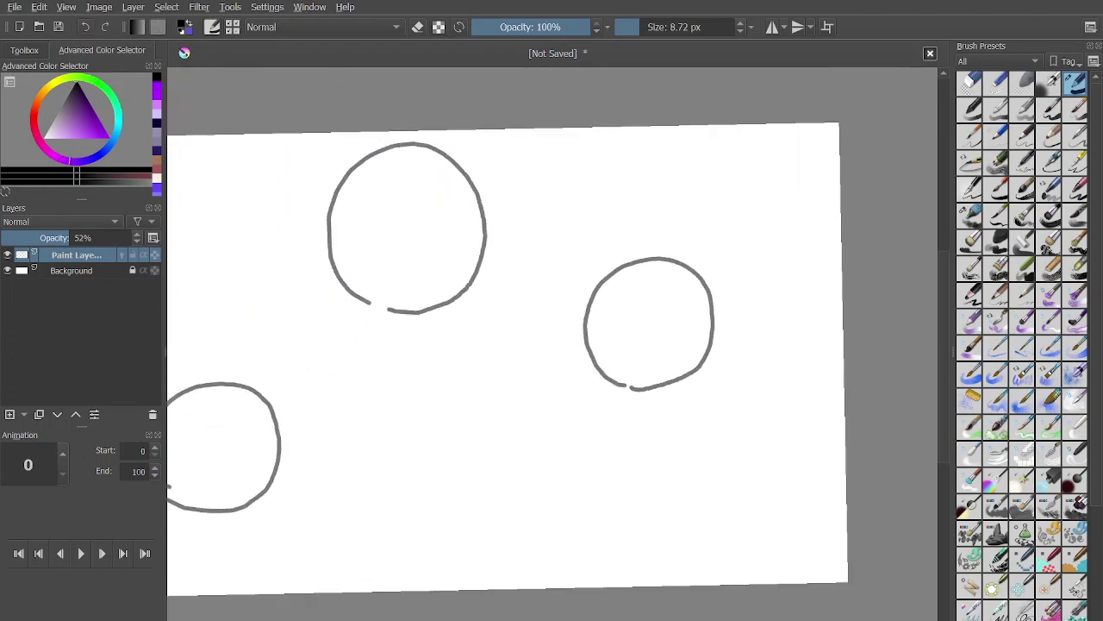
Sketch a small circle in the lower middle of the canvas as the base of a head.
mouse_move(389, 503)
left_mouse_down()
mouse_move(402, 432)
mouse_move(412, 492)
left_mouse_up()
scroll(412, 493, "up", 3)
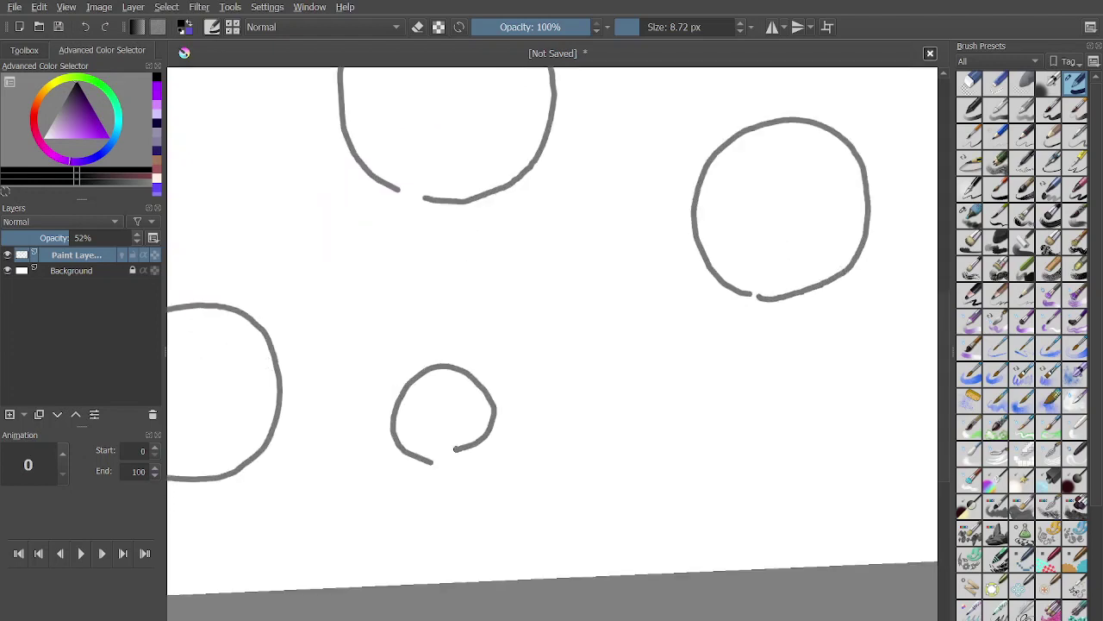
key("ctrl+z")
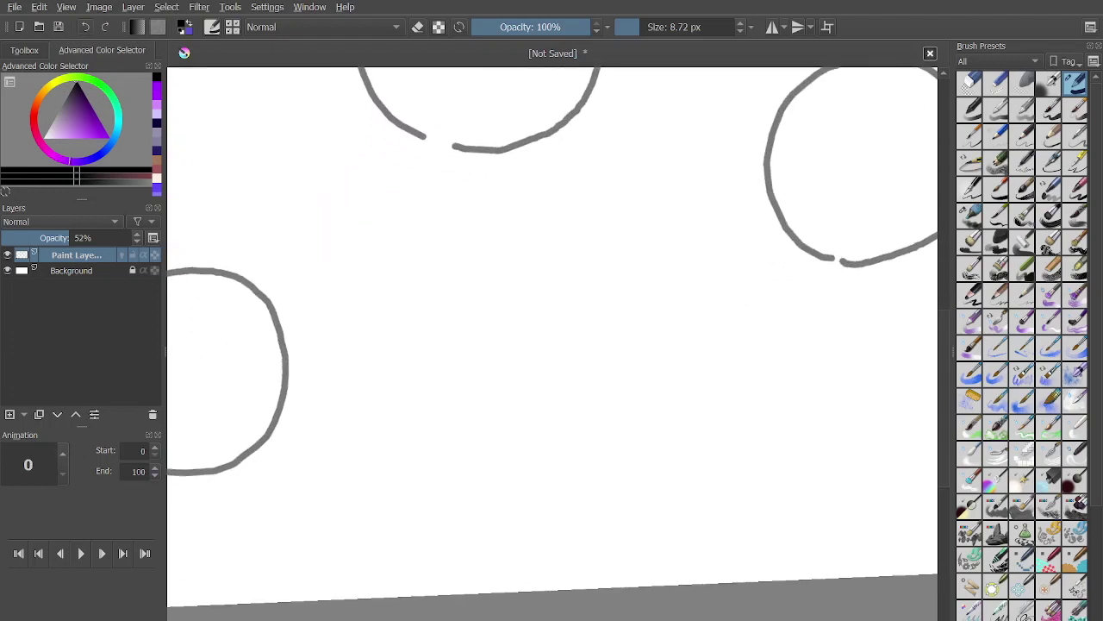
mouse_move(480, 453)
left_mouse_down()
mouse_move(542, 370)
mouse_move(518, 455)
mouse_move(488, 456)
left_mouse_up()
scroll(531, 420, "up", 2)
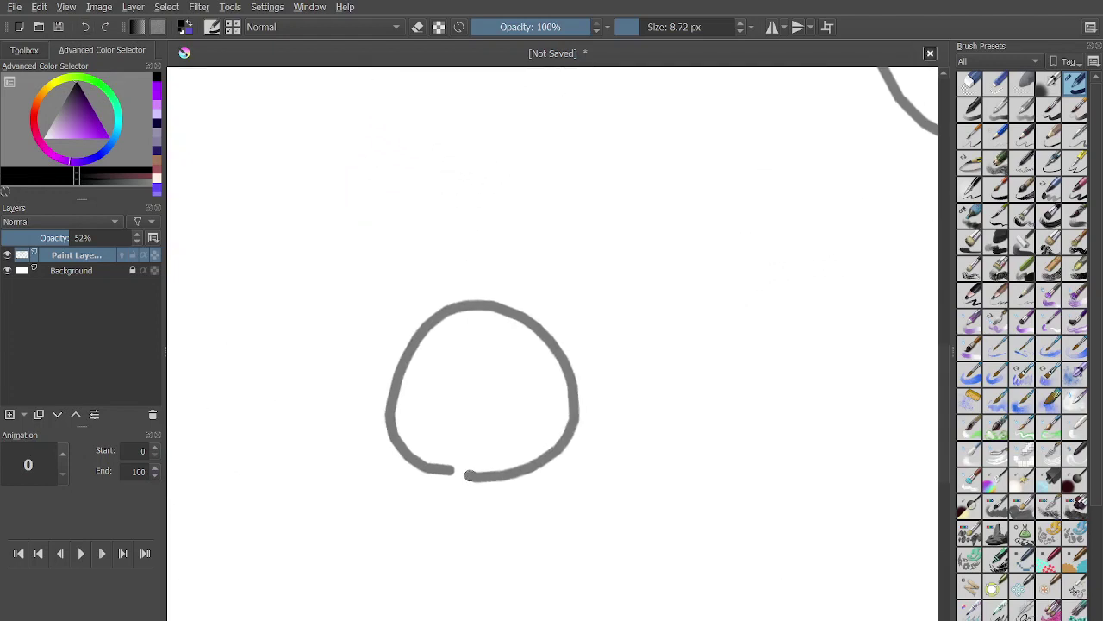
Draw a tapered jaw with a flat chin below the small circle, joining both of its sides.
left_click_drag(410, 443, 432, 461)
scroll(483, 500, "up", 2)
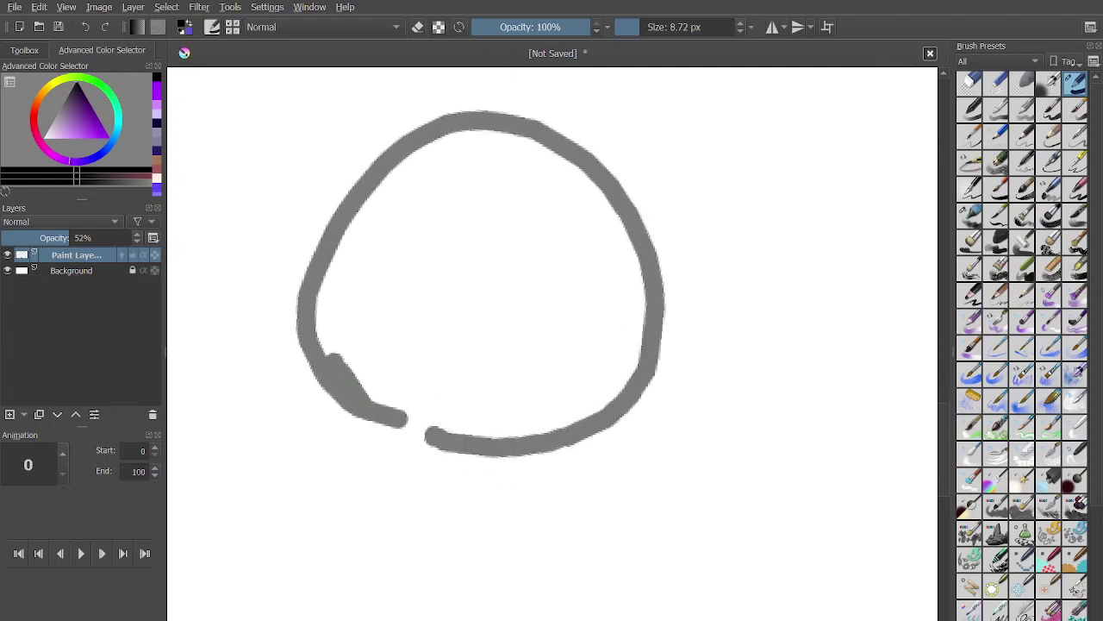
key("ctrl+z")
mouse_move(310, 367)
left_mouse_down()
mouse_move(406, 522)
mouse_move(464, 528)
mouse_move(509, 527)
mouse_move(578, 500)
mouse_move(639, 403)
left_mouse_up()
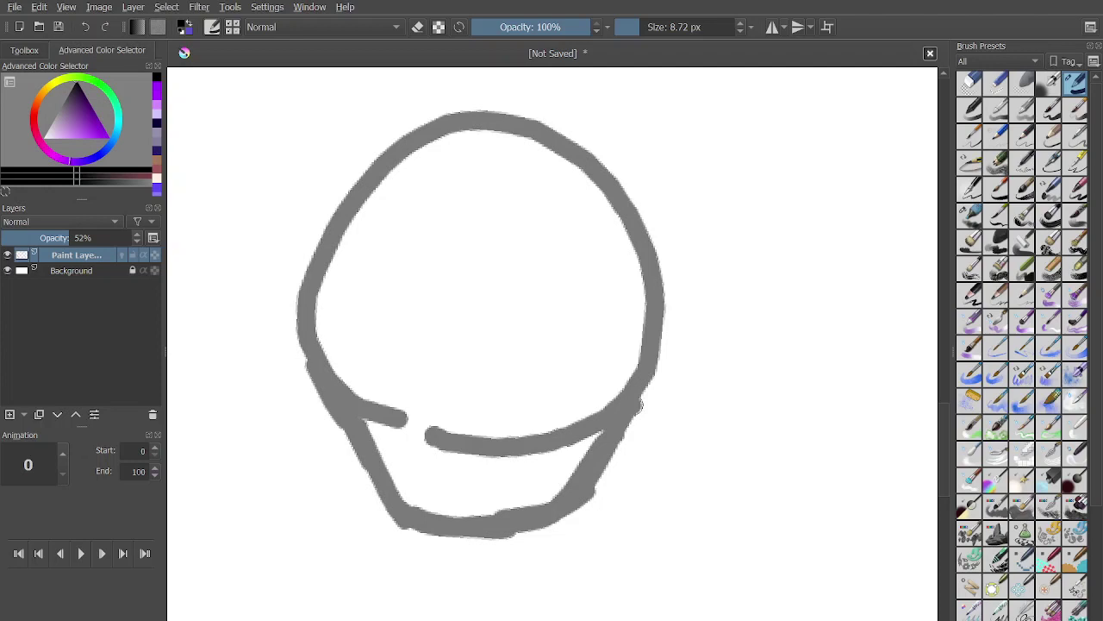
scroll(642, 405, "up", 5)
left_click_drag(431, 476, 553, 465)
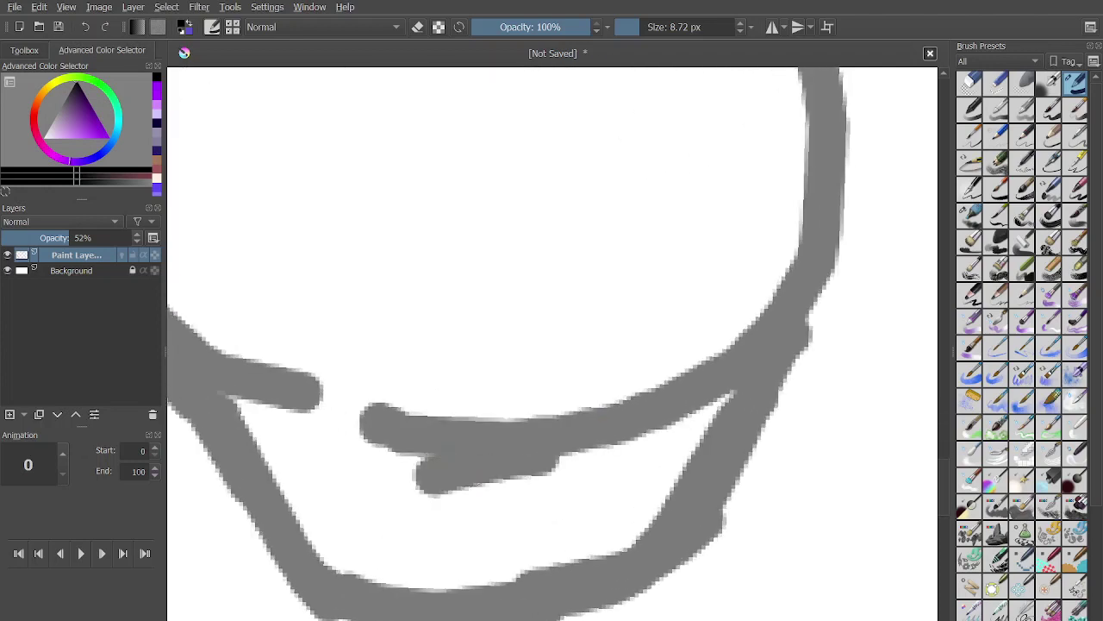
mouse_move(431, 456)
left_mouse_down()
mouse_move(430, 542)
mouse_move(466, 575)
left_mouse_up()
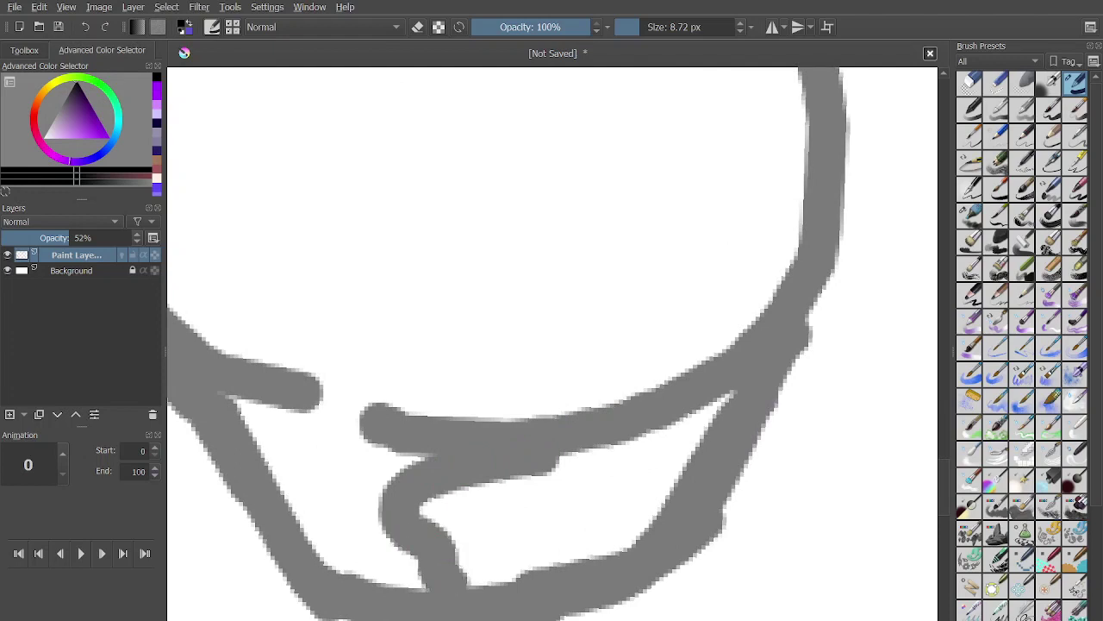
key("ctrl+z")
key("ctrl+z")
Draw two short curved strokes rising from the chin and a horizontal stroke under the circle's lower edge.
left_click_drag(369, 515, 426, 586)
left_click_drag(571, 503, 543, 573)
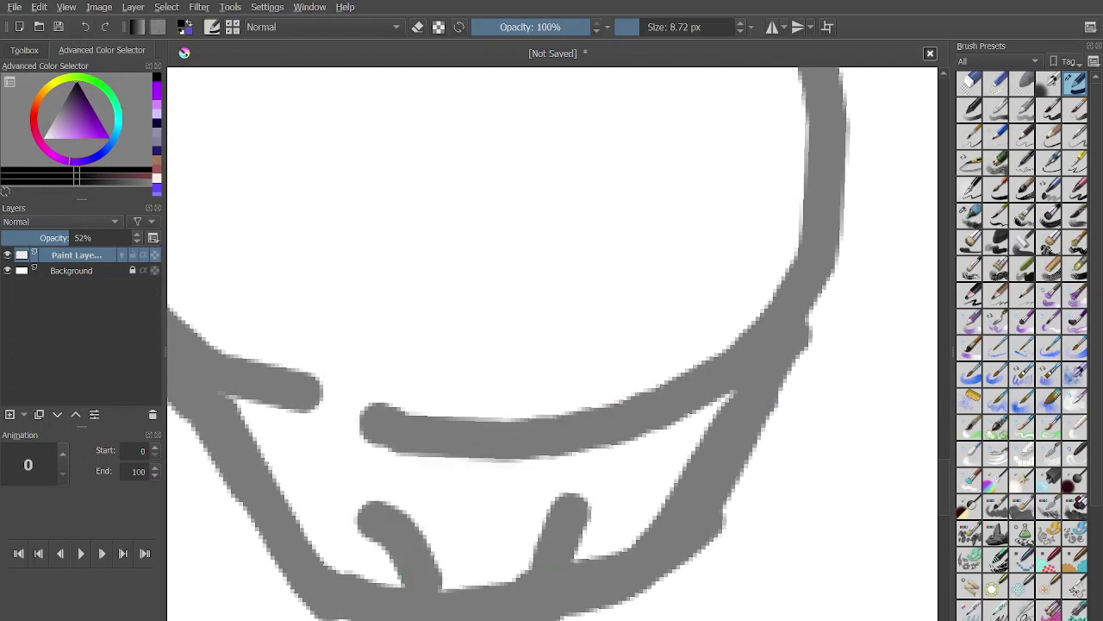
left_click_drag(379, 476, 554, 472)
scroll(554, 472, "down", 3)
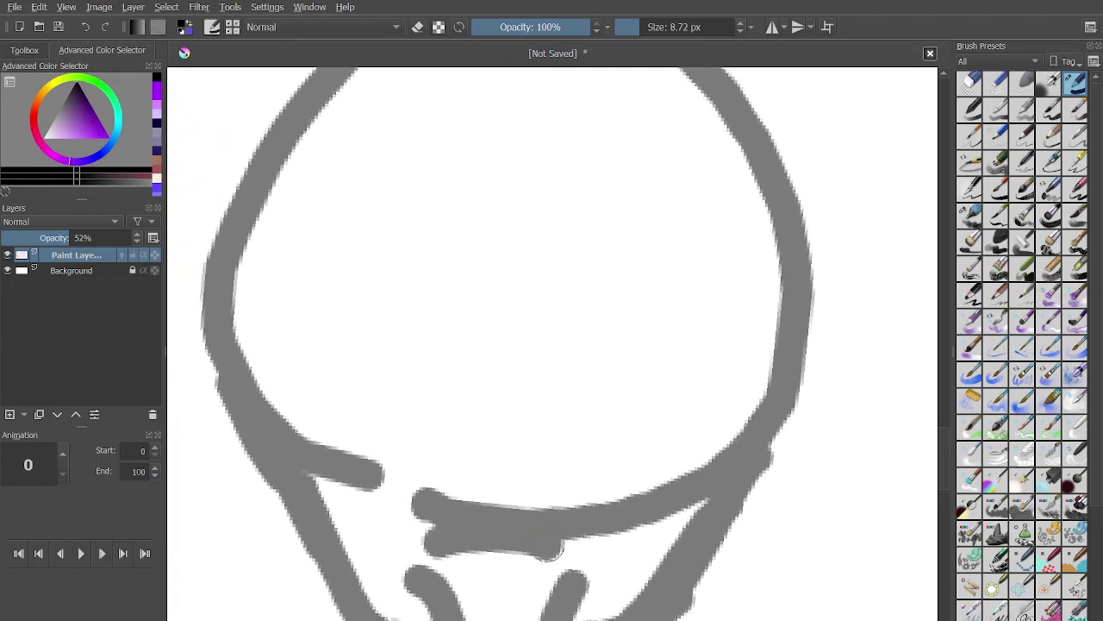
scroll(547, 554, "down", 2)
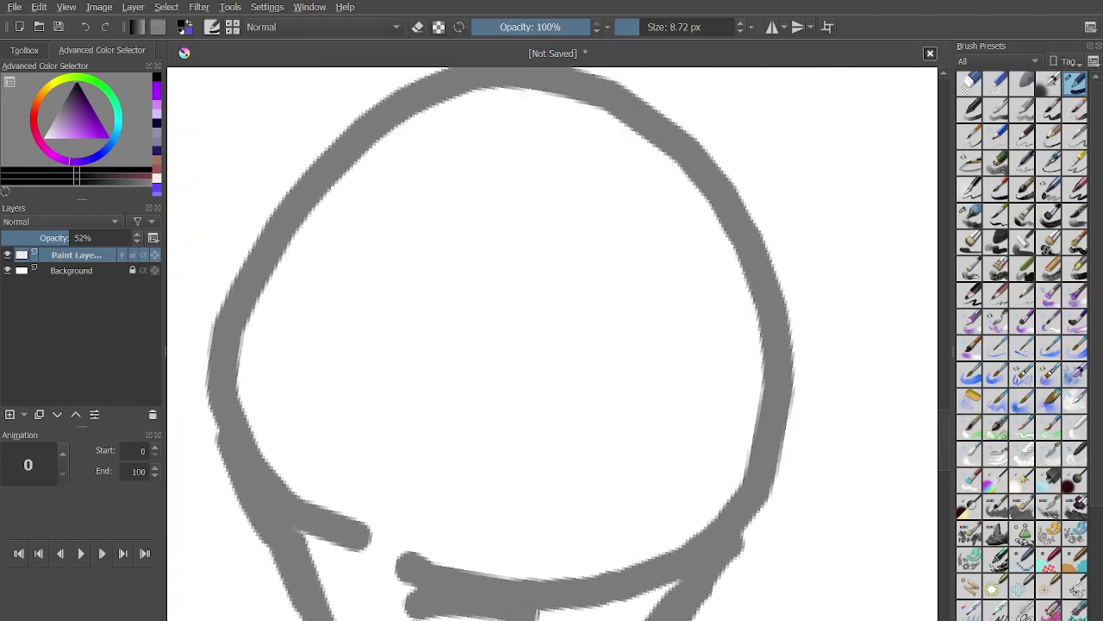
Draw two slanted oval eyes on the lower half of the head, each with a line across it.
mouse_move(608, 398)
left_mouse_down()
mouse_move(547, 477)
mouse_move(577, 518)
mouse_move(680, 441)
mouse_move(619, 392)
left_mouse_up()
scroll(638, 355, "down", 2)
scroll(638, 355, "up", 2)
key("ctrl+z")
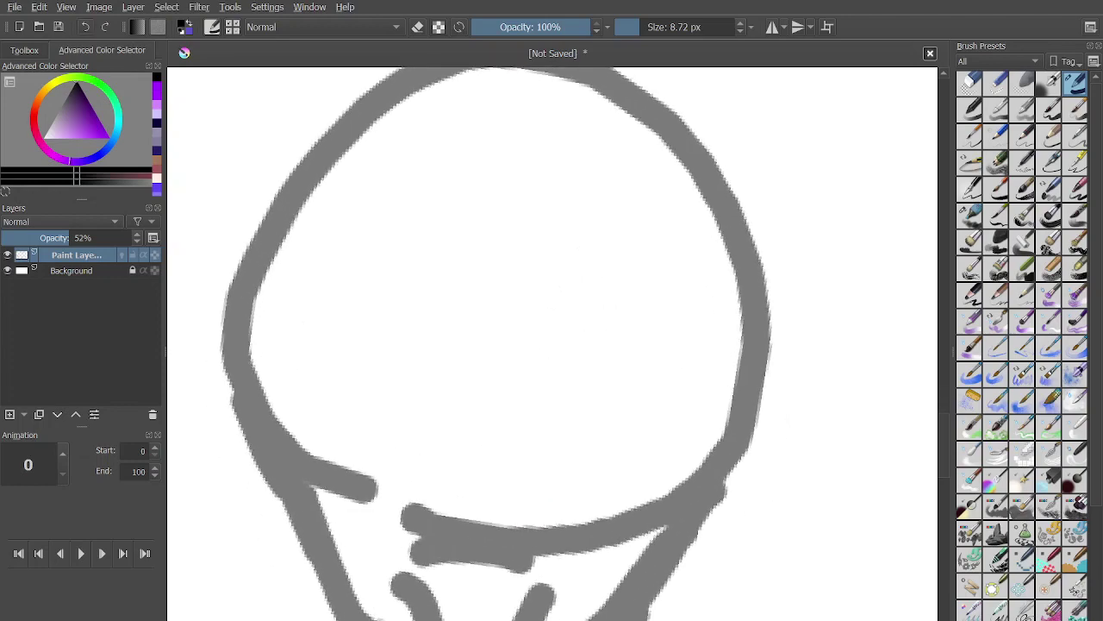
mouse_move(675, 313)
left_mouse_down()
mouse_move(593, 422)
mouse_move(700, 347)
mouse_move(628, 384)
mouse_move(688, 384)
left_mouse_up()
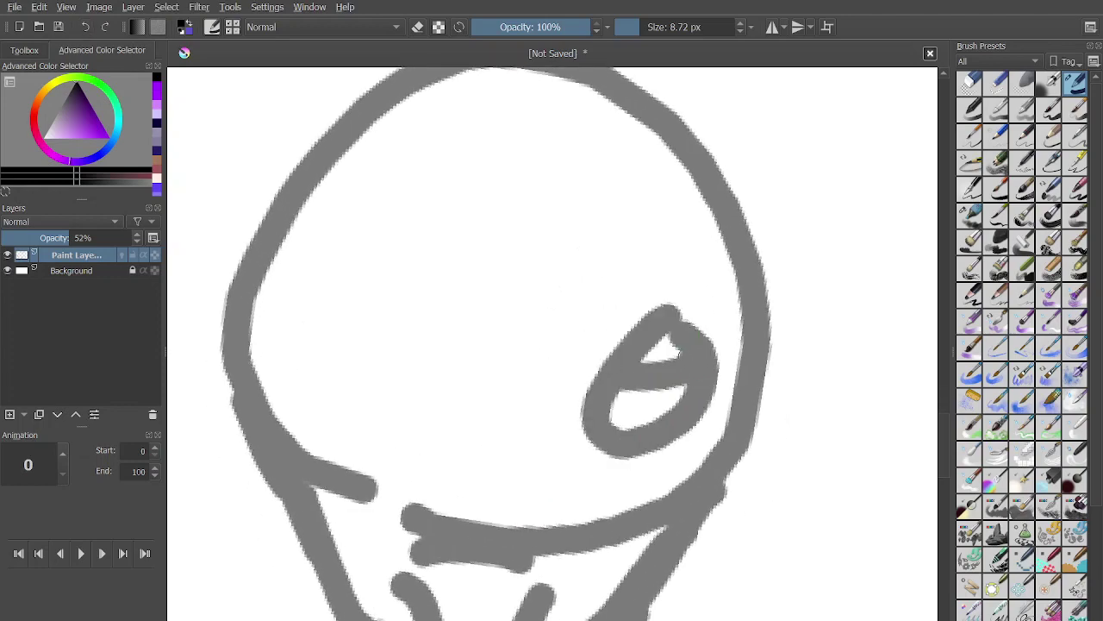
mouse_move(296, 328)
left_mouse_down()
mouse_move(354, 383)
mouse_move(355, 429)
mouse_move(301, 413)
mouse_move(304, 331)
left_mouse_up()
scroll(303, 330, "up", 1)
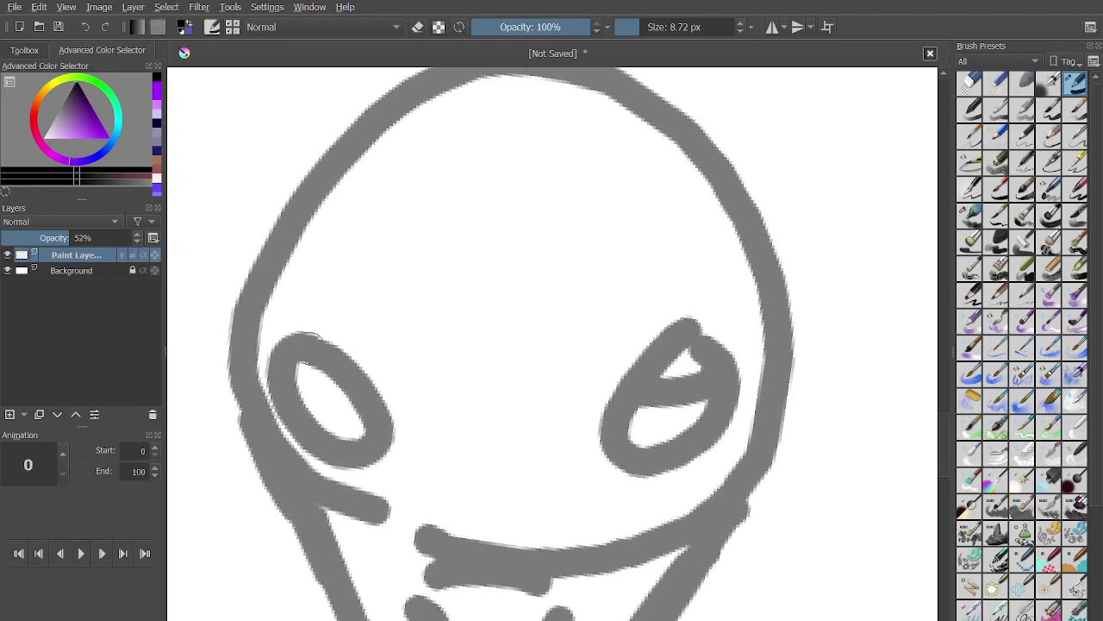
left_click_drag(298, 409, 342, 416)
Add a short brow mark next to the inner upper edge of each eye.
left_click_drag(369, 369, 398, 389)
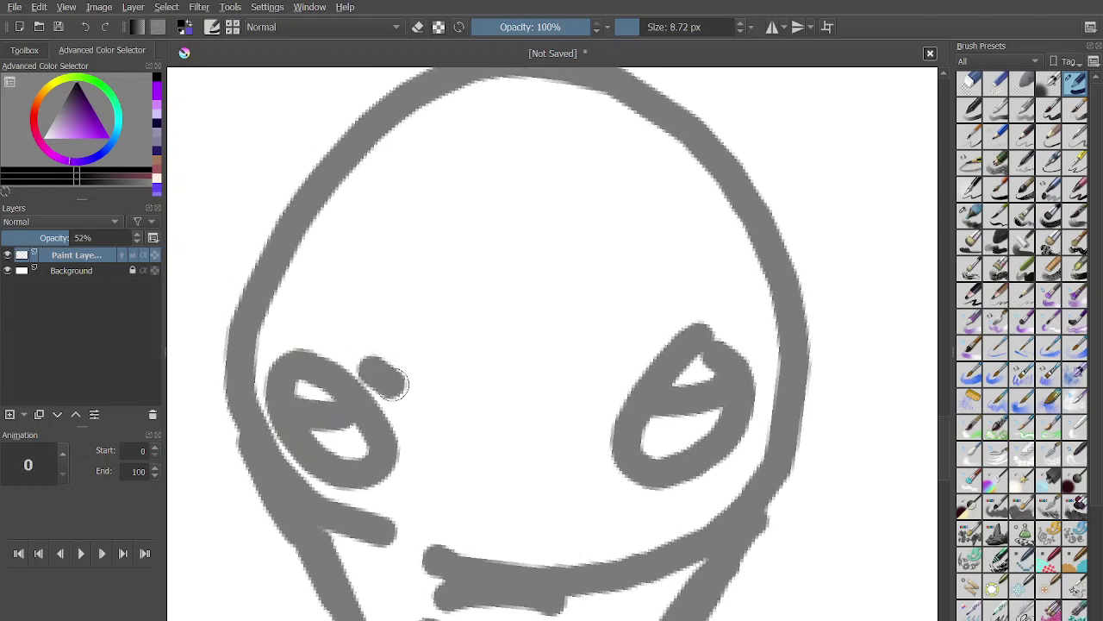
left_click_drag(620, 353, 605, 374)
scroll(604, 358, "down", 1)
scroll(607, 360, "down", 3)
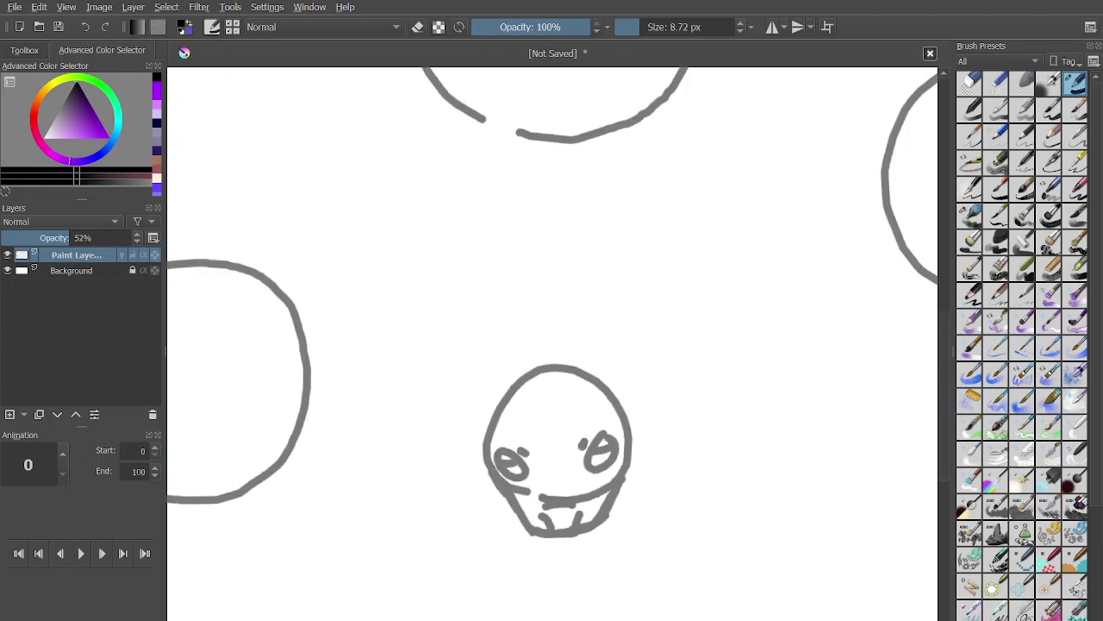
scroll(586, 454, "up", 3)
mouse_move(486, 350)
left_mouse_down()
mouse_move(451, 315)
mouse_move(387, 405)
mouse_move(379, 396)
mouse_move(368, 456)
left_mouse_up()
left_click_drag(388, 354, 365, 514)
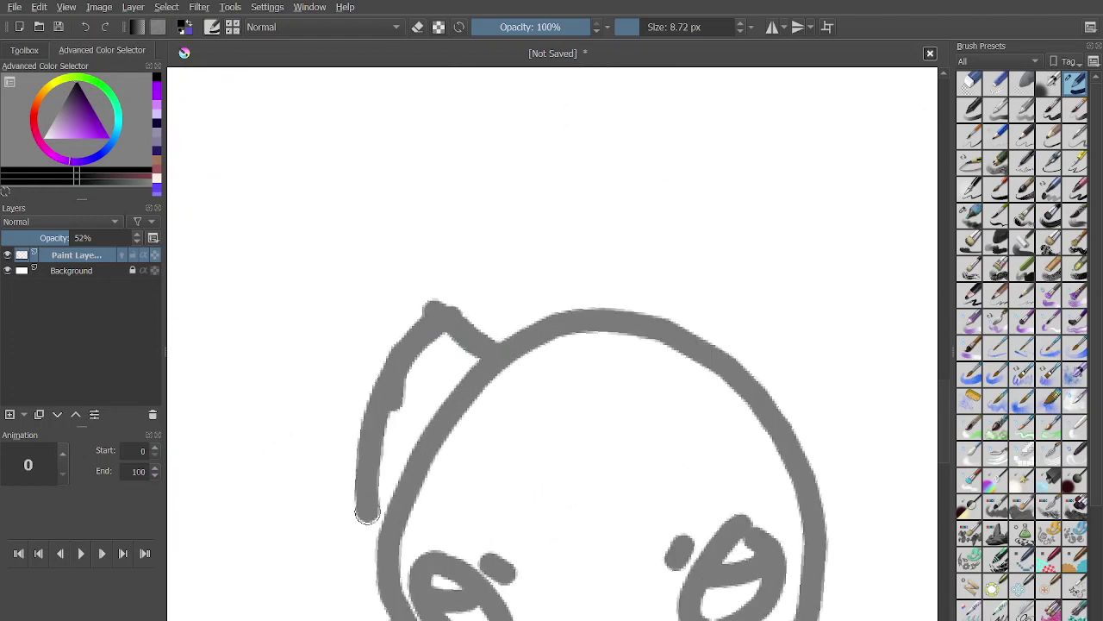
left_click(85, 27)
left_click(86, 27)
key("ctrl+z")
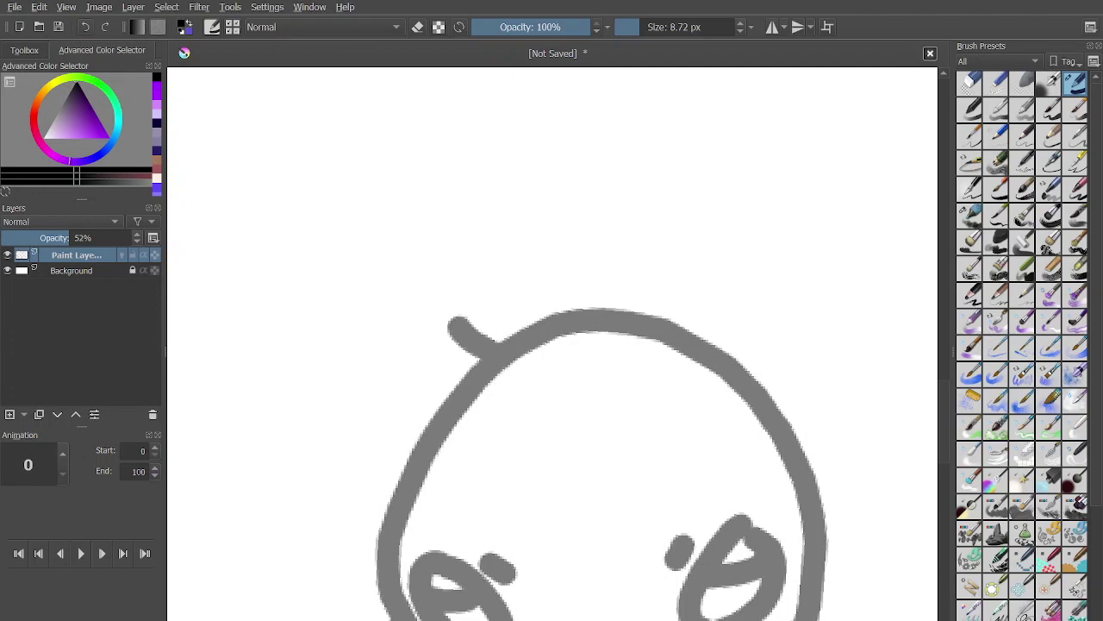
Draw two rounded, pointed ears on the upper left and upper right of the head.
mouse_move(478, 351)
left_mouse_down()
mouse_move(369, 356)
mouse_move(363, 447)
mouse_move(378, 501)
left_mouse_up()
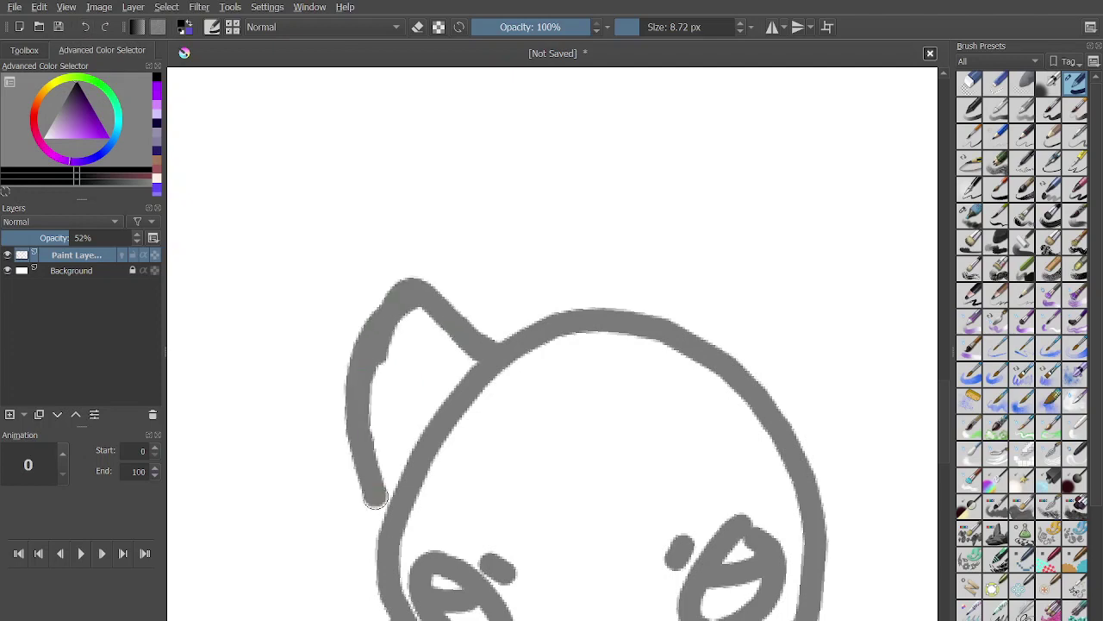
scroll(378, 502, "down", 2)
scroll(208, 497, "up", 2)
mouse_move(533, 327)
left_mouse_down()
mouse_move(528, 258)
mouse_move(615, 312)
mouse_move(642, 441)
left_mouse_up()
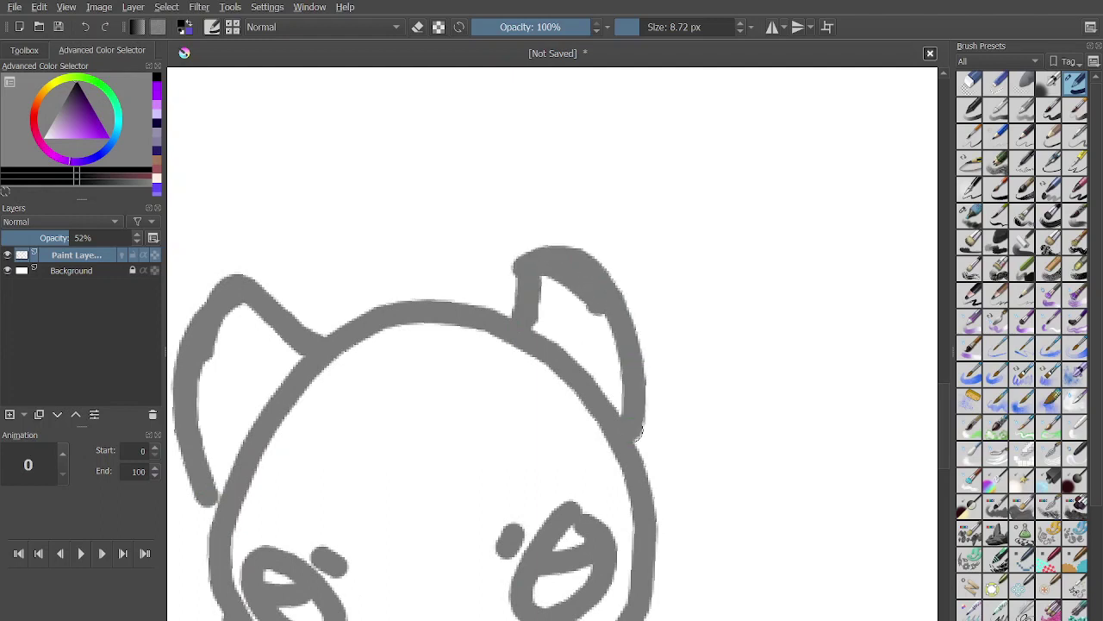
scroll(603, 405, "down", 3)
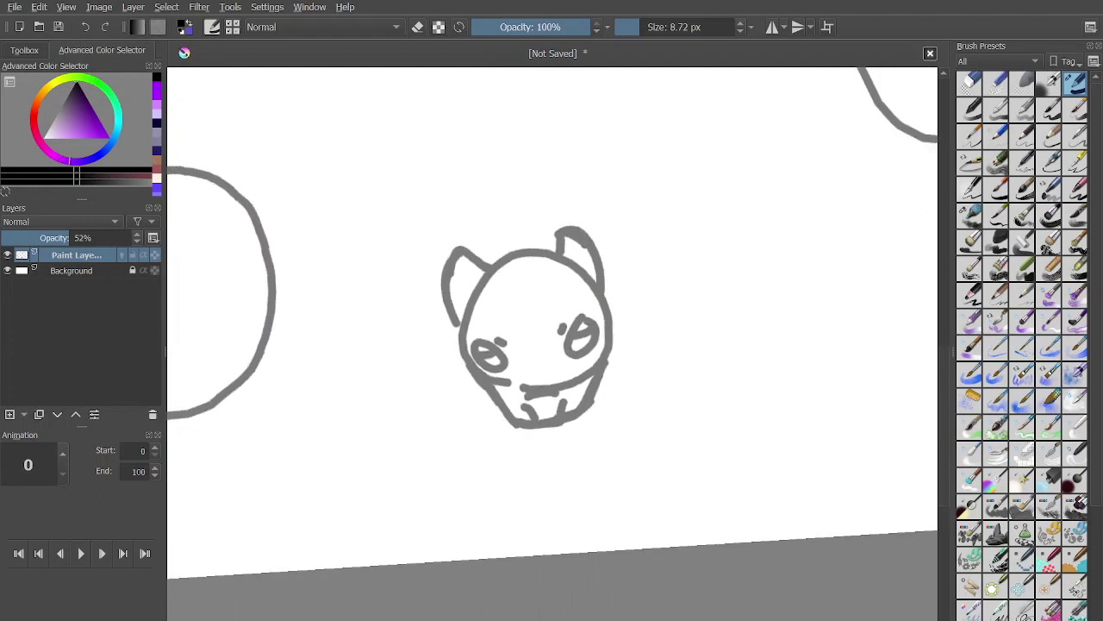
Draw short downward cheek fur strokes on both sides of the jaw.
scroll(548, 396, "up", 3)
left_click_drag(477, 410, 492, 452)
left_click_drag(683, 333, 691, 400)
scroll(552, 344, "down", 2)
scroll(551, 344, "up", 1)
left_click(577, 446)
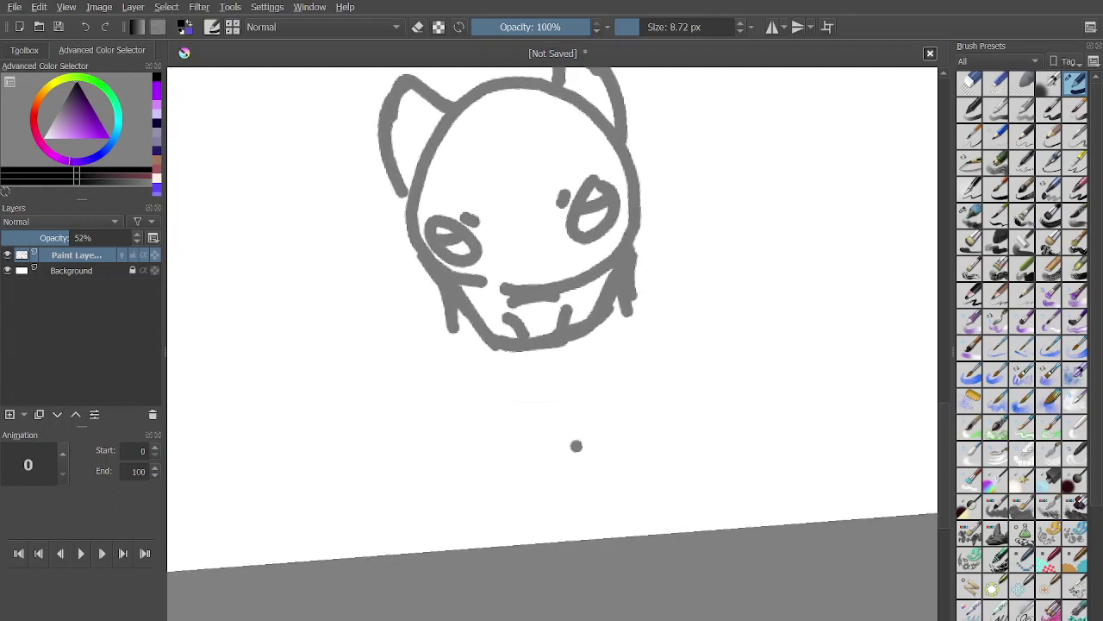
key("ctrl+z")
left_click(579, 273)
scroll(551, 345, "down", 1)
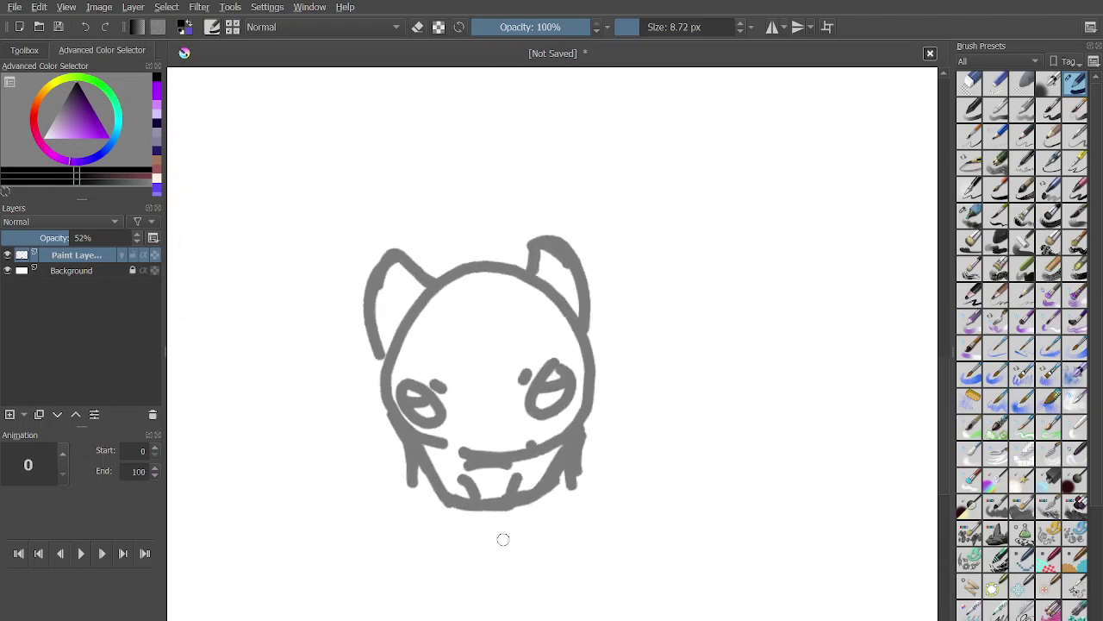
Fill the inside of the right eye with brush strokes, leaving a small white highlight at its top.
scroll(494, 564, "up", 2)
left_click_drag(541, 364, 574, 353)
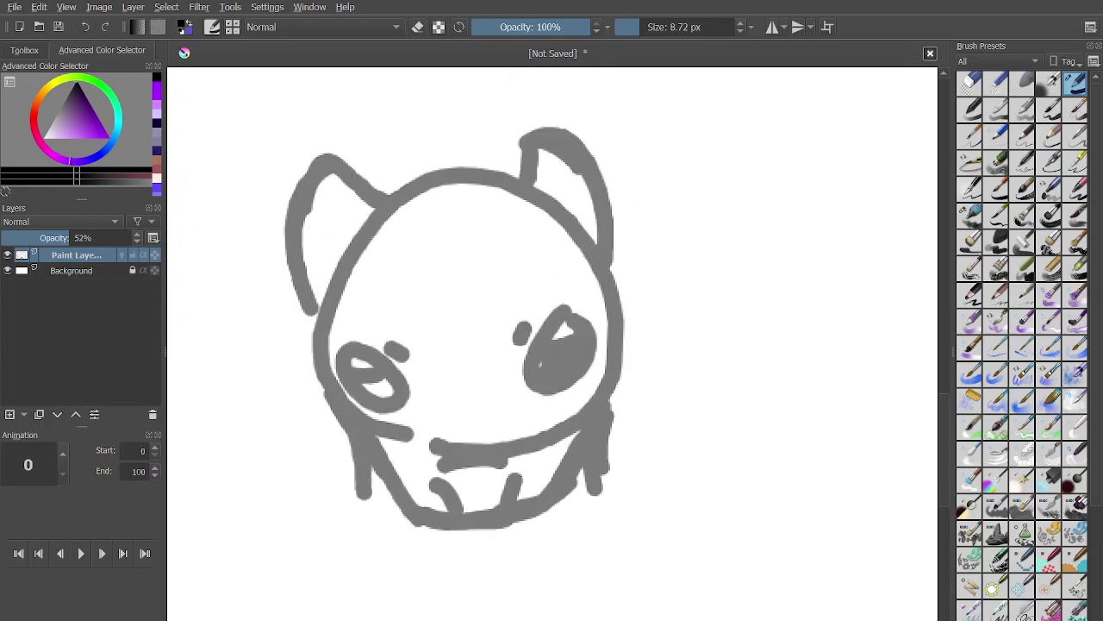
Fill the inside of the small head's left eye with brush strokes.
left_click_drag(386, 381, 369, 391)
scroll(442, 547, "down", 5)
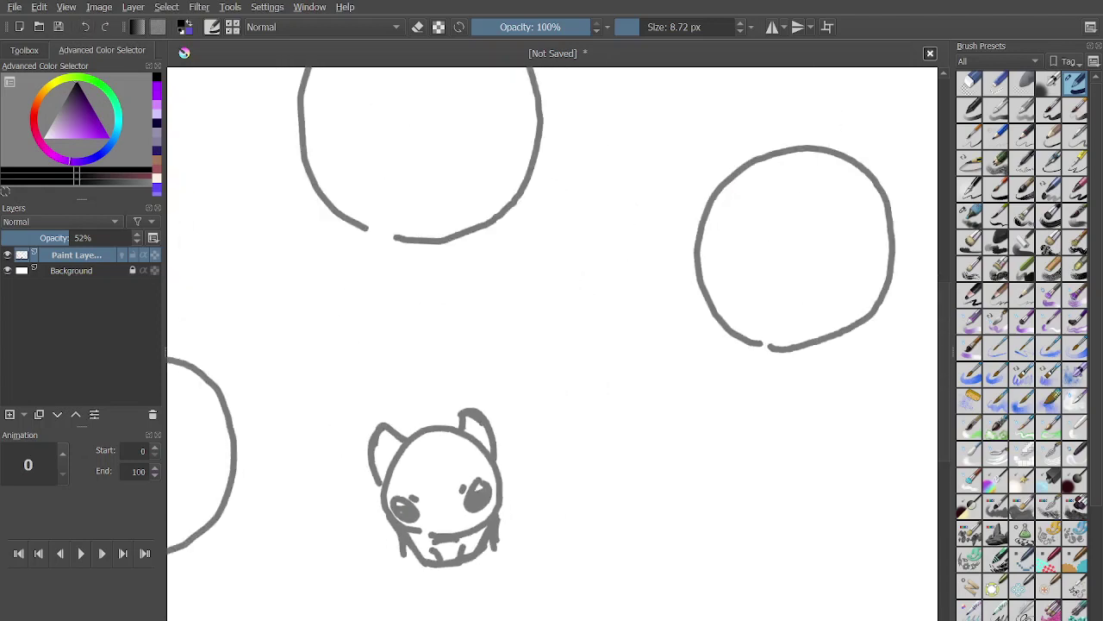
Draw a tapered jaw curve beneath the circle above and to the right of the small head, joining both its sides.
scroll(643, 407, "up", 5)
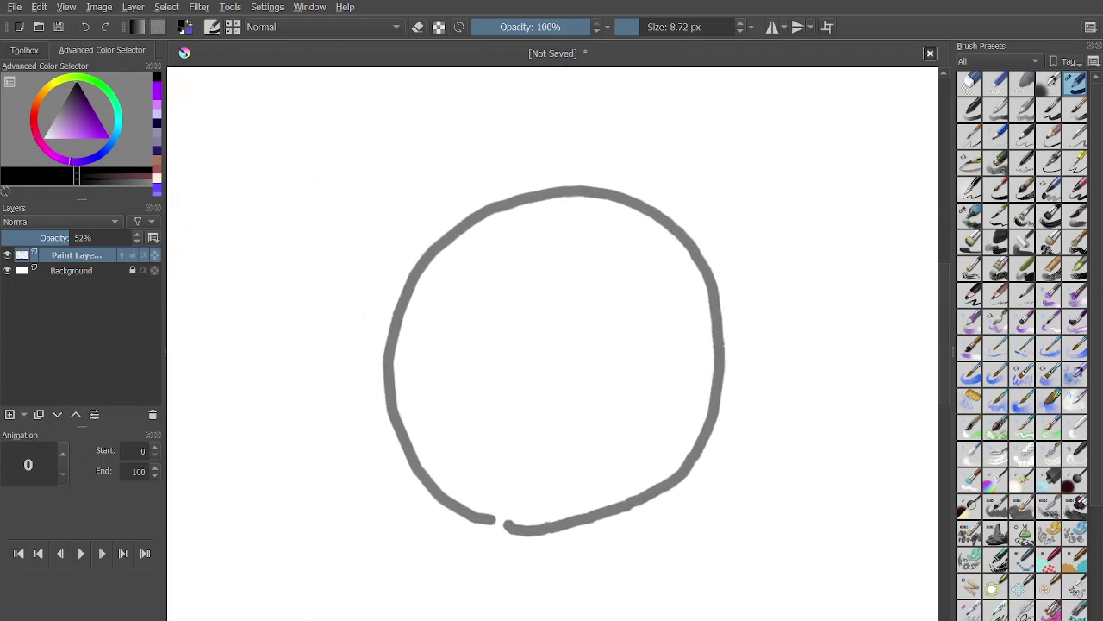
mouse_move(386, 322)
left_mouse_down()
mouse_move(408, 495)
mouse_move(488, 585)
mouse_move(649, 592)
mouse_move(731, 376)
left_mouse_up()
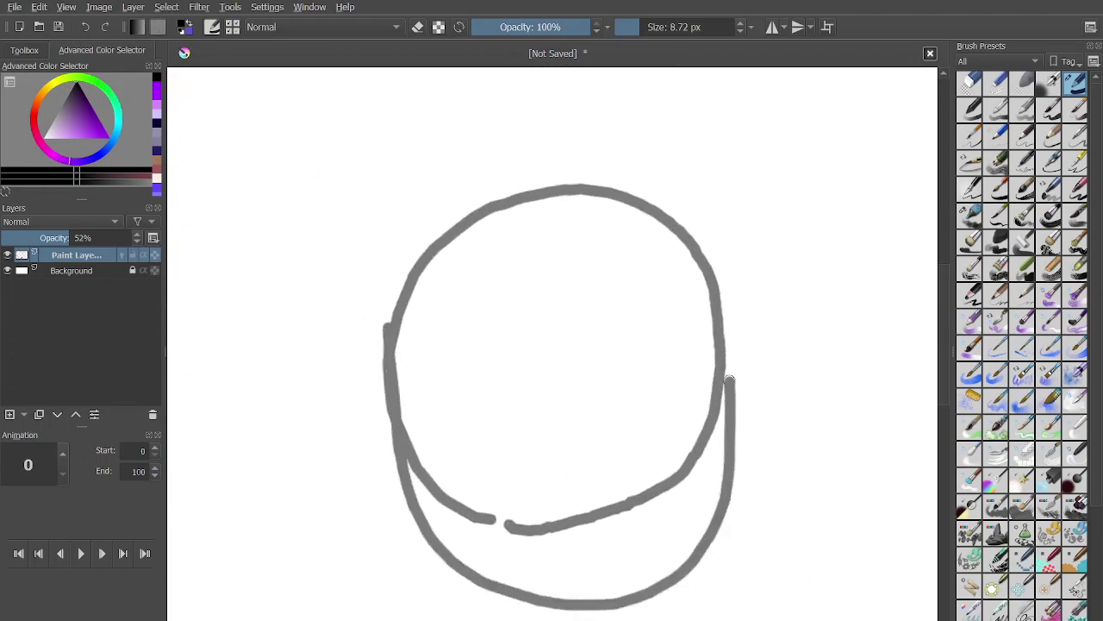
key("ctrl+z")
mouse_move(388, 392)
left_mouse_down()
mouse_move(528, 584)
mouse_move(712, 423)
mouse_move(707, 401)
left_mouse_up()
Draw a closed winking right eye as a thick arc and an open almond-shaped left eye outline.
scroll(552, 345, "up", 3)
mouse_move(579, 456)
left_mouse_down()
mouse_move(623, 389)
mouse_move(726, 360)
left_mouse_up()
mouse_move(726, 359)
left_mouse_down()
mouse_move(653, 383)
mouse_move(594, 451)
left_mouse_up()
scroll(552, 345, "down", 2)
scroll(731, 366, "up", 2)
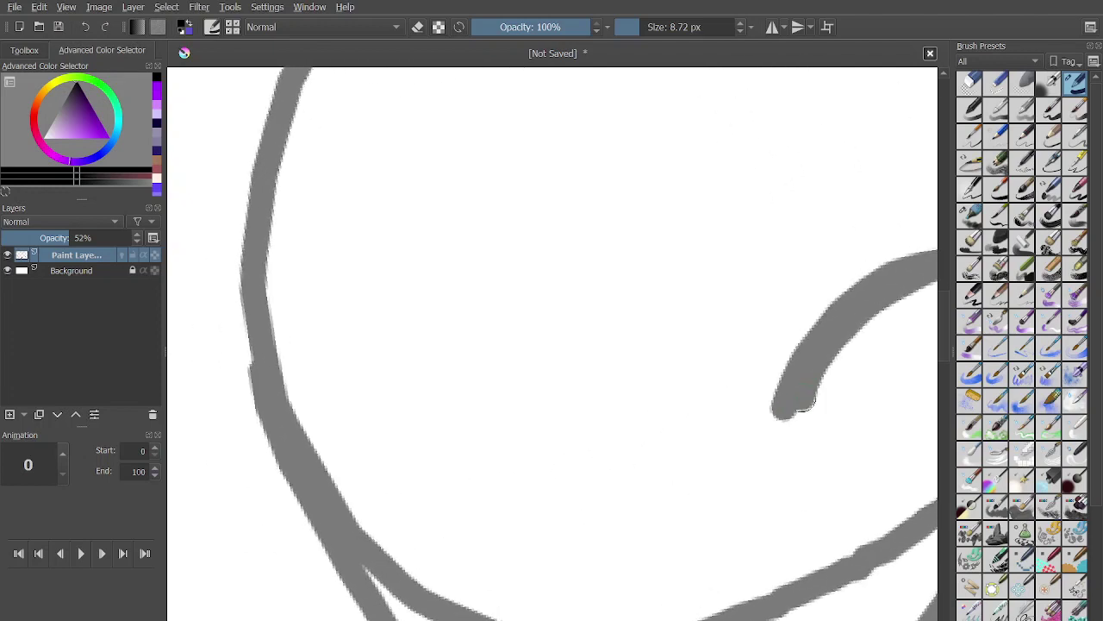
mouse_move(294, 302)
left_mouse_down()
mouse_move(506, 382)
mouse_move(507, 476)
mouse_move(301, 363)
mouse_move(301, 305)
left_mouse_up()
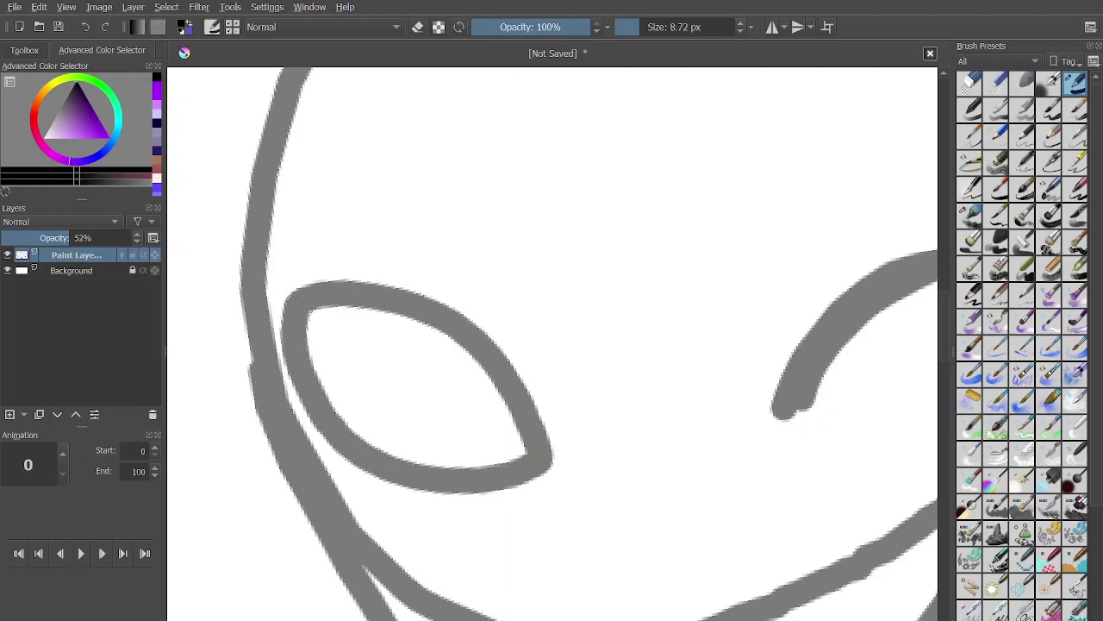
Draw a slanted open grin near the chin, with an upper lip line rising toward the right cheek and a curved lower lip.
scroll(300, 306, "up", 1)
scroll(312, 323, "down", 1)
scroll(676, 446, "down", 1)
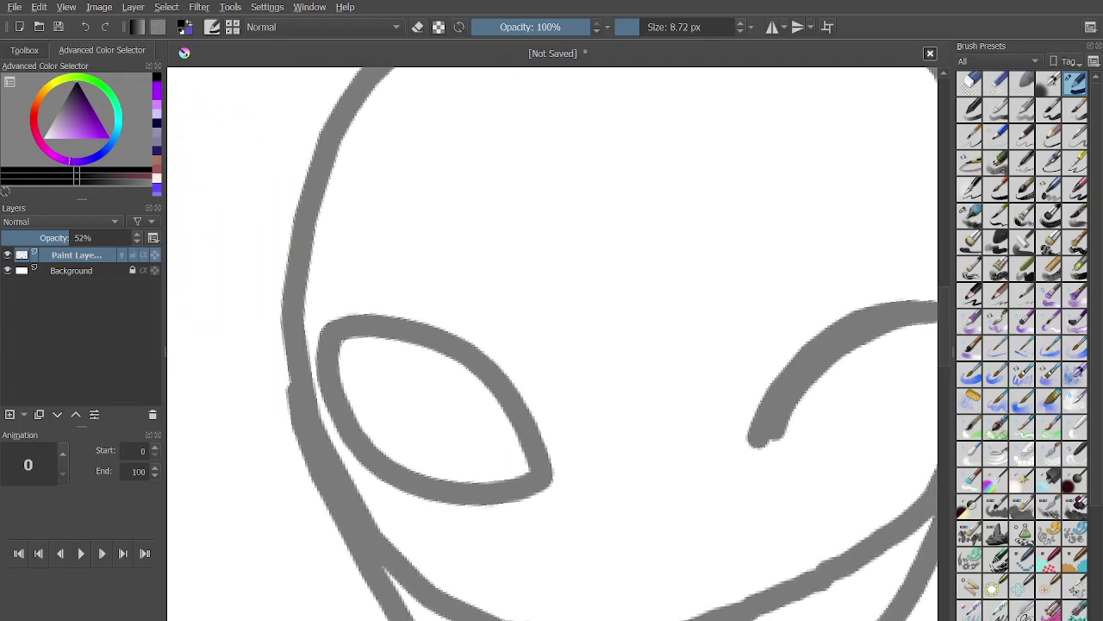
scroll(553, 343, "down", 2)
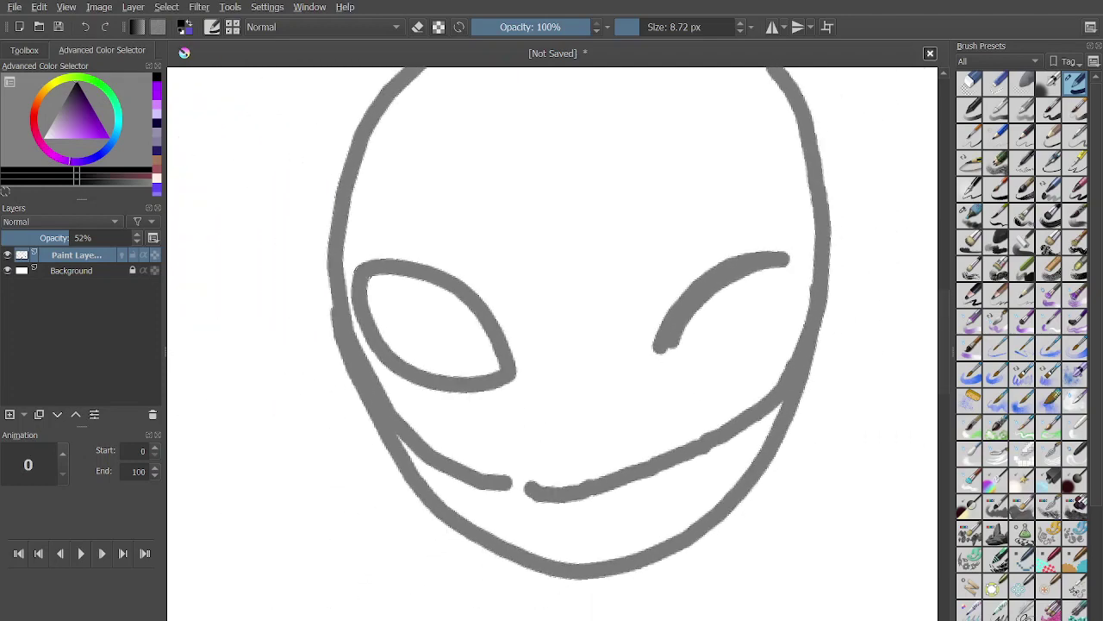
mouse_move(502, 508)
left_mouse_down()
mouse_move(585, 439)
mouse_move(663, 420)
mouse_move(761, 360)
left_mouse_up()
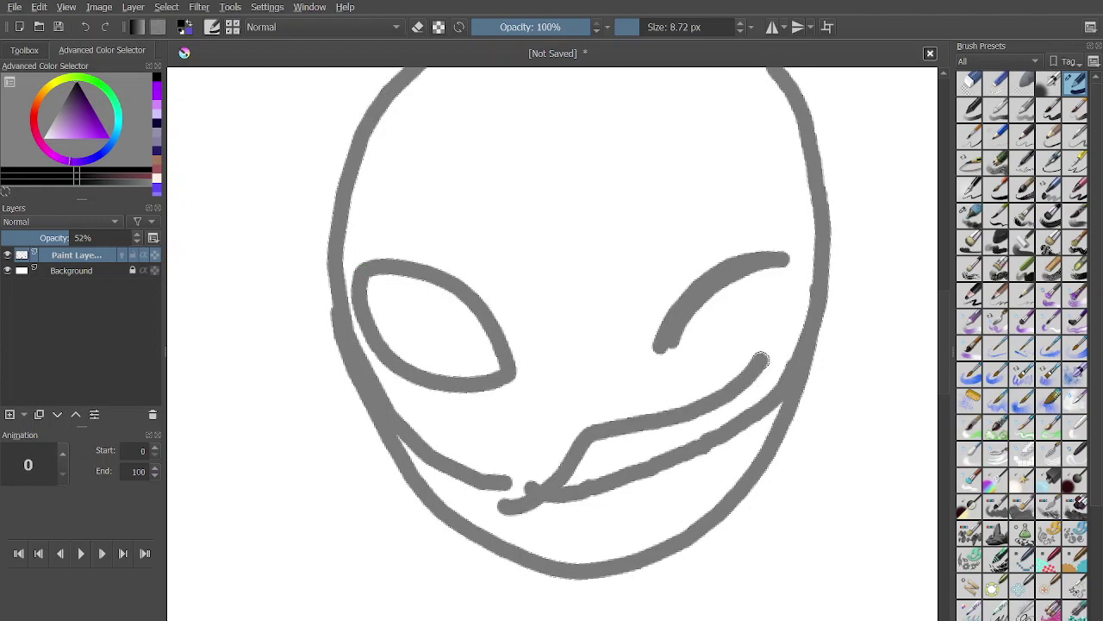
key("ctrl+z")
left_click_drag(511, 520, 754, 364)
mouse_move(552, 524)
left_mouse_down()
mouse_move(586, 531)
mouse_move(719, 416)
left_mouse_up()
scroll(719, 415, "up", 1)
Draw a large wavy ear-like outline on the left of the winking head and a smaller wavy one on its right.
scroll(702, 423, "down", 5)
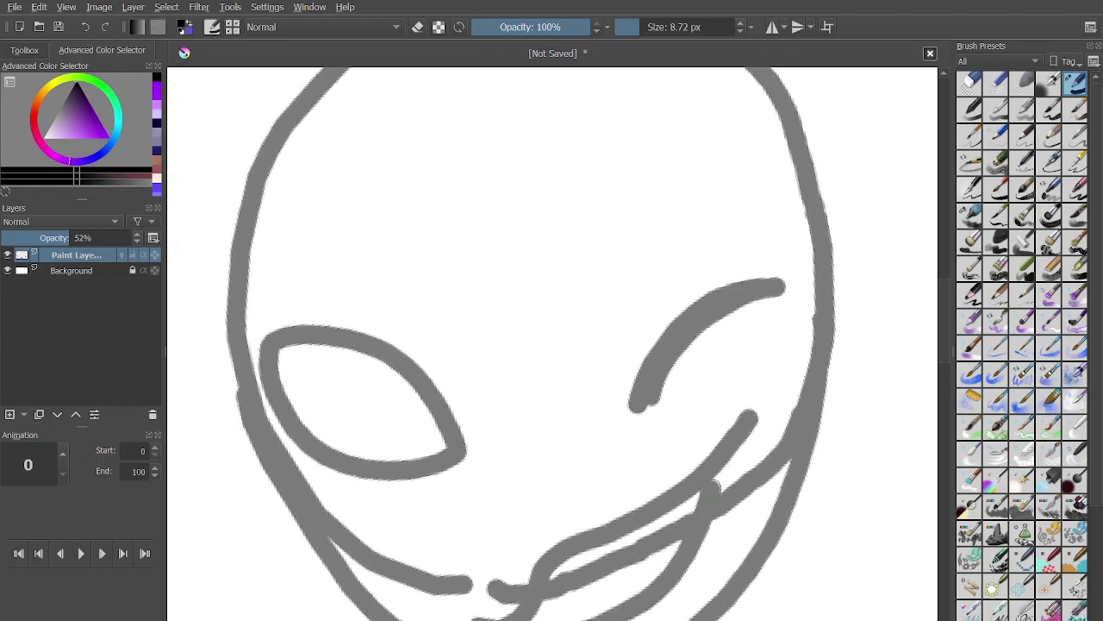
mouse_move(592, 242)
left_mouse_down()
mouse_move(356, 225)
mouse_move(365, 385)
mouse_move(397, 419)
left_mouse_up()
key("ctrl+z")
mouse_move(647, 259)
left_mouse_down()
mouse_move(416, 206)
mouse_move(433, 401)
mouse_move(483, 567)
mouse_move(494, 569)
left_mouse_up()
scroll(494, 568, "down", 1)
mouse_move(629, 269)
left_mouse_down()
mouse_move(722, 338)
mouse_move(729, 429)
mouse_move(656, 527)
left_mouse_up()
scroll(656, 528, "up", 1)
scroll(551, 345, "down", 1)
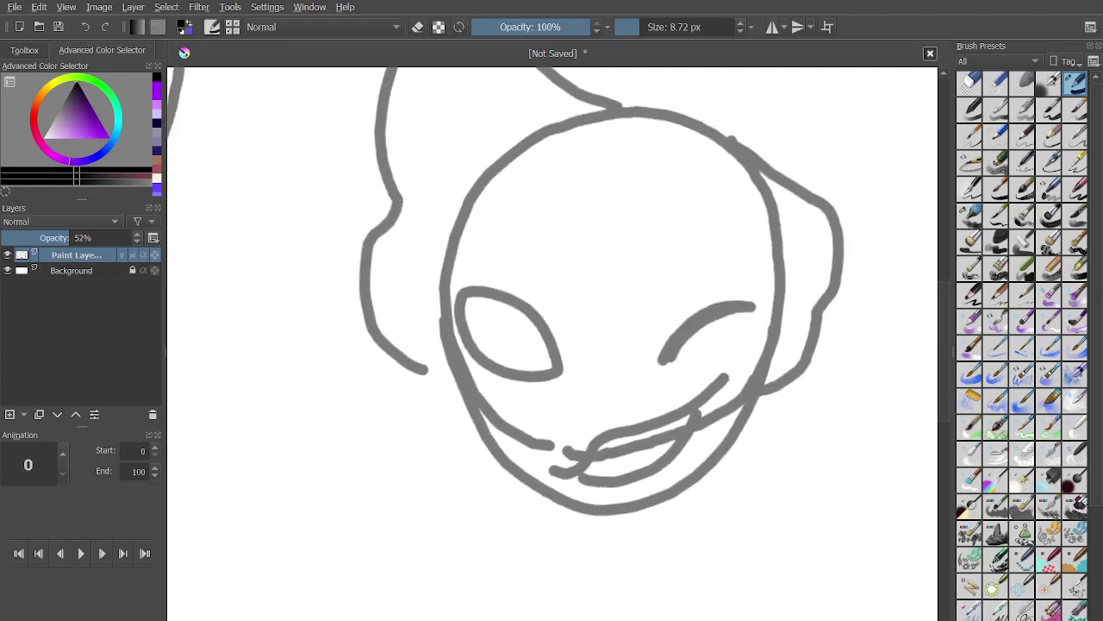
scroll(552, 345, "up", 1)
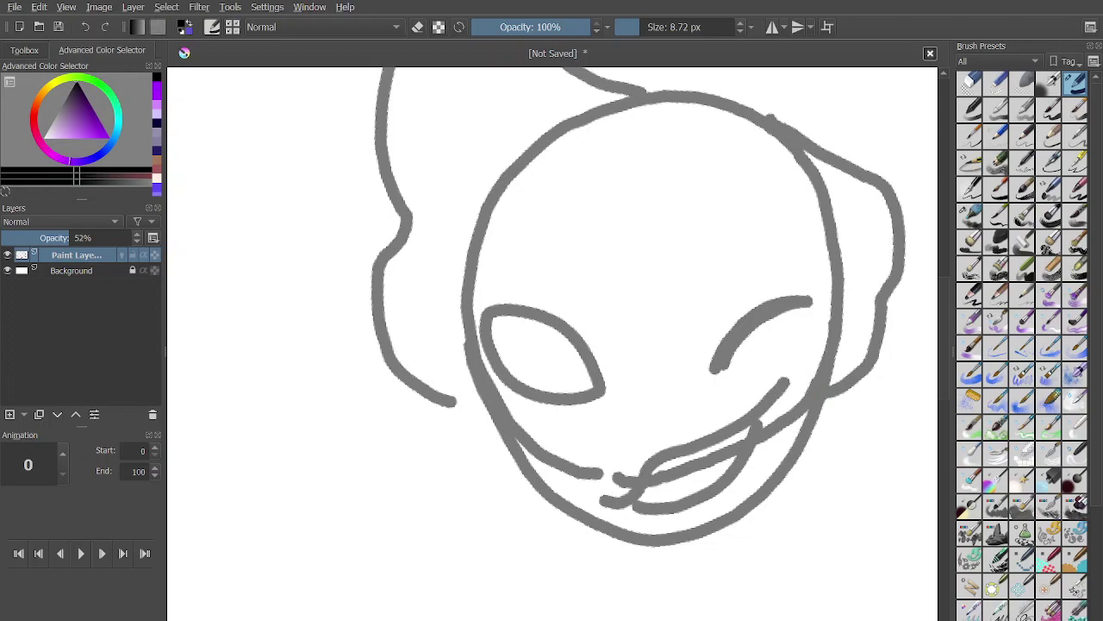
scroll(551, 345, "up", 1)
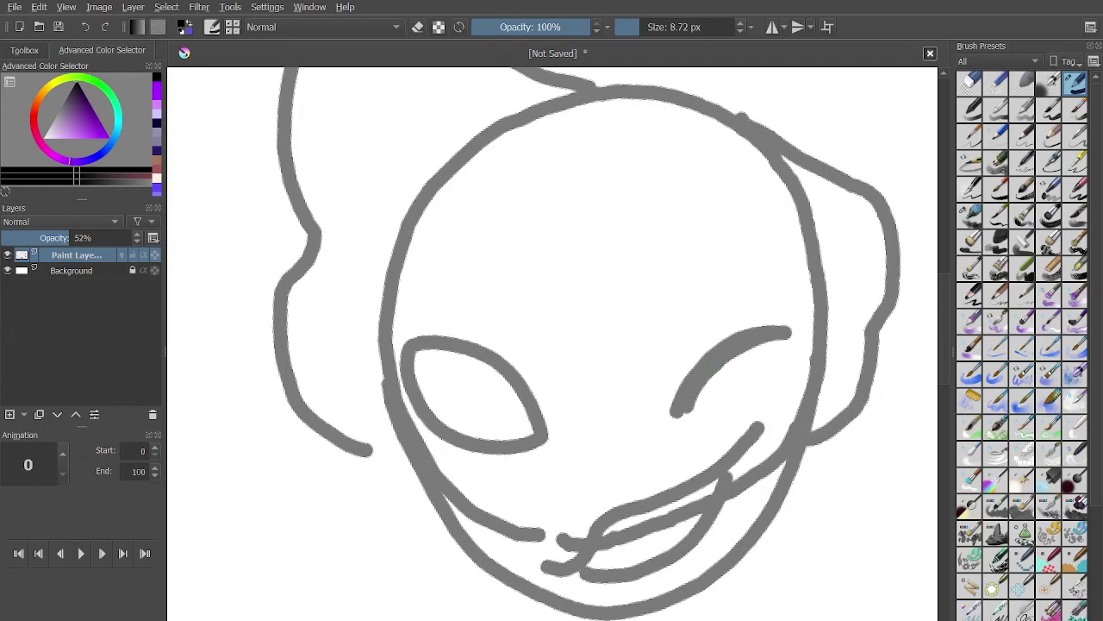
left_click_drag(343, 408, 338, 483)
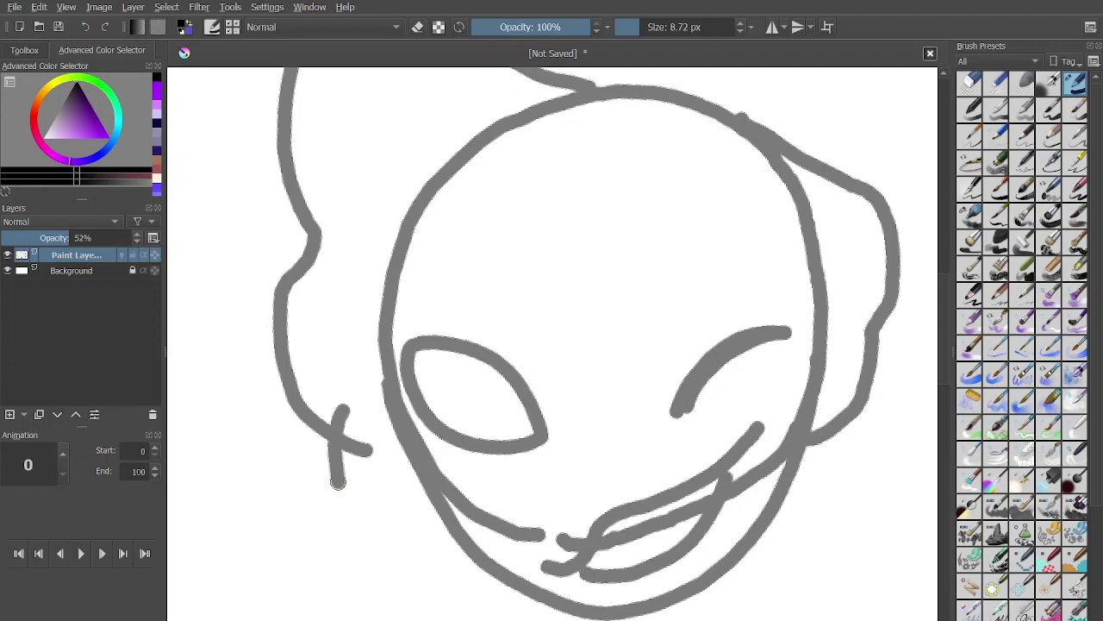
scroll(338, 483, "up", 2)
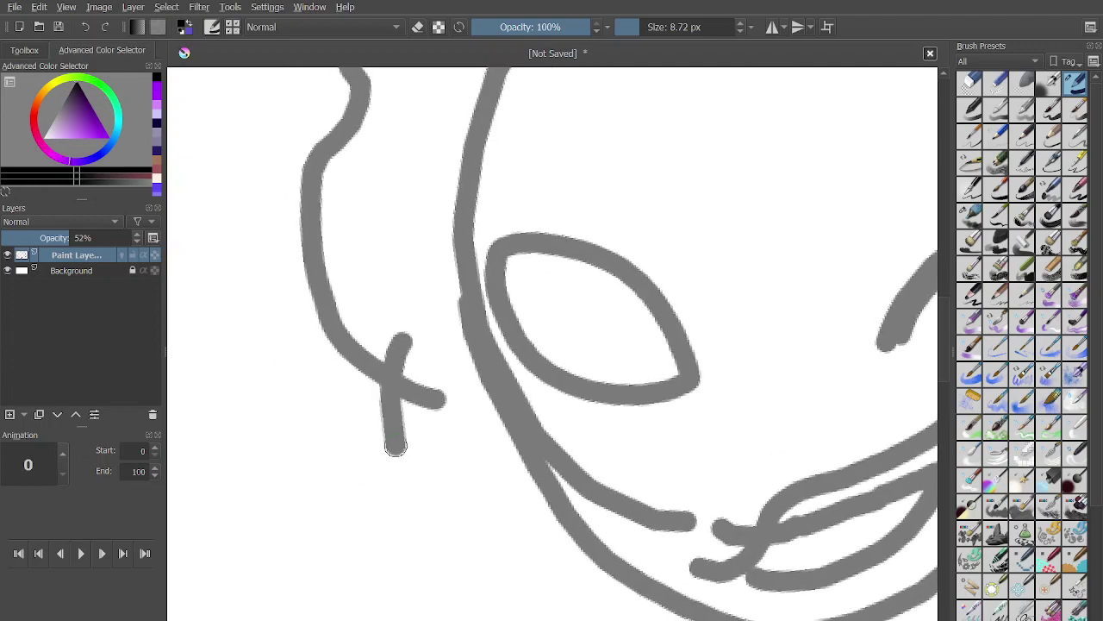
key("ctrl+z")
Draw a small open ring and a U-shaped link hanging from the lower end of the left ear-like outline.
mouse_move(412, 476)
left_mouse_down()
mouse_move(456, 437)
mouse_move(436, 473)
left_mouse_up()
left_click_drag(390, 362, 382, 405)
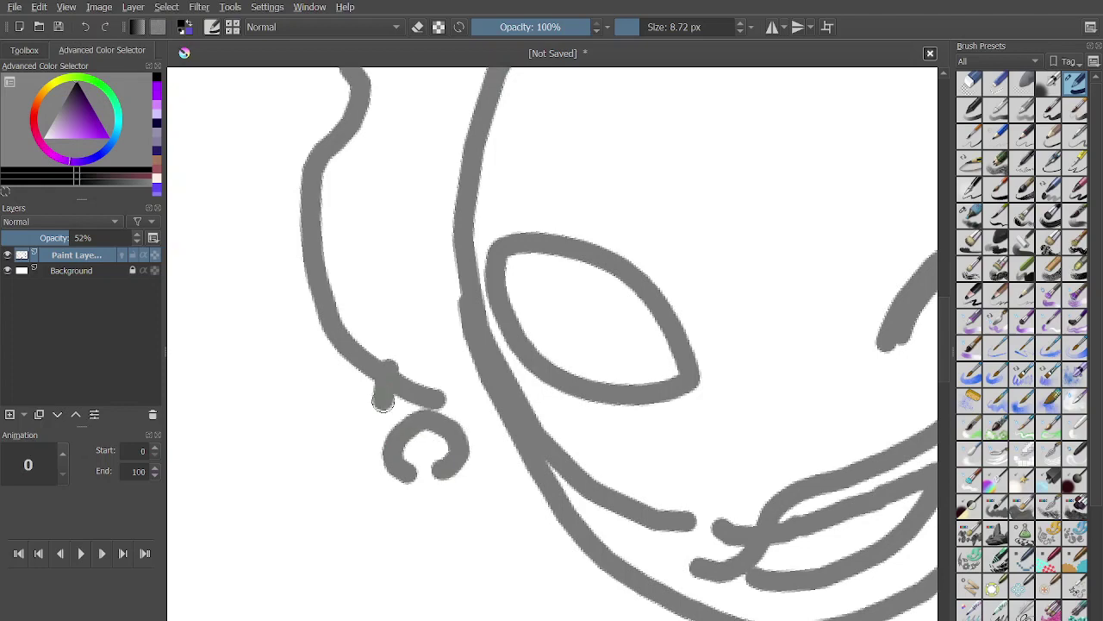
mouse_move(400, 347)
left_mouse_down()
mouse_move(422, 439)
mouse_move(467, 424)
mouse_move(469, 379)
left_mouse_up()
scroll(469, 379, "down", 1)
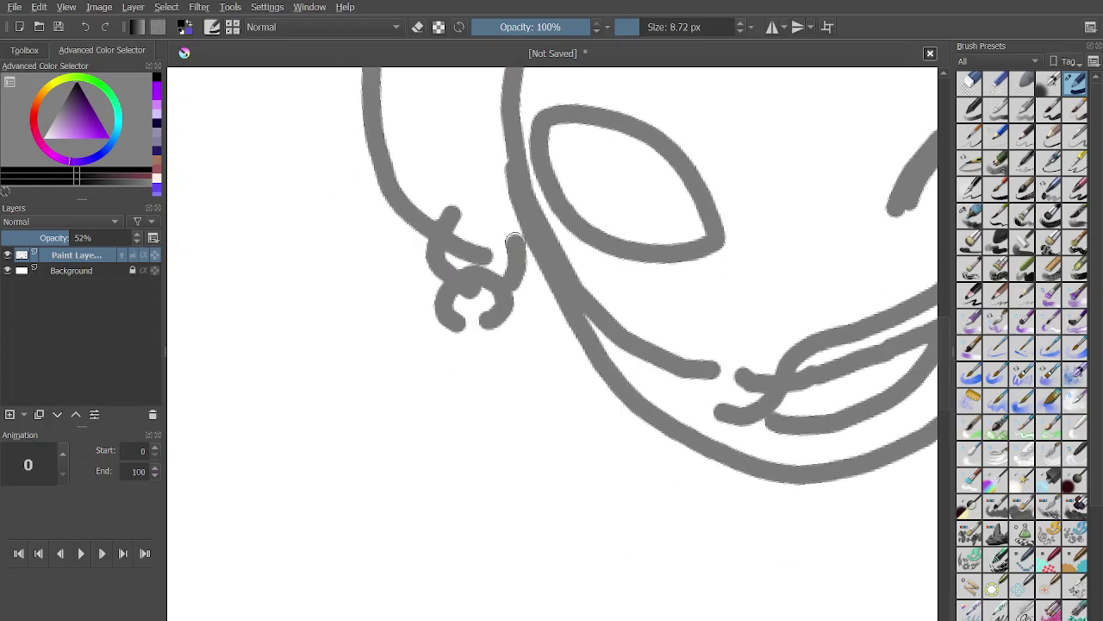
Add a second ring with an inner stroke below the first, connect the two, and draw a small hook underneath.
mouse_move(477, 427)
left_mouse_down()
mouse_move(519, 388)
mouse_move(493, 415)
left_mouse_up()
left_click_drag(470, 382, 492, 378)
scroll(556, 343, "down", 5)
scroll(568, 335, "up", 10)
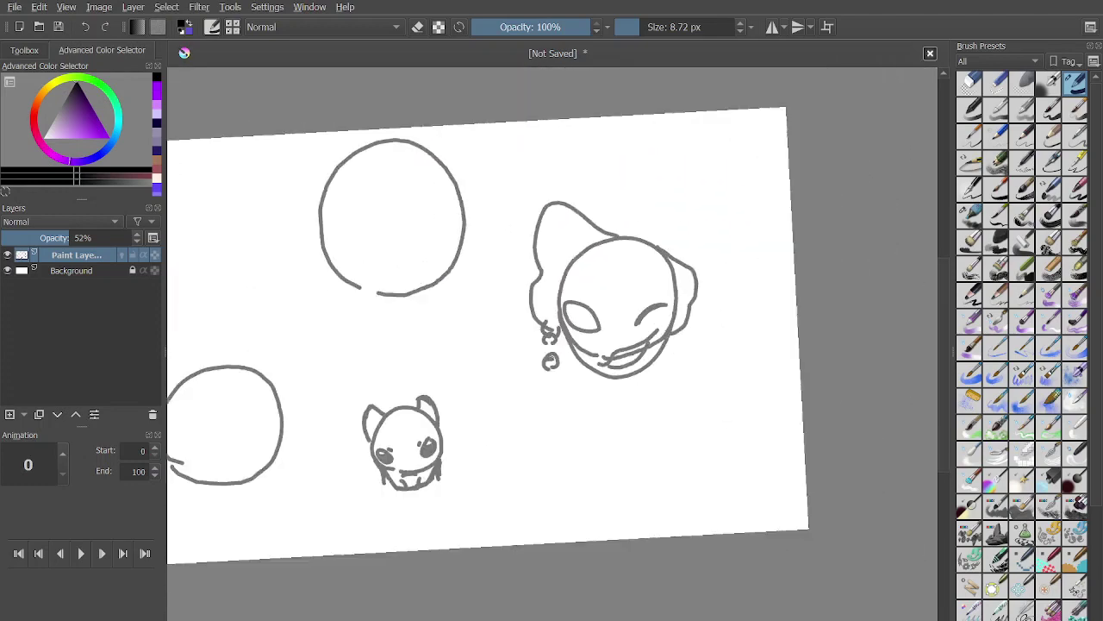
scroll(506, 404, "up", 2)
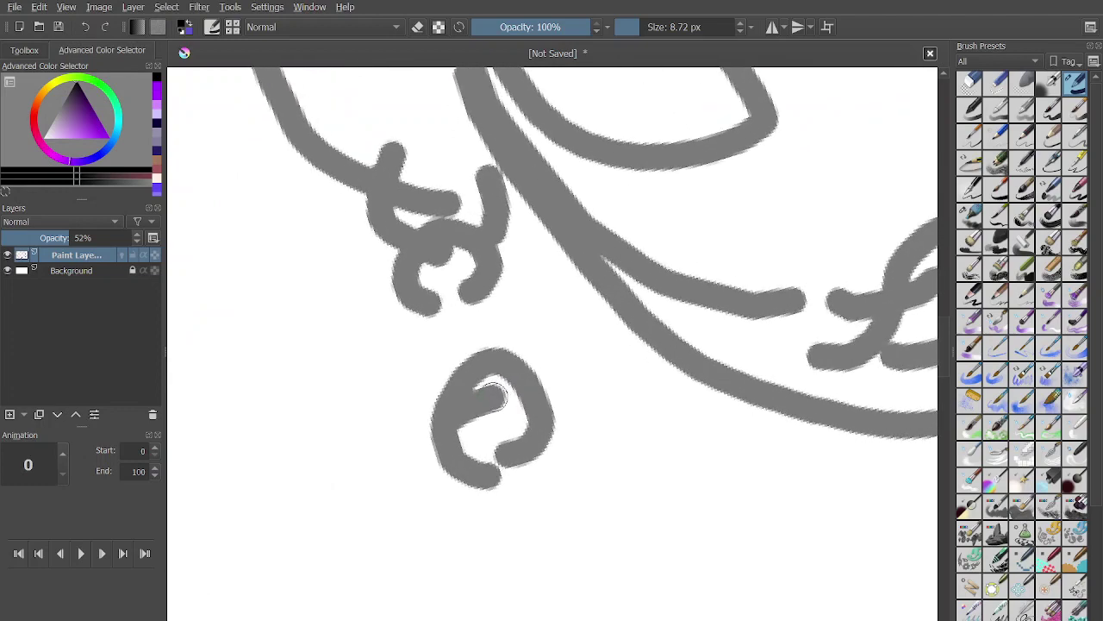
left_click_drag(453, 304, 459, 359)
mouse_move(508, 472)
left_mouse_down()
mouse_move(412, 511)
mouse_move(384, 445)
mouse_move(435, 482)
left_mouse_up()
scroll(370, 414, "down", 4)
scroll(365, 412, "down", 5)
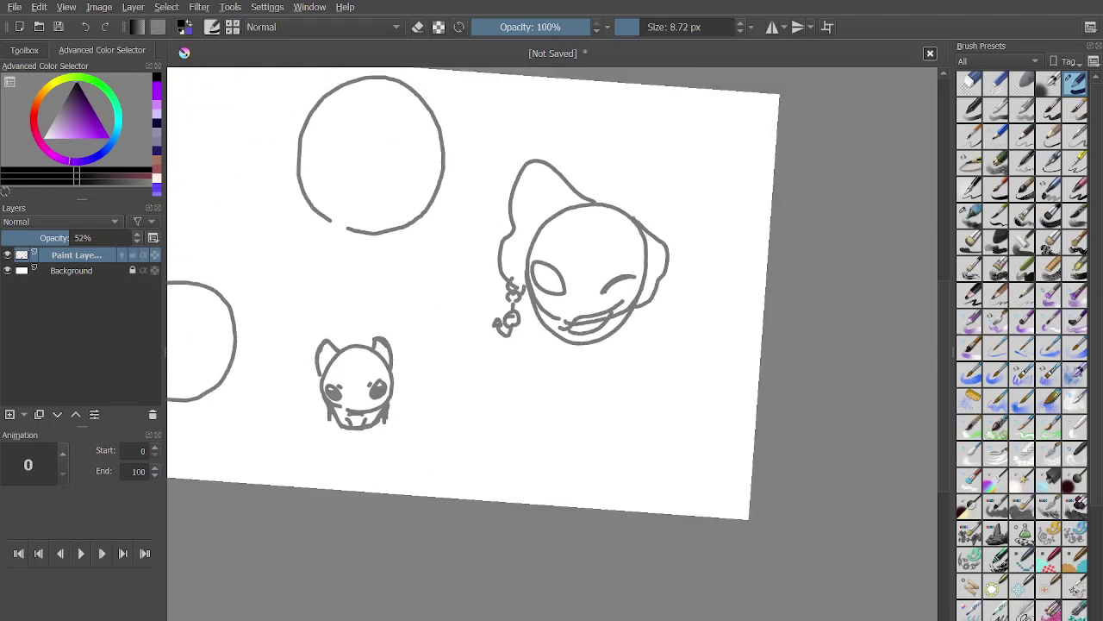
scroll(552, 343, "up", 4)
scroll(386, 299, "up", 3)
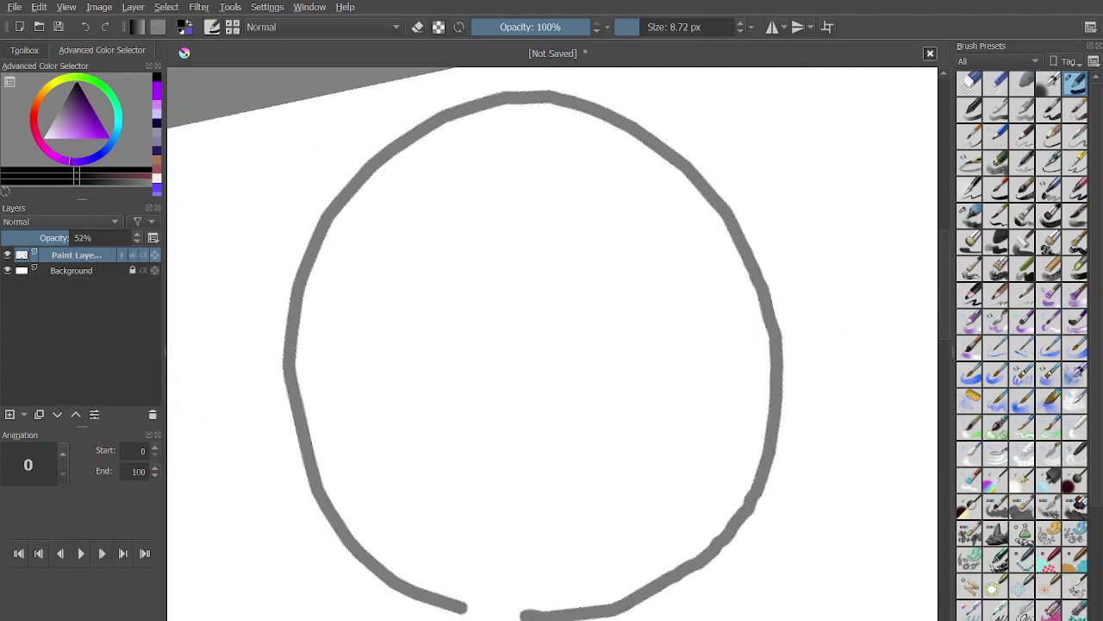
left_click_drag(552, 328, 705, 302)
scroll(705, 302, "up", 2)
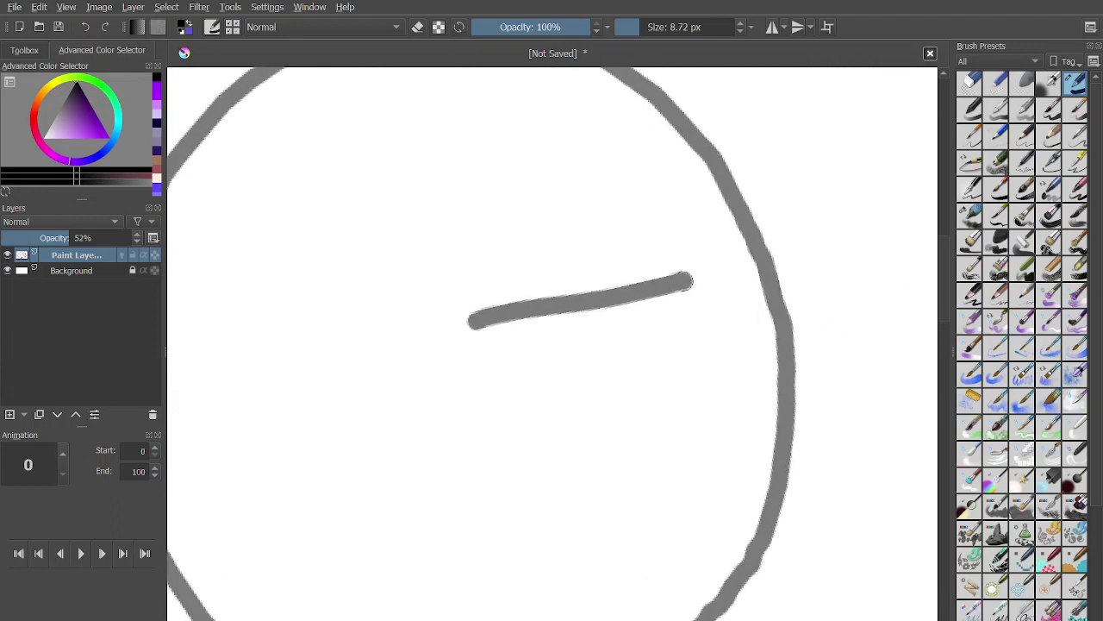
scroll(705, 302, "down", 1)
scroll(718, 246, "down", 2)
key("ctrl+z")
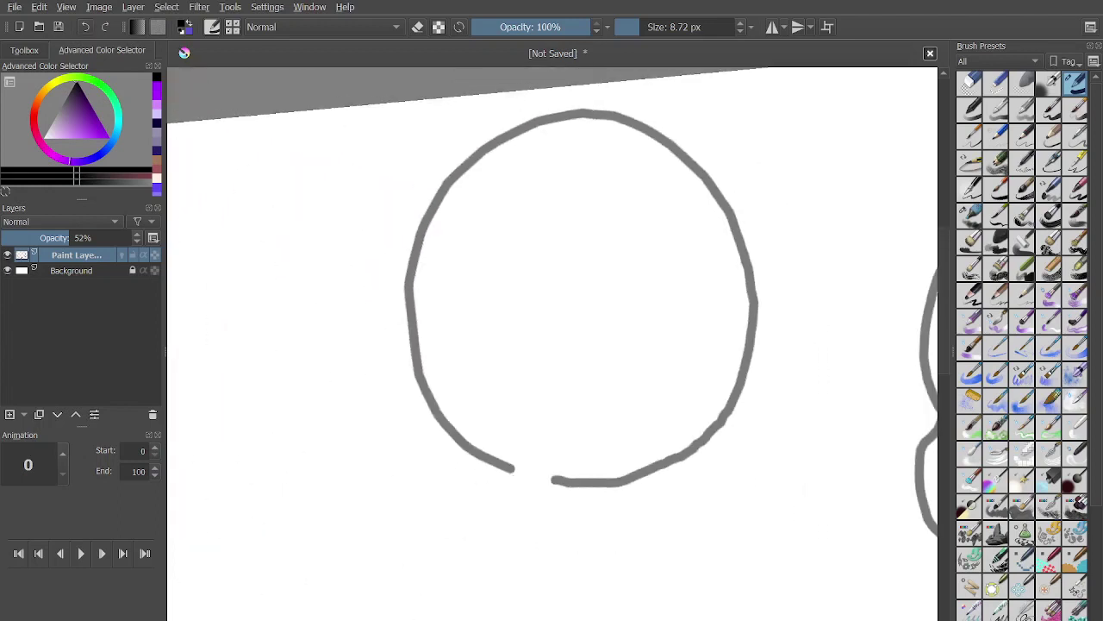
Draw the jaw of the upper middle head with short overlapping strokes curving around the bottom of its circle.
left_click_drag(419, 360, 467, 441)
mouse_move(442, 400)
left_mouse_down()
mouse_move(494, 483)
mouse_move(543, 524)
mouse_move(509, 511)
mouse_move(617, 540)
left_mouse_up()
left_click_drag(536, 515, 680, 492)
mouse_move(590, 536)
left_mouse_down()
mouse_move(643, 527)
mouse_move(725, 441)
left_mouse_up()
left_click_drag(659, 527, 739, 395)
left_click_drag(713, 472, 737, 363)
Draw a slanted brow line on each side of the face and a narrow oval right eye beneath the right brow.
scroll(747, 280, "up", 3)
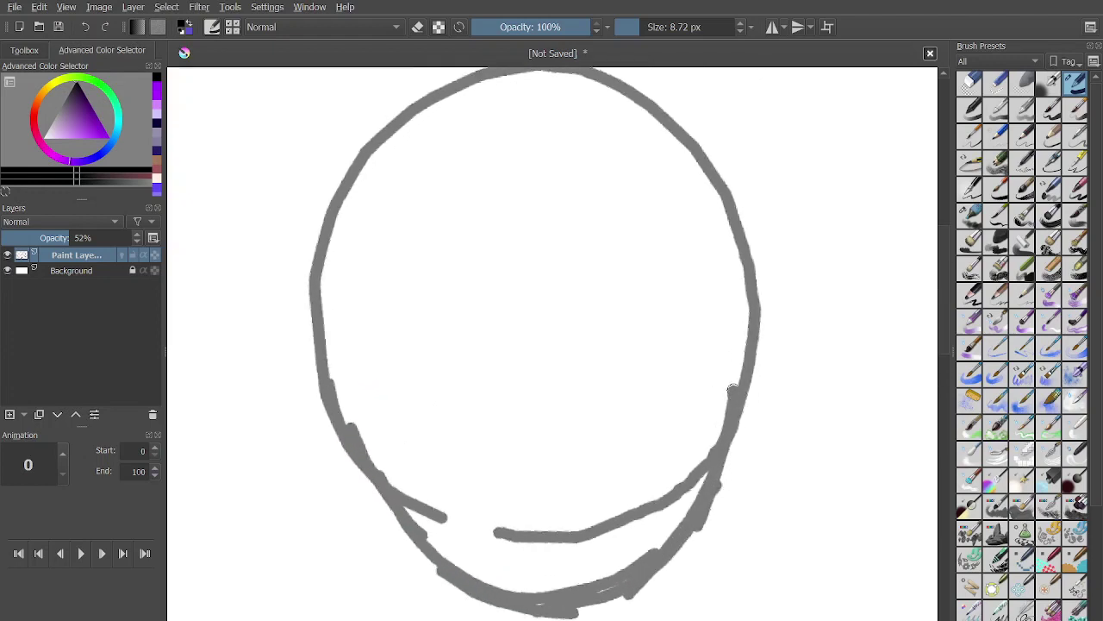
mouse_move(550, 317)
left_mouse_down()
mouse_move(715, 278)
mouse_move(543, 323)
mouse_move(705, 274)
left_mouse_up()
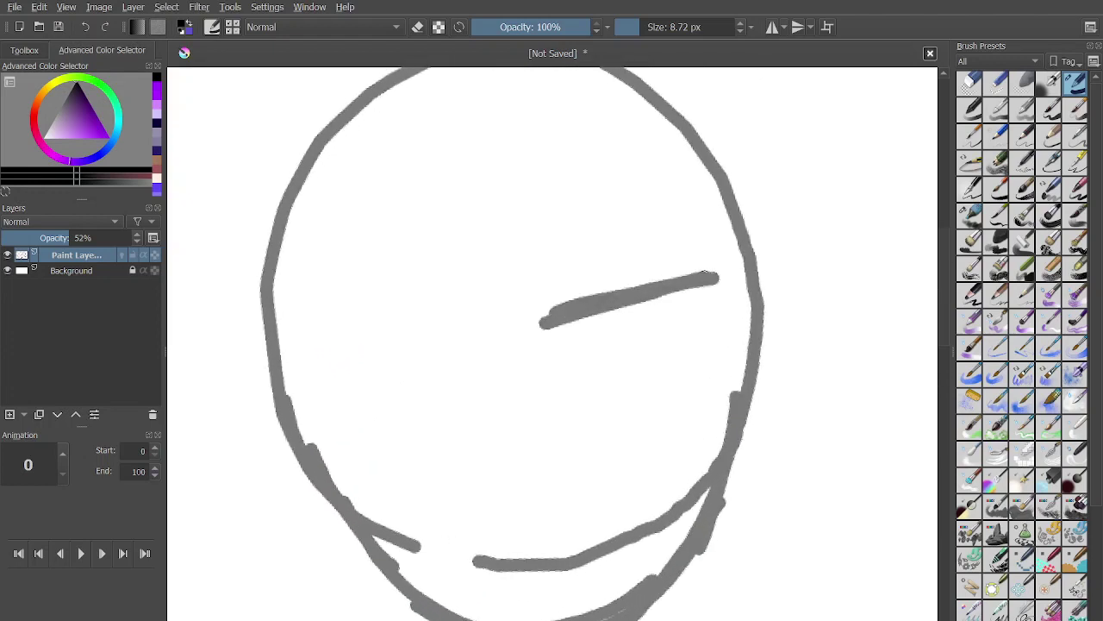
mouse_move(655, 395)
left_mouse_down()
mouse_move(678, 338)
mouse_move(675, 393)
left_mouse_up()
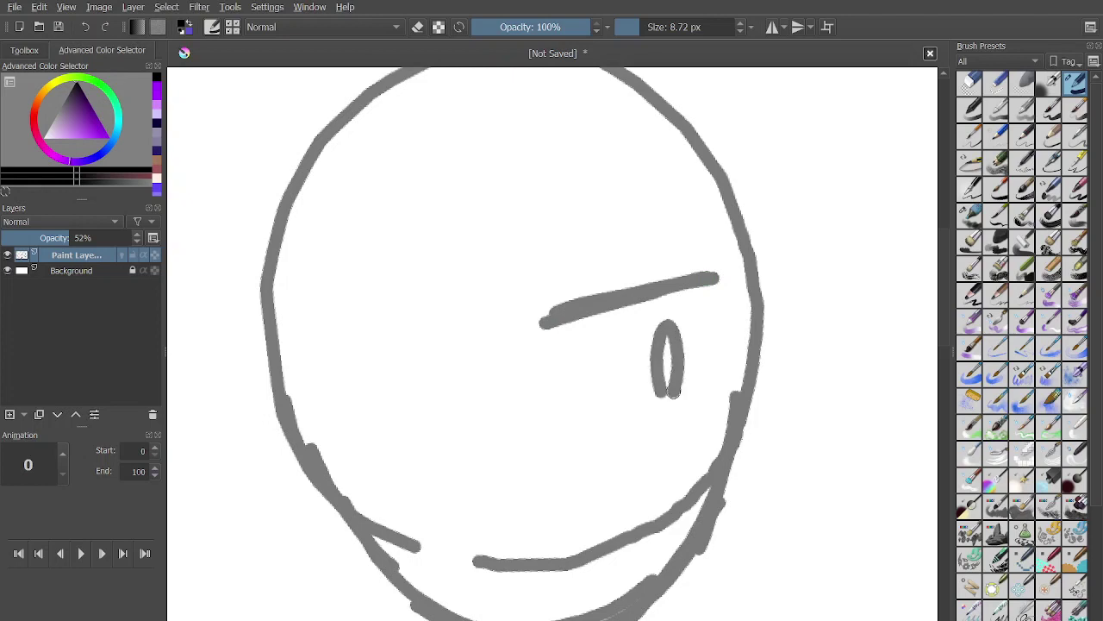
mouse_move(299, 345)
left_mouse_down()
mouse_move(374, 361)
mouse_move(303, 346)
mouse_move(420, 344)
left_mouse_up()
scroll(551, 345, "up", 1)
left_click(85, 27)
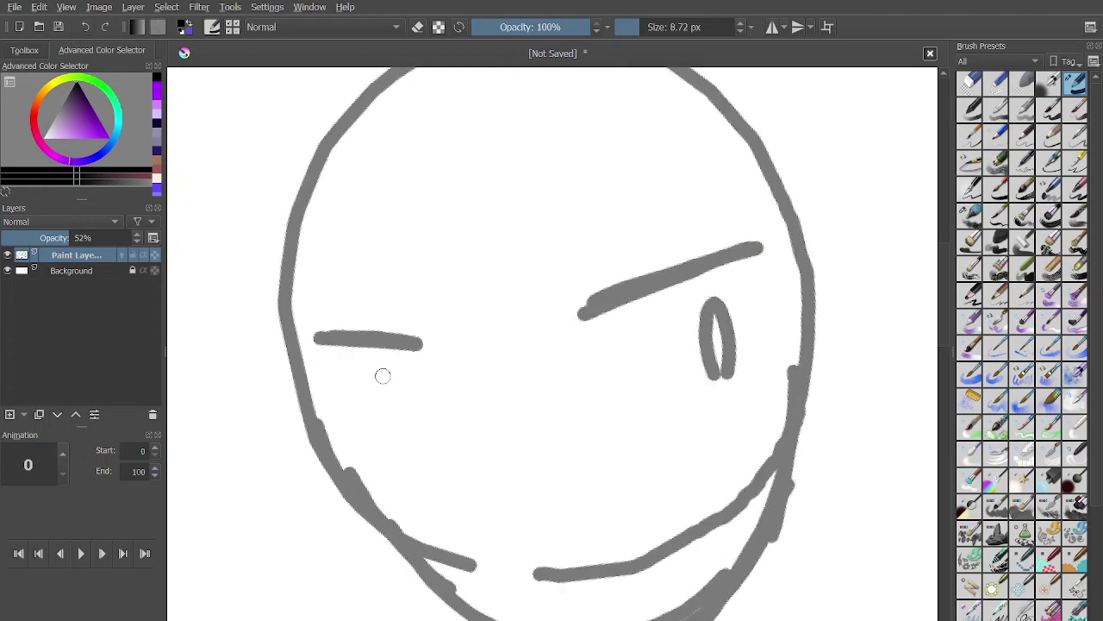
Draw a narrow oval left eye under the left brow and a simple nose from one vertical and one short horizontal stroke.
mouse_move(383, 376)
left_mouse_down()
mouse_move(410, 381)
mouse_move(394, 366)
left_mouse_up()
scroll(552, 345, "up", 1)
left_click(85, 27)
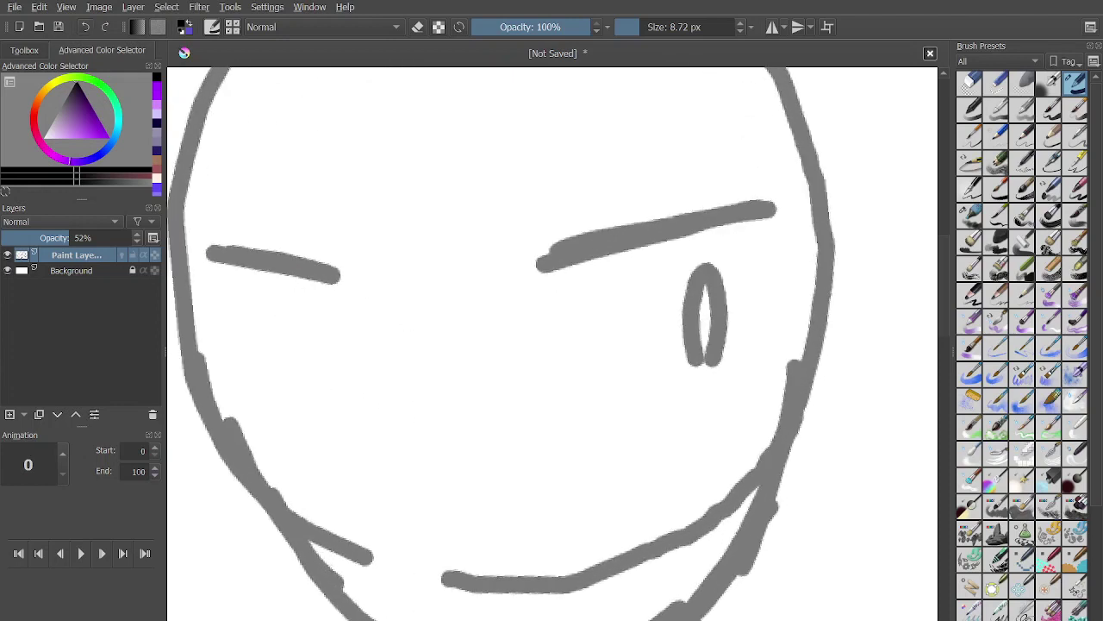
left_click_drag(291, 310, 310, 319)
left_click_drag(431, 414, 431, 477)
left_click_drag(431, 500, 466, 503)
Draw a rounded diamond-shaped right glasses lens with two glare lines, and a curved bridge running toward the left eye.
mouse_move(539, 187)
left_mouse_down()
mouse_move(448, 274)
mouse_move(525, 375)
mouse_move(631, 320)
mouse_move(625, 204)
mouse_move(566, 180)
mouse_move(533, 181)
mouse_move(592, 260)
left_mouse_up()
scroll(526, 183, "up", 1)
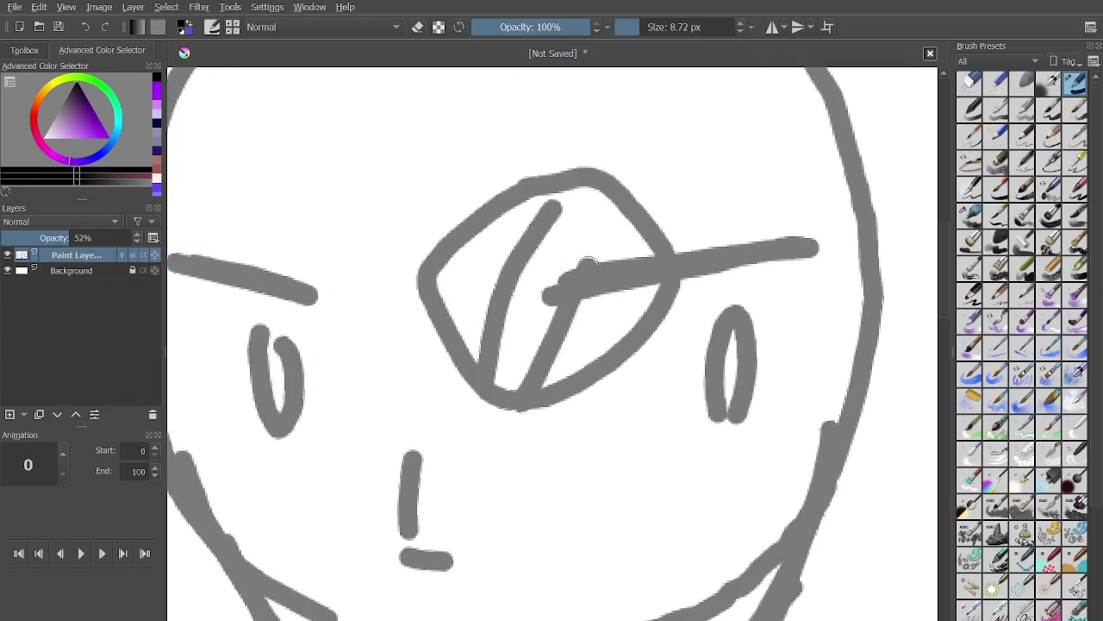
mouse_move(450, 340)
left_mouse_down()
mouse_move(362, 426)
mouse_move(353, 450)
left_mouse_up()
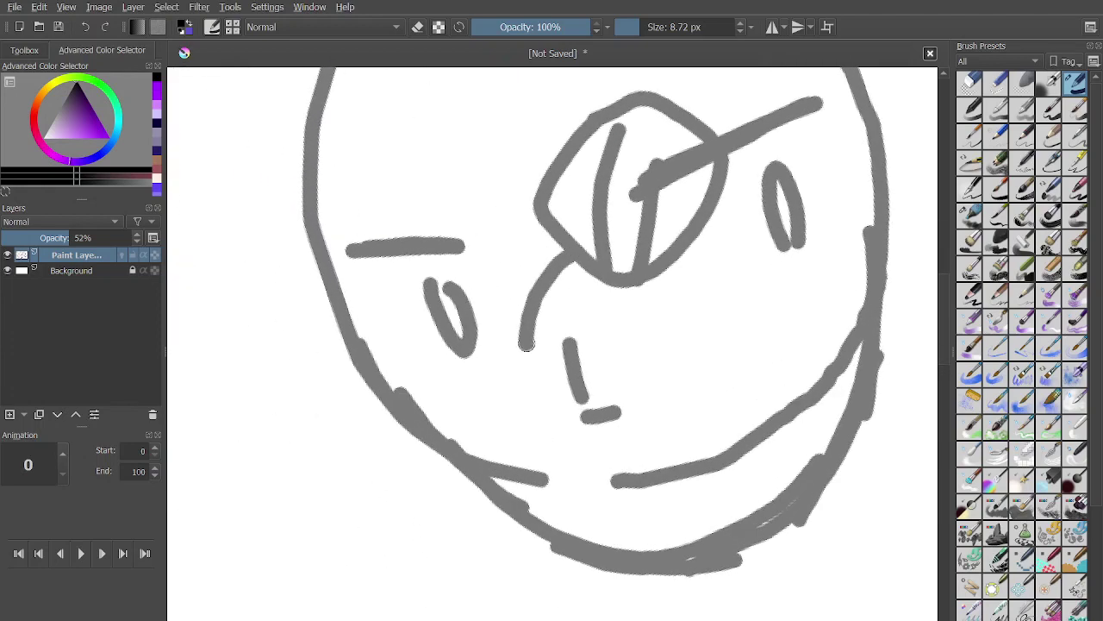
Draw the left glasses lens at the end of the bridge and add two glare lines inside it.
mouse_move(552, 350)
left_mouse_down()
mouse_move(468, 345)
mouse_move(421, 412)
mouse_move(460, 443)
mouse_move(507, 449)
mouse_move(549, 355)
left_mouse_up()
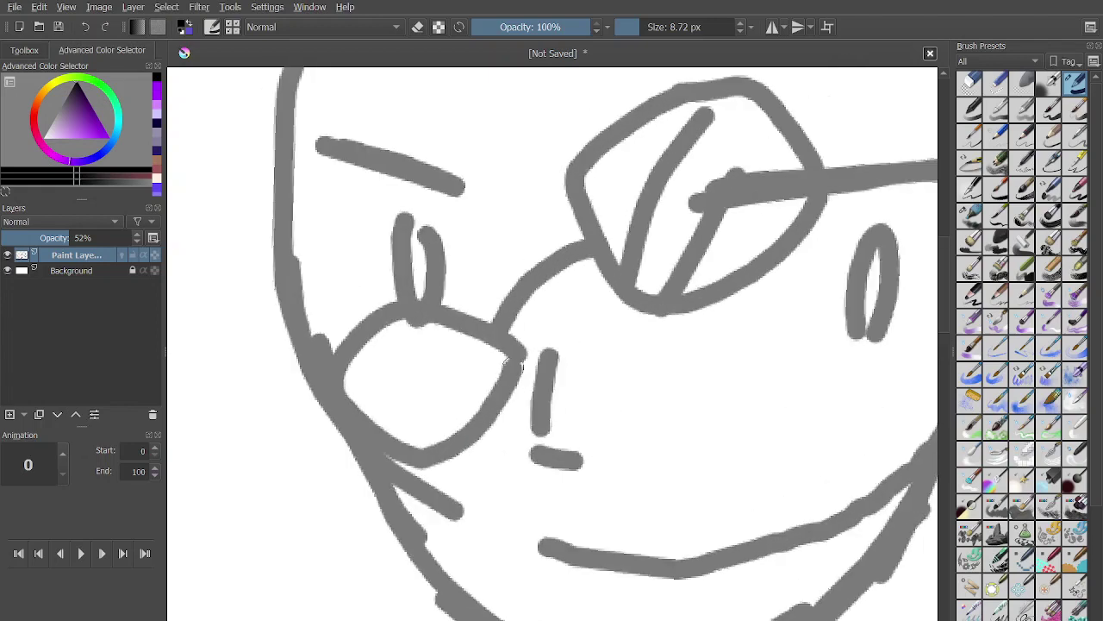
key("ctrl+z")
mouse_move(477, 410)
left_mouse_down()
mouse_move(371, 352)
mouse_move(394, 456)
mouse_move(471, 416)
left_mouse_up()
mouse_move(387, 438)
left_mouse_down()
mouse_move(437, 339)
mouse_move(428, 415)
mouse_move(447, 355)
left_mouse_up()
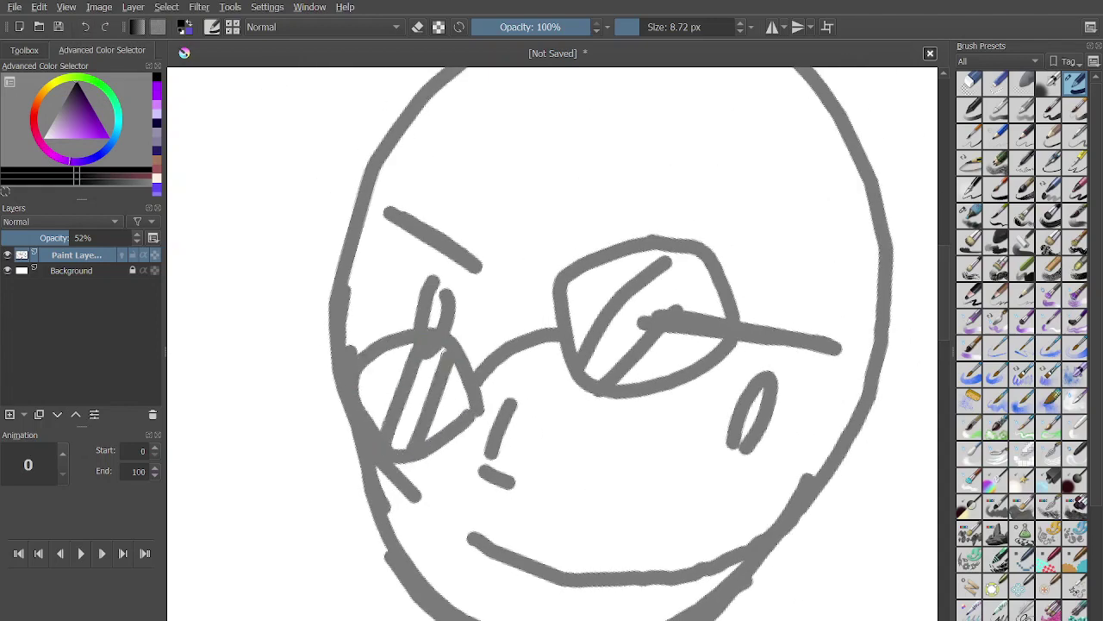
Draw a long curved line down the right cheek, from beside the right eye to the lower edge of the circle.
mouse_move(618, 309)
left_mouse_down()
mouse_move(593, 363)
mouse_move(574, 519)
left_mouse_up()
scroll(552, 345, "down", 2)
scroll(552, 345, "up", 2)
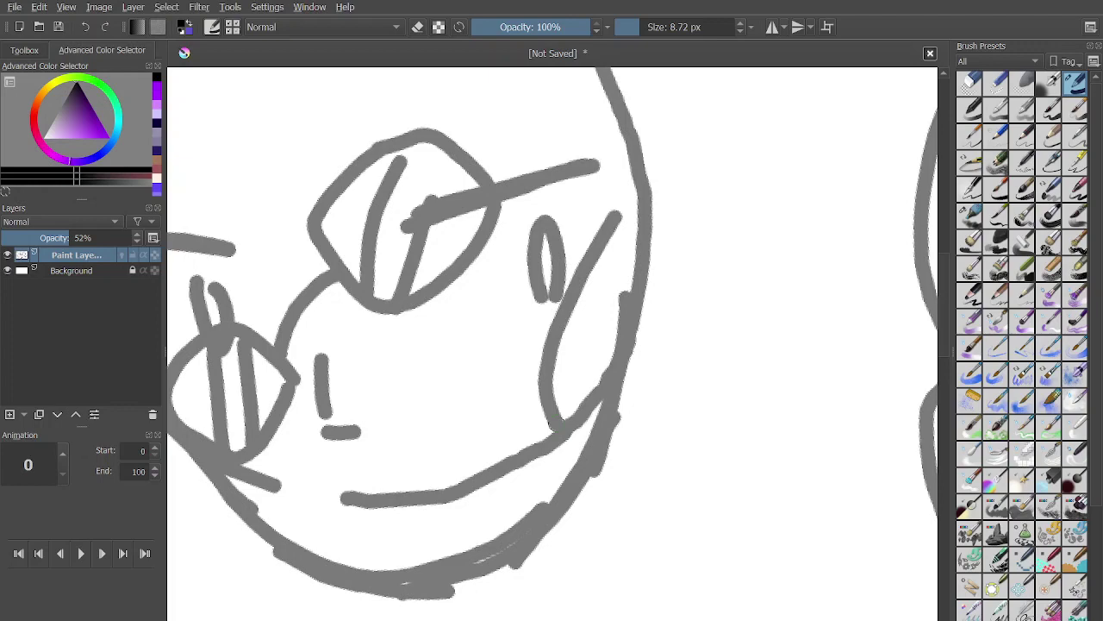
mouse_move(354, 518)
left_mouse_down()
mouse_move(443, 458)
mouse_move(506, 438)
left_mouse_up()
scroll(551, 345, "up", 1)
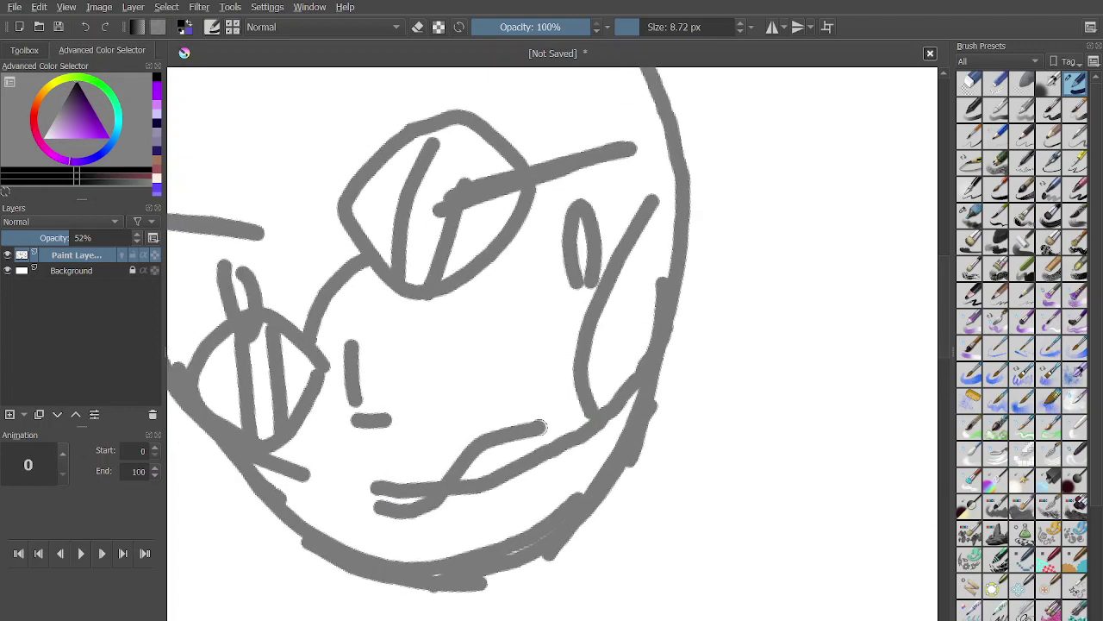
key("ctrl+z")
mouse_move(407, 522)
left_mouse_down()
mouse_move(417, 480)
mouse_move(505, 436)
mouse_move(526, 393)
left_mouse_up()
scroll(526, 393, "down", 2)
scroll(526, 393, "up", 2)
scroll(530, 422, "up", 1)
key("ctrl+z")
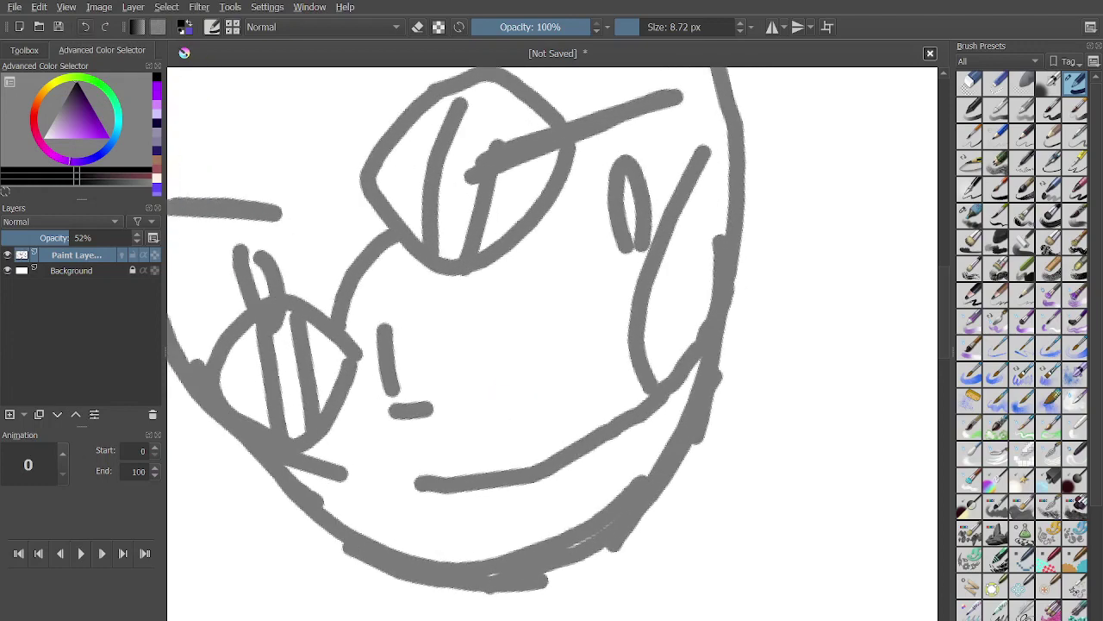
Draw a smirking mouth line below the nose, rising toward the right cheek.
mouse_move(398, 537)
left_mouse_down()
mouse_move(556, 436)
mouse_move(564, 406)
mouse_move(542, 427)
mouse_move(525, 404)
mouse_move(538, 413)
left_mouse_up()
scroll(538, 431, "down", 1)
scroll(518, 388, "down", 3)
scroll(517, 387, "up", 2)
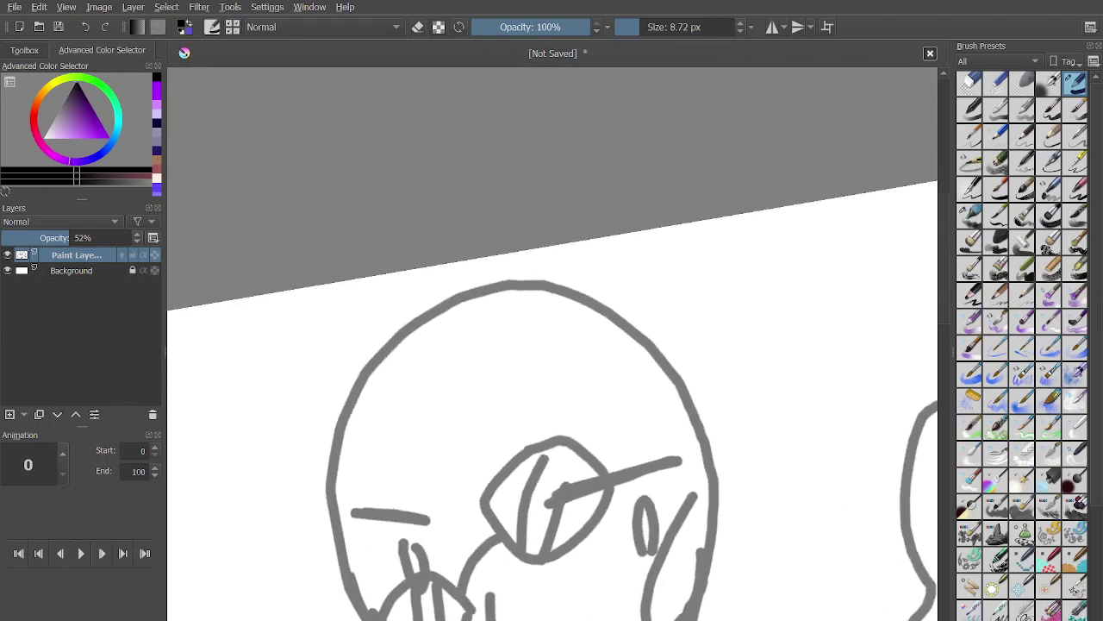
mouse_move(466, 396)
left_mouse_down()
mouse_move(531, 293)
mouse_move(607, 270)
left_mouse_up()
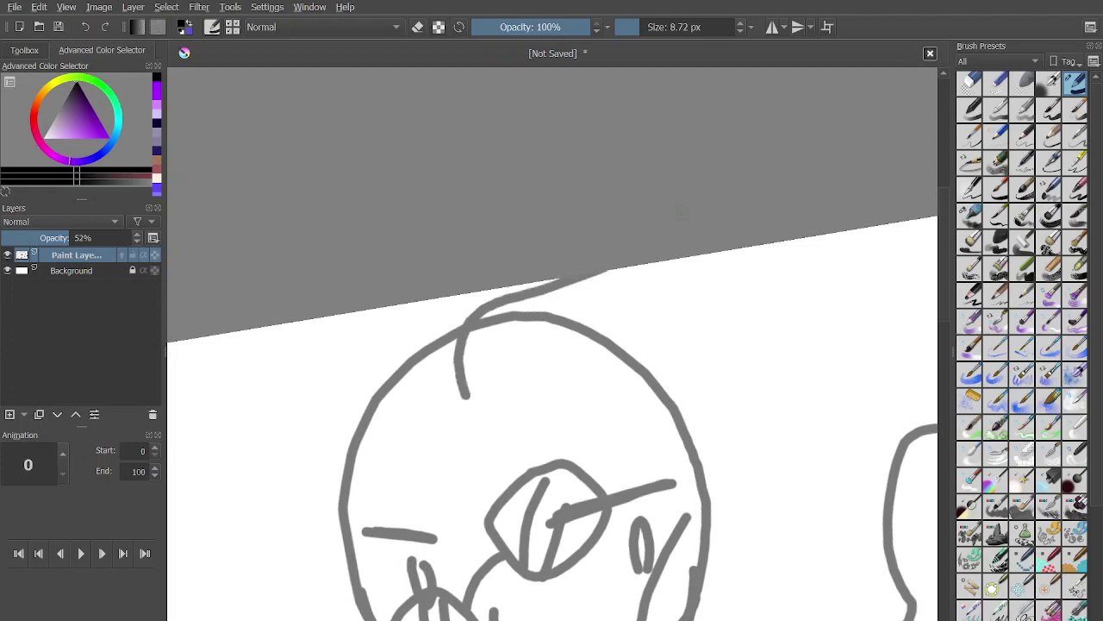
key("ctrl+z")
scroll(671, 296, "down", 5)
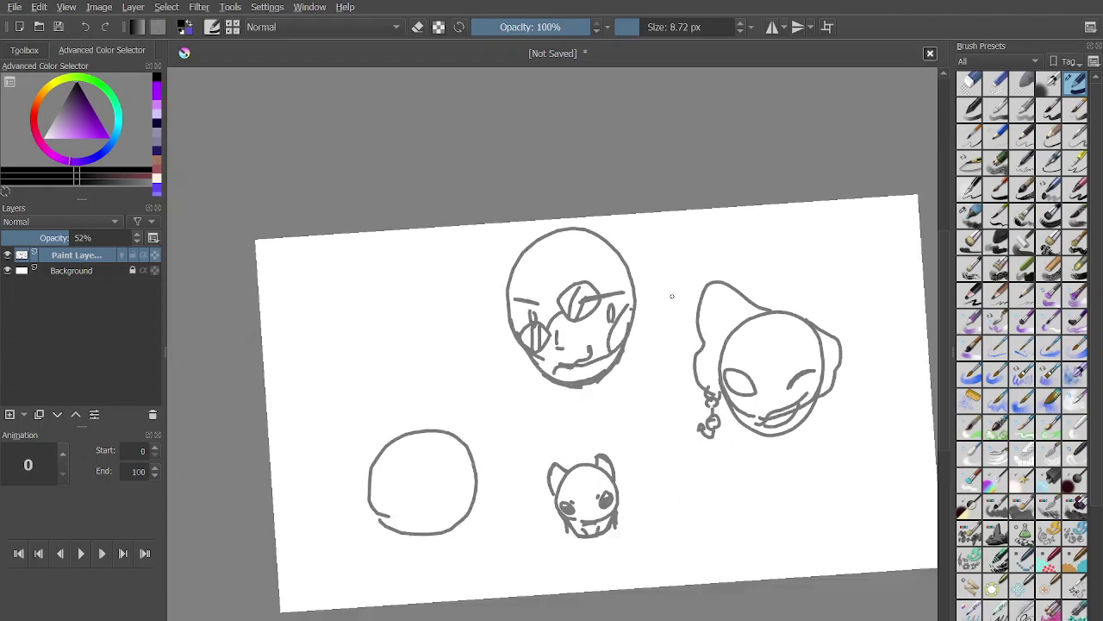
scroll(672, 295, "down", 2)
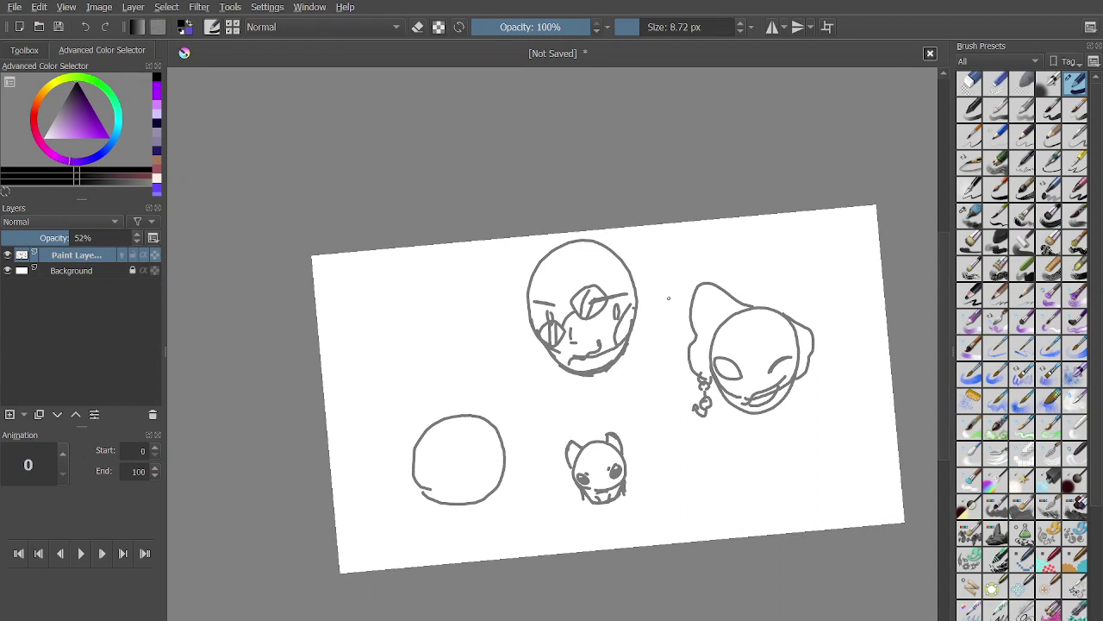
scroll(669, 298, "up", 5)
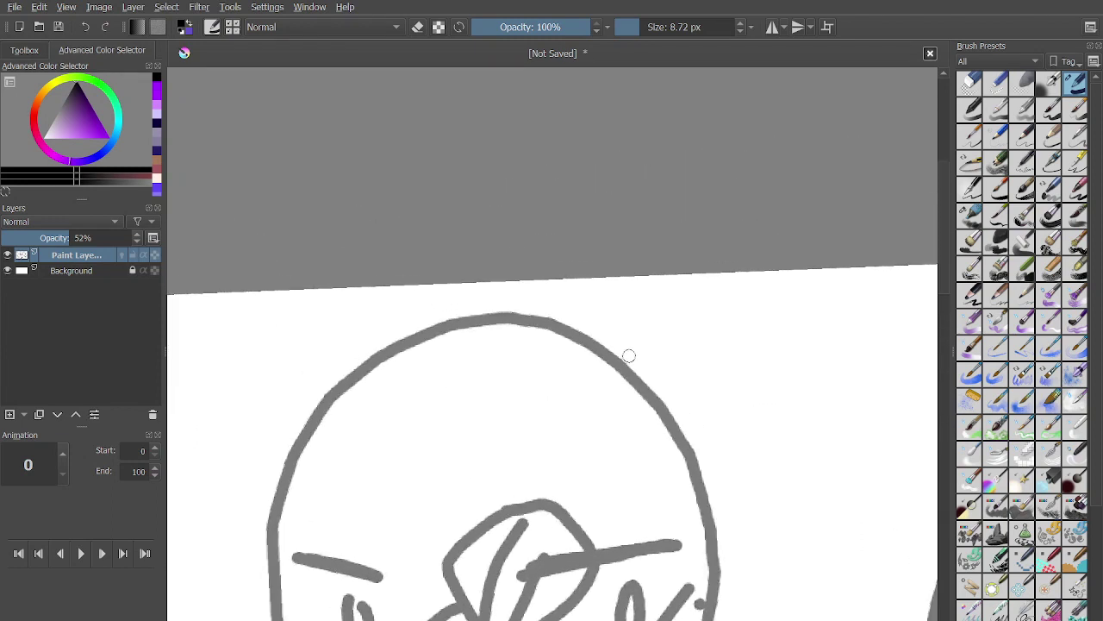
Draw a hair parting line down the glasses head's forehead and a curved, pointed hair tuft beyond its upper right side.
left_click_drag(483, 391, 491, 296)
mouse_move(488, 423)
left_mouse_down()
mouse_move(512, 281)
mouse_move(737, 280)
left_mouse_up()
left_click_drag(619, 279, 895, 297)
scroll(669, 276, "down", 2)
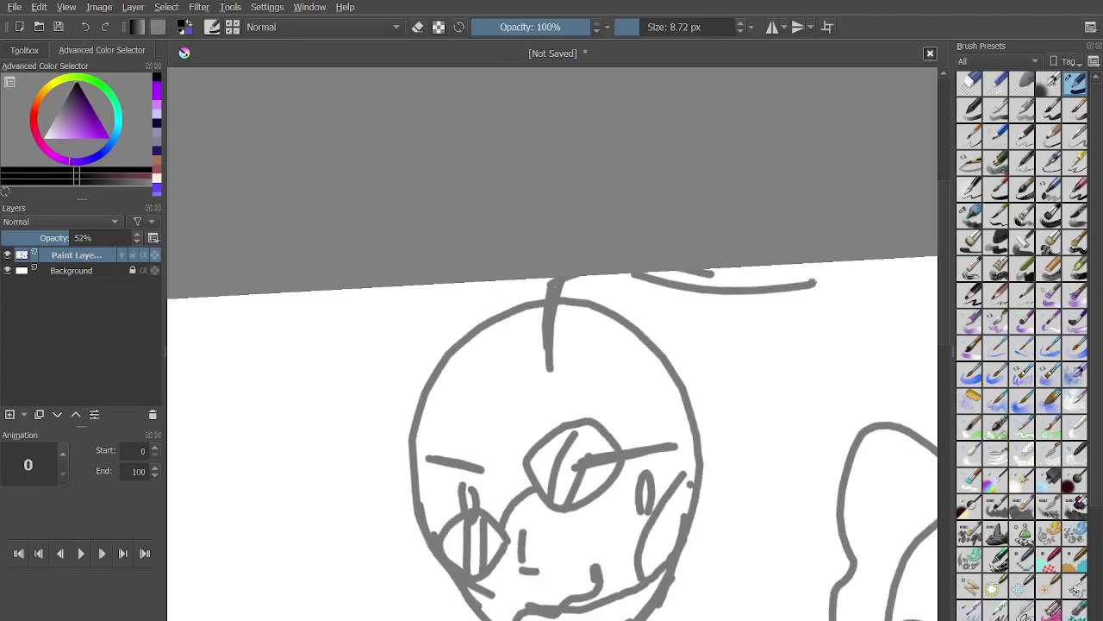
left_click(85, 27)
mouse_move(712, 274)
left_mouse_down()
mouse_move(724, 270)
mouse_move(732, 320)
mouse_move(687, 358)
left_mouse_up()
scroll(690, 371, "up", 1)
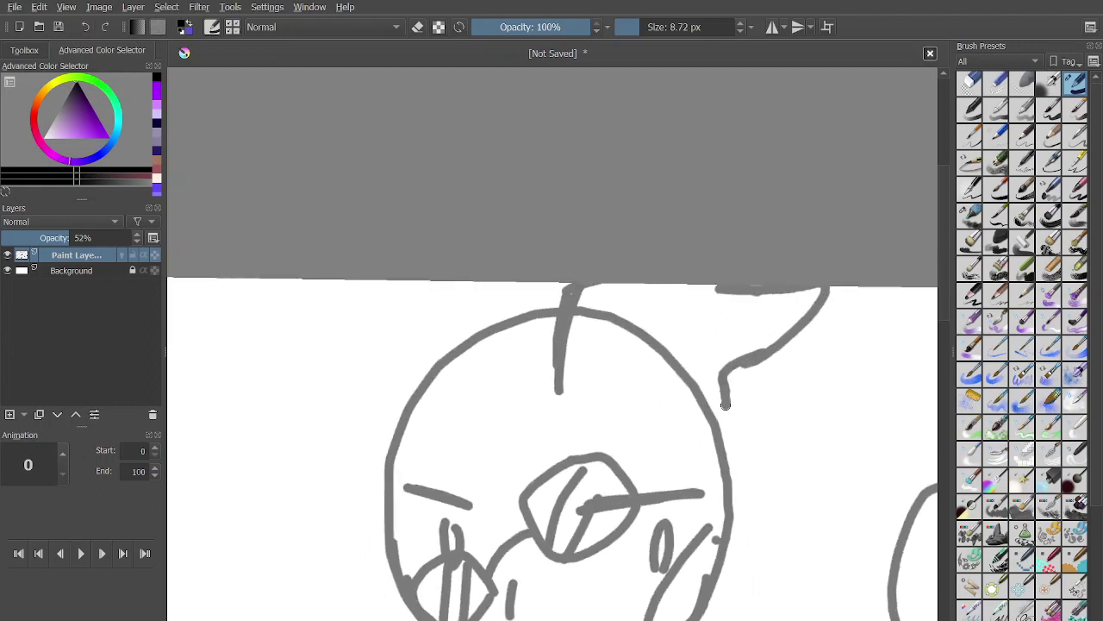
Draw the hair's outer contour on the glasses head's upper left side, with an inner fringe curving across the forehead.
mouse_move(386, 461)
left_mouse_down()
mouse_move(372, 314)
mouse_move(545, 251)
left_mouse_up()
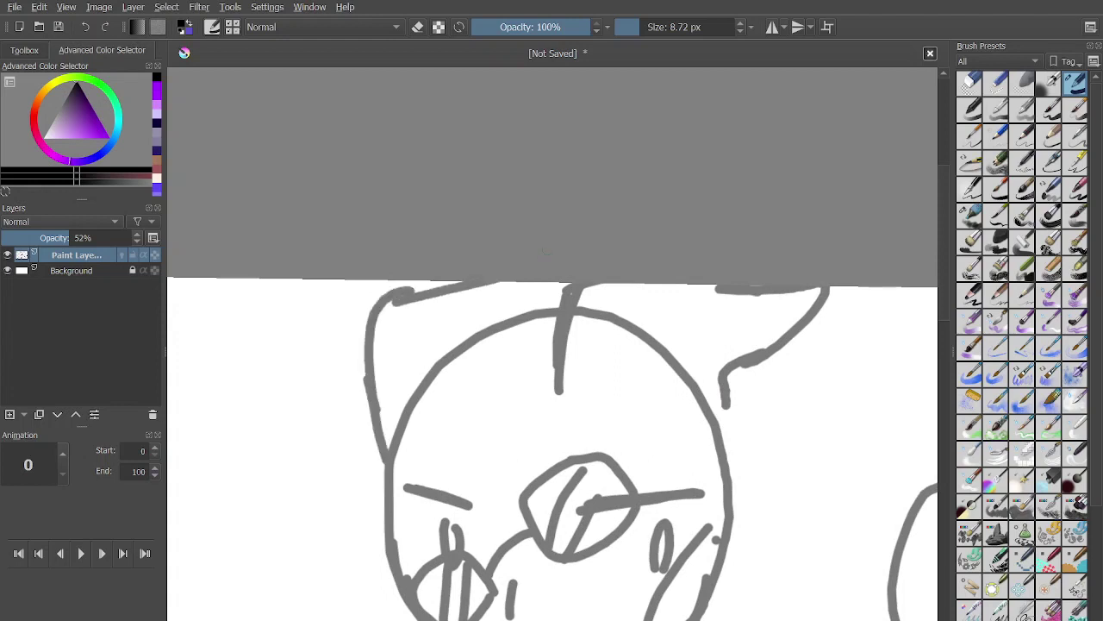
mouse_move(471, 312)
left_mouse_down()
mouse_move(404, 399)
mouse_move(417, 424)
mouse_move(556, 432)
left_mouse_up()
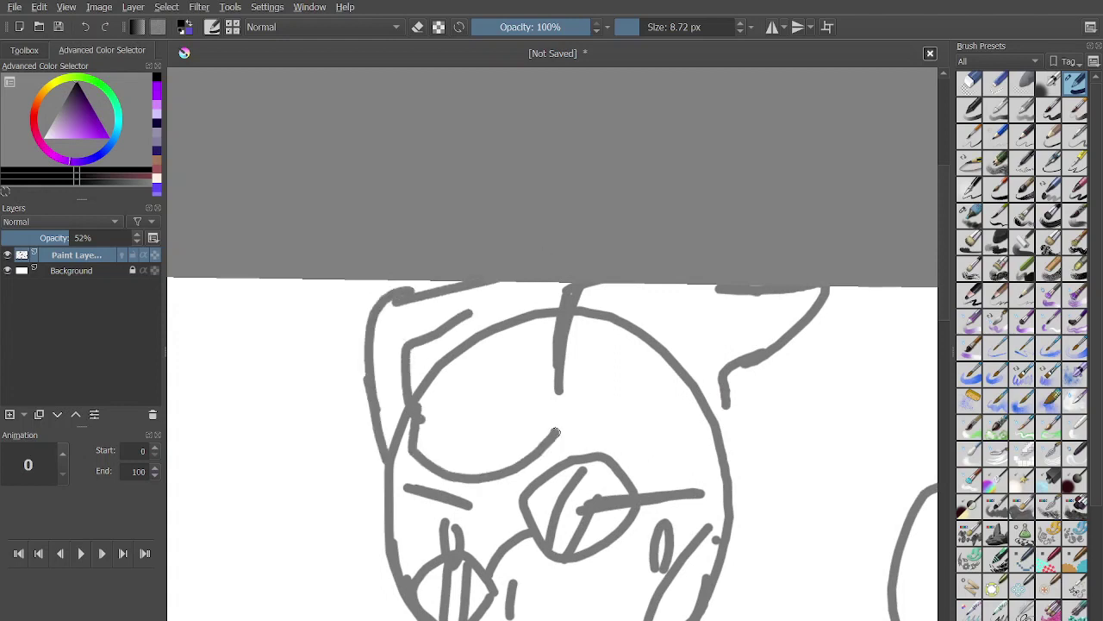
left_click_drag(483, 307, 556, 303)
scroll(555, 303, "down", 3)
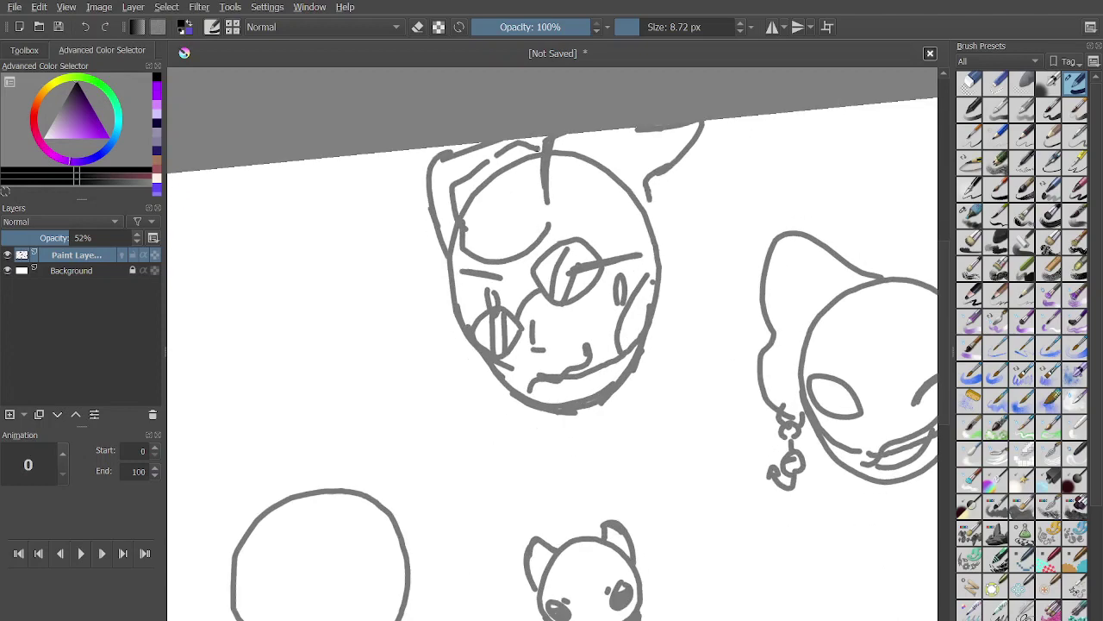
Add two short neck lines below the jaw of the head with glasses.
scroll(543, 153, "down", 2)
scroll(543, 152, "up", 3)
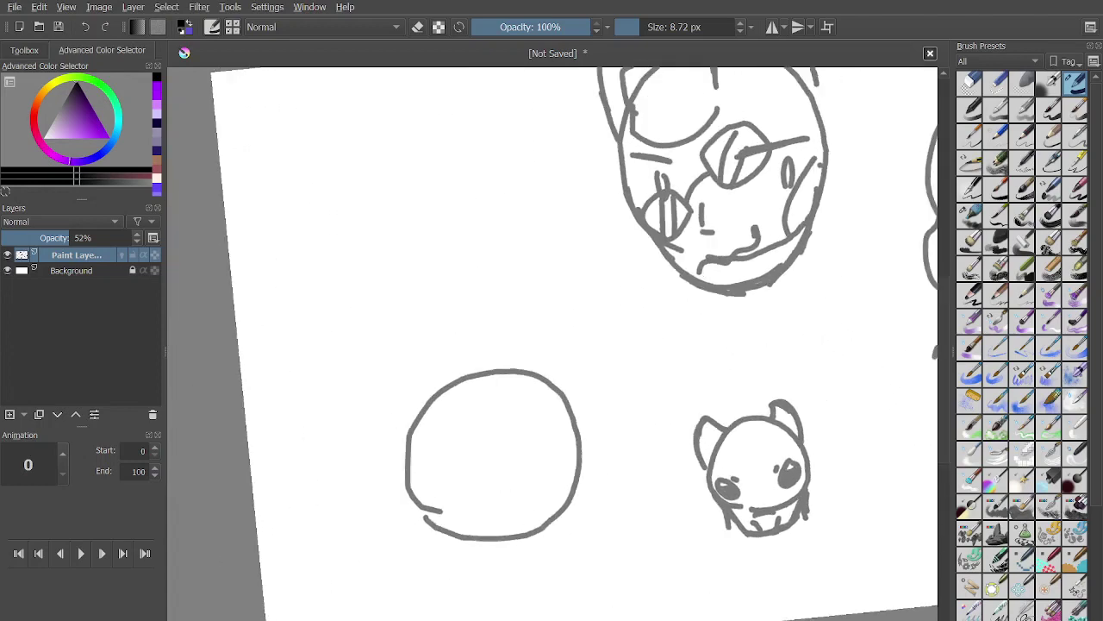
scroll(552, 344, "up", 2)
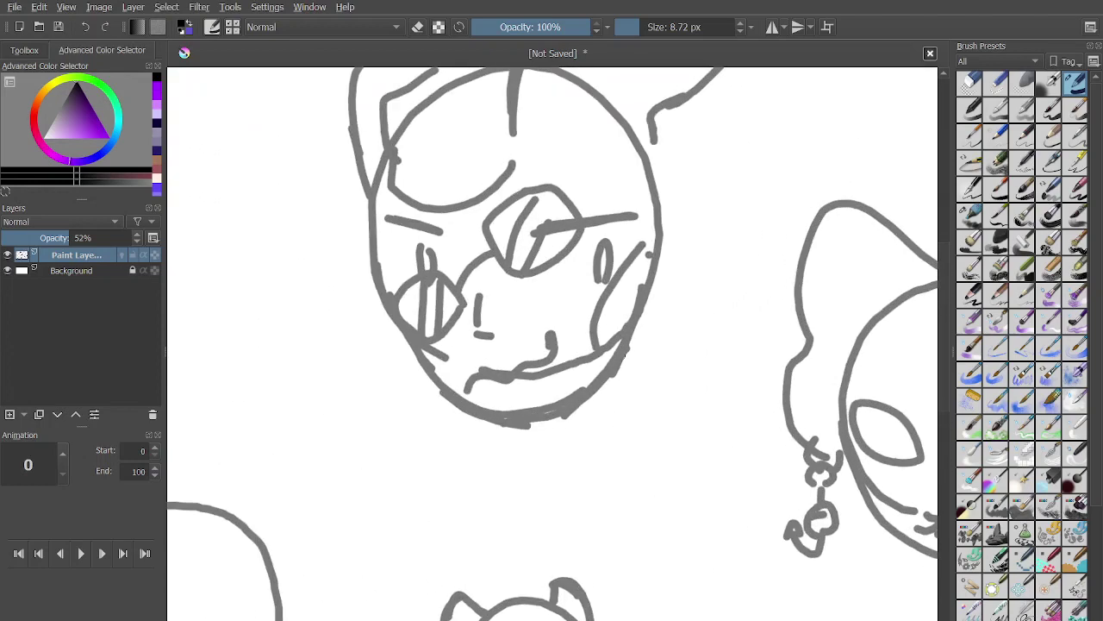
left_click_drag(627, 352, 625, 402)
left_click_drag(428, 369, 467, 432)
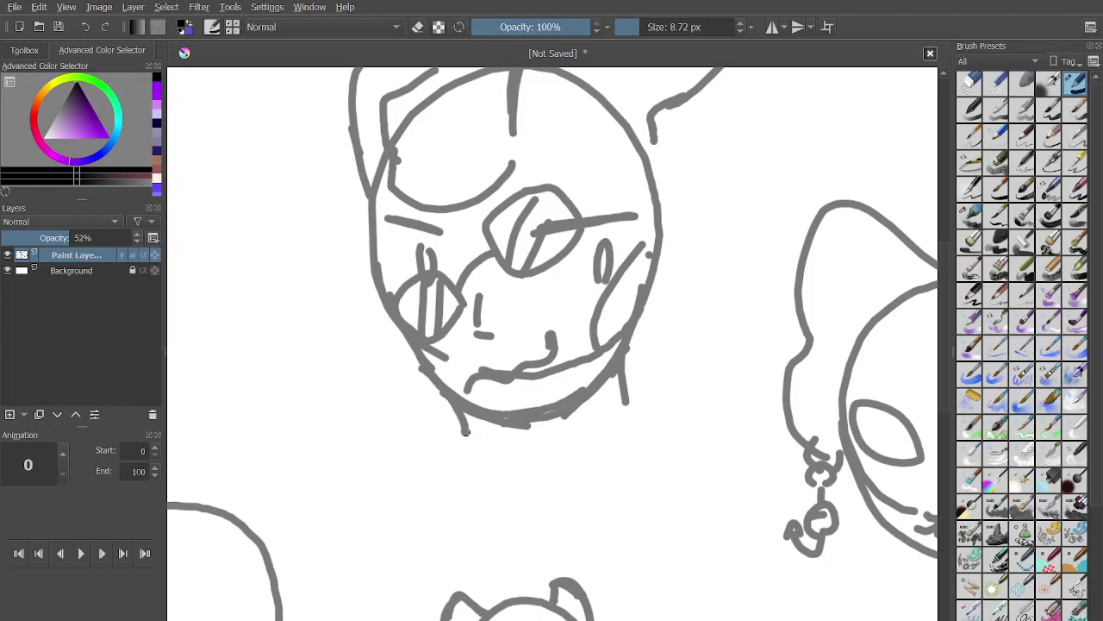
Draw a rounded jaw around the lower right of the empty circle, running from its right side to its lower left.
scroll(466, 433, "down", 3)
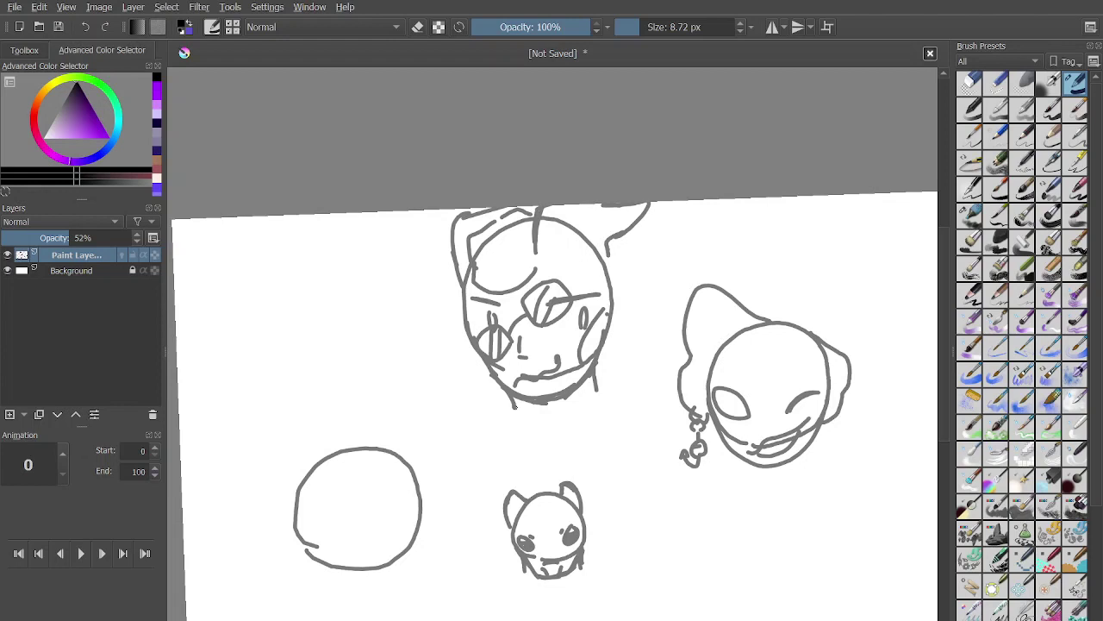
left_click_drag(639, 321, 638, 326)
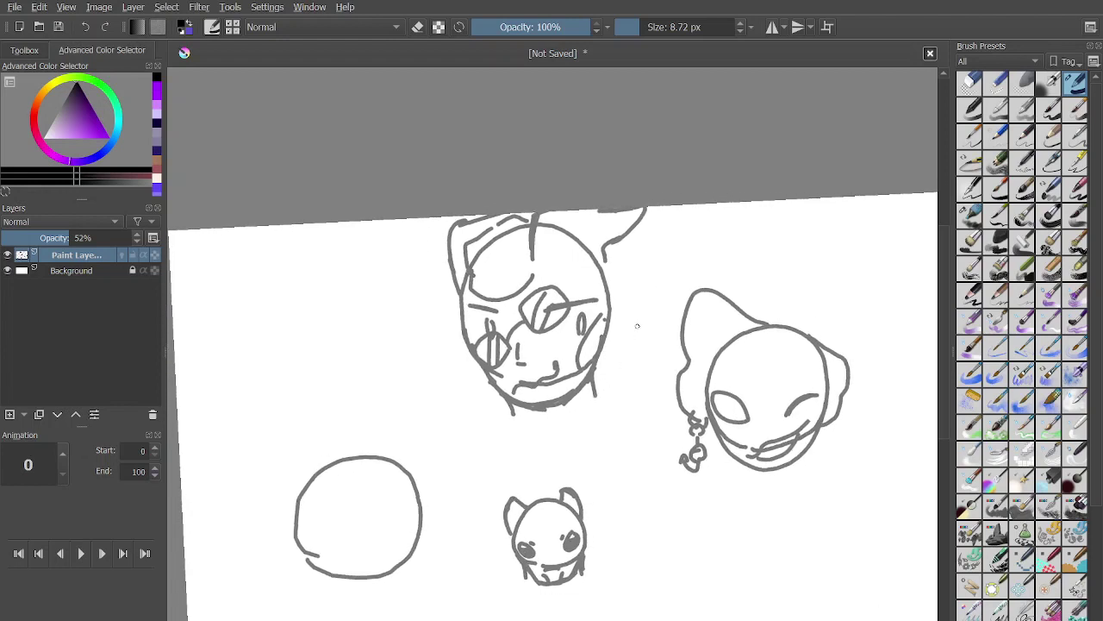
mouse_move(387, 559)
left_mouse_down()
mouse_move(409, 561)
mouse_move(512, 460)
mouse_move(491, 552)
mouse_move(485, 454)
left_mouse_up()
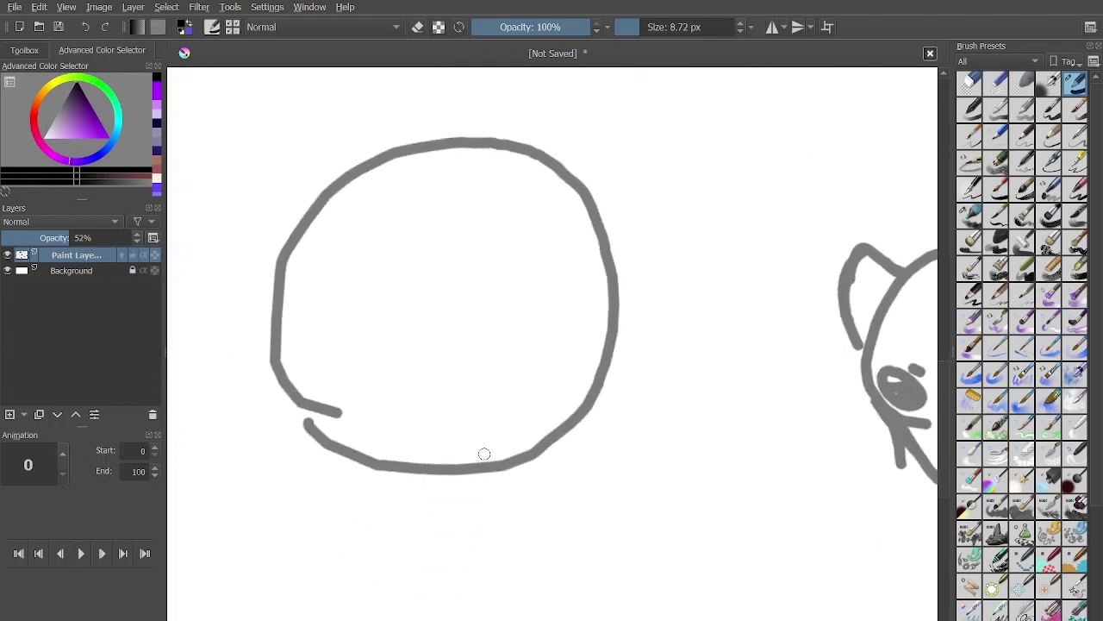
mouse_move(579, 210)
left_mouse_down()
mouse_move(623, 436)
mouse_move(608, 468)
mouse_move(530, 488)
mouse_move(430, 472)
left_mouse_up()
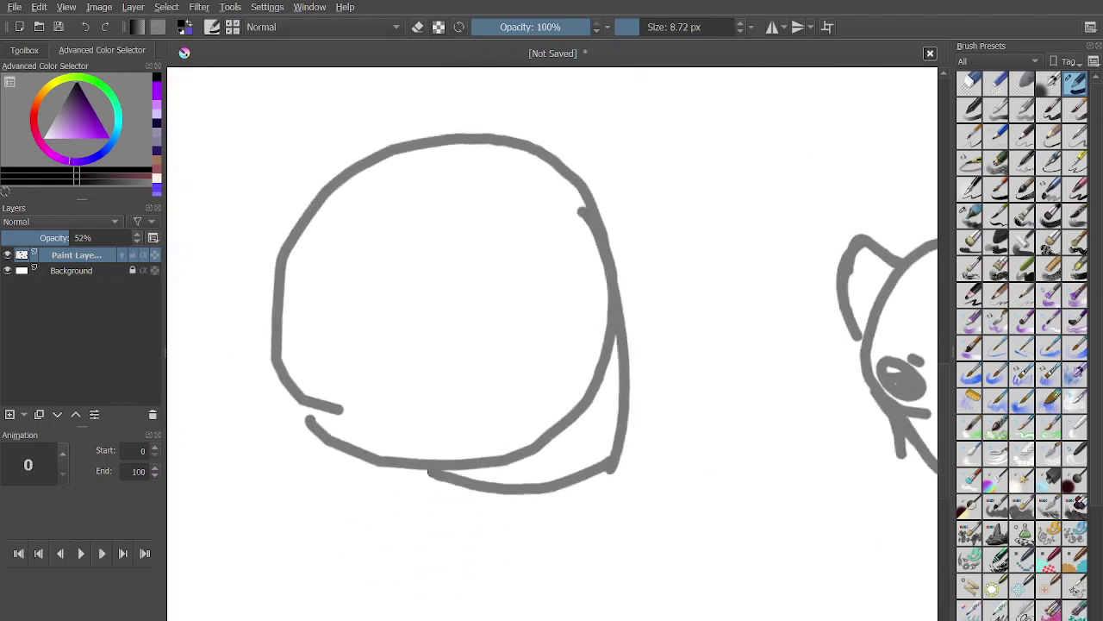
scroll(429, 473, "up", 1)
left_click_drag(417, 530, 461, 503)
key("ctrl+z")
mouse_move(295, 420)
left_mouse_down()
mouse_move(409, 504)
mouse_move(615, 529)
mouse_move(675, 483)
left_mouse_up()
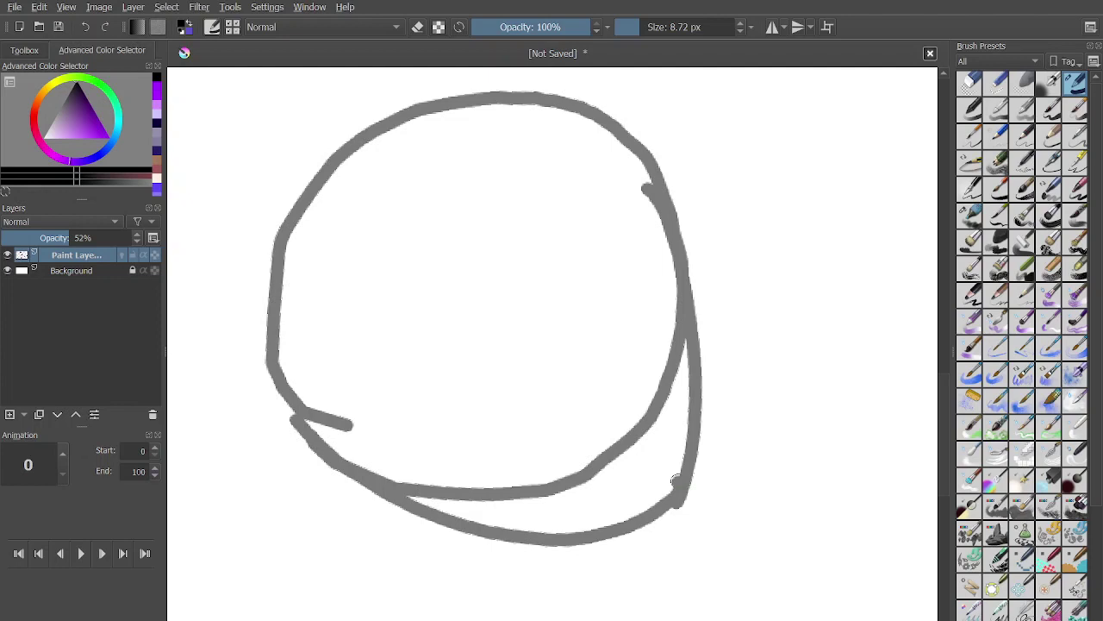
left_click_drag(350, 405, 450, 318)
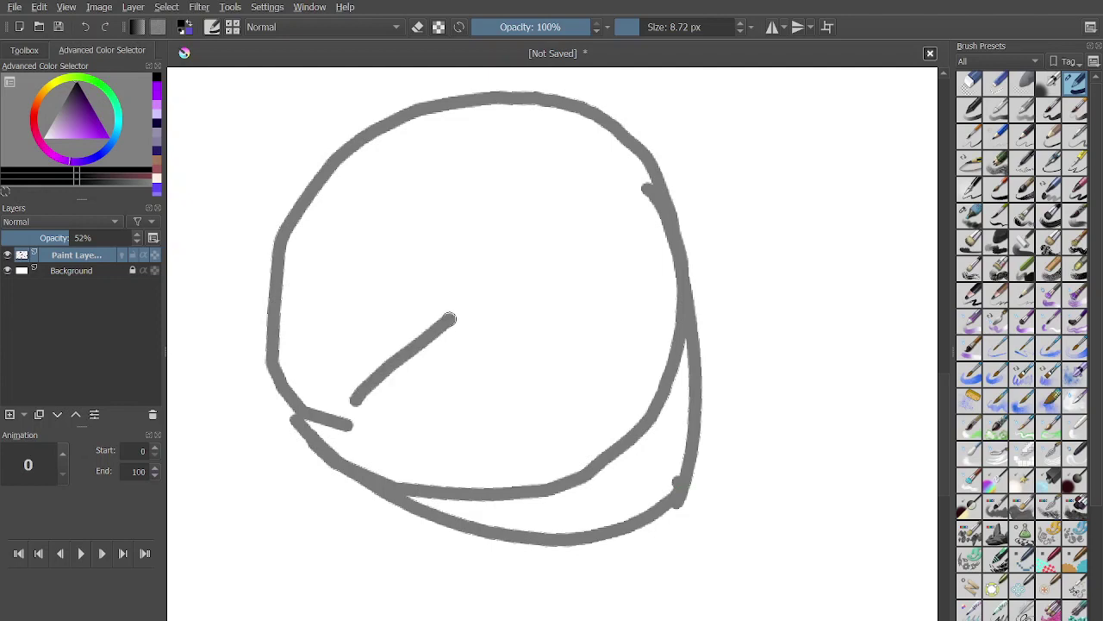
scroll(459, 237, "up", 2)
key("ctrl+z")
left_click_drag(296, 493, 455, 479)
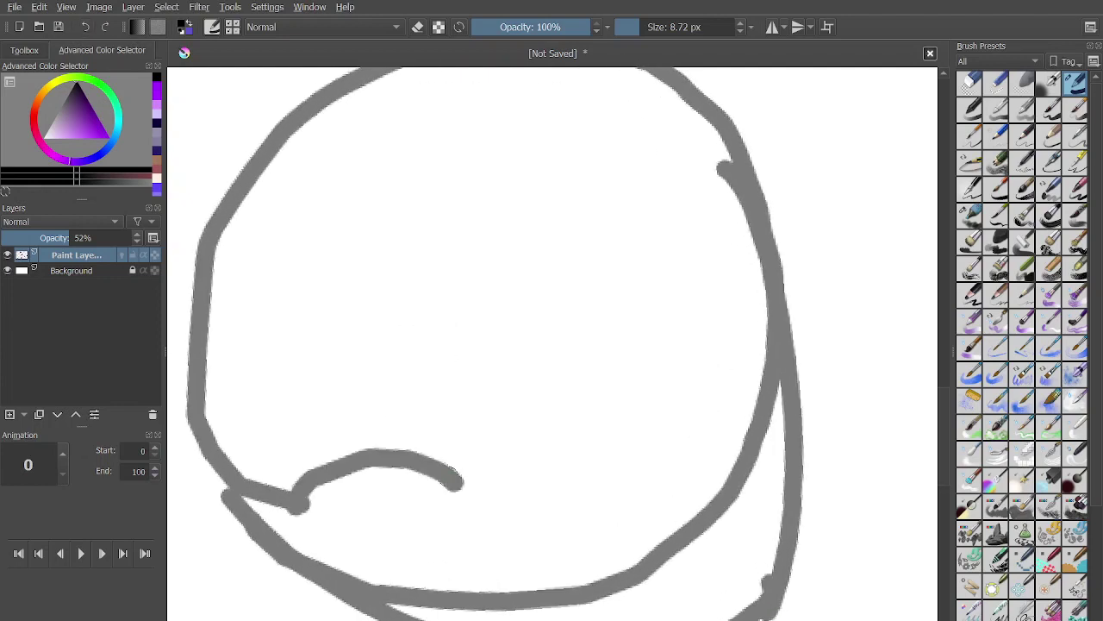
key("ctrl+z")
mouse_move(312, 520)
left_mouse_down()
mouse_move(369, 470)
mouse_move(448, 463)
left_mouse_up()
mouse_move(712, 198)
left_mouse_down()
mouse_move(675, 281)
mouse_move(685, 311)
left_mouse_up()
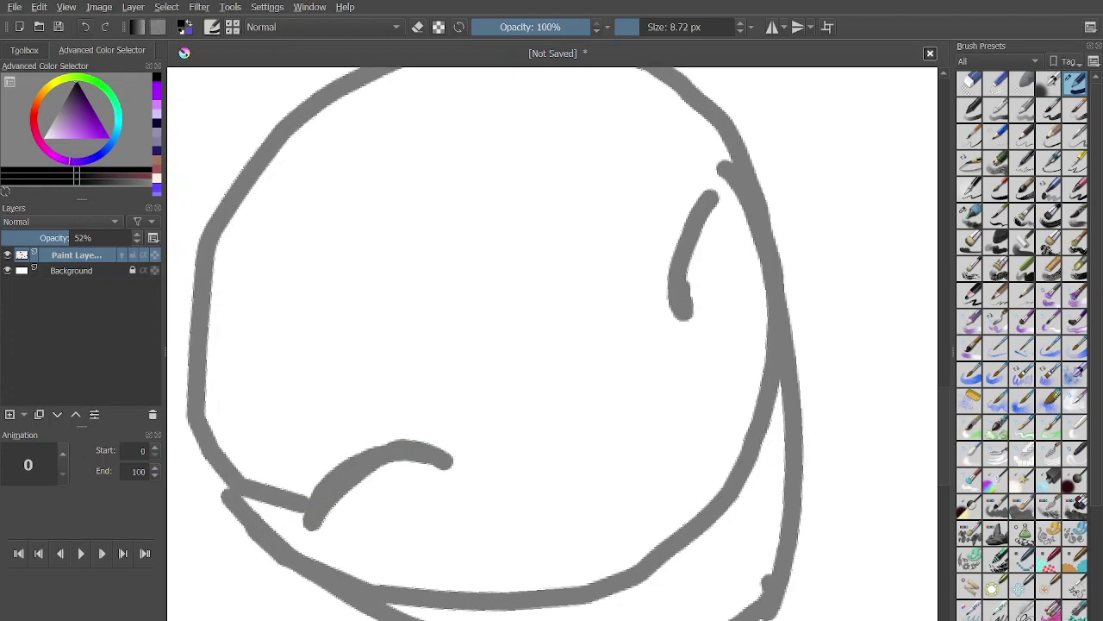
key("ctrl+z")
key("ctrl+z")
left_click_drag(306, 528, 336, 543)
mouse_move(304, 502)
left_mouse_down()
mouse_move(387, 389)
mouse_move(401, 542)
mouse_move(336, 536)
left_mouse_up()
mouse_move(700, 348)
left_mouse_down()
mouse_move(636, 226)
mouse_move(742, 203)
mouse_move(706, 336)
left_mouse_up()
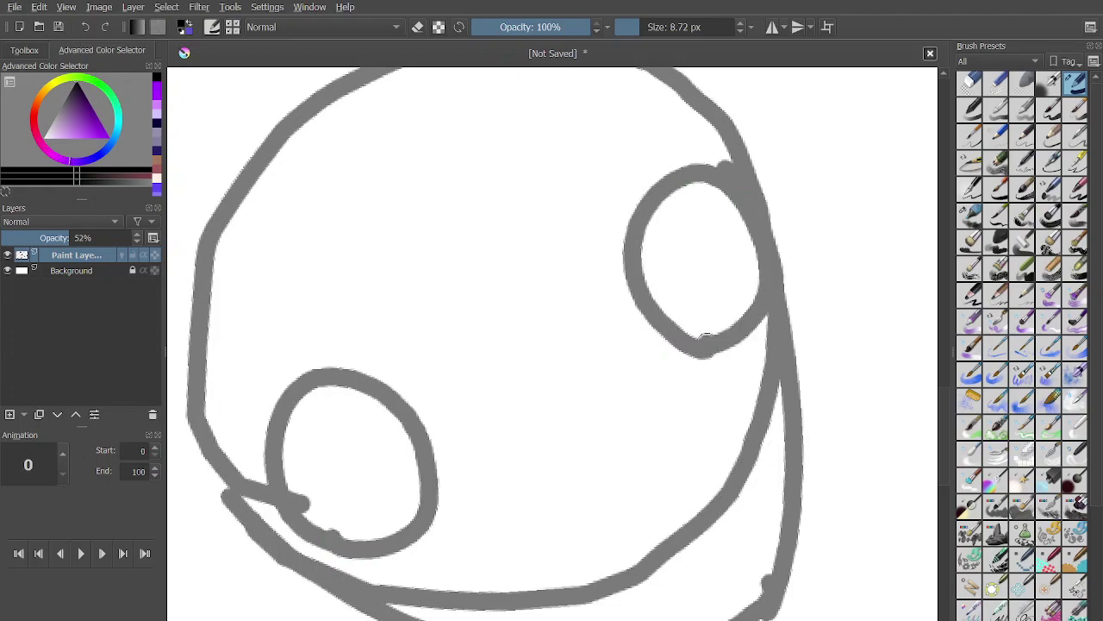
scroll(552, 345, "down", 2)
scroll(551, 345, "up", 2)
left_click(85, 27)
left_click(84, 27)
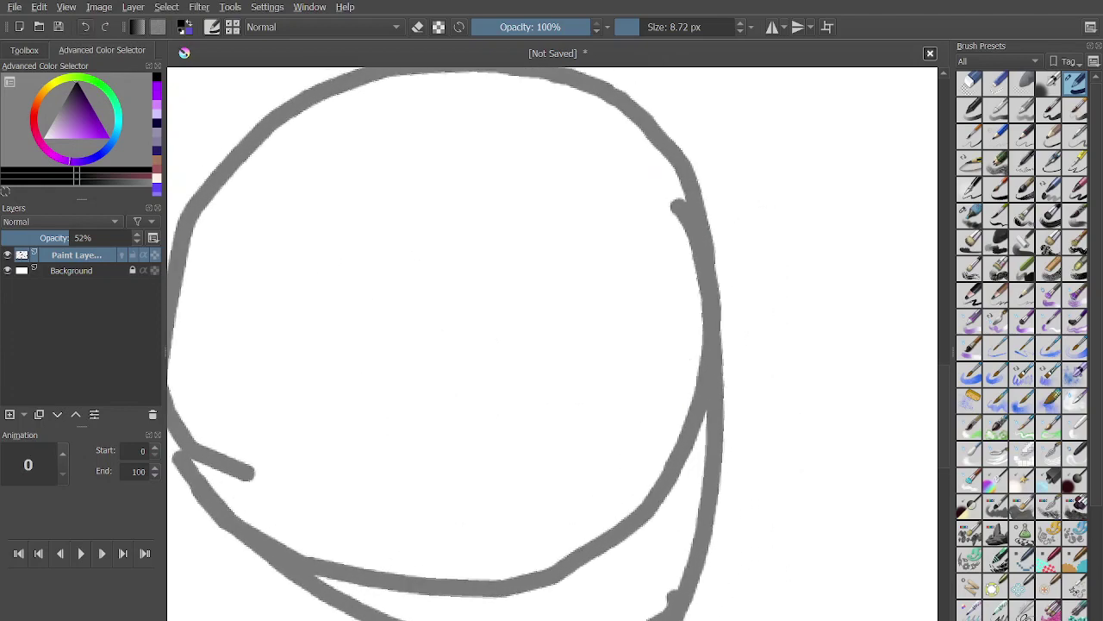
Try two large oval eyes on the new head, each with a curved line inside its right half.
mouse_move(349, 515)
left_mouse_down()
mouse_move(389, 362)
mouse_move(362, 510)
mouse_move(349, 516)
left_mouse_up()
mouse_move(629, 395)
left_mouse_down()
mouse_move(657, 237)
mouse_move(698, 313)
mouse_move(651, 386)
mouse_move(626, 402)
left_mouse_up()
mouse_move(327, 353)
left_mouse_down()
mouse_move(308, 447)
mouse_move(402, 510)
left_mouse_up()
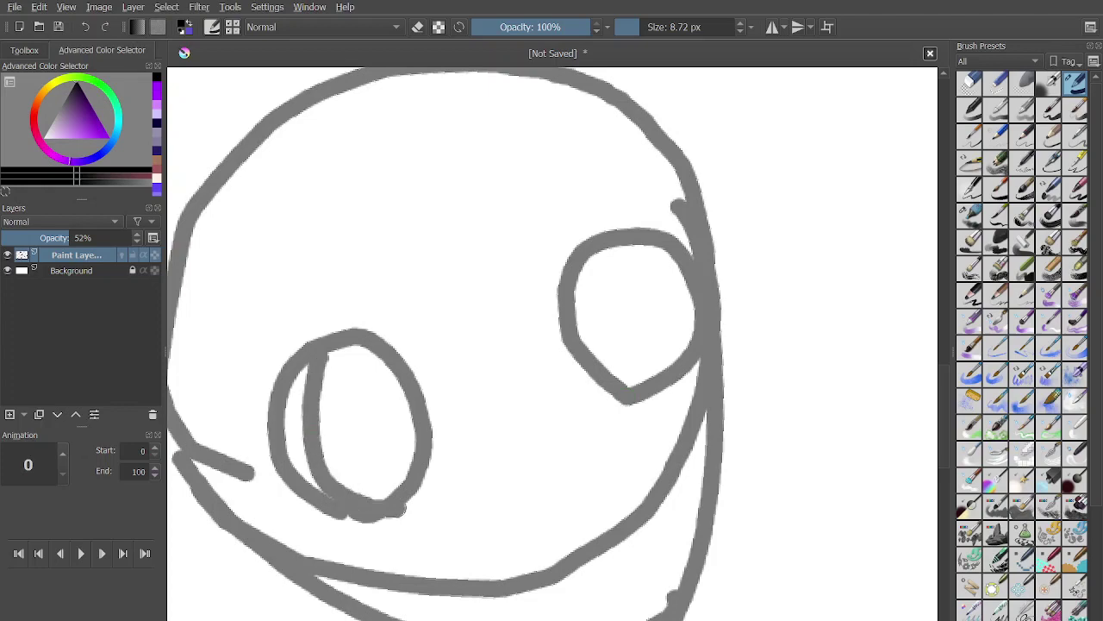
key("ctrl+z")
left_click_drag(344, 353, 405, 474)
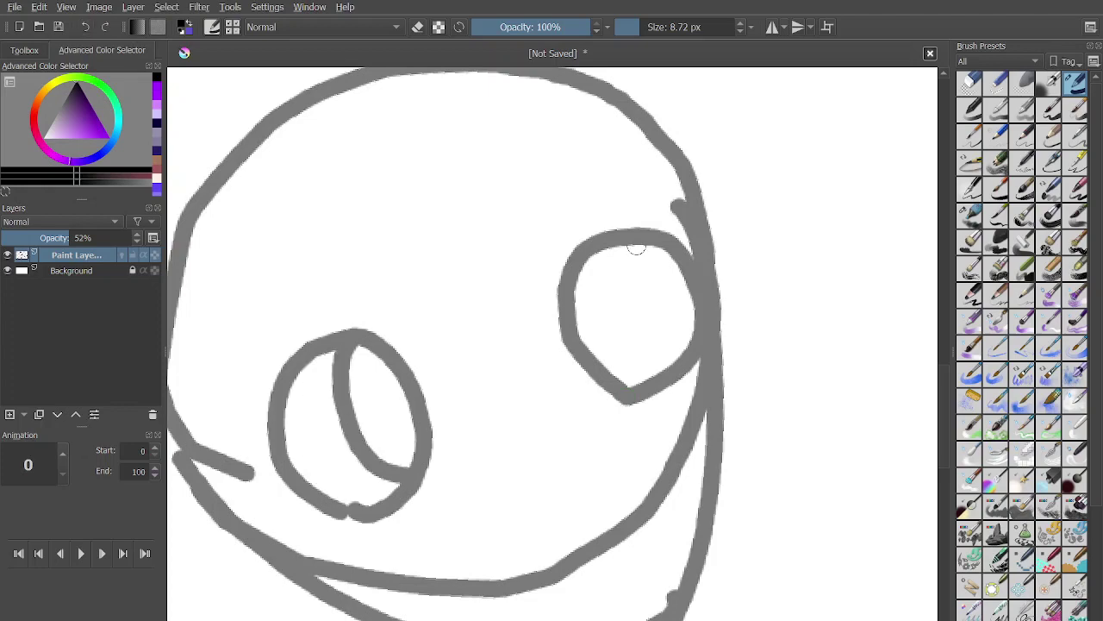
left_click_drag(636, 247, 681, 358)
scroll(681, 357, "down", 6)
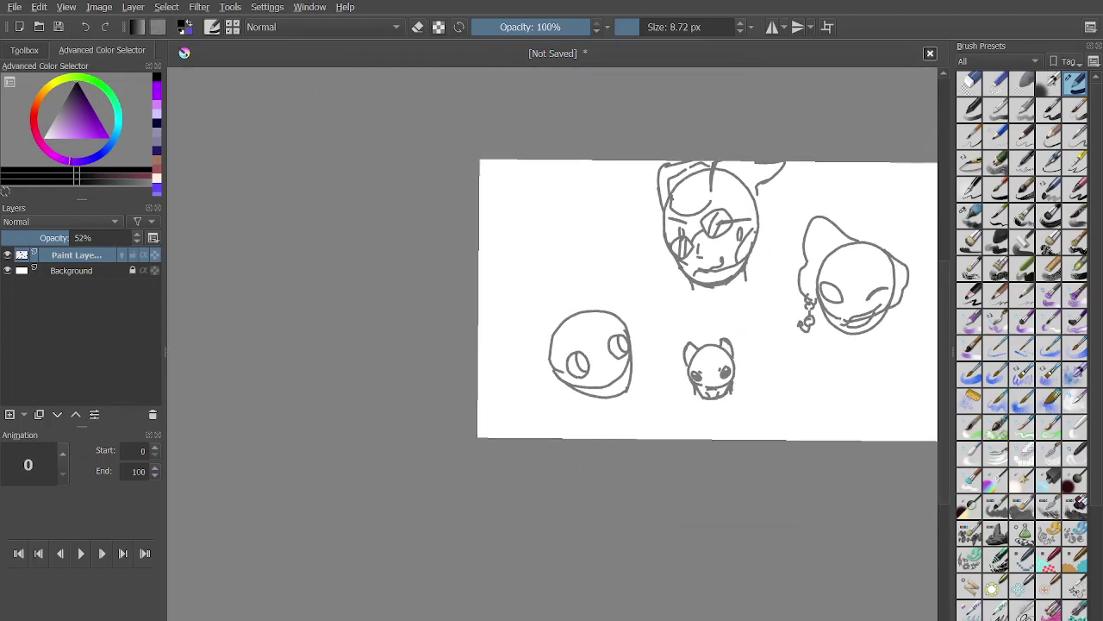
scroll(590, 353, "up", 6)
Try a short line under the left eye, an arched eyebrow above each eye and a short slanted nose.
left_click_drag(455, 534, 515, 493)
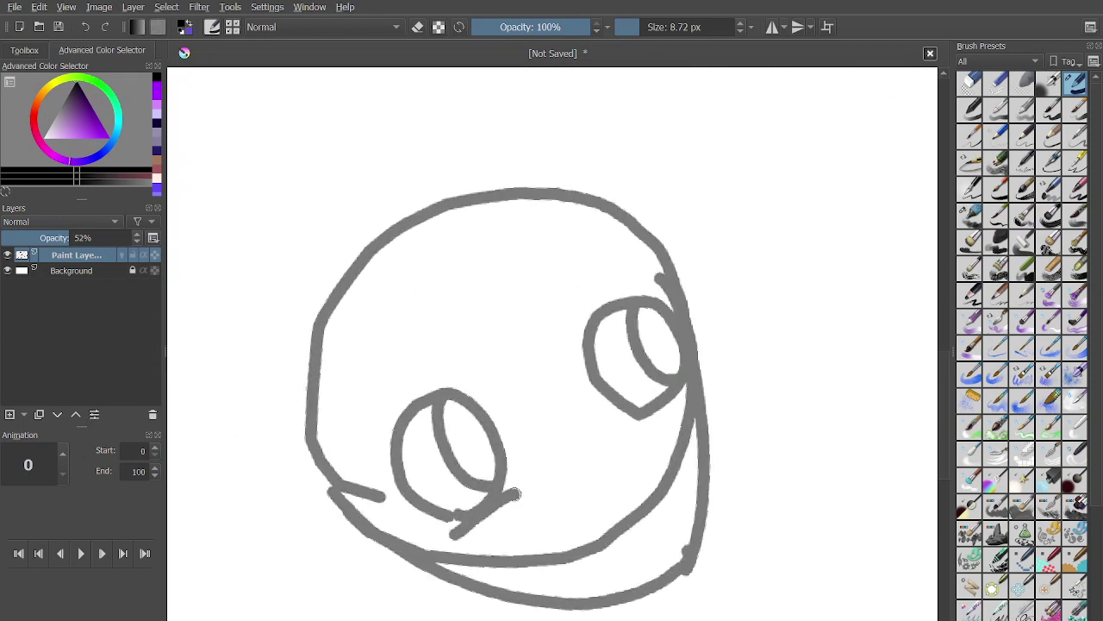
left_click_drag(370, 400, 427, 345)
left_click_drag(554, 289, 605, 252)
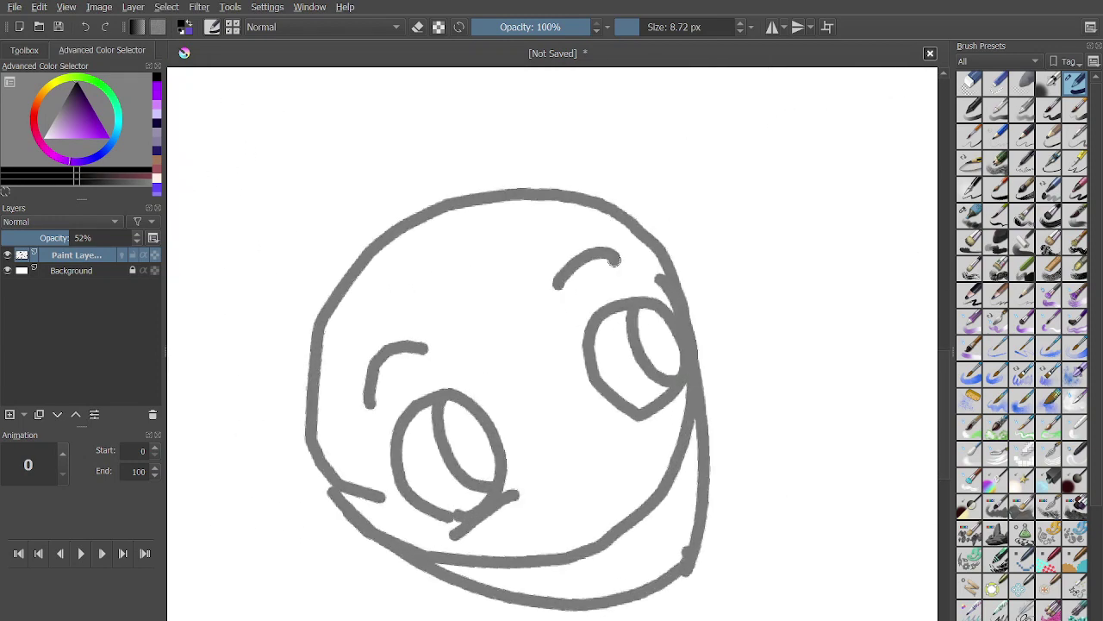
scroll(599, 223, "up", 3)
left_click_drag(520, 429, 576, 472)
scroll(560, 453, "up", 2)
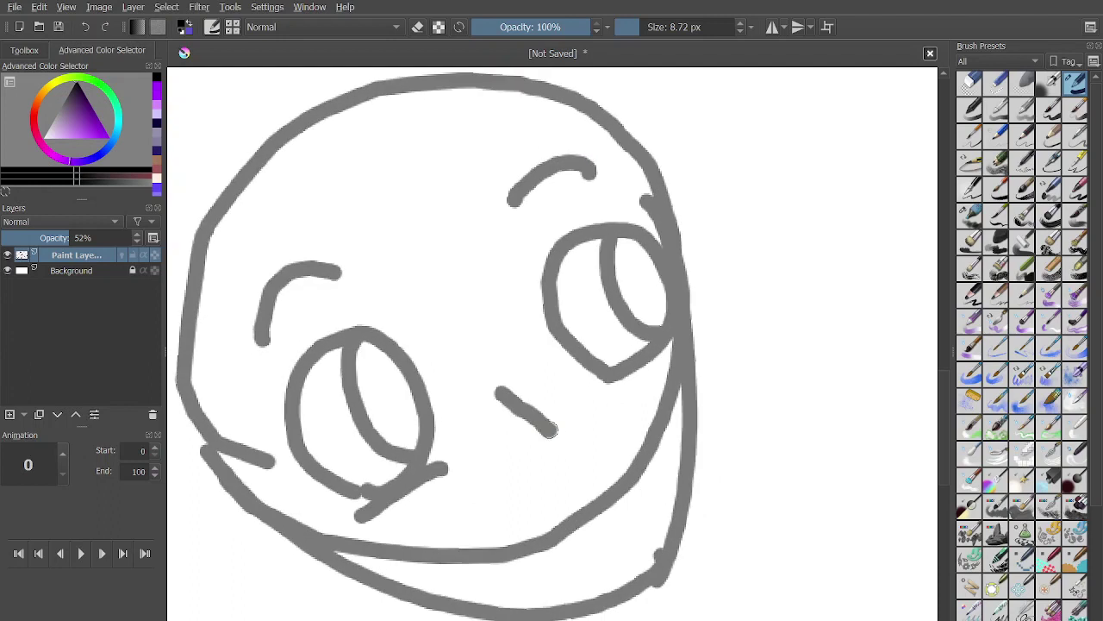
Try erasing part of the circle's lower edge and drawing a small open mouth in the gap.
mouse_move(438, 548)
left_mouse_down()
mouse_move(583, 511)
mouse_move(643, 440)
left_mouse_up()
key("ctrl+z")
key("e")
mouse_move(586, 513)
left_mouse_down()
mouse_move(475, 539)
mouse_move(578, 526)
left_mouse_up()
key("e")
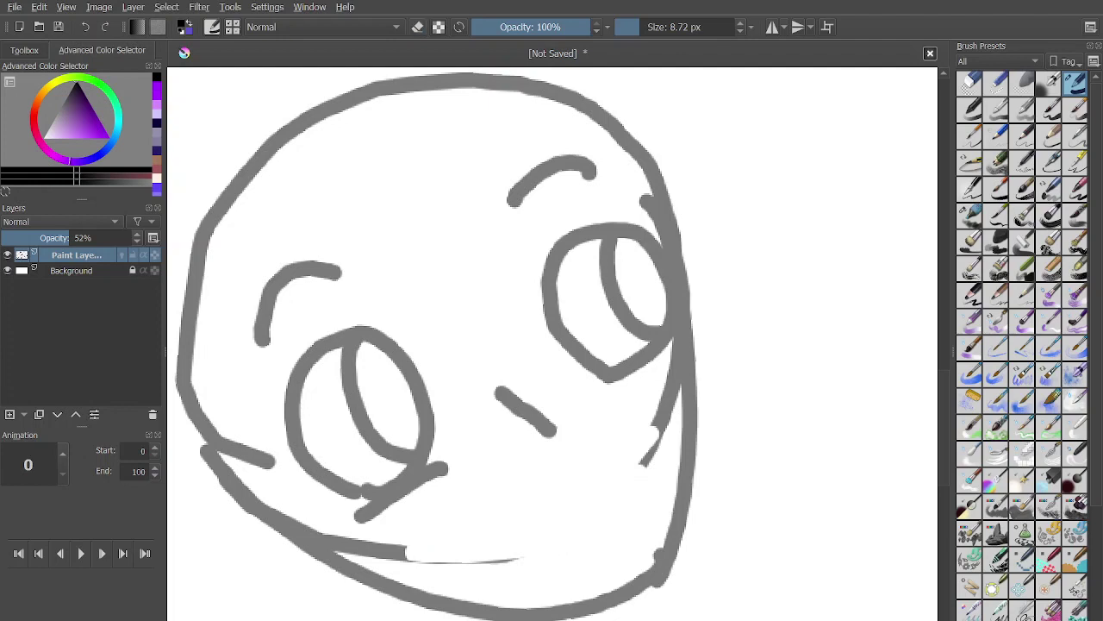
mouse_move(401, 562)
left_mouse_down()
mouse_move(579, 476)
mouse_move(656, 481)
left_mouse_up()
key("ctrl+z")
mouse_move(478, 574)
left_mouse_down()
mouse_move(595, 487)
mouse_move(641, 502)
left_mouse_up()
left_click_drag(515, 548, 616, 508)
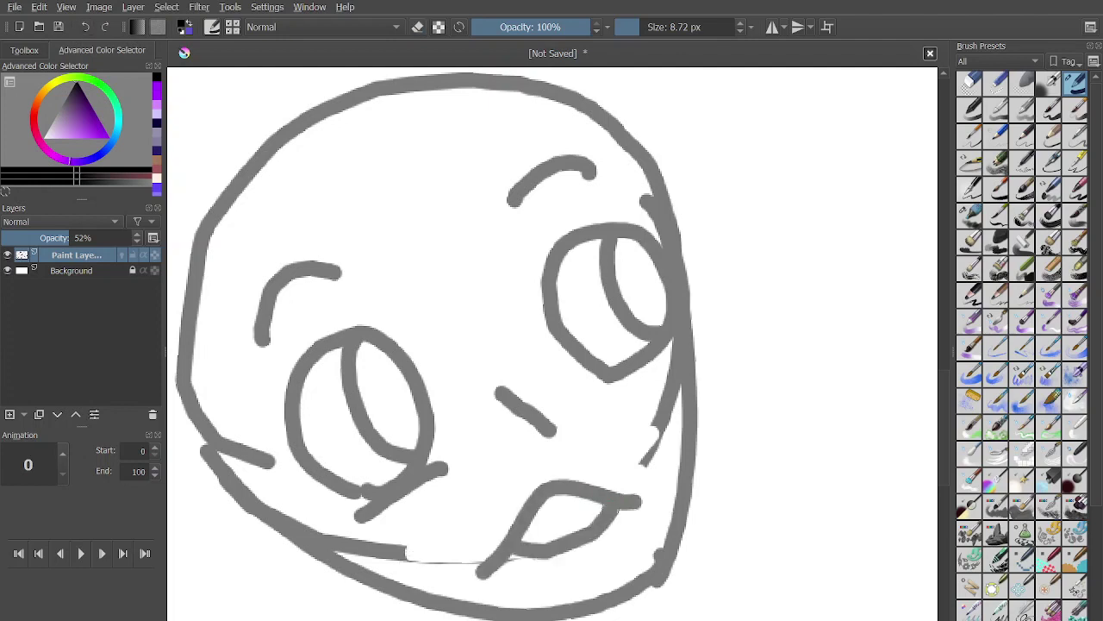
Undo the new head's mouth, erased edge, nose, eyebrows and eyes, keeping its circle and jaw.
key("ctrl+z")
key("ctrl+z")
key("ctrl+z")
key("ctrl+z")
key("ctrl+z")
key("ctrl+z")
key("ctrl+z")
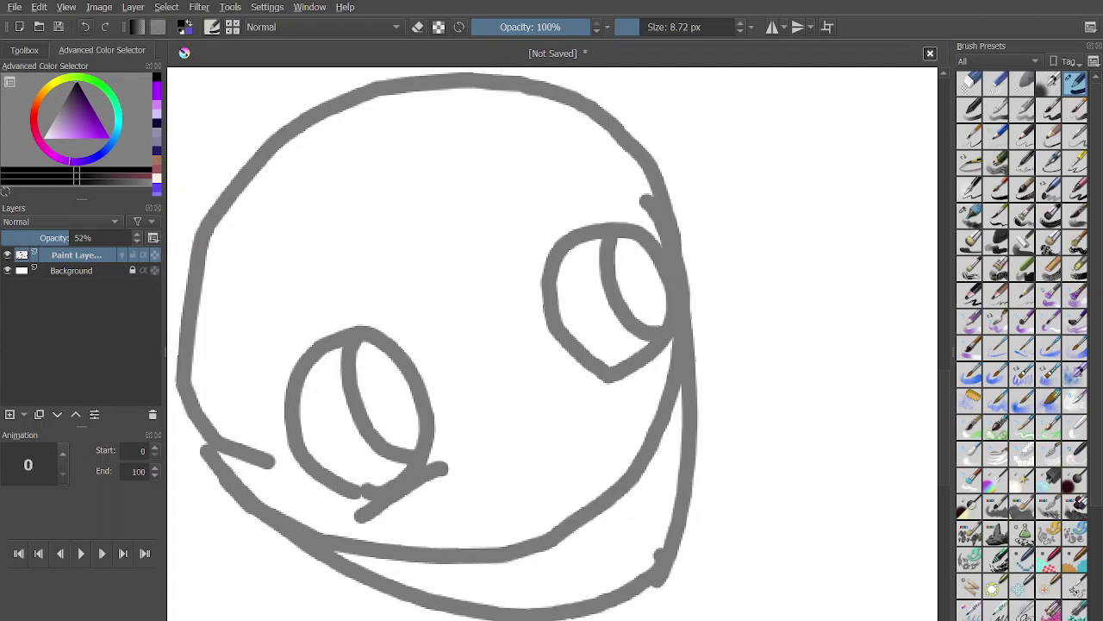
key("ctrl+z")
key("ctrl+z")
key("ctrl+z")
key("ctrl+z")
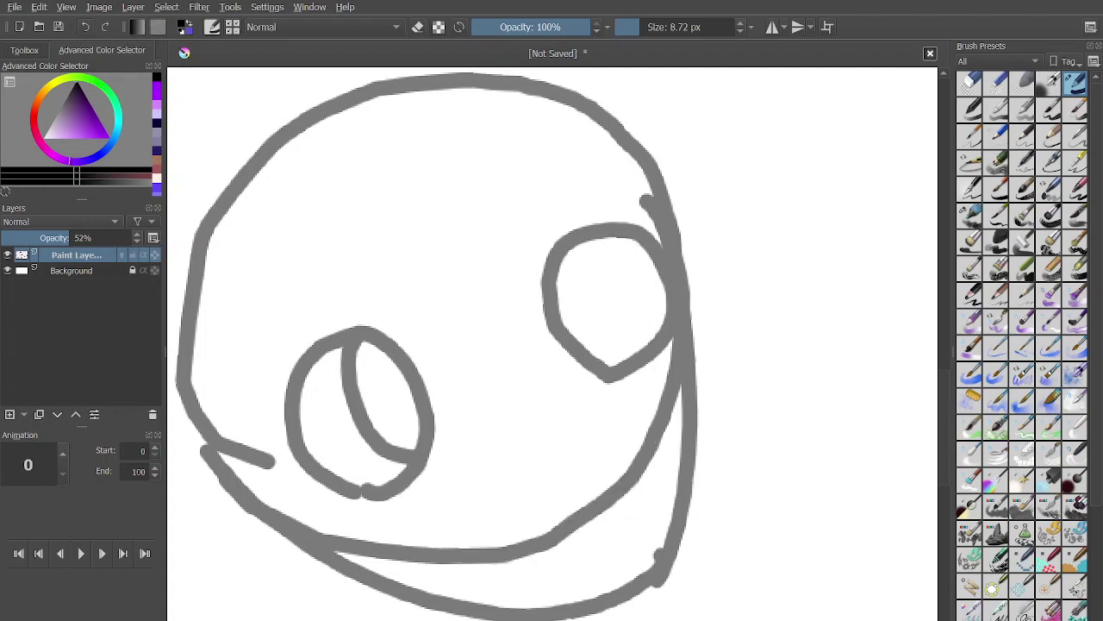
Draw two closed, upward-arched eyes on the new head, the right one meeting the edge of the circle.
mouse_move(290, 461)
left_mouse_down()
mouse_move(394, 419)
mouse_move(443, 442)
left_mouse_up()
mouse_move(610, 371)
left_mouse_down()
mouse_move(655, 285)
mouse_move(615, 381)
mouse_move(588, 366)
mouse_move(665, 353)
left_mouse_up()
scroll(655, 271, "up", 2)
key("ctrl+z")
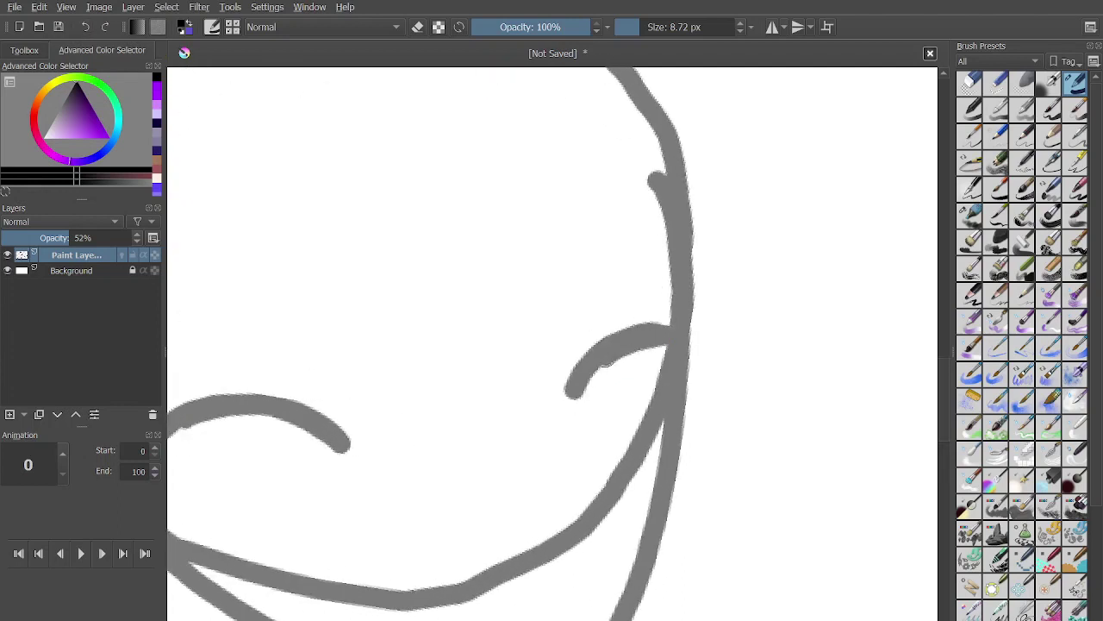
scroll(638, 323, "down", 2)
Draw a small filled triangular nose between and slightly below the closed eyes.
mouse_move(555, 402)
left_mouse_down()
mouse_move(601, 390)
mouse_move(600, 402)
left_mouse_up()
scroll(656, 371, "up", 2)
key("ctrl+z")
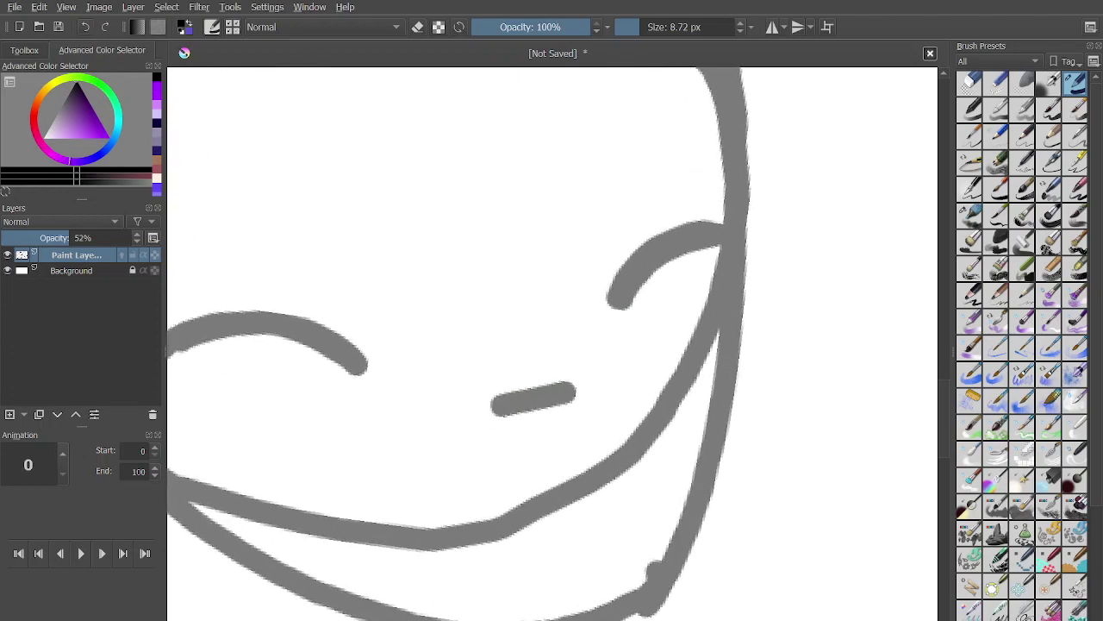
left_click_drag(493, 405, 580, 404)
scroll(717, 309, "down", 3)
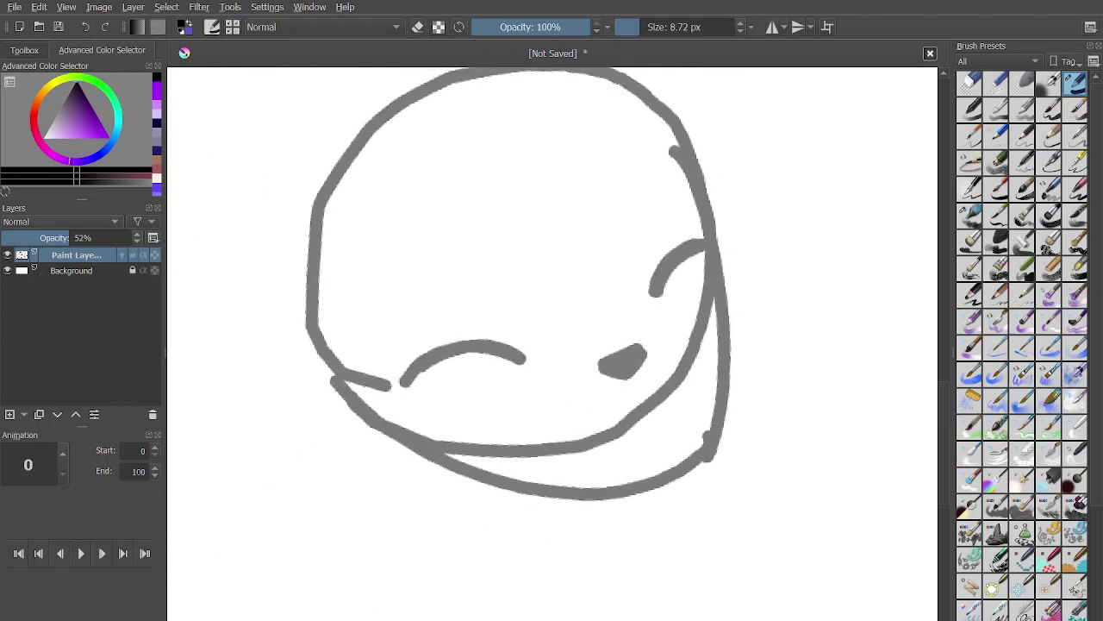
Try wavy mouth lines on the closed-eyed head, first between the circle's lower edge and the jaw, and undo them.
left_click_drag(603, 468, 697, 414)
scroll(695, 282, "up", 2)
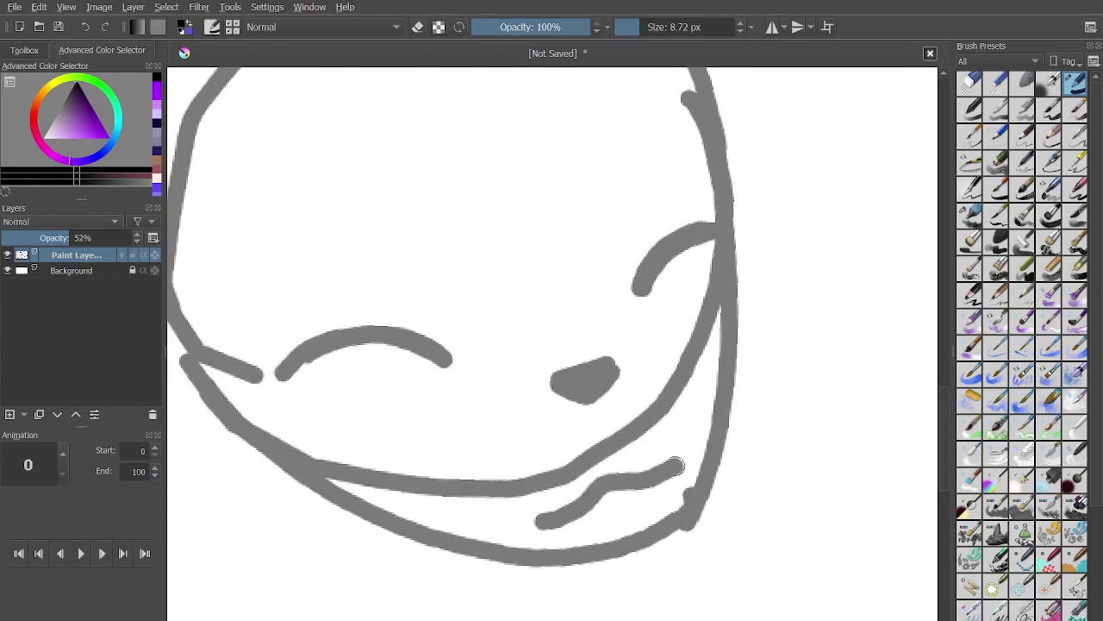
key("ctrl+z")
mouse_move(403, 470)
left_mouse_down()
mouse_move(505, 498)
mouse_move(620, 472)
mouse_move(714, 382)
left_mouse_up()
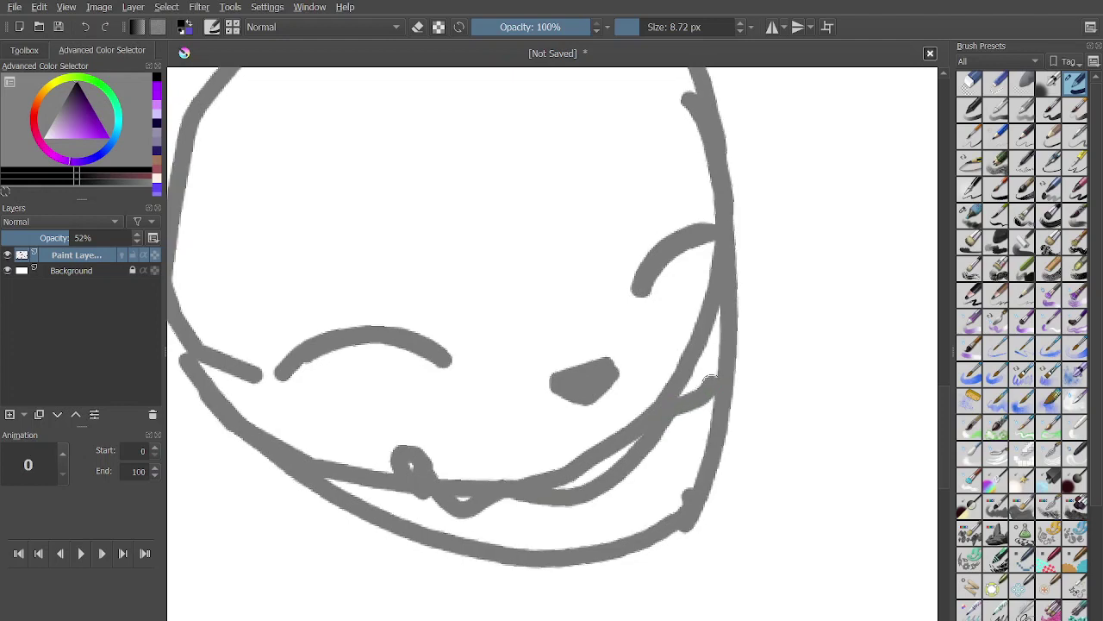
scroll(716, 370, "up", 1)
key("ctrl+z")
Draw a wide wavy smile along the closed-eyed head's lower edge, with a curved lower lip beneath it.
mouse_move(556, 439)
left_mouse_down()
mouse_move(436, 522)
mouse_move(380, 522)
mouse_move(324, 472)
left_mouse_up()
left_click_drag(556, 444, 703, 419)
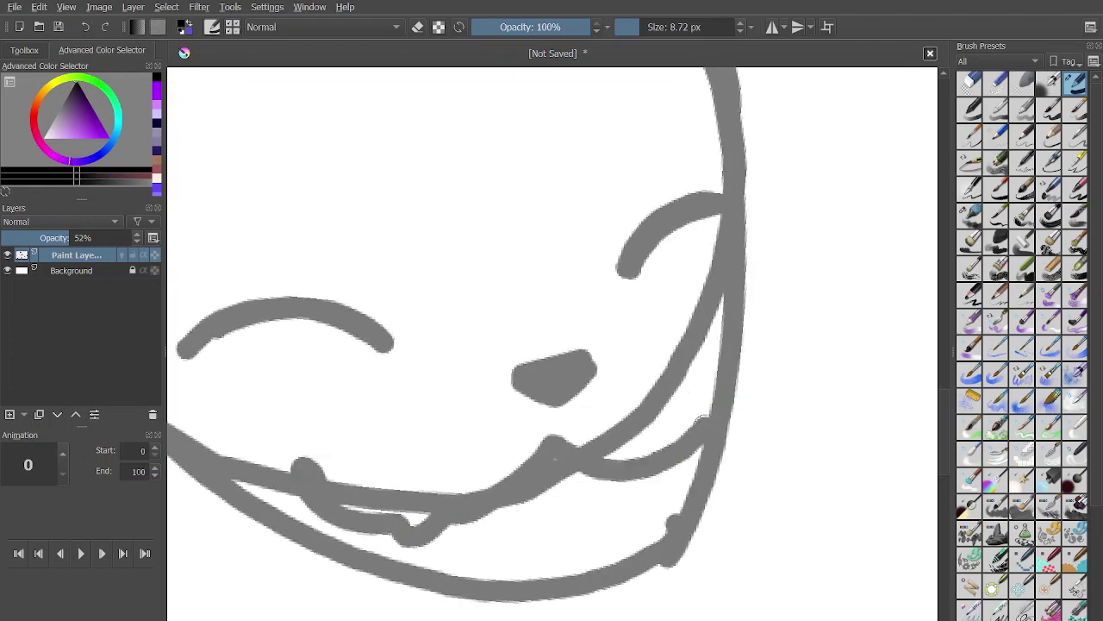
mouse_move(436, 530)
left_mouse_down()
mouse_move(616, 517)
mouse_move(645, 487)
left_mouse_up()
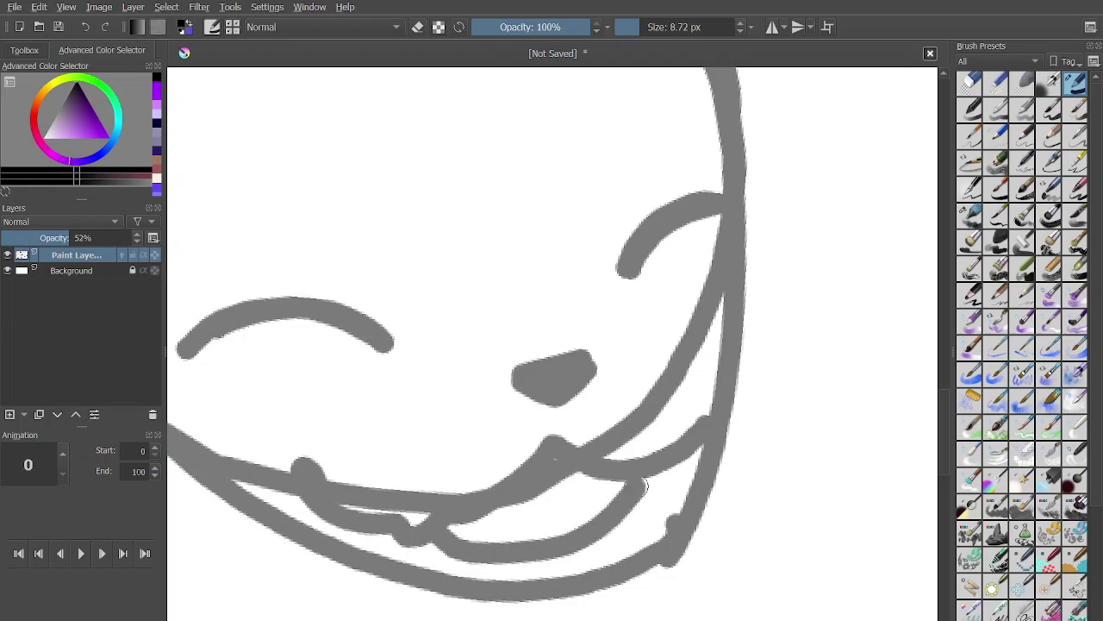
key("ctrl+z")
mouse_move(385, 542)
left_mouse_down()
mouse_move(423, 548)
mouse_move(658, 483)
left_mouse_up()
Draw two tall pointed ears side by side on top of the closed-eyed head.
scroll(552, 345, "down", 2)
scroll(553, 345, "down", 4)
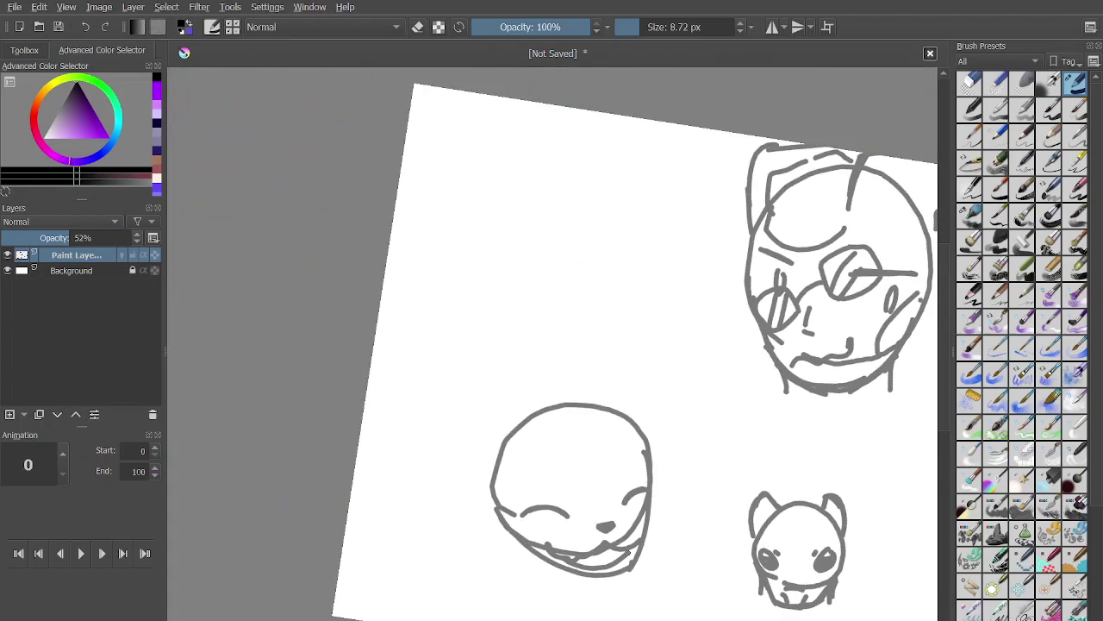
scroll(553, 345, "up", 2)
mouse_move(415, 529)
left_mouse_down()
mouse_move(489, 297)
mouse_move(545, 410)
mouse_move(545, 449)
left_mouse_up()
scroll(546, 449, "up", 1)
mouse_move(531, 412)
left_mouse_down()
mouse_move(570, 311)
mouse_move(655, 321)
mouse_move(665, 470)
left_mouse_up()
key("plus")
scroll(647, 363, "down", 4)
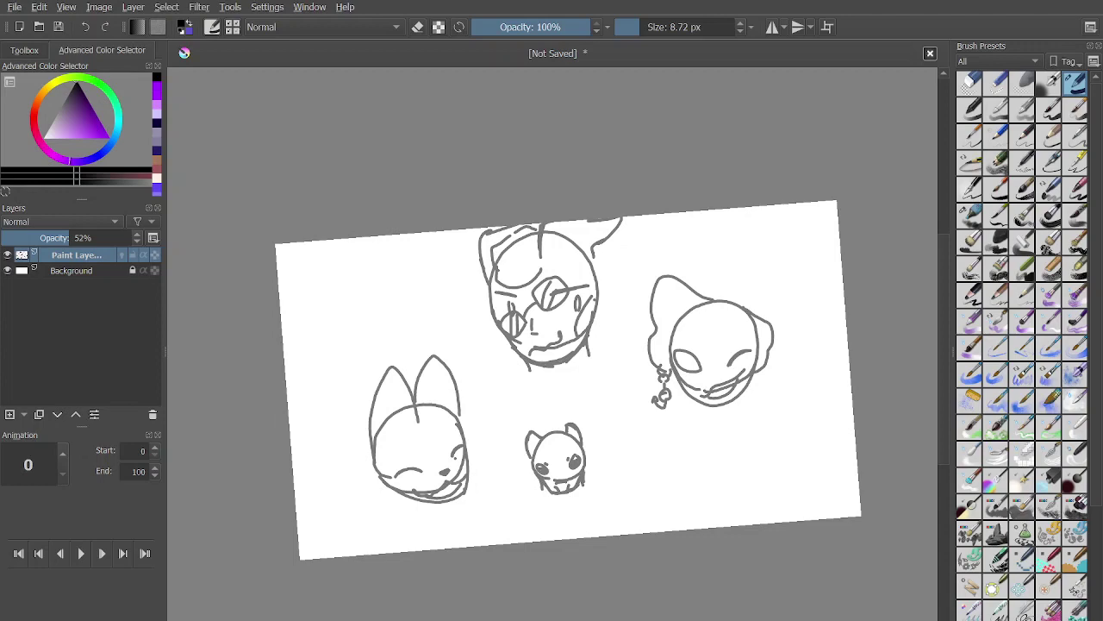
Draw a rounded lock of hair sweeping across the closed-eyed head's forehead from the base of the ears.
scroll(530, 382, "up", 3)
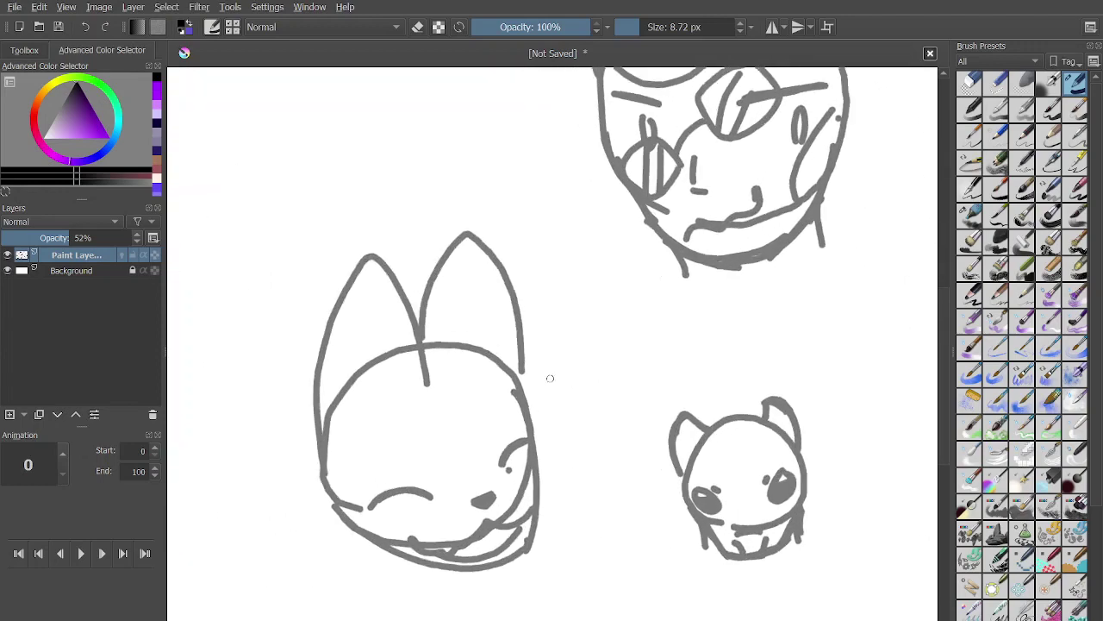
mouse_move(417, 301)
left_mouse_down()
mouse_move(501, 359)
mouse_move(489, 404)
mouse_move(414, 449)
mouse_move(378, 446)
mouse_move(355, 397)
mouse_move(384, 359)
left_mouse_up()
scroll(384, 359, "up", 3)
key("ctrl+z")
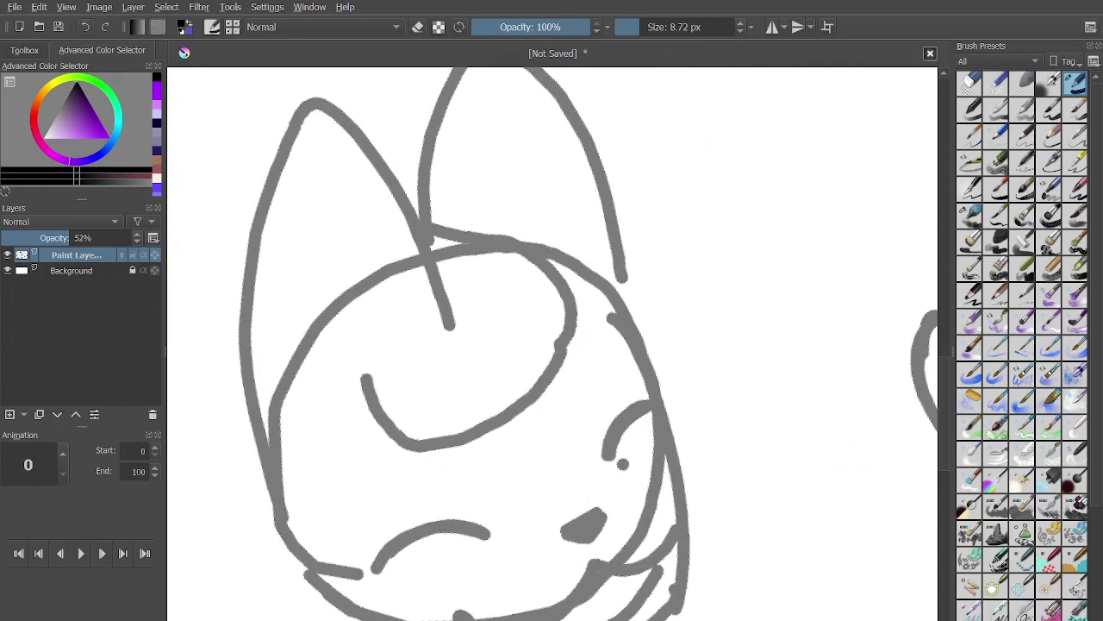
Add inner-ear lines to both tall ears, with an angular fold line inside the left one.
mouse_move(319, 127)
left_mouse_down()
mouse_move(326, 288)
mouse_move(350, 349)
left_mouse_up()
mouse_move(332, 208)
left_mouse_down()
mouse_move(394, 261)
mouse_move(404, 320)
left_mouse_up()
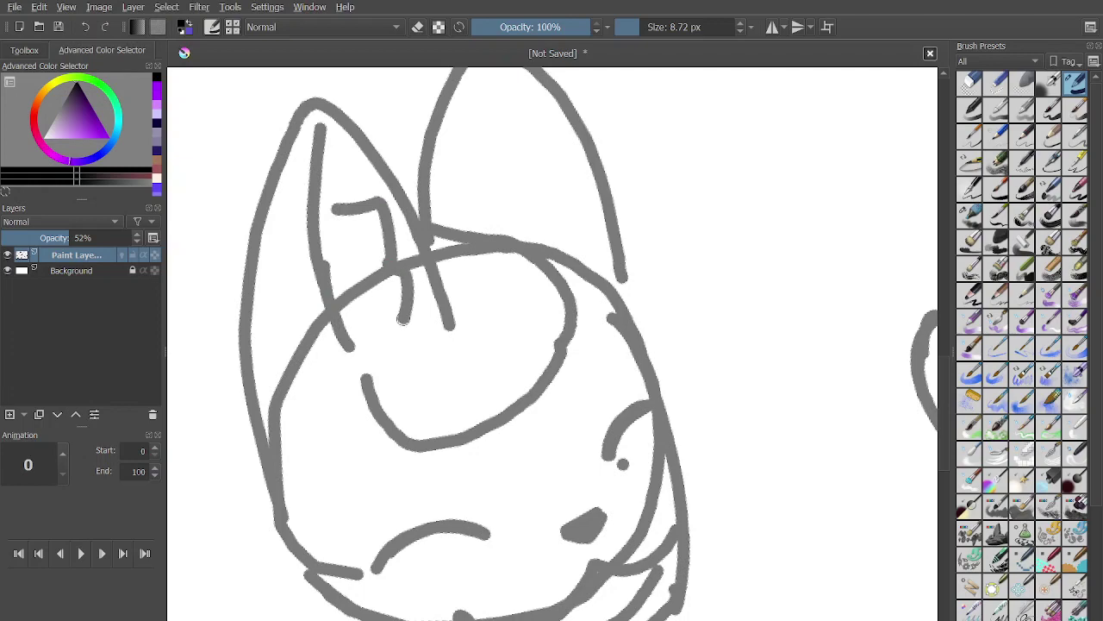
mouse_move(500, 89)
left_mouse_down()
mouse_move(530, 218)
mouse_move(524, 261)
left_mouse_up()
key("ctrl+z")
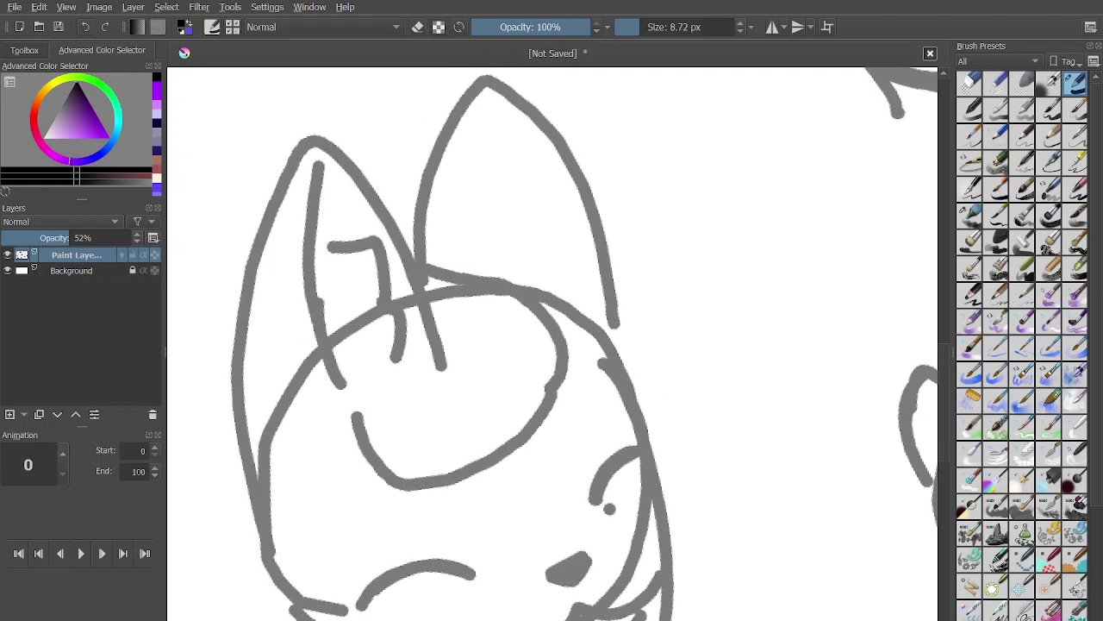
left_click_drag(575, 185, 590, 294)
Try a long wavy hair strand falling beside the left of the tall-eared head, and undo it.
scroll(608, 252, "down", 3)
scroll(608, 253, "up", 2)
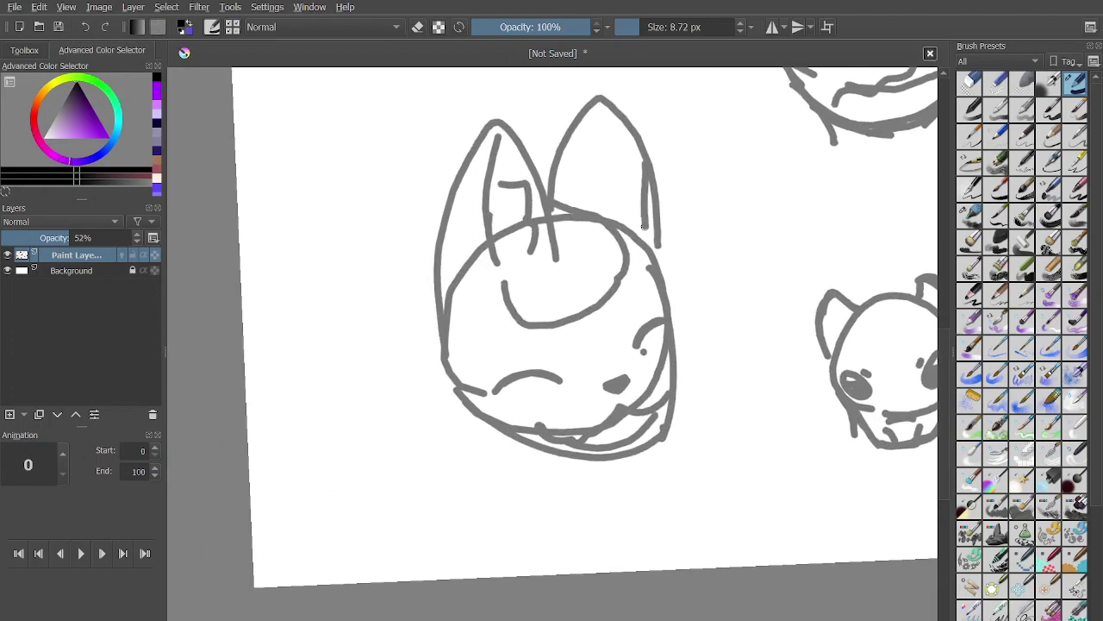
mouse_move(430, 256)
left_mouse_down()
mouse_move(393, 434)
mouse_move(397, 470)
mouse_move(436, 497)
left_mouse_up()
scroll(621, 431, "up", 2)
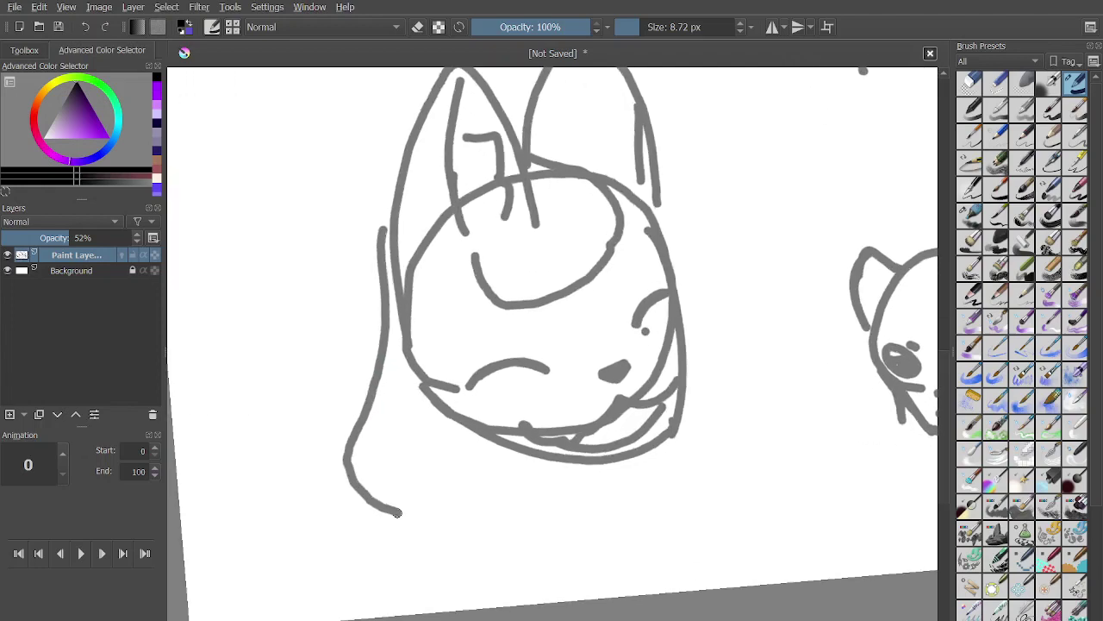
key("ctrl+z")
Draw two short neck lines below the tall-eared head's jaw.
left_click_drag(442, 412, 447, 455)
scroll(602, 483, "down", 4)
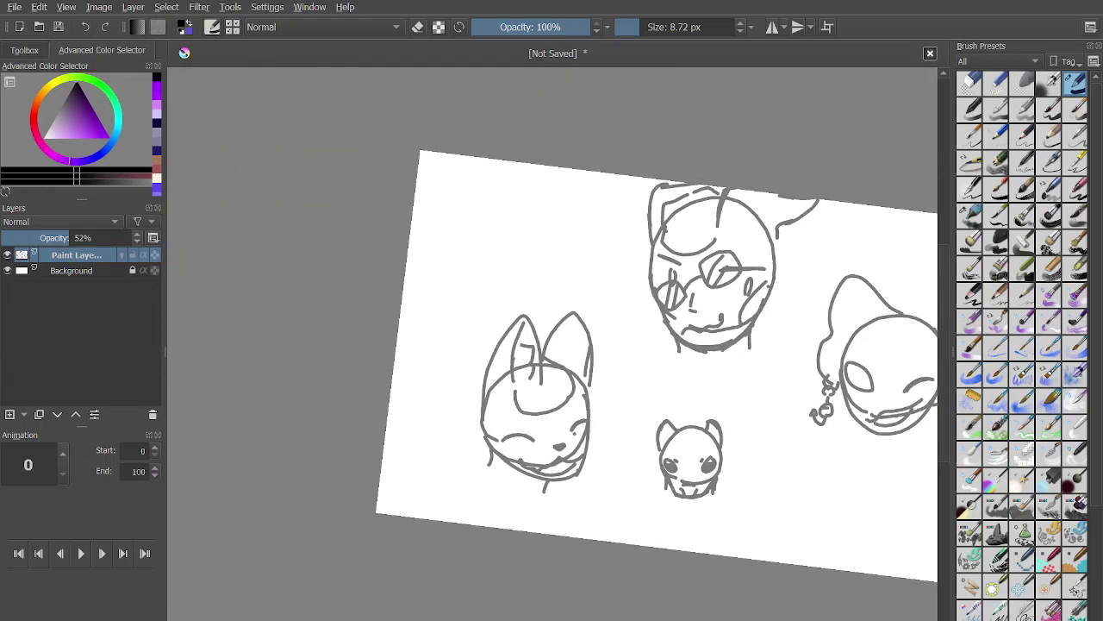
scroll(535, 431, "up", 4)
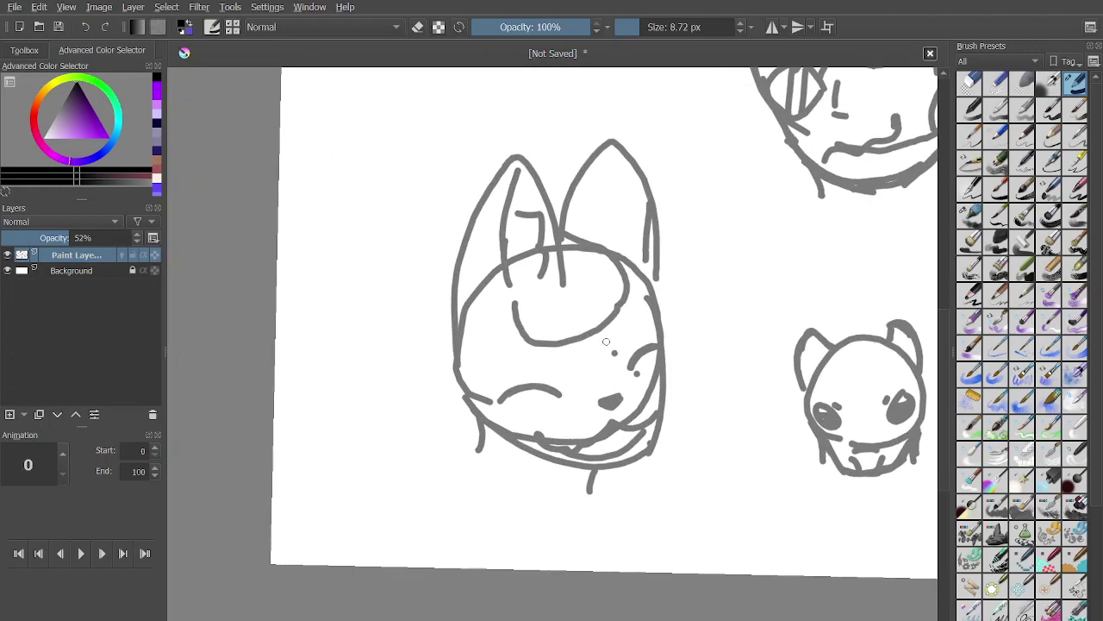
key("ctrl+z")
Try a shorter hair line hanging from the left side of the tall-eared head, and undo it.
left_click_drag(447, 347, 415, 462)
scroll(416, 463, "up", 1)
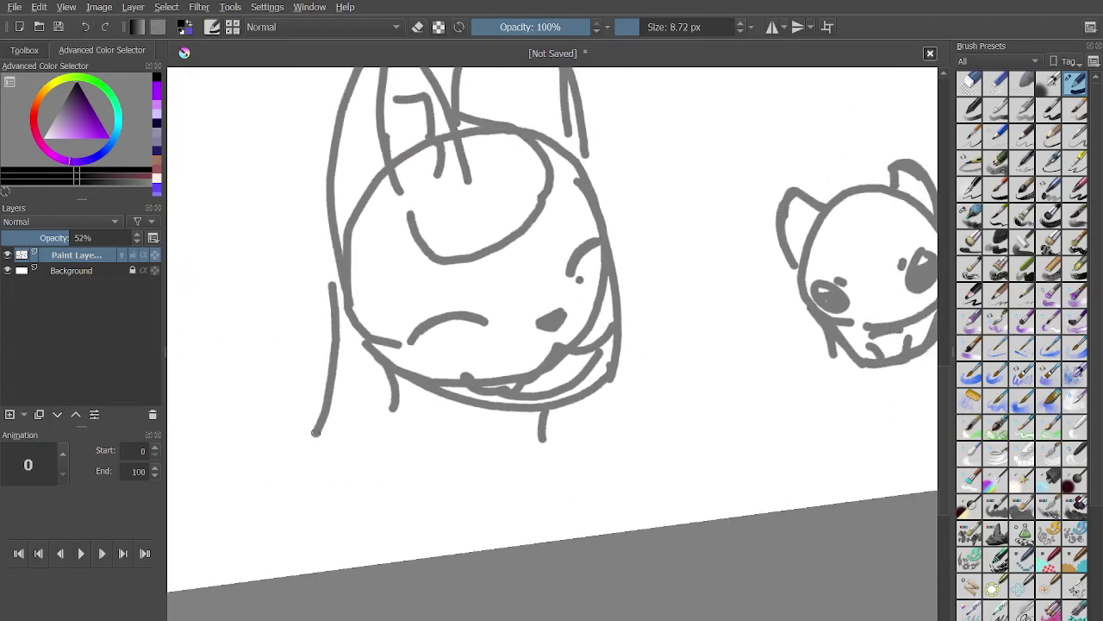
scroll(416, 463, "down", 4)
key("ctrl+z")
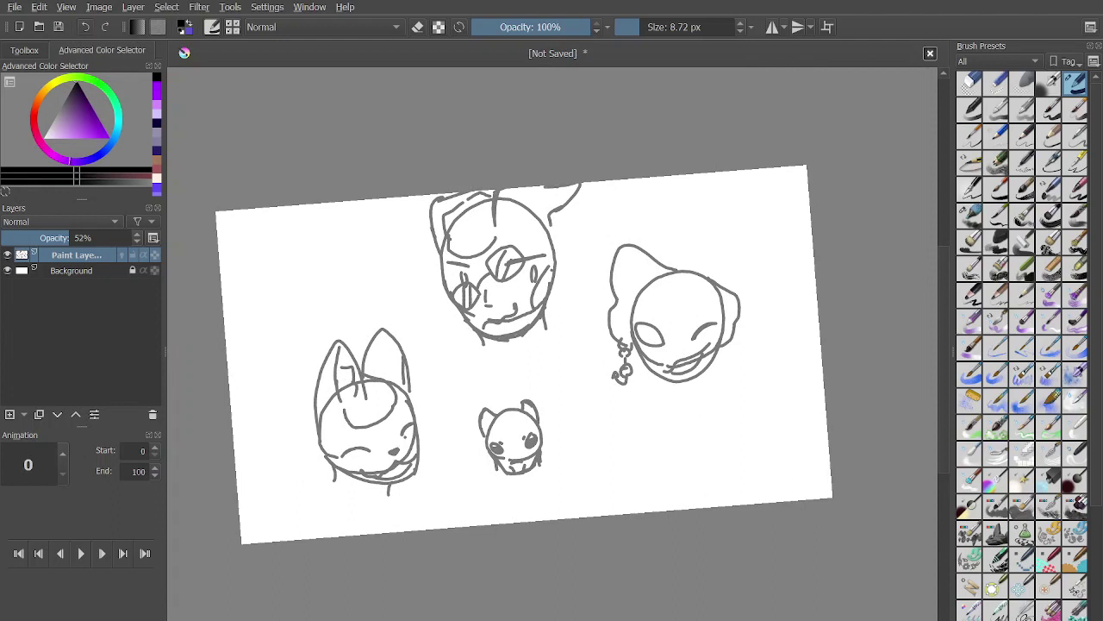
Try two short, near-vertical neck lines under the jaw of the winking head with the earring.
scroll(642, 444, "up", 6)
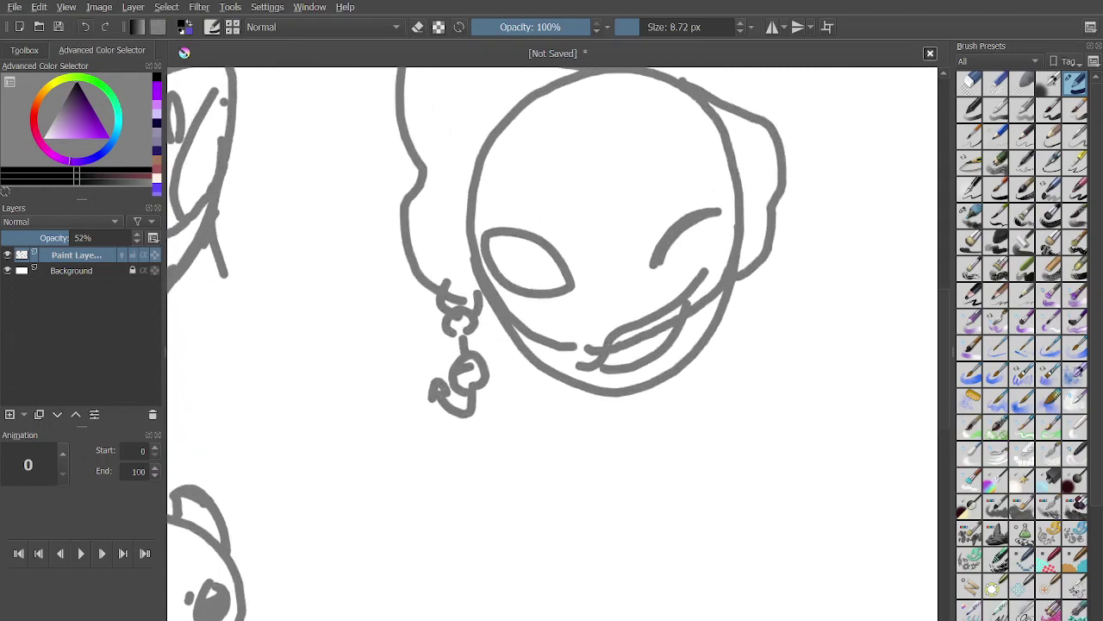
left_click_drag(523, 353, 540, 400)
left_click_drag(696, 345, 706, 388)
scroll(705, 388, "down", 3)
scroll(682, 284, "up", 2)
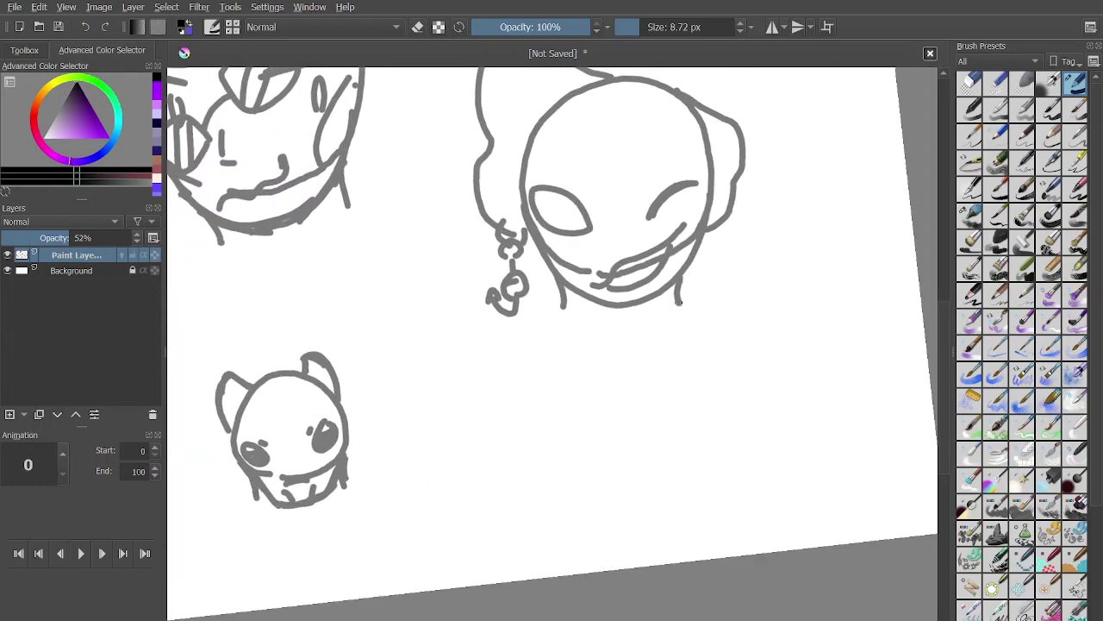
Draw the winking head's neck as two short lines slanting down to the right from its jaw.
left_click_drag(705, 231, 733, 267)
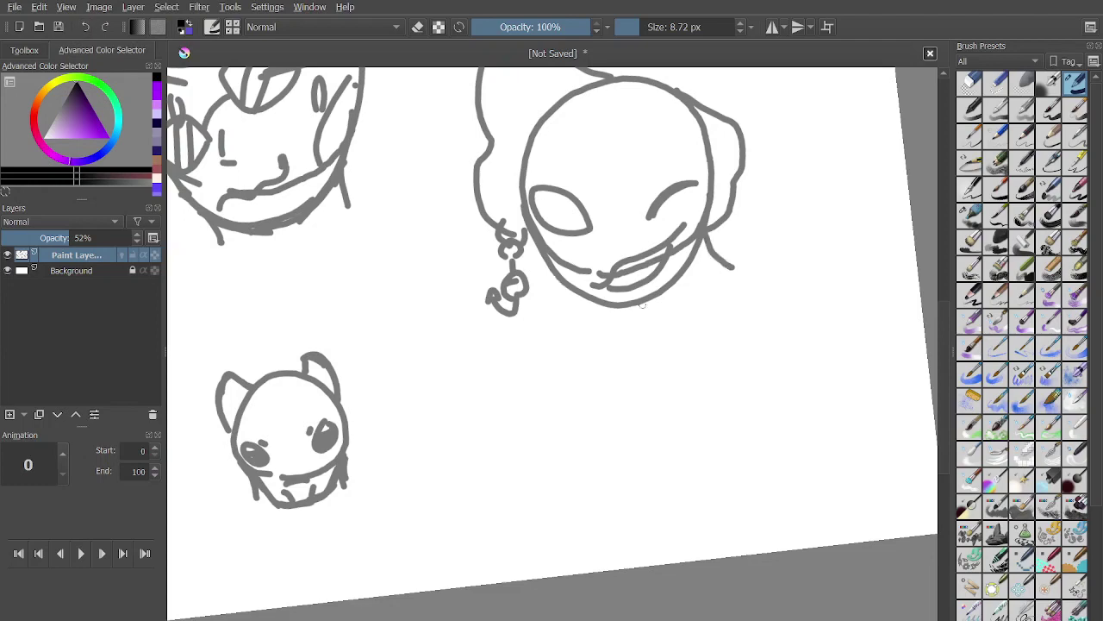
left_click_drag(642, 305, 662, 325)
scroll(662, 325, "up", 2)
scroll(581, 362, "down", 1)
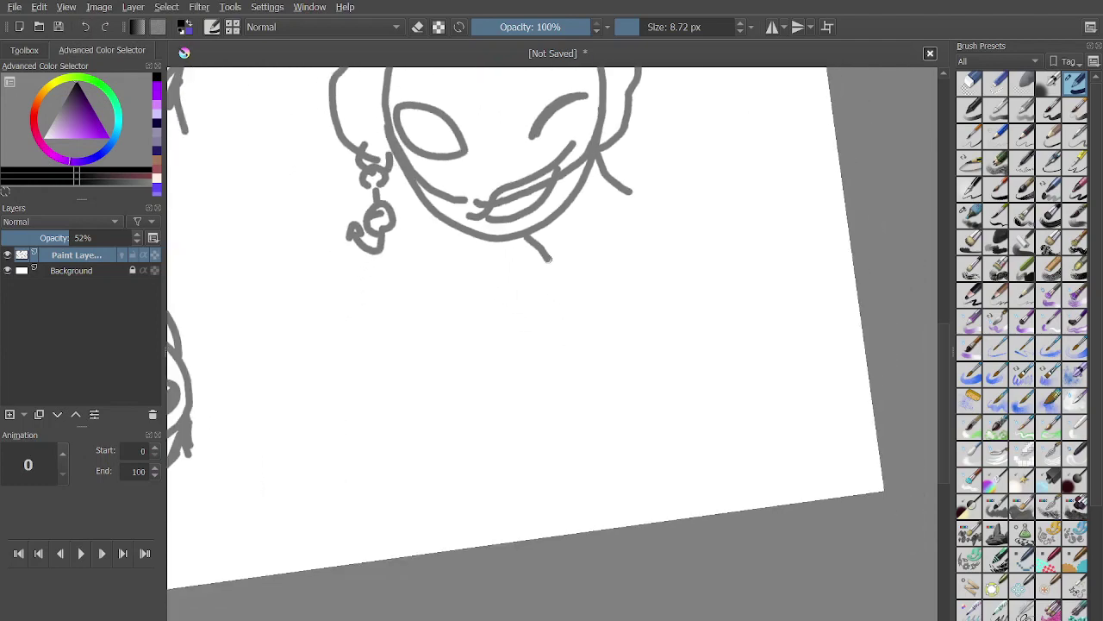
Try outlining the winking character's upper body with a curved front line and a sloping shoulder line from the neck.
mouse_move(548, 259)
left_mouse_down()
mouse_move(545, 403)
mouse_move(609, 457)
mouse_move(519, 550)
left_mouse_up()
key("ctrl+z")
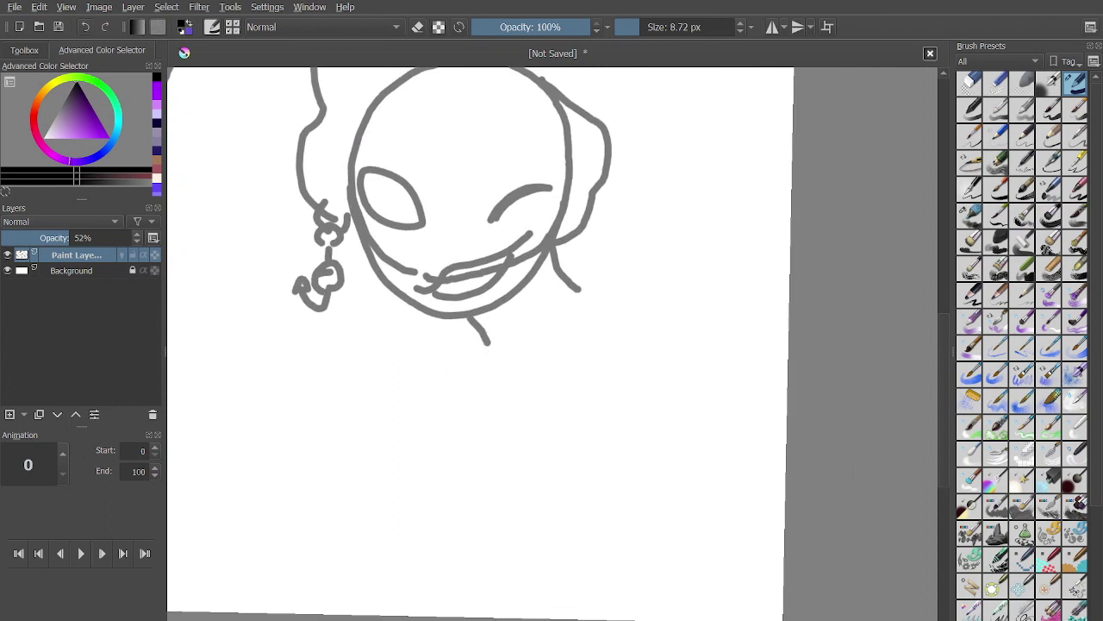
left_click_drag(484, 342, 438, 431)
mouse_move(480, 355)
left_mouse_down()
mouse_move(449, 465)
mouse_move(534, 510)
mouse_move(568, 548)
left_mouse_up()
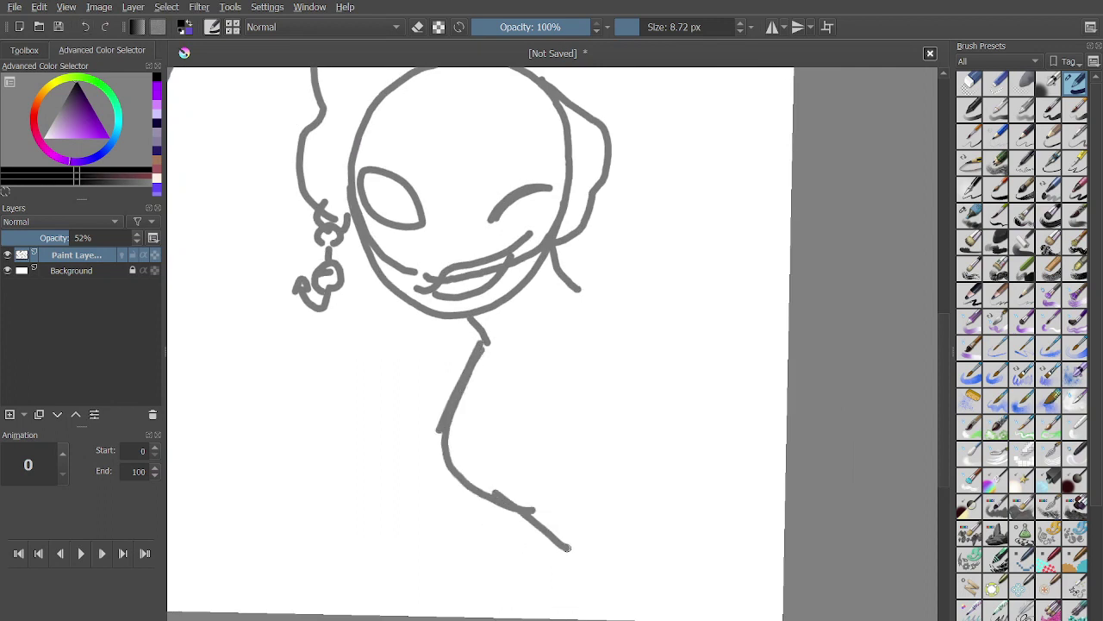
mouse_move(579, 288)
left_mouse_down()
mouse_move(650, 312)
mouse_move(726, 376)
left_mouse_up()
scroll(742, 336, "up", 1)
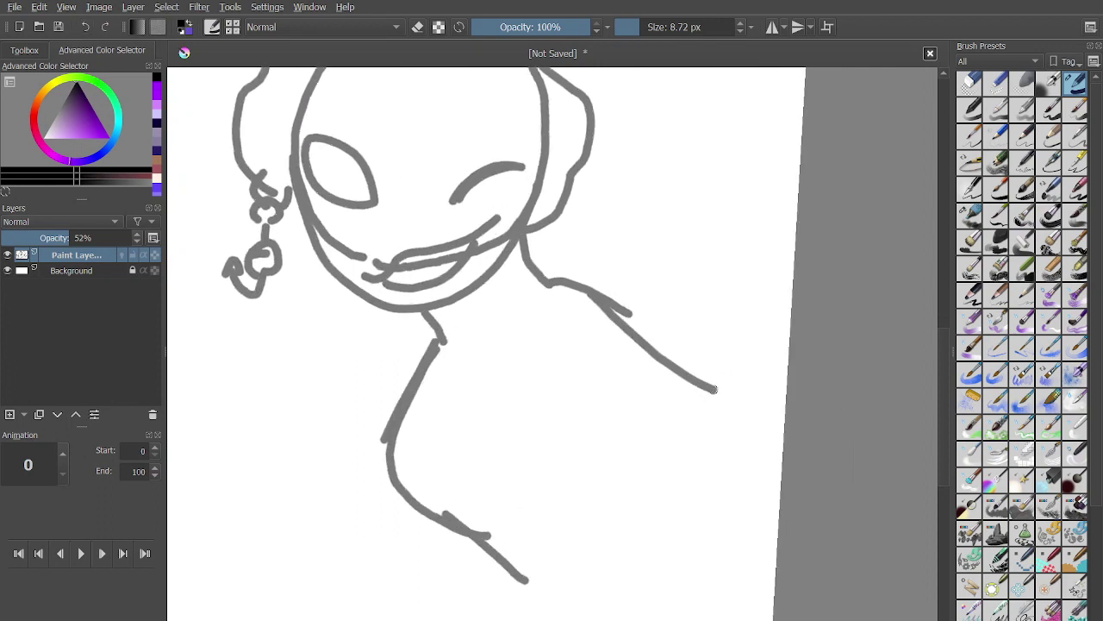
Try a different shoulder line running right from the winking character's neck.
key("ctrl+z")
key("ctrl+z")
mouse_move(546, 281)
left_mouse_down()
mouse_move(642, 272)
mouse_move(703, 349)
left_mouse_up()
key("ctrl+z")
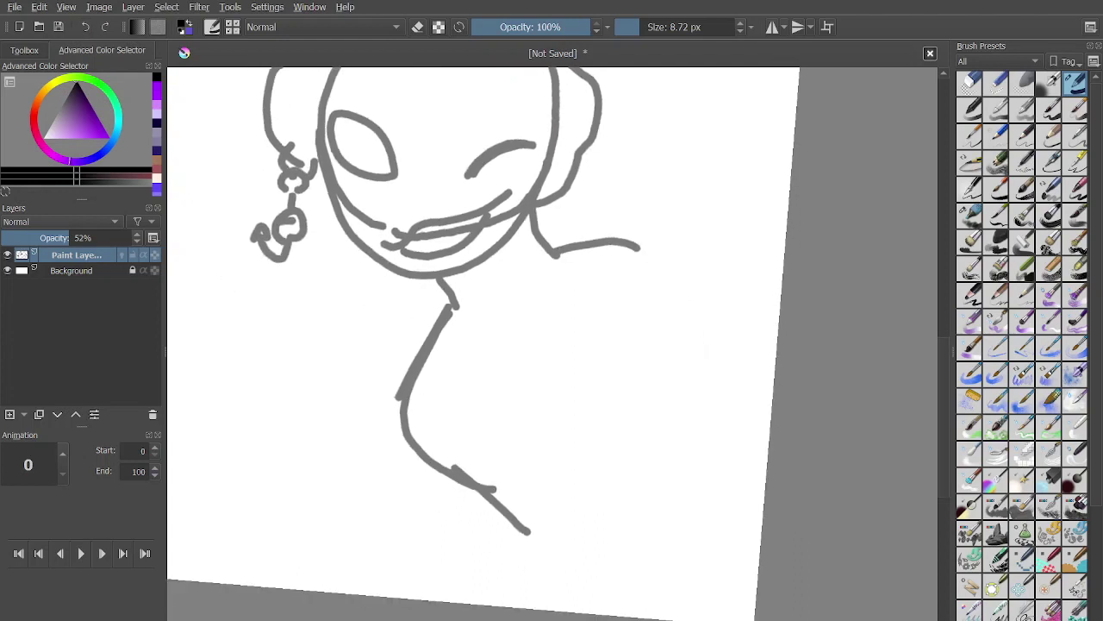
Undo the winking character's shoulder and body outlines, keeping only the two neck lines.
key("ctrl+z")
key("ctrl+z")
key("ctrl+z")
key("ctrl+z")
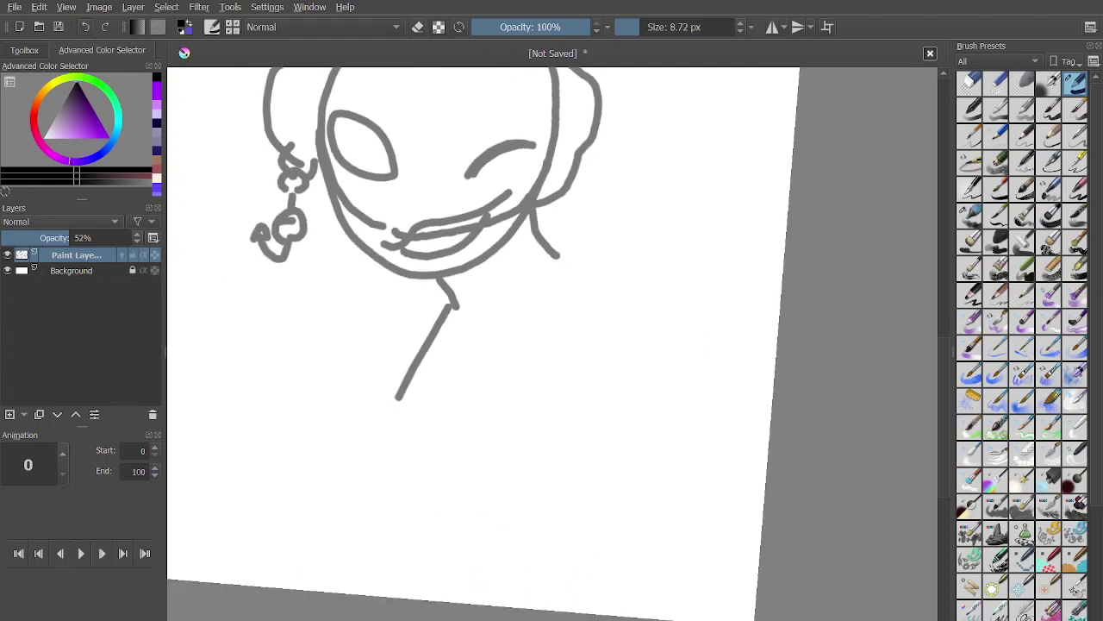
left_click_drag(402, 398, 537, 475)
key("ctrl+z")
key("ctrl+z")
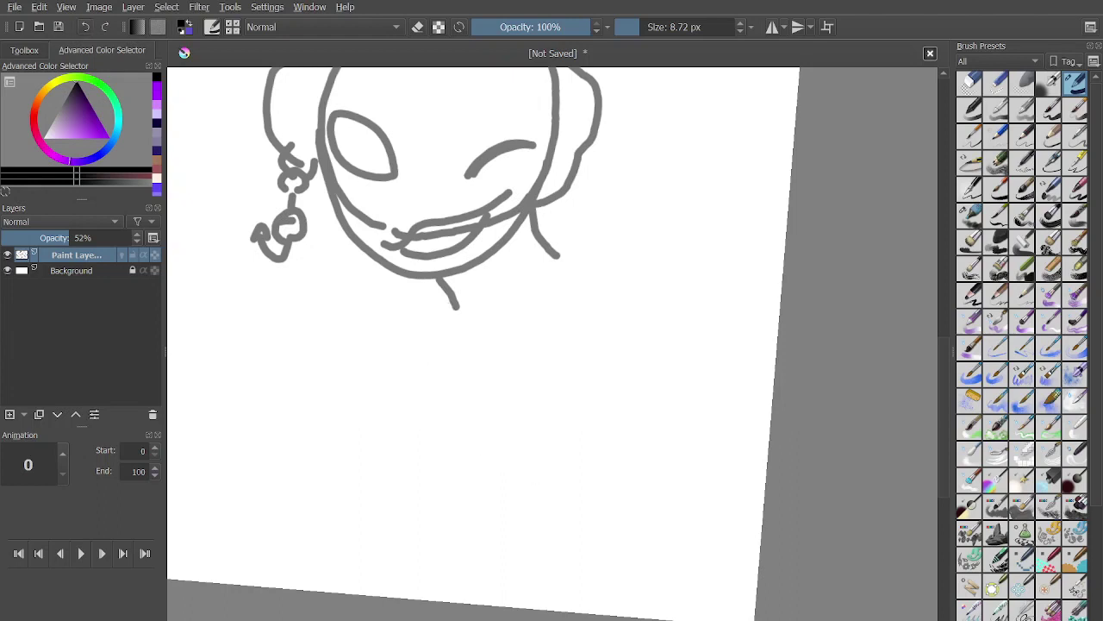
Draw the winking character's rounded lower body curve and a shoulder line extending to the canvas's right edge.
mouse_move(455, 302)
left_mouse_down()
mouse_move(481, 457)
mouse_move(626, 516)
left_mouse_up()
mouse_move(555, 257)
left_mouse_down()
mouse_move(617, 255)
mouse_move(712, 314)
left_mouse_up()
left_click_drag(624, 517, 709, 525)
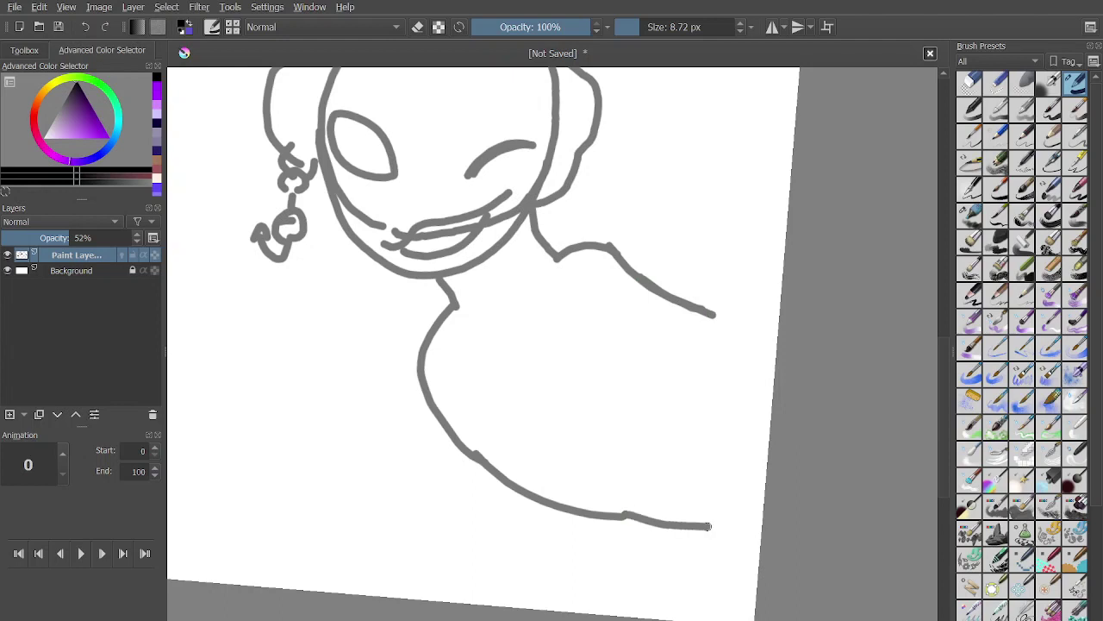
key("ctrl+z")
left_click_drag(668, 289, 740, 275)
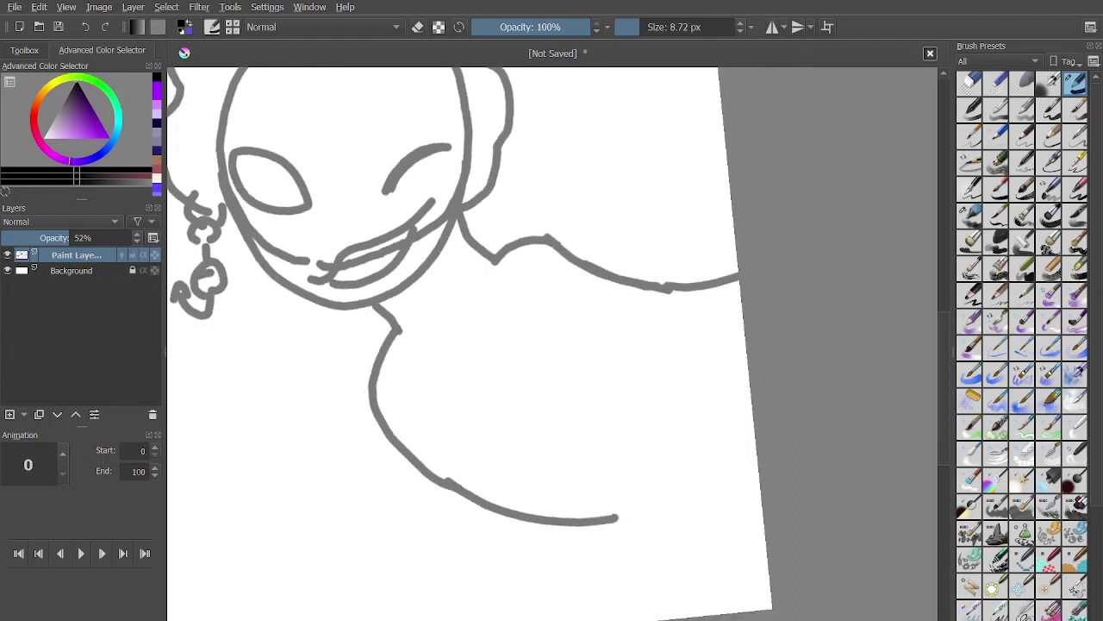
Extend the winking character's lower body line to the right canvas edge and down toward the corner.
mouse_move(618, 517)
left_mouse_down()
mouse_move(762, 521)
mouse_move(770, 608)
left_mouse_up()
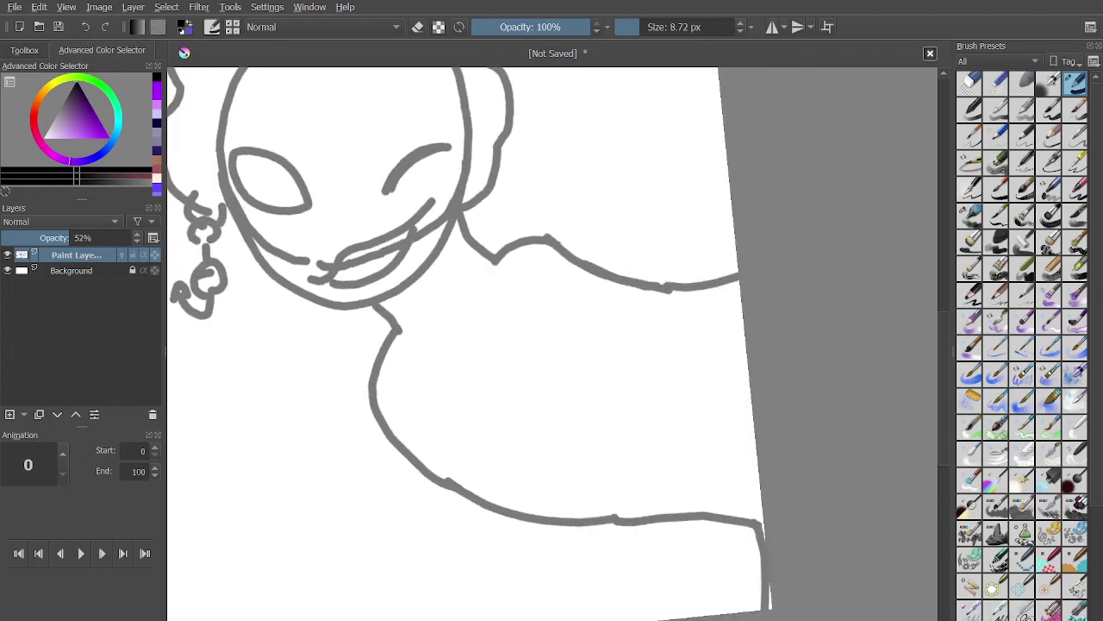
scroll(552, 344, "up", 1)
key("ctrl+z")
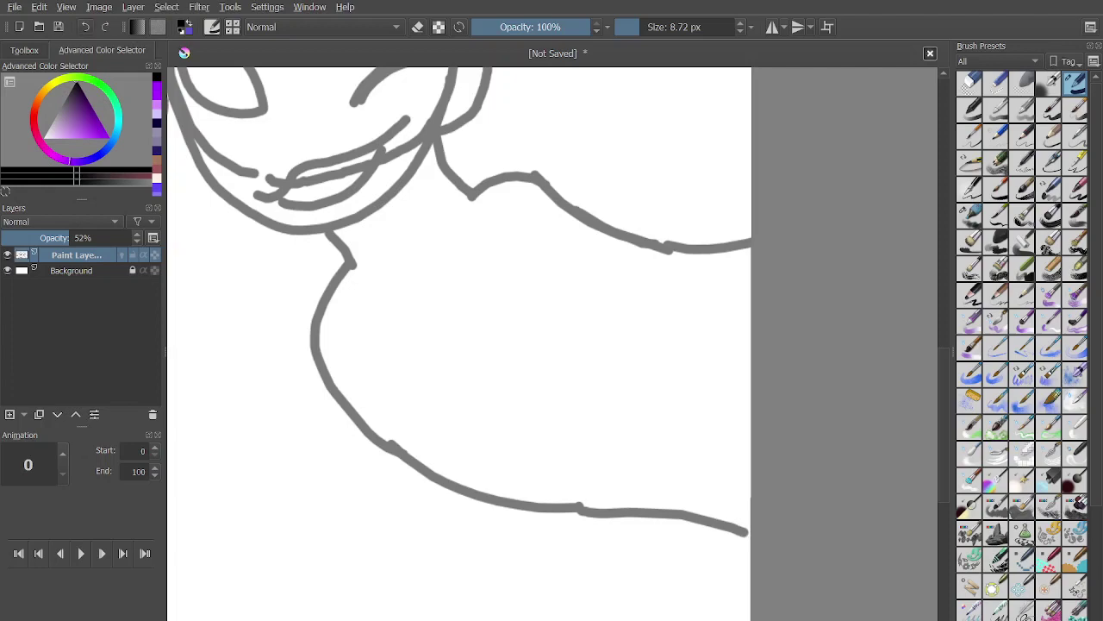
left_click_drag(744, 533, 750, 619)
scroll(553, 344, "down", 3)
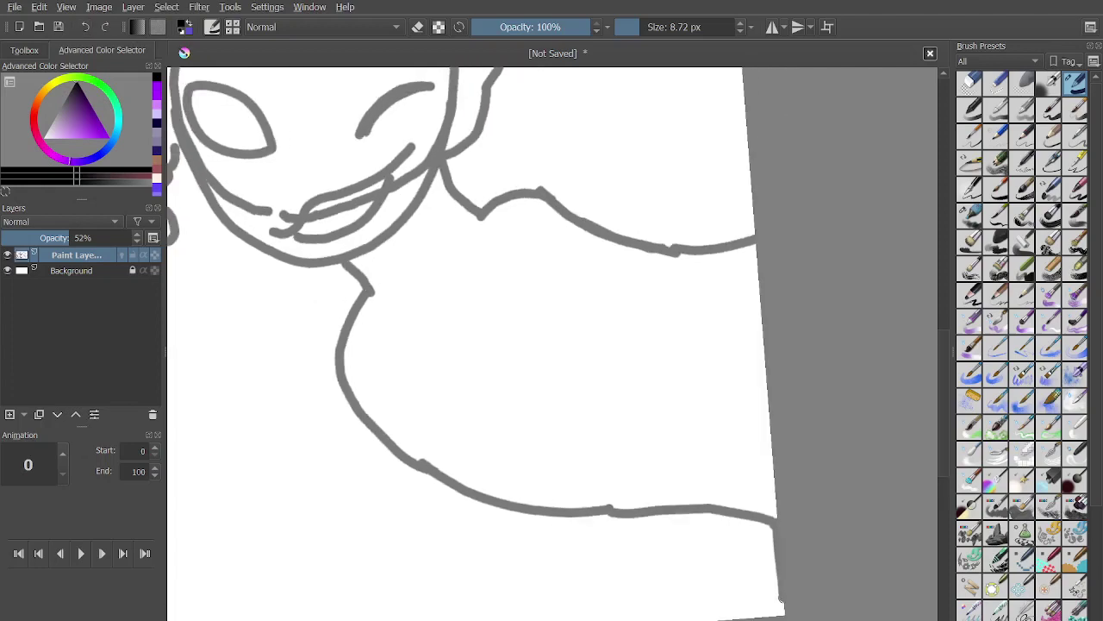
Draw shoulder lines sloping outward from both sides of the neck of the head with glasses.
scroll(552, 344, "up", 1)
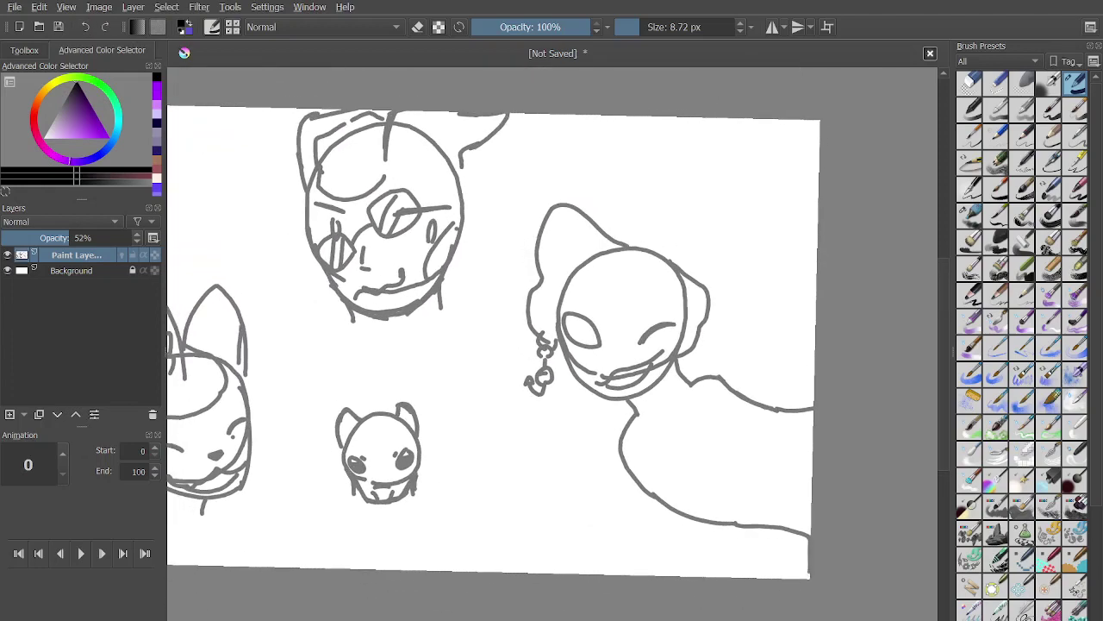
scroll(552, 344, "up", 3)
left_click_drag(515, 320, 660, 342)
mouse_move(293, 370)
left_mouse_down()
mouse_move(252, 403)
mouse_move(200, 506)
left_mouse_up()
scroll(552, 344, "down", 3)
scroll(553, 344, "up", 1)
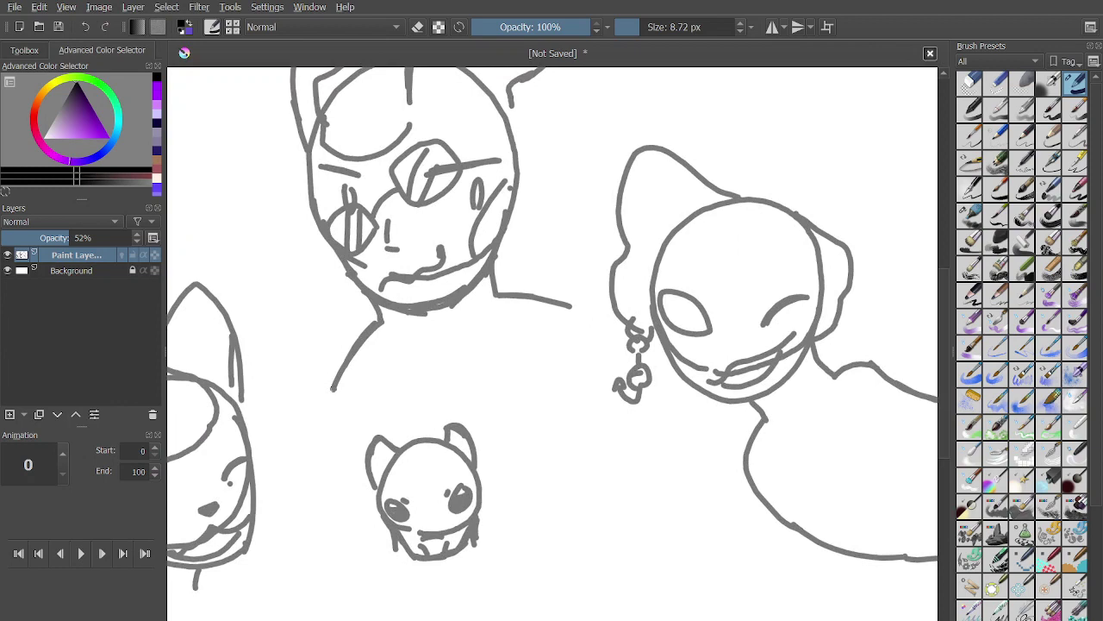
Draw the bespectacled character's arm lines down from both shoulders, the left one ending at the small animal's ear.
left_click_drag(333, 389, 367, 439)
mouse_move(562, 309)
left_mouse_down()
mouse_move(590, 422)
mouse_move(618, 472)
left_mouse_up()
left_click_drag(586, 391, 607, 433)
scroll(586, 331, "up", 1)
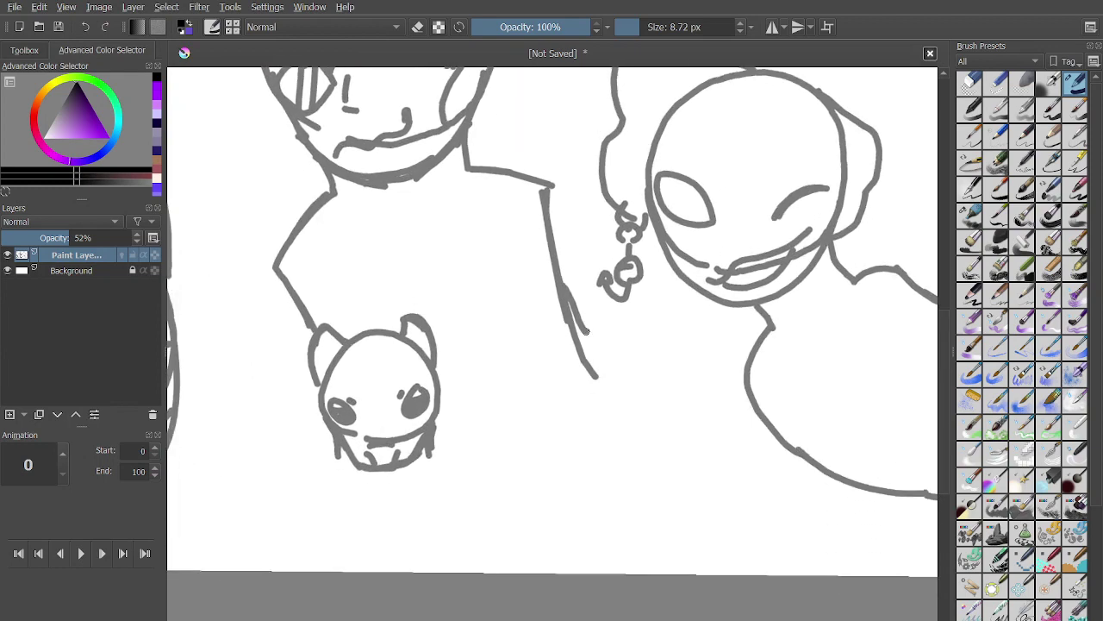
Undo a stroke tried below the small animal head and select the Background layer.
left_click_drag(387, 471, 398, 513)
key("ctrl+z")
left_click(76, 270)
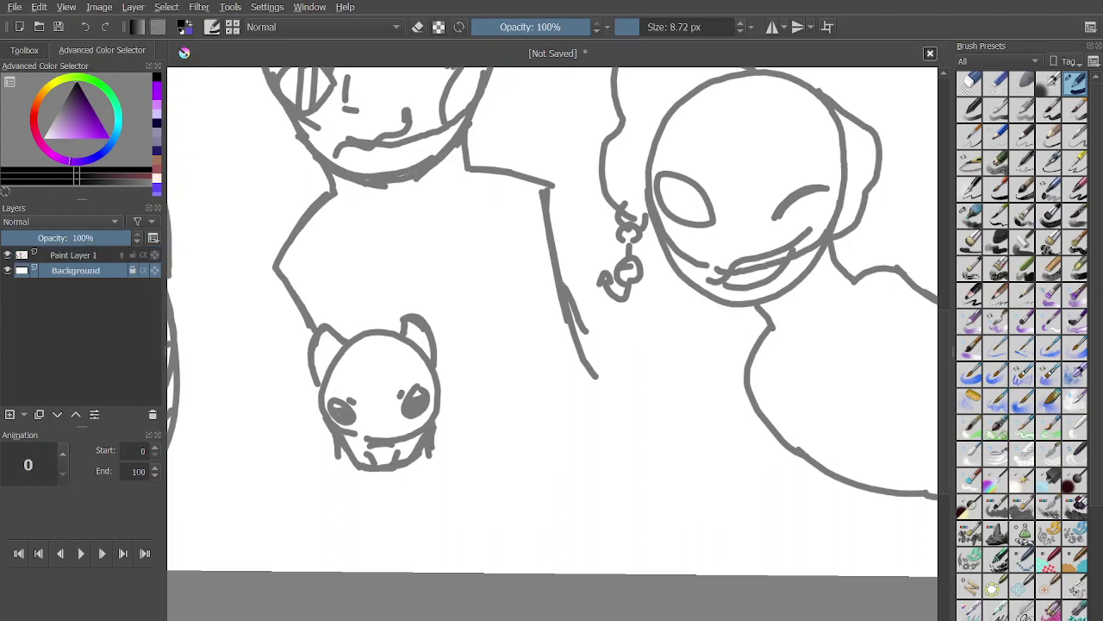
Add a paint layer below Paint Layer 1, continue the bespectacled character's left arm line behind the small animal head, and reselect Paint Layer 1.
left_click(10, 414)
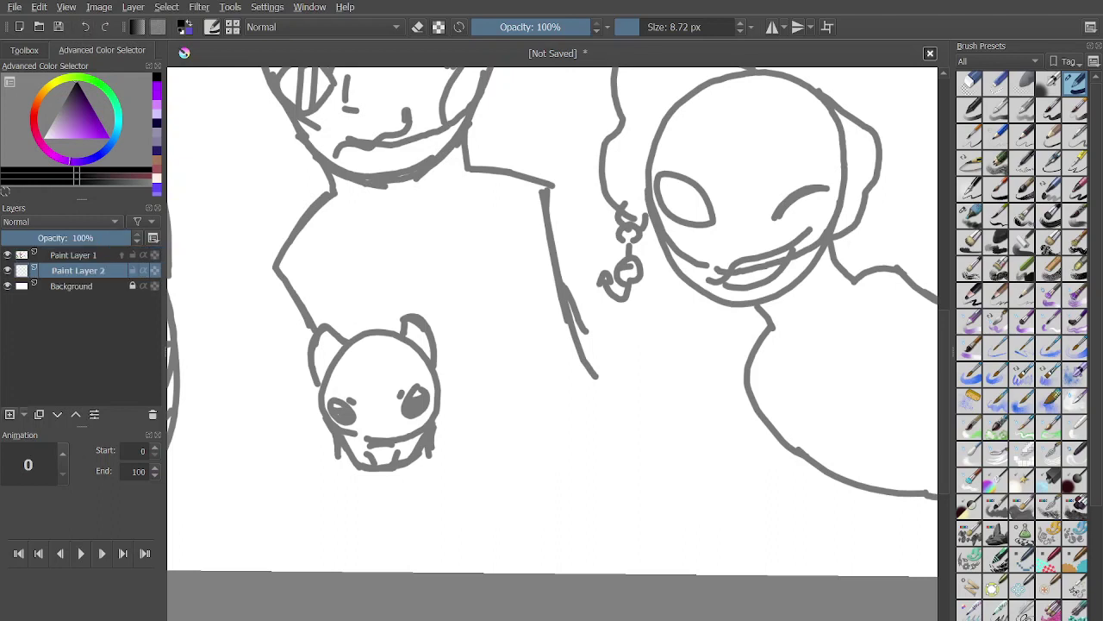
left_click(29, 238)
mouse_move(317, 338)
left_mouse_down()
mouse_move(381, 423)
mouse_move(435, 570)
left_mouse_up()
key("Page_Up")
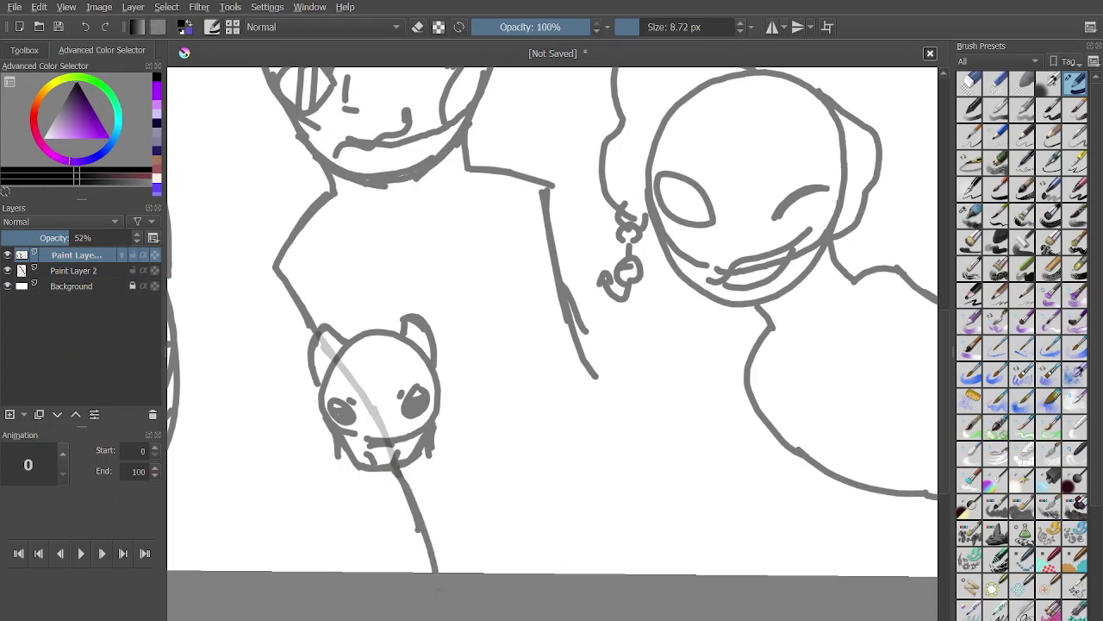
left_click_drag(569, 340, 633, 436)
left_click_drag(593, 371, 737, 560)
left_click_drag(627, 409, 757, 574)
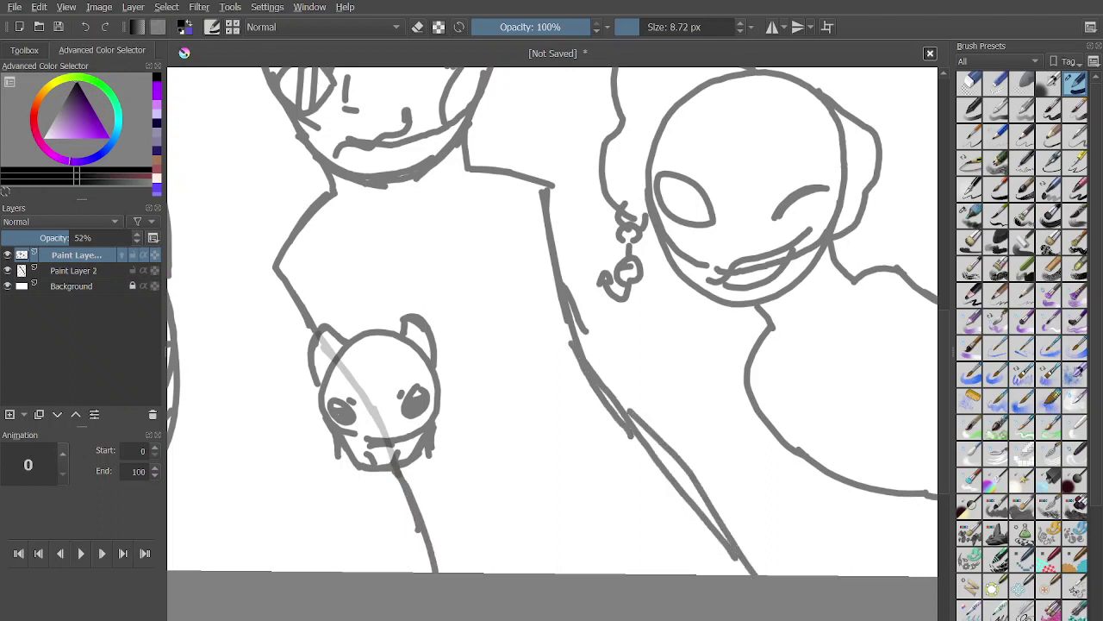
key("ctrl+z")
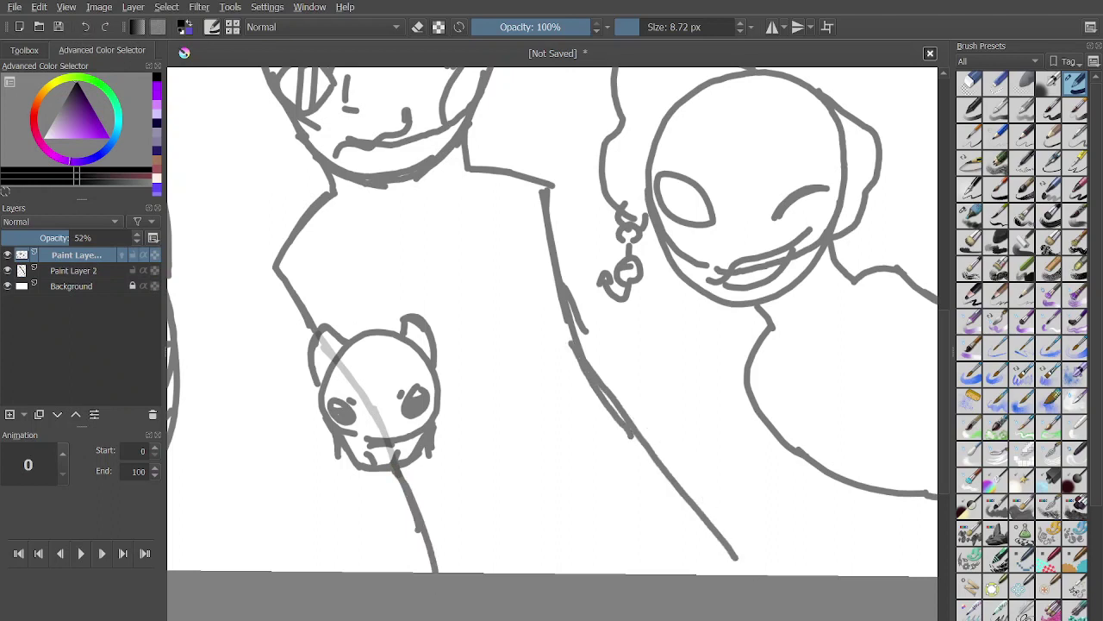
key("ctrl+z")
key("ctrl+z")
key("ctrl+z")
key("ctrl+z")
left_click_drag(395, 472, 393, 570)
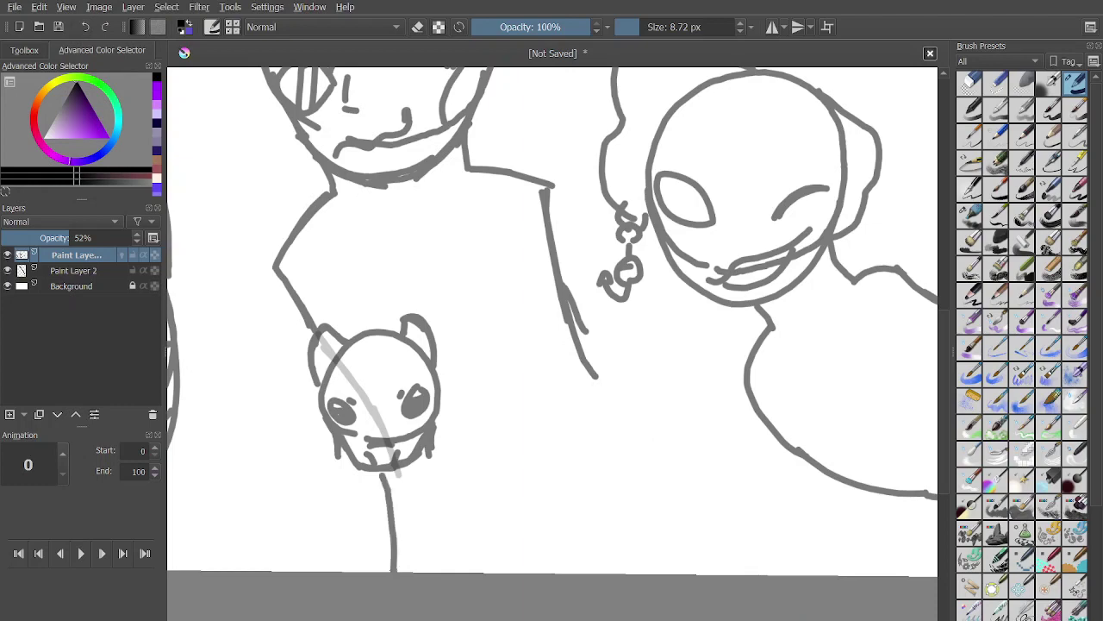
key("ctrl+z")
Draw the bespectacled character's body lines from below the small animal head and from the right arm to the lower canvas edge, plus a short line between.
left_click_drag(394, 470, 418, 571)
left_click_drag(592, 377, 681, 548)
left_click_drag(593, 355, 726, 574)
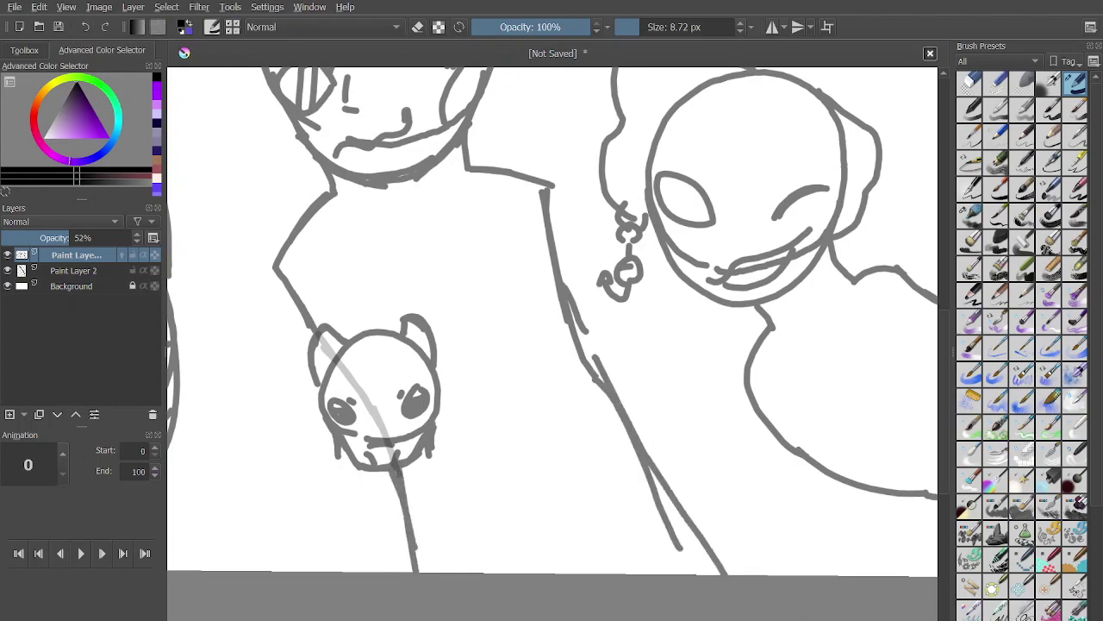
mouse_move(537, 521)
left_mouse_down()
mouse_move(552, 574)
mouse_move(587, 573)
left_mouse_up()
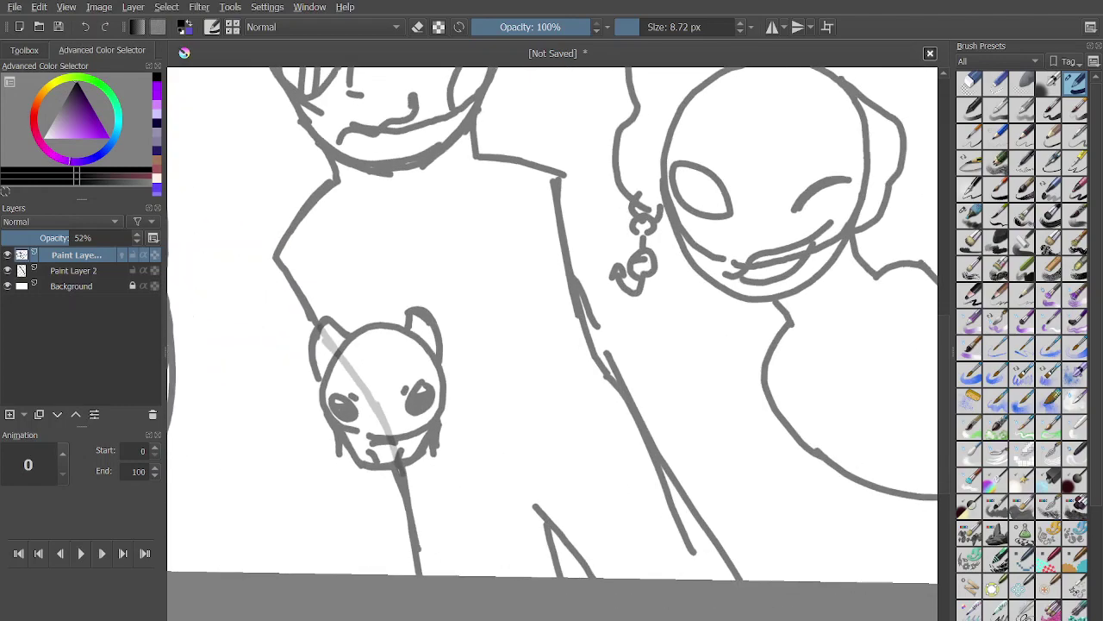
key("ctrl+z")
scroll(553, 343, "down", 4)
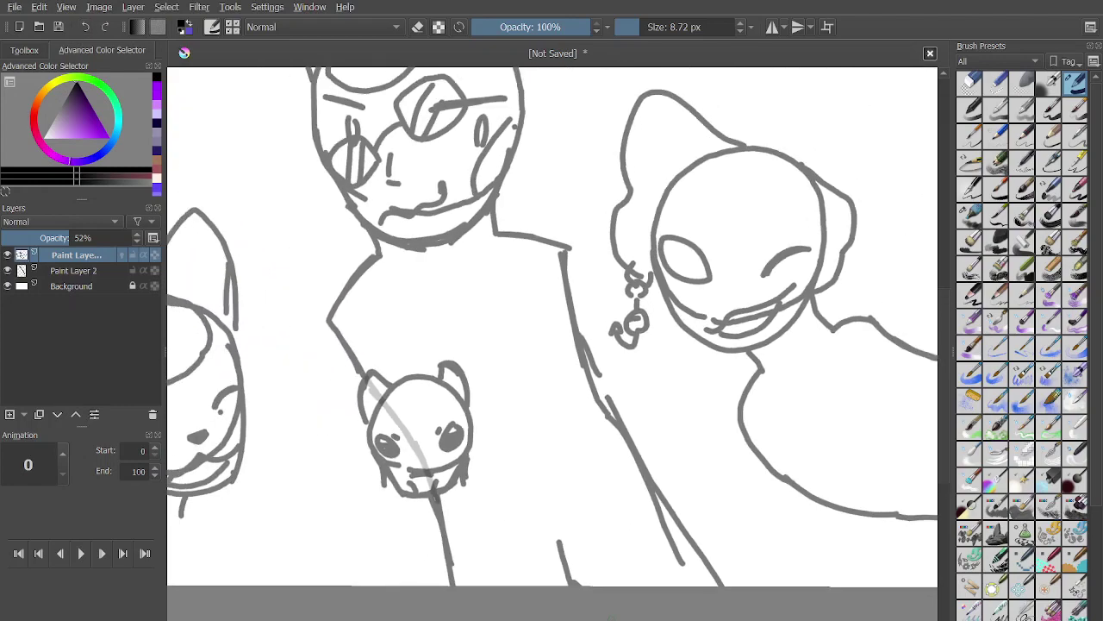
scroll(552, 343, "up", 2)
scroll(552, 343, "up", 2)
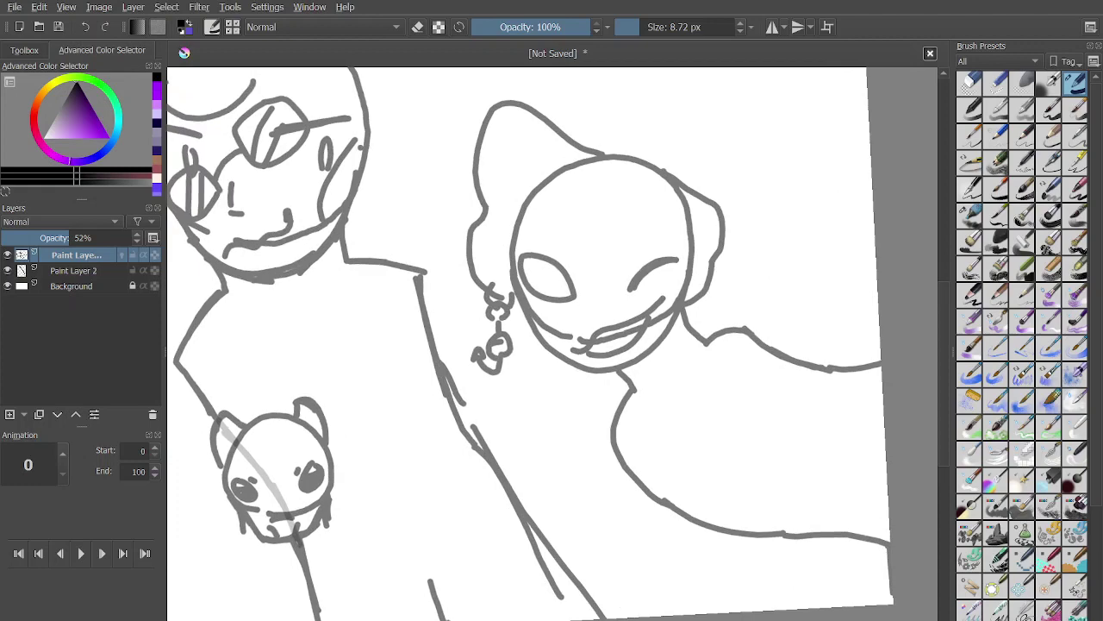
left_click_drag(616, 410, 541, 404)
scroll(553, 343, "down", 1)
scroll(553, 344, "up", 1)
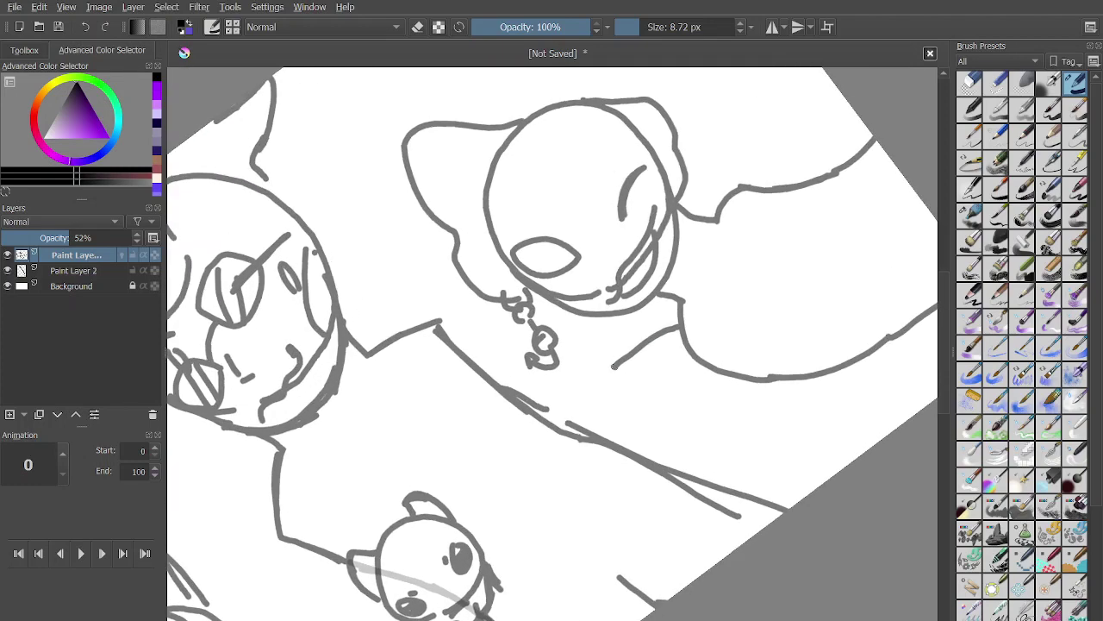
scroll(552, 343, "down", 3)
scroll(553, 343, "up", 2)
key("ctrl+z")
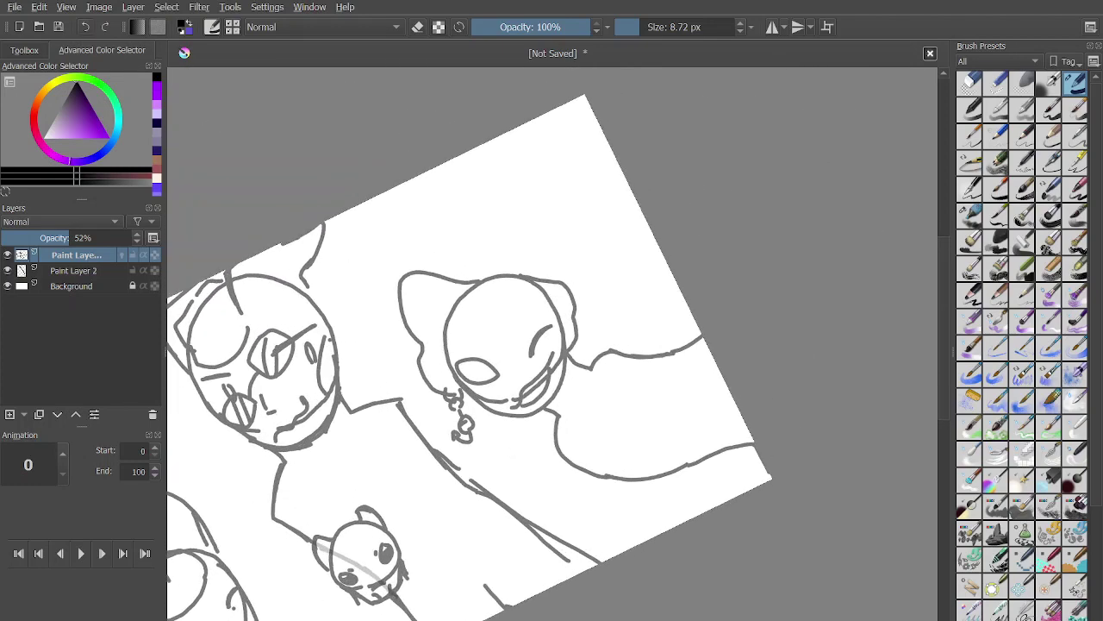
Select the winking character with a freehand outline, move it up toward the upper canvas edge, and deselect it.
left_click(24, 50)
left_click(53, 170)
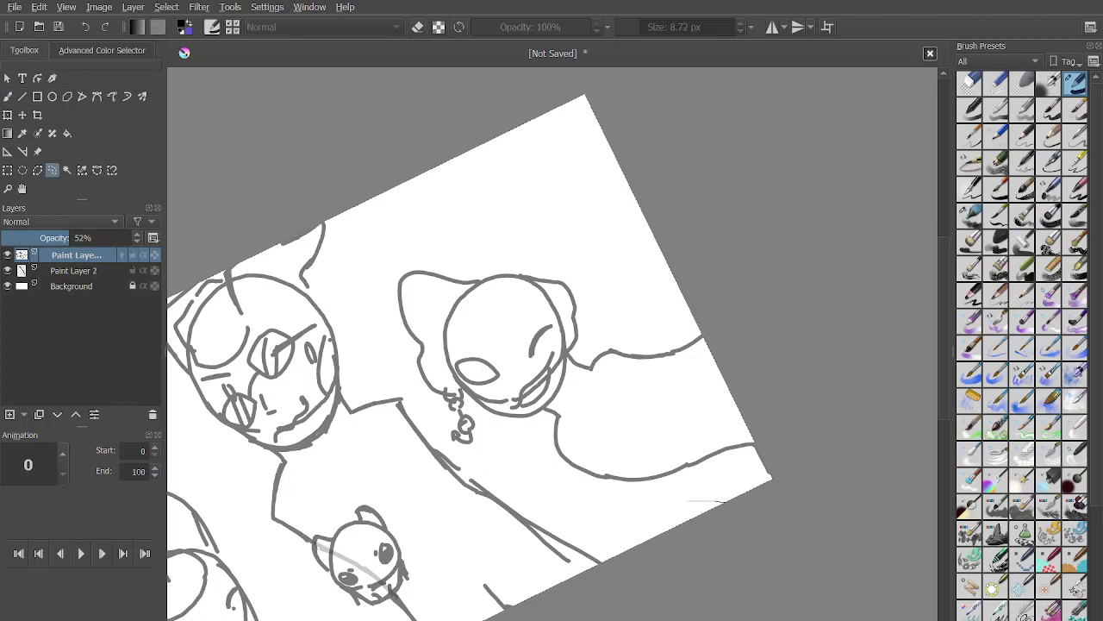
mouse_move(688, 500)
left_mouse_down()
mouse_move(567, 497)
mouse_move(492, 466)
left_mouse_up()
mouse_move(417, 398)
left_mouse_down()
mouse_move(370, 270)
mouse_move(655, 231)
left_mouse_up()
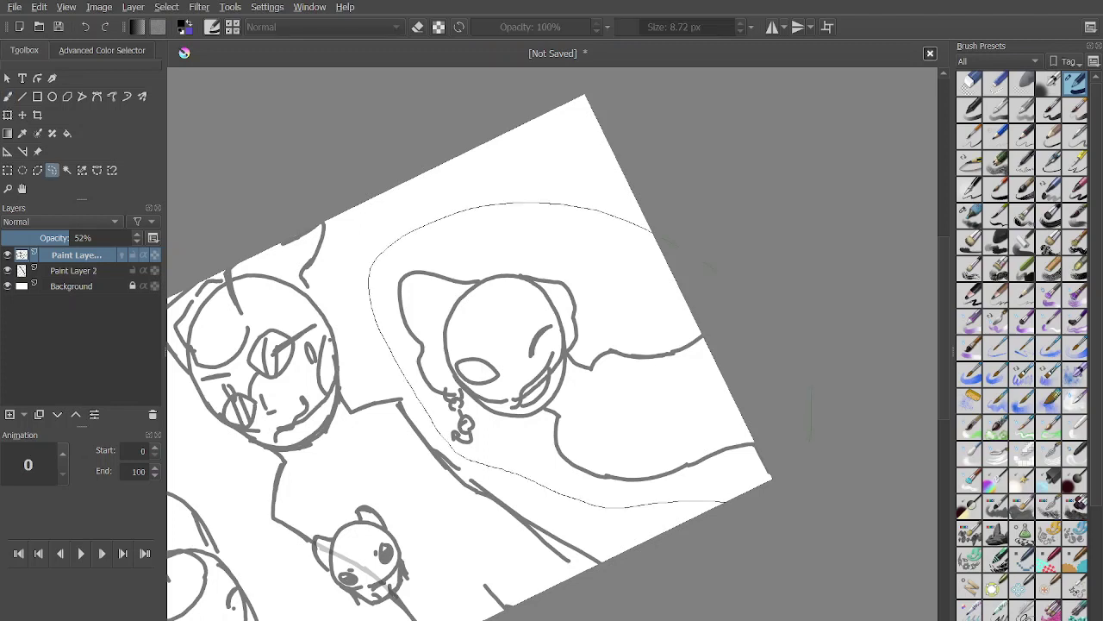
left_click_drag(811, 414, 759, 495)
left_click(37, 115)
left_click(22, 114)
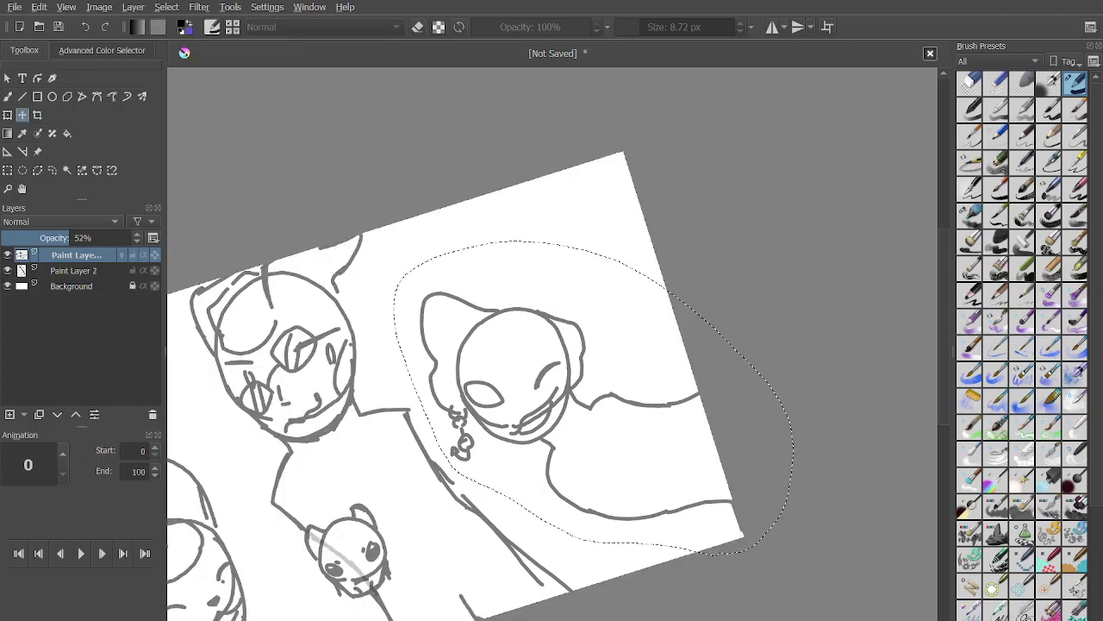
mouse_move(552, 388)
left_mouse_down()
mouse_move(519, 312)
mouse_move(532, 312)
left_mouse_up()
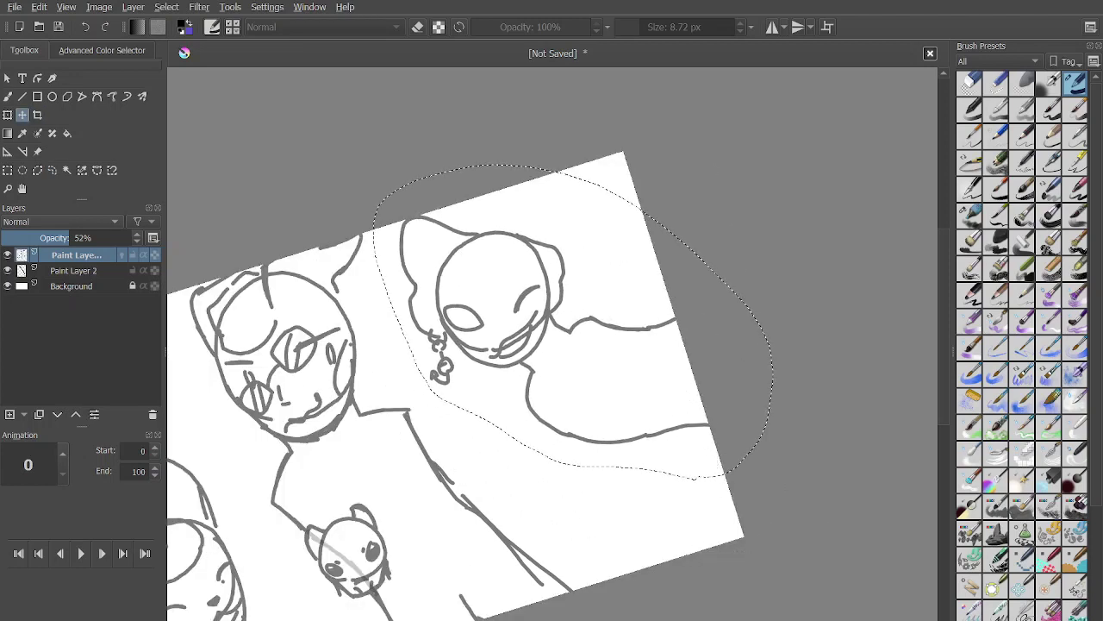
left_click(7, 170)
left_click(586, 379)
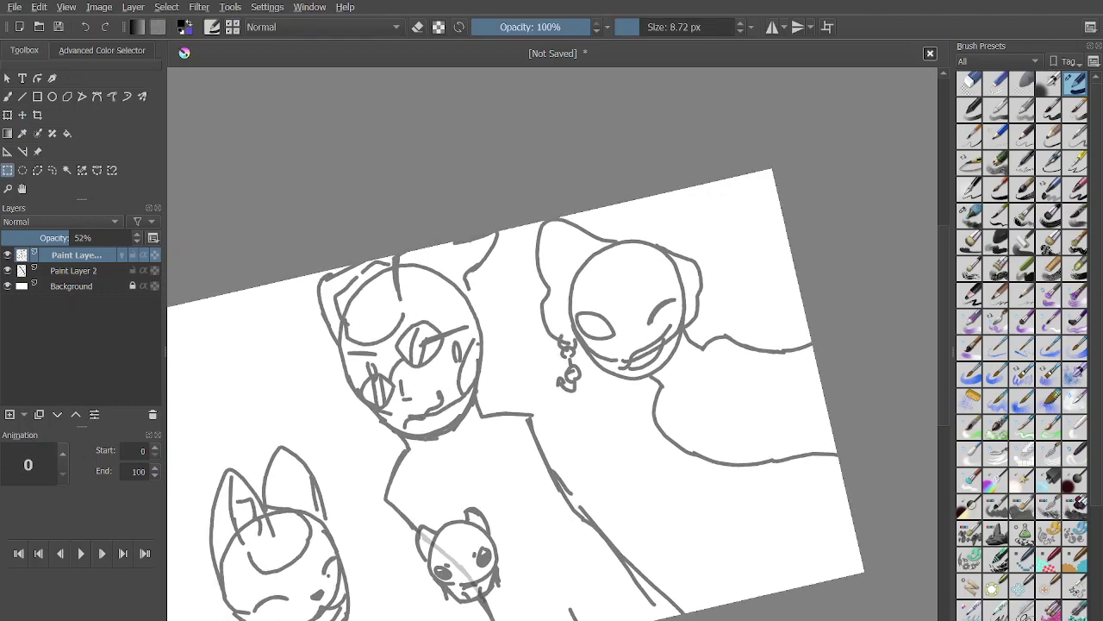
Select the winking character freehand again, rotate it slightly, and place it close beside the head with glasses.
scroll(551, 345, "down", 2)
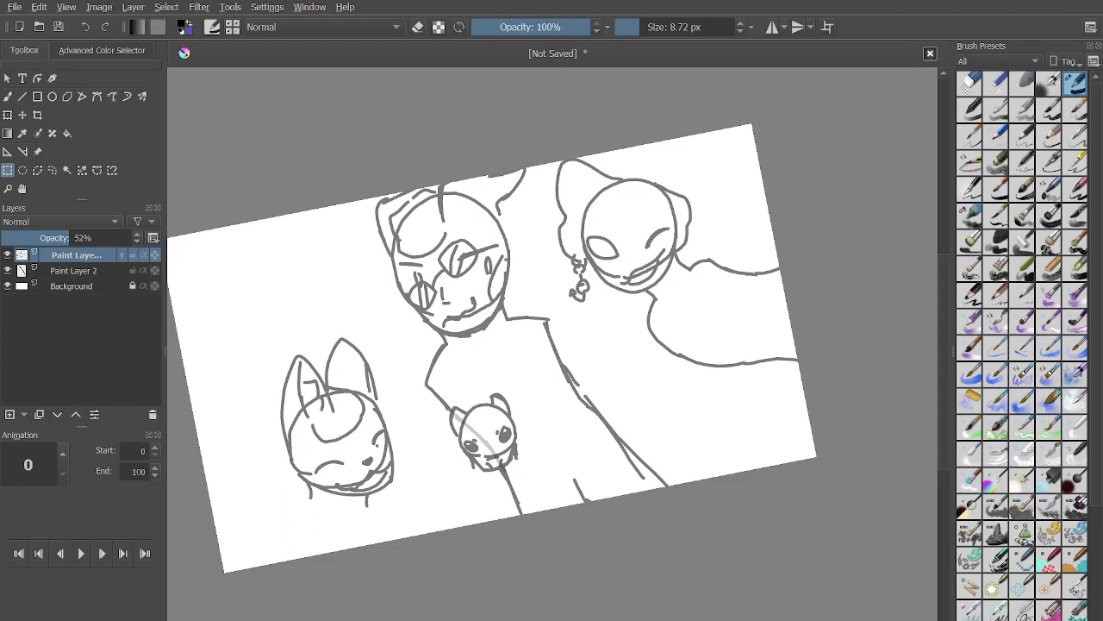
scroll(640, 339, "up", 2)
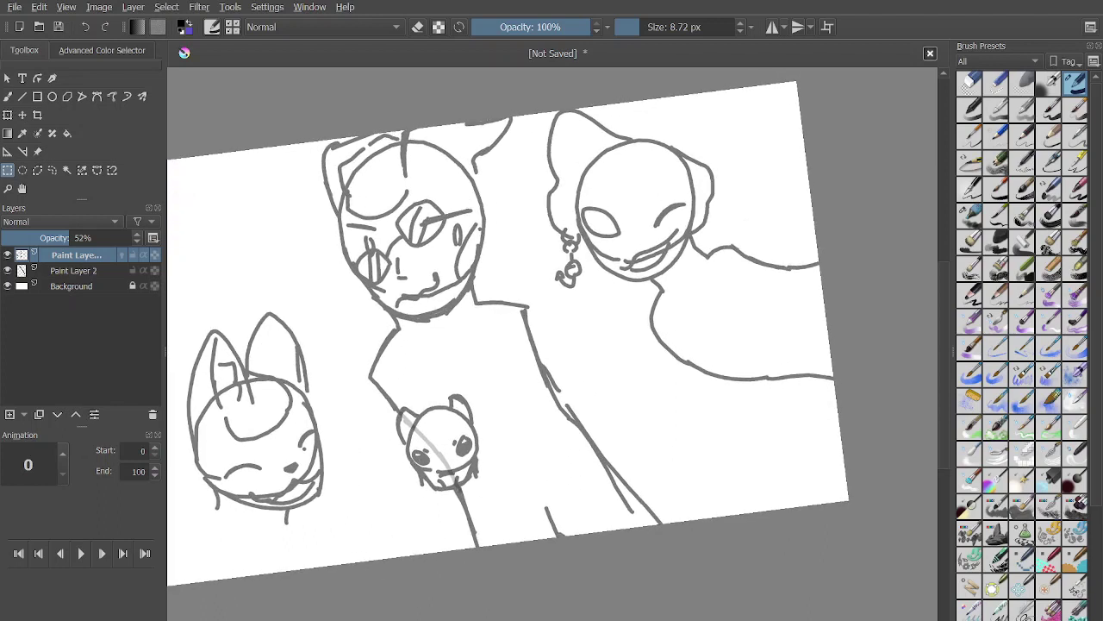
scroll(552, 339, "up", 1)
left_click(52, 170)
mouse_move(574, 502)
left_mouse_down()
mouse_move(633, 517)
mouse_move(431, 159)
mouse_move(748, 168)
mouse_move(840, 362)
mouse_move(733, 550)
left_mouse_up()
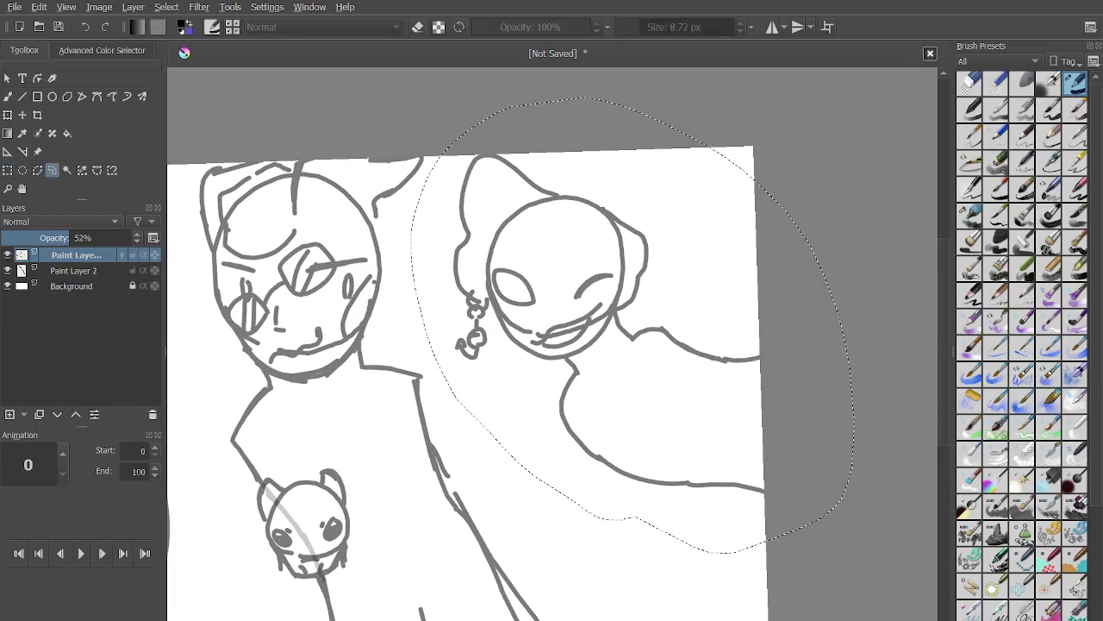
key("ctrl+t")
left_click_drag(888, 431, 904, 376)
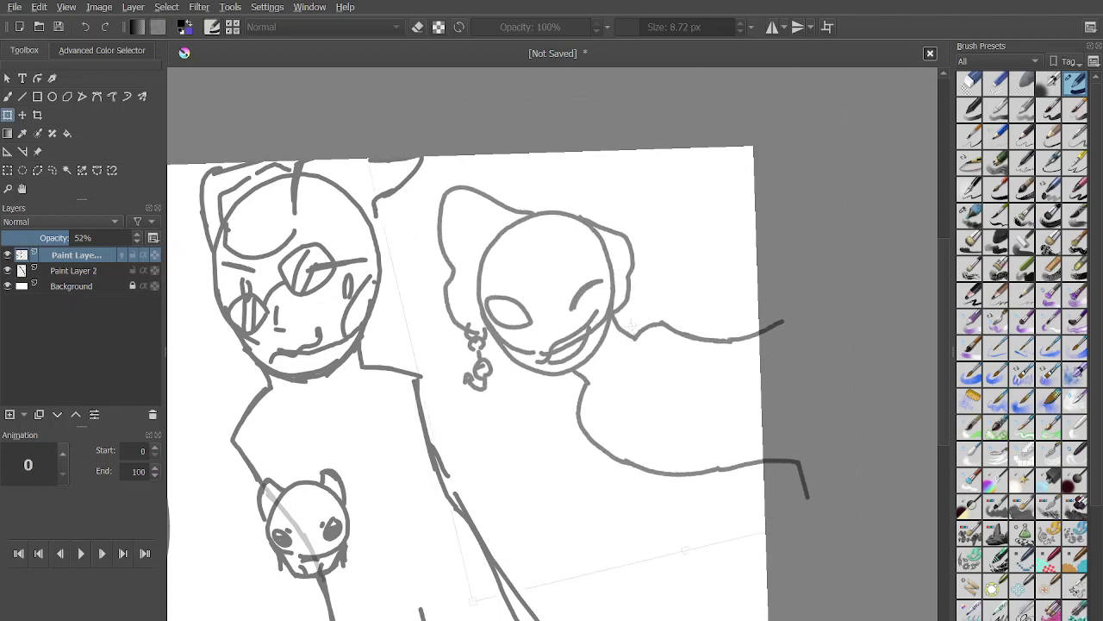
left_click_drag(621, 363, 607, 332)
left_click_drag(888, 370, 890, 361)
left_click_drag(608, 296, 547, 340)
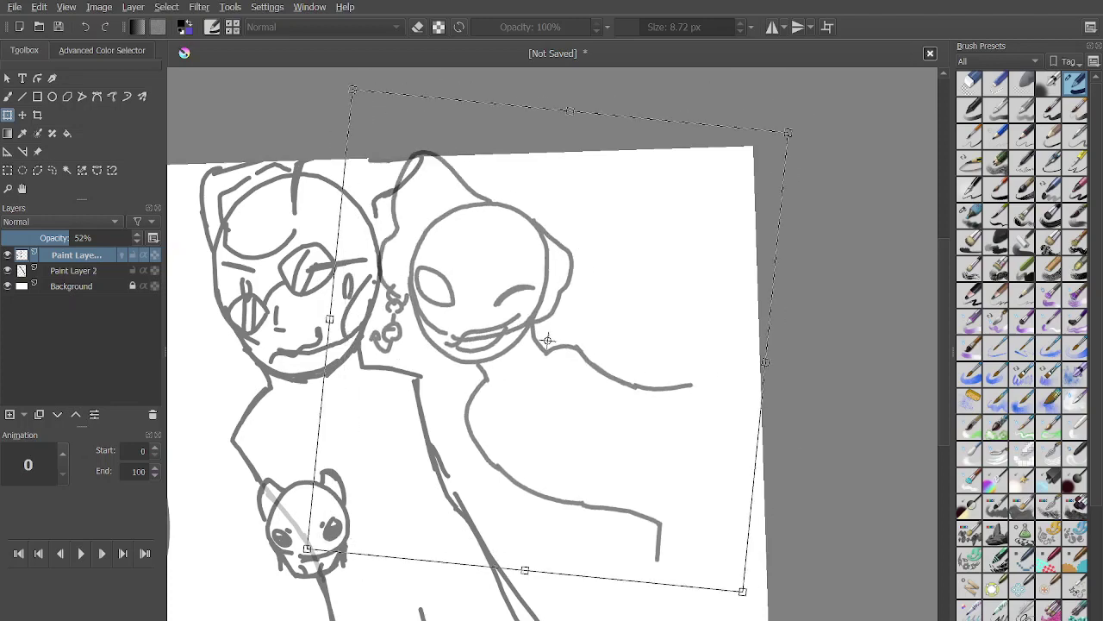
key("ctrl+r")
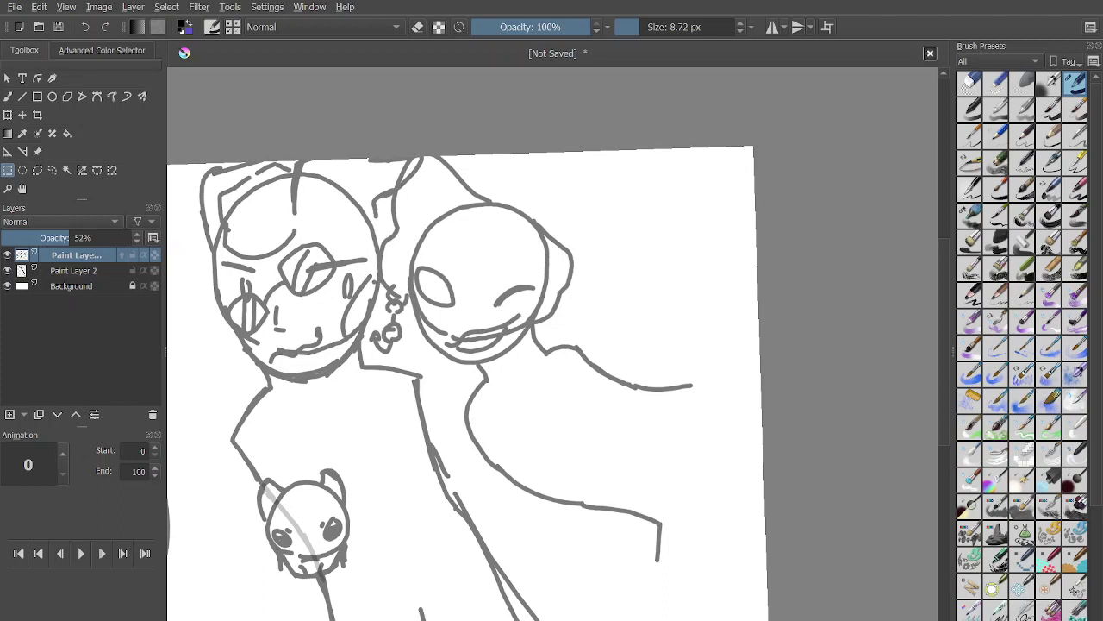
left_click_drag(546, 354, 357, 259)
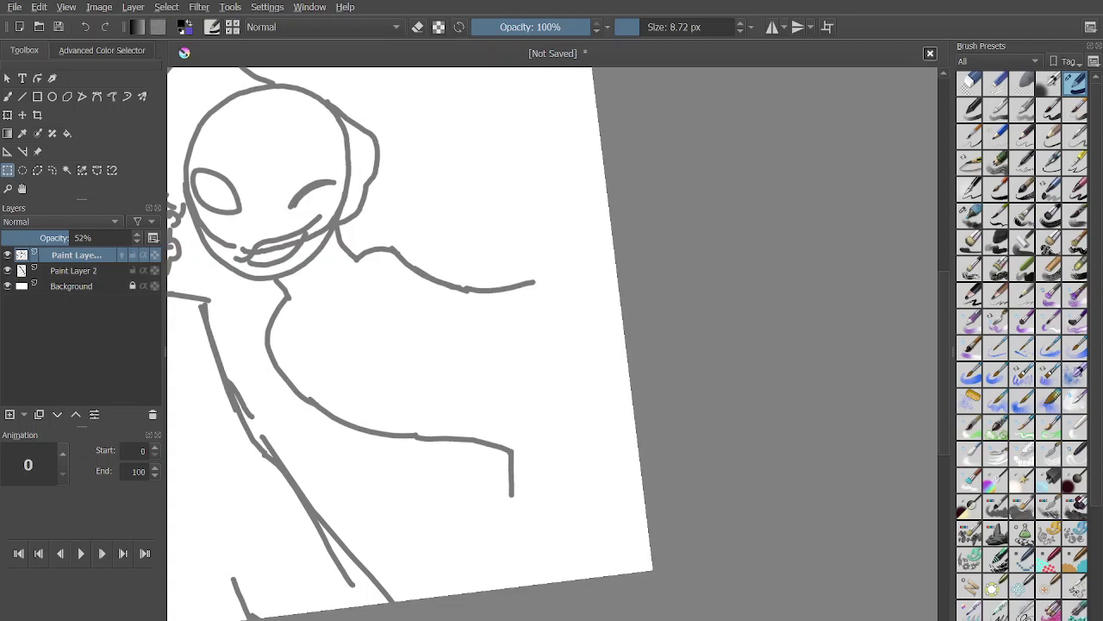
left_click_drag(522, 366, 528, 294)
left_click_drag(483, 419, 501, 539)
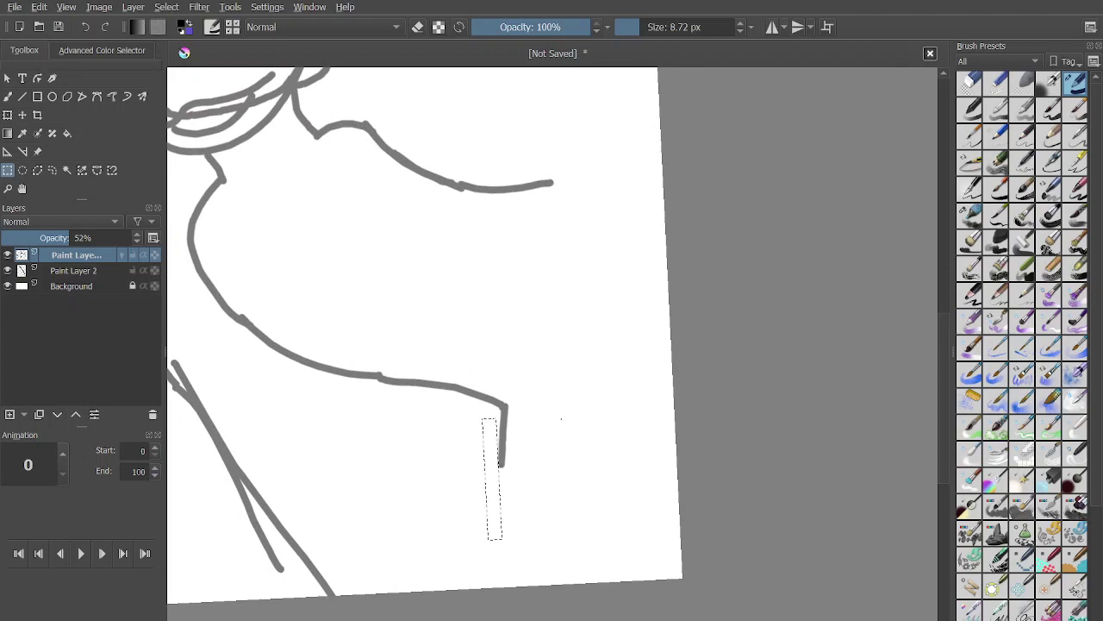
left_click_drag(561, 419, 473, 515)
left_click(37, 170)
left_click(52, 170)
key("ctrl+shift+a")
Extend the winking character's upper body line to the right canvas edge and its lower line straight down to the bottom edge.
key("b")
left_click_drag(496, 454, 491, 552)
left_click_drag(501, 464, 502, 564)
left_click_drag(551, 182, 635, 223)
mouse_move(553, 181)
left_mouse_down()
mouse_move(701, 269)
mouse_move(665, 242)
left_mouse_up()
left_click_drag(639, 367, 680, 576)
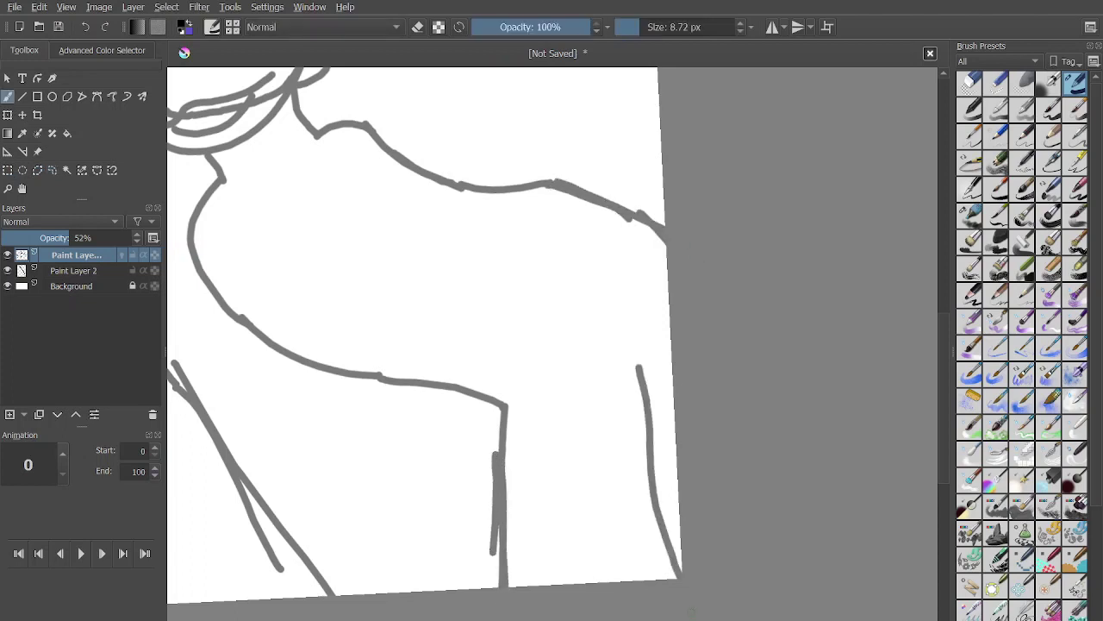
scroll(552, 345, "down", 3)
scroll(552, 345, "up", 1)
key("ctrl+z")
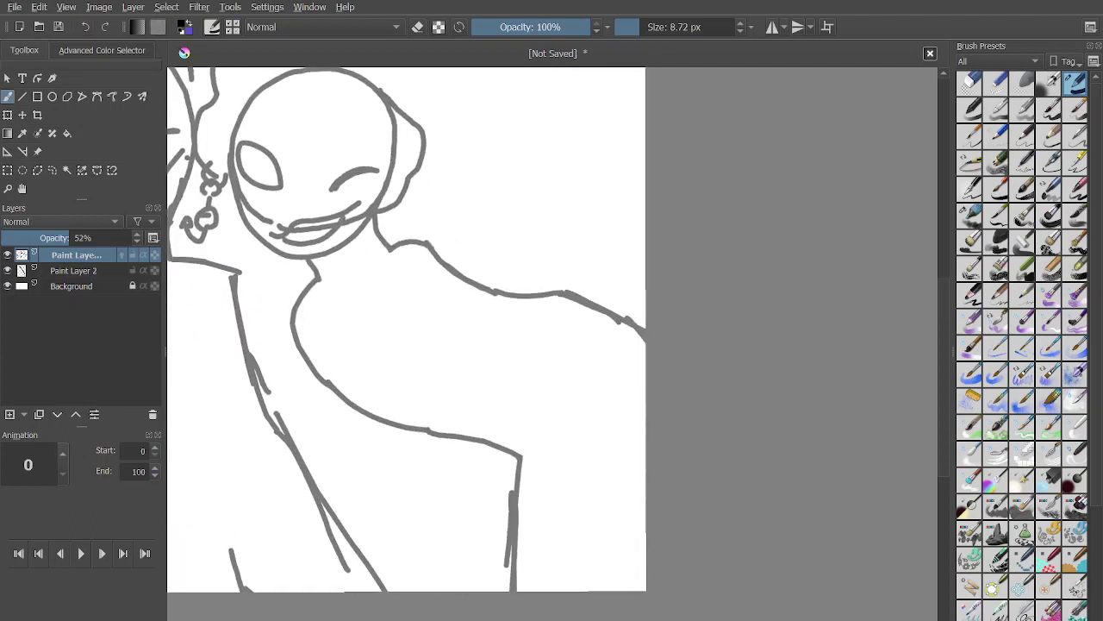
Erase the winking character's body lines, leaving only short shoulder stubs beside the neck.
left_click(969, 84)
mouse_move(655, 338)
left_mouse_down()
mouse_move(614, 450)
mouse_move(627, 313)
mouse_move(496, 494)
mouse_move(518, 541)
mouse_move(490, 585)
mouse_move(513, 329)
mouse_move(527, 488)
mouse_move(548, 274)
left_mouse_up()
mouse_move(419, 406)
left_mouse_down()
mouse_move(425, 475)
mouse_move(330, 372)
mouse_move(426, 471)
mouse_move(422, 399)
mouse_move(524, 281)
mouse_move(494, 302)
mouse_move(494, 255)
mouse_move(413, 385)
mouse_move(411, 322)
mouse_move(402, 379)
mouse_move(462, 471)
left_mouse_up()
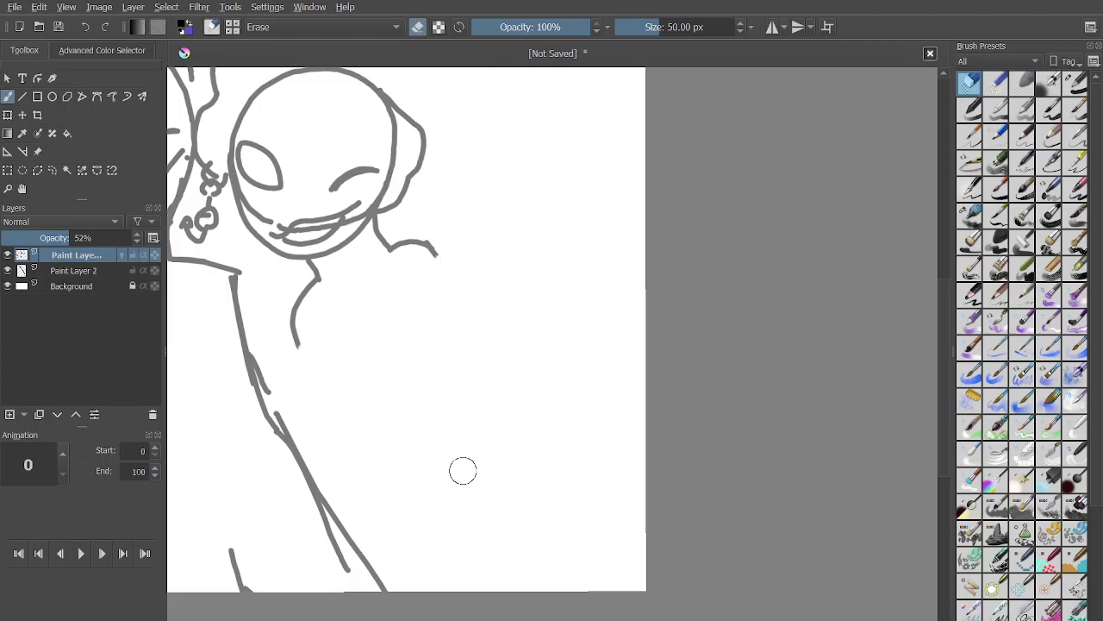
key("slash")
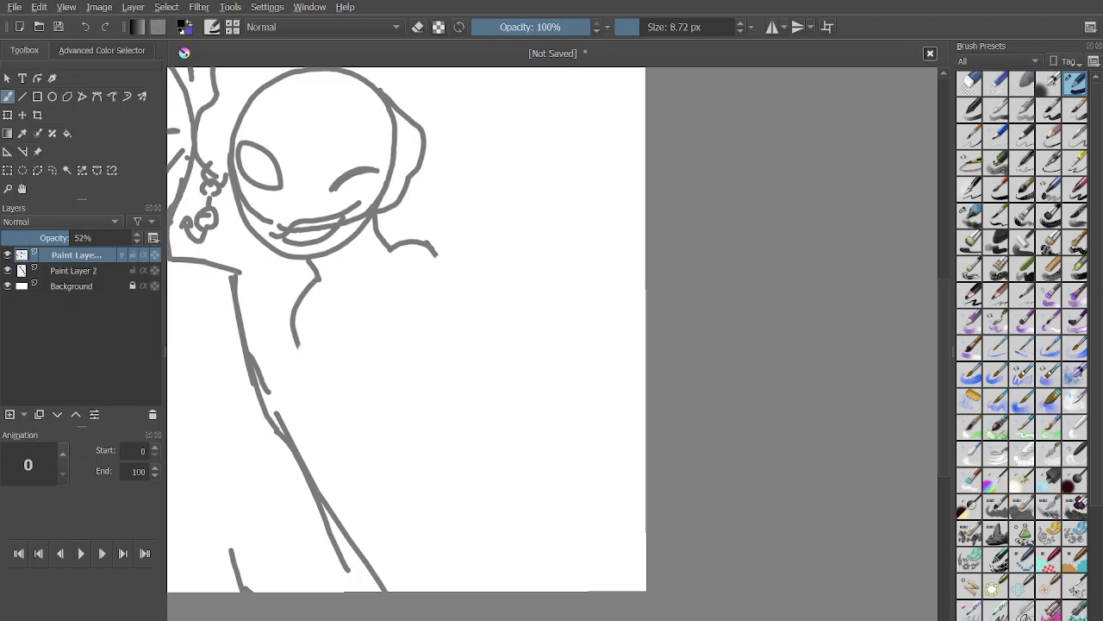
mouse_move(360, 387)
left_mouse_down()
mouse_move(387, 419)
mouse_move(439, 394)
left_mouse_up()
left_click_drag(353, 354, 462, 459)
scroll(431, 275, "up", 1)
key("ctrl+z")
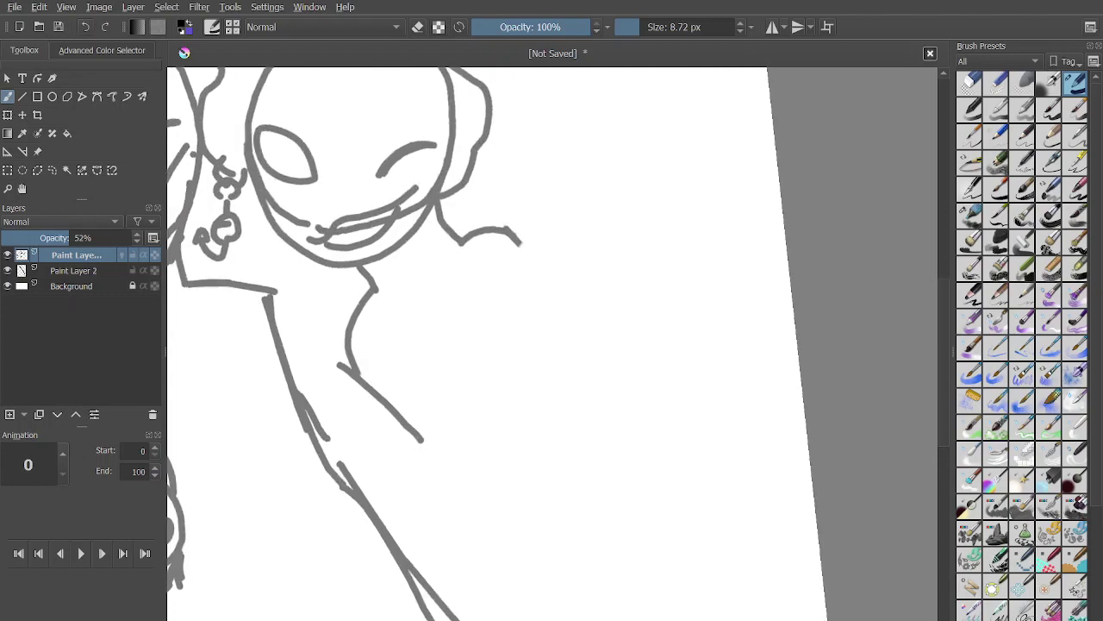
key("ctrl+z")
Redraw the winking character's body with two lines sloping diagonally down from the shoulders and a short line to the lower canvas edge.
mouse_move(354, 370)
left_mouse_down()
mouse_move(437, 486)
mouse_move(491, 507)
left_mouse_up()
mouse_move(500, 230)
left_mouse_down()
mouse_move(571, 306)
mouse_move(631, 324)
left_mouse_up()
left_click_drag(486, 501, 591, 560)
left_click_drag(608, 311, 686, 399)
left_click_drag(644, 326, 696, 372)
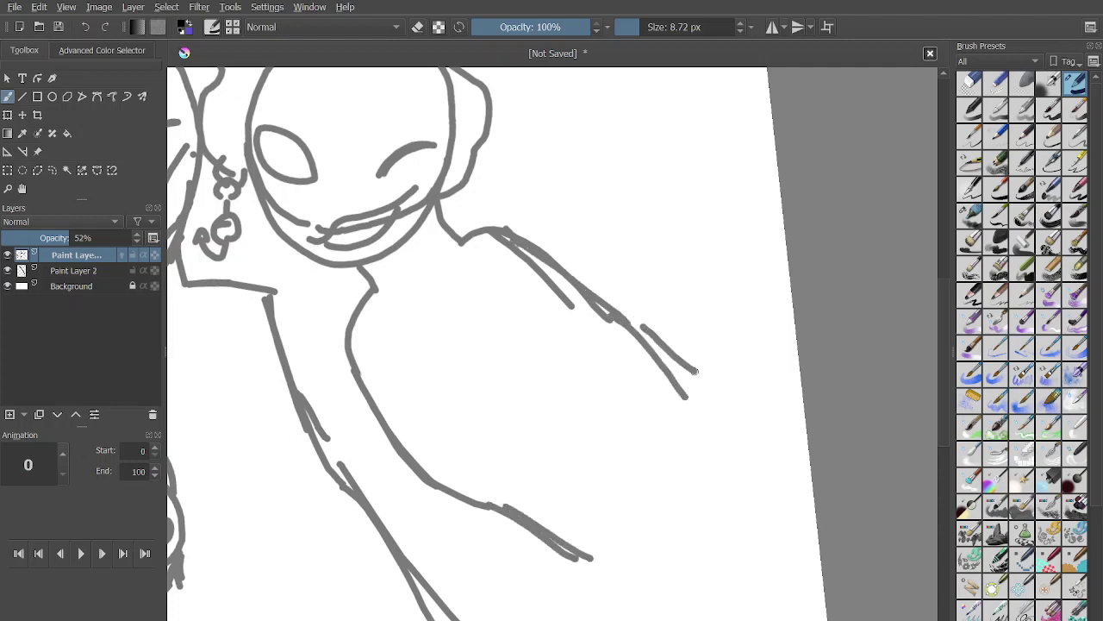
scroll(552, 345, "down", 2)
left_click_drag(580, 421, 545, 519)
left_click_drag(572, 450, 553, 503)
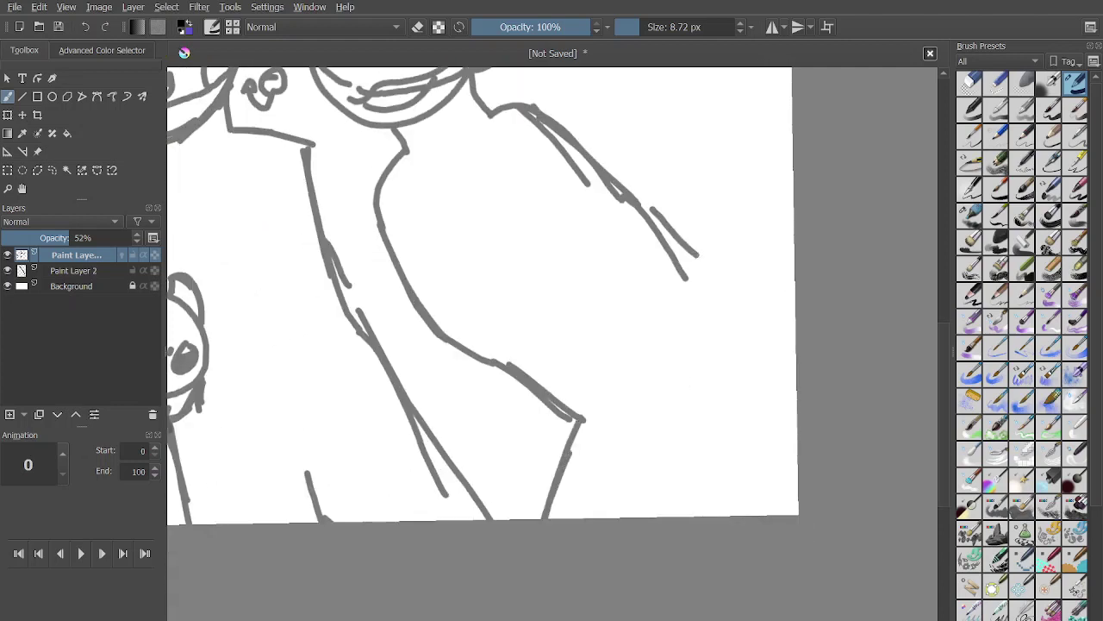
Undo the redrawn body strokes and the erasing of the winking character's earlier body lines.
key("ctrl+z")
key("ctrl+z")
key("ctrl+z")
key("ctrl+z")
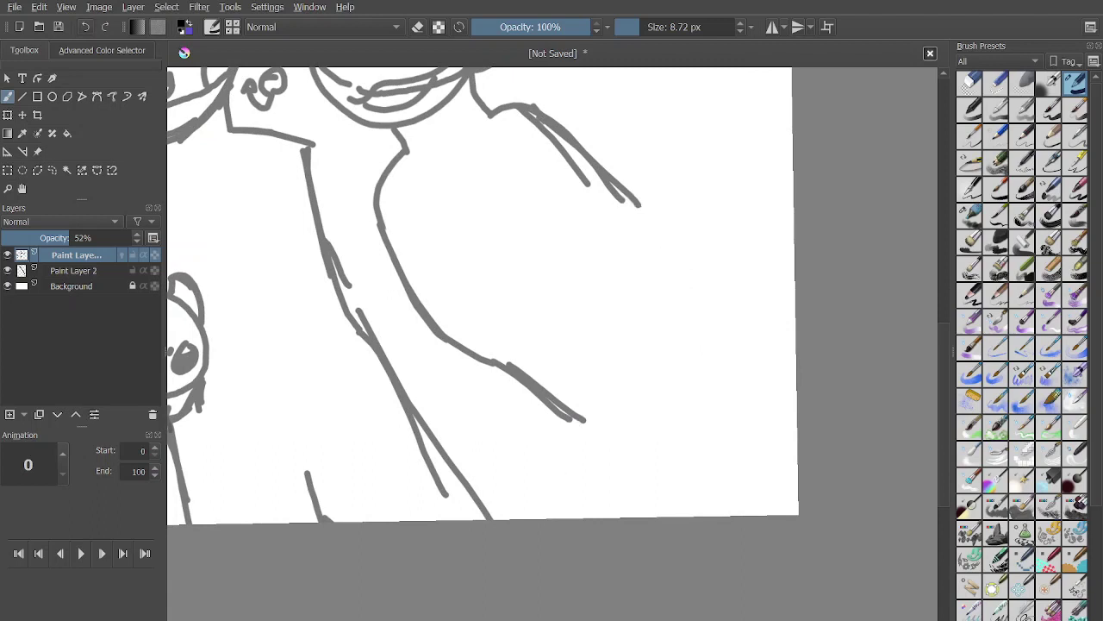
key("ctrl+z")
key("ctrl+z")
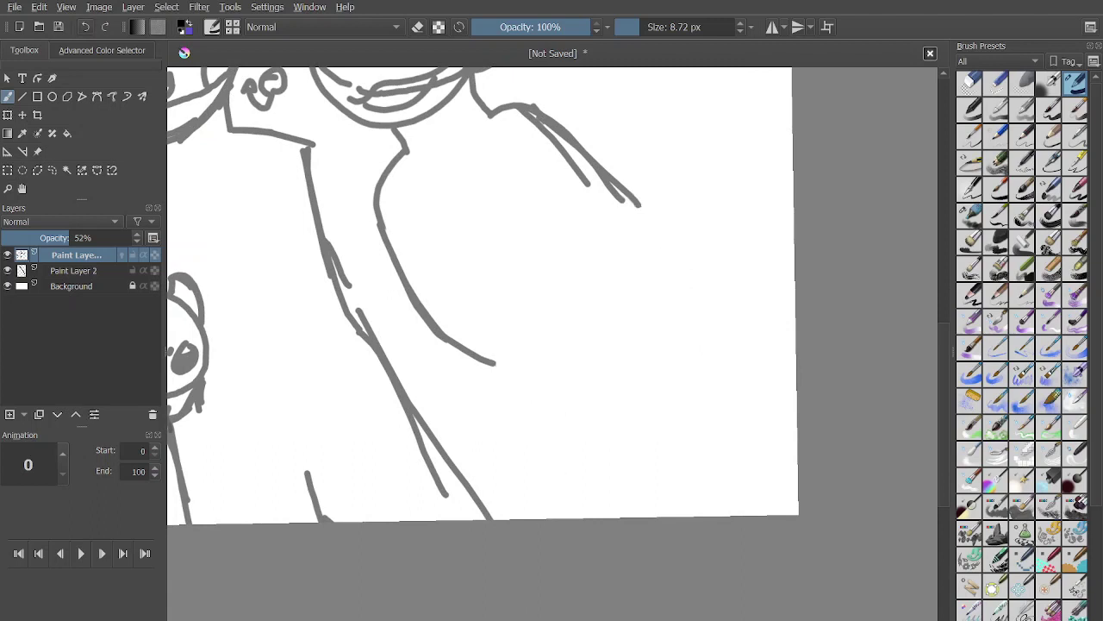
left_click_drag(598, 368, 632, 479)
key("ctrl+z")
key("ctrl+z")
key("ctrl+z")
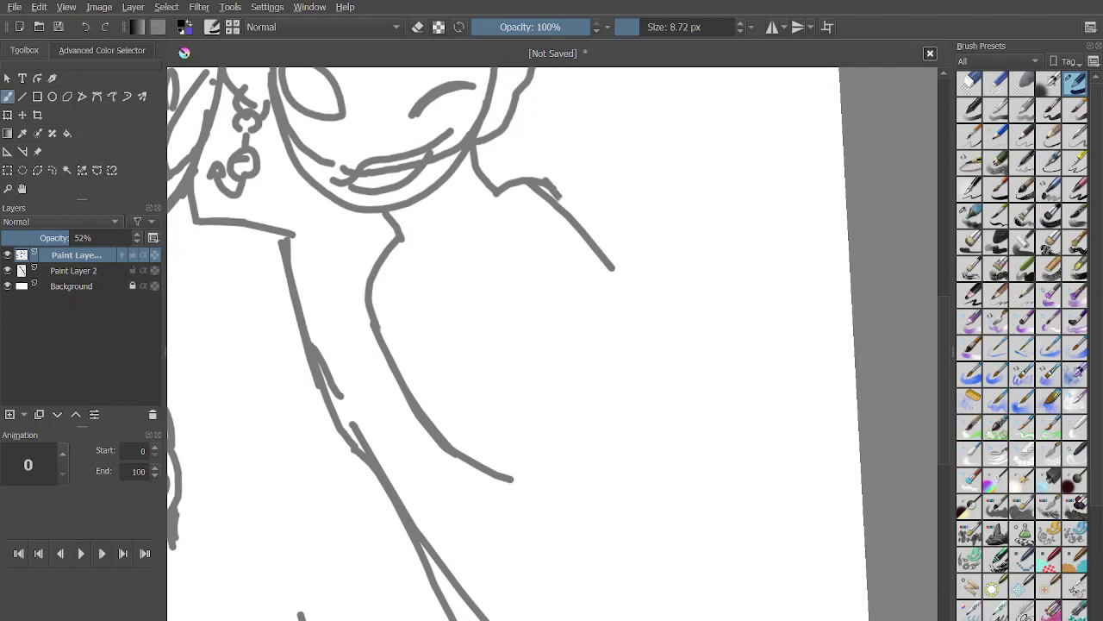
key("ctrl+z")
key("ctrl+z")
key("ctrl+z")
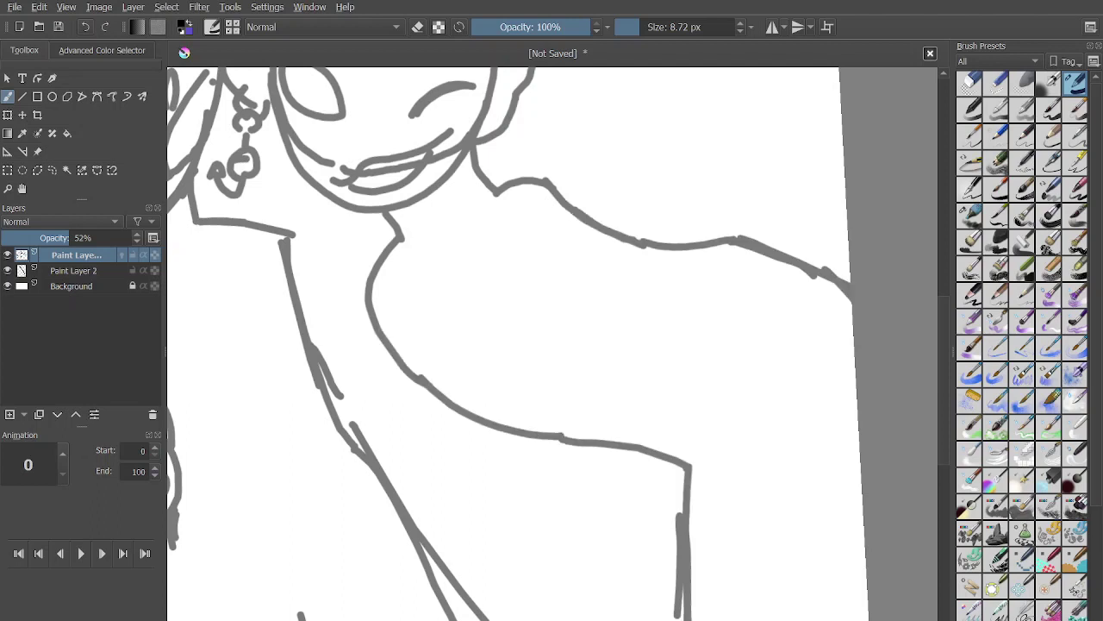
Undo the winking character's long body lines and erase the remaining shoulder strokes, leaving only the two short neck lines.
key("ctrl+z")
key("ctrl+z")
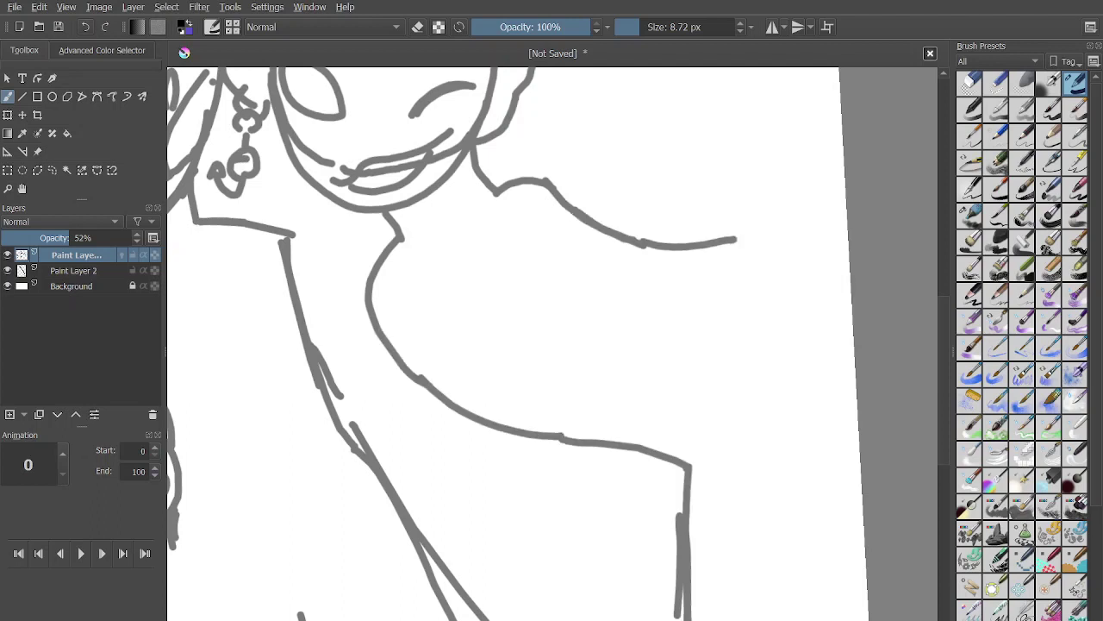
key("ctrl+shift+z")
key("ctrl+shift+z")
key("ctrl+shift+z")
key("ctrl+shift+z")
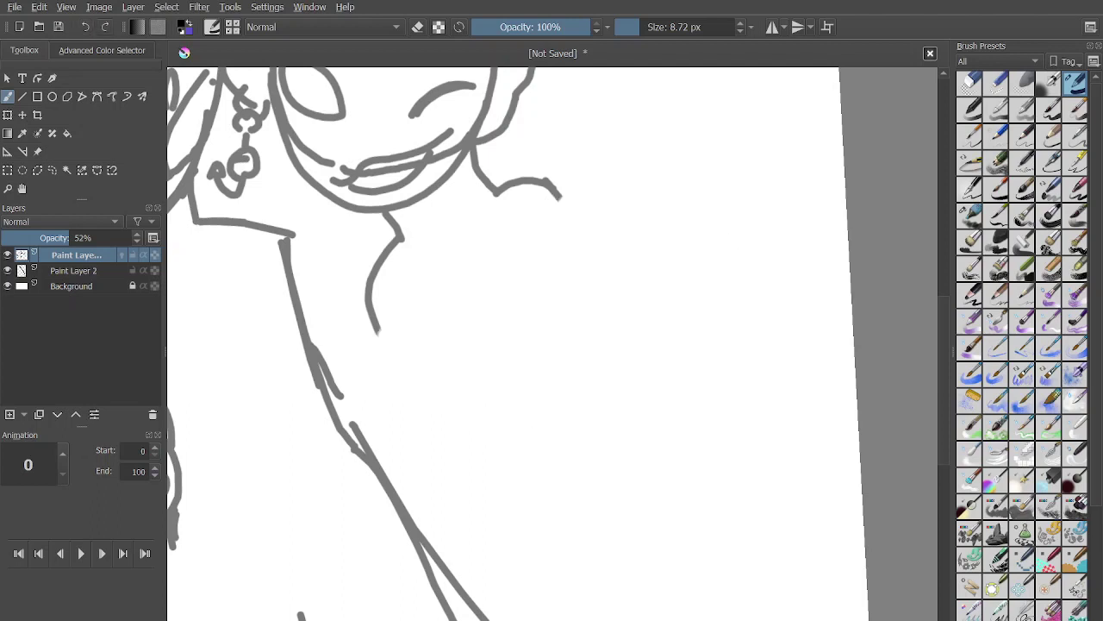
left_click(996, 83)
left_click(970, 84)
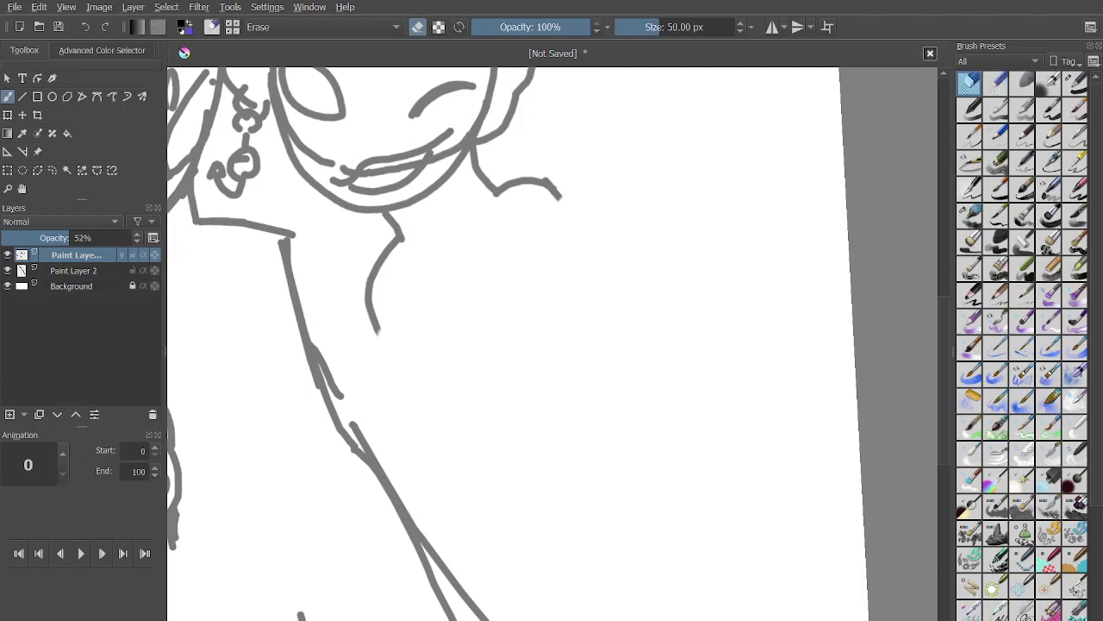
mouse_move(607, 227)
left_mouse_down()
mouse_move(549, 270)
mouse_move(549, 155)
mouse_move(523, 202)
mouse_move(495, 202)
mouse_move(472, 221)
mouse_move(391, 342)
mouse_move(389, 282)
mouse_move(379, 360)
left_mouse_up()
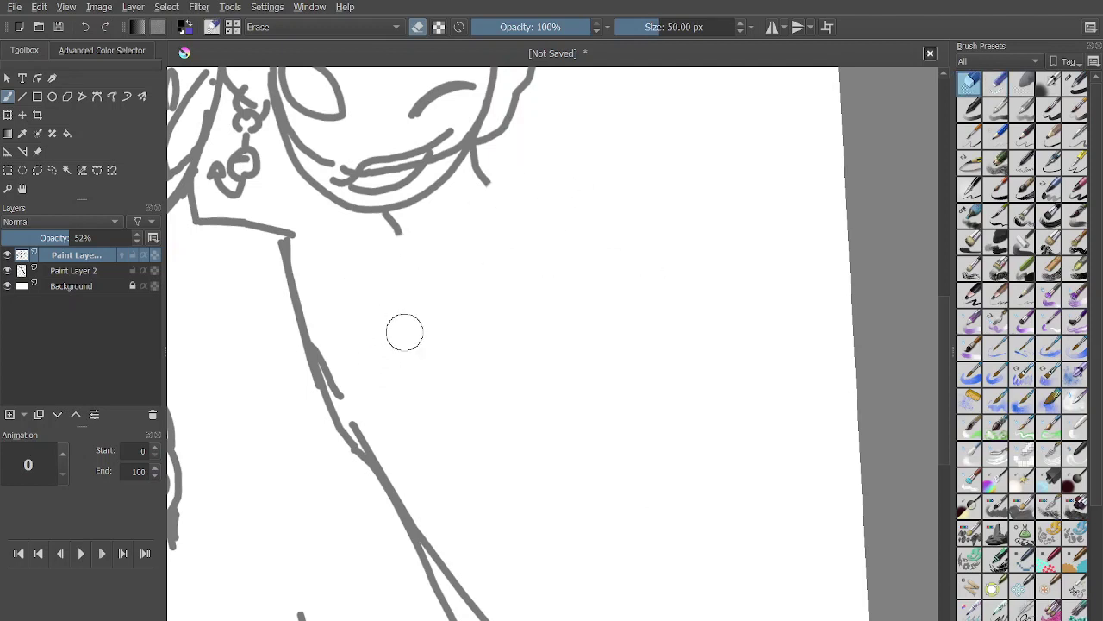
Draw a slanted shoulder line below the winking character's neck, the torso's left side and a first stroke down its right side.
key("e")
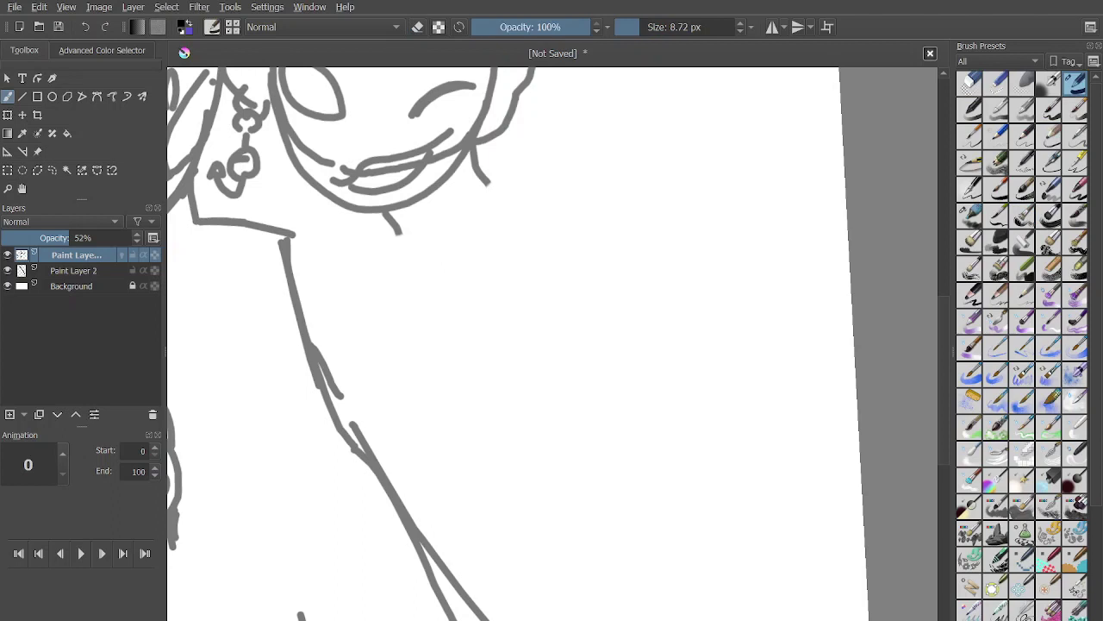
mouse_move(393, 248)
left_mouse_down()
mouse_move(510, 177)
mouse_move(380, 272)
left_mouse_up()
left_click_drag(535, 168, 405, 231)
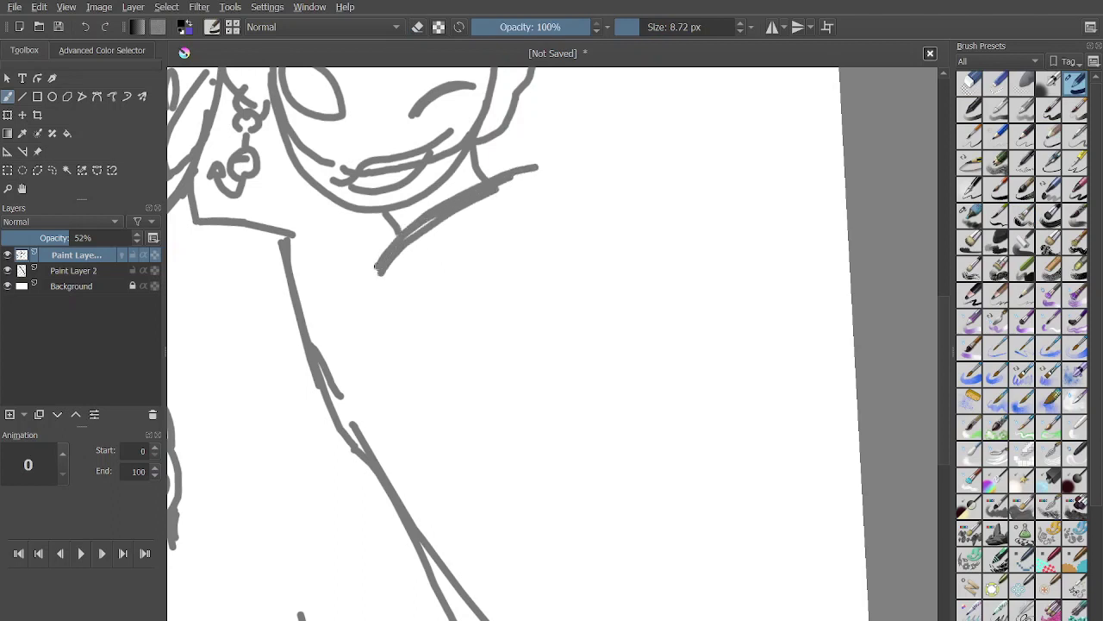
mouse_move(377, 271)
left_mouse_down()
mouse_move(432, 221)
mouse_move(428, 364)
mouse_move(472, 433)
left_mouse_up()
left_click_drag(528, 175, 586, 278)
scroll(586, 279, "down", 3)
scroll(604, 267, "up", 3)
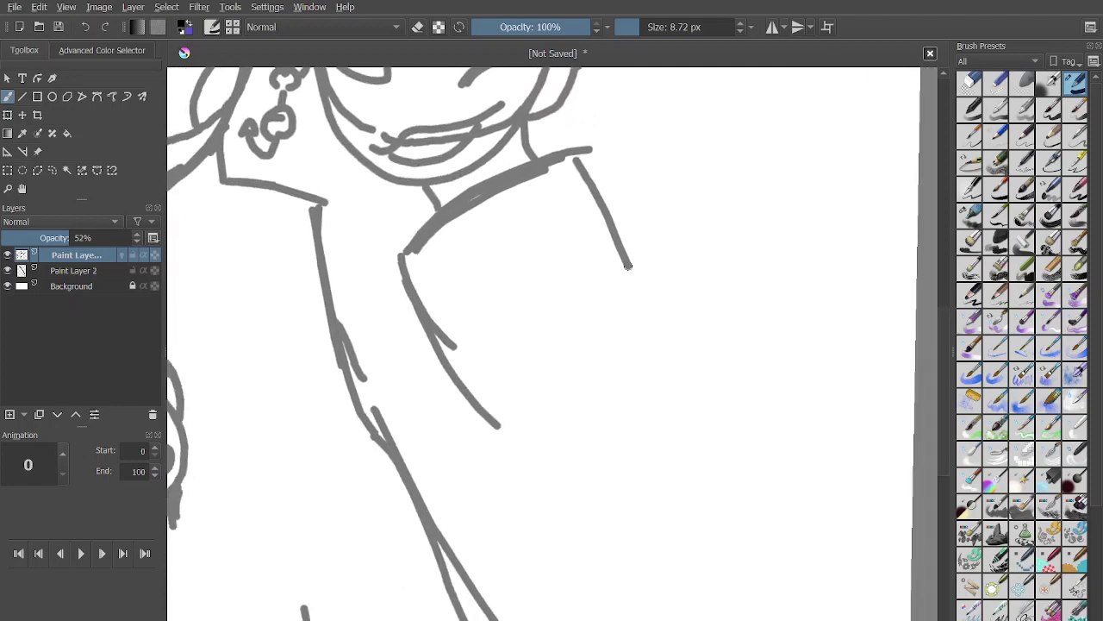
Reinforce the right side of the winking character's torso with curved strokes and close the torso along its lower edge.
left_click_drag(570, 146, 660, 282)
left_click_drag(608, 167, 669, 322)
left_click_drag(659, 250, 642, 350)
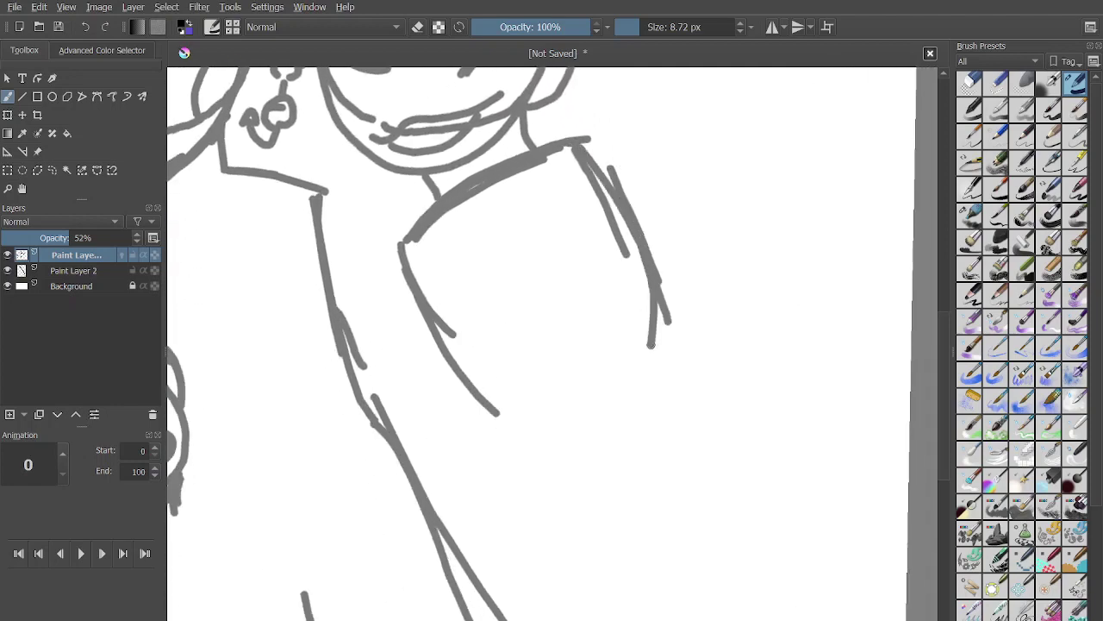
left_click_drag(677, 302, 573, 406)
left_click_drag(652, 345, 494, 414)
mouse_move(672, 327)
left_mouse_down()
mouse_move(659, 403)
mouse_move(670, 381)
left_mouse_up()
left_click_drag(492, 415, 507, 434)
scroll(507, 434, "up", 1)
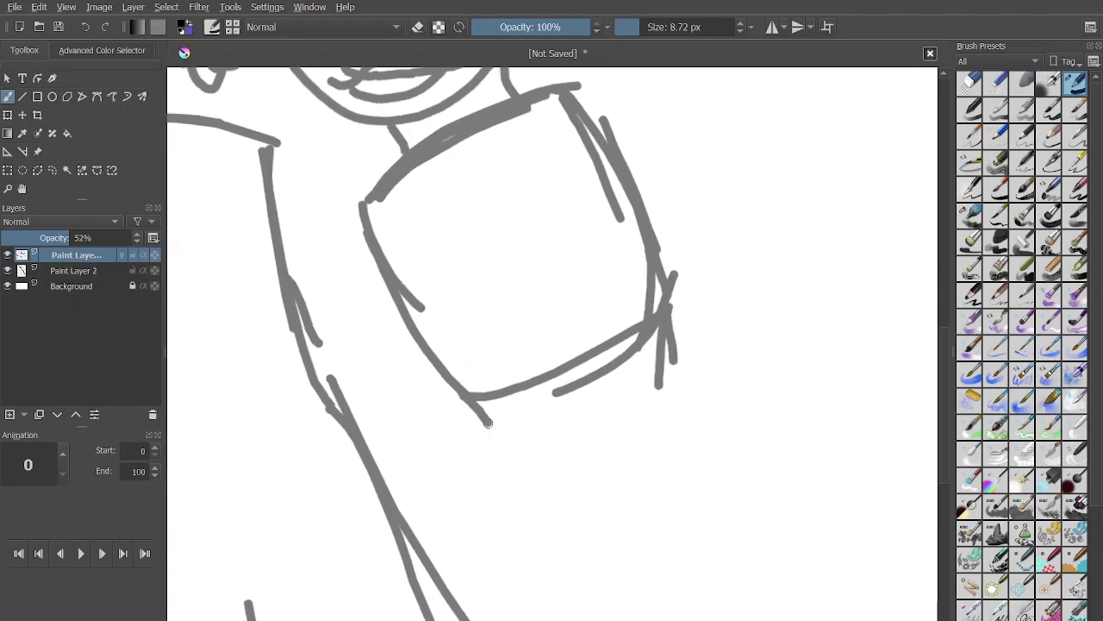
key("ctrl+z")
key("ctrl+z")
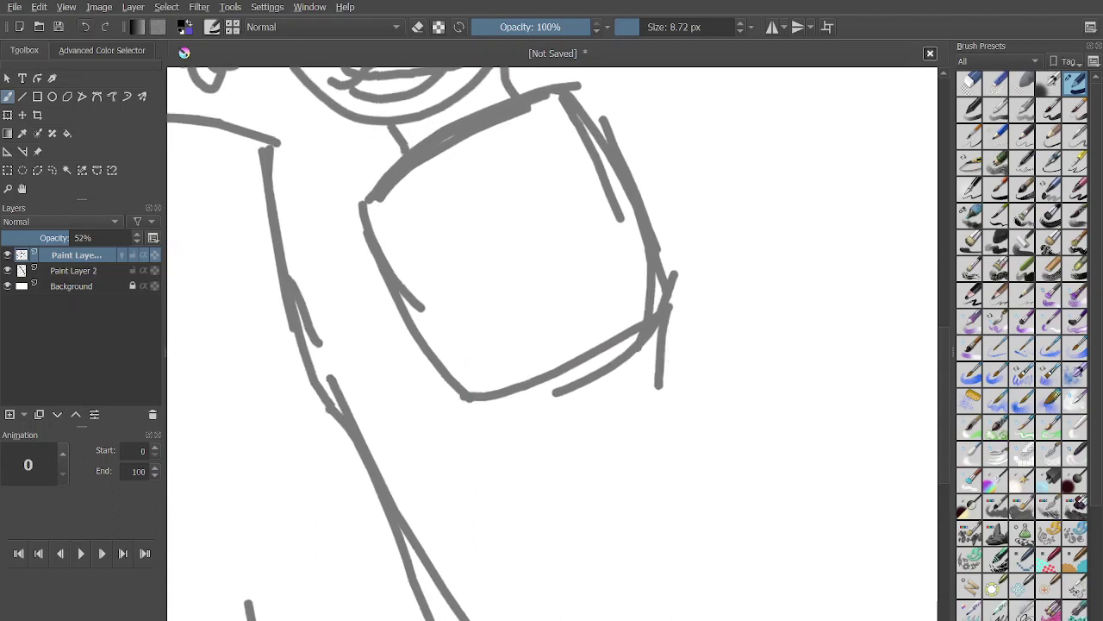
key("ctrl+z")
Draw short flared hip strokes at the torso's lower corners and extend the left one down to the bottom canvas edge.
left_click_drag(685, 278, 657, 295)
mouse_move(657, 295)
left_mouse_down()
mouse_move(710, 345)
mouse_move(694, 319)
mouse_move(721, 336)
left_mouse_up()
left_click_drag(464, 402, 540, 451)
scroll(541, 451, "down", 2)
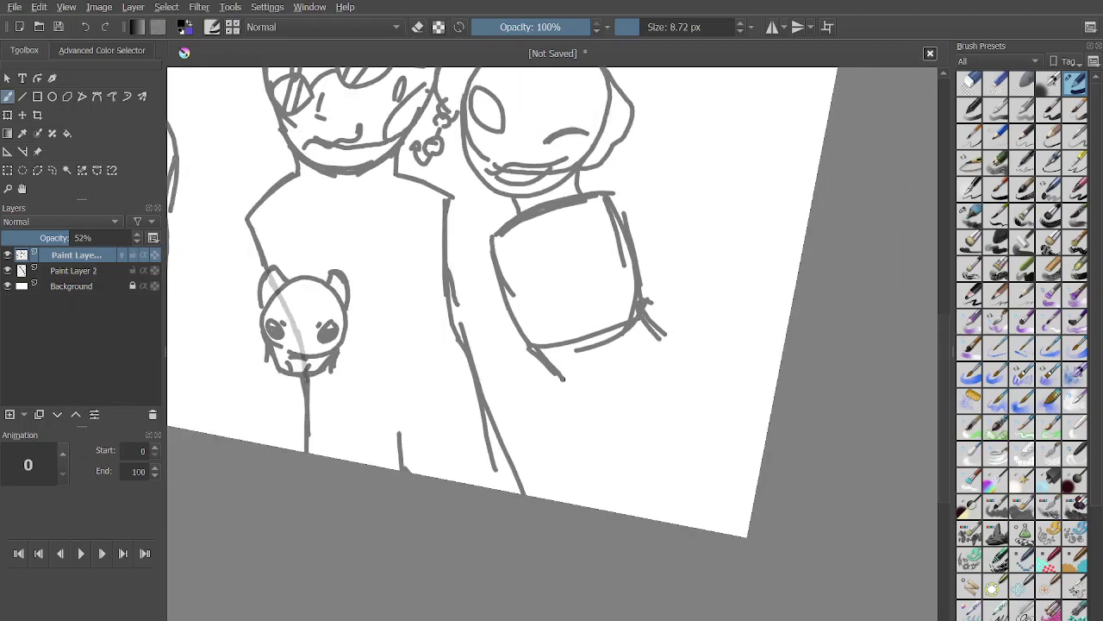
scroll(541, 414, "up", 1)
mouse_move(521, 390)
left_mouse_down()
mouse_move(547, 418)
mouse_move(567, 517)
left_mouse_up()
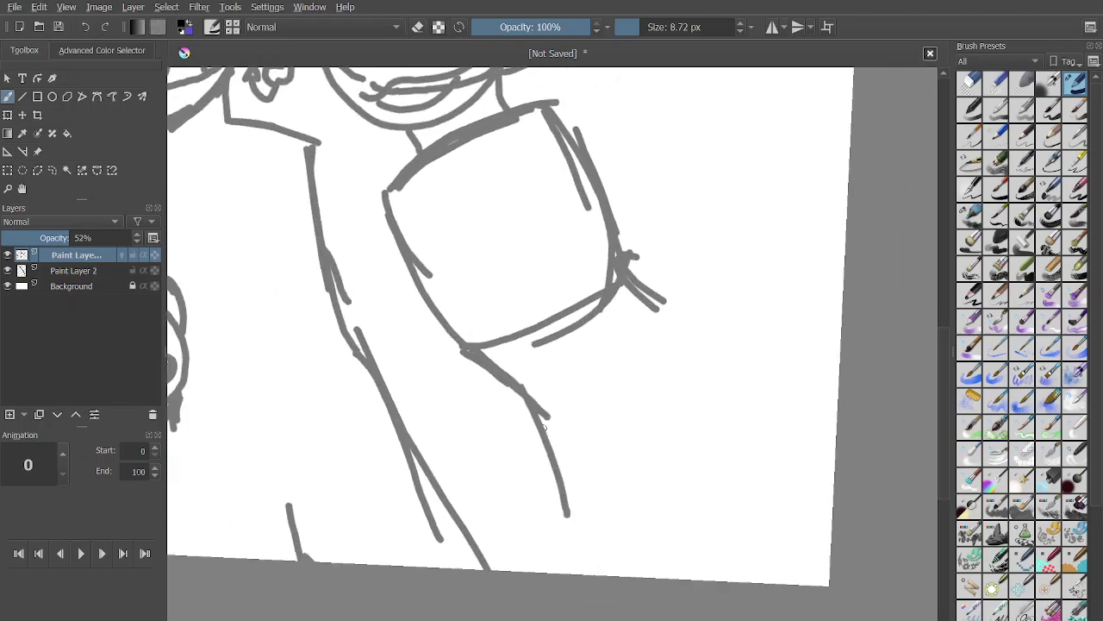
left_click_drag(543, 415, 569, 573)
Extend the winking character's right hip line to the right canvas edge and add inner leg lines near the lower-right canvas corner.
mouse_move(629, 277)
left_mouse_down()
mouse_move(728, 357)
mouse_move(824, 372)
left_mouse_up()
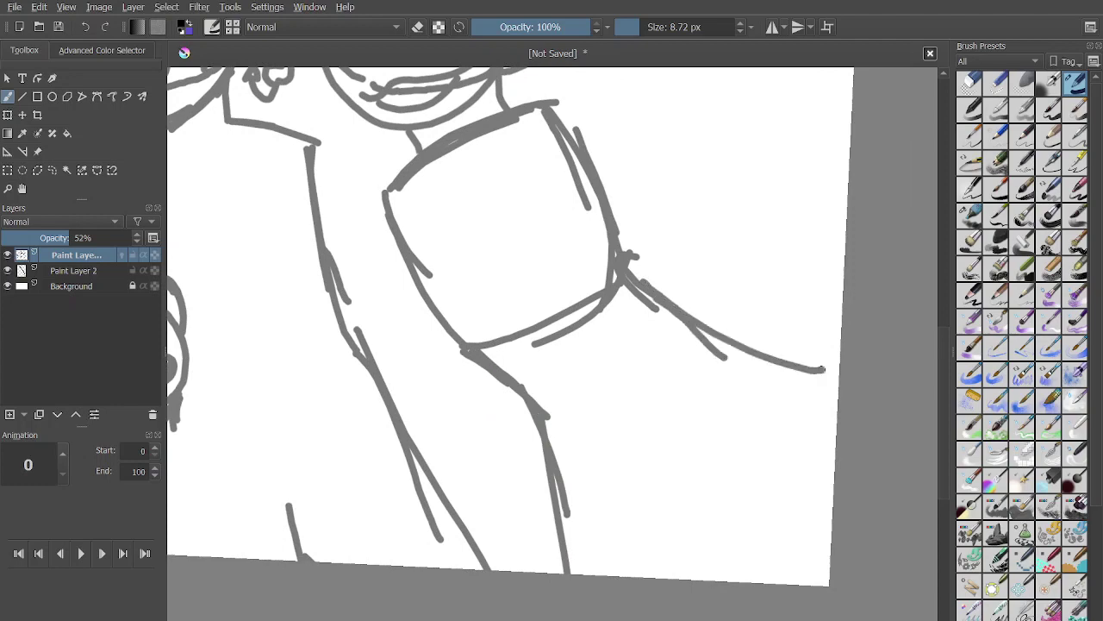
left_click_drag(696, 328, 838, 421)
scroll(837, 421, "down", 3)
scroll(869, 480, "up", 3)
left_click_drag(683, 453, 823, 584)
left_click_drag(724, 507, 765, 577)
scroll(819, 444, "down", 5)
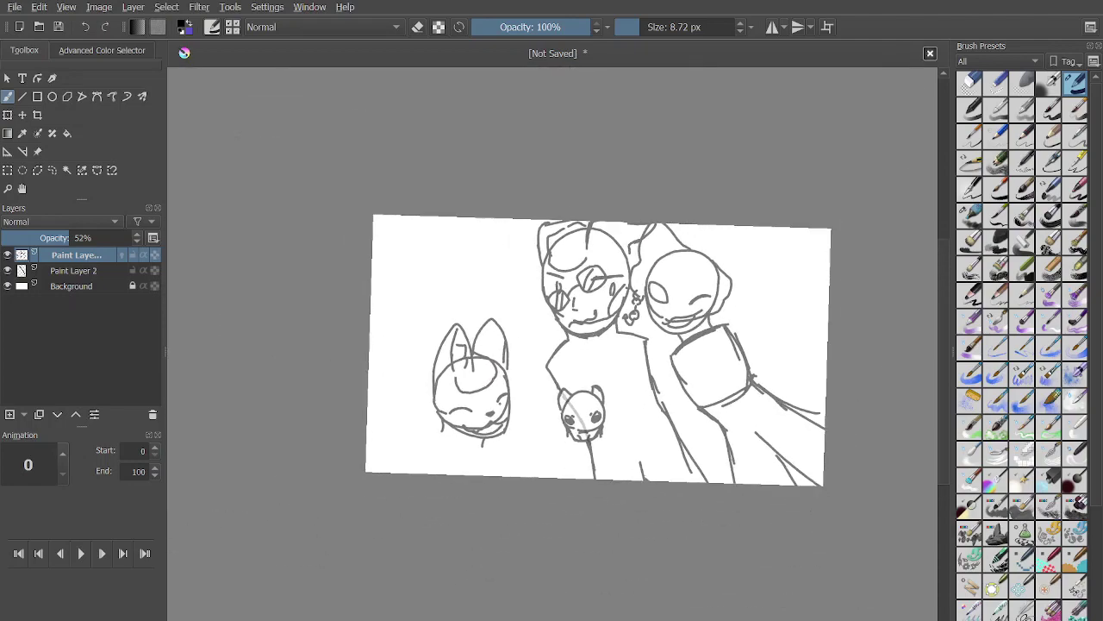
Draw both sides of the small bear's body, curving from beneath its cheeks down to the bottom canvas edge.
scroll(551, 362, "up", 4)
scroll(552, 362, "down", 2)
scroll(551, 362, "up", 1)
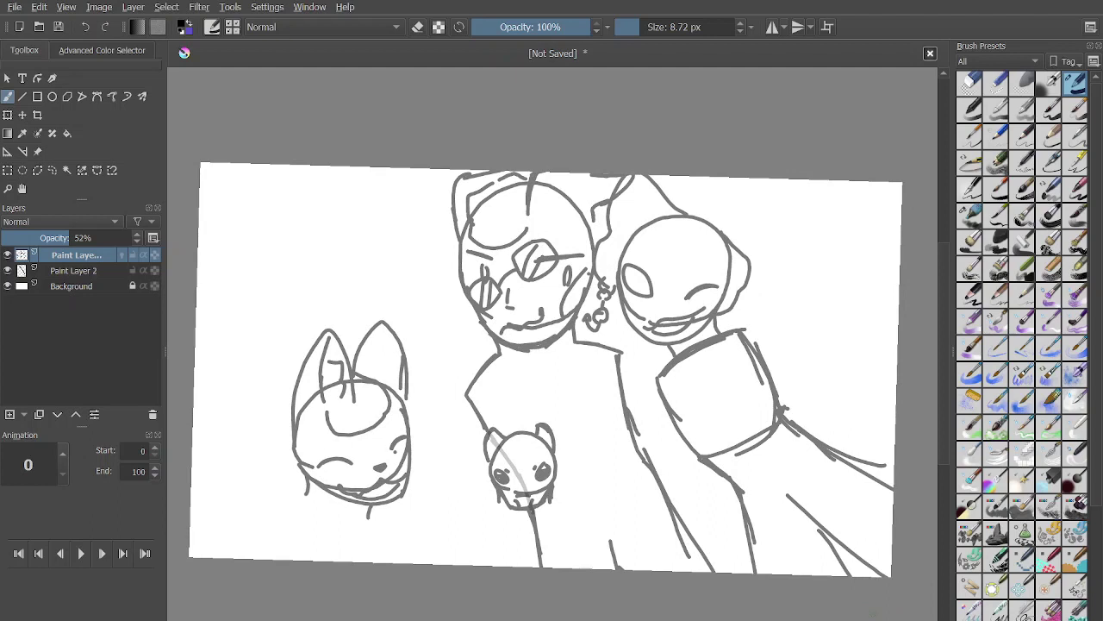
scroll(505, 547, "up", 4)
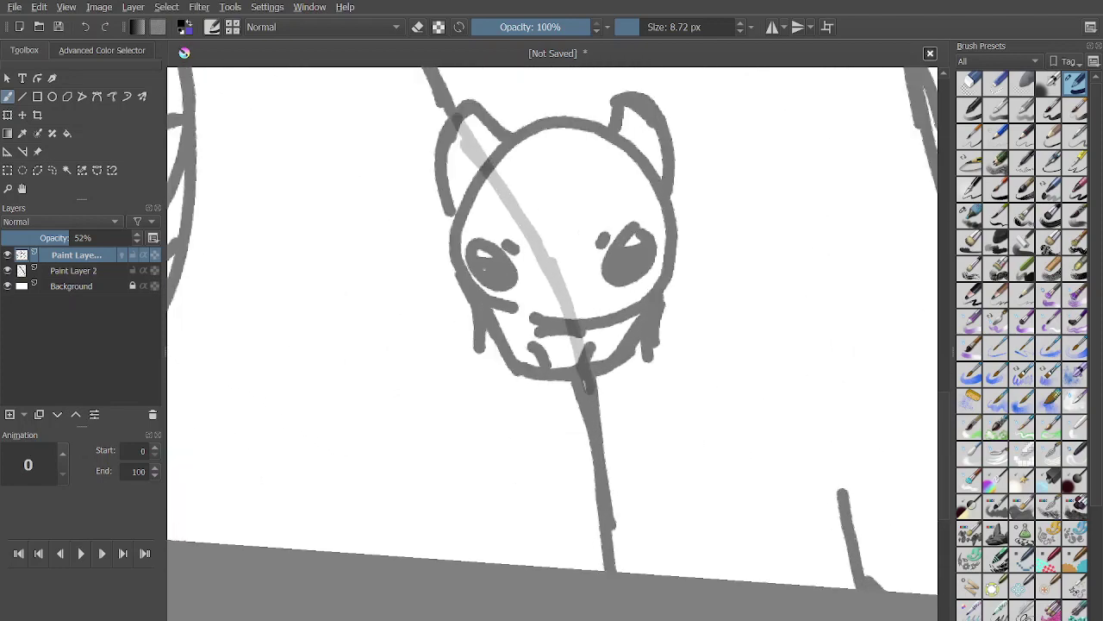
mouse_move(484, 347)
left_mouse_down()
mouse_move(477, 423)
mouse_move(459, 457)
mouse_move(417, 488)
left_mouse_up()
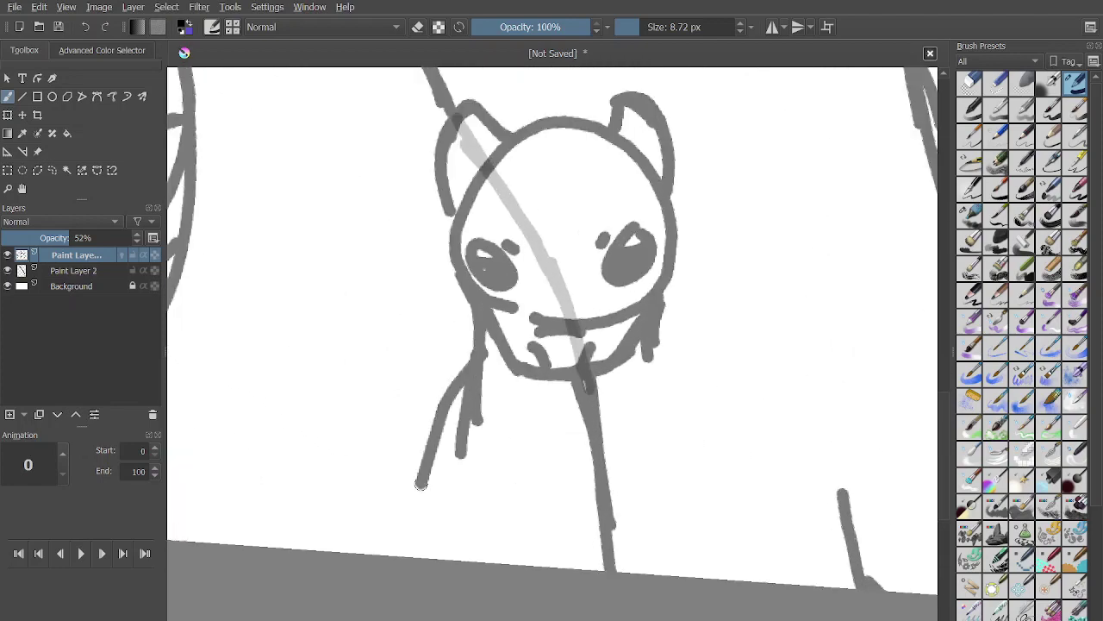
left_click_drag(464, 386, 428, 527)
left_click_drag(436, 412, 404, 556)
left_click_drag(662, 322, 690, 406)
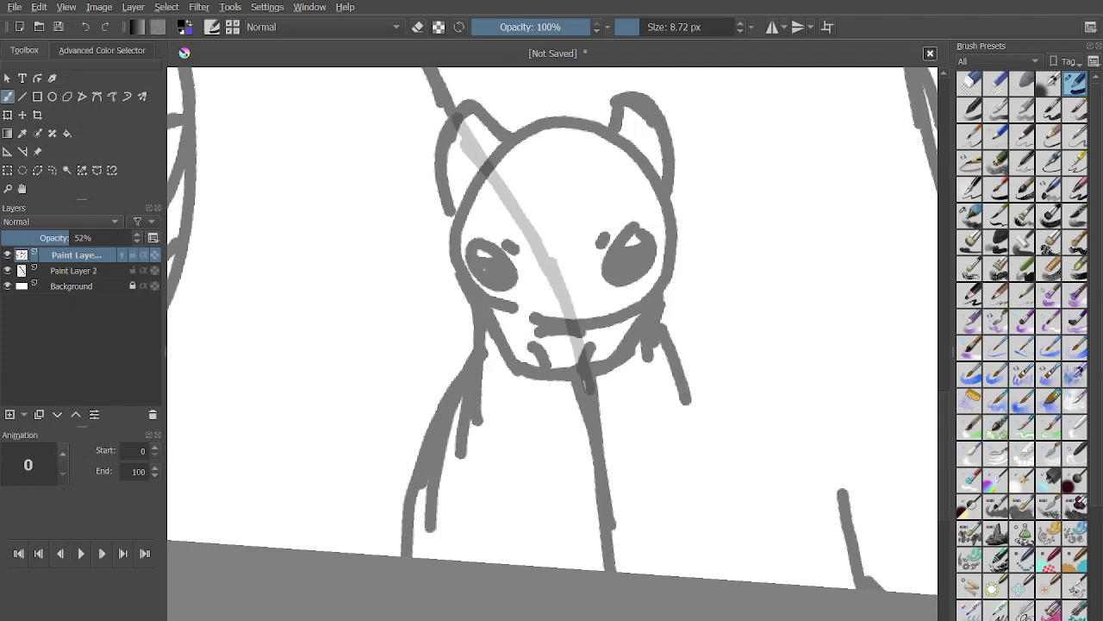
left_click_drag(654, 345, 692, 445)
mouse_move(660, 347)
left_mouse_down()
mouse_move(694, 417)
mouse_move(710, 530)
left_mouse_up()
left_click_drag(689, 445, 708, 575)
left_click_drag(688, 441, 701, 574)
Enclose the tall-eared smiling animal head in a freehand selection, erase it completely and clear the selection.
scroll(749, 521, "down", 4)
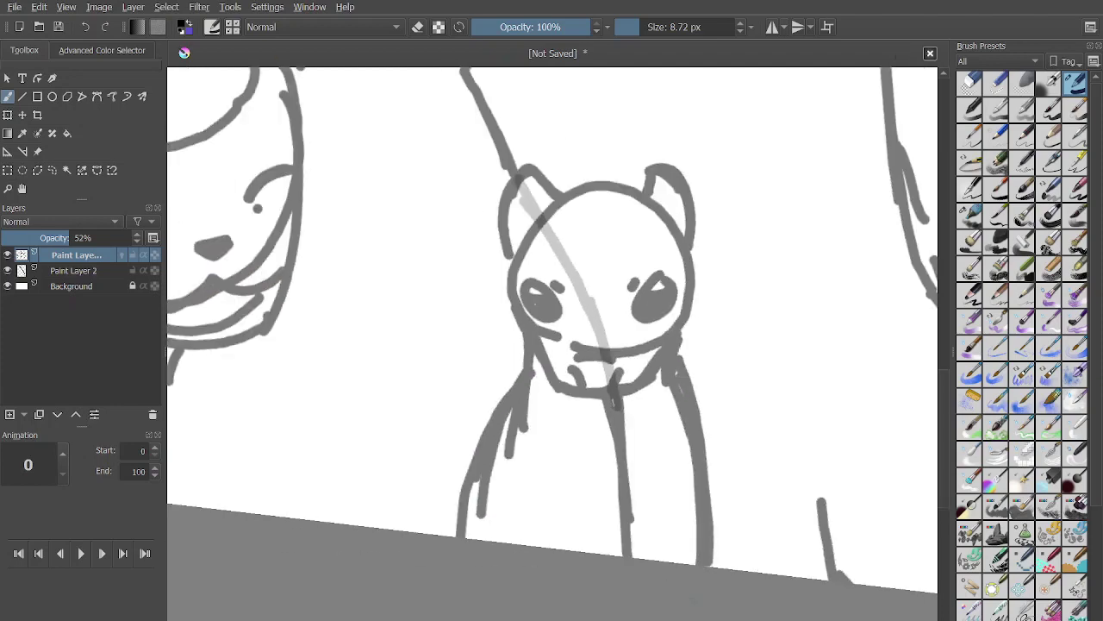
left_click(53, 170)
mouse_move(489, 500)
left_mouse_down()
mouse_move(327, 408)
mouse_move(470, 505)
mouse_move(458, 501)
left_mouse_up()
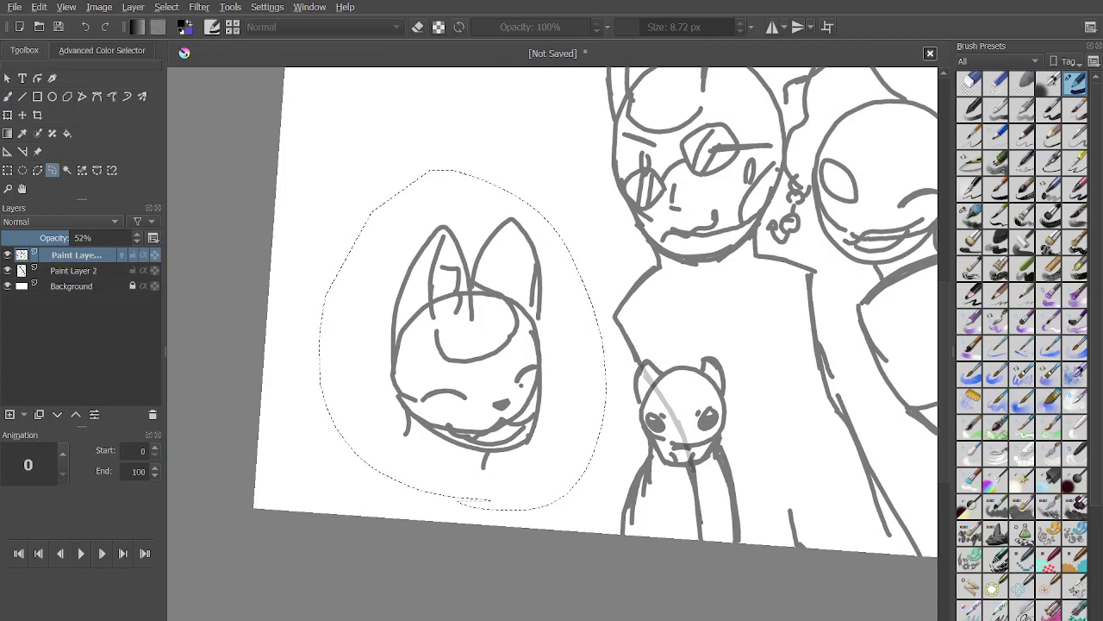
left_click(969, 84)
mouse_move(542, 254)
left_mouse_down()
mouse_move(506, 191)
mouse_move(437, 288)
left_mouse_up()
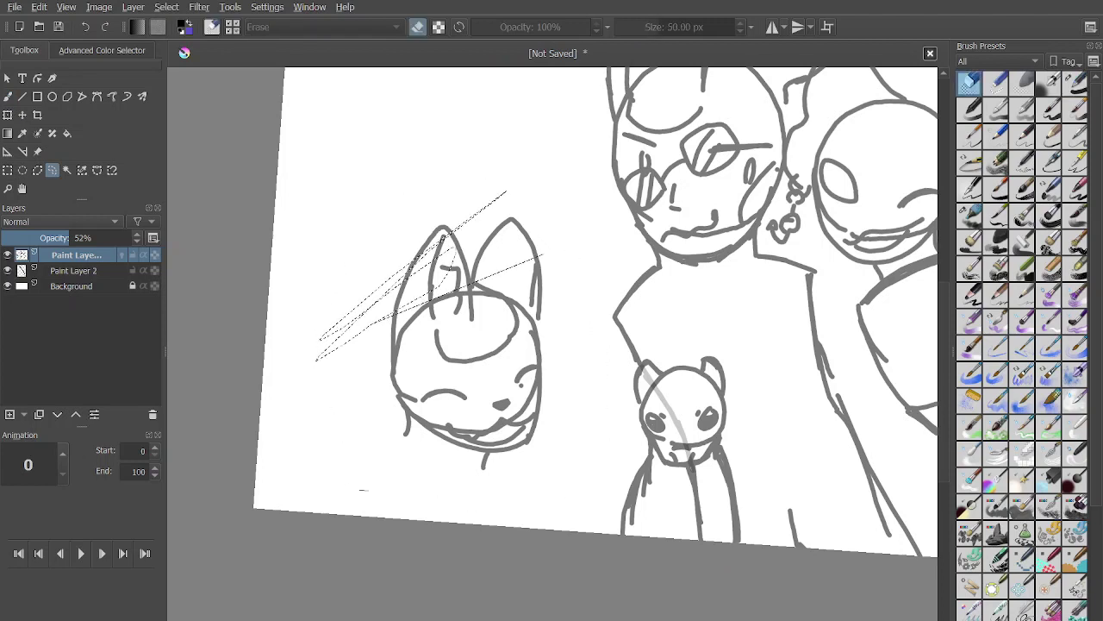
mouse_move(362, 489)
left_mouse_down()
mouse_move(586, 447)
mouse_move(365, 470)
left_mouse_up()
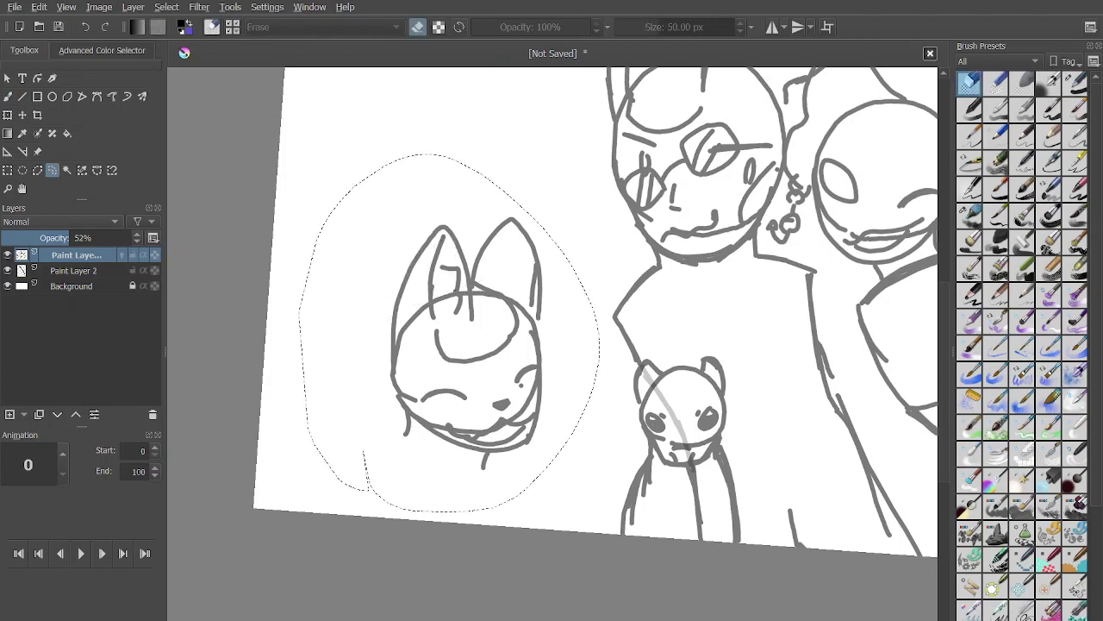
key("b")
mouse_move(431, 297)
left_mouse_down()
mouse_move(451, 237)
mouse_move(444, 303)
mouse_move(492, 246)
mouse_move(376, 406)
mouse_move(405, 422)
mouse_move(515, 393)
mouse_move(574, 396)
mouse_move(532, 389)
mouse_move(406, 434)
mouse_move(474, 435)
left_mouse_up()
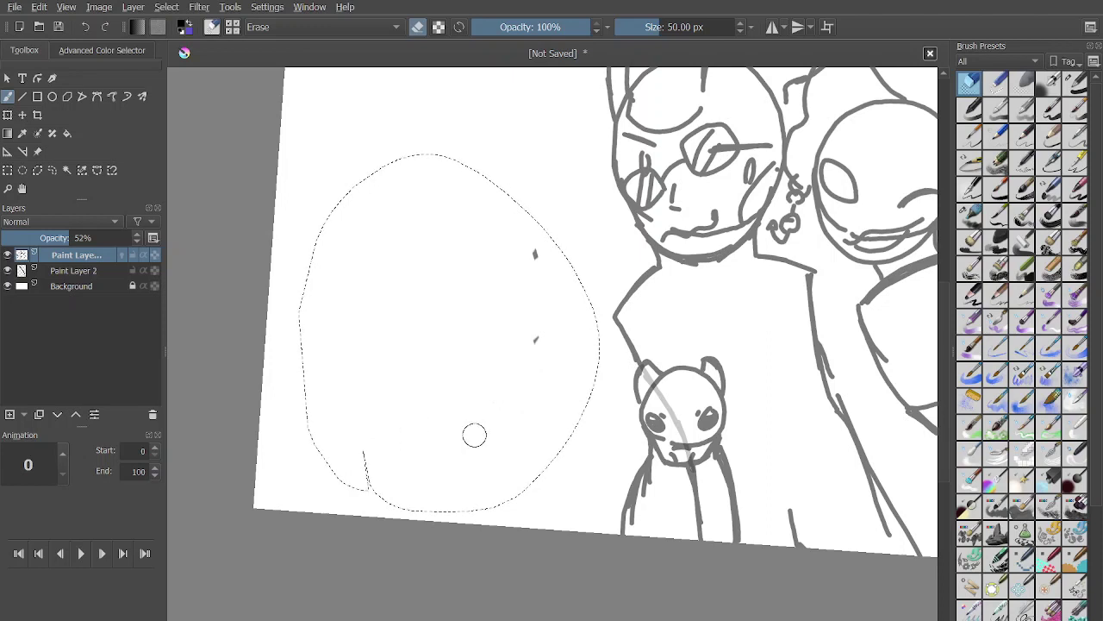
left_click_drag(536, 259, 530, 366)
key("ctrl+r")
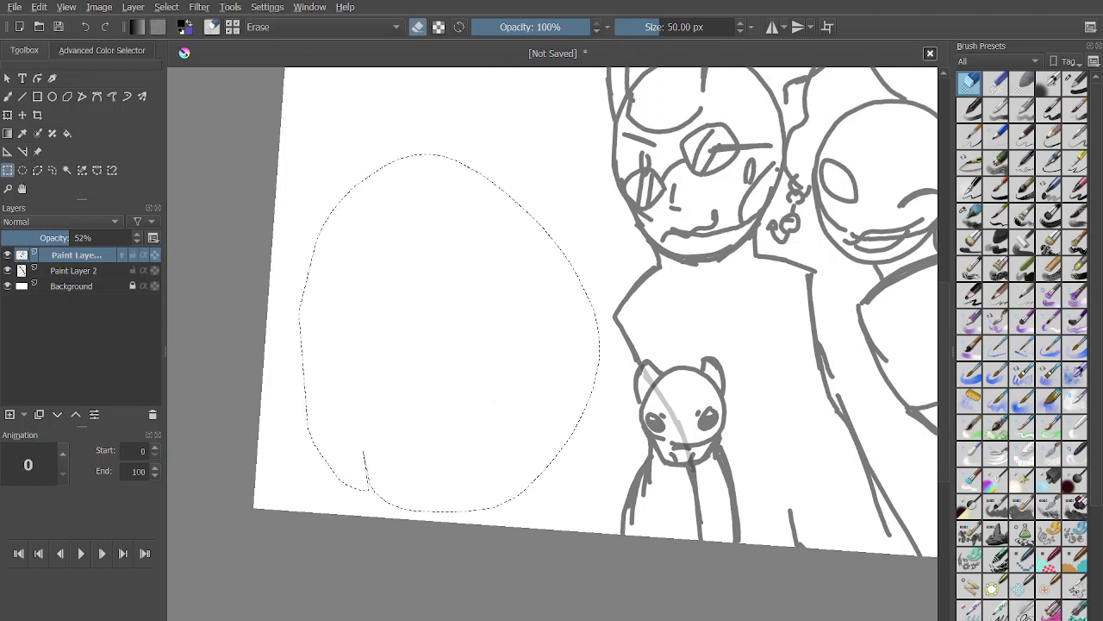
key("ctrl+shift+a")
scroll(551, 345, "down", 1)
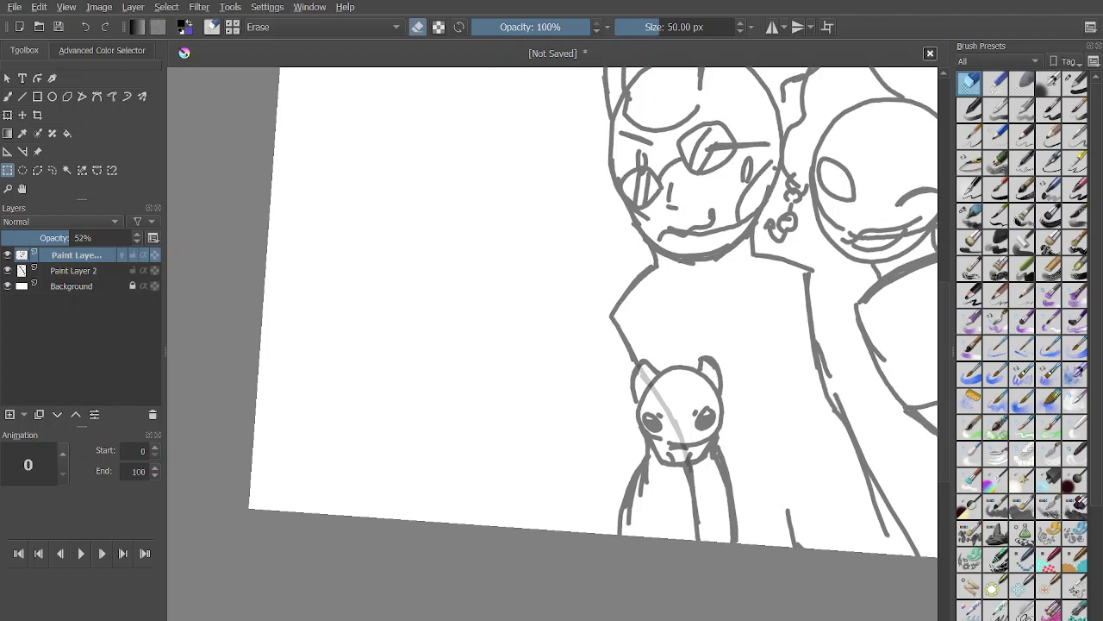
Draw a large circle with the pen brush for a new head beside the small bear, overlapping the glasses-wearing character's shoulder, undoing unsatisfactory attempts.
left_click(1075, 84)
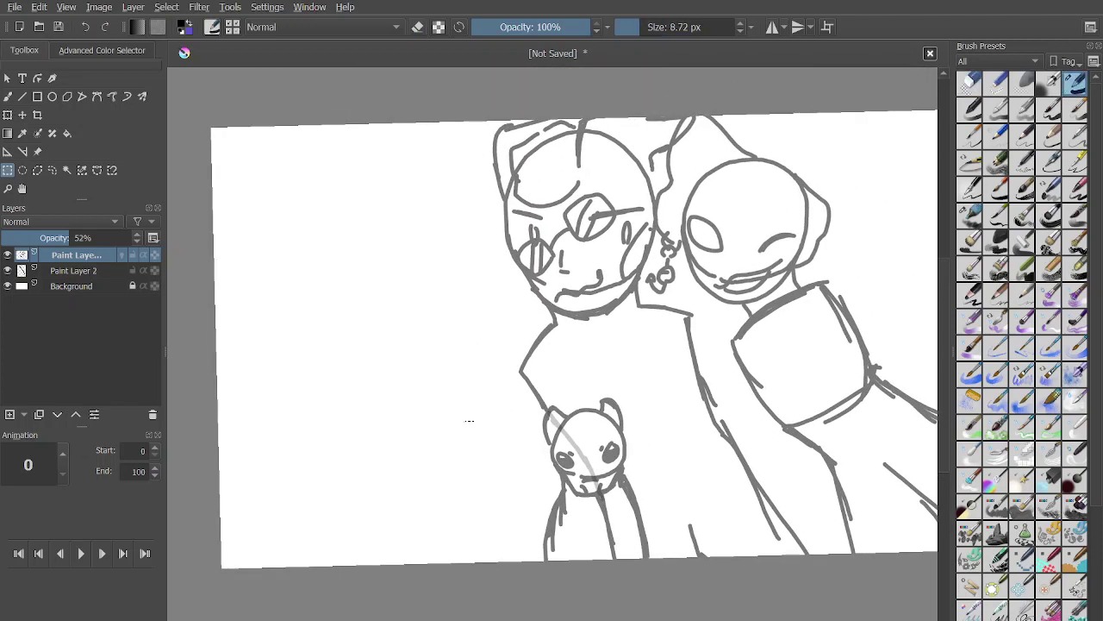
left_click(53, 169)
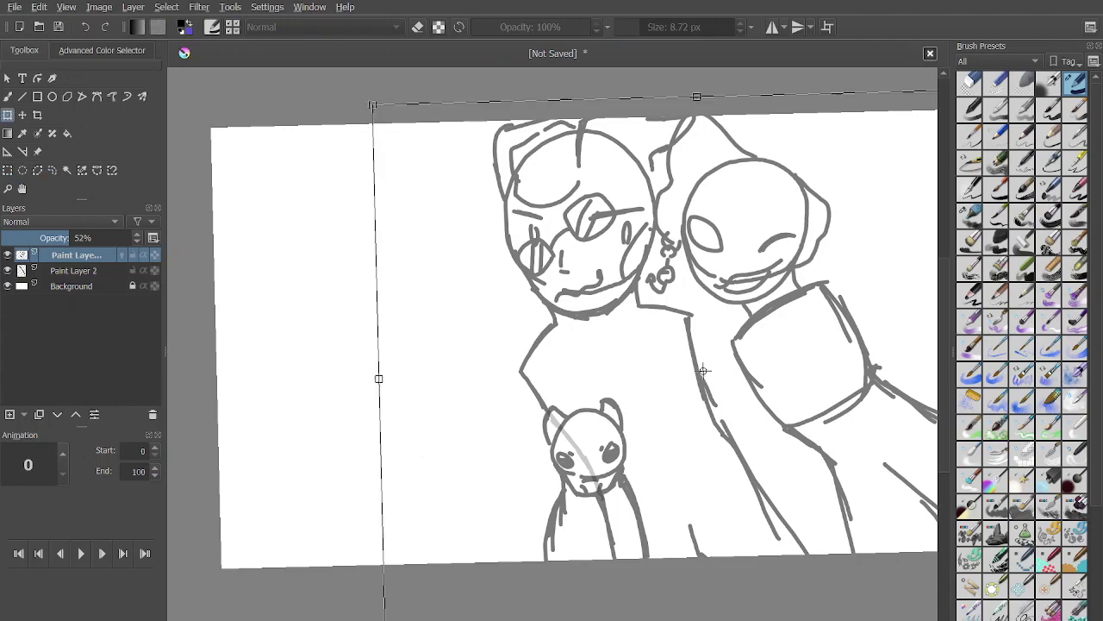
key("b")
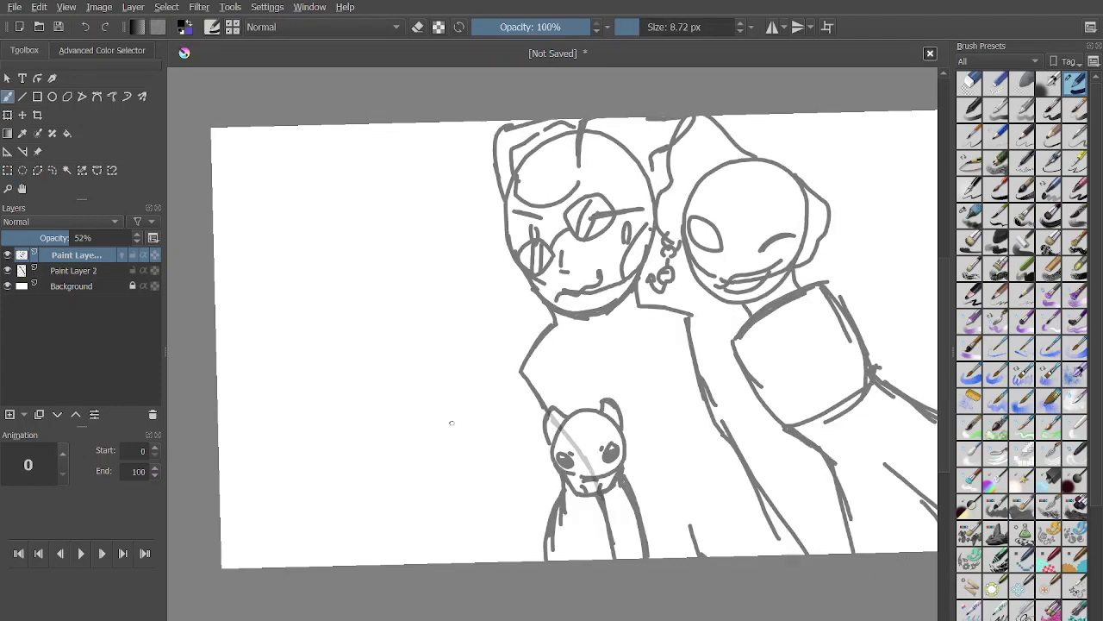
mouse_move(422, 423)
left_mouse_down()
mouse_move(476, 442)
mouse_move(434, 444)
left_mouse_up()
scroll(569, 366, "up", 2)
left_click(85, 27)
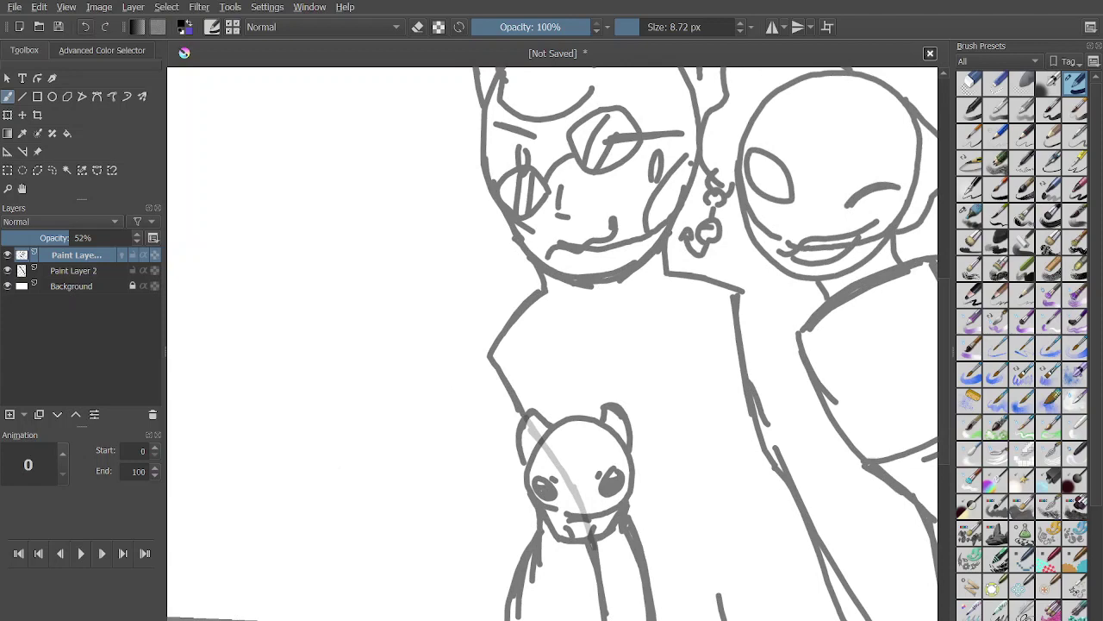
mouse_move(361, 458)
left_mouse_down()
mouse_move(492, 452)
mouse_move(384, 479)
left_mouse_up()
scroll(383, 478, "up", 3)
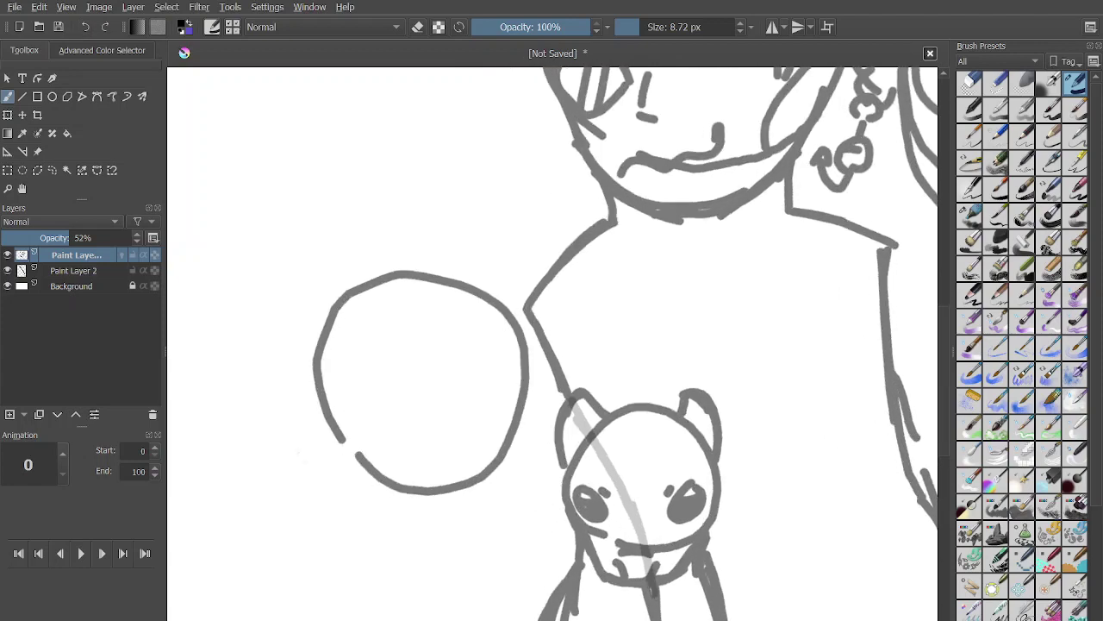
key("ctrl+z")
mouse_move(431, 462)
left_mouse_down()
mouse_move(380, 329)
mouse_move(565, 362)
mouse_move(427, 463)
mouse_move(399, 439)
mouse_move(569, 355)
mouse_move(415, 470)
mouse_move(474, 196)
mouse_move(530, 465)
mouse_move(366, 461)
left_mouse_up()
key("ctrl+z")
scroll(390, 463, "up", 2)
key("plus")
key("ctrl+z")
key("plus")
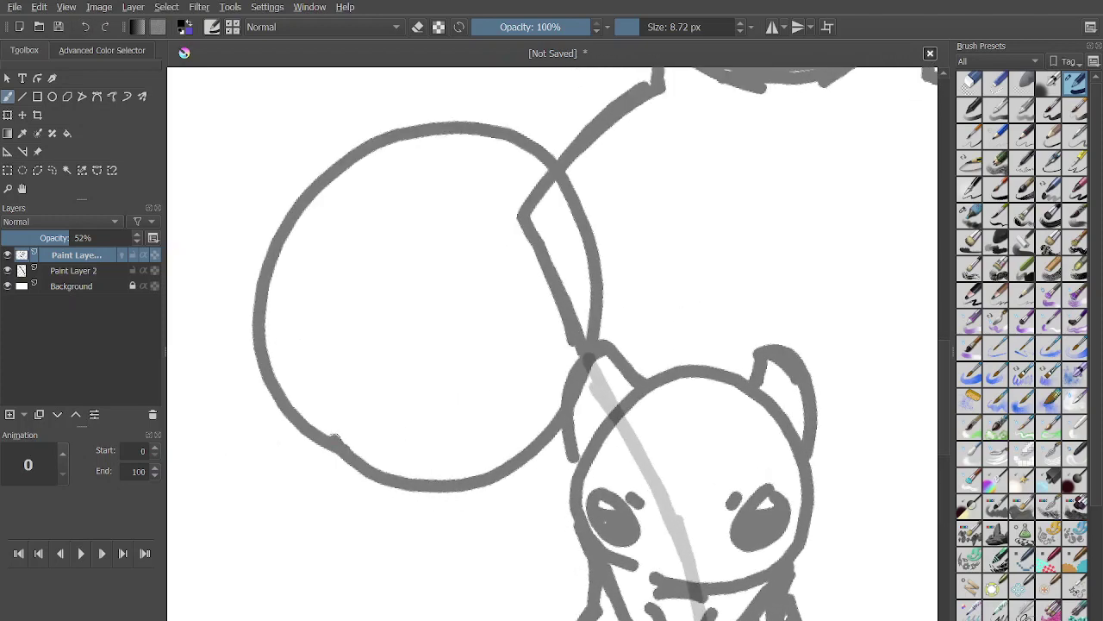
Draw a thick curved jaw line beneath the new head circle, sweeping from its lower left up past its right side.
mouse_move(272, 404)
left_mouse_down()
mouse_move(291, 427)
mouse_move(560, 479)
mouse_move(567, 436)
left_mouse_up()
key("plus")
key("ctrl+z")
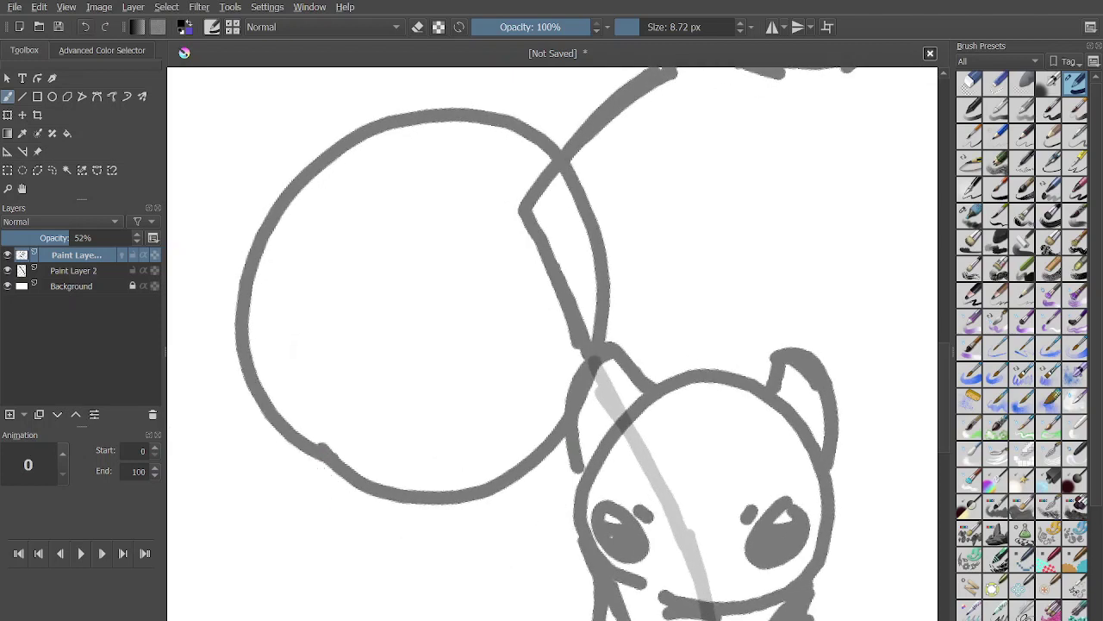
mouse_move(269, 395)
left_mouse_down()
mouse_move(362, 507)
mouse_move(466, 576)
left_mouse_up()
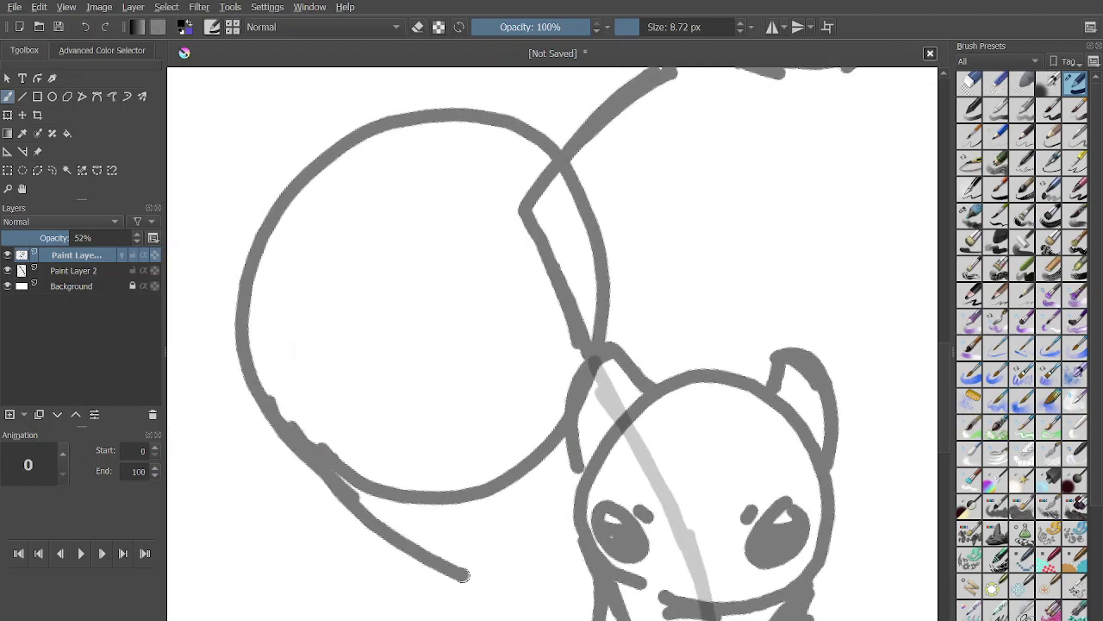
key("ctrl+z")
mouse_move(269, 423)
left_mouse_down()
mouse_move(406, 537)
mouse_move(524, 536)
mouse_move(609, 451)
mouse_move(617, 274)
left_mouse_up()
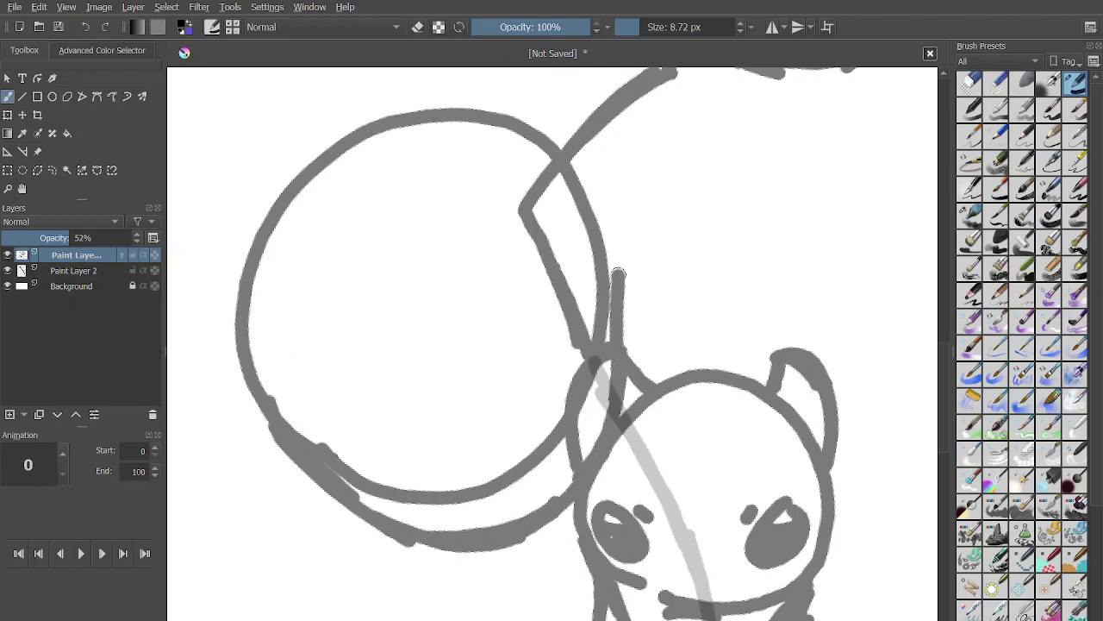
mouse_move(623, 349)
left_mouse_down()
mouse_move(616, 241)
mouse_move(669, 270)
left_mouse_up()
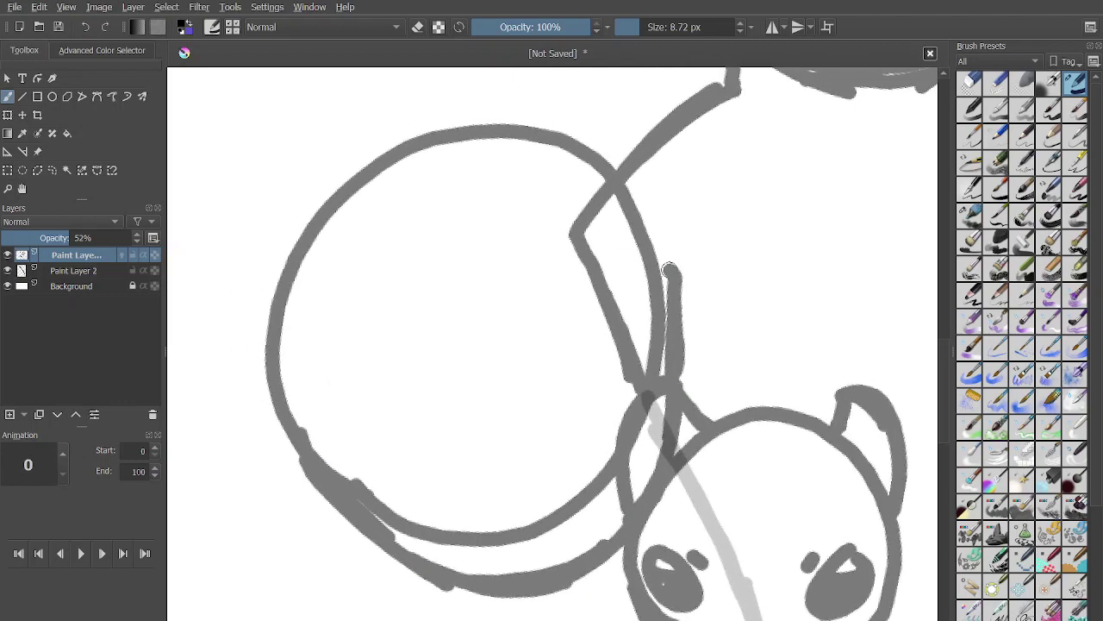
Draw a large oval eye on the new head and a short curved mark for the far eye at its right edge, undoing unsatisfactory attempts.
left_click_drag(354, 361, 423, 386)
key("ctrl+z")
mouse_move(635, 292)
left_mouse_down()
mouse_move(604, 366)
mouse_move(642, 317)
mouse_move(609, 378)
mouse_move(645, 301)
left_mouse_up()
key("ctrl+z")
key("ctrl+z")
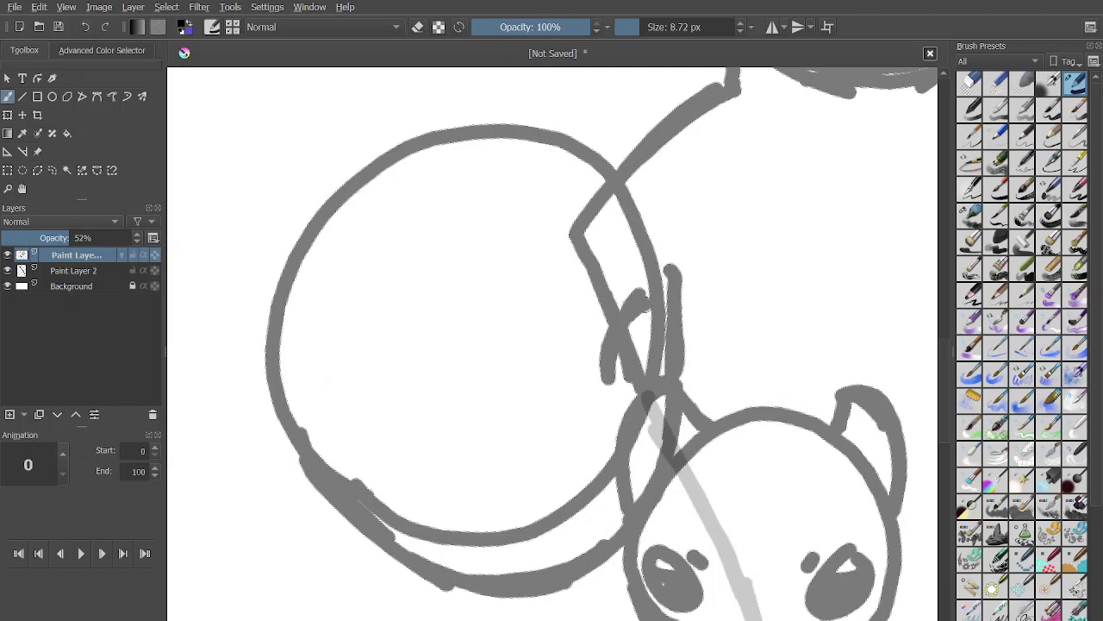
mouse_move(348, 464)
left_mouse_down()
mouse_move(308, 407)
mouse_move(439, 440)
left_mouse_up()
mouse_move(390, 311)
left_mouse_down()
mouse_move(387, 333)
mouse_move(428, 446)
left_mouse_up()
scroll(552, 345, "down", 1)
scroll(553, 345, "up", 1)
key("ctrl+z")
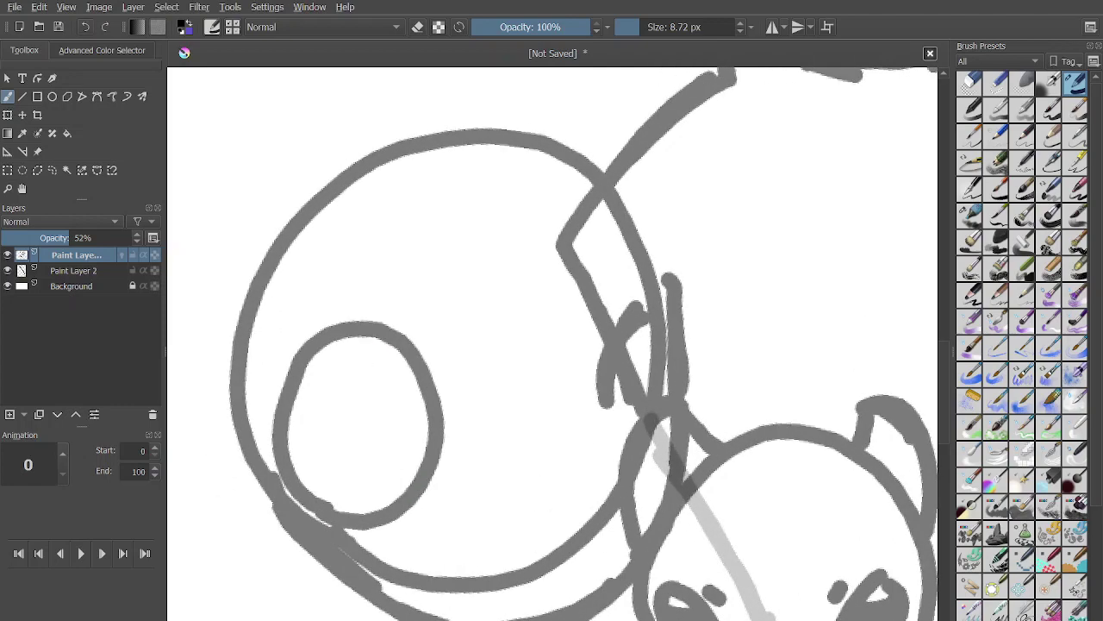
Add a curved inner line inside the large oval eye and a short arched brow above it.
mouse_move(325, 356)
left_mouse_down()
mouse_move(387, 433)
mouse_move(421, 422)
left_mouse_up()
scroll(399, 513, "down", 3)
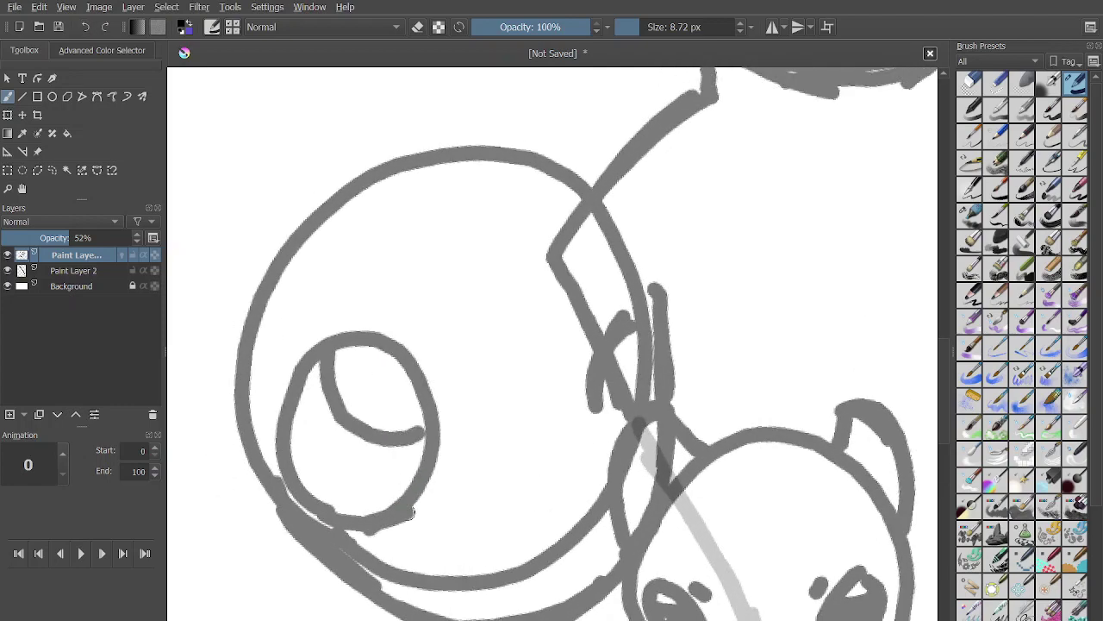
scroll(399, 513, "down", 4)
scroll(389, 415, "up", 4)
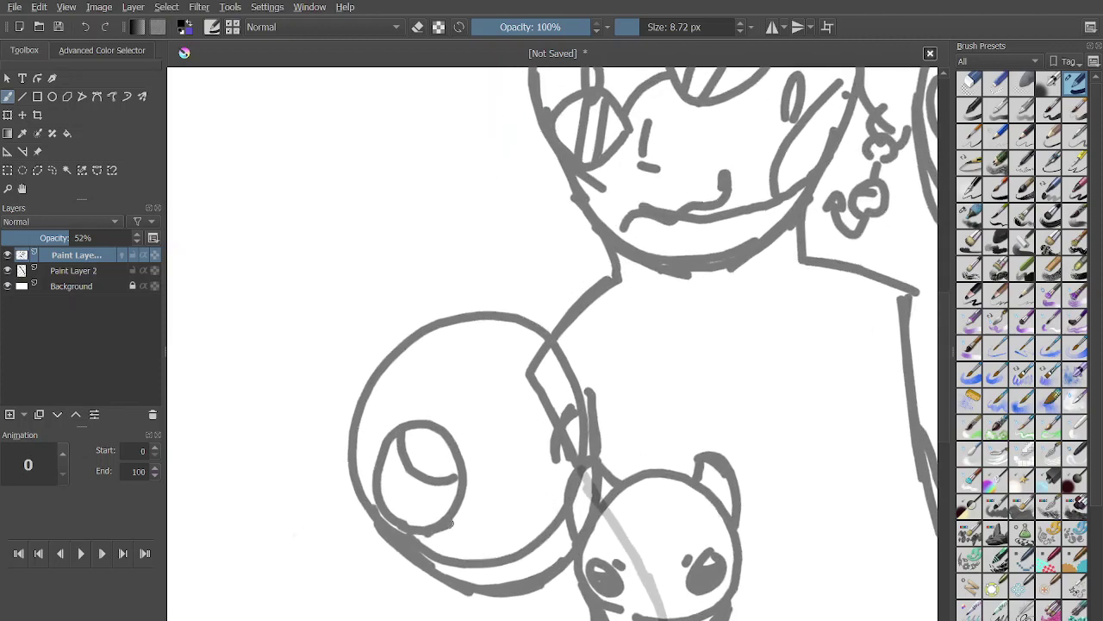
left_click_drag(390, 415, 417, 400)
scroll(556, 407, "up", 2)
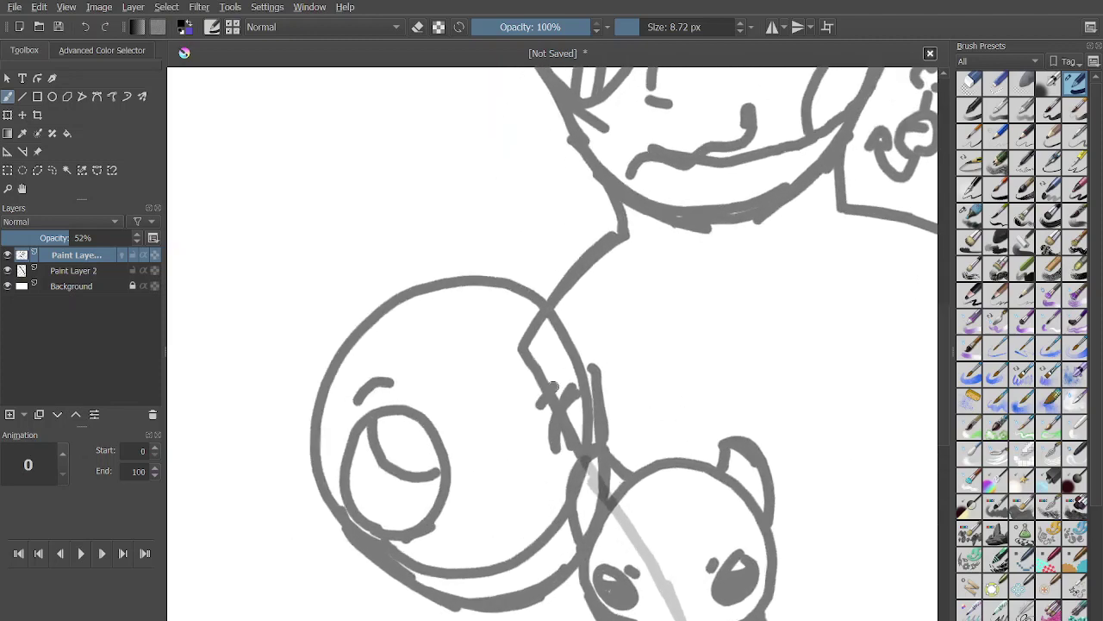
Draw a short nose mark and a peaked mouth line near the chin of the new head, undoing unsatisfactory attempts.
left_click_drag(512, 483, 526, 496)
left_click_drag(426, 575, 570, 549)
scroll(575, 605, "up", 2)
key("ctrl+z")
mouse_move(535, 490)
left_mouse_down()
mouse_move(427, 518)
mouse_move(364, 552)
left_mouse_up()
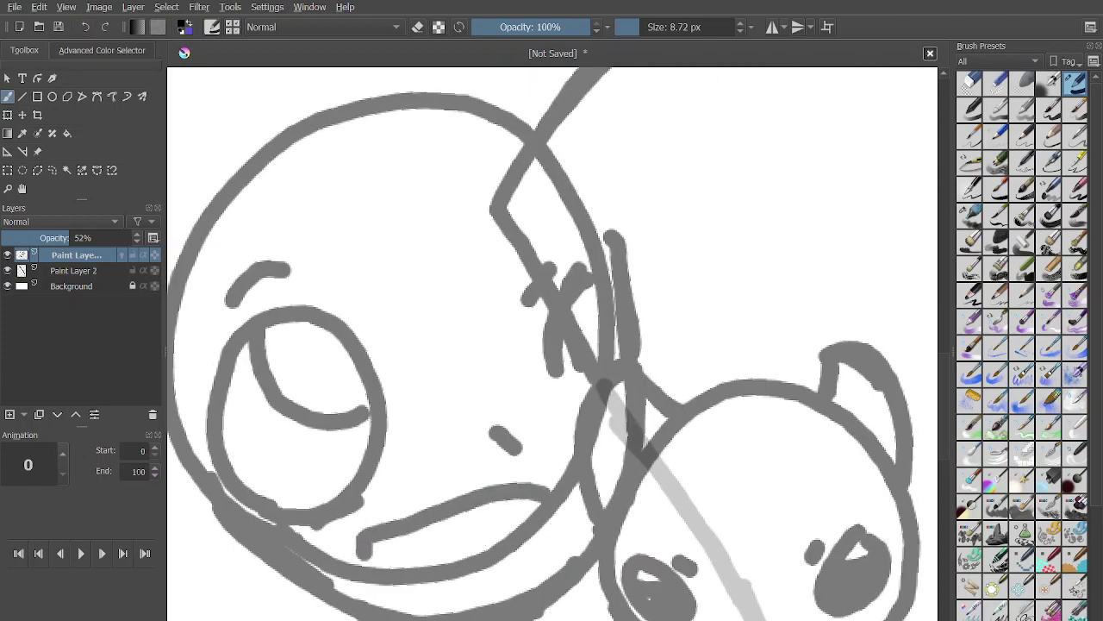
key("ctrl+z")
mouse_move(366, 569)
left_mouse_down()
mouse_move(488, 500)
mouse_move(577, 545)
left_mouse_up()
left_click_drag(412, 587, 538, 546)
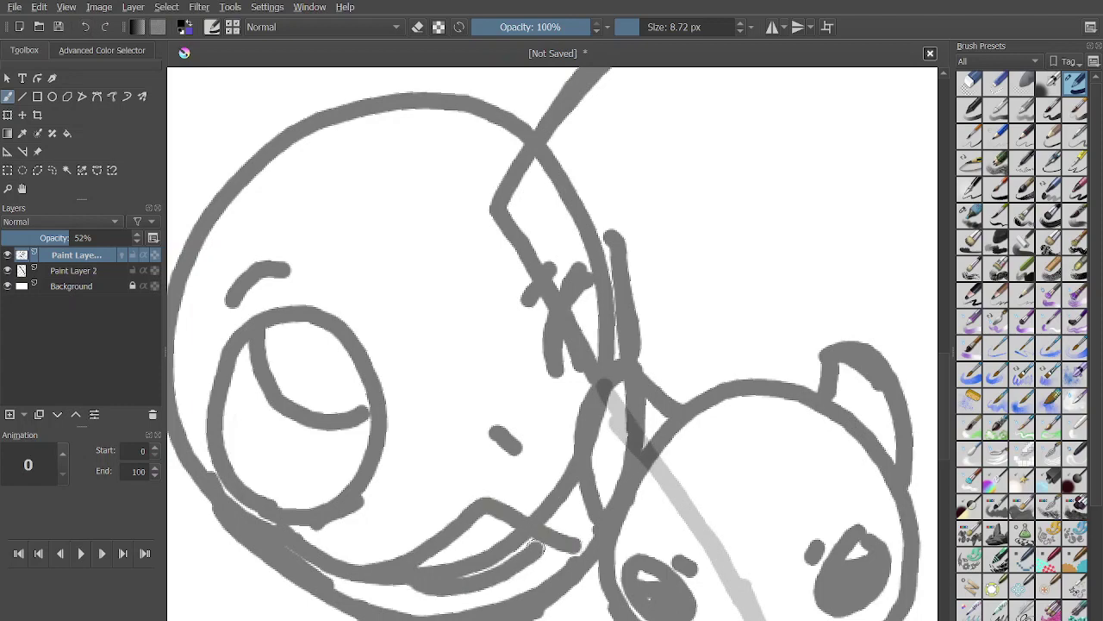
key("ctrl+z")
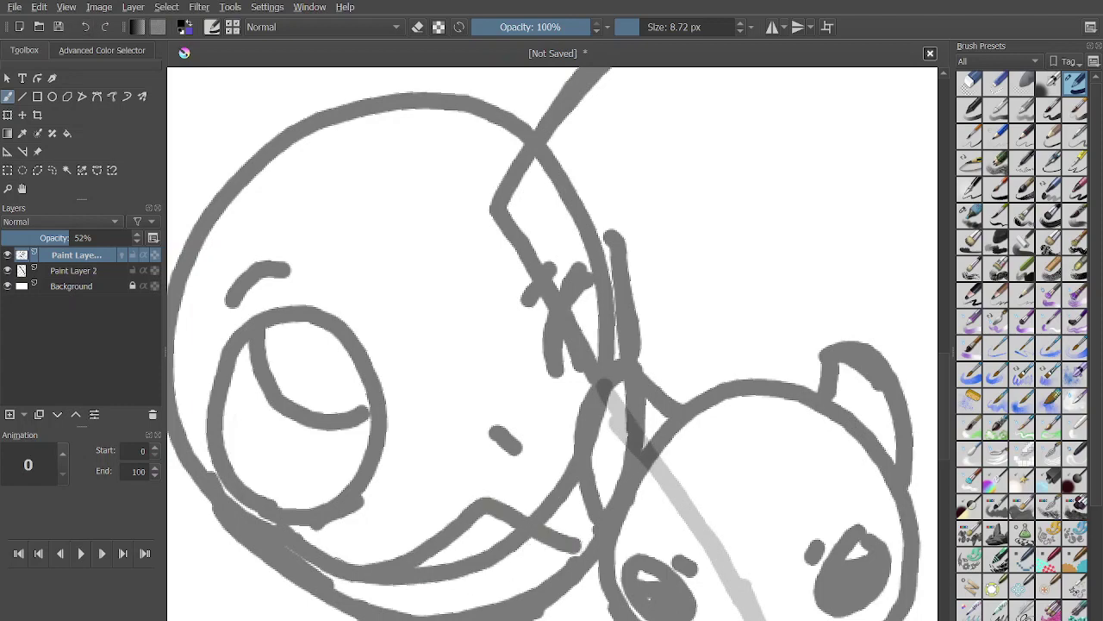
scroll(341, 556, "down", 3)
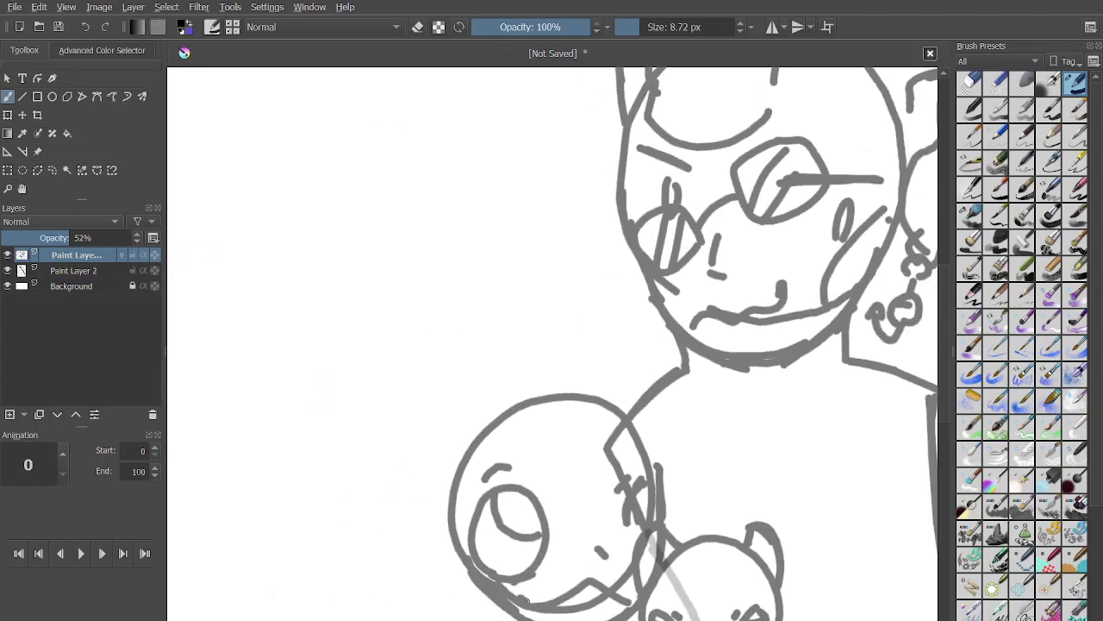
Draw a tall pointed ear rising from the left side of the new head, undoing the rejected ear shapes.
scroll(524, 601, "up", 2)
mouse_move(501, 412)
left_mouse_down()
mouse_move(414, 467)
mouse_move(348, 544)
mouse_move(524, 587)
left_mouse_up()
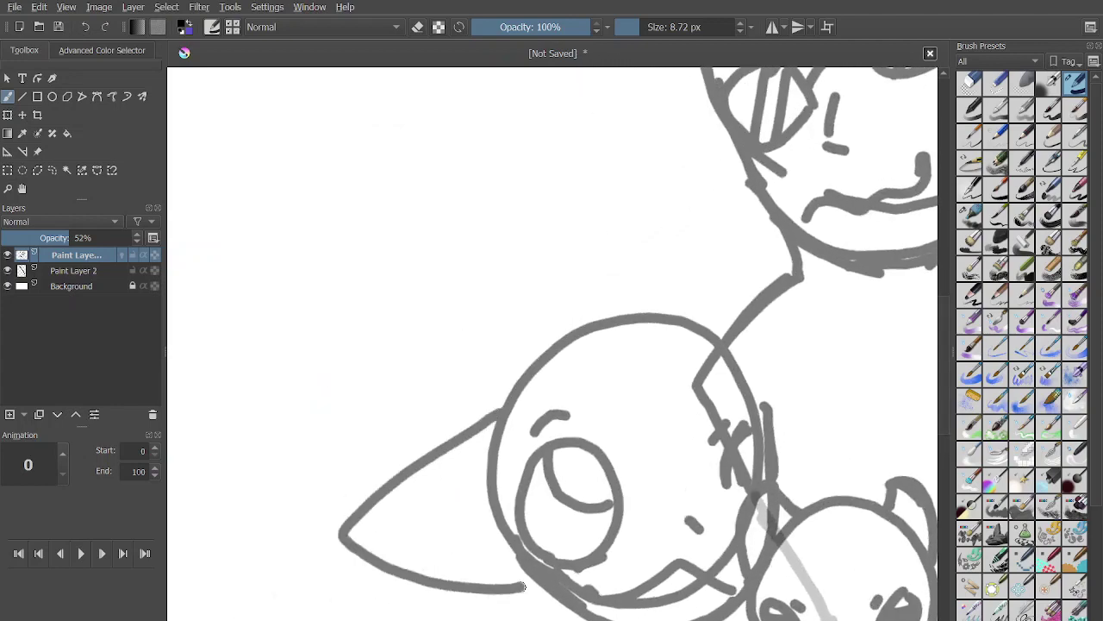
key("ctrl+z")
mouse_move(504, 401)
left_mouse_down()
mouse_move(437, 360)
mouse_move(521, 569)
left_mouse_up()
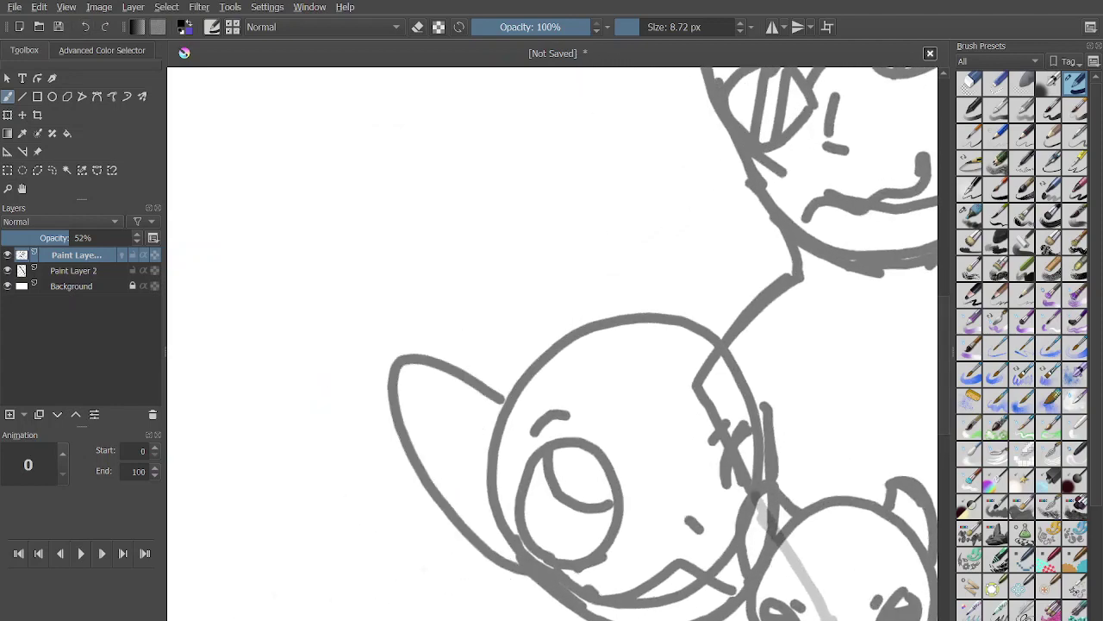
scroll(552, 345, "up", 2)
key("ctrl+z")
mouse_move(405, 559)
left_mouse_down()
mouse_move(527, 165)
mouse_move(562, 286)
left_mouse_up()
key("ctrl+z")
mouse_move(414, 559)
left_mouse_down()
mouse_move(398, 522)
mouse_move(388, 416)
mouse_move(497, 186)
mouse_move(551, 204)
mouse_move(564, 315)
left_mouse_up()
scroll(565, 316, "up", 2)
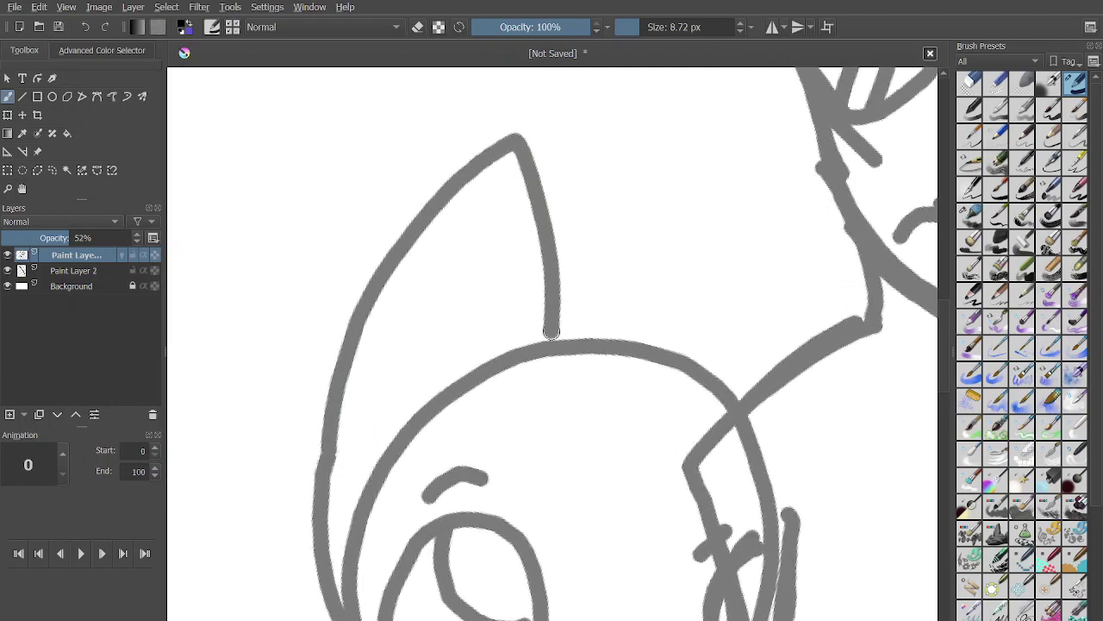
Add a slanted inner edge and a wavy fur line inside the tall pointed ear.
mouse_move(479, 198)
left_mouse_down()
mouse_move(496, 235)
mouse_move(481, 338)
left_mouse_up()
mouse_move(498, 173)
left_mouse_down()
mouse_move(477, 194)
mouse_move(414, 362)
left_mouse_up()
left_click_drag(448, 293, 434, 393)
scroll(544, 322, "down", 3)
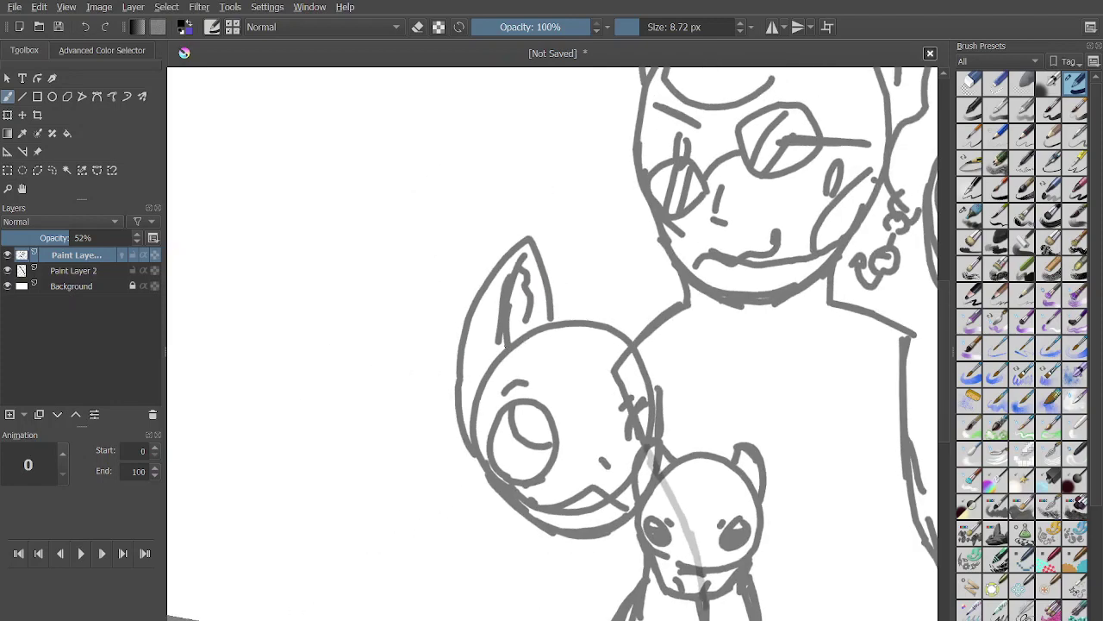
scroll(638, 371, "up", 2)
scroll(595, 350, "up", 1)
mouse_move(450, 236)
left_mouse_down()
mouse_move(497, 259)
mouse_move(533, 431)
mouse_move(446, 502)
left_mouse_up()
key("ctrl+z")
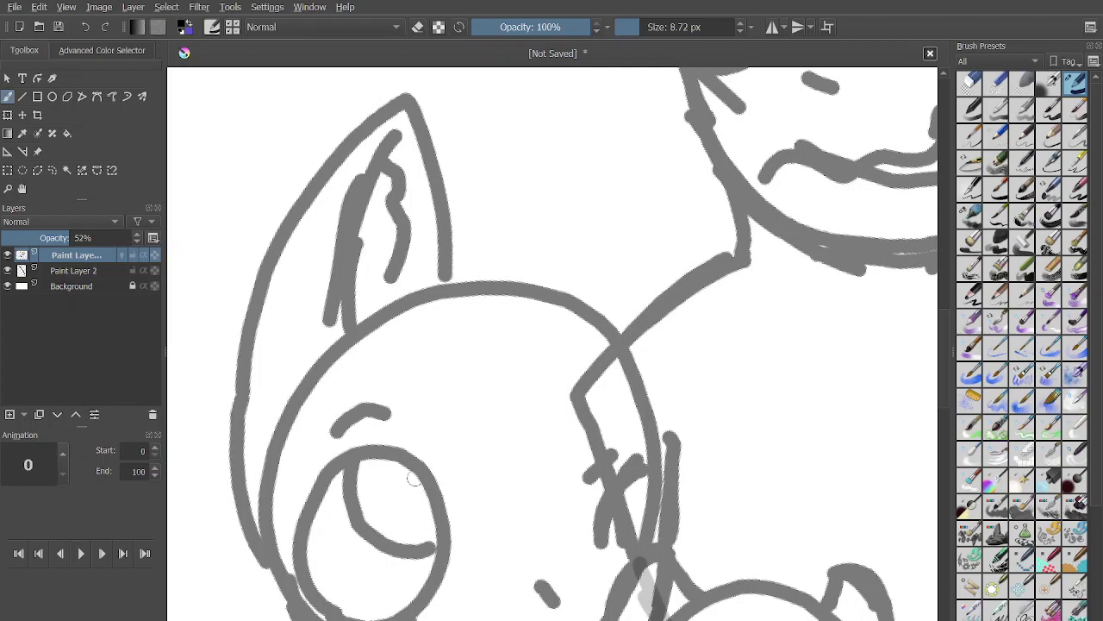
mouse_move(472, 281)
left_mouse_down()
mouse_move(423, 369)
mouse_move(333, 411)
mouse_move(288, 508)
mouse_move(238, 552)
left_mouse_up()
left_click_drag(320, 470, 453, 371)
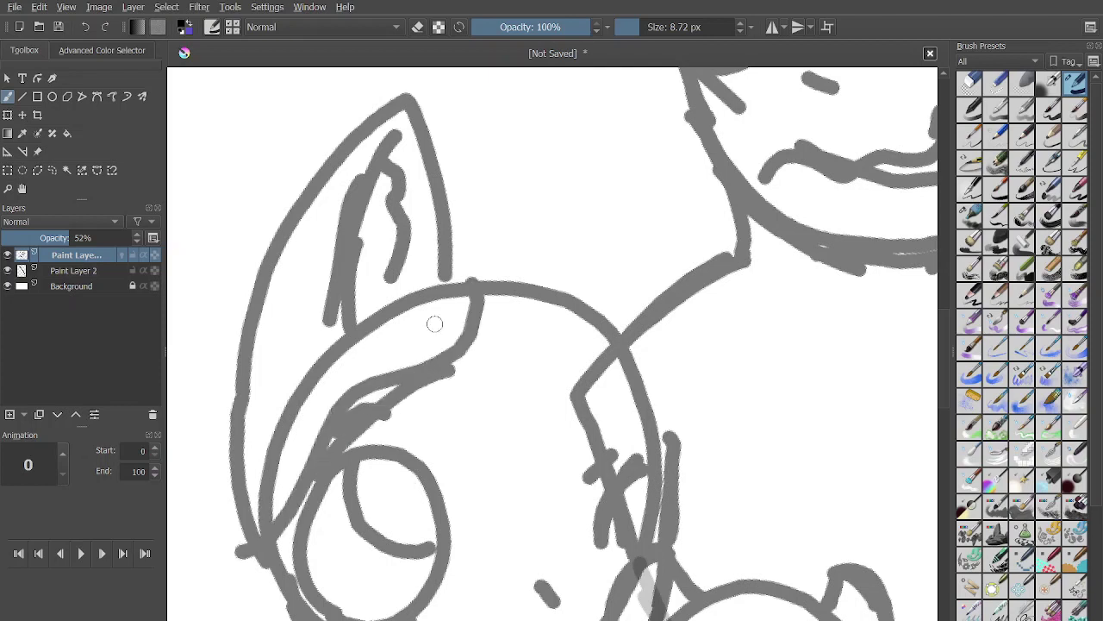
mouse_move(442, 325)
left_mouse_down()
mouse_move(377, 333)
mouse_move(248, 419)
left_mouse_up()
mouse_move(326, 326)
left_mouse_down()
mouse_move(255, 392)
mouse_move(215, 464)
mouse_move(210, 498)
left_mouse_up()
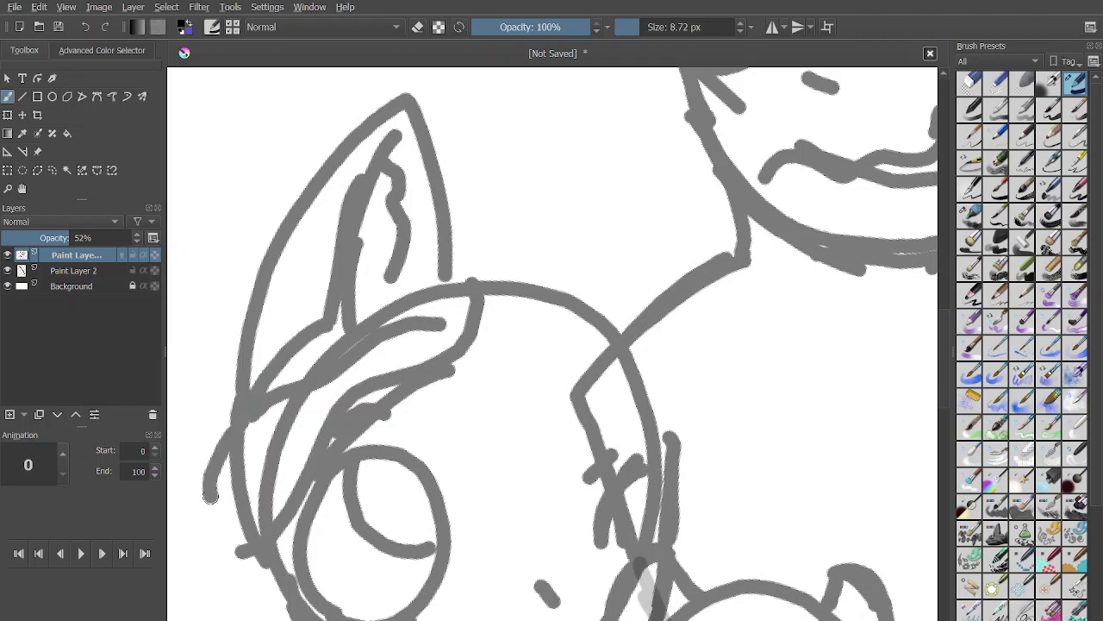
key("ctrl+z")
key("ctrl+z")
key("ctrl+z")
key("ctrl+z")
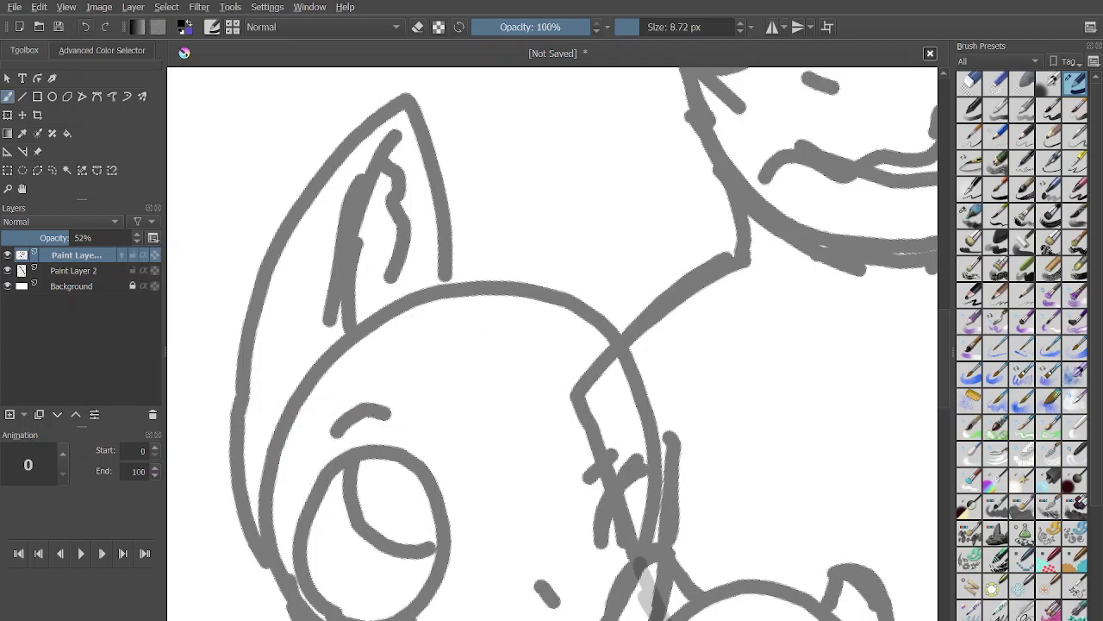
Switch the brush colour to dark red and draw a wavy fringe line from the head's left edge across the forehead, undoing trial strokes.
left_click(102, 50)
left_click_drag(93, 127, 86, 115)
mouse_move(495, 292)
left_mouse_down()
mouse_move(365, 412)
mouse_move(360, 431)
left_mouse_up()
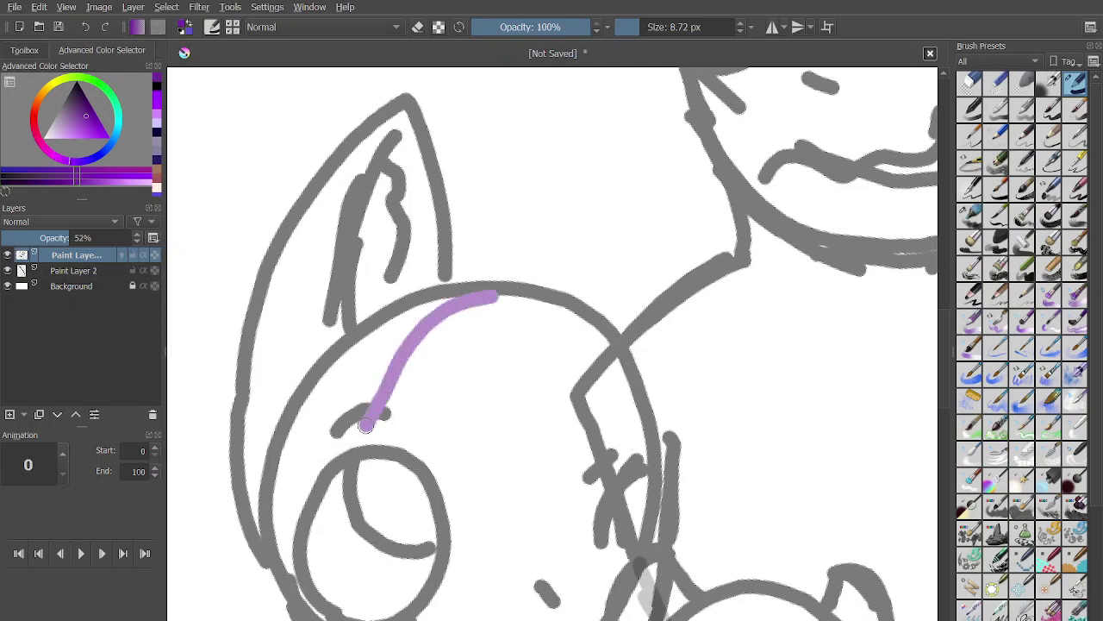
key("ctrl+z")
left_click_drag(470, 335, 344, 433)
key("ctrl+z")
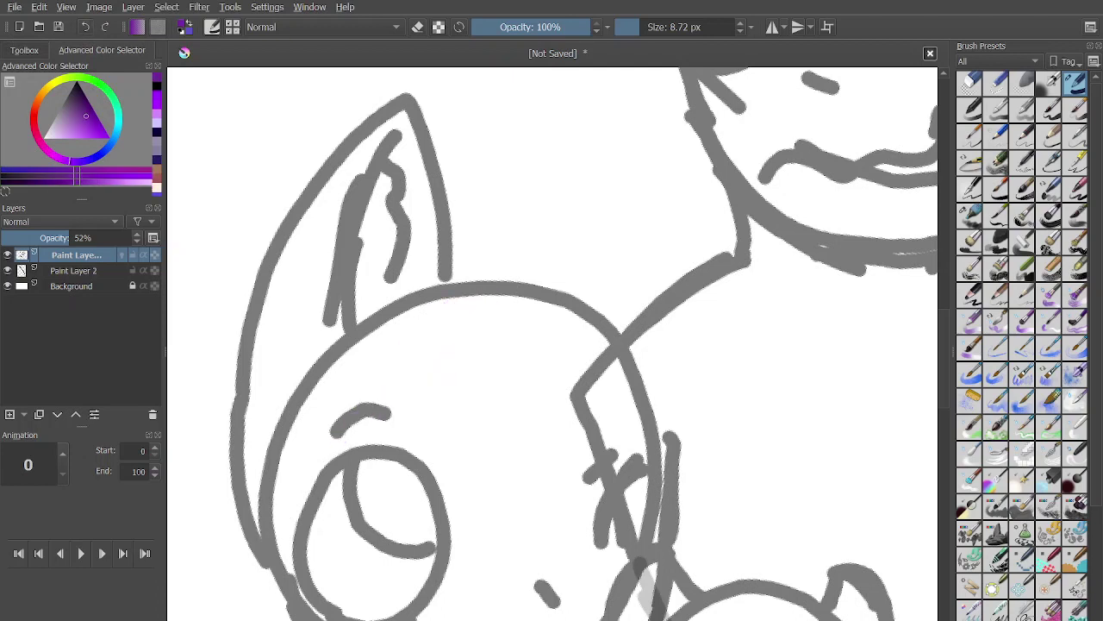
mouse_move(528, 294)
left_mouse_down()
mouse_move(494, 351)
mouse_move(300, 548)
left_mouse_up()
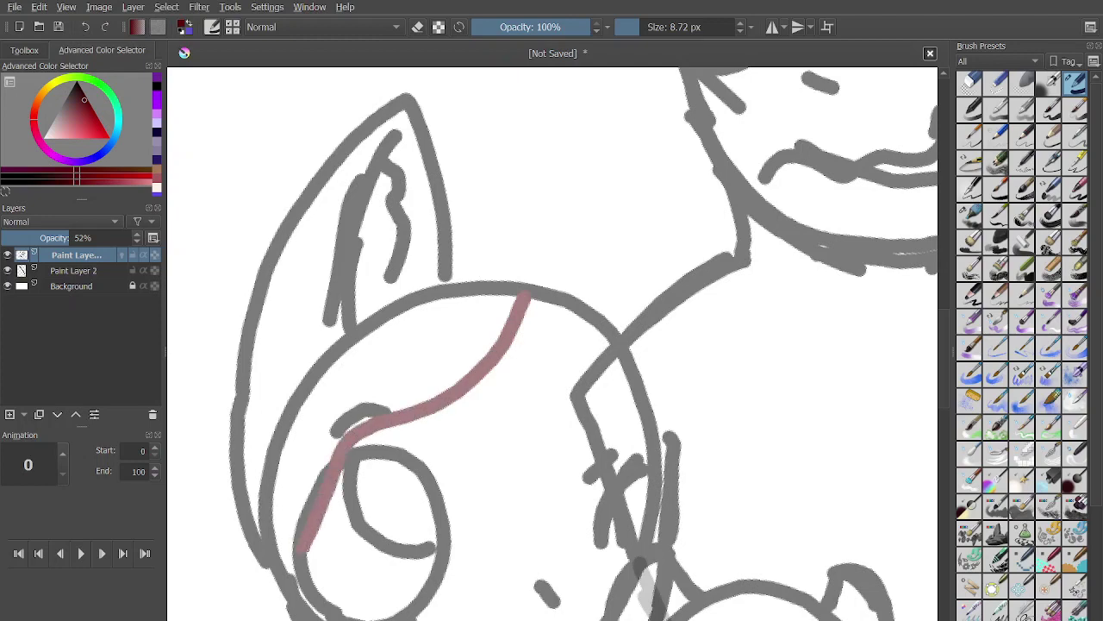
key("ctrl+z")
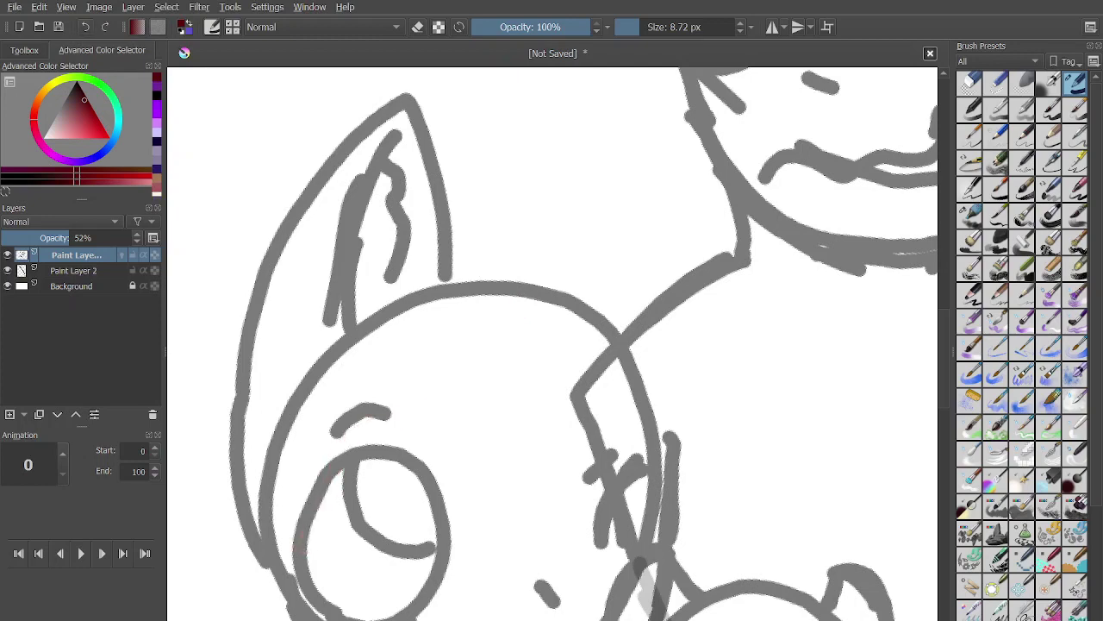
mouse_move(481, 321)
left_mouse_down()
mouse_move(260, 510)
mouse_move(250, 547)
mouse_move(369, 431)
left_mouse_up()
key("ctrl+z")
mouse_move(272, 517)
left_mouse_down()
mouse_move(318, 445)
mouse_move(340, 438)
left_mouse_up()
Add two shorter dark red strokes along the lower edge of the fringe line to build up its hair locks.
scroll(340, 438, "up", 5)
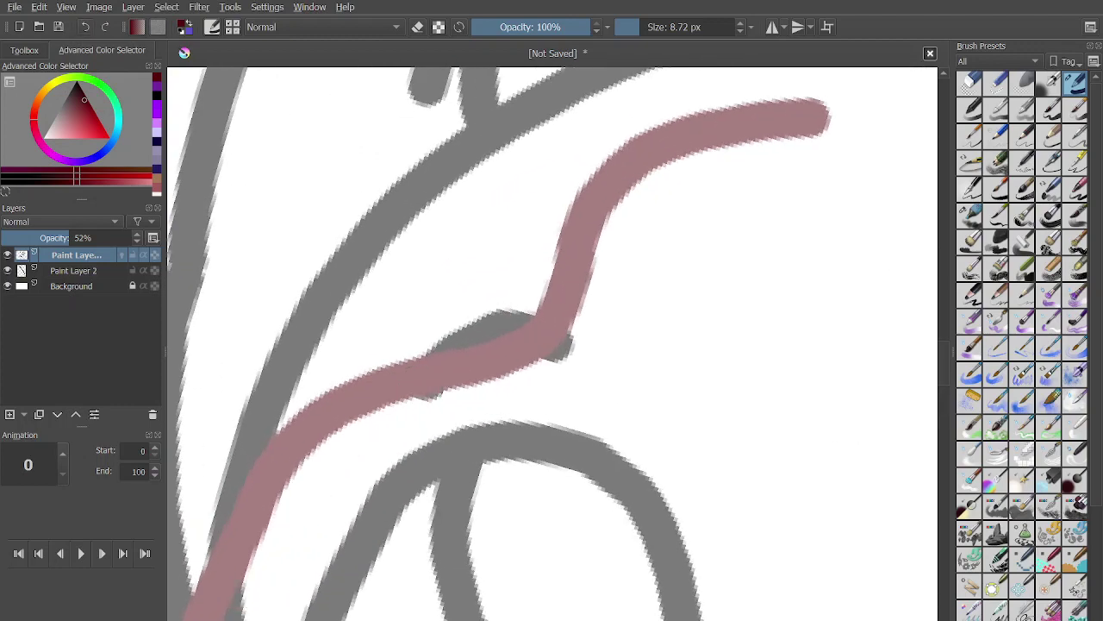
left_click_drag(250, 569, 402, 403)
mouse_move(596, 272)
left_mouse_down()
mouse_move(601, 246)
mouse_move(737, 148)
left_mouse_up()
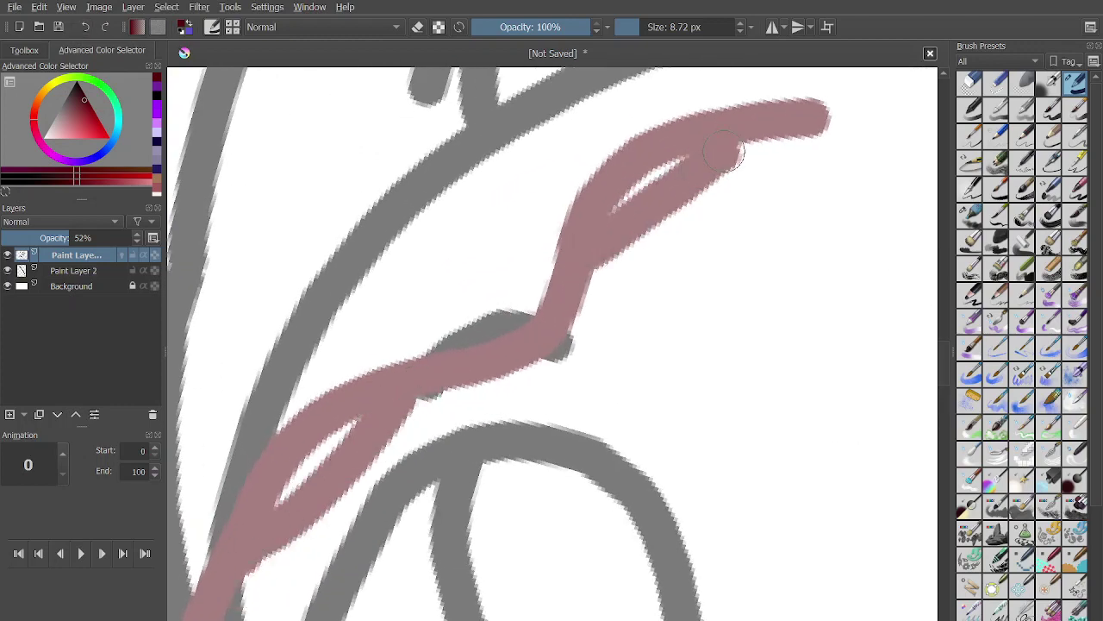
scroll(636, 332, "down", 5)
scroll(632, 332, "up", 1)
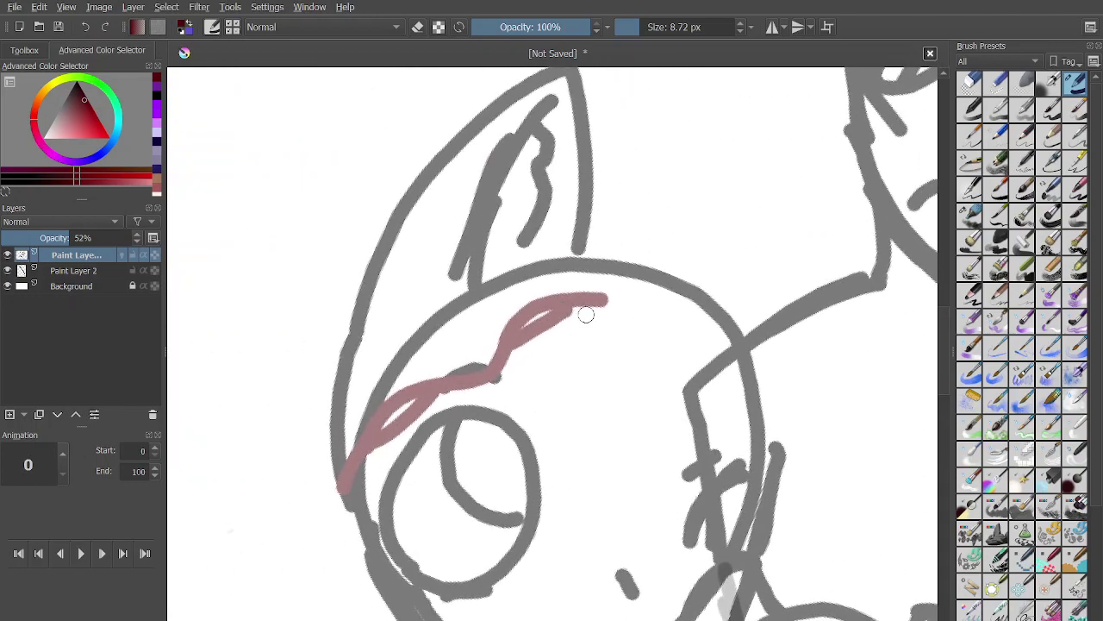
Draw a second dark red fringe line from the forehead's top down to the far eye and thicken its middle.
mouse_move(587, 312)
left_mouse_down()
mouse_move(596, 379)
mouse_move(699, 487)
left_mouse_up()
scroll(698, 487, "up", 1)
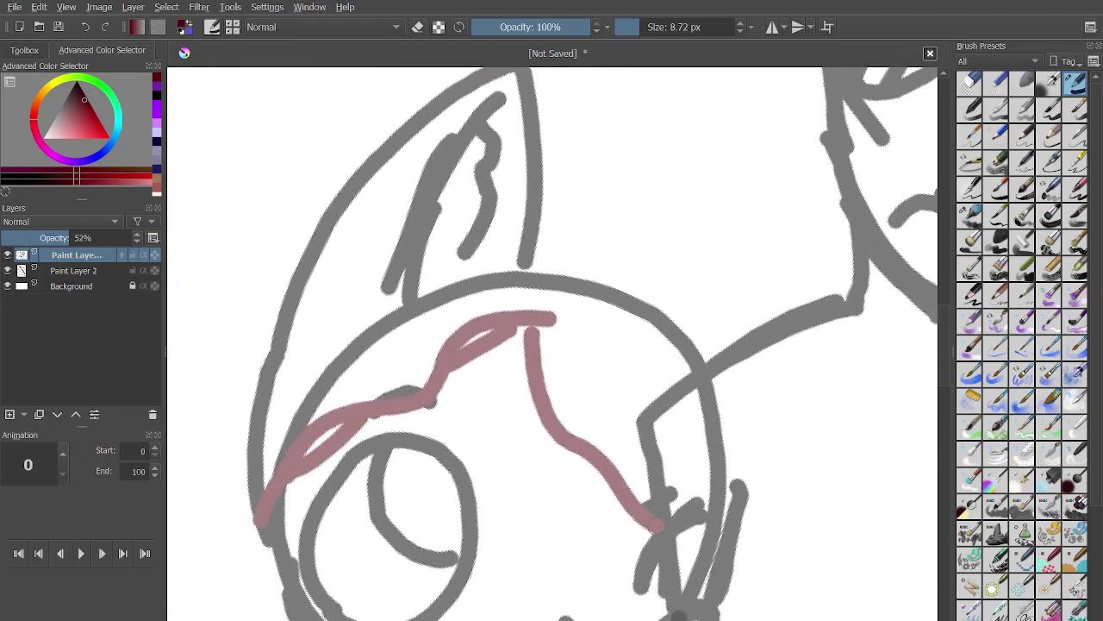
scroll(657, 524, "up", 1)
left_click_drag(555, 456, 603, 506)
scroll(660, 543, "up", 2)
key("ctrl+z")
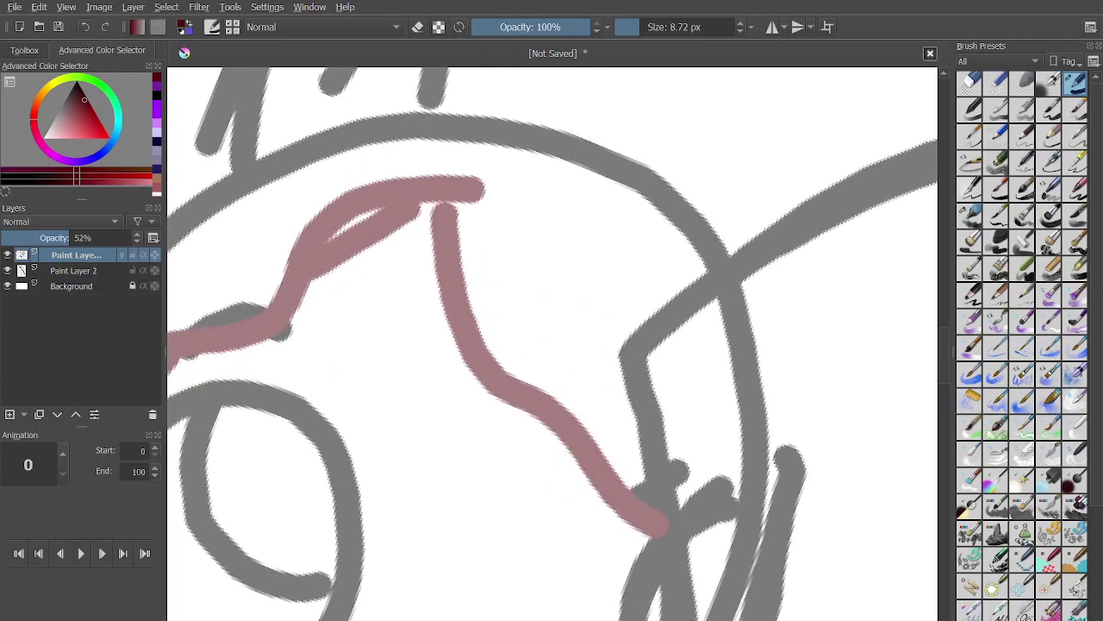
left_click_drag(514, 409, 588, 479)
scroll(588, 480, "down", 4)
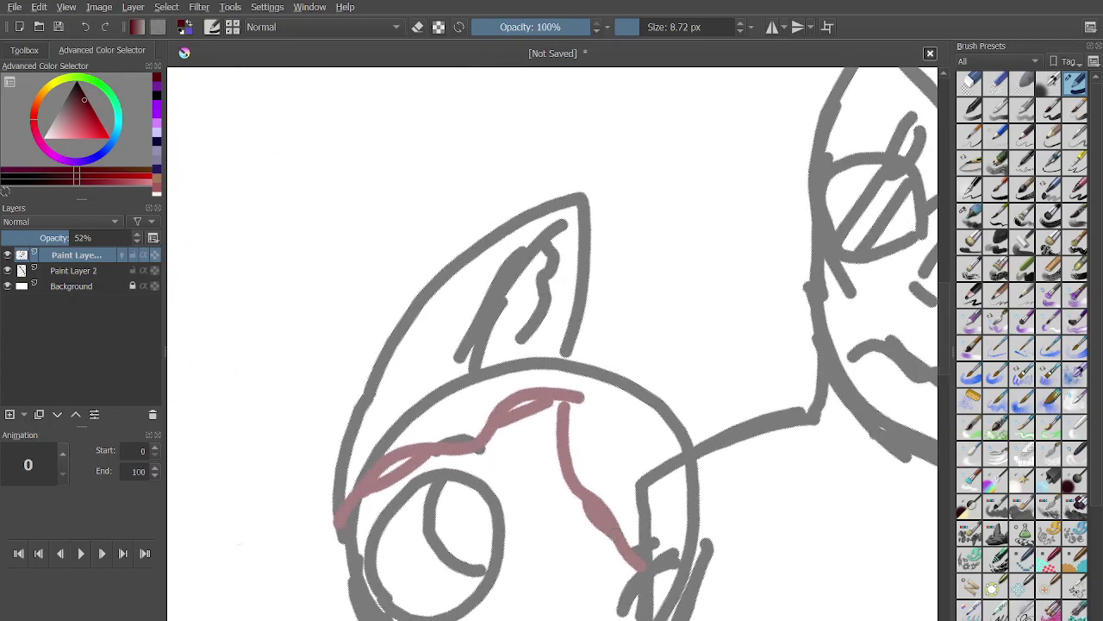
Switch the brush colour back to black and draw a second pointed ear on the right side of the head.
scroll(615, 531, "down", 1)
left_click(156, 96)
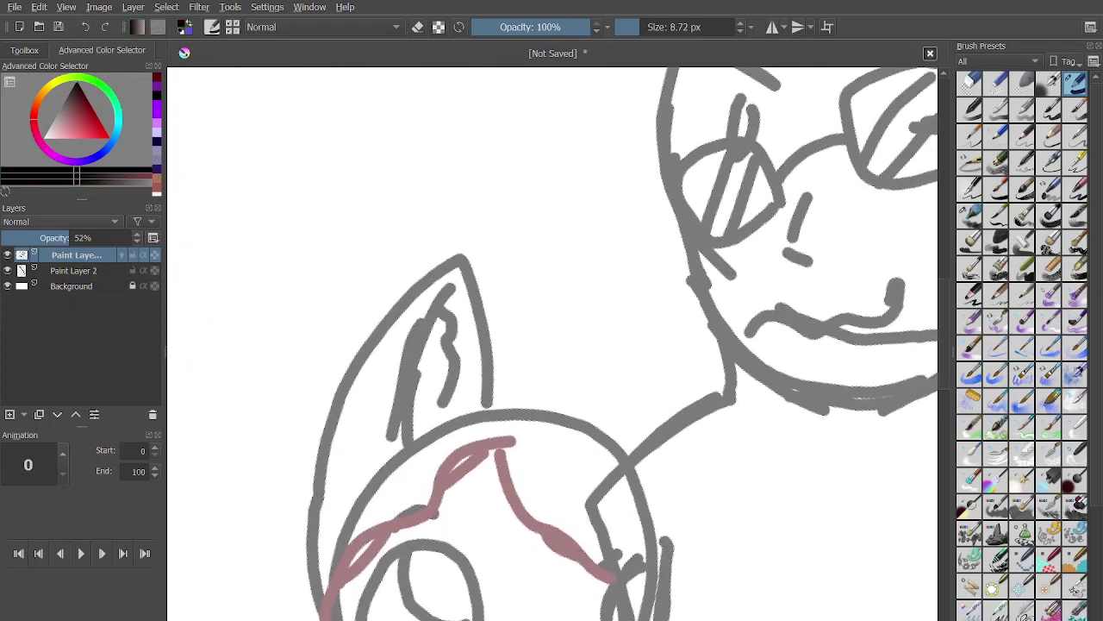
mouse_move(522, 405)
left_mouse_down()
mouse_move(623, 297)
mouse_move(665, 278)
mouse_move(692, 385)
left_mouse_up()
left_click_drag(680, 319, 690, 404)
scroll(731, 203, "down", 4)
scroll(731, 202, "up", 1)
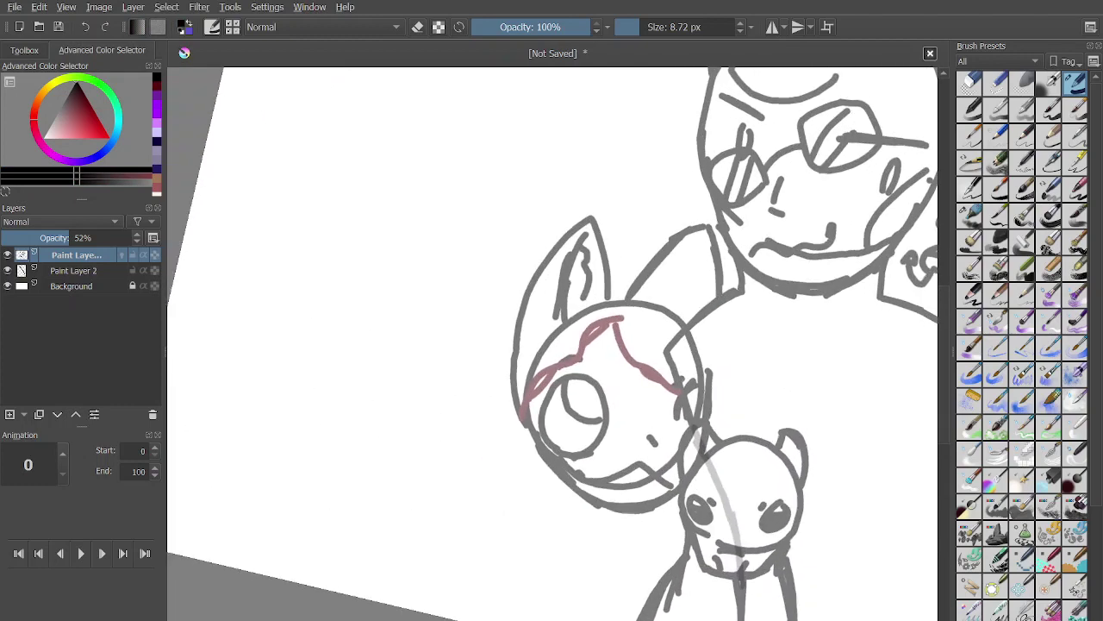
Switch to dark red and draw a short curved hair line between the two ears, undoing the first attempt.
scroll(727, 313, "up", 3)
left_click(156, 86)
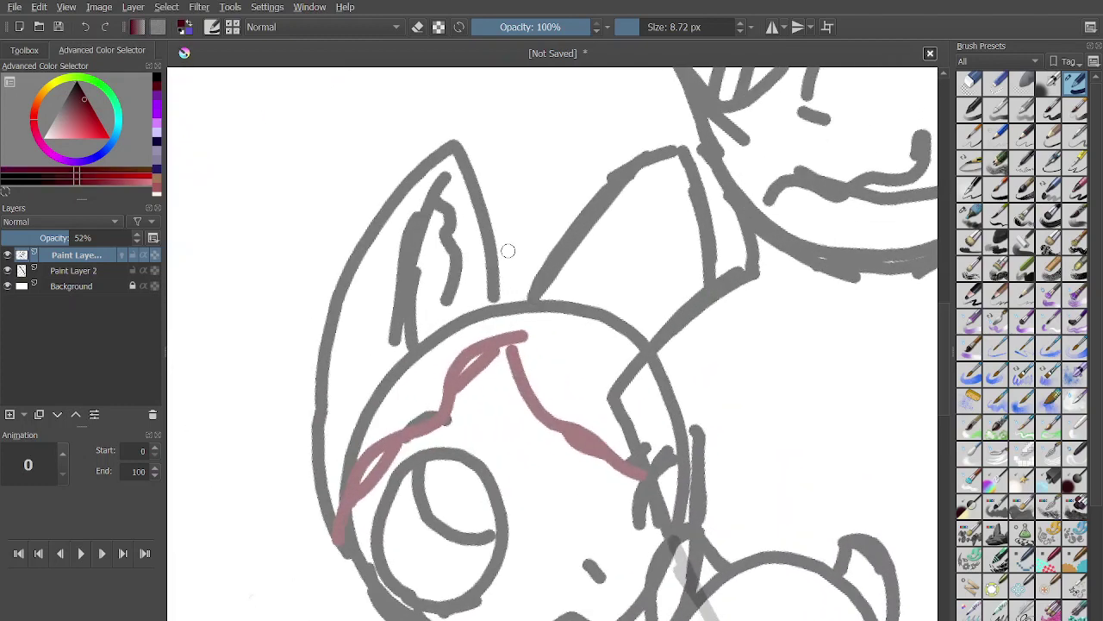
left_click_drag(494, 258, 554, 245)
key("ctrl+z")
left_click_drag(492, 263, 585, 308)
scroll(552, 343, "down", 1)
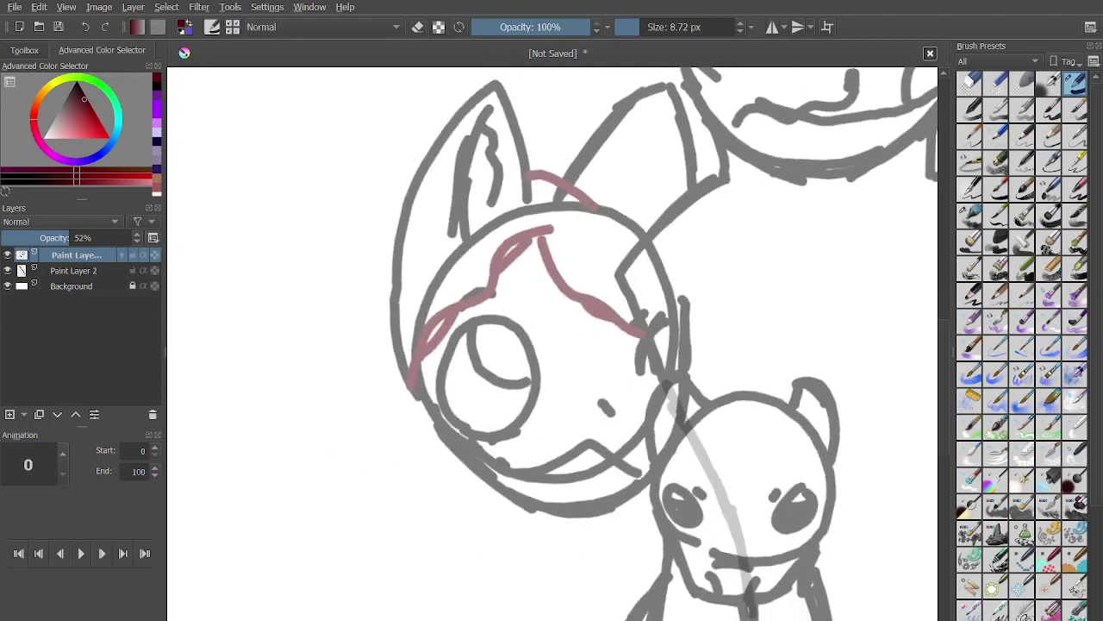
scroll(552, 343, "up", 1)
scroll(552, 343, "down", 2)
scroll(553, 344, "up", 1)
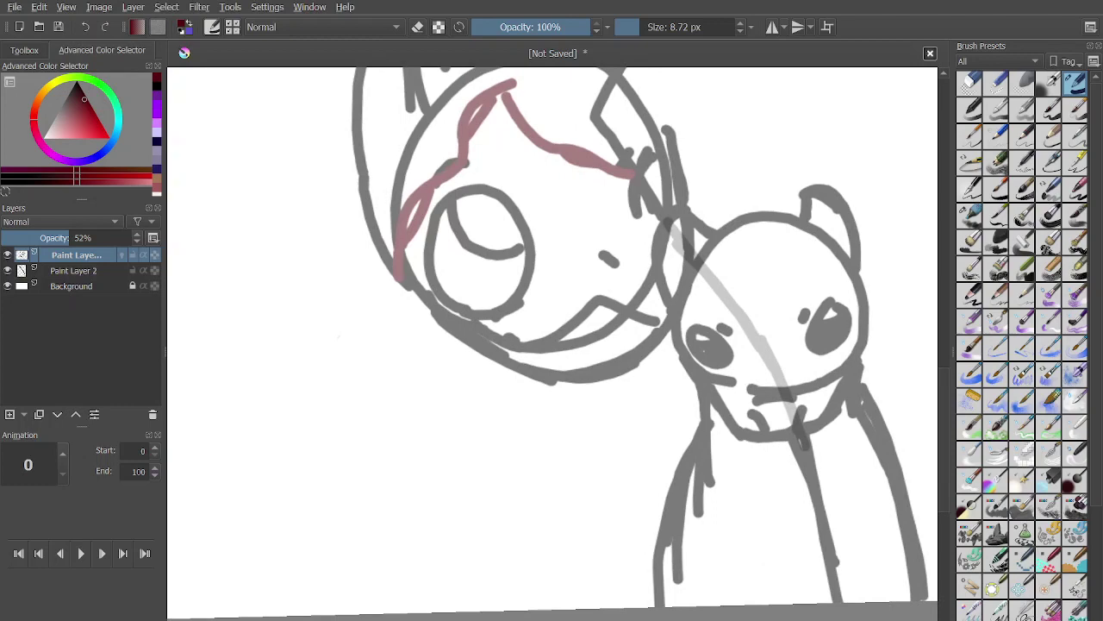
Switch back to black and draw short neck lines beneath both sides of the eared head's jaw.
left_click(157, 86)
mouse_move(436, 321)
left_mouse_down()
mouse_move(455, 379)
mouse_move(446, 400)
left_mouse_up()
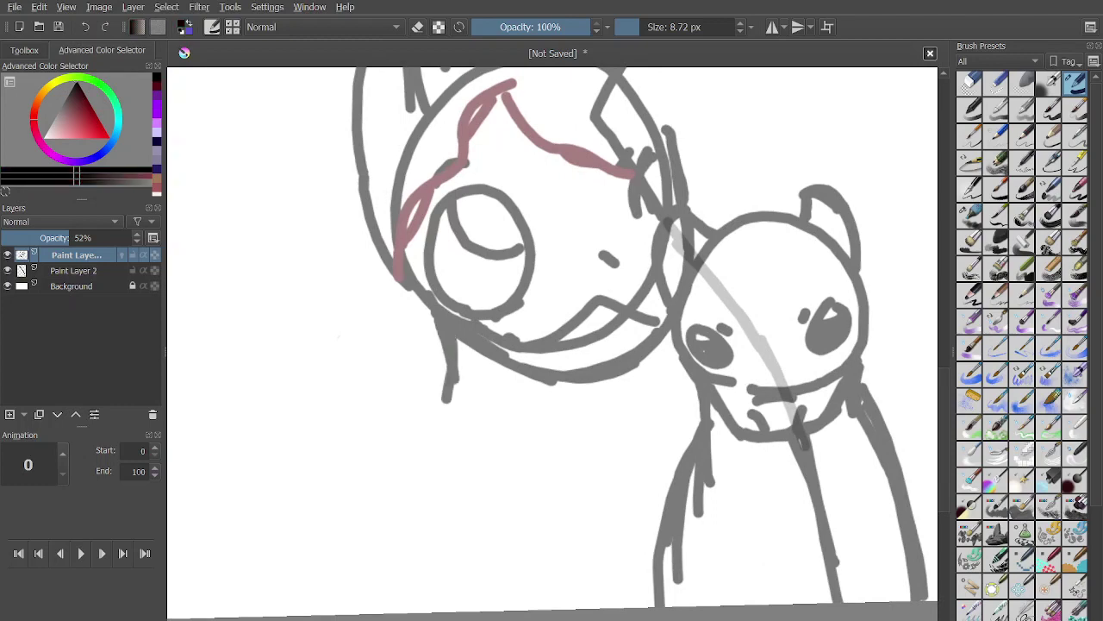
left_click_drag(626, 372, 613, 421)
left_click_drag(630, 369, 630, 404)
scroll(629, 403, "down", 3)
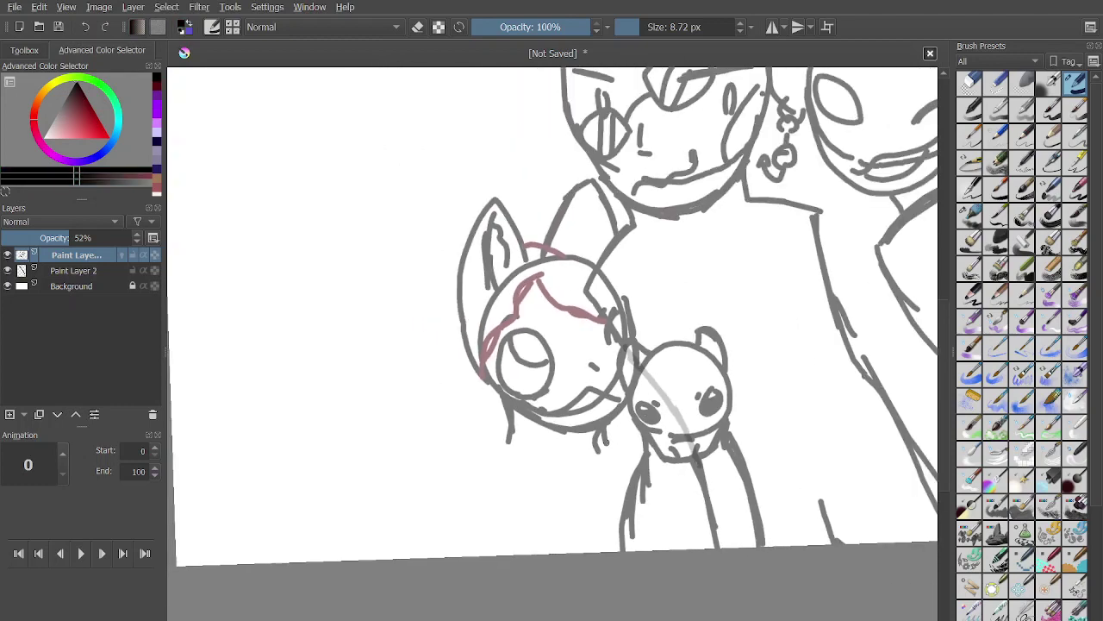
scroll(592, 437, "up", 2)
scroll(570, 457, "up", 2)
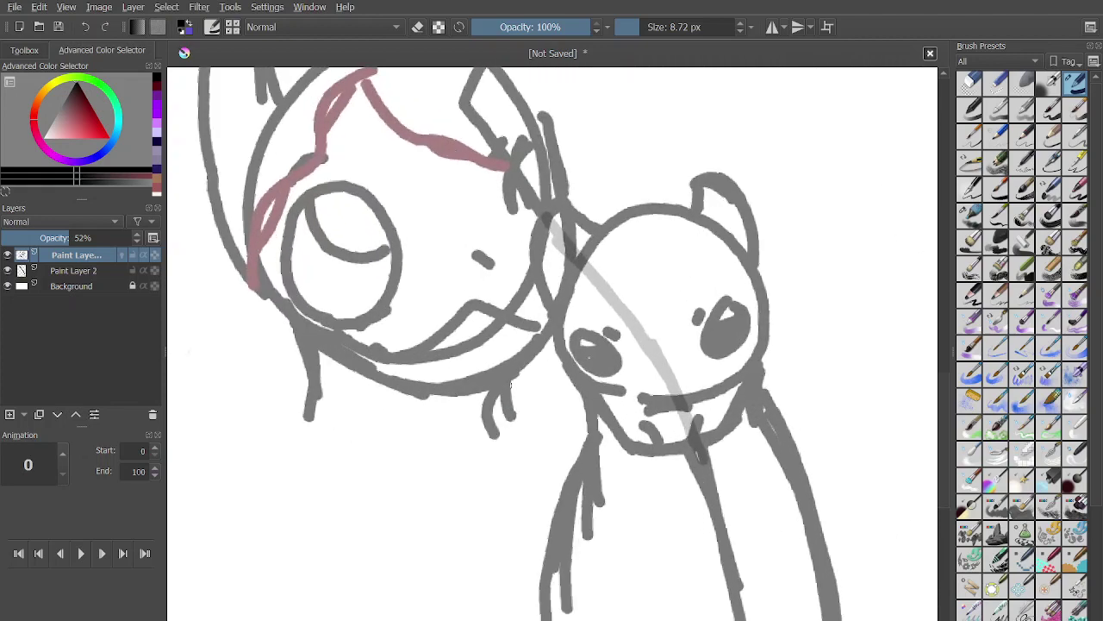
Draw the eared character's left shoulder and the side of its body down to the canvas edge.
left_click_drag(513, 427, 602, 350)
left_click_drag(403, 328, 323, 402)
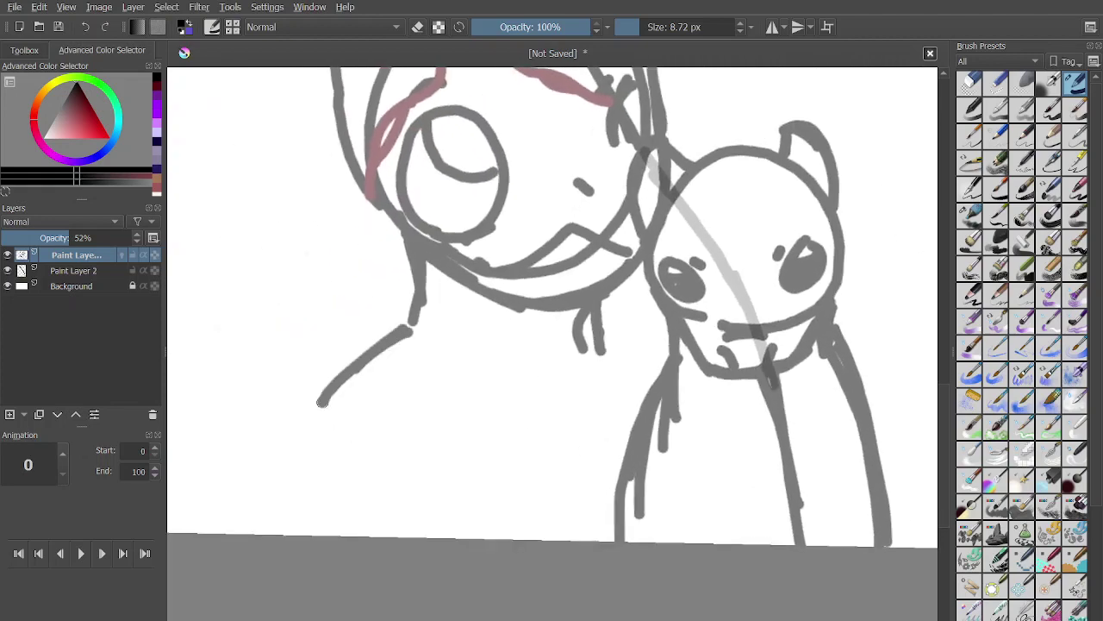
mouse_move(365, 366)
left_mouse_down()
mouse_move(346, 455)
mouse_move(357, 492)
left_mouse_up()
left_click_drag(326, 399, 352, 534)
Draw the eared character's right shoulder as two short sloping lines from the neck toward the bear's body, redrawing the second.
left_click_drag(590, 346, 626, 422)
left_click_drag(603, 346, 640, 422)
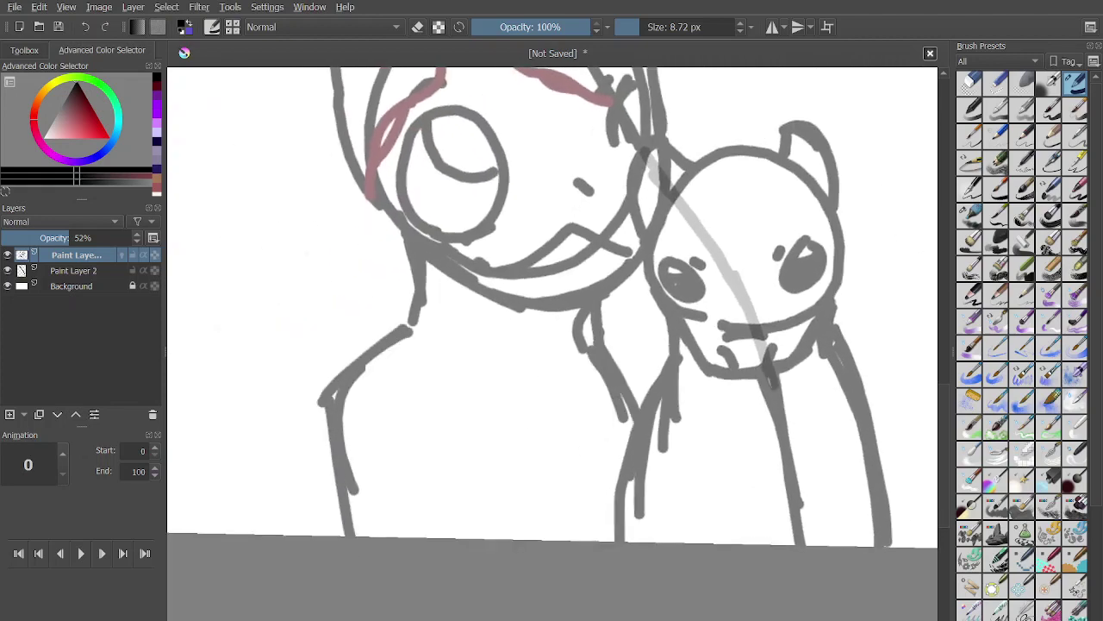
scroll(771, 357, "up", 1)
key("ctrl+z")
left_click_drag(581, 344, 618, 422)
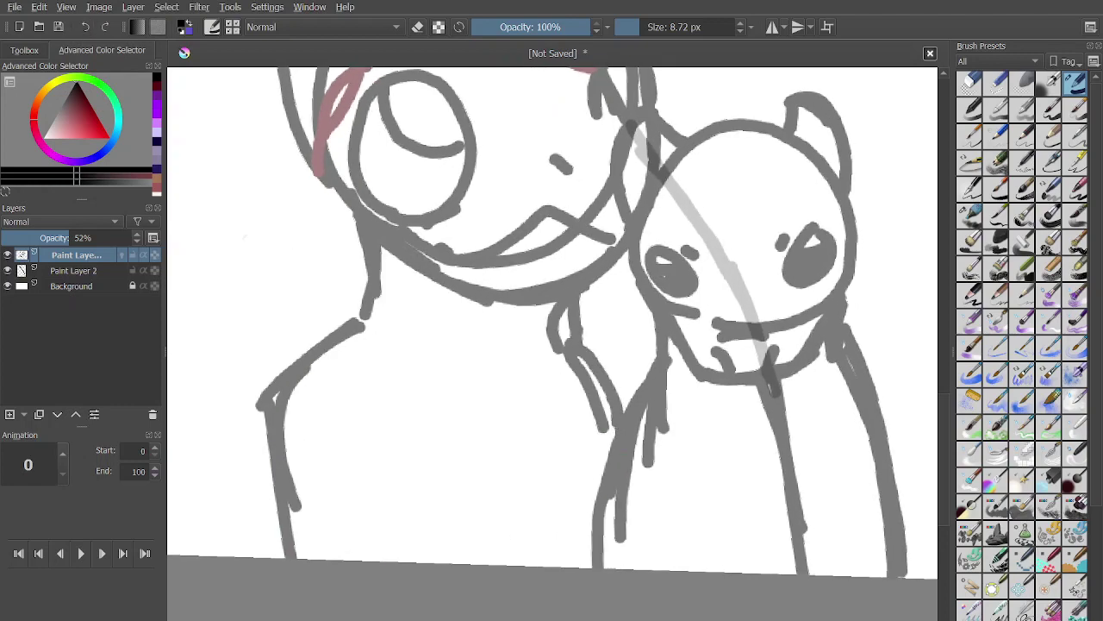
Try to draw an arm with a small hand on the eared character's body, undoing the strokes.
mouse_move(300, 356)
left_mouse_down()
mouse_move(248, 426)
mouse_move(188, 571)
left_mouse_up()
key("ctrl+z")
left_click(695, 414)
scroll(552, 345, "down", 1)
scroll(552, 345, "up", 2)
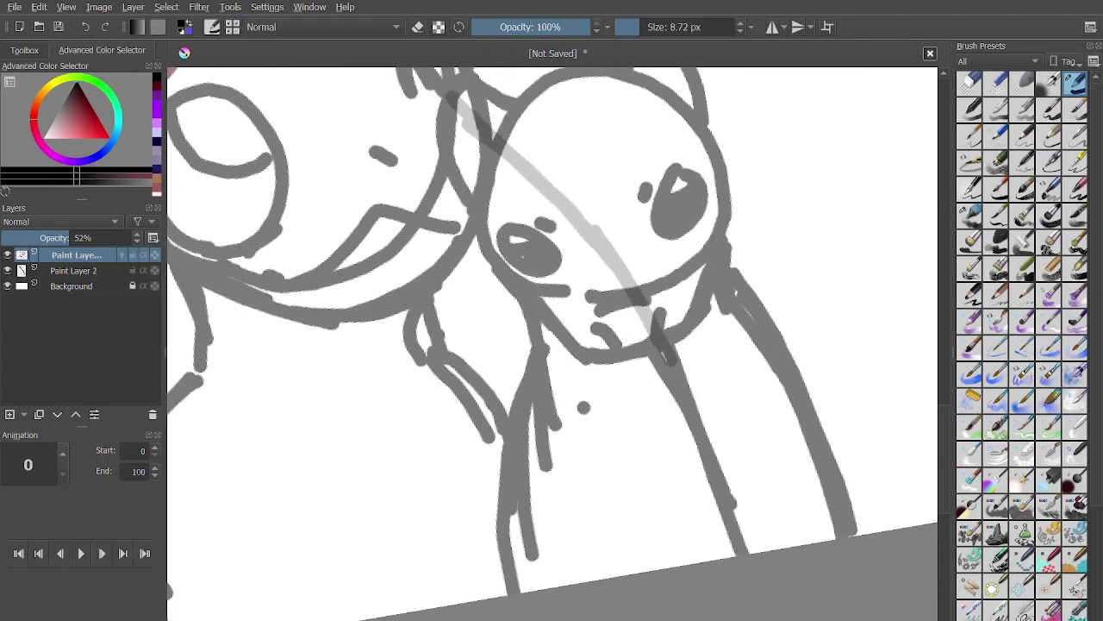
mouse_move(505, 430)
left_mouse_down()
mouse_move(394, 414)
mouse_move(310, 519)
mouse_move(341, 565)
mouse_move(366, 529)
mouse_move(212, 548)
mouse_move(382, 502)
left_mouse_up()
scroll(382, 503, "down", 6)
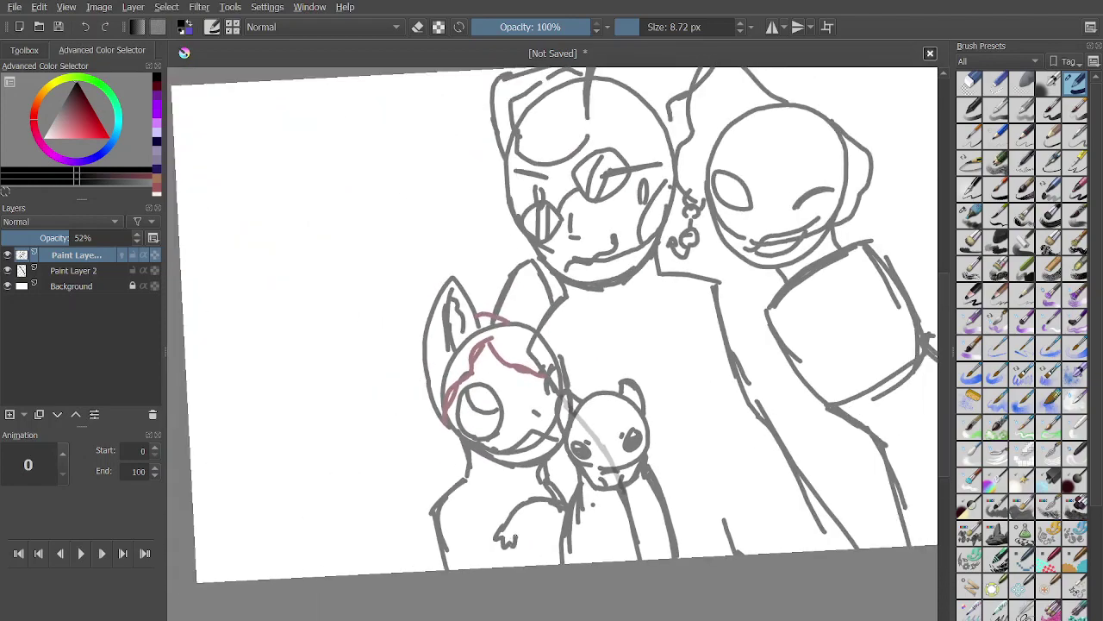
scroll(402, 567, "up", 2)
key("ctrl+z")
key("ctrl+z")
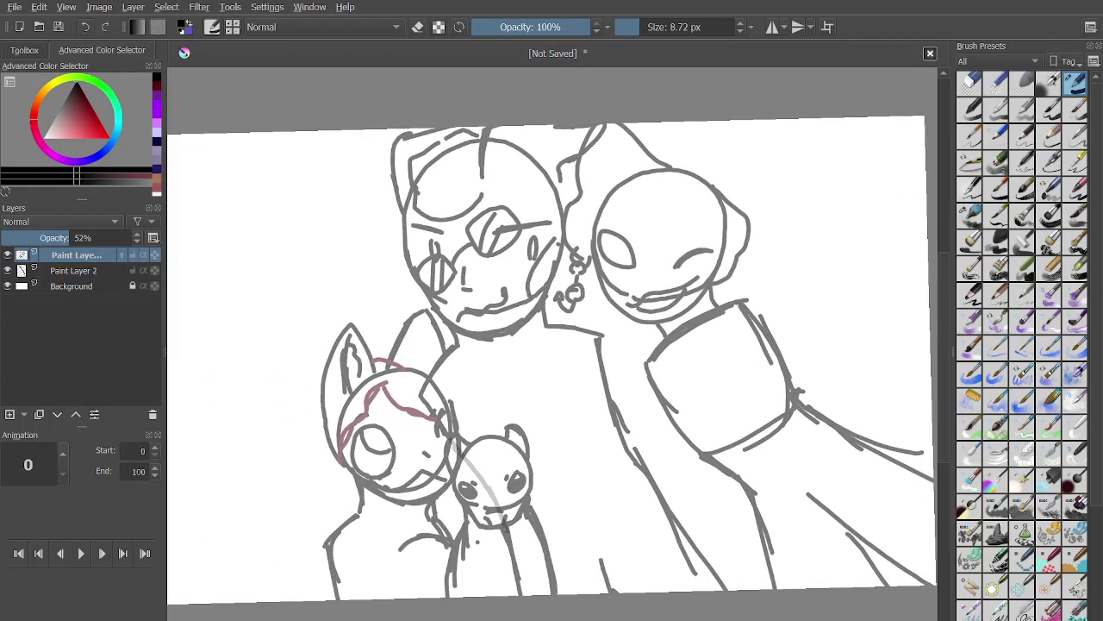
key("ctrl+z")
Try to draw an arm line from the tall figure's shoulder down across the eared head and body, undoing the strokes.
scroll(385, 419, "up", 4)
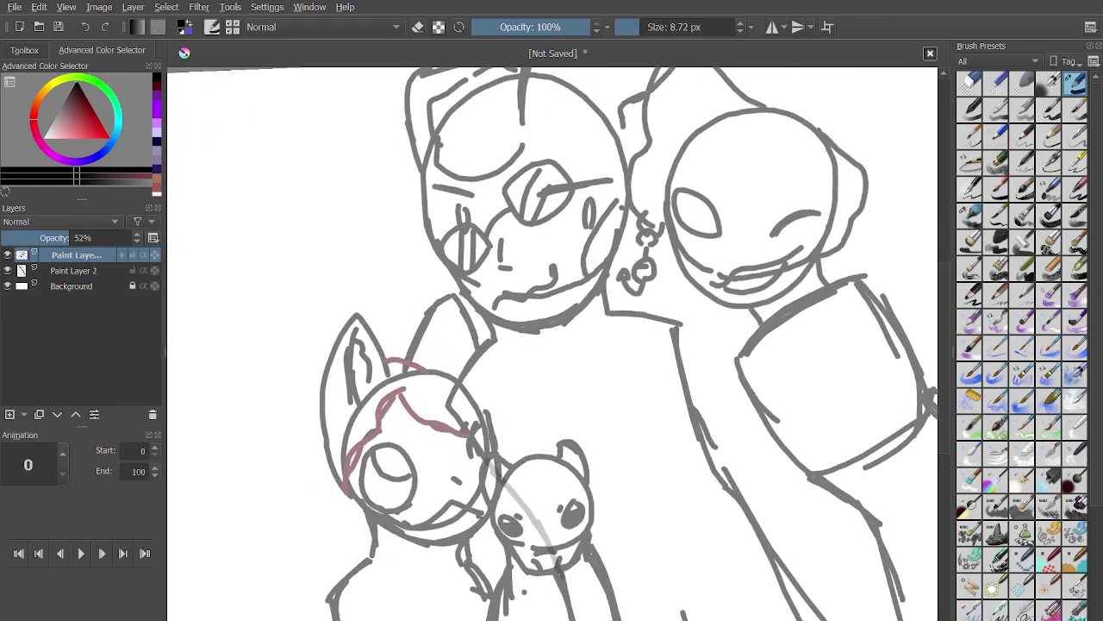
key("e")
scroll(485, 379, "up", 3)
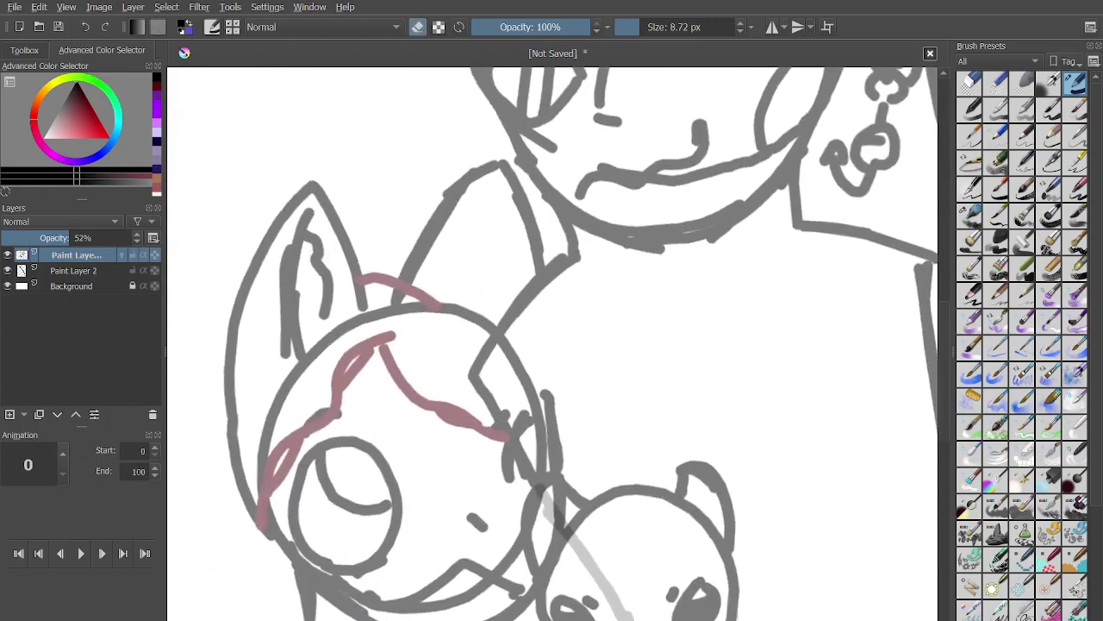
scroll(484, 380, "down", 4)
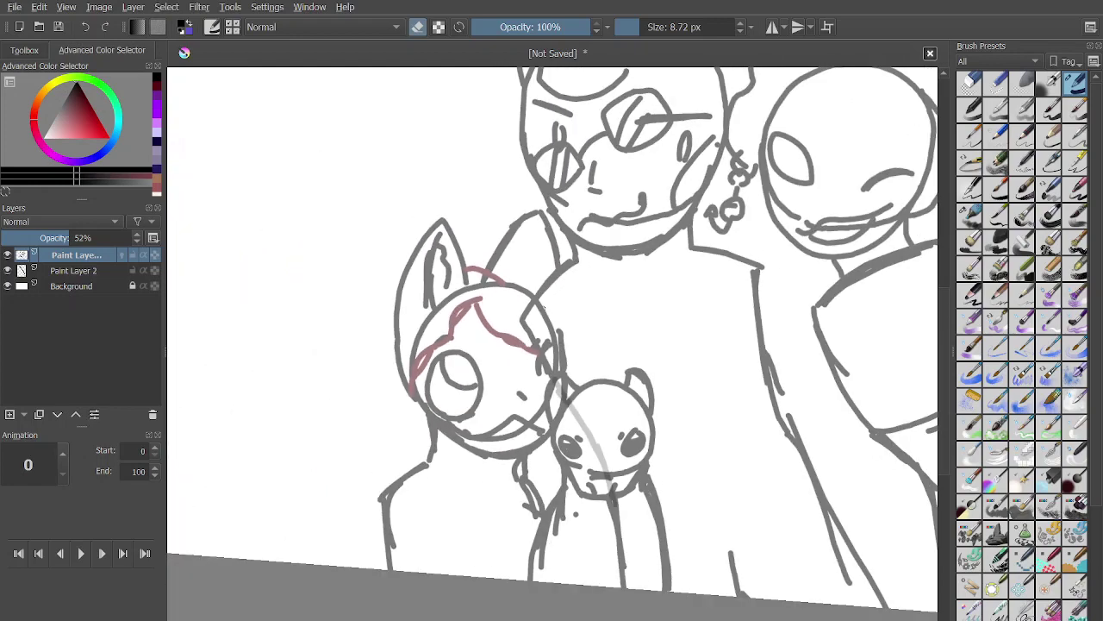
scroll(588, 547, "up", 2)
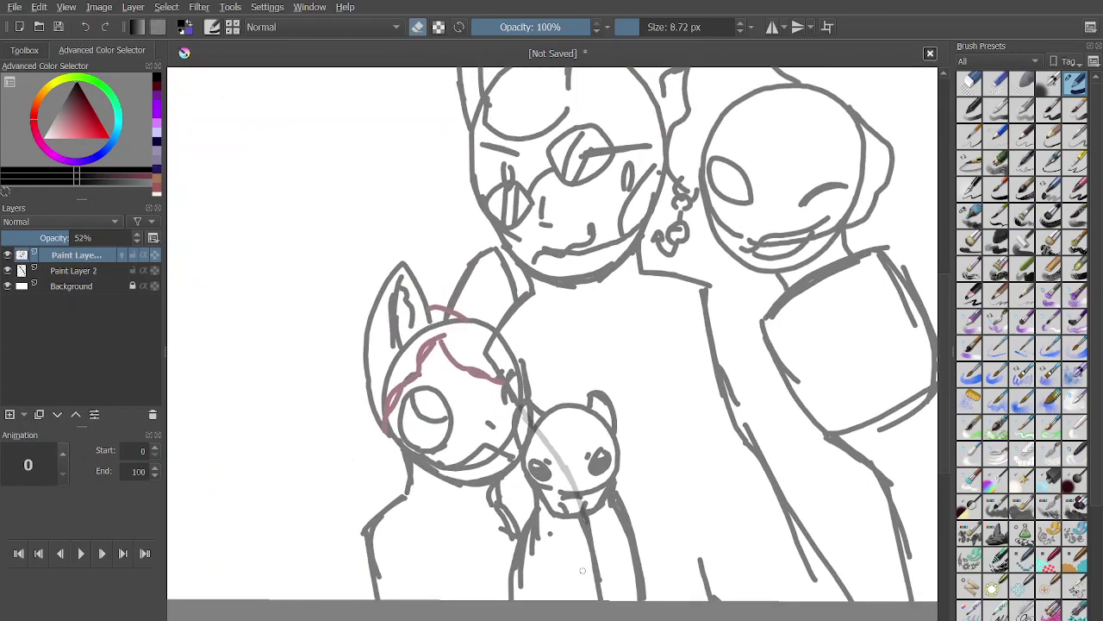
key("e")
left_click_drag(483, 351, 374, 544)
mouse_move(469, 369)
left_mouse_down()
mouse_move(438, 406)
mouse_move(352, 592)
left_mouse_up()
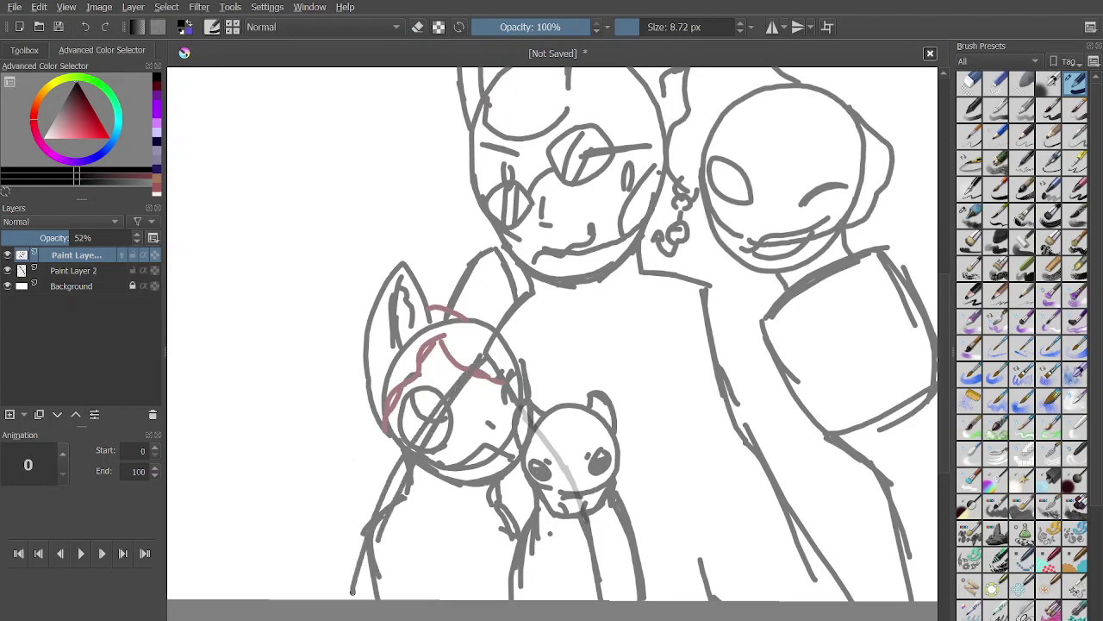
key("ctrl+z")
key("ctrl+z")
key("ctrl+z")
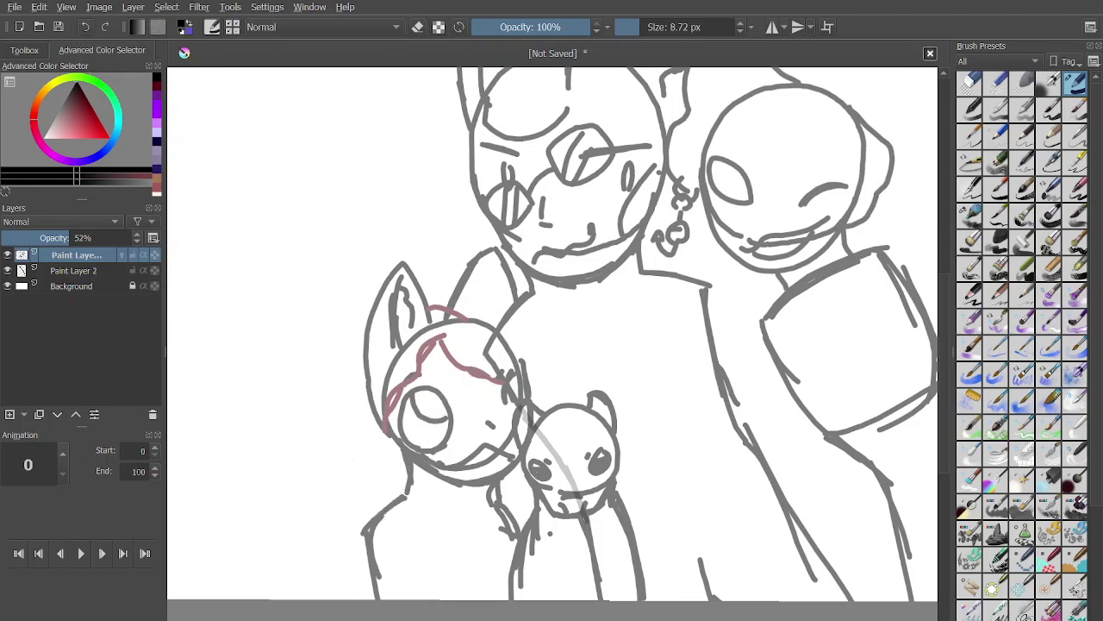
On Paint Layer 2, draw faint arm guide lines from the tall figure's shoulder down behind the eared head to the canvas edge.
left_click(76, 271)
left_click_drag(485, 355, 423, 483)
mouse_move(466, 380)
left_mouse_down()
mouse_move(385, 566)
mouse_move(392, 598)
left_mouse_up()
left_click_drag(456, 419, 397, 585)
left_click_drag(559, 459, 487, 600)
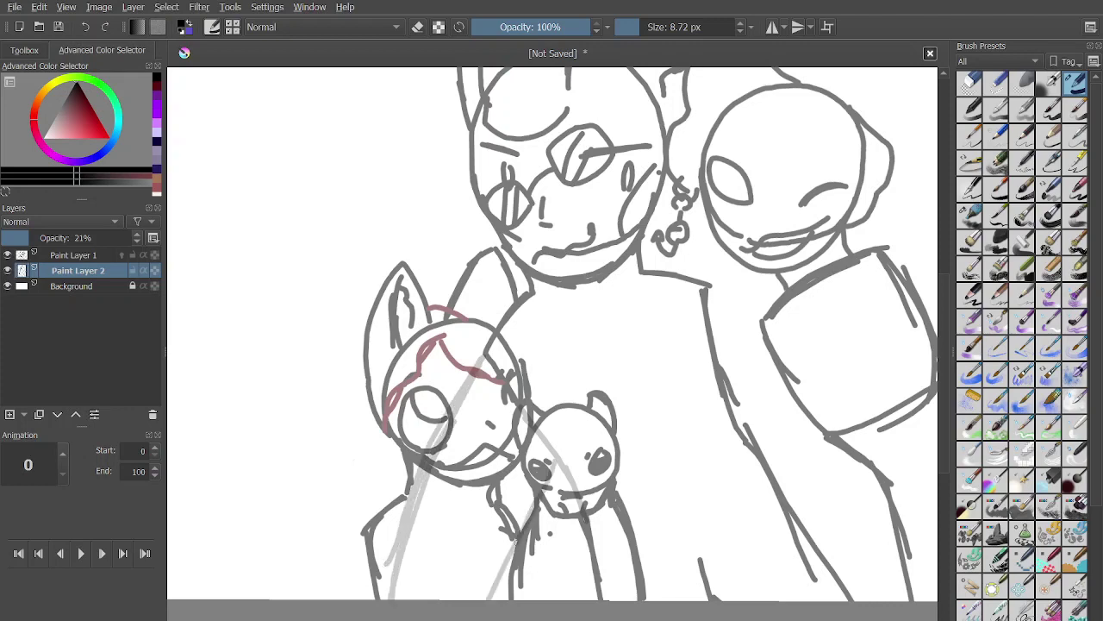
left_click_drag(519, 539, 492, 600)
scroll(564, 517, "up", 2)
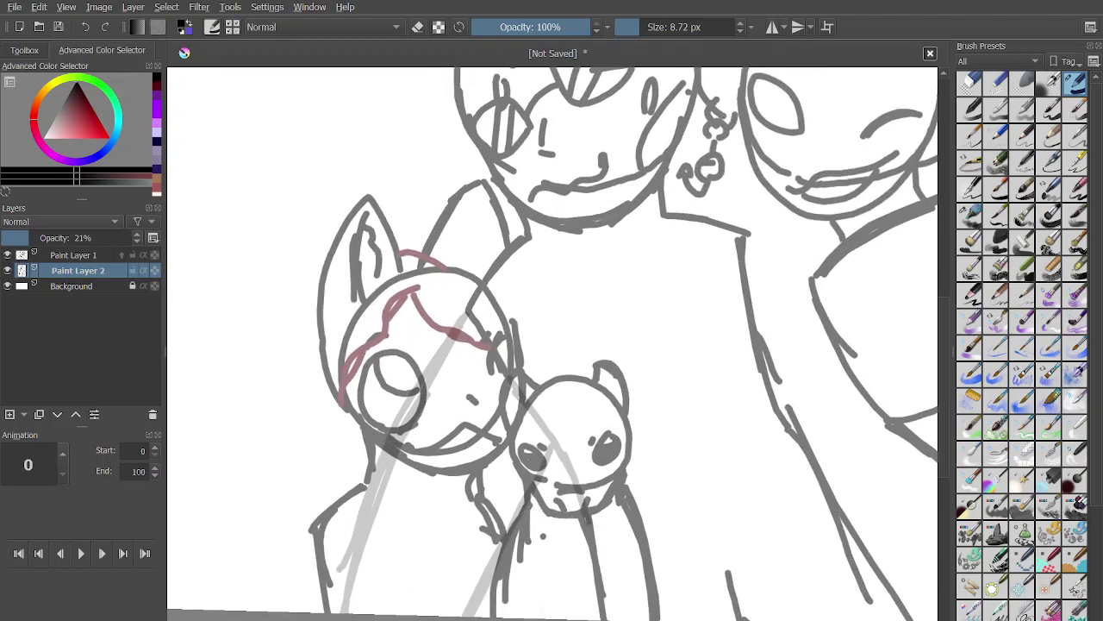
Try several steep inner arm guide lines between the eared head and the bear, undoing them.
key("ctrl+z")
left_click_drag(531, 420, 485, 577)
left_click_drag(536, 425, 475, 614)
left_click_drag(517, 462, 464, 610)
key("ctrl+z")
key("ctrl+z")
key("ctrl+z")
key("ctrl+z")
key("ctrl+z")
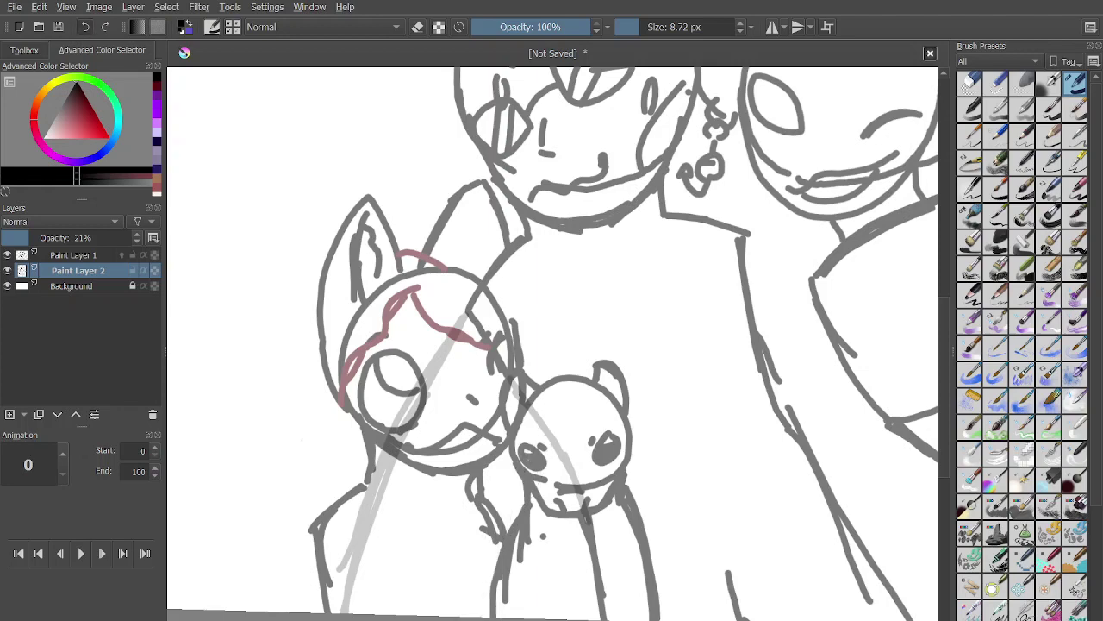
Draw upper-arm guide lines from the tall figure's shoulder diagonally behind the eared head to an elbow, undoing the forearm stroke.
mouse_move(468, 318)
left_mouse_down()
mouse_move(394, 382)
mouse_move(342, 405)
mouse_move(328, 442)
left_mouse_up()
mouse_move(441, 335)
left_mouse_down()
mouse_move(323, 439)
mouse_move(284, 496)
left_mouse_up()
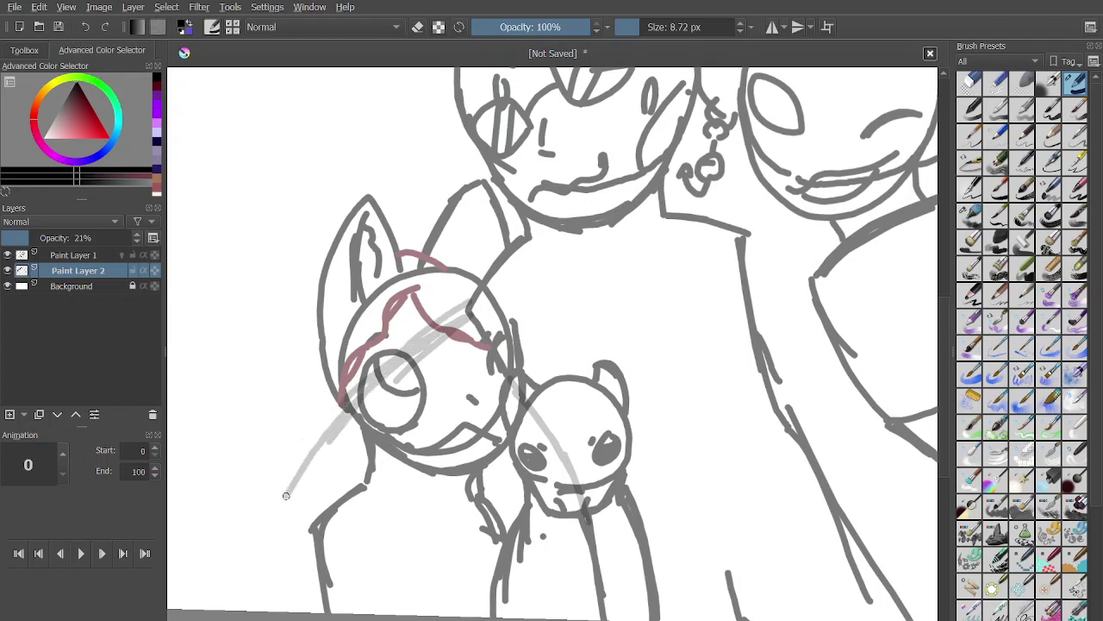
left_click_drag(513, 408, 403, 491)
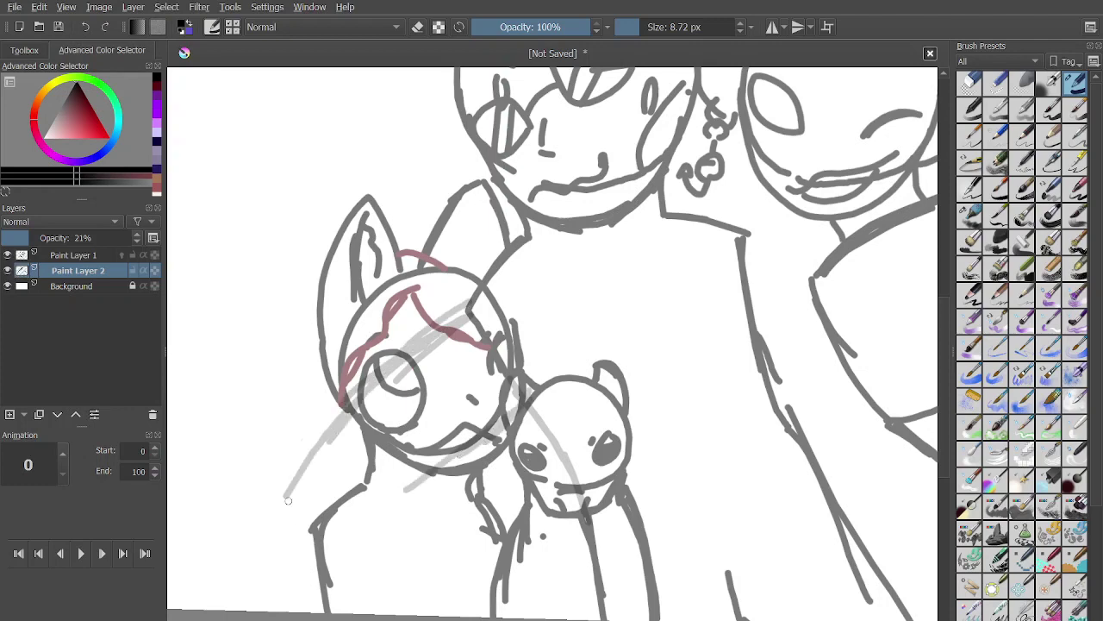
left_click_drag(288, 500, 357, 612)
left_click_drag(518, 388, 543, 374)
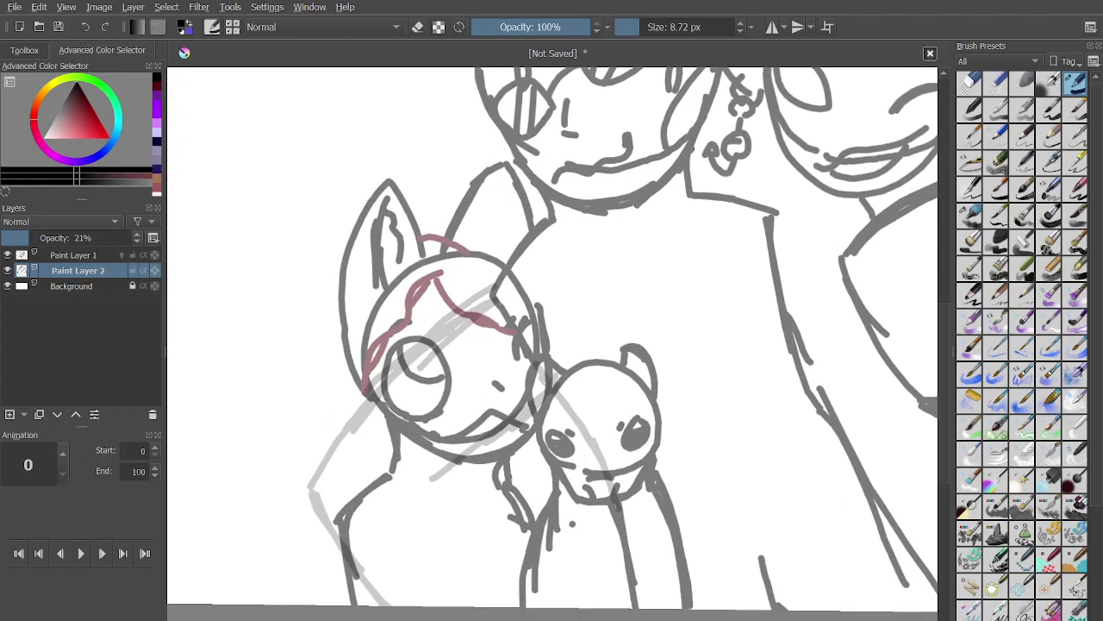
key("ctrl+z")
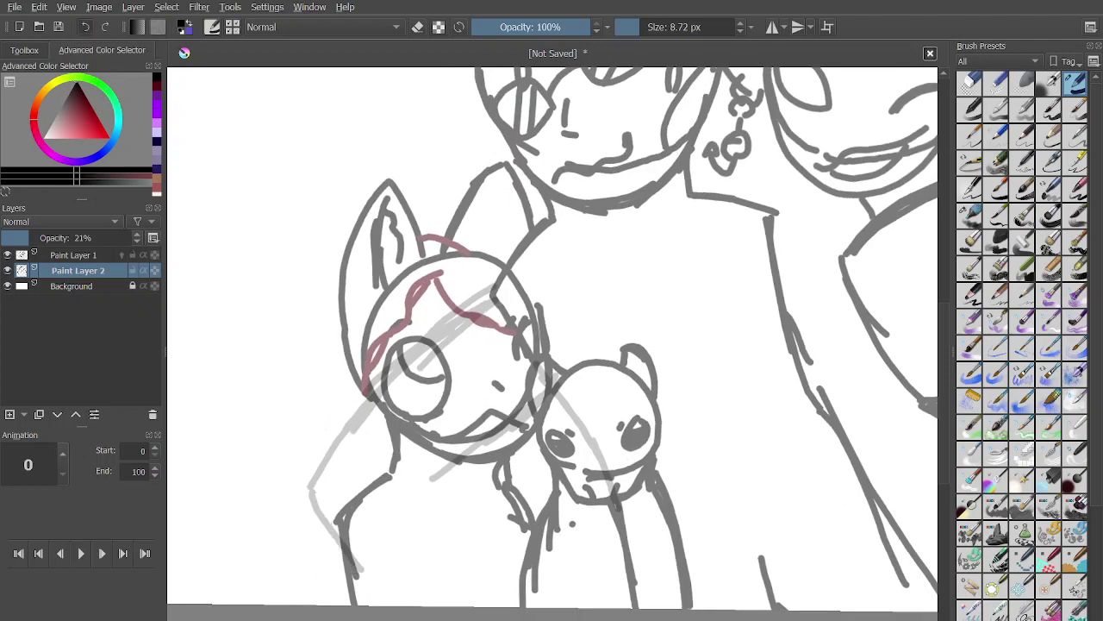
key("ctrl+z")
On Paint Layer 1, draw the arm's outer outline from the eared head to the elbow and along the forearm to the canvas edge.
left_click(76, 255)
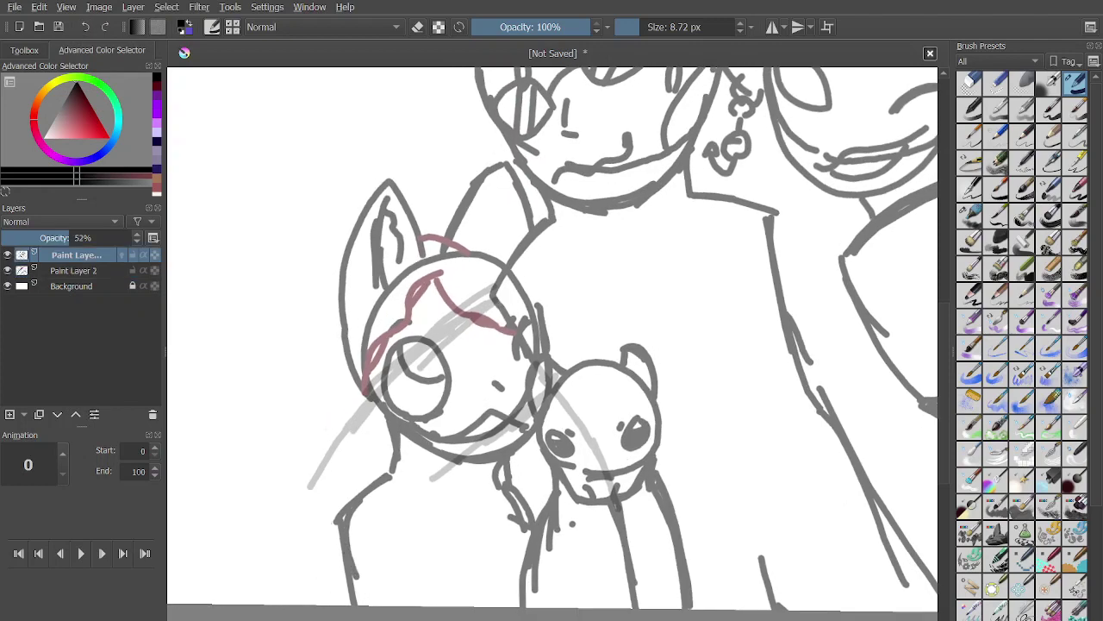
mouse_move(356, 412)
left_mouse_down()
mouse_move(310, 491)
mouse_move(371, 570)
left_mouse_up()
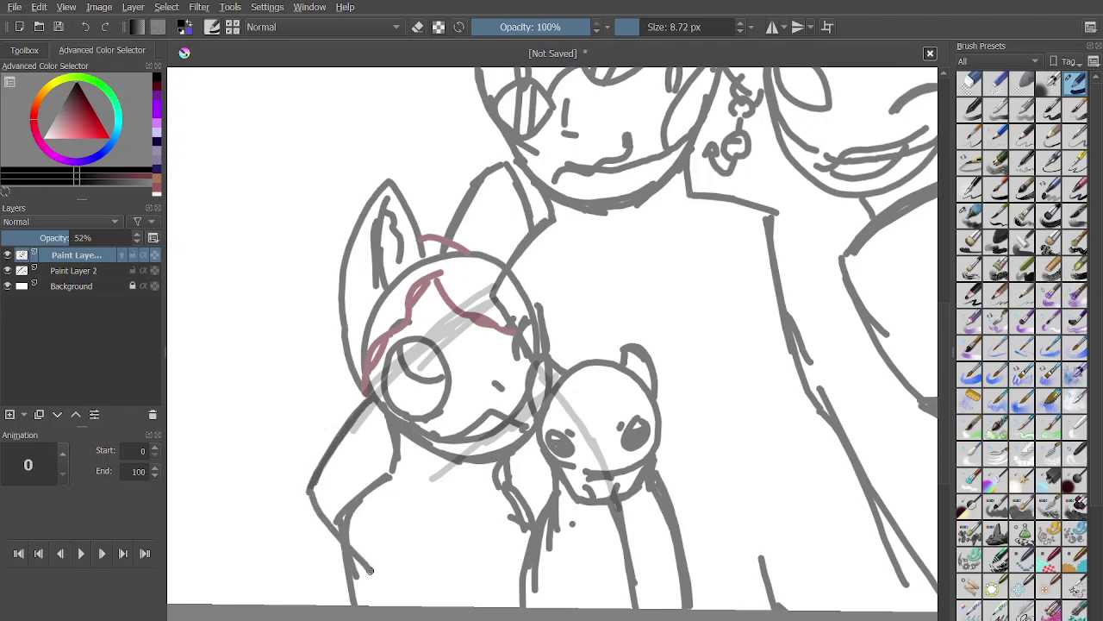
left_click_drag(328, 510, 419, 605)
scroll(517, 528, "down", 2)
scroll(491, 531, "up", 4)
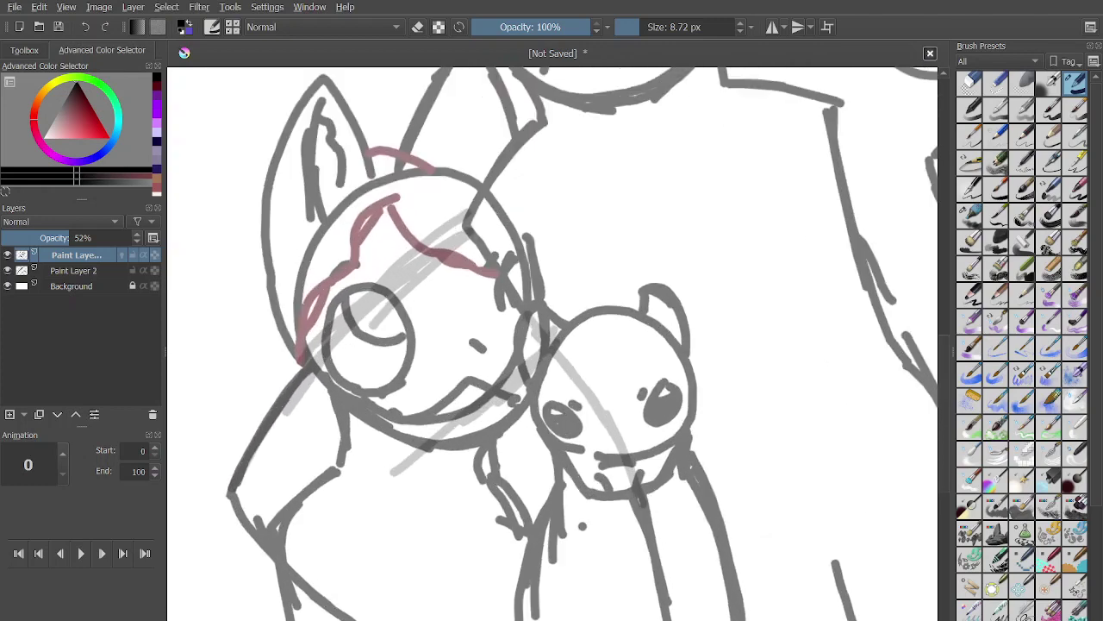
Draw the forearm's inner line from beneath the eared head's jaw diagonally across the chest toward the canvas edge.
left_click_drag(333, 400, 430, 548)
left_click_drag(388, 477, 466, 594)
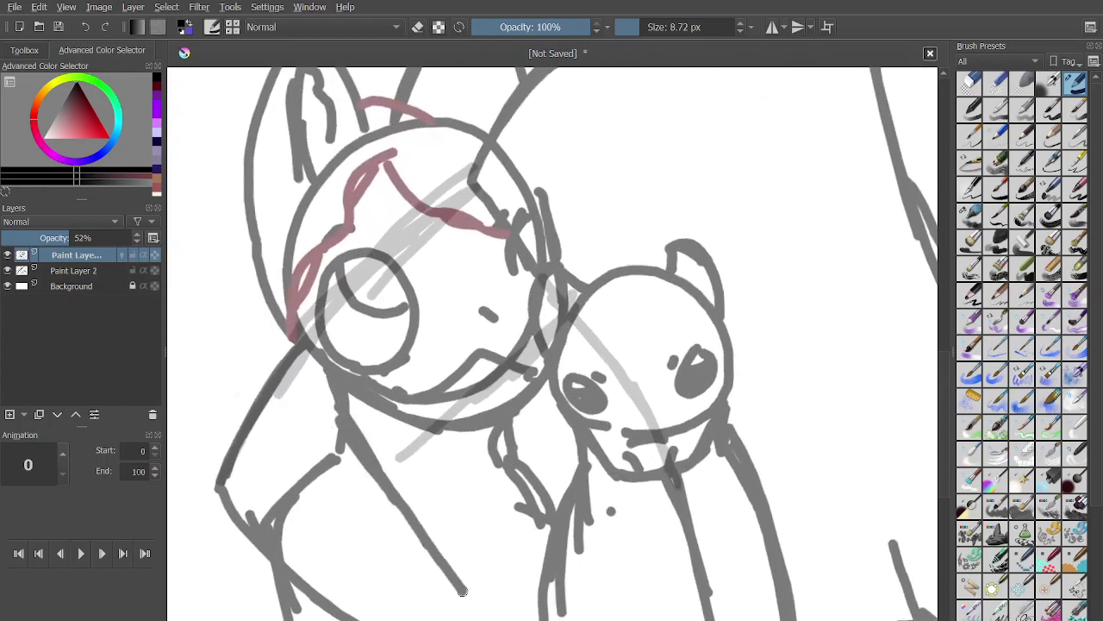
scroll(466, 551, "down", 2)
left_click_drag(464, 511, 517, 550)
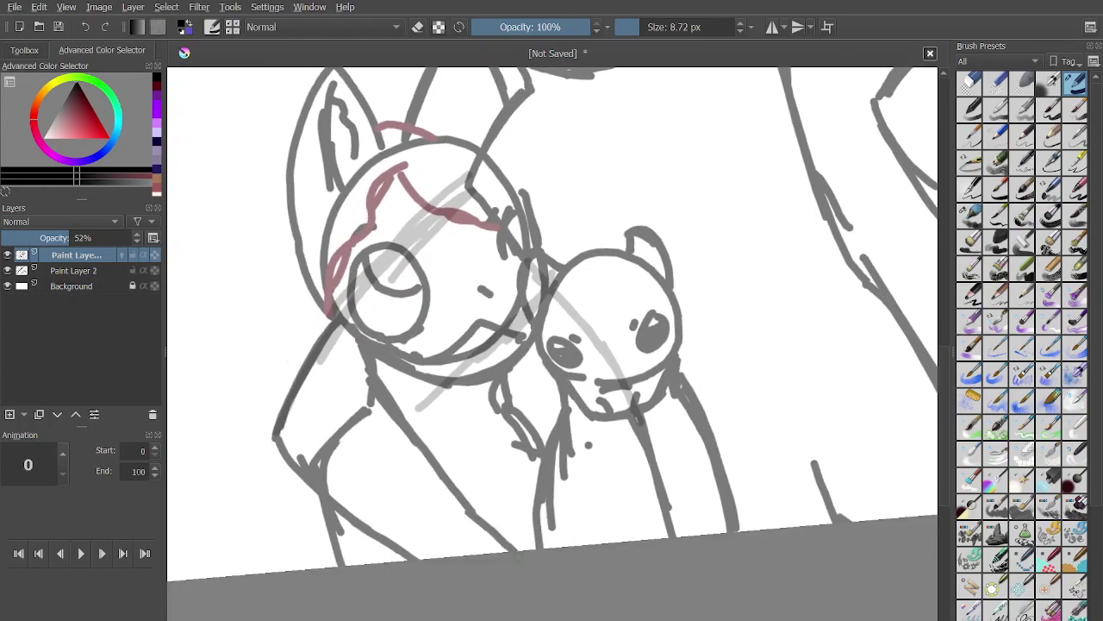
scroll(518, 556, "up", 2)
scroll(519, 556, "down", 2)
scroll(519, 556, "up", 4)
Undo the forearm's last segment and draw a hand outline at its end, reaching down to the canvas edge.
key("ctrl+z")
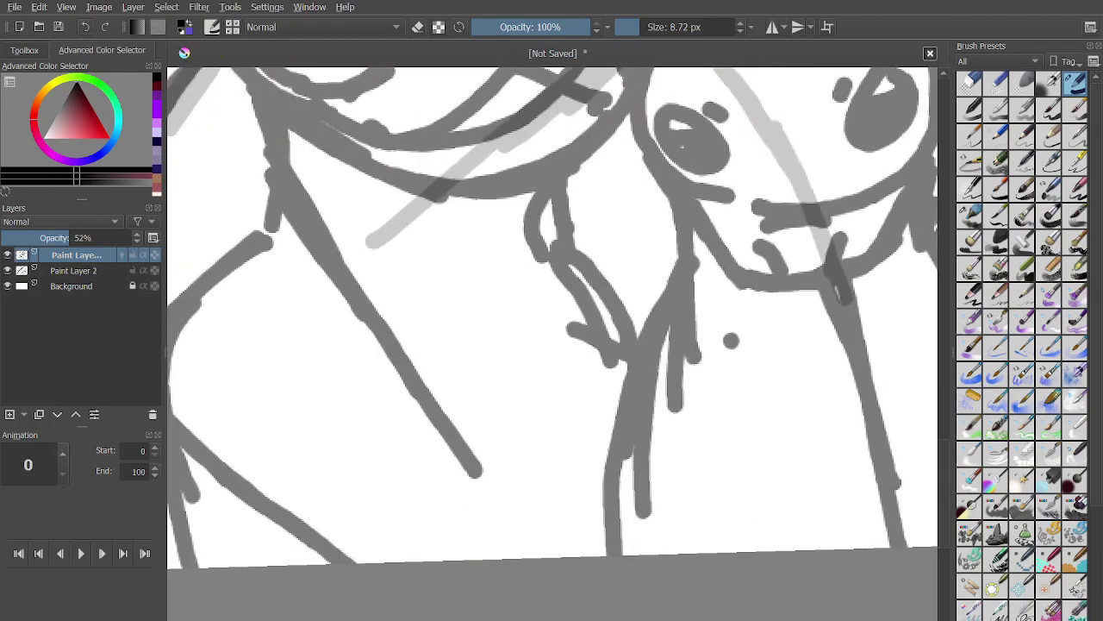
mouse_move(466, 470)
left_mouse_down()
mouse_move(542, 507)
mouse_move(532, 556)
left_mouse_up()
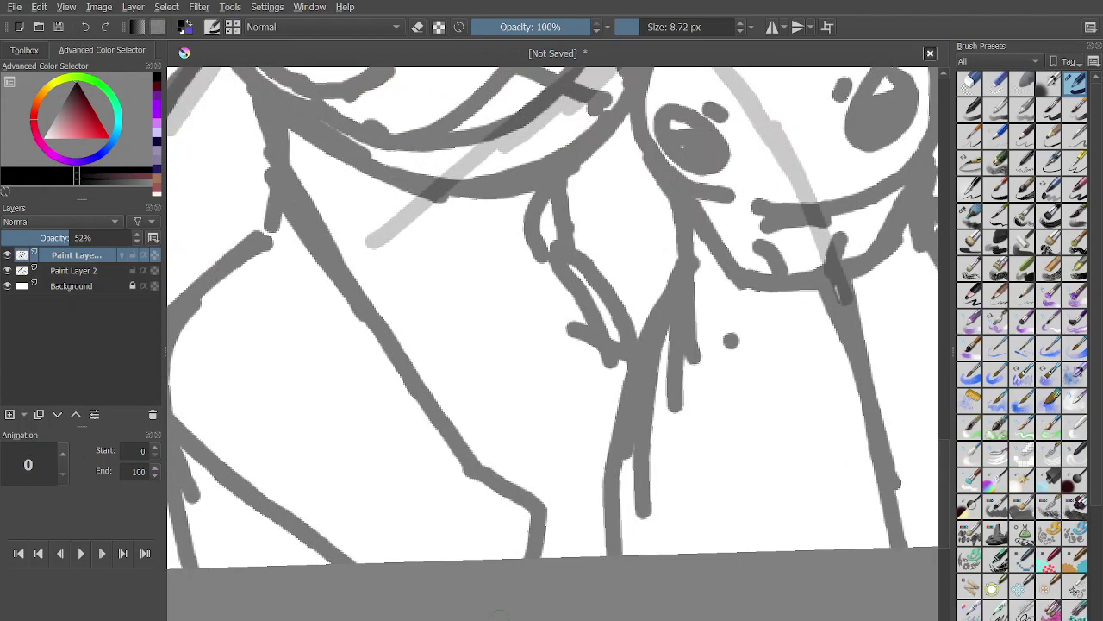
mouse_move(464, 468)
left_mouse_down()
mouse_move(603, 470)
mouse_move(620, 493)
mouse_move(562, 511)
mouse_move(601, 550)
left_mouse_up()
scroll(552, 343, "down", 5)
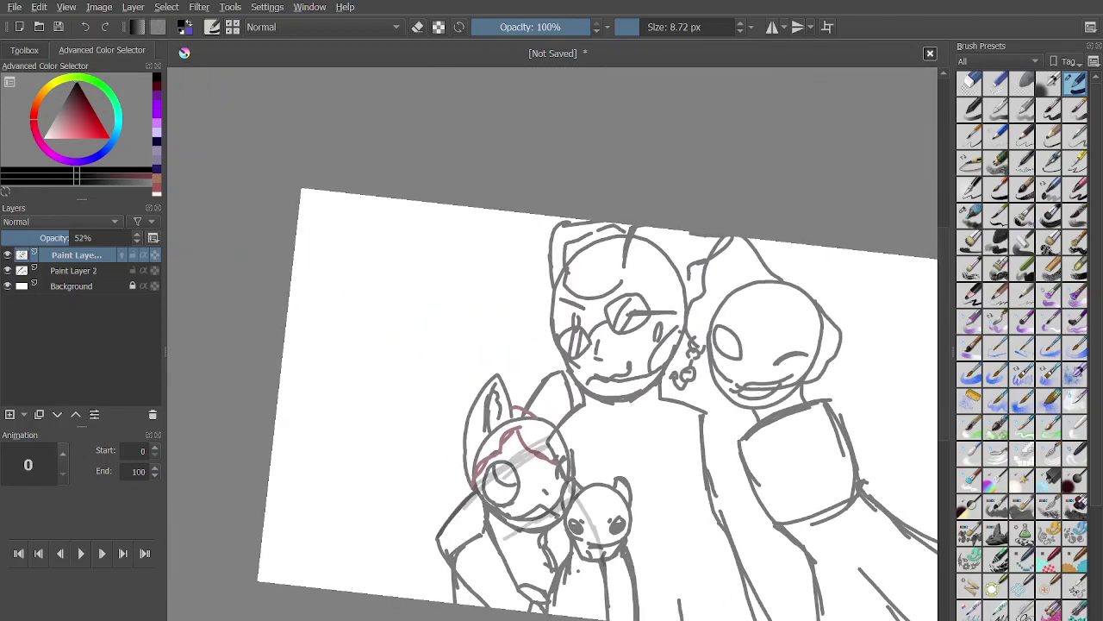
scroll(552, 343, "up", 2)
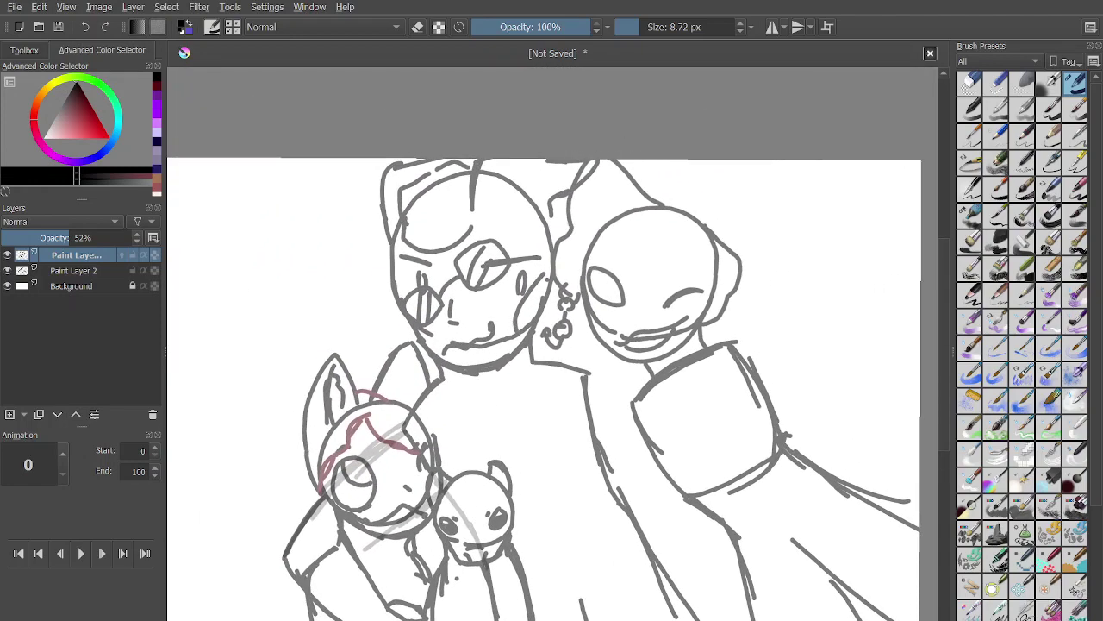
Try to draw a line down from the tall figure's right shoulder and undo it.
left_click_drag(582, 375, 568, 496)
key("ctrl+z")
scroll(651, 473, "up", 3)
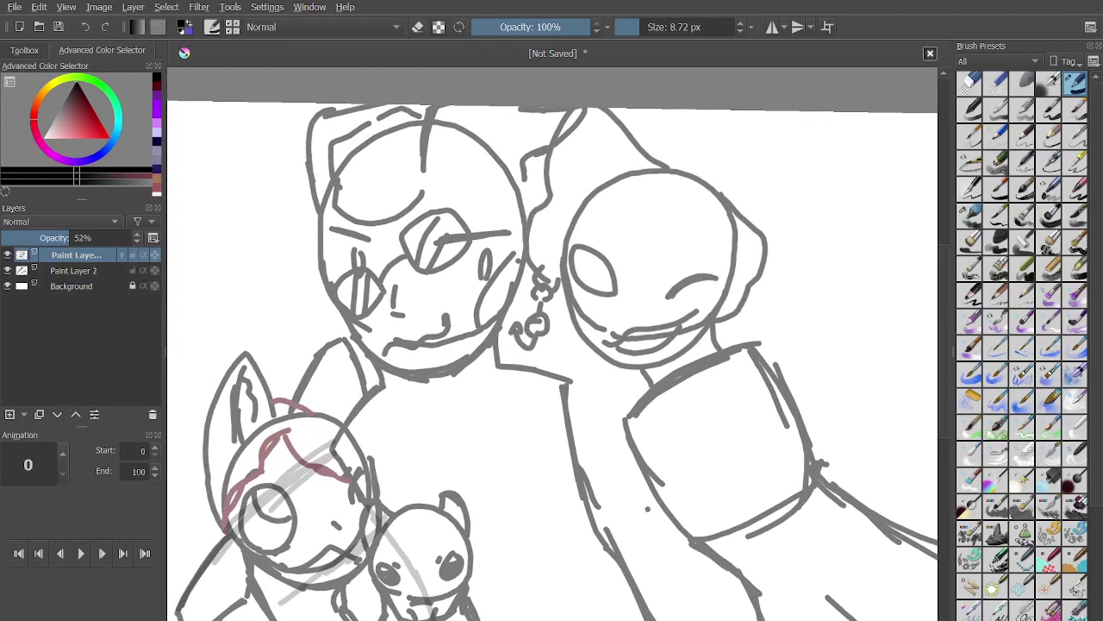
Swap the brush colour to purple and draw the winking figure's upper arm as two lines across the tall figure's torso.
key("x")
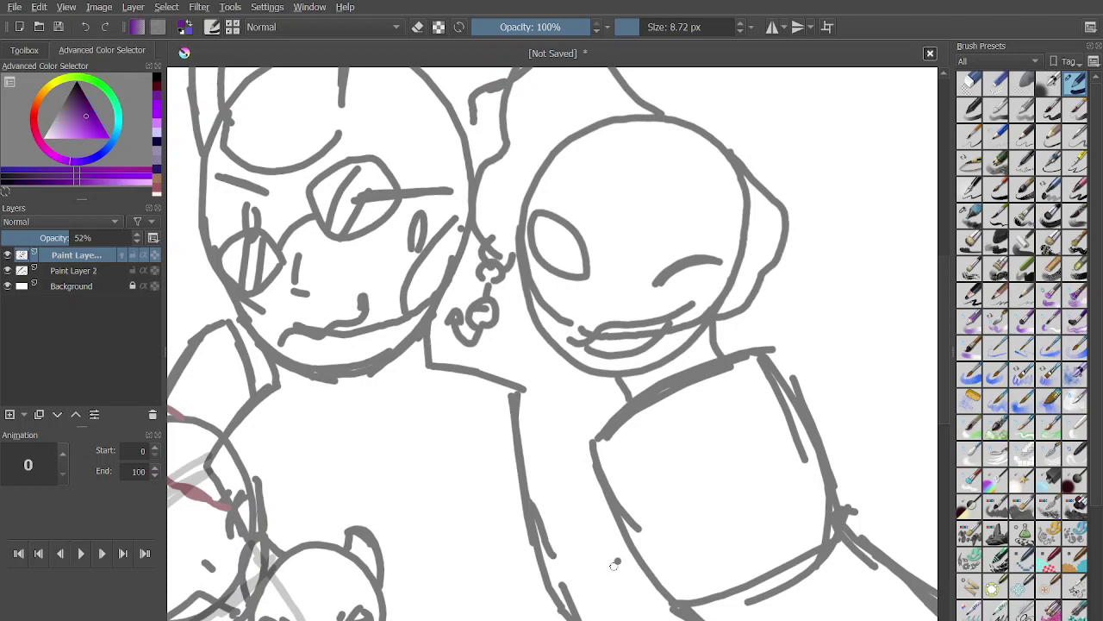
left_click_drag(638, 558, 498, 465)
scroll(496, 462, "up", 2)
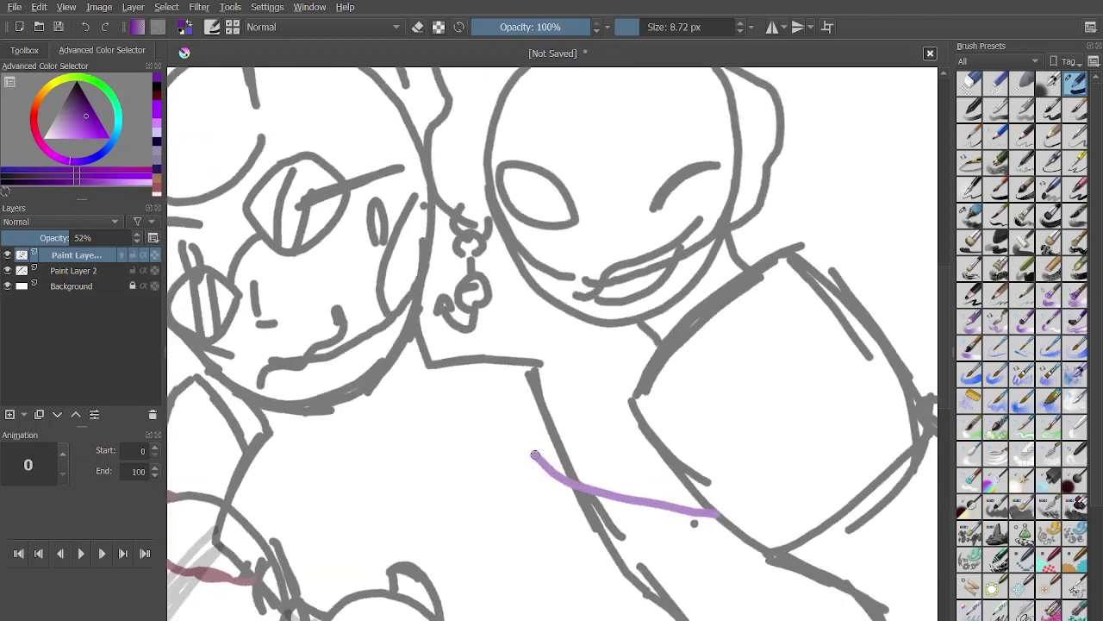
key("ctrl+z")
left_click_drag(632, 349, 458, 485)
mouse_move(690, 503)
left_mouse_down()
mouse_move(543, 597)
mouse_move(634, 541)
mouse_move(448, 595)
left_mouse_up()
Draw the purple forearm's outer line up to the tall figure's jaw, undoing the misplaced strokes.
left_click_drag(482, 485, 457, 354)
key("ctrl+z")
mouse_move(339, 561)
left_mouse_down()
mouse_move(379, 292)
mouse_move(413, 225)
left_mouse_up()
mouse_move(431, 476)
left_mouse_down()
mouse_move(470, 442)
mouse_move(512, 298)
left_mouse_up()
key("ctrl+z")
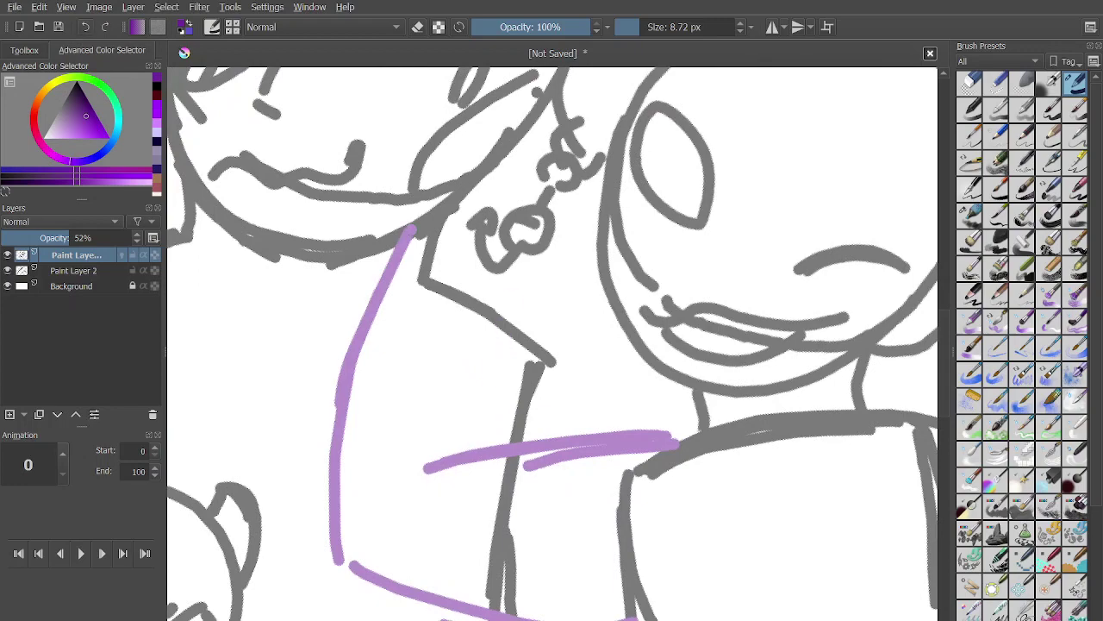
Draw the purple forearm's inner line from the elbow up past the tall figure's shoulder line, undoing the overlong first stroke.
left_click_drag(449, 469, 512, 234)
scroll(512, 233, "up", 3)
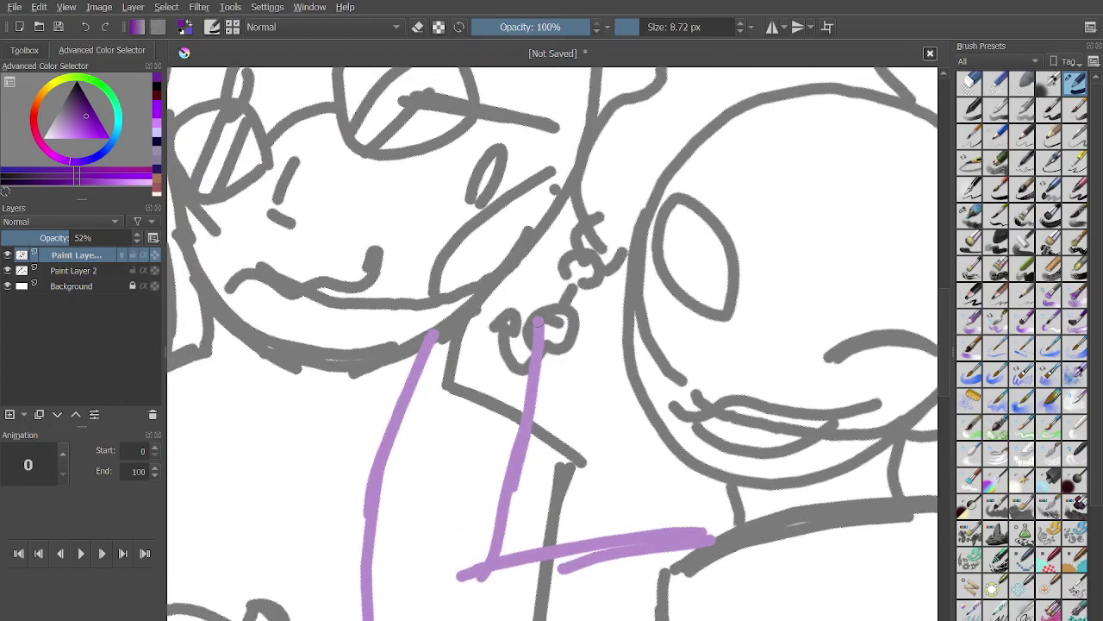
key("ctrl+z")
scroll(515, 349, "down", 2)
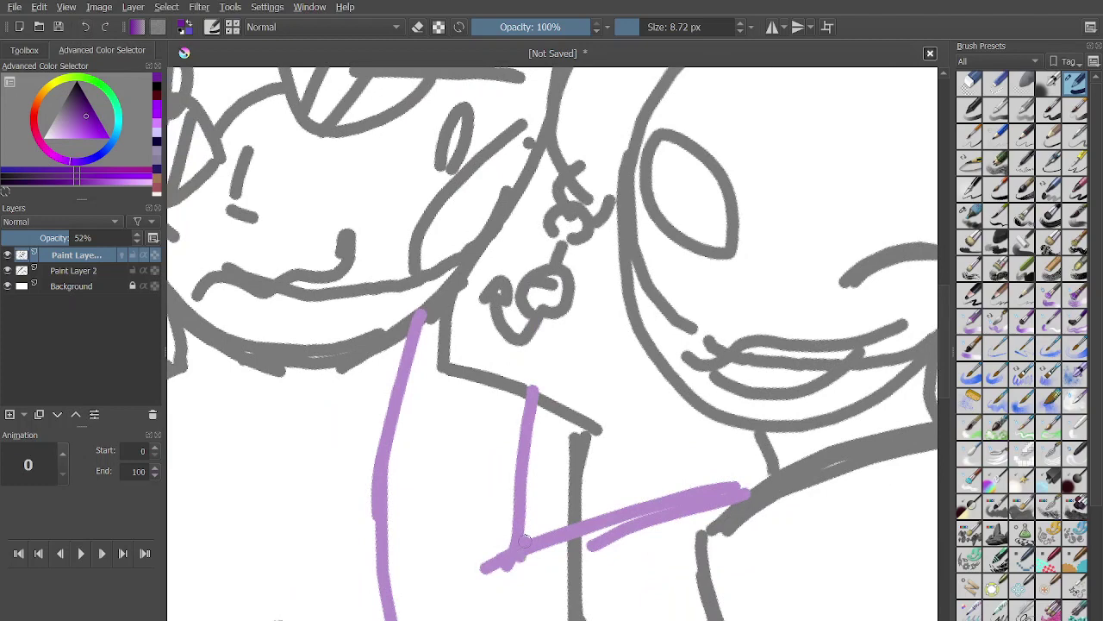
mouse_move(524, 542)
left_mouse_down()
mouse_move(541, 382)
mouse_move(535, 281)
left_mouse_up()
Switch to Paint Layer 2 and extend the purple inner forearm line upward behind the dangling earring.
key("Page_Down")
left_click_drag(539, 343, 535, 257)
scroll(535, 259, "up", 2)
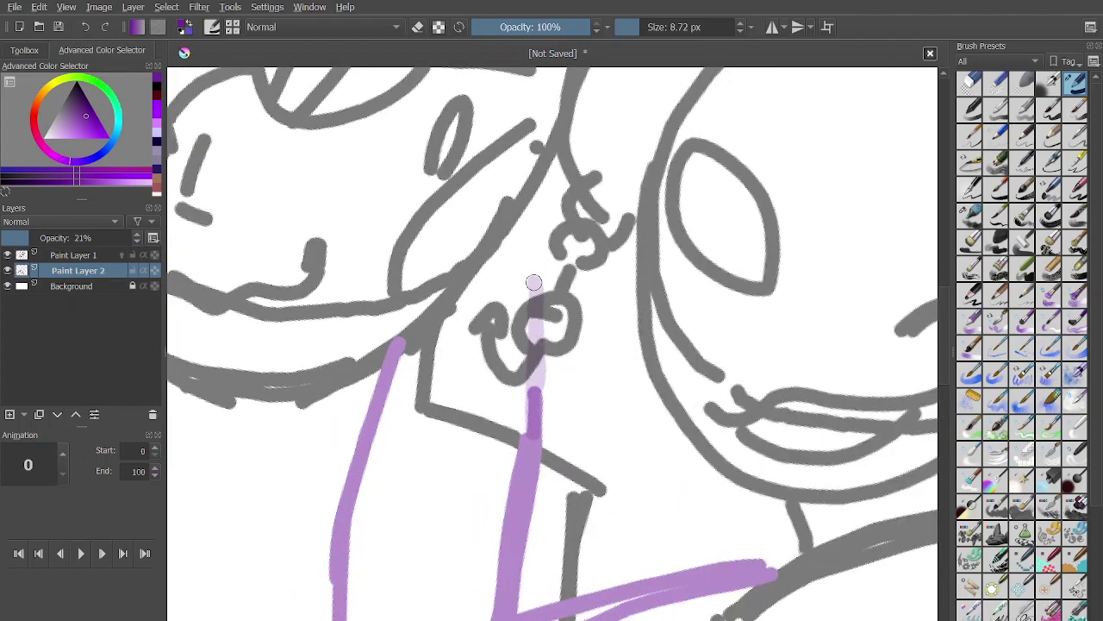
Switch to Paint Layer 1 and draw the purple hand's palm outline from the forearm across the tall figure's cheek to the inner arm line.
key("Page_Up")
mouse_move(553, 388)
left_mouse_down()
mouse_move(574, 243)
mouse_move(443, 287)
mouse_move(500, 264)
mouse_move(387, 348)
mouse_move(413, 424)
mouse_move(408, 464)
left_mouse_up()
scroll(492, 429, "down", 3)
scroll(493, 430, "up", 4)
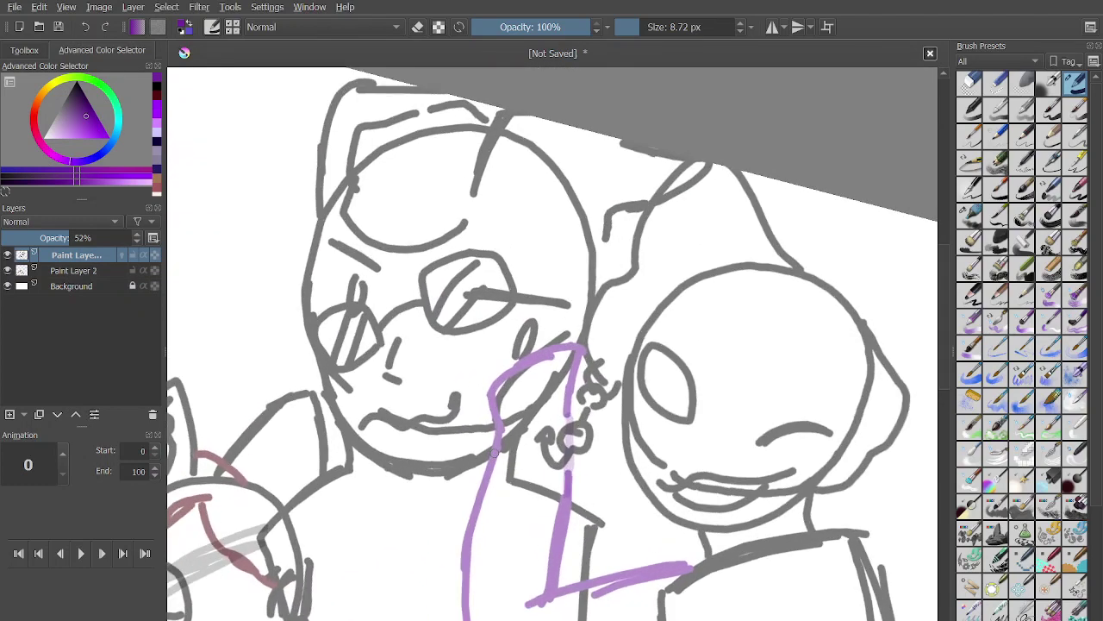
scroll(492, 507, "up", 4)
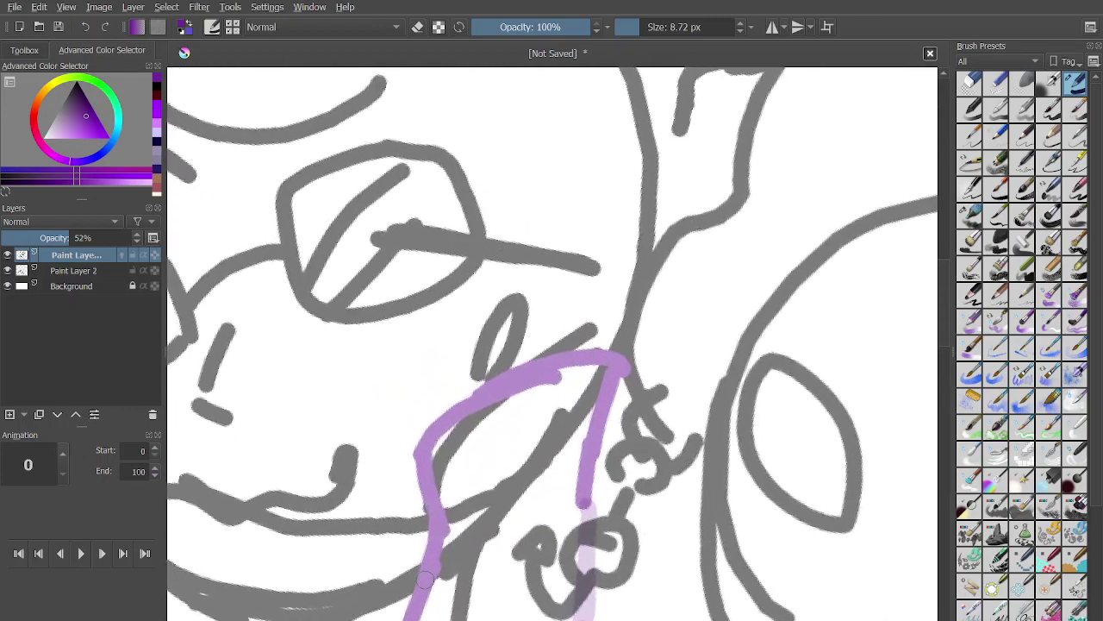
Draw the purple hand's thumb as a loop behind the dangling earring on Paint Layer 2, and return to Paint Layer 1.
left_click(77, 271)
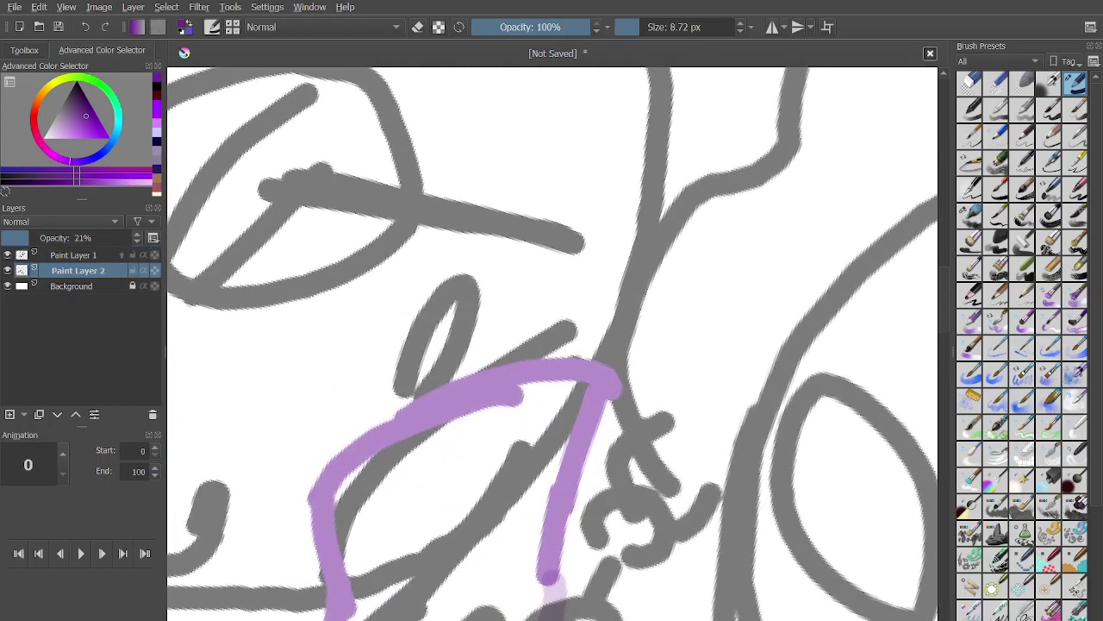
mouse_move(590, 375)
left_mouse_down()
mouse_move(660, 284)
mouse_move(678, 377)
mouse_move(632, 465)
mouse_move(579, 513)
mouse_move(591, 480)
left_mouse_up()
left_click(76, 255)
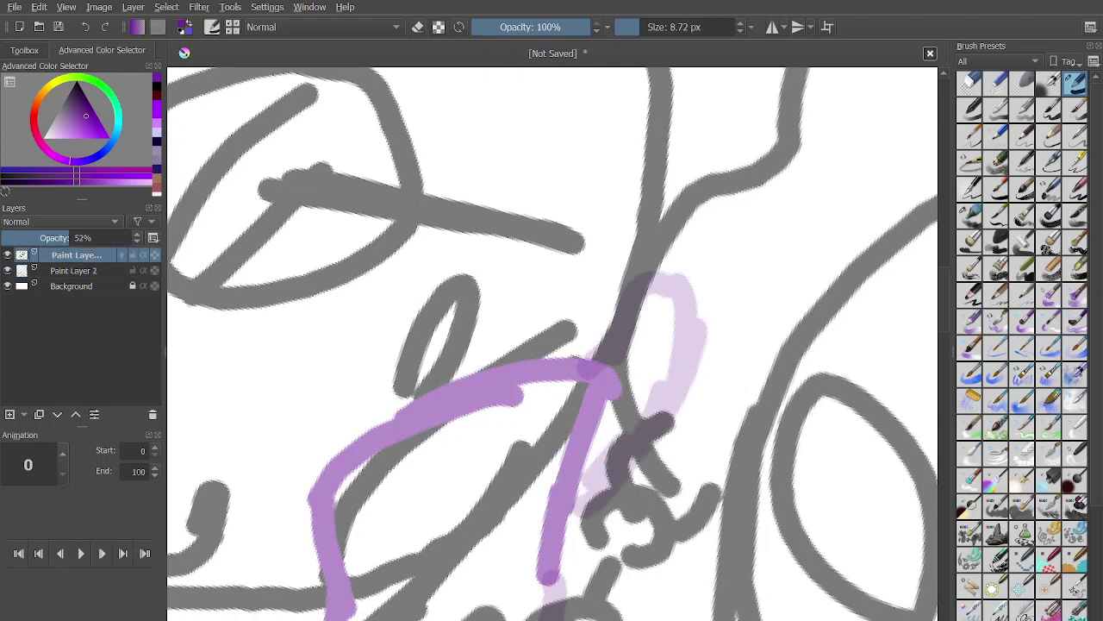
Try to draw the hand's first finger with an oval fingertip over the glasses arm, plus one edge of a second finger.
mouse_move(492, 386)
left_mouse_down()
mouse_move(501, 312)
mouse_move(506, 330)
mouse_move(484, 220)
mouse_move(545, 197)
mouse_move(590, 257)
left_mouse_up()
key("ctrl+z")
key("ctrl+z")
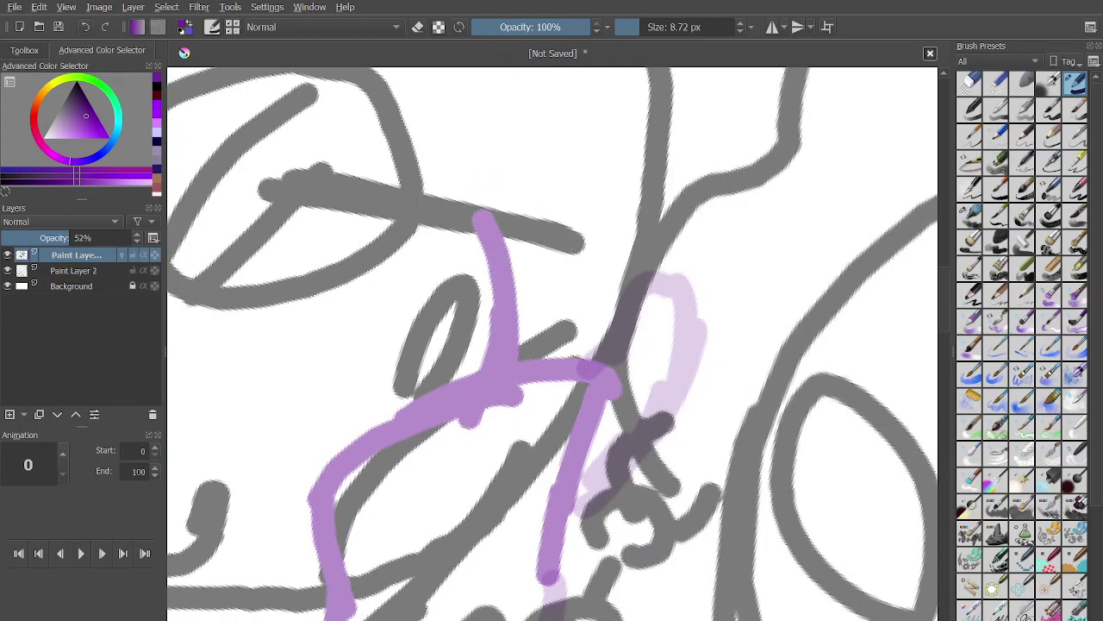
mouse_move(565, 177)
left_mouse_down()
mouse_move(486, 237)
mouse_move(581, 194)
mouse_move(608, 319)
mouse_move(591, 371)
left_mouse_up()
left_click_drag(506, 358, 495, 241)
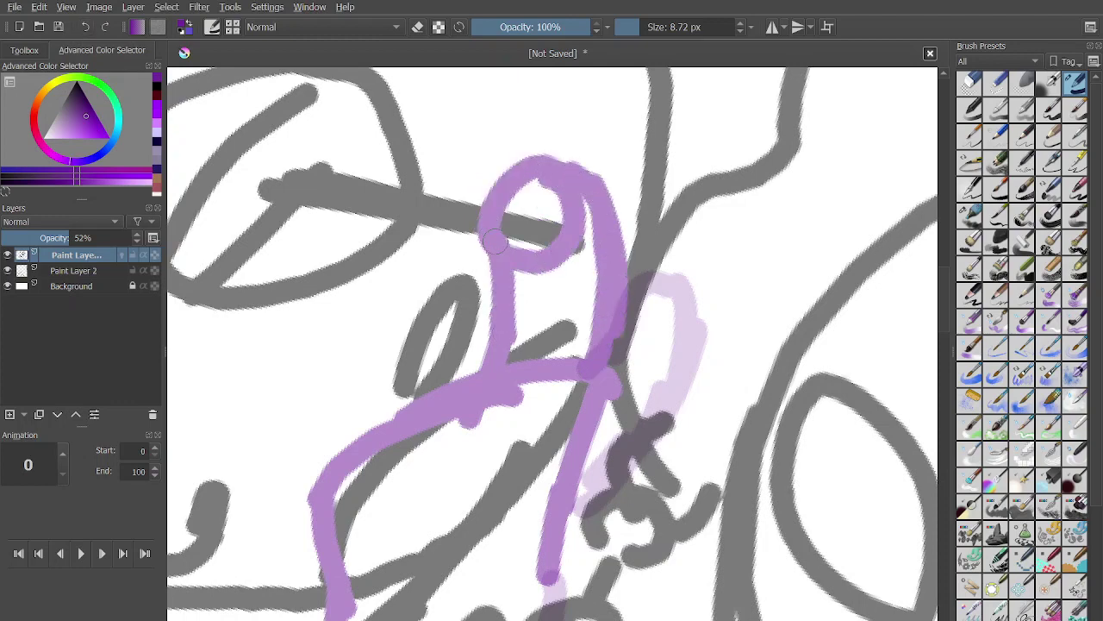
mouse_move(376, 425)
left_mouse_down()
mouse_move(364, 326)
mouse_move(345, 298)
left_mouse_up()
scroll(552, 344, "down", 4)
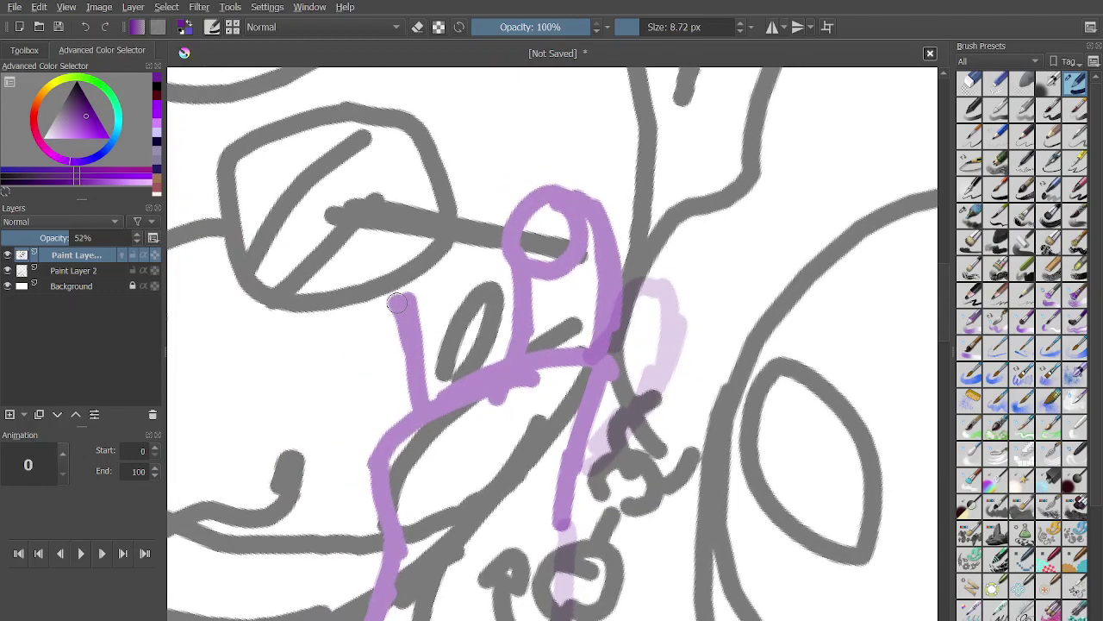
scroll(553, 344, "down", 3)
scroll(552, 344, "up", 2)
scroll(553, 344, "down", 2)
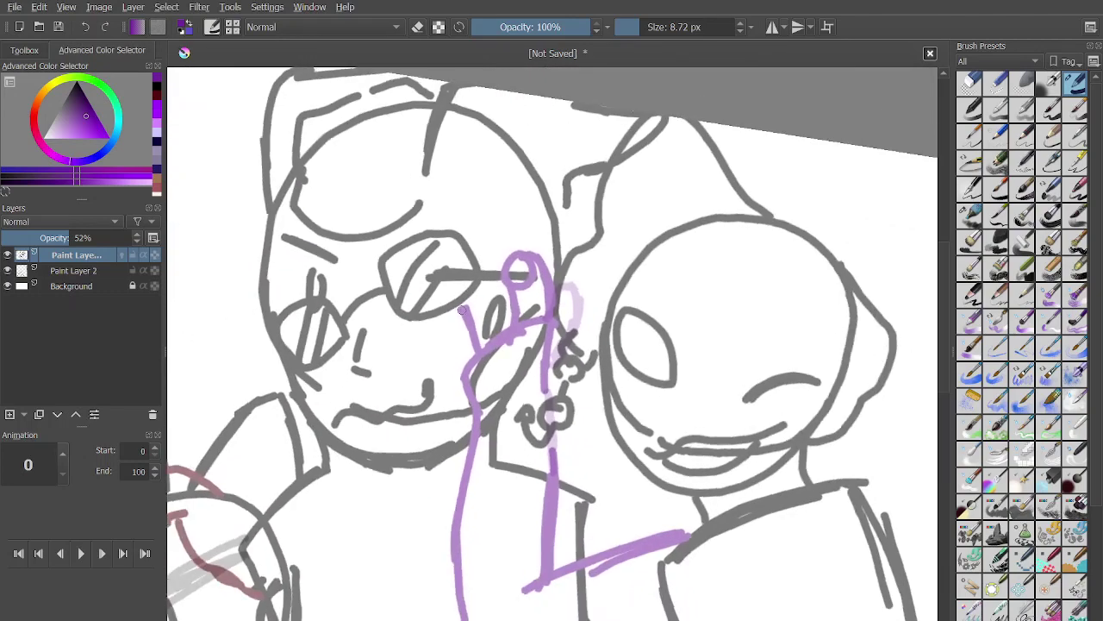
Undo the finger strokes and the oval fingertip above the purple palm.
key("ctrl+z")
key("ctrl+shift+z")
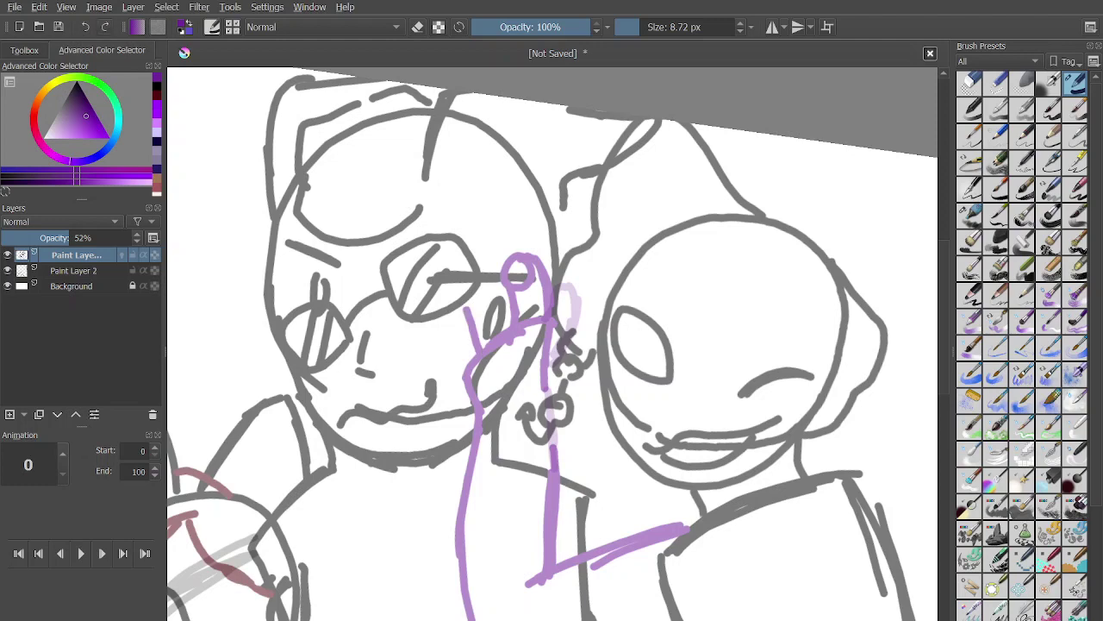
key("ctrl+z")
key("ctrl+z")
key("ctrl+z")
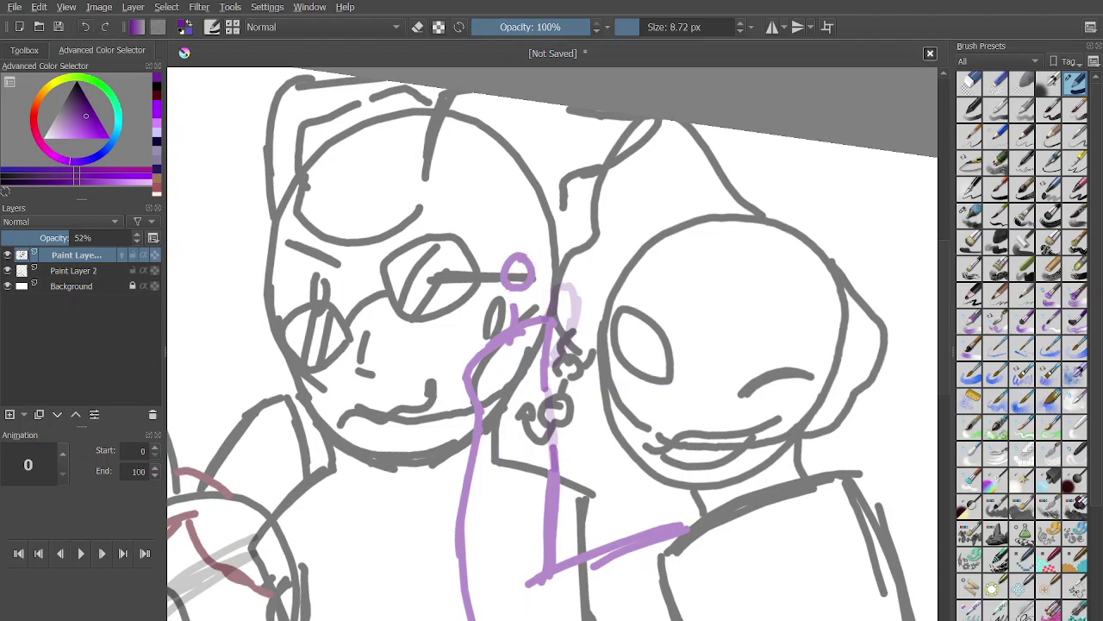
key("ctrl+z")
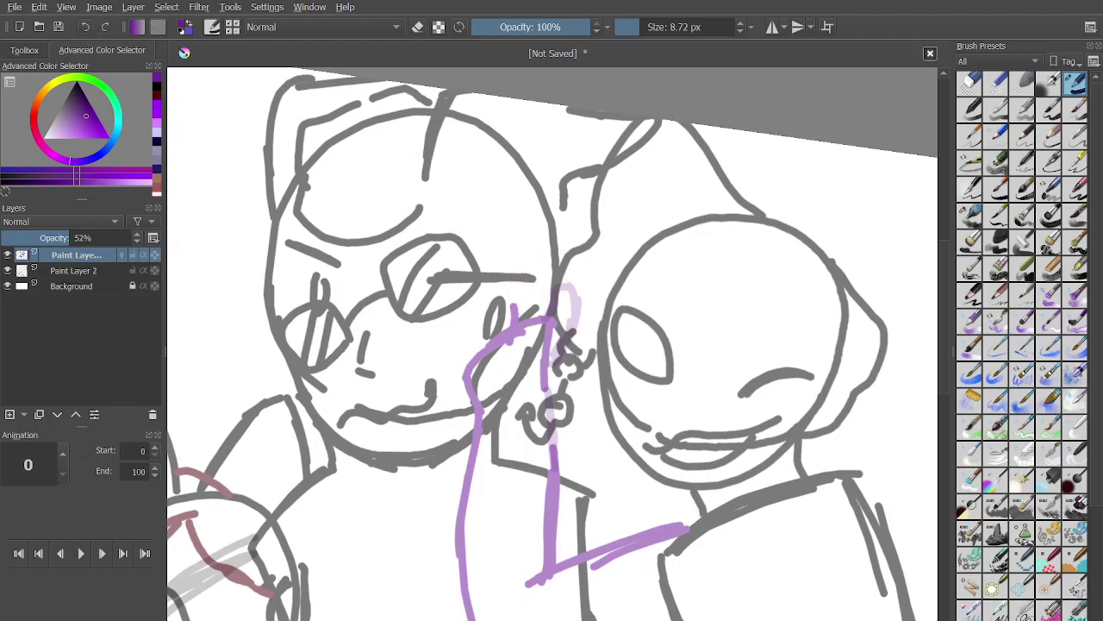
Draw the purple hand's first finger as a curved, pointed shape rising from the palm past the end of the glasses arm.
scroll(499, 228, "up", 2)
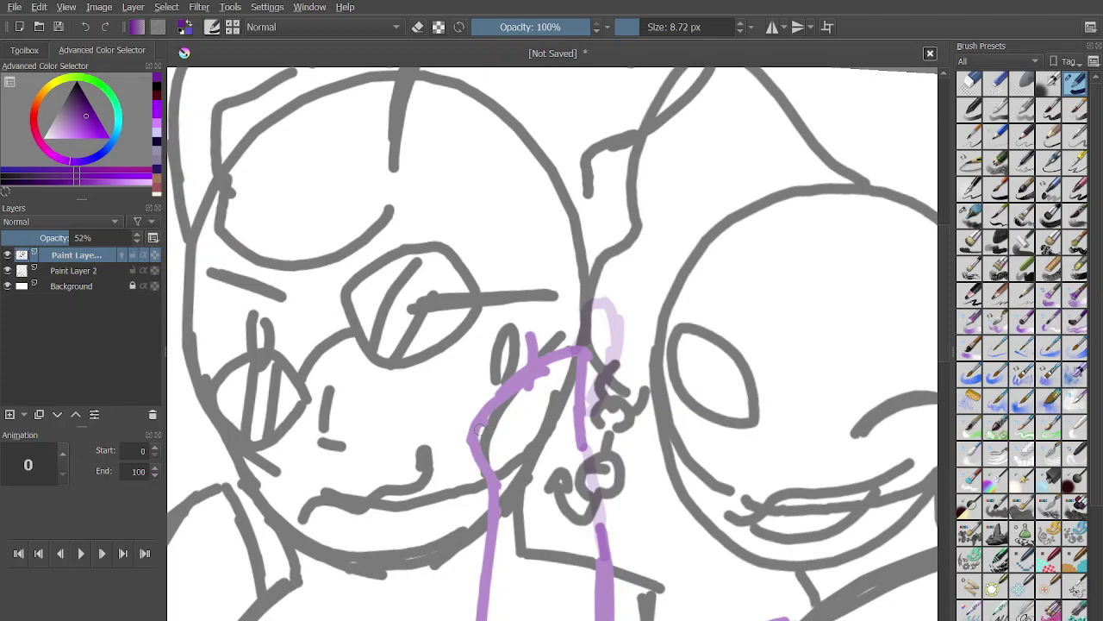
scroll(480, 428, "up", 2)
mouse_move(500, 422)
left_mouse_down()
mouse_move(512, 304)
mouse_move(489, 253)
mouse_move(495, 231)
mouse_move(579, 326)
mouse_move(587, 395)
left_mouse_up()
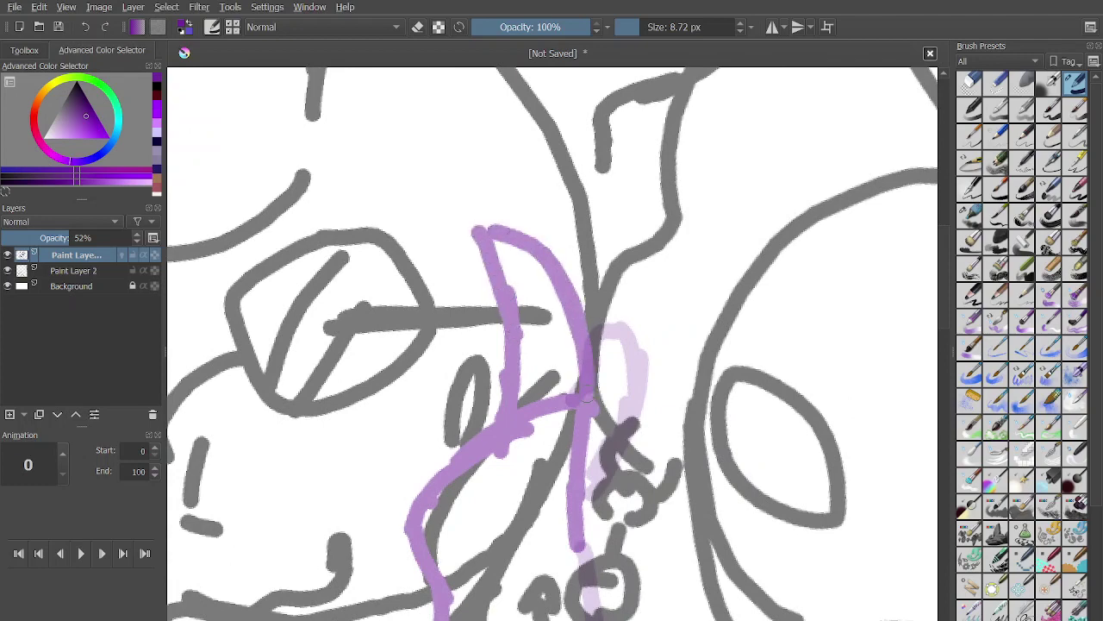
Try to draw the second finger across the tall figure's lens and the edge of a third finger beside it.
mouse_move(444, 470)
left_mouse_down()
mouse_move(345, 352)
mouse_move(325, 307)
left_mouse_up()
key("ctrl+z")
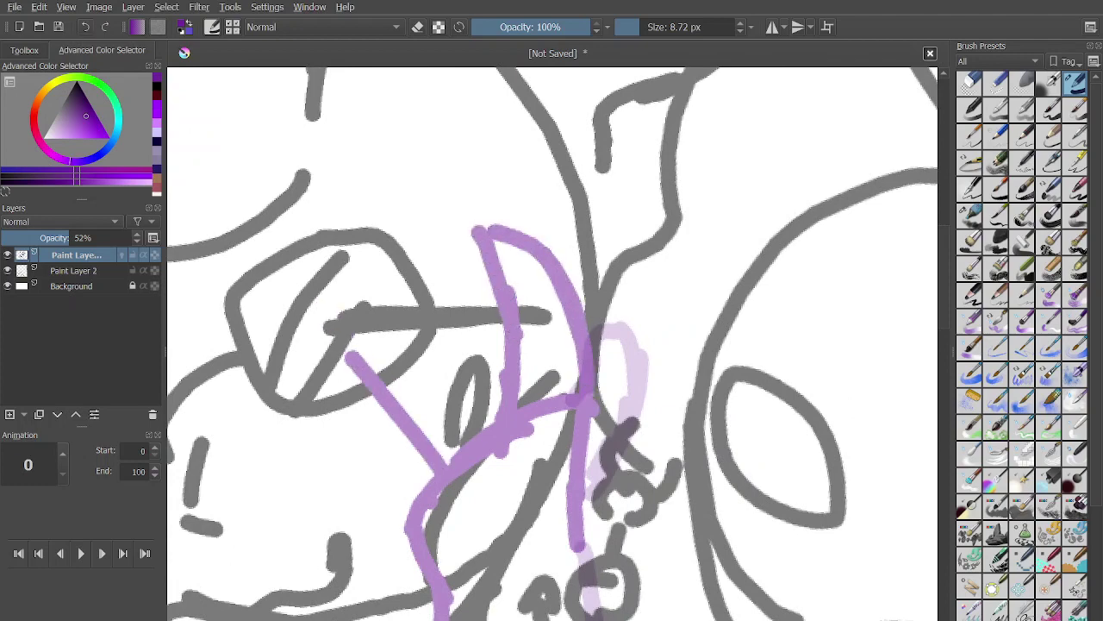
mouse_move(426, 488)
left_mouse_down()
mouse_move(338, 363)
mouse_move(354, 295)
mouse_move(436, 403)
left_mouse_up()
key("ctrl+z")
key("ctrl+z")
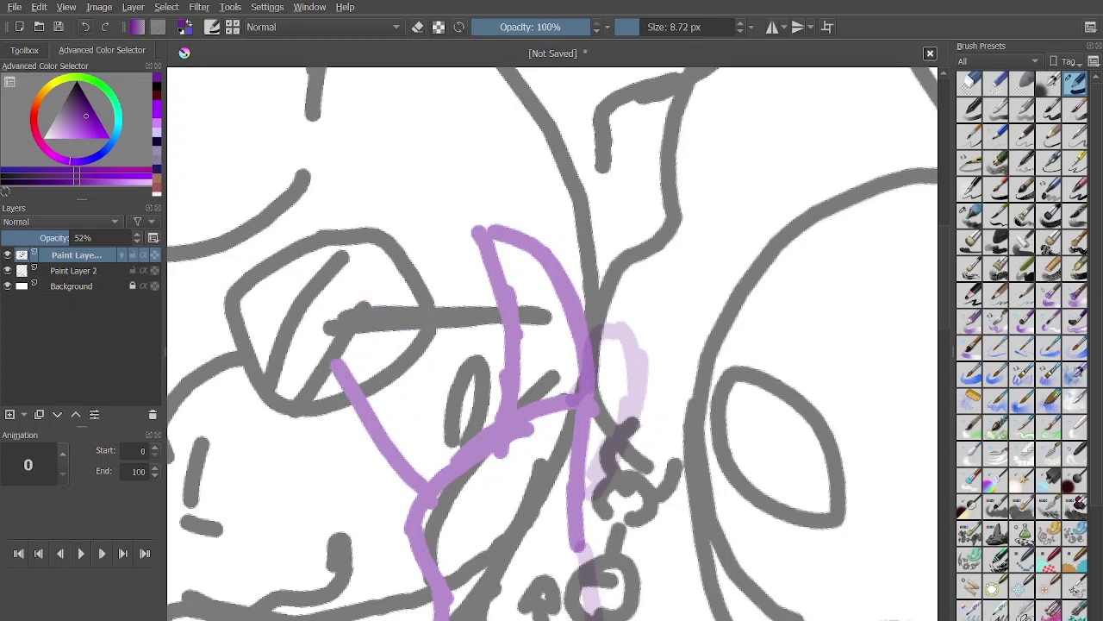
mouse_move(334, 362)
left_mouse_down()
mouse_move(348, 312)
mouse_move(423, 390)
mouse_move(465, 462)
left_mouse_up()
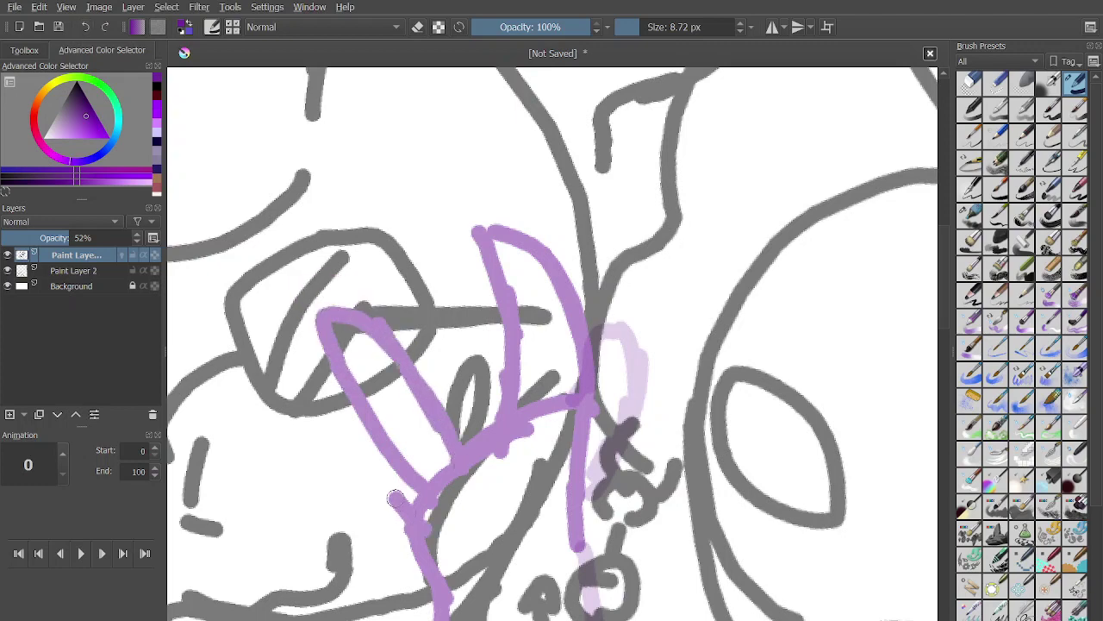
left_click_drag(395, 498, 328, 410)
mouse_move(327, 409)
left_mouse_down()
mouse_move(297, 341)
mouse_move(338, 354)
left_mouse_up()
scroll(552, 344, "up", 2)
Undo the second and third finger strokes over the tall figure's lens.
key("ctrl+z")
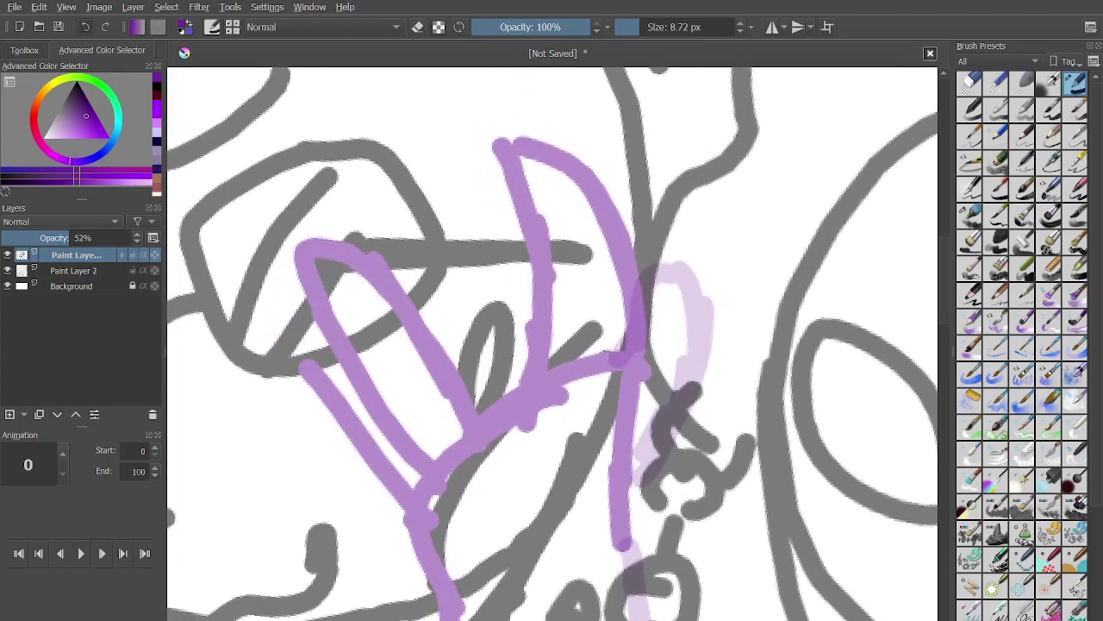
key("ctrl+z")
key("ctrl+z")
key("ctrl+z")
key("ctrl+z")
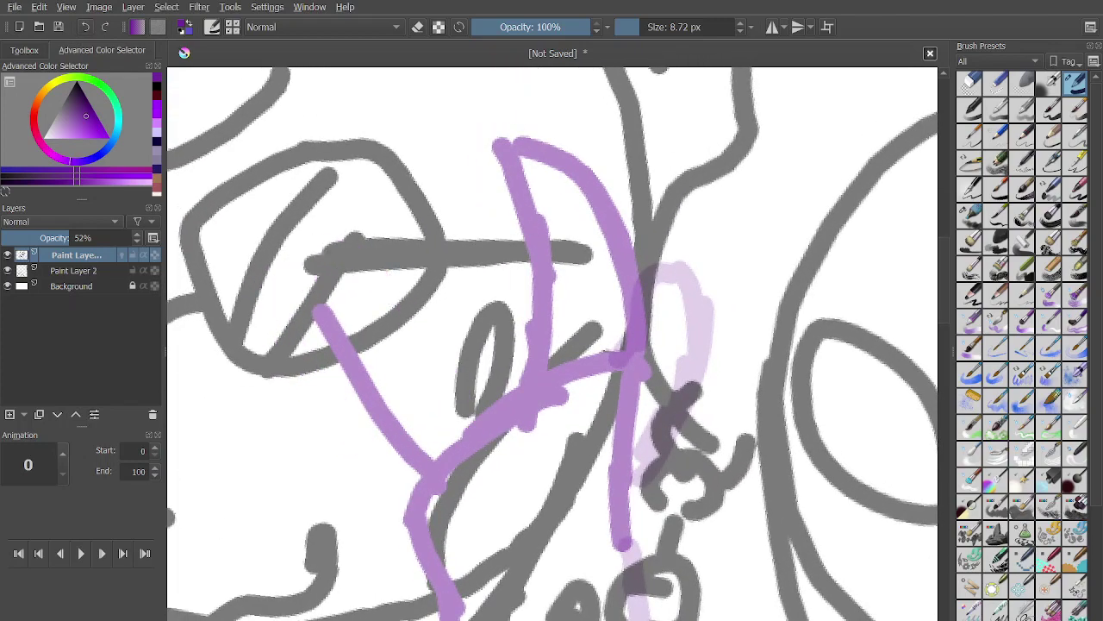
key("ctrl+z")
Draw the second purple finger with a wide rounded tip over the tall figure's lens, undoing the misplaced closing strokes.
mouse_move(431, 474)
left_mouse_down()
mouse_move(371, 349)
mouse_move(414, 306)
mouse_move(423, 315)
left_mouse_up()
left_click_drag(398, 266, 476, 385)
left_click(84, 27)
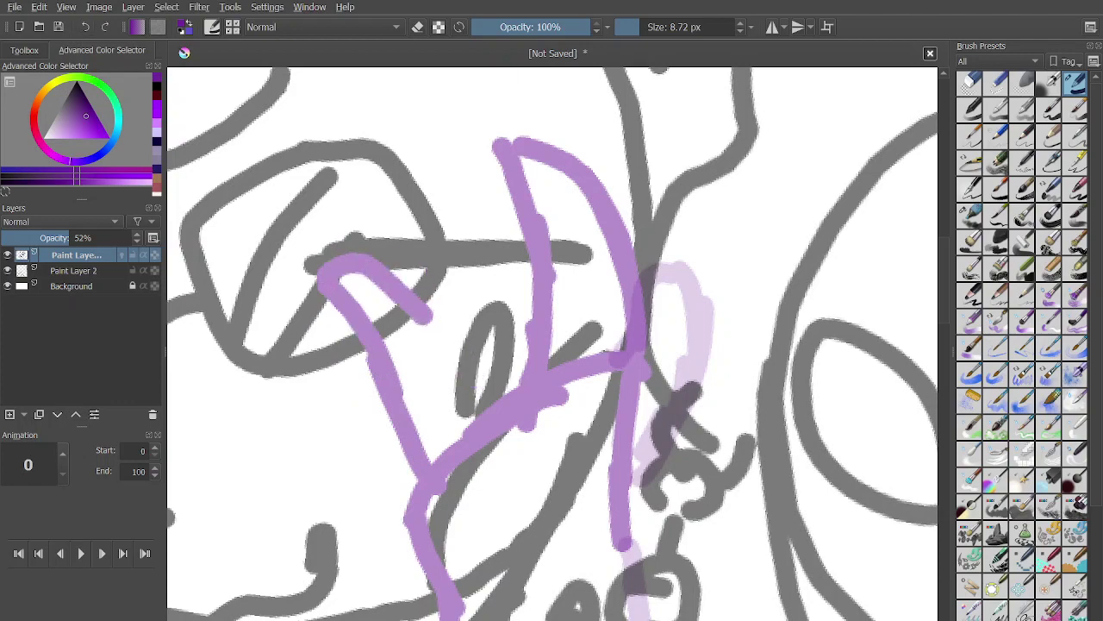
key("ctrl+z")
mouse_move(320, 278)
left_mouse_down()
mouse_move(371, 231)
mouse_move(405, 235)
mouse_move(457, 345)
mouse_move(475, 428)
left_mouse_up()
left_click_drag(436, 252, 485, 409)
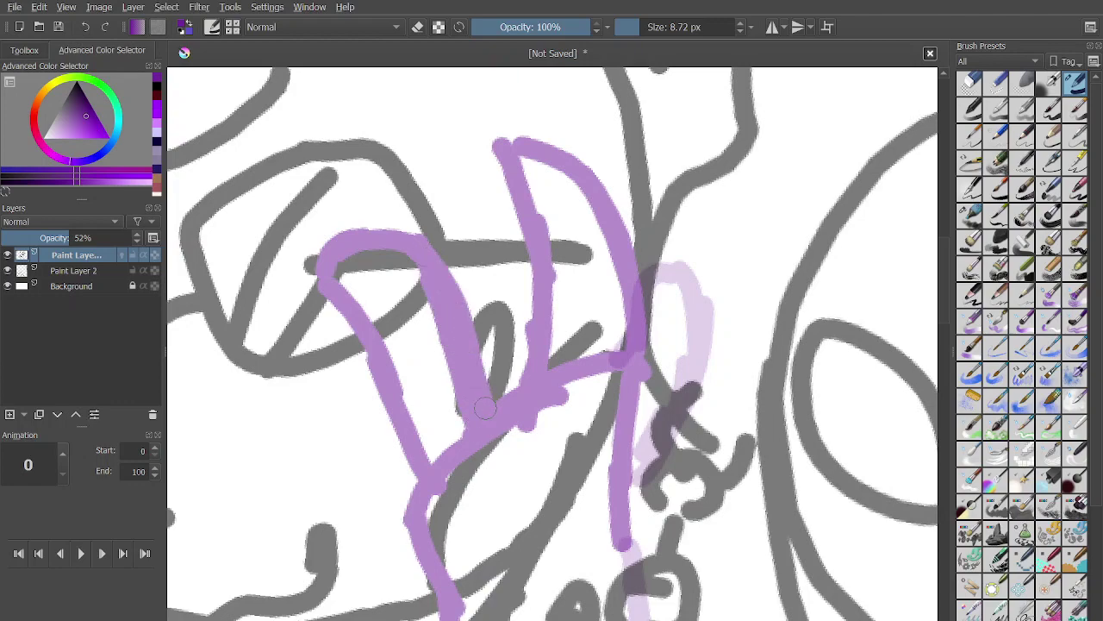
Draw a third purple finger from the base of the palm, curving up to meet the second finger.
mouse_move(405, 513)
left_mouse_down()
mouse_move(299, 403)
mouse_move(288, 324)
mouse_move(327, 313)
mouse_move(357, 331)
left_mouse_up()
scroll(504, 321, "down", 5)
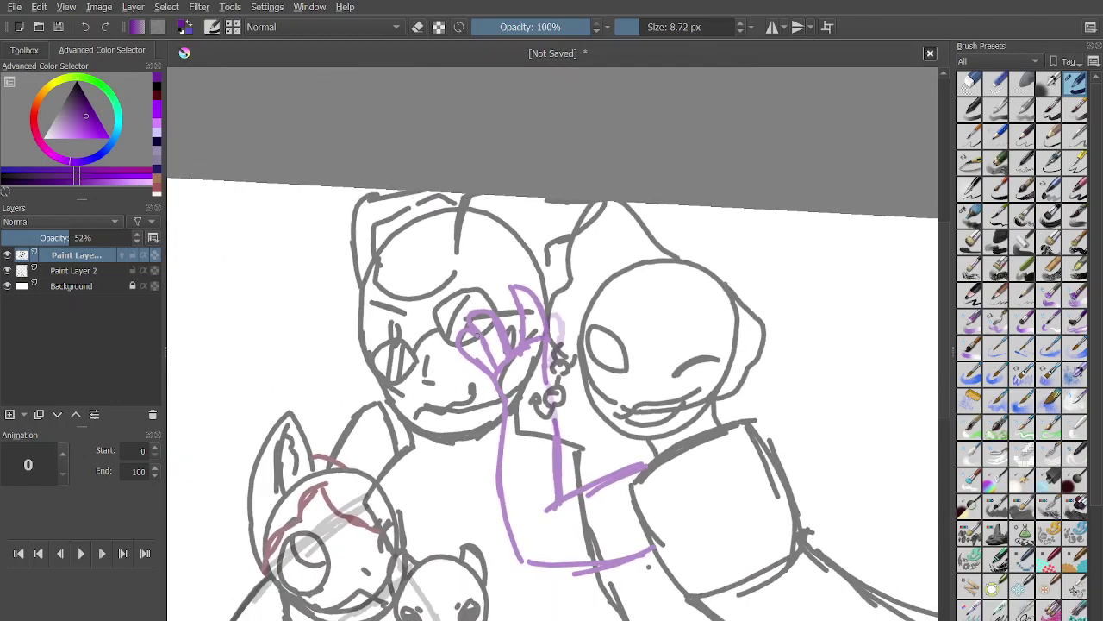
scroll(553, 344, "down", 1)
Undo the stray purple stroke at the winking figure's far shoulder and change the brush colour to black.
scroll(553, 344, "up", 3)
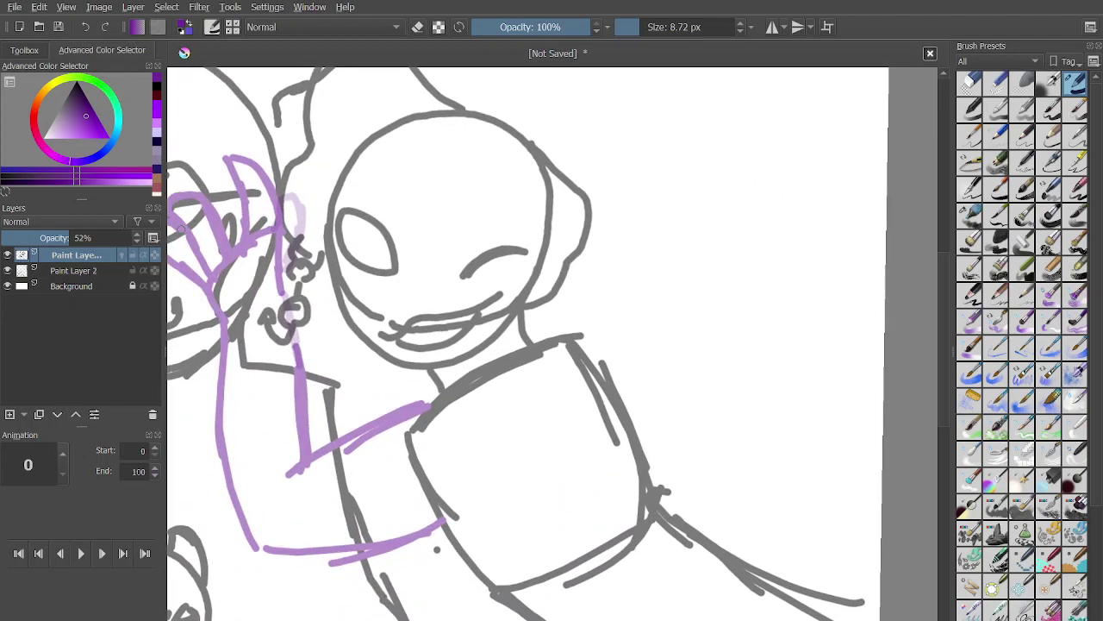
mouse_move(565, 342)
left_mouse_down()
mouse_move(610, 308)
mouse_move(658, 302)
mouse_move(634, 296)
left_mouse_up()
key("ctrl+z")
left_click(156, 87)
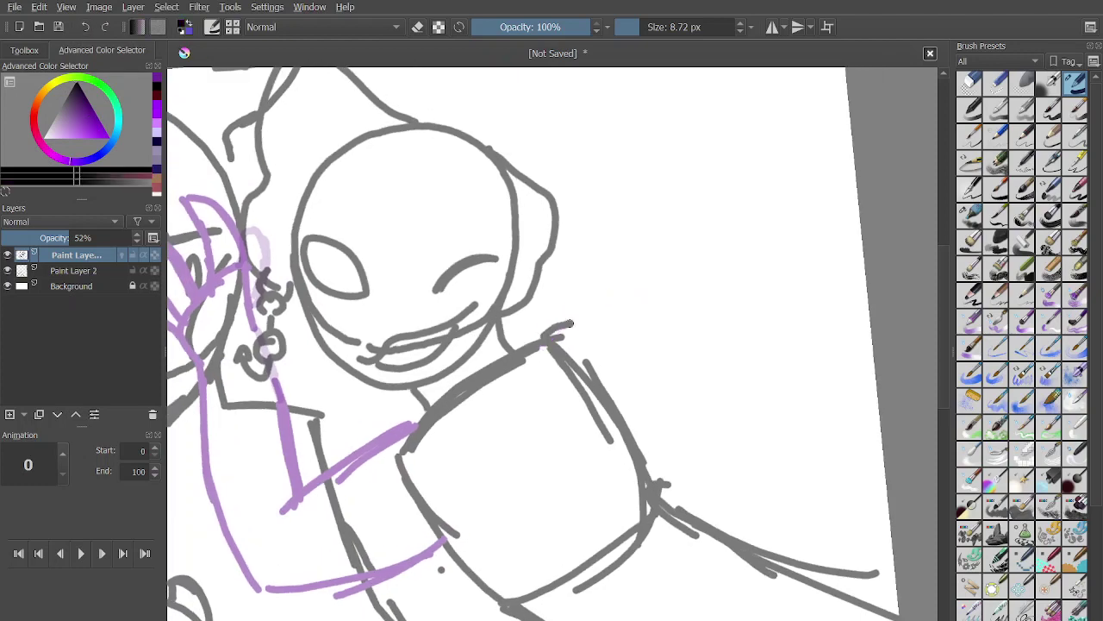
Try to draw the winking figure's other arm outward from the far shoulder, and undo the strokes.
left_click_drag(570, 323, 667, 317)
left_click_drag(554, 334, 706, 322)
scroll(707, 322, "up", 3)
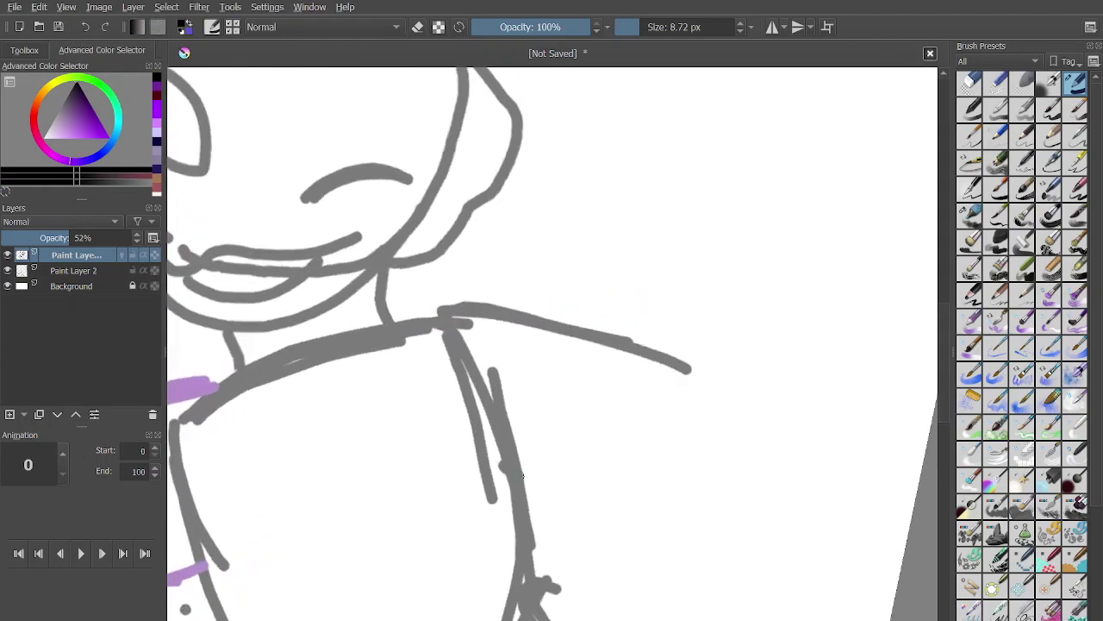
left_click_drag(523, 475, 651, 525)
key("ctrl+z")
key("ctrl+z")
key("ctrl+z")
Try a diagonal arm line crossing the outer edge of the winking figure's torso, and undo it.
mouse_move(556, 491)
left_mouse_down()
mouse_move(584, 507)
mouse_move(444, 372)
left_mouse_up()
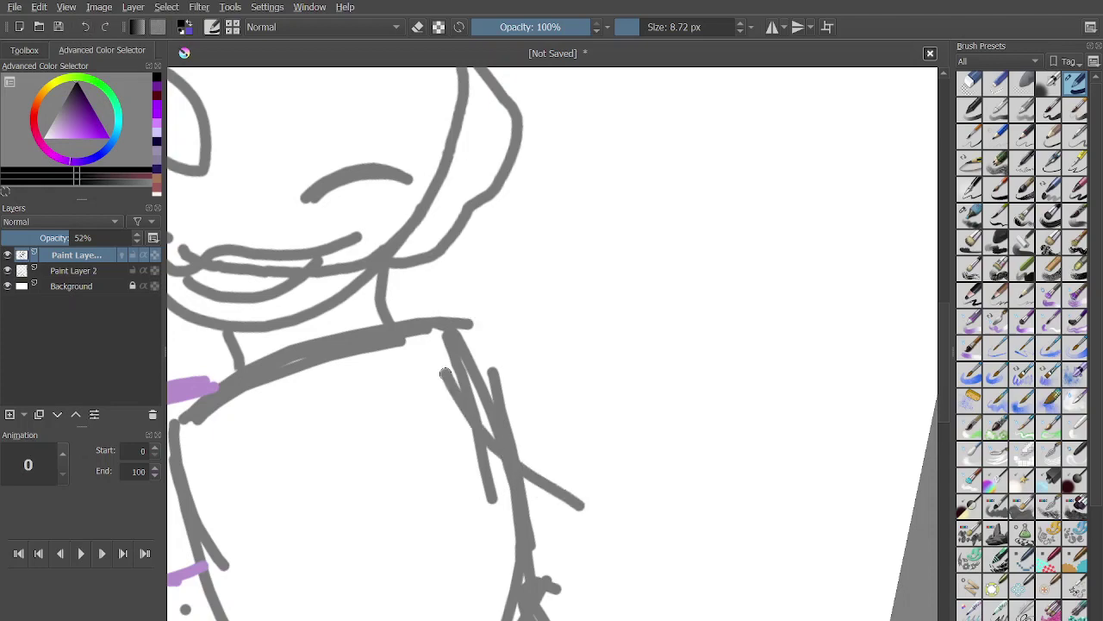
scroll(552, 363, "down", 4)
scroll(553, 362, "up", 4)
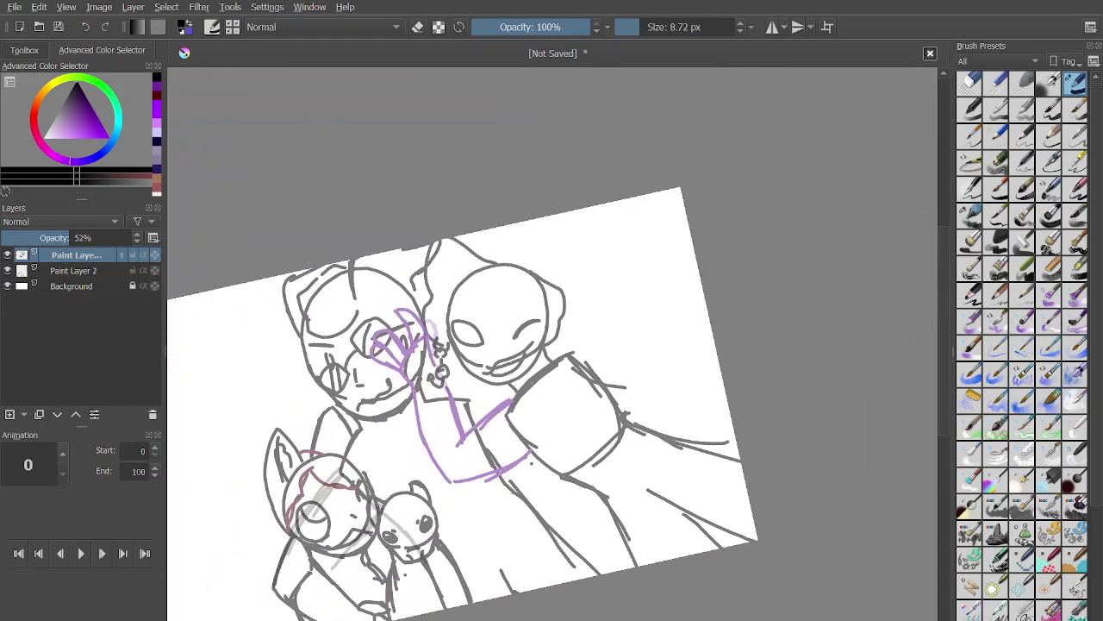
key("ctrl+z")
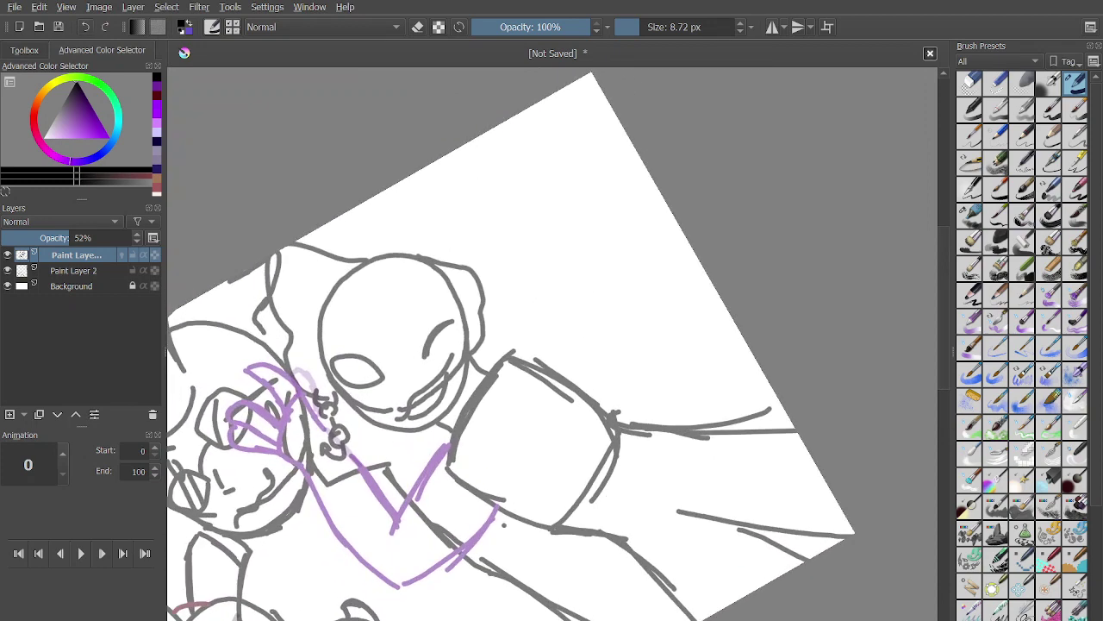
Draw the winking figure's other upper arm as two lines outward from the shoulder and torso side, undoing the misplaced strokes.
left_click_drag(529, 338, 656, 320)
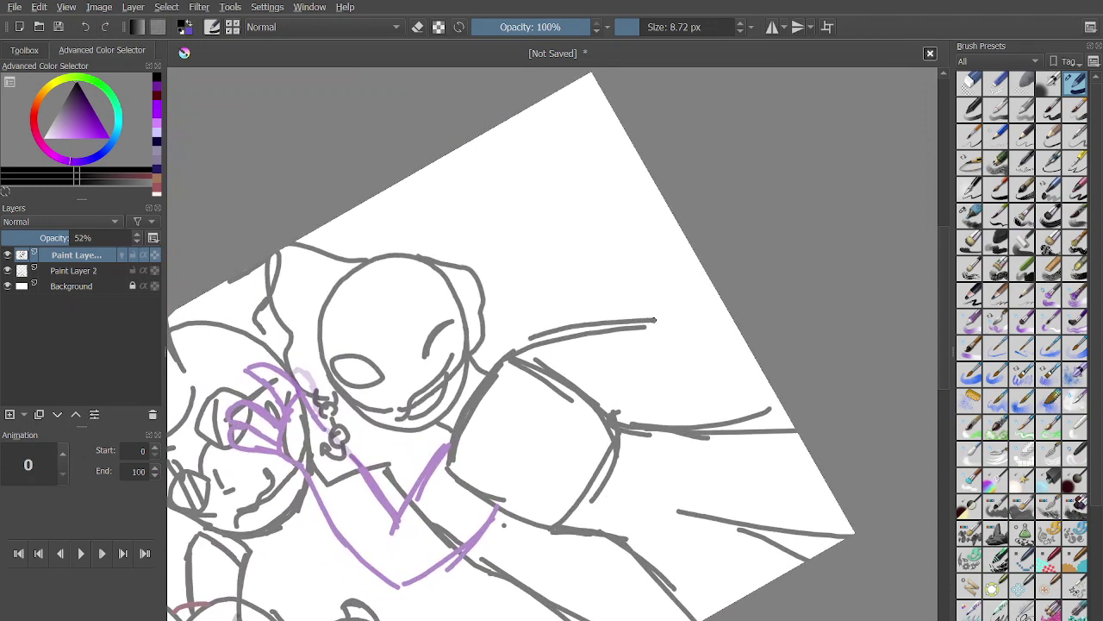
left_click_drag(565, 391, 677, 363)
scroll(553, 362, "up", 3)
key("ctrl+z")
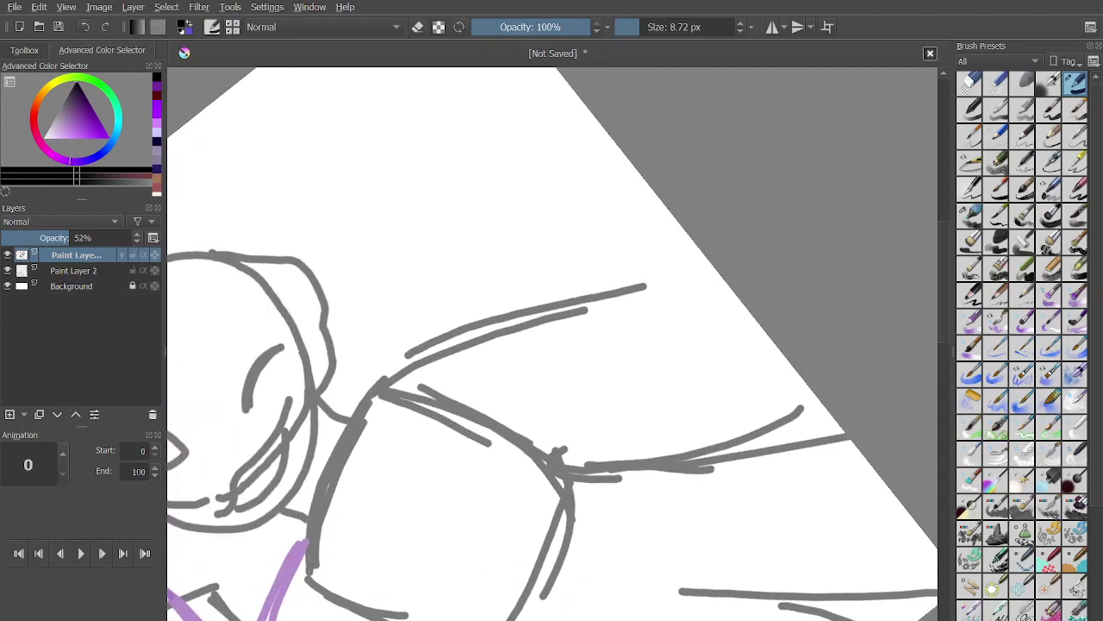
key("ctrl+z")
left_click_drag(390, 379, 643, 304)
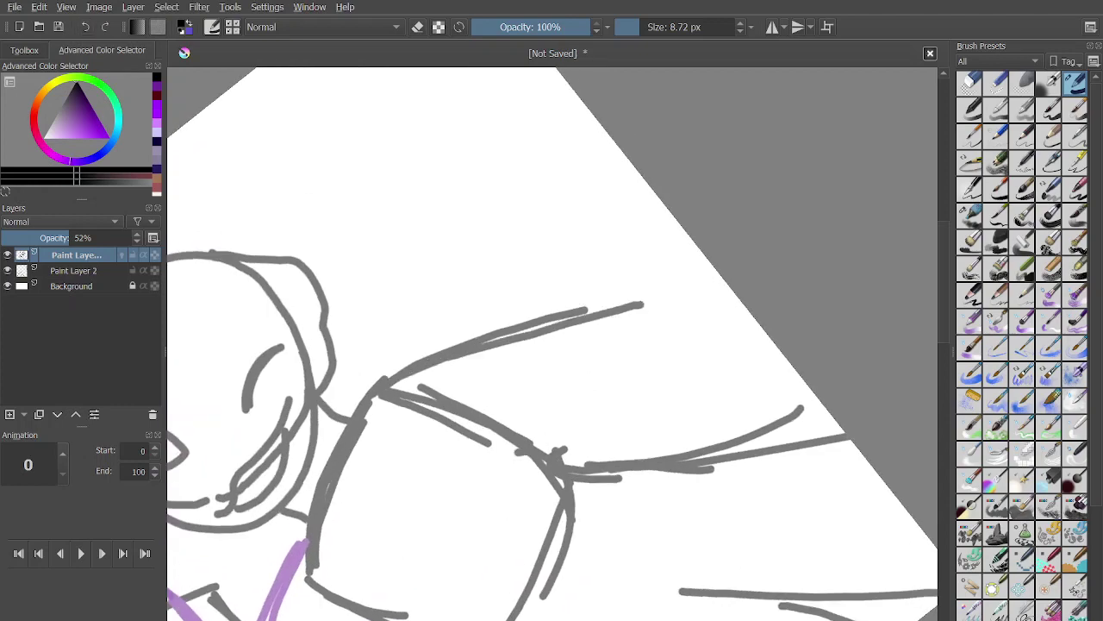
left_click_drag(534, 446, 678, 389)
Extend the winking figure's outer arm with two forearm lines bending down toward the canvas edge.
scroll(552, 345, "up", 2)
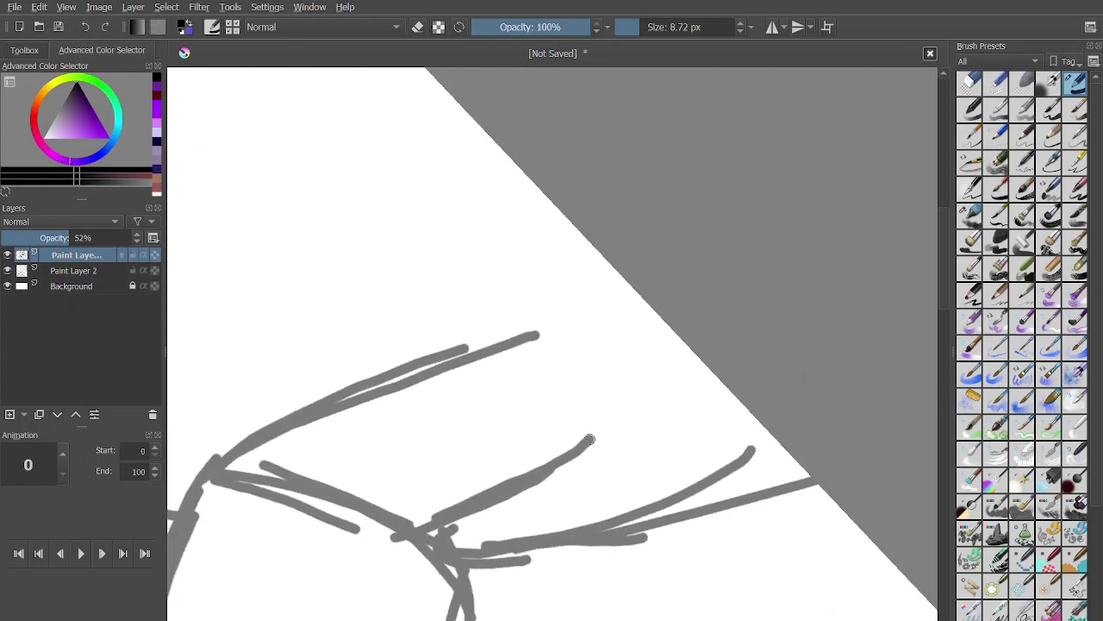
left_click_drag(526, 331, 673, 323)
left_click_drag(578, 456, 777, 454)
scroll(552, 345, "down", 3)
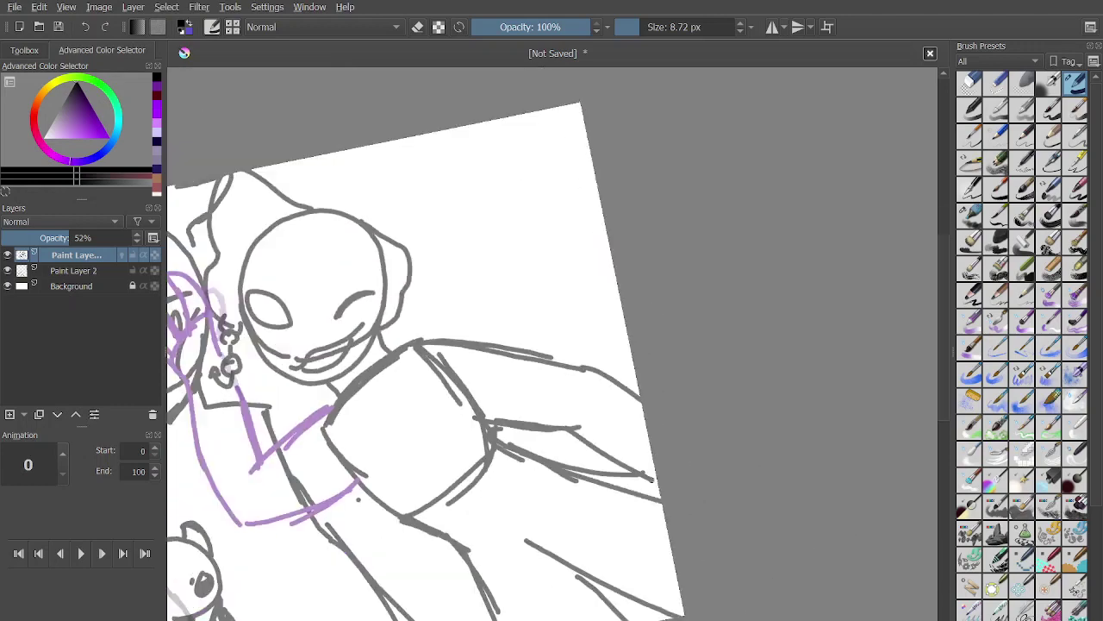
scroll(553, 345, "down", 2)
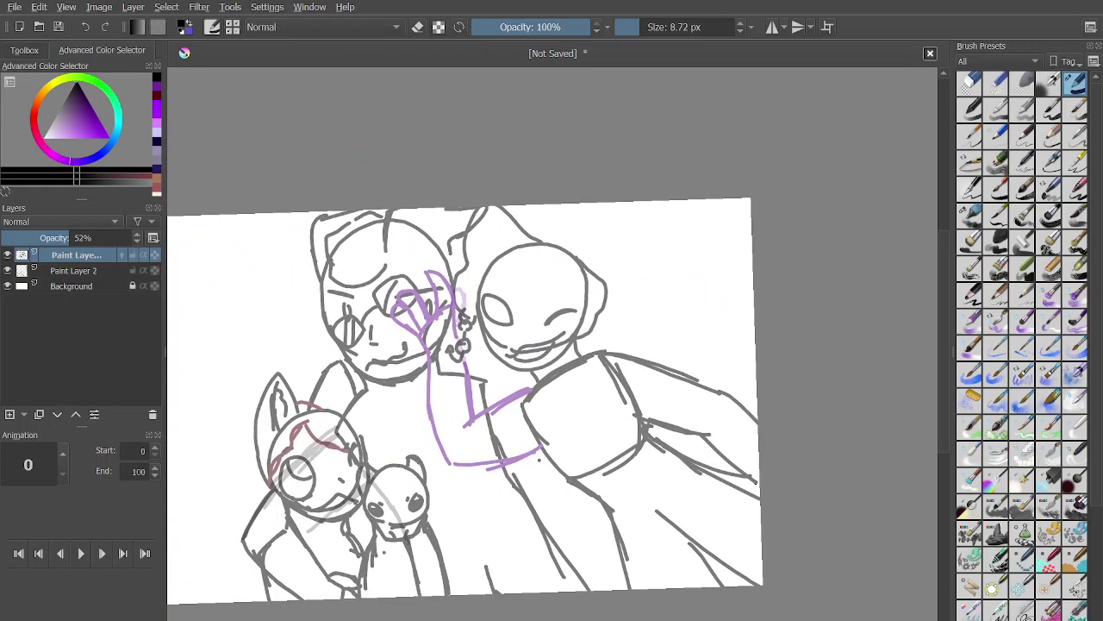
Switch the brush colour to red and draw wavy hair lines down both sides of the tall figure's head.
scroll(552, 344, "up", 4)
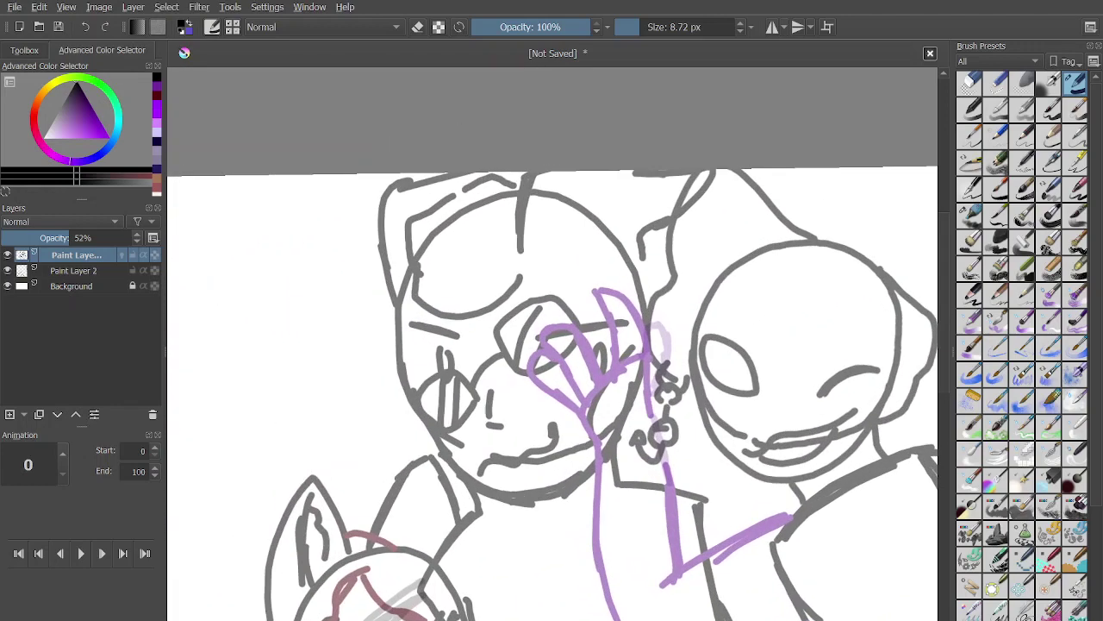
left_click(34, 109)
left_click_drag(91, 131, 109, 136)
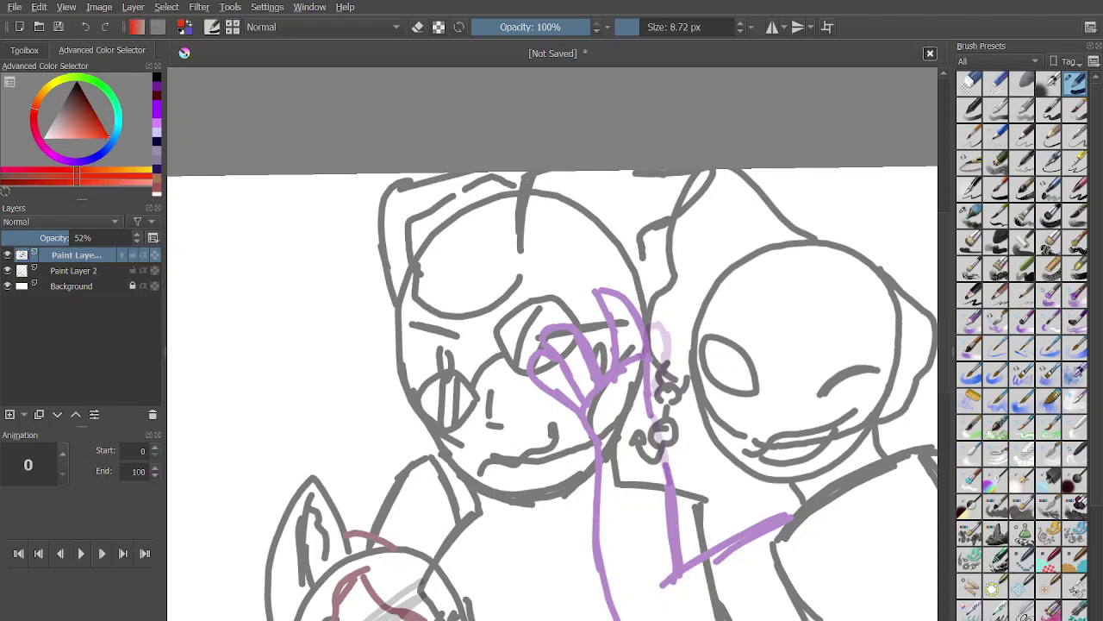
mouse_move(376, 311)
left_mouse_down()
mouse_move(350, 394)
mouse_move(357, 494)
left_mouse_up()
scroll(552, 345, "up", 1)
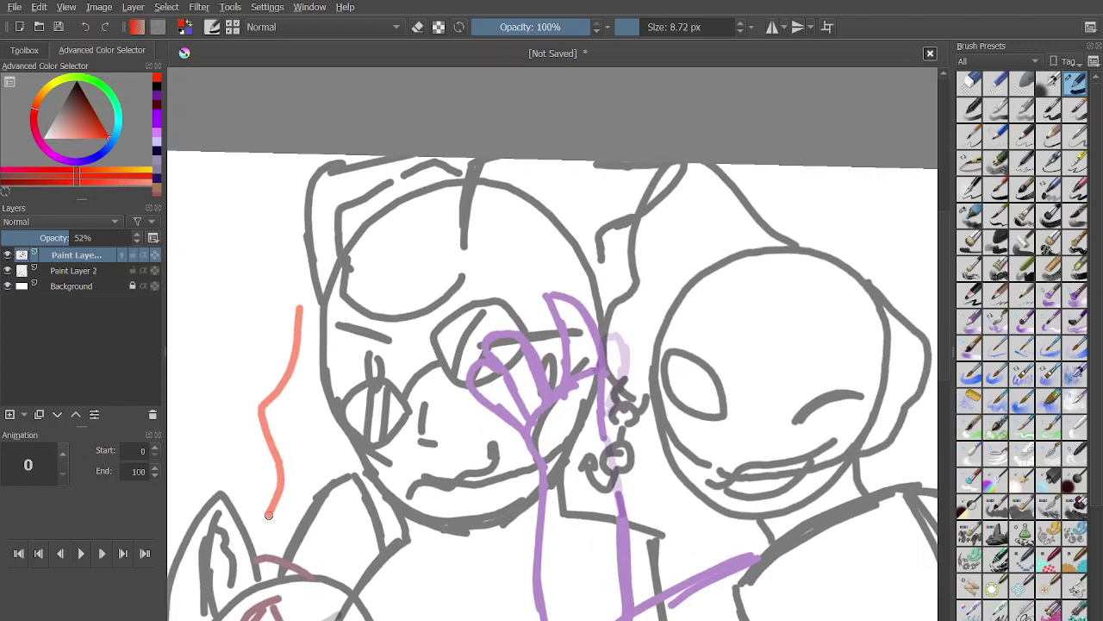
scroll(615, 249, "down", 5)
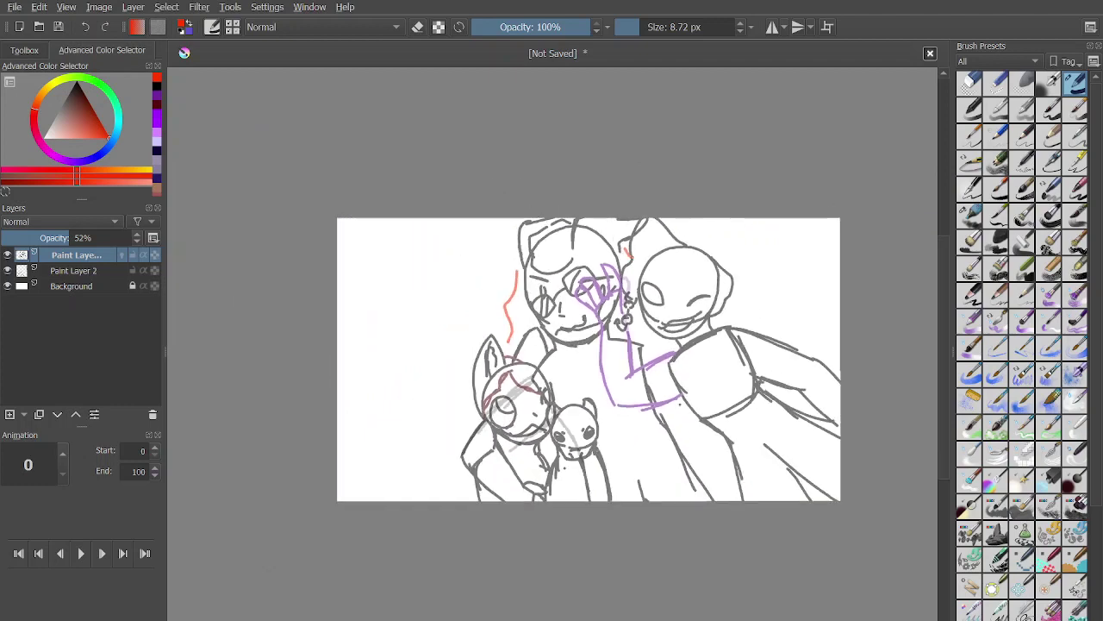
scroll(730, 377, "up", 5)
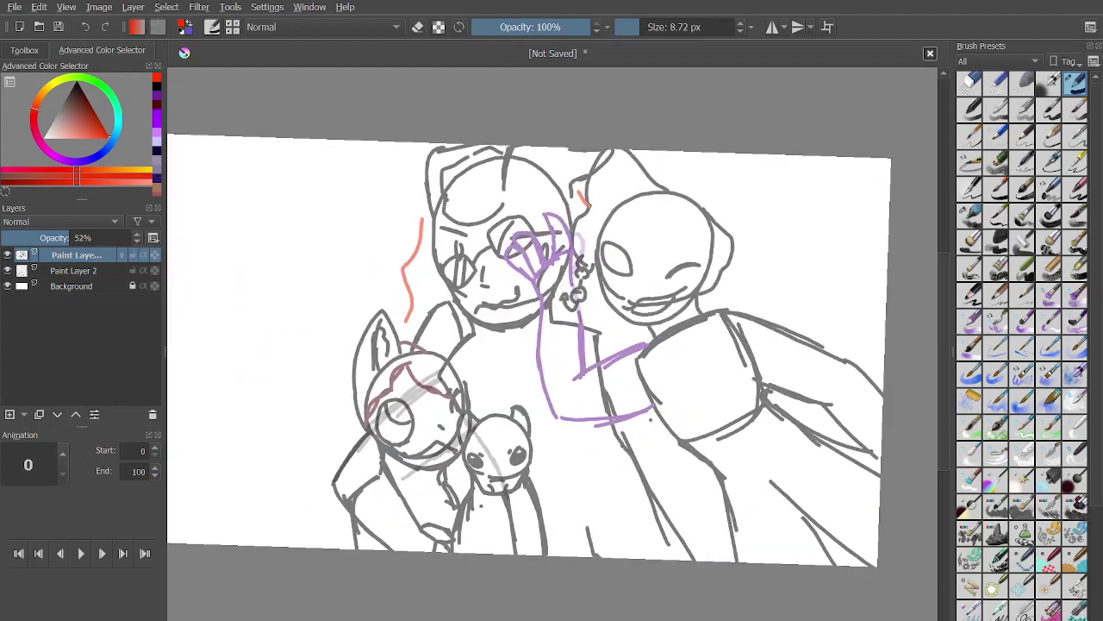
Make Paint Layer 2 the active layer and set the brush colour back to black.
left_click(76, 286)
key("Page_Up")
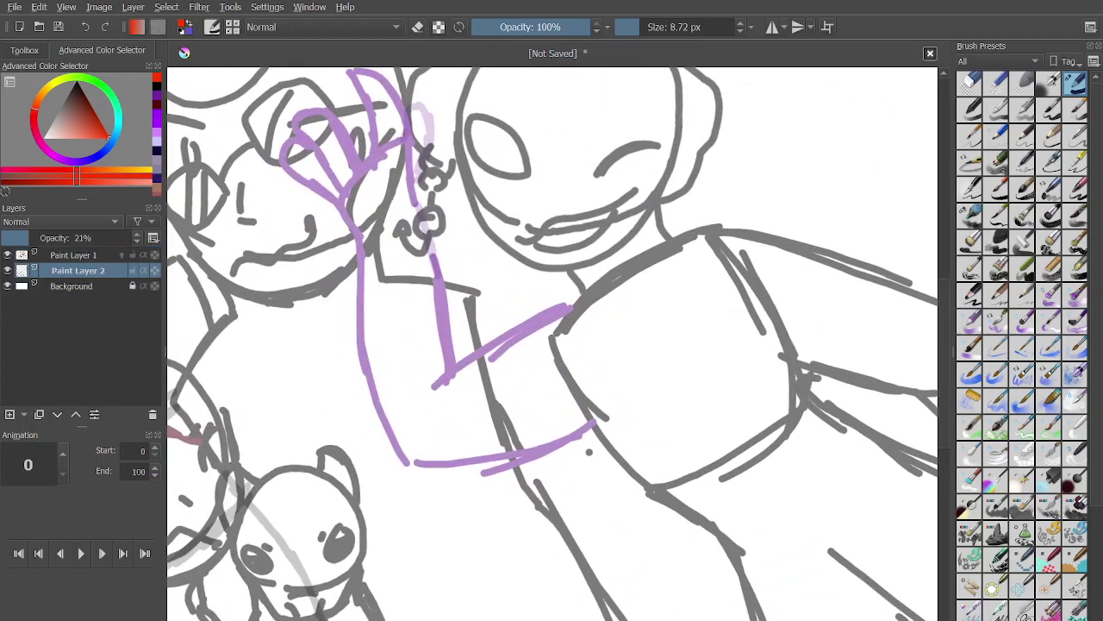
left_click(157, 86)
Try a diagonal arm line from the tall figure's shoulder down to the winking figure's torso, and undo it.
left_click_drag(476, 292, 603, 404)
scroll(602, 398, "down", 1)
scroll(602, 398, "down", 2)
scroll(602, 399, "up", 3)
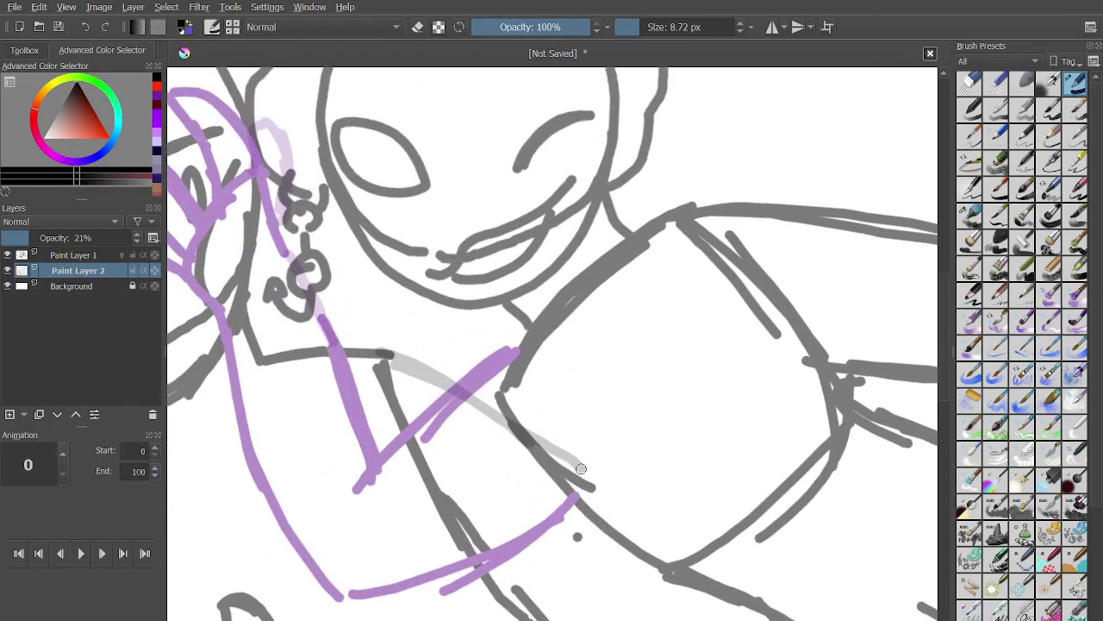
key("ctrl+z")
key("ctrl+z")
Draw two faint upper-arm lines from the tall figure's shoulder and side, reaching behind the winking figure's neck and torso.
left_click_drag(383, 353, 517, 299)
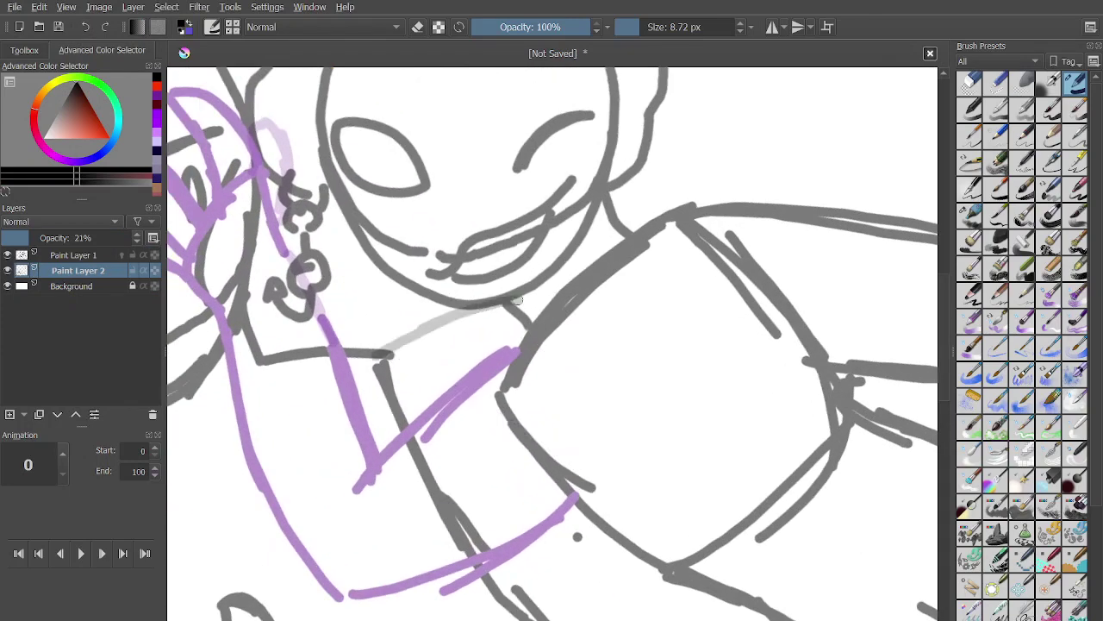
left_click_drag(466, 510, 542, 469)
scroll(543, 469, "down", 2)
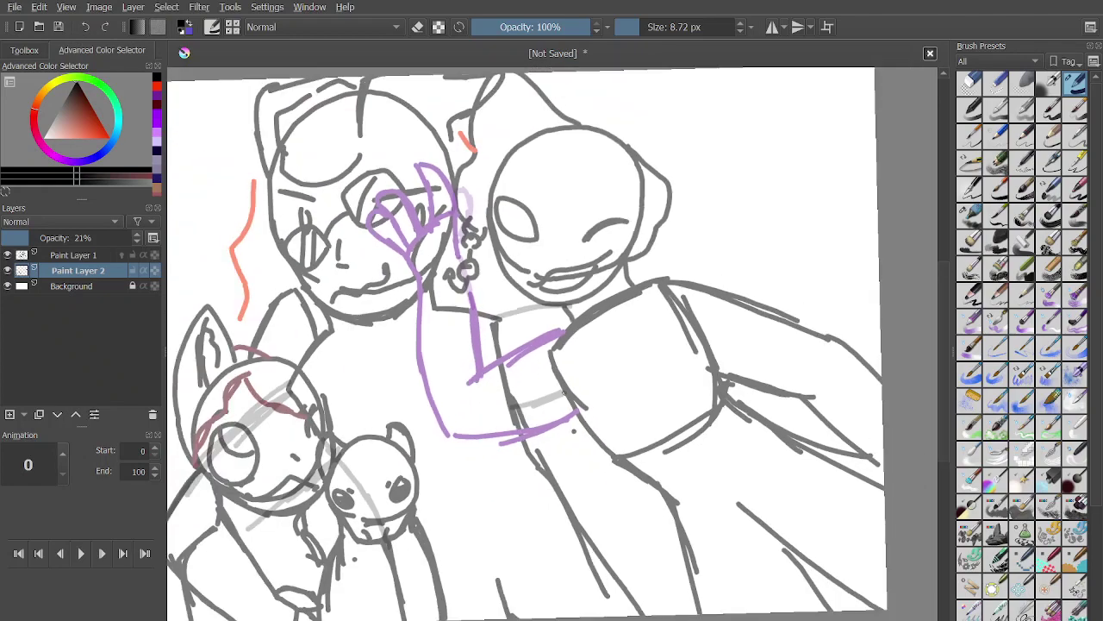
Undo the latest faint grey guide strokes across the round-headed figure's chin, shoulder and raised upper arm.
scroll(542, 469, "up", 2)
scroll(445, 475, "up", 1)
left_click_drag(422, 327, 539, 310)
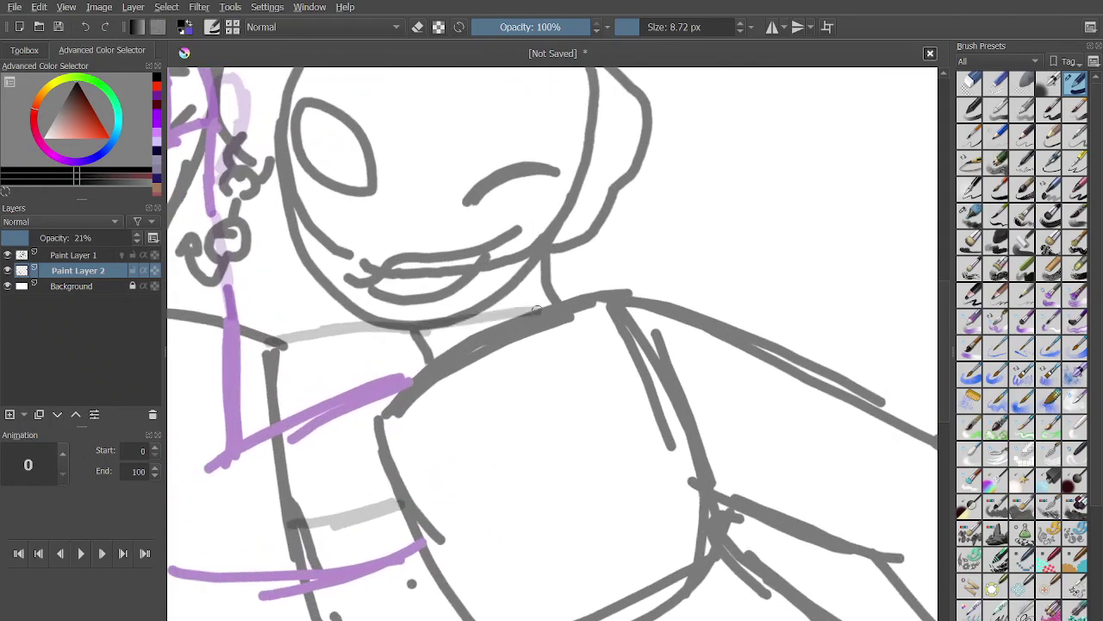
scroll(539, 310, "down", 1)
key("ctrl+z")
key("ctrl+z")
key("ctrl+z")
key("ctrl+z")
key("ctrl+z")
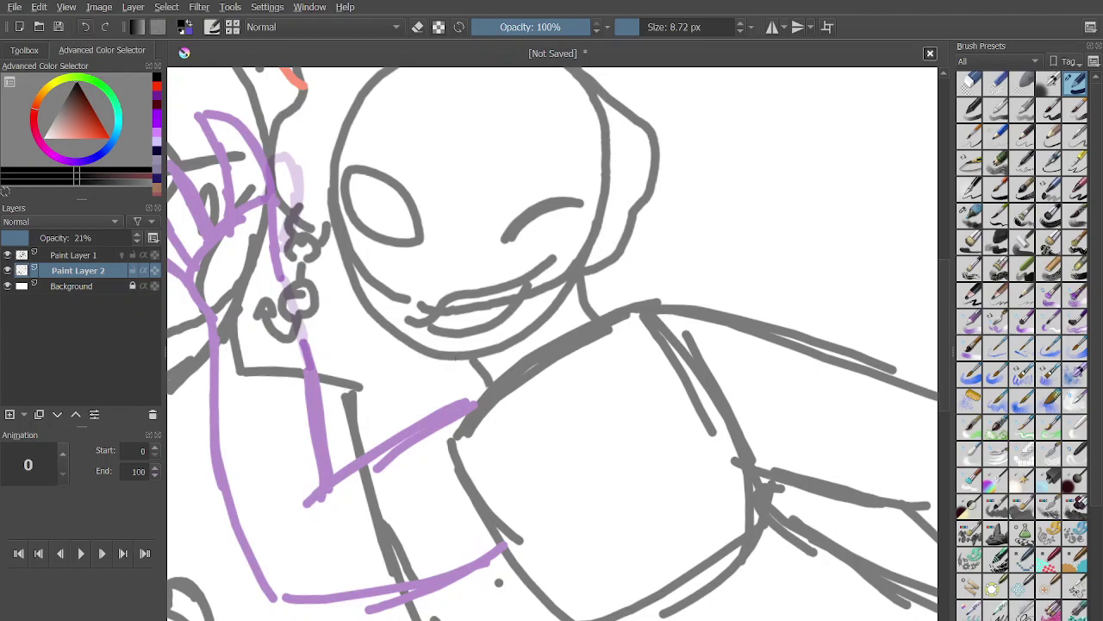
Draw faint diagonal guide lines on Paint Layer 2 across the round-headed figure's chin and torso, undoing the extra shoulder stroke.
mouse_move(349, 397)
left_mouse_down()
mouse_move(495, 313)
mouse_move(610, 269)
left_mouse_up()
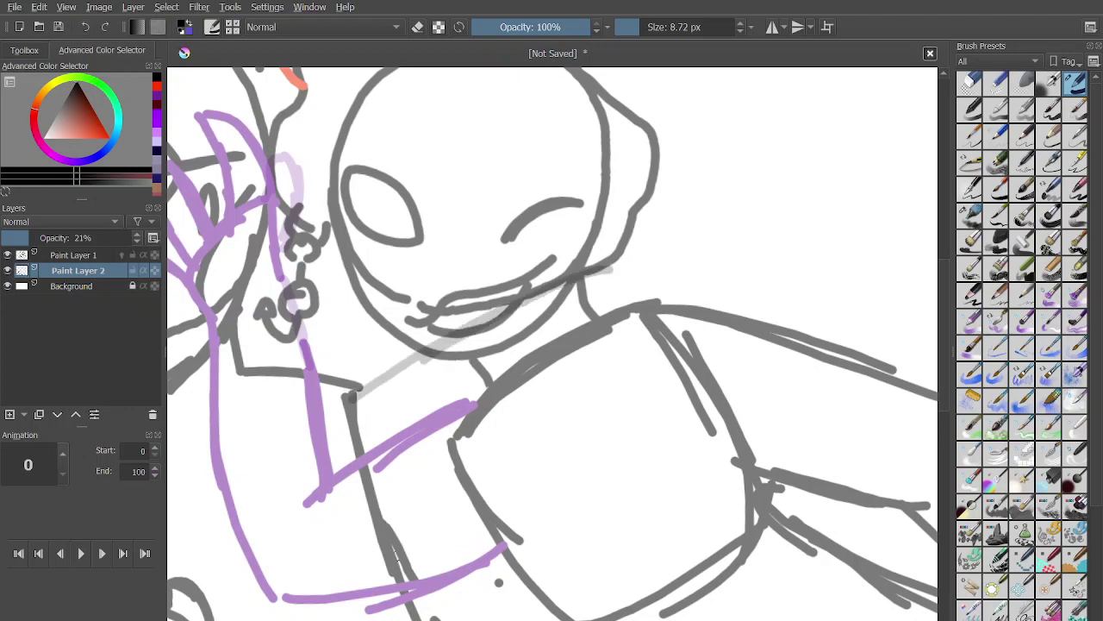
left_click_drag(398, 556, 535, 448)
left_click_drag(486, 500, 612, 393)
left_click_drag(549, 460, 590, 426)
left_click_drag(618, 257, 700, 297)
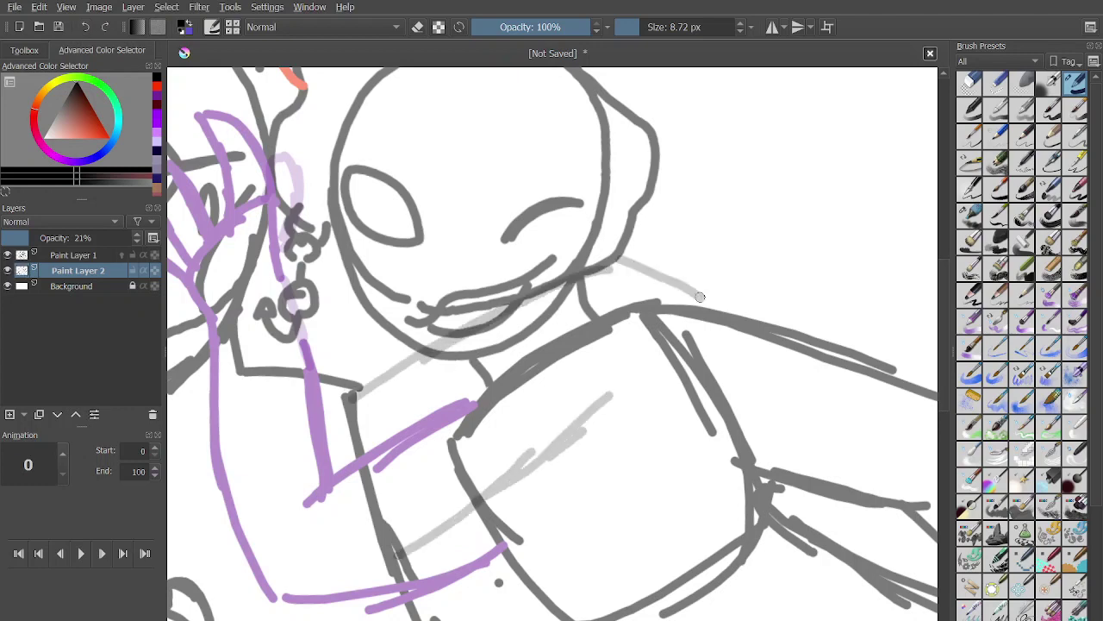
key("ctrl+z")
On Paint Layer 1, draw the outer contour of the round-headed figure's lowered arm in red, starting below the ear.
left_click(76, 255)
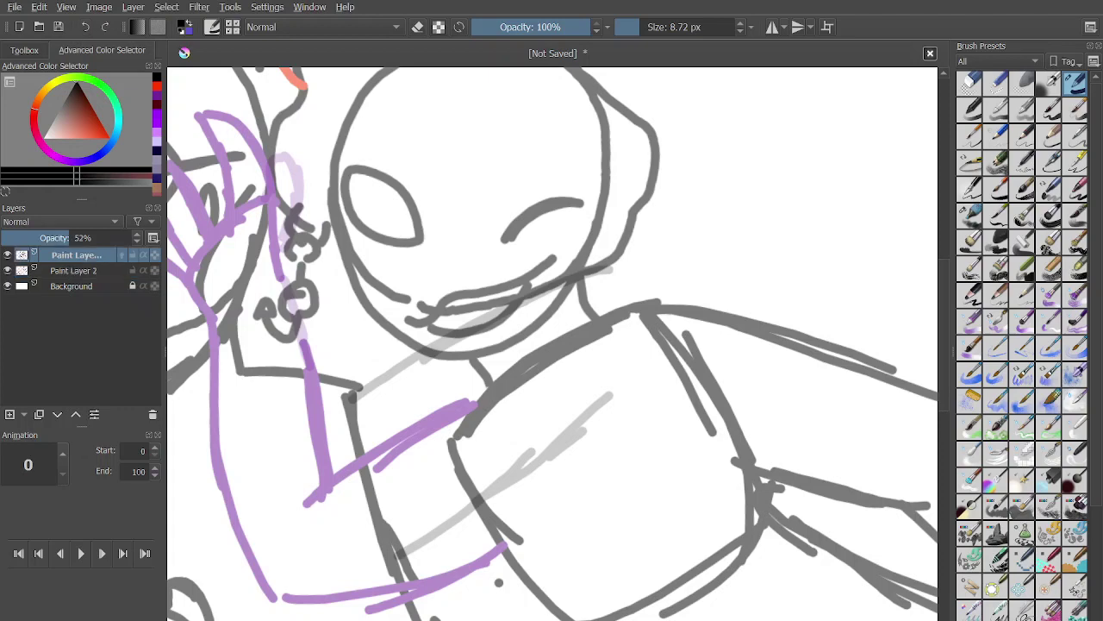
left_click(109, 136)
mouse_move(609, 266)
left_mouse_down()
mouse_move(725, 323)
mouse_move(800, 399)
left_mouse_up()
left_click_drag(707, 292, 823, 443)
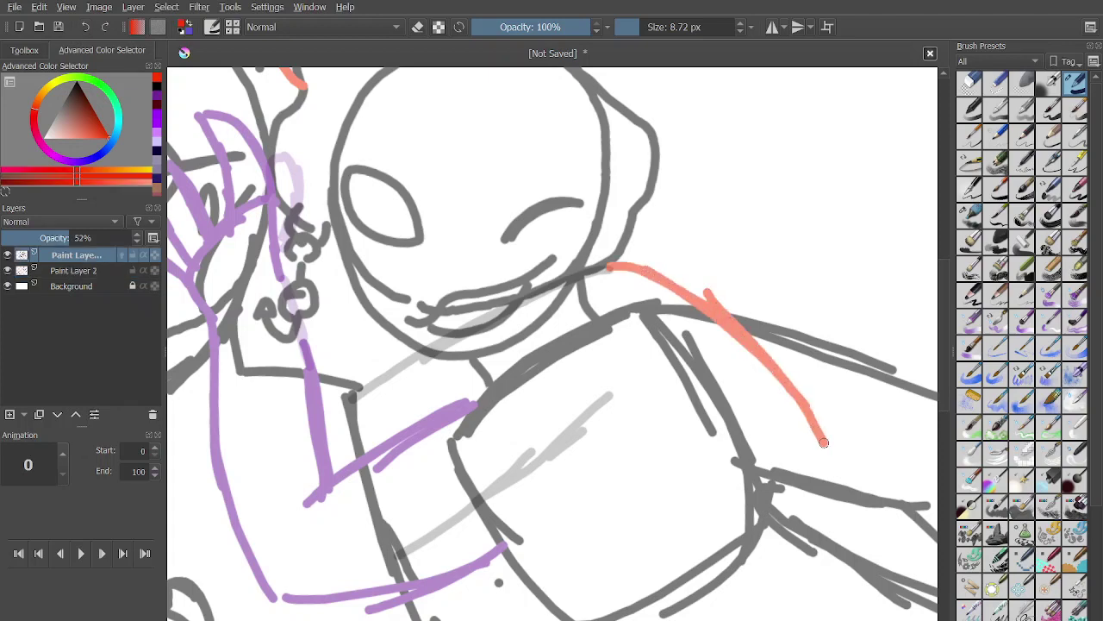
Draw the inner red contour of the lowered arm from the neck down to the torso's lower corner, redoing the lower stroke.
mouse_move(581, 318)
left_mouse_down()
mouse_move(615, 495)
mouse_move(554, 517)
mouse_move(387, 512)
left_mouse_up()
left_click(84, 27)
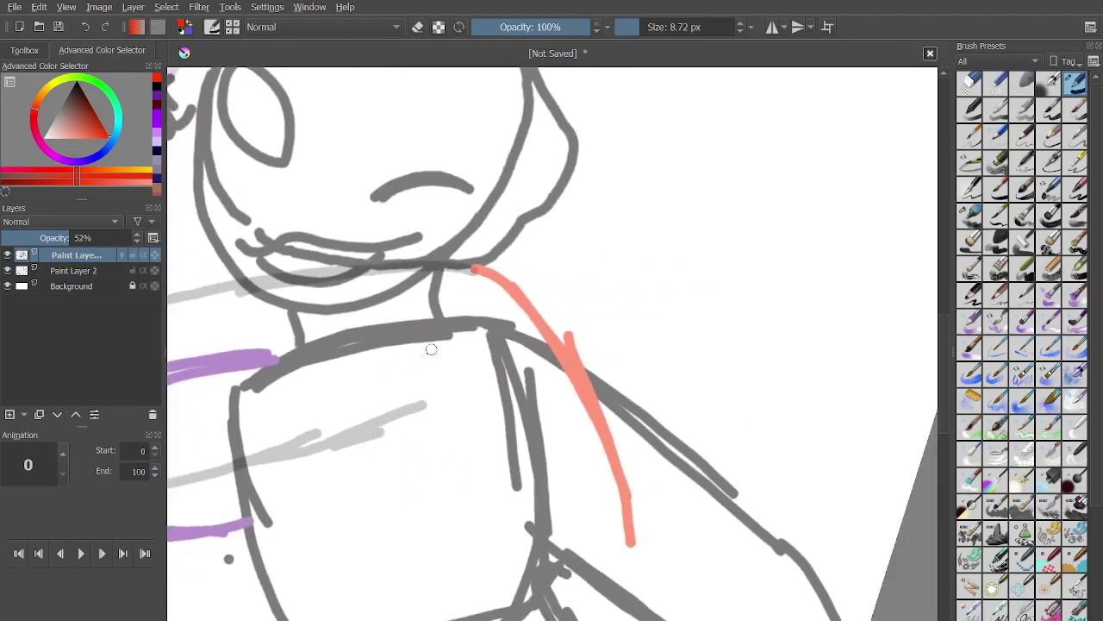
left_click_drag(424, 335, 470, 442)
left_click_drag(438, 405, 528, 536)
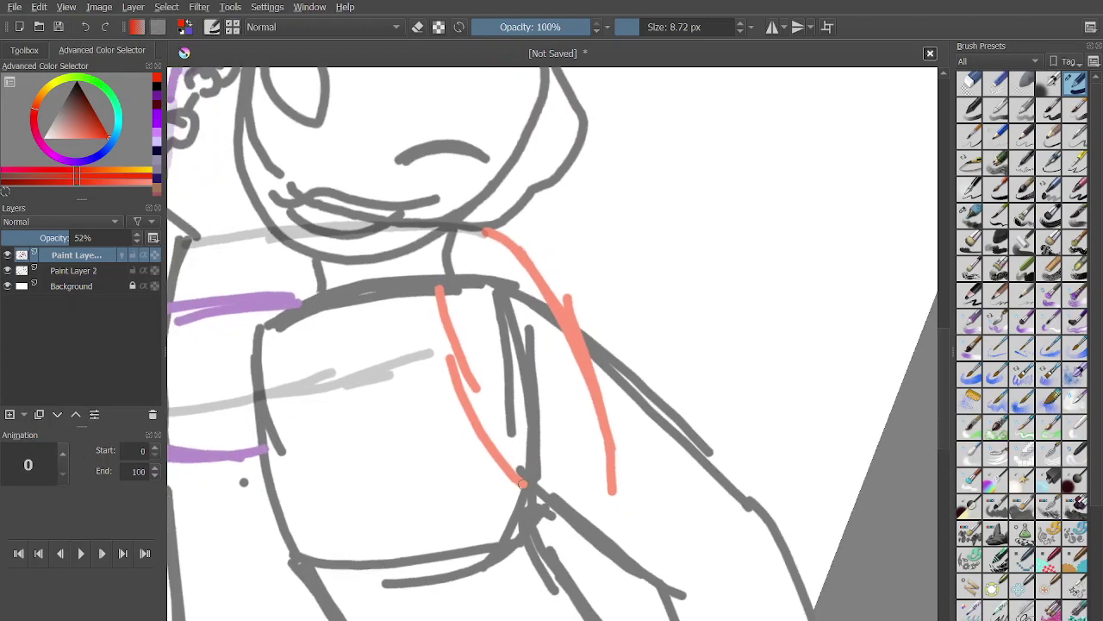
key("ctrl+z")
left_click_drag(448, 397, 523, 517)
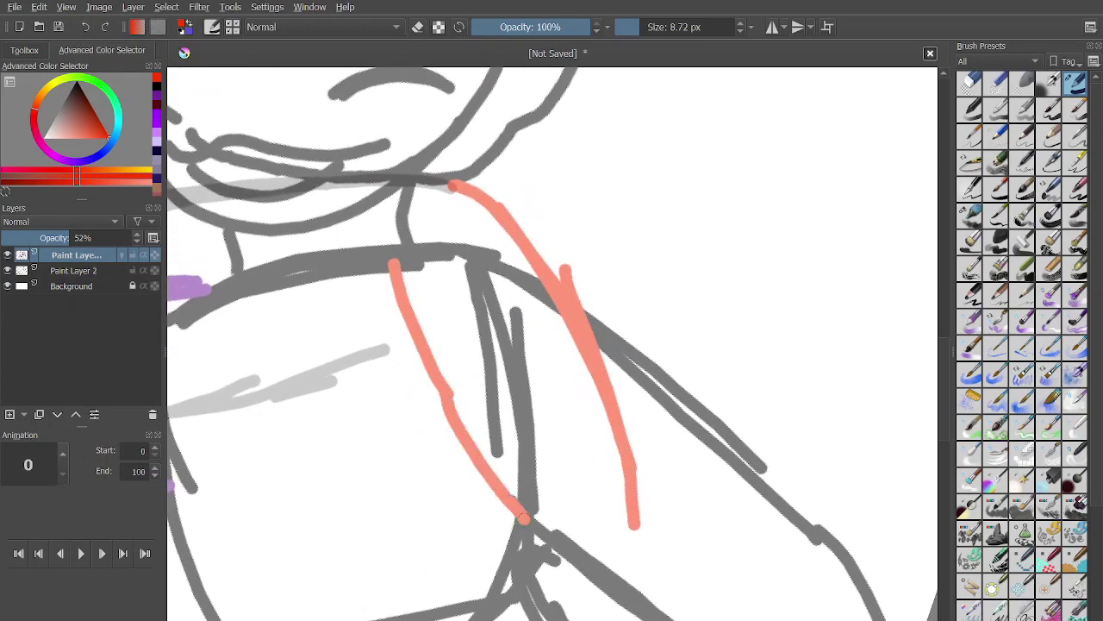
left_click_drag(393, 260, 412, 198)
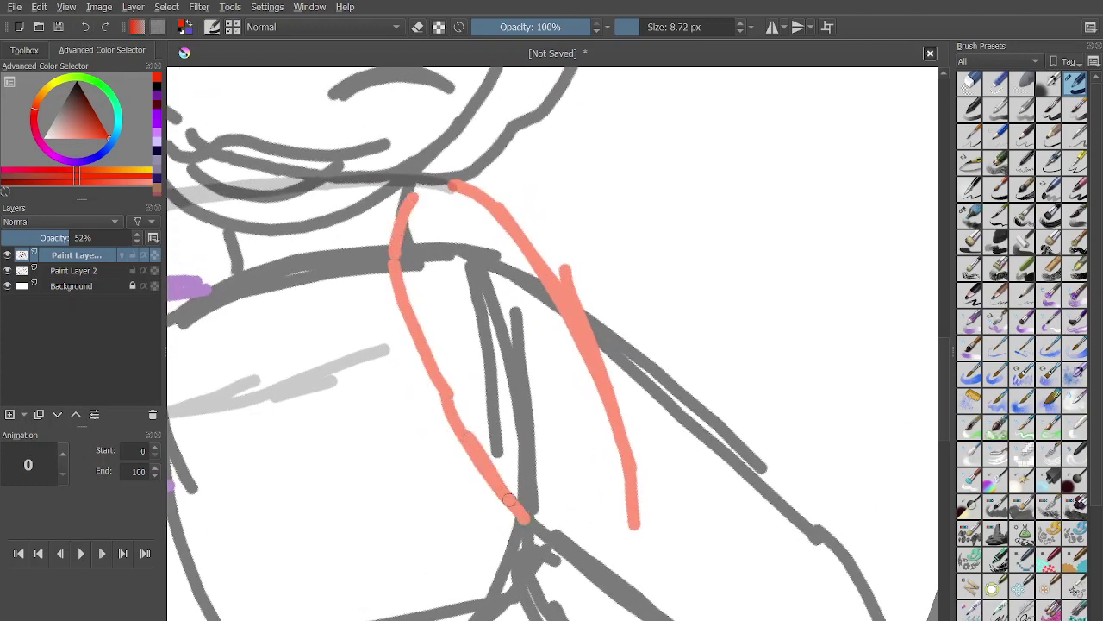
Close the lowered arm with a rounded red palm outline and add a thumb beside it, replacing the first hand stroke.
mouse_move(523, 521)
left_mouse_down()
mouse_move(531, 590)
mouse_move(670, 580)
left_mouse_up()
scroll(628, 522, "down", 3)
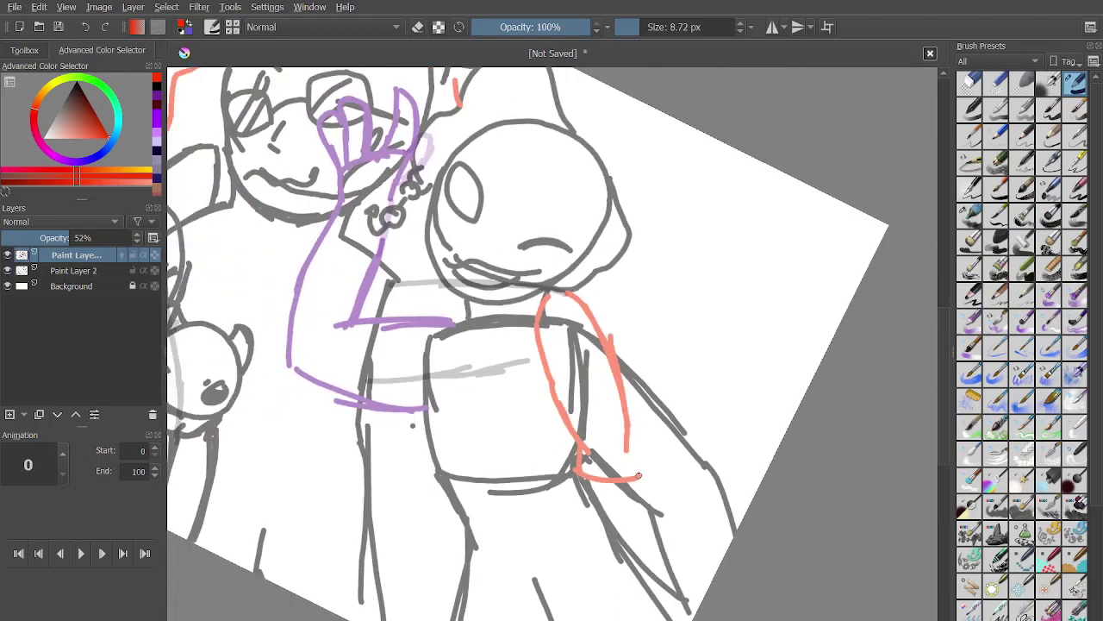
scroll(553, 345, "up", 3)
key("ctrl+z")
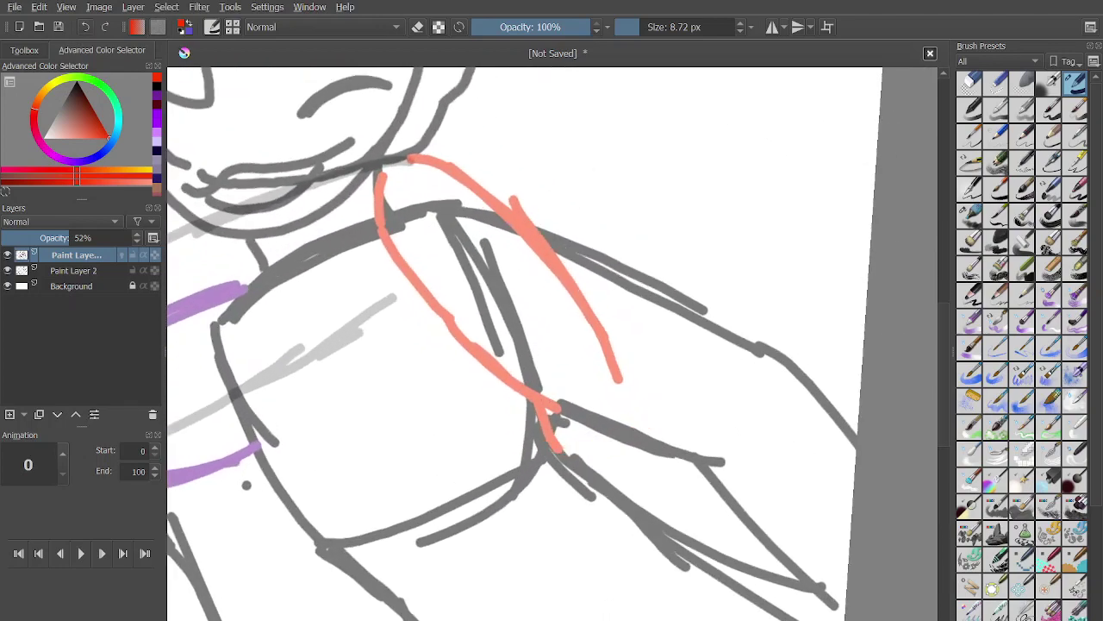
key("ctrl+z")
mouse_move(549, 408)
left_mouse_down()
mouse_move(591, 493)
mouse_move(622, 377)
left_mouse_up()
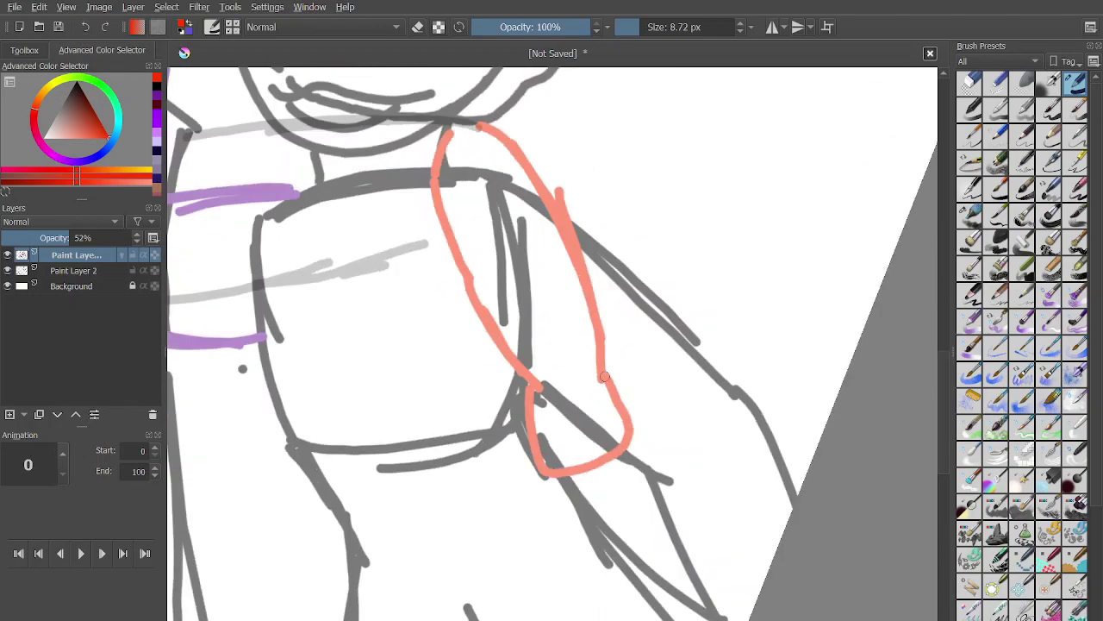
scroll(552, 370, "up", 3)
mouse_move(487, 373)
left_mouse_down()
mouse_move(516, 346)
mouse_move(436, 495)
mouse_move(470, 562)
mouse_move(506, 459)
left_mouse_up()
scroll(551, 371, "up", 2)
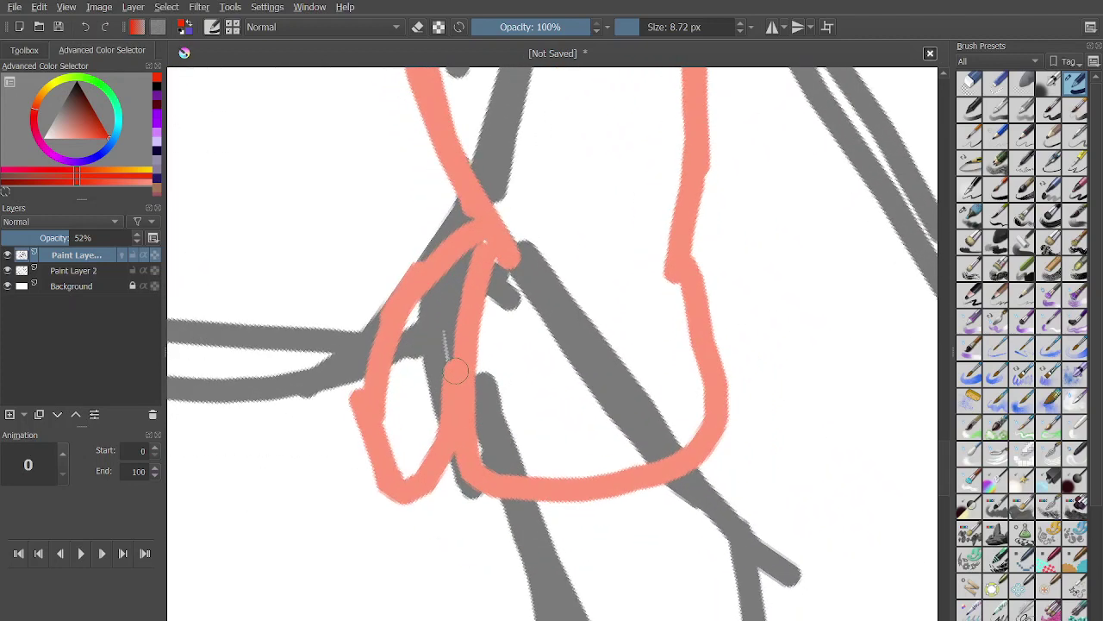
Sketch the round-headed figure's fingers in red below the palm, closing them with rounded tips.
left_click_drag(455, 372, 505, 608)
left_click_drag(484, 566, 509, 619)
scroll(551, 371, "down", 1)
left_click(550, 498)
mouse_move(492, 358)
left_mouse_down()
mouse_move(539, 487)
mouse_move(552, 562)
left_mouse_up()
left_click_drag(575, 330, 644, 522)
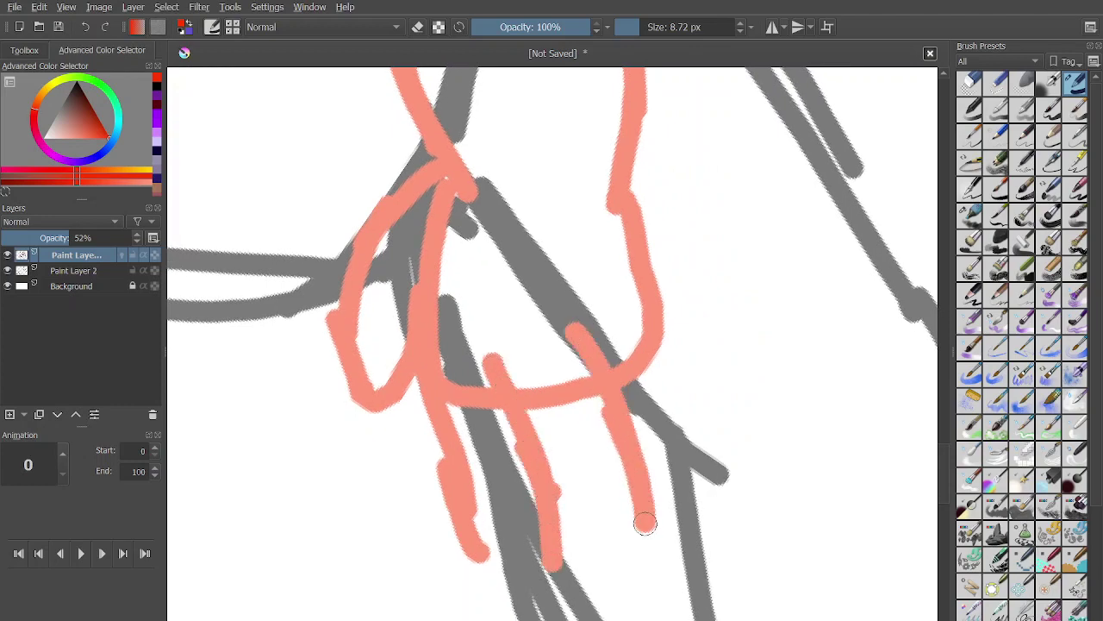
mouse_move(473, 539)
left_mouse_down()
mouse_move(509, 576)
mouse_move(536, 493)
mouse_move(586, 547)
mouse_move(606, 474)
left_mouse_up()
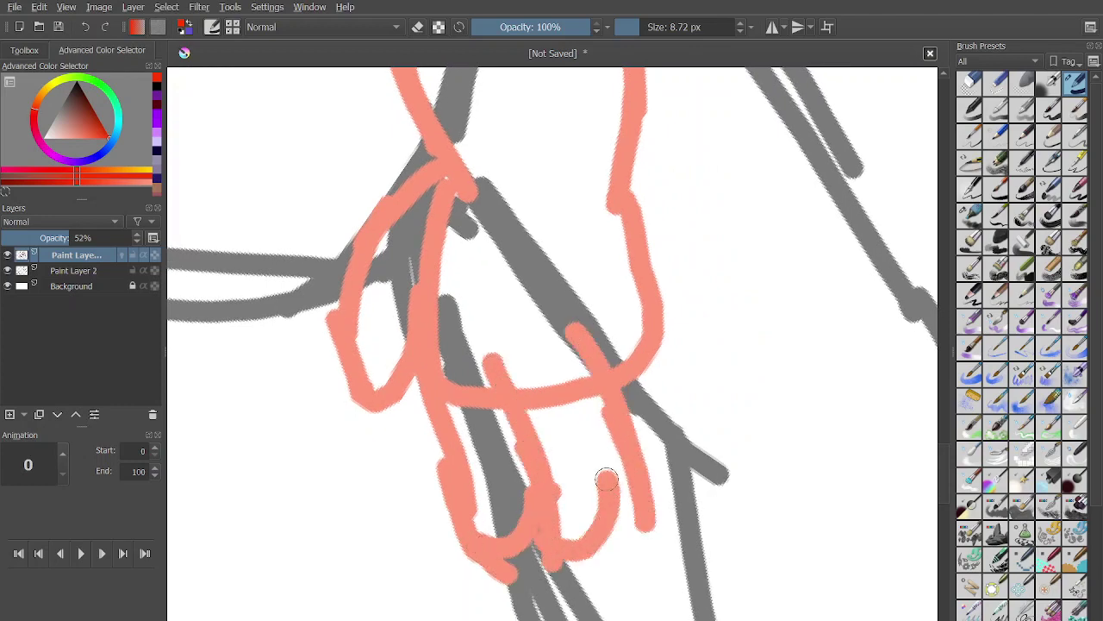
mouse_move(643, 516)
left_mouse_down()
mouse_move(674, 507)
mouse_move(655, 370)
left_mouse_up()
left_click_drag(682, 498, 663, 312)
scroll(662, 312, "down", 8)
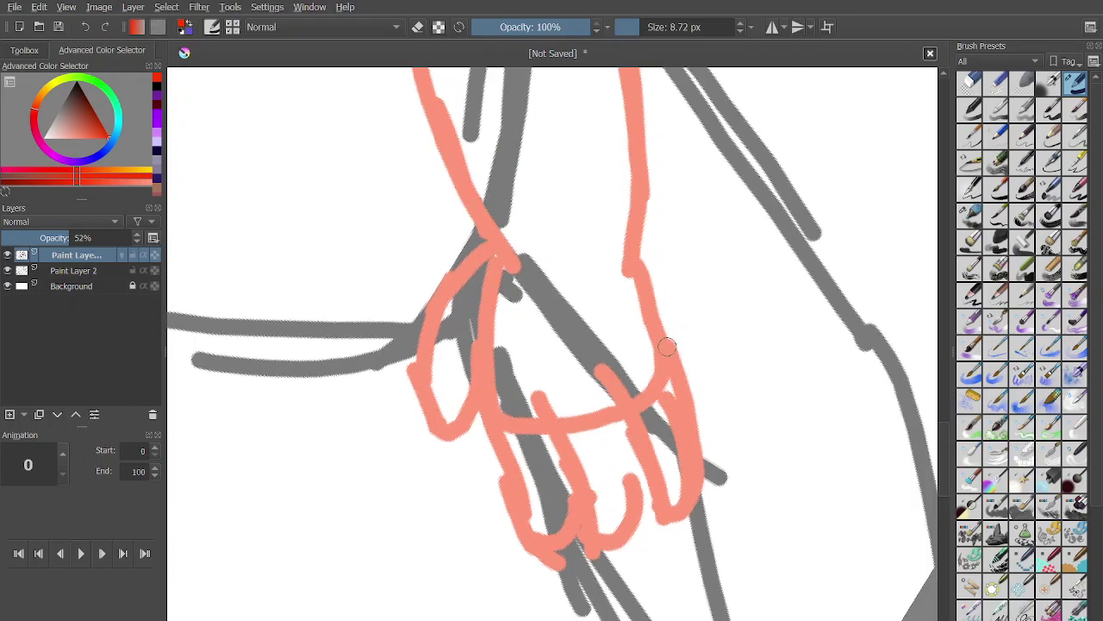
Draw dark red strands hanging down both sides of the small cat-eared figure's head, replacing the first attempt.
scroll(474, 414, "up", 6)
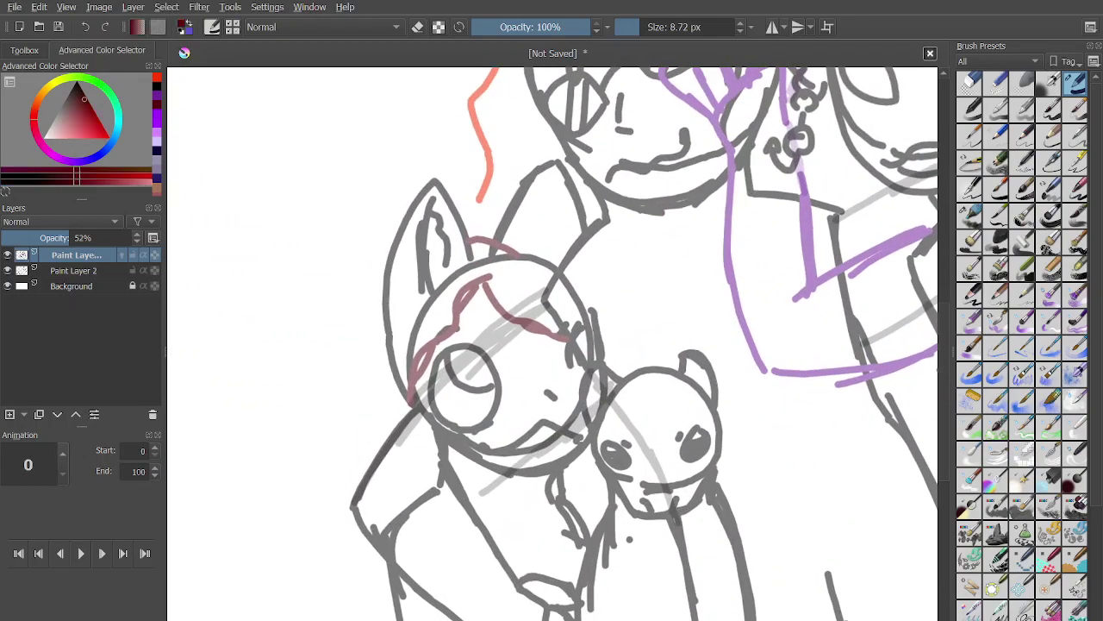
left_click_drag(394, 412, 411, 505)
scroll(447, 411, "up", 2)
key("ctrl+z")
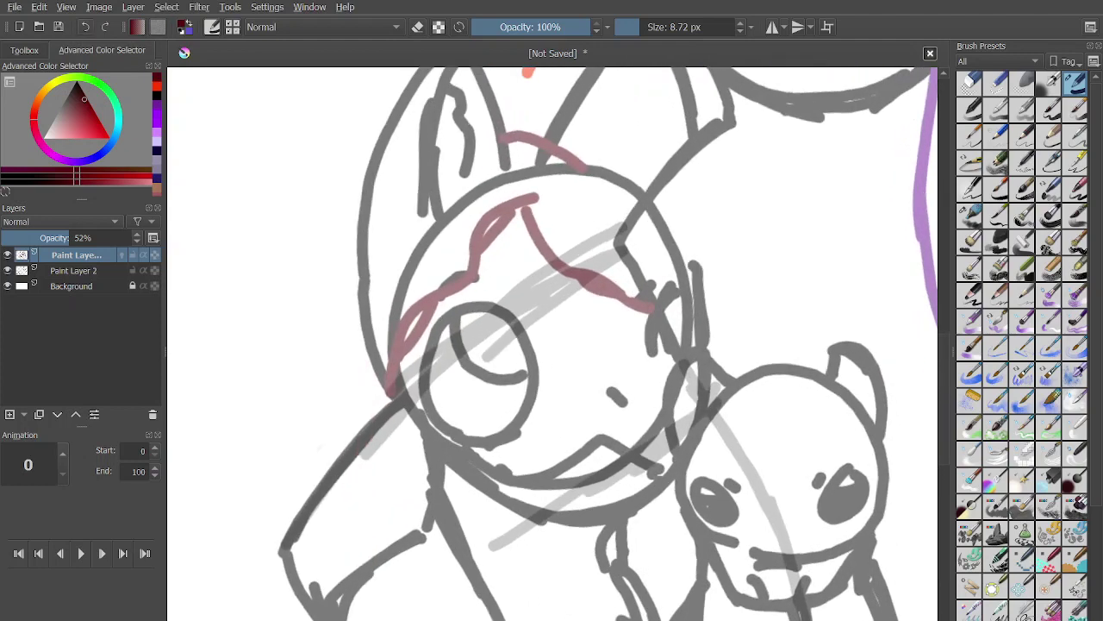
left_click_drag(353, 343, 370, 521)
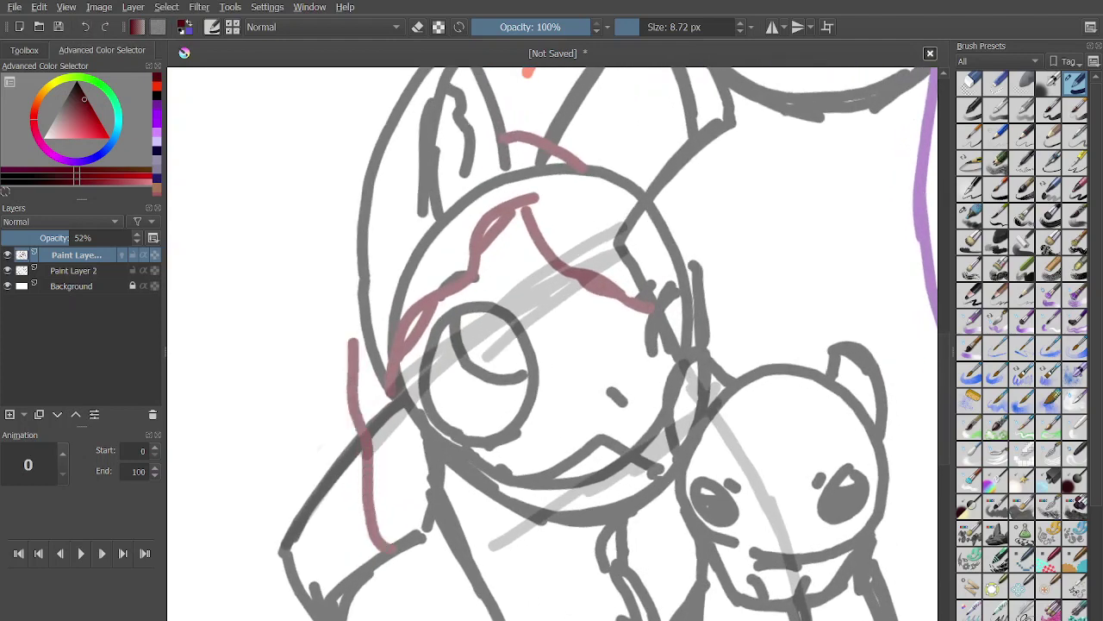
left_click_drag(681, 485, 654, 603)
Trace the cat-eared figure's outer arm in red from the shoulder around the elbow to the canvas's lower edge.
scroll(553, 344, "down", 3)
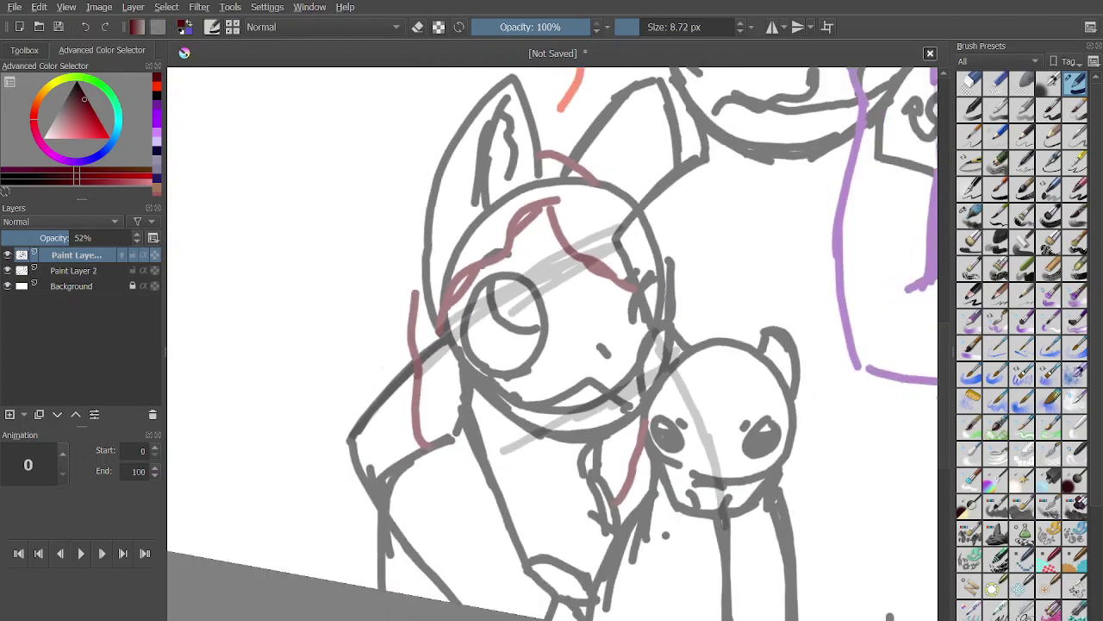
scroll(552, 344, "up", 2)
scroll(552, 344, "down", 1)
scroll(552, 344, "up", 2)
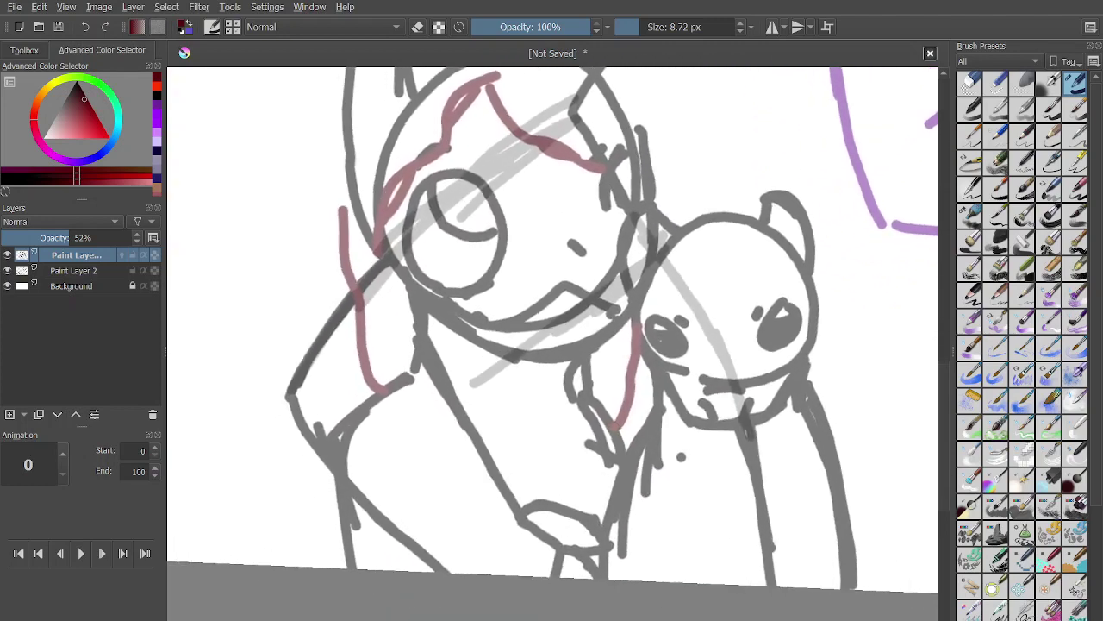
left_click(157, 86)
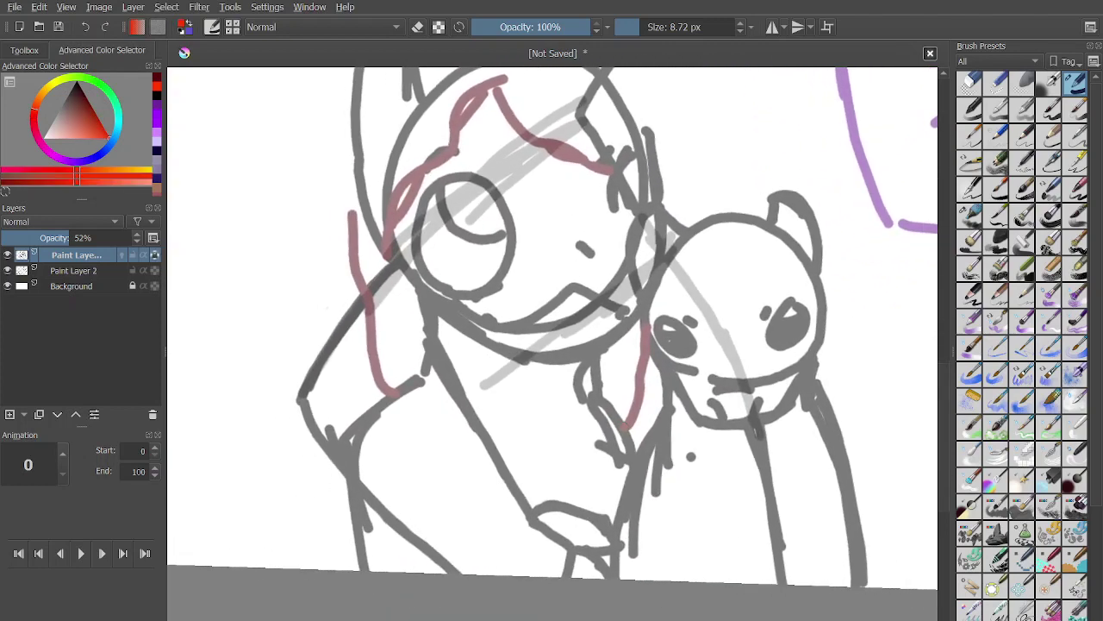
mouse_move(299, 402)
left_mouse_down()
mouse_move(343, 320)
mouse_move(321, 444)
mouse_move(405, 521)
left_mouse_up()
key("ctrl+z")
left_click_drag(299, 402, 457, 570)
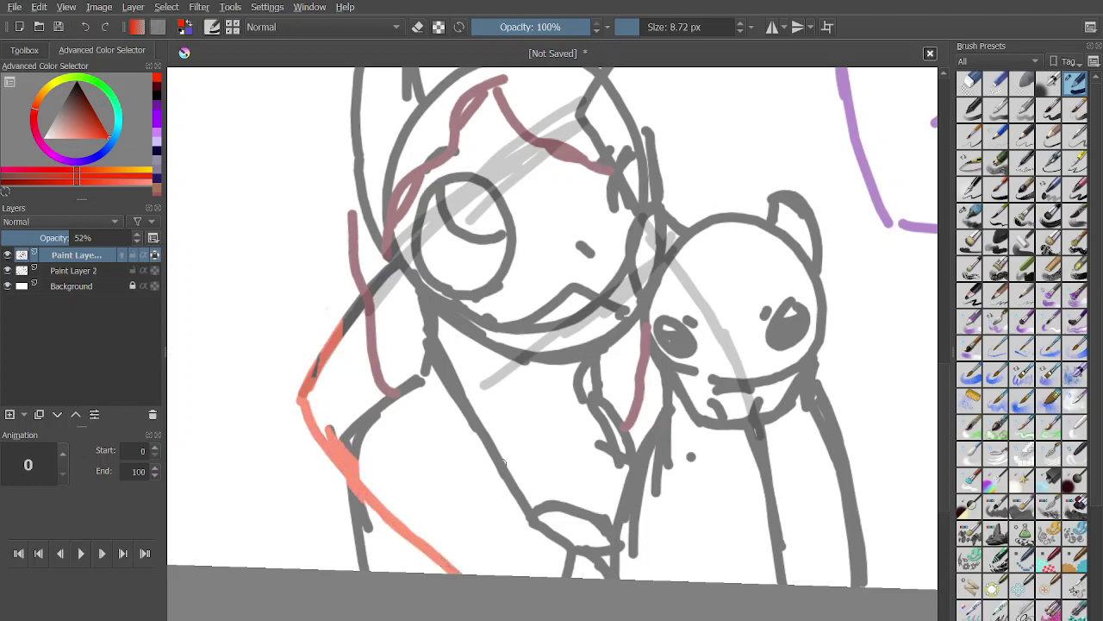
Trace the cat-eared figure's hand and fingers in red and its inner arm line up to the chin.
mouse_move(500, 461)
left_mouse_down()
mouse_move(528, 515)
mouse_move(576, 514)
mouse_move(569, 576)
left_mouse_up()
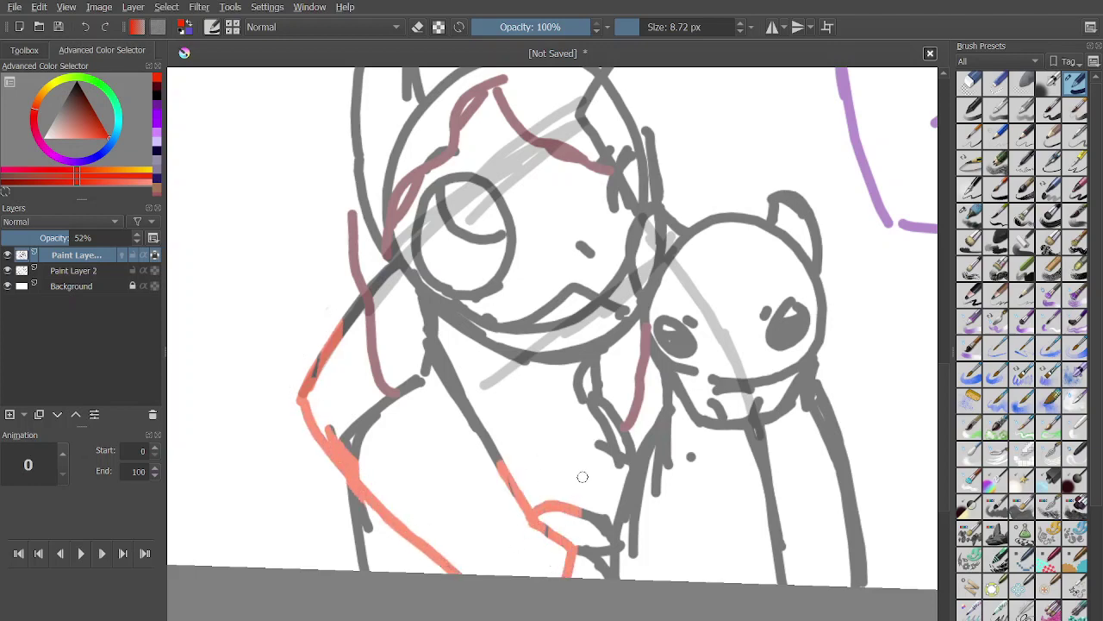
left_click_drag(576, 508, 608, 527)
left_click_drag(594, 547, 600, 574)
left_click_drag(604, 517, 615, 575)
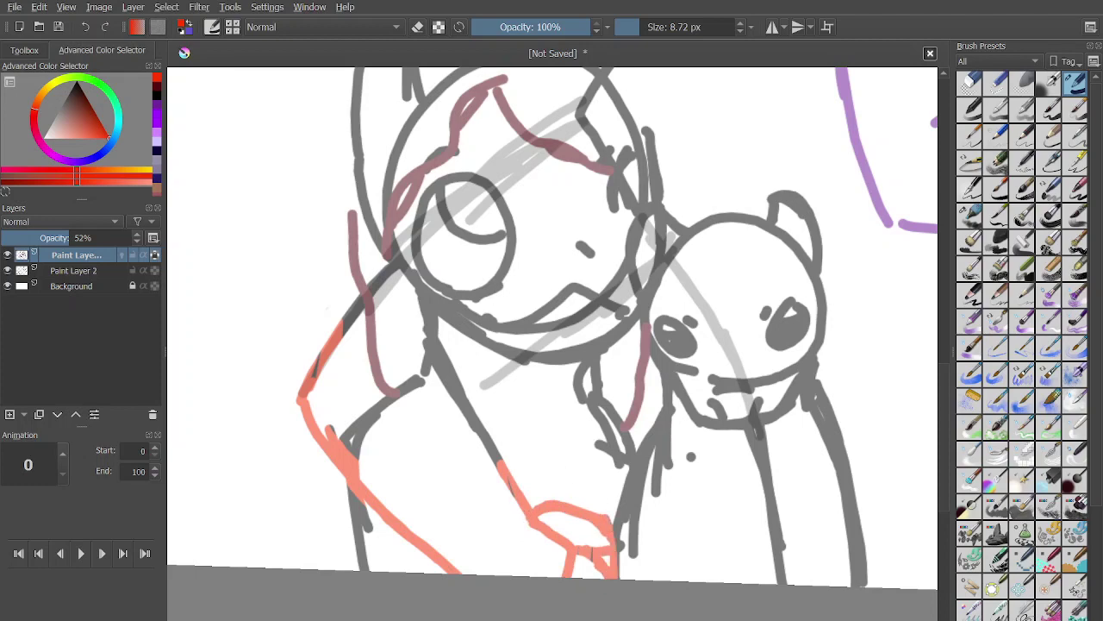
left_click_drag(514, 493, 419, 316)
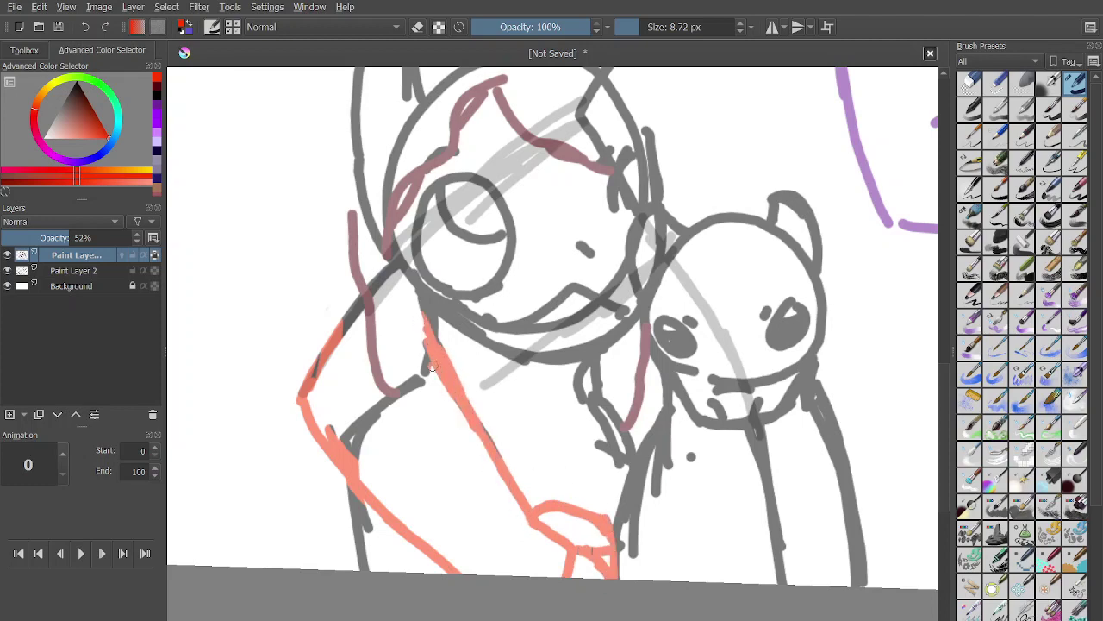
left_click_drag(529, 532, 533, 542)
Extend the cat-eared figure's left dark red strand down into a V near the hand and add a short strand below the elbow.
scroll(500, 563, "down", 5)
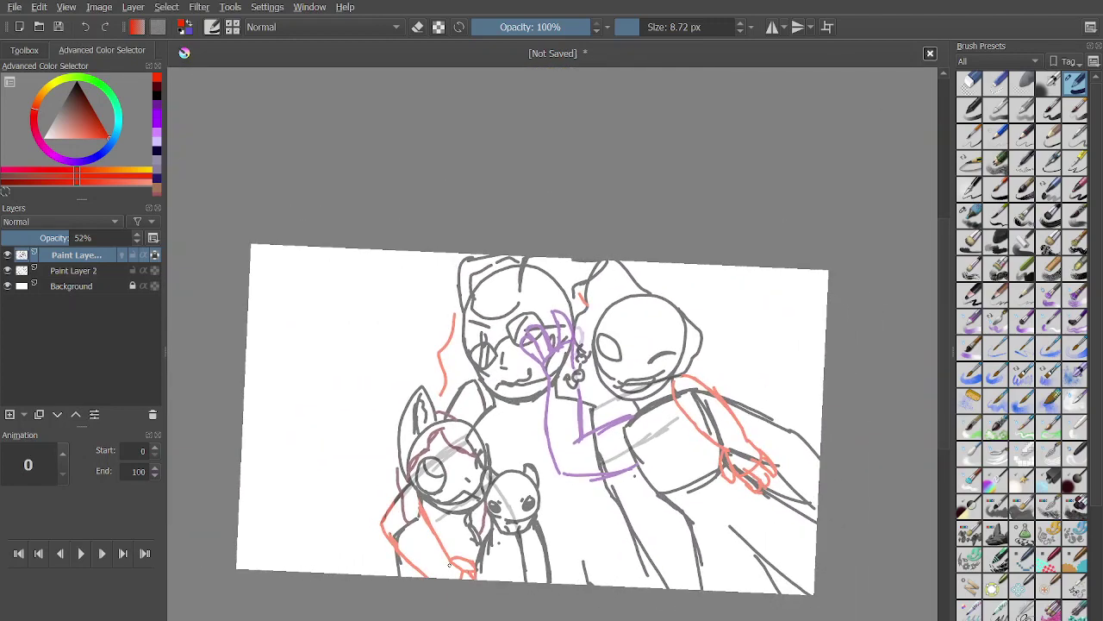
scroll(449, 565, "up", 6)
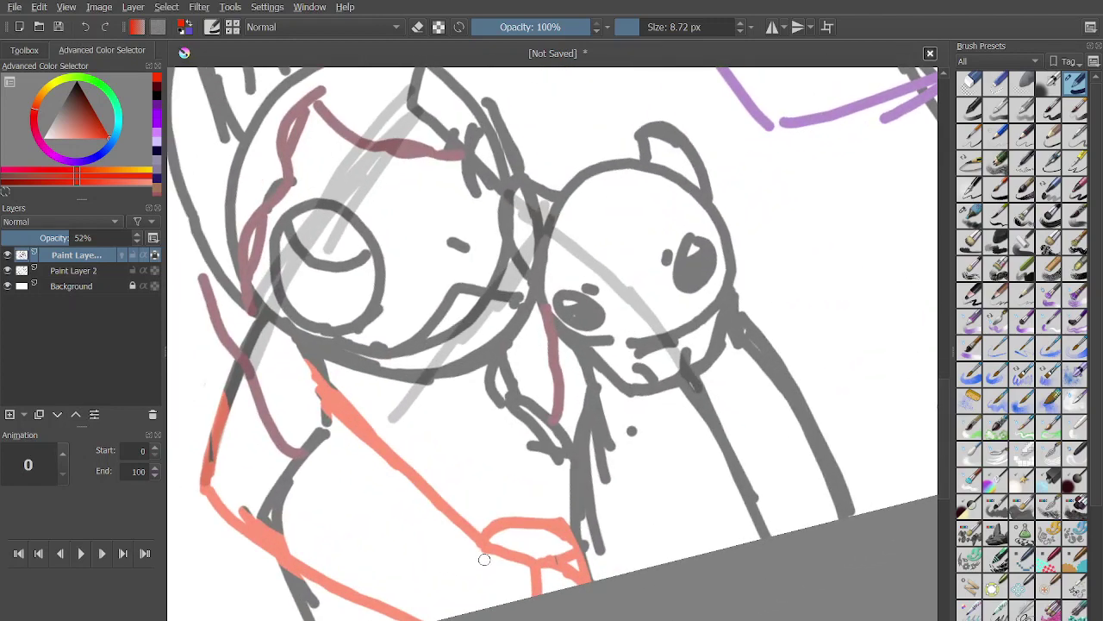
left_click(157, 86)
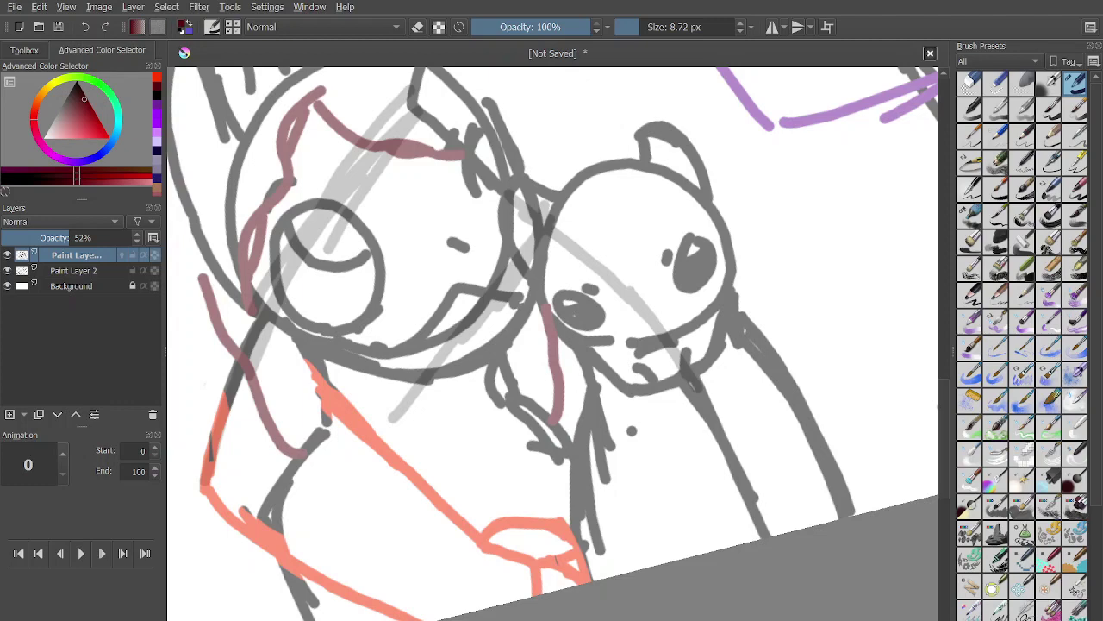
left_click_drag(301, 452, 460, 593)
key("6")
key("minus")
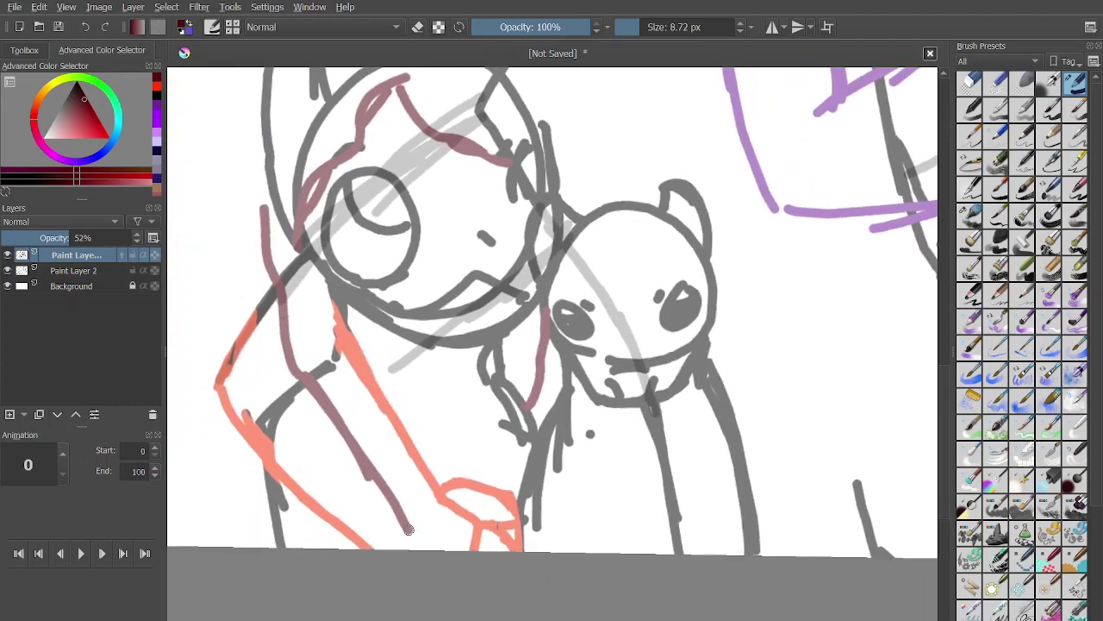
left_click_drag(259, 472, 303, 548)
left_click_drag(410, 530, 477, 449)
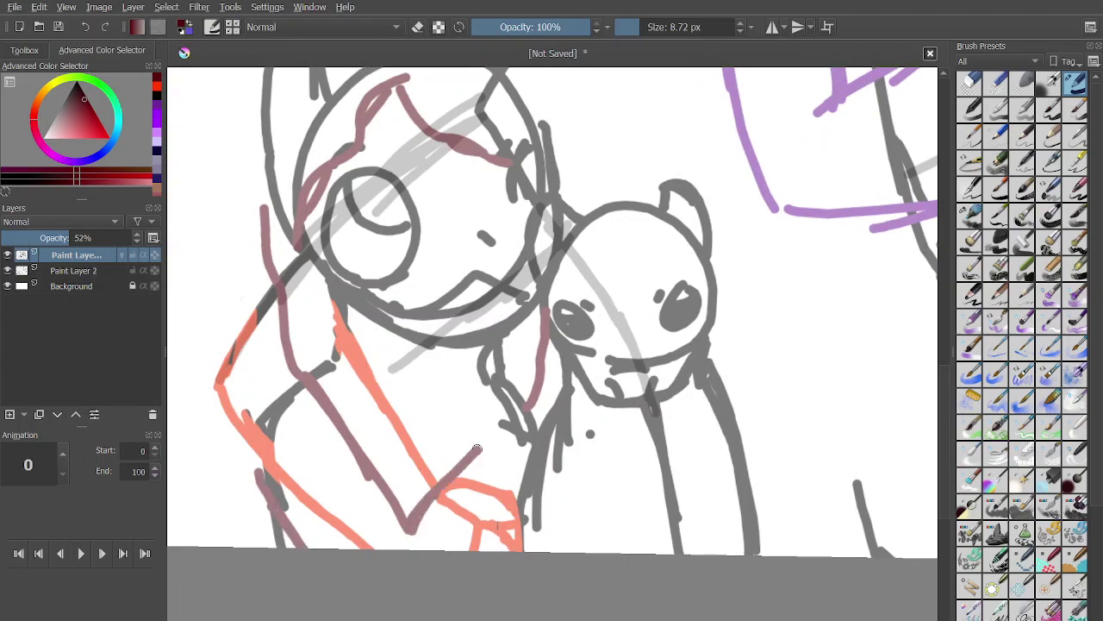
left_click_drag(480, 456, 486, 410)
scroll(582, 454, "up", 2)
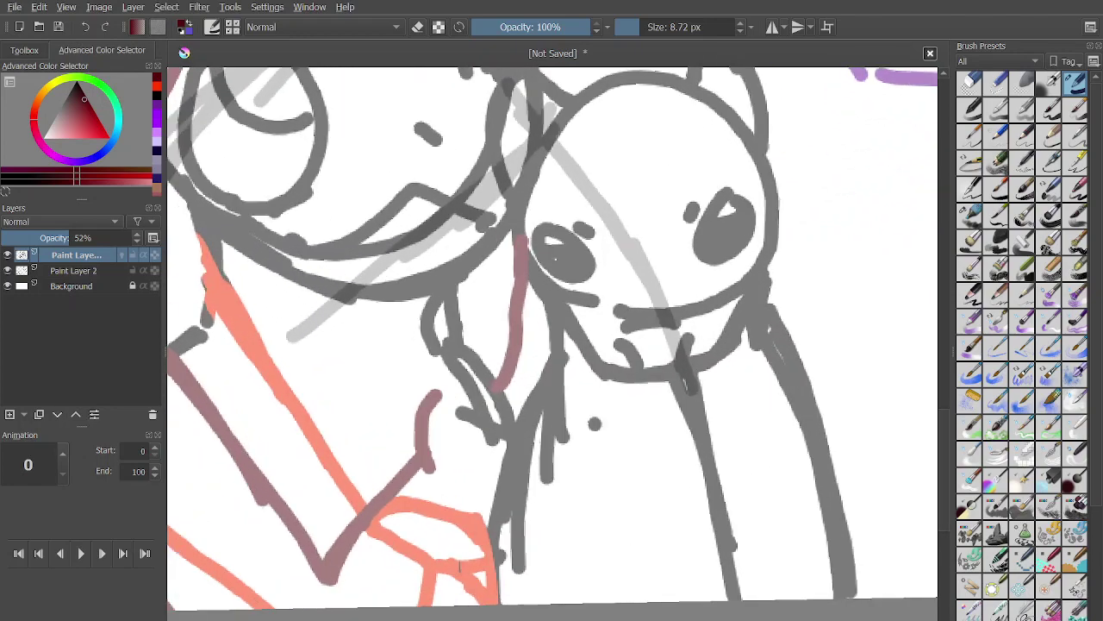
key("ctrl+z")
mouse_move(427, 461)
left_mouse_down()
mouse_move(466, 414)
mouse_move(532, 501)
left_mouse_up()
mouse_move(524, 476)
left_mouse_down()
mouse_move(516, 542)
mouse_move(476, 543)
left_mouse_up()
scroll(515, 491, "up", 1)
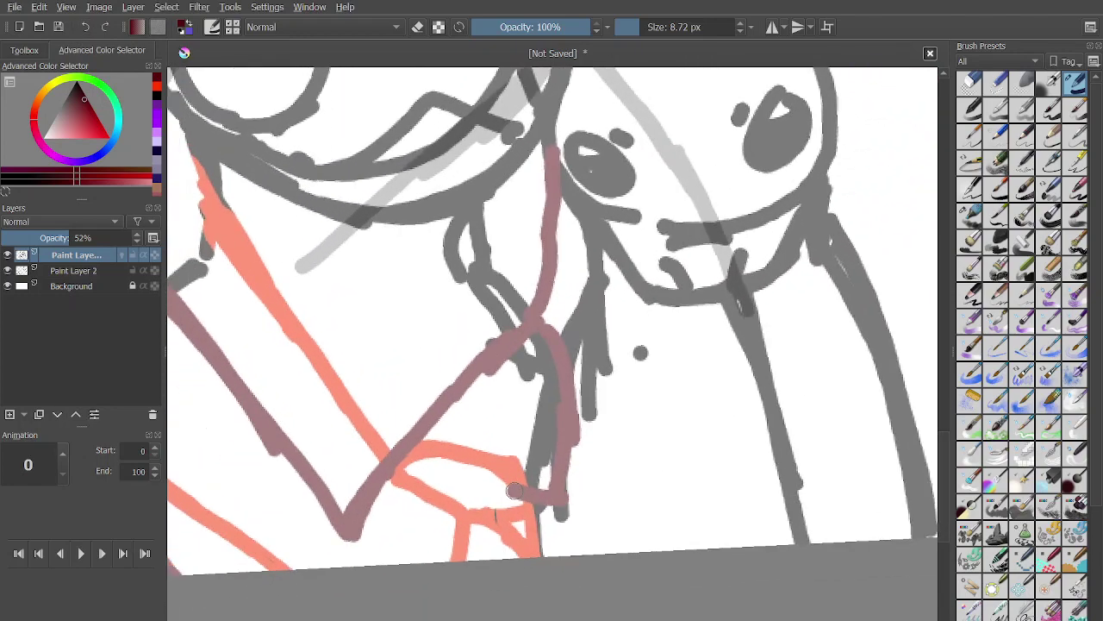
key("ctrl+z")
key("ctrl+z")
key("ctrl+z")
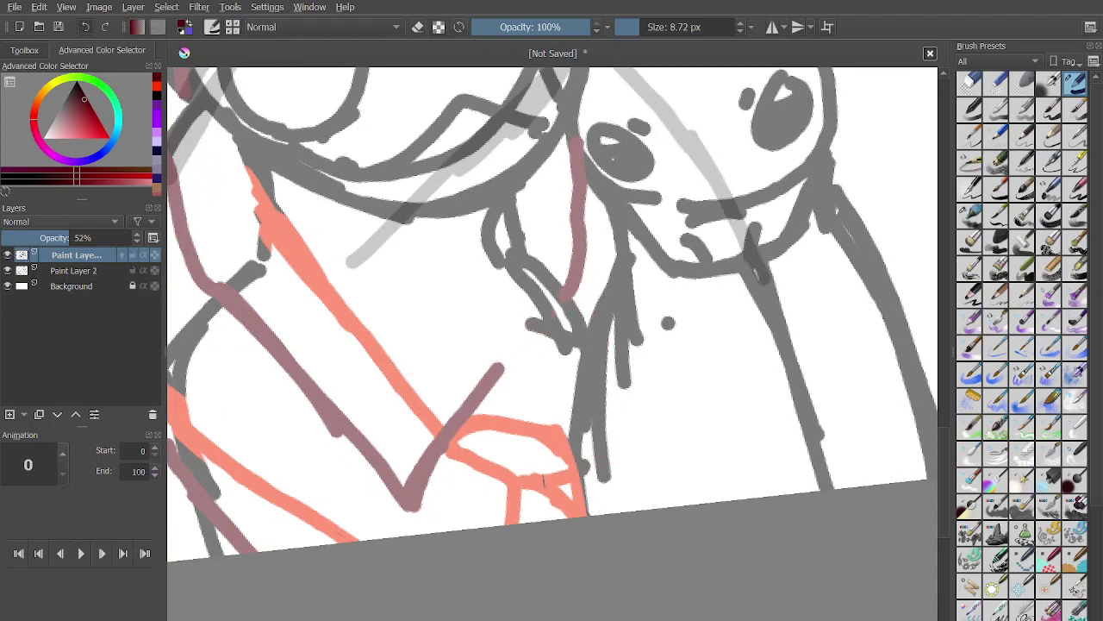
Undo the dark red V-shaped strand beside the cat-eared figure's arm and the short strand below its elbow.
key("ctrl+z")
key("ctrl+z")
key("ctrl+z")
key("ctrl+z")
key("ctrl+z")
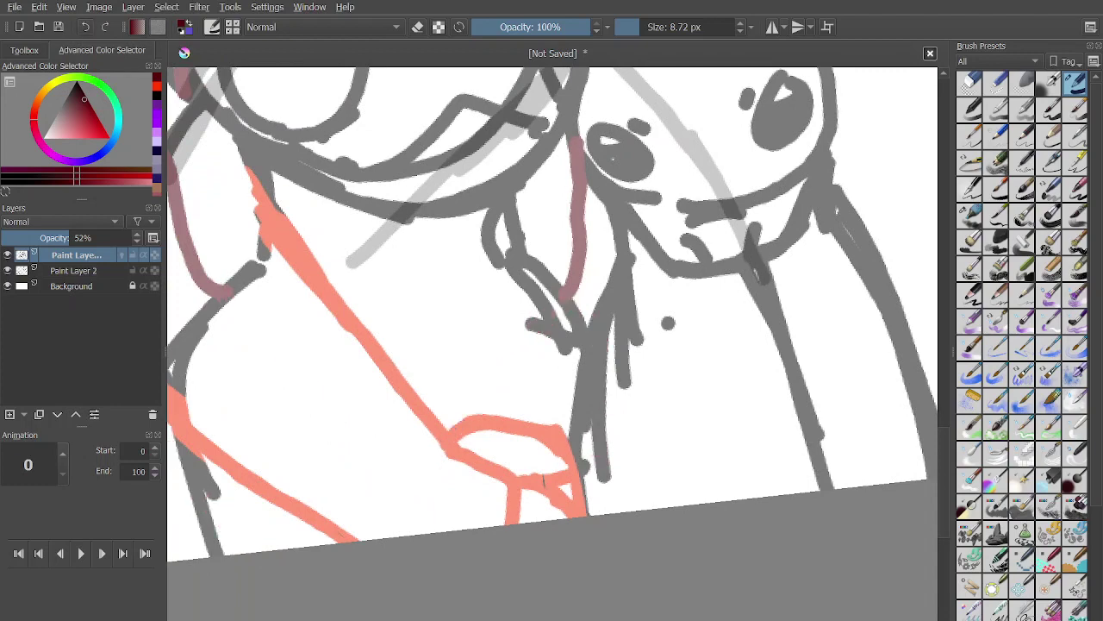
On Paint Layer 2, draw faint dark red strands behind the cat-eared figure's arm and a loop continuing its other strand beside the small bear-like figure.
key("Page_Down")
left_click_drag(208, 298, 173, 344)
key("ctrl+z")
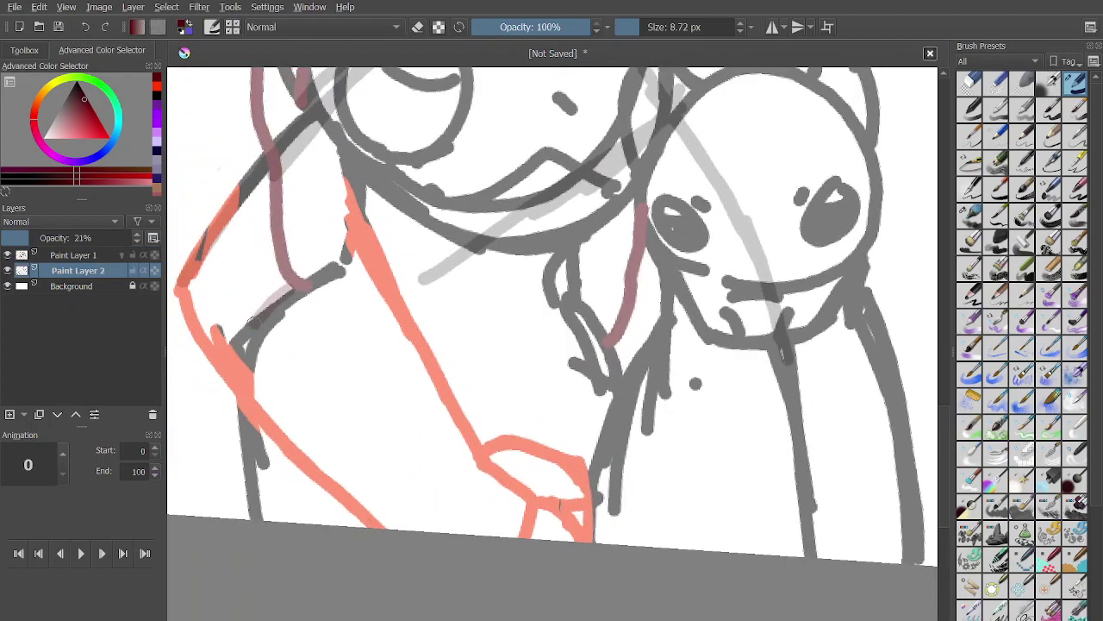
mouse_move(283, 291)
left_mouse_down()
mouse_move(233, 347)
mouse_move(206, 414)
left_mouse_up()
mouse_move(227, 364)
left_mouse_down()
mouse_move(207, 413)
mouse_move(245, 512)
left_mouse_up()
mouse_move(282, 287)
left_mouse_down()
mouse_move(430, 530)
mouse_move(506, 450)
left_mouse_up()
mouse_move(461, 520)
left_mouse_down()
mouse_move(618, 357)
mouse_move(631, 473)
mouse_move(569, 492)
mouse_move(556, 569)
left_mouse_up()
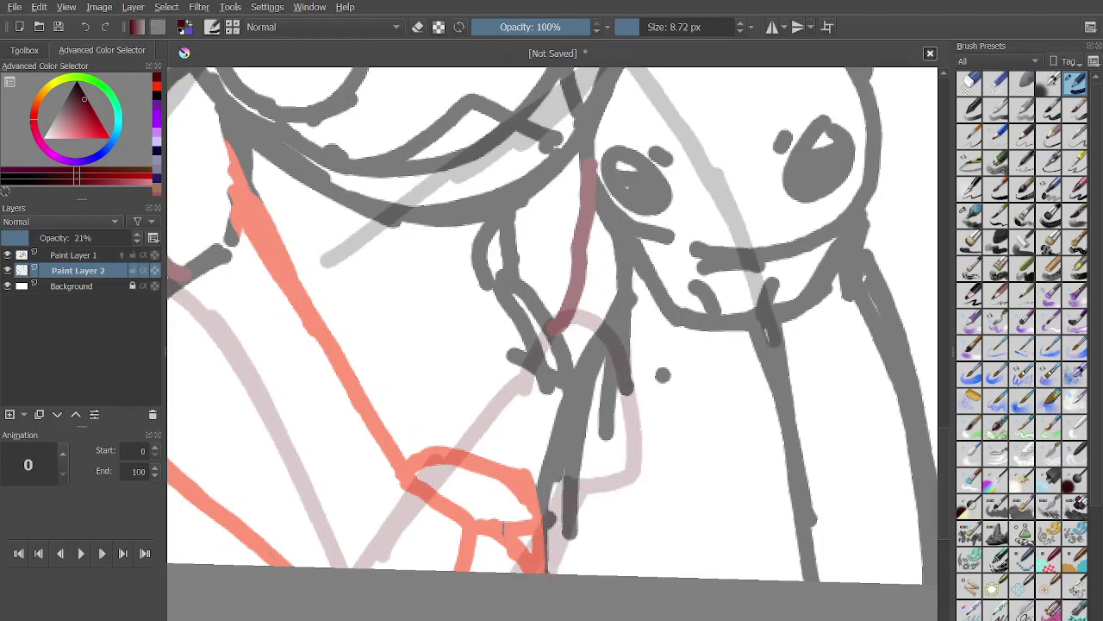
On Paint Layer 1, trace the strand above the cat-eared figure's hand and the loop beside the bear-like figure in stronger dark red.
key("Page_Up")
left_click_drag(533, 362, 460, 450)
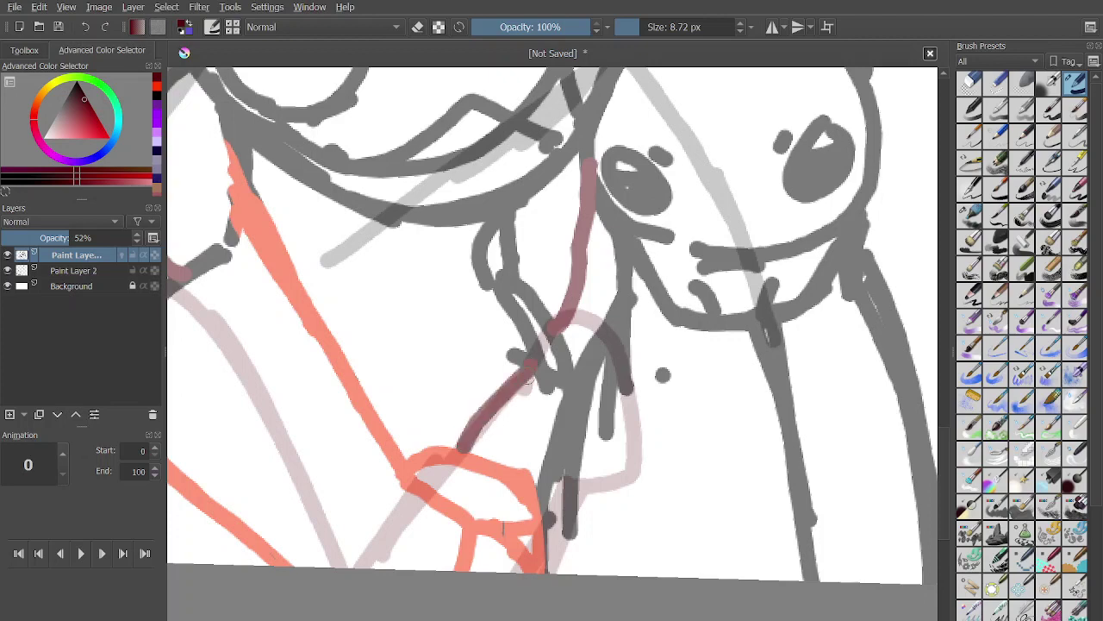
mouse_move(532, 379)
left_mouse_down()
mouse_move(645, 398)
mouse_move(648, 461)
mouse_move(576, 493)
mouse_move(558, 544)
mouse_move(589, 507)
left_mouse_up()
scroll(552, 328, "up", 1)
mouse_move(462, 335)
left_mouse_down()
mouse_move(487, 242)
mouse_move(548, 302)
left_mouse_up()
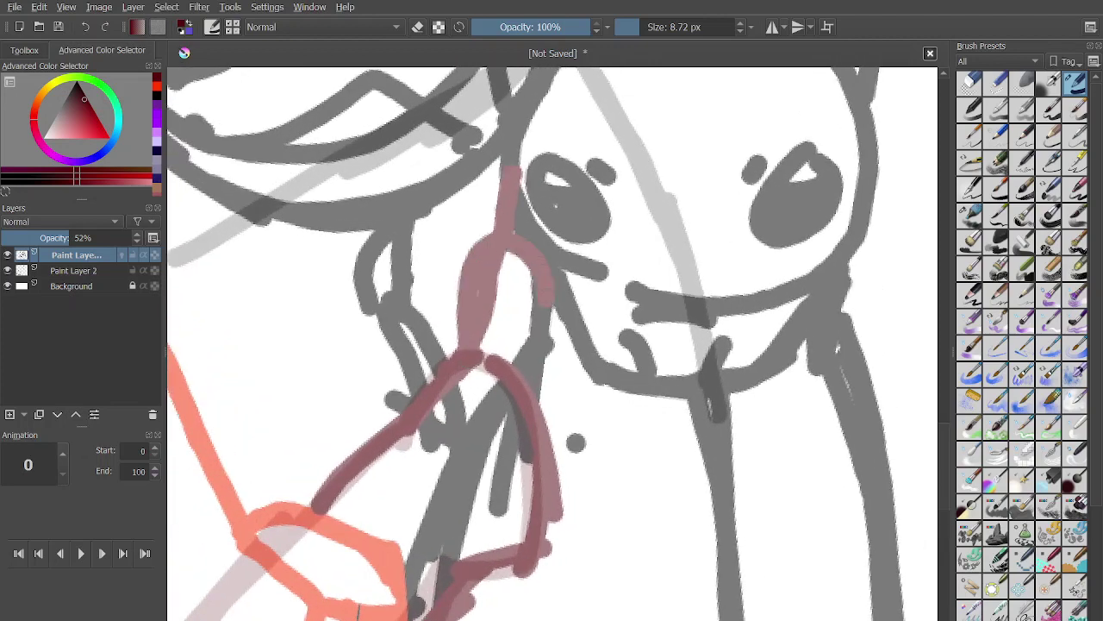
key("ctrl+z")
mouse_move(406, 379)
left_mouse_down()
mouse_move(515, 280)
mouse_move(543, 358)
mouse_move(656, 406)
mouse_move(567, 470)
left_mouse_up()
scroll(553, 344, "up", 1)
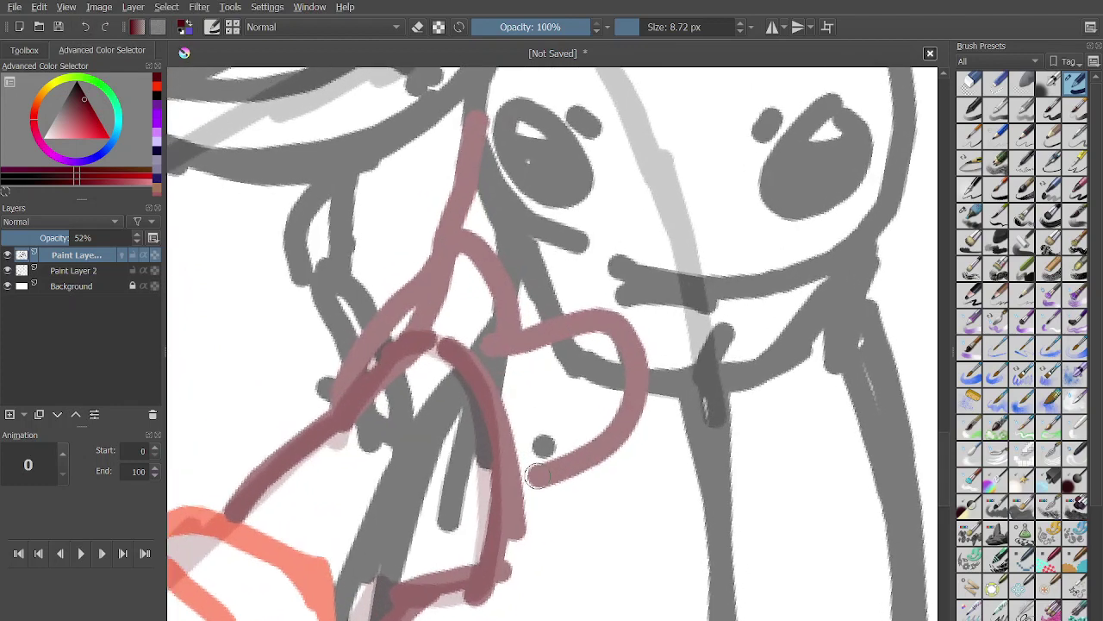
Redraw the dark red fingers reaching from the loop across the bear-like figure's body below its chin.
key("ctrl+z")
left_click_drag(488, 363, 546, 338)
mouse_move(597, 386)
left_mouse_down()
mouse_move(531, 453)
mouse_move(643, 406)
mouse_move(671, 466)
mouse_move(608, 512)
mouse_move(550, 528)
left_mouse_up()
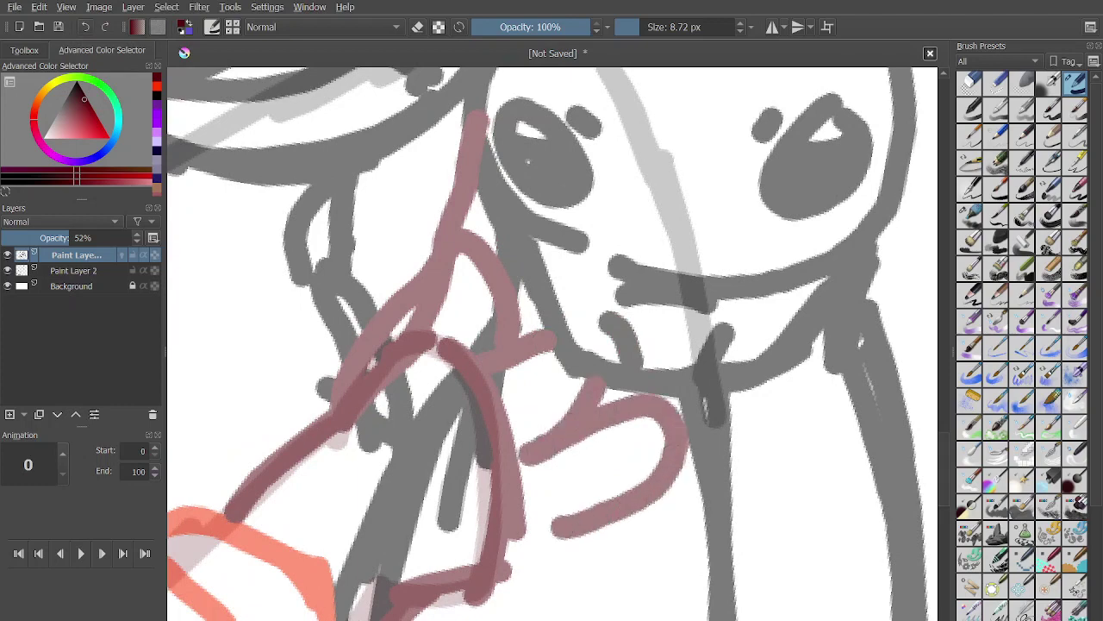
key("ctrl+z")
mouse_move(599, 381)
left_mouse_down()
mouse_move(521, 474)
mouse_move(641, 427)
mouse_move(685, 483)
mouse_move(543, 527)
mouse_move(645, 527)
mouse_move(512, 577)
left_mouse_up()
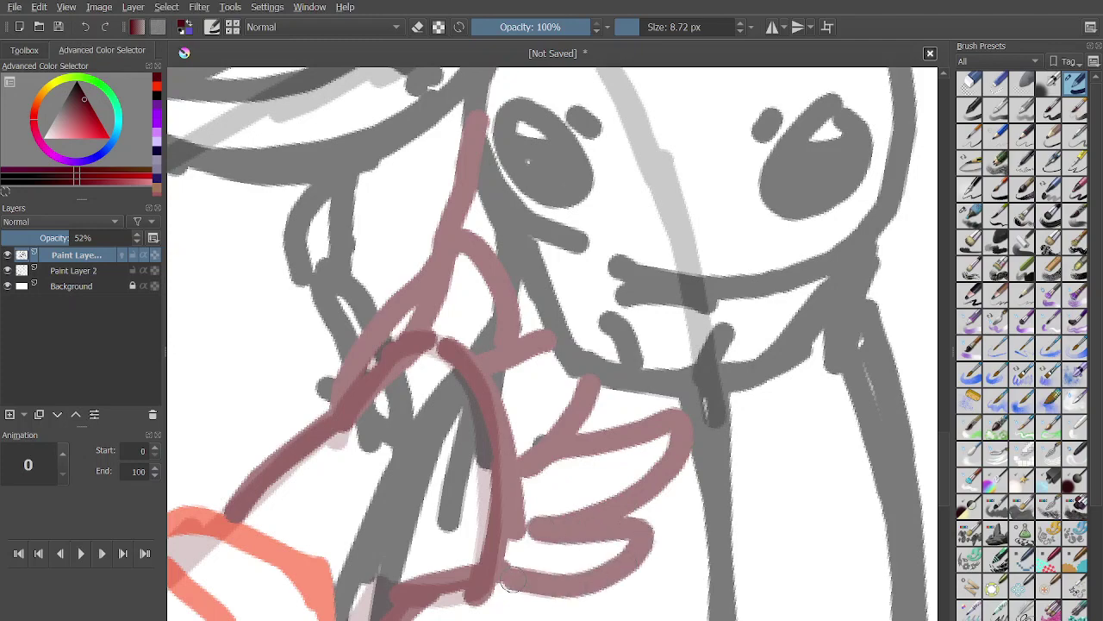
scroll(539, 476, "down", 3)
scroll(539, 476, "down", 3)
scroll(543, 471, "up", 2)
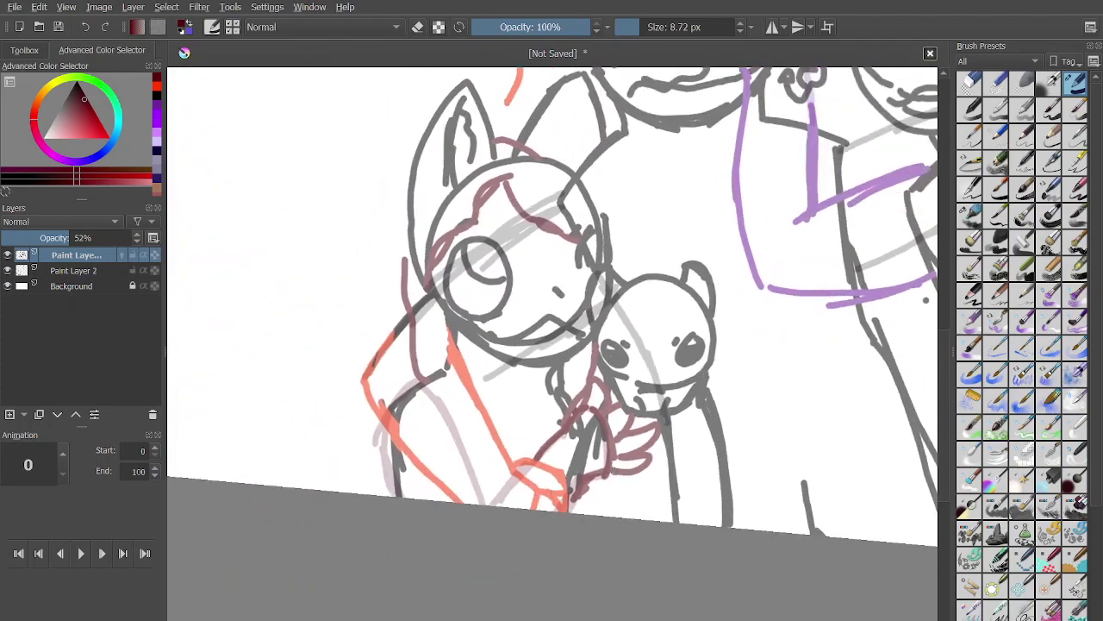
Draw a second dark red hand with rounded back and curled fingers on the other side of the bear-like figure's body.
scroll(544, 470, "up", 3)
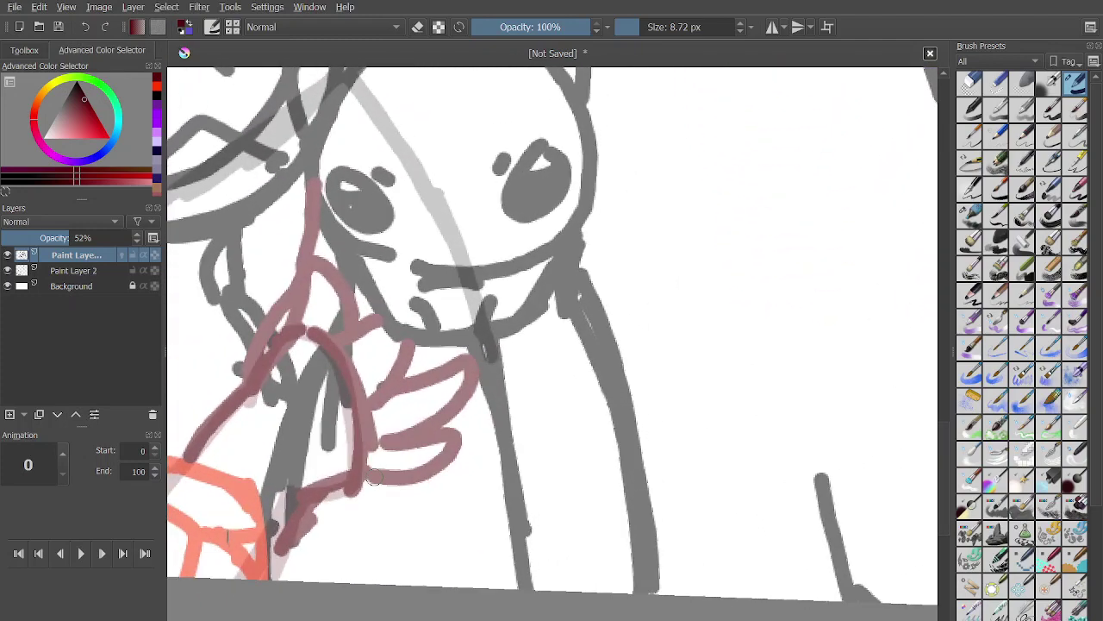
mouse_move(638, 310)
left_mouse_down()
mouse_move(588, 369)
mouse_move(638, 472)
mouse_move(669, 367)
mouse_move(627, 280)
mouse_move(552, 243)
mouse_move(537, 314)
mouse_move(543, 336)
mouse_move(485, 359)
mouse_move(494, 397)
mouse_move(556, 415)
mouse_move(593, 405)
mouse_move(490, 438)
mouse_move(634, 462)
left_mouse_up()
scroll(643, 304, "up", 3)
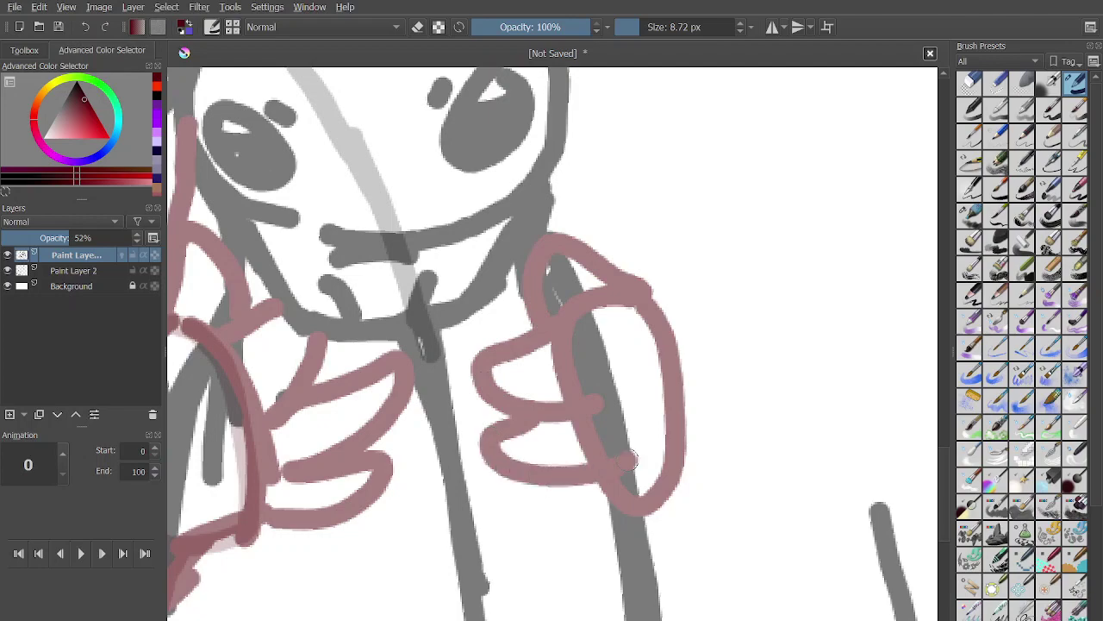
mouse_move(560, 497)
left_mouse_down()
mouse_move(591, 527)
mouse_move(652, 515)
left_mouse_up()
scroll(653, 522, "down", 5)
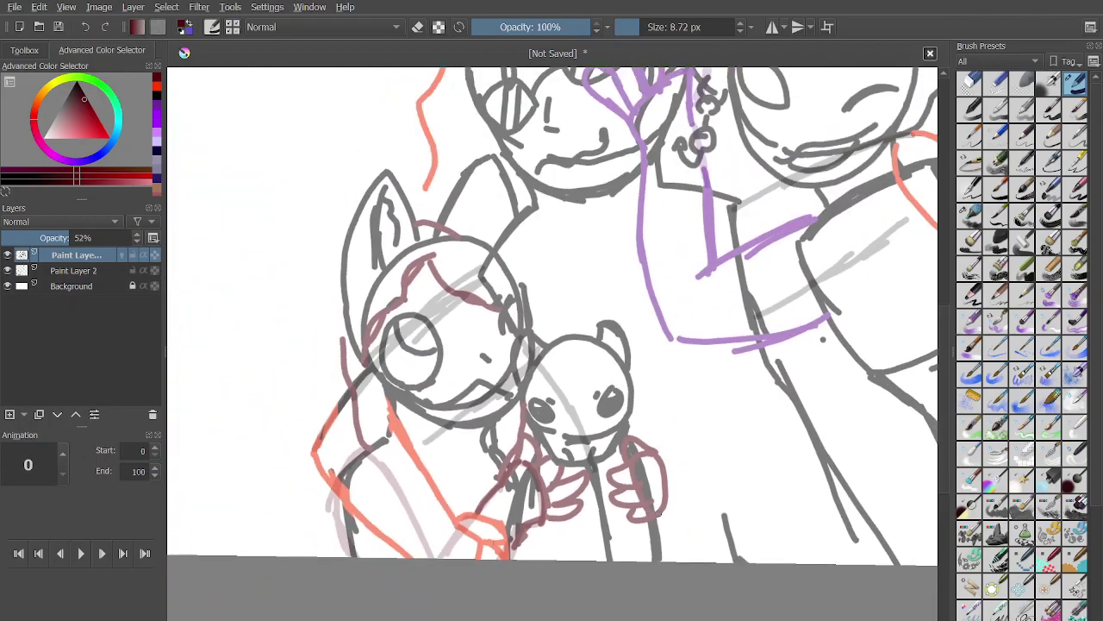
Add a new paint layer above the sketch and select a flat, rectangular-tipped brush preset for inking.
scroll(569, 345, "down", 3)
scroll(552, 388, "up", 2)
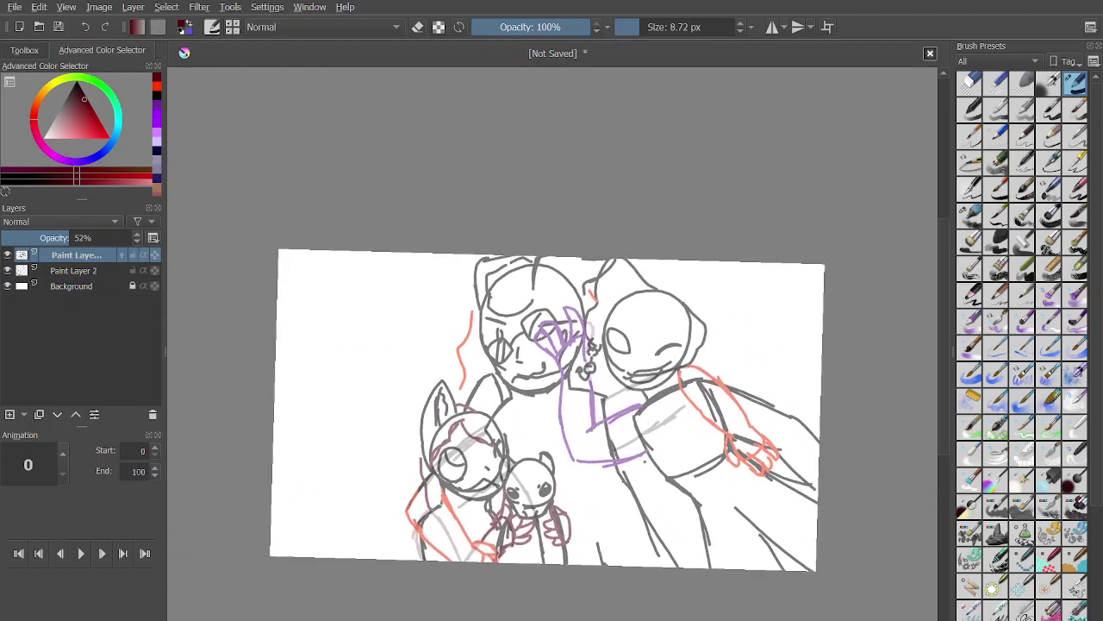
key("Insert")
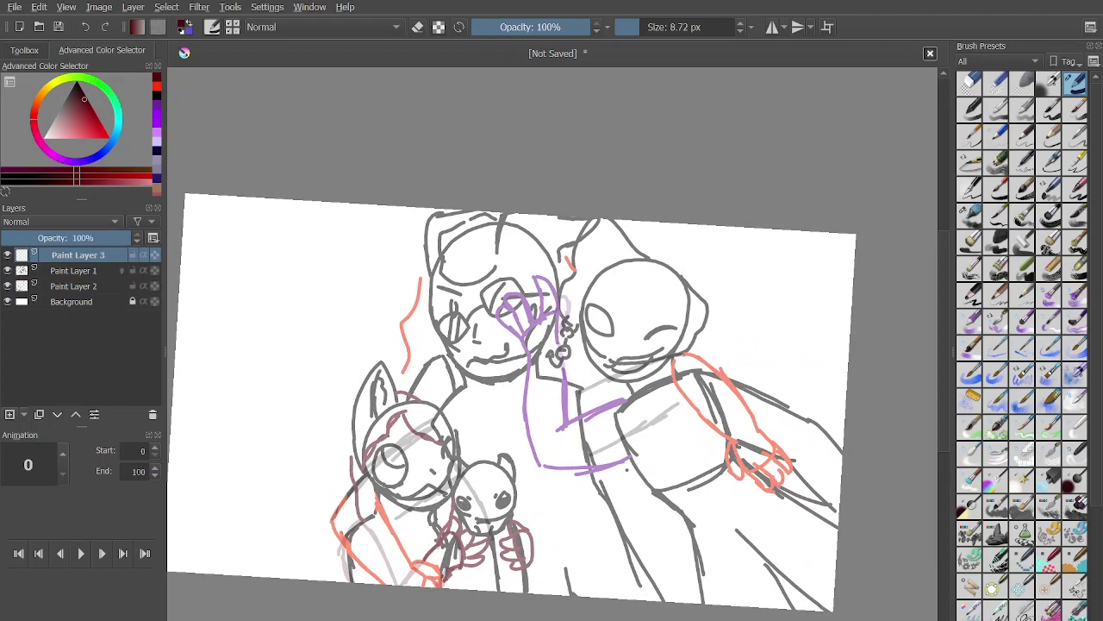
left_click(969, 215)
left_click_drag(622, 372, 622, 324)
scroll(620, 345, "up", 4)
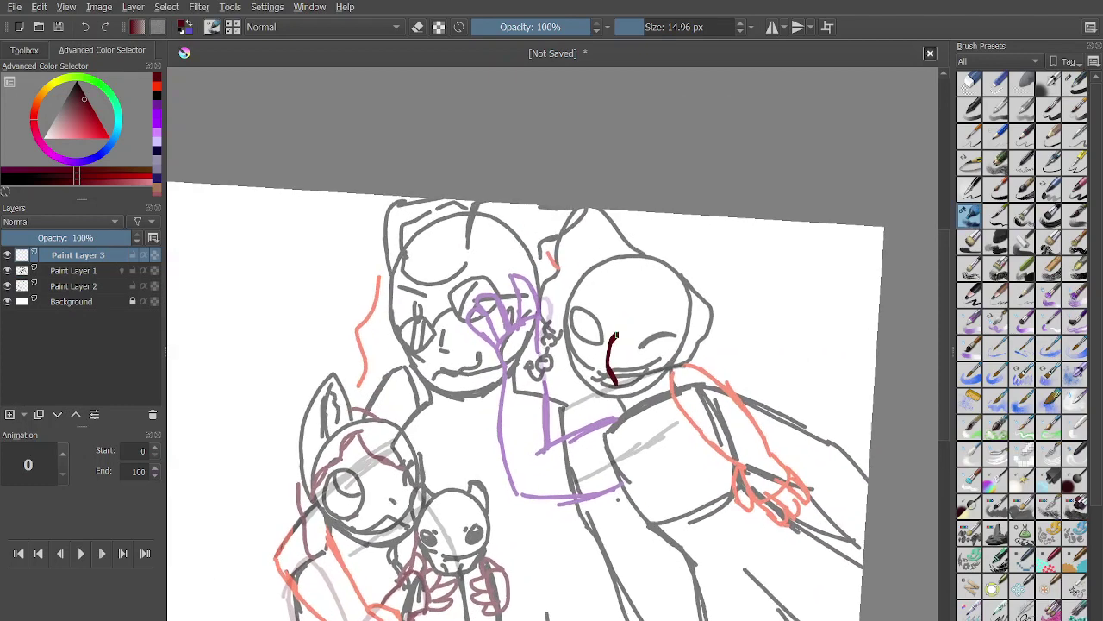
key("ctrl+z")
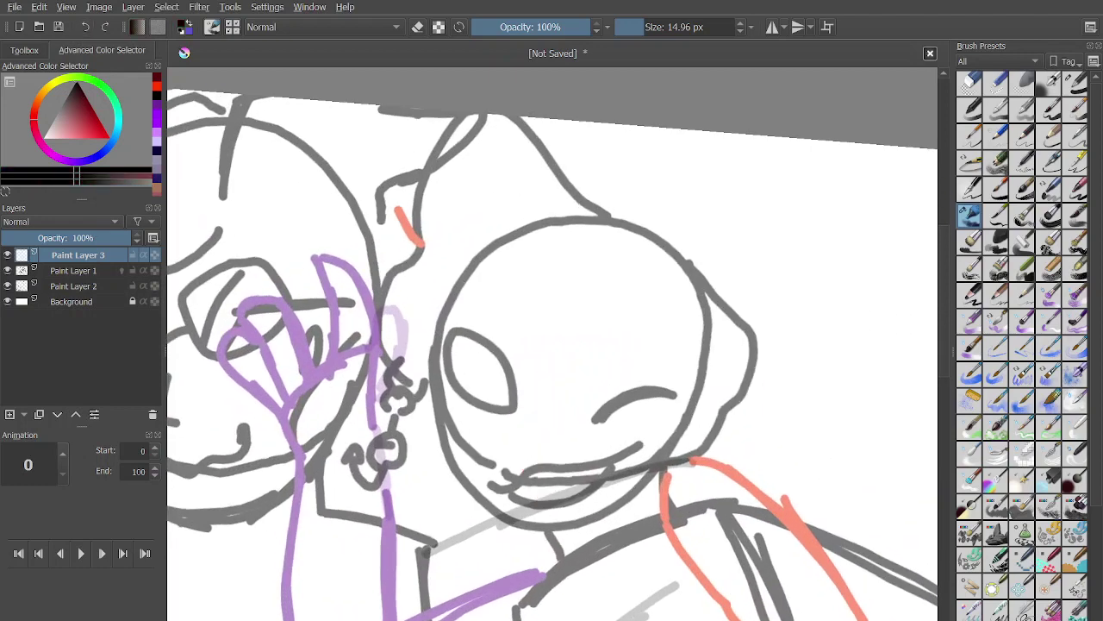
Lower the opacity of Paint Layer 1 to 25%.
left_click(75, 271)
left_click(33, 238)
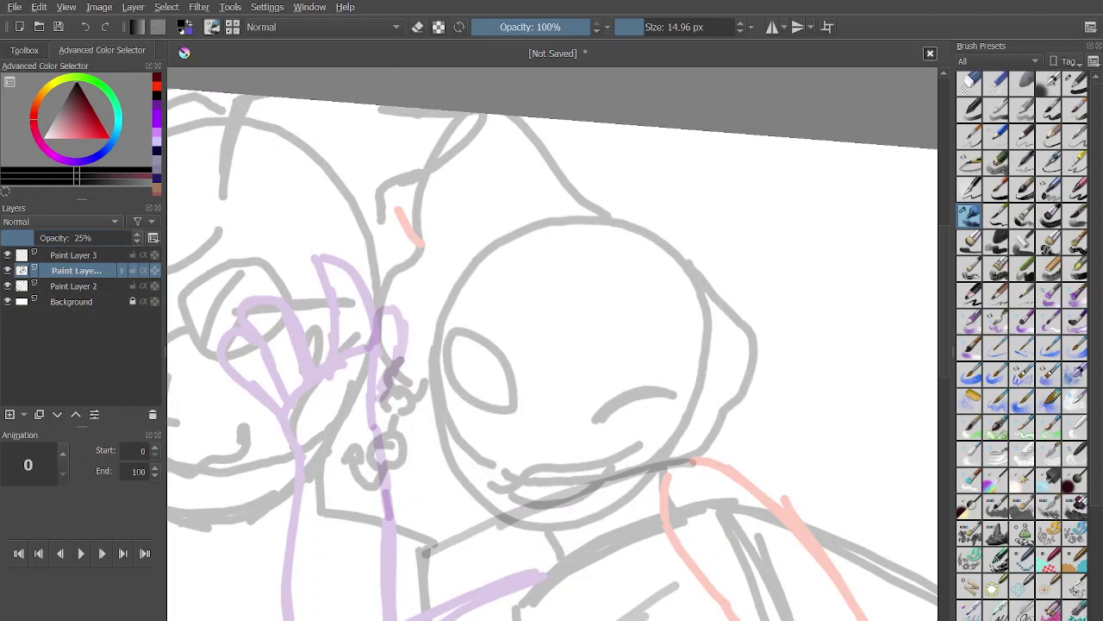
scroll(542, 387, "up", 2)
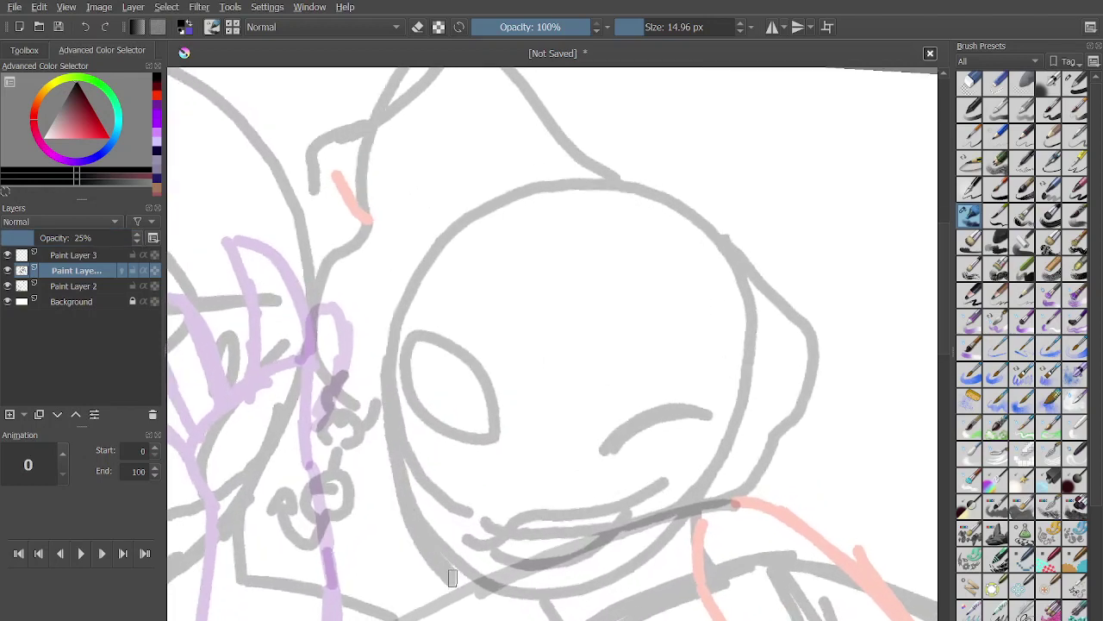
scroll(452, 577, "up", 1)
On Paint Layer 3, ink the winking figure's jaw in black as one curve from cheek to cheek.
key("Page_Up")
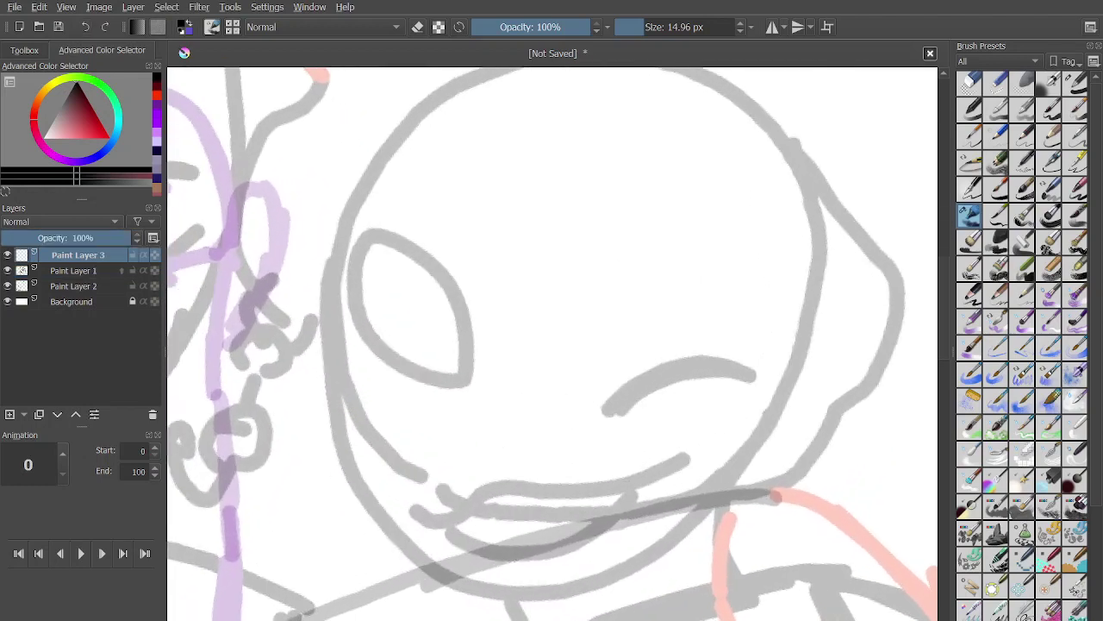
mouse_move(326, 339)
left_mouse_down()
mouse_move(357, 507)
mouse_move(413, 578)
left_mouse_up()
scroll(413, 578, "up", 1)
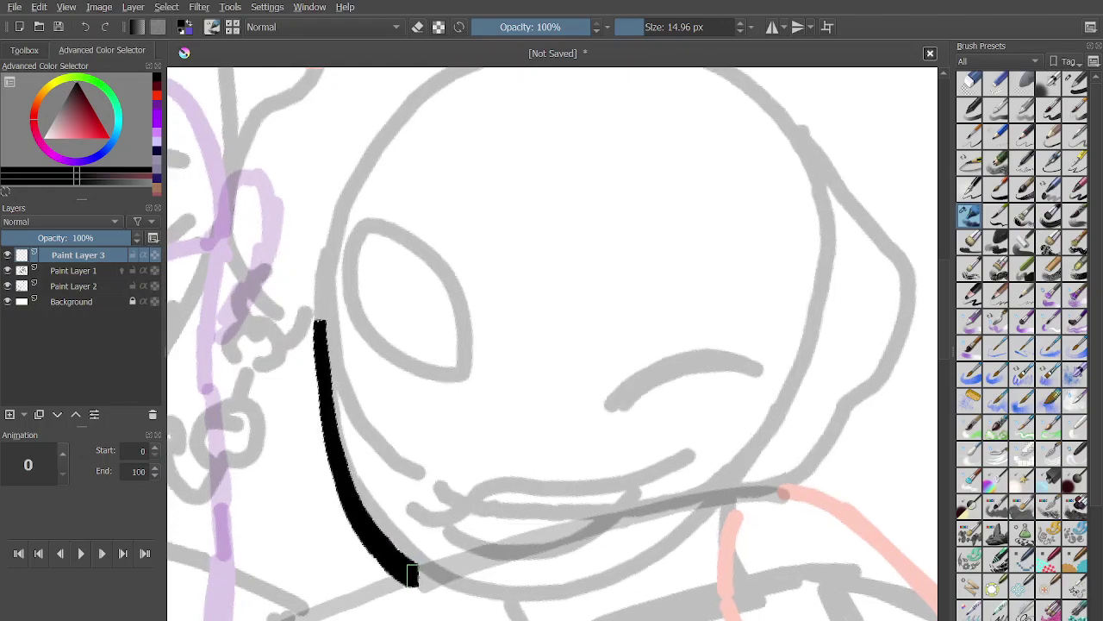
key("ctrl+z")
mouse_move(301, 347)
left_mouse_down()
mouse_move(383, 532)
mouse_move(465, 589)
mouse_move(531, 595)
mouse_move(649, 555)
mouse_move(779, 434)
mouse_move(752, 566)
left_mouse_up()
Ink the winking figure's pointed ear in black and continue its wavy edge down to the start of the earring.
scroll(748, 444, "down", 1)
scroll(748, 444, "down", 1)
mouse_move(653, 278)
left_mouse_down()
mouse_move(541, 160)
mouse_move(443, 305)
mouse_move(437, 343)
mouse_move(390, 426)
mouse_move(419, 485)
mouse_move(428, 406)
mouse_move(408, 381)
mouse_move(397, 513)
left_mouse_up()
scroll(420, 485, "up", 3)
scroll(470, 424, "down", 3)
scroll(470, 424, "up", 4)
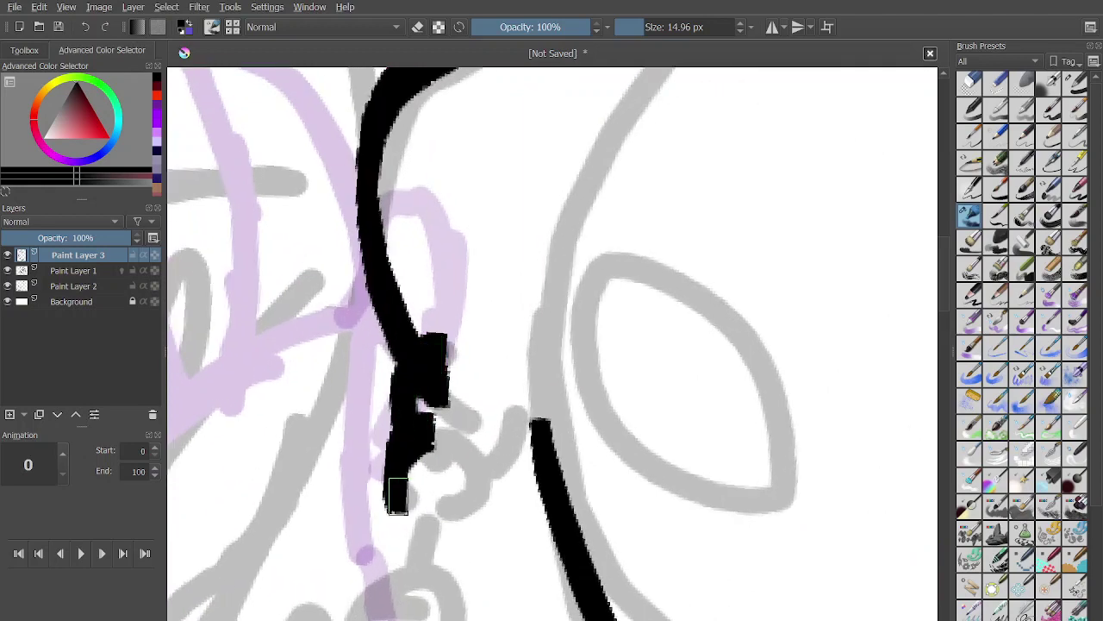
Ink the earring's upper ornament with its arch and side hook, plus a short link hanging below it.
left_click_drag(421, 418, 474, 517)
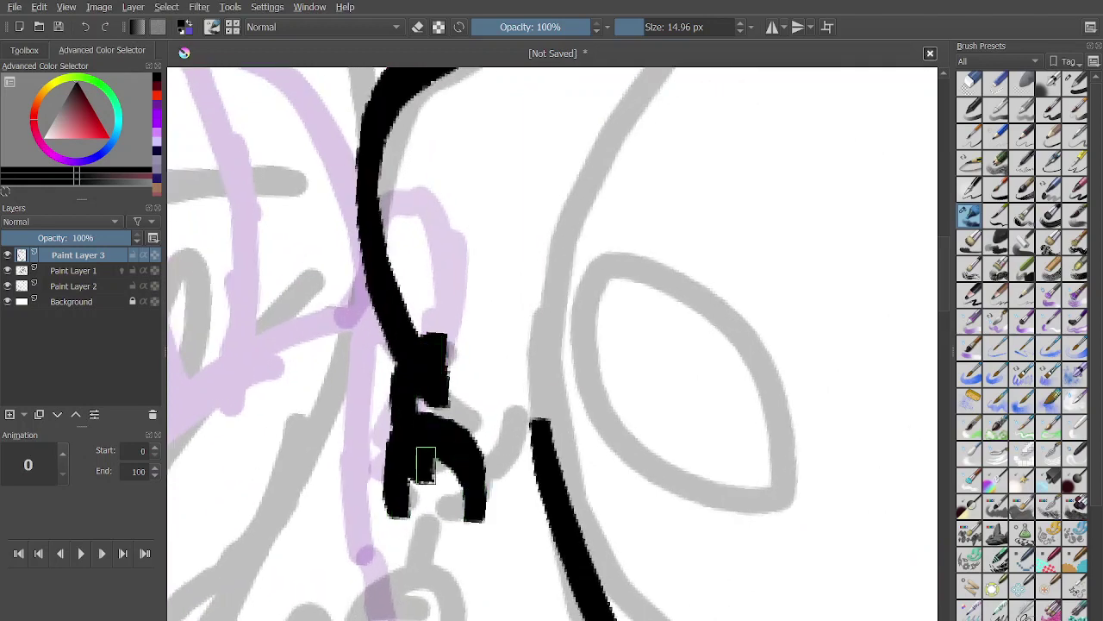
mouse_move(487, 471)
left_mouse_down()
mouse_move(519, 424)
mouse_move(565, 267)
left_mouse_up()
mouse_move(476, 353)
left_mouse_down()
mouse_move(475, 372)
mouse_move(443, 398)
mouse_move(474, 461)
left_mouse_up()
scroll(475, 462, "up", 2)
key("ctrl+z")
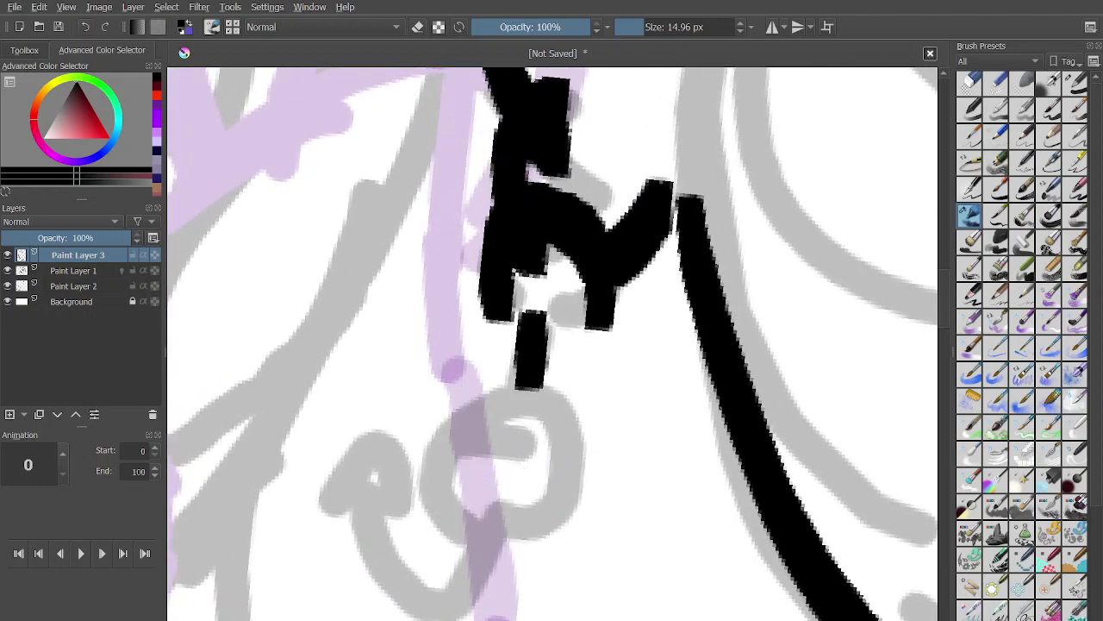
Set the brush size to 7.69 px and ink the earring's round pendant outline below the link.
key("bracketleft")
left_click(733, 27)
left_click(740, 31)
left_click(658, 26)
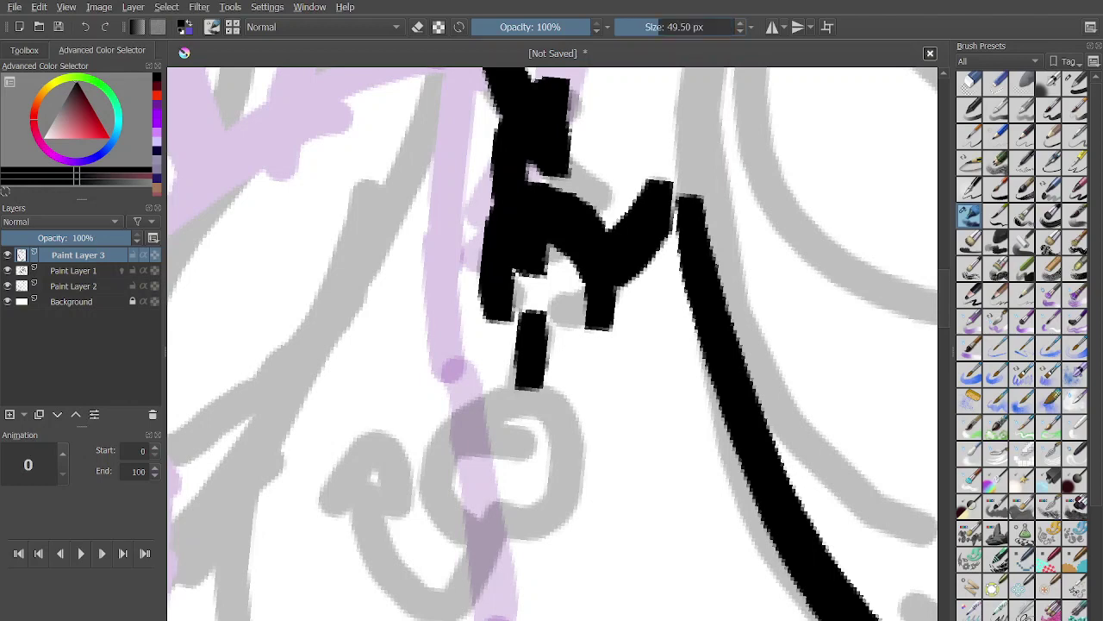
left_click(637, 27)
left_click_drag(506, 388, 427, 470)
key("ctrl+z")
mouse_move(507, 385)
left_mouse_down()
mouse_move(496, 537)
mouse_move(565, 433)
left_mouse_up()
scroll(566, 437, "up", 1)
key("ctrl+z")
mouse_move(509, 360)
left_mouse_down()
mouse_move(401, 465)
mouse_move(403, 489)
left_mouse_up()
scroll(404, 489, "up", 3)
mouse_move(263, 286)
left_mouse_down()
mouse_move(220, 358)
mouse_move(297, 492)
mouse_move(457, 494)
mouse_move(556, 310)
mouse_move(526, 275)
left_mouse_up()
Ink a bar across the round pendant and a curved, hooked tail hanging off its side.
left_click_drag(332, 275, 485, 449)
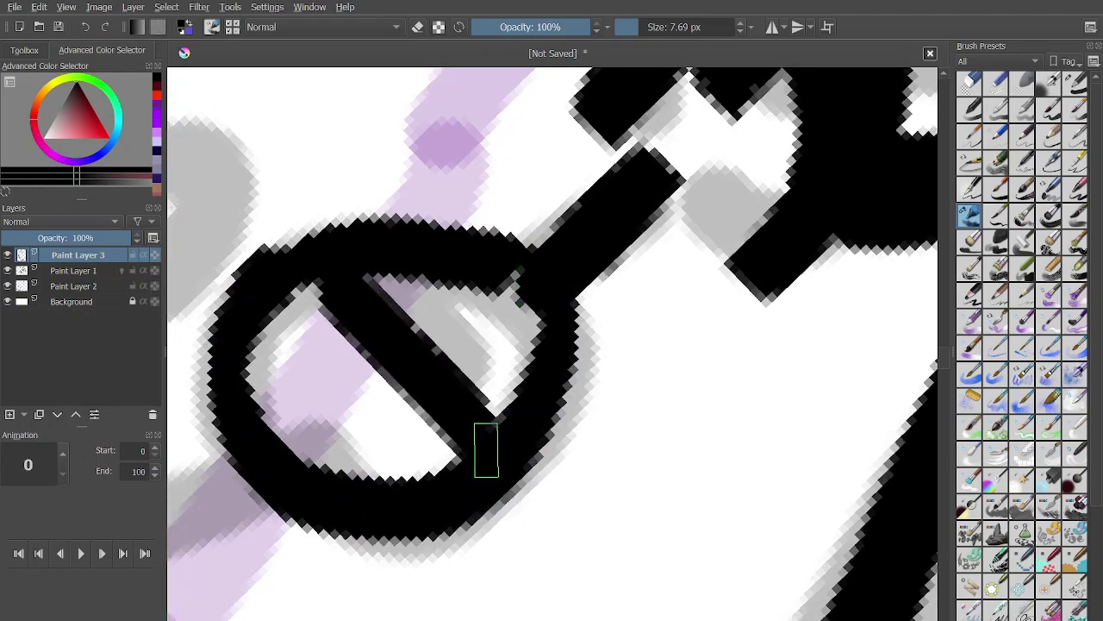
scroll(485, 449, "down", 3)
scroll(630, 382, "up", 1)
mouse_move(604, 420)
left_mouse_down()
mouse_move(549, 523)
mouse_move(493, 527)
mouse_move(446, 482)
mouse_move(409, 409)
mouse_move(348, 404)
mouse_move(418, 348)
mouse_move(477, 410)
left_mouse_up()
scroll(474, 424, "down", 4)
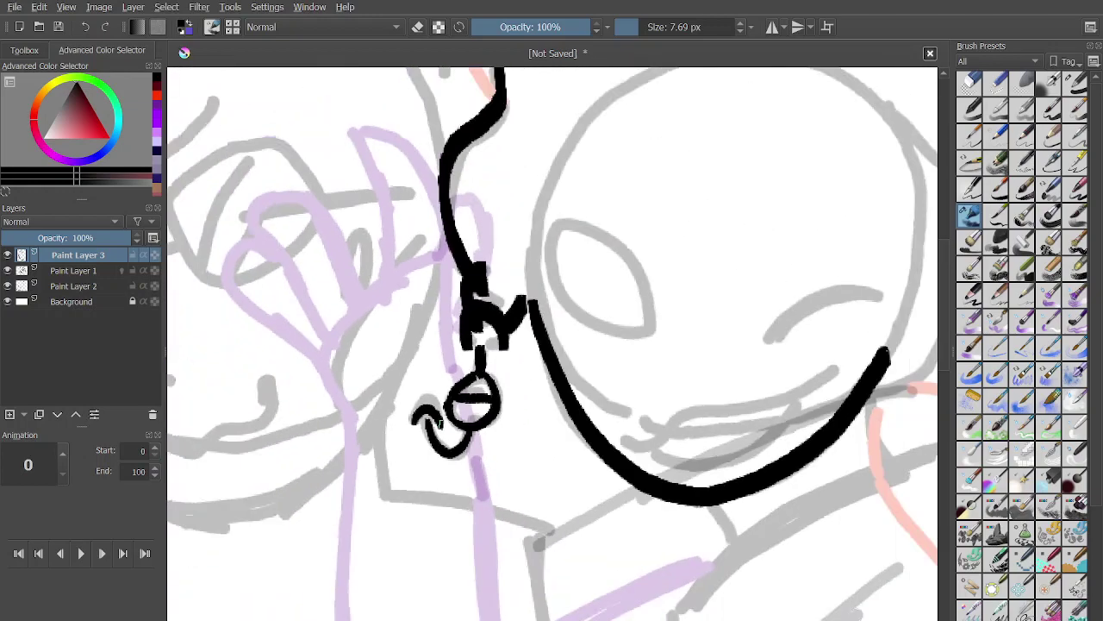
scroll(439, 421, "down", 4)
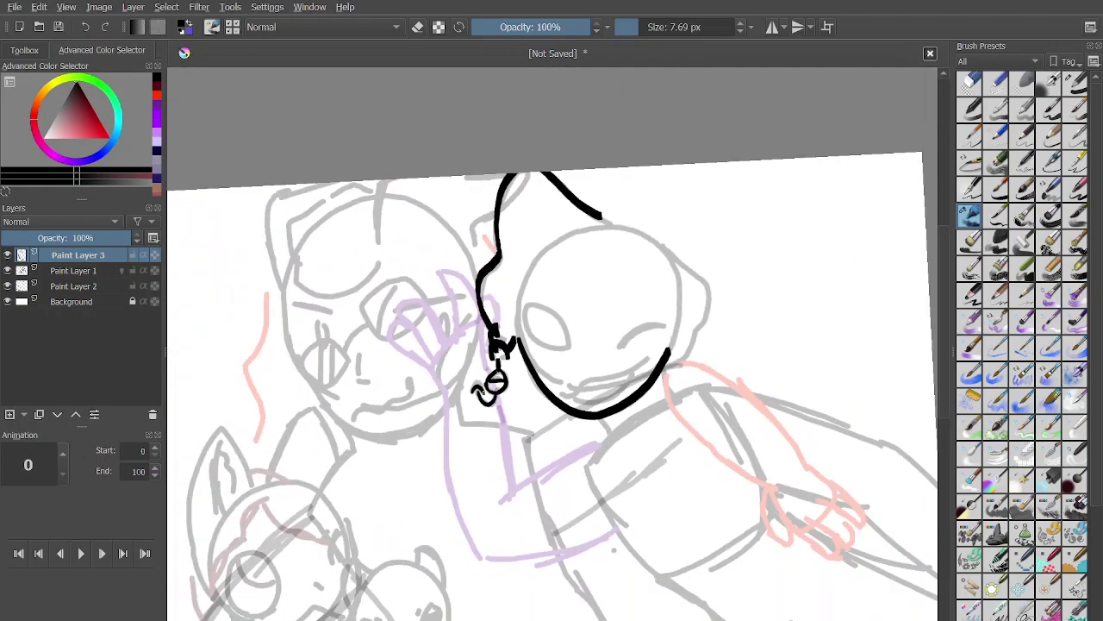
Set the brush size to 16.78 px.
left_click(649, 27)
key("bracketleft")
key("bracketleft")
key("bracketleft")
key("bracketright")
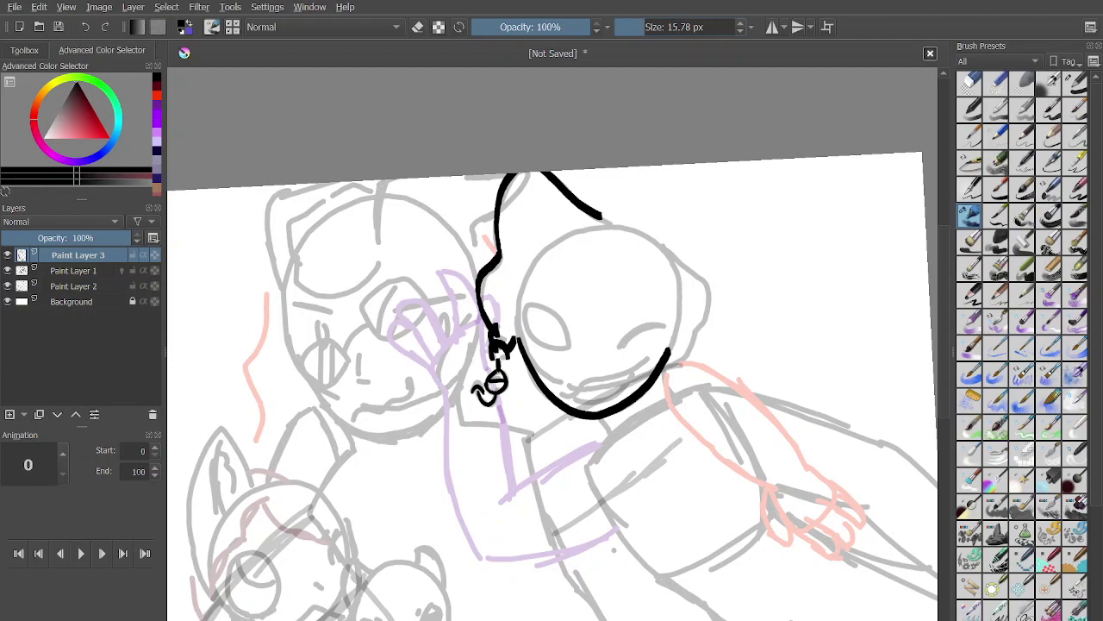
left_click_drag(644, 310, 664, 325)
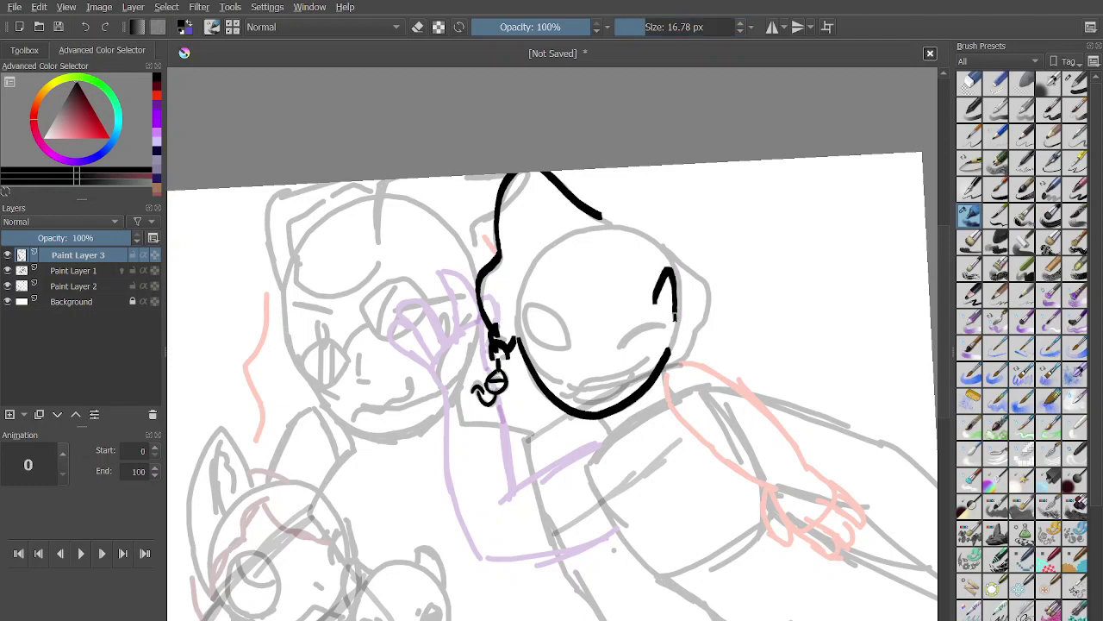
scroll(663, 326, "up", 5)
key("ctrl+z")
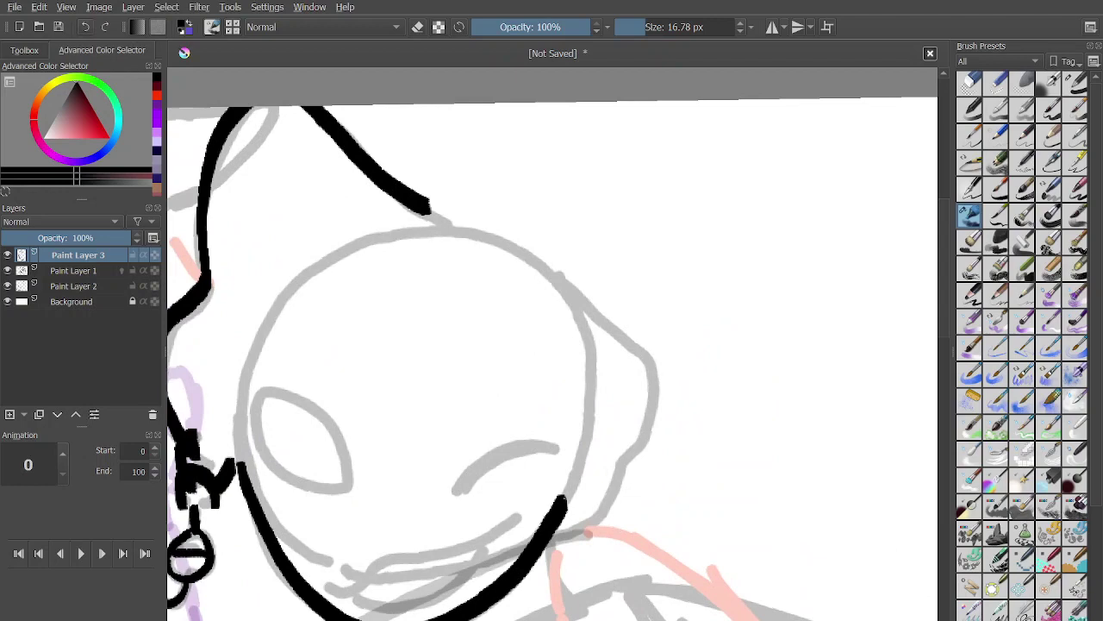
left_click_drag(424, 213, 572, 284)
scroll(572, 285, "up", 1)
key("ctrl+z")
mouse_move(418, 211)
left_mouse_down()
mouse_move(577, 297)
mouse_move(664, 386)
mouse_move(619, 526)
mouse_move(556, 578)
left_mouse_up()
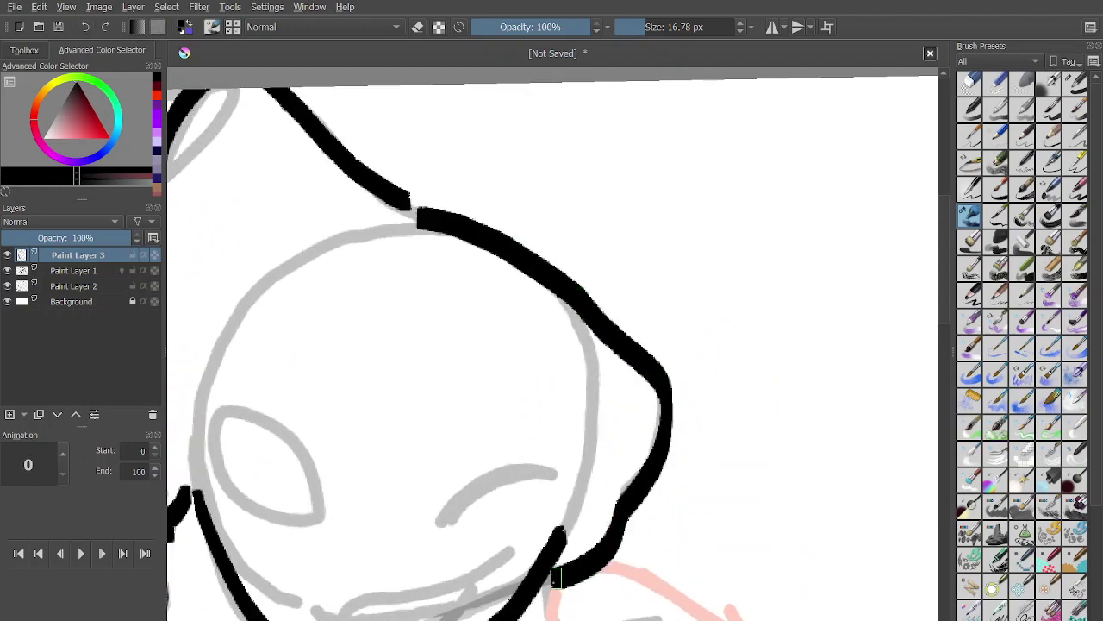
scroll(556, 578, "down", 2)
scroll(556, 577, "up", 3)
key("ctrl+z")
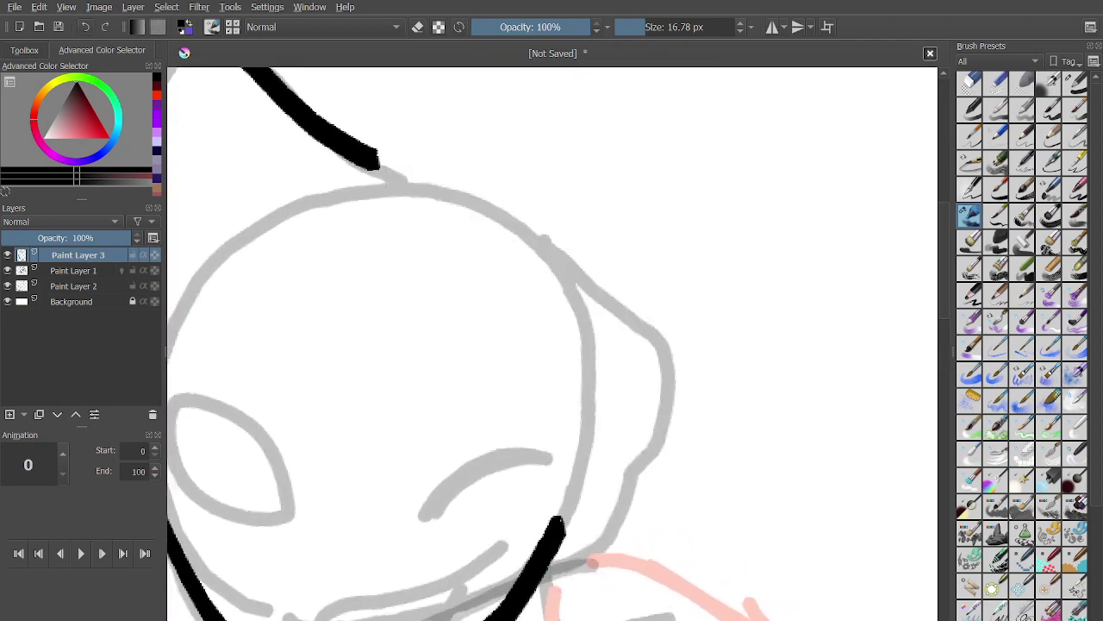
Ink the winking figure's far ear from the head down to the jaw and the head's top edge between both ears.
mouse_move(556, 250)
left_mouse_down()
mouse_move(666, 346)
mouse_move(629, 513)
mouse_move(565, 567)
left_mouse_up()
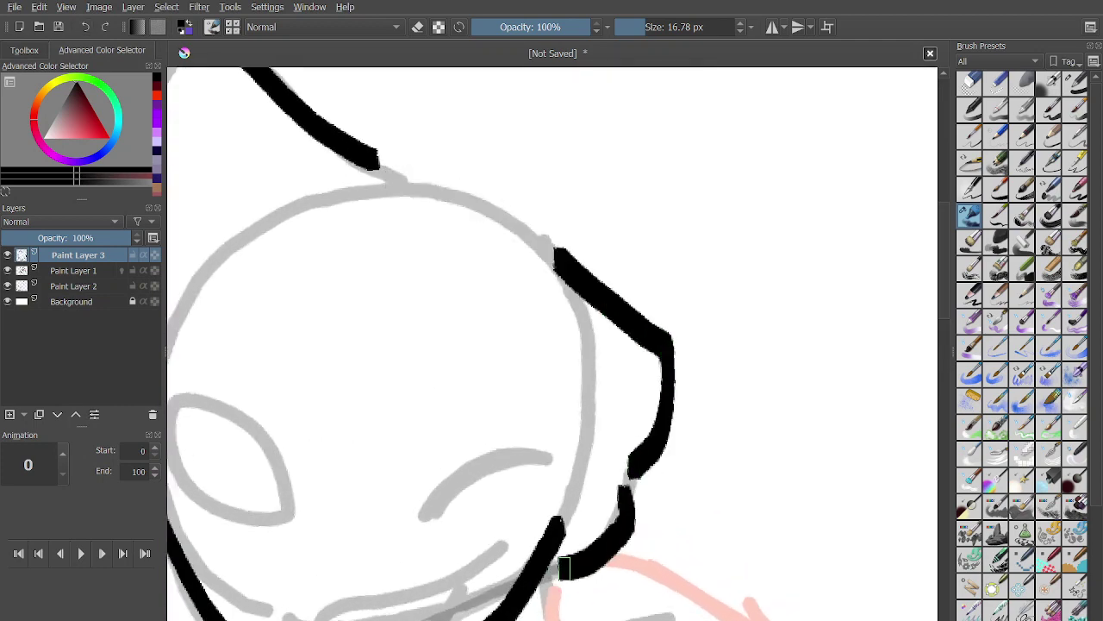
left_click_drag(387, 180, 528, 262)
scroll(528, 262, "up", 2)
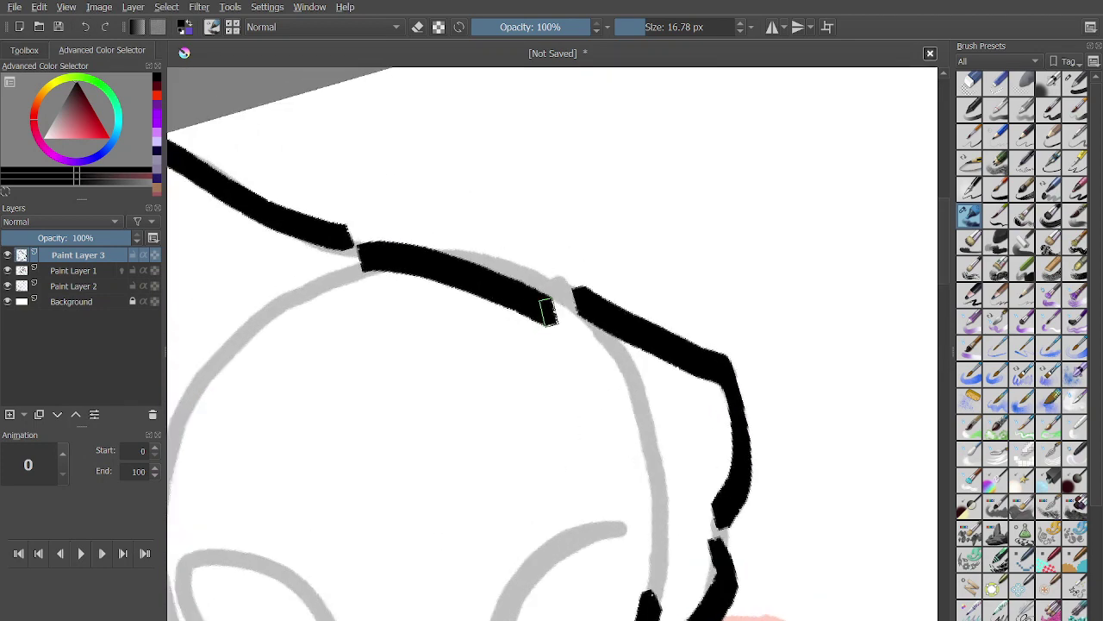
key("ctrl+z")
left_click_drag(330, 263, 525, 305)
key("4")
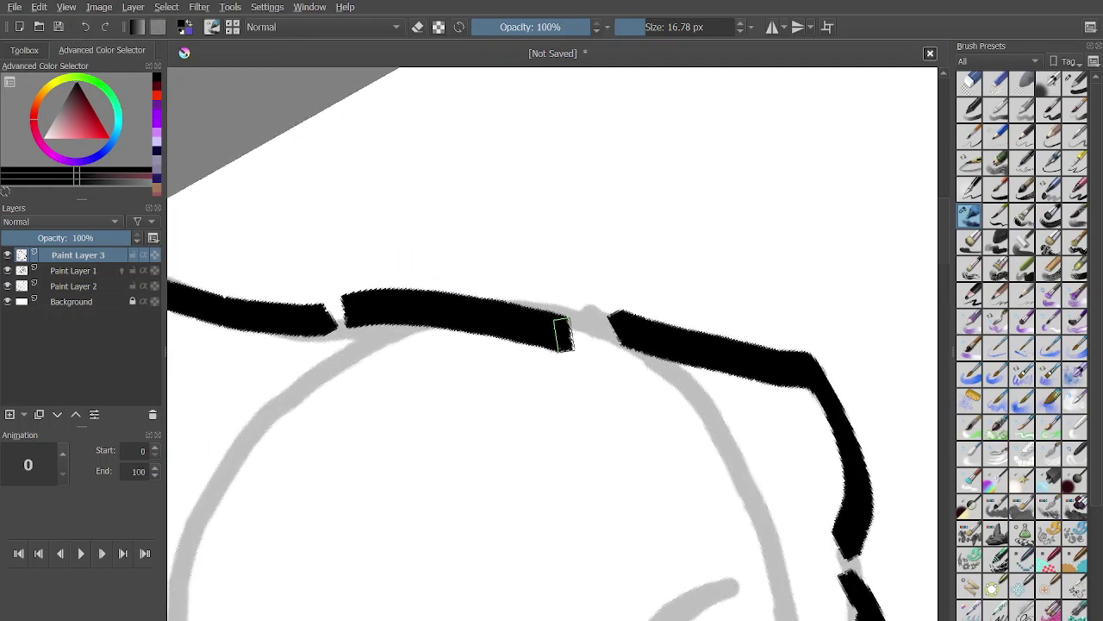
Undo the last stroke on the head's top edge and set the brush size to 14.61 px.
key("ctrl+z")
key("bracketright")
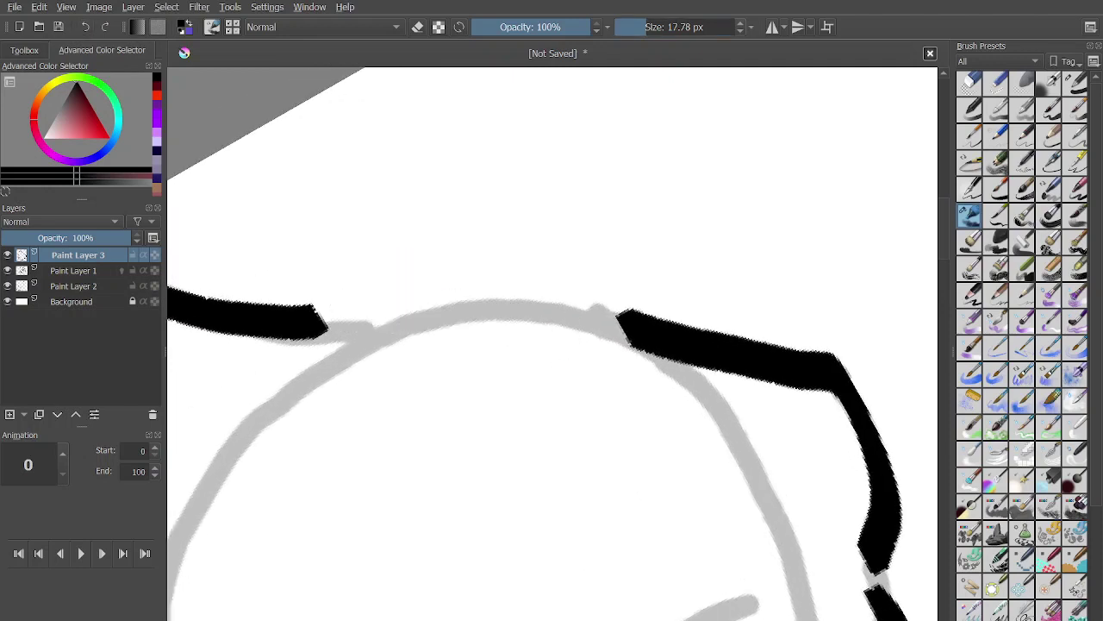
left_click(731, 26)
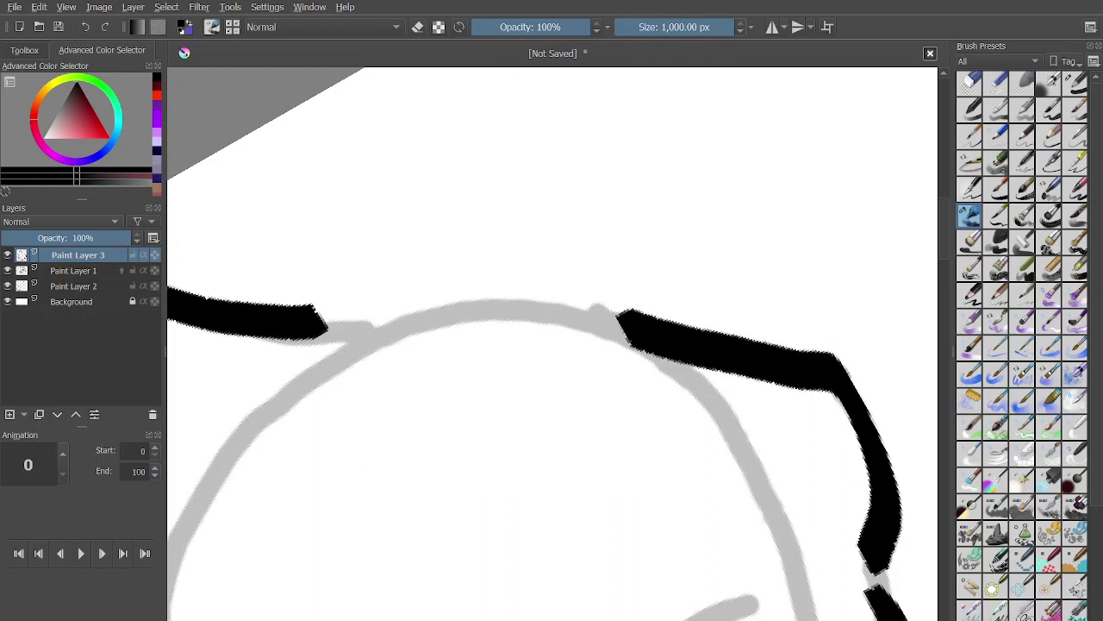
left_click_drag(734, 27, 650, 26)
key("bracketleft")
key("bracketleft")
key("bracketleft")
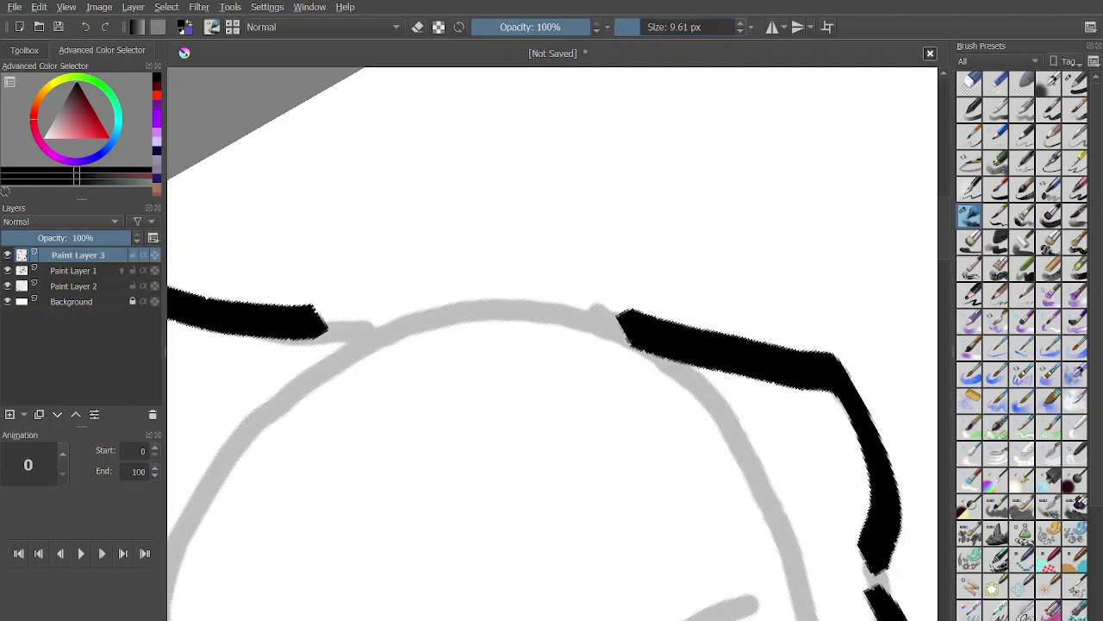
key("bracketright")
Ink the winking figure's head top as a curved line between both ears, redoing the stroke for a better fit.
left_click_drag(350, 317, 569, 321)
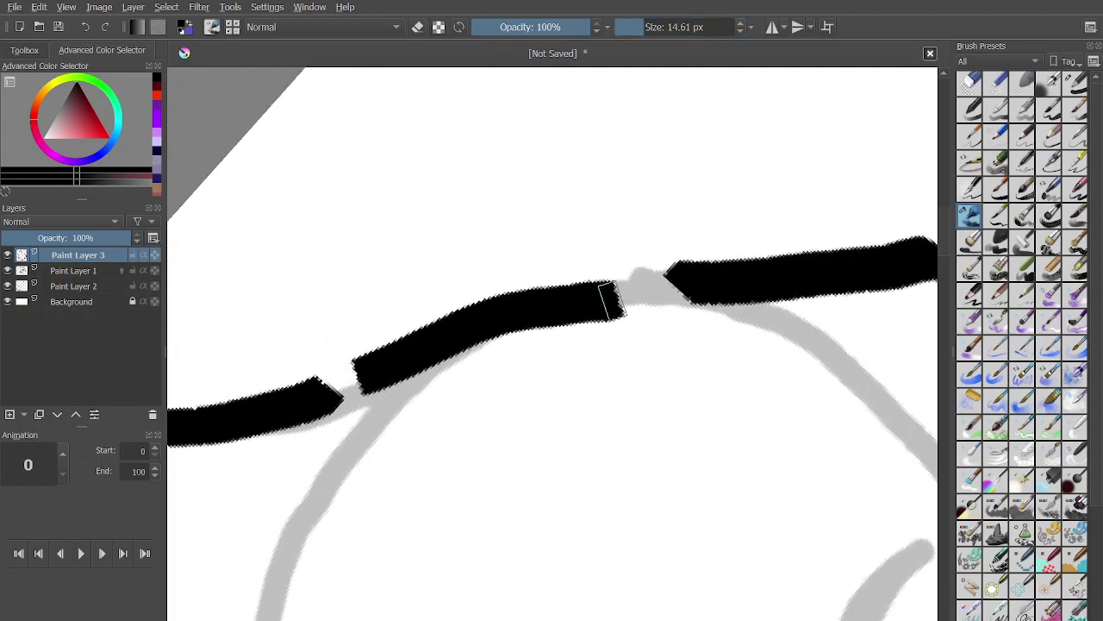
left_click(85, 27)
left_click_drag(384, 358, 634, 277)
scroll(635, 277, "down", 4)
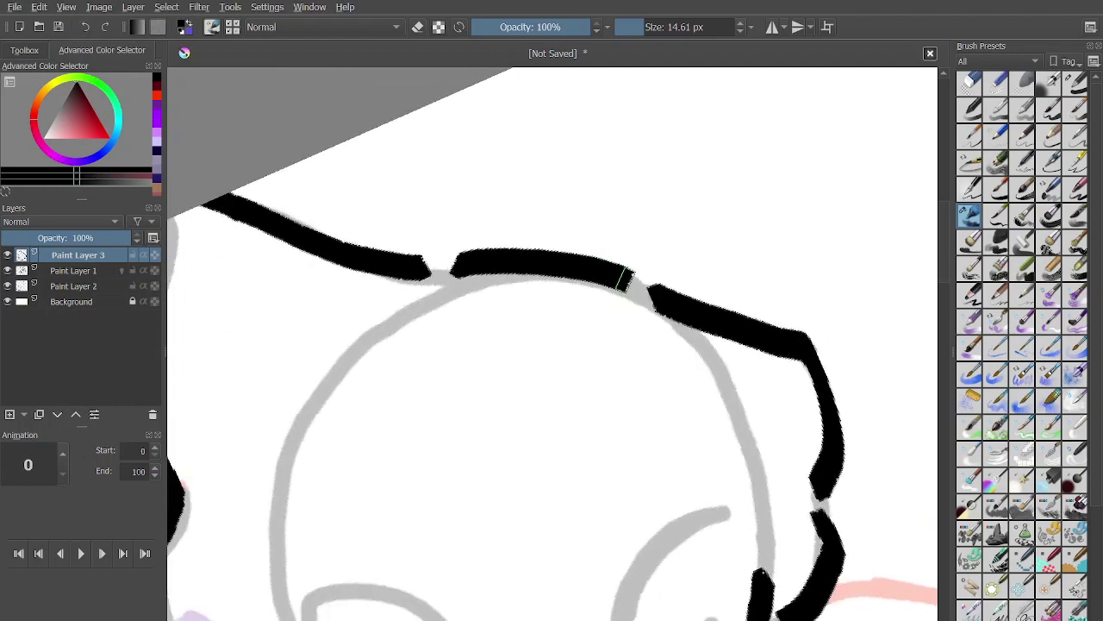
scroll(642, 271, "down", 4)
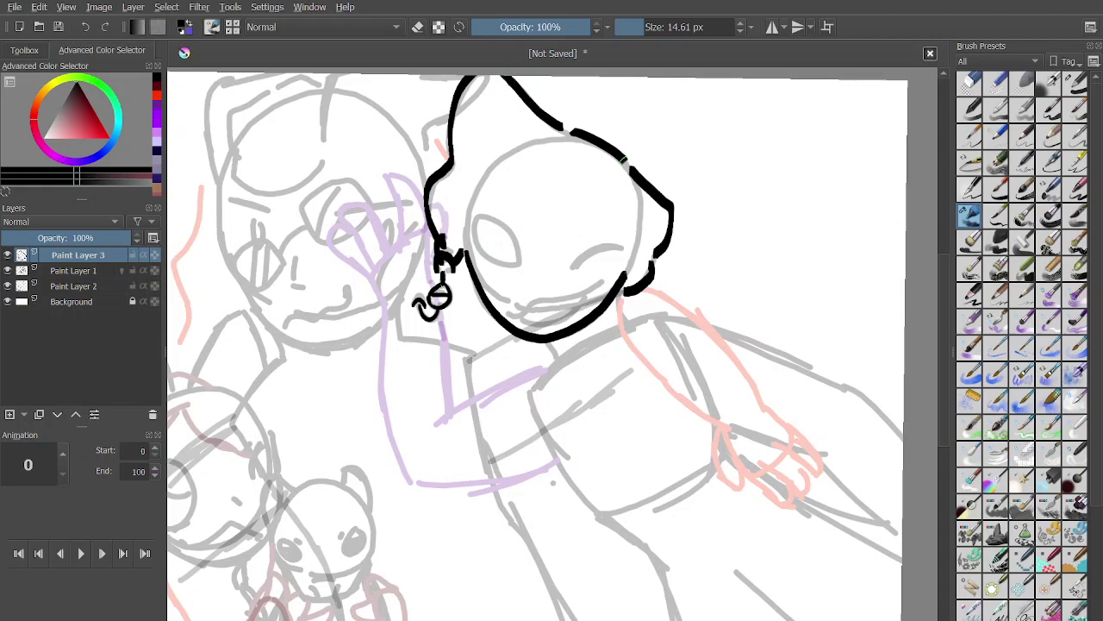
Ink the closed winking eye as a single arched line over the sketch, redoing the first stroke.
scroll(467, 392, "up", 8)
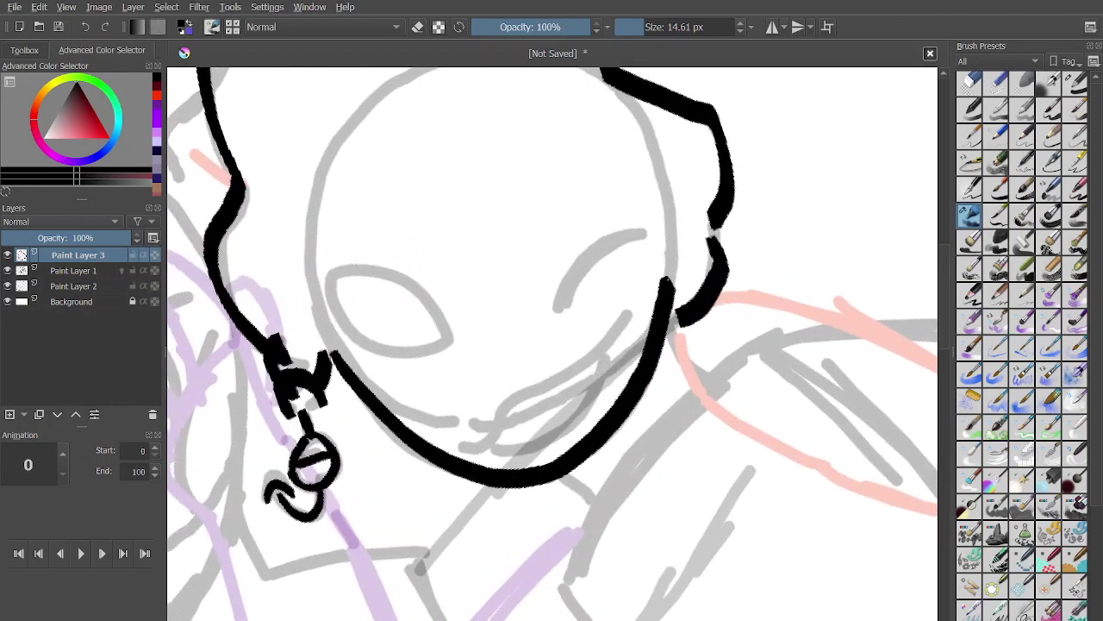
mouse_move(466, 392)
left_mouse_down()
mouse_move(606, 259)
mouse_move(670, 247)
left_mouse_up()
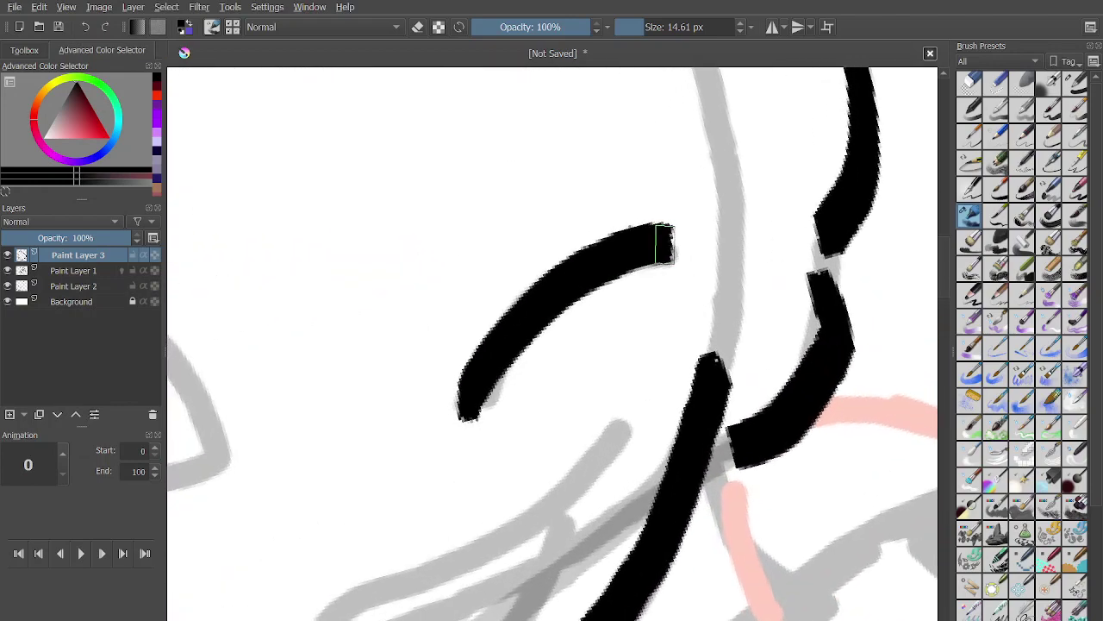
scroll(670, 248, "up", 2)
key("ctrl+z")
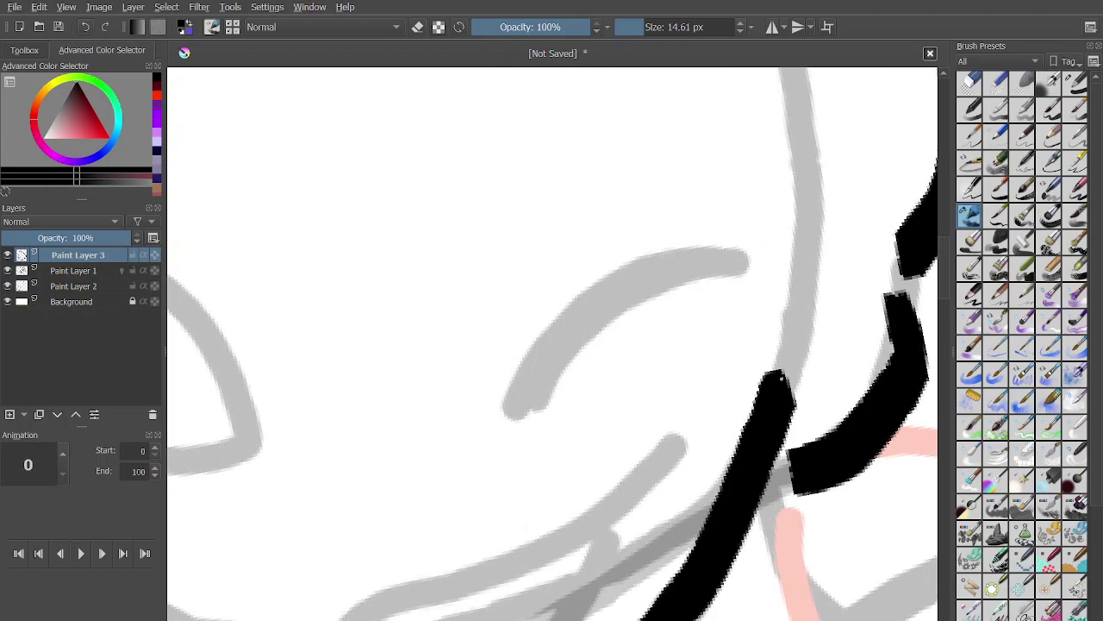
mouse_move(512, 413)
left_mouse_down()
mouse_move(685, 269)
mouse_move(751, 247)
left_mouse_up()
scroll(862, 284, "down", 3)
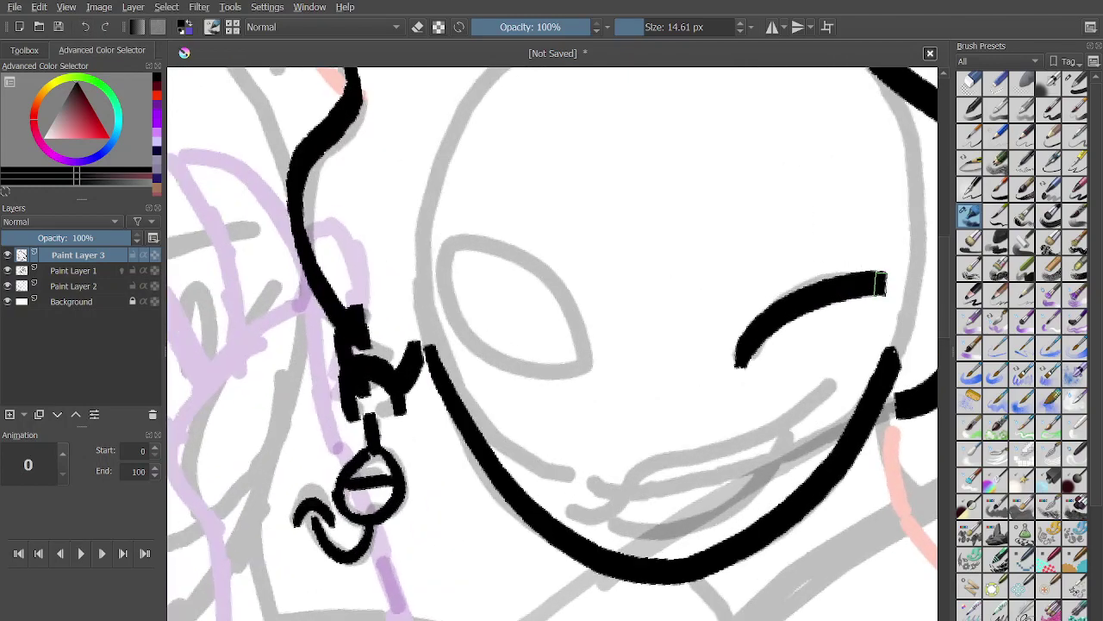
Ink the open eye's almond outline with an upper lid stroke and a lower curve, redoing the lid as needed.
scroll(520, 242, "up", 3)
mouse_move(392, 231)
left_mouse_down()
mouse_move(621, 365)
mouse_move(636, 439)
left_mouse_up()
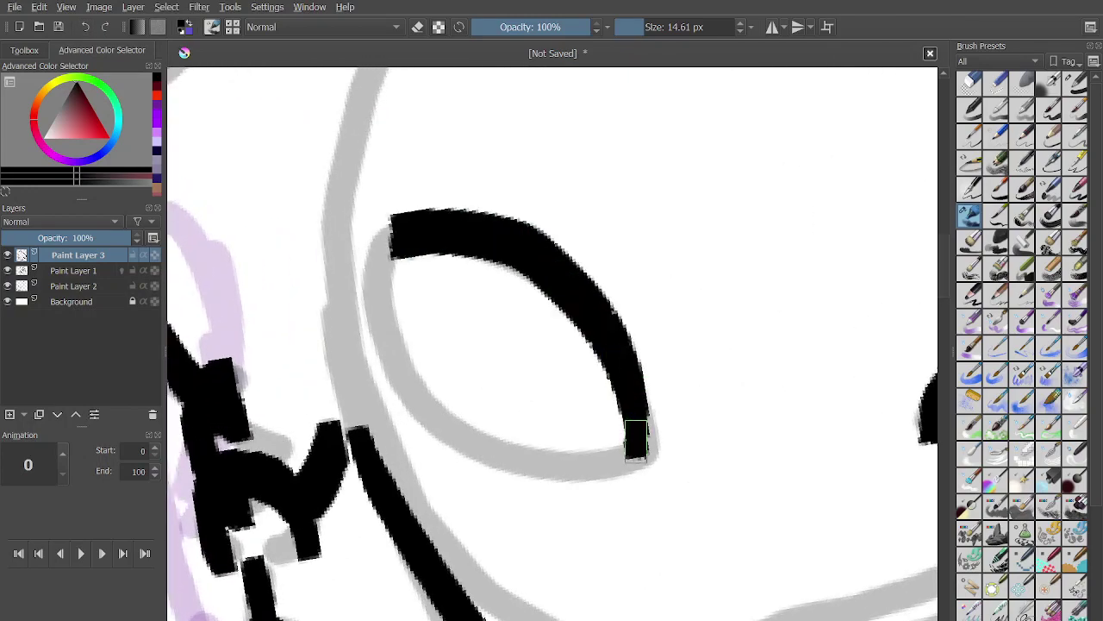
key("ctrl+z")
mouse_move(392, 231)
left_mouse_down()
mouse_move(479, 239)
mouse_move(634, 442)
left_mouse_up()
key("ctrl+z")
left_click_drag(544, 275, 653, 411)
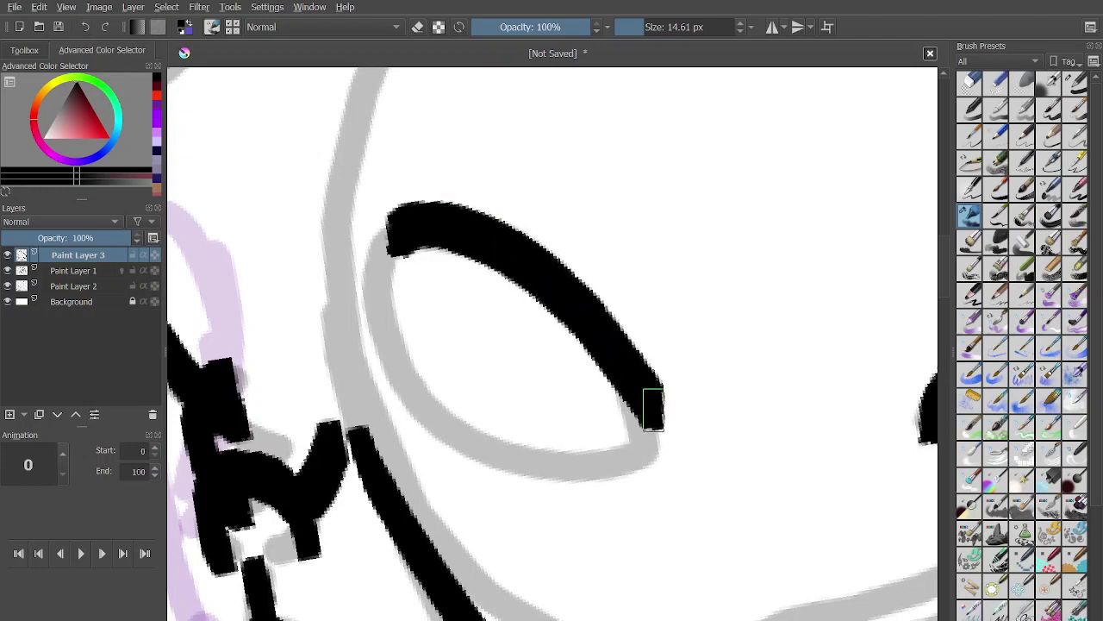
mouse_move(376, 256)
left_mouse_down()
mouse_move(550, 468)
mouse_move(632, 458)
left_mouse_up()
scroll(632, 457, "down", 3)
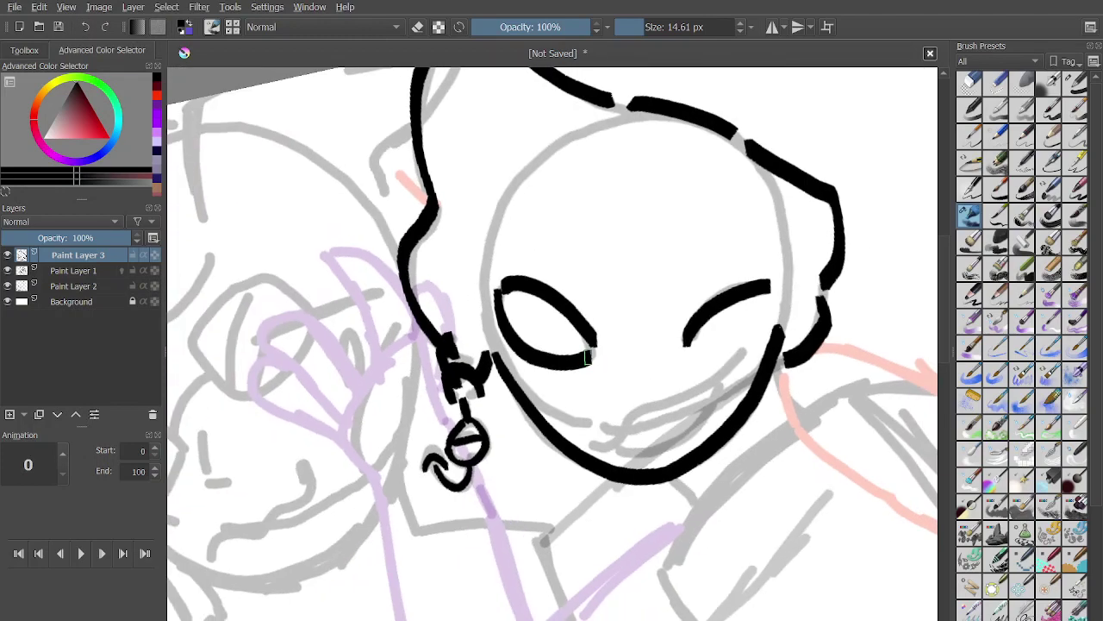
Ink a short arched eyebrow above the open eye and a small slanted eyebrow above the winking eye.
scroll(554, 383, "up", 1)
mouse_move(519, 284)
left_mouse_down()
mouse_move(556, 241)
mouse_move(595, 263)
left_mouse_up()
left_click_drag(669, 288, 715, 246)
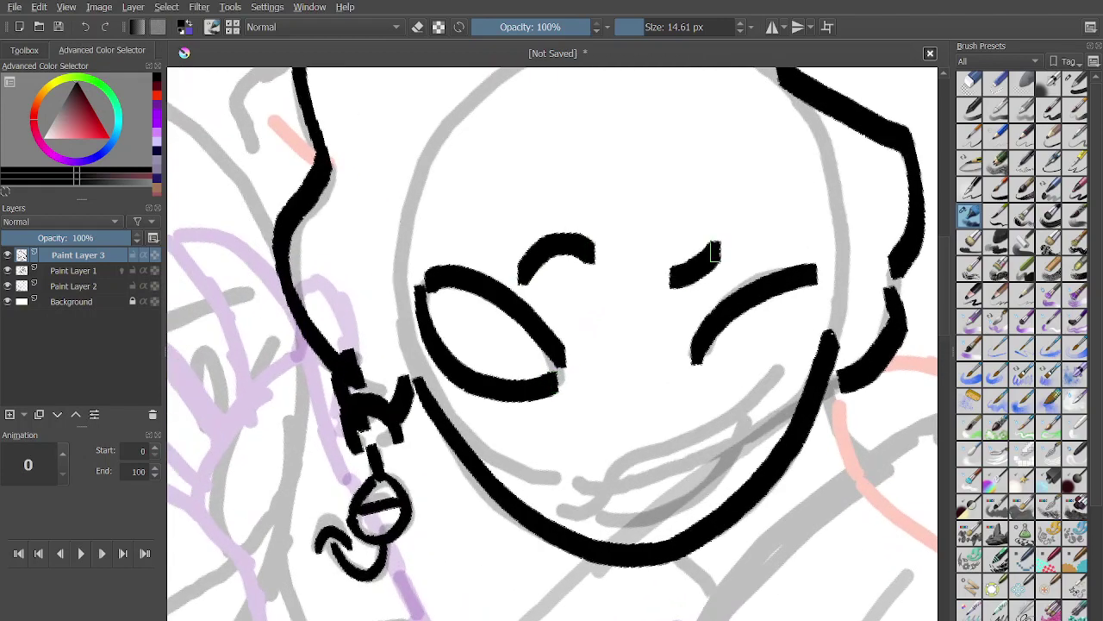
Ink the open grin with a wavy upper lip line and a curved lower lip line joining it at both ends.
scroll(714, 250, "up", 1)
scroll(712, 259, "up", 1)
mouse_move(487, 528)
left_mouse_down()
mouse_move(661, 436)
mouse_move(776, 356)
left_mouse_up()
left_click_drag(549, 548, 709, 453)
scroll(708, 454, "down", 1)
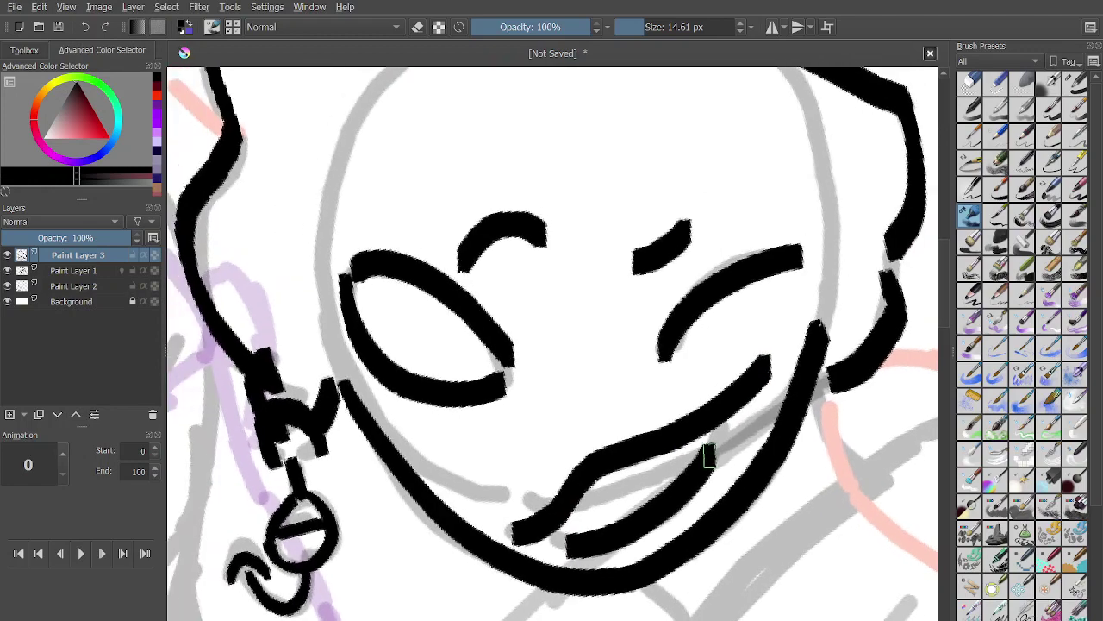
scroll(707, 454, "up", 2)
key("ctrl+z")
mouse_move(488, 540)
left_mouse_down()
mouse_move(652, 508)
mouse_move(732, 382)
left_mouse_up()
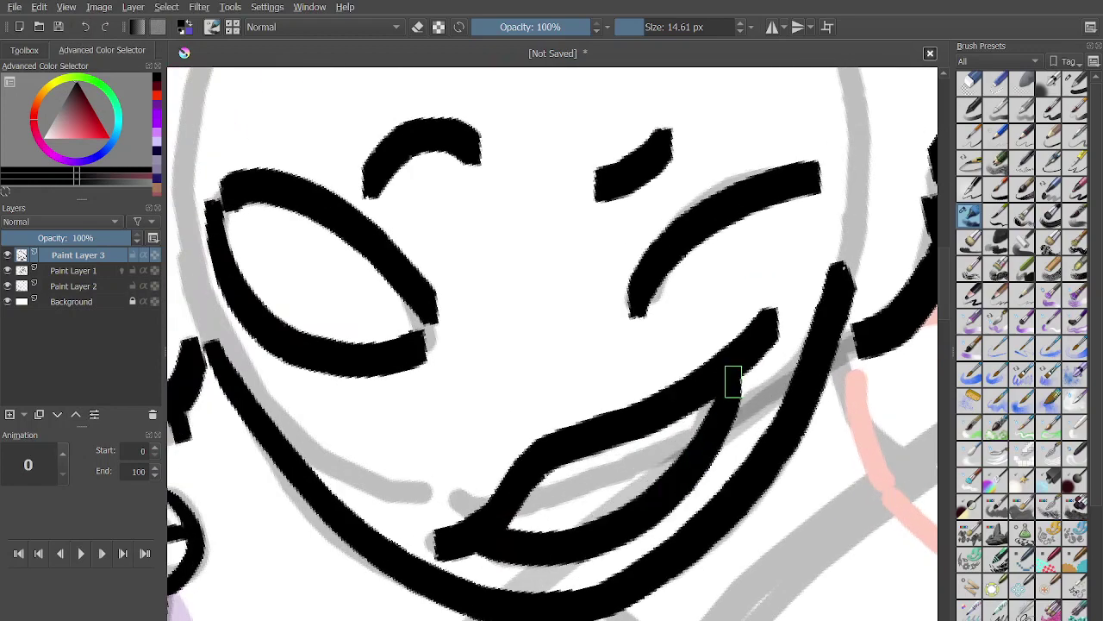
scroll(694, 392, "down", 2)
Check the inked head in the whole picture with Paint Layer 1 hidden, then show that layer again.
scroll(698, 389, "down", 5)
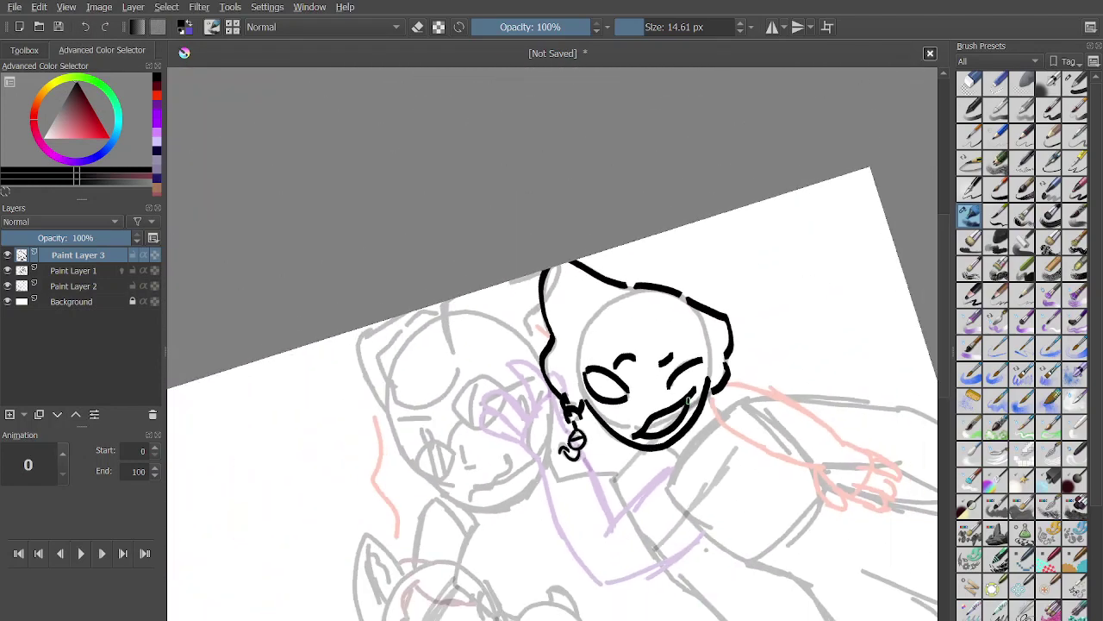
key("5")
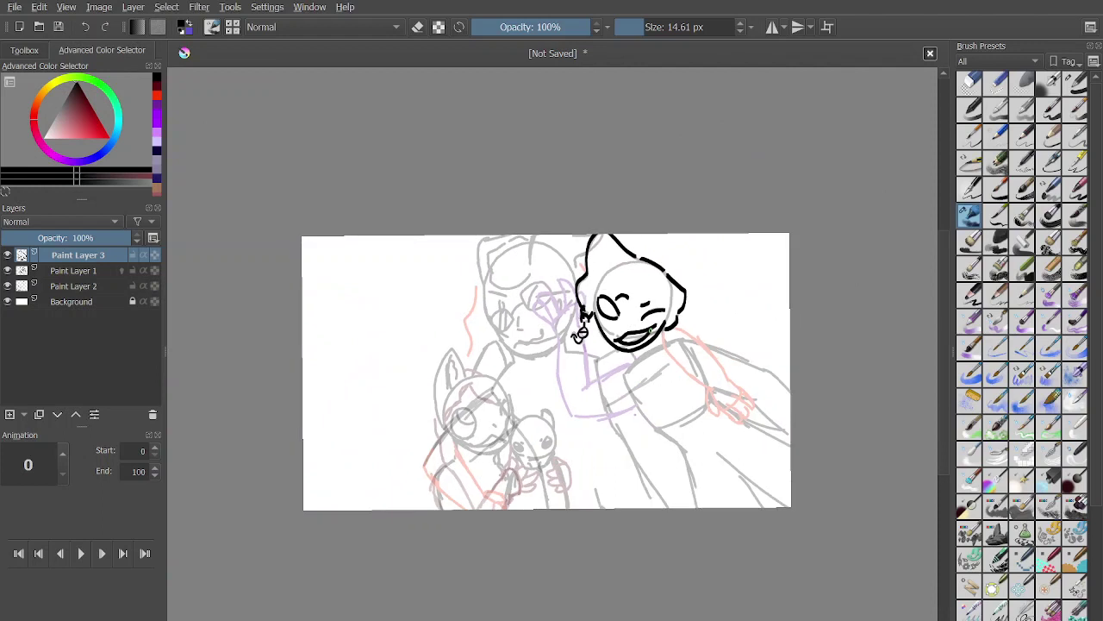
left_click(7, 271)
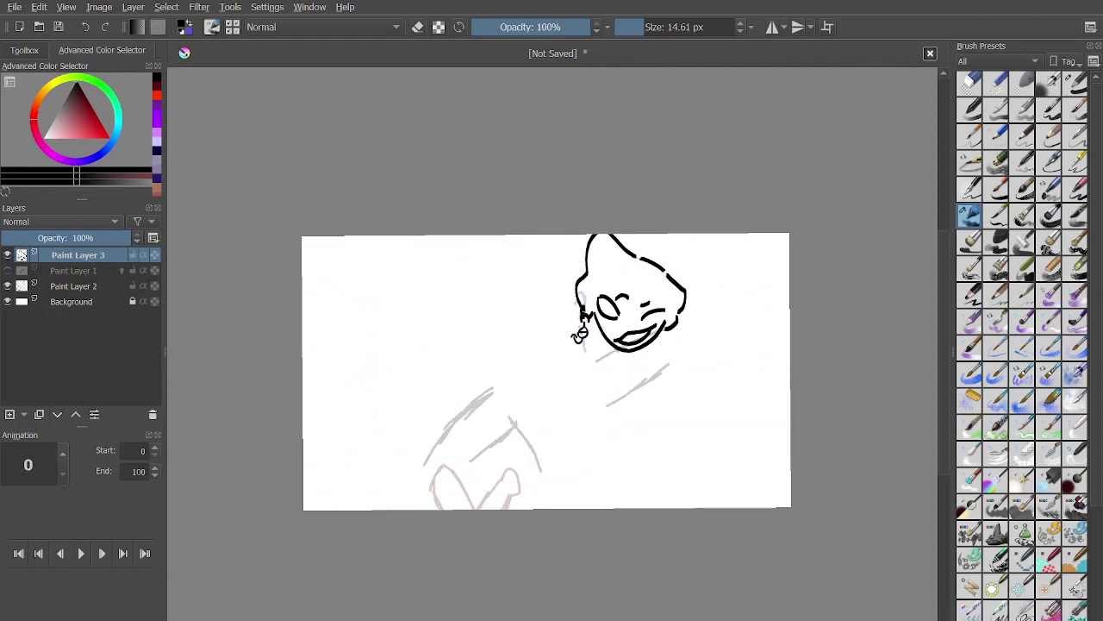
left_click(7, 270)
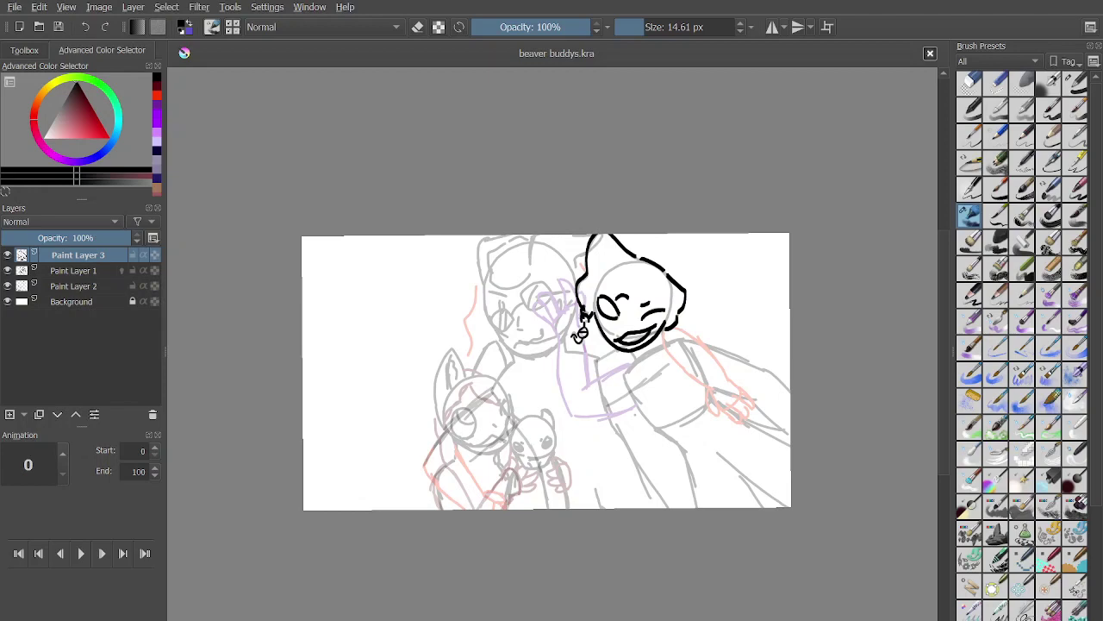
Ink the short neck line below the winking figure's chin and a short shoulder line towards the purple arm sketch.
scroll(659, 347, "up", 10)
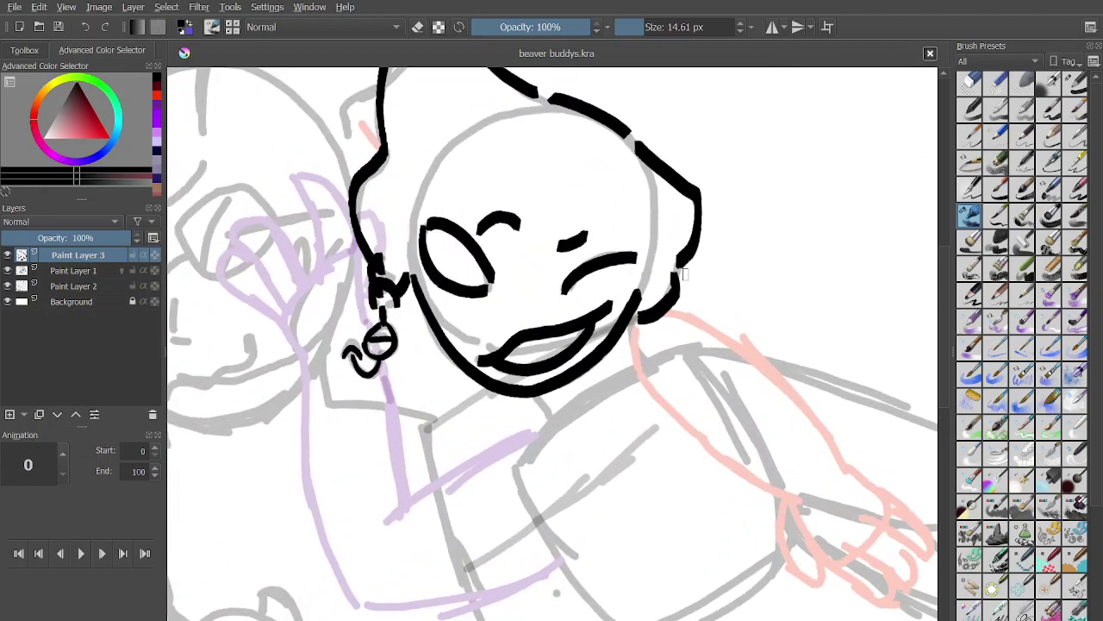
left_click_drag(483, 385, 505, 441)
scroll(495, 444, "up", 2)
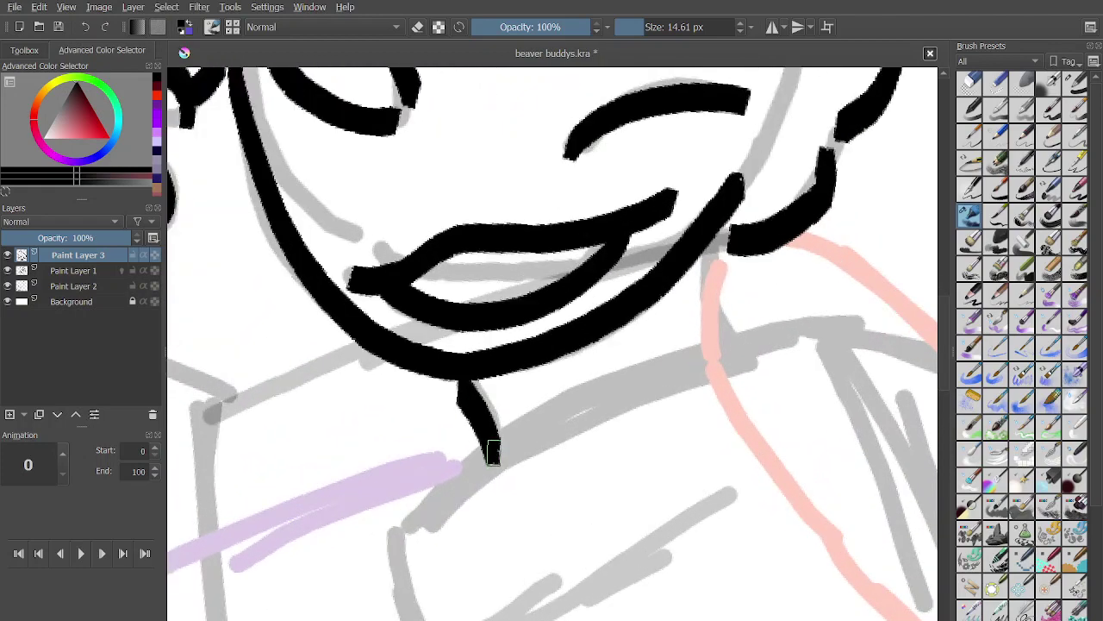
key("ctrl+z")
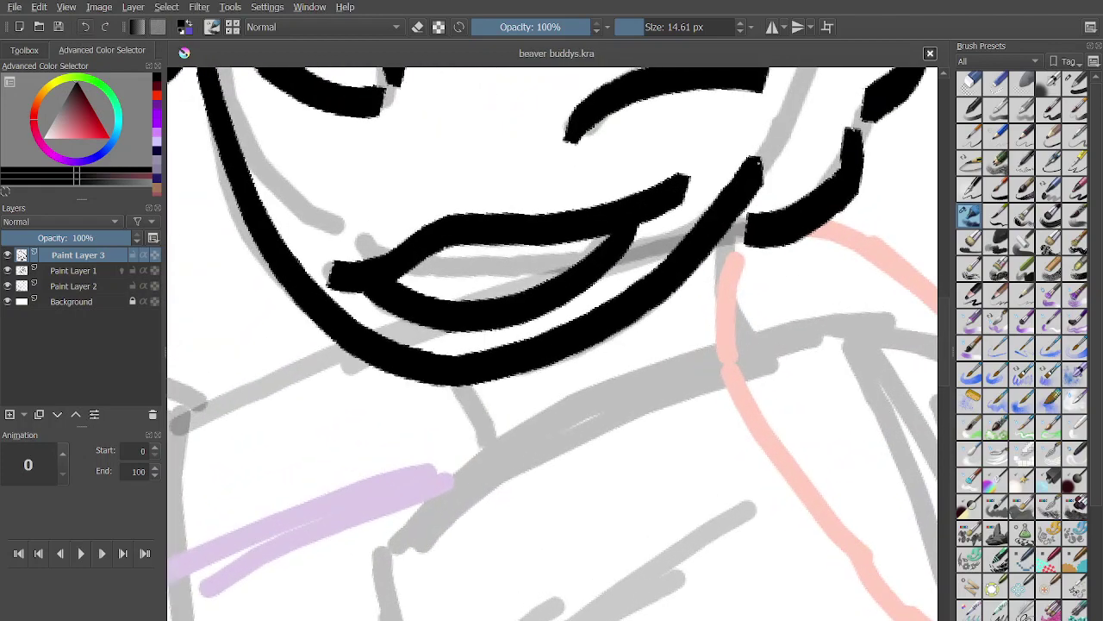
left_click_drag(471, 384, 488, 455)
scroll(487, 448, "down", 5)
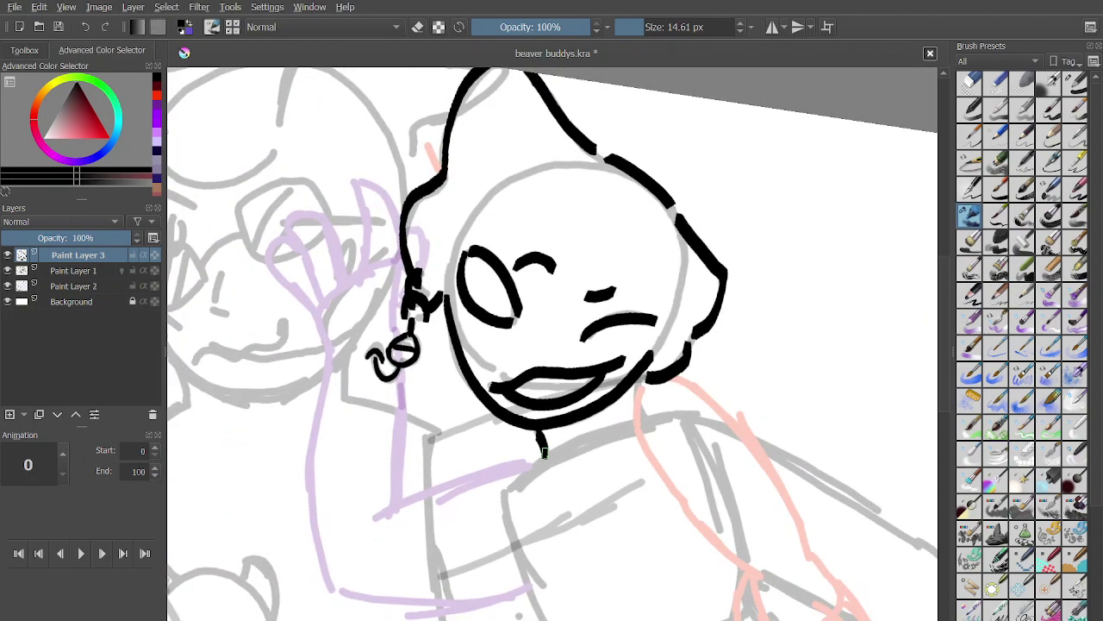
scroll(560, 403, "up", 1)
left_click_drag(557, 400, 523, 426)
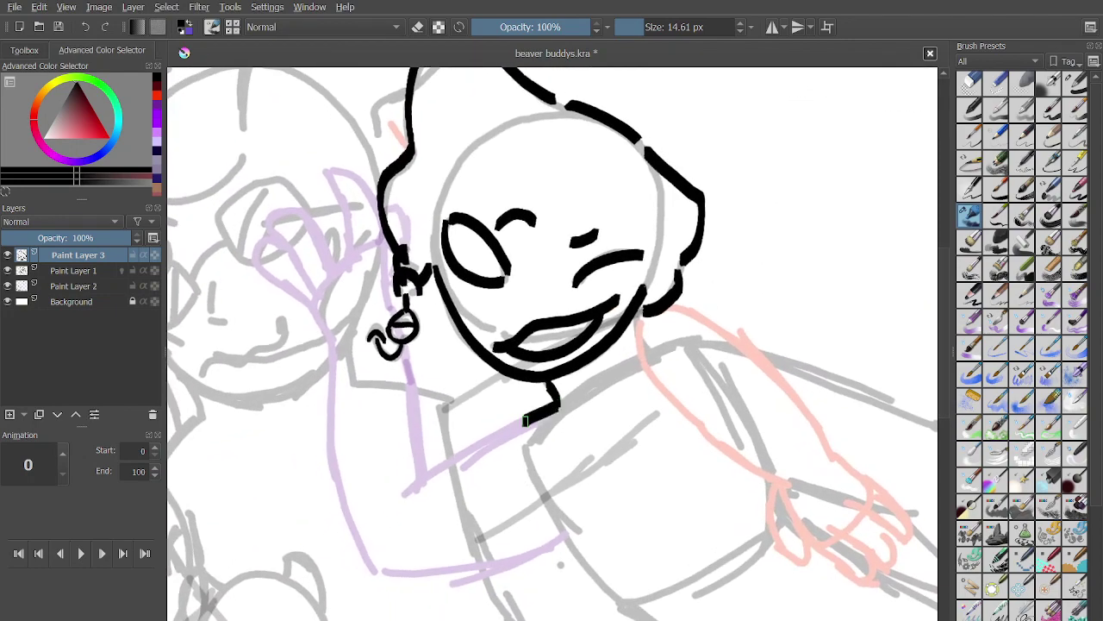
scroll(522, 426, "down", 3)
Ink the winking figure's front body edge from the purple arm's elbow to the hip and down to the canvas's lower edge.
scroll(451, 377, "up", 3)
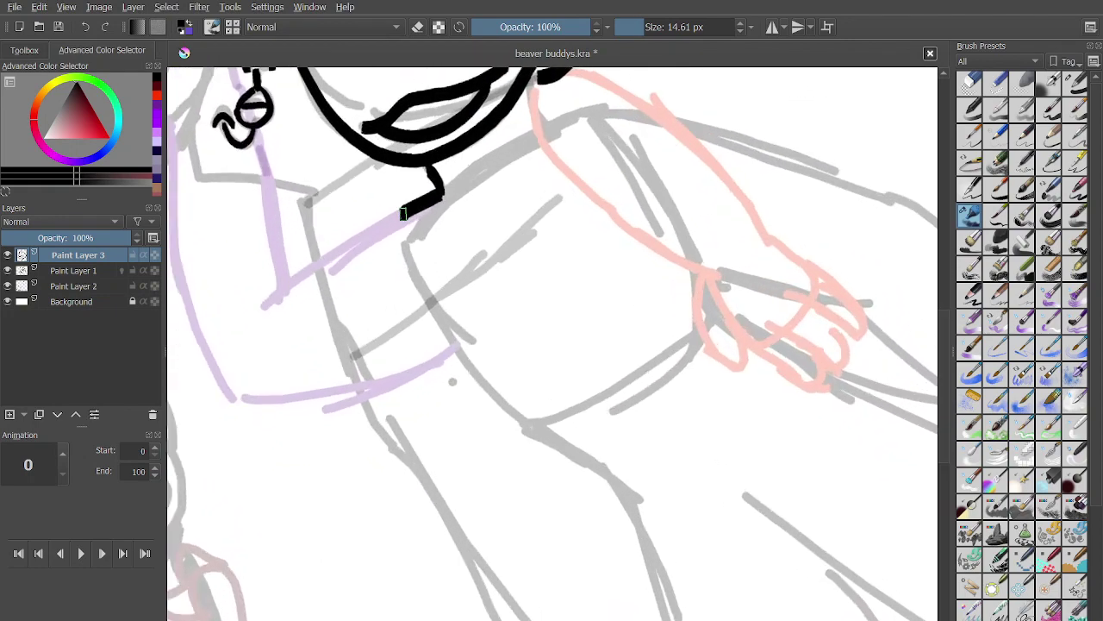
left_click_drag(462, 360, 621, 493)
scroll(622, 493, "down", 2)
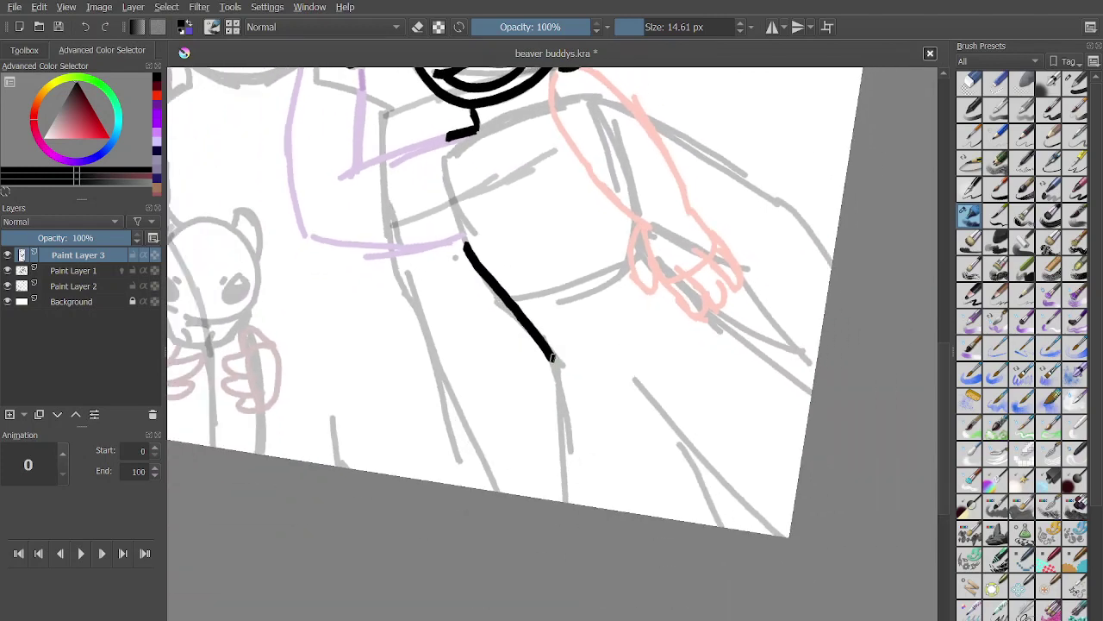
scroll(500, 306, "up", 3)
left_click_drag(500, 304, 569, 561)
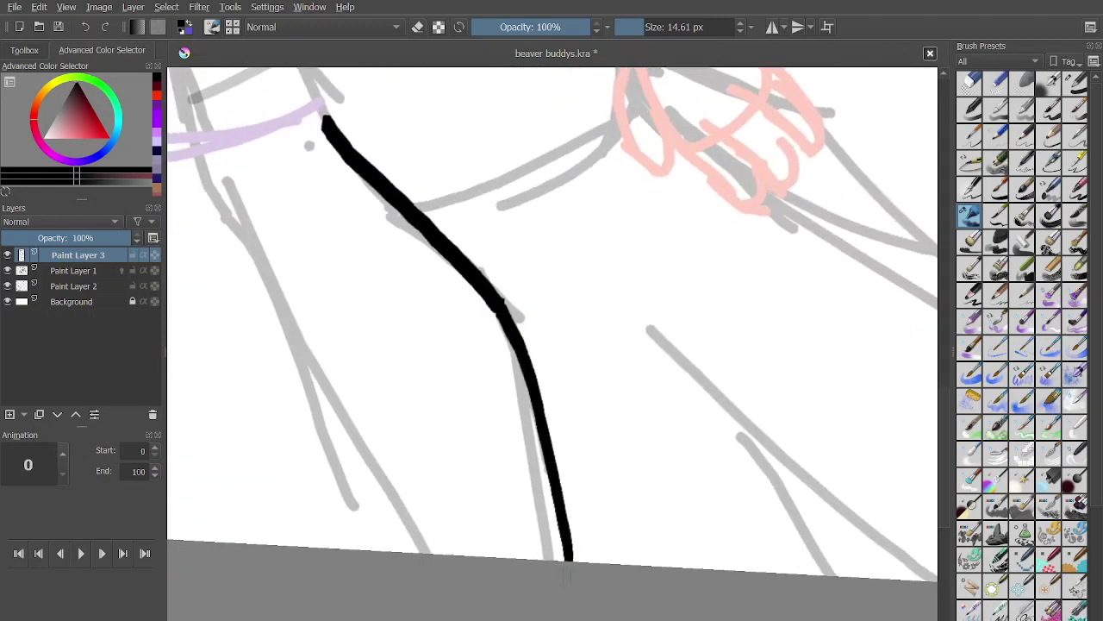
scroll(569, 561, "up", 2)
key("ctrl+z")
left_click_drag(476, 297, 537, 593)
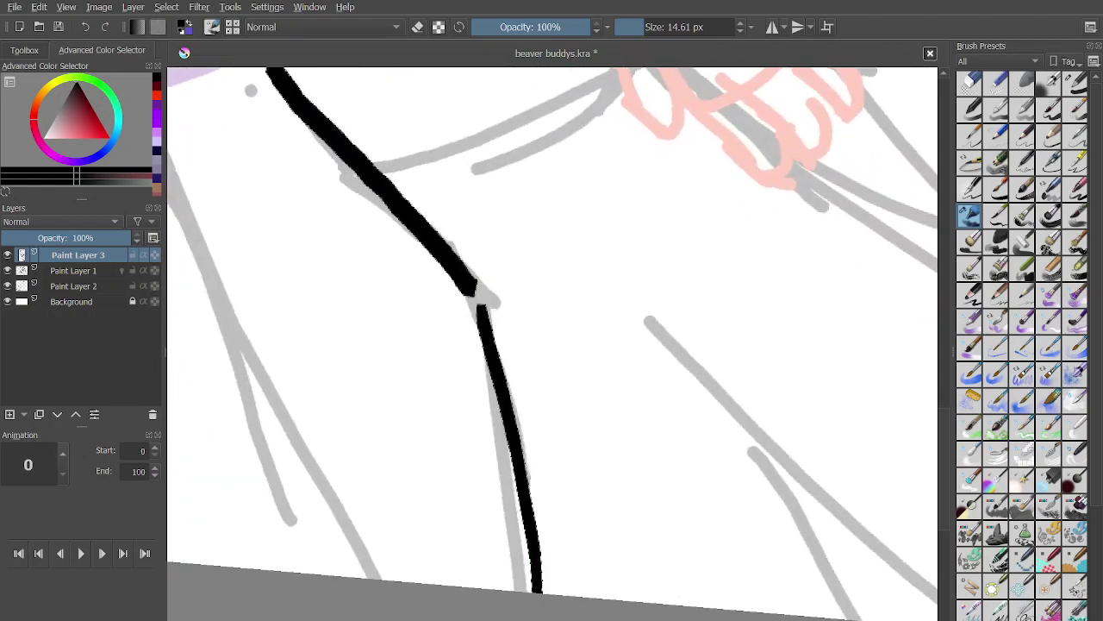
key("ctrl+z")
left_click_drag(480, 312, 521, 592)
scroll(552, 345, "down", 3)
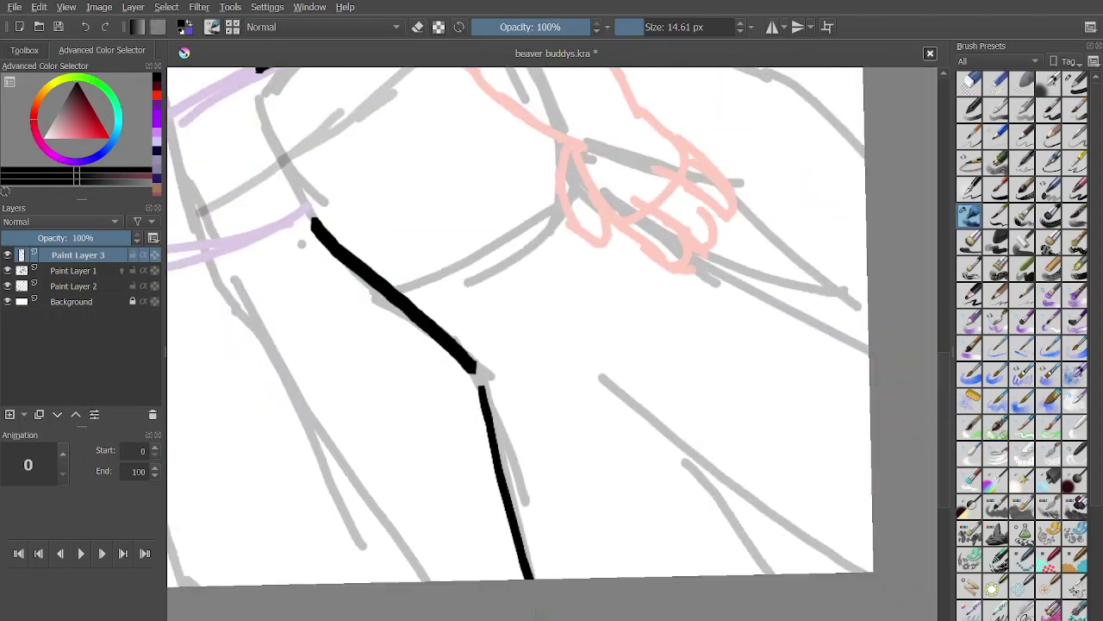
Ink the long diagonal leg line to the canvas corner and the short line branching below it.
scroll(553, 345, "up", 2)
mouse_move(352, 272)
left_mouse_down()
mouse_move(417, 337)
mouse_move(767, 552)
left_mouse_up()
left_click_drag(517, 443, 608, 577)
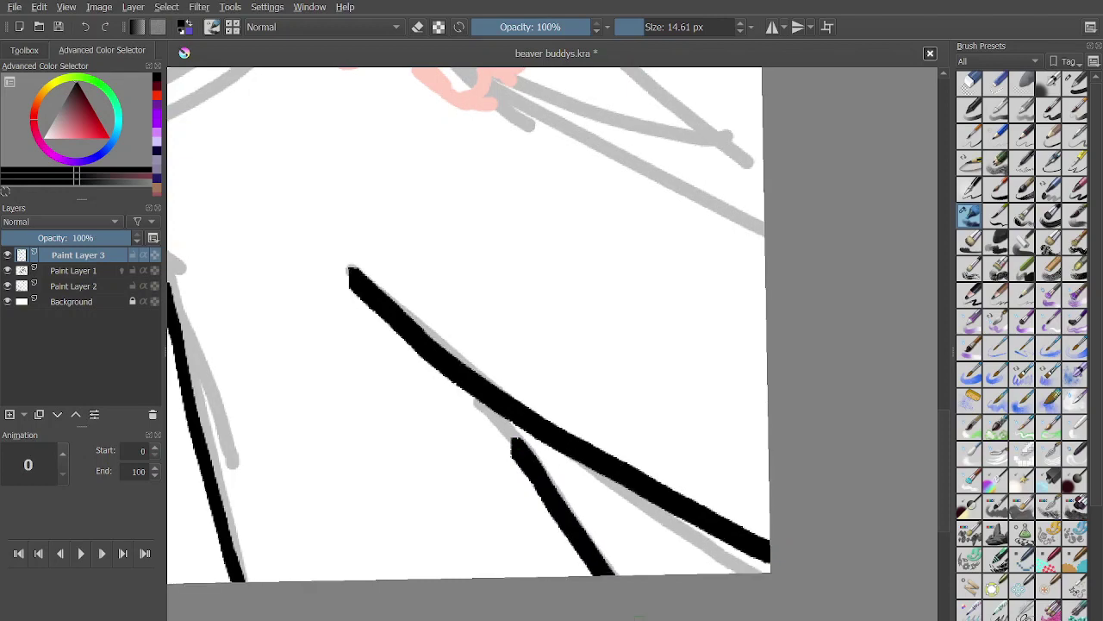
scroll(553, 345, "down", 3)
Ink the diagonal body line running from the pink hand's fingertips to the canvas's right edge.
scroll(569, 388, "up", 5)
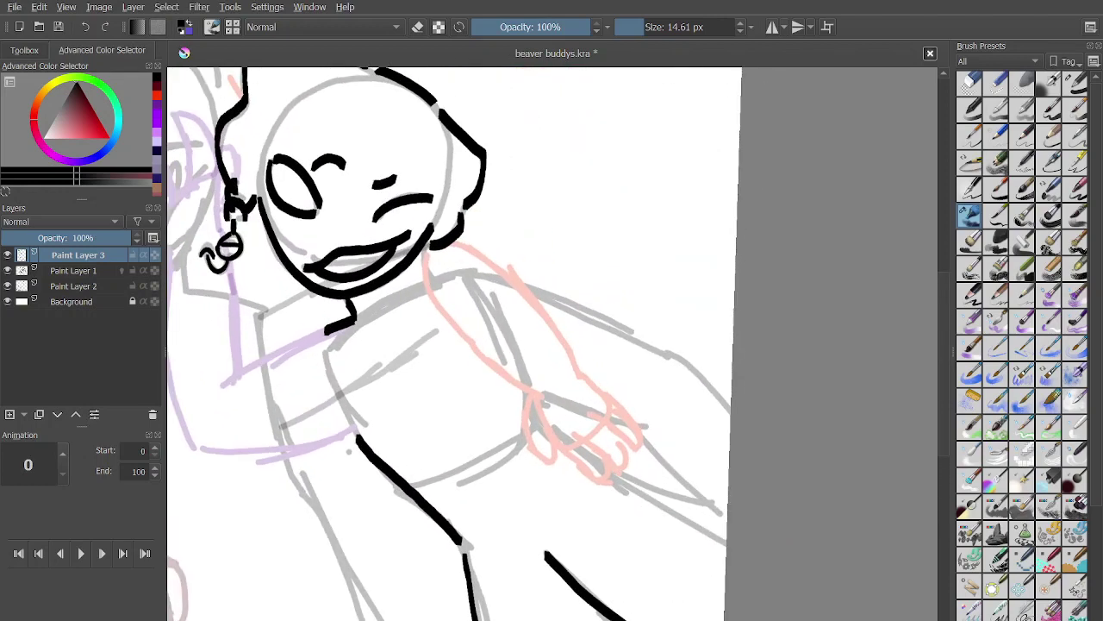
scroll(569, 387, "up", 2)
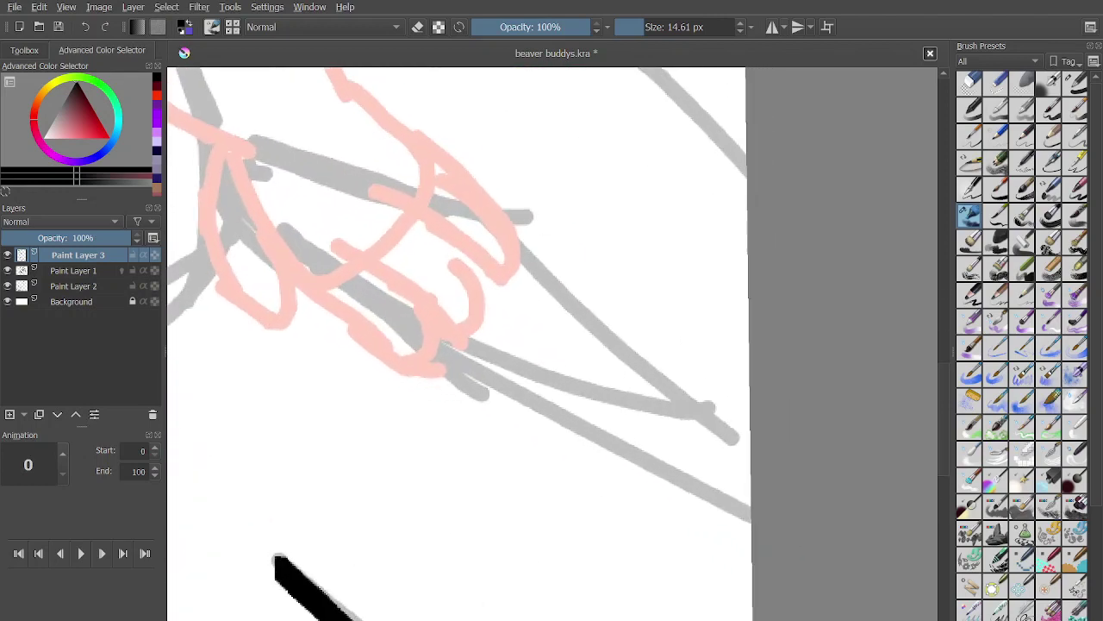
left_click_drag(468, 359, 759, 507)
scroll(552, 345, "down", 3)
scroll(553, 345, "up", 1)
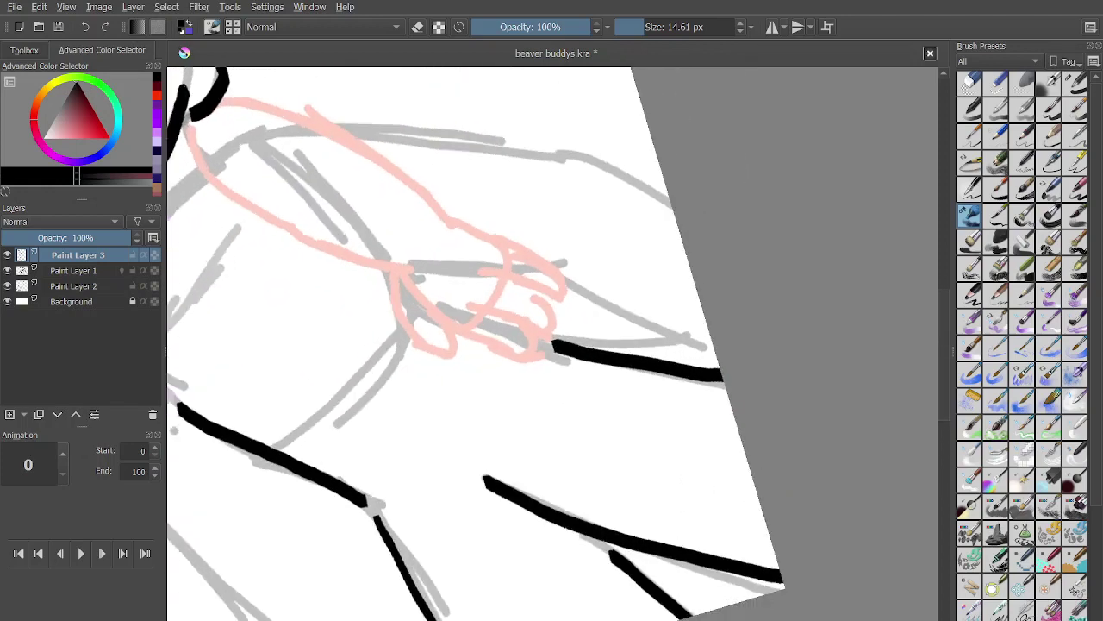
scroll(669, 428, "up", 4)
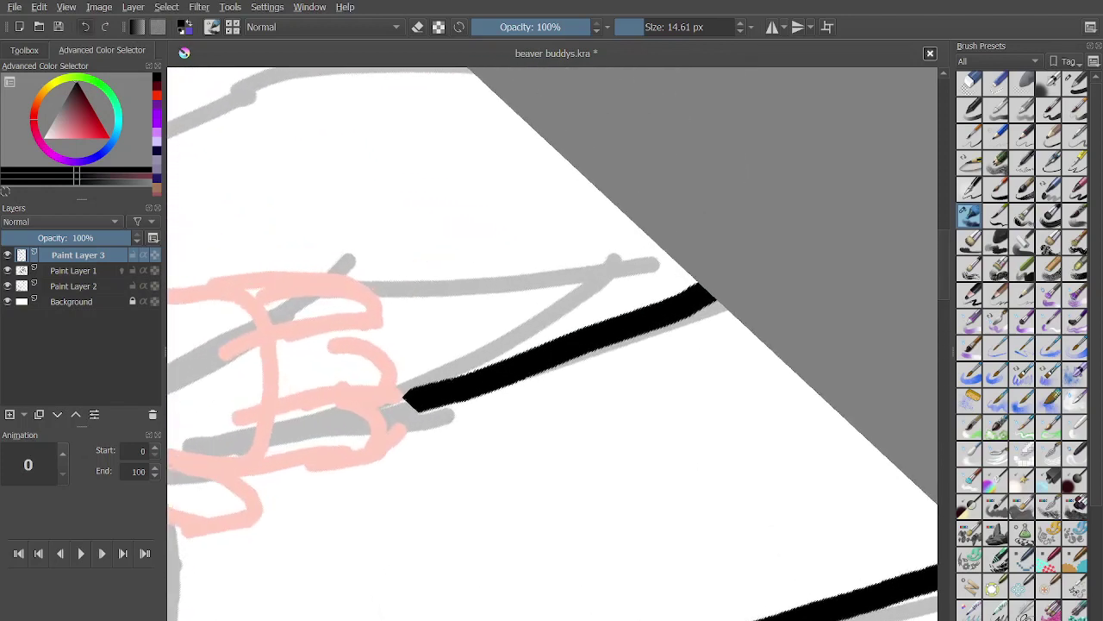
Undo the diagonal body line at the pink hand's fingertips and redraw it closer to the sketch up to the canvas edge.
key("ctrl+z")
left_click_drag(417, 399, 710, 288)
scroll(664, 365, "up", 1)
key("ctrl+z")
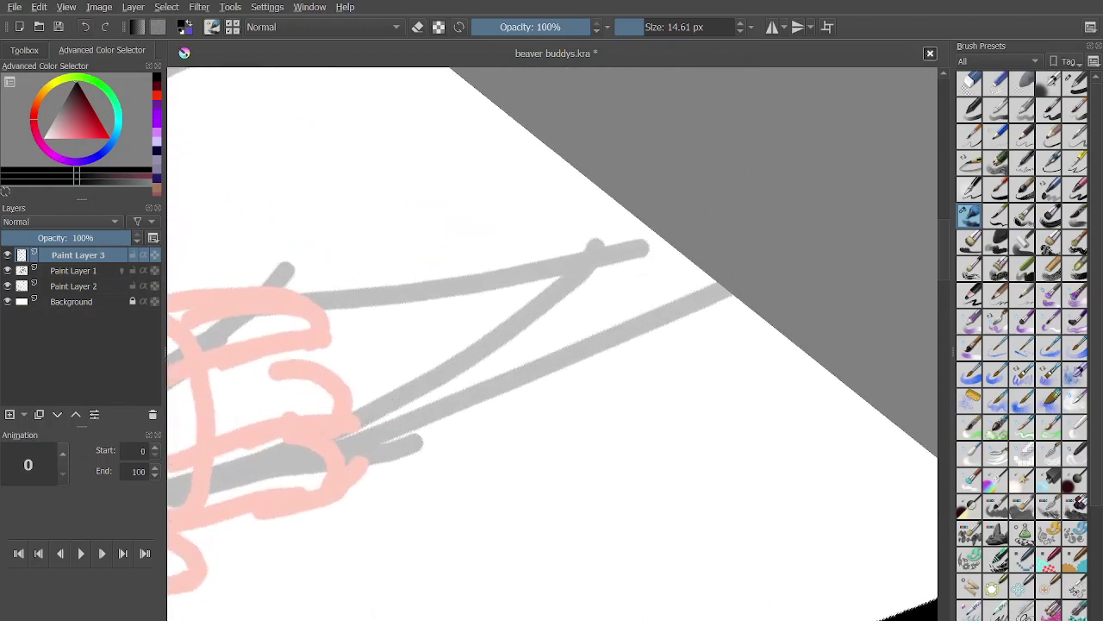
left_click_drag(374, 430, 744, 279)
scroll(553, 345, "down", 3)
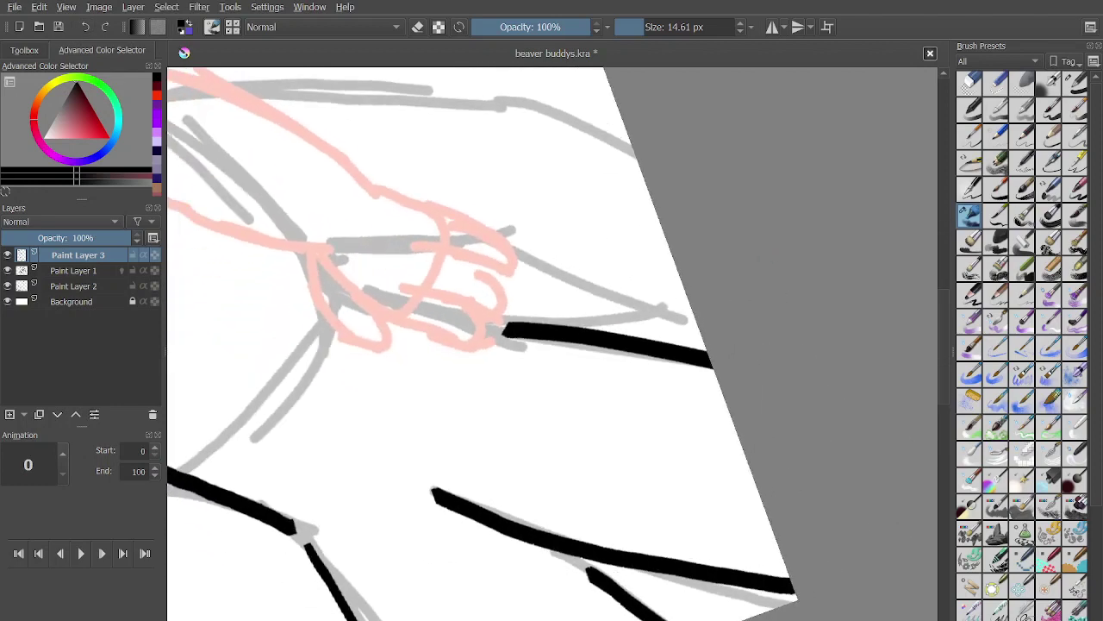
scroll(552, 345, "down", 3)
scroll(552, 344, "up", 1)
scroll(553, 344, "down", 3)
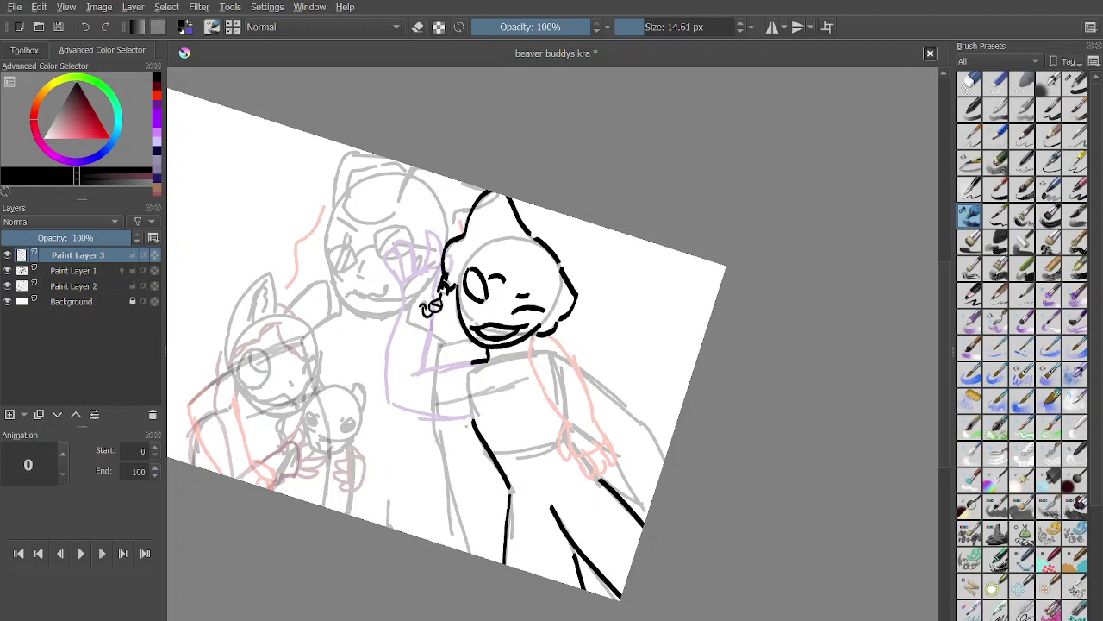
Ink the winking figure's outer body line from the pink arm's outer edge down to the canvas edge.
scroll(552, 345, "up", 4)
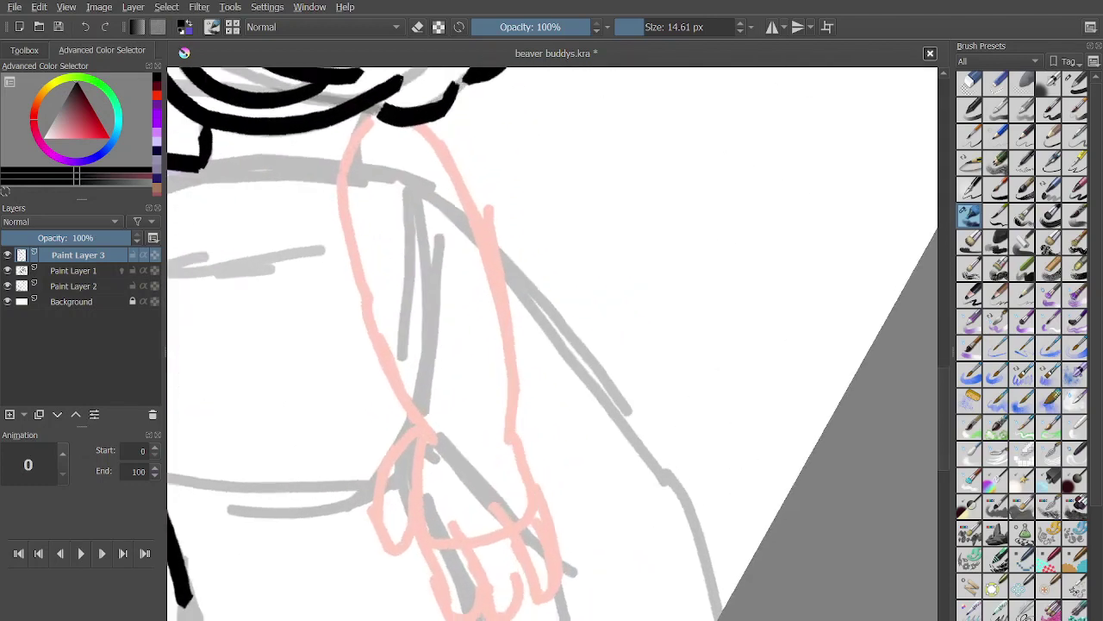
mouse_move(473, 169)
left_mouse_down()
mouse_move(628, 384)
mouse_move(662, 498)
left_mouse_up()
mouse_move(516, 451)
left_mouse_down()
mouse_move(541, 466)
mouse_move(511, 488)
mouse_move(549, 617)
left_mouse_up()
left_click_drag(558, 543, 544, 517)
left_click(543, 518)
left_click(84, 27)
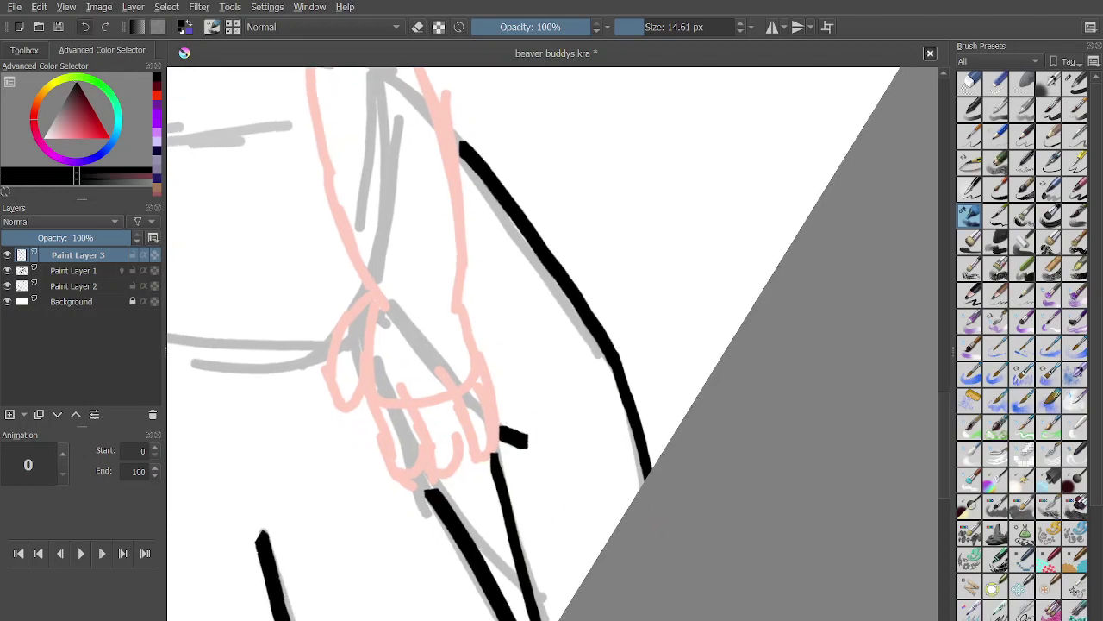
left_click(84, 27)
left_click(84, 27)
left_click_drag(458, 387, 518, 462)
scroll(509, 448, "up", 2)
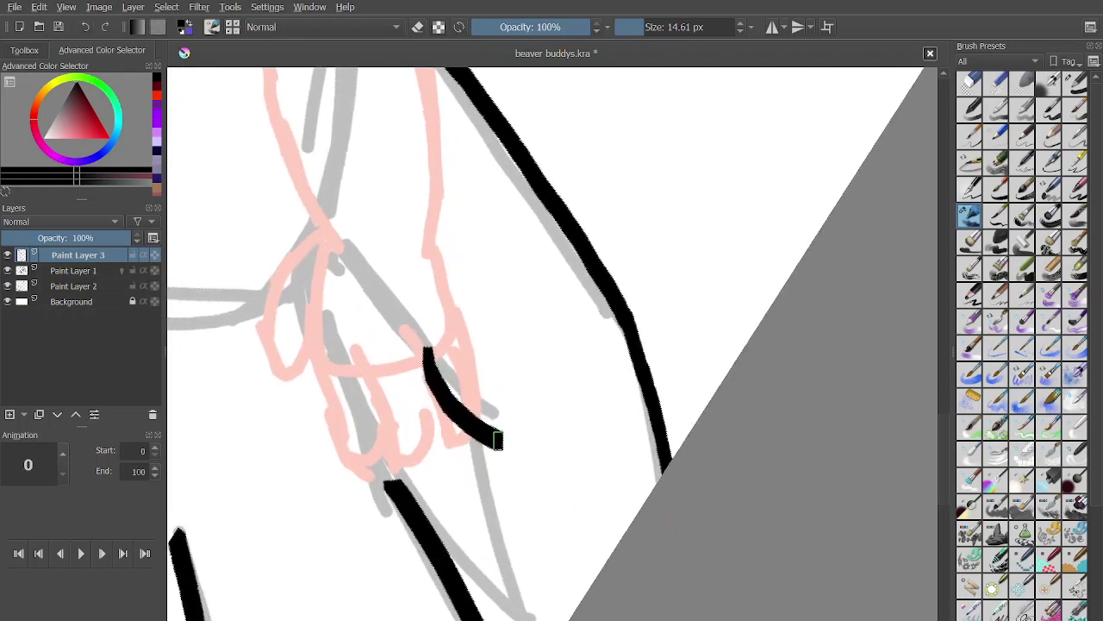
left_click(496, 455)
scroll(517, 470, "down", 2)
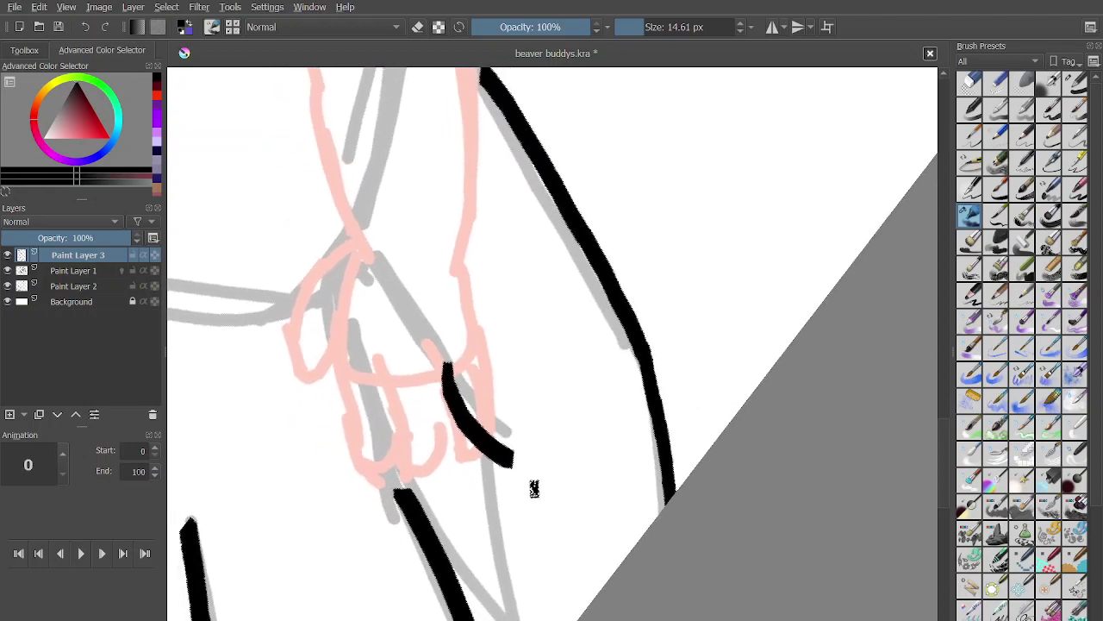
scroll(537, 470, "up", 1)
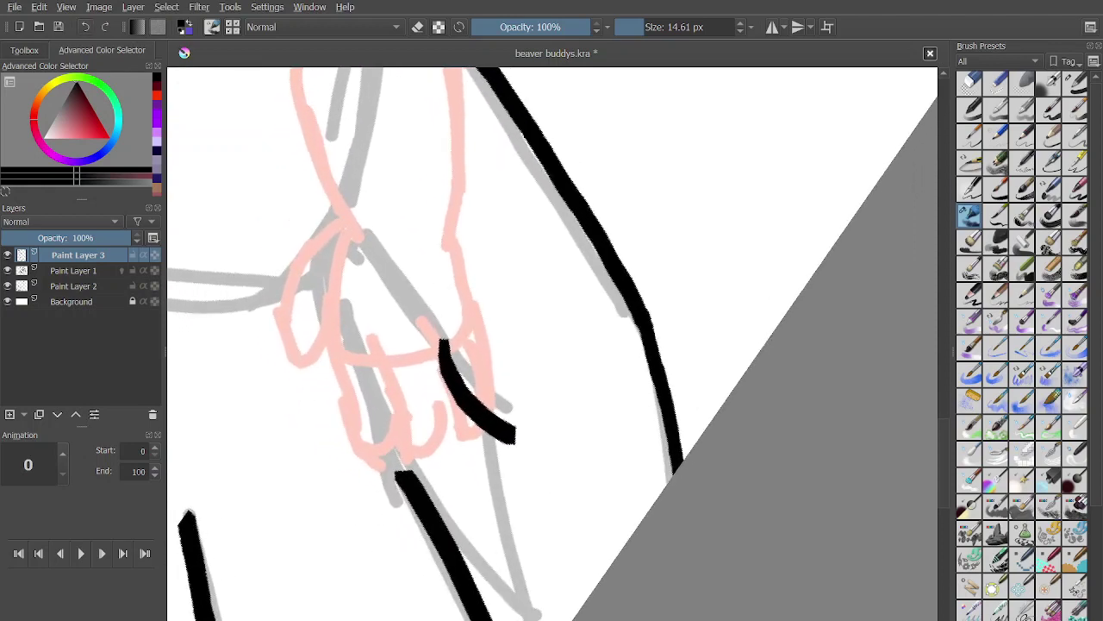
key("ctrl+z")
mouse_move(425, 320)
left_mouse_down()
mouse_move(507, 415)
mouse_move(543, 619)
left_mouse_up()
left_click_drag(629, 377, 608, 333)
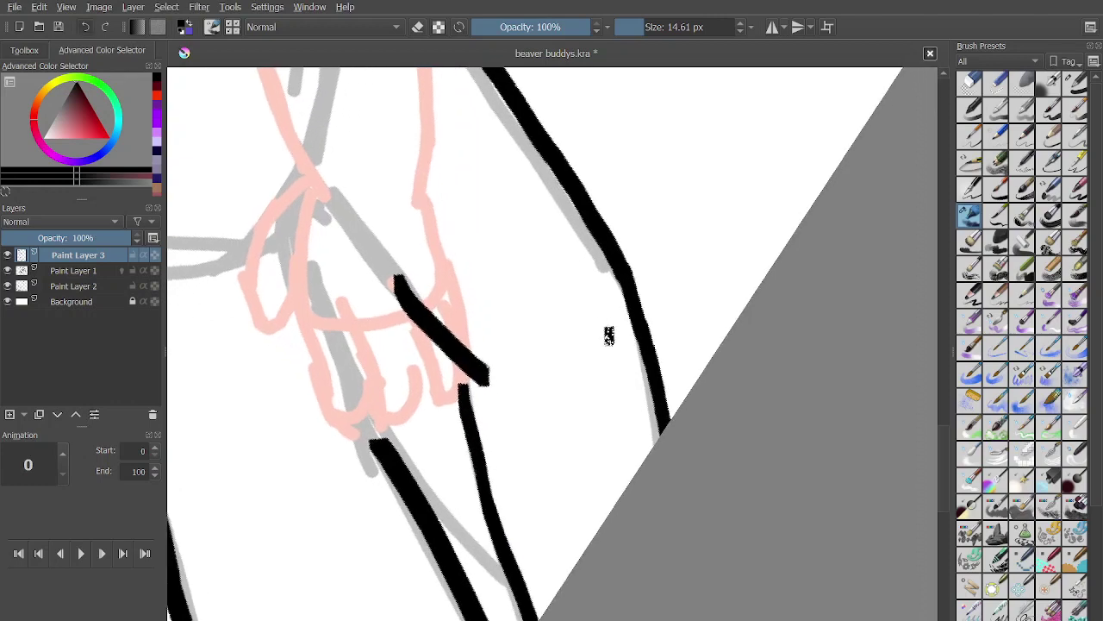
key("ctrl+z")
key("ctrl+z")
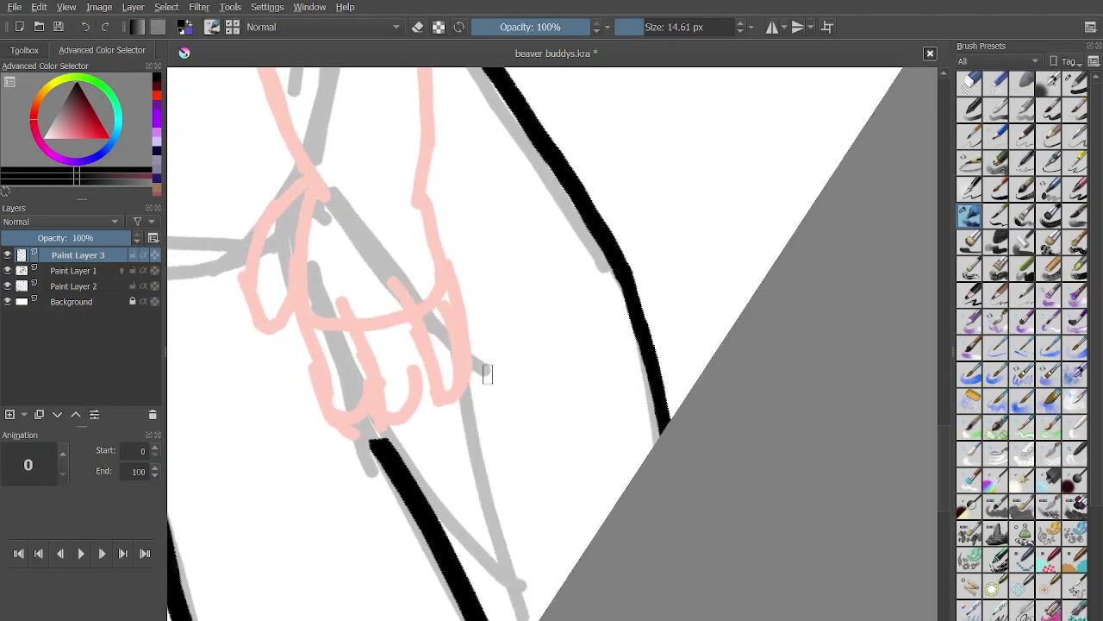
Ink the short body line beside the pink hand's fingertips to the canvas edge and check the line art without Paint Layer 1.
mouse_move(481, 366)
left_mouse_down()
mouse_move(495, 378)
mouse_move(546, 619)
left_mouse_up()
left_click_drag(618, 500, 642, 379)
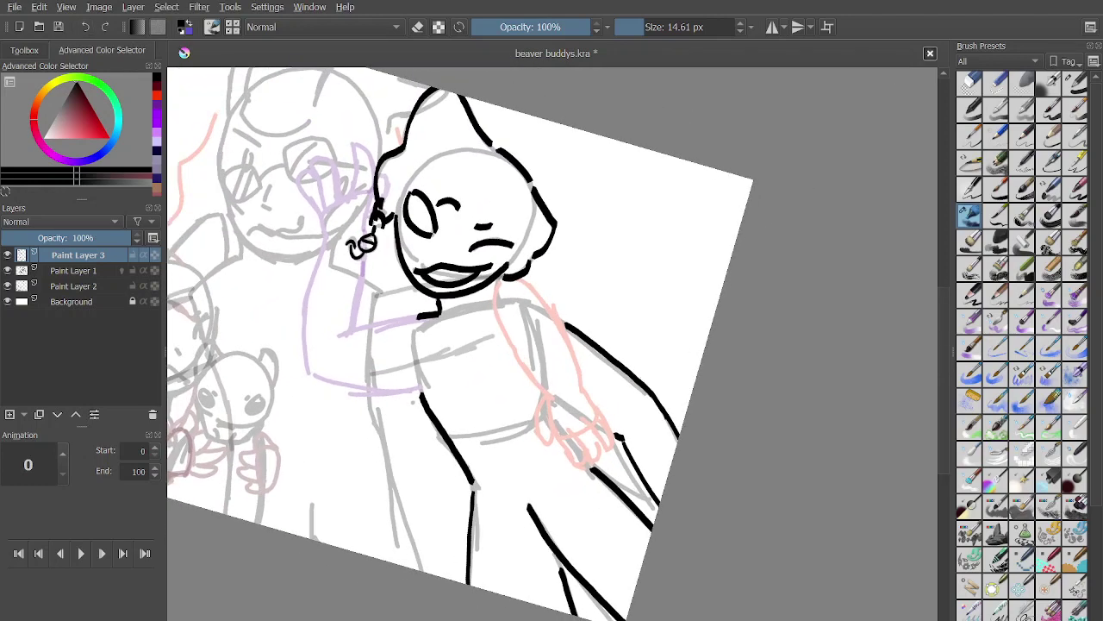
left_click(7, 271)
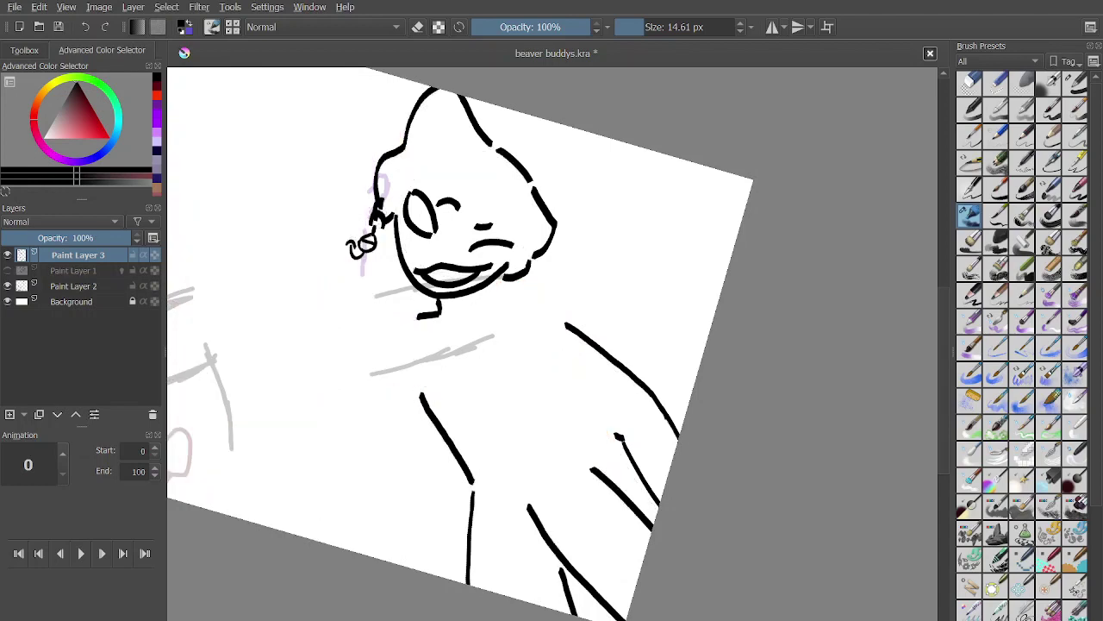
left_click(7, 271)
Ink the upper edge of the winking figure's purple upper arm from the shoulder line to the inner elbow.
scroll(510, 306, "up", 2)
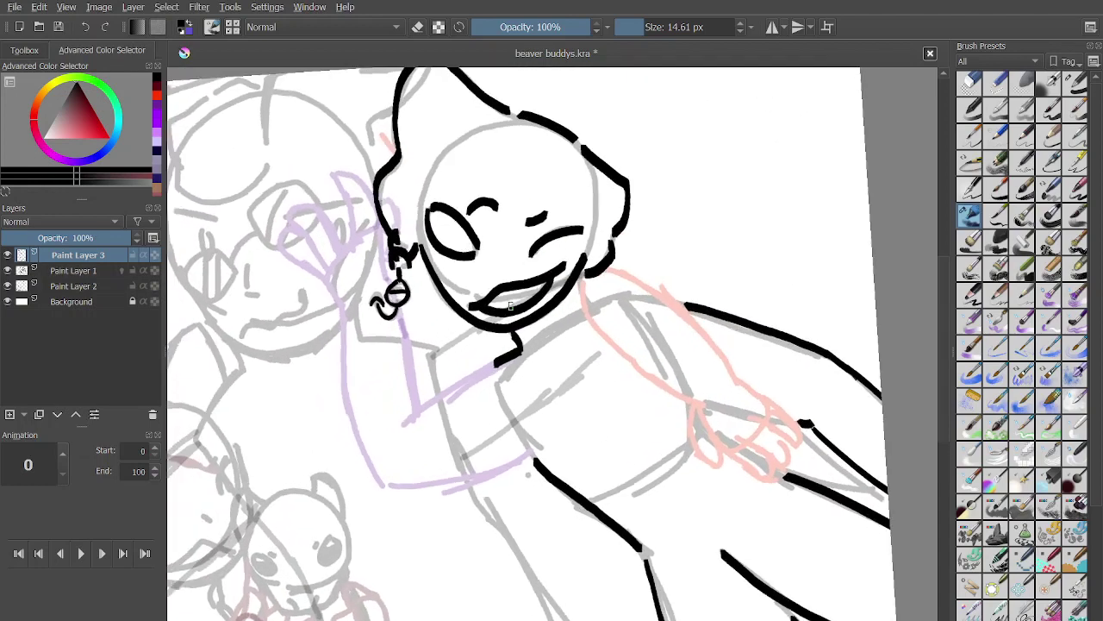
scroll(511, 306, "up", 2)
left_click_drag(585, 316, 461, 420)
scroll(460, 419, "up", 1)
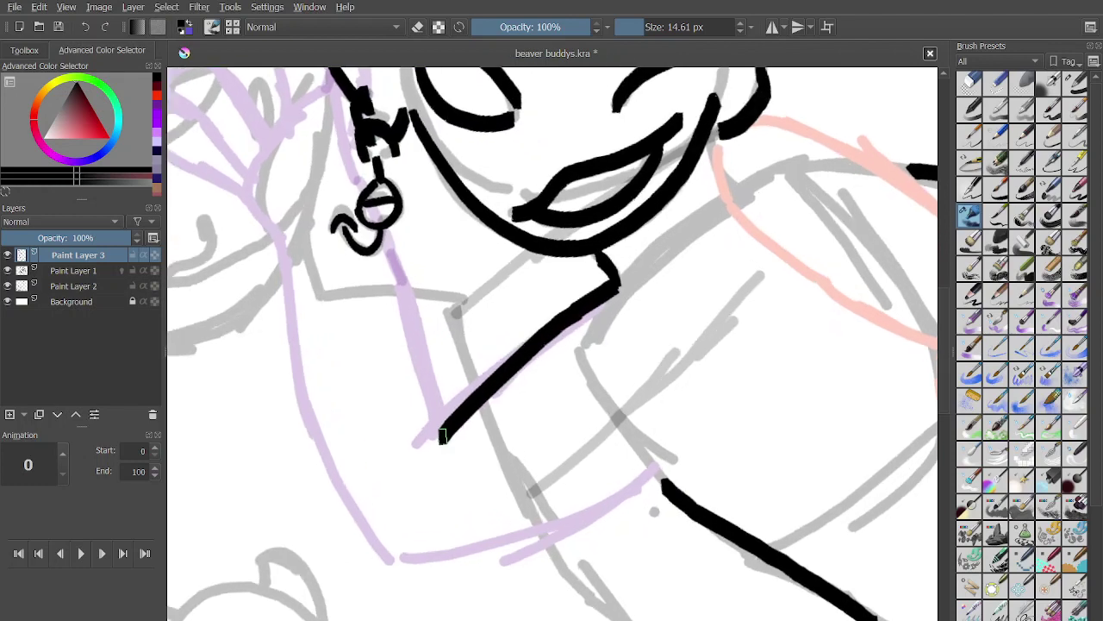
key("ctrl+z")
left_click_drag(559, 328, 421, 441)
Ink the lower edge of the purple upper arm from the torso to the outer elbow.
mouse_move(627, 489)
left_mouse_down()
mouse_move(535, 532)
mouse_move(398, 559)
mouse_move(399, 575)
mouse_move(377, 517)
mouse_move(395, 298)
left_mouse_up()
scroll(396, 565, "up", 1)
scroll(398, 573, "down", 3)
scroll(361, 289, "up", 3)
scroll(362, 289, "up", 1)
key("ctrl+z")
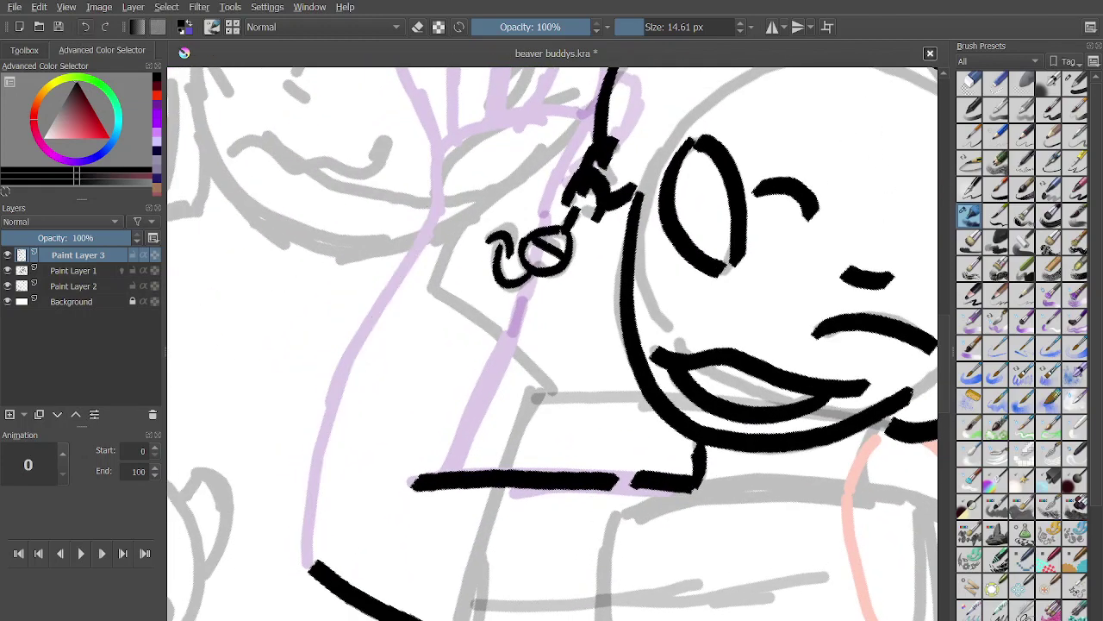
Ink both edges of the raised purple forearm from the elbow towards the wrist and the earring.
mouse_move(299, 547)
left_mouse_down()
mouse_move(384, 262)
mouse_move(420, 211)
left_mouse_up()
left_click_drag(459, 454, 520, 297)
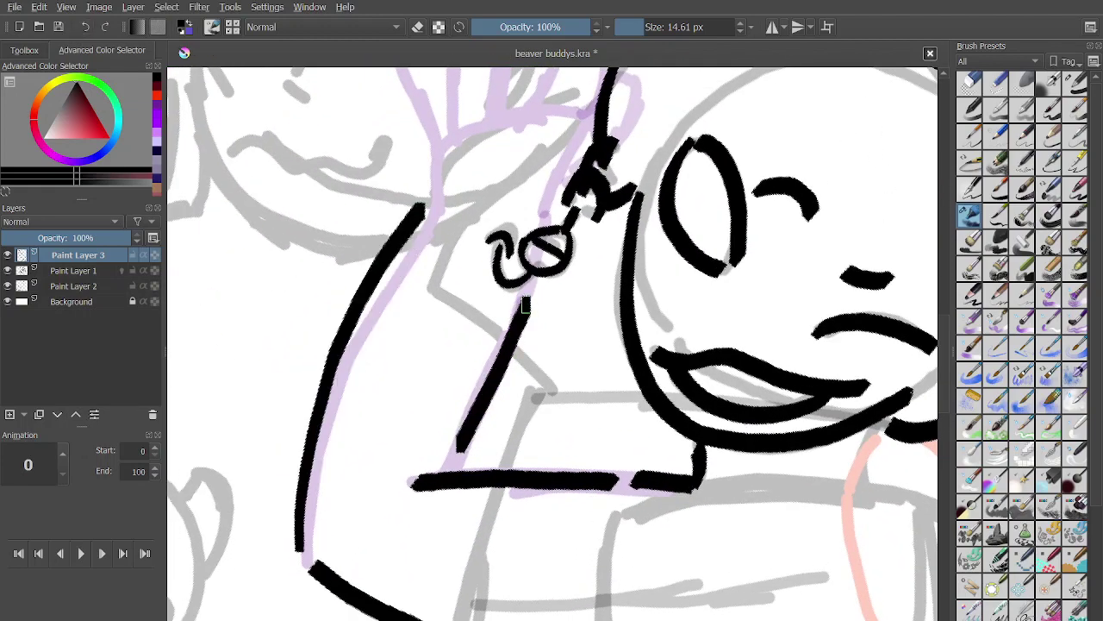
scroll(517, 299, "up", 2)
key("ctrl+z")
left_click_drag(450, 491, 521, 280)
scroll(521, 284, "down", 2)
Ink the raised hand's outer edge from the wrist up and around the tip of the outermost finger.
scroll(537, 417, "up", 3)
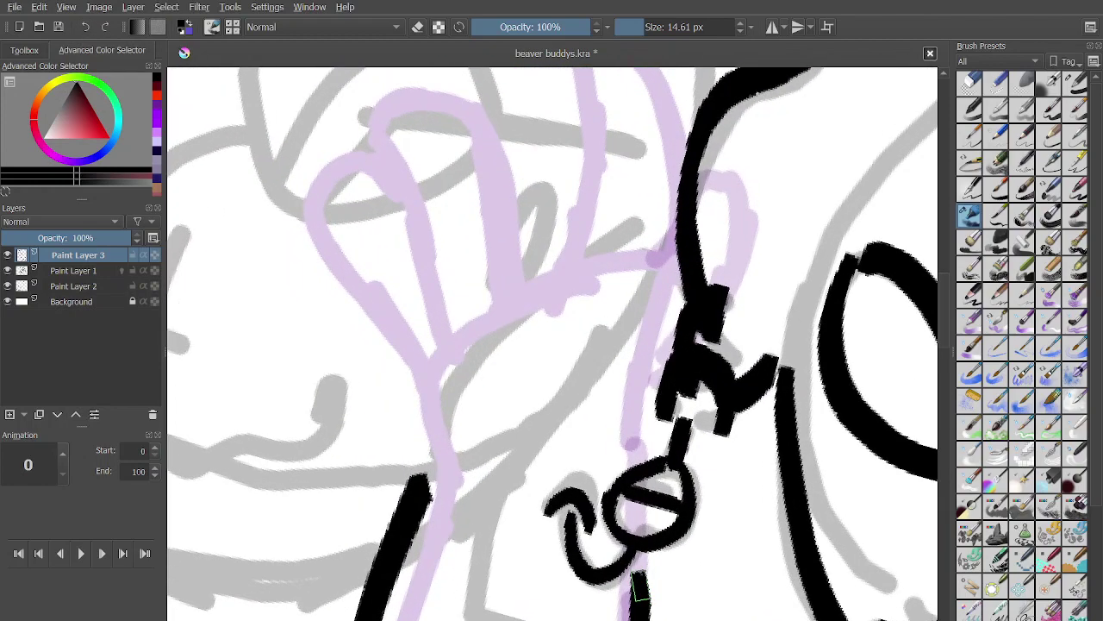
left_click_drag(419, 451, 398, 362)
scroll(398, 362, "up", 1)
scroll(397, 379, "up", 1)
mouse_move(395, 431)
left_mouse_down()
mouse_move(318, 276)
mouse_move(345, 200)
mouse_move(404, 229)
left_mouse_up()
mouse_move(448, 423)
left_mouse_down()
mouse_move(403, 138)
mouse_move(521, 196)
mouse_move(540, 339)
left_mouse_up()
scroll(540, 340, "down", 5)
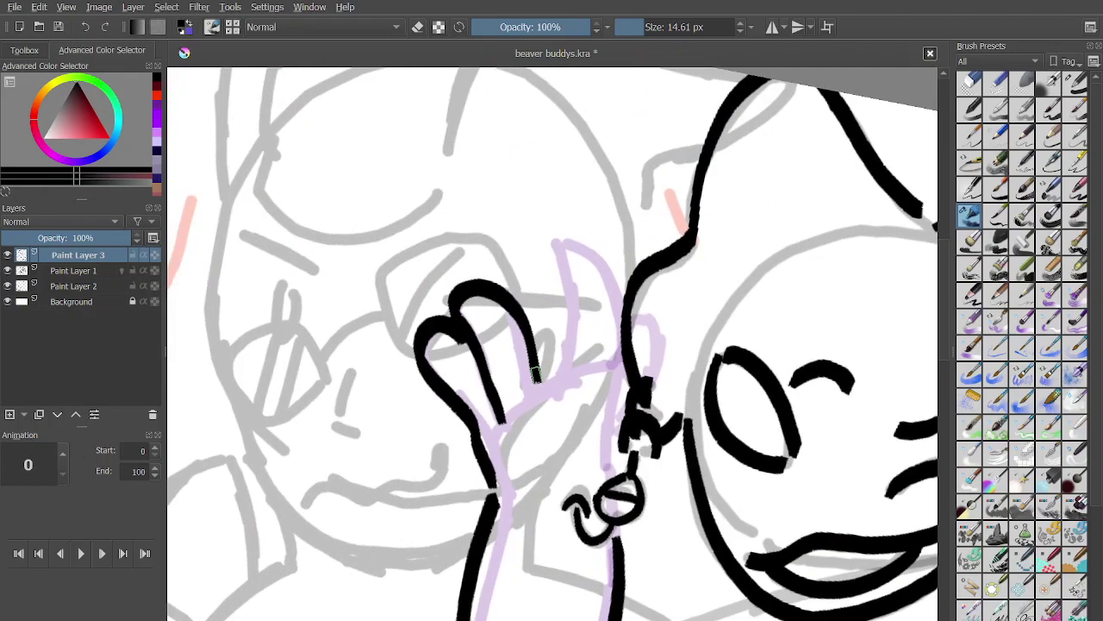
Redraw the outermost finger's inner side and ink the raised hand's next two fingers over the purple sketch.
scroll(517, 431, "up", 6)
key("ctrl+z")
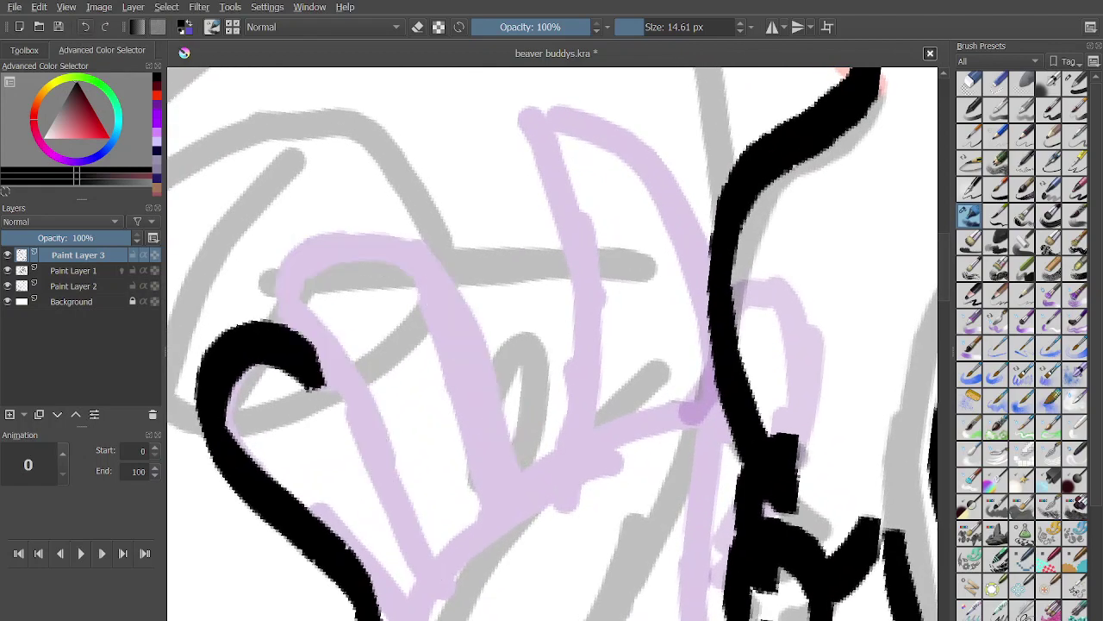
mouse_move(500, 487)
left_mouse_down()
mouse_move(457, 303)
mouse_move(397, 242)
mouse_move(331, 242)
mouse_move(286, 280)
mouse_move(343, 369)
mouse_move(407, 528)
mouse_move(413, 549)
mouse_move(381, 579)
mouse_move(516, 466)
mouse_move(493, 267)
mouse_move(470, 205)
mouse_move(548, 184)
mouse_move(649, 352)
left_mouse_up()
scroll(646, 275, "down", 4)
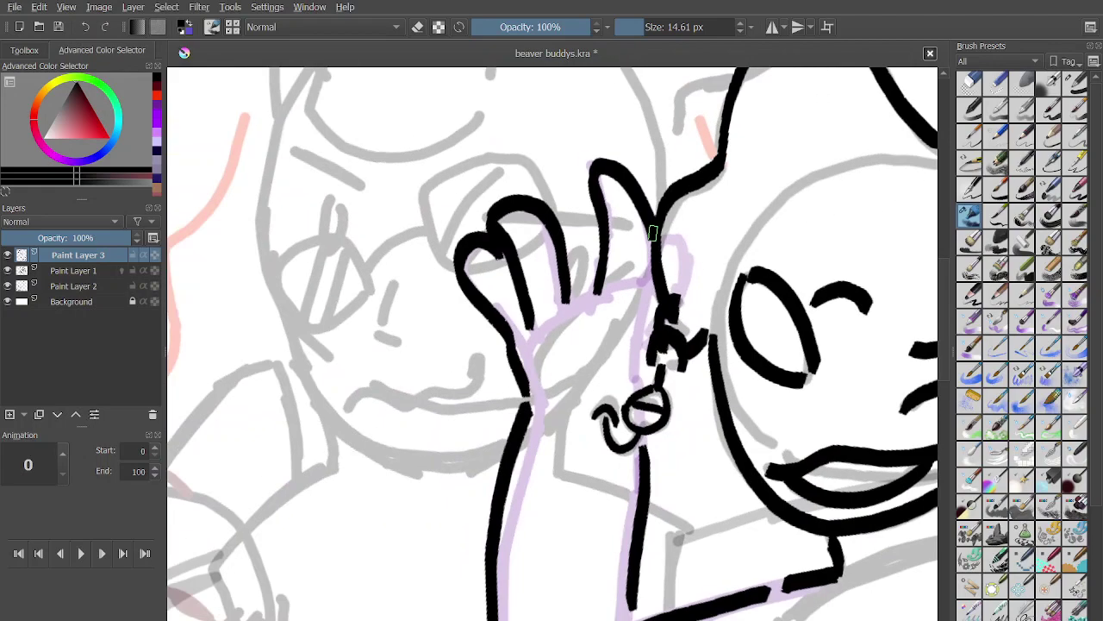
Join the second and third fingers of the raised hand with a rounded curve at their base.
scroll(653, 234, "up", 4)
mouse_move(495, 269)
left_mouse_down()
mouse_move(561, 260)
mouse_move(560, 251)
left_mouse_up()
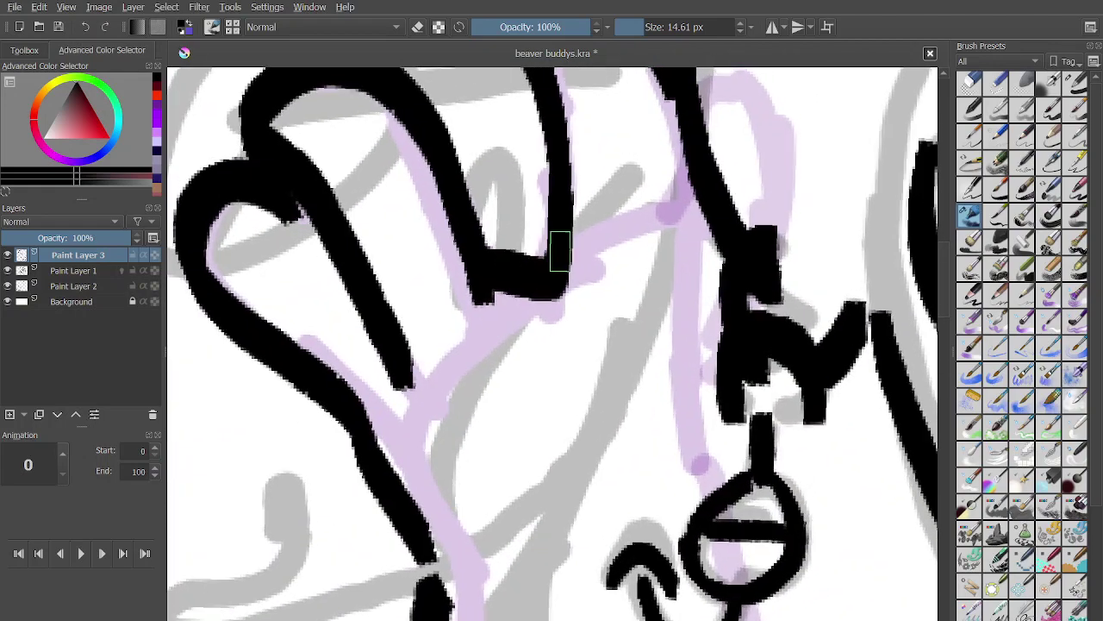
scroll(560, 251, "up", 1)
left_click(84, 26)
scroll(458, 312, "down", 3)
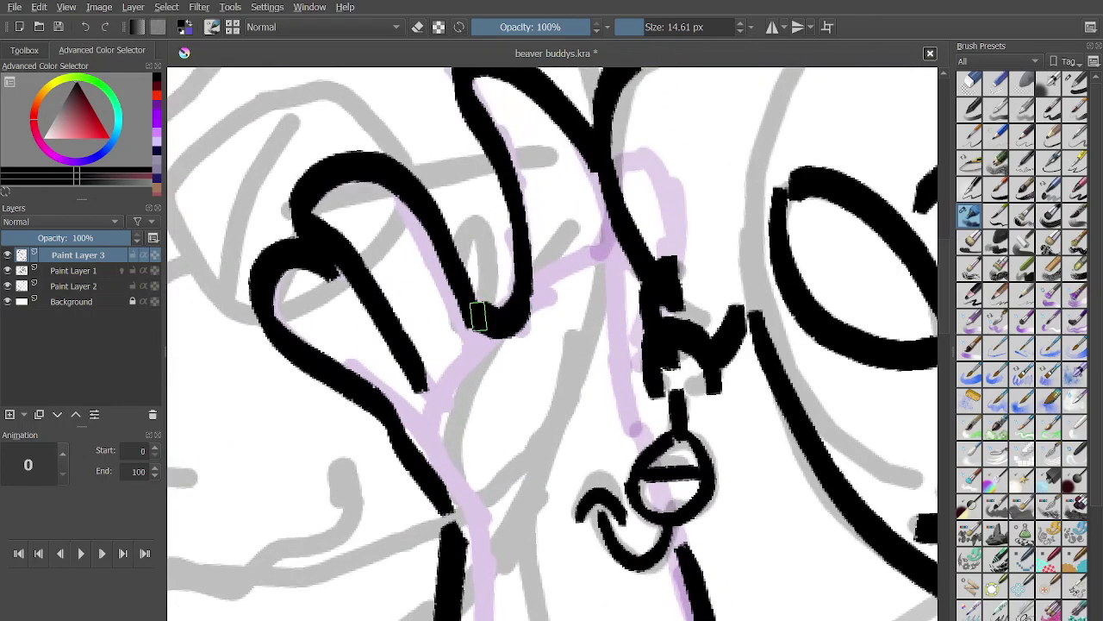
Ink the raised hand's inner edge from the third finger's base down to the earring.
left_click_drag(605, 250, 628, 431)
scroll(628, 431, "up", 2)
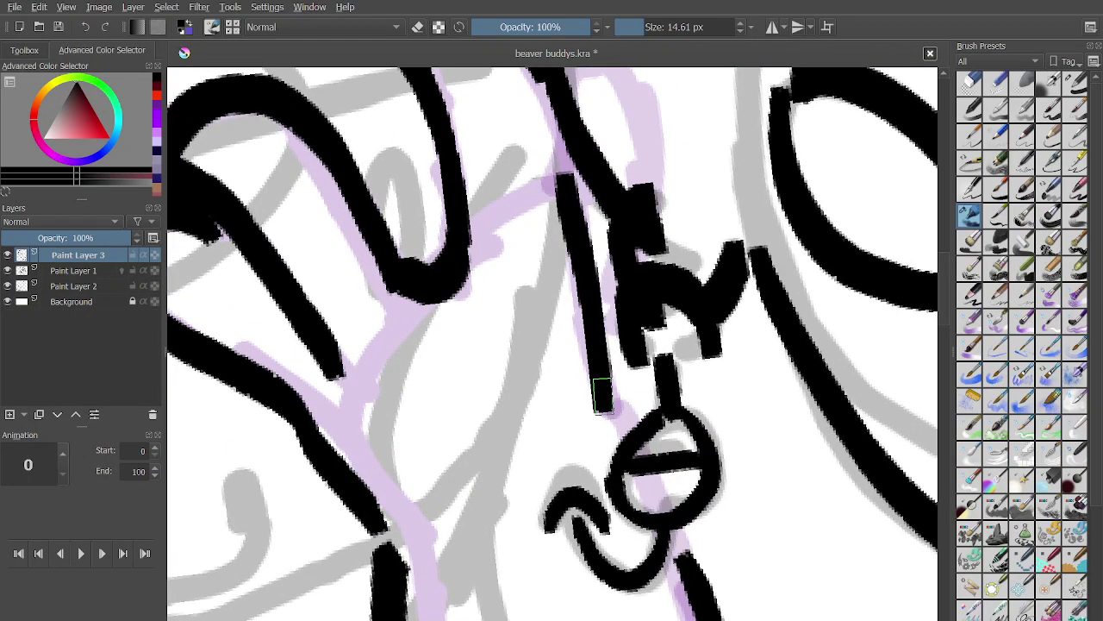
scroll(626, 421, "up", 2)
left_click_drag(586, 358, 605, 251)
scroll(605, 250, "down", 4)
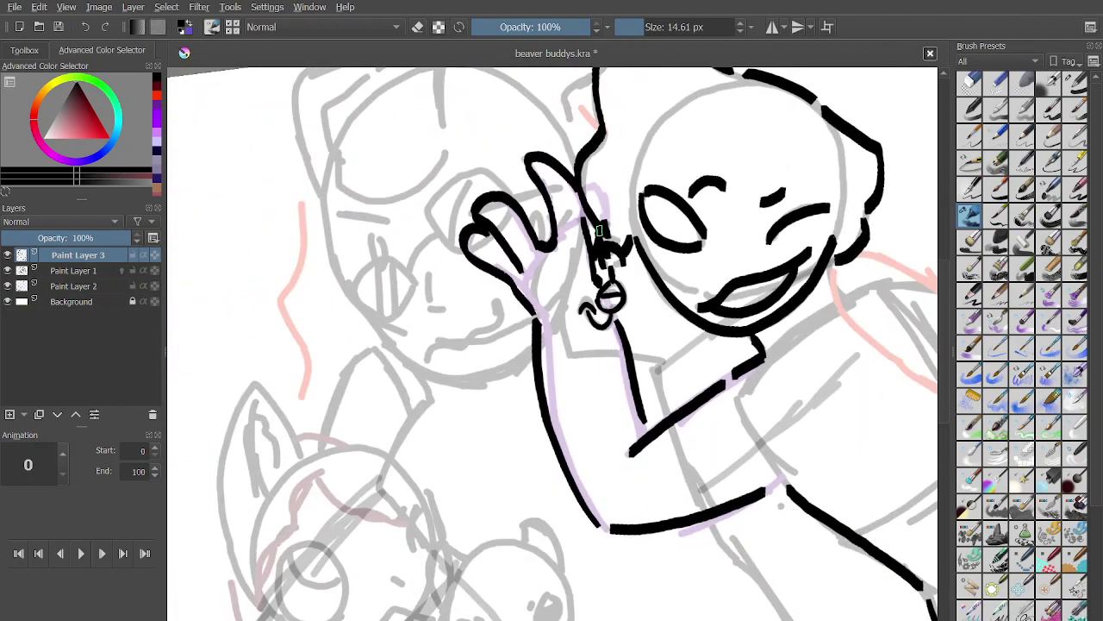
Toggle the visibility of the Paint Layer 1 sketch to review the inked arm and body lines.
scroll(573, 182, "up", 1)
scroll(573, 181, "down", 5)
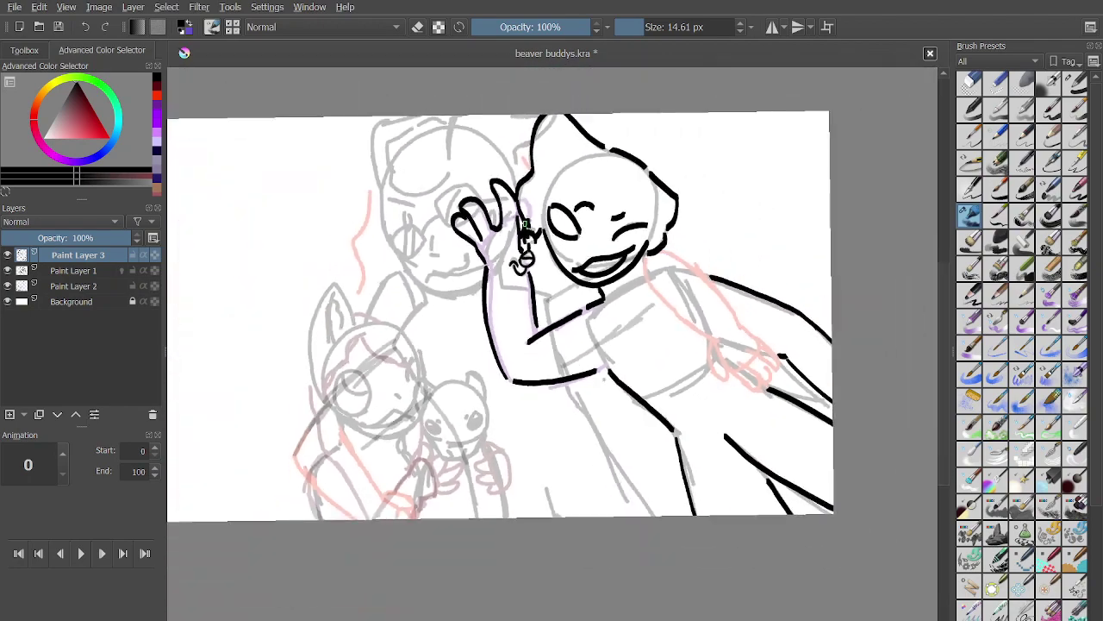
scroll(495, 211, "up", 1)
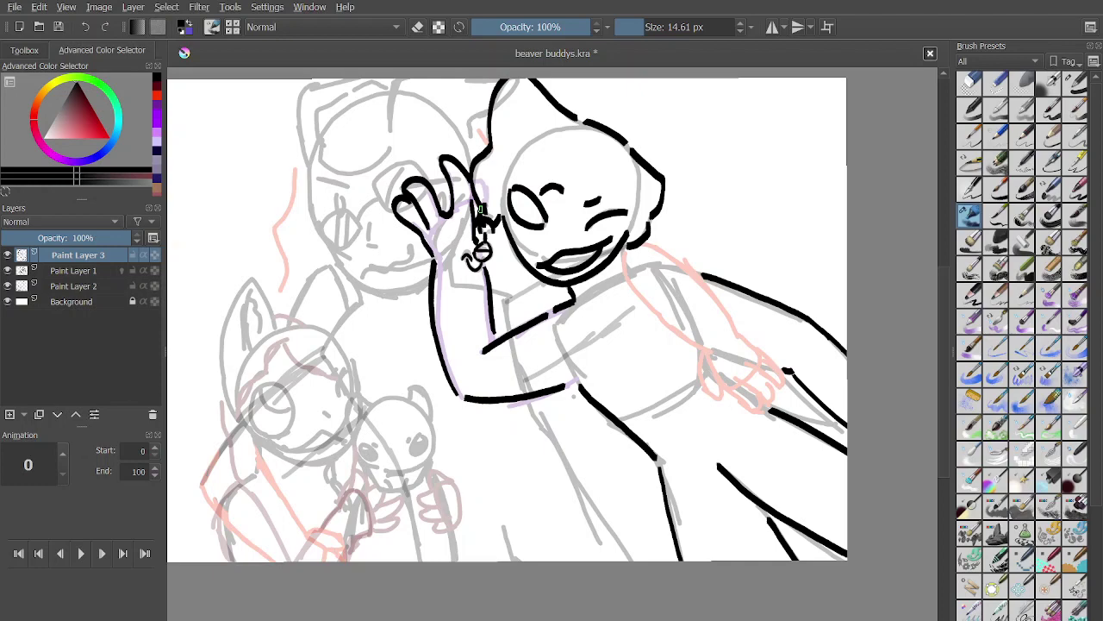
left_click(8, 270)
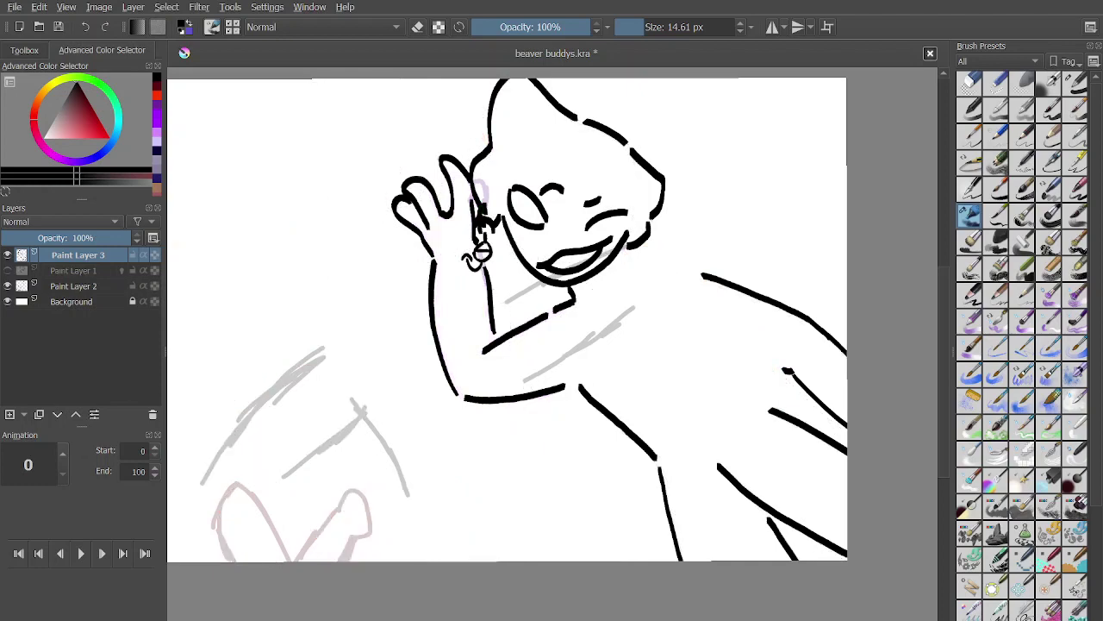
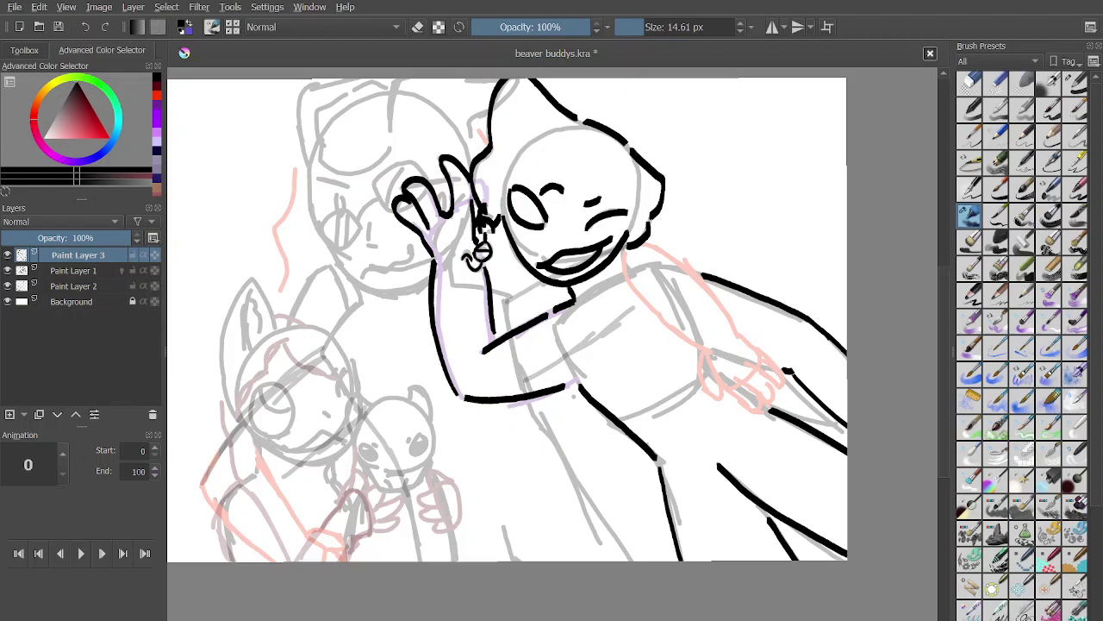
left_click_drag(666, 468, 762, 488)
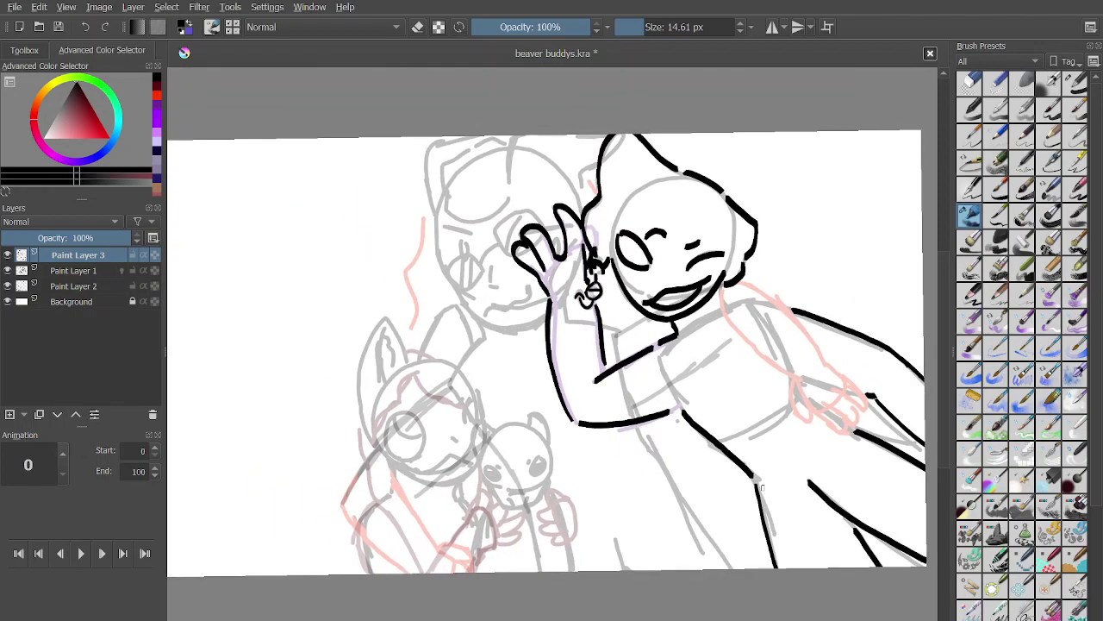
scroll(479, 211, "up", 3)
right_click(481, 211)
left_click(463, 207)
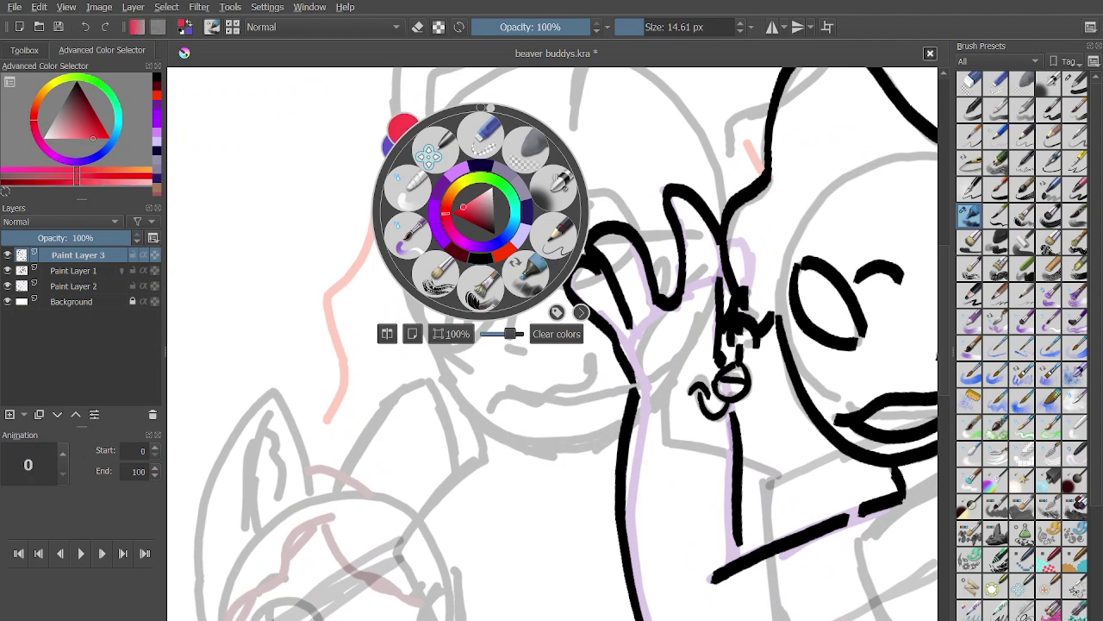
left_click_drag(490, 217, 494, 234)
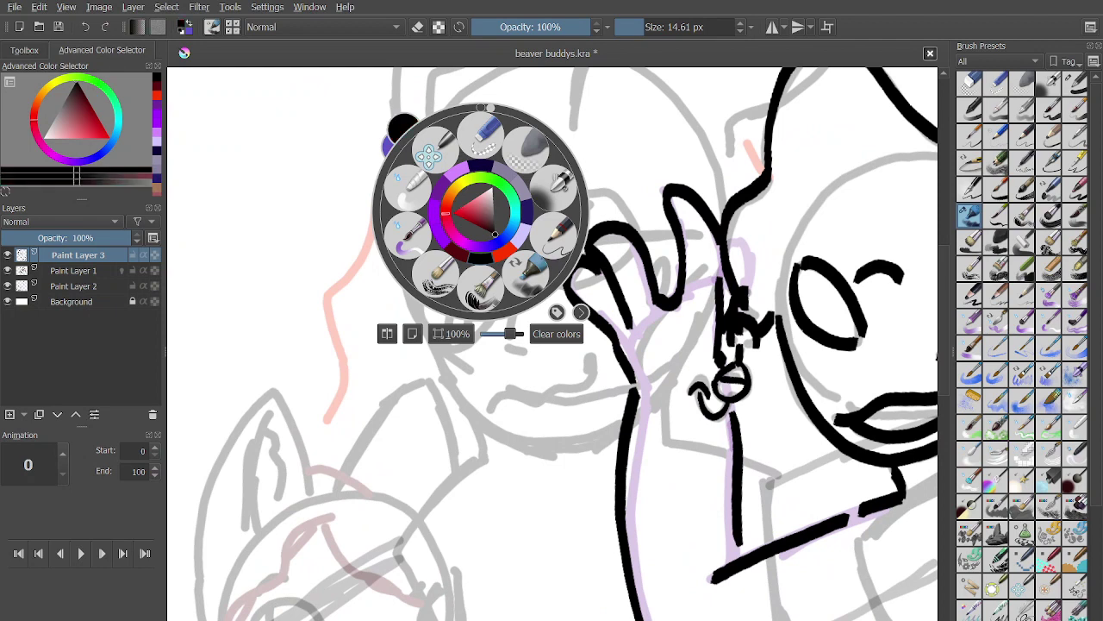
left_click(243, 291)
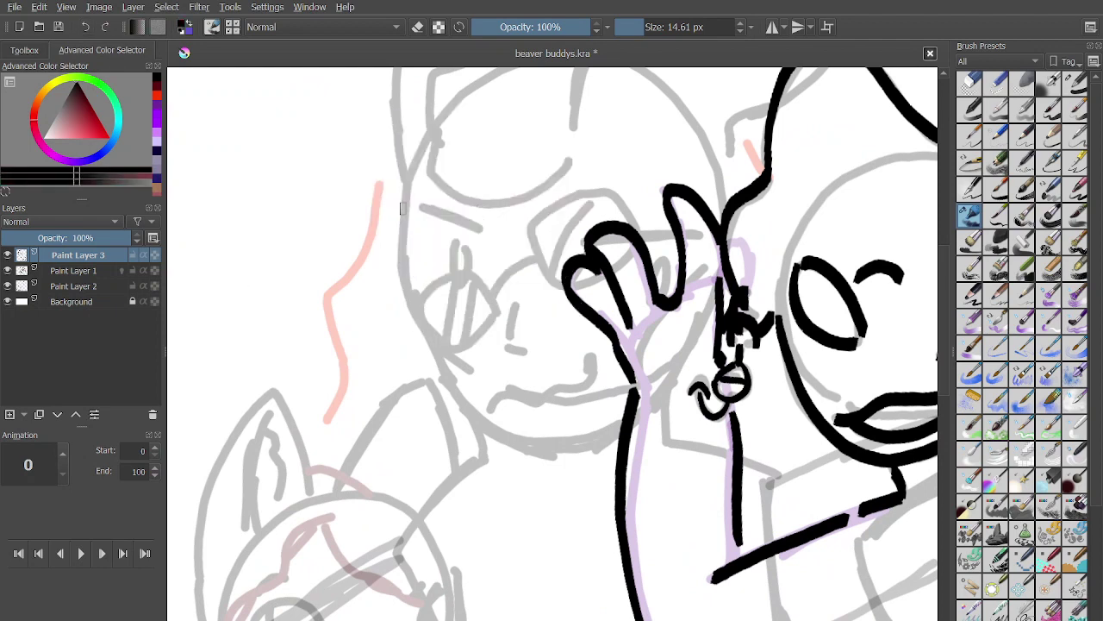
Ink the face outline of the figure with glasses from the temple down the cheek to the chin.
left_click_drag(408, 182, 403, 275)
scroll(625, 215, "up", 3)
left_click(85, 26)
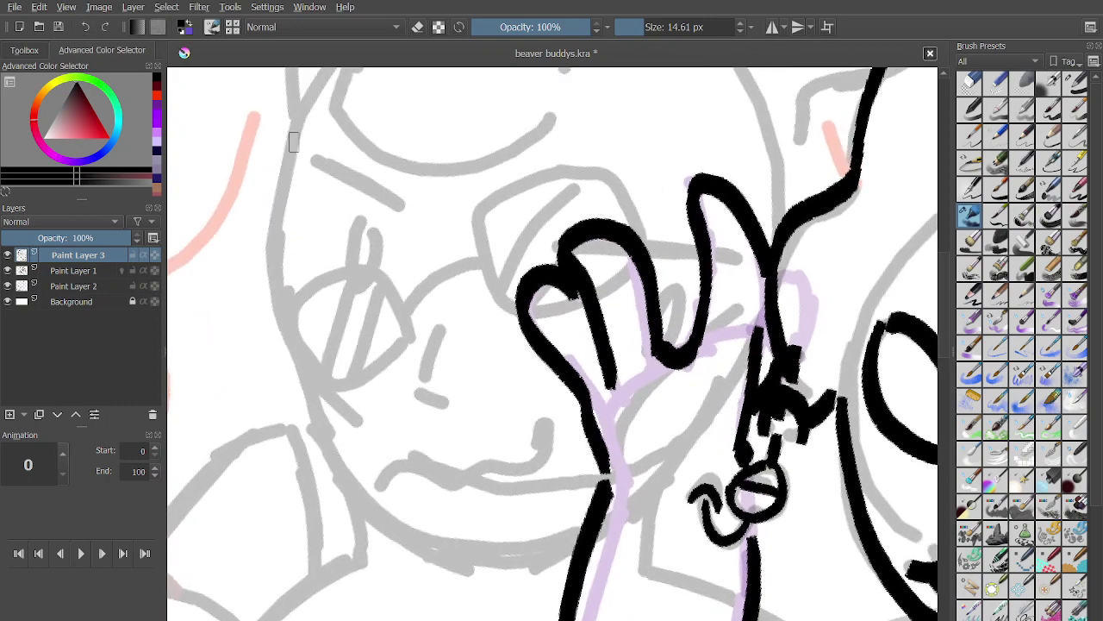
mouse_move(294, 142)
left_mouse_down()
mouse_move(284, 319)
mouse_move(356, 485)
mouse_move(391, 530)
mouse_move(524, 565)
mouse_move(558, 547)
left_mouse_up()
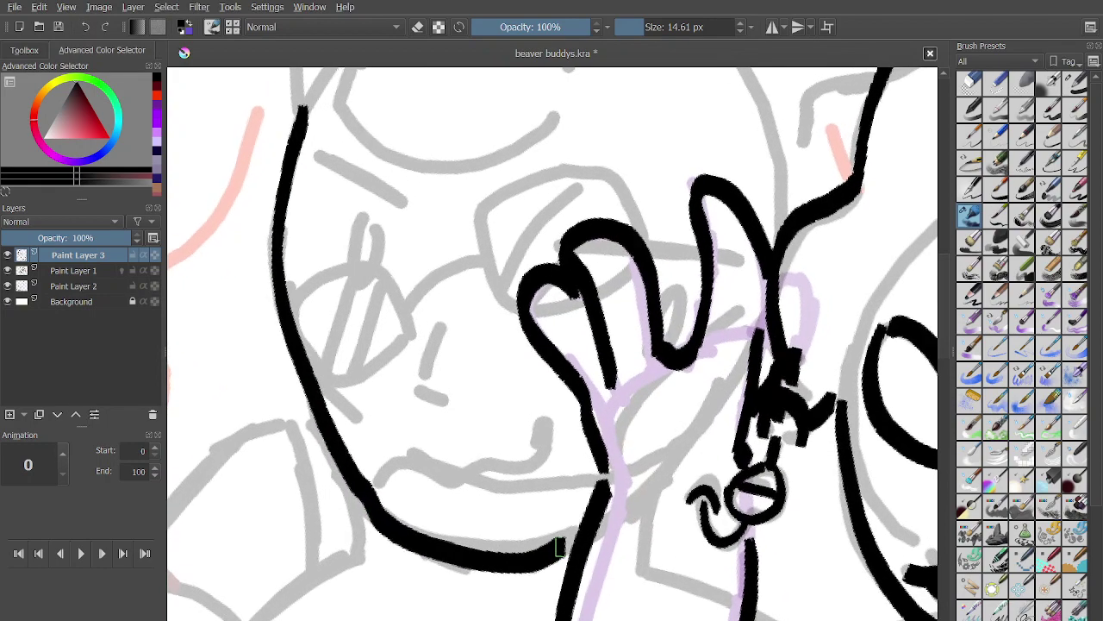
scroll(559, 547, "down", 1)
key("ctrl+z")
mouse_move(284, 176)
left_mouse_down()
mouse_move(287, 280)
mouse_move(332, 444)
mouse_move(390, 536)
mouse_move(498, 577)
left_mouse_up()
scroll(499, 578, "up", 2)
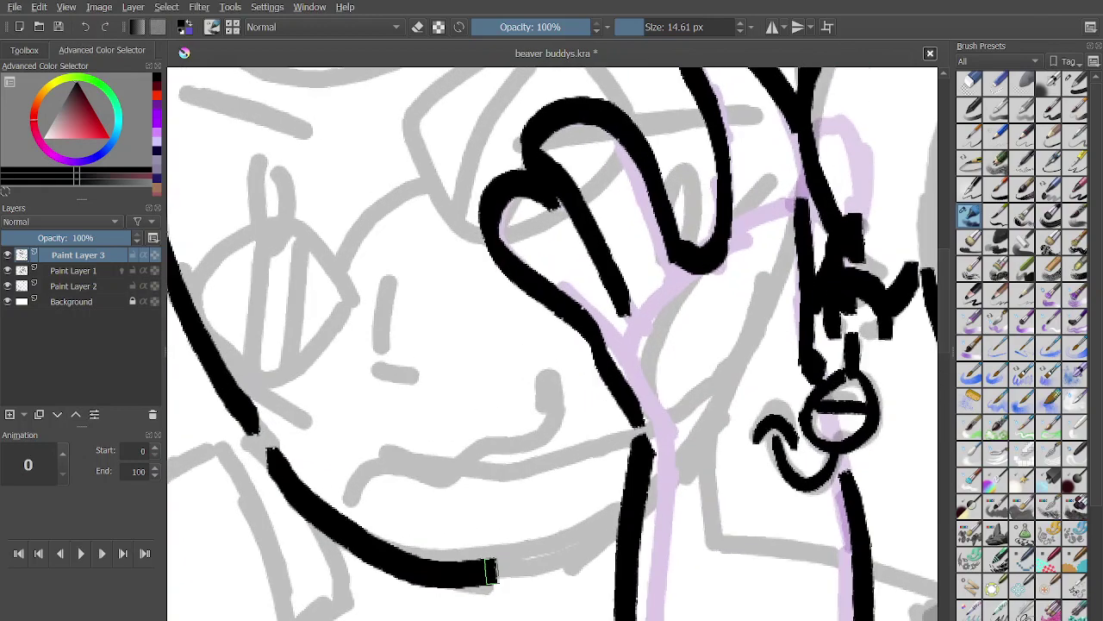
Redraw the face outline of the figure with glasses as one continuous curve from the temple around the chin to the raised arm.
key("ctrl+z")
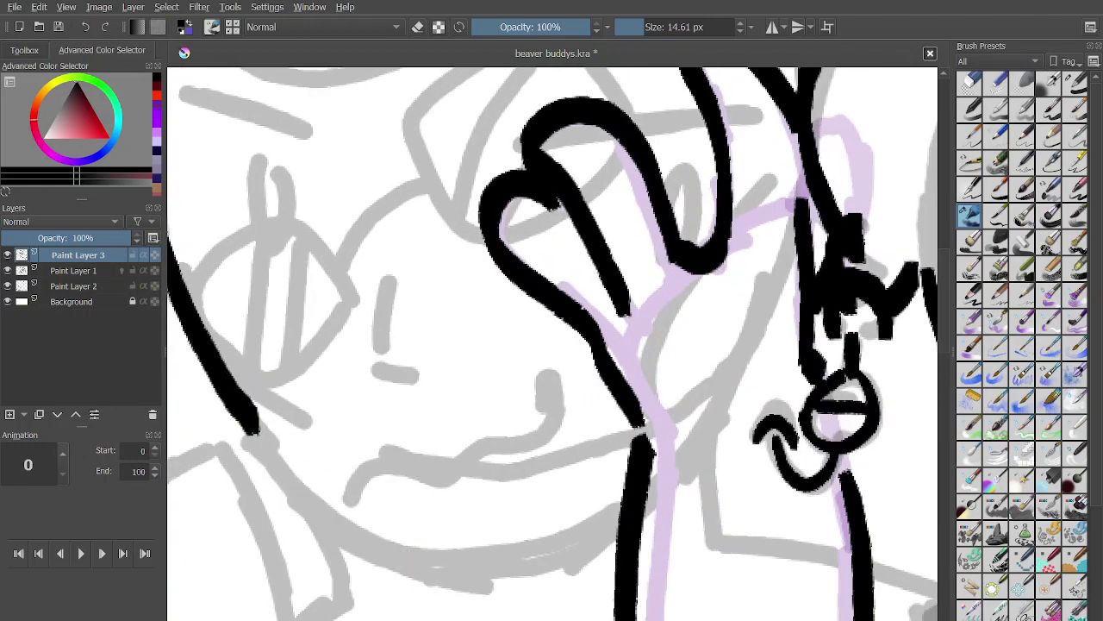
right_click(413, 568)
left_click(579, 422)
scroll(576, 547, "down", 2)
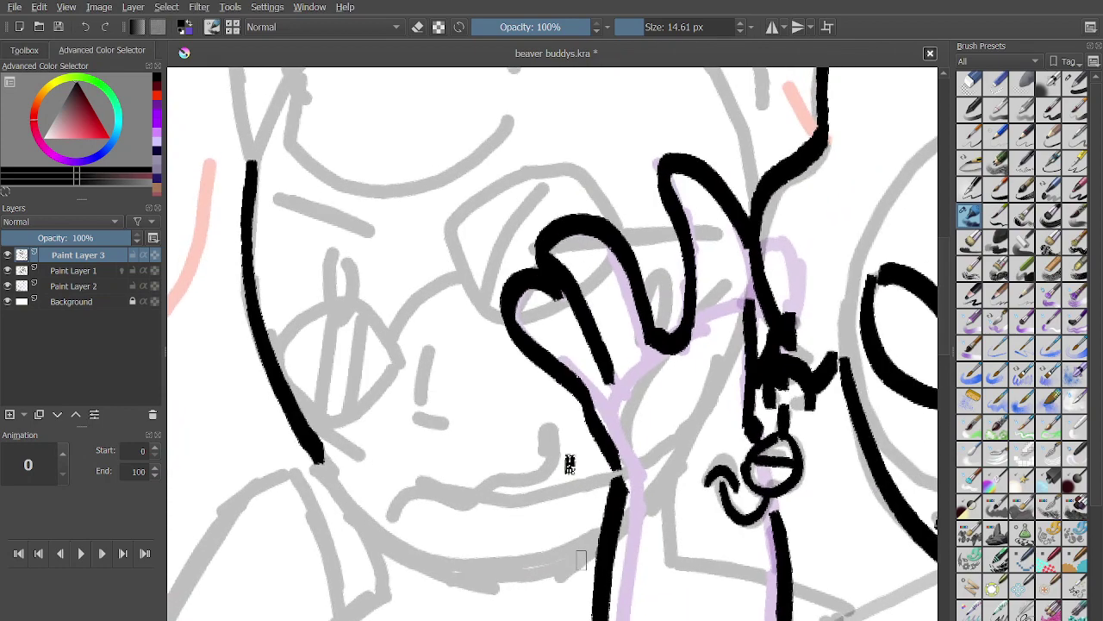
key("ctrl+z")
mouse_move(257, 165)
left_mouse_down()
mouse_move(259, 259)
mouse_move(296, 427)
mouse_move(361, 511)
mouse_move(489, 569)
mouse_move(601, 546)
left_mouse_up()
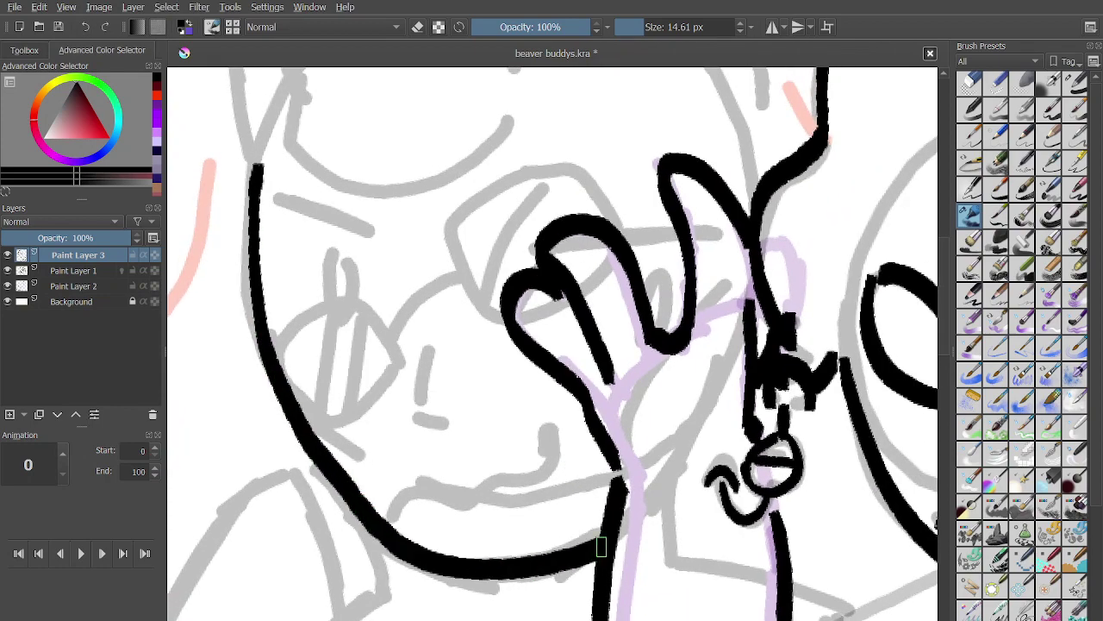
scroll(601, 546, "down", 2)
scroll(595, 535, "up", 2)
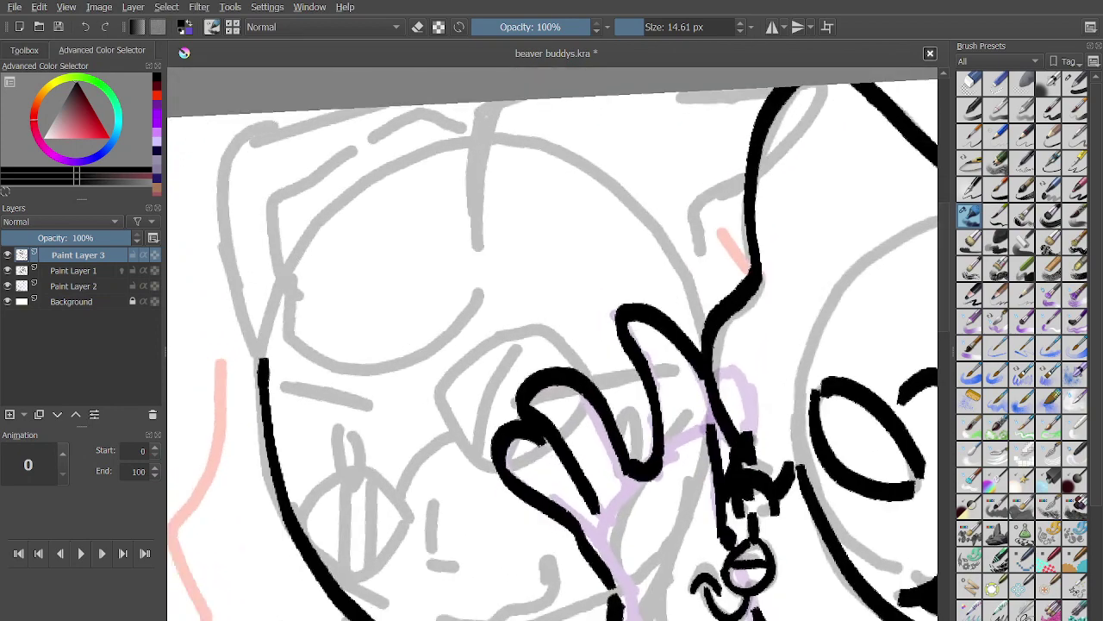
Ink the slanted eyebrow of the figure with glasses, with a short upright tick at its inner end.
scroll(312, 349, "up", 4)
mouse_move(277, 285)
left_mouse_down()
mouse_move(464, 339)
mouse_move(475, 308)
left_mouse_up()
mouse_move(411, 463)
left_mouse_down()
mouse_move(449, 410)
mouse_move(452, 454)
left_mouse_up()
scroll(452, 454, "down", 2)
scroll(403, 409, "up", 2)
left_click_drag(406, 405, 394, 414)
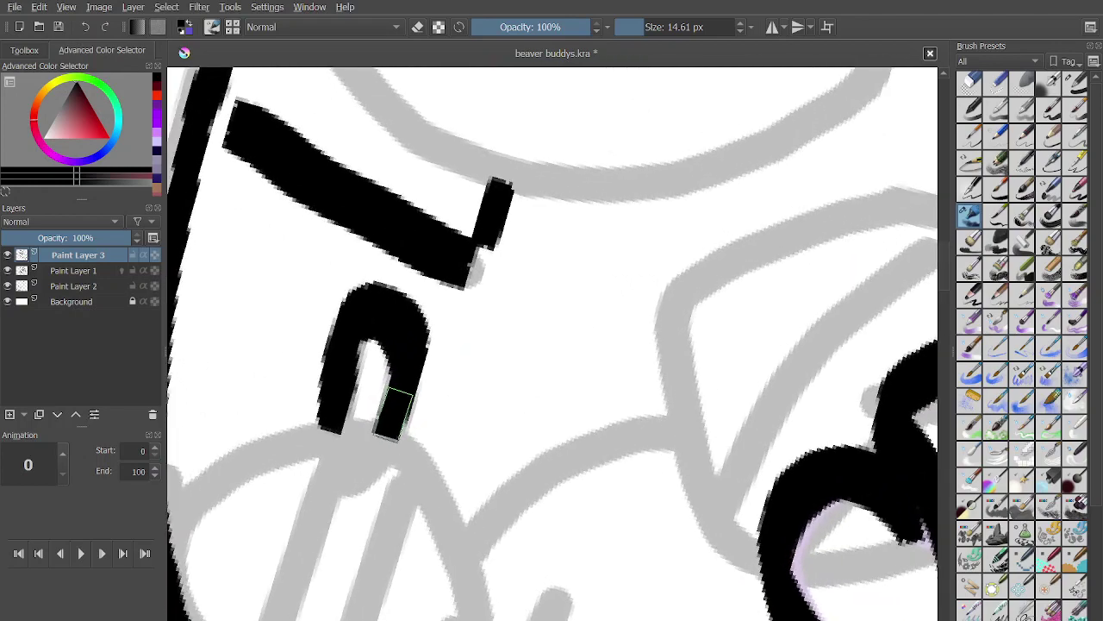
key("ctrl+z")
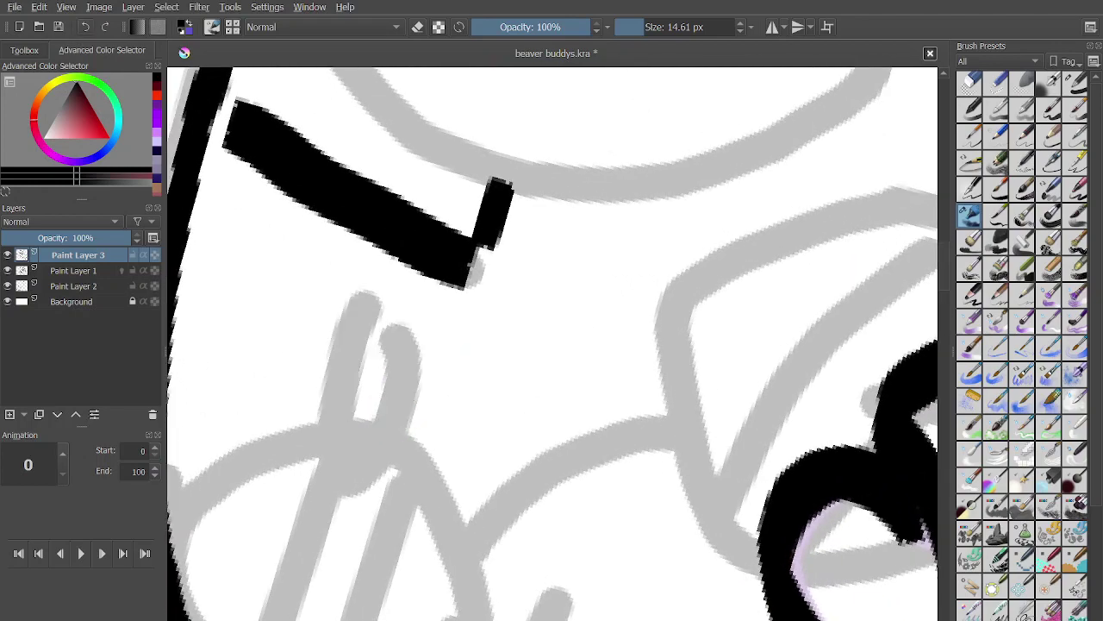
scroll(498, 389, "down", 2)
left_click(497, 389)
scroll(498, 367, "up", 2)
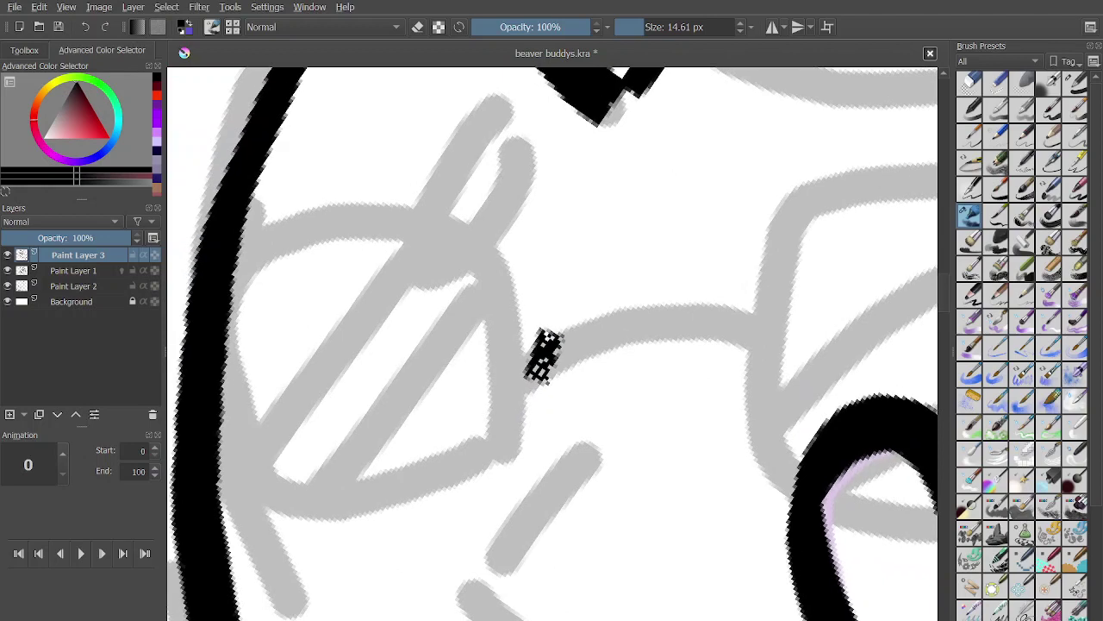
key("ctrl+z")
Ink the first round lens of the glasses and the curved bridge leading away from it.
mouse_move(470, 224)
left_mouse_down()
mouse_move(345, 222)
mouse_move(243, 276)
mouse_move(244, 458)
mouse_move(386, 495)
mouse_move(507, 435)
mouse_move(472, 250)
left_mouse_up()
scroll(465, 245, "down", 1)
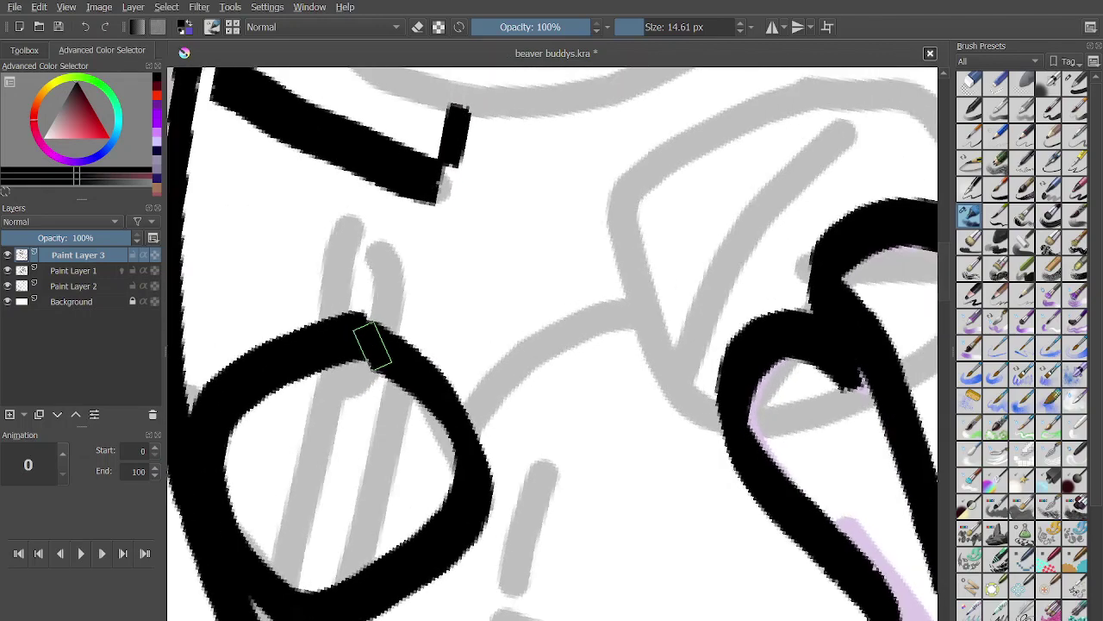
mouse_move(466, 445)
left_mouse_down()
mouse_move(532, 364)
mouse_move(614, 321)
left_mouse_up()
scroll(615, 321, "down", 1)
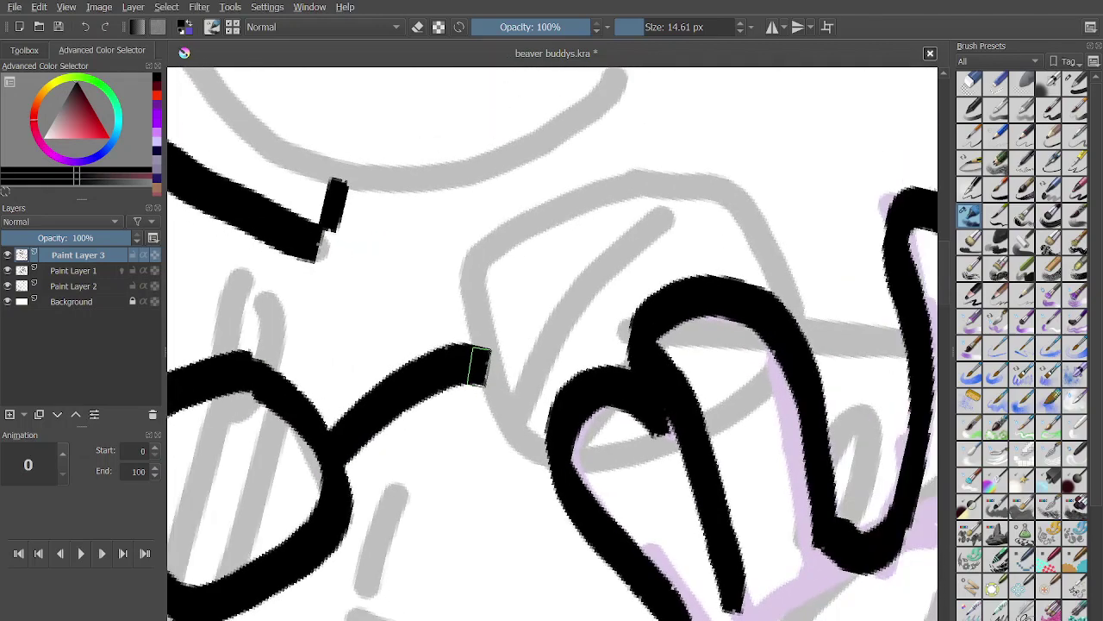
Ink the visible outline of the second lens, ending it where the raised fingers cover it.
scroll(475, 365, "up", 1)
mouse_move(433, 256)
left_mouse_down()
mouse_move(449, 388)
mouse_move(490, 476)
mouse_move(520, 491)
left_mouse_up()
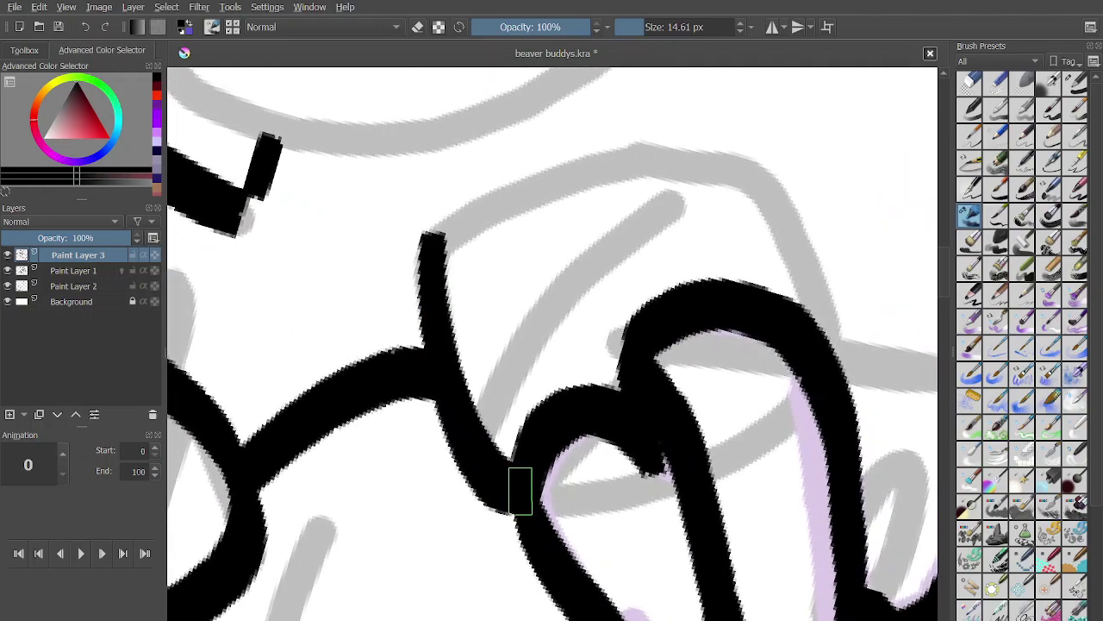
scroll(520, 491, "down", 1)
mouse_move(384, 373)
left_mouse_down()
mouse_move(412, 337)
mouse_move(531, 265)
mouse_move(600, 276)
mouse_move(642, 302)
mouse_move(675, 372)
mouse_move(626, 291)
left_mouse_up()
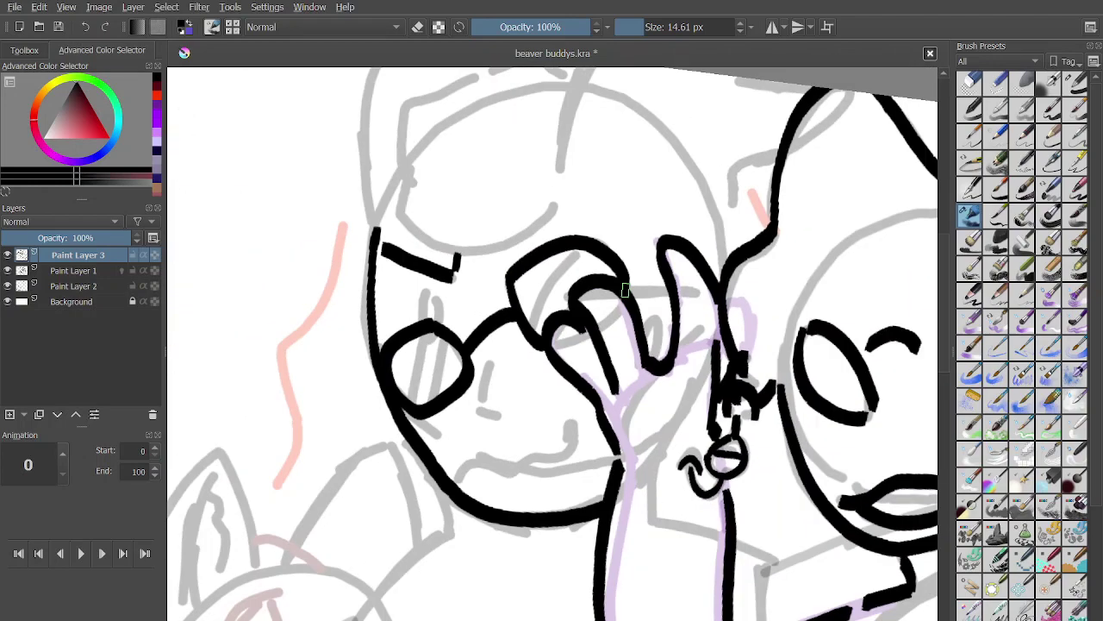
scroll(625, 290, "up", 2)
scroll(598, 274, "down", 1)
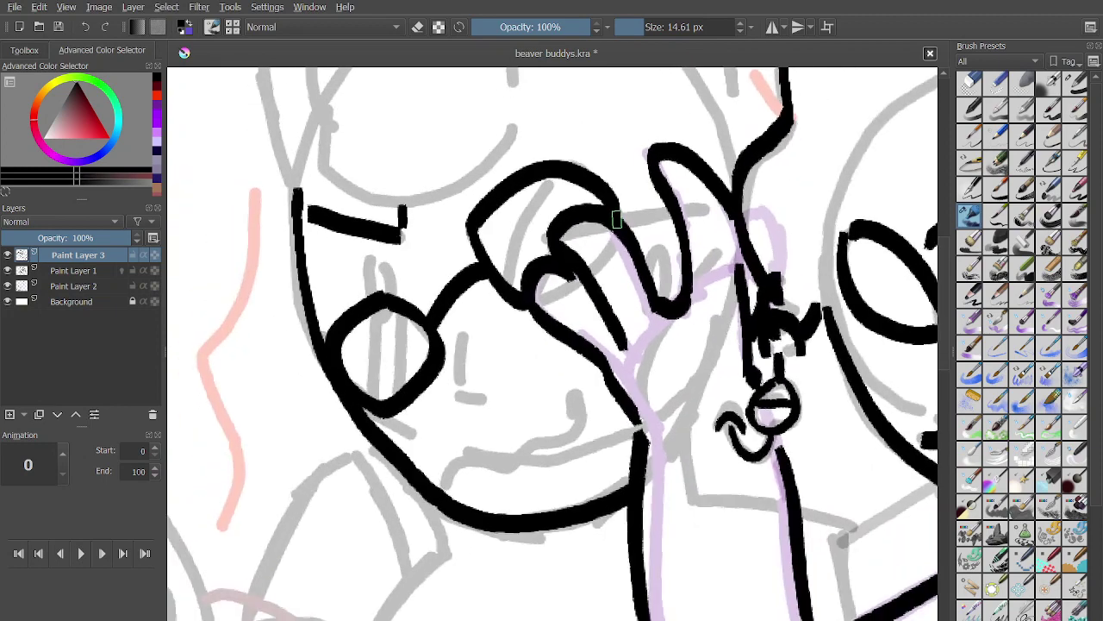
Ink the L-shaped nose and the wavy mouth with its upturned corner on the figure with glasses.
scroll(618, 216, "up", 3)
mouse_move(426, 319)
left_mouse_down()
mouse_move(423, 416)
mouse_move(474, 440)
left_mouse_up()
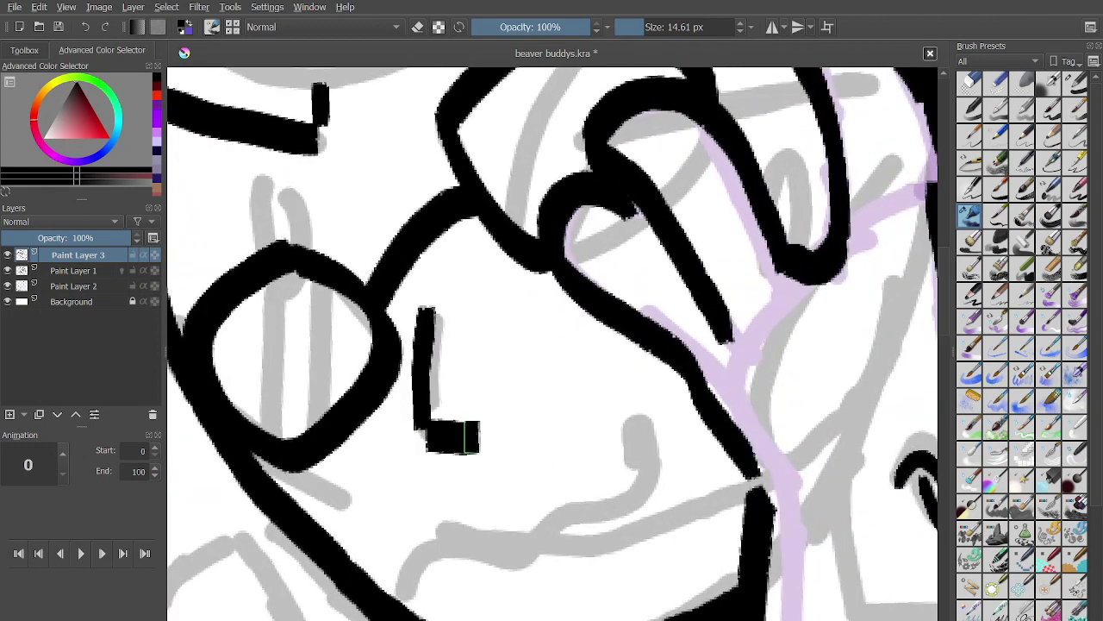
scroll(473, 440, "down", 1)
mouse_move(406, 493)
left_mouse_down()
mouse_move(475, 456)
mouse_move(520, 453)
mouse_move(613, 406)
mouse_move(620, 381)
left_mouse_up()
scroll(620, 380, "down", 4)
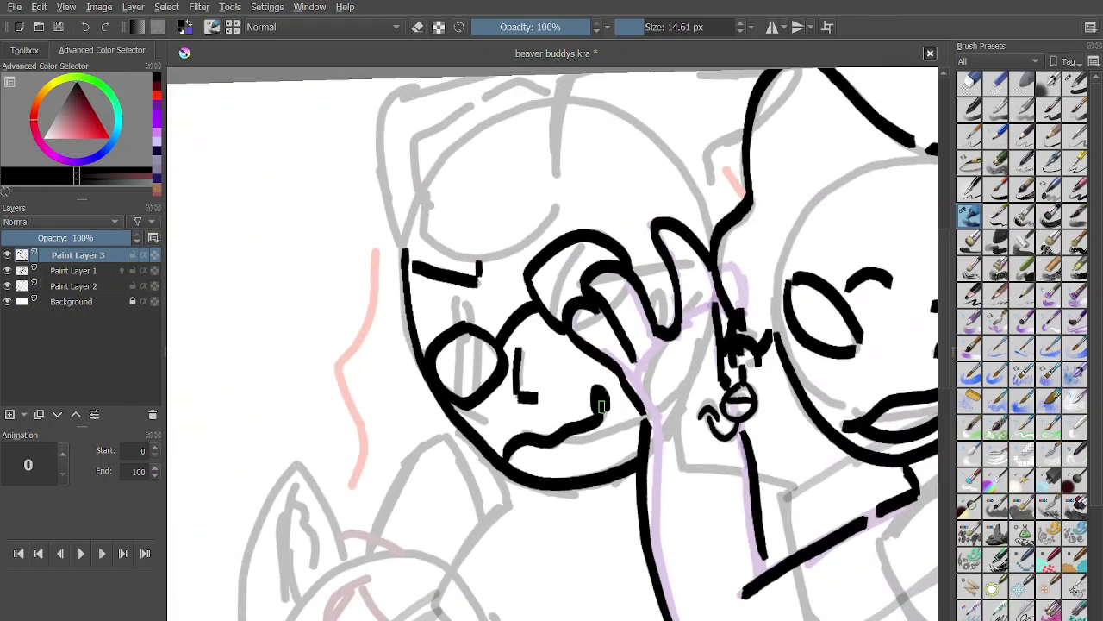
Toggle the visibility of the Paint Layer 1 sketch to review the inked face with glasses.
scroll(582, 384, "down", 2)
scroll(516, 360, "up", 1)
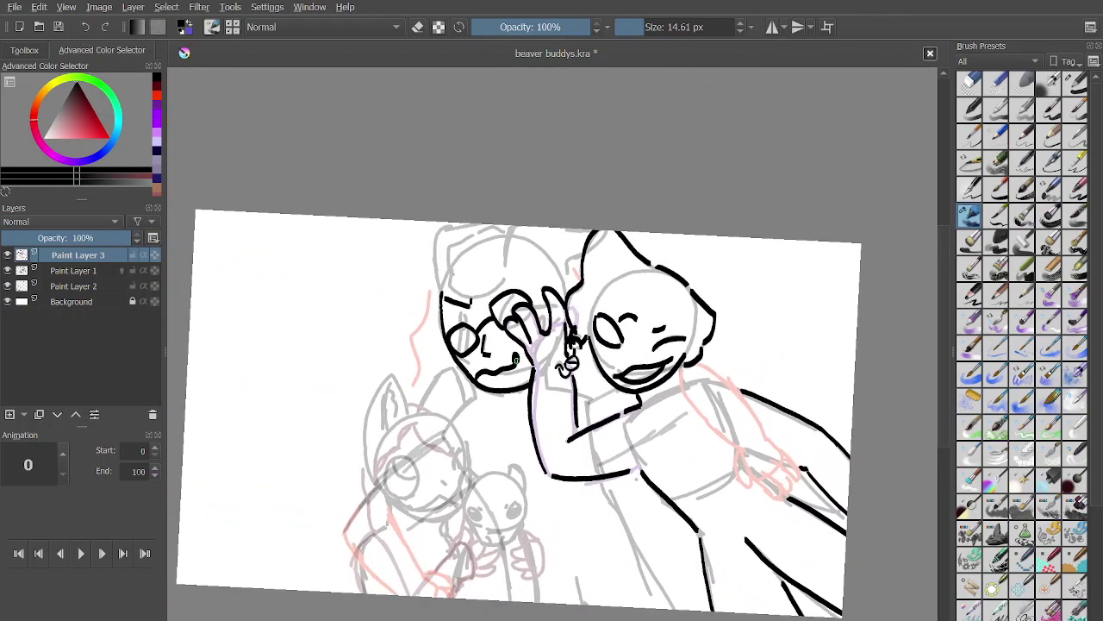
left_click(7, 270)
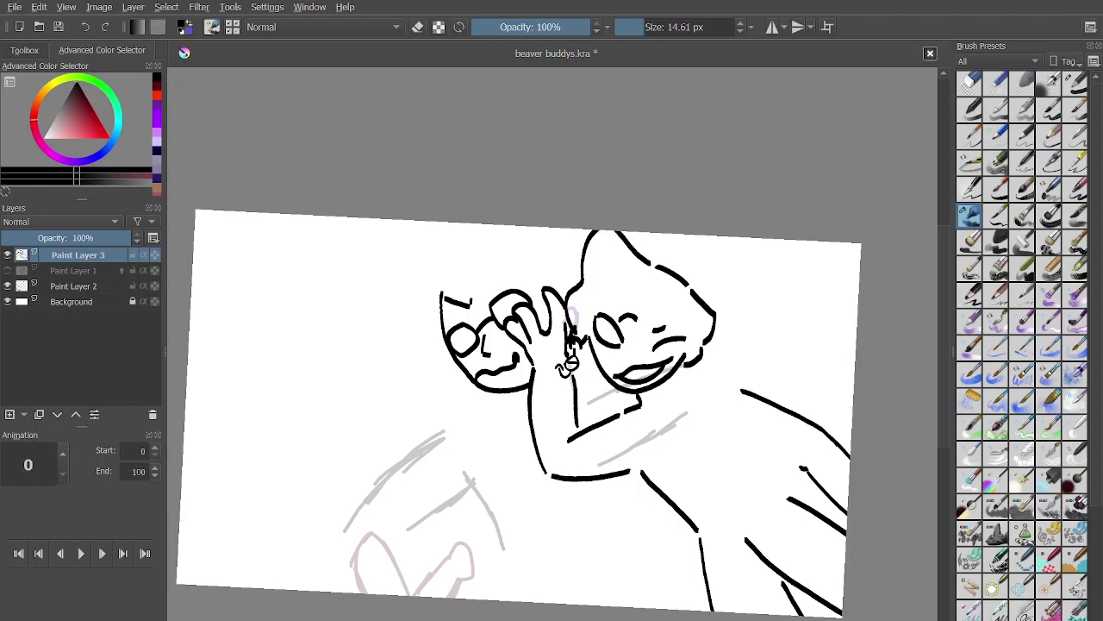
left_click(7, 270)
Ink the curved centre line on the forehead of the figure with glasses down from the canvas's upper edge.
scroll(526, 416, "up", 5)
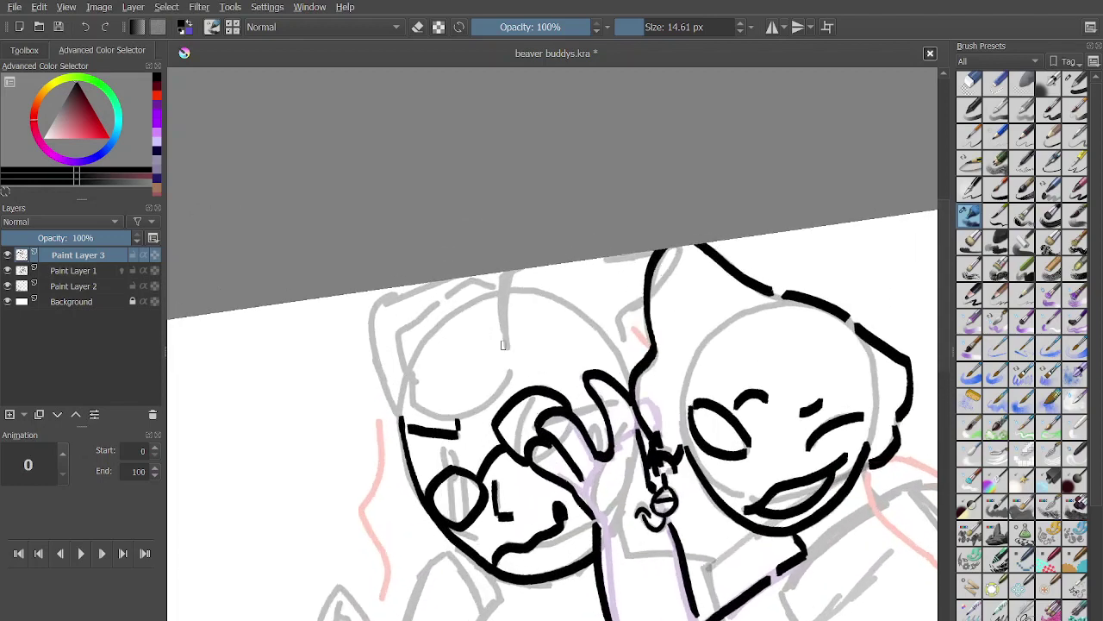
left_click_drag(467, 389, 477, 288)
scroll(477, 288, "up", 3)
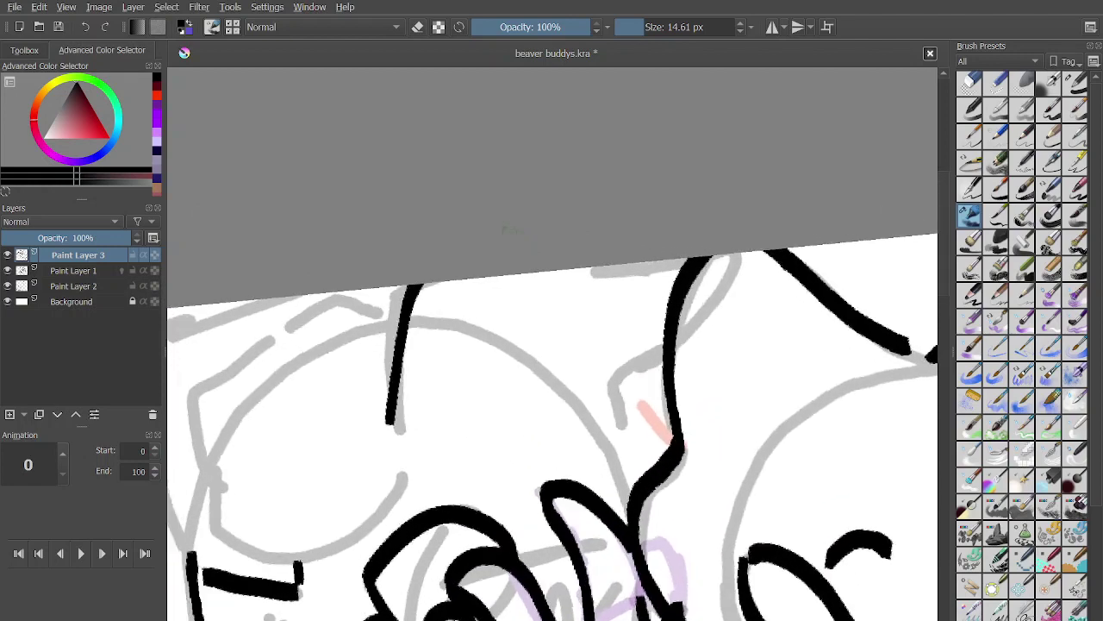
left_click(84, 26)
left_click_drag(342, 443, 367, 276)
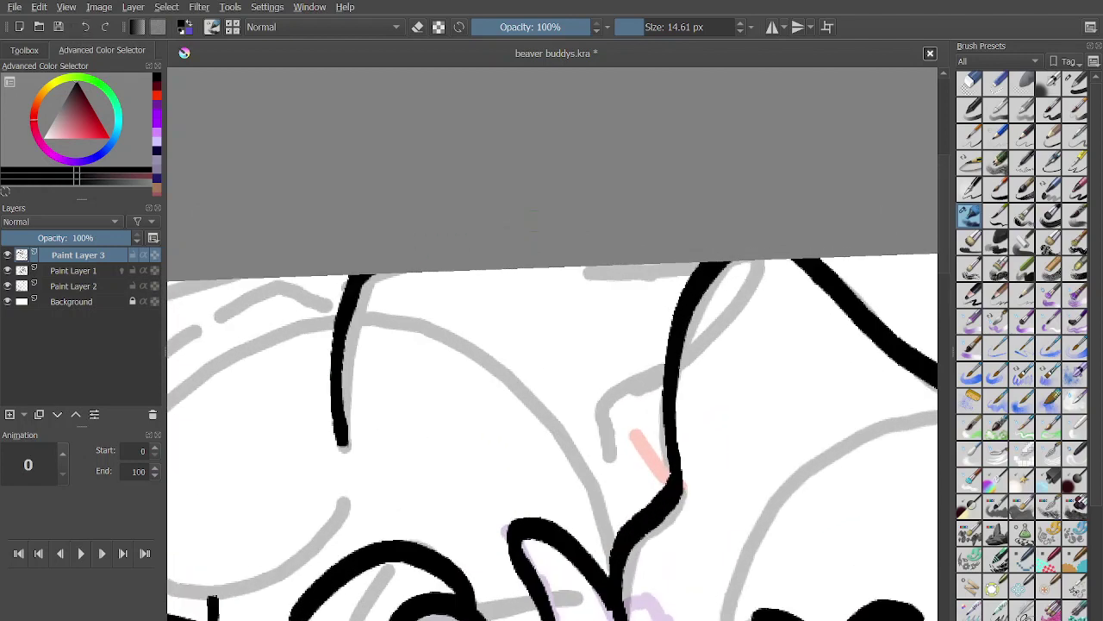
Ink the small angular corner shape between the two heads, joining it to the winking figure's head outline.
mouse_move(658, 374)
left_mouse_down()
mouse_move(613, 428)
mouse_move(616, 453)
left_mouse_up()
scroll(616, 454, "down", 2)
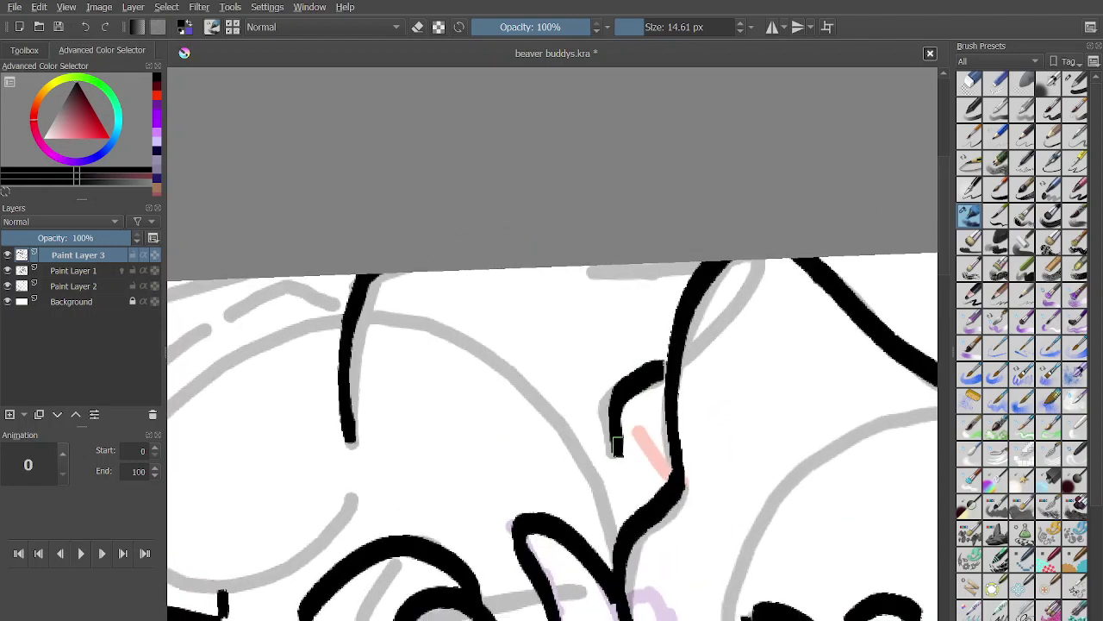
scroll(615, 414, "up", 4)
key("ctrl+z")
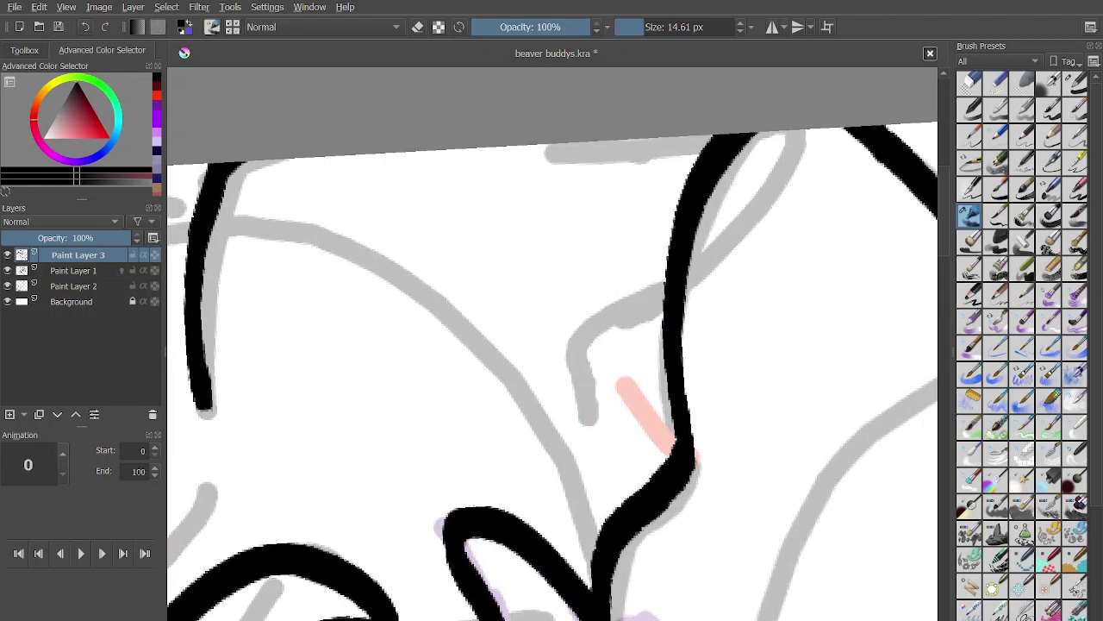
left_click_drag(564, 345, 662, 274)
key("ctrl+z")
left_click_drag(568, 343, 671, 291)
left_click_drag(580, 361, 596, 416)
scroll(596, 415, "down", 3)
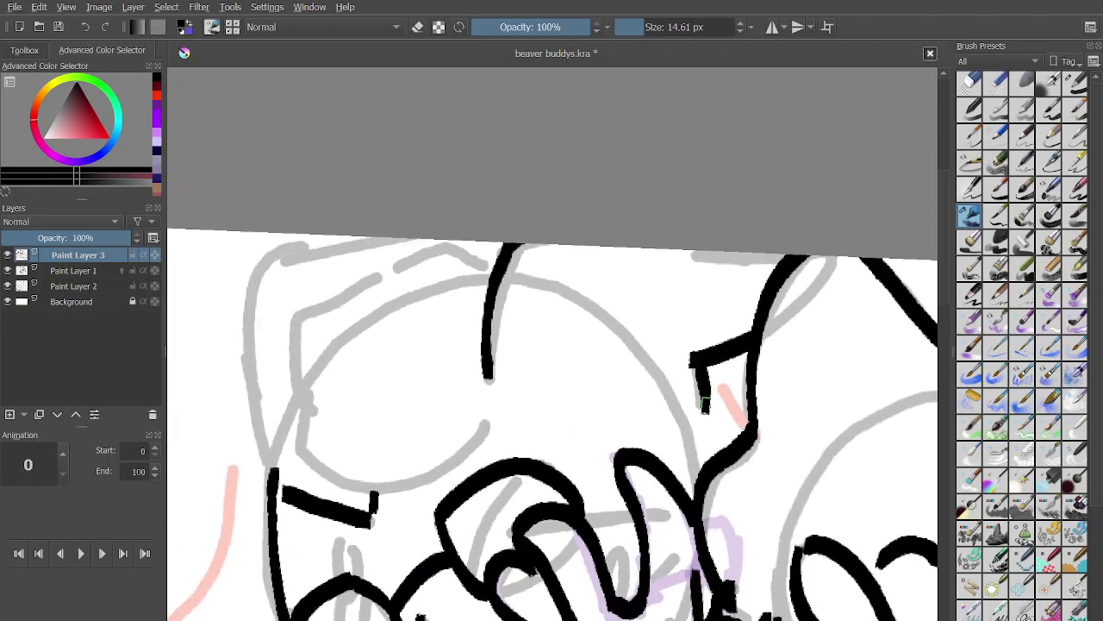
Ink the outer contour above the temple of the figure with glasses, curving it over to the canvas's upper edge.
scroll(705, 405, "up", 2)
mouse_move(302, 523)
left_mouse_down()
mouse_move(325, 257)
mouse_move(497, 244)
left_mouse_up()
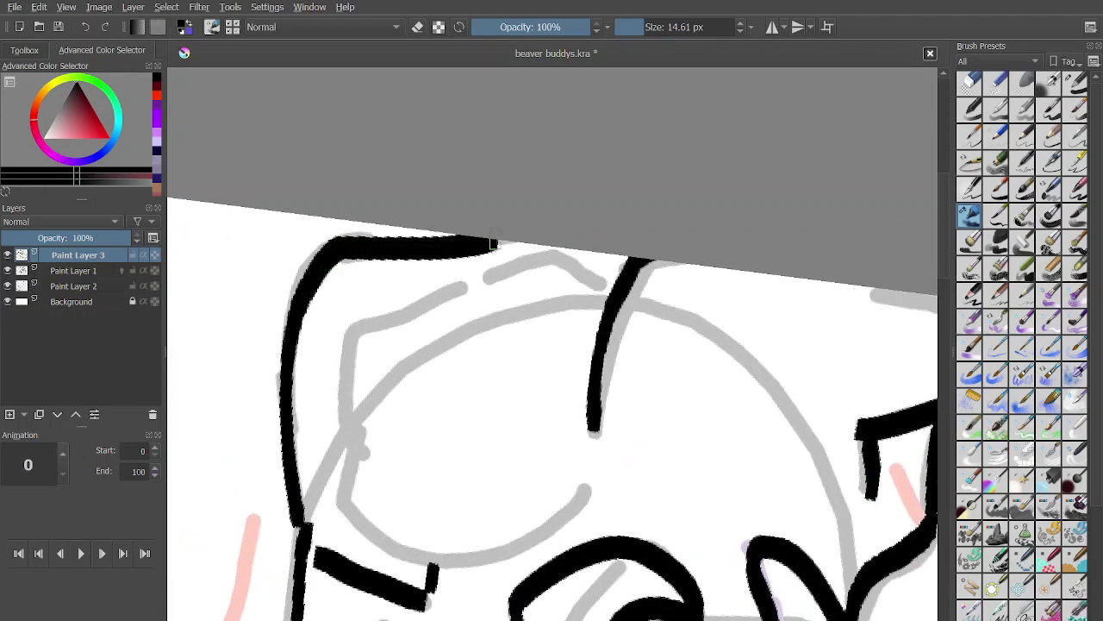
scroll(496, 244, "up", 1)
key("ctrl+z")
mouse_move(275, 542)
left_mouse_down()
mouse_move(283, 336)
mouse_move(348, 240)
left_mouse_up()
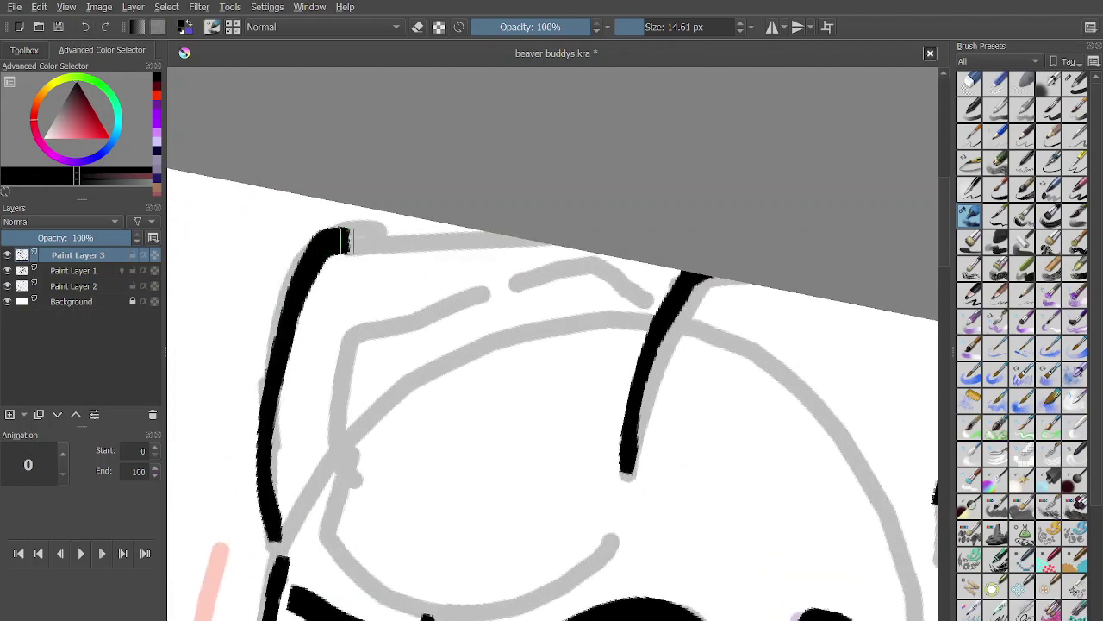
scroll(347, 241, "up", 1)
key("ctrl+z")
mouse_move(269, 542)
left_mouse_down()
mouse_move(371, 216)
mouse_move(569, 243)
left_mouse_up()
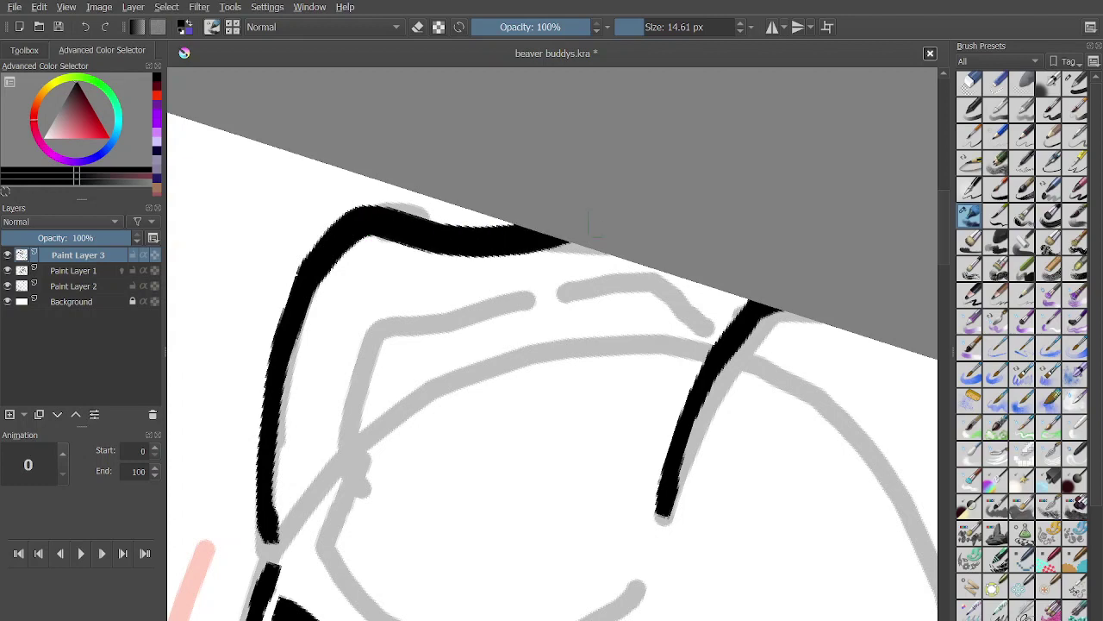
Ink the wavy inner contour from near the forehead's centre line, continuing into the curve sweeping above the eyebrow.
mouse_move(709, 333)
left_mouse_down()
mouse_move(640, 270)
mouse_move(548, 298)
mouse_move(370, 310)
mouse_move(364, 429)
left_mouse_up()
scroll(364, 426, "down", 1)
mouse_move(373, 334)
left_mouse_down()
mouse_move(325, 448)
mouse_move(524, 515)
mouse_move(587, 475)
left_mouse_up()
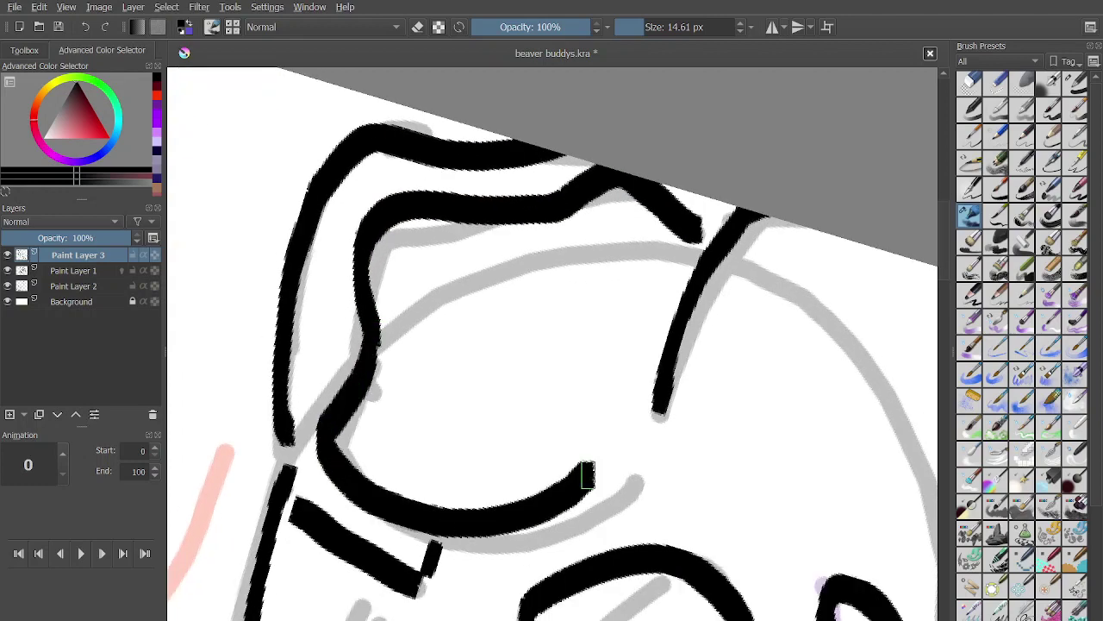
scroll(586, 475, "down", 2)
Ink a short curved line below the winking figure's jaw, beside the earring.
scroll(575, 368, "down", 3)
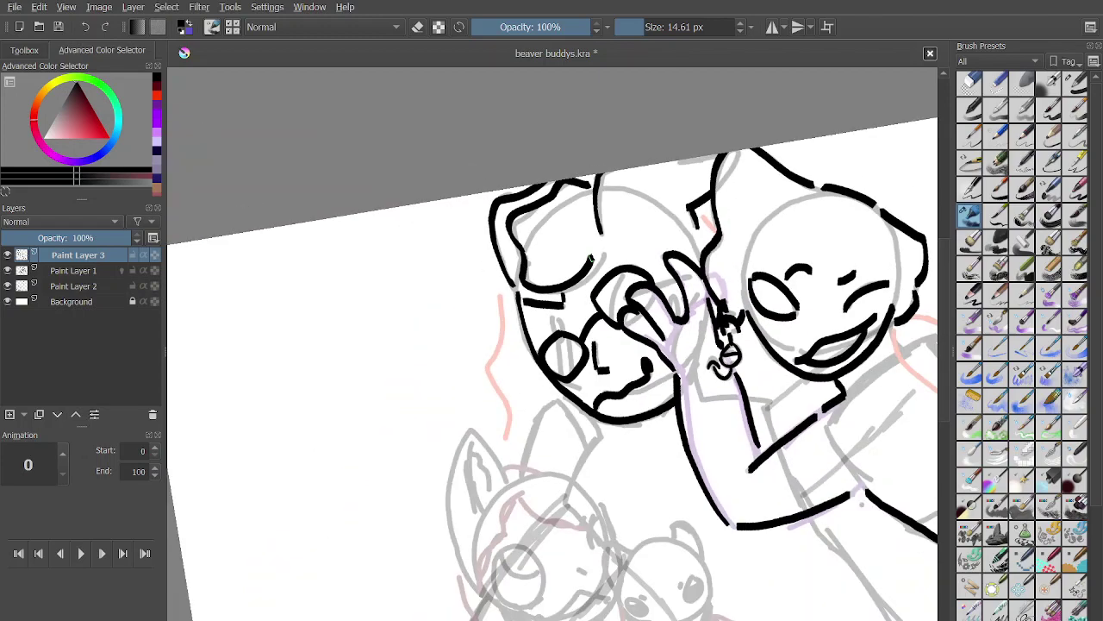
scroll(590, 257, "down", 3)
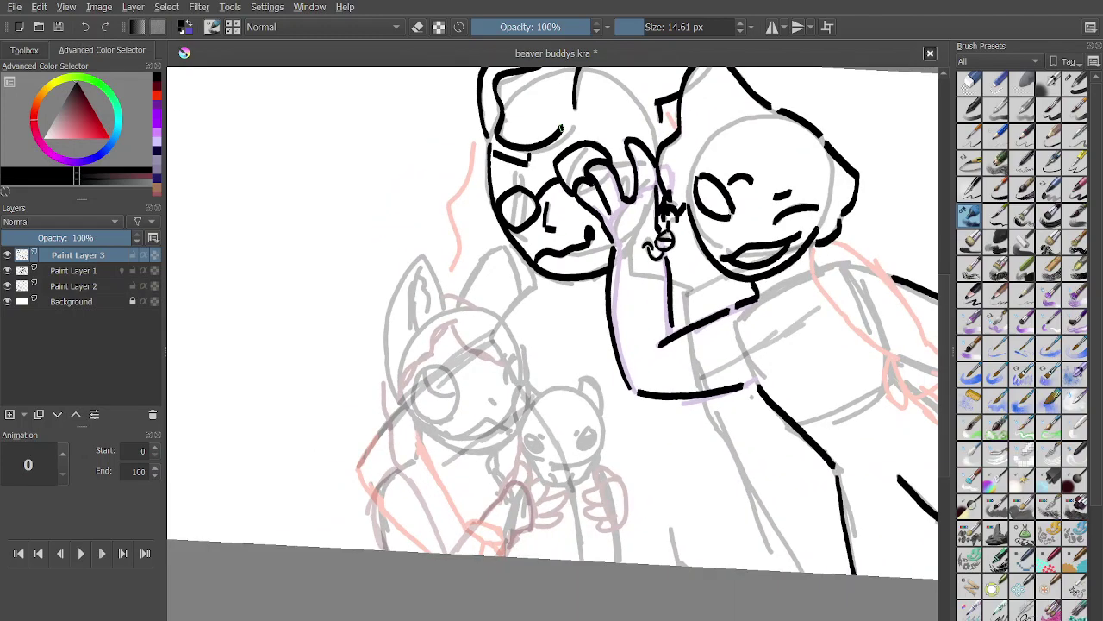
scroll(645, 280, "up", 4)
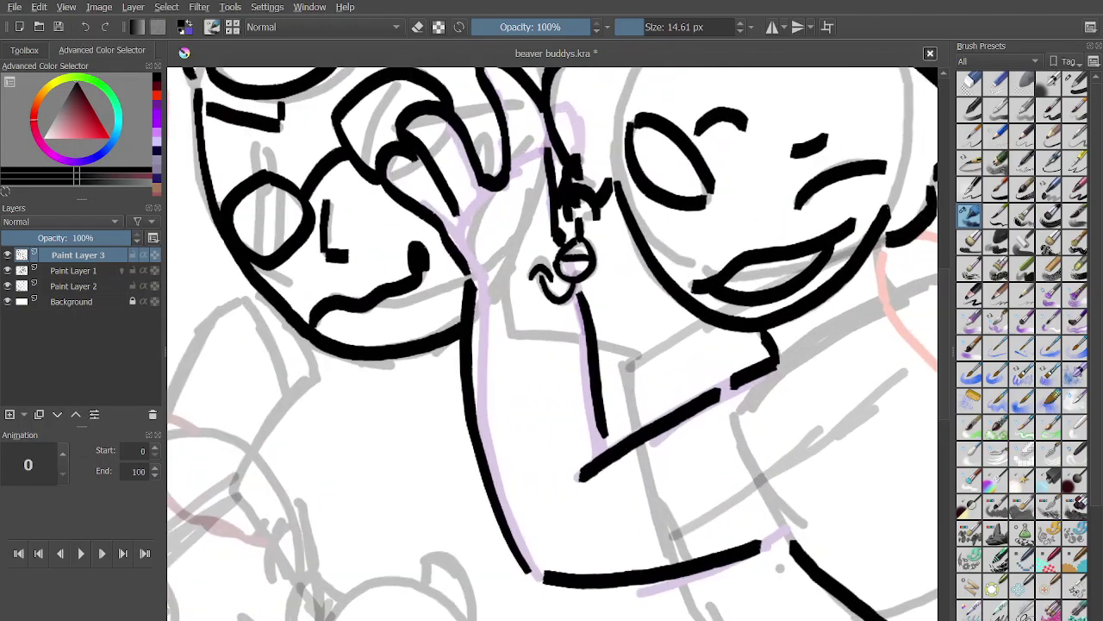
scroll(654, 341, "down", 3)
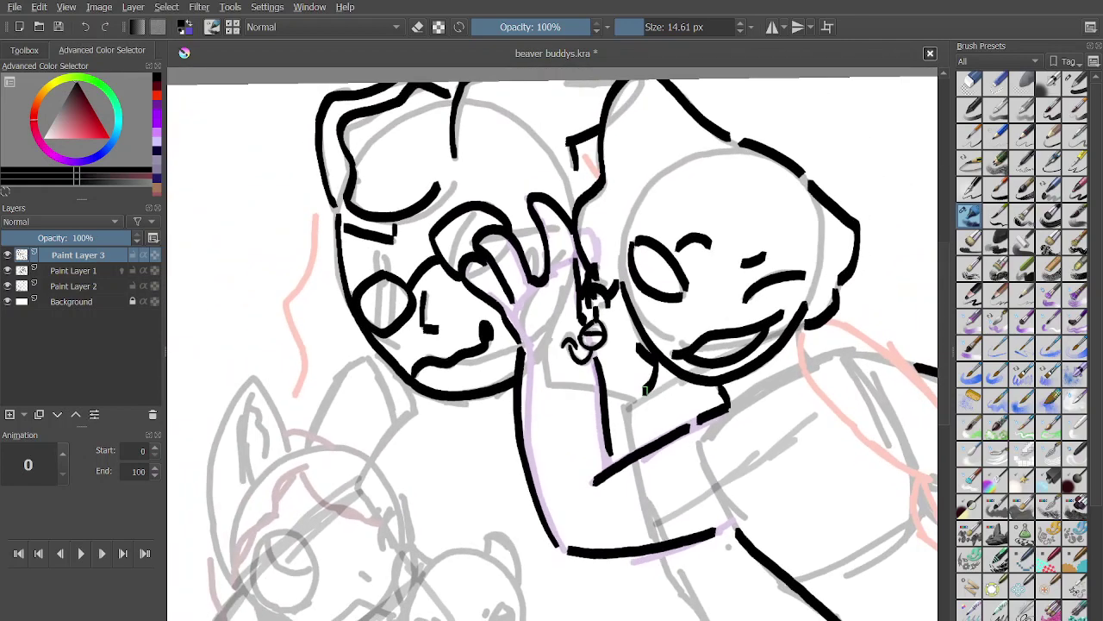
Ink the short diagonal mark inside the angular corner shape between the two heads.
scroll(606, 175, "up", 3)
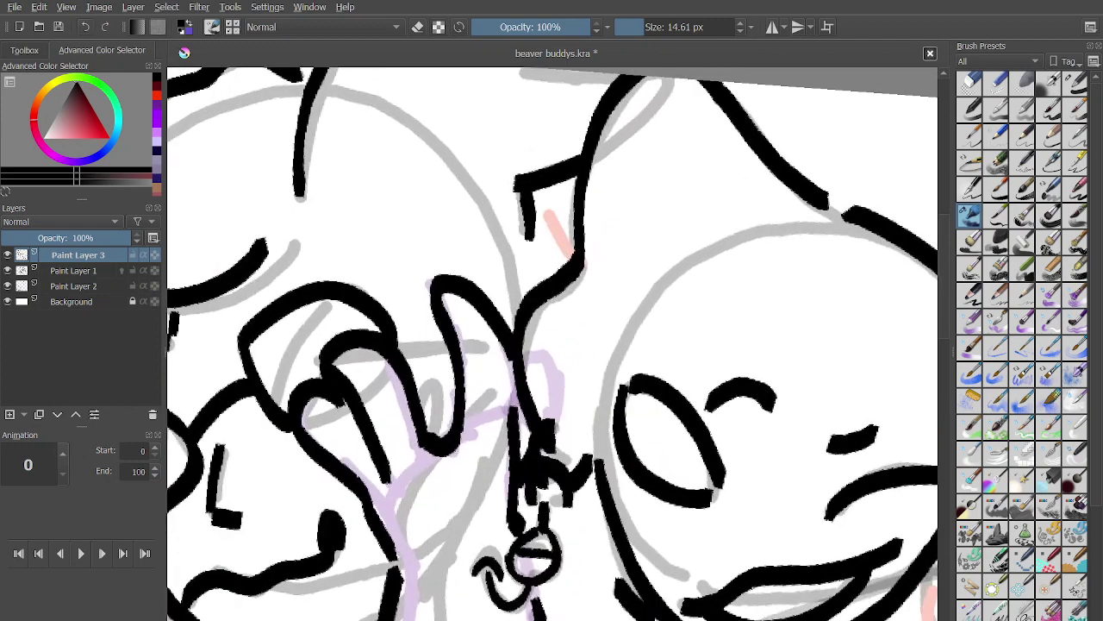
left_click_drag(551, 218, 575, 257)
scroll(581, 251, "down", 3)
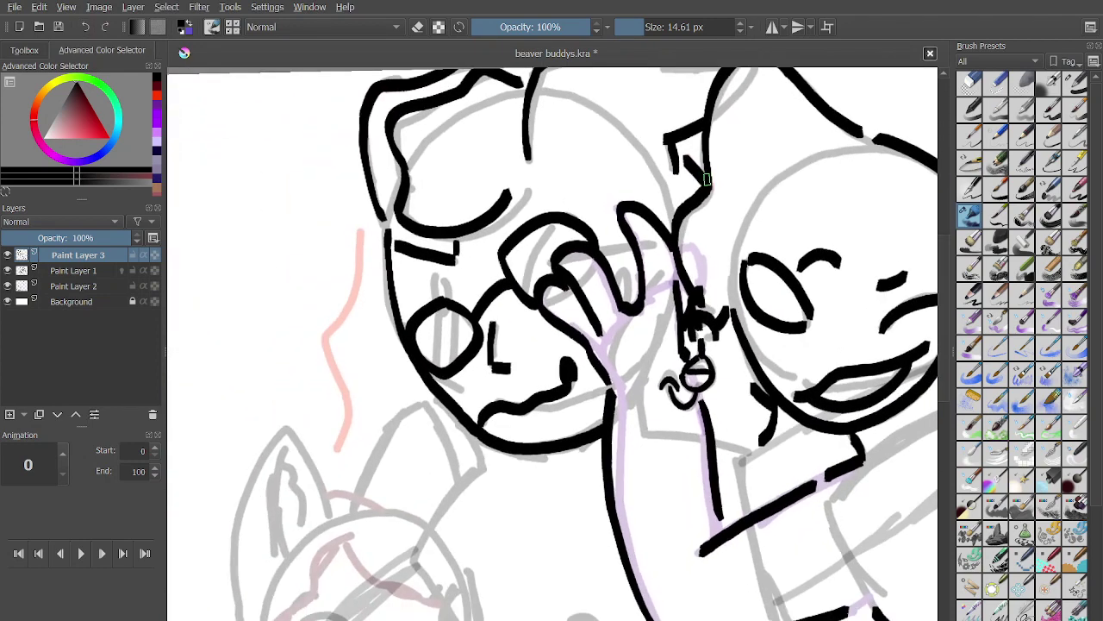
Ink the wavy loose line beside the face with glasses in two strokes along the pink sketch.
left_click_drag(360, 239, 333, 320)
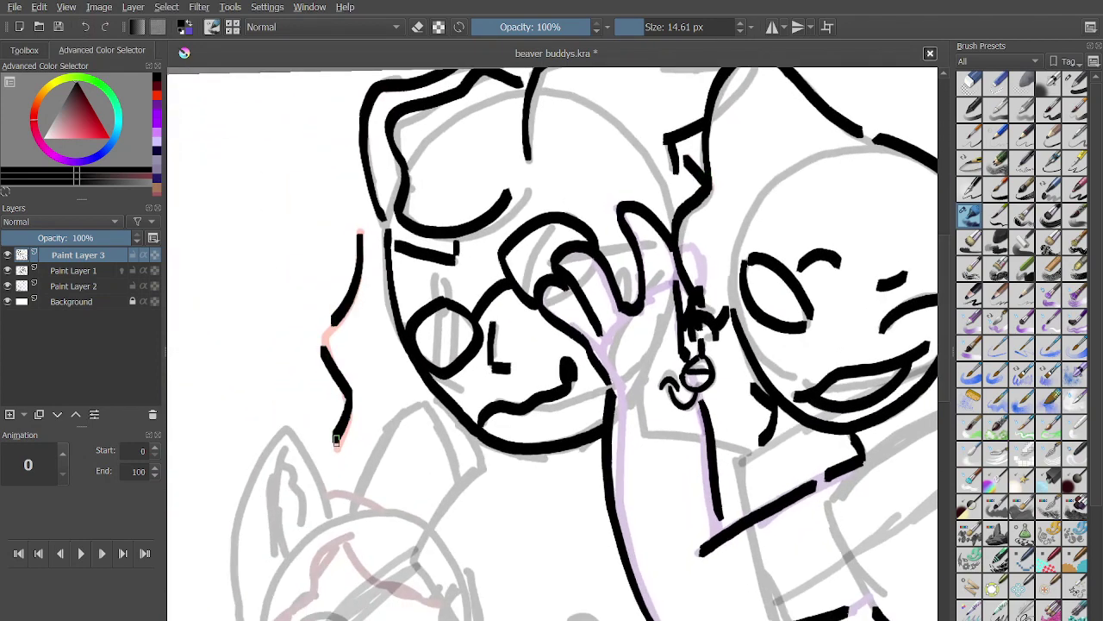
scroll(343, 453, "down", 3)
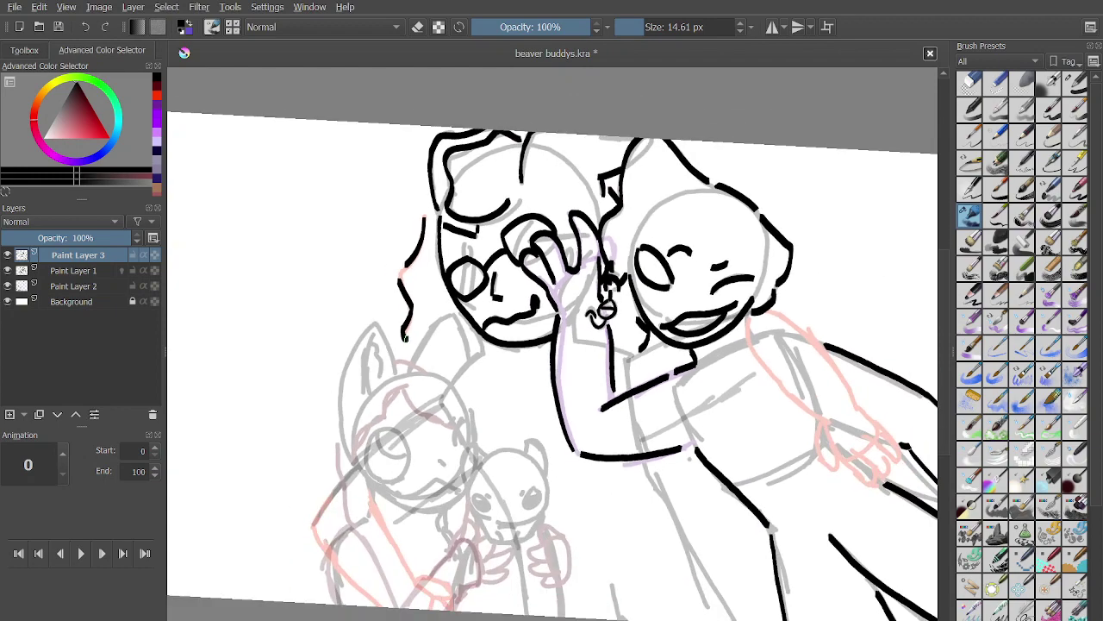
scroll(405, 338, "up", 4)
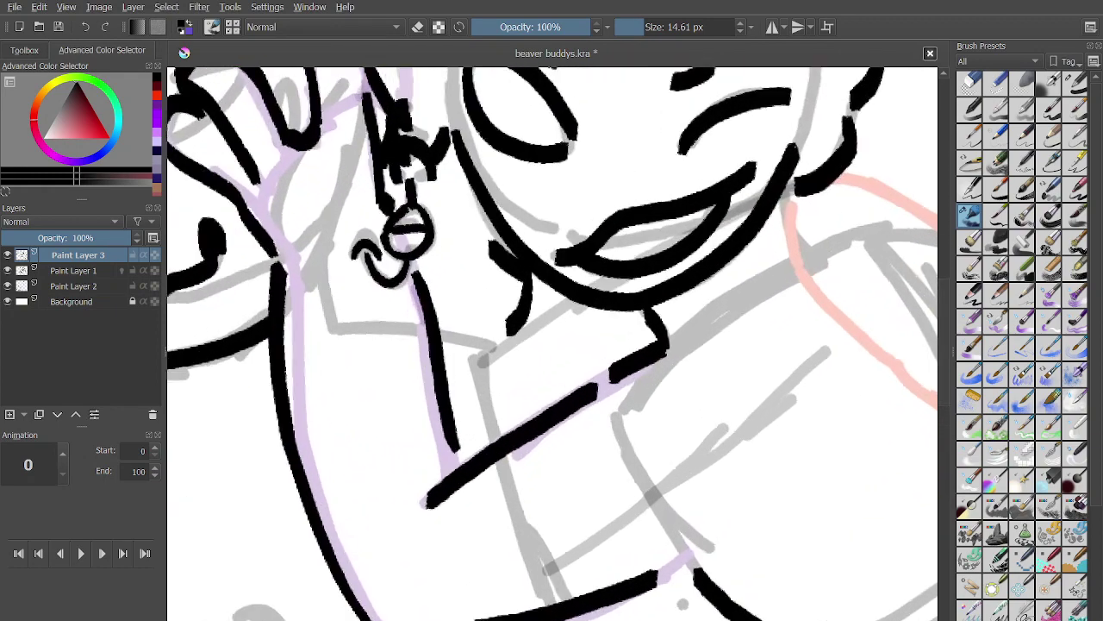
Ink the collar line below the winking figure's jaw and the short vertical mark just above the raised forearm's edge.
mouse_move(421, 328)
left_mouse_down()
mouse_move(485, 351)
mouse_move(446, 364)
mouse_move(549, 297)
left_mouse_up()
scroll(480, 347, "up", 3)
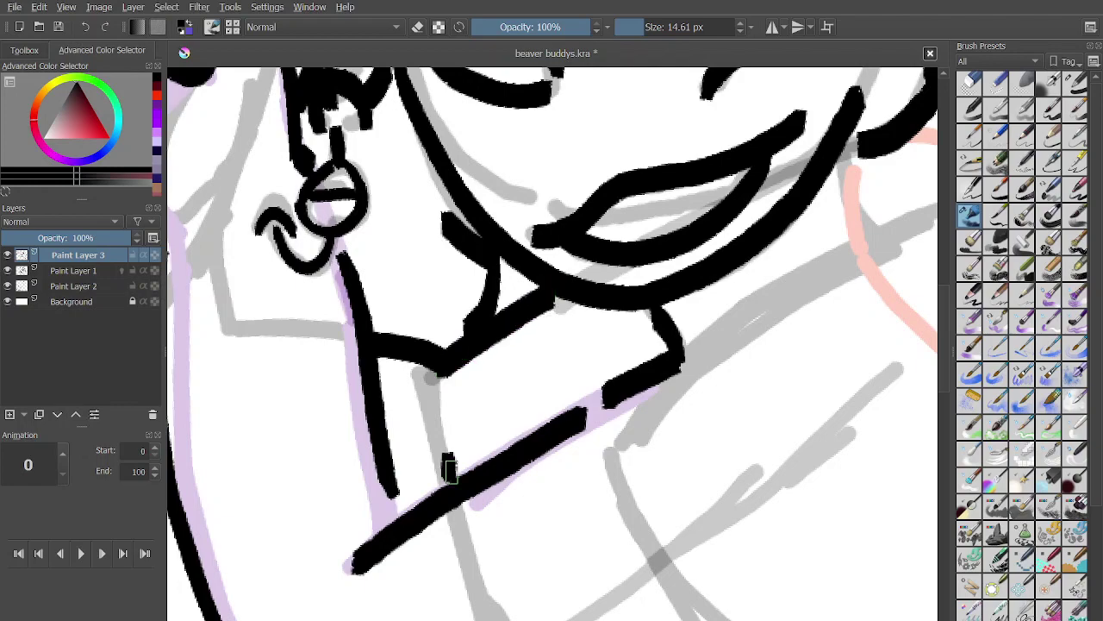
scroll(445, 433, "down", 5)
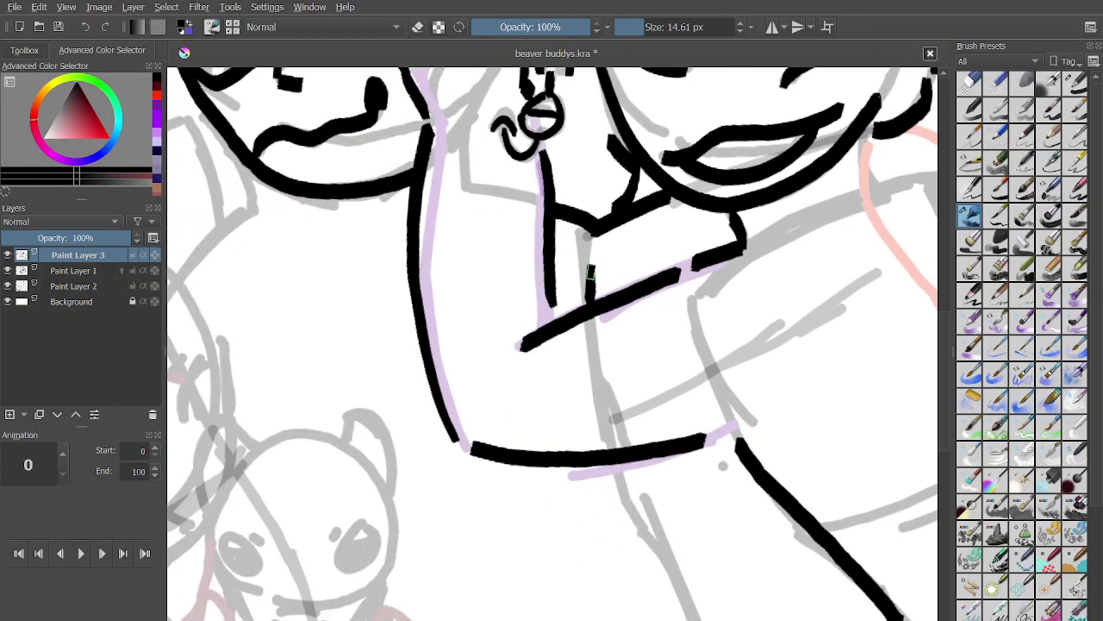
scroll(515, 380, "up", 3)
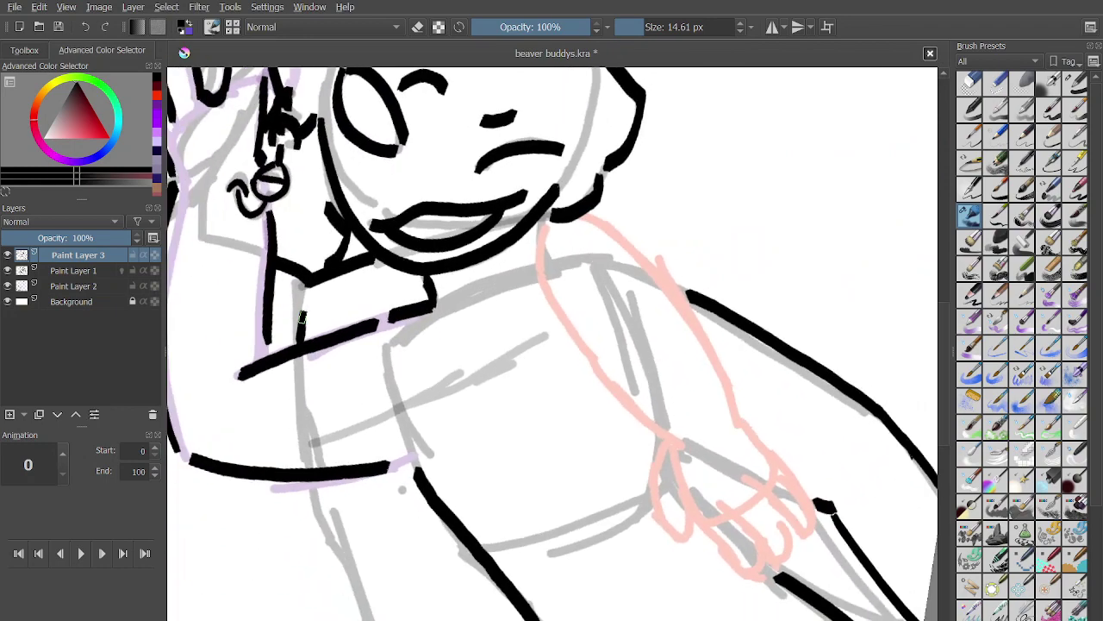
Ink both long edges of the winking figure's hanging arm from the ear and jaw down to the wrist over the pink sketch.
mouse_move(587, 219)
left_mouse_down()
mouse_move(649, 272)
mouse_move(719, 407)
left_mouse_up()
scroll(685, 422, "up", 2)
key("ctrl+z")
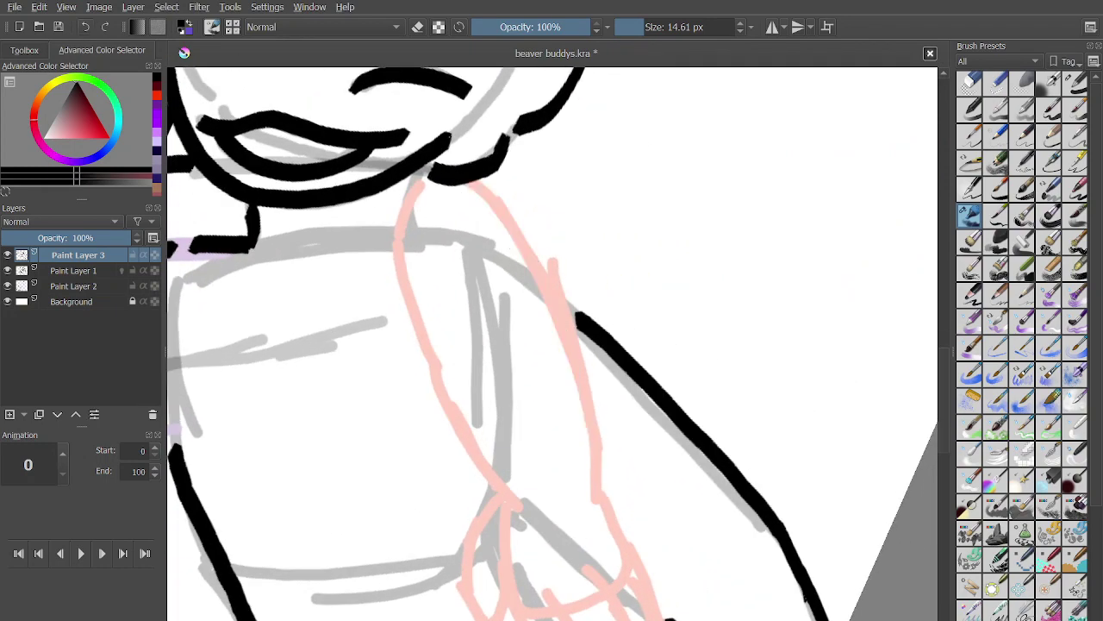
mouse_move(465, 179)
left_mouse_down()
mouse_move(489, 197)
mouse_move(560, 312)
mouse_move(601, 500)
left_mouse_up()
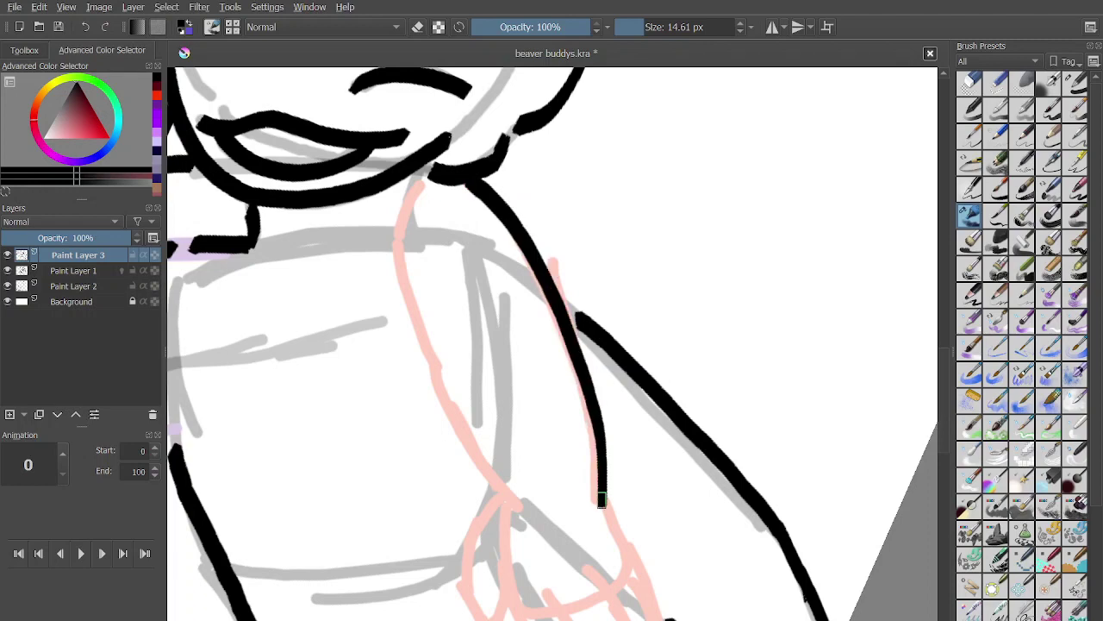
mouse_move(416, 186)
left_mouse_down()
mouse_move(424, 353)
mouse_move(494, 487)
left_mouse_up()
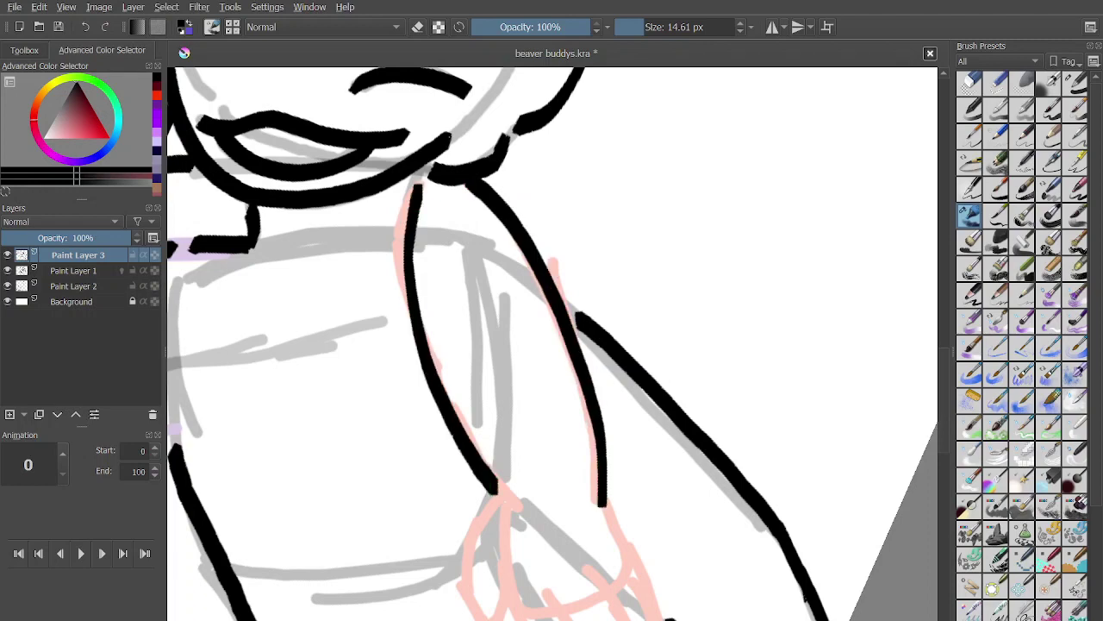
key("ctrl+z")
mouse_move(411, 195)
left_mouse_down()
mouse_move(418, 305)
mouse_move(514, 501)
mouse_move(505, 445)
mouse_move(486, 417)
left_mouse_up()
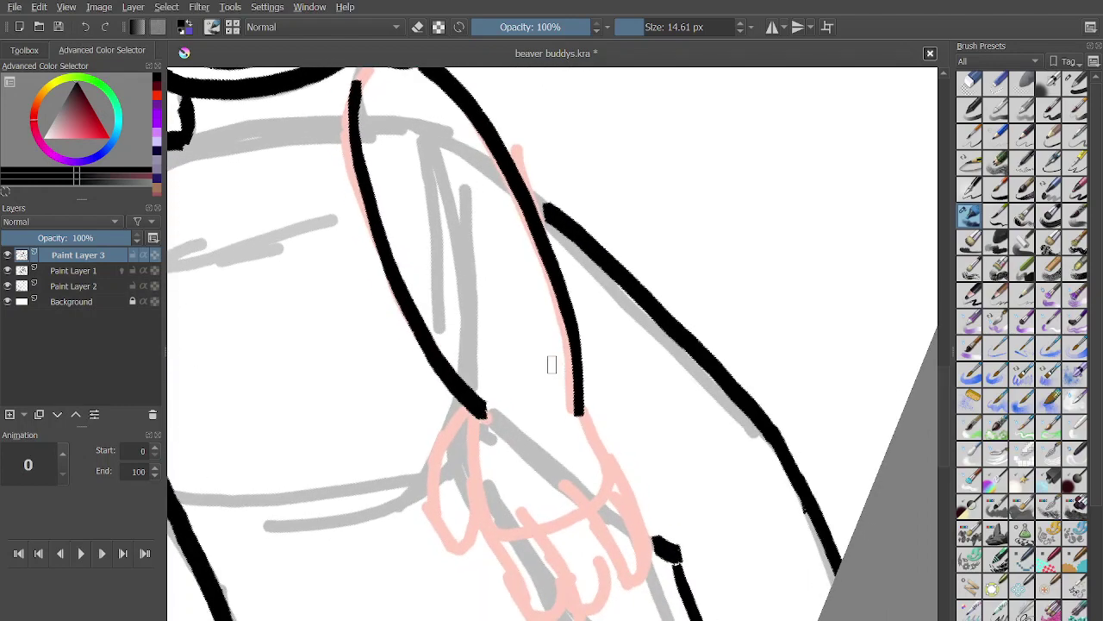
scroll(529, 277, "up", 3)
mouse_move(436, 263)
left_mouse_down()
mouse_move(390, 344)
mouse_move(422, 531)
mouse_move(441, 535)
mouse_move(463, 428)
mouse_move(434, 312)
mouse_move(422, 333)
mouse_move(485, 483)
mouse_move(539, 557)
mouse_move(546, 394)
left_mouse_up()
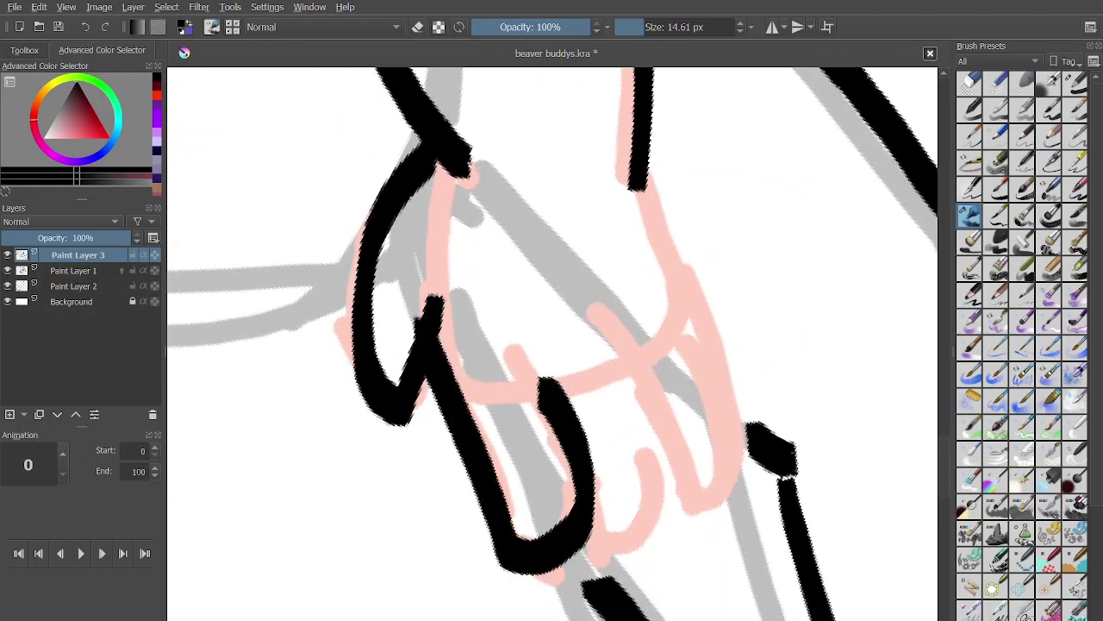
key("ctrl+z")
mouse_move(520, 349)
left_mouse_down()
mouse_move(642, 539)
mouse_move(657, 435)
left_mouse_up()
mouse_move(608, 300)
left_mouse_down()
mouse_move(680, 498)
mouse_move(736, 472)
mouse_move(727, 351)
mouse_move(643, 199)
left_mouse_up()
mouse_move(436, 361)
left_mouse_down()
mouse_move(498, 531)
mouse_move(568, 522)
left_mouse_up()
scroll(578, 519, "down", 8)
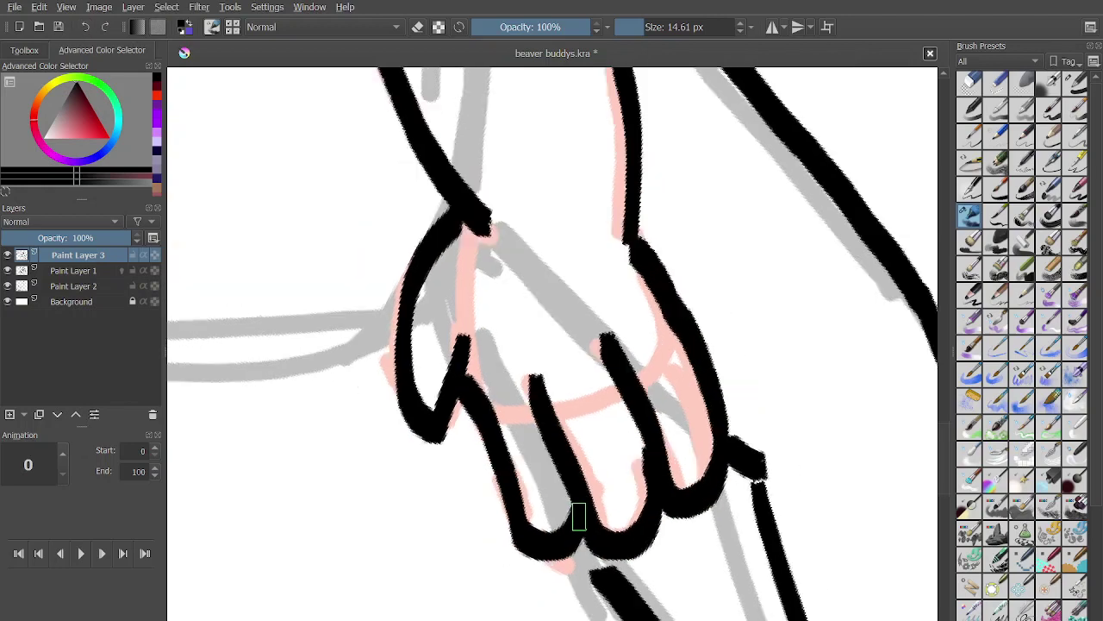
scroll(577, 532, "down", 3)
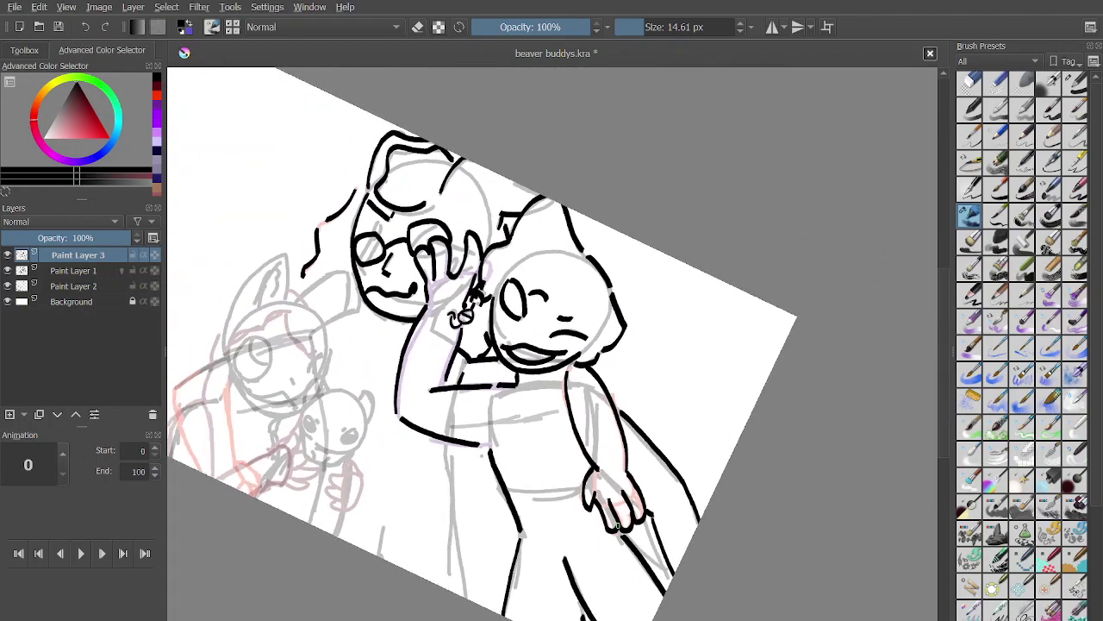
key("4")
scroll(591, 481, "up", 7)
scroll(592, 481, "up", 1)
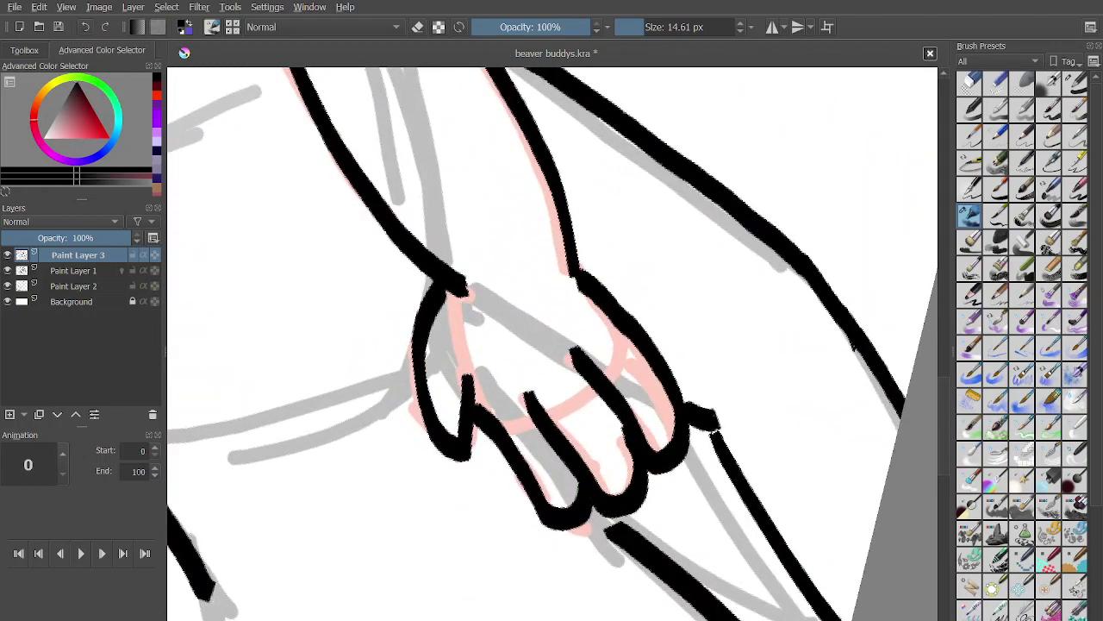
key("ctrl+z")
key("ctrl+z")
key("ctrl+z")
key("ctrl+z")
Ink the hanging hand's outer edge, the first finger line and the U-shaped finger beside it over the pink sketch.
left_click_drag(571, 272, 675, 448)
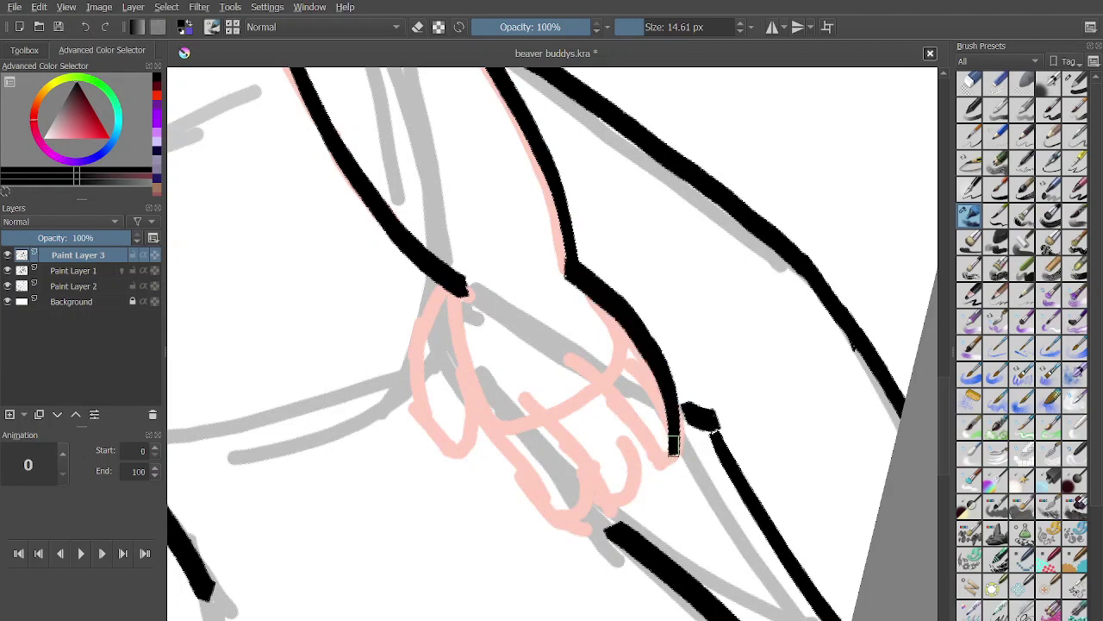
scroll(668, 452, "up", 2)
mouse_move(492, 320)
left_mouse_down()
mouse_move(603, 461)
mouse_move(614, 496)
left_mouse_up()
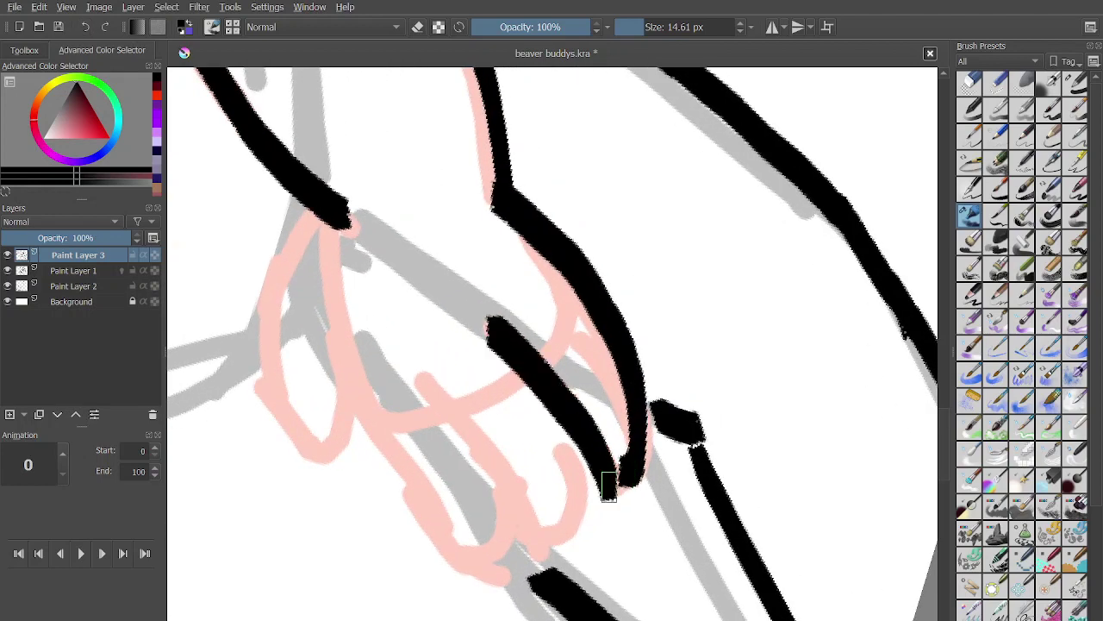
mouse_move(424, 381)
left_mouse_down()
mouse_move(528, 555)
mouse_move(567, 532)
mouse_move(595, 473)
left_mouse_up()
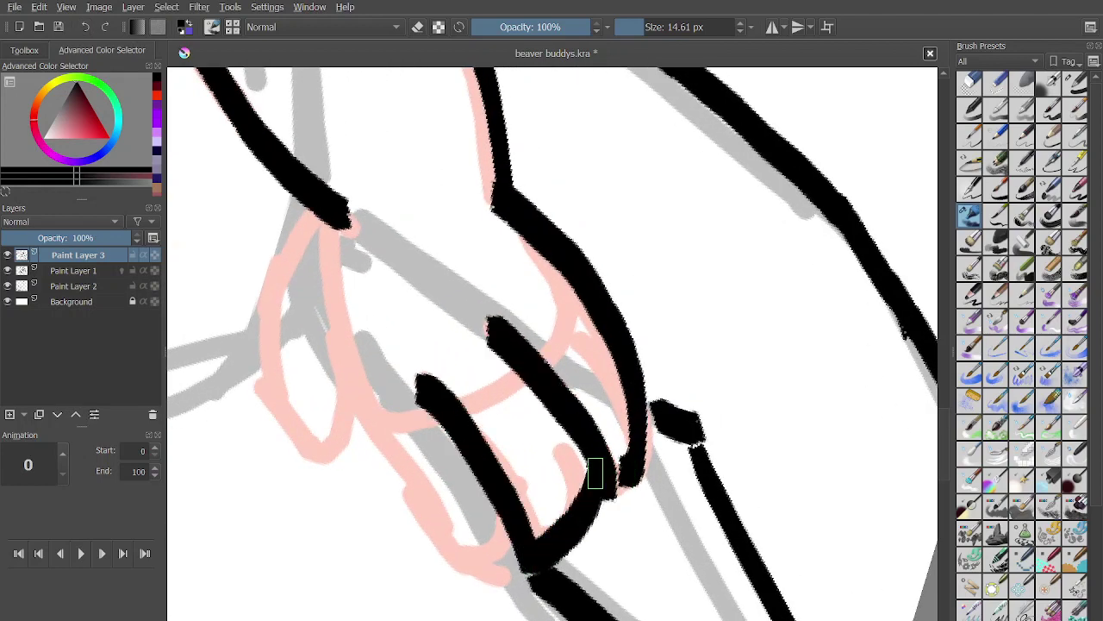
key("ctrl+z")
mouse_move(431, 370)
left_mouse_down()
mouse_move(526, 524)
mouse_move(586, 454)
left_mouse_up()
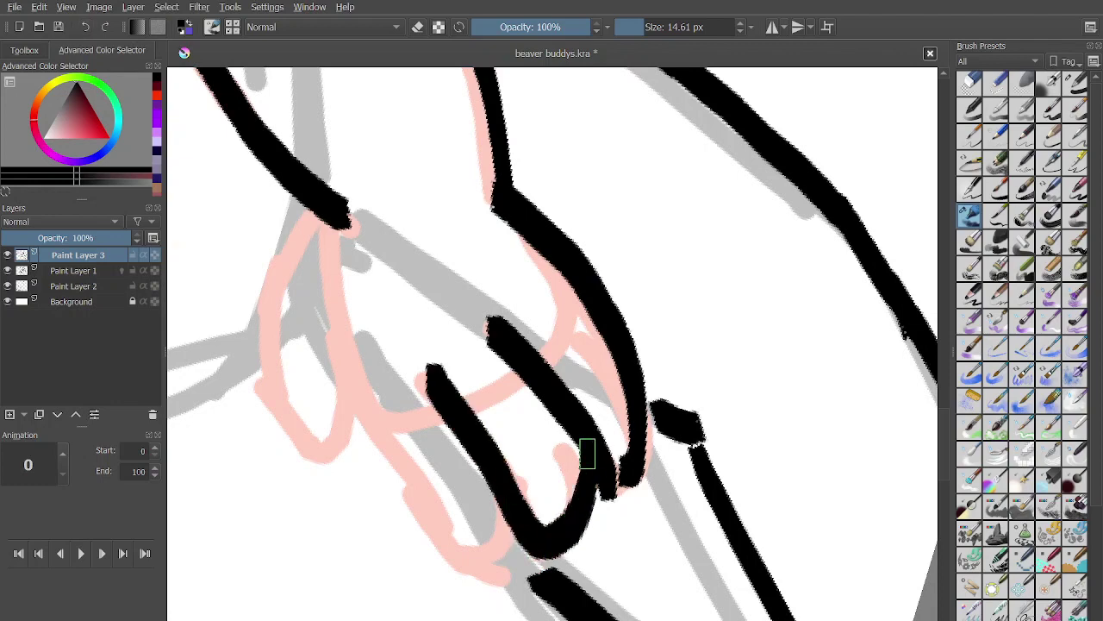
Ink the remaining U-shaped finger and the curved thumb from the wrist to complete the hanging hand.
mouse_move(371, 403)
left_mouse_down()
mouse_move(444, 545)
mouse_move(483, 559)
left_mouse_up()
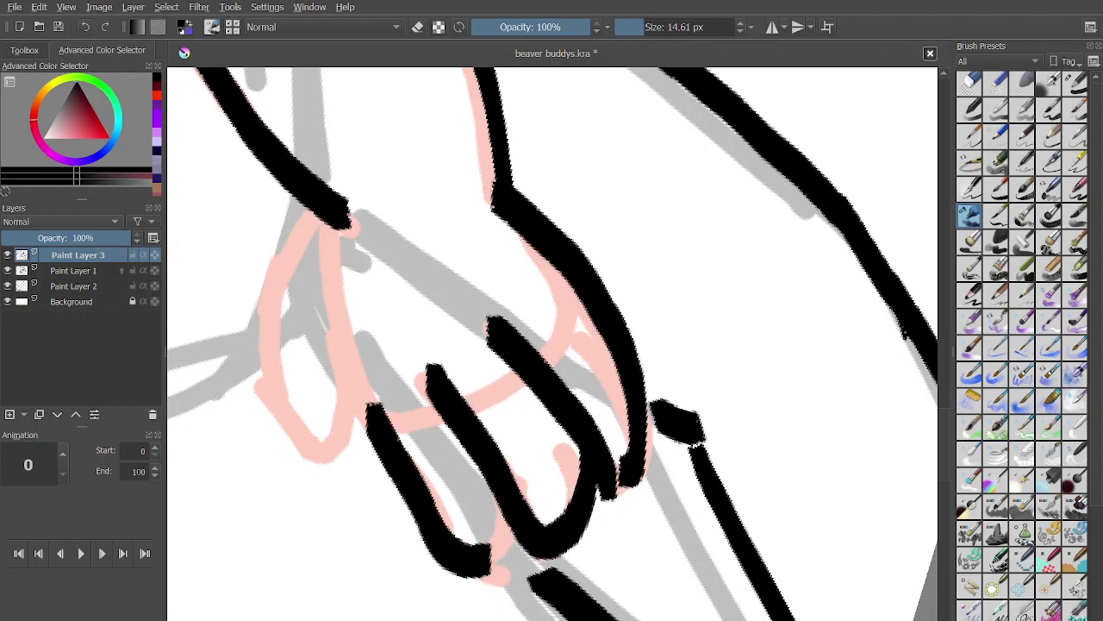
key("ctrl+z")
mouse_move(354, 382)
left_mouse_down()
mouse_move(438, 517)
mouse_move(520, 525)
left_mouse_up()
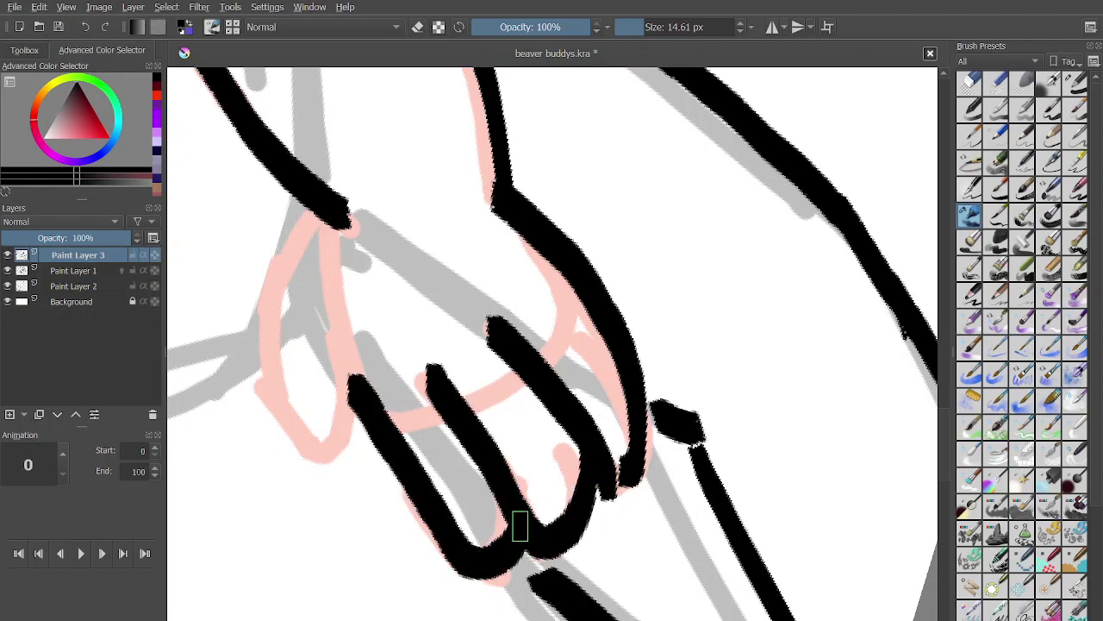
mouse_move(312, 211)
left_mouse_down()
mouse_move(302, 252)
mouse_move(344, 444)
mouse_move(363, 414)
left_mouse_up()
scroll(362, 431, "up", 1)
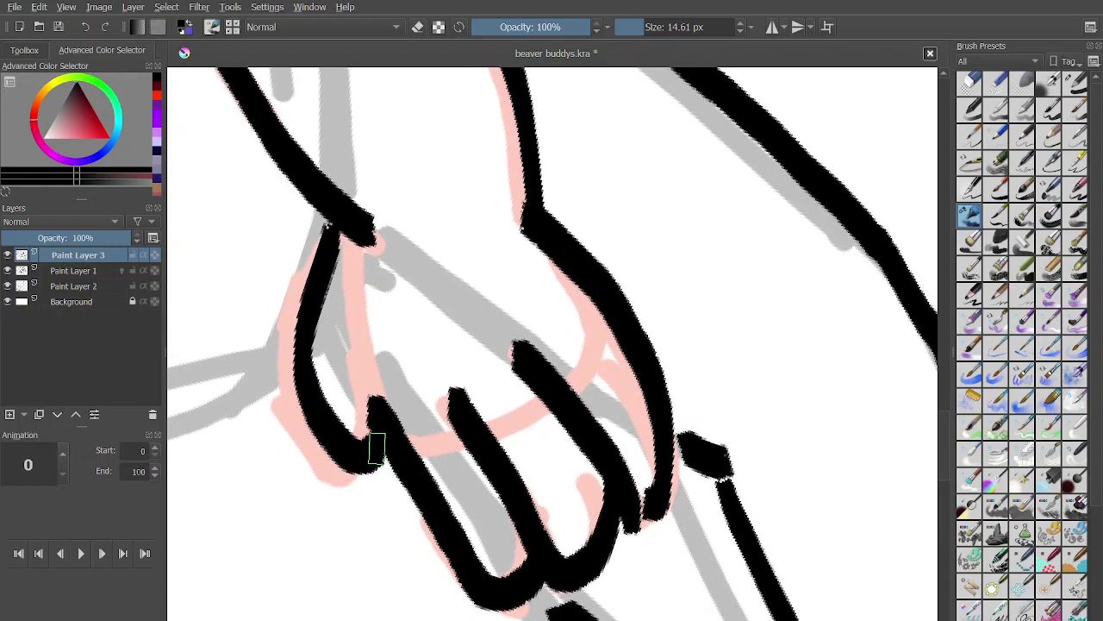
key("ctrl+z")
mouse_move(336, 247)
left_mouse_down()
mouse_move(296, 338)
mouse_move(328, 469)
mouse_move(347, 488)
mouse_move(387, 443)
left_mouse_up()
scroll(387, 444, "down", 2)
scroll(455, 438, "down", 4)
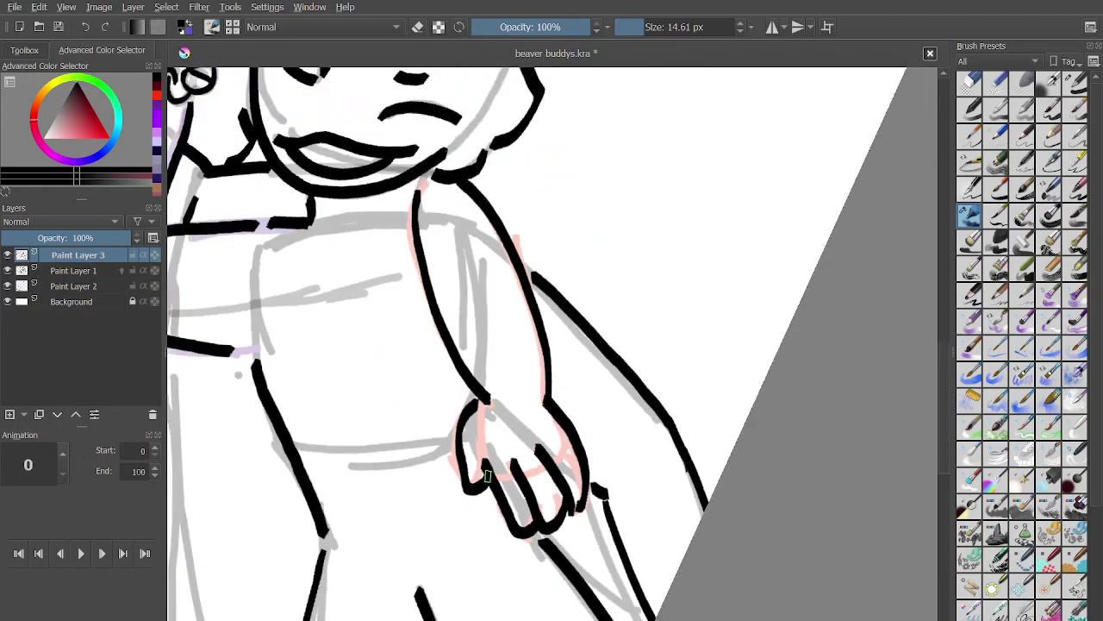
mouse_move(528, 494)
left_mouse_down()
mouse_move(631, 471)
mouse_move(687, 409)
left_mouse_up()
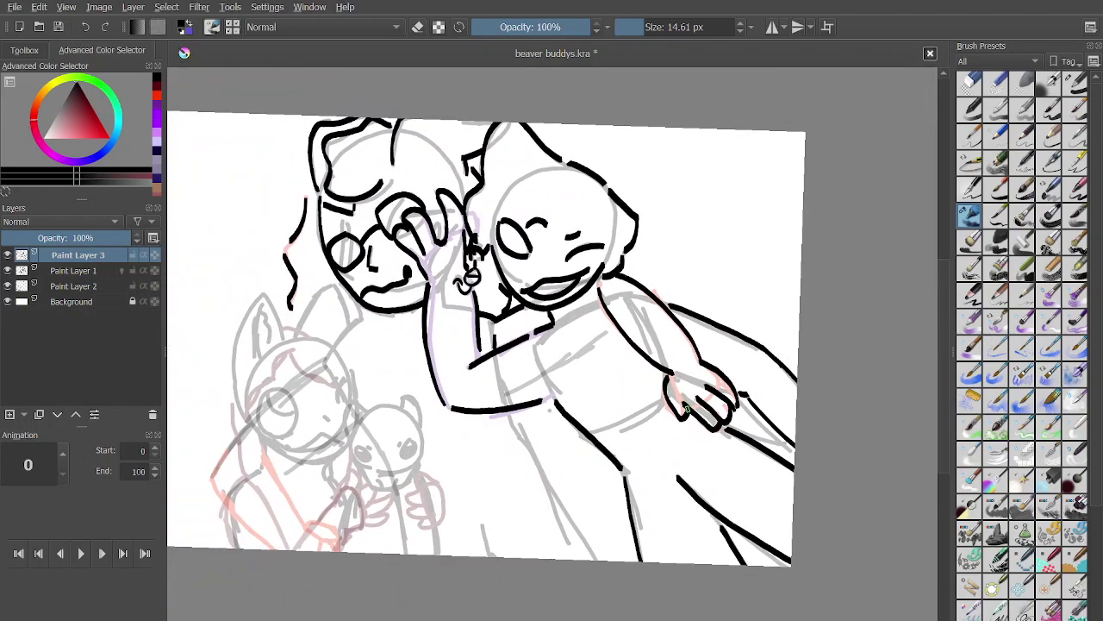
scroll(686, 407, "up", 5)
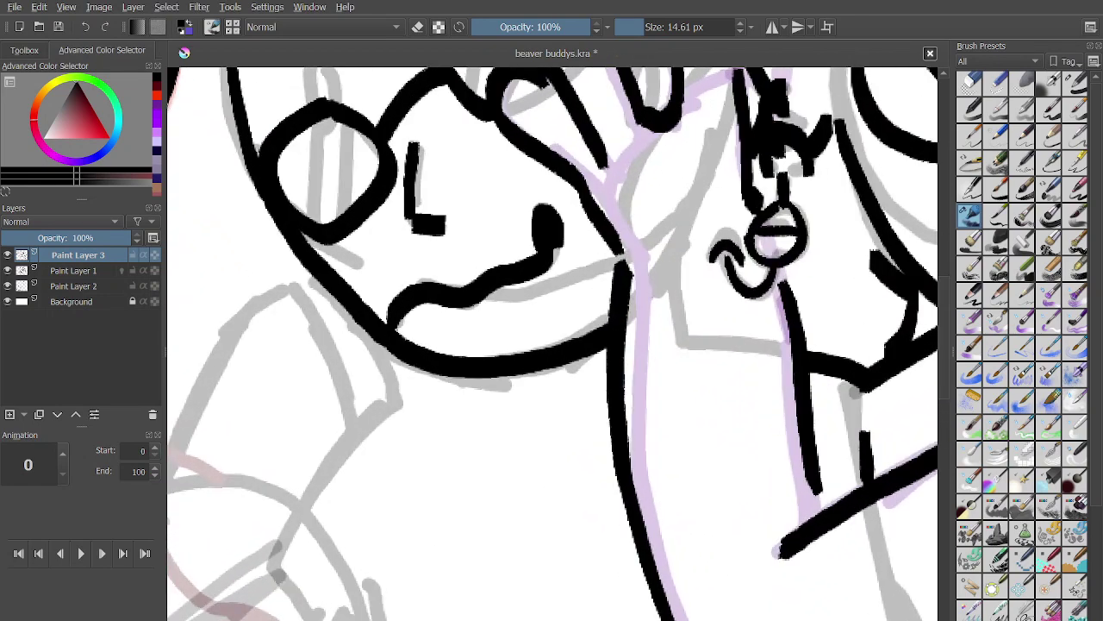
mouse_move(367, 331)
left_mouse_down()
mouse_move(393, 398)
mouse_move(340, 454)
left_mouse_up()
left_click_drag(340, 466, 322, 493)
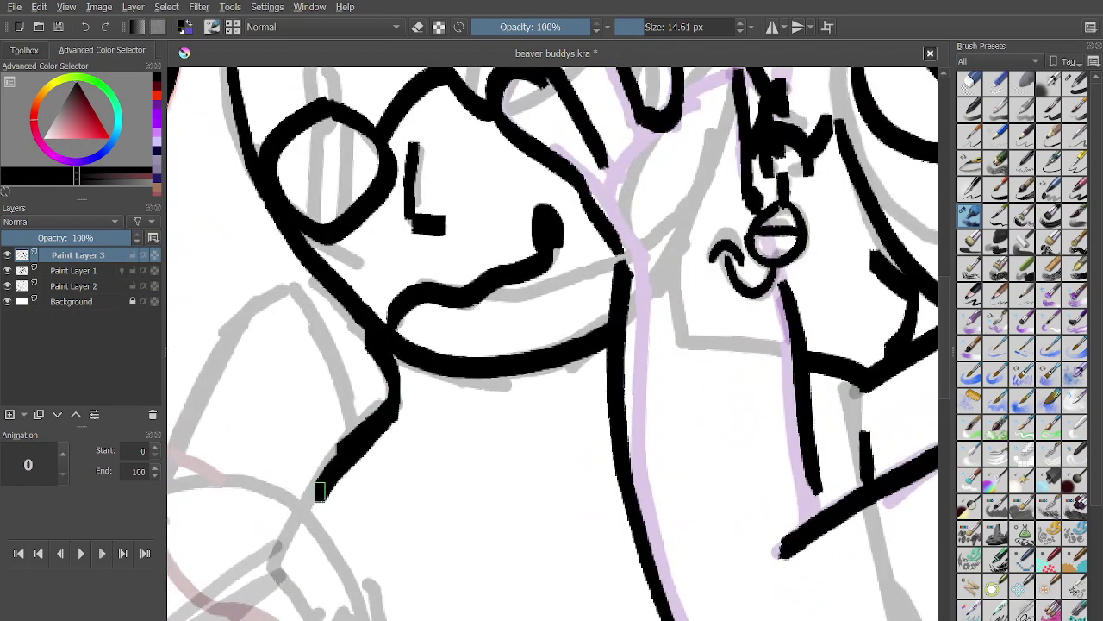
scroll(452, 517, "up", 1)
left_click(84, 26)
key("ctrl+z")
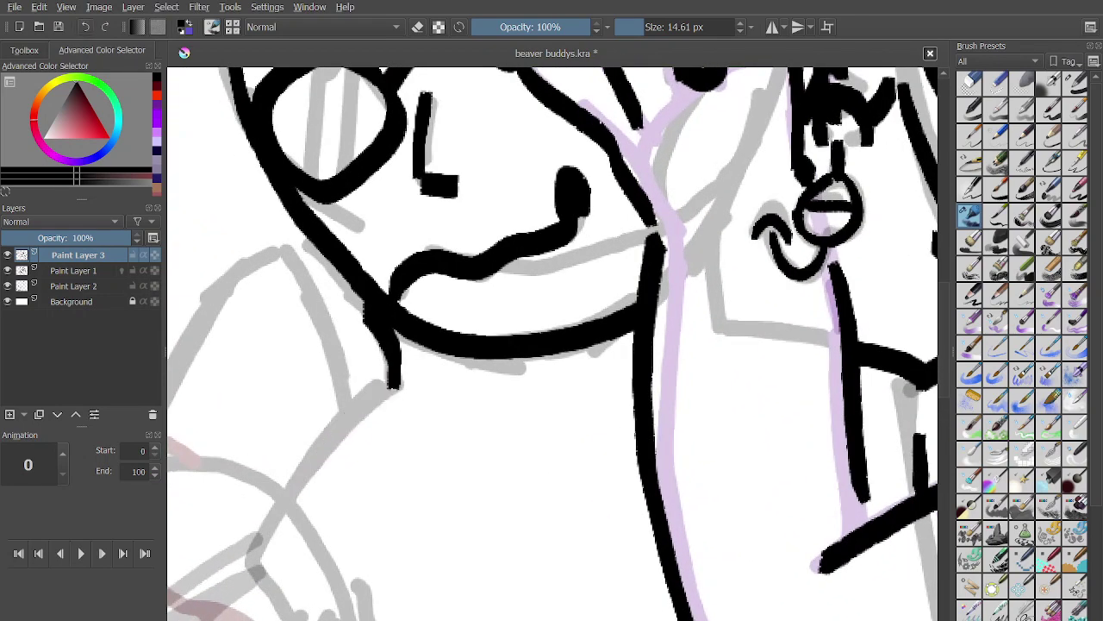
key("ctrl+z")
key("ctrl+z")
Ink the neck and shoulder line of the figure with glasses in one stroke from below the jaw.
mouse_move(375, 305)
left_mouse_down()
mouse_move(392, 409)
mouse_move(350, 437)
mouse_move(305, 492)
left_mouse_up()
scroll(305, 492, "down", 4)
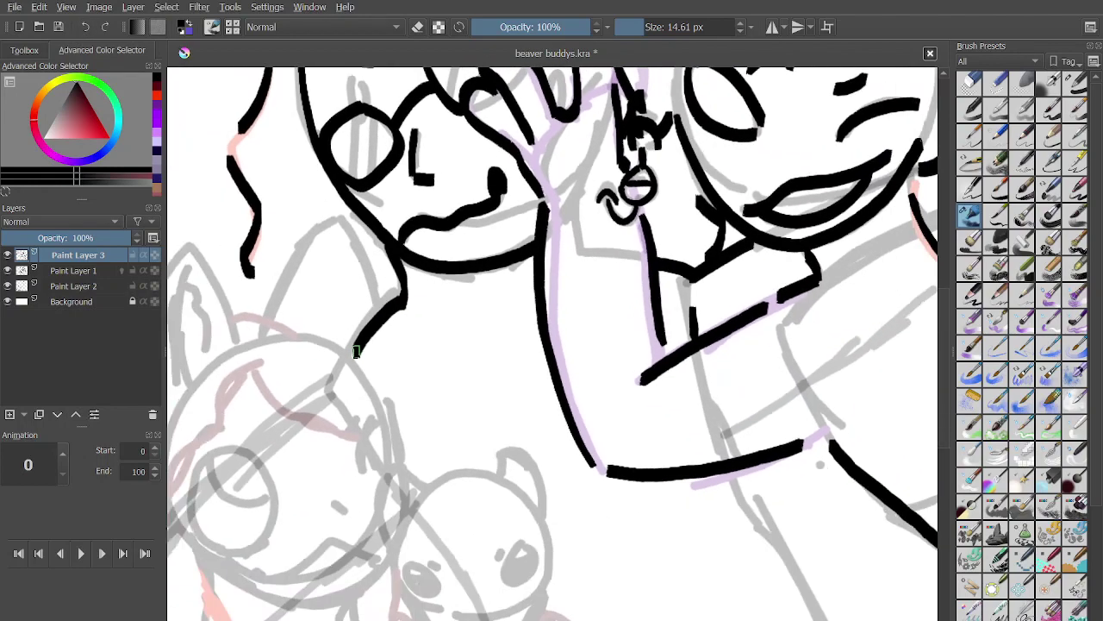
Ink the long body line from below the forearm to the canvas's lower edge, plus the short line beside its lower end.
scroll(426, 300, "up", 3)
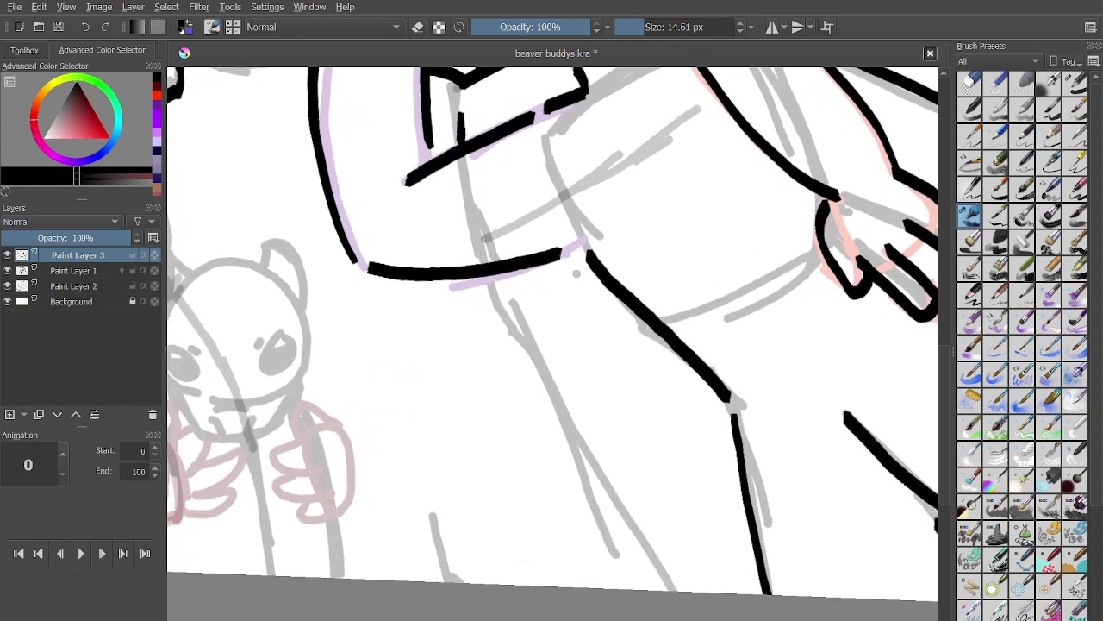
left_click_drag(488, 288, 679, 585)
scroll(677, 585, "up", 1)
key("ctrl+z")
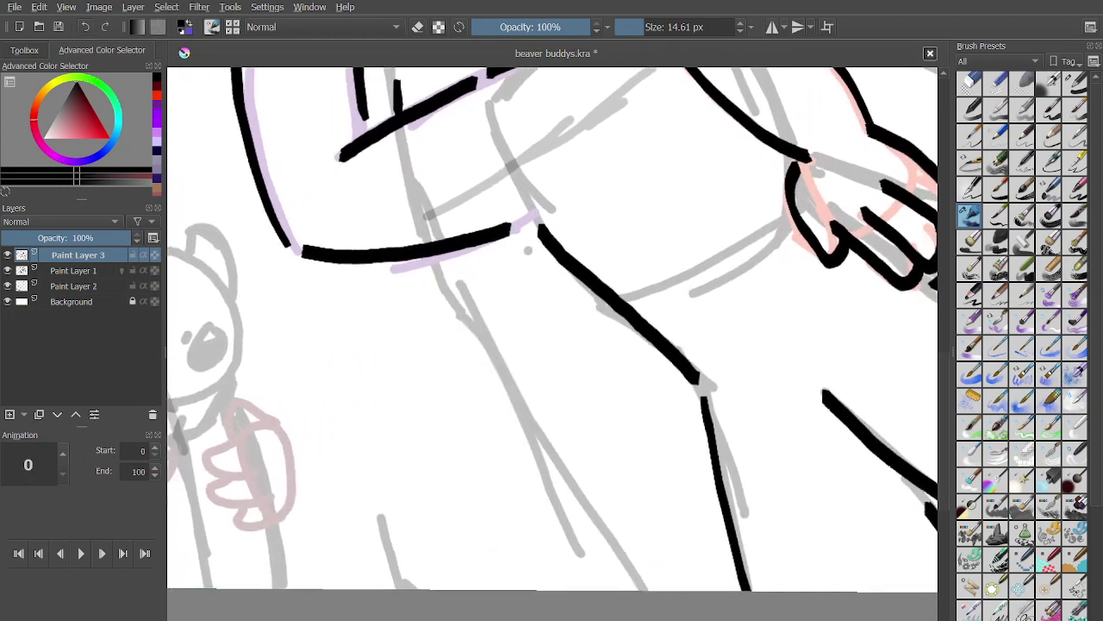
left_click_drag(434, 267, 620, 591)
mouse_move(377, 517)
left_mouse_down()
mouse_move(393, 590)
mouse_move(418, 589)
left_mouse_up()
scroll(552, 329, "down", 3)
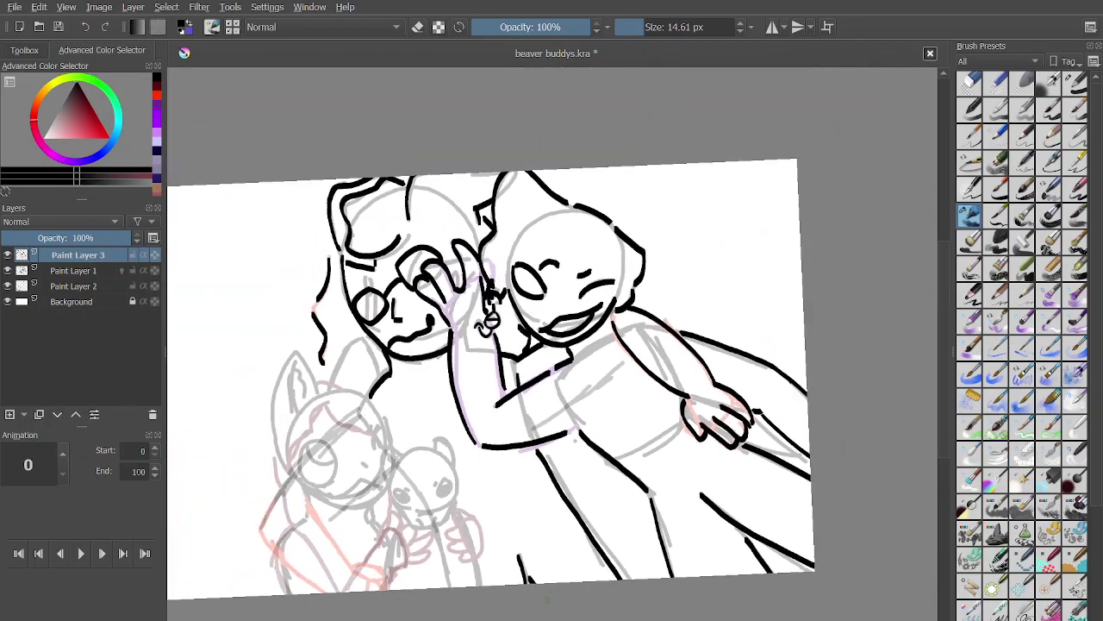
Hide Paint Layer 1 and erase the rough contour joining the raised hand's lowest finger to the forearm.
scroll(552, 329, "up", 2)
scroll(552, 330, "down", 2)
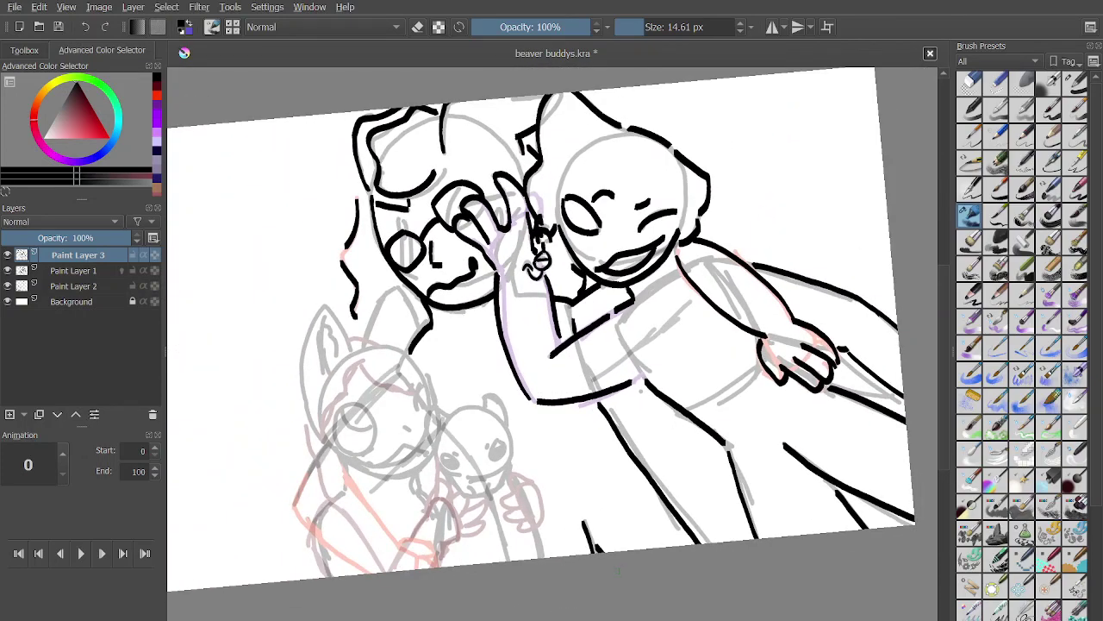
left_click(8, 271)
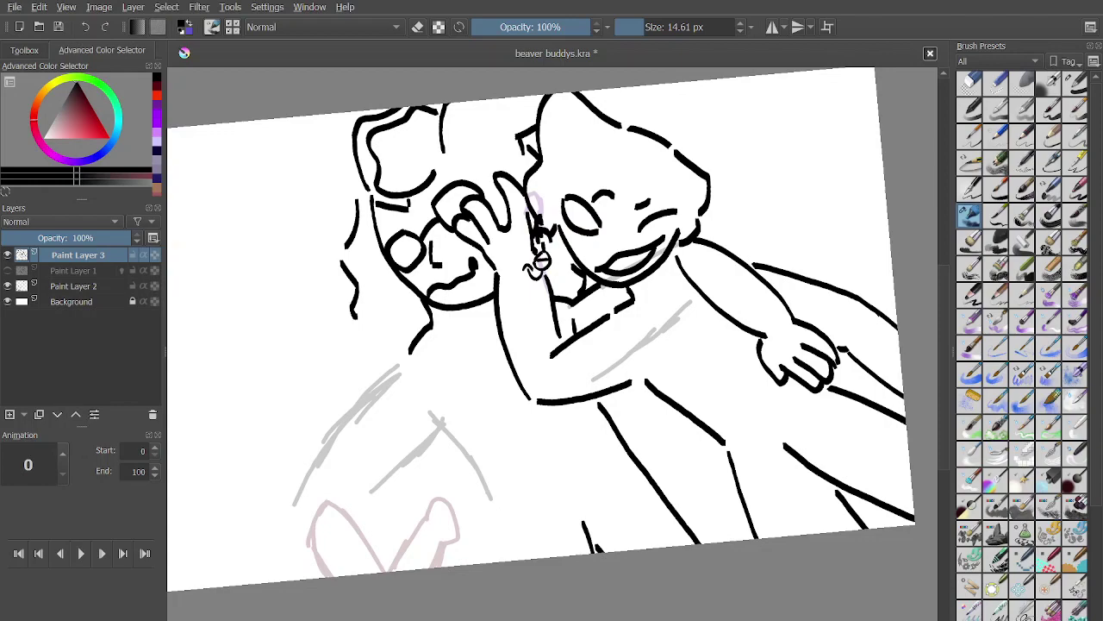
scroll(475, 233, "up", 8)
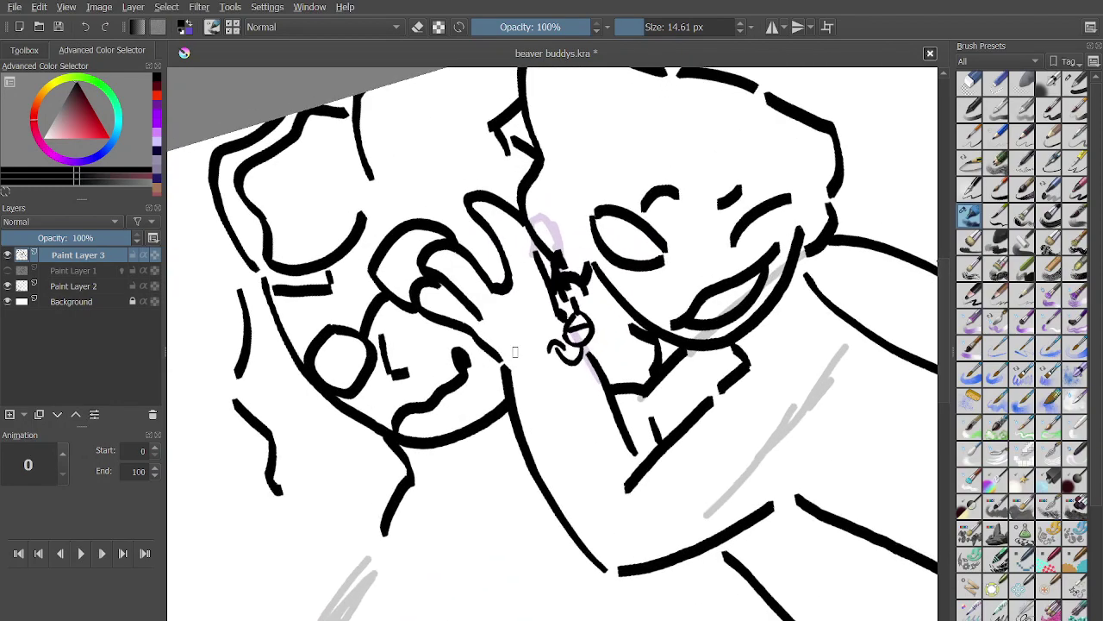
key("e")
mouse_move(534, 336)
left_mouse_down()
mouse_move(440, 327)
mouse_move(575, 369)
mouse_move(462, 343)
mouse_move(525, 380)
left_mouse_up()
scroll(564, 407, "up", 1)
key("e")
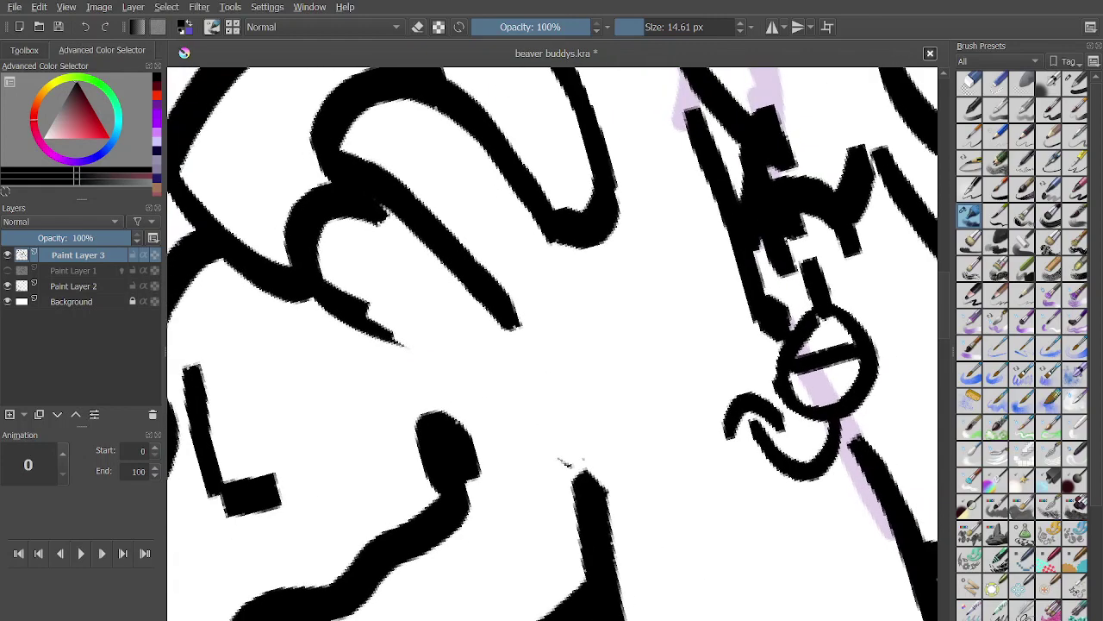
Redraw the raised hand's edge as a continuous line connecting the lowest finger to the forearm.
left_click_drag(362, 302, 584, 492)
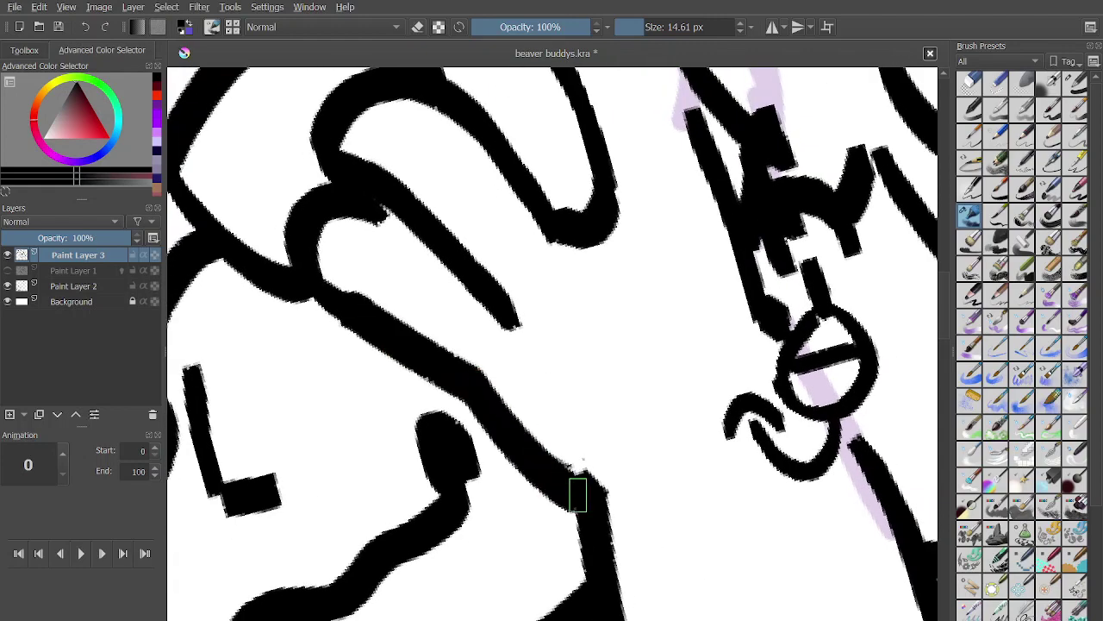
key("5")
key("ctrl+z")
scroll(541, 500, "down", 1)
mouse_move(534, 529)
left_mouse_down()
mouse_move(519, 477)
mouse_move(398, 345)
mouse_move(451, 402)
left_mouse_up()
scroll(451, 403, "down", 5)
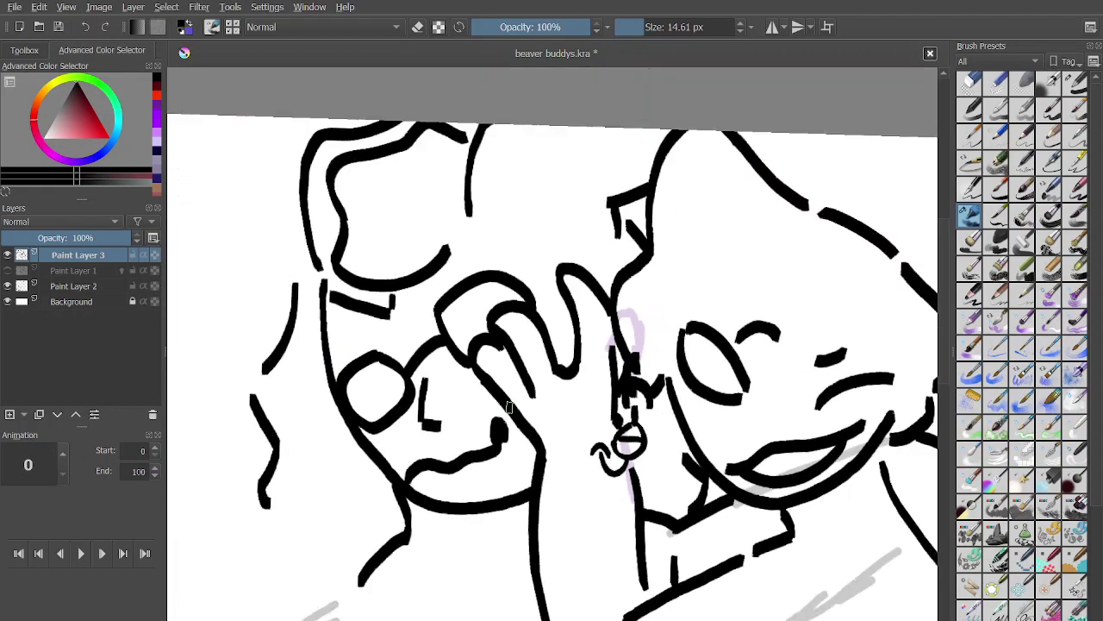
scroll(633, 280, "up", 1)
scroll(633, 280, "up", 2)
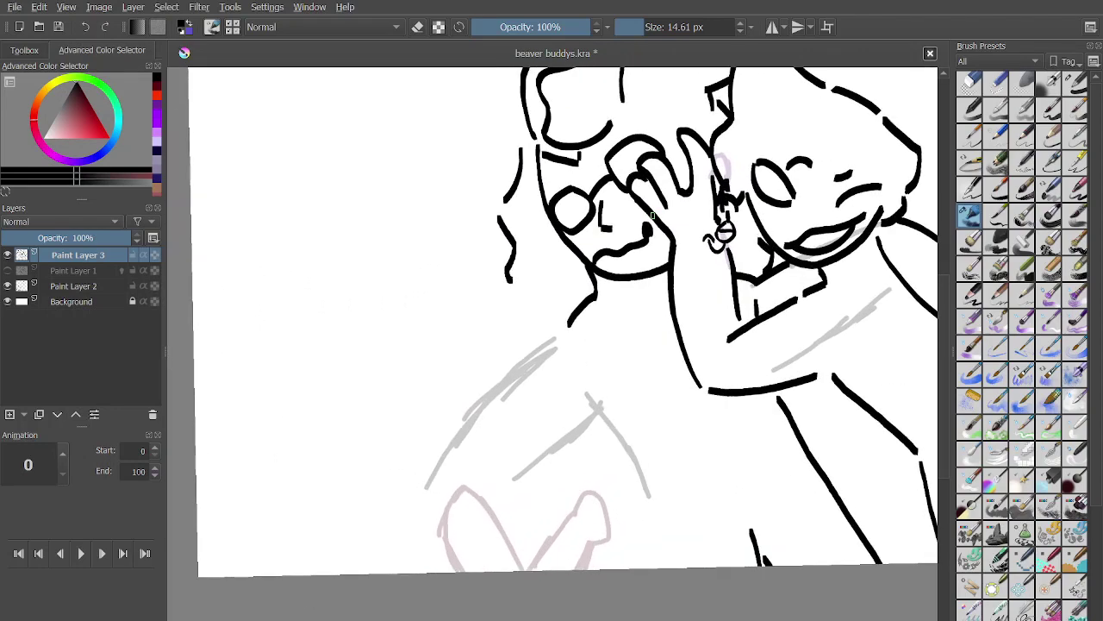
scroll(632, 280, "down", 1)
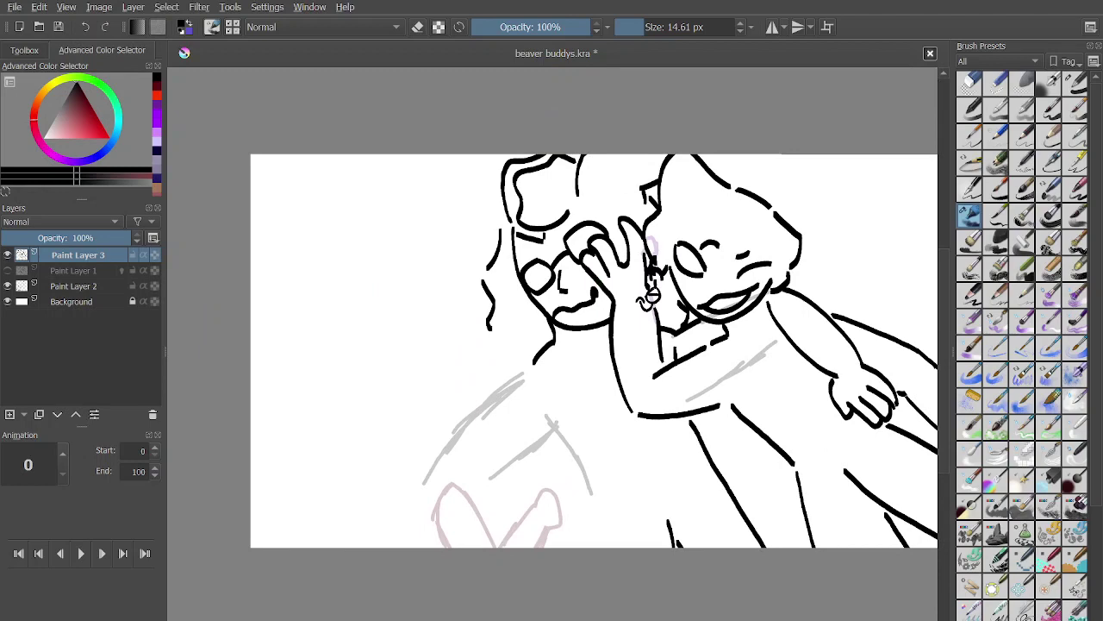
Show Paint Layer 1 and ink the side and jaw outline of the small eared figure's face in one stroke.
left_click(8, 270)
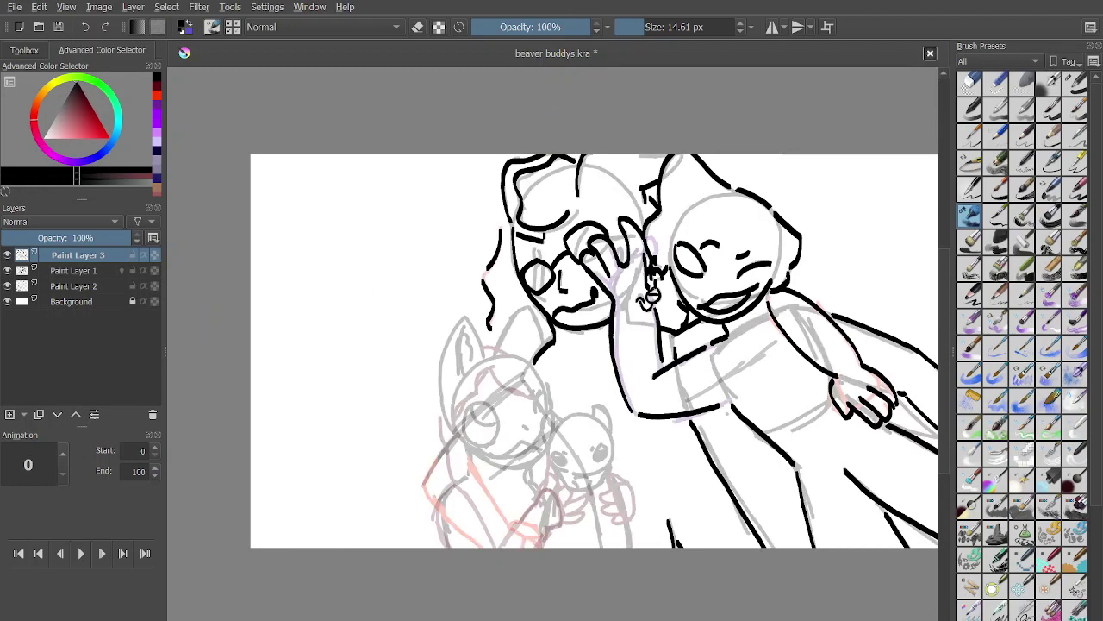
scroll(599, 301, "up", 6)
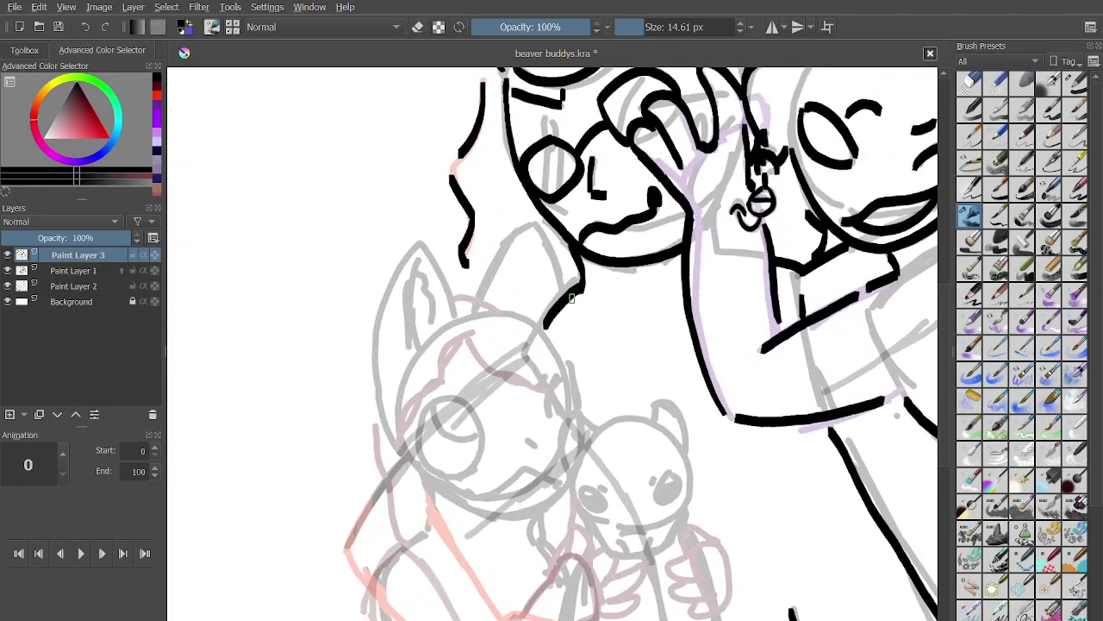
mouse_move(450, 225)
left_mouse_down()
mouse_move(484, 231)
mouse_move(540, 277)
mouse_move(552, 326)
mouse_move(543, 326)
mouse_move(564, 377)
mouse_move(559, 483)
left_mouse_up()
scroll(554, 333, "up", 1)
key("ctrl+z")
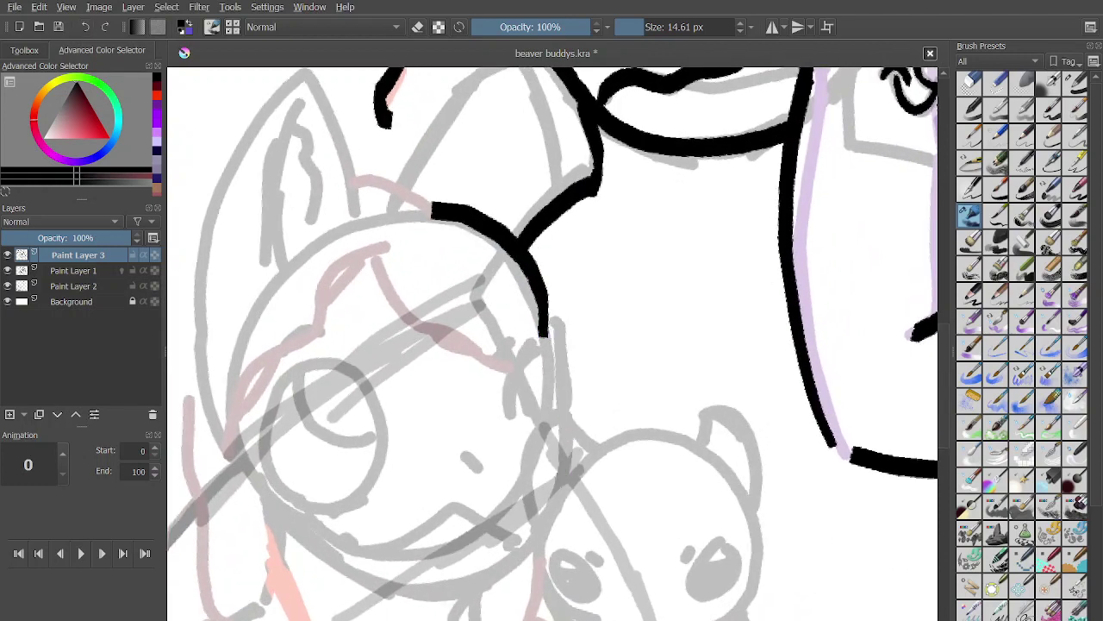
key("ctrl+z")
mouse_move(542, 348)
left_mouse_down()
mouse_move(548, 495)
mouse_move(513, 560)
mouse_move(461, 582)
mouse_move(378, 575)
mouse_move(276, 511)
mouse_move(236, 453)
mouse_move(261, 493)
left_mouse_up()
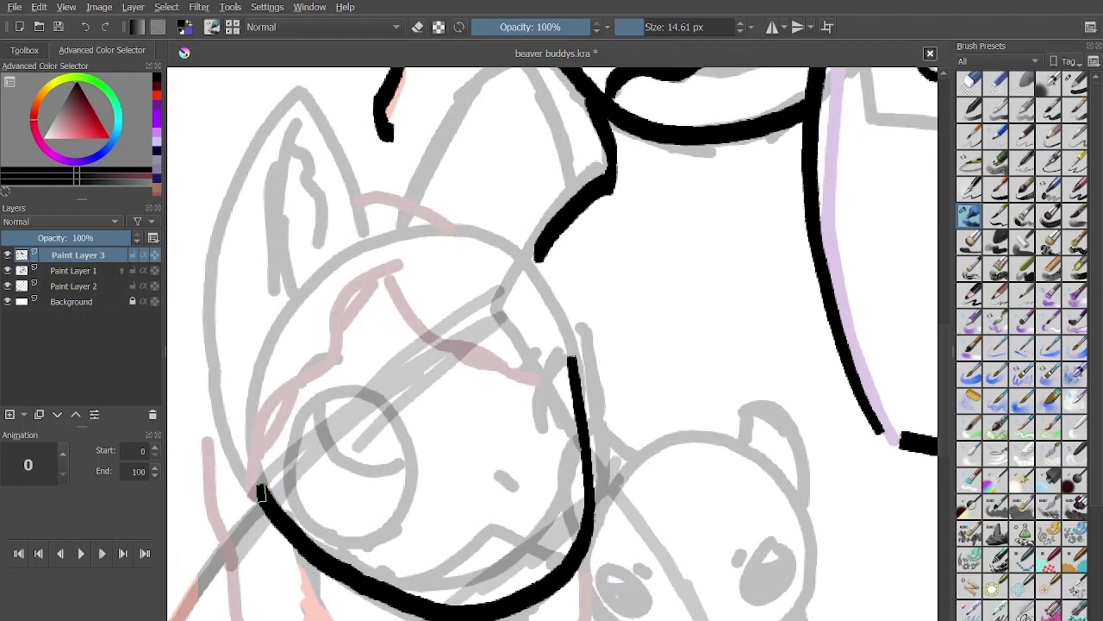
Ink the upper curve of the small figure's head and the two wavy fringe lines across the forehead.
mouse_move(448, 223)
left_mouse_down()
mouse_move(543, 271)
mouse_move(569, 367)
mouse_move(518, 383)
mouse_move(420, 329)
mouse_move(396, 300)
mouse_move(349, 301)
mouse_move(335, 346)
mouse_move(315, 376)
mouse_move(276, 400)
mouse_move(250, 470)
left_mouse_up()
scroll(337, 315, "up", 3)
left_click_drag(345, 316, 420, 246)
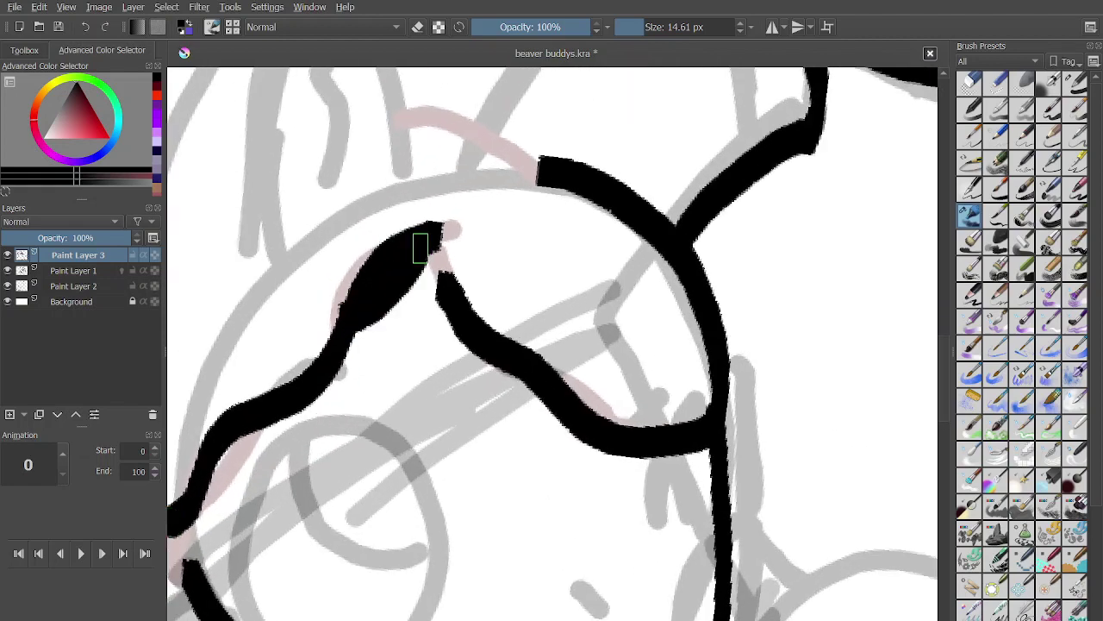
key("ctrl+z")
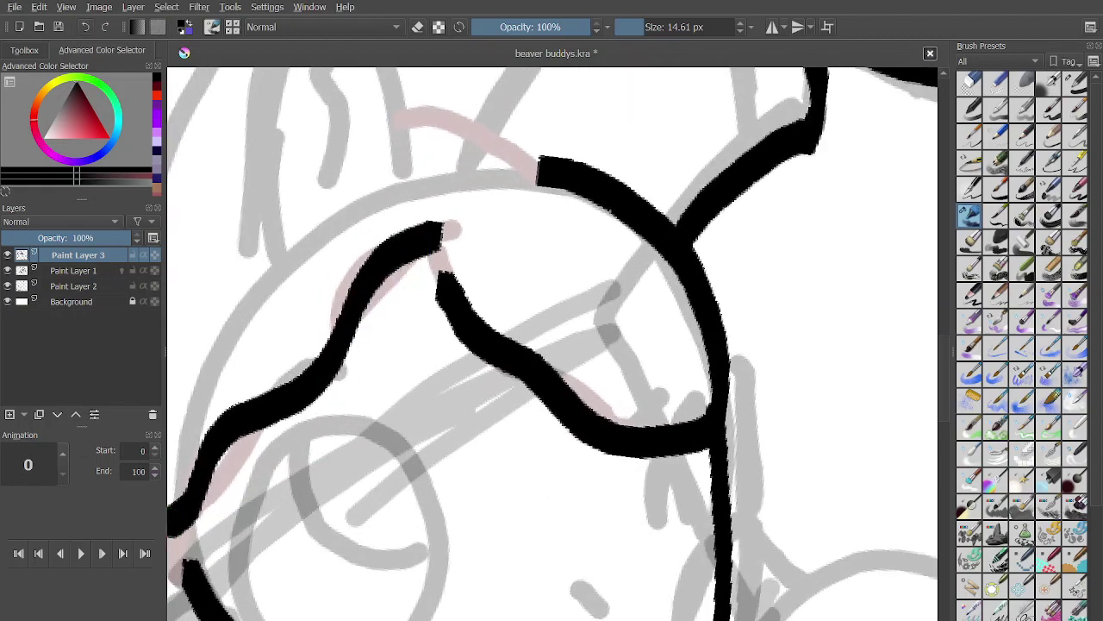
left_click(733, 27)
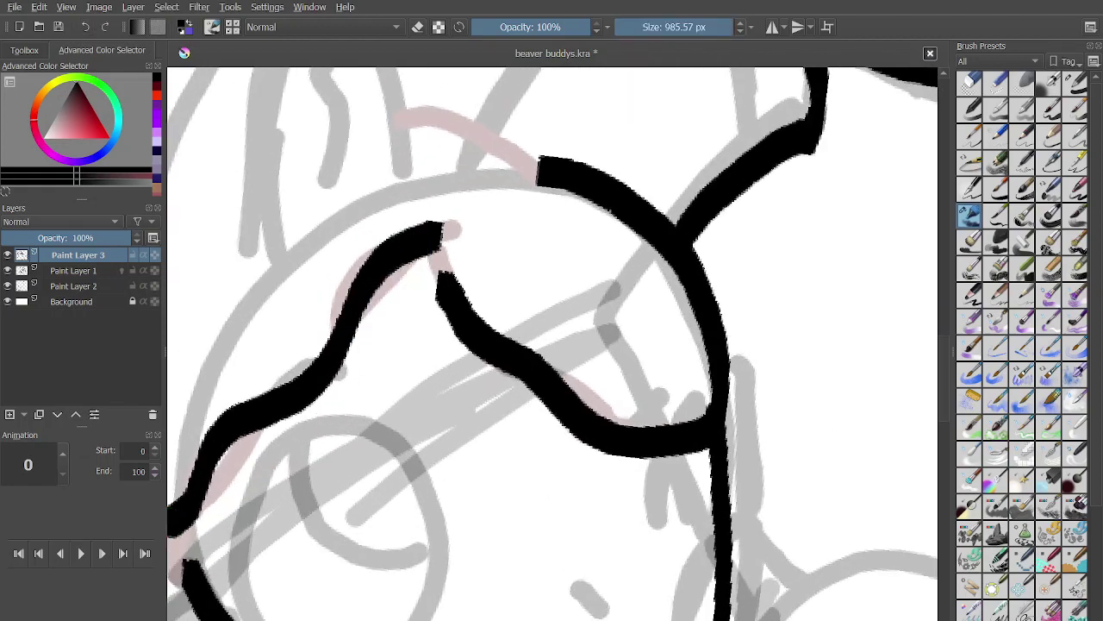
key("bracketleft")
key("bracketleft")
key("bracketleft")
key("bracketleft")
key("bracketleft")
key("bracketleft")
key("bracketleft")
key("bracketleft")
key("bracketleft")
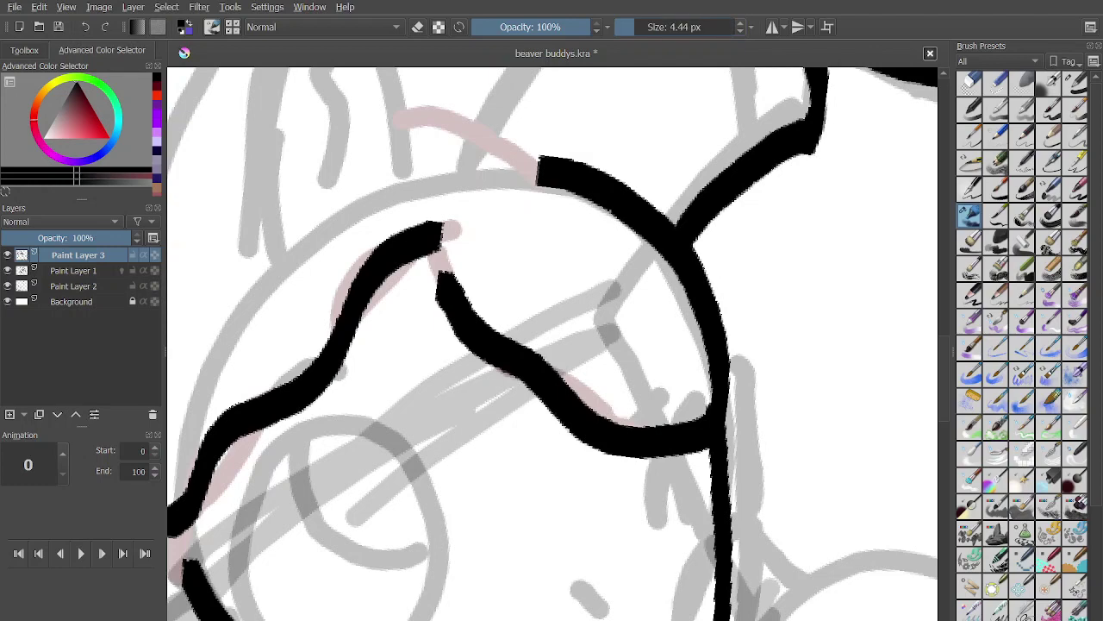
left_click_drag(208, 497, 256, 426)
scroll(256, 422, "up", 3)
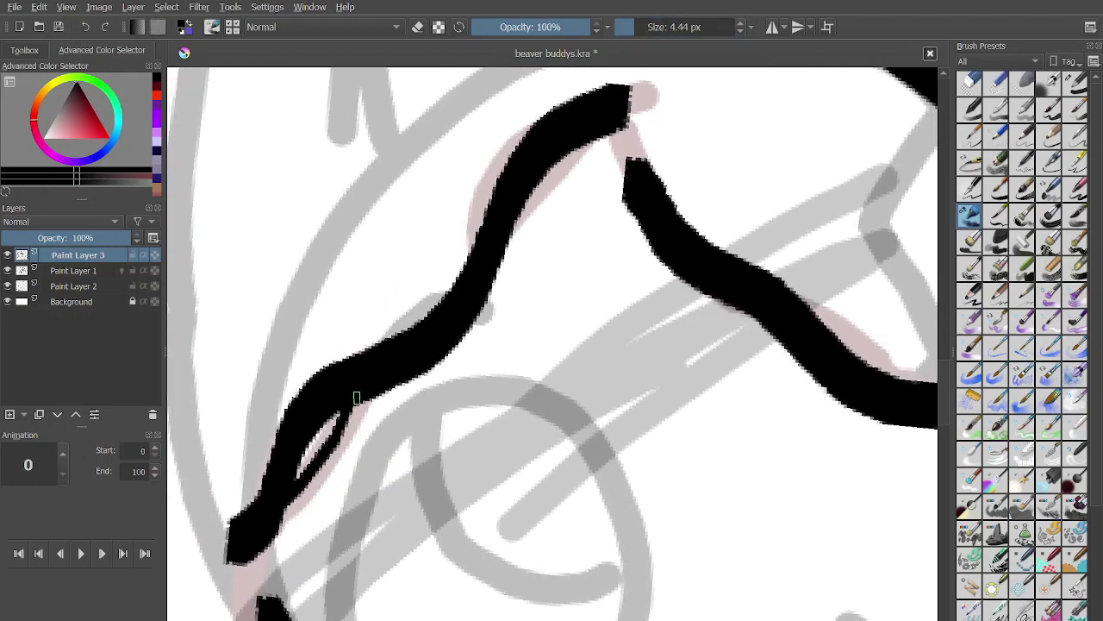
key("ctrl+z")
Set the brush size to 8.36 px and add a second line along the underside of the left fringe.
key("bracketright")
key("bracketright")
key("bracketright")
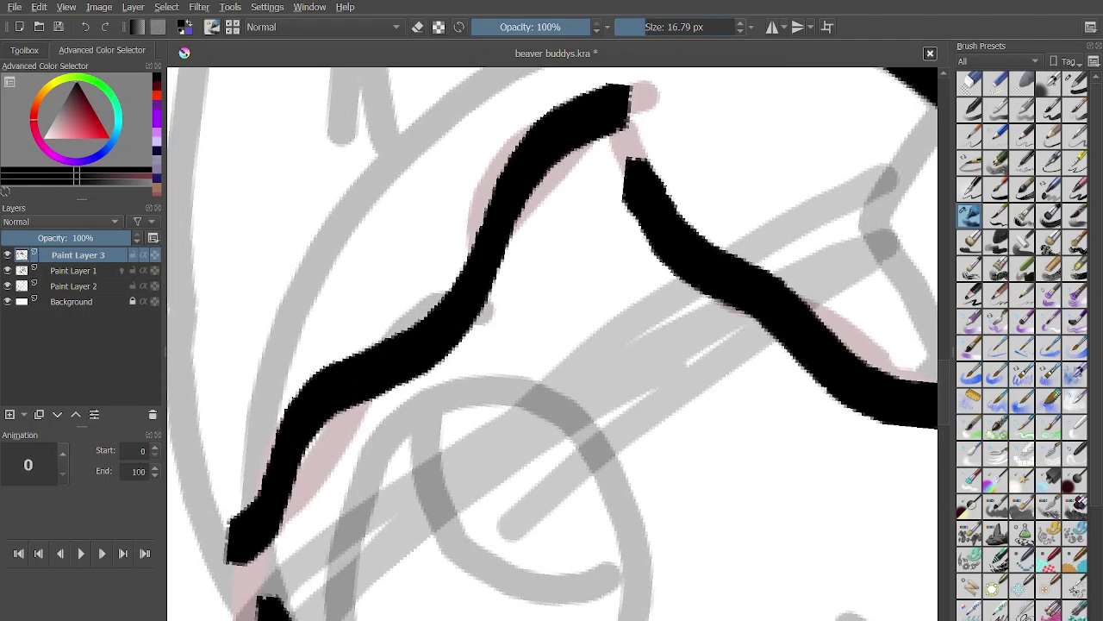
key("bracketleft")
key("bracketleft")
left_click_drag(357, 394, 291, 487)
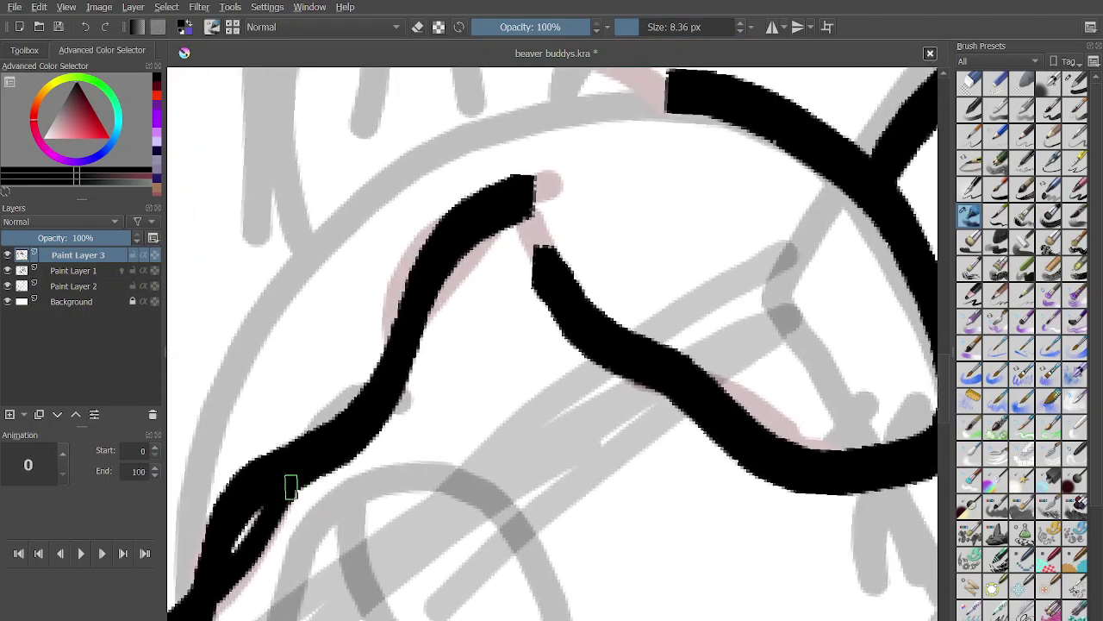
key("ctrl+z")
mouse_move(215, 592)
left_mouse_down()
mouse_move(402, 382)
mouse_move(525, 192)
left_mouse_up()
scroll(525, 192, "down", 5)
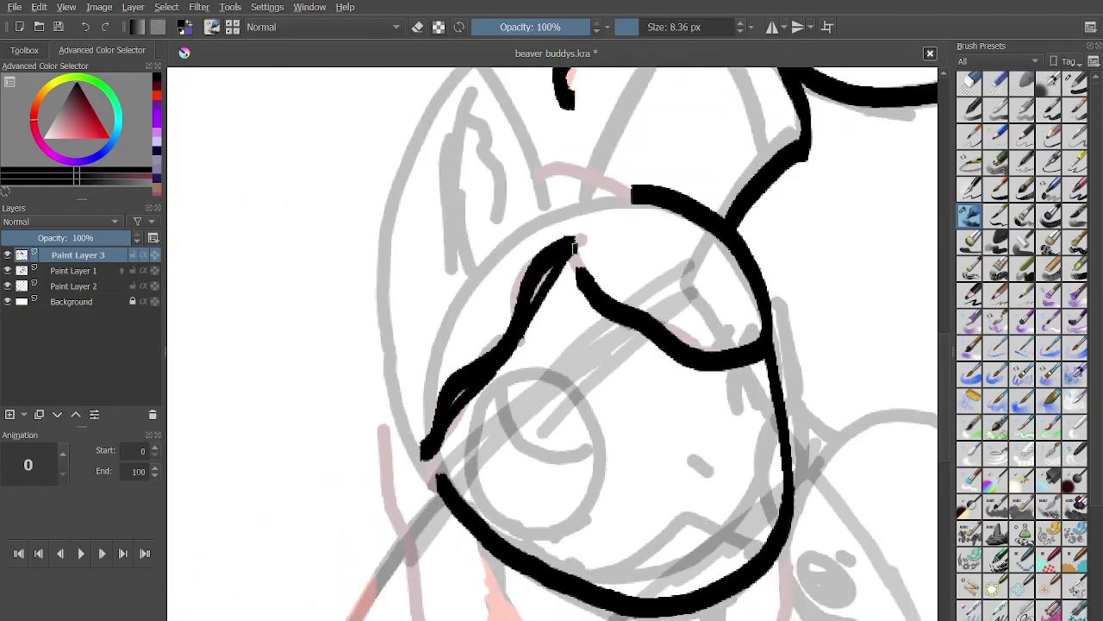
Join the two fringe lines at their peak with two short strokes.
scroll(586, 264, "up", 4)
left_click_drag(480, 223, 514, 297)
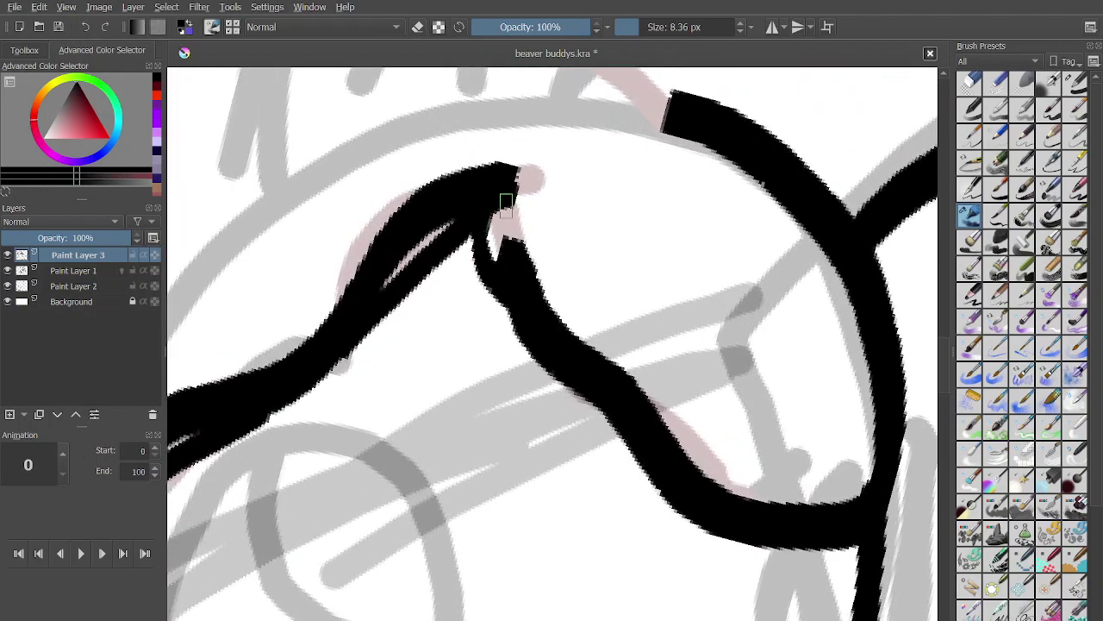
left_click_drag(508, 206, 526, 286)
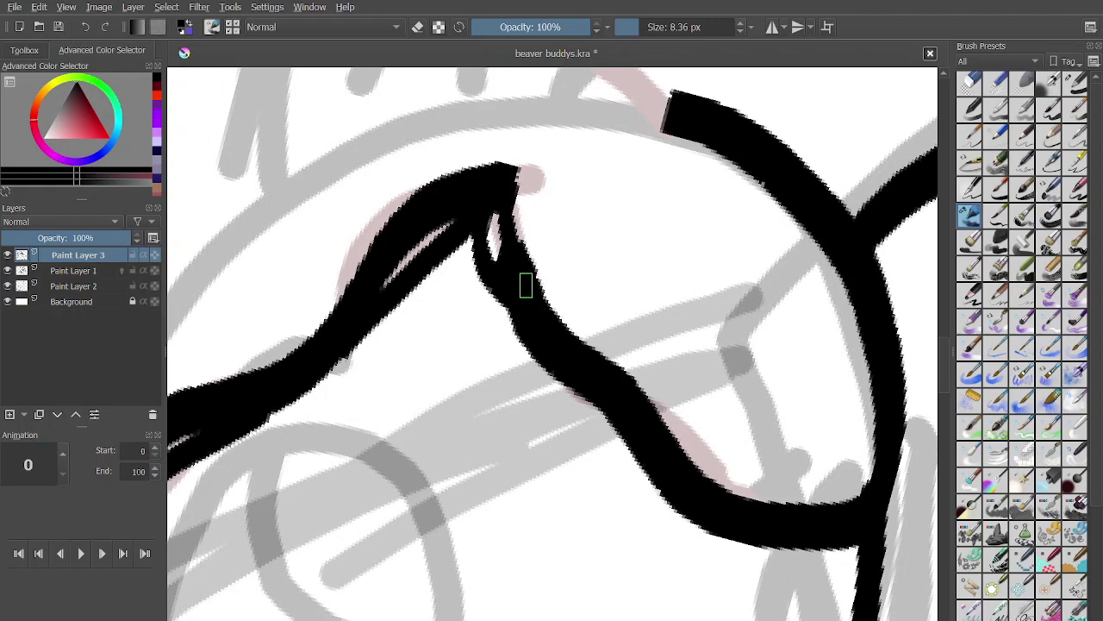
Set the brush size to 14.47 px.
key("bracketright")
key("bracketright")
key("bracketright")
key("bracketright")
key("bracketright")
key("bracketright")
key("bracketright")
key("bracketright")
key("bracketright")
key("bracketright")
key("bracketright")
key("bracketleft")
key("bracketleft")
key("bracketleft")
key("bracketleft")
key("bracketleft")
key("bracketleft")
key("bracketleft")
key("bracketleft")
key("bracketleft")
key("bracketleft")
key("bracketleft")
key("bracketleft")
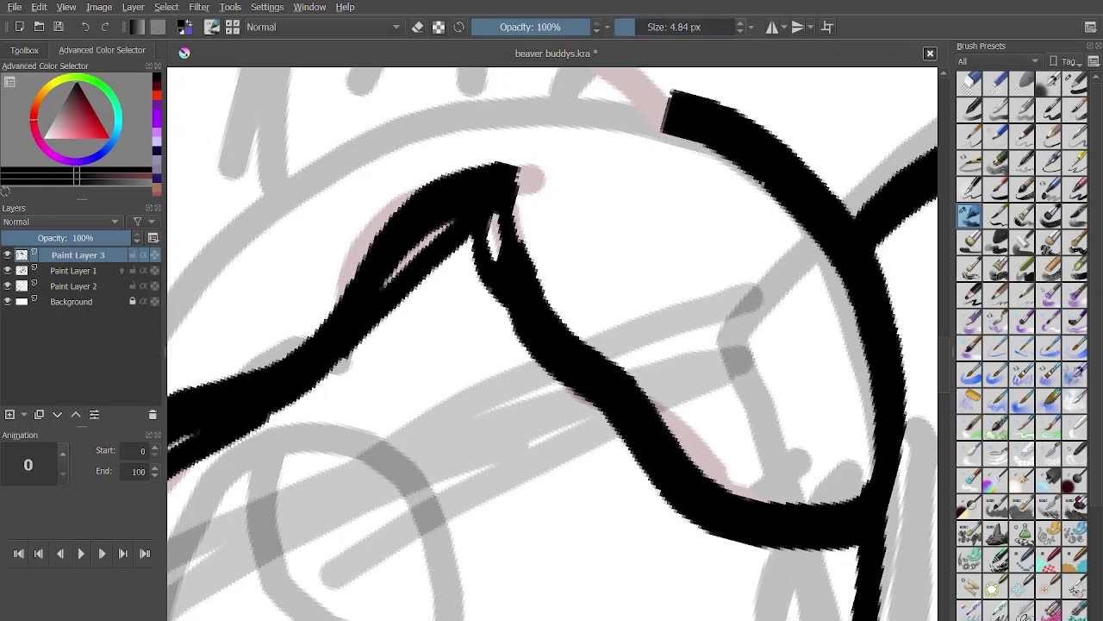
key("bracketright")
key("bracketright")
key("bracketright")
key("bracketright")
key("bracketright")
key("bracketright")
left_click(733, 26)
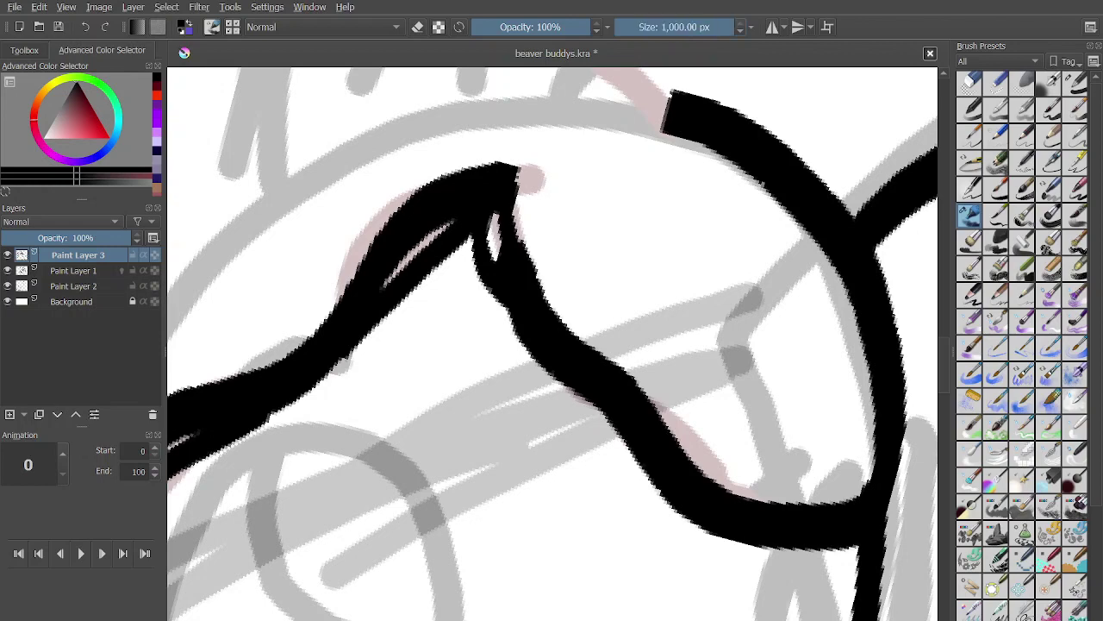
key("bracketleft")
key("bracketleft")
key("bracketleft")
key("bracketleft")
key("bracketleft")
key("bracketleft")
key("bracketleft")
key("bracketleft")
key("bracketleft")
key("bracketleft")
key("bracketleft")
key("bracketleft")
key("bracketleft")
key("bracketleft")
key("bracketleft")
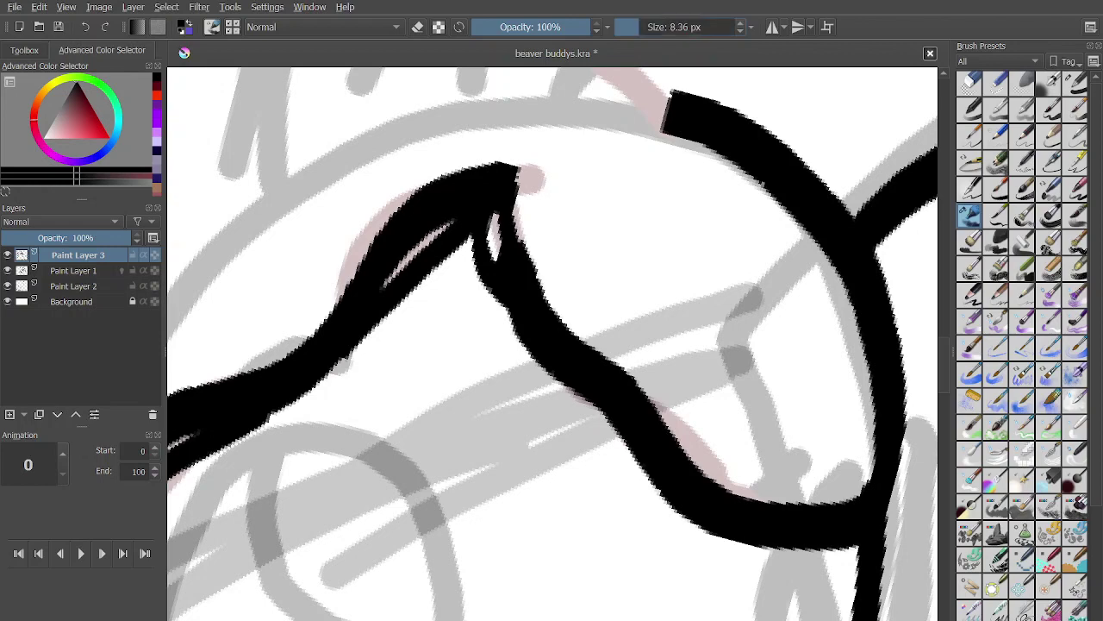
key("bracketright")
Ink the curved hair tuft between the ears so it meets the head's upper outline.
scroll(603, 389, "down", 3)
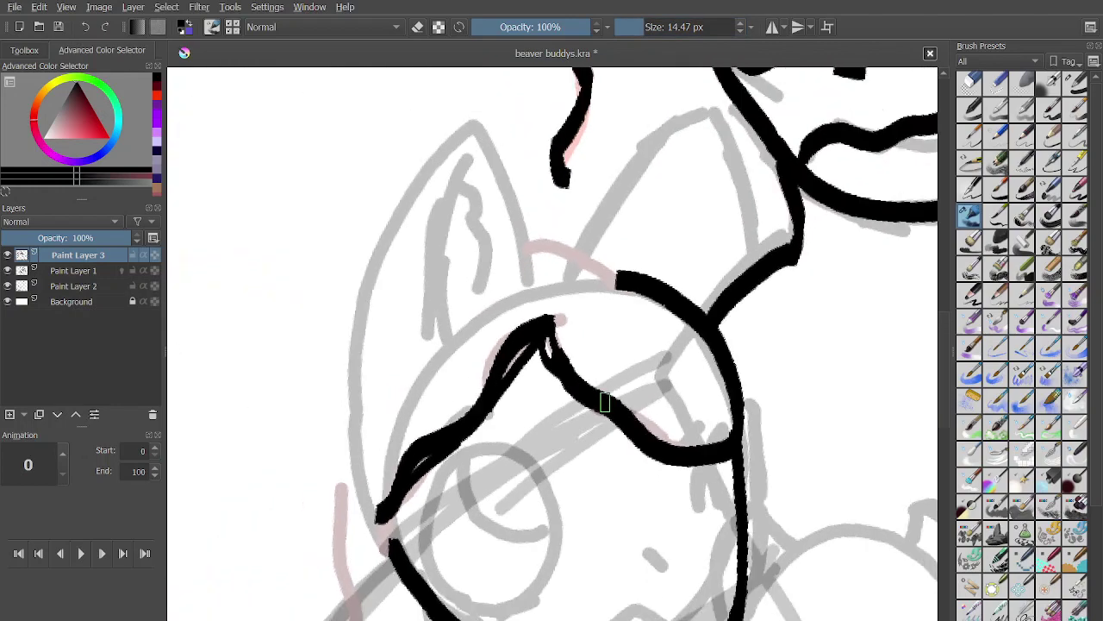
scroll(604, 406, "up", 2)
mouse_move(455, 243)
left_mouse_down()
mouse_move(560, 236)
mouse_move(616, 284)
left_mouse_up()
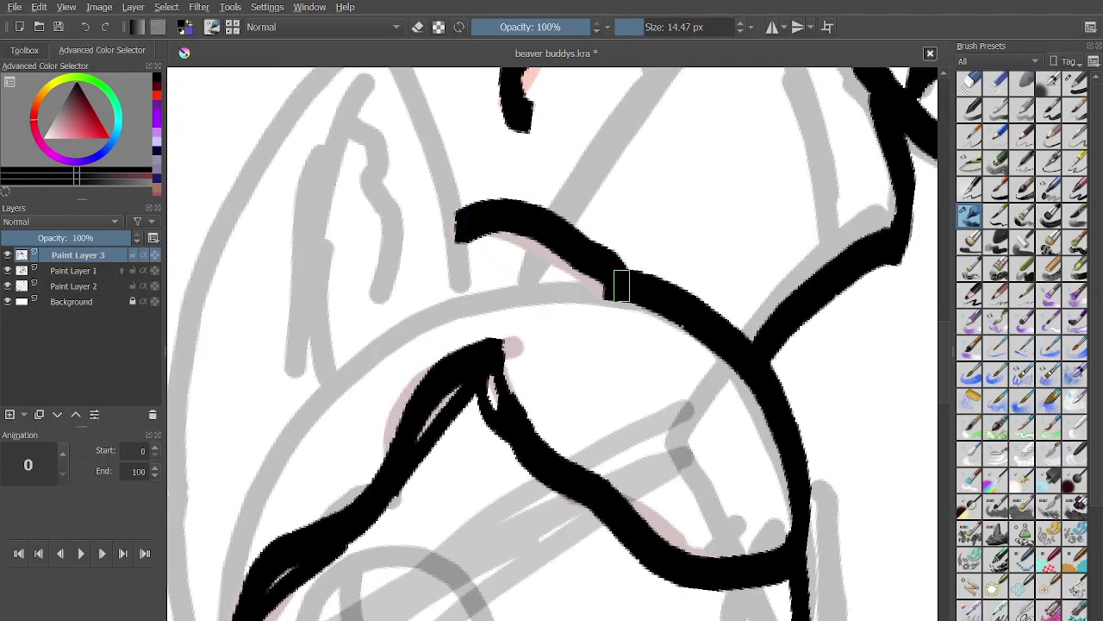
Ink the outline of the ear nearest the figure with glasses and add its straight inner line.
scroll(584, 333, "down", 3)
scroll(557, 376, "up", 3)
mouse_move(395, 372)
left_mouse_down()
mouse_move(564, 186)
mouse_move(603, 170)
mouse_move(672, 341)
mouse_move(672, 427)
left_mouse_up()
key("ctrl+z")
mouse_move(392, 371)
left_mouse_down()
mouse_move(531, 234)
mouse_move(635, 157)
left_mouse_up()
mouse_move(643, 194)
left_mouse_down()
mouse_move(682, 285)
mouse_move(698, 436)
left_mouse_up()
left_click_drag(648, 232, 641, 453)
key("ctrl+z")
left_click_drag(654, 284, 650, 461)
scroll(707, 328, "down", 3)
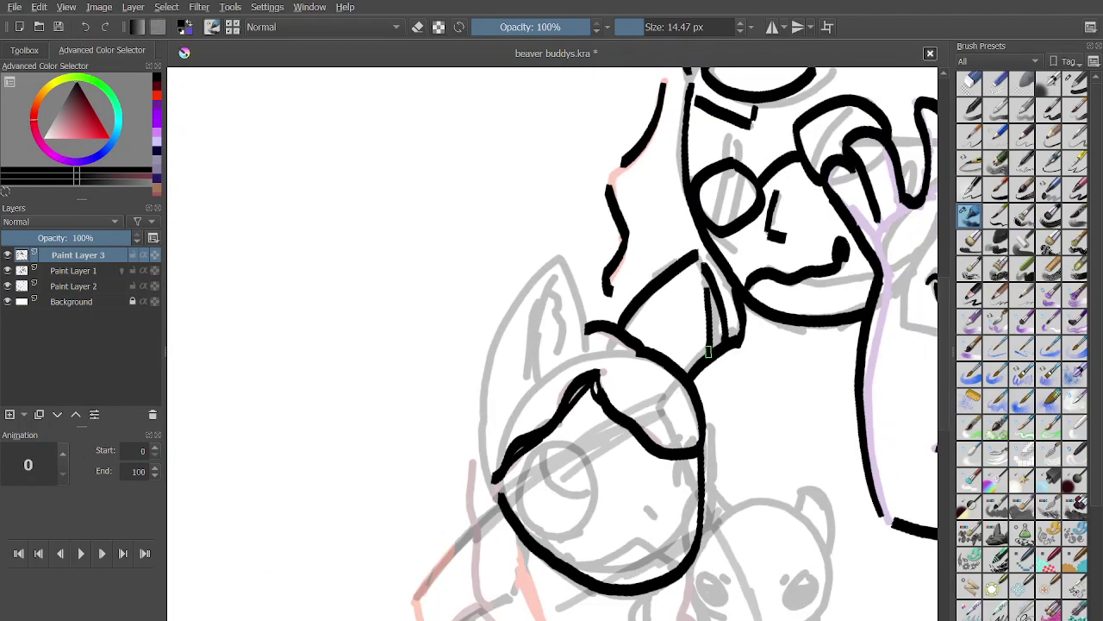
Ink the left ear's outline up to its tip and down to the hair tuft, with a short curve at its outer base.
scroll(595, 327, "up", 2)
mouse_move(424, 528)
left_mouse_down()
mouse_move(449, 336)
mouse_move(469, 319)
left_mouse_up()
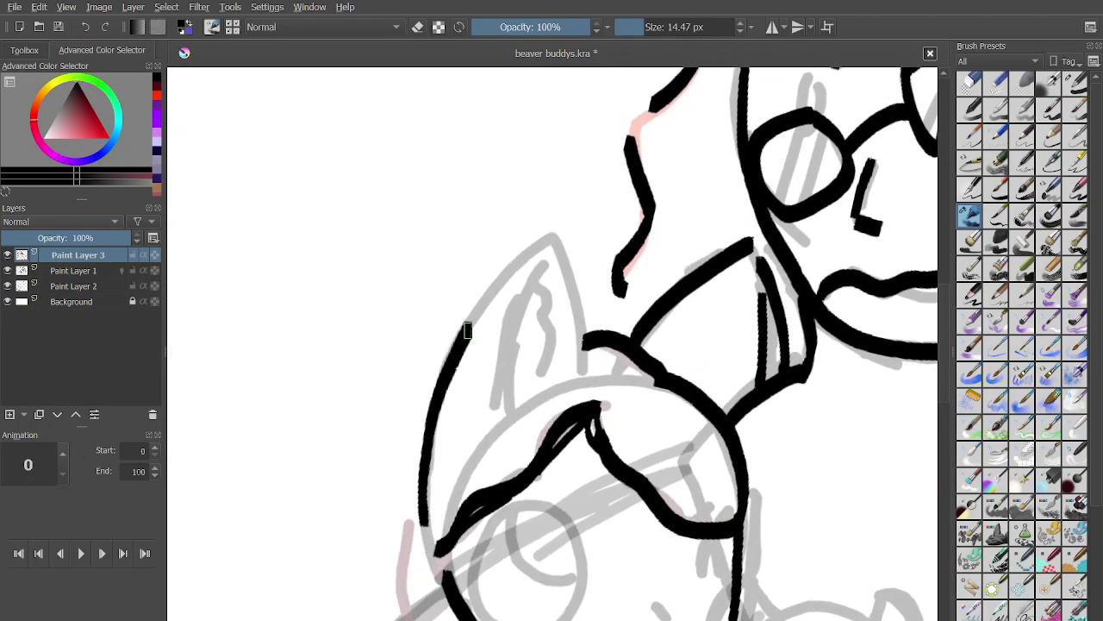
scroll(470, 319, "up", 2)
key("ctrl+z")
mouse_move(393, 573)
left_mouse_down()
mouse_move(395, 457)
mouse_move(435, 326)
mouse_move(517, 243)
left_mouse_up()
scroll(517, 243, "up", 1)
key("ctrl+z")
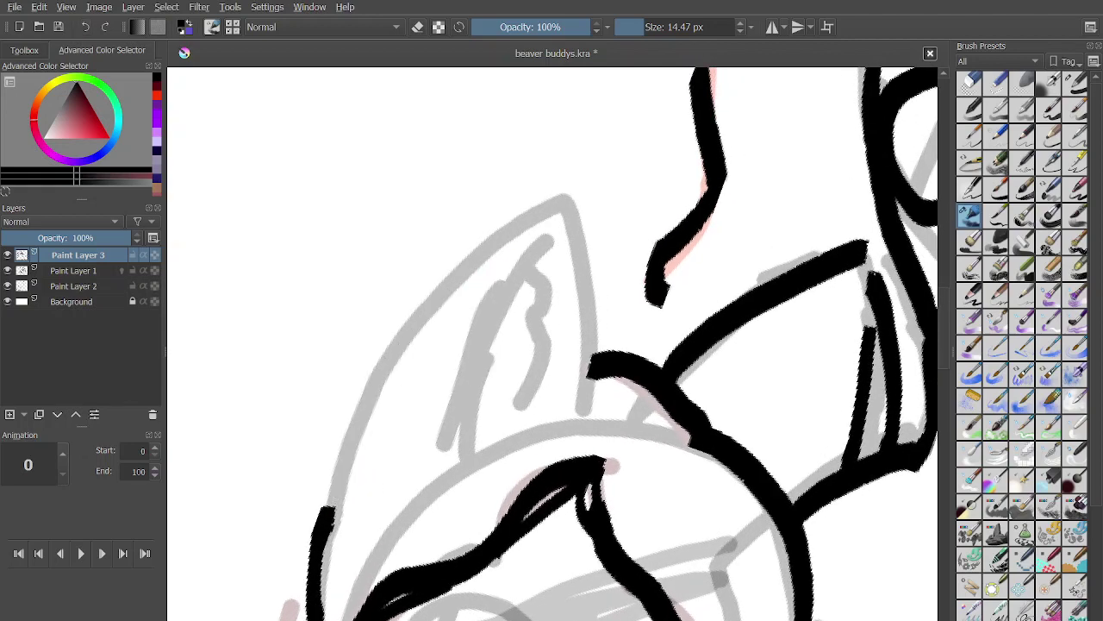
key("ctrl+z")
mouse_move(303, 619)
left_mouse_down()
mouse_move(300, 573)
mouse_move(396, 343)
mouse_move(575, 207)
mouse_move(583, 392)
left_mouse_up()
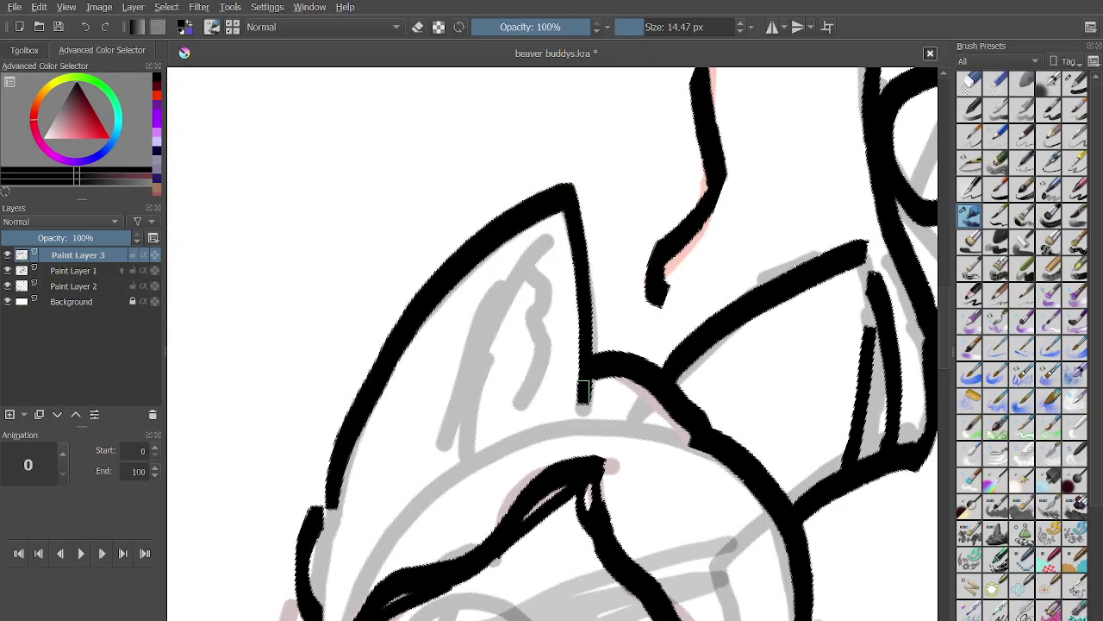
Ink the left ear's inner lines and a curved hair strand below them toward the ear's outer base.
left_click_drag(464, 448, 481, 304)
mouse_move(514, 269)
left_mouse_down()
mouse_move(550, 234)
mouse_move(552, 319)
mouse_move(525, 431)
left_mouse_up()
scroll(569, 294, "down", 4)
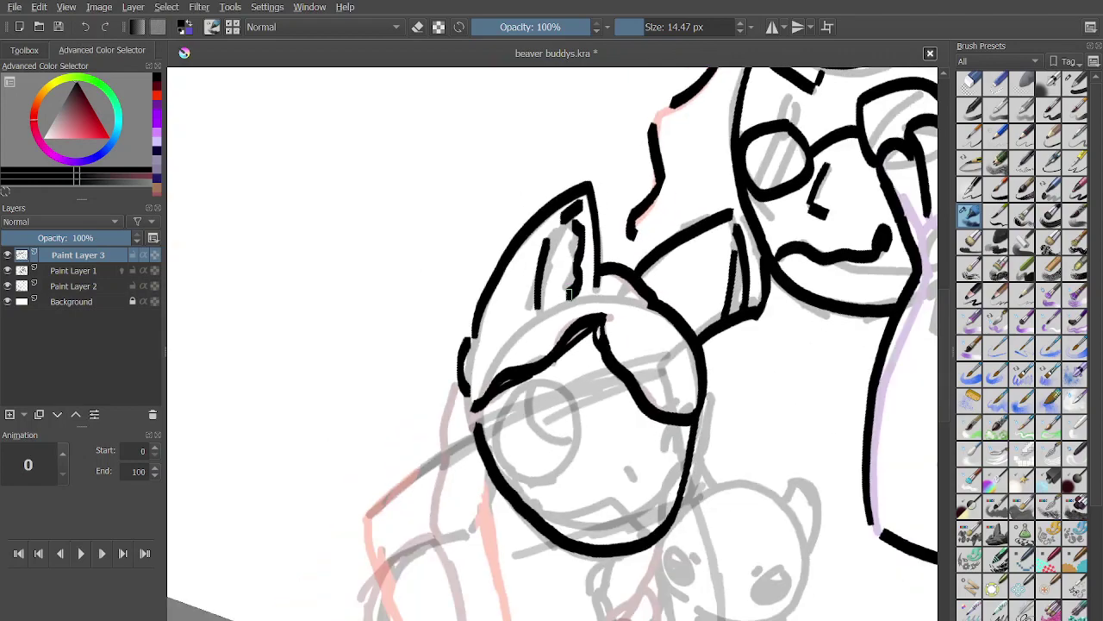
scroll(569, 294, "up", 4)
left_click_drag(455, 237, 373, 344)
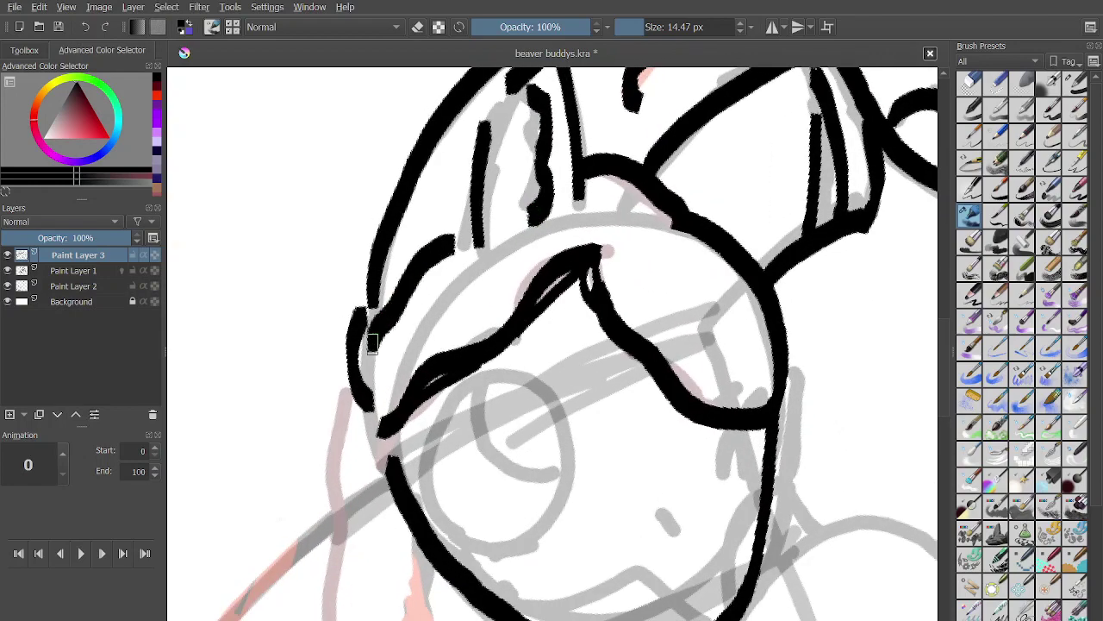
scroll(373, 344, "down", 3)
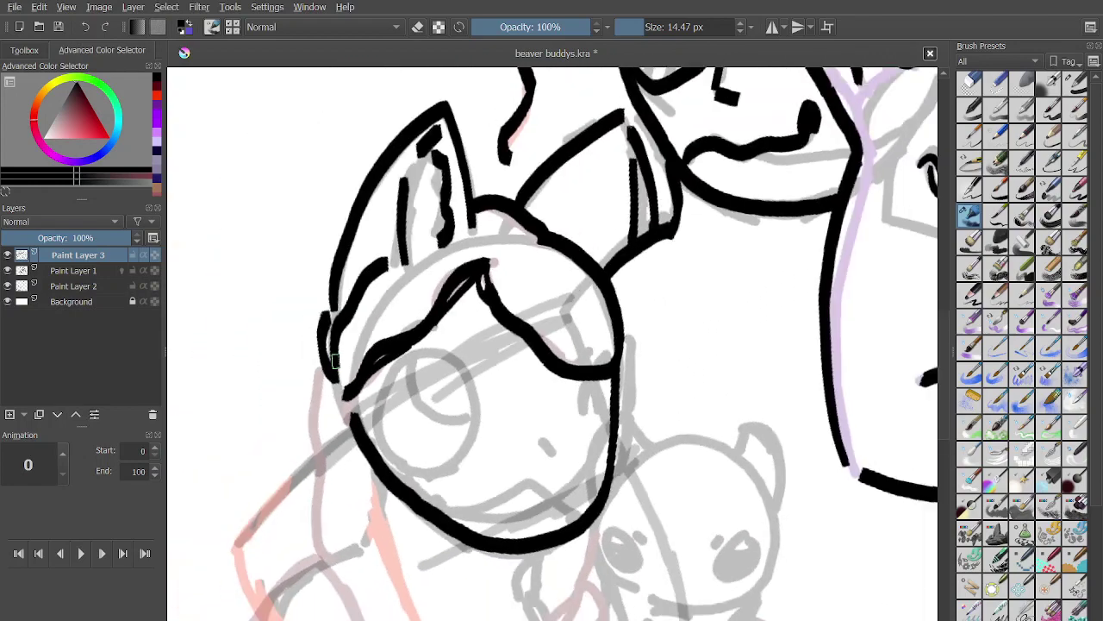
Check the inked head with Paint Layer 1 hidden, and show the layer again.
scroll(336, 362, "down", 2)
left_click(8, 271)
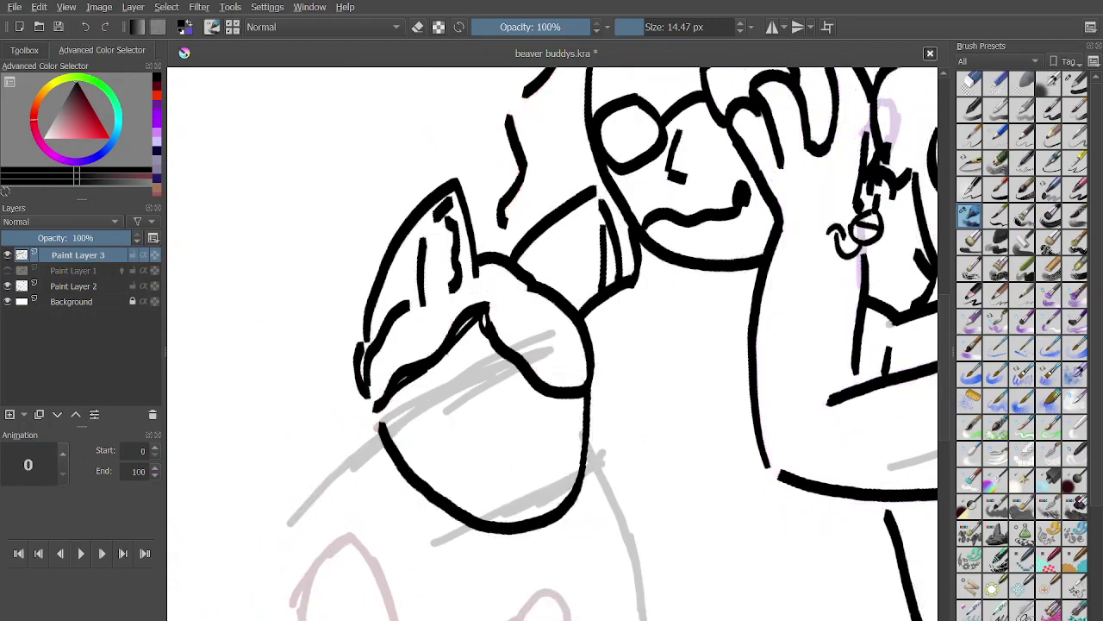
left_click(7, 270)
Ink the small figure's nose mark, wavy mouth and the short curved eye line near the face's right edge.
scroll(366, 380, "up", 5)
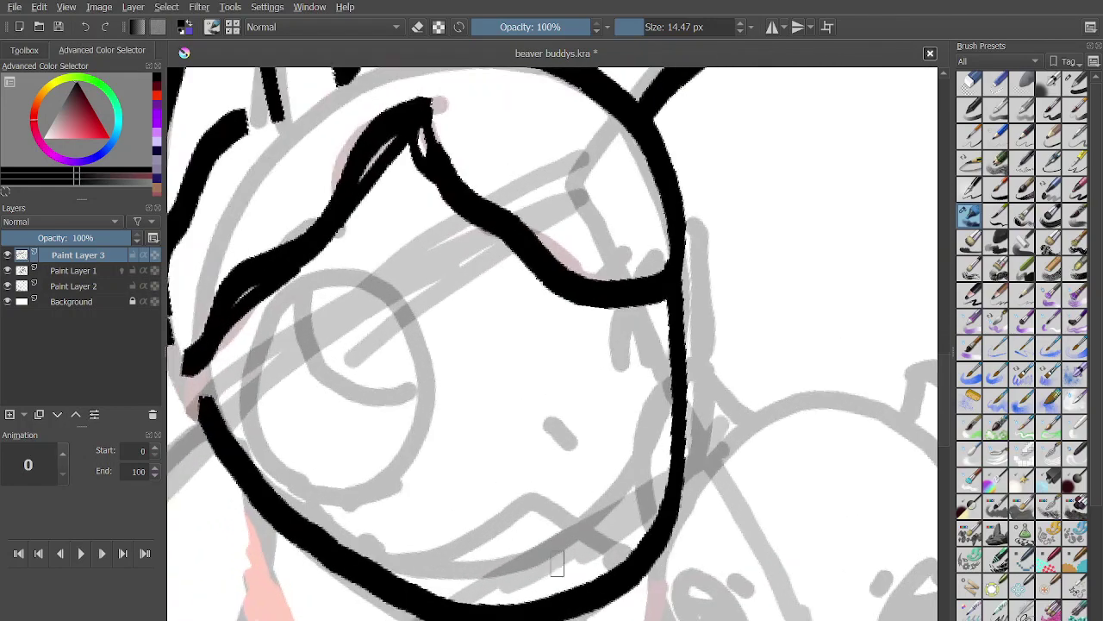
left_click(549, 416)
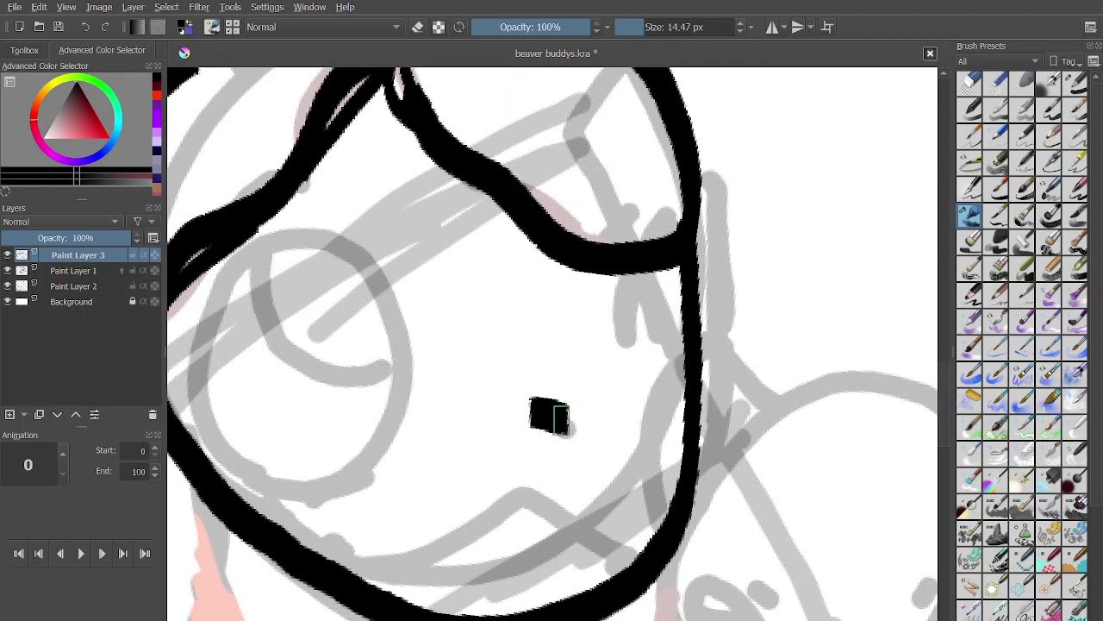
mouse_move(323, 522)
left_mouse_down()
mouse_move(332, 552)
mouse_move(414, 571)
mouse_move(564, 530)
mouse_move(623, 539)
left_mouse_up()
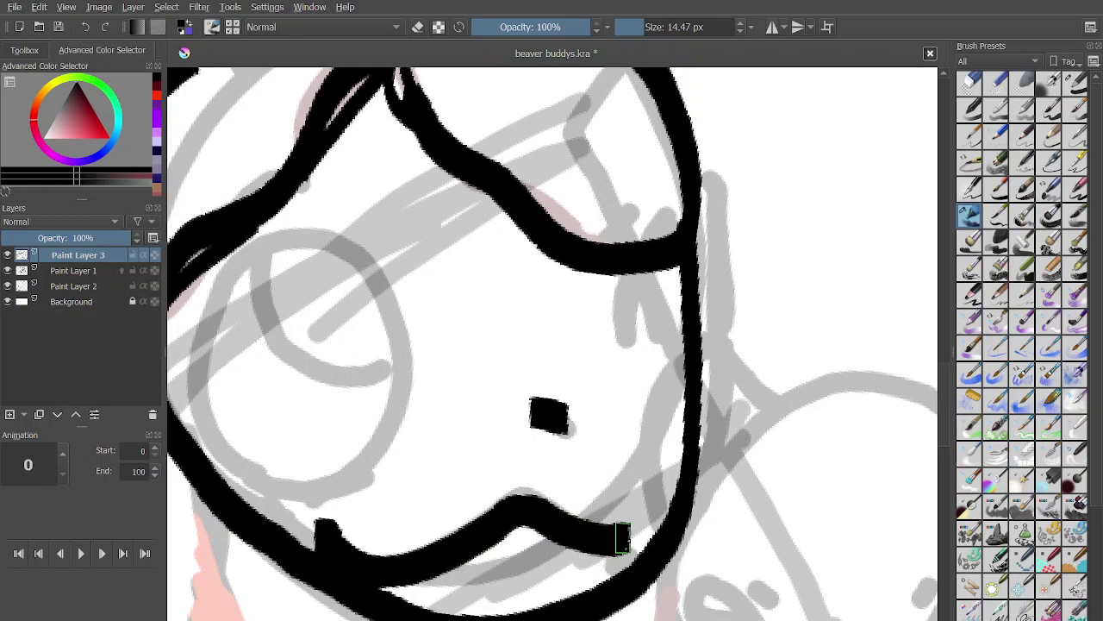
mouse_move(595, 357)
left_mouse_down()
mouse_move(661, 283)
mouse_move(603, 345)
left_mouse_up()
scroll(645, 364, "down", 5)
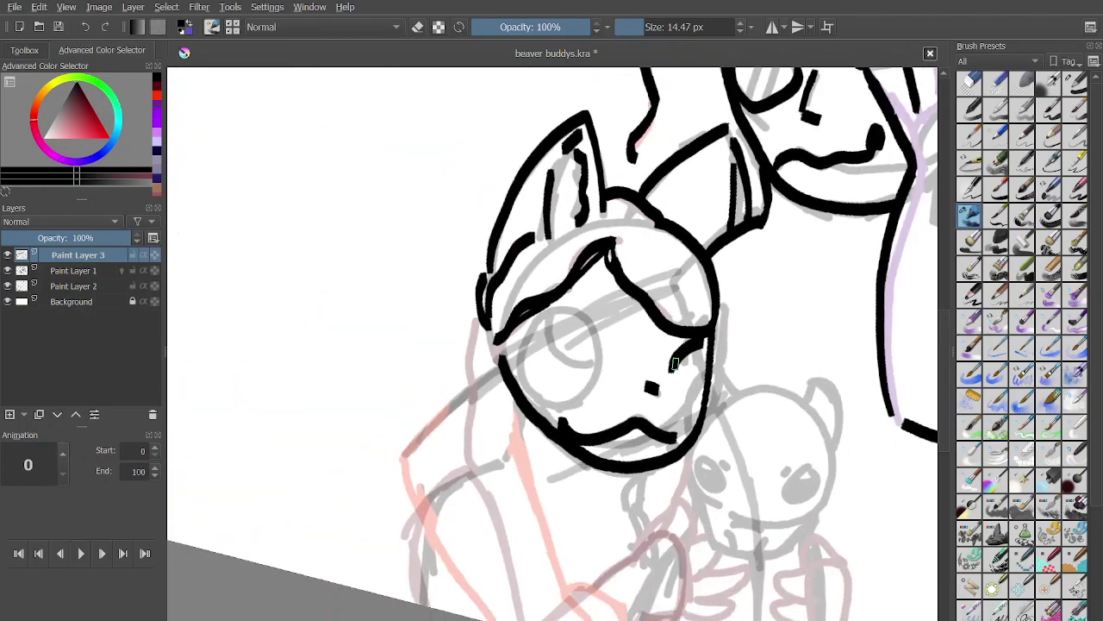
Ink the long hair strand hanging beside the small figure's face down to the shoulder.
scroll(675, 363, "up", 2)
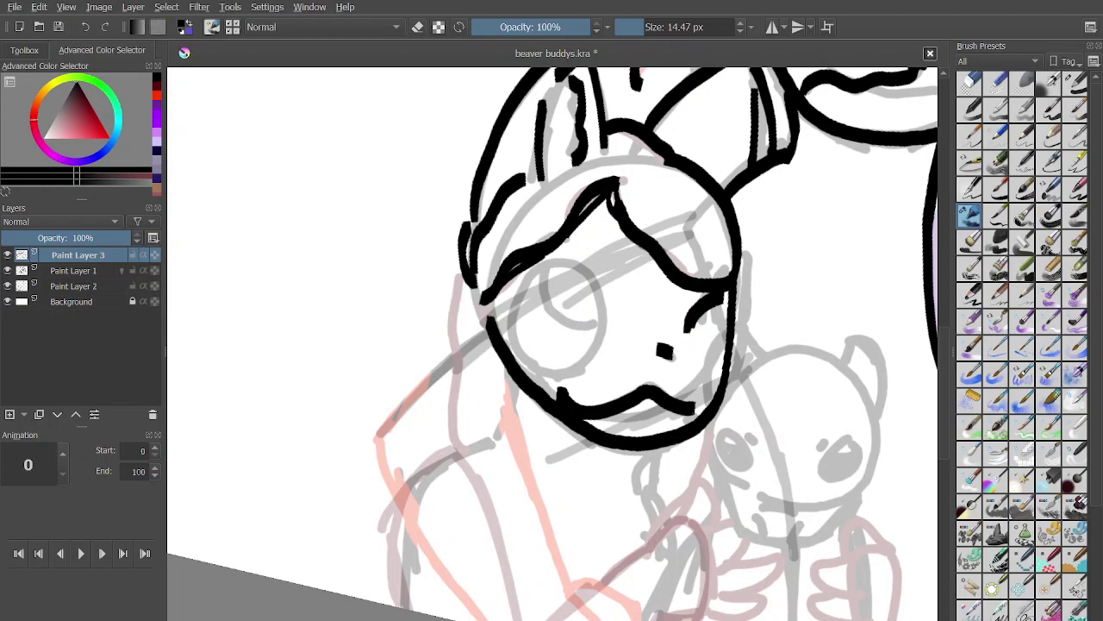
mouse_move(574, 356)
left_mouse_down()
mouse_move(554, 388)
mouse_move(559, 417)
mouse_move(587, 296)
left_mouse_up()
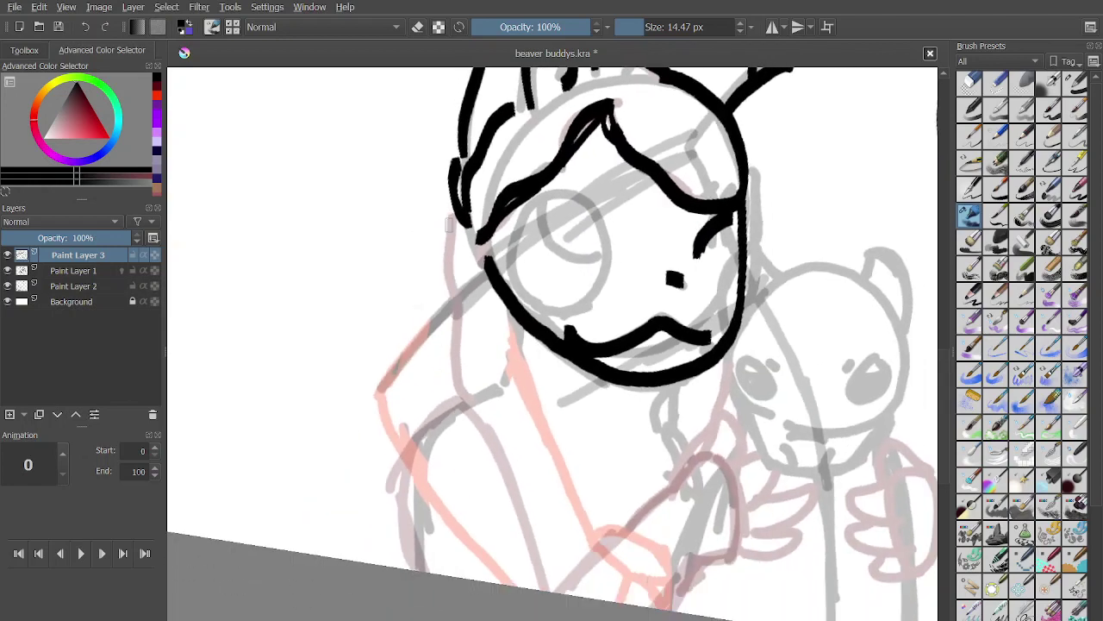
mouse_move(449, 225)
left_mouse_down()
mouse_move(459, 381)
mouse_move(477, 408)
left_mouse_up()
Ink the small figure's shoulder and outer arm line down to the canvas's lower edge, plus the inner arm line below the chin.
scroll(656, 276, "up", 1)
left_click_drag(421, 317, 357, 438)
scroll(357, 438, "up", 1)
left_click(85, 27)
mouse_move(413, 275)
left_mouse_down()
mouse_move(329, 380)
mouse_move(371, 496)
mouse_move(492, 619)
left_mouse_up()
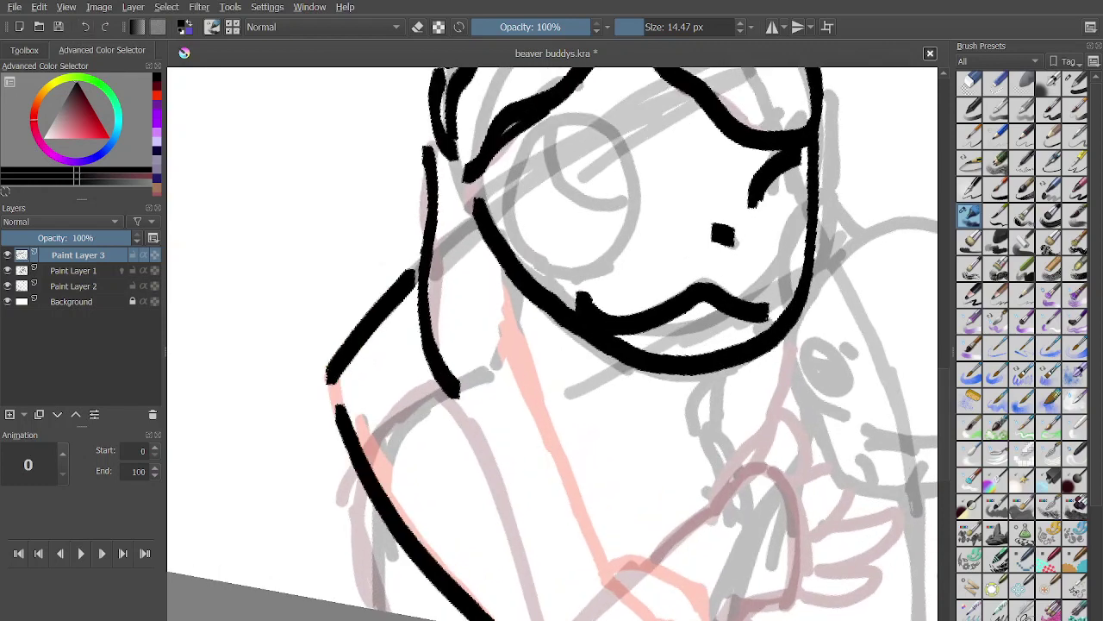
left_click_drag(502, 316, 585, 527)
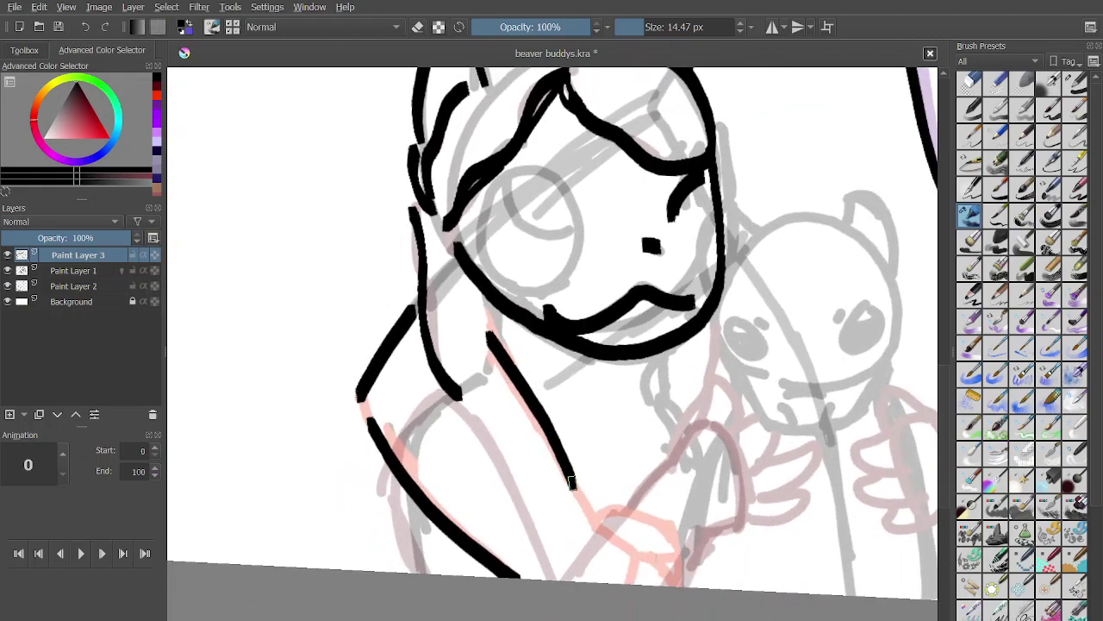
Undo the hair strand and arm lines, then ink a hair lock hooking under the chin and new shoulder, outer and inner arm lines.
key("ctrl+z")
key("ctrl+z")
key("ctrl+z")
key("ctrl+z")
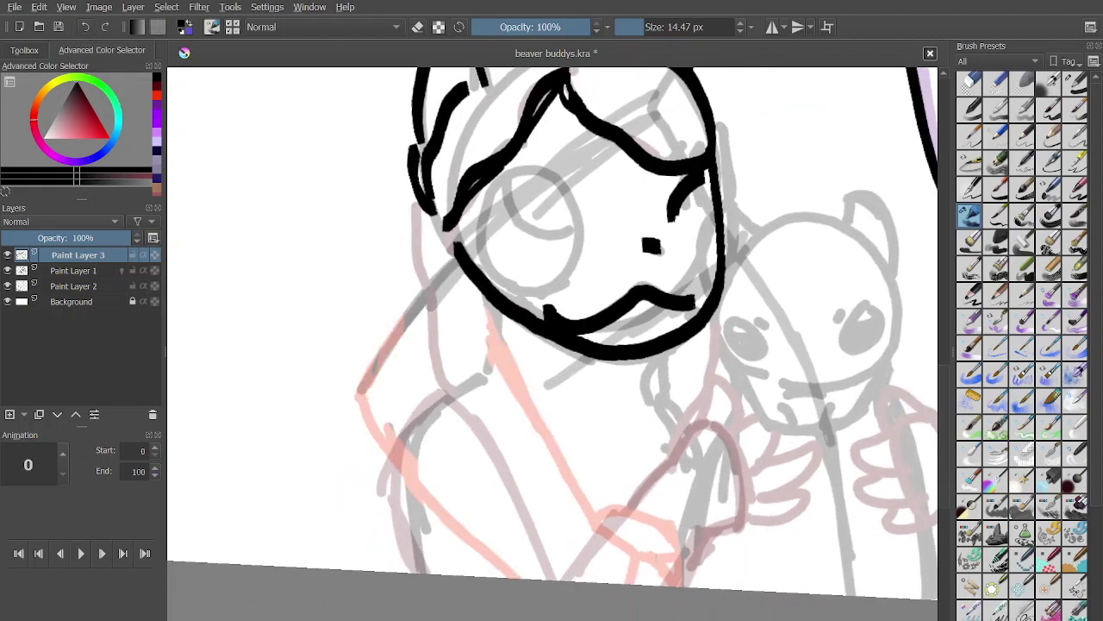
mouse_move(412, 205)
left_mouse_down()
mouse_move(415, 284)
mouse_move(516, 374)
mouse_move(551, 390)
mouse_move(539, 338)
left_mouse_up()
left_click_drag(417, 304, 349, 426)
key("ctrl+z")
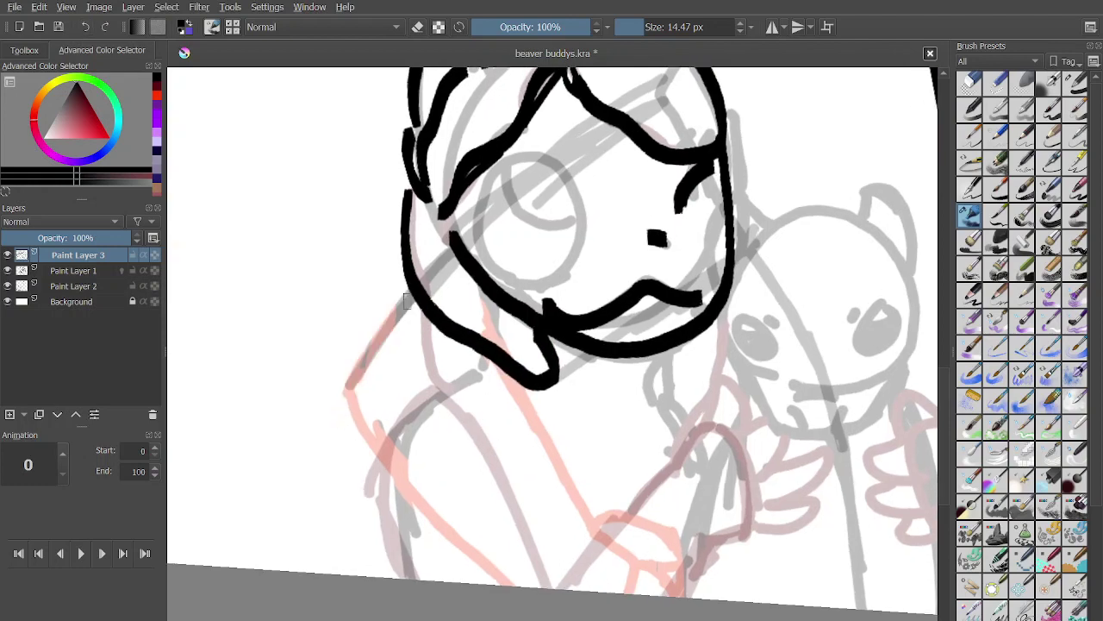
mouse_move(409, 299)
left_mouse_down()
mouse_move(353, 379)
mouse_move(426, 515)
mouse_move(509, 576)
left_mouse_up()
left_click_drag(503, 378, 588, 513)
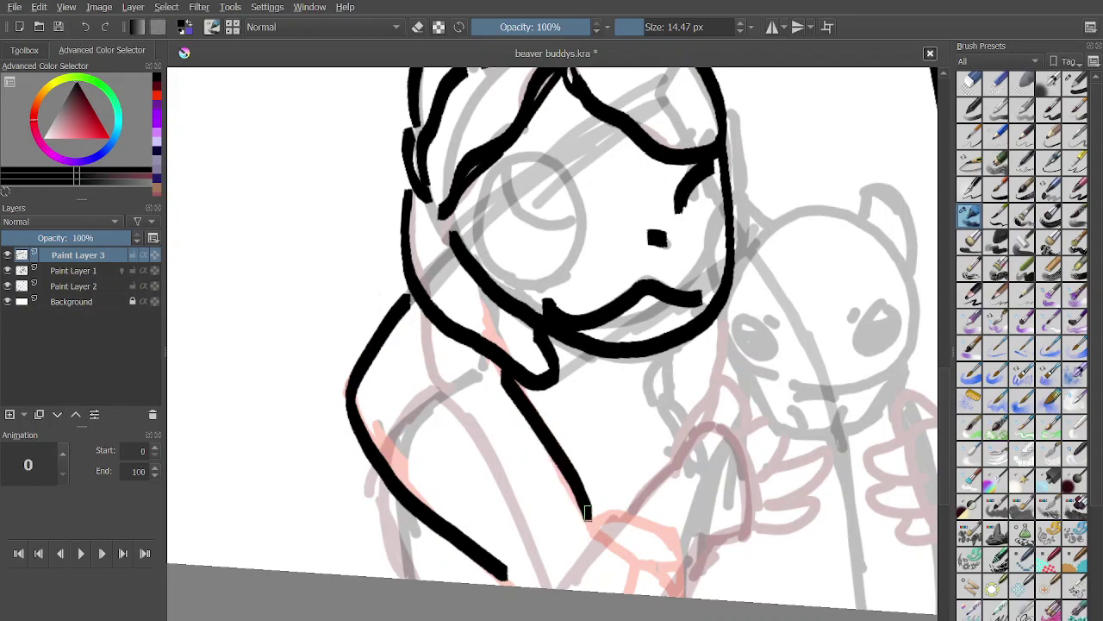
Ink the small figure's hand and fingers at the end of the arm near the canvas's lower edge.
scroll(588, 512, "up", 3)
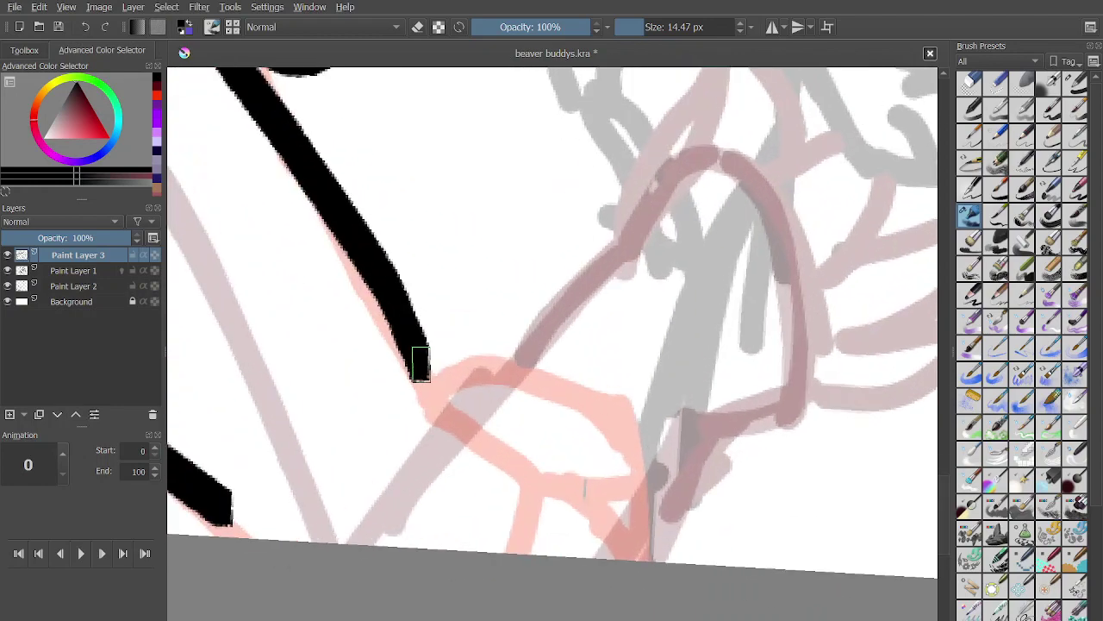
mouse_move(410, 366)
left_mouse_down()
mouse_move(438, 386)
mouse_move(530, 552)
left_mouse_up()
mouse_move(418, 315)
left_mouse_down()
mouse_move(624, 460)
mouse_move(554, 506)
mouse_move(538, 501)
left_mouse_up()
left_click_drag(606, 502, 681, 569)
scroll(700, 579, "down", 3)
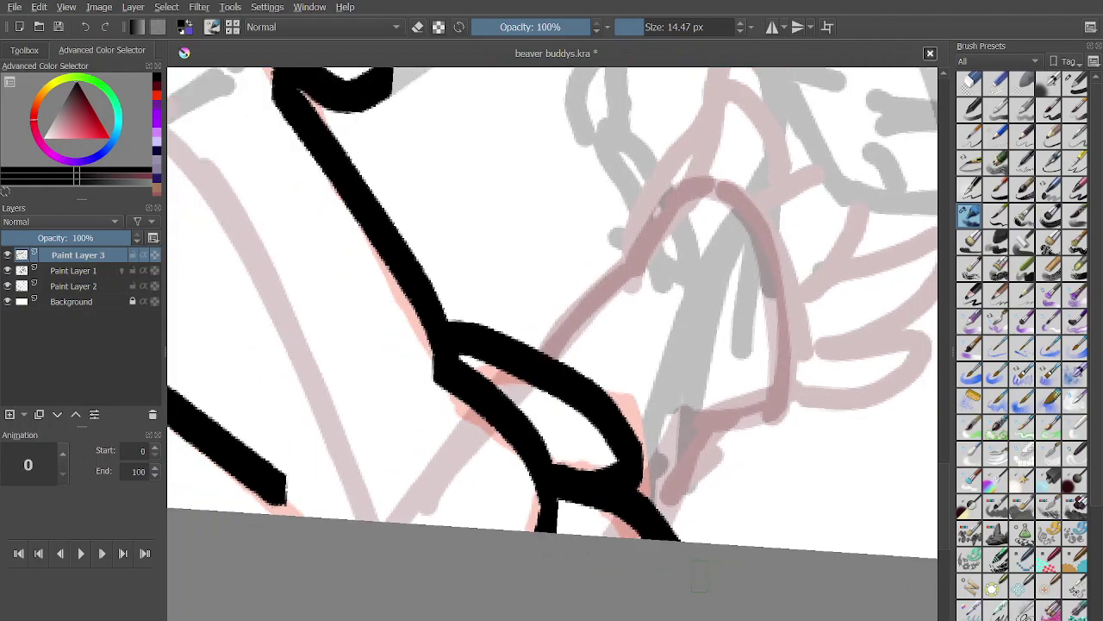
scroll(443, 494, "down", 4)
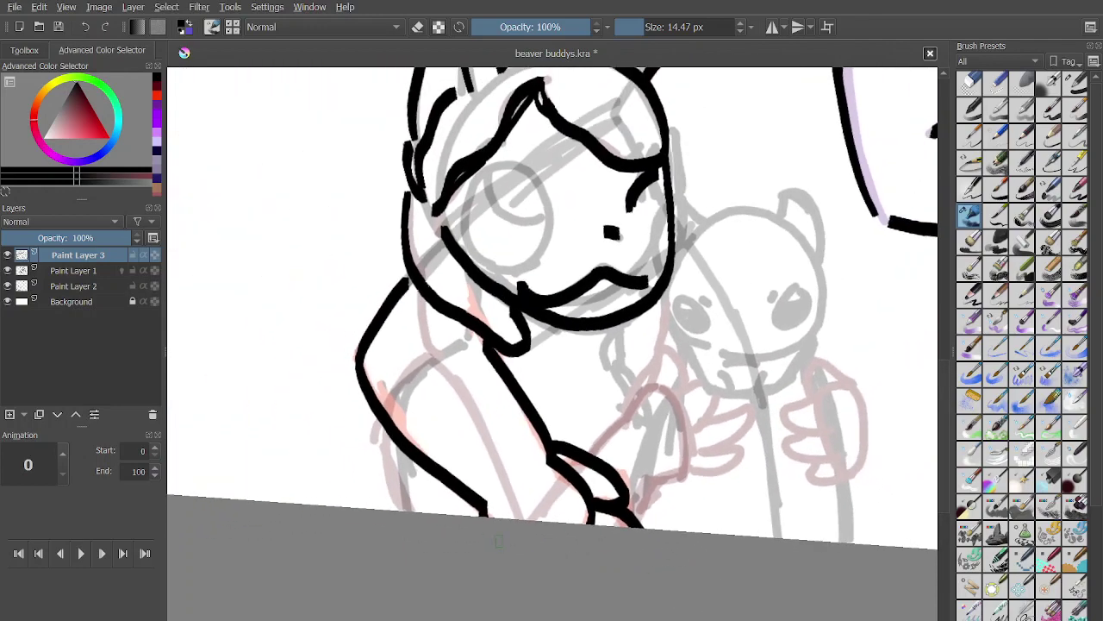
Undo the hand strokes and ink the hand again with a squared upper edge and separate lower finger lines.
scroll(575, 534, "up", 2)
scroll(575, 539, "up", 2)
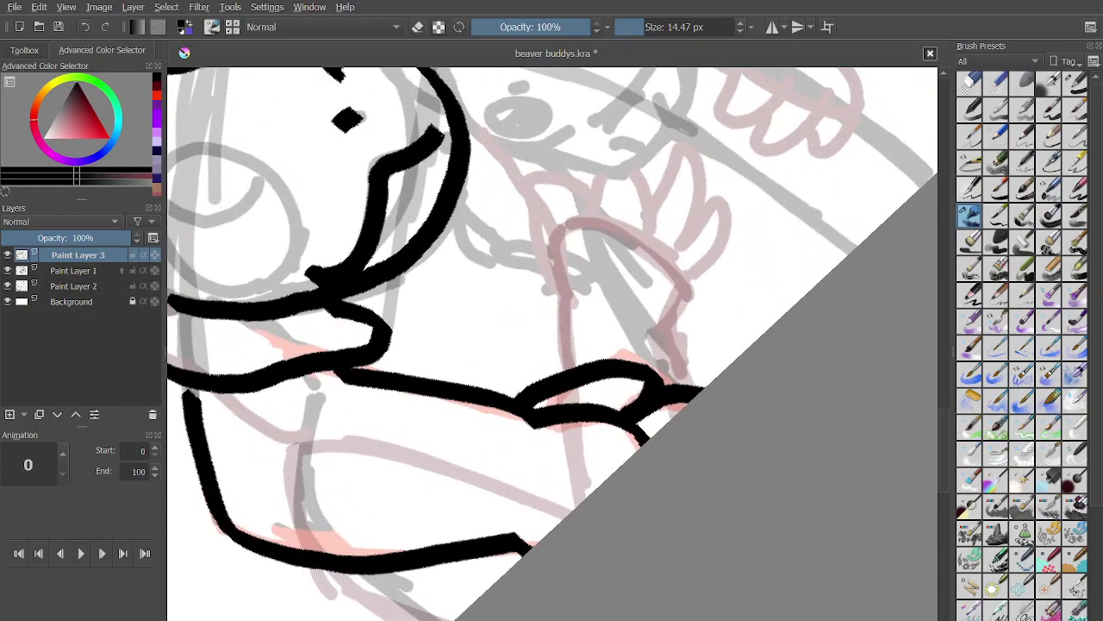
key("ctrl+z")
key("ctrl+z")
key("ctrl+z")
mouse_move(542, 420)
left_mouse_down()
mouse_move(592, 371)
mouse_move(660, 357)
mouse_move(646, 399)
mouse_move(708, 376)
left_mouse_up()
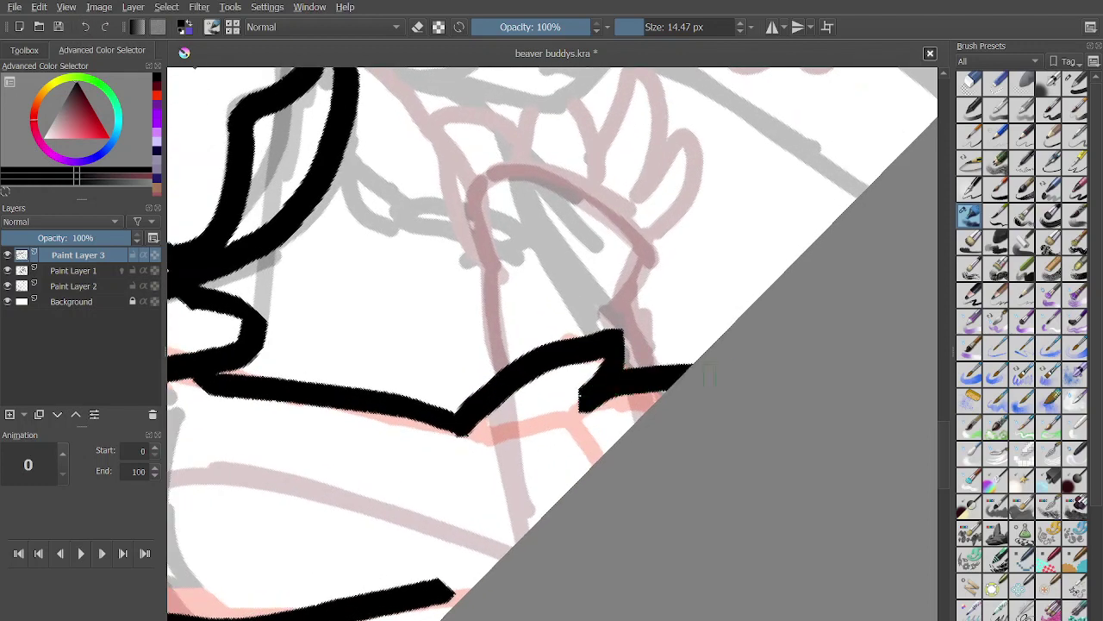
left_click_drag(579, 403, 533, 431)
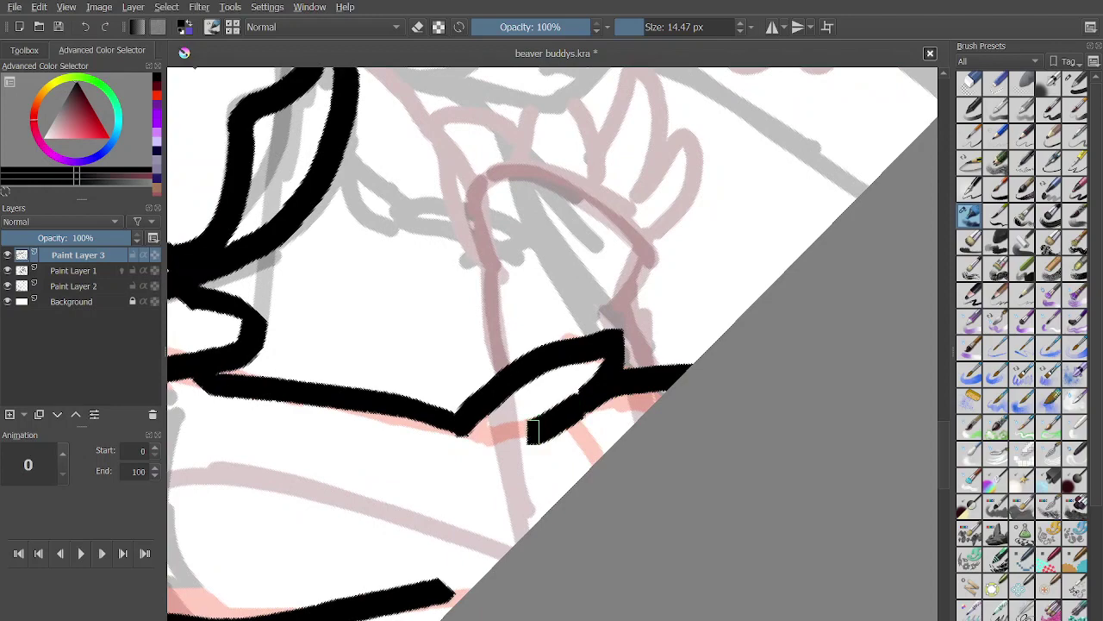
left_click_drag(568, 484, 638, 483)
scroll(638, 482, "down", 4)
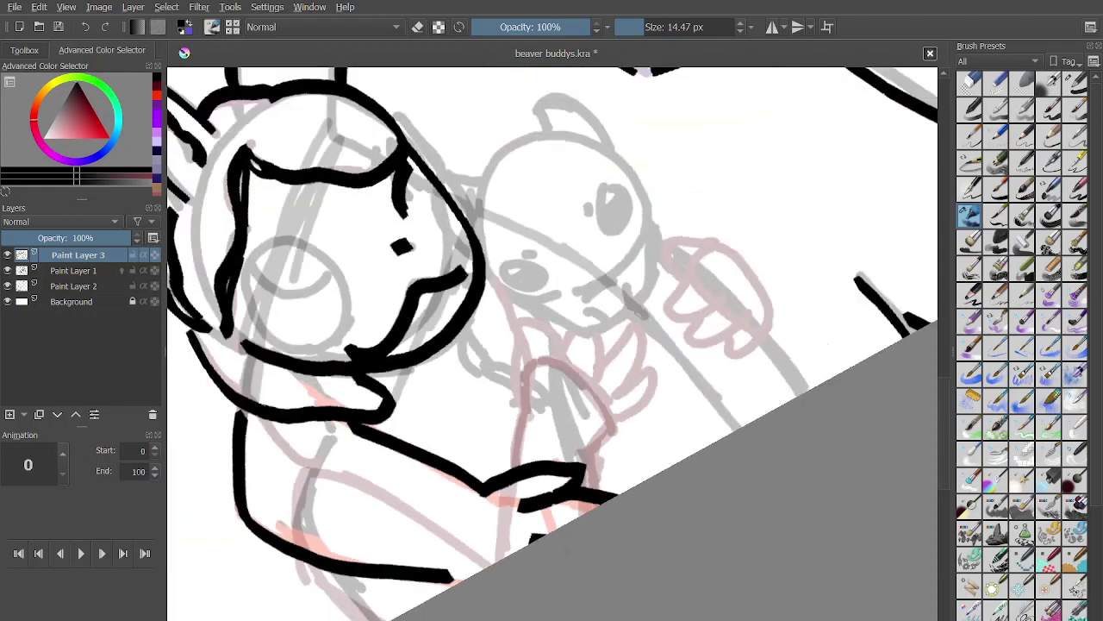
Ink two short lines hanging down from the underside of the small figure's chin.
scroll(553, 343, "down", 2)
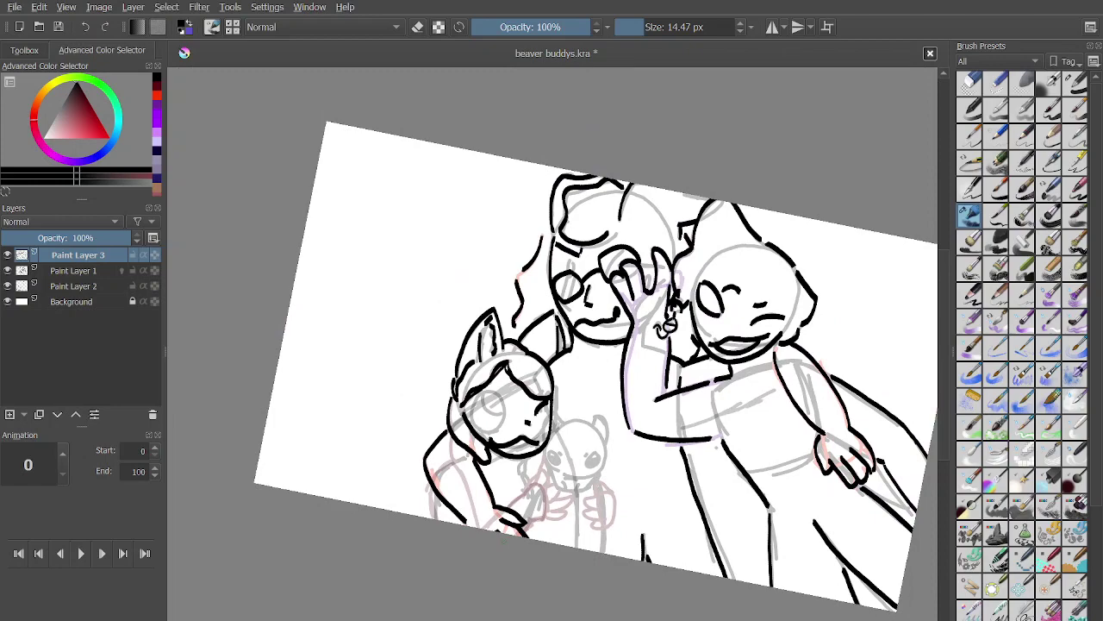
scroll(539, 478, "up", 5)
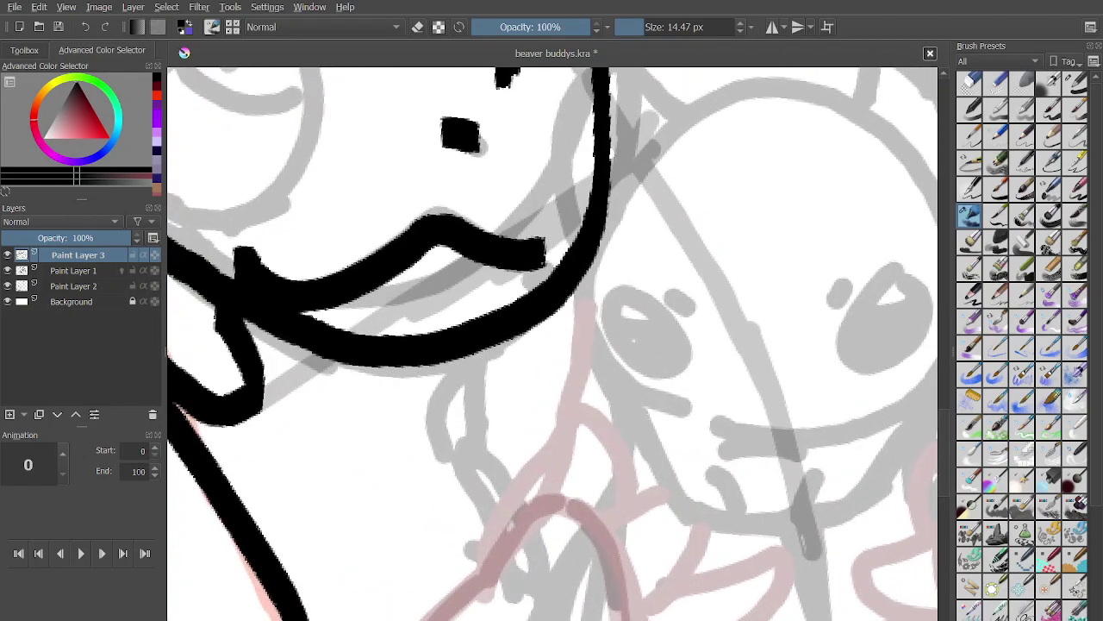
left_click_drag(501, 343, 475, 455)
mouse_move(576, 286)
left_mouse_down()
mouse_move(581, 364)
mouse_move(560, 459)
left_mouse_up()
Try a diagonal line extending from the strand below the chin, then undo back to the single short inner line.
scroll(560, 458, "down", 4)
scroll(601, 376, "up", 2)
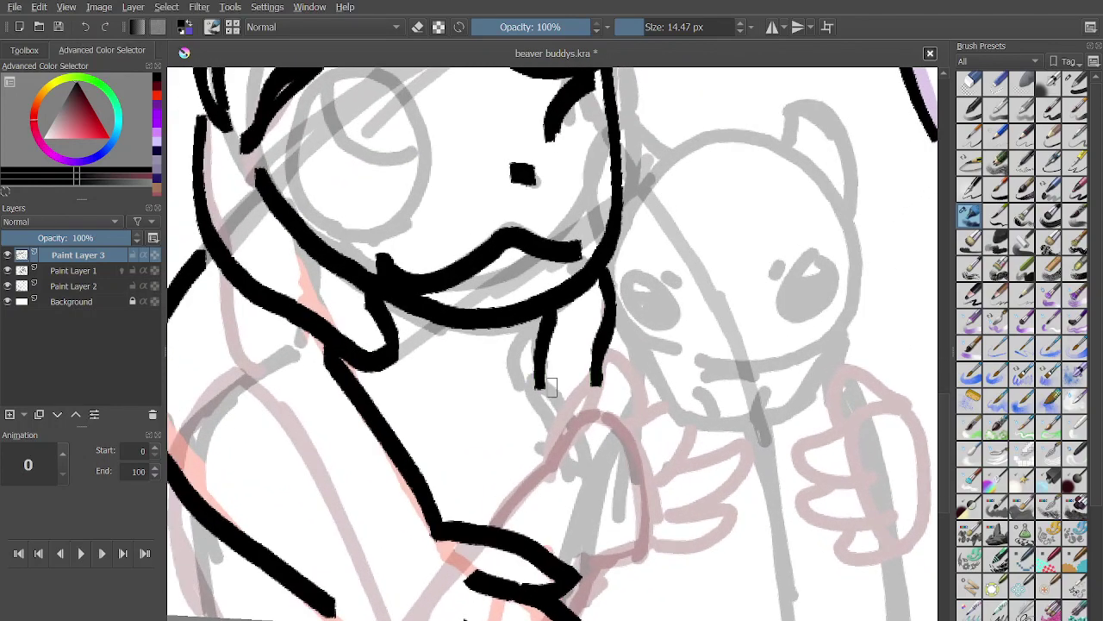
mouse_move(542, 382)
left_mouse_down()
mouse_move(572, 403)
mouse_move(639, 363)
left_mouse_up()
scroll(617, 367, "up", 2)
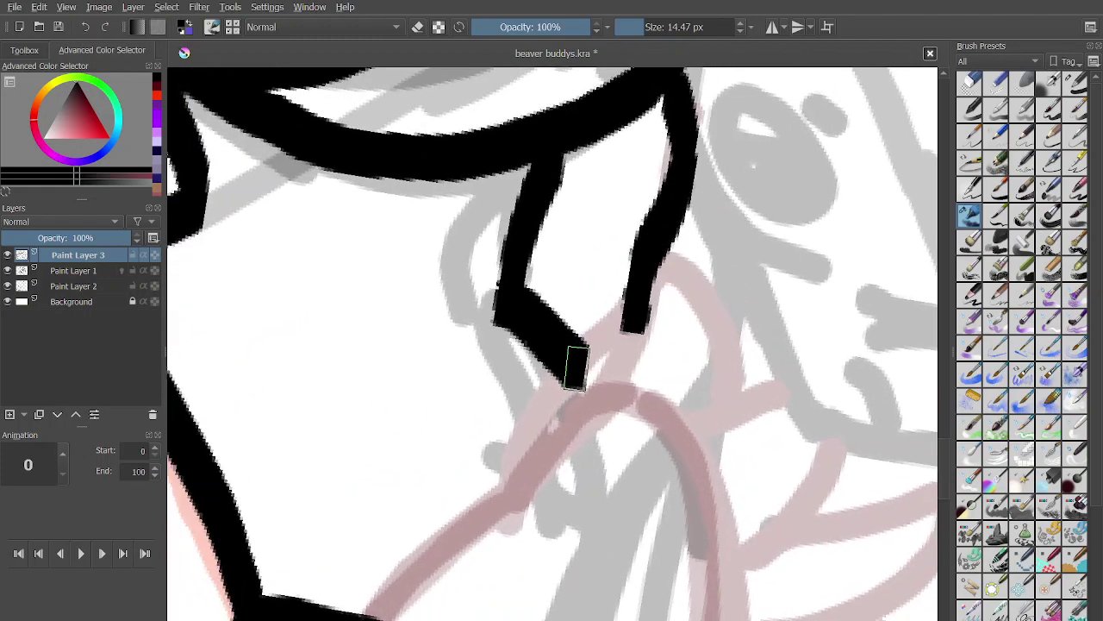
scroll(577, 364, "down", 3)
scroll(589, 307, "up", 1)
key("ctrl+z")
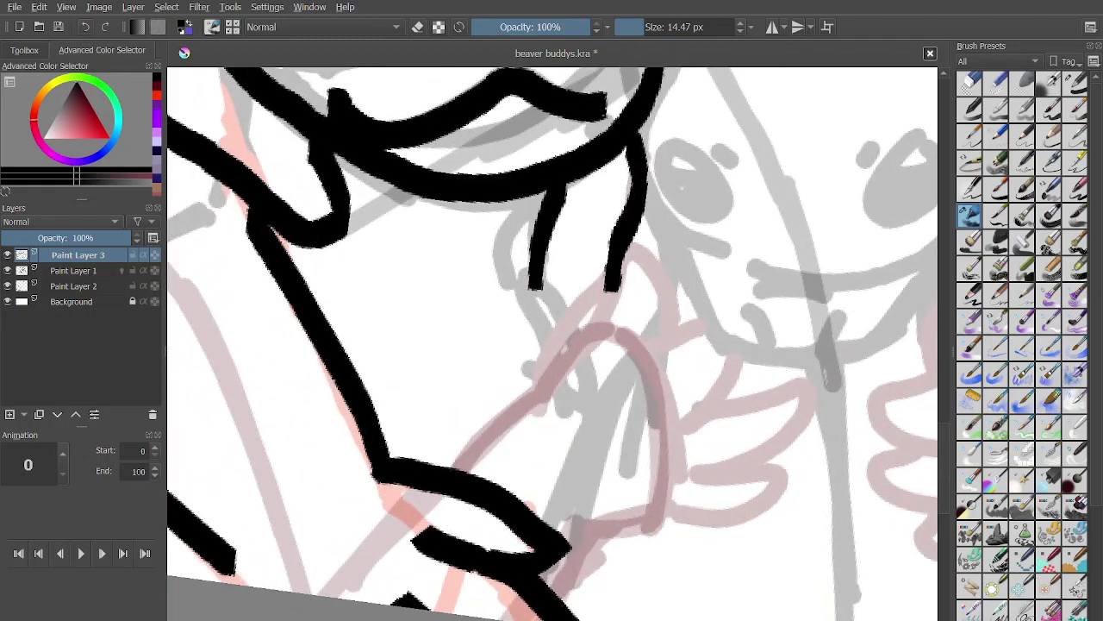
left_click_drag(465, 462, 542, 378)
key("ctrl+z")
key("ctrl+z")
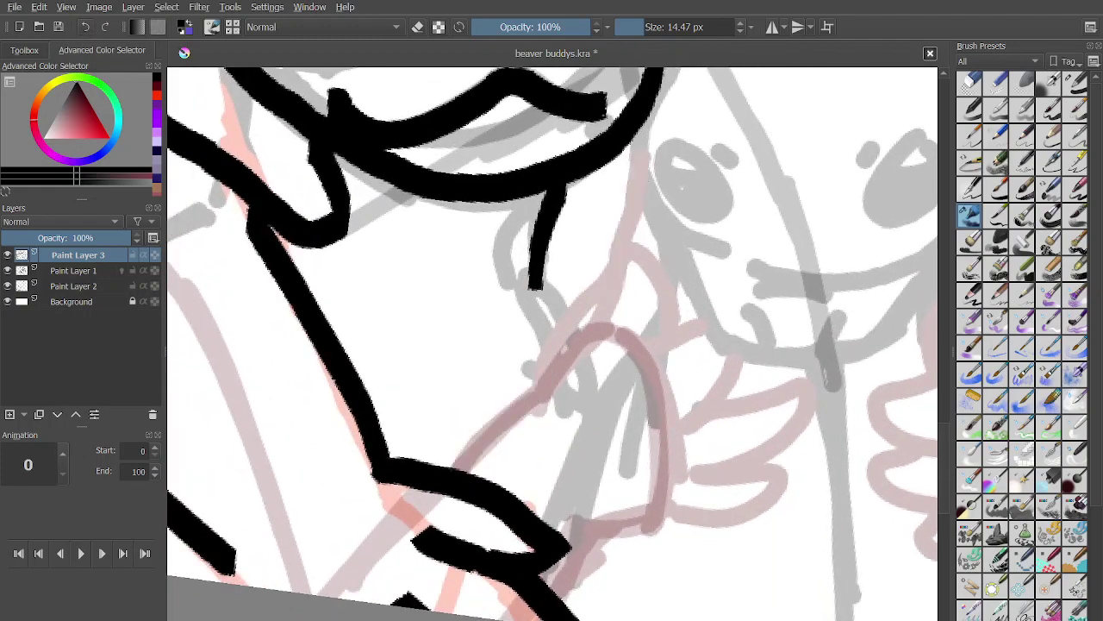
Ink the bear-like head's outline from the small figure's jaw around its chin and up to the far ear.
scroll(675, 443, "down", 2)
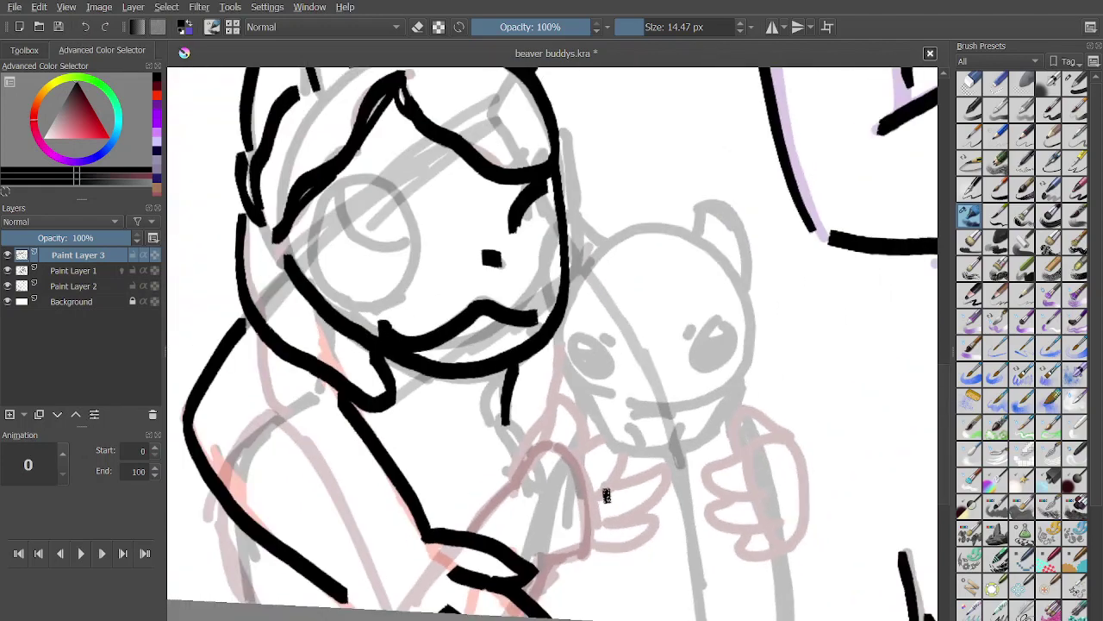
scroll(595, 509, "up", 2)
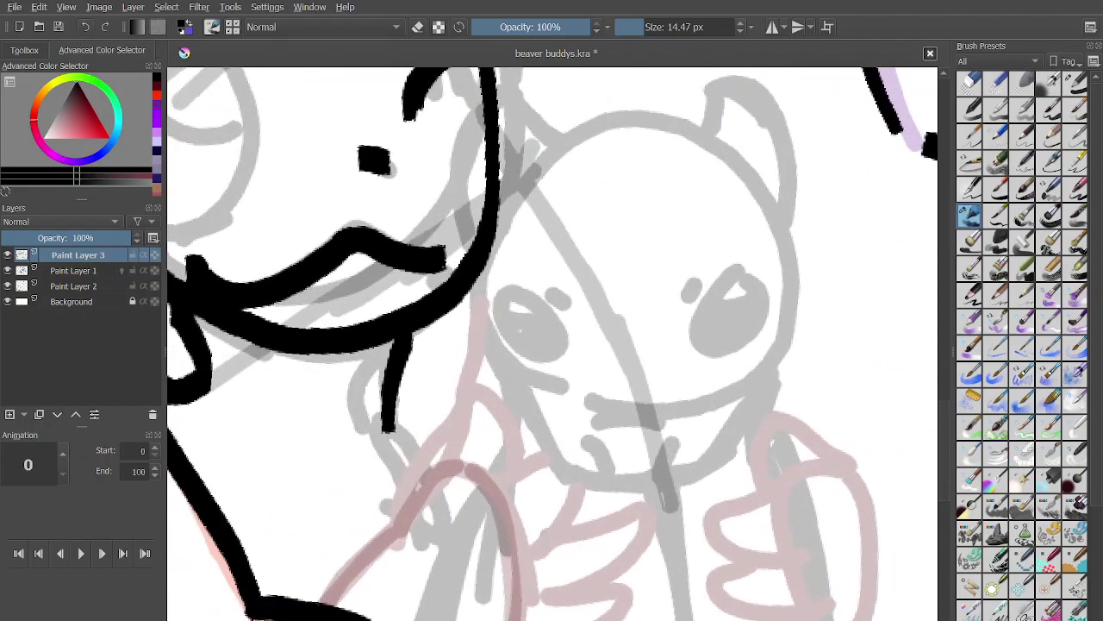
mouse_move(474, 295)
left_mouse_down()
mouse_move(553, 468)
mouse_move(587, 491)
mouse_move(657, 490)
mouse_move(710, 467)
mouse_move(782, 360)
mouse_move(793, 321)
mouse_move(780, 220)
left_mouse_up()
scroll(731, 366, "up", 3)
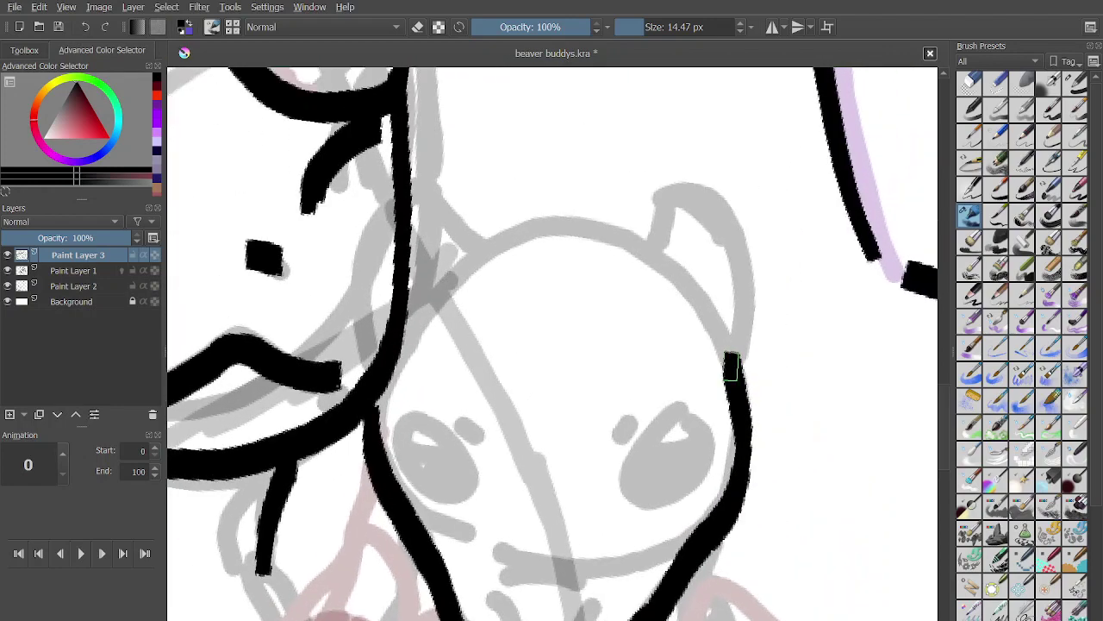
Ink both pointed ears of the bear-like head, each with a short inner line.
scroll(731, 366, "down", 1)
left_click_drag(481, 280, 487, 183)
scroll(487, 184, "up", 1)
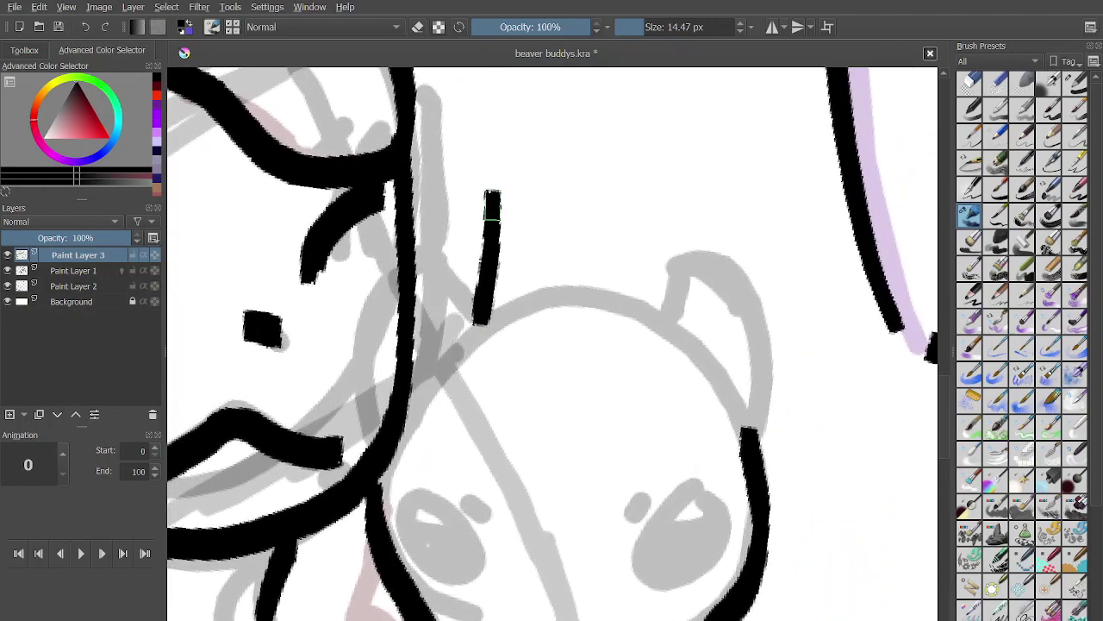
key("ctrl+z")
mouse_move(504, 308)
left_mouse_down()
mouse_move(464, 235)
mouse_move(424, 255)
mouse_move(437, 317)
left_mouse_up()
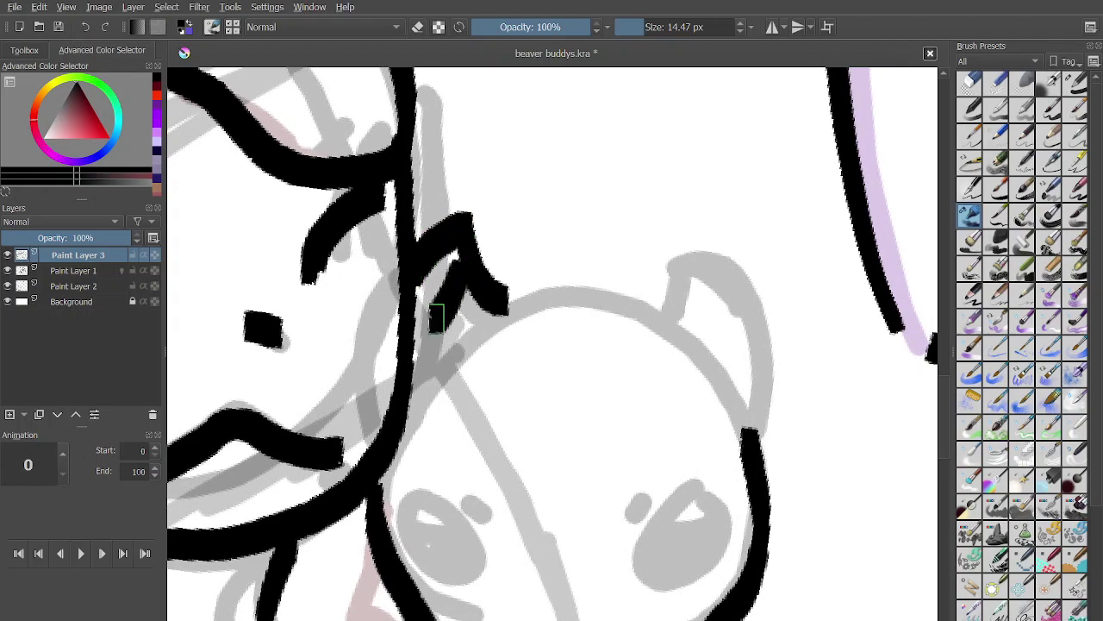
mouse_move(672, 313)
left_mouse_down()
mouse_move(744, 265)
mouse_move(780, 294)
mouse_move(775, 383)
mouse_move(755, 425)
left_mouse_up()
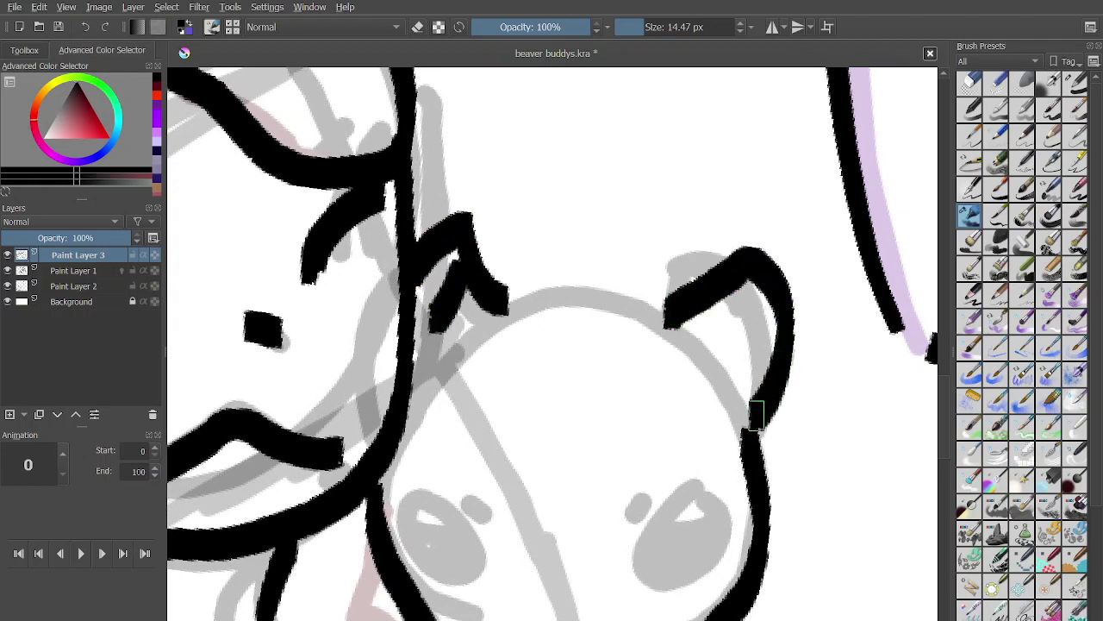
left_click_drag(746, 285, 748, 352)
Ink short dashes across the top of the bear-like head between its ears.
left_click(638, 298)
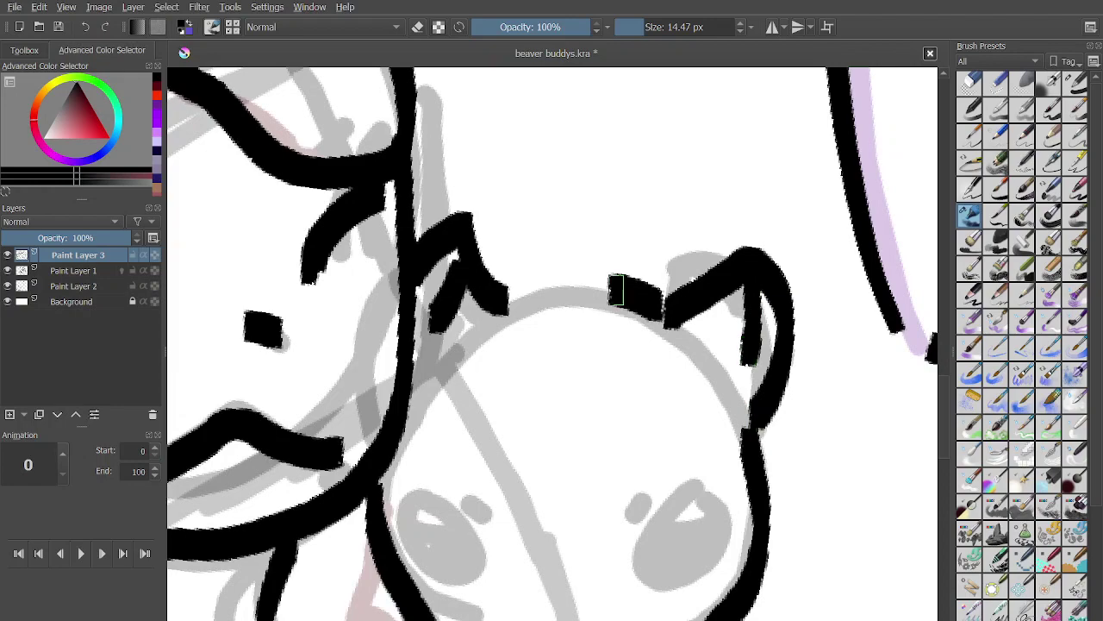
left_click_drag(571, 283, 576, 296)
scroll(552, 344, "down", 1)
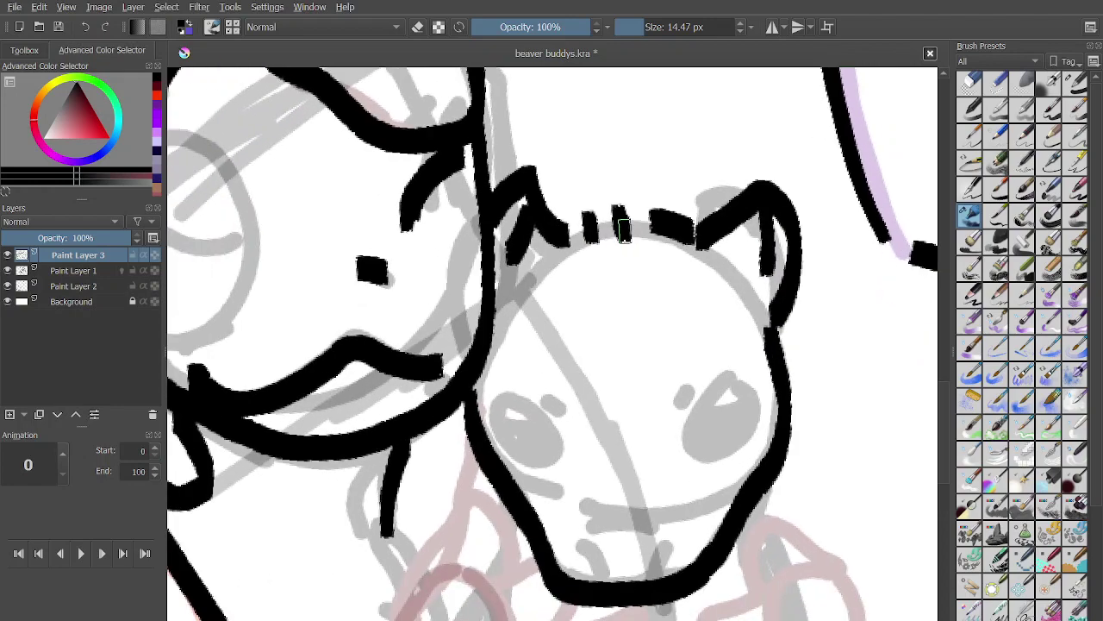
Ink the bear-like face's two small dark marks above the eye patches and three short vertical lines on its muzzle.
scroll(552, 344, "up", 3)
mouse_move(655, 341)
left_mouse_down()
mouse_move(627, 524)
mouse_move(724, 391)
mouse_move(674, 354)
mouse_move(663, 383)
left_mouse_up()
scroll(654, 346, "up", 1)
scroll(654, 347, "down", 3)
key("ctrl+z")
left_click_drag(486, 373, 541, 436)
scroll(489, 377, "up", 1)
left_click_drag(579, 389, 583, 435)
left_click_drag(620, 375, 625, 438)
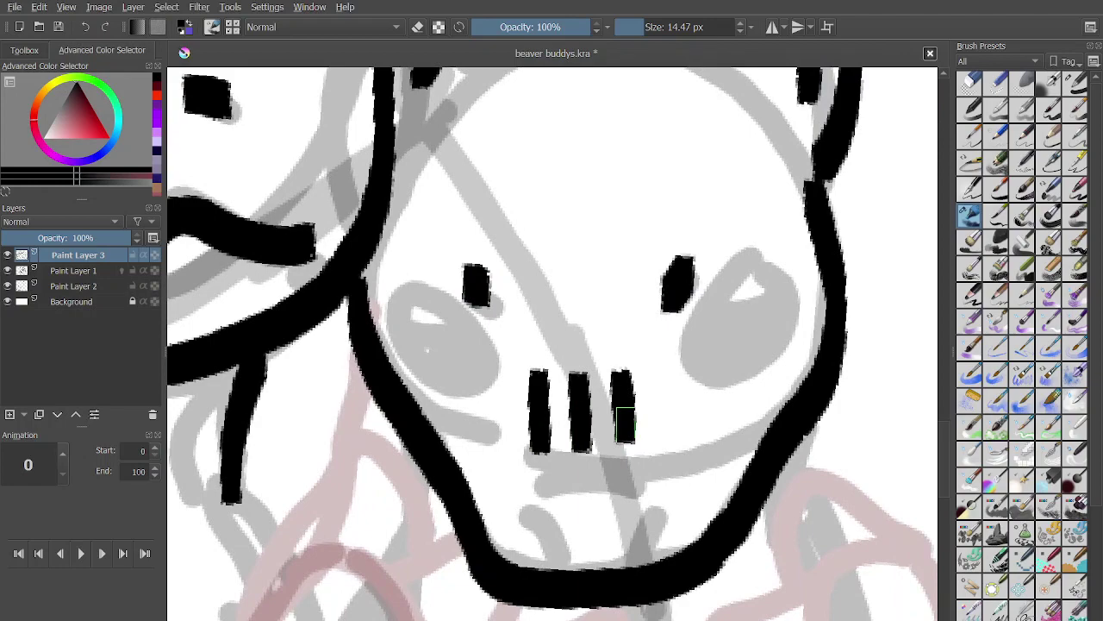
Ink two short slanted lines rising from the bear-like face's chin outline.
left_click_drag(525, 502, 546, 552)
left_click_drag(657, 491, 648, 565)
scroll(647, 530, "down", 3)
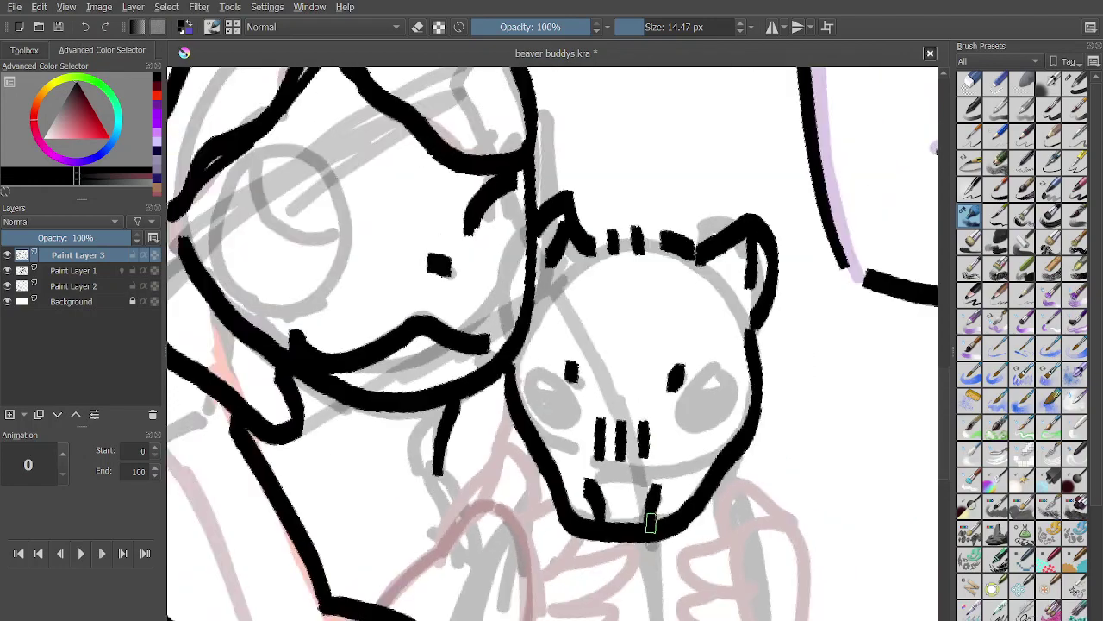
Ink the body line running from below the far sketched hand down to the canvas's lower edge.
scroll(652, 503, "down", 3)
scroll(649, 386, "up", 3)
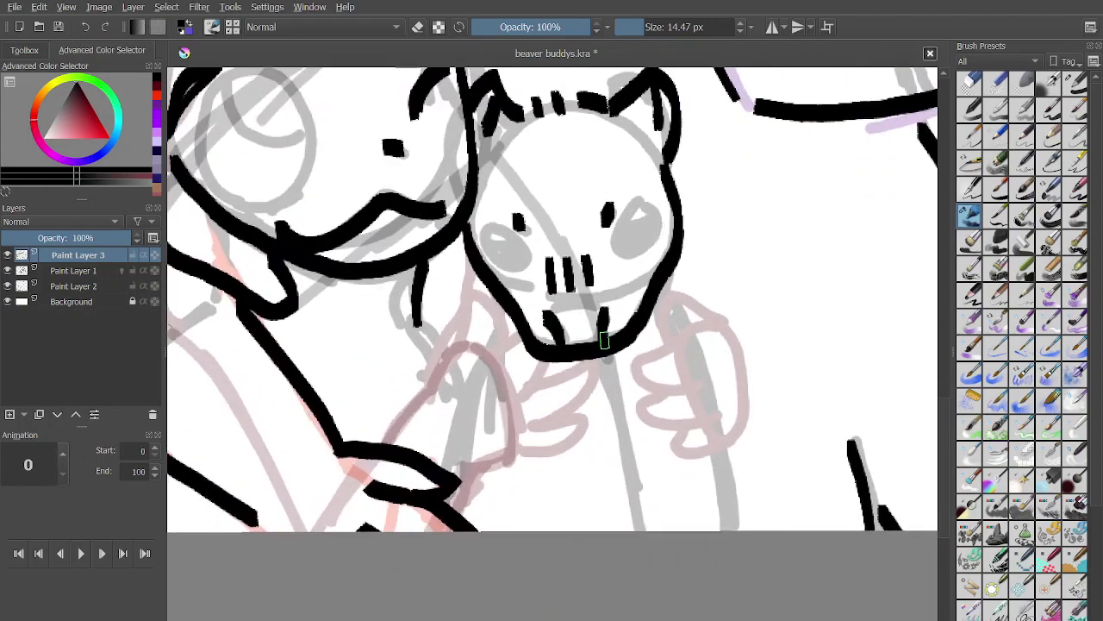
left_click_drag(708, 457, 725, 580)
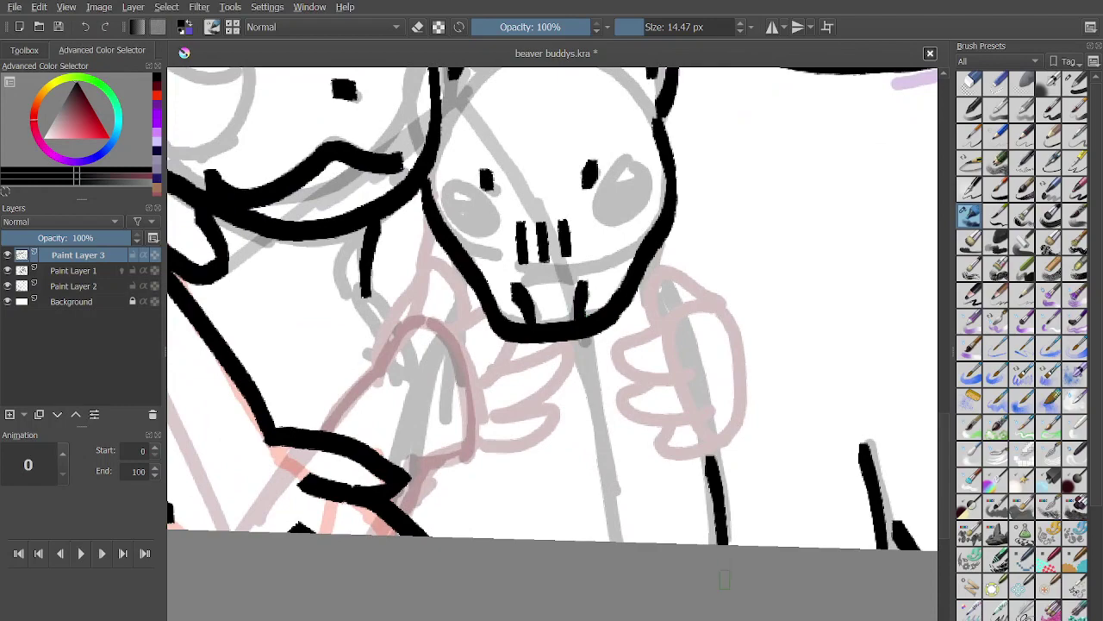
Ink the far hand beside the bear-like head with its curled fingers, outer edge and short dashes along the palm.
scroll(725, 580, "down", 2)
scroll(690, 388, "up", 4)
mouse_move(642, 324)
left_mouse_down()
mouse_move(580, 273)
mouse_move(544, 304)
mouse_move(546, 362)
mouse_move(459, 390)
mouse_move(498, 437)
mouse_move(555, 444)
mouse_move(487, 459)
mouse_move(463, 480)
mouse_move(528, 532)
mouse_move(572, 526)
mouse_move(528, 545)
mouse_move(532, 596)
mouse_move(600, 593)
left_mouse_up()
left_click_drag(583, 436, 603, 493)
left_click_drag(609, 517, 627, 576)
left_click_drag(588, 349, 601, 398)
mouse_move(644, 319)
left_mouse_down()
mouse_move(680, 431)
mouse_move(639, 588)
left_mouse_up()
scroll(639, 588, "down", 2)
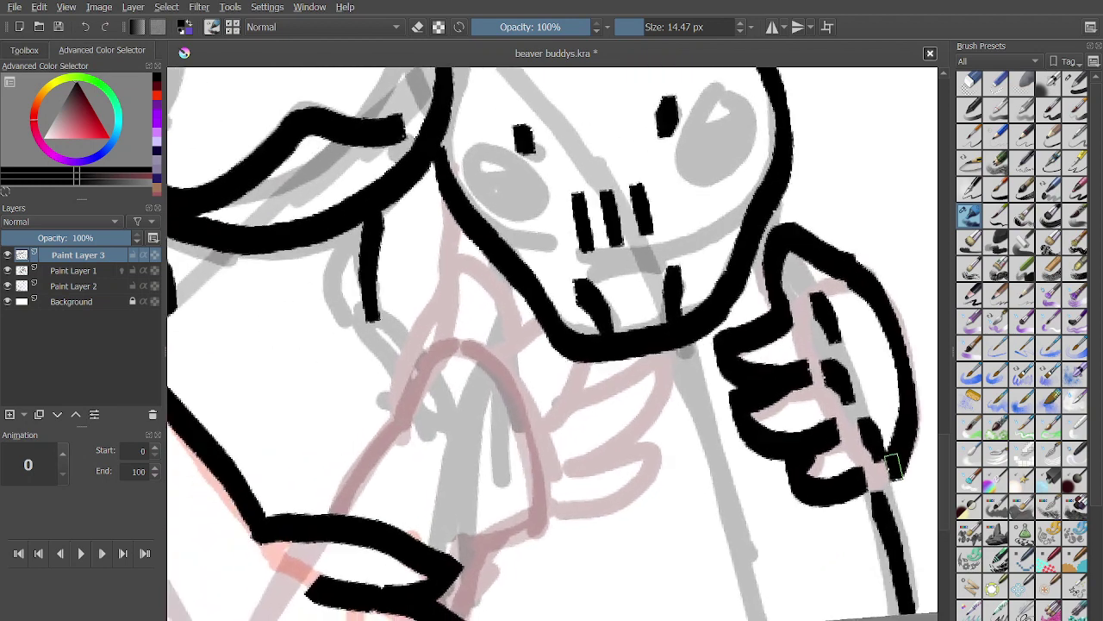
Ink the near hand under the bear-like head, with its wrist line, raised thumb, pointed fingers and lower edge.
mouse_move(359, 479)
left_mouse_down()
mouse_move(405, 413)
mouse_move(396, 406)
mouse_move(431, 288)
left_mouse_up()
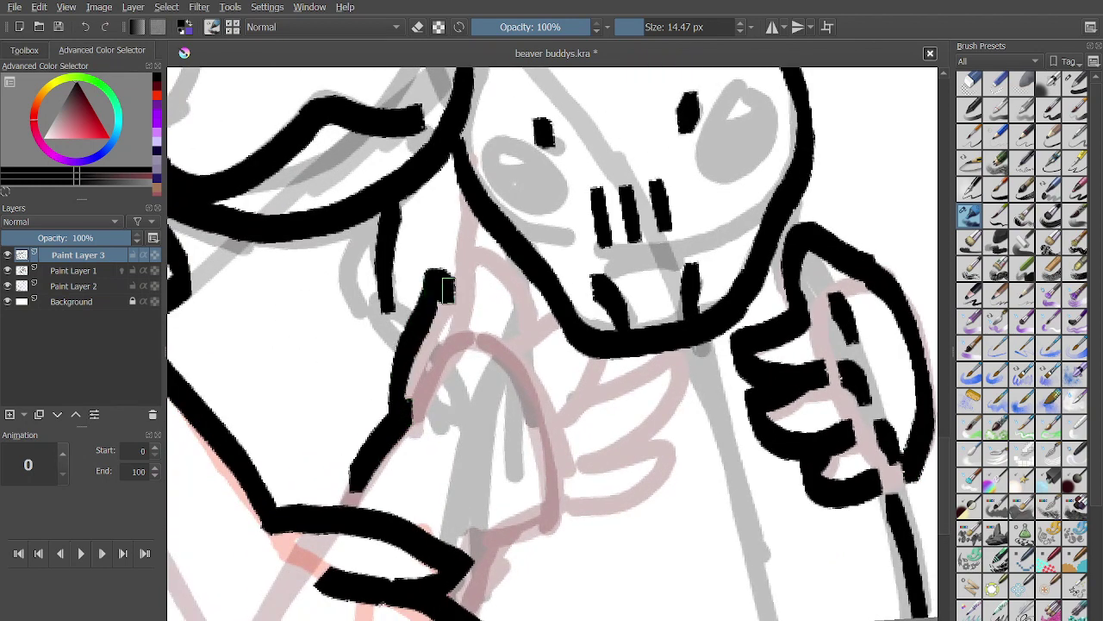
mouse_move(450, 330)
left_mouse_down()
mouse_move(534, 315)
mouse_move(521, 370)
left_mouse_up()
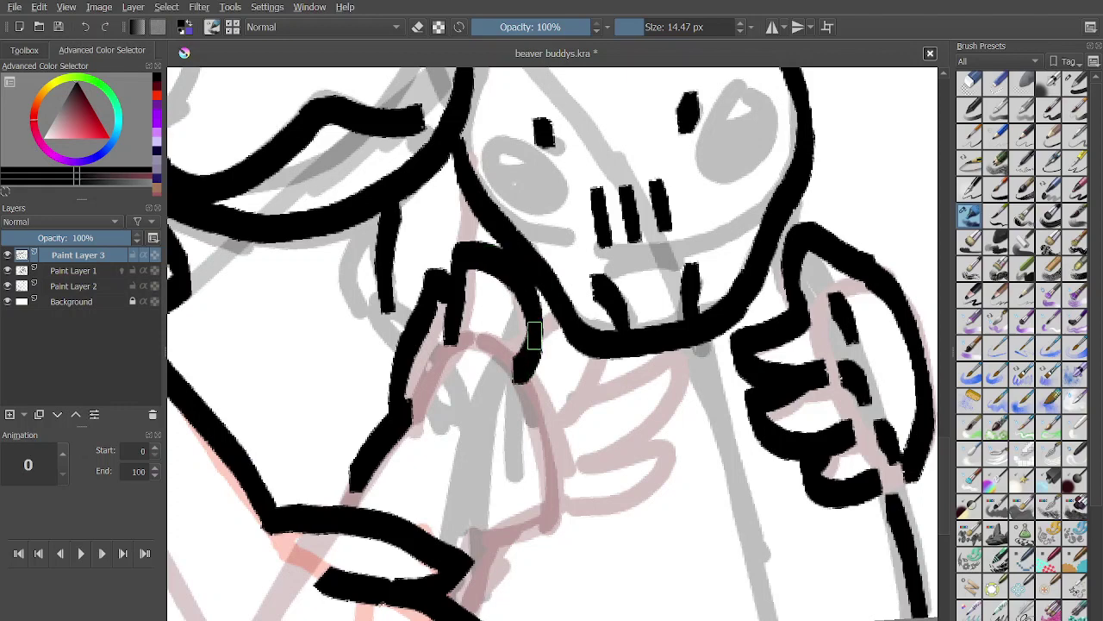
mouse_move(555, 427)
left_mouse_down()
mouse_move(593, 373)
mouse_move(680, 357)
mouse_move(533, 525)
mouse_move(488, 536)
left_mouse_up()
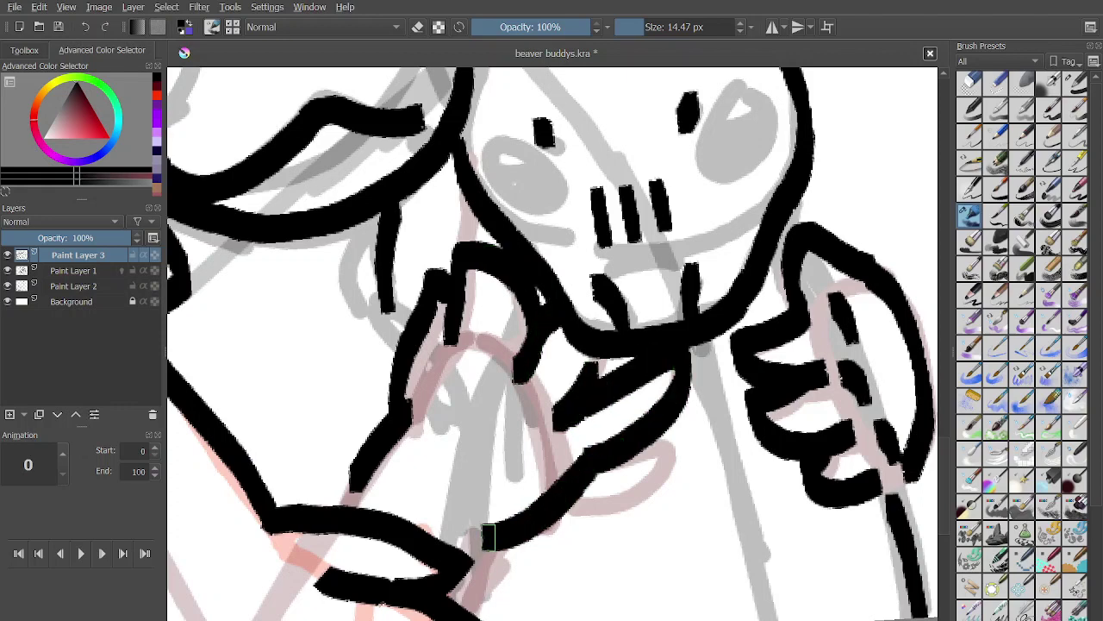
Ink the curved body line below the small figure's outer elbow down to the canvas's lower edge.
scroll(491, 536, "down", 8)
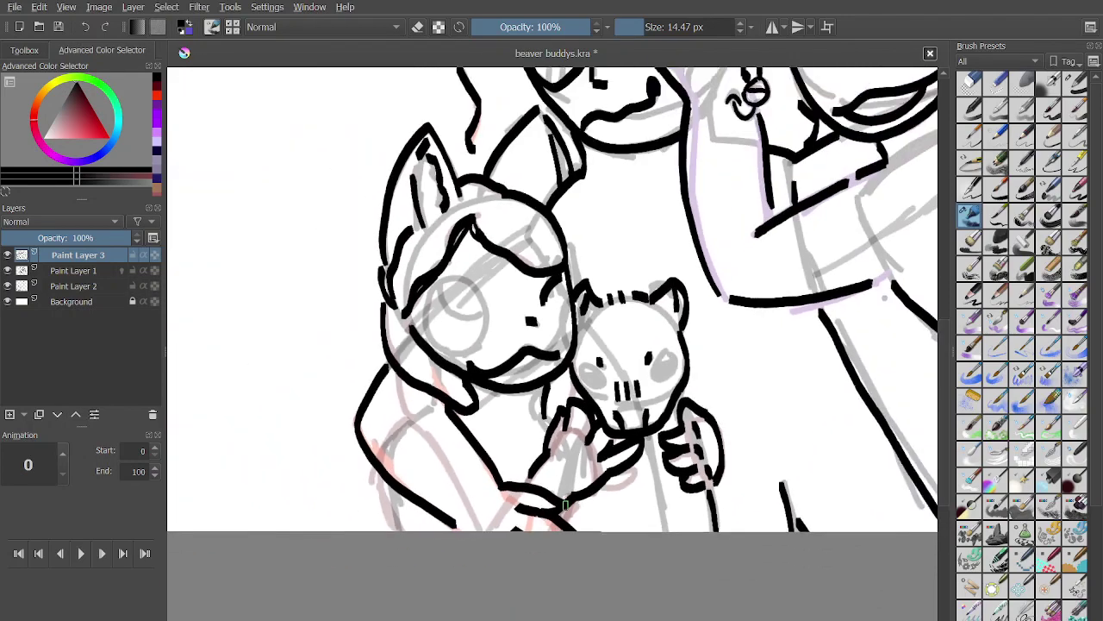
scroll(575, 510, "up", 5)
left_click_drag(316, 399, 401, 600)
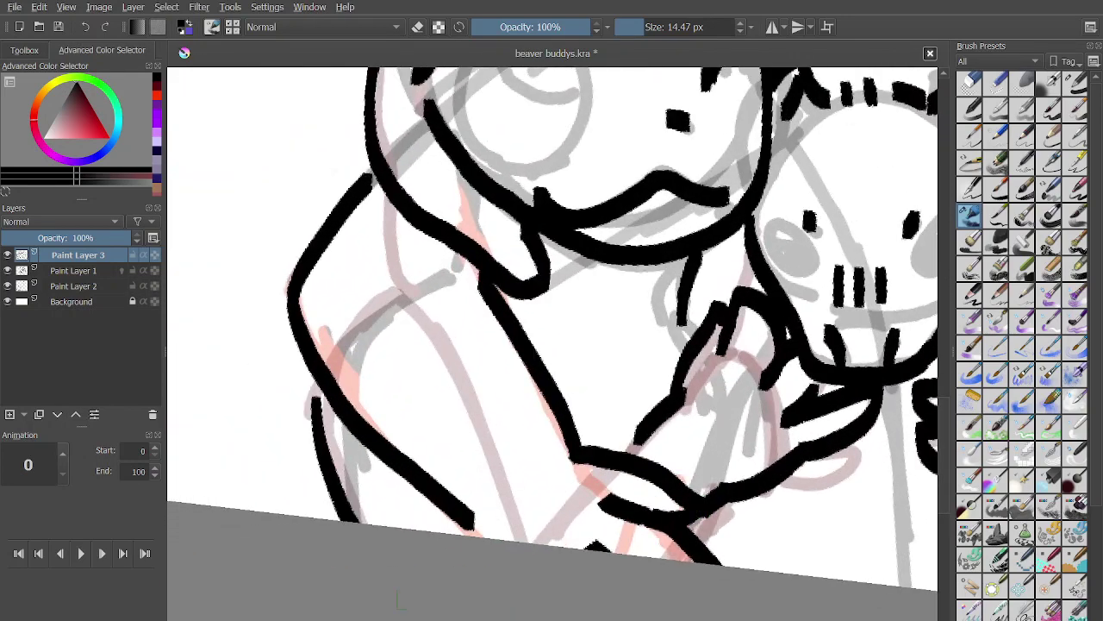
scroll(622, 445, "down", 5)
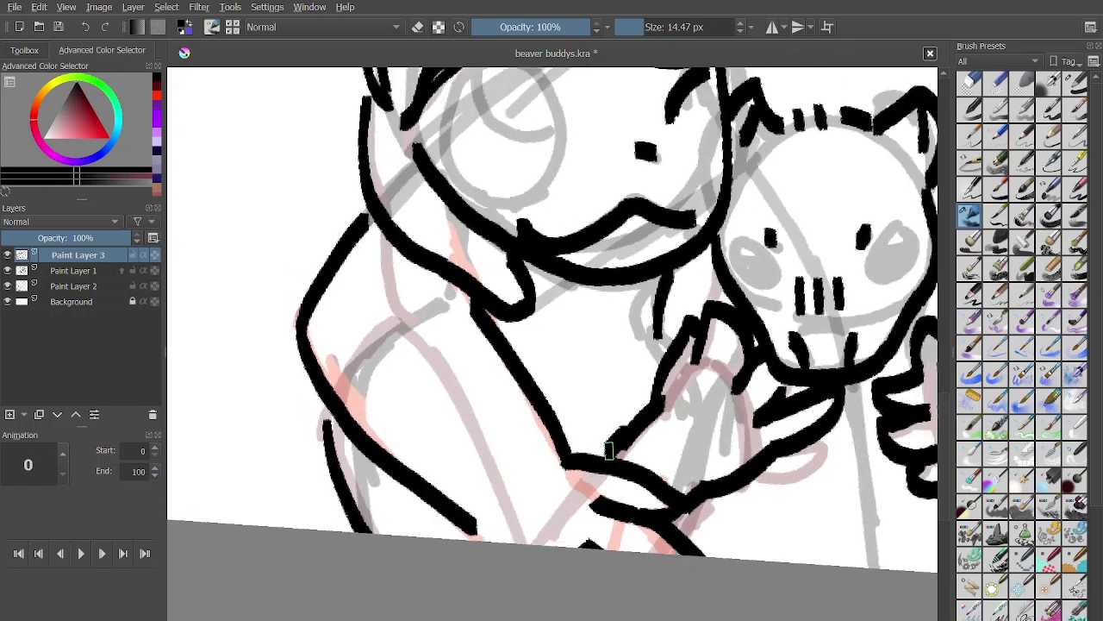
Ink the short line at the small figure's lower sleeve, and check the line art with the sketch layers temporarily hidden.
left_click_drag(585, 512, 430, 532)
left_click(8, 271)
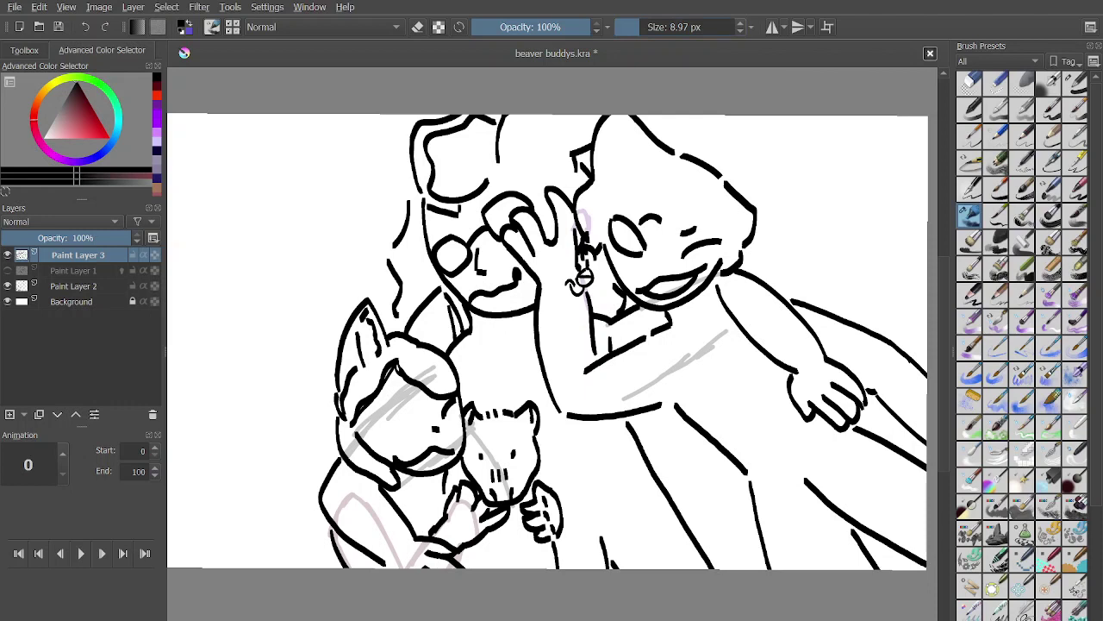
left_click(8, 285)
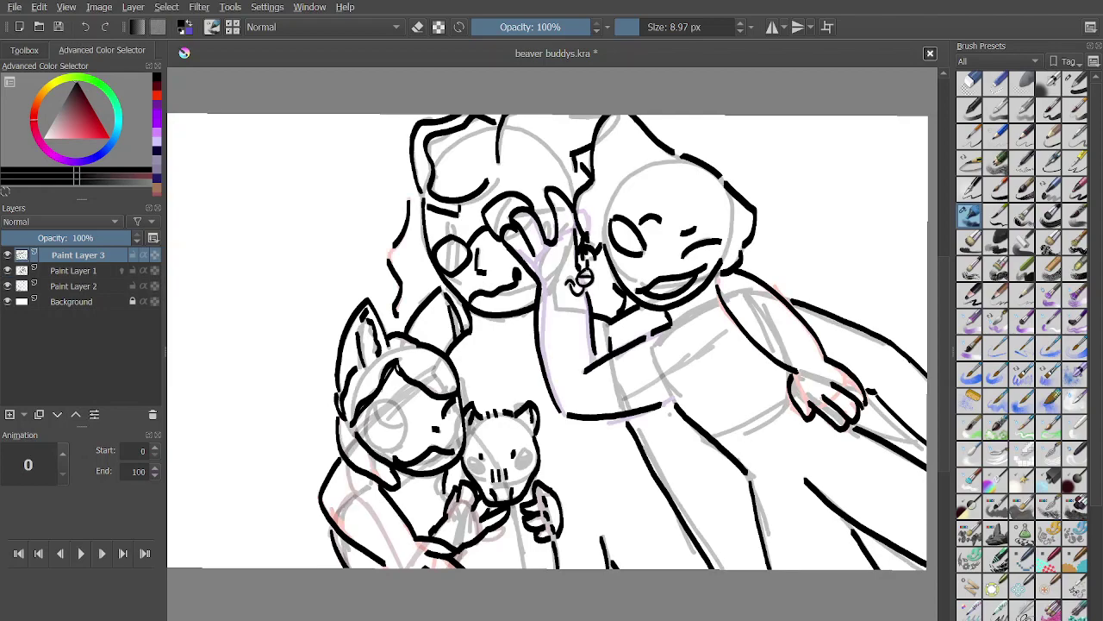
Ink the large round eye on the small figure's face as an open oval with a curved line inside it.
scroll(386, 427, "up", 8)
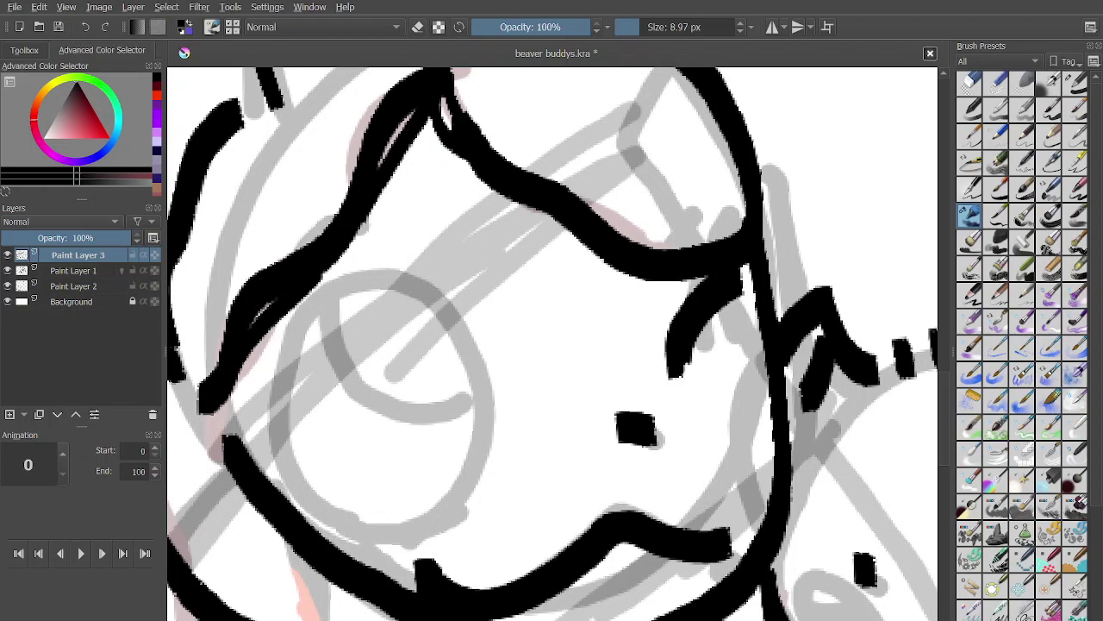
mouse_move(298, 507)
left_mouse_down()
mouse_move(267, 383)
mouse_move(457, 306)
mouse_move(466, 517)
mouse_move(435, 528)
left_mouse_up()
scroll(325, 316, "up", 1)
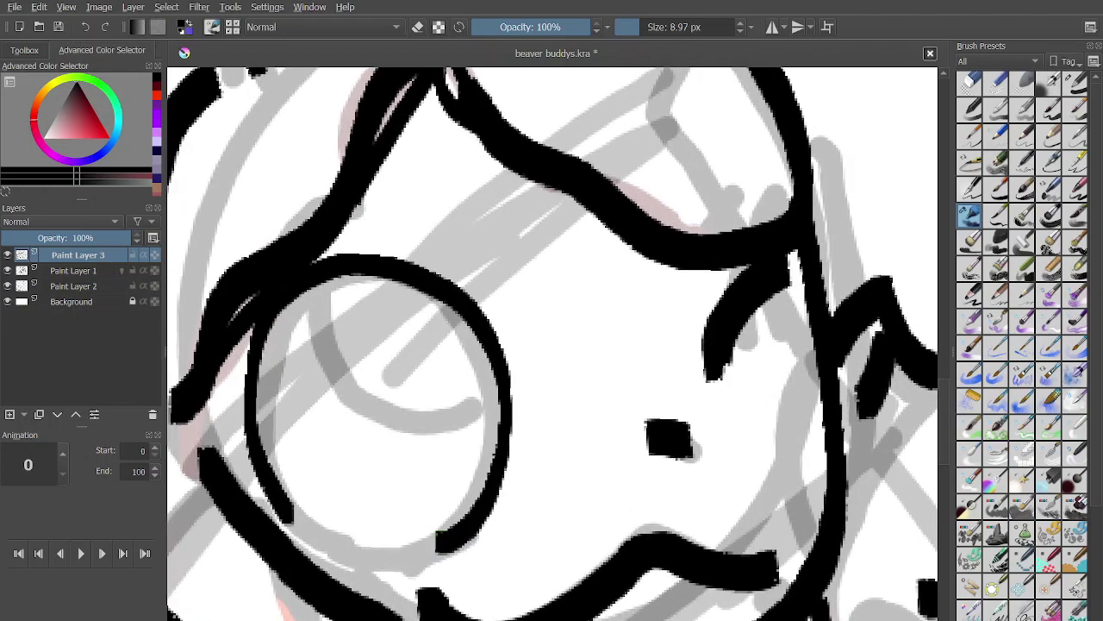
key("ctrl+z")
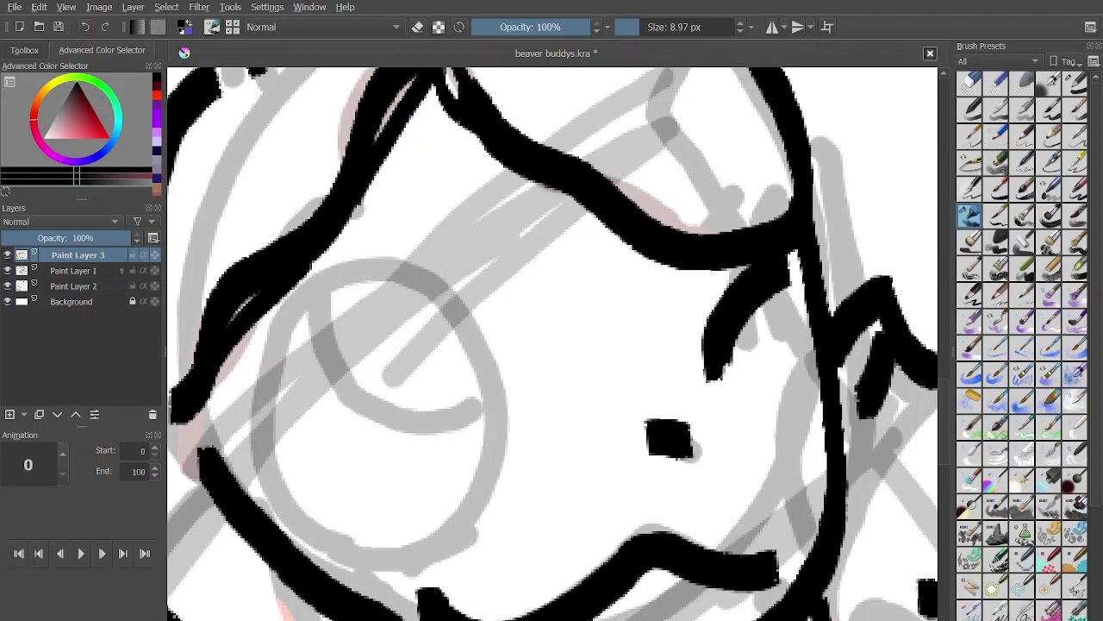
mouse_move(339, 541)
left_mouse_down()
mouse_move(257, 371)
mouse_move(419, 266)
mouse_move(489, 397)
left_mouse_up()
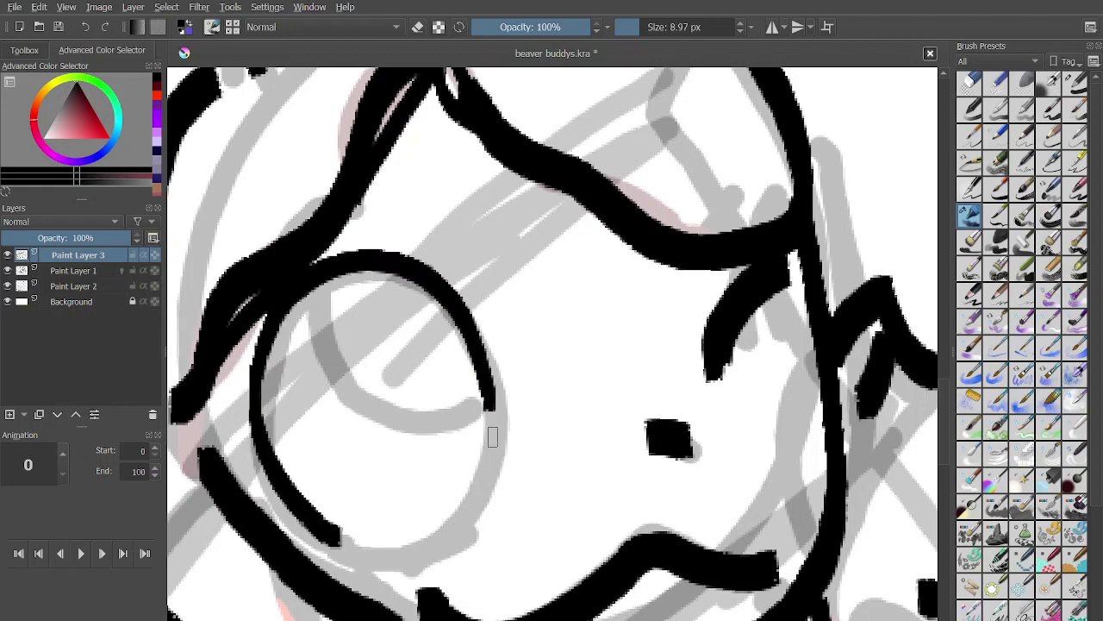
mouse_move(492, 438)
left_mouse_down()
mouse_move(486, 487)
mouse_move(445, 539)
left_mouse_up()
scroll(414, 301, "up", 2)
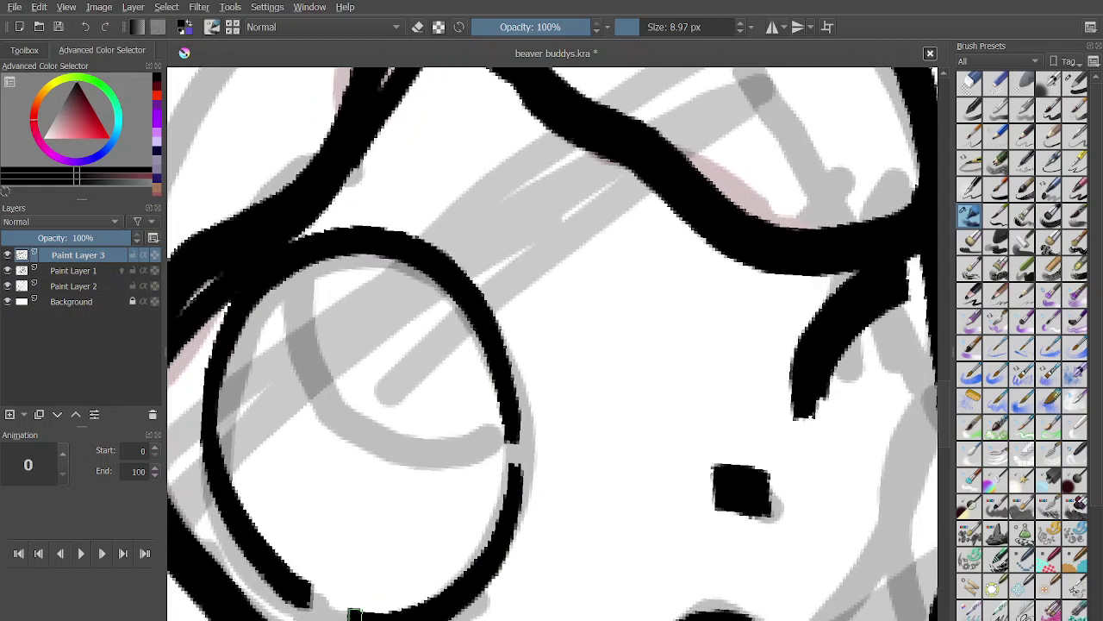
mouse_move(293, 288)
left_mouse_down()
mouse_move(298, 341)
mouse_move(431, 461)
mouse_move(488, 439)
left_mouse_up()
scroll(488, 440, "down", 3)
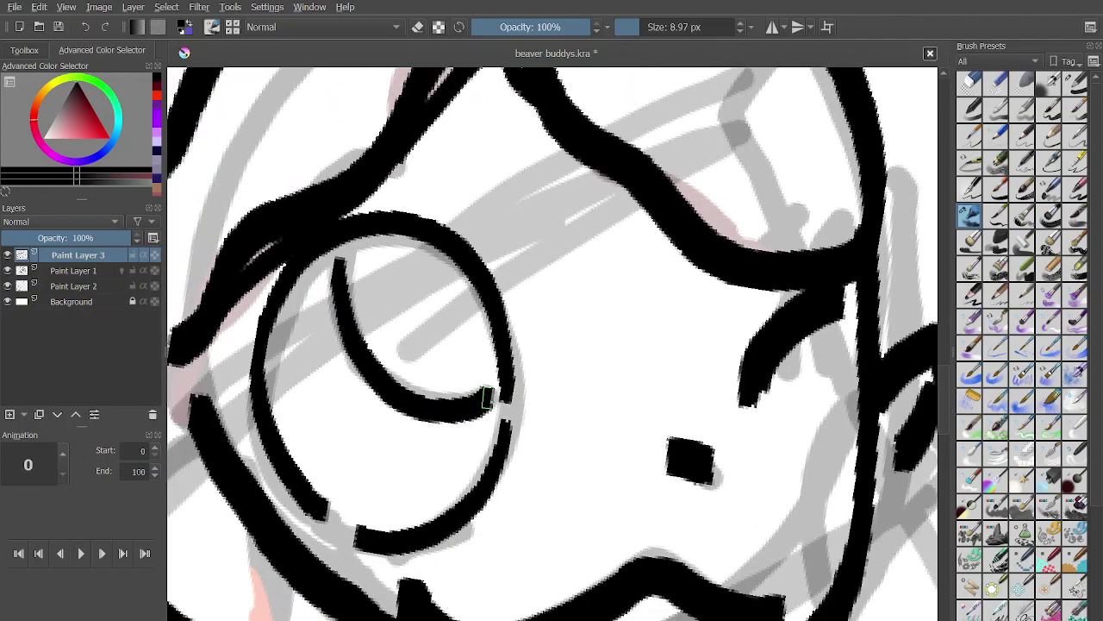
scroll(500, 385, "down", 5)
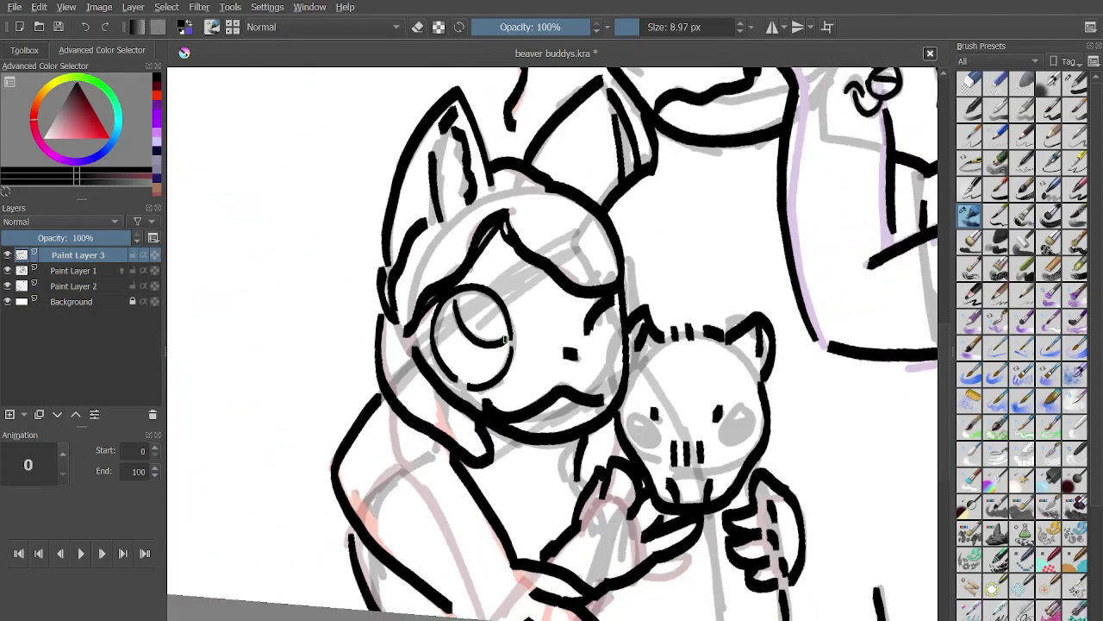
Ink two short upright lines above the round eye of the figure whose face is partly covered by the raised hand.
scroll(448, 405, "up", 6)
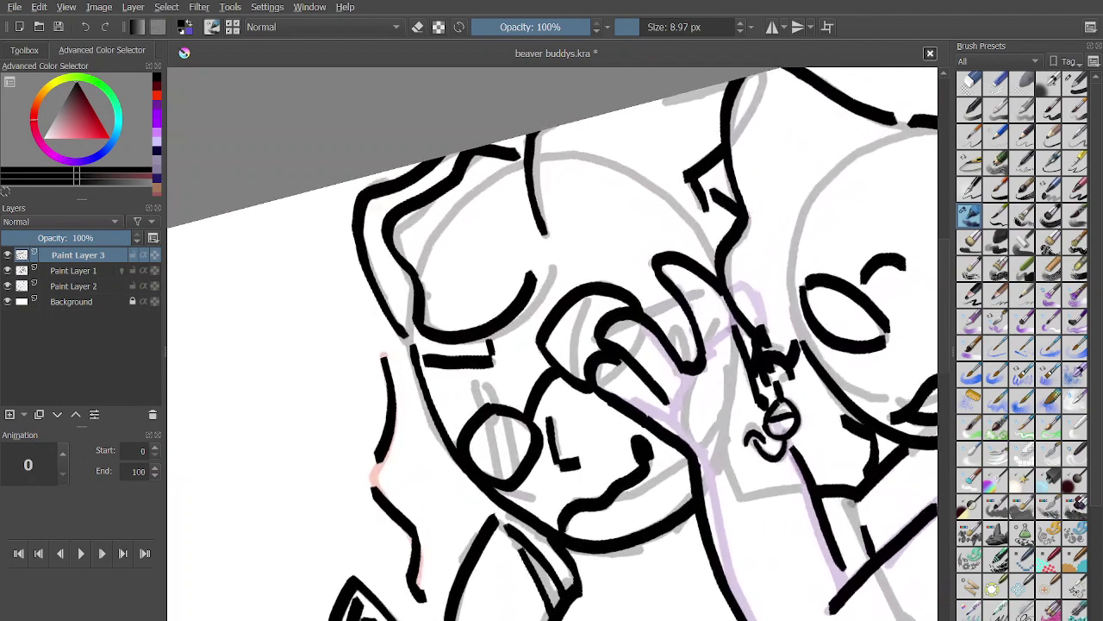
scroll(449, 405, "up", 2)
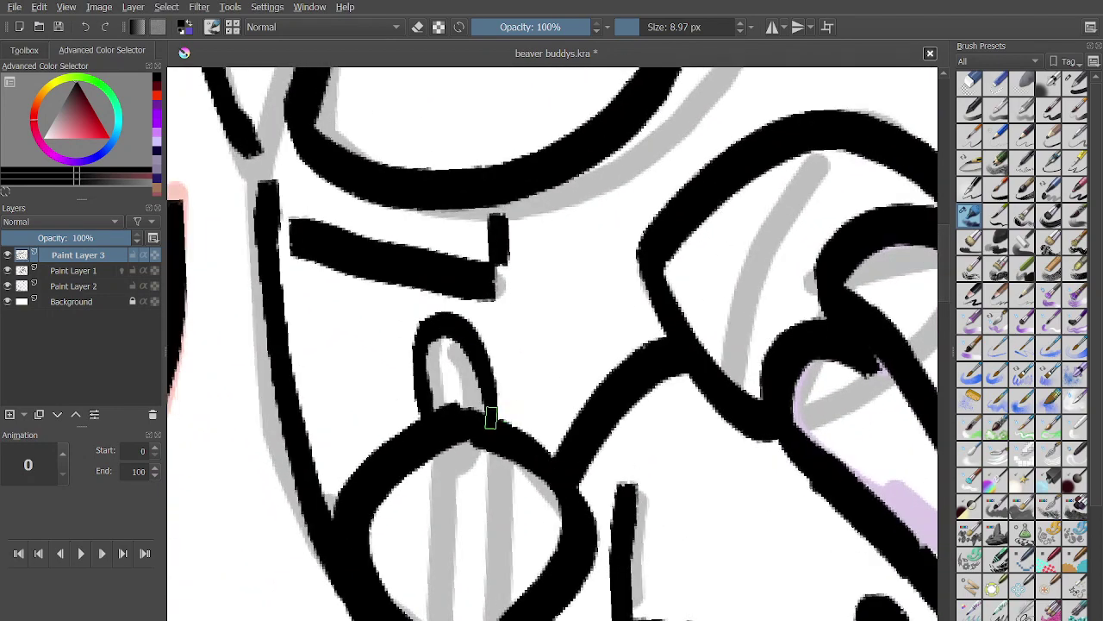
mouse_move(404, 403)
left_mouse_down()
mouse_move(407, 328)
mouse_move(457, 416)
left_mouse_up()
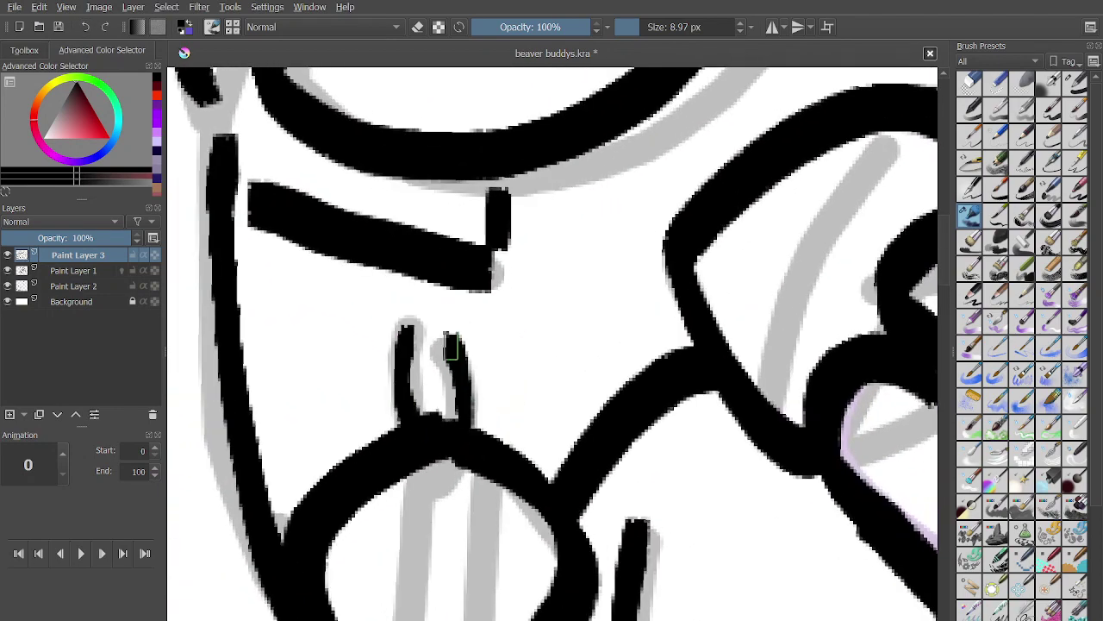
scroll(451, 328, "down", 3)
Ink the line bridging two fingers of the raised hand and the small arched mark between those fingers.
scroll(551, 345, "up", 3)
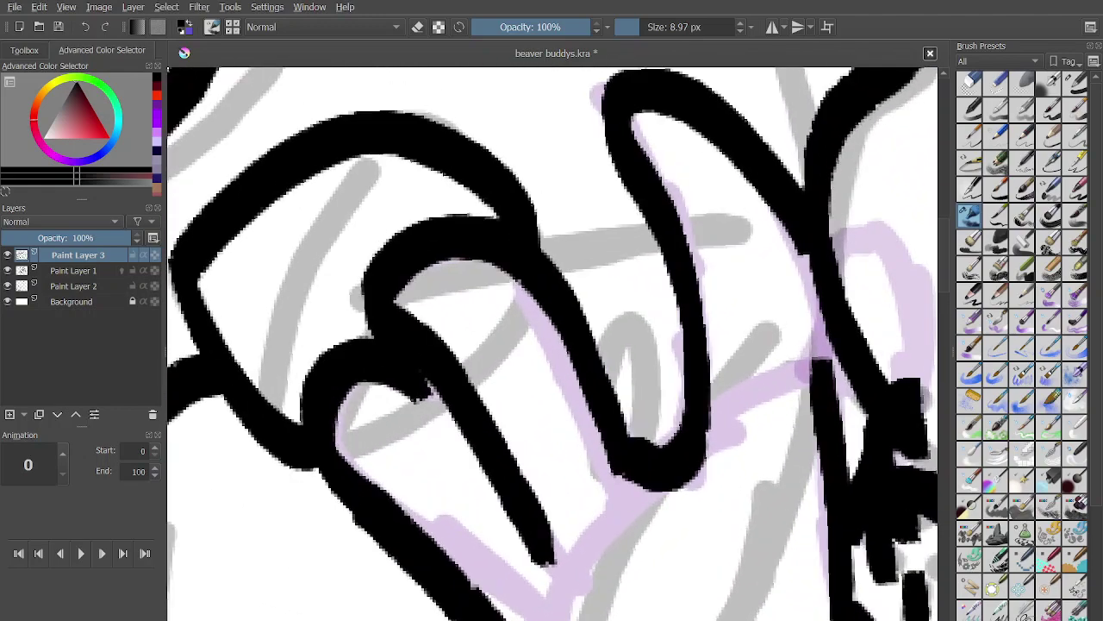
mouse_move(543, 252)
left_mouse_down()
mouse_move(641, 226)
mouse_move(645, 244)
left_mouse_up()
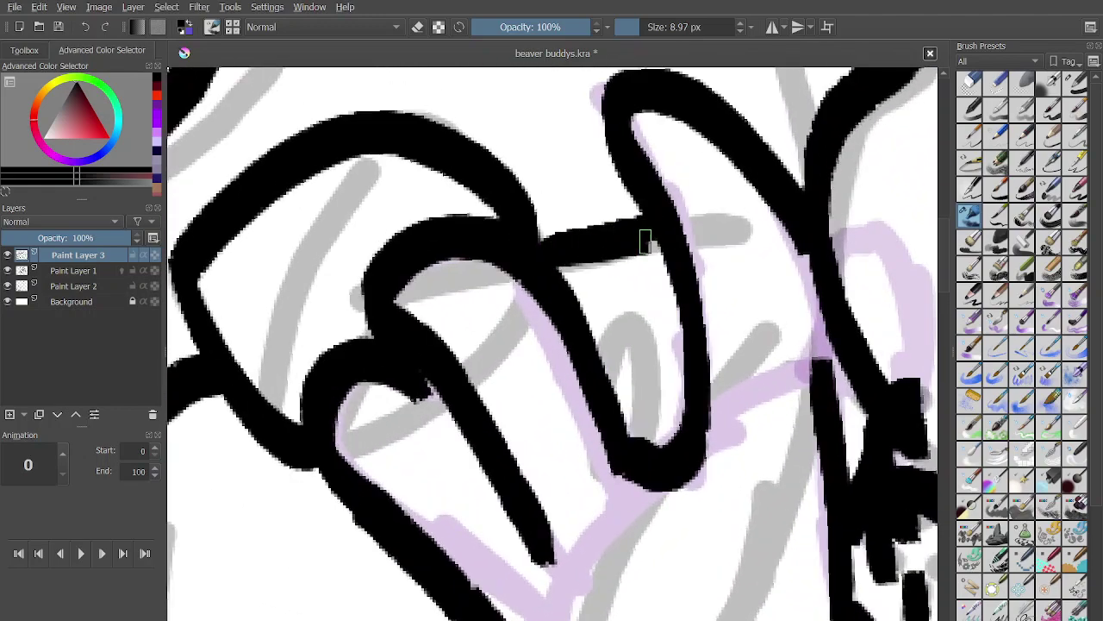
key("ctrl+z")
scroll(558, 264, "up", 2)
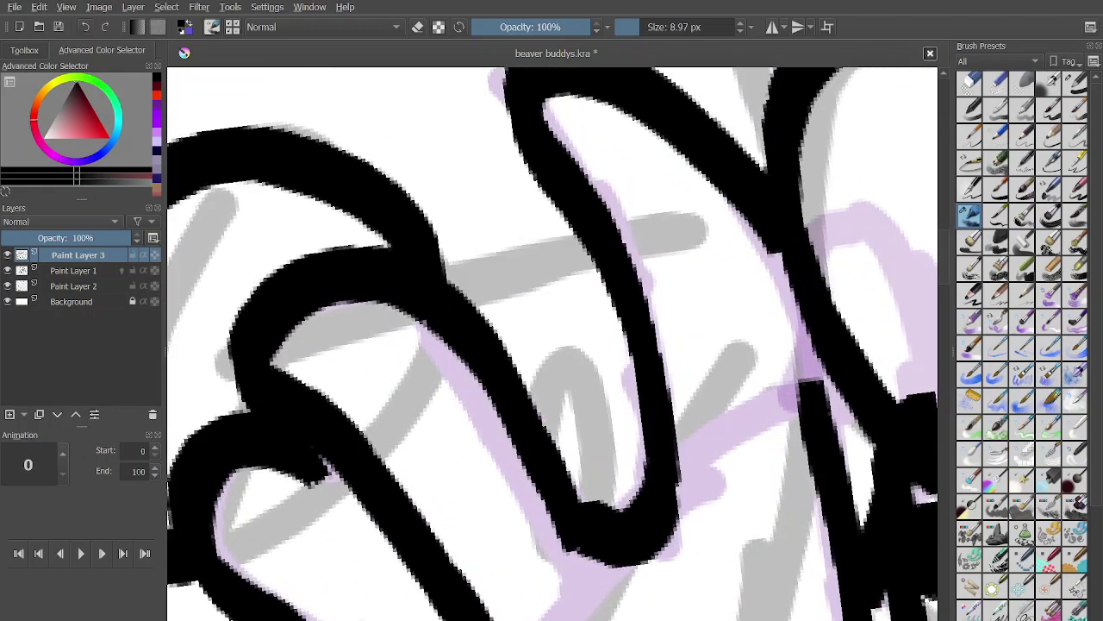
mouse_move(575, 240)
left_mouse_down()
mouse_move(436, 282)
mouse_move(592, 253)
left_mouse_up()
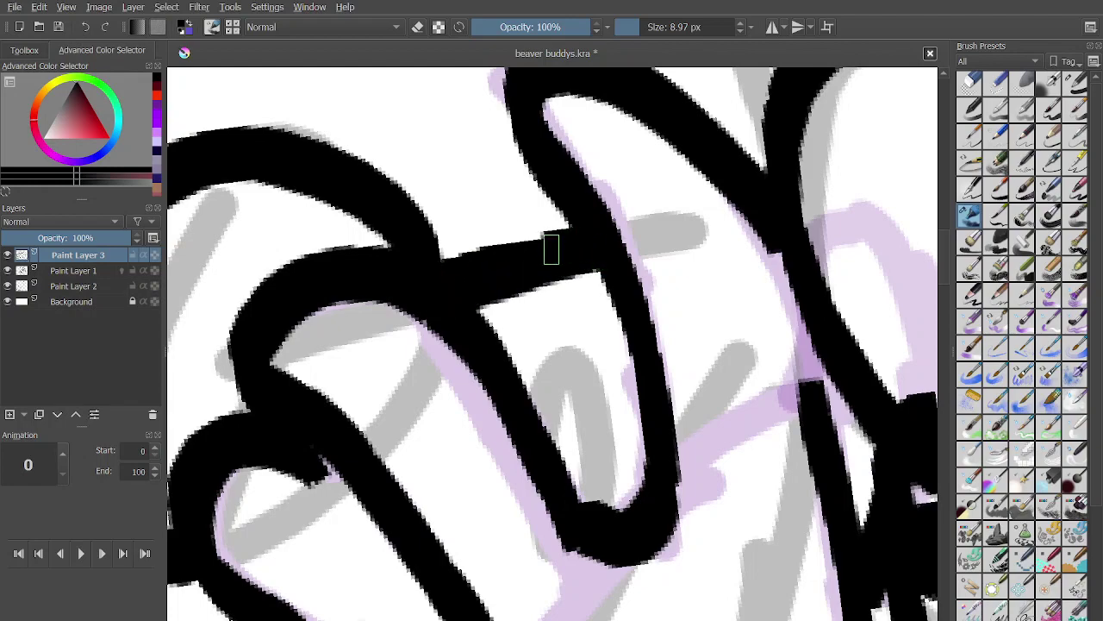
mouse_move(548, 397)
left_mouse_down()
mouse_move(604, 404)
mouse_move(604, 468)
left_mouse_up()
scroll(604, 468, "down", 3)
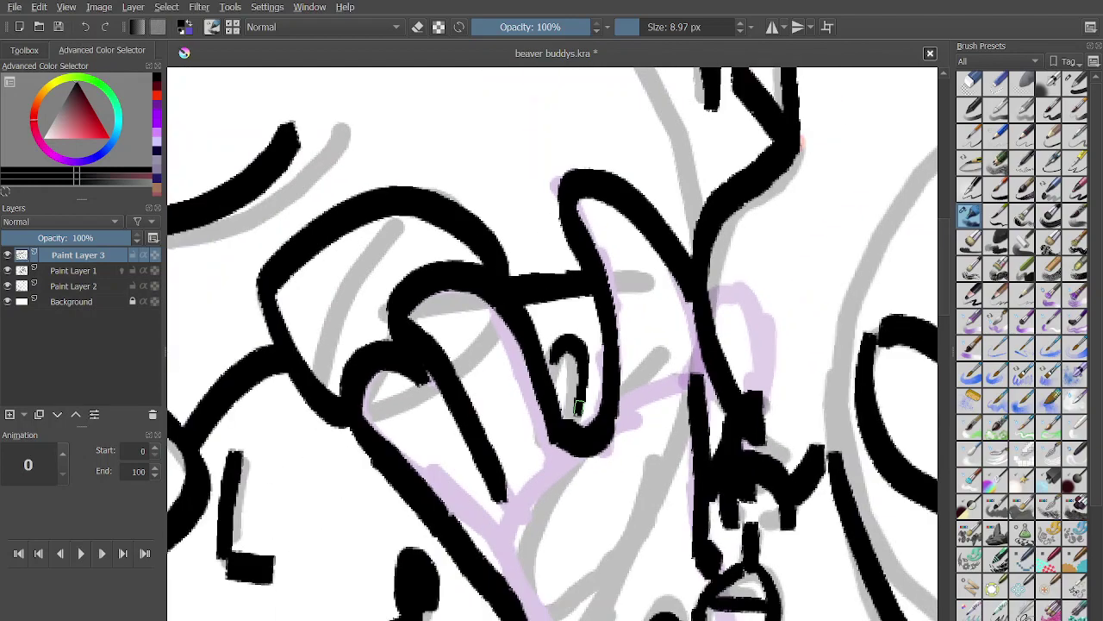
scroll(599, 332, "down", 2)
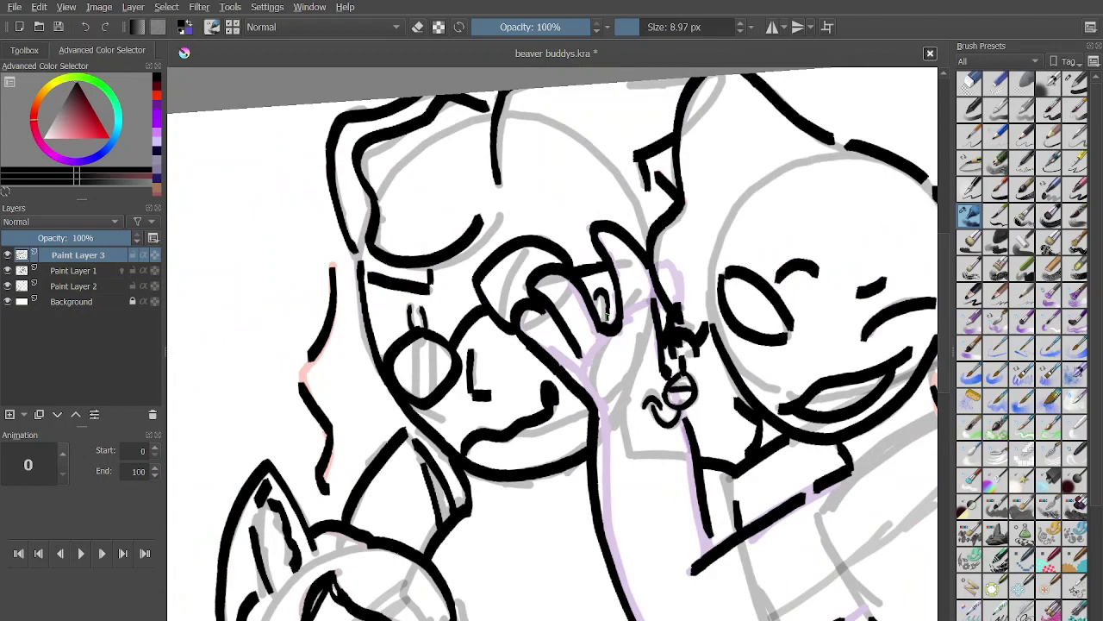
scroll(608, 315, "down", 6)
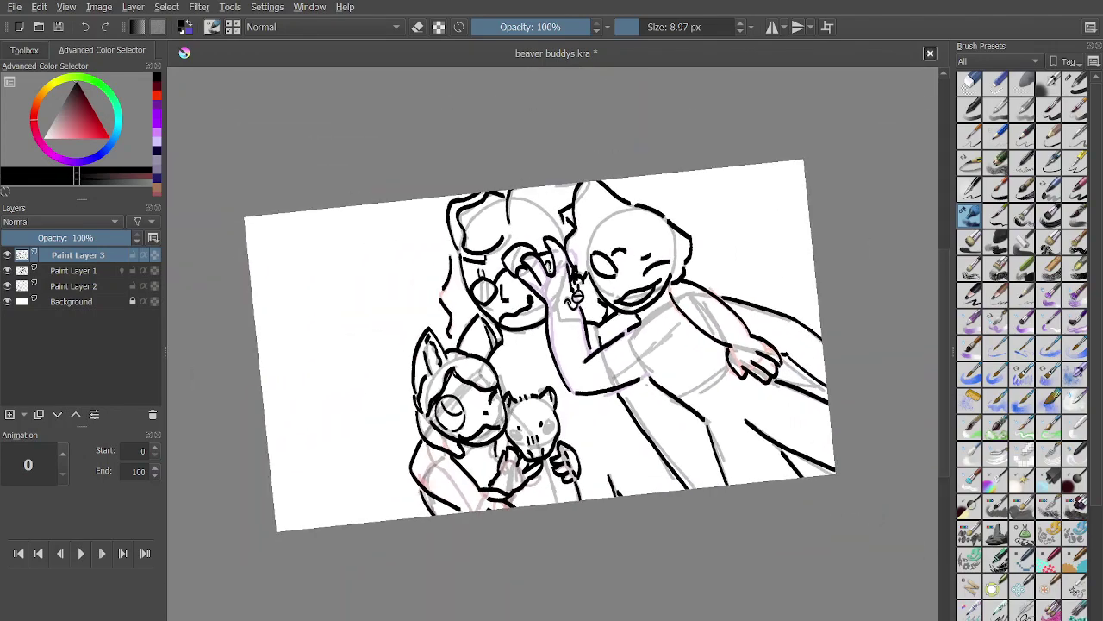
Try inking the bear-like head's right-hand oval eye solid black, leaving a small highlight open near its upper end.
scroll(548, 430, "up", 10)
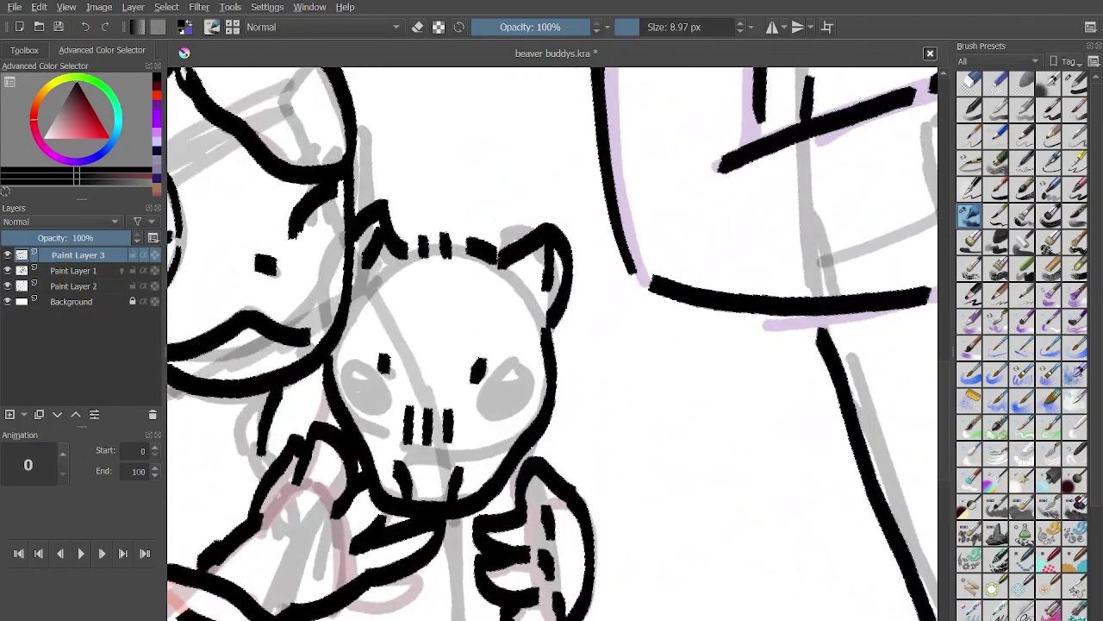
scroll(508, 375, "up", 4)
mouse_move(418, 383)
left_mouse_down()
mouse_move(441, 312)
mouse_move(560, 316)
mouse_move(508, 398)
mouse_move(413, 379)
left_mouse_up()
scroll(414, 384, "up", 3)
key("ctrl+z")
mouse_move(348, 462)
left_mouse_down()
mouse_move(425, 325)
mouse_move(546, 295)
mouse_move(562, 319)
left_mouse_up()
mouse_move(372, 513)
left_mouse_down()
mouse_move(469, 480)
mouse_move(582, 353)
mouse_move(537, 319)
mouse_move(505, 423)
mouse_move(409, 462)
left_mouse_up()
scroll(410, 462, "down", 3)
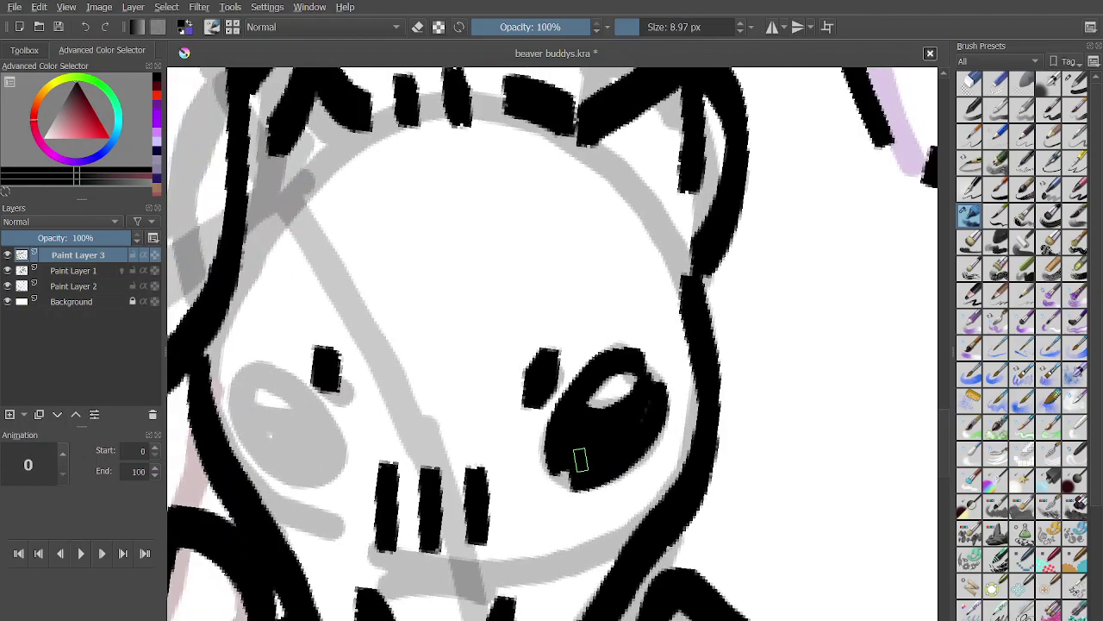
key("plus")
key("plus")
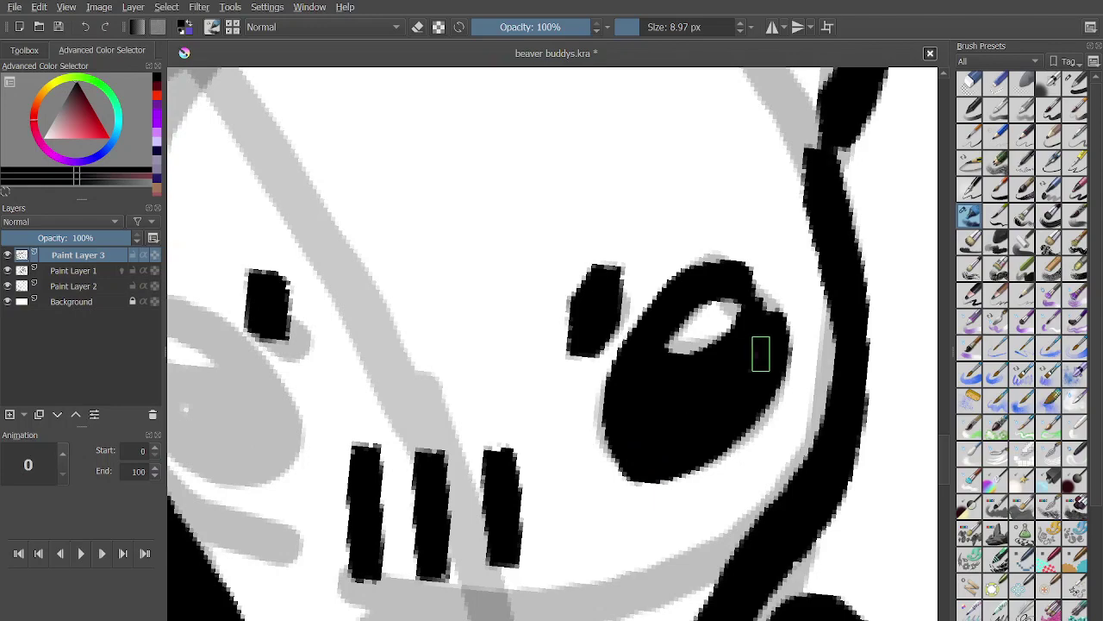
key("plus")
key("plus")
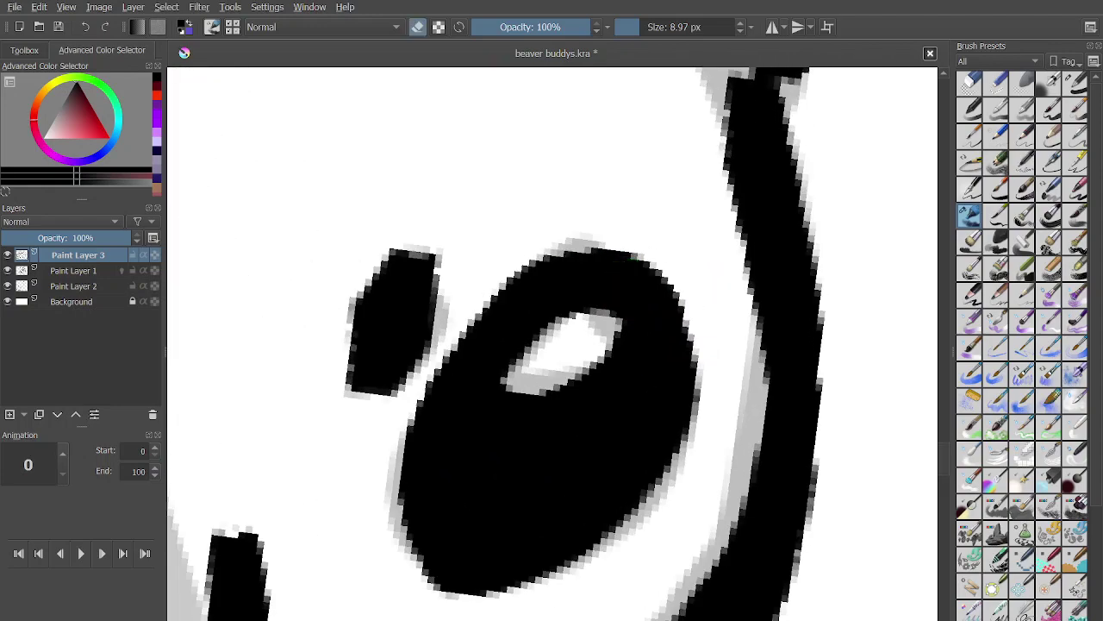
Try erasing a larger oval highlight in the upper part of the bear-like head's right-hand eye.
mouse_move(572, 322)
left_mouse_down()
mouse_move(548, 401)
mouse_move(589, 302)
left_mouse_up()
scroll(565, 341, "down", 3)
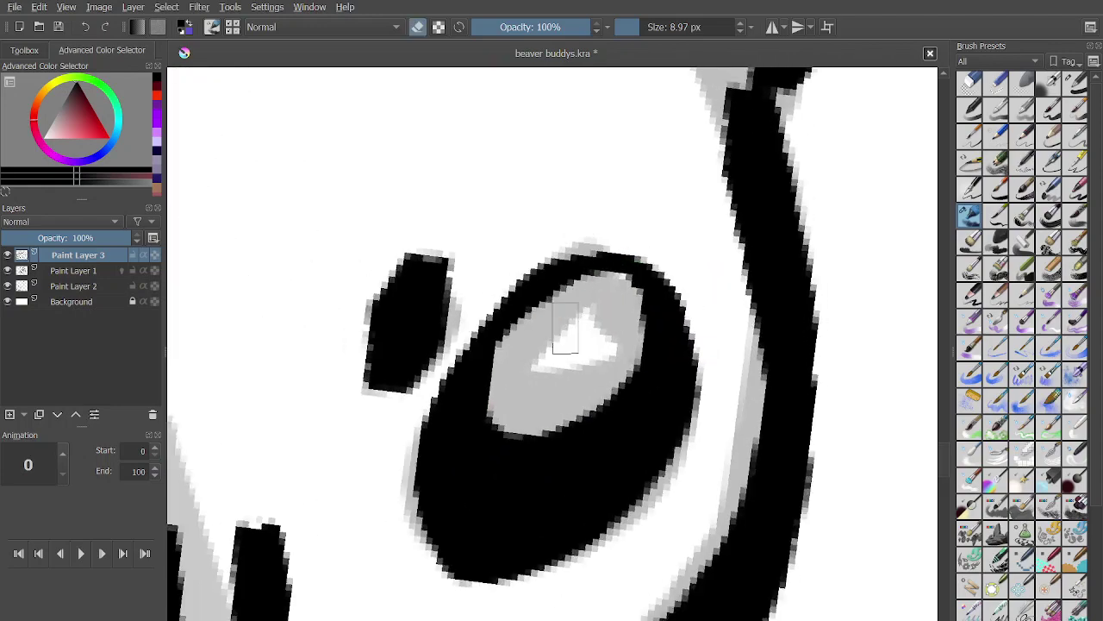
key("plus")
key("plus")
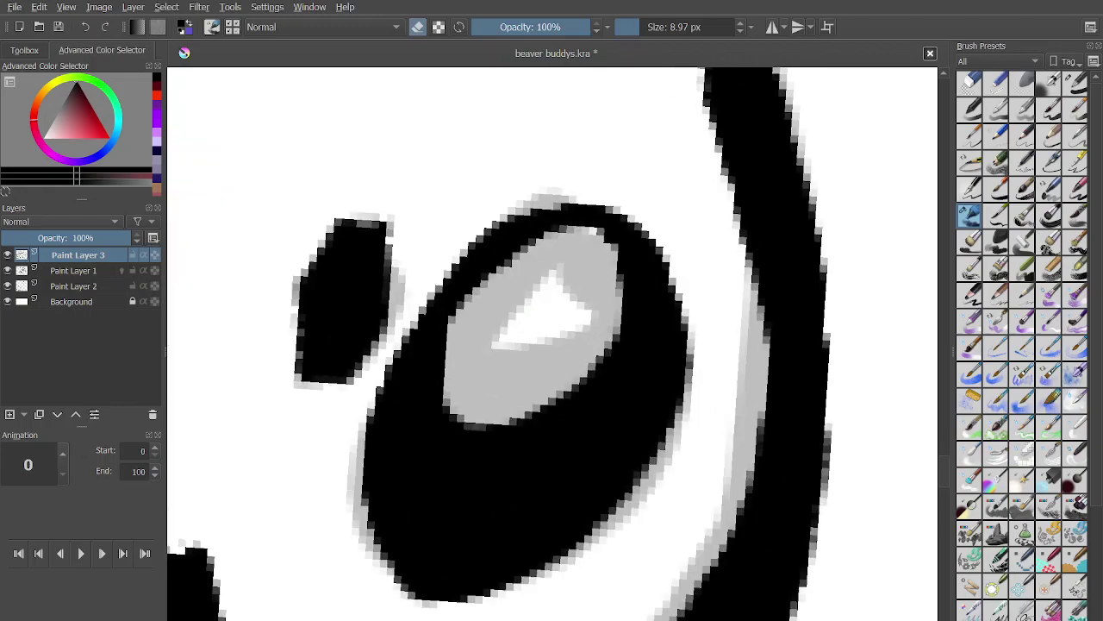
key("ctrl+z")
mouse_move(604, 259)
left_mouse_down()
mouse_move(517, 308)
mouse_move(584, 345)
mouse_move(597, 283)
left_mouse_up()
scroll(597, 280, "down", 3)
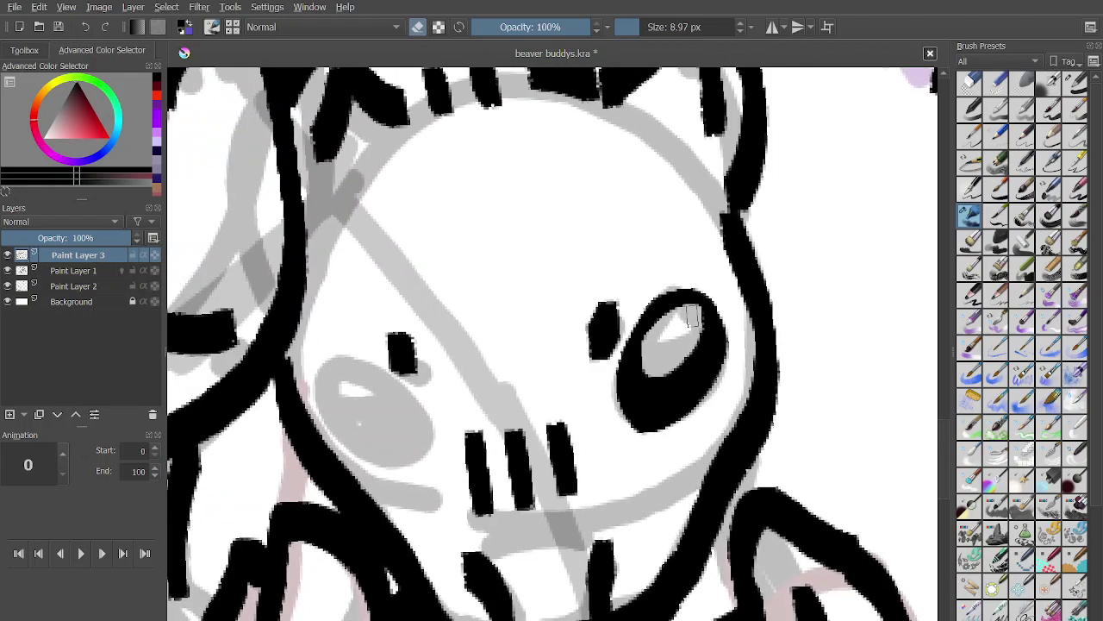
Try inking the bear-like head's left-hand oval eye solid black and erasing a rounded highlight in its upper part.
scroll(358, 422, "up", 4)
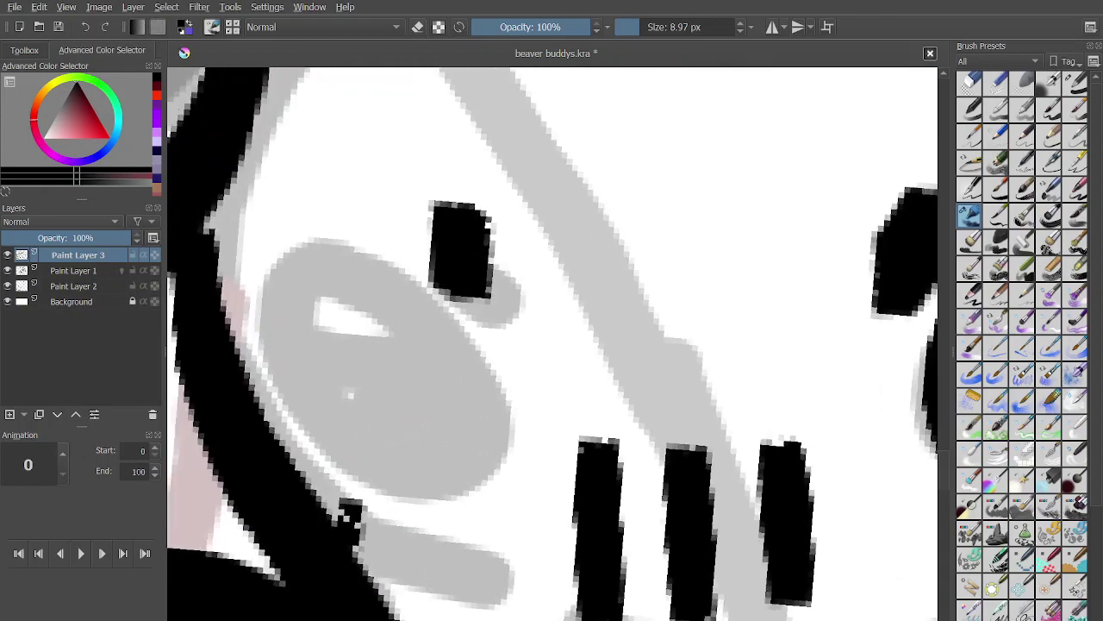
mouse_move(296, 221)
left_mouse_down()
mouse_move(456, 345)
mouse_move(495, 457)
mouse_move(414, 512)
left_mouse_up()
key("ctrl+z")
mouse_move(316, 246)
left_mouse_down()
mouse_move(386, 274)
mouse_move(500, 406)
mouse_move(505, 461)
left_mouse_up()
mouse_move(276, 245)
left_mouse_down()
mouse_move(271, 379)
mouse_move(490, 466)
mouse_move(510, 443)
left_mouse_up()
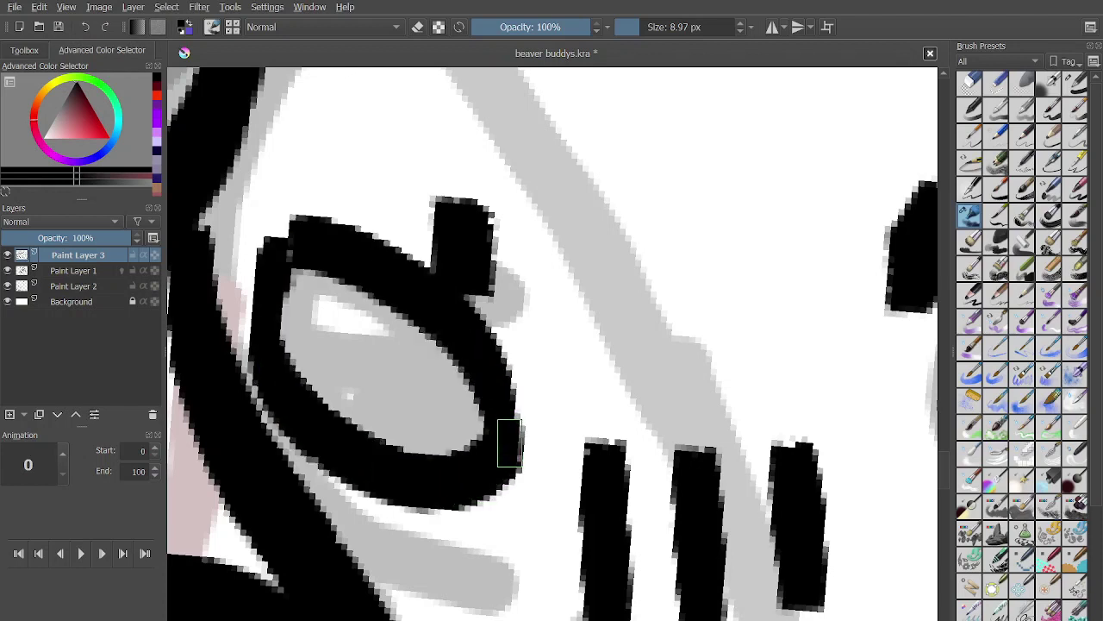
mouse_move(293, 293)
left_mouse_down()
mouse_move(315, 381)
mouse_move(412, 429)
mouse_move(424, 405)
left_mouse_up()
mouse_move(302, 271)
left_mouse_down()
mouse_move(360, 416)
mouse_move(333, 299)
mouse_move(441, 394)
mouse_move(392, 381)
mouse_move(472, 379)
mouse_move(431, 450)
left_mouse_up()
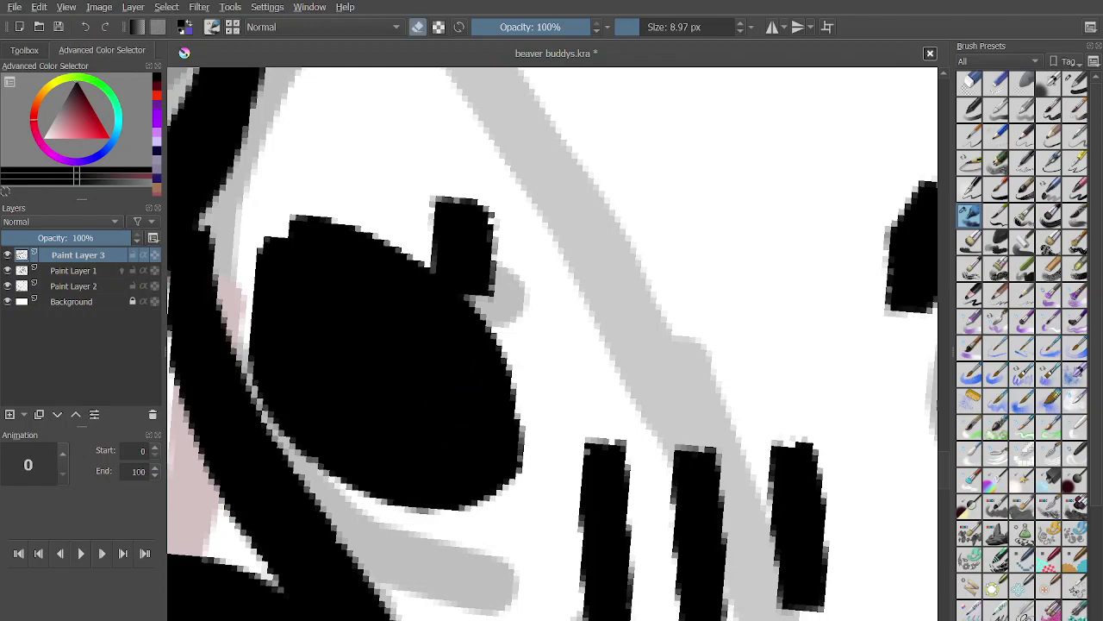
key("ctrl+z")
key("ctrl+z")
key("ctrl+z")
key("ctrl+z")
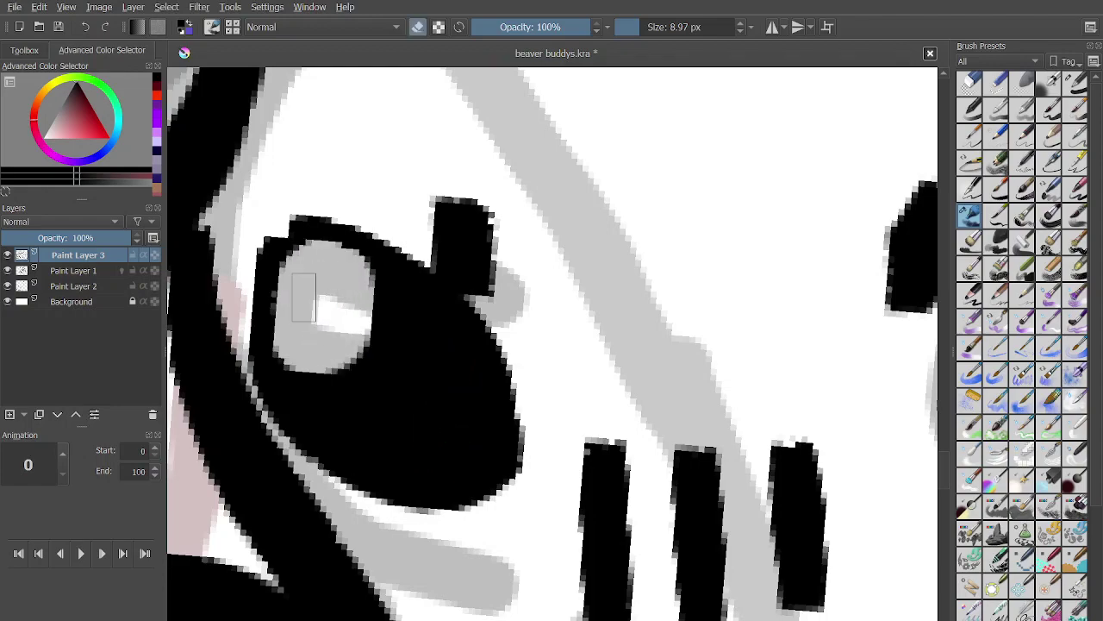
Undo the inking and erased highlights of both oval eyes on the bear-like head.
scroll(304, 298, "down", 5)
scroll(338, 337, "up", 2)
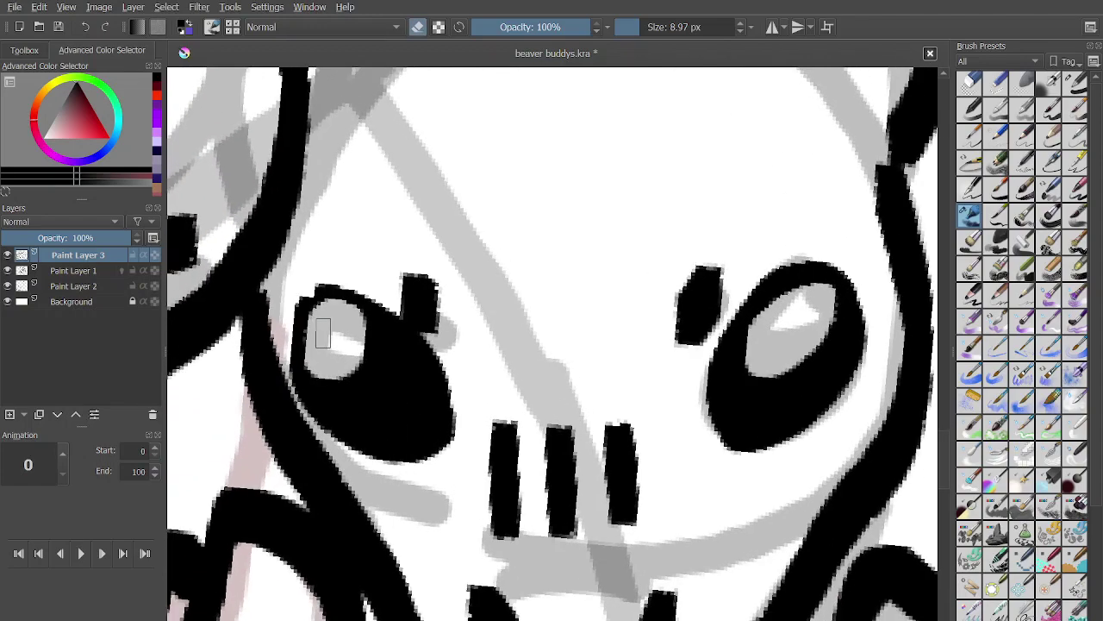
key("ctrl+z")
key("ctrl+z")
key("ctrl+z")
key("ctrl+z")
key("ctrl+shift+z")
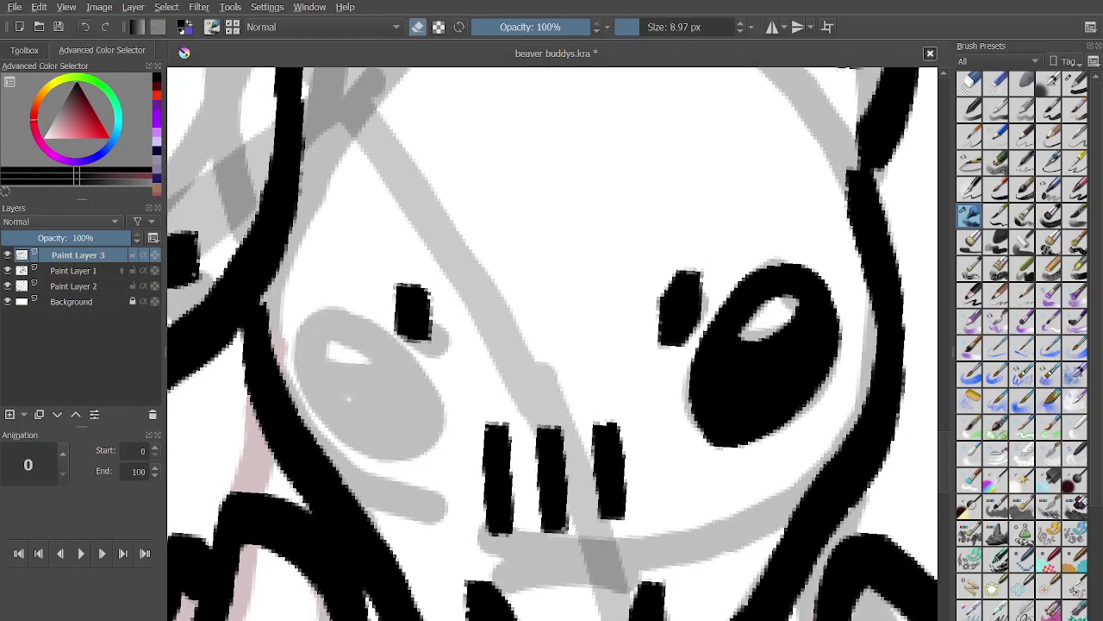
key("ctrl+z")
key("ctrl+z")
key("ctrl+z")
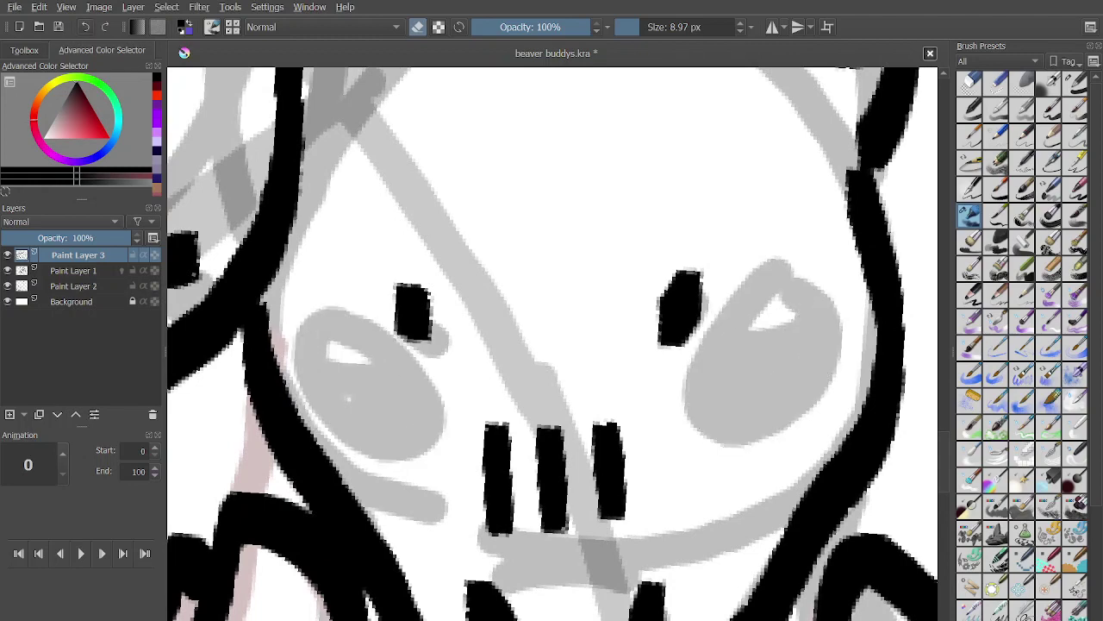
Ink the bear-like head's right-hand oval eye solid black, leaving a small highlight open near its upper end.
scroll(551, 343, "up", 3)
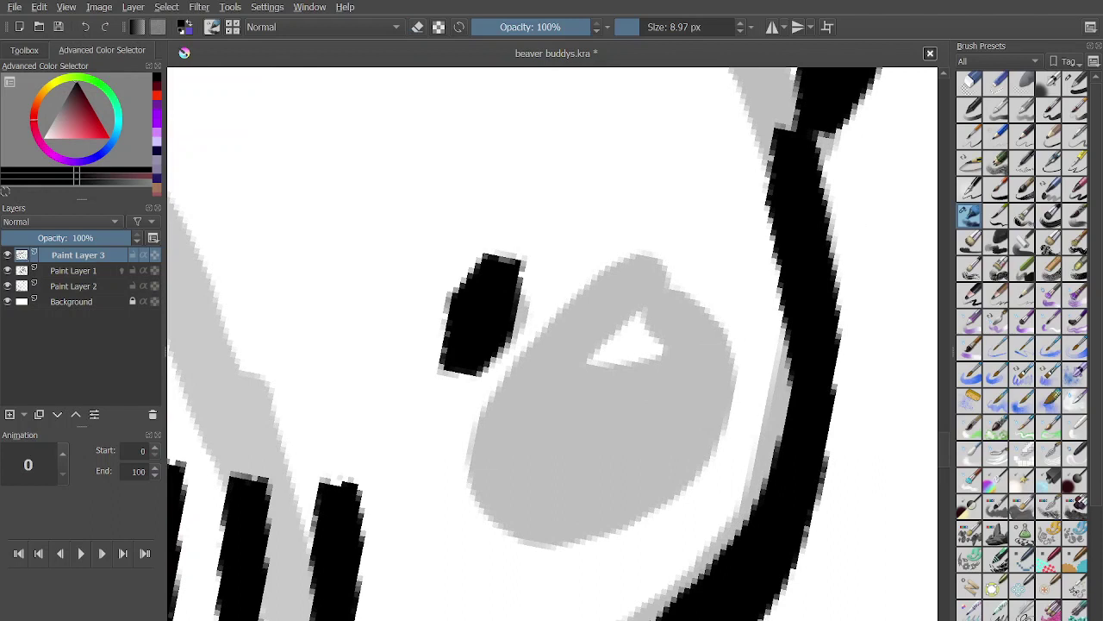
left_click_drag(479, 466, 628, 277)
mouse_move(481, 472)
left_mouse_down()
mouse_move(619, 526)
mouse_move(715, 394)
mouse_move(681, 307)
left_mouse_up()
left_click_drag(552, 379, 703, 329)
mouse_move(684, 377)
left_mouse_down()
mouse_move(685, 396)
mouse_move(520, 500)
mouse_move(506, 444)
left_mouse_up()
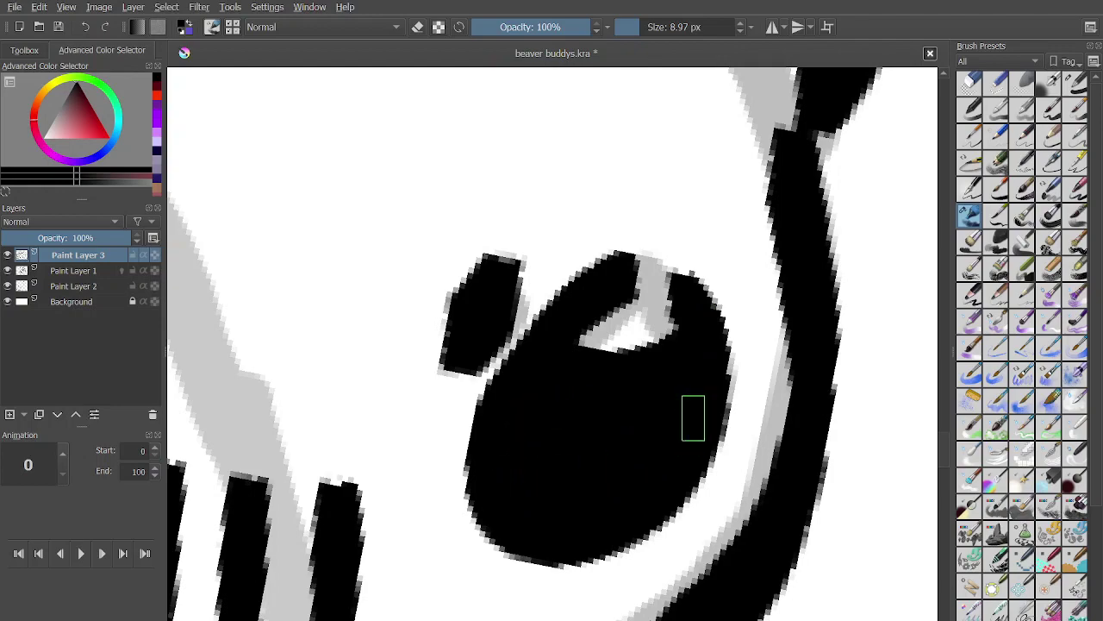
scroll(693, 418, "down", 2)
Ink the bear-like head's left-hand oval eye solid black around an open highlight in its upper part, redoing one stroke.
scroll(449, 372, "up", 2)
mouse_move(483, 348)
left_mouse_down()
mouse_move(401, 241)
mouse_move(337, 244)
mouse_move(473, 291)
mouse_move(523, 473)
mouse_move(492, 505)
mouse_move(301, 360)
mouse_move(294, 279)
left_mouse_up()
scroll(323, 246, "up", 1)
key("ctrl+z")
mouse_move(307, 335)
left_mouse_down()
mouse_move(448, 307)
mouse_move(465, 373)
mouse_move(399, 419)
mouse_move(397, 473)
left_mouse_up()
scroll(557, 360, "down", 6)
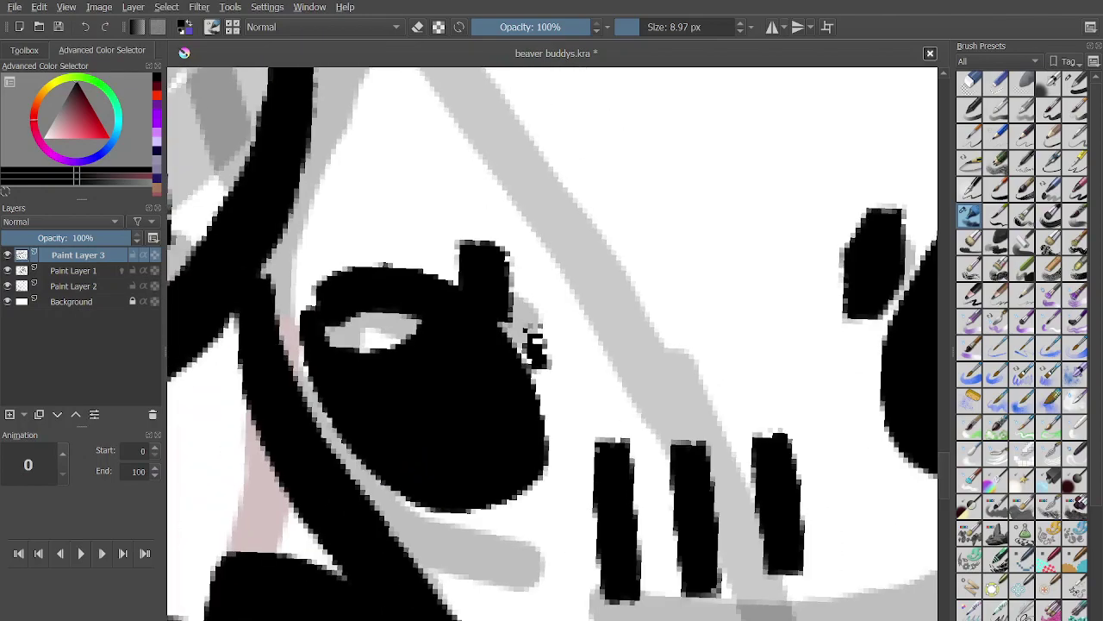
Ink a sagging neckline curve across the middle character's upper chest, from the hair ends beside the chin to the raised forearm.
scroll(550, 345, "down", 4)
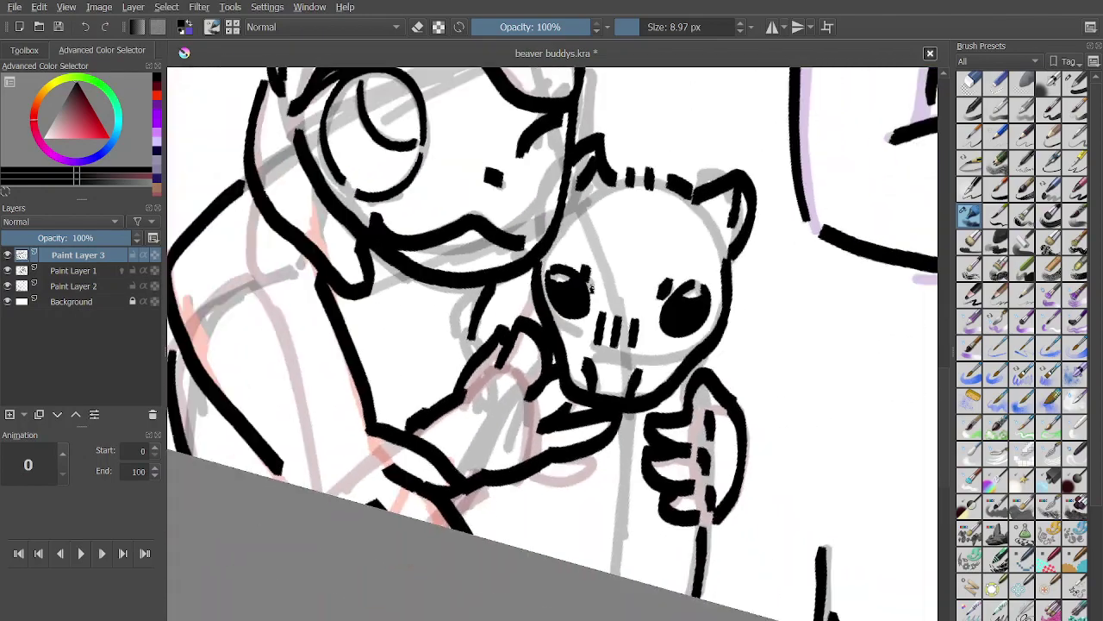
scroll(550, 319, "up", 3)
scroll(548, 319, "up", 2)
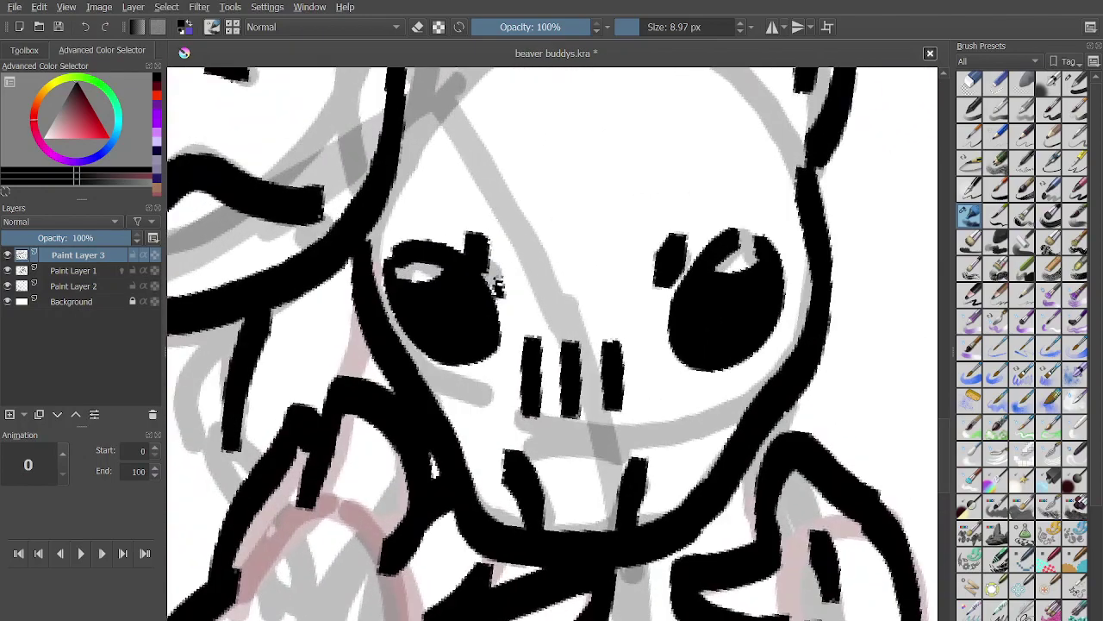
scroll(531, 385, "down", 6)
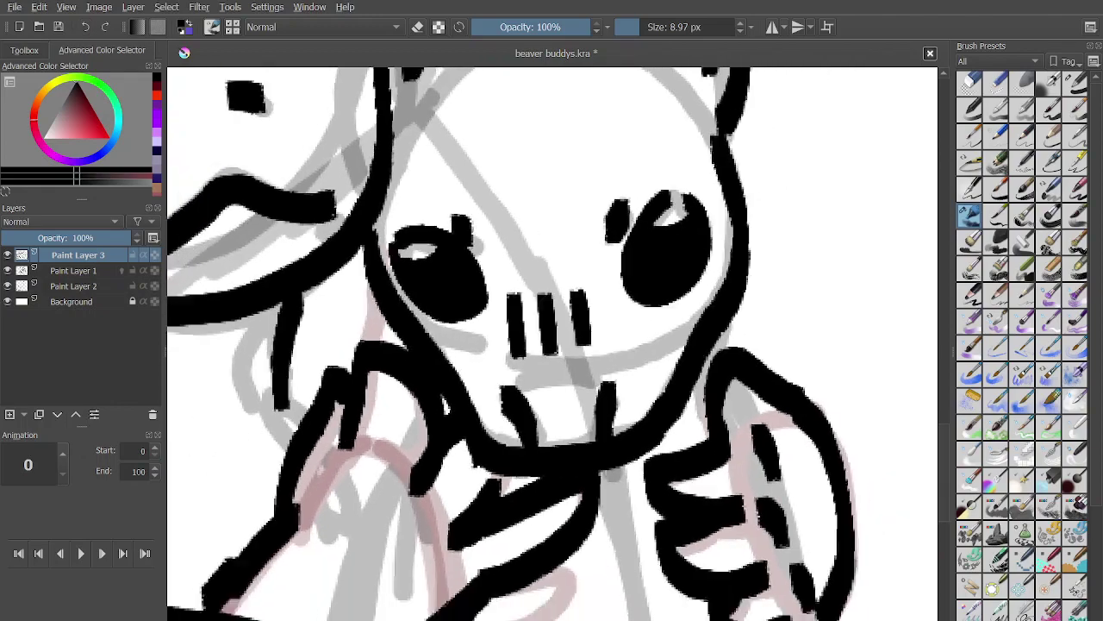
scroll(553, 327, "down", 3)
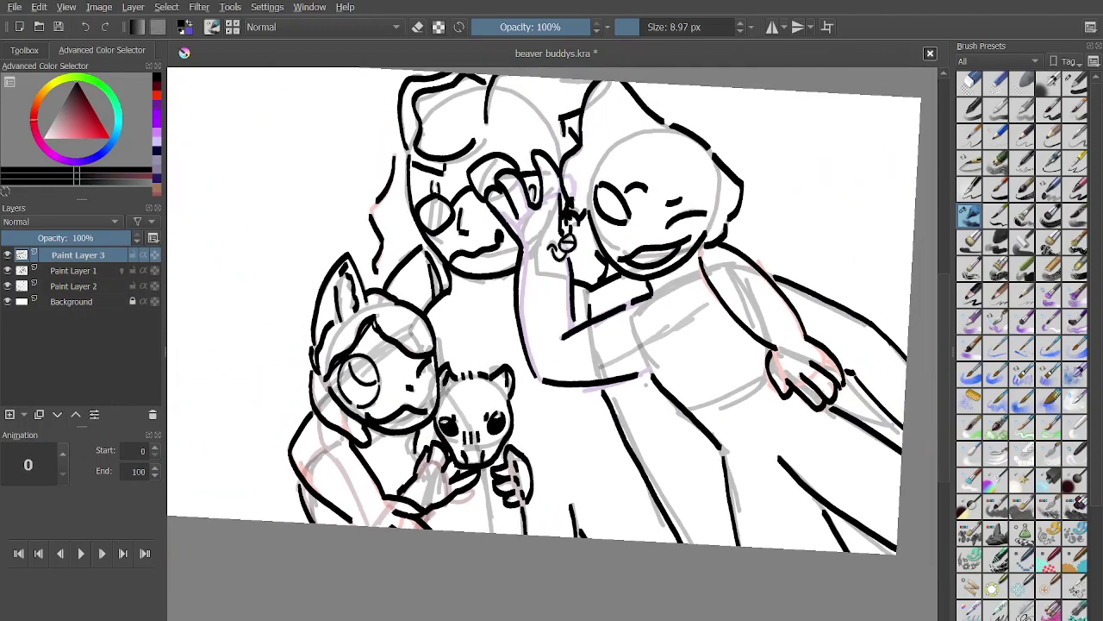
scroll(515, 306, "up", 5)
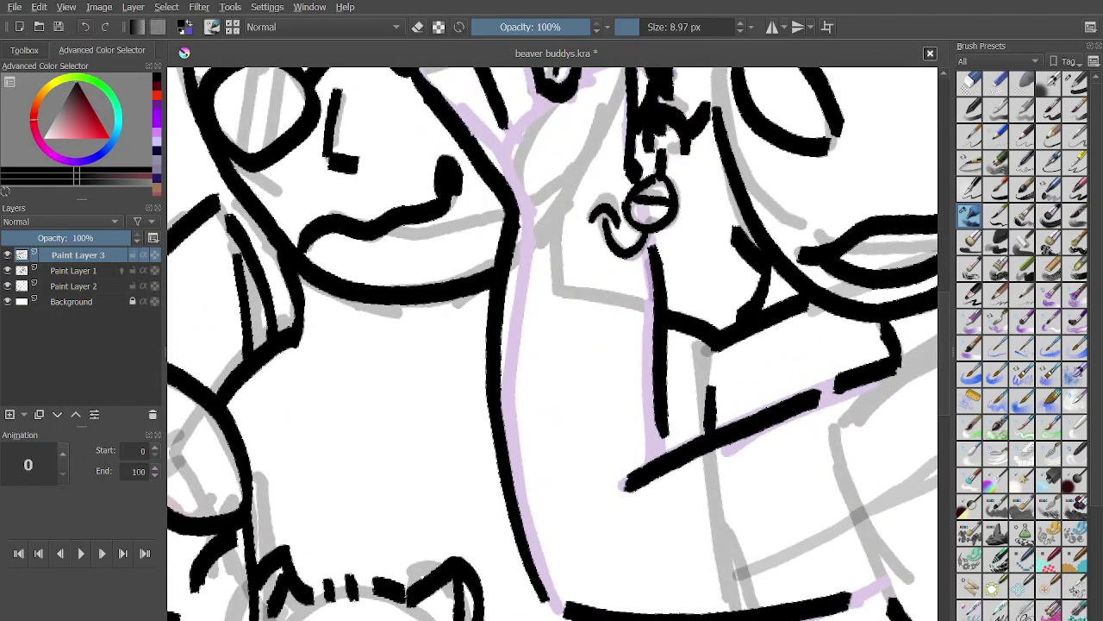
mouse_move(303, 343)
left_mouse_down()
mouse_move(485, 422)
mouse_move(497, 409)
left_mouse_up()
scroll(497, 409, "down", 2)
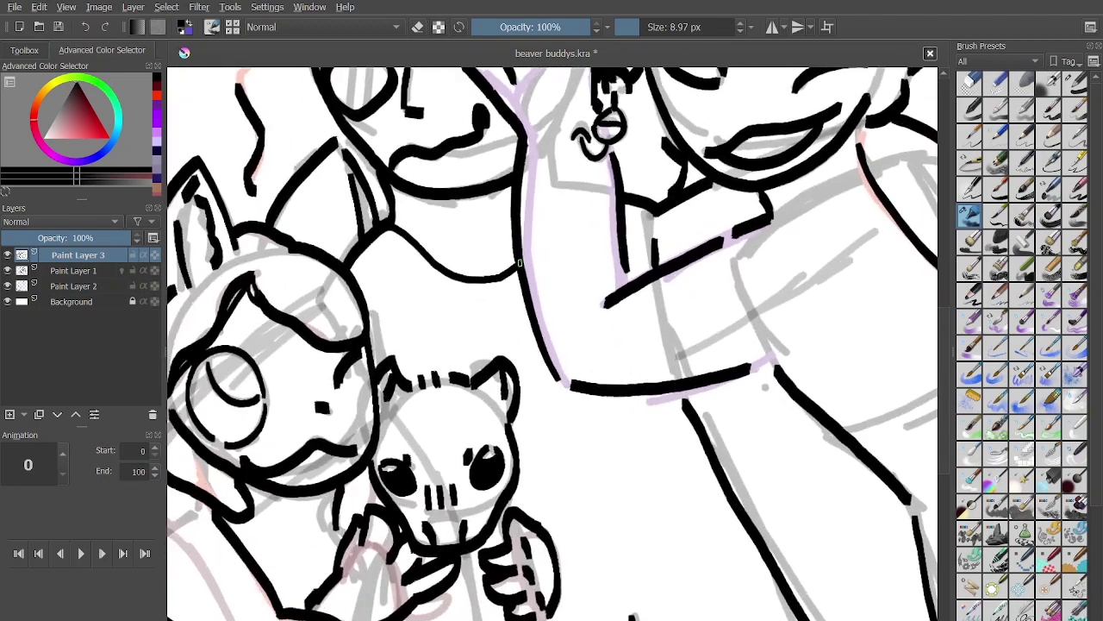
Undo the curved chest line and redraw it straighter, from the small character's ear down to the large figure's raised arm.
key("ctrl+z")
left_click_drag(386, 230, 534, 325)
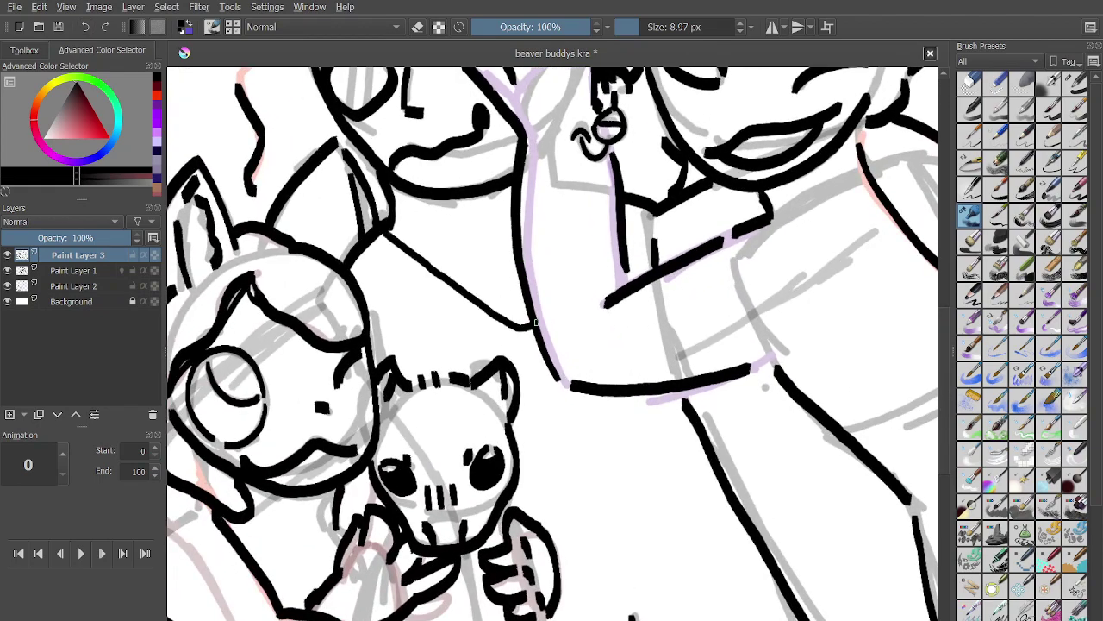
scroll(533, 326, "down", 1)
scroll(466, 250, "up", 1)
scroll(412, 179, "down", 3)
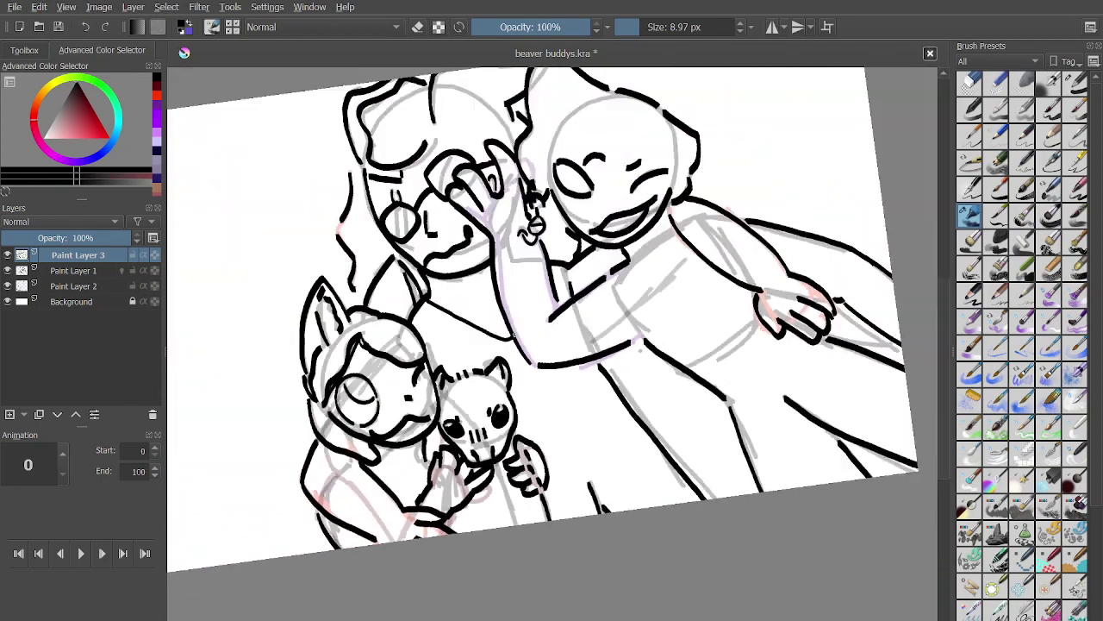
Ink a rising line from the hand holding the plush to the large figure's side, with a short fold line beneath its end.
scroll(444, 265, "up", 3)
left_click_drag(477, 483, 591, 384)
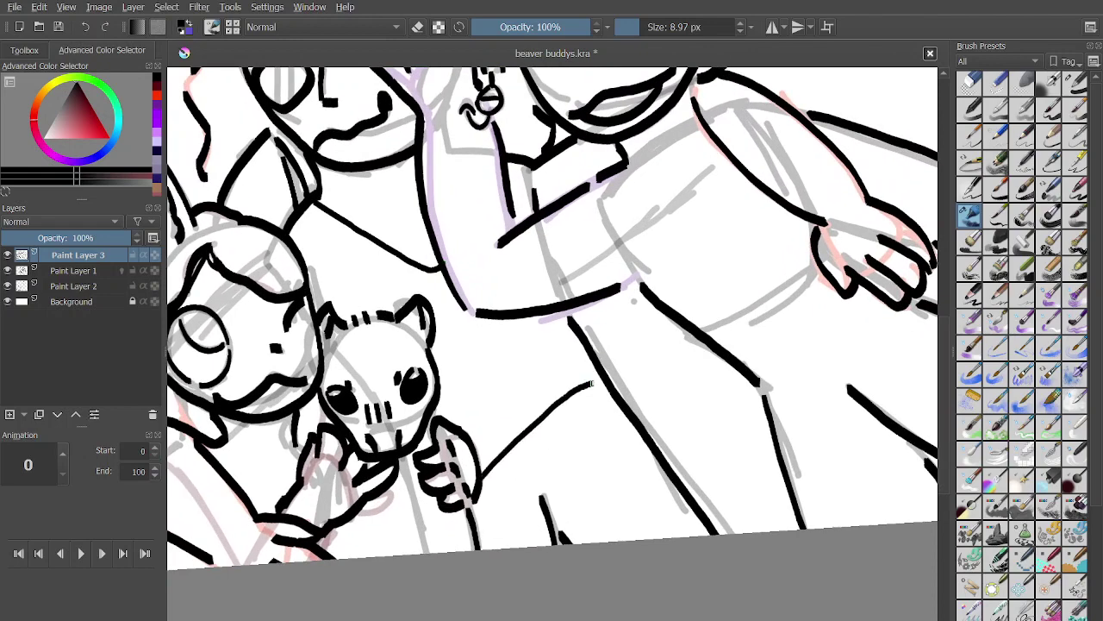
scroll(598, 383, "up", 3)
left_click_drag(497, 400, 581, 359)
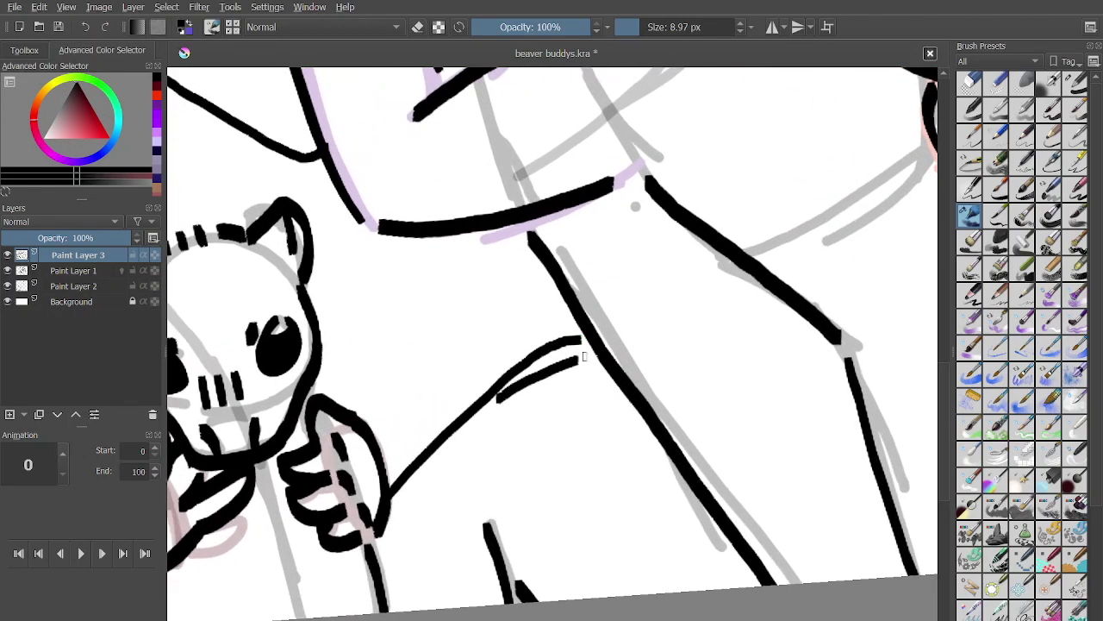
key("ctrl+z")
left_click_drag(496, 396, 587, 349)
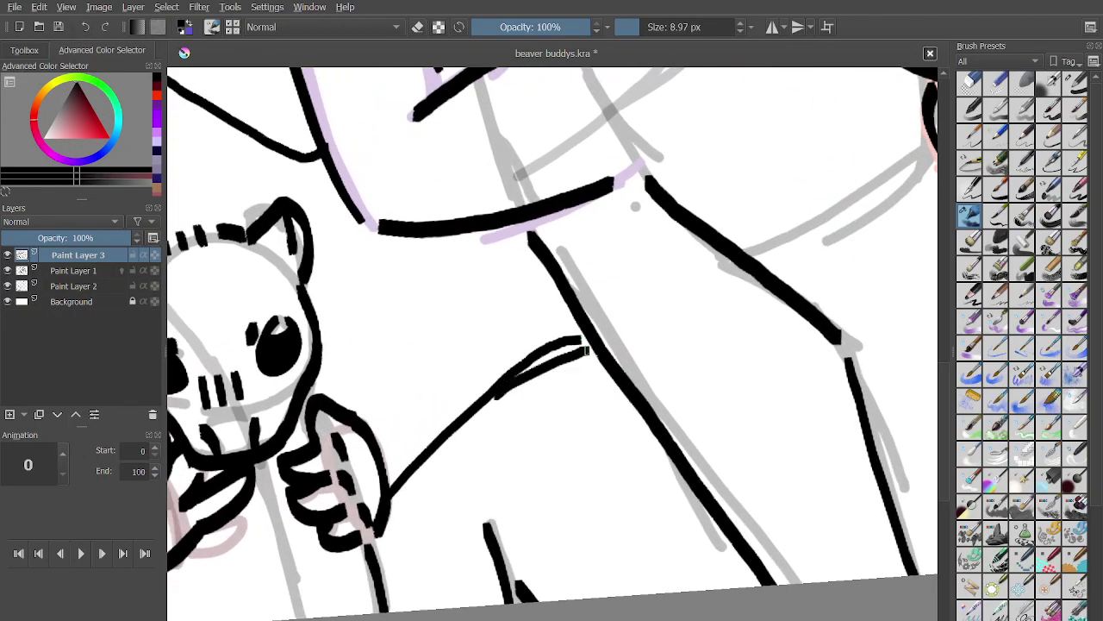
Draw the lower line running from the plush-holding hand to the large figure's side, undoing the first stroke and redrawing it.
left_click_drag(400, 490, 643, 394)
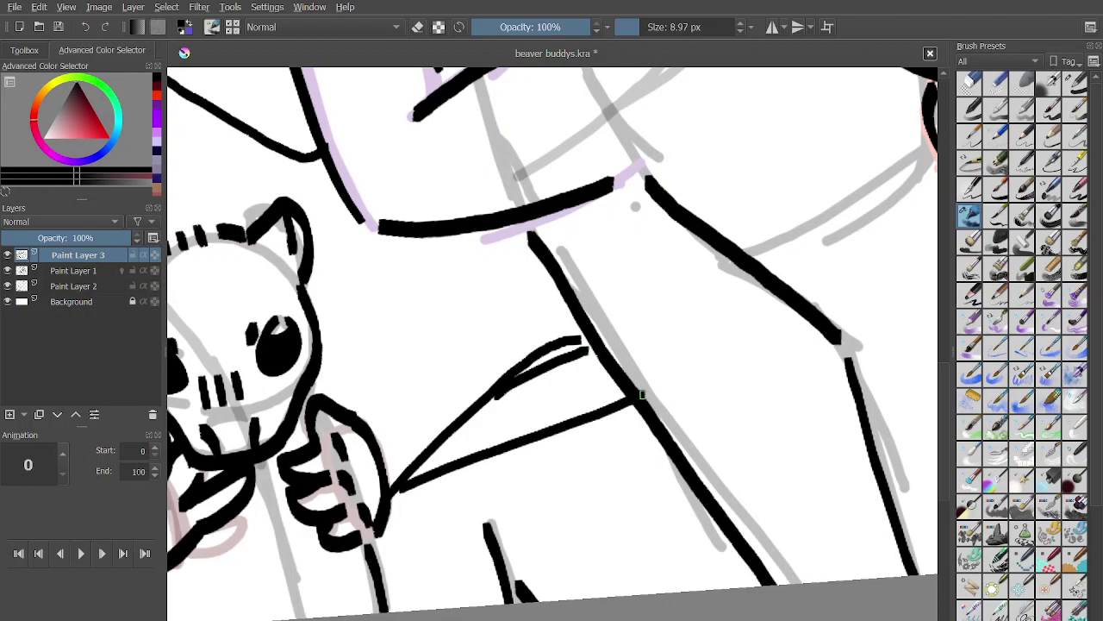
scroll(655, 452, "down", 3)
scroll(655, 451, "down", 1)
scroll(655, 451, "up", 5)
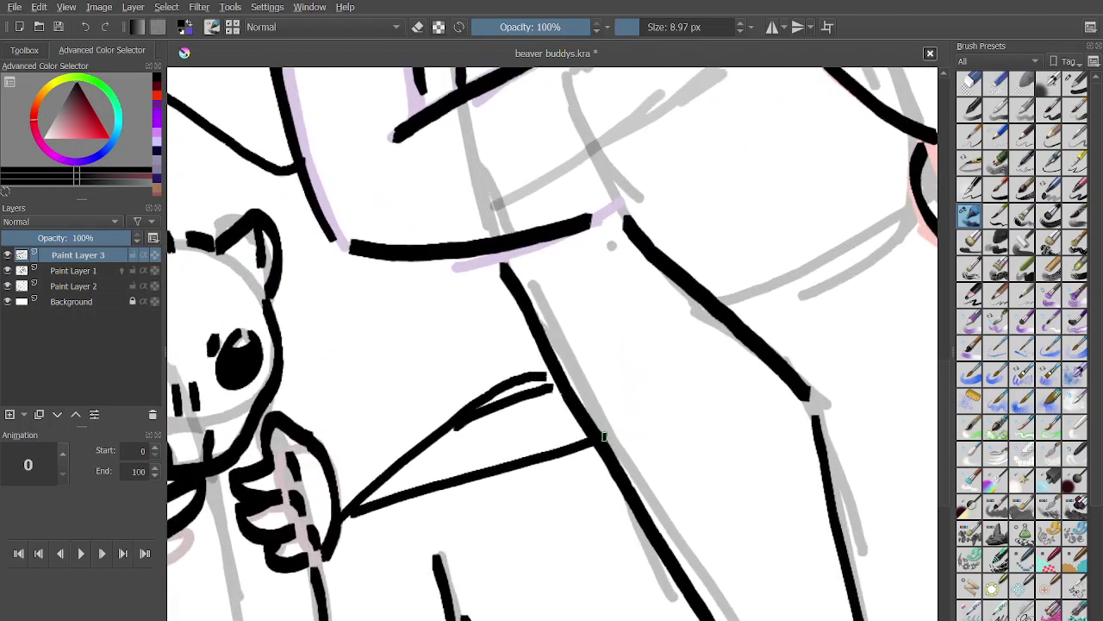
key("ctrl+z")
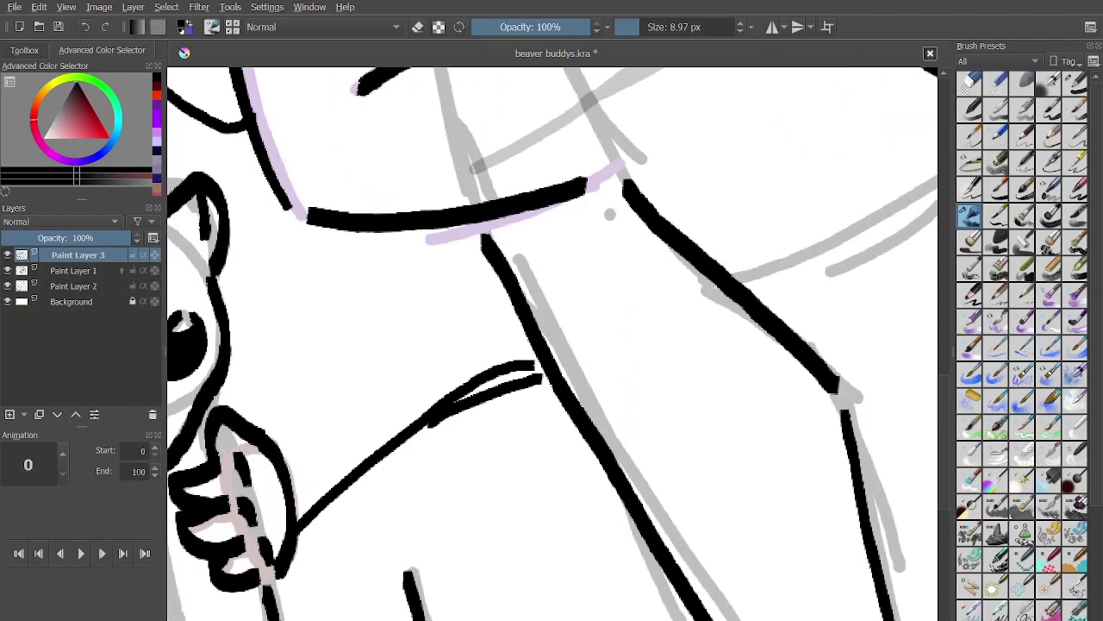
left_click_drag(300, 524, 557, 443)
scroll(576, 436, "down", 6)
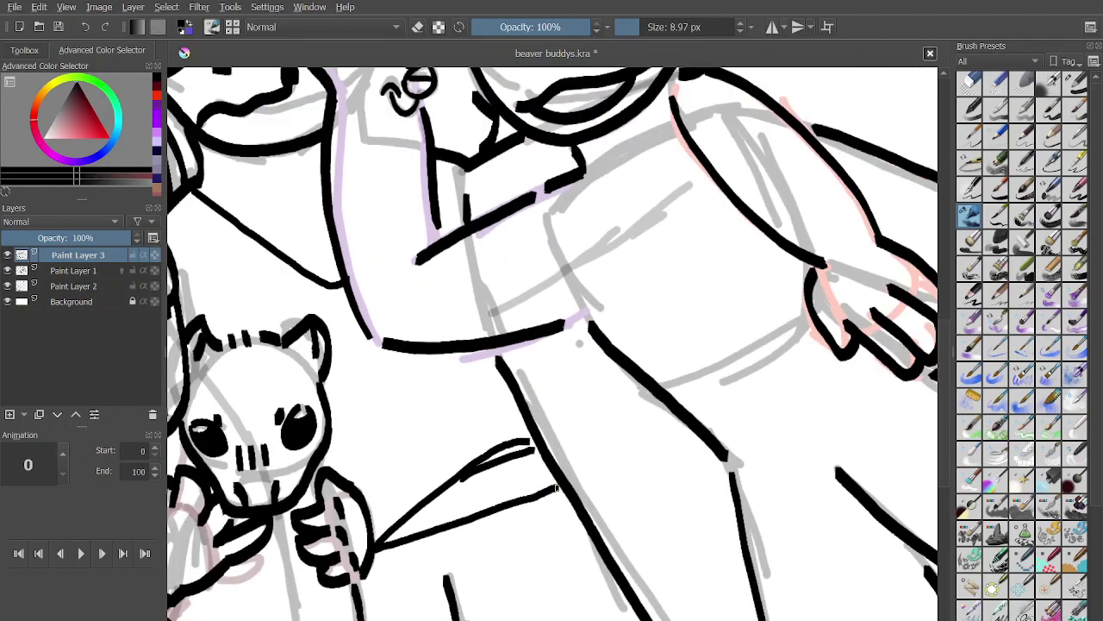
scroll(485, 421, "up", 5)
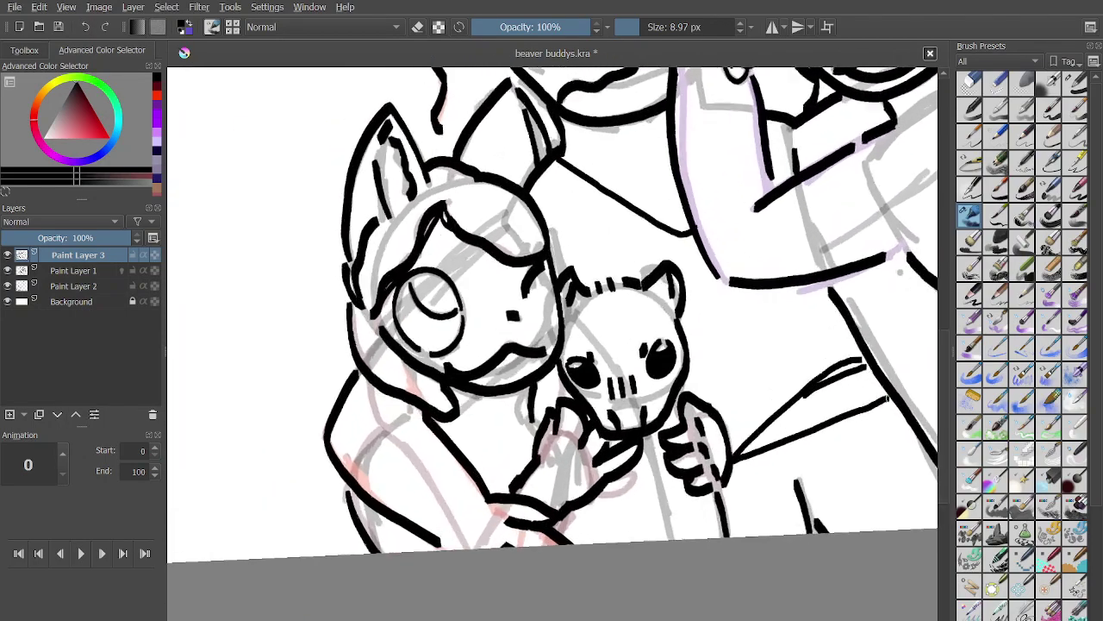
left_click_drag(419, 388, 569, 401)
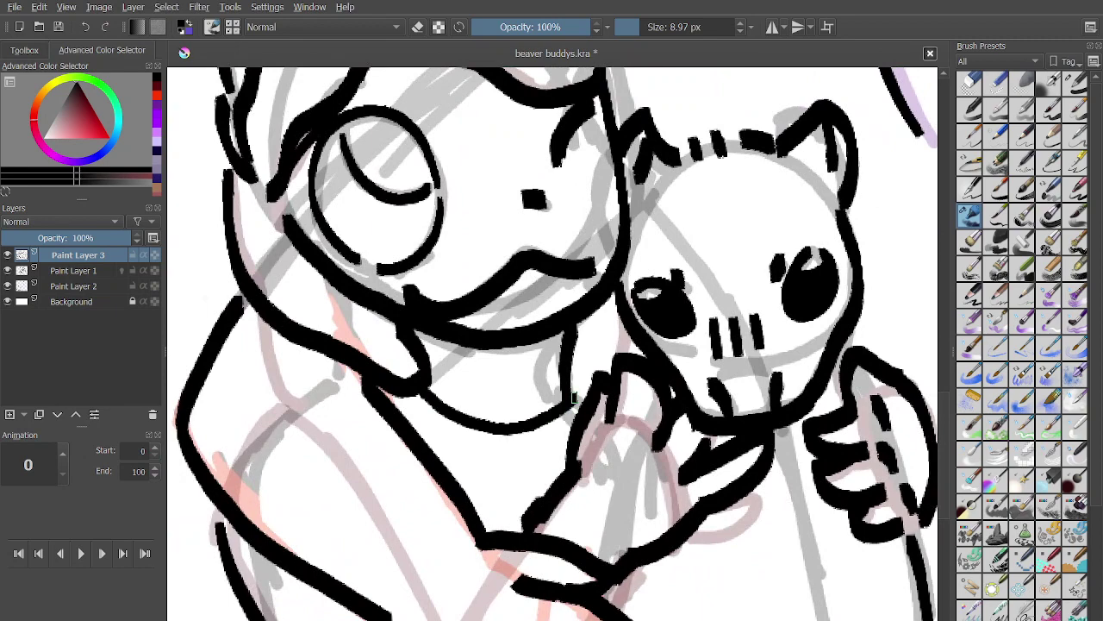
key("ctrl+z")
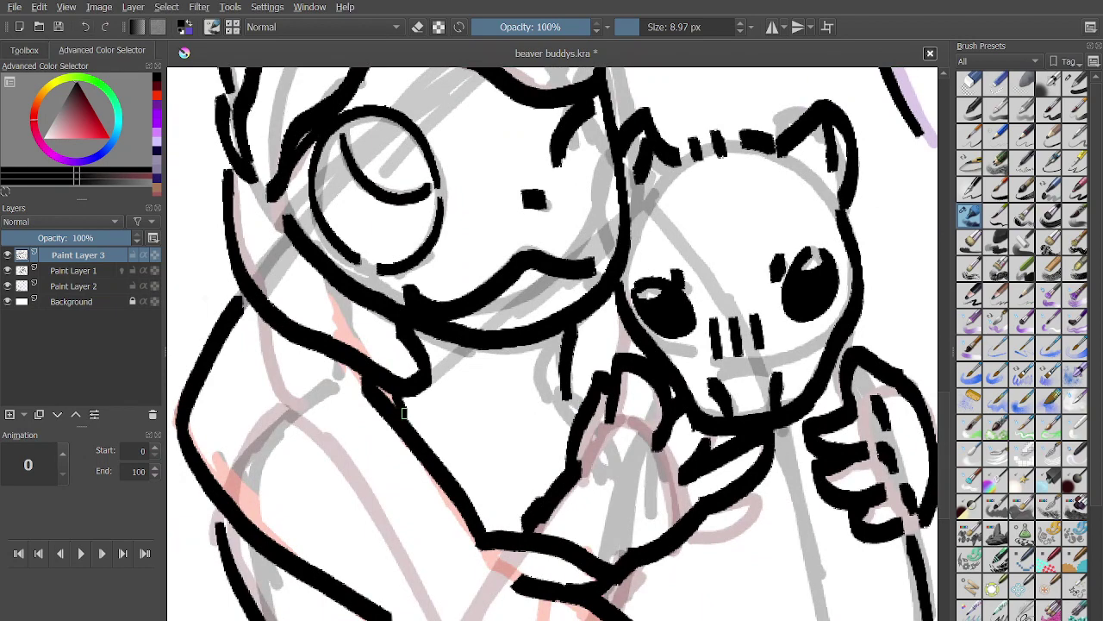
mouse_move(437, 421)
left_mouse_down()
mouse_move(544, 401)
mouse_move(497, 397)
mouse_move(561, 394)
left_mouse_up()
scroll(544, 399, "up", 3)
key("ctrl+z")
Draw a curved neckline below the chin of the small eared character.
mouse_move(266, 405)
left_mouse_down()
mouse_move(362, 438)
mouse_move(511, 441)
mouse_move(547, 418)
left_mouse_up()
scroll(547, 419, "down", 4)
scroll(561, 379, "down", 4)
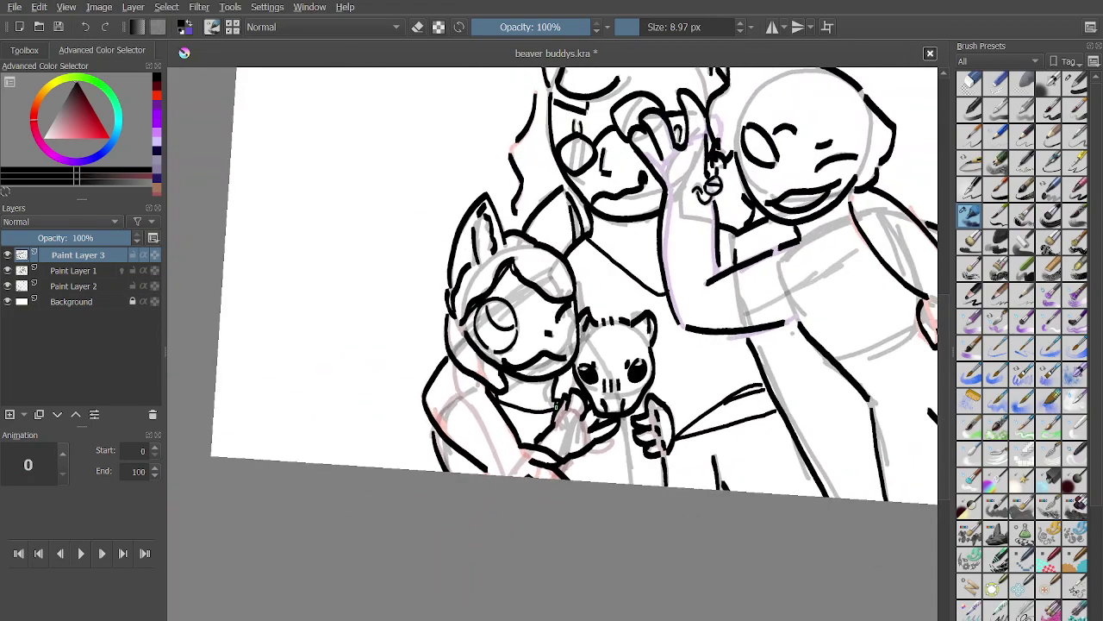
scroll(583, 313, "up", 1)
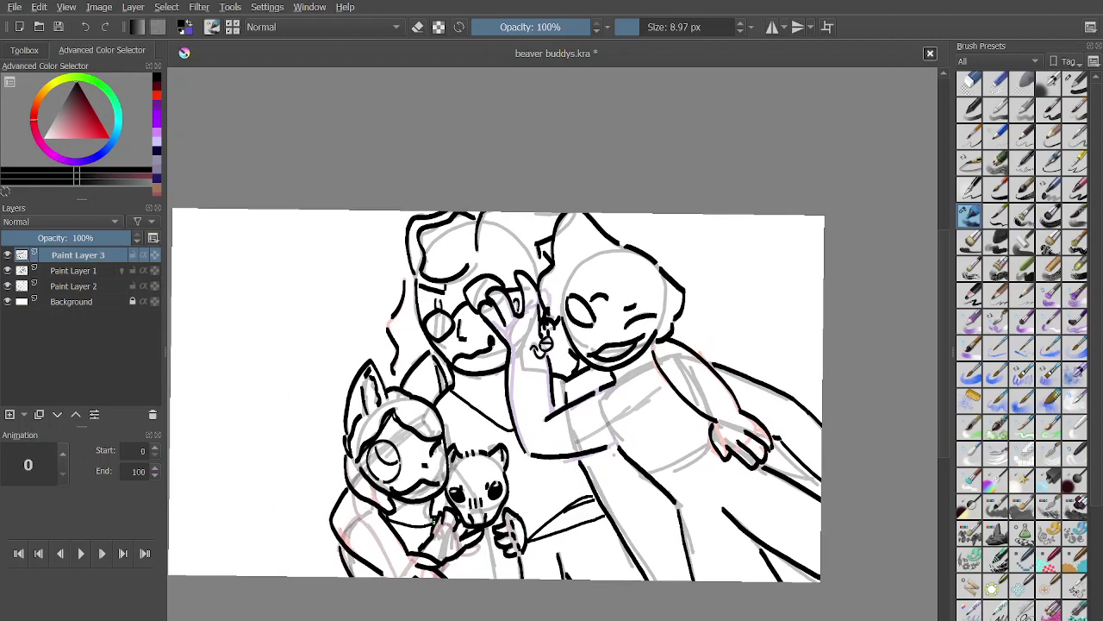
Hide the sketch layers Paint Layer 2 and Paint Layer 1, and add a new paint layer directly above Paint Layer 1.
left_click(8, 285)
left_click(8, 271)
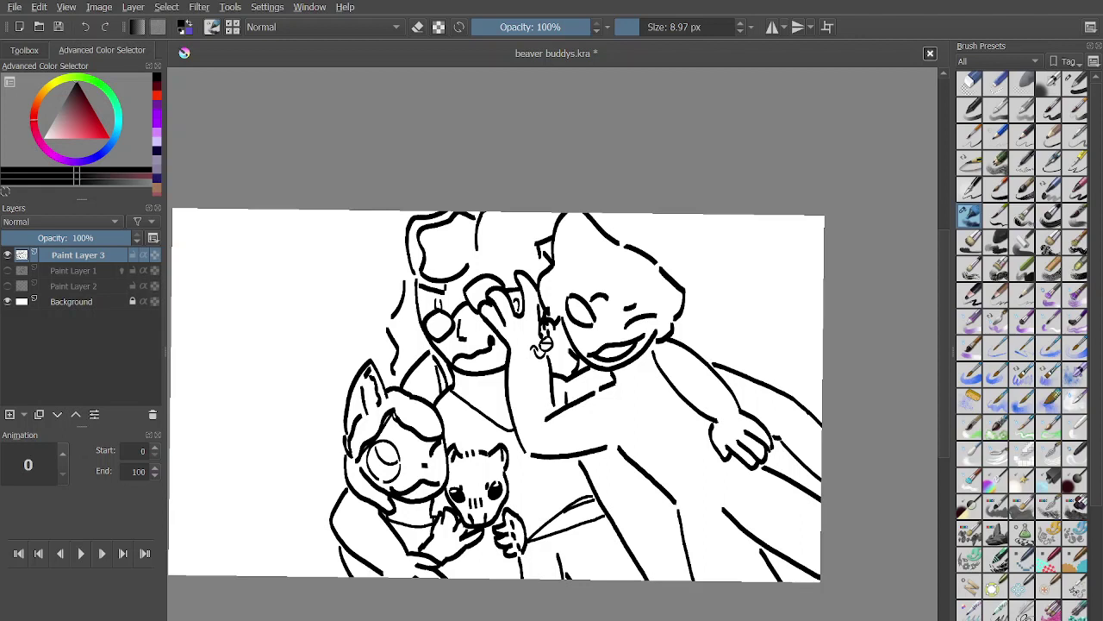
left_click(76, 271)
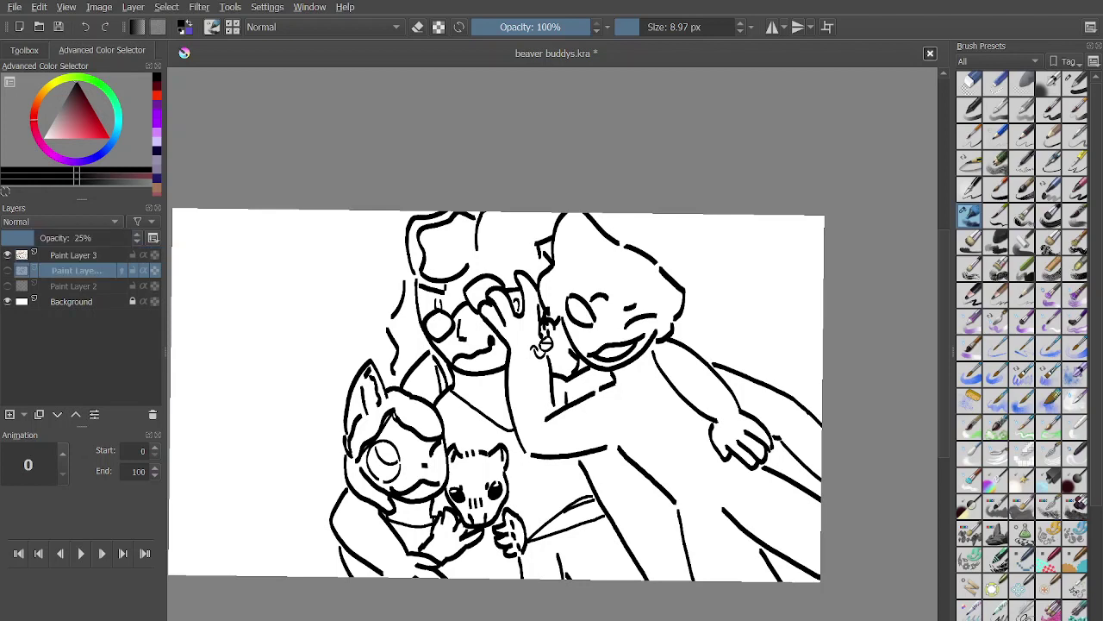
key("Insert")
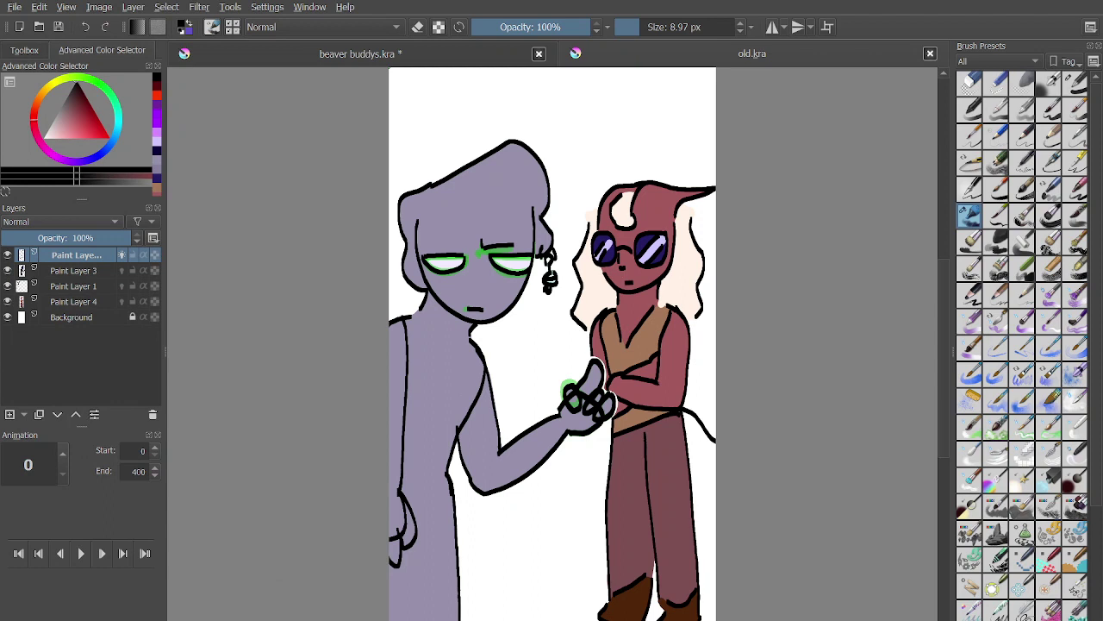
Sample the tall figure's lavender skin colour in old.kra and return to beaver buddys.kra with the freehand brush active.
left_click(24, 50)
key("p")
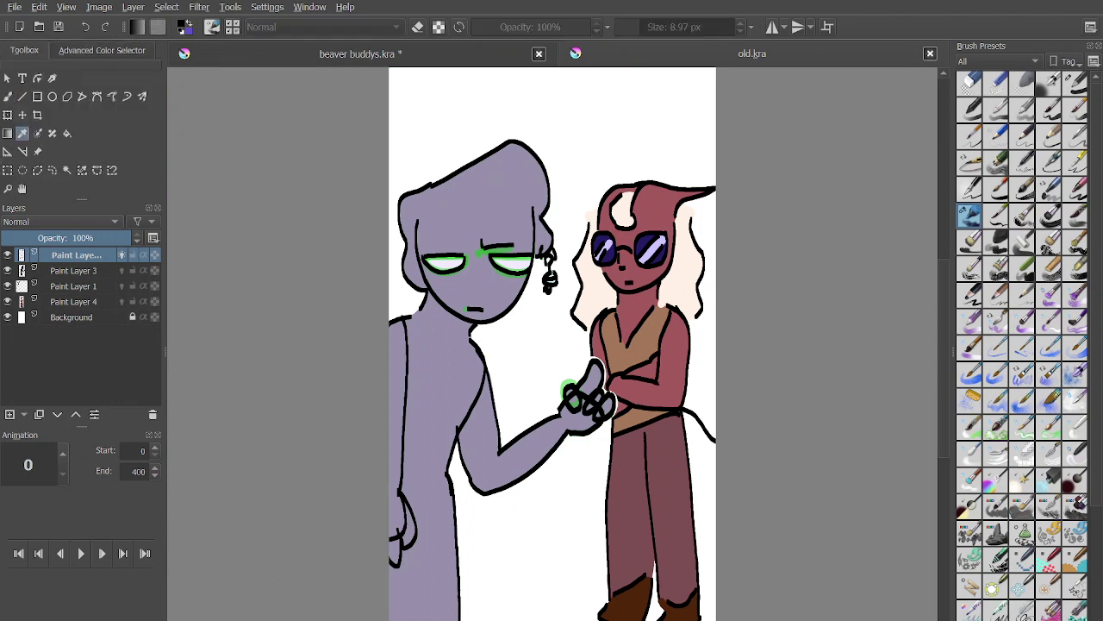
key("b")
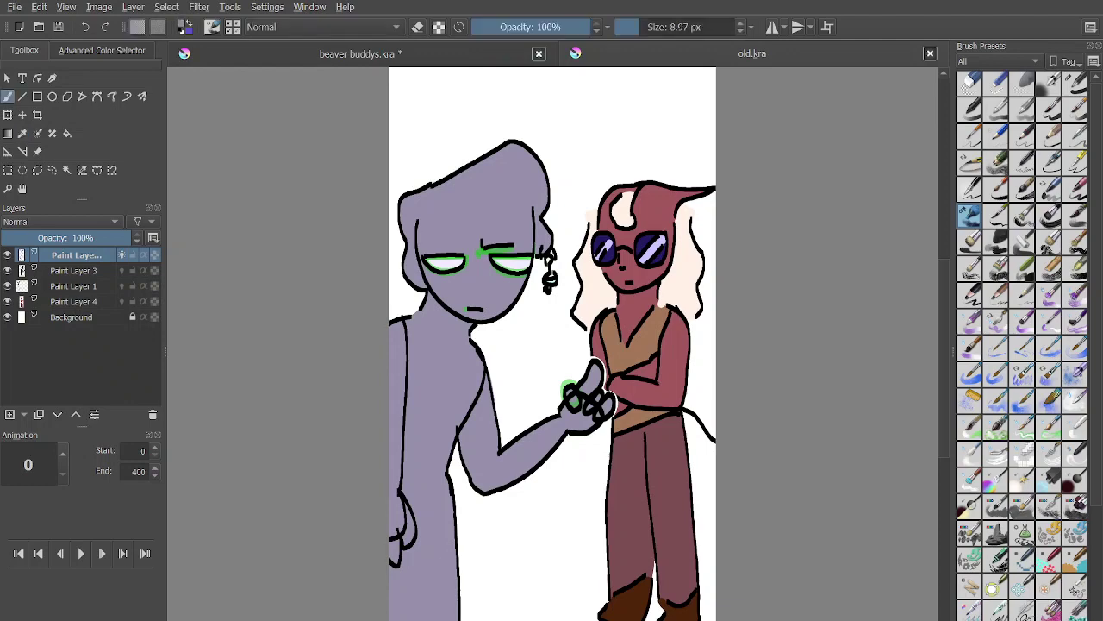
left_click(360, 53)
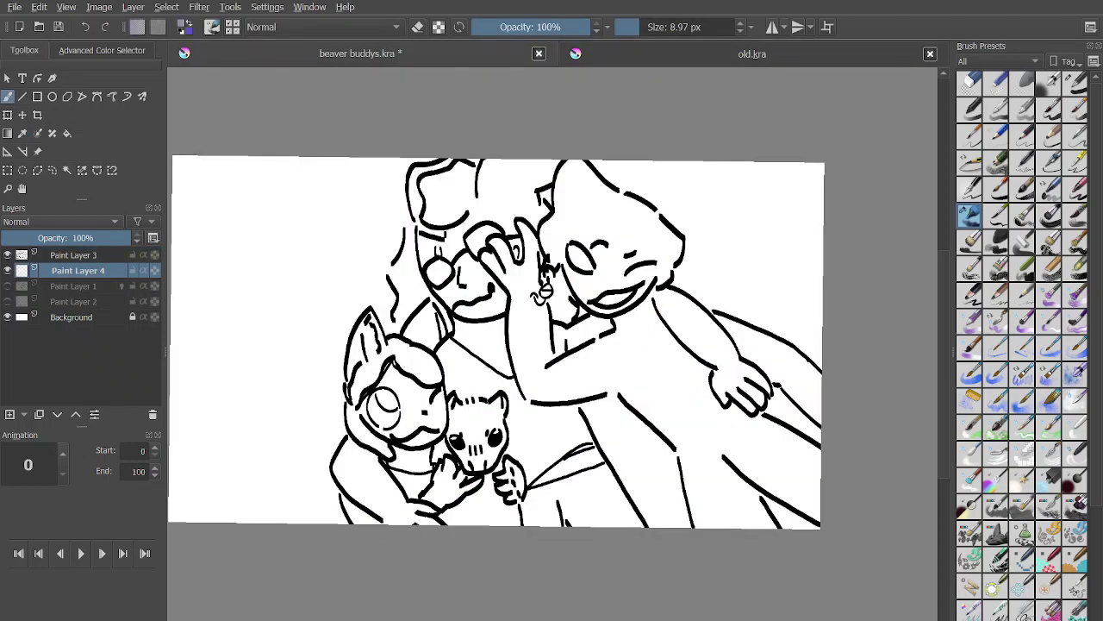
Switch to a solid inking brush preset, set its size to 28.20 px, and fill the large figure's neck, upper chest and upper arm with lavender.
left_click(1075, 84)
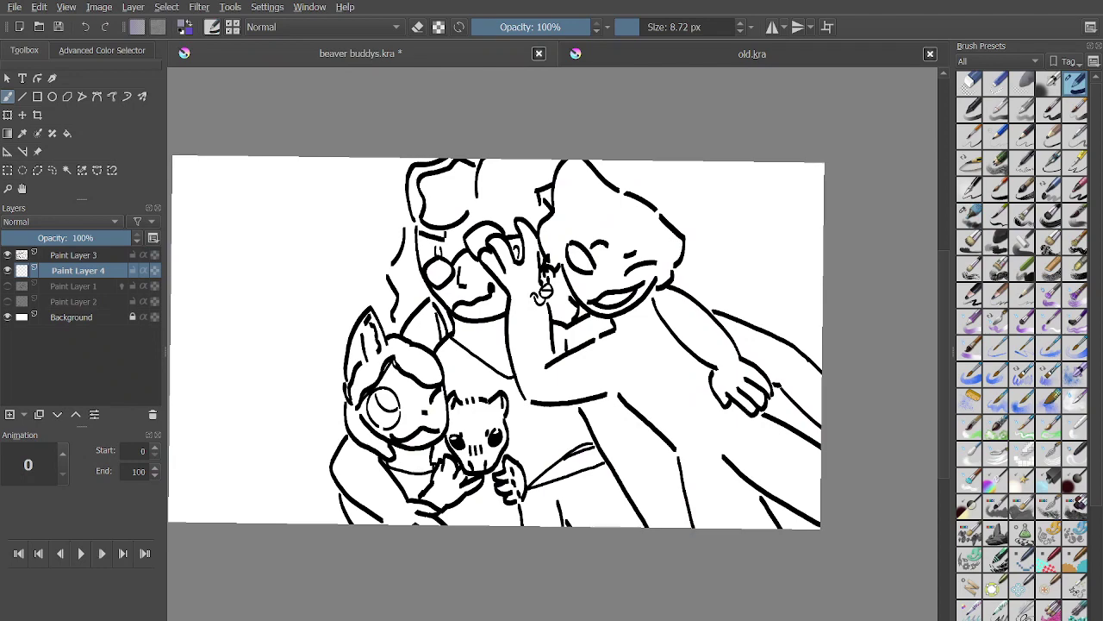
scroll(686, 329, "up", 4)
mouse_move(640, 337)
left_mouse_down()
mouse_move(569, 362)
mouse_move(440, 435)
mouse_move(430, 410)
mouse_move(406, 429)
left_mouse_up()
left_click(651, 27)
scroll(565, 308, "up", 3)
mouse_move(586, 347)
left_mouse_down()
mouse_move(423, 420)
mouse_move(299, 511)
mouse_move(439, 417)
left_mouse_up()
mouse_move(318, 500)
left_mouse_down()
mouse_move(484, 444)
mouse_move(310, 510)
mouse_move(325, 547)
mouse_move(604, 511)
mouse_move(666, 477)
mouse_move(357, 524)
mouse_move(576, 419)
mouse_move(337, 530)
mouse_move(497, 495)
mouse_move(440, 521)
mouse_move(438, 537)
mouse_move(706, 418)
mouse_move(587, 421)
mouse_move(567, 466)
mouse_move(649, 333)
mouse_move(573, 380)
mouse_move(575, 399)
mouse_move(510, 528)
left_mouse_up()
scroll(562, 407, "up", 1)
mouse_move(509, 518)
left_mouse_down()
mouse_move(472, 406)
mouse_move(535, 492)
mouse_move(493, 438)
mouse_move(554, 425)
mouse_move(560, 367)
mouse_move(531, 473)
mouse_move(591, 344)
mouse_move(611, 411)
mouse_move(642, 453)
mouse_move(597, 352)
mouse_move(598, 400)
mouse_move(655, 246)
mouse_move(597, 386)
mouse_move(632, 461)
mouse_move(615, 400)
mouse_move(593, 446)
left_mouse_up()
scroll(596, 497, "down", 2)
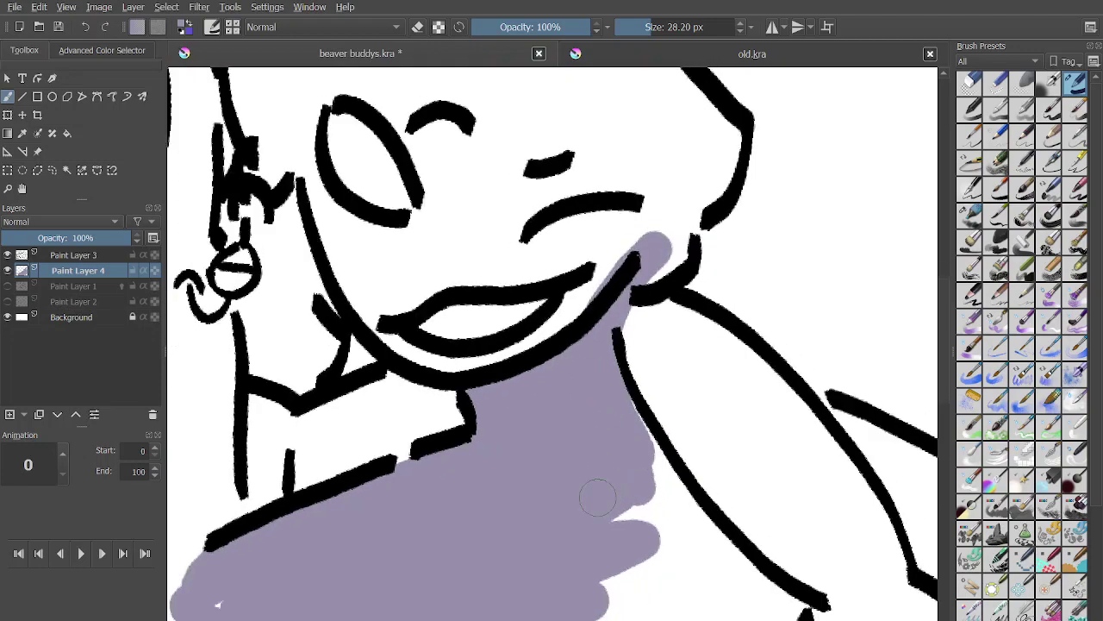
Extend the lavender fill down the large figure's torso, along the inner edge of the hanging arm to the hand.
scroll(569, 328, "up", 1)
scroll(556, 302, "up", 1)
mouse_move(460, 375)
left_mouse_down()
mouse_move(552, 481)
mouse_move(568, 477)
mouse_move(443, 374)
mouse_move(575, 484)
mouse_move(466, 342)
mouse_move(585, 458)
mouse_move(527, 355)
mouse_move(580, 464)
mouse_move(524, 333)
mouse_move(624, 501)
mouse_move(616, 430)
left_mouse_up()
scroll(581, 460, "up", 2)
left_click_drag(500, 289, 538, 364)
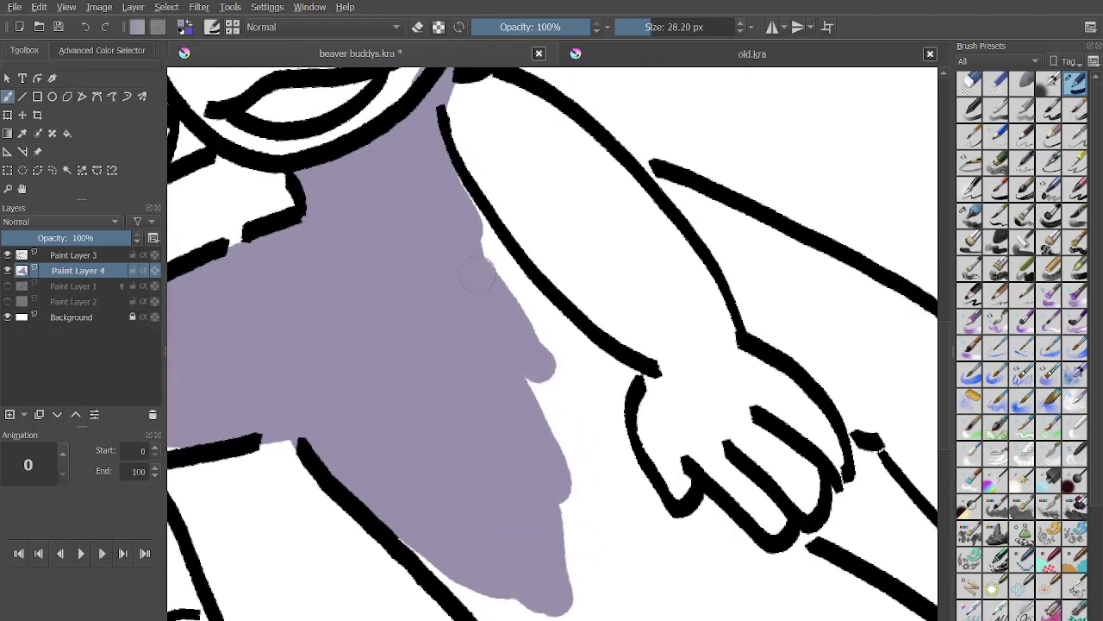
mouse_move(474, 195)
left_mouse_down()
mouse_move(615, 391)
mouse_move(569, 403)
mouse_move(509, 340)
mouse_move(607, 498)
left_mouse_up()
scroll(604, 487, "up", 1)
scroll(596, 463, "down", 2)
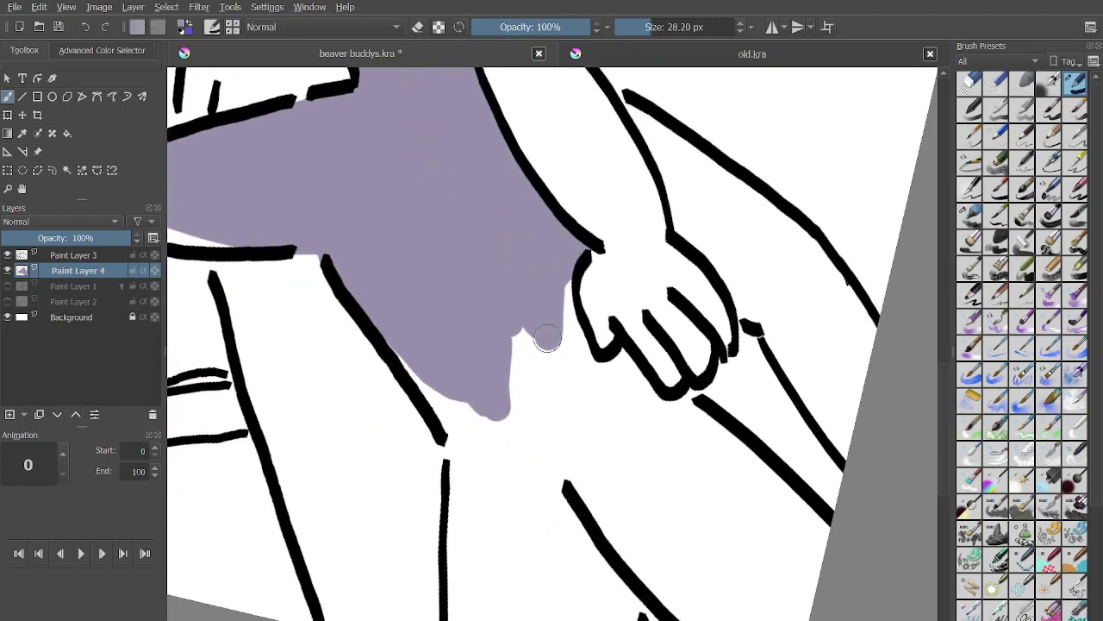
scroll(549, 338, "up", 1)
mouse_move(359, 328)
left_mouse_down()
mouse_move(384, 349)
mouse_move(410, 349)
mouse_move(463, 442)
left_mouse_up()
key("ctrl+z")
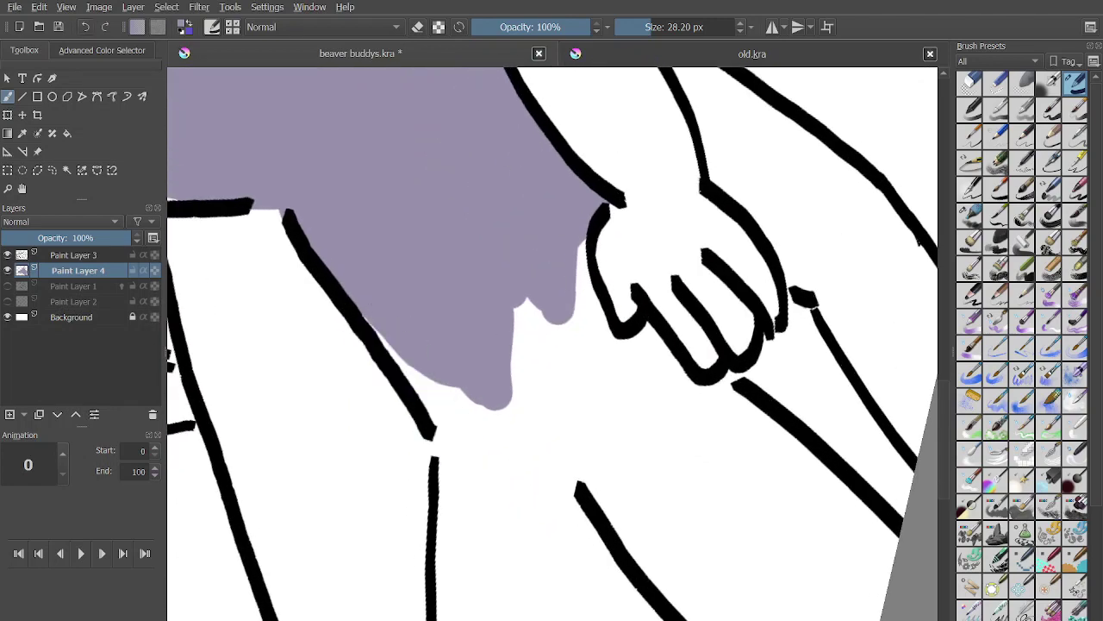
mouse_move(356, 309)
left_mouse_down()
mouse_move(491, 517)
mouse_move(407, 330)
left_mouse_up()
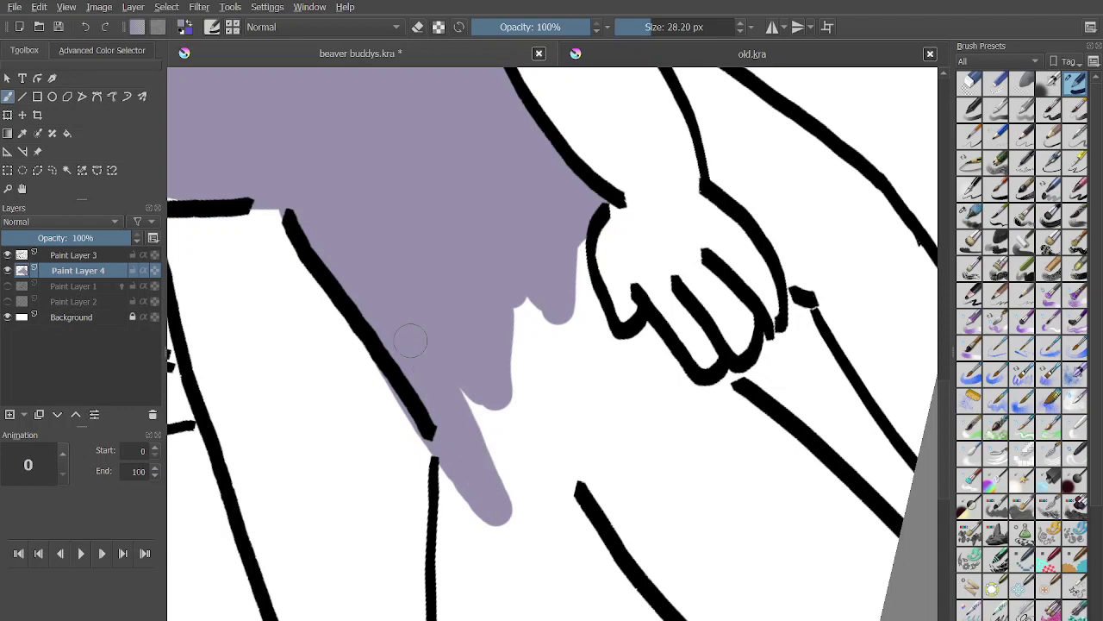
key("ctrl+z")
Fill the large figure's waist and upper leg with lavender, and erase the overspill outside the outer leg line.
mouse_move(360, 304)
left_mouse_down()
mouse_move(471, 487)
mouse_move(465, 449)
mouse_move(496, 498)
mouse_move(454, 359)
mouse_move(499, 416)
mouse_move(515, 485)
mouse_move(550, 332)
mouse_move(563, 501)
mouse_move(534, 280)
mouse_move(544, 574)
mouse_move(538, 454)
left_mouse_up()
mouse_move(444, 314)
left_mouse_down()
mouse_move(435, 332)
mouse_move(448, 392)
left_mouse_up()
mouse_move(447, 352)
left_mouse_down()
mouse_move(451, 589)
mouse_move(431, 567)
mouse_move(443, 351)
mouse_move(448, 376)
mouse_move(483, 349)
mouse_move(485, 580)
left_mouse_up()
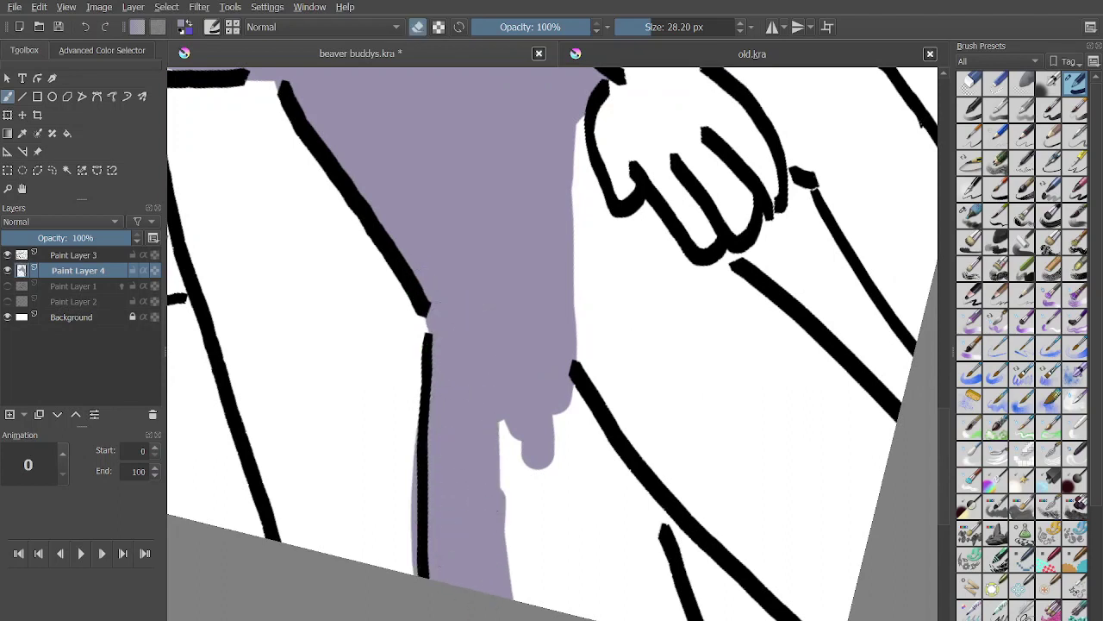
left_click_drag(408, 417, 408, 575)
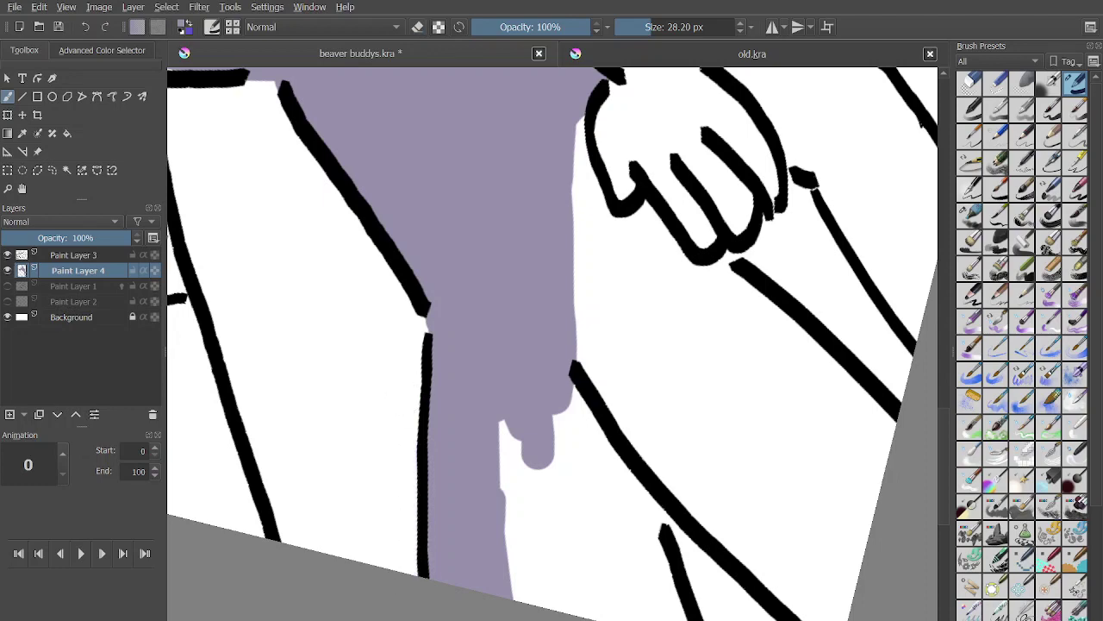
Fill the rest of the large figure's first leg with lavender, out to the inner leg lines and the canvas edge.
mouse_move(502, 426)
left_mouse_down()
mouse_move(494, 518)
mouse_move(521, 528)
mouse_move(524, 415)
mouse_move(566, 405)
mouse_move(627, 615)
left_mouse_up()
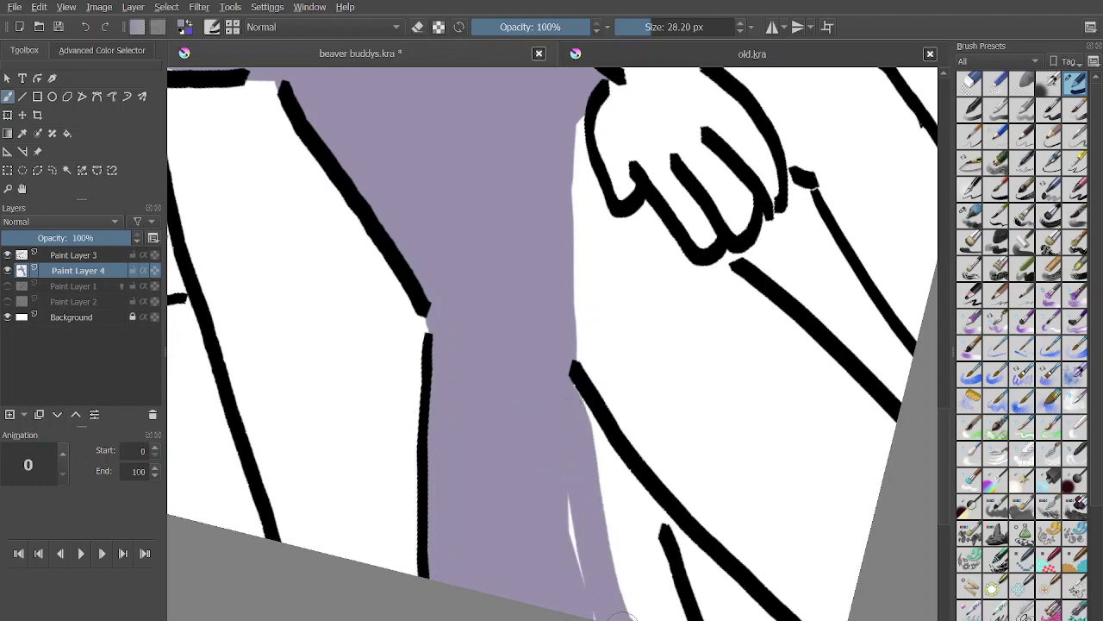
scroll(552, 345, "down", 3)
mouse_move(507, 257)
left_mouse_down()
mouse_move(537, 299)
mouse_move(573, 398)
left_mouse_up()
left_click_drag(573, 398, 625, 550)
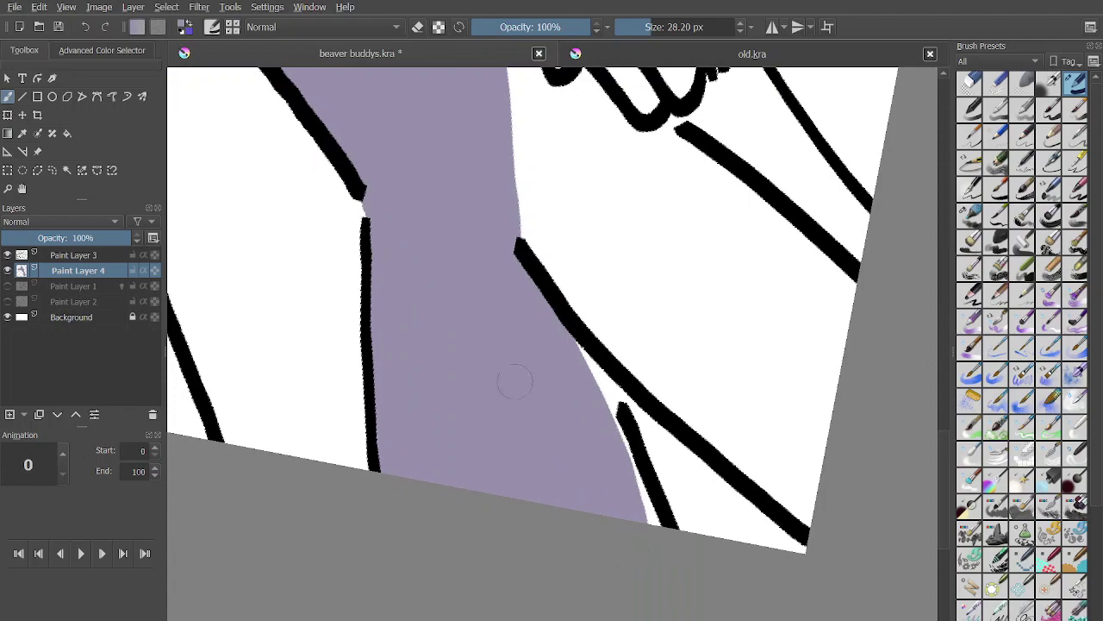
mouse_move(603, 427)
left_mouse_down()
mouse_move(626, 466)
mouse_move(591, 342)
mouse_move(575, 331)
mouse_move(578, 390)
left_mouse_up()
Fill the large figure's second leg with lavender, from the inner leg line out to the outer leg line and canvas edge.
scroll(575, 331, "down", 1)
scroll(577, 391, "down", 4)
scroll(540, 461, "up", 1)
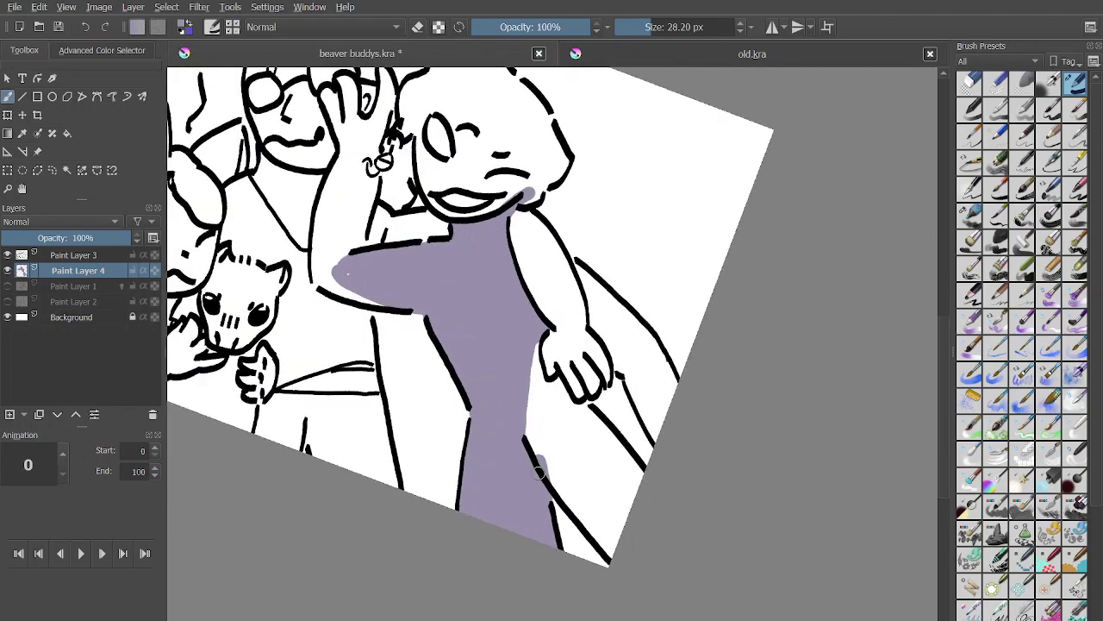
scroll(520, 473, "up", 3)
left_click_drag(422, 306, 397, 388)
left_click_drag(418, 345, 465, 561)
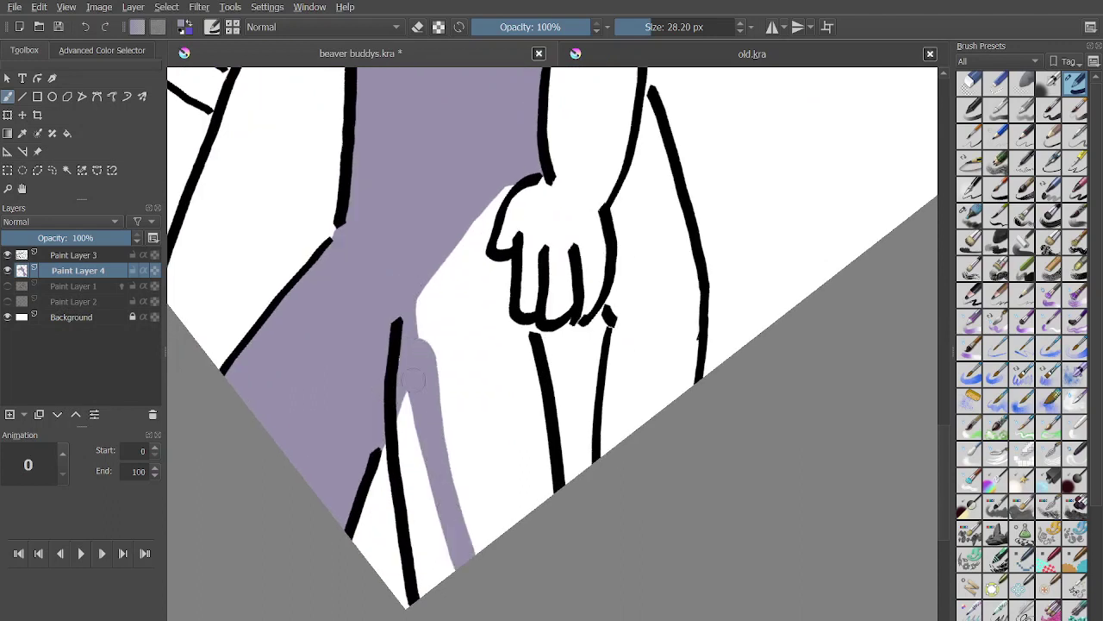
mouse_move(422, 590)
left_mouse_down()
mouse_move(412, 415)
mouse_move(411, 510)
left_mouse_up()
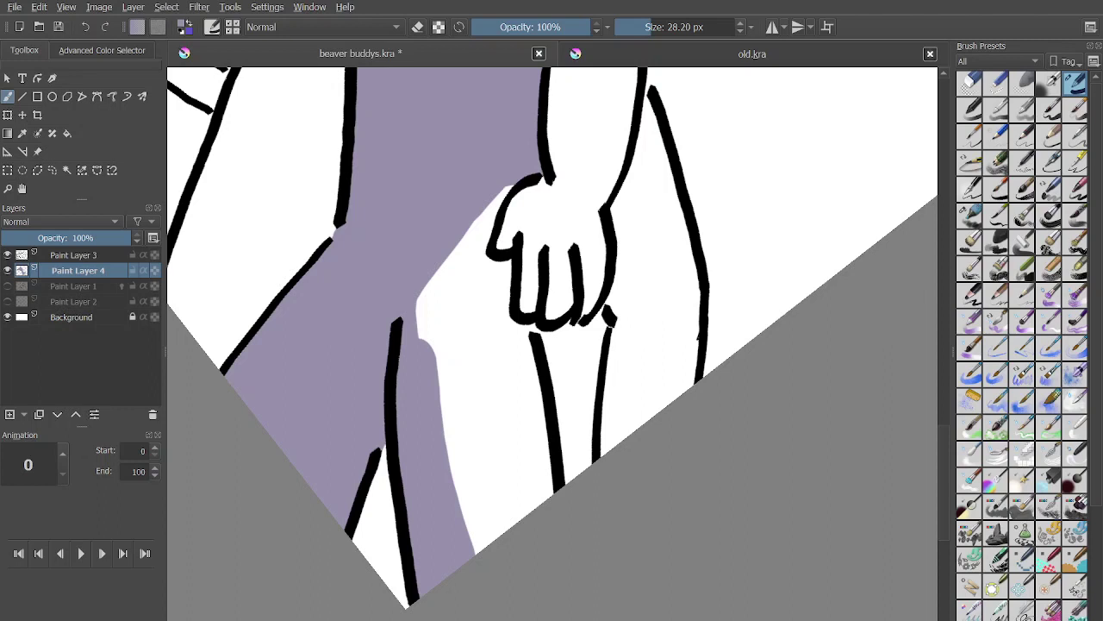
mouse_move(445, 451)
left_mouse_down()
mouse_move(499, 535)
mouse_move(415, 263)
mouse_move(452, 448)
mouse_move(428, 281)
mouse_move(451, 455)
mouse_move(488, 584)
left_mouse_up()
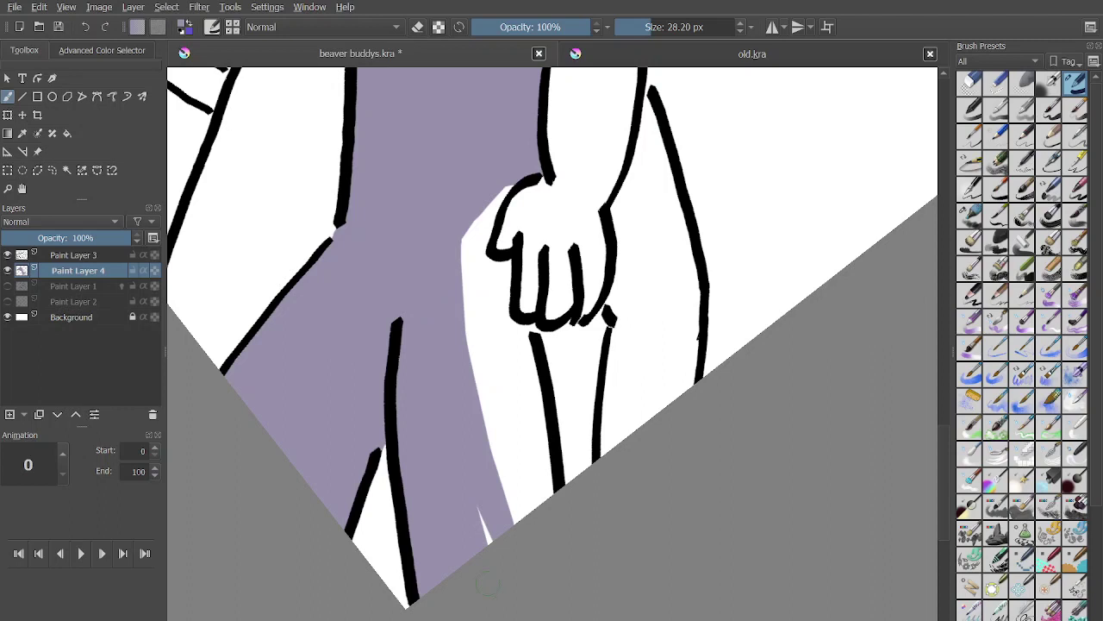
mouse_move(456, 245)
left_mouse_down()
mouse_move(495, 533)
mouse_move(487, 569)
mouse_move(458, 337)
mouse_move(508, 462)
mouse_move(535, 580)
left_mouse_up()
scroll(487, 576, "up", 1)
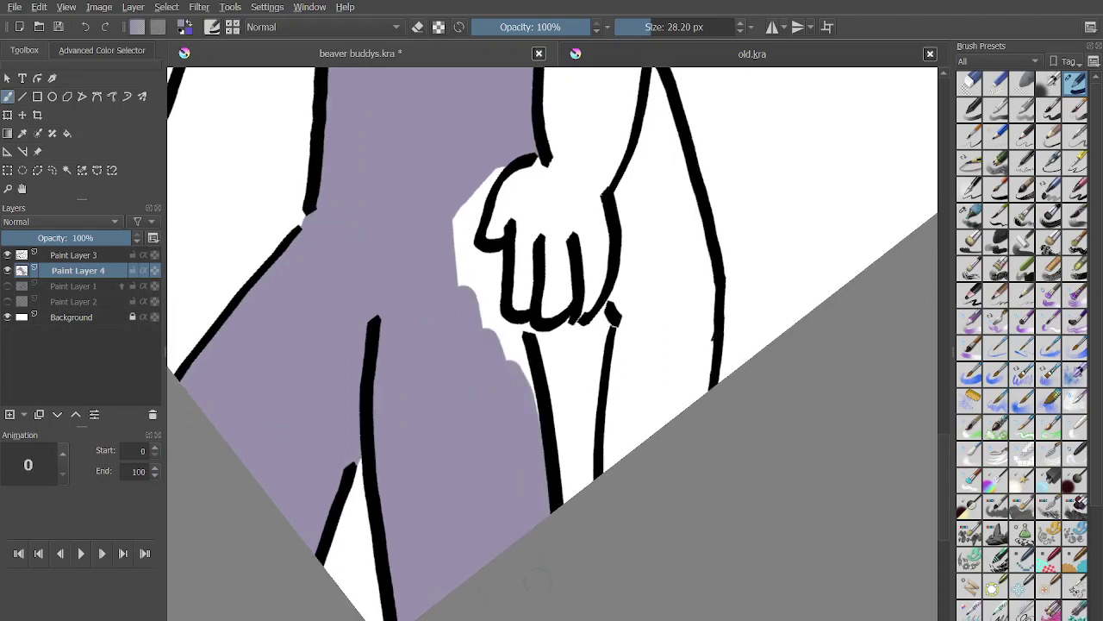
left_click_drag(520, 398, 527, 506)
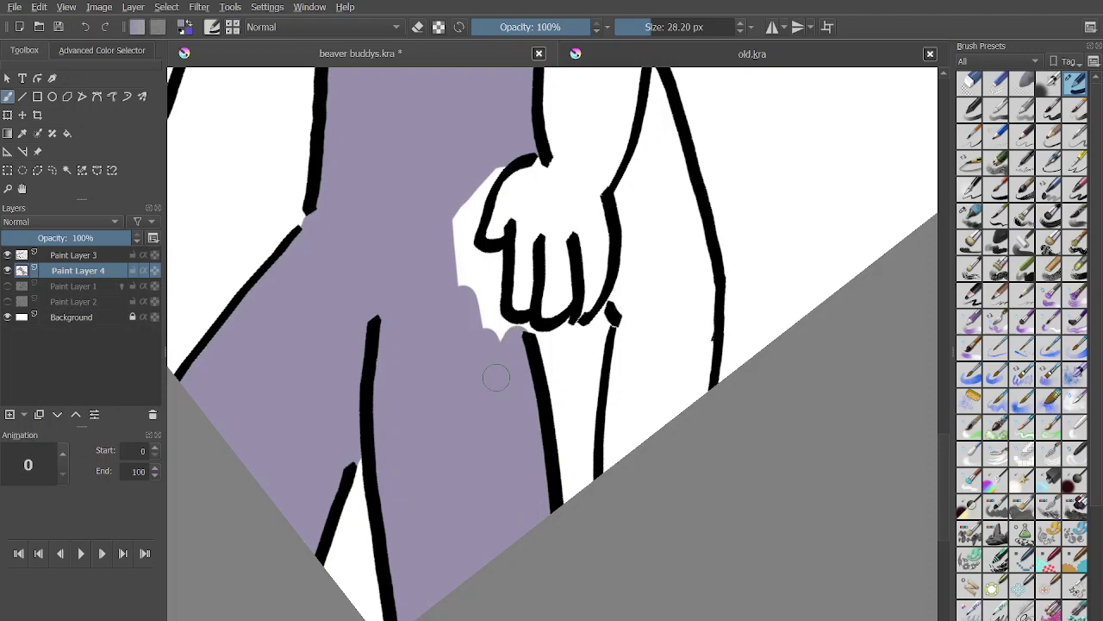
Fill the white gap on the large figure's hip with lavender, up to the hanging hand's thumb and fingers.
scroll(495, 377, "up", 3)
mouse_move(515, 477)
left_mouse_down()
mouse_move(505, 398)
mouse_move(449, 403)
mouse_move(440, 419)
mouse_move(430, 335)
mouse_move(440, 211)
mouse_move(402, 431)
left_mouse_up()
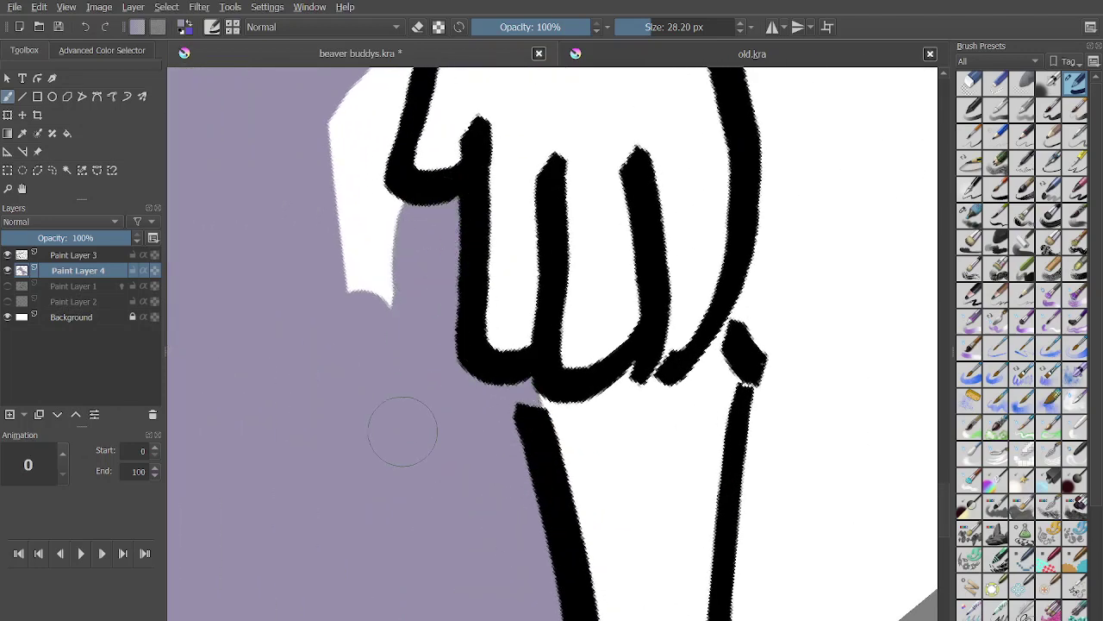
scroll(401, 438, "down", 2)
mouse_move(399, 485)
left_mouse_down()
mouse_move(416, 606)
mouse_move(364, 363)
mouse_move(401, 535)
left_mouse_up()
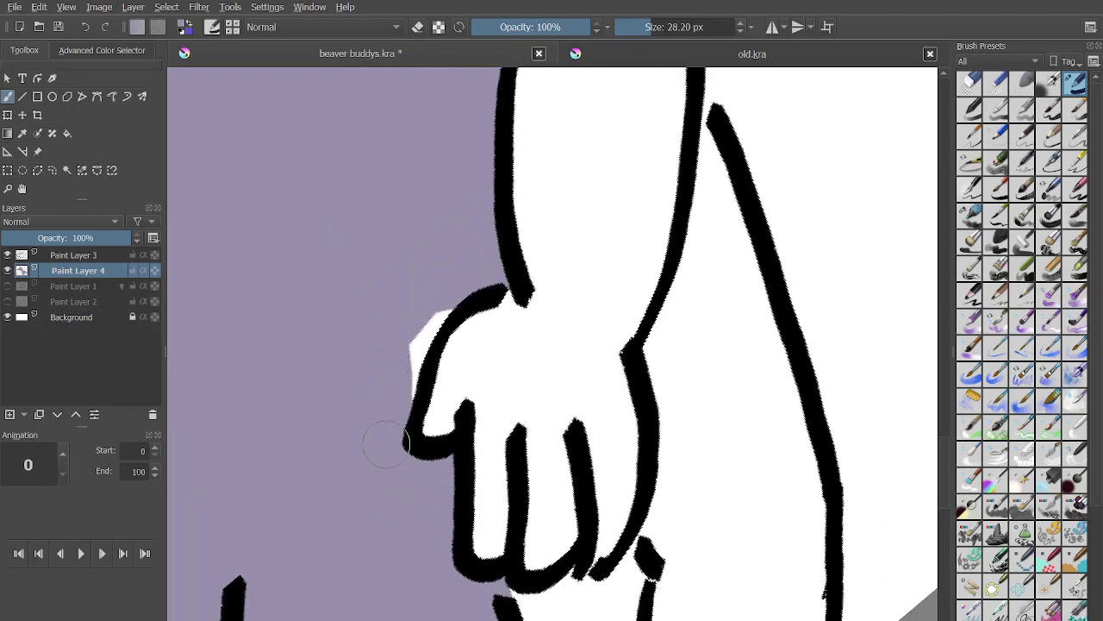
mouse_move(398, 347)
left_mouse_down()
mouse_move(426, 319)
mouse_move(396, 393)
left_mouse_up()
scroll(385, 527, "down", 3)
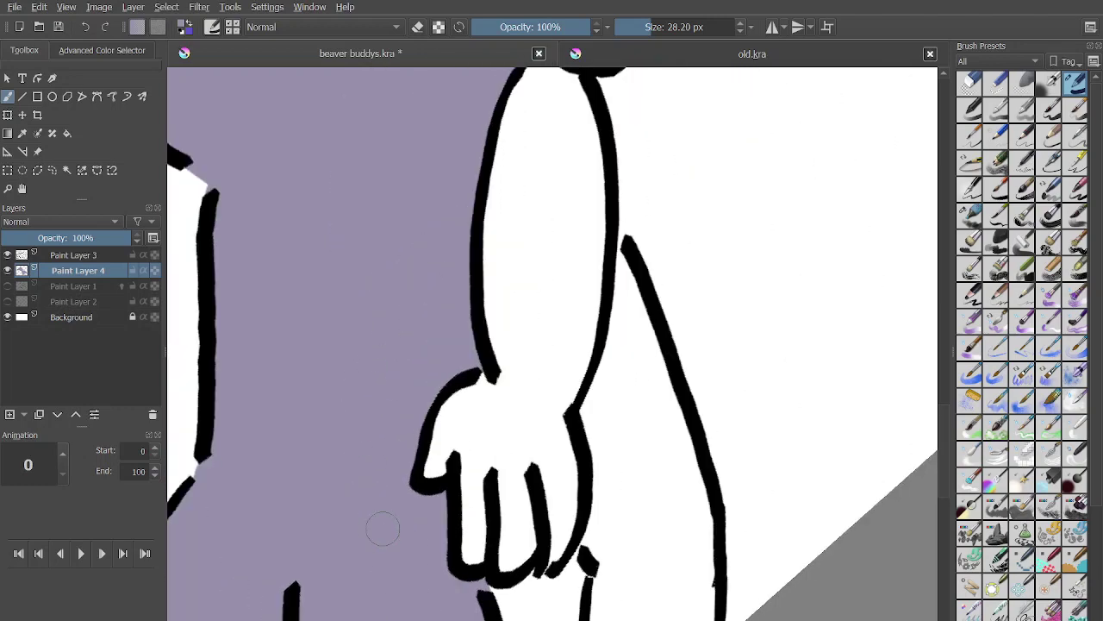
Extend the lavender fill from the large figure's elbow up along the outer edge of the raised forearm to the wrist.
scroll(390, 531, "down", 3)
scroll(448, 563, "up", 2)
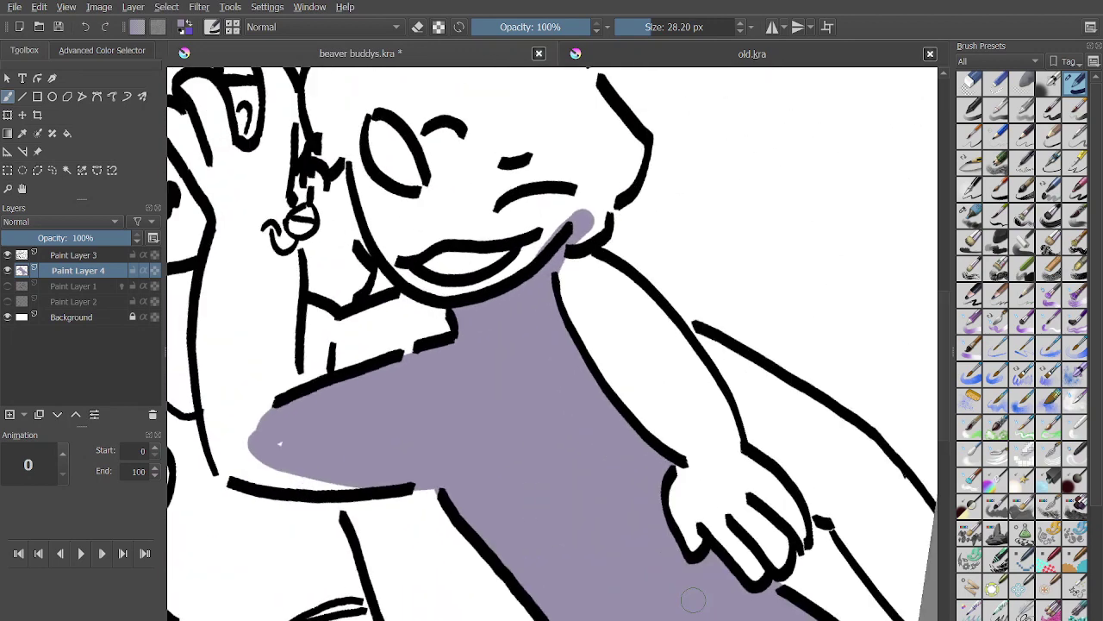
scroll(693, 600, "up", 2)
mouse_move(518, 409)
left_mouse_down()
mouse_move(430, 466)
mouse_move(567, 447)
mouse_move(497, 473)
mouse_move(471, 505)
mouse_move(630, 423)
mouse_move(555, 473)
mouse_move(405, 515)
mouse_move(484, 497)
mouse_move(577, 454)
mouse_move(530, 495)
mouse_move(420, 527)
mouse_move(388, 524)
mouse_move(334, 442)
mouse_move(333, 416)
left_mouse_up()
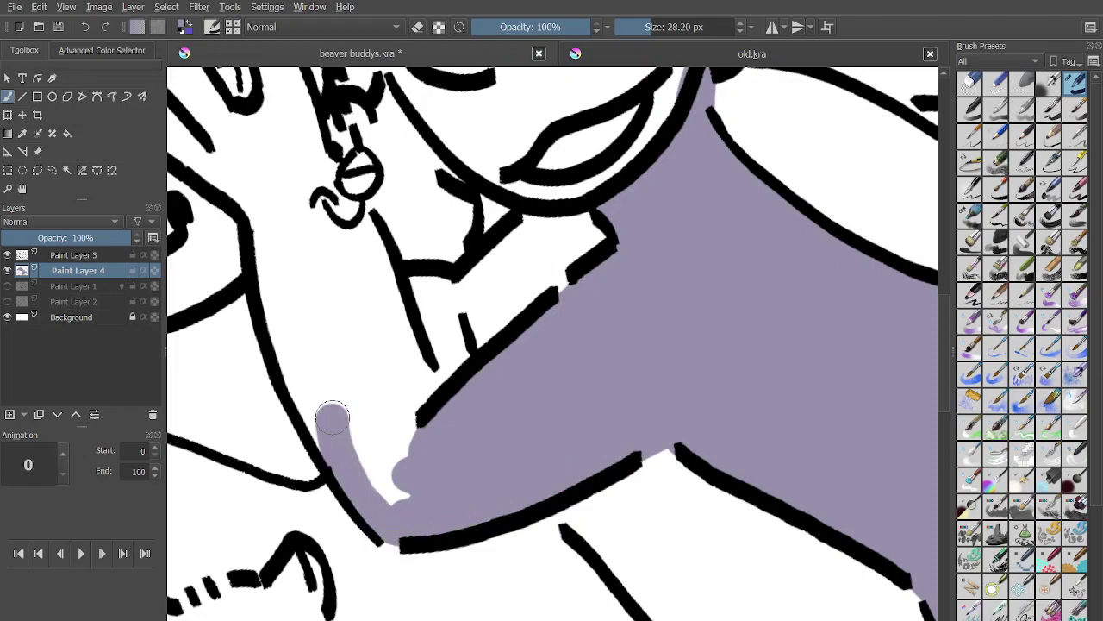
scroll(333, 415, "down", 2)
left_click_drag(392, 566, 363, 441)
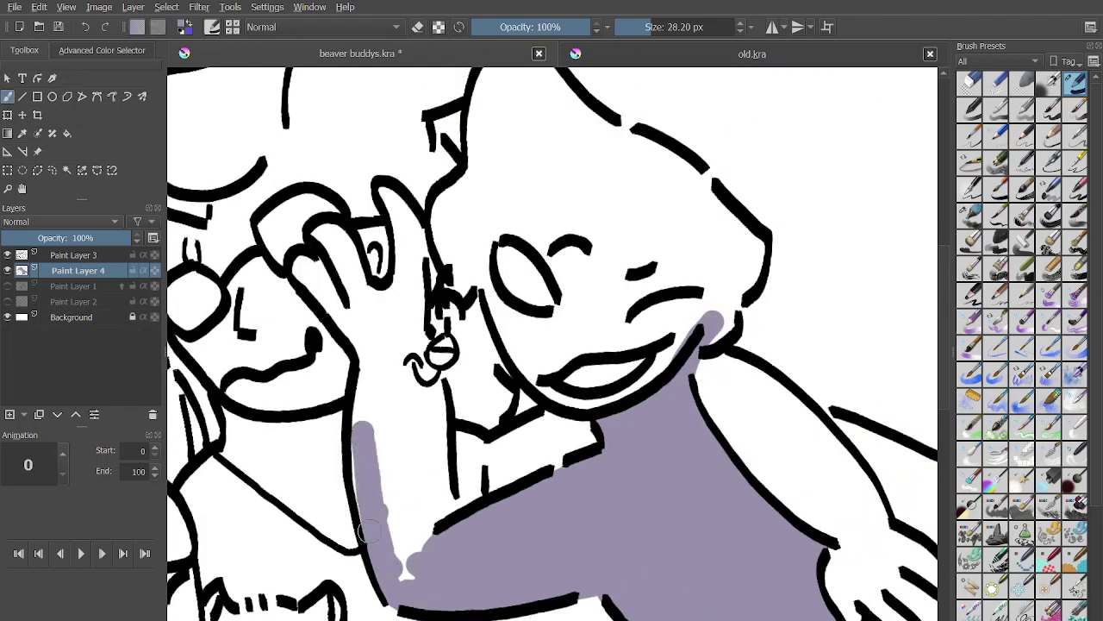
left_click_drag(369, 531, 369, 329)
scroll(368, 329, "up", 3)
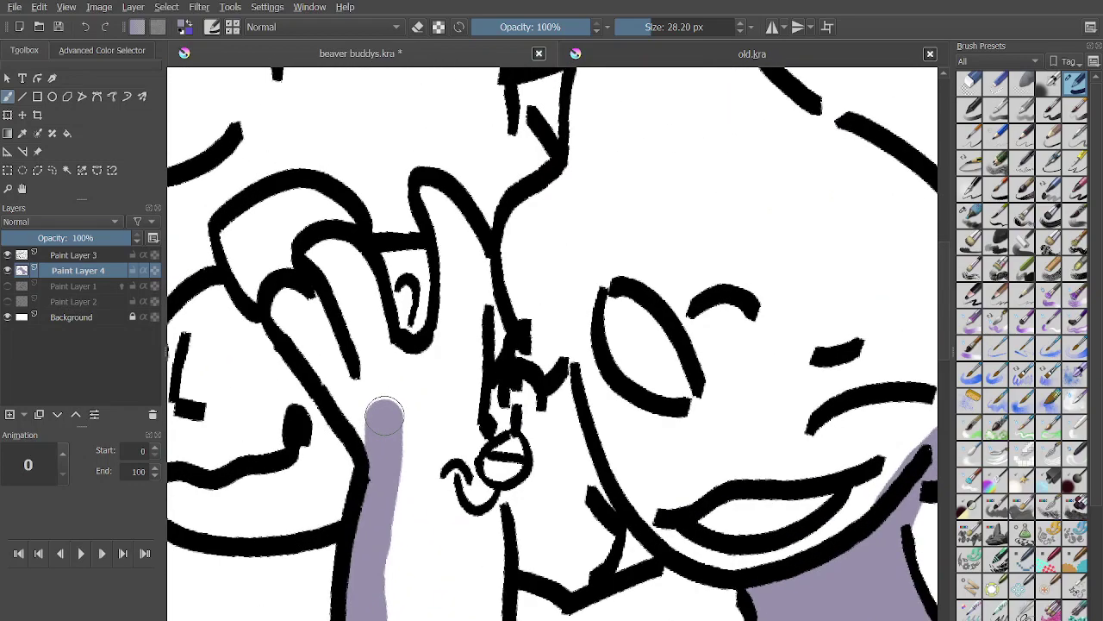
Fill the raised hand's fingers and upper palm with lavender, and erase the overspill in the gap between the fingers.
mouse_move(385, 417)
left_mouse_down()
mouse_move(381, 471)
mouse_move(259, 301)
mouse_move(298, 323)
mouse_move(355, 448)
mouse_move(347, 391)
mouse_move(306, 301)
mouse_move(310, 287)
mouse_move(328, 297)
mouse_move(308, 245)
mouse_move(394, 390)
mouse_move(403, 444)
mouse_move(333, 308)
mouse_move(321, 255)
mouse_move(305, 246)
mouse_move(319, 243)
mouse_move(364, 323)
mouse_move(414, 484)
mouse_move(393, 397)
left_mouse_up()
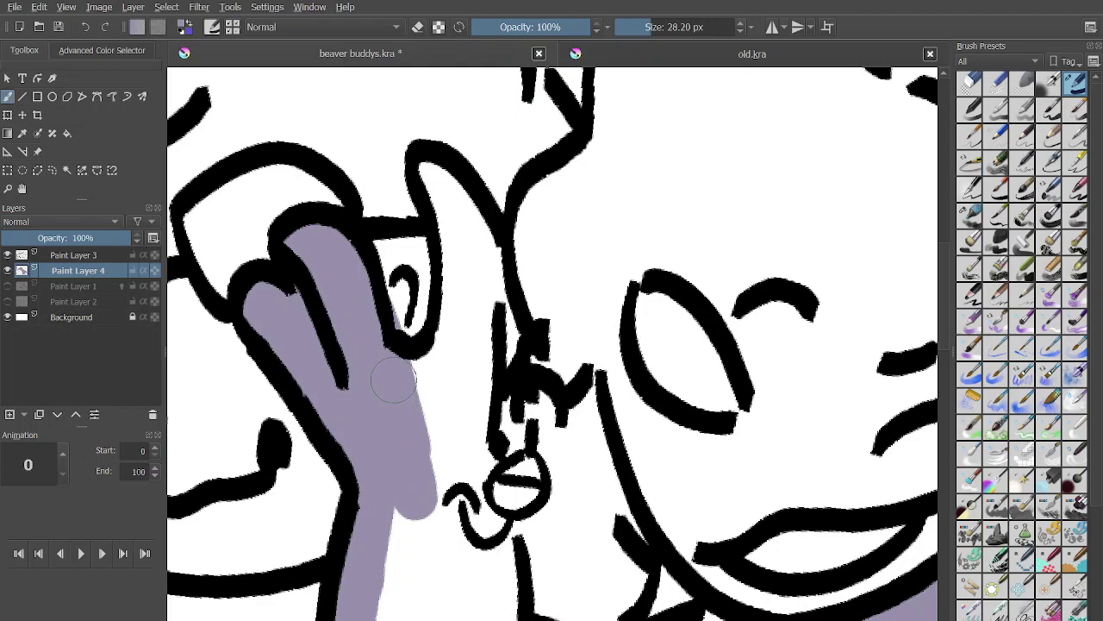
scroll(394, 379, "up", 2)
left_click_drag(402, 301, 404, 318)
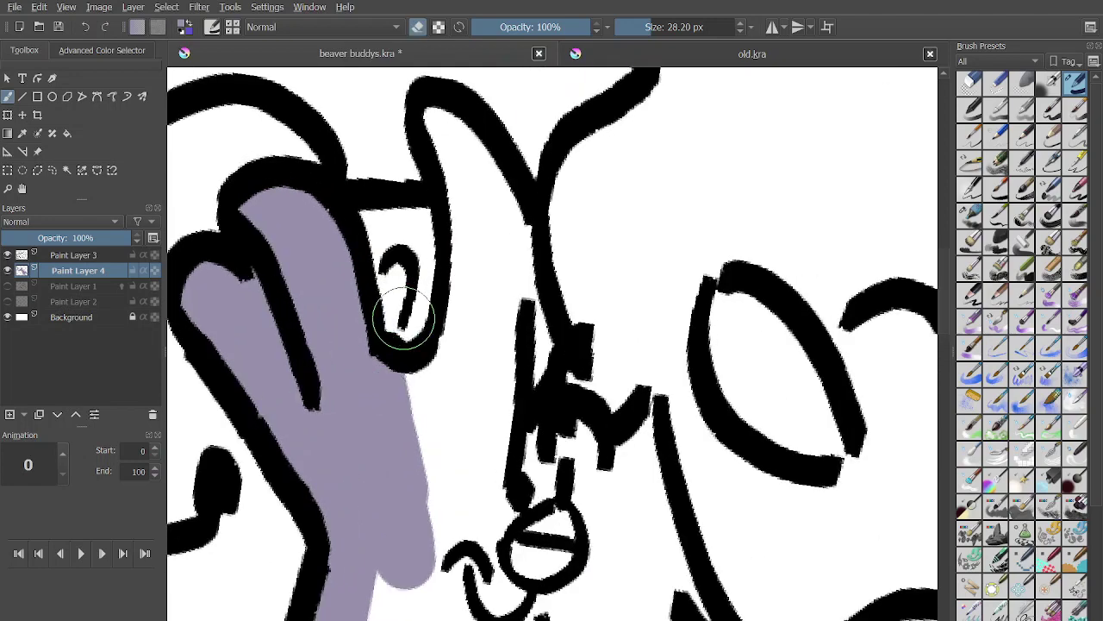
mouse_move(444, 535)
left_mouse_down()
mouse_move(422, 396)
mouse_move(474, 345)
mouse_move(450, 404)
mouse_move(473, 234)
mouse_move(439, 135)
mouse_move(516, 293)
mouse_move(500, 235)
mouse_move(529, 376)
mouse_move(490, 350)
left_mouse_up()
scroll(495, 315, "down", 2)
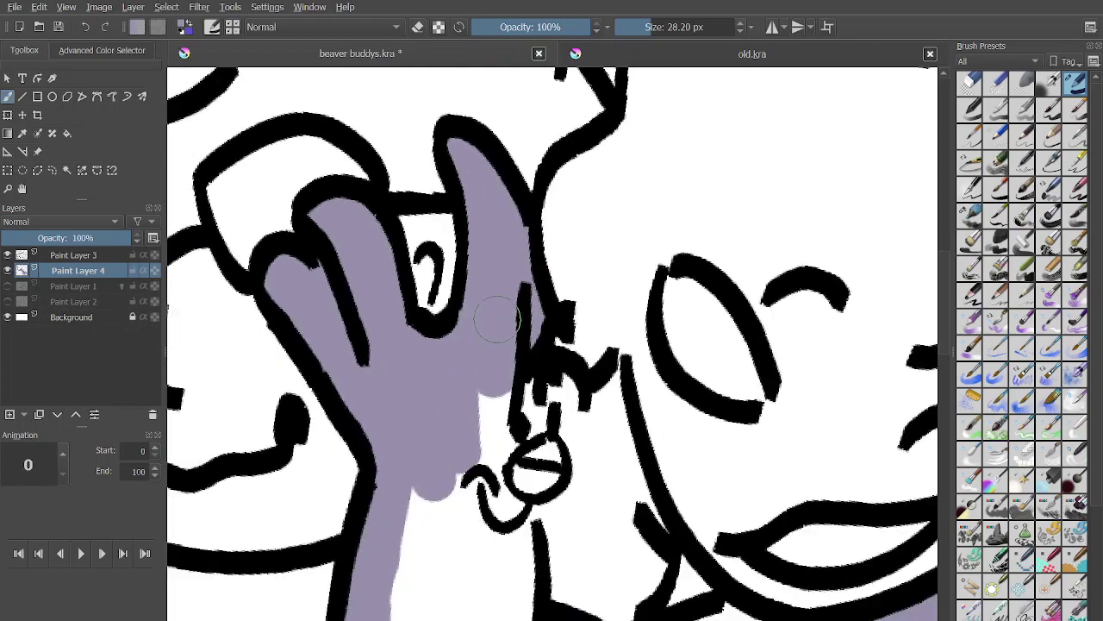
Extend the lavender fill through the raised hand's palm and wrist into the forearm, and erase the overspill outside the inner forearm line.
scroll(508, 296, "down", 1)
scroll(507, 296, "up", 2)
mouse_move(505, 295)
left_mouse_down()
mouse_move(491, 397)
mouse_move(521, 418)
mouse_move(517, 559)
mouse_move(466, 259)
mouse_move(431, 561)
mouse_move(373, 509)
mouse_move(439, 462)
mouse_move(451, 573)
left_mouse_up()
scroll(509, 559, "up", 2)
key("ctrl+z")
scroll(452, 573, "down", 1)
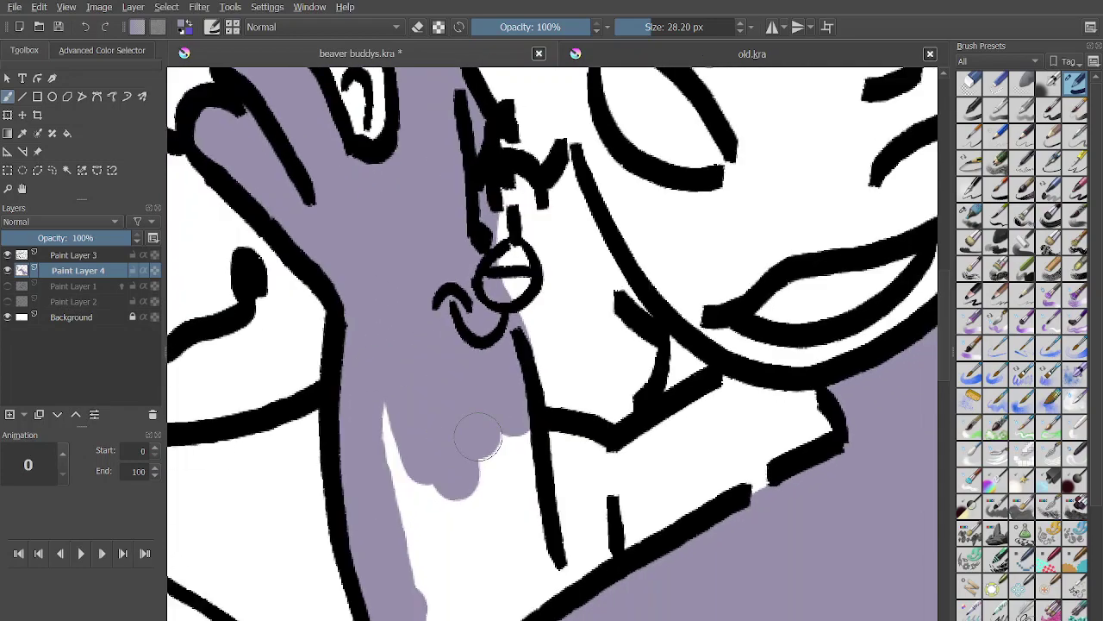
mouse_move(478, 437)
left_mouse_down()
mouse_move(405, 392)
mouse_move(510, 563)
mouse_move(511, 531)
left_mouse_up()
scroll(510, 531, "up", 1)
key("e")
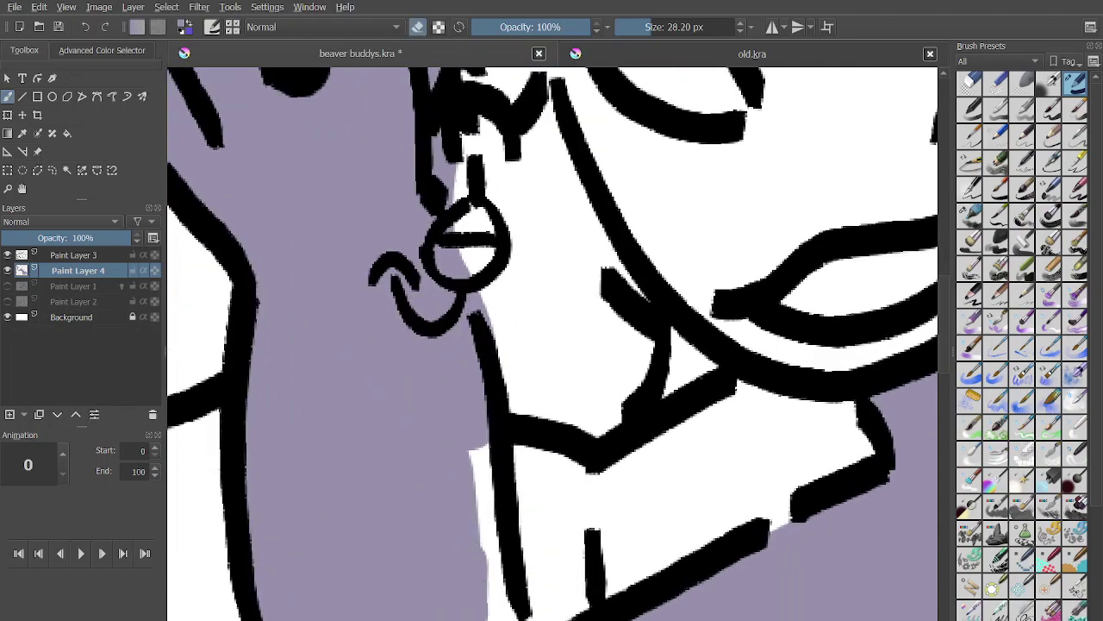
scroll(520, 340, "down", 1)
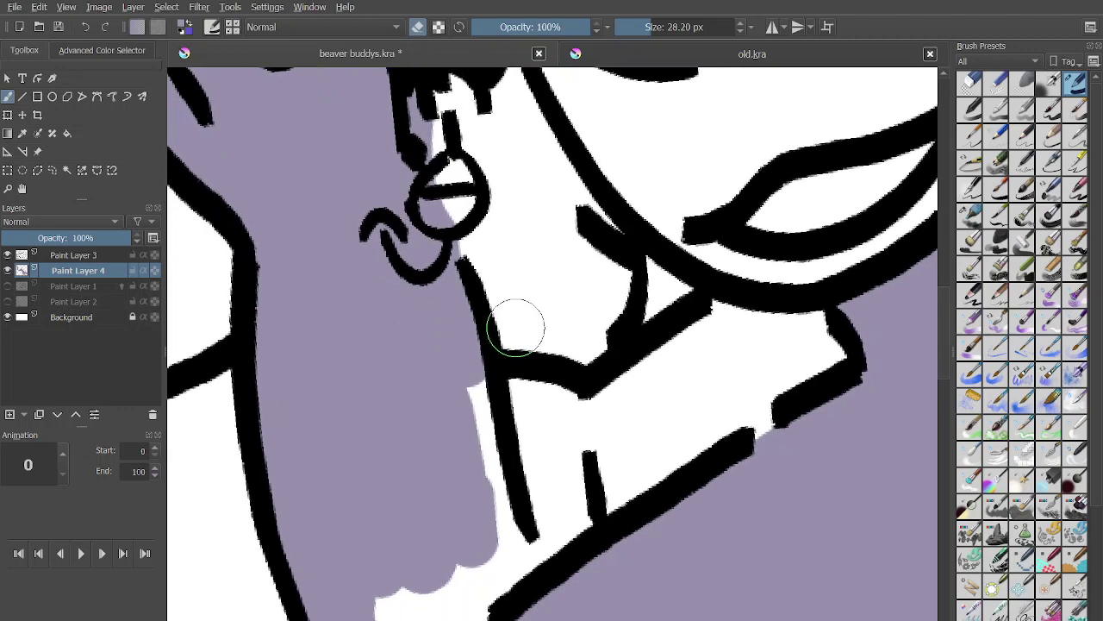
Fill the rest of the raised forearm with lavender down to the elbow, joining it to the filled upper arm.
key("e")
mouse_move(409, 573)
left_mouse_down()
mouse_move(456, 495)
mouse_move(468, 433)
mouse_move(449, 390)
mouse_move(523, 559)
left_mouse_up()
left_click_drag(379, 515, 411, 608)
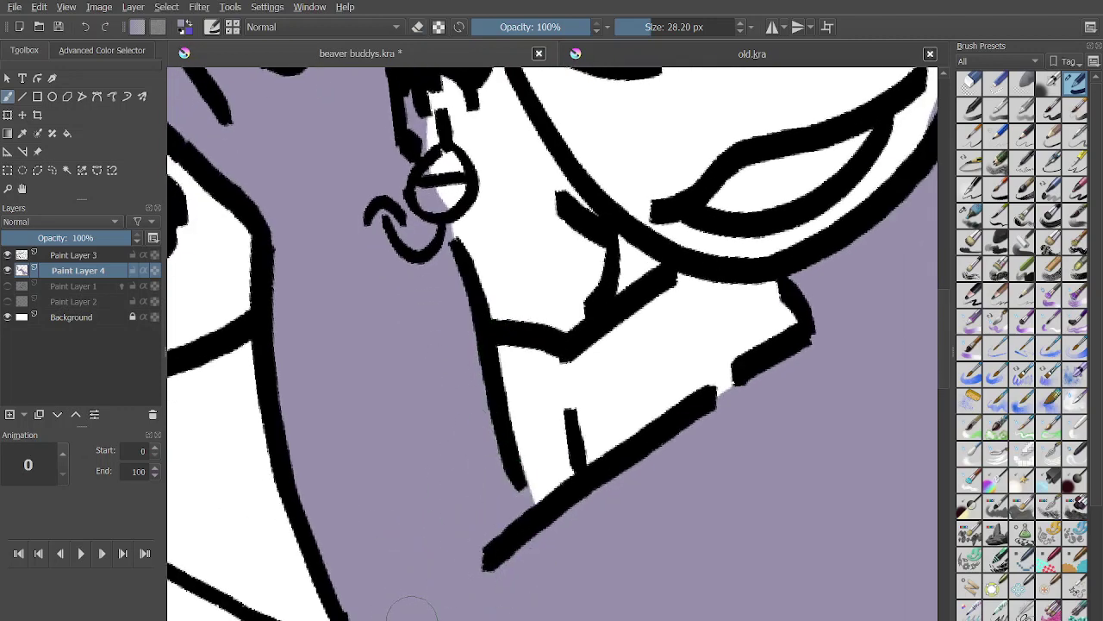
scroll(412, 608, "down", 1)
left_click_drag(397, 487, 451, 560)
scroll(477, 543, "down", 2)
scroll(478, 543, "down", 4)
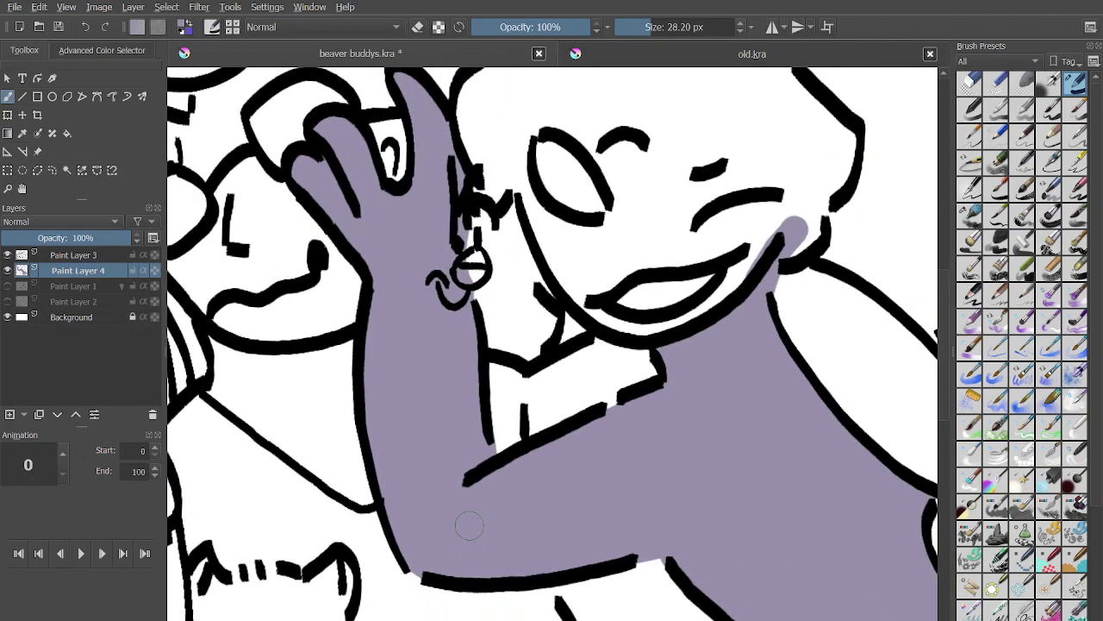
Set the brush size to 47.57 px and fill the large figure's forehead and the upper part of its head with lavender.
scroll(573, 412, "up", 6)
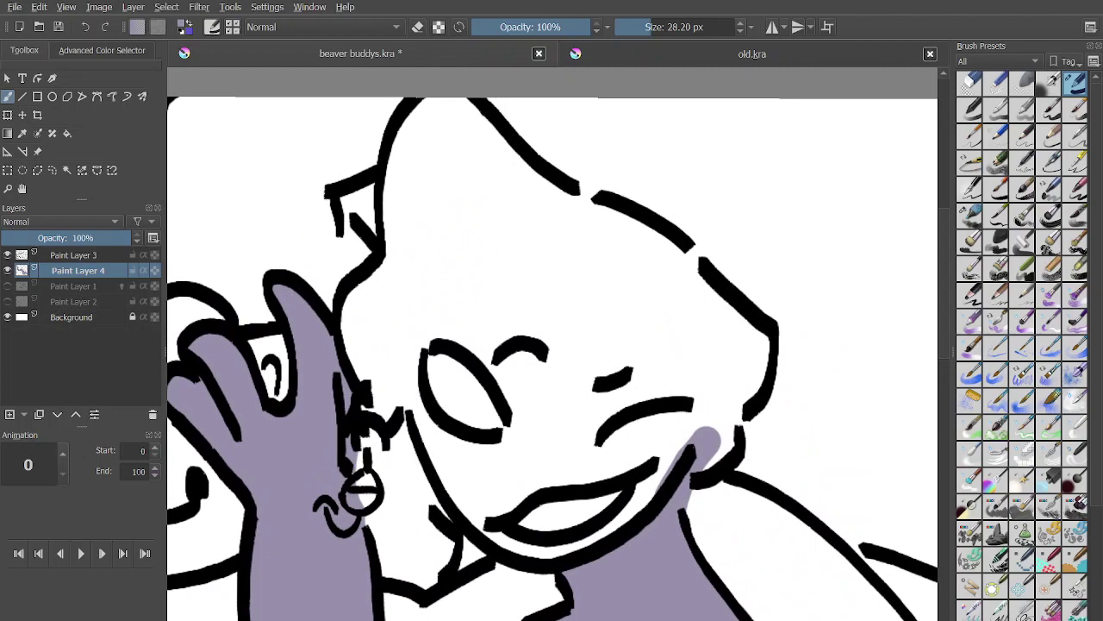
mouse_move(572, 413)
left_mouse_down()
mouse_move(507, 253)
mouse_move(534, 391)
mouse_move(496, 334)
left_mouse_up()
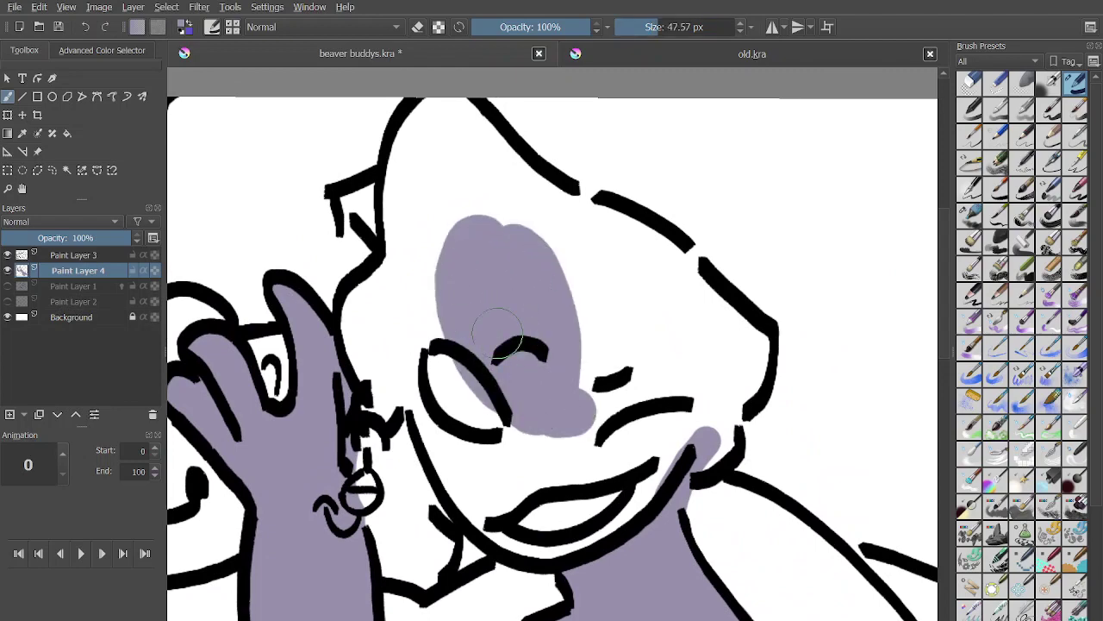
scroll(496, 335, "up", 2)
mouse_move(405, 414)
left_mouse_down()
mouse_move(379, 384)
mouse_move(366, 336)
mouse_move(413, 220)
mouse_move(386, 244)
mouse_move(370, 357)
mouse_move(431, 233)
mouse_move(505, 315)
mouse_move(603, 392)
mouse_move(462, 312)
left_mouse_up()
mouse_move(433, 362)
left_mouse_down()
mouse_move(339, 492)
mouse_move(372, 564)
mouse_move(439, 491)
left_mouse_up()
mouse_move(409, 454)
left_mouse_down()
mouse_move(450, 379)
mouse_move(518, 318)
mouse_move(619, 252)
mouse_move(707, 236)
left_mouse_up()
Extend the lavender fill across the back of the large figure's head, around the closed eye and down to the cheek.
scroll(707, 235, "down", 1)
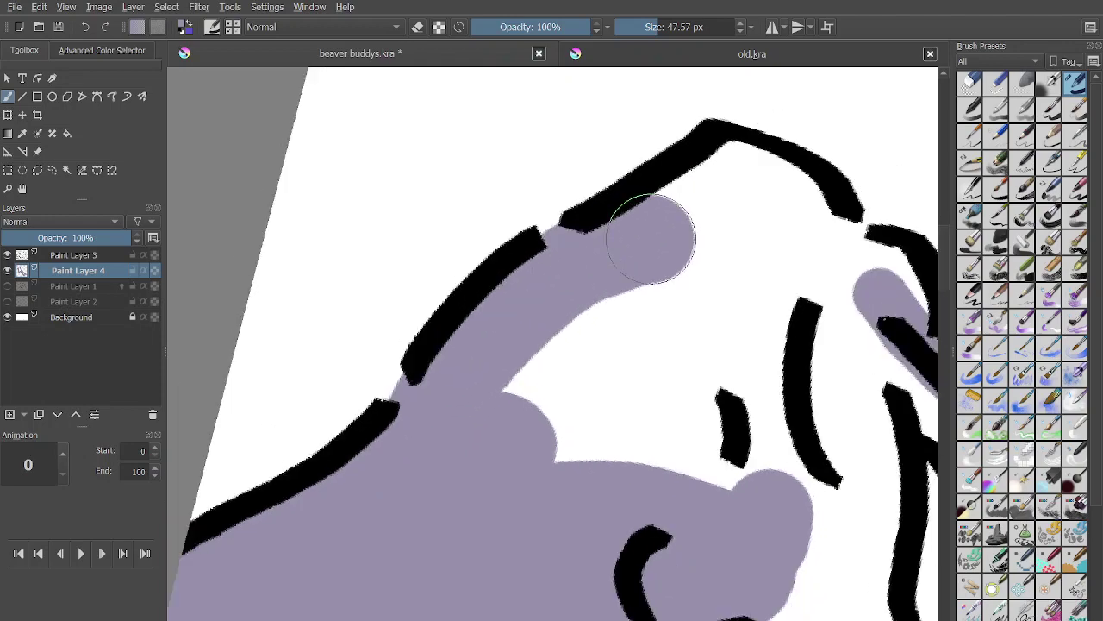
mouse_move(600, 251)
left_mouse_down()
mouse_move(448, 470)
mouse_move(635, 322)
mouse_move(526, 501)
mouse_move(658, 514)
mouse_move(740, 364)
mouse_move(645, 467)
mouse_move(748, 329)
left_mouse_up()
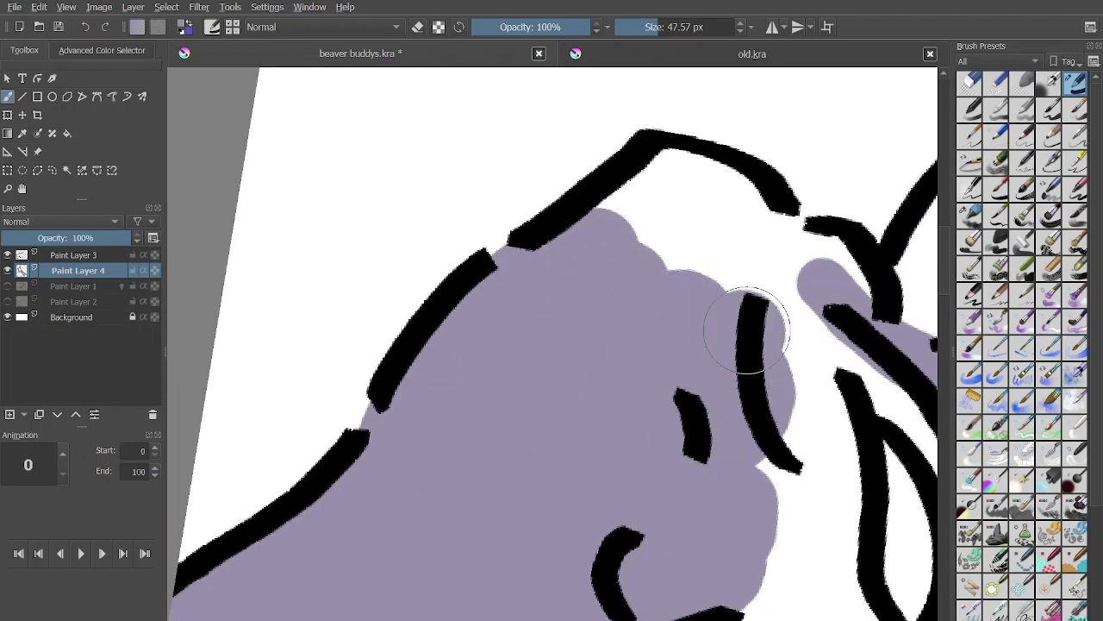
scroll(747, 329, "down", 1)
mouse_move(543, 335)
left_mouse_down()
mouse_move(513, 265)
mouse_move(561, 238)
mouse_move(660, 311)
mouse_move(620, 293)
mouse_move(655, 258)
mouse_move(701, 298)
mouse_move(694, 327)
left_mouse_up()
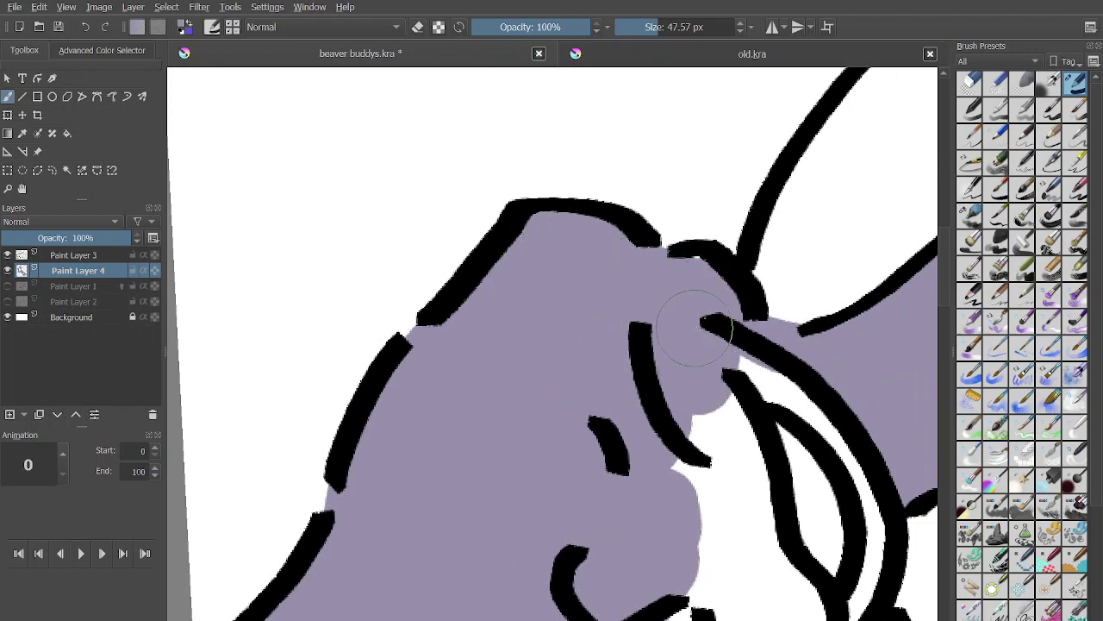
left_click_drag(680, 366, 741, 355)
scroll(733, 310, "down", 3)
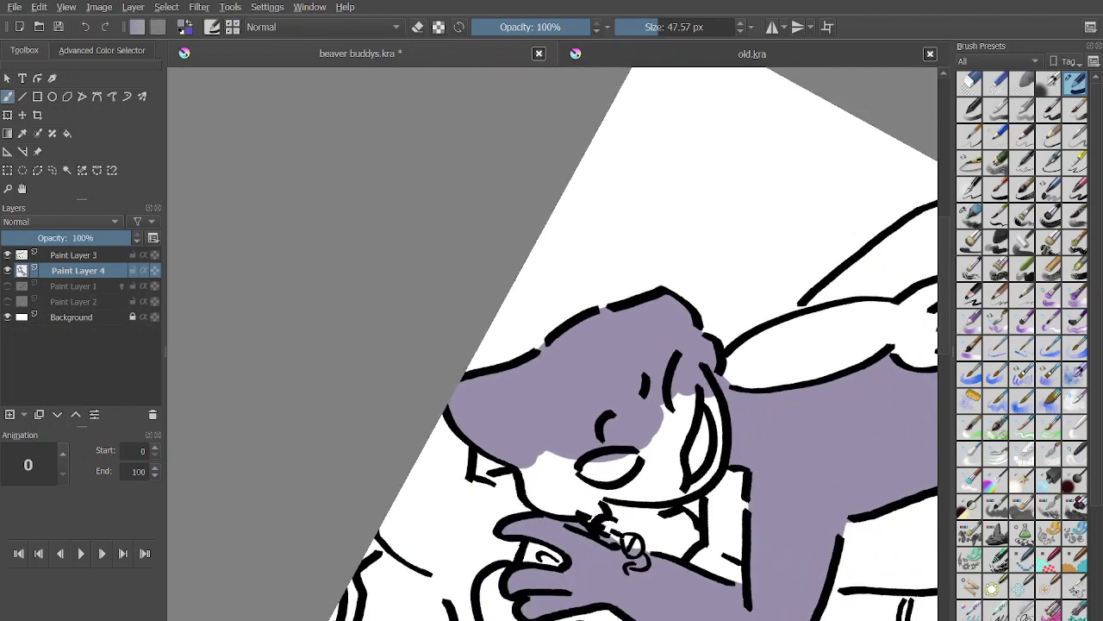
Fill the lower face with lavender, covering the open eye, muzzle and mouth down to the jaw line.
scroll(595, 440, "up", 3)
mouse_move(437, 328)
left_mouse_down()
mouse_move(381, 350)
mouse_move(468, 469)
mouse_move(445, 367)
mouse_move(426, 388)
left_mouse_up()
scroll(413, 379, "up", 2)
key("ctrl+z")
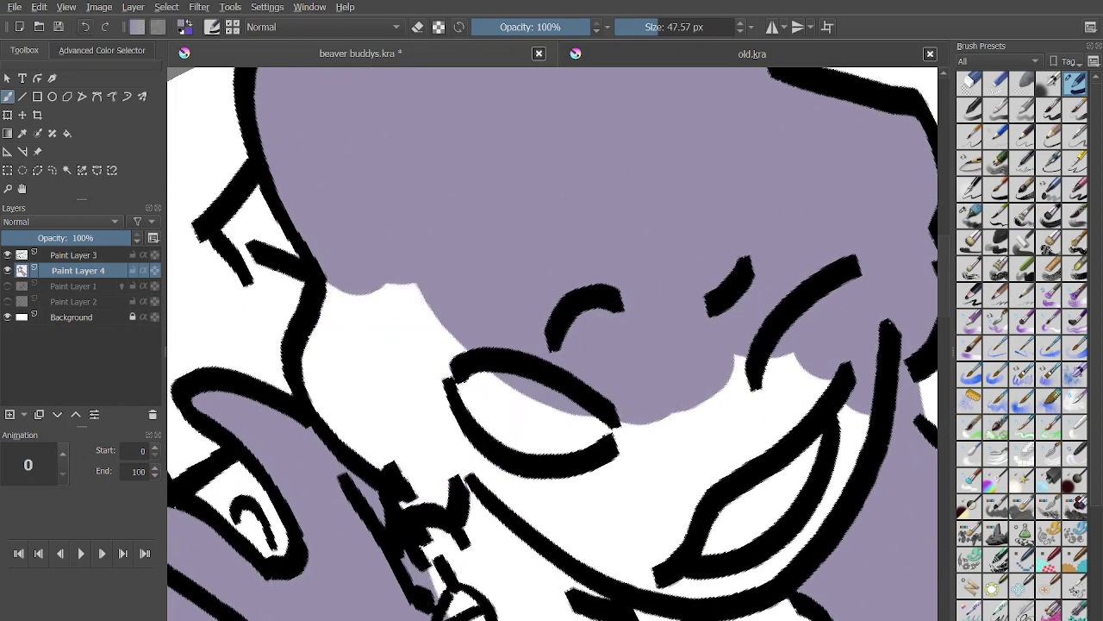
mouse_move(414, 293)
left_mouse_down()
mouse_move(357, 291)
mouse_move(337, 350)
mouse_move(377, 434)
mouse_move(499, 424)
mouse_move(415, 392)
mouse_move(462, 312)
mouse_move(441, 298)
mouse_move(522, 381)
mouse_move(488, 442)
mouse_move(552, 500)
mouse_move(707, 500)
mouse_move(617, 453)
mouse_move(590, 473)
mouse_move(654, 373)
mouse_move(775, 329)
mouse_move(697, 455)
mouse_move(833, 390)
mouse_move(772, 511)
mouse_move(810, 445)
mouse_move(766, 515)
mouse_move(614, 537)
mouse_move(582, 512)
mouse_move(604, 551)
mouse_move(760, 527)
mouse_move(772, 491)
mouse_move(677, 550)
left_mouse_up()
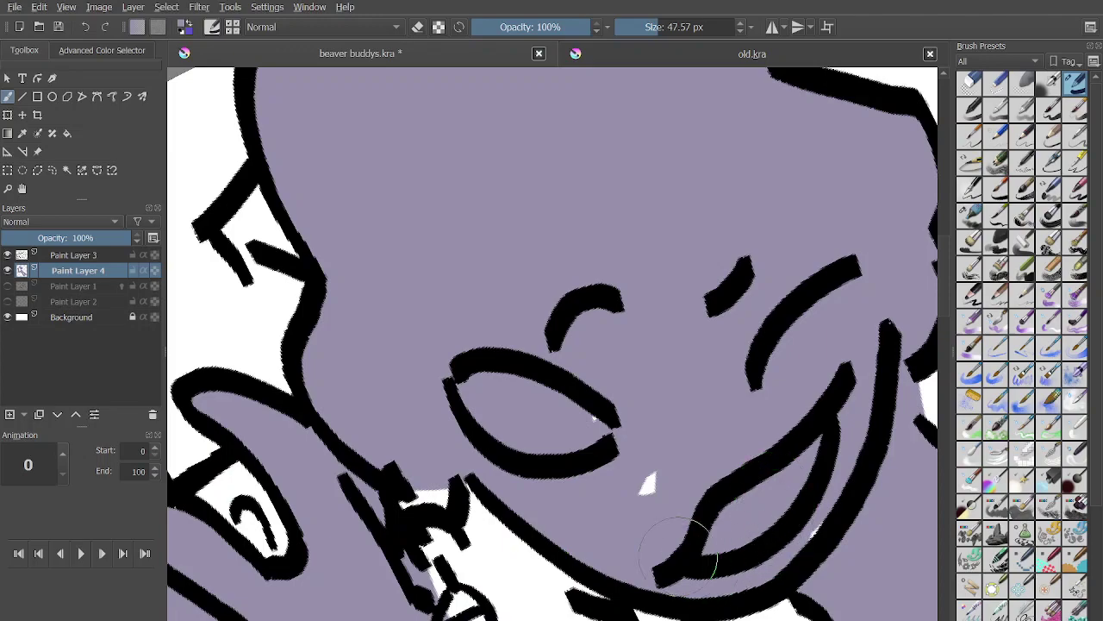
Fill the large figure's far leg behind the resting arm with lavender, from the forearm to the canvas edge.
scroll(581, 376, "down", 4)
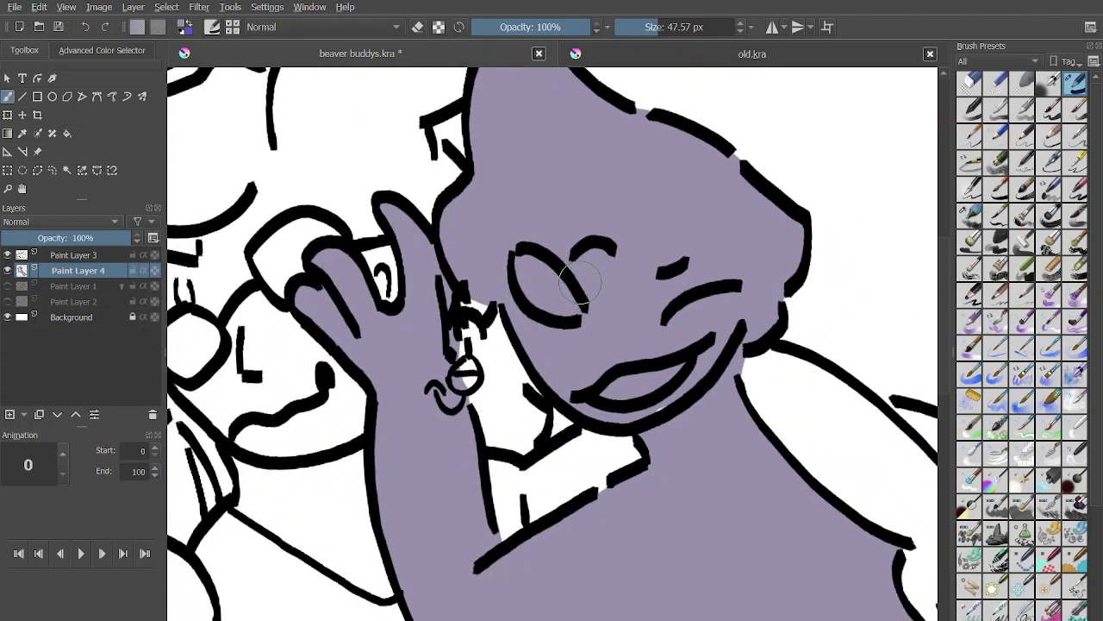
scroll(629, 291, "down", 4)
scroll(638, 345, "up", 3)
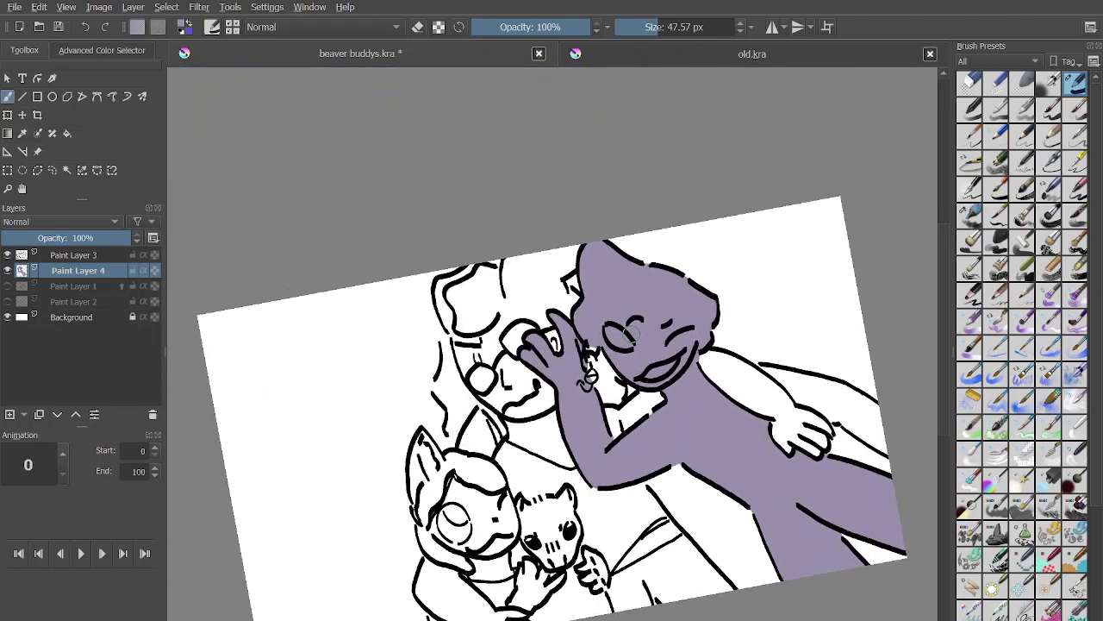
scroll(551, 345, "up", 3)
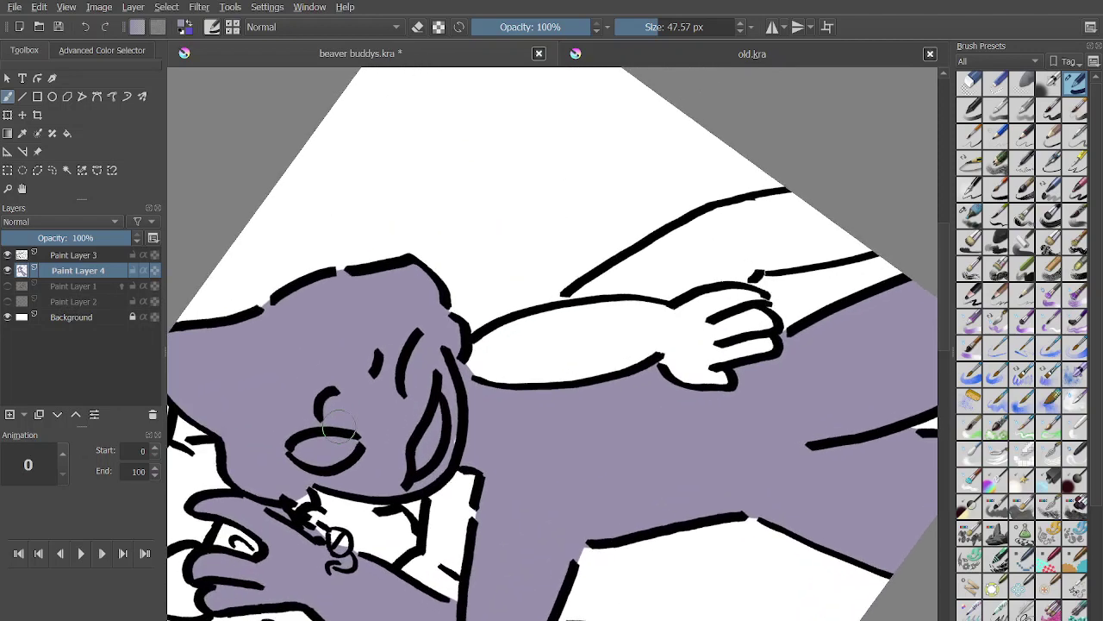
scroll(551, 344, "up", 1)
mouse_move(608, 341)
left_mouse_down()
mouse_move(809, 243)
mouse_move(648, 279)
mouse_move(544, 334)
mouse_move(429, 409)
mouse_move(393, 476)
mouse_move(493, 476)
mouse_move(647, 320)
mouse_move(682, 308)
mouse_move(546, 451)
mouse_move(819, 289)
mouse_move(759, 319)
left_mouse_up()
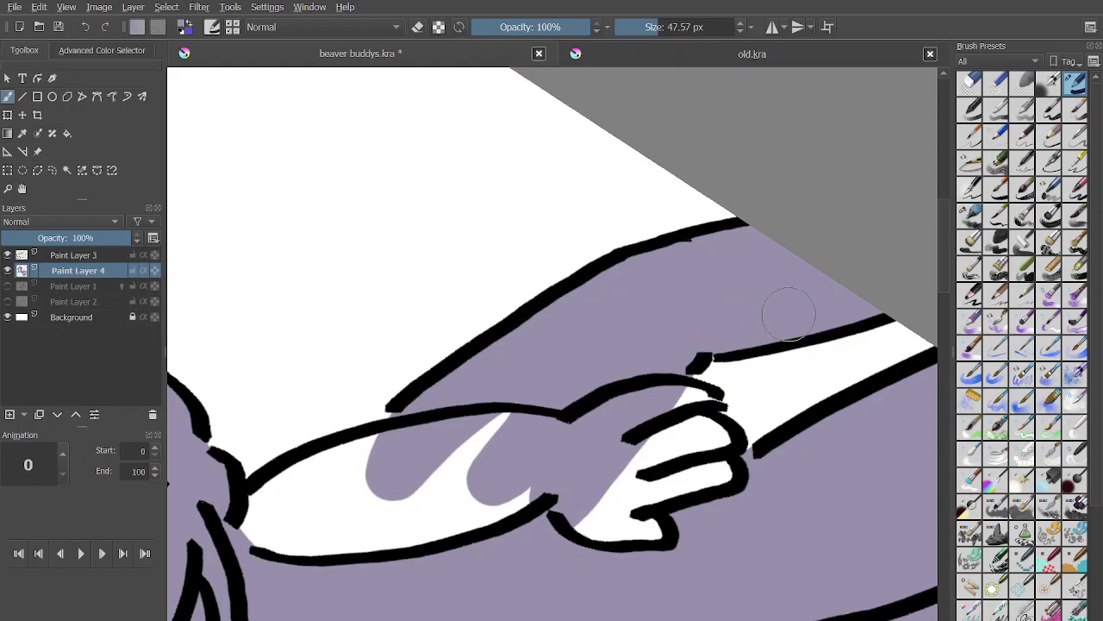
scroll(788, 314, "down", 3)
left_click_drag(566, 441, 547, 447)
scroll(547, 446, "down", 4)
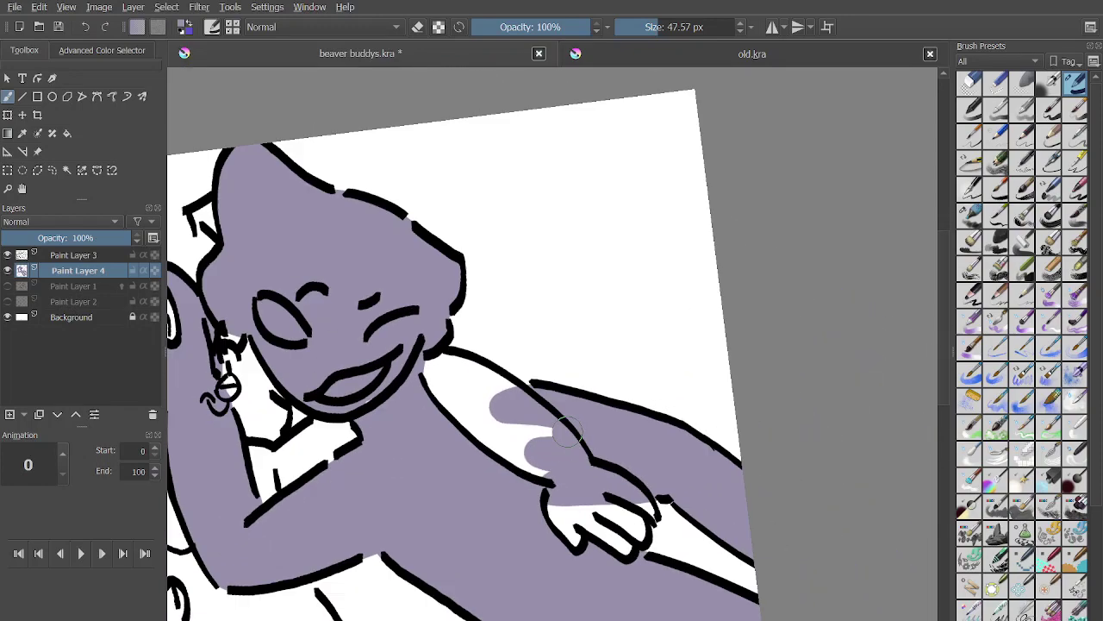
scroll(731, 400, "up", 1)
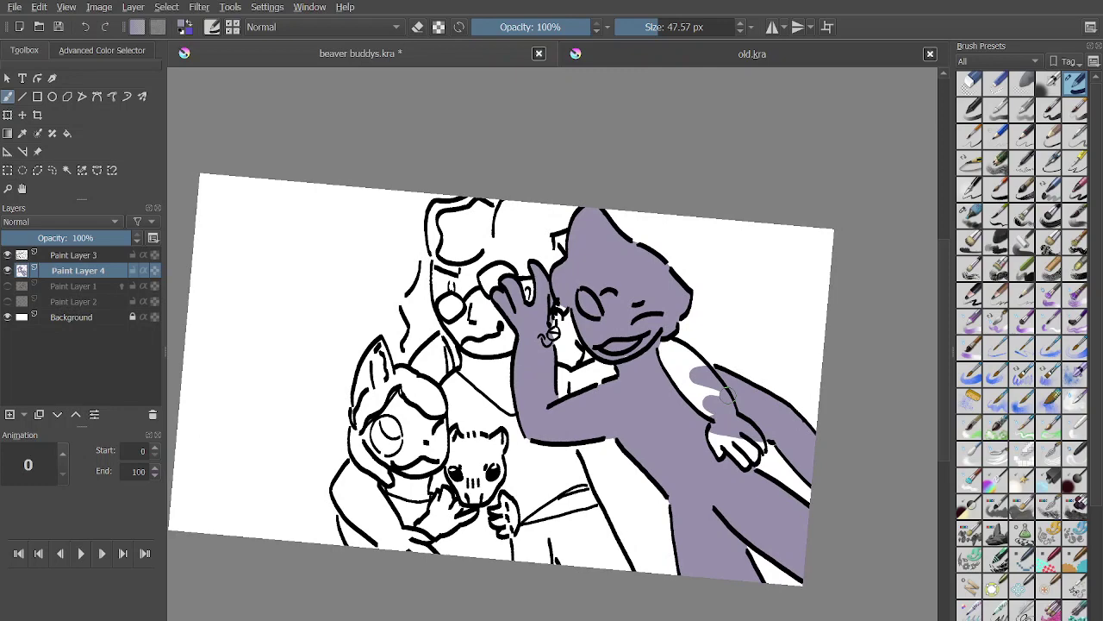
Try erasing the lavender overspill from the resting forearm, and undo the erasing.
scroll(728, 395, "up", 4)
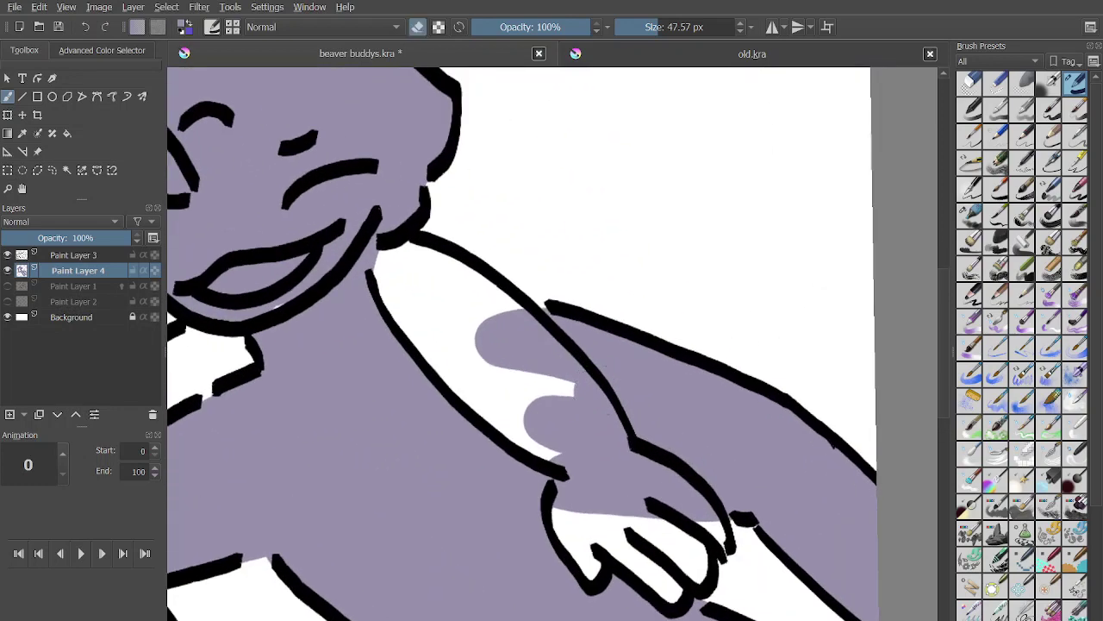
mouse_move(496, 332)
left_mouse_down()
mouse_move(525, 402)
mouse_move(587, 456)
left_mouse_up()
scroll(588, 463, "up", 2)
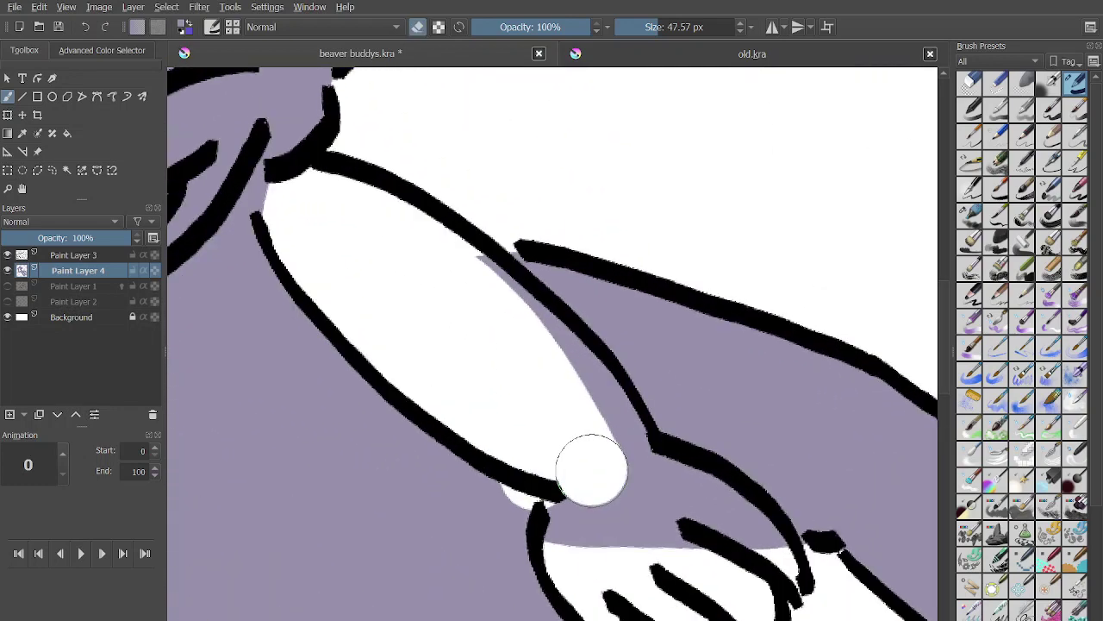
key("ctrl+z")
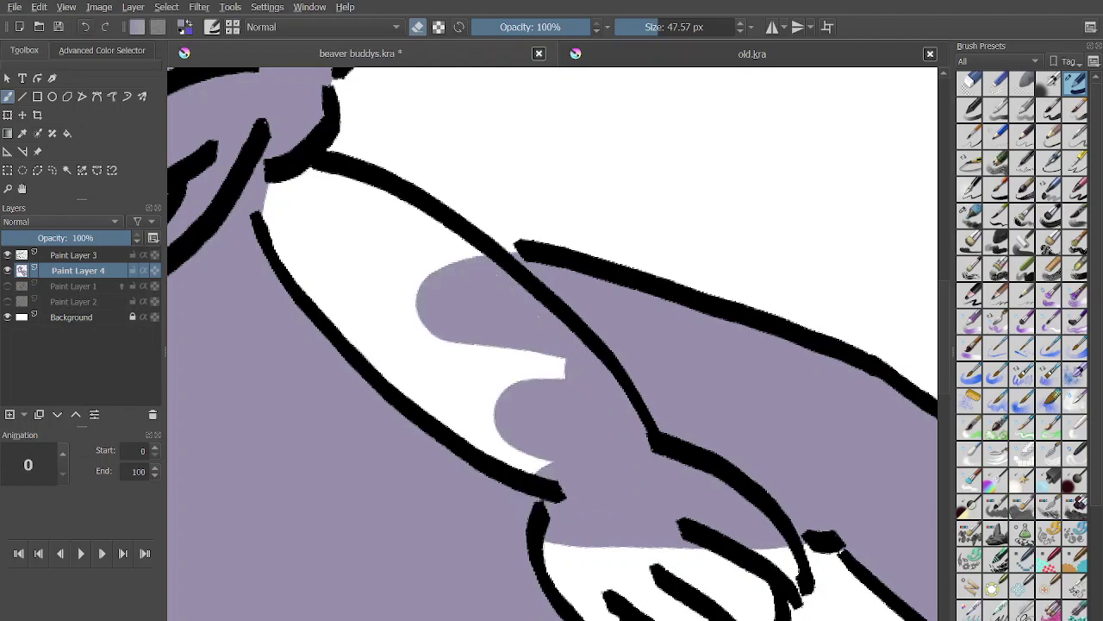
scroll(660, 298, "down", 5)
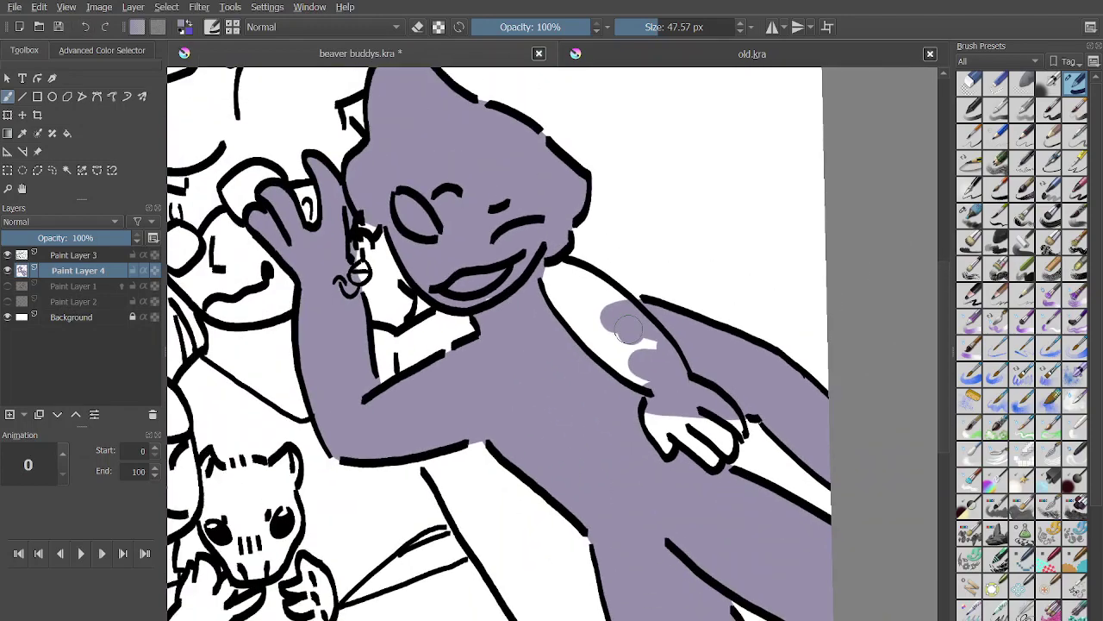
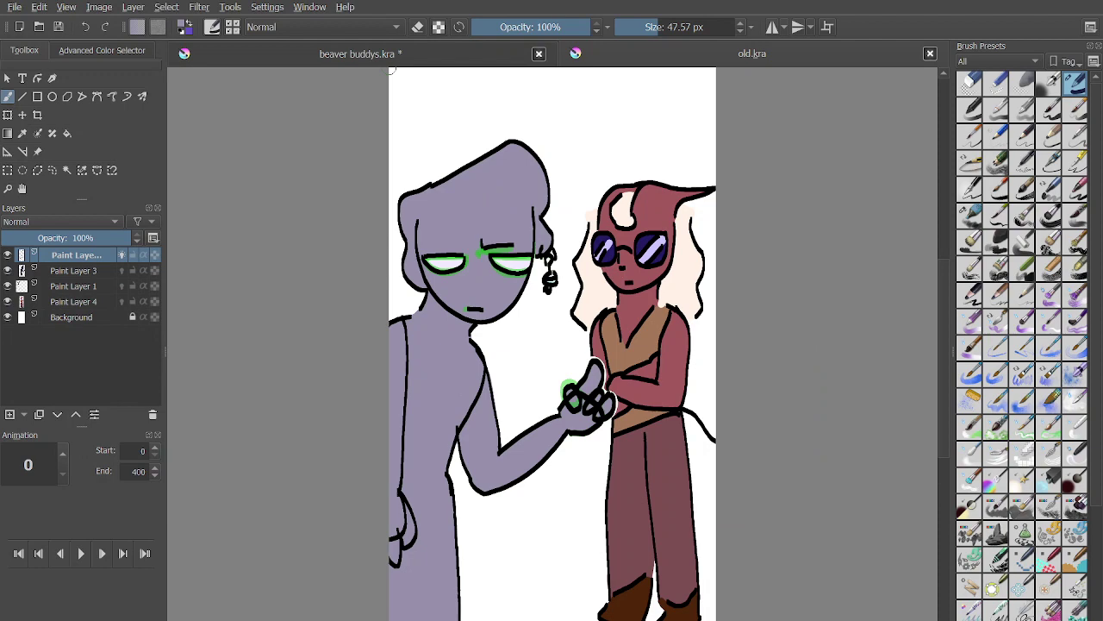
Sample the pale lavender of the horned figure's companion's eye in old.kra and return to beaver buddys.kra with the brush.
key("p")
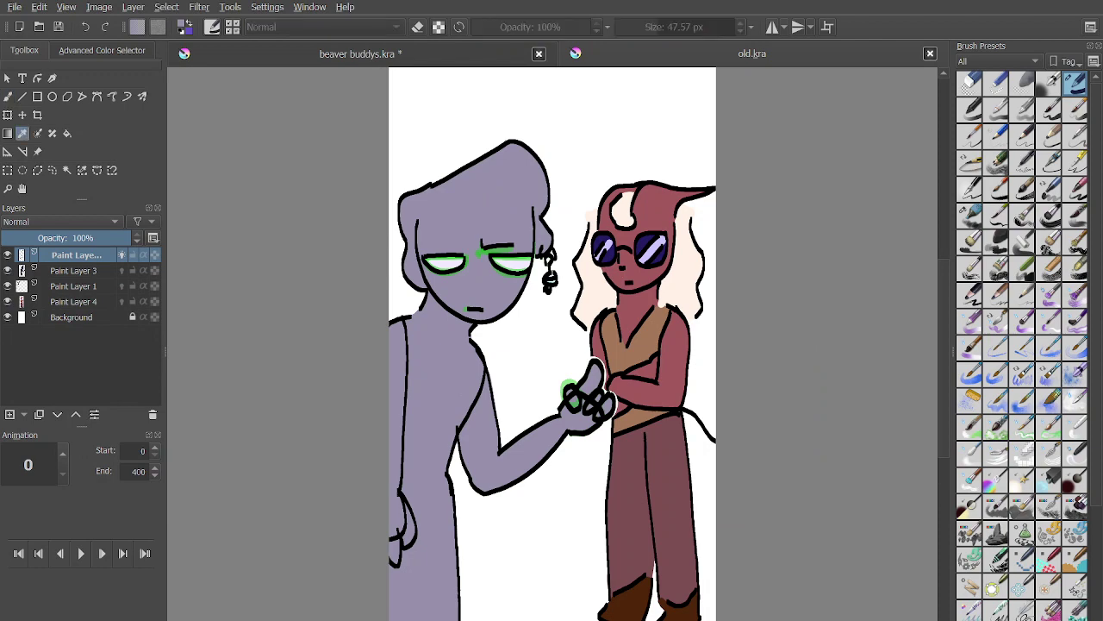
scroll(447, 251, "up", 5)
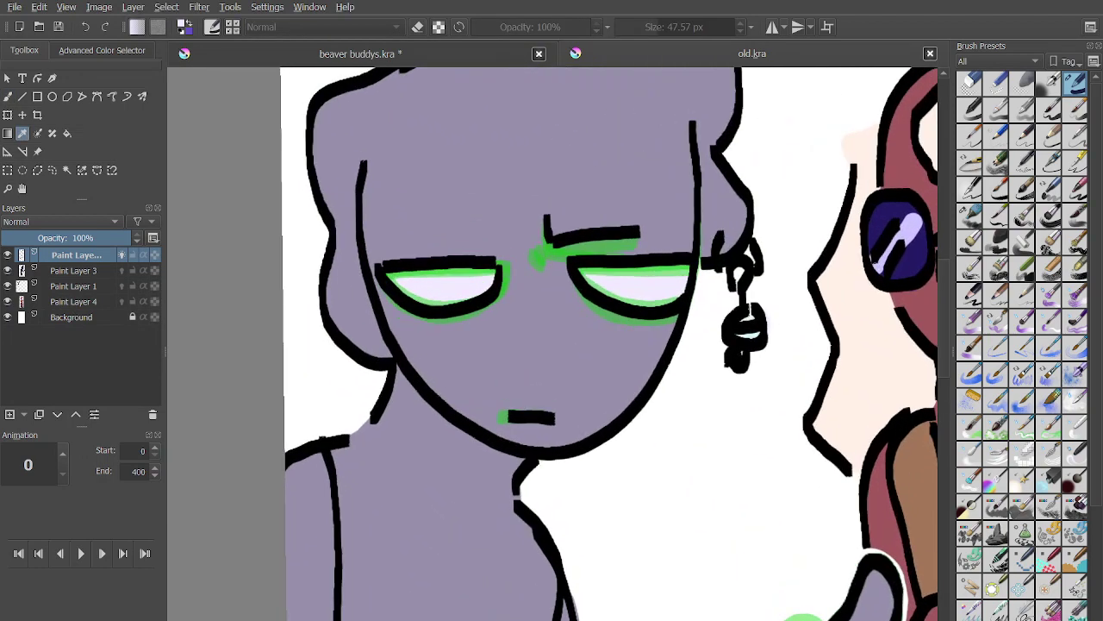
key("b")
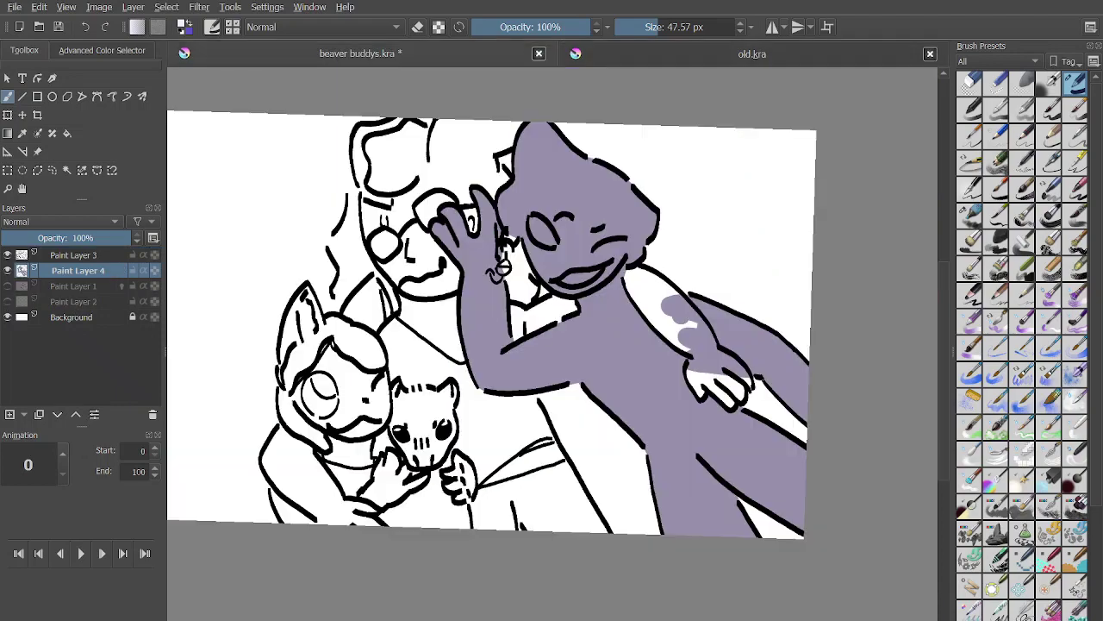
Try painting the large figure's open eye bright purple with the 47.57 px brush, and undo the stroke.
scroll(552, 233, "up", 6)
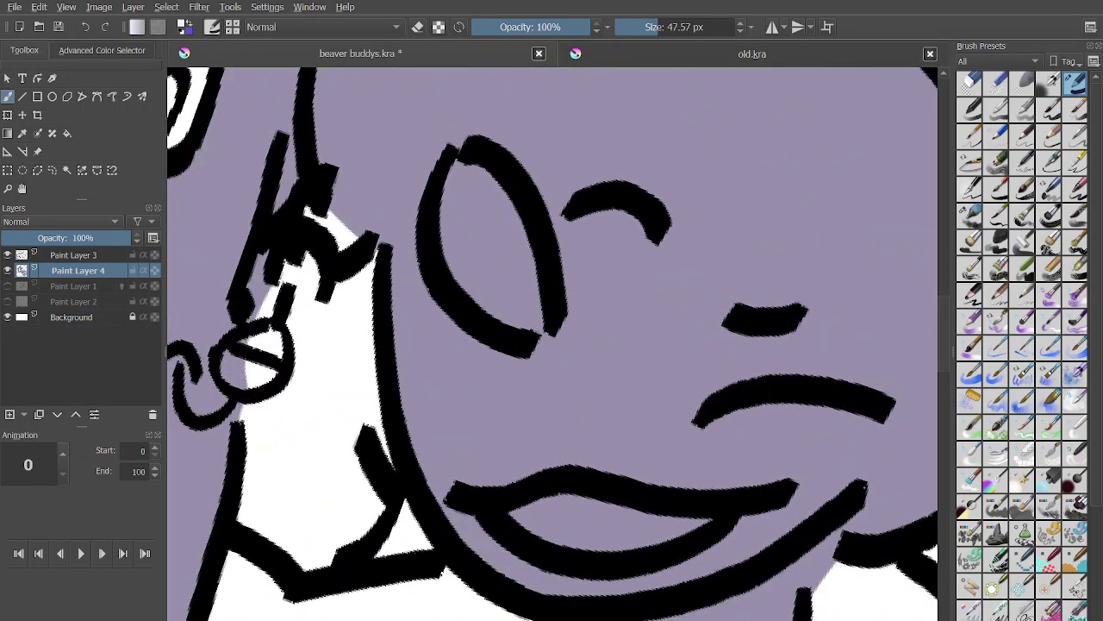
right_click(534, 217)
left_click(535, 216)
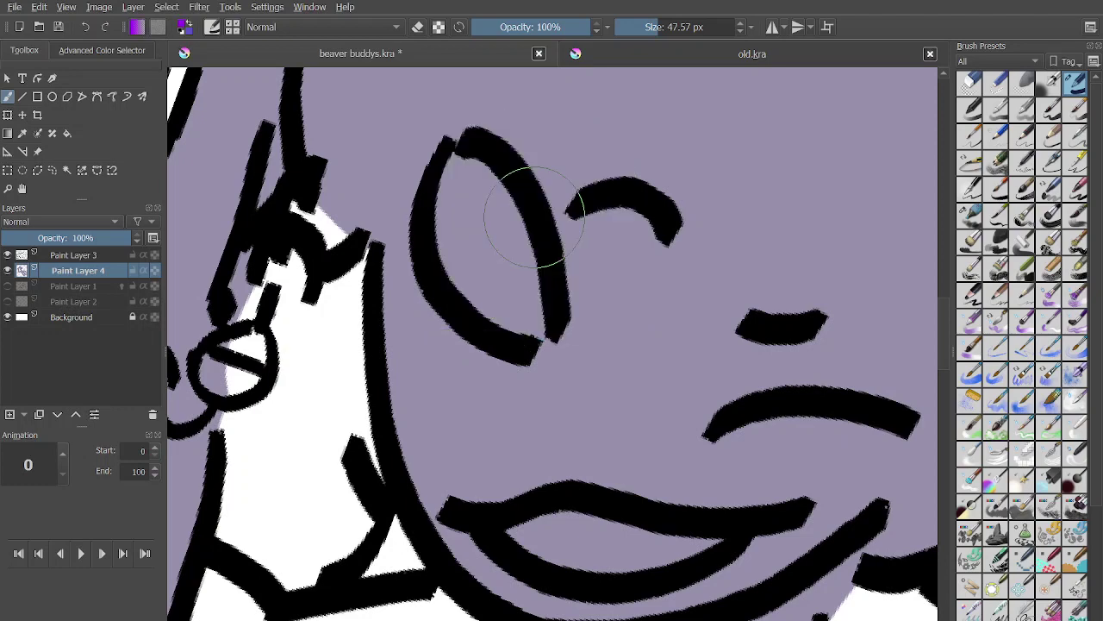
left_click_drag(456, 207, 488, 249)
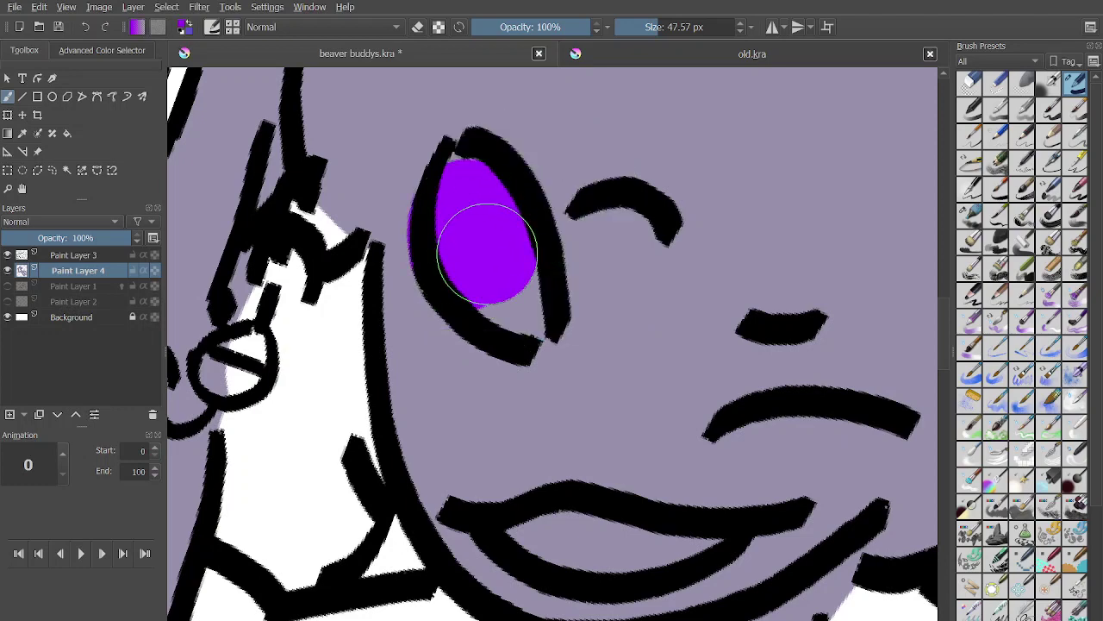
scroll(488, 251, "up", 1)
key("ctrl+z")
Set the brush size to 11.71 px, sample the pale lavender eye colour from old.kra, and fill the large figure's open eye.
left_click(641, 27)
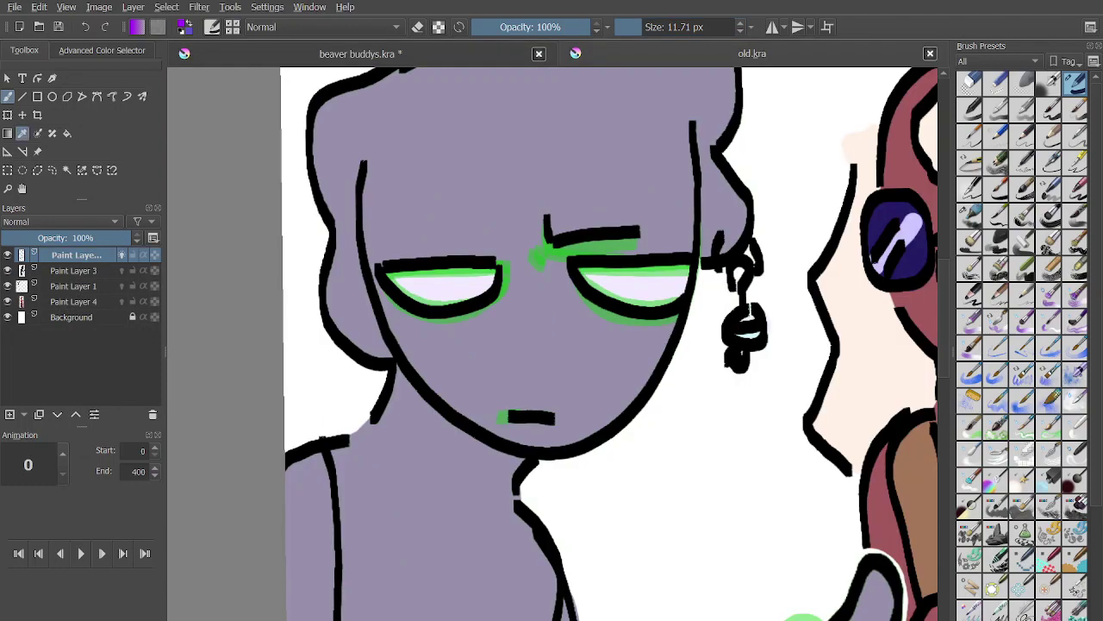
left_click(22, 133)
key("b")
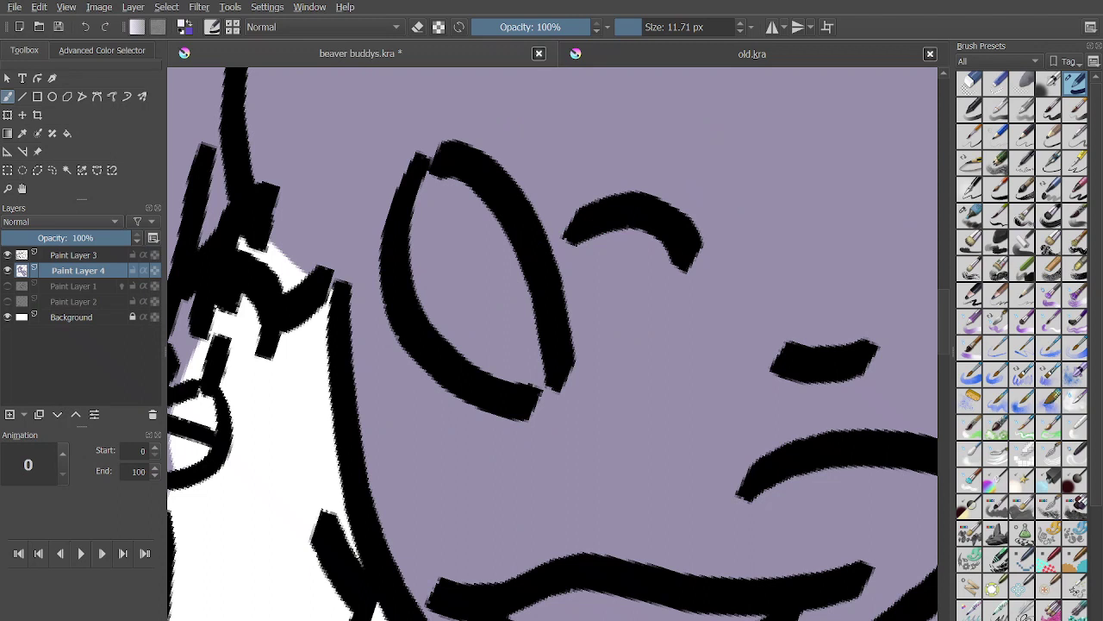
mouse_move(455, 258)
left_mouse_down()
mouse_move(483, 267)
mouse_move(435, 332)
mouse_move(422, 189)
mouse_move(514, 365)
mouse_move(493, 360)
left_mouse_up()
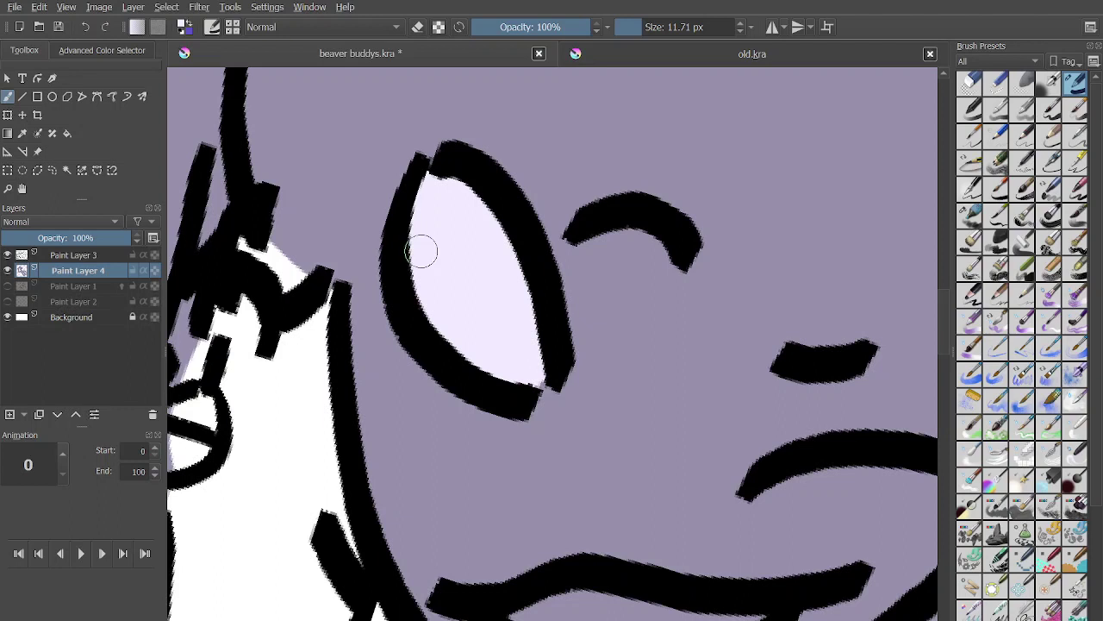
Try painting a black pupil in the large figure's open eye, and undo it.
left_click(102, 50)
left_click(156, 104)
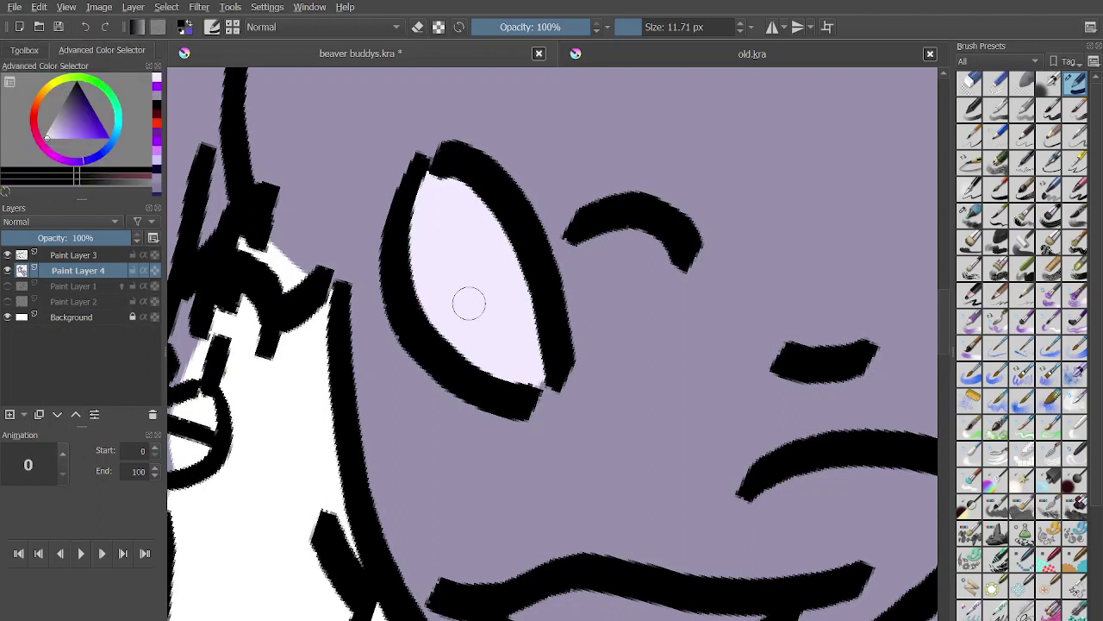
left_click_drag(471, 245, 479, 336)
left_click(86, 27)
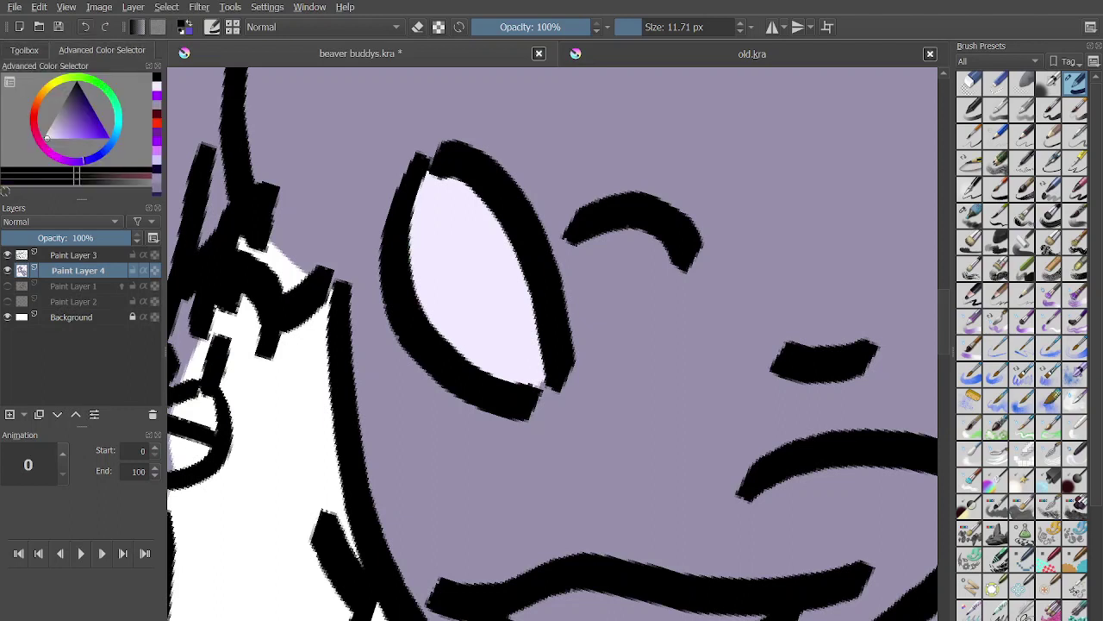
Paint a white oval pupil along the outer edge of the open eye, on the earring side, with a softer 8.97 px brush preset.
key("x")
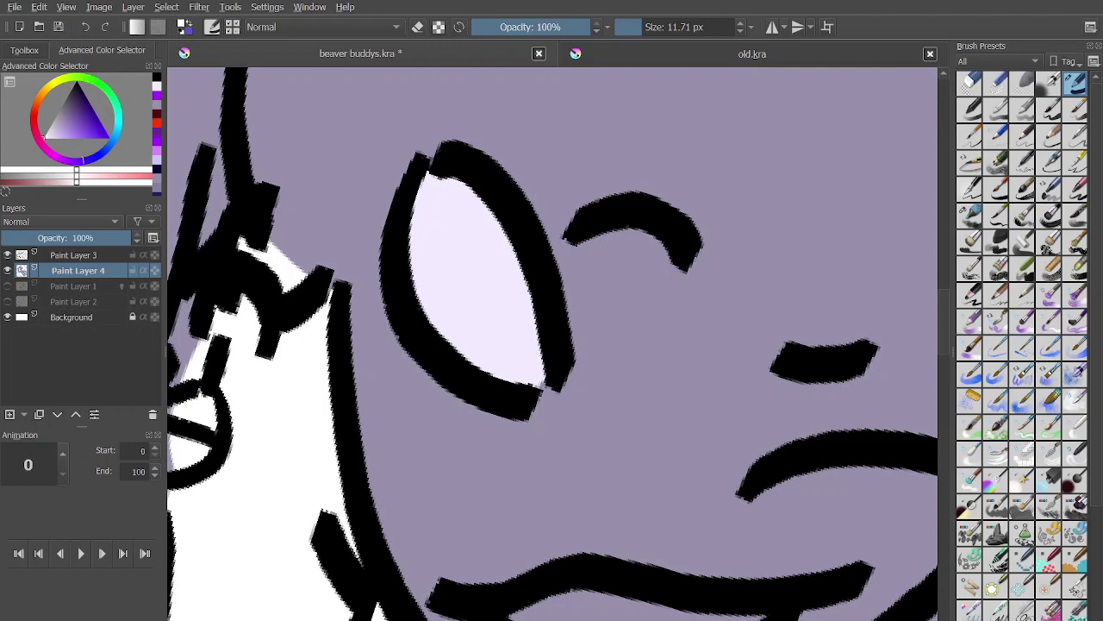
left_click(970, 216)
left_click_drag(479, 257, 482, 335)
scroll(517, 293, "down", 3)
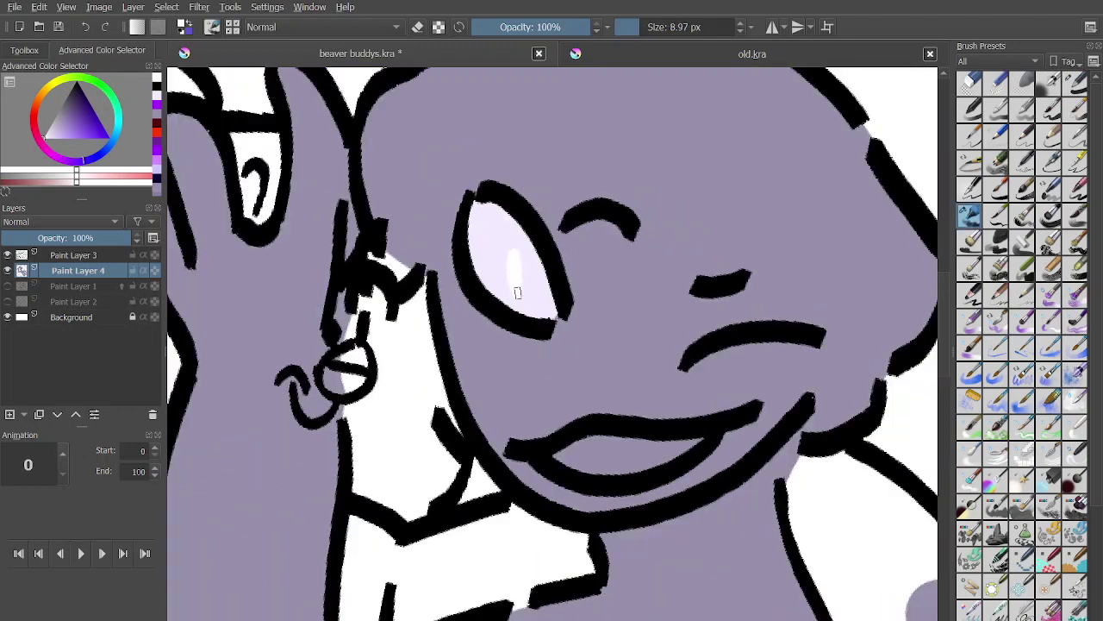
scroll(518, 293, "up", 2)
key("ctrl+z")
mouse_move(444, 222)
left_mouse_down()
mouse_move(411, 313)
mouse_move(437, 235)
mouse_move(433, 284)
left_mouse_up()
scroll(434, 297, "down", 2)
scroll(493, 291, "up", 3)
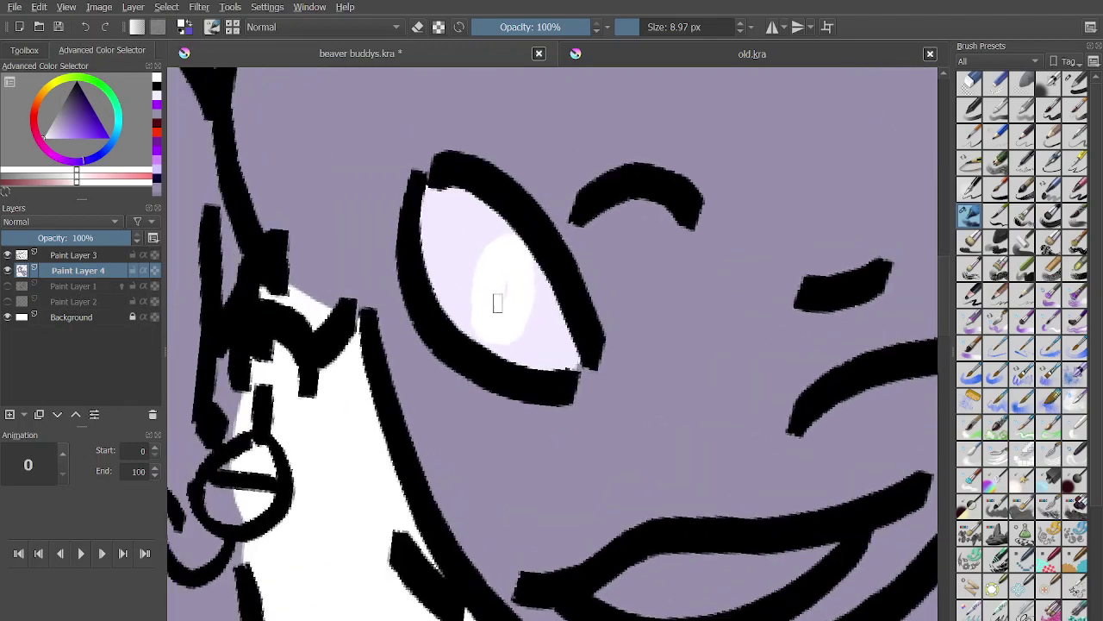
key("ctrl+z")
mouse_move(445, 328)
left_mouse_down()
mouse_move(412, 296)
mouse_move(441, 241)
left_mouse_up()
scroll(436, 236, "down", 4)
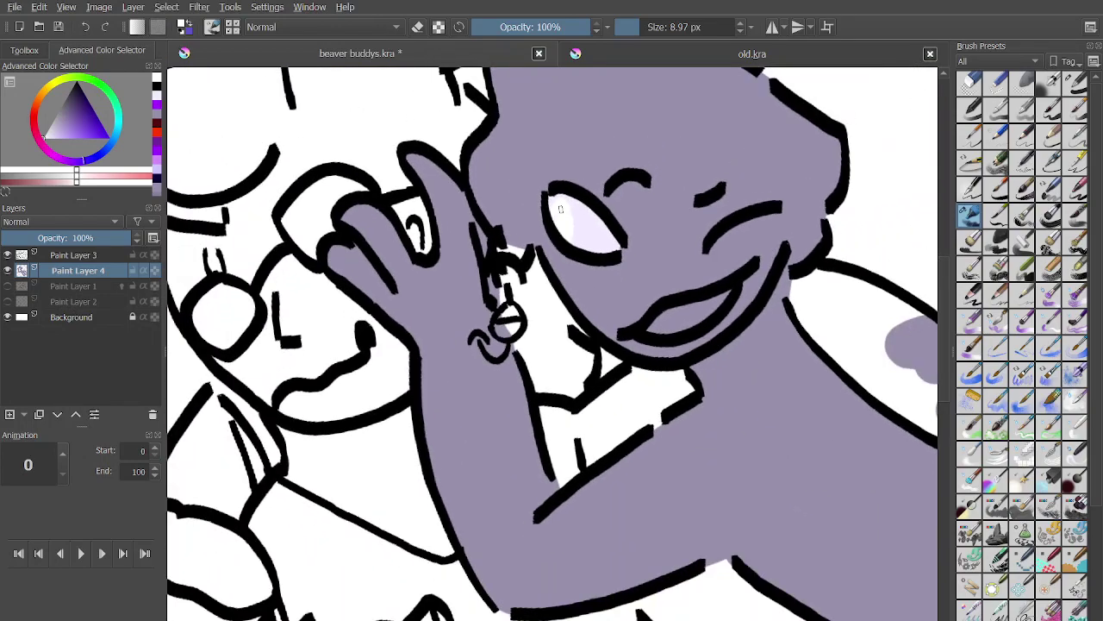
Erase the stray lavender above and inside the earring between the raised hand and the face.
scroll(561, 209, "up", 4)
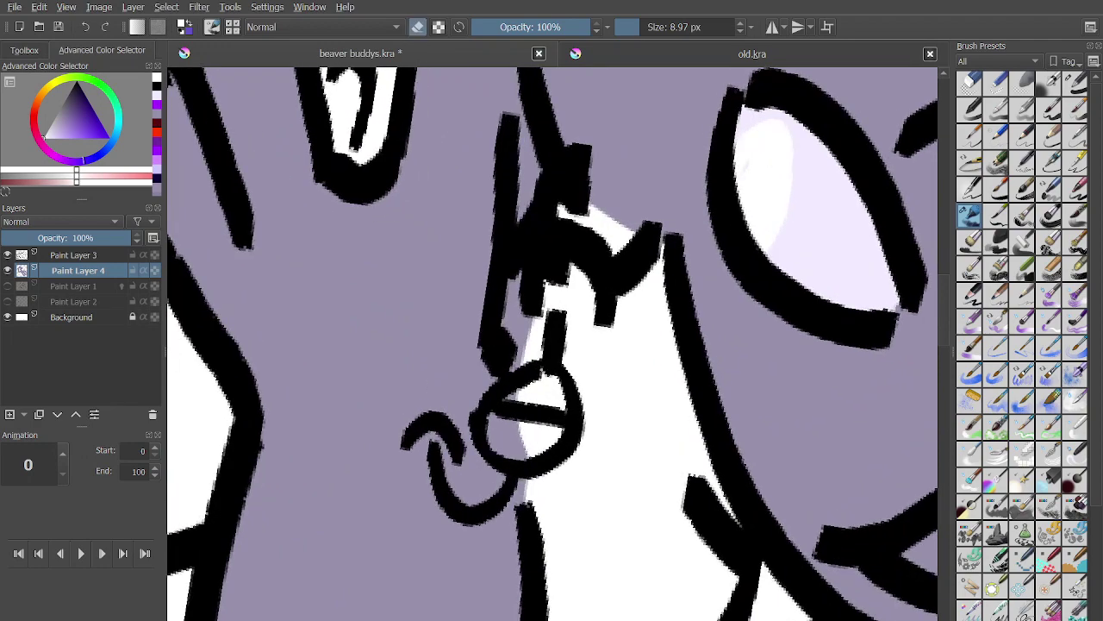
mouse_move(518, 419)
left_mouse_down()
mouse_move(519, 336)
mouse_move(550, 390)
mouse_move(502, 327)
mouse_move(539, 265)
left_mouse_up()
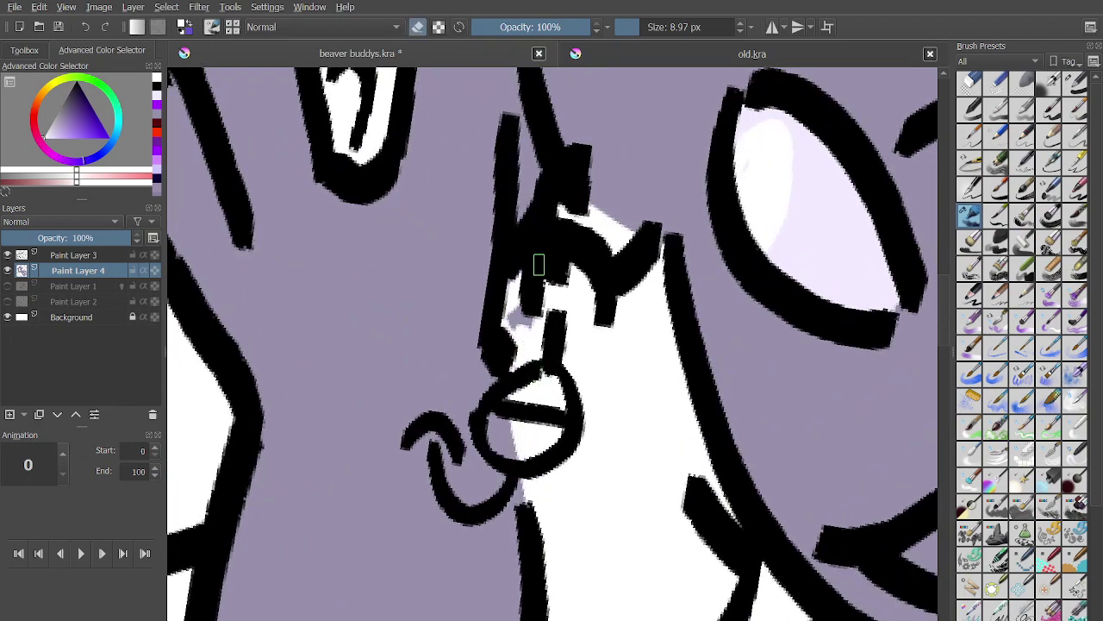
scroll(528, 344, "down", 6)
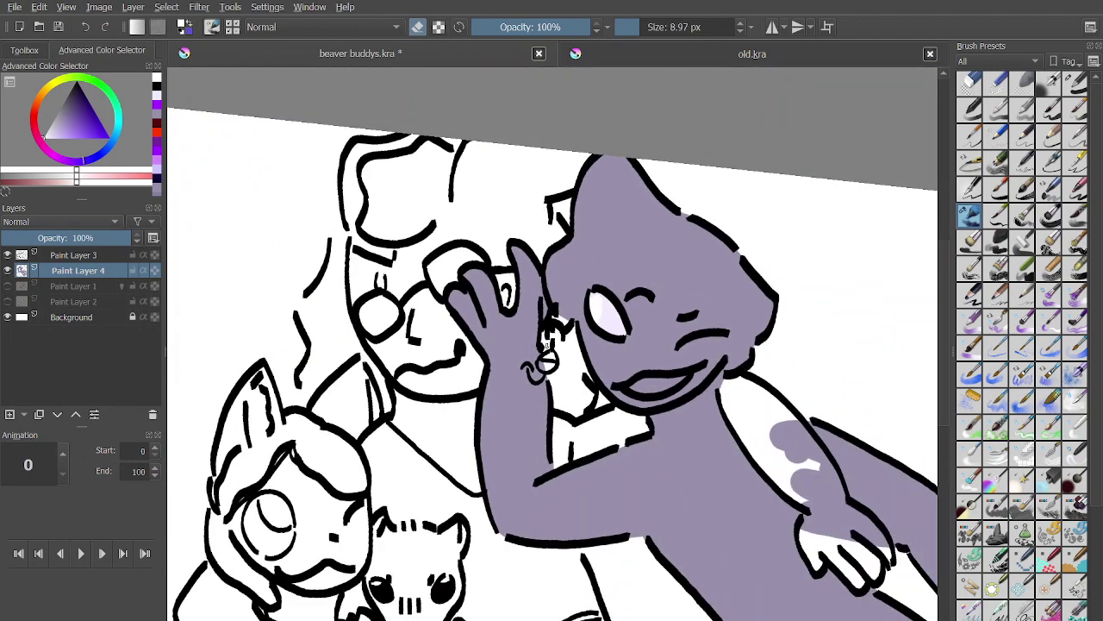
Sample the eye's pale lavender and fill the inside of the large figure's open mouth with the 11.71 px brush.
scroll(541, 362, "up", 6)
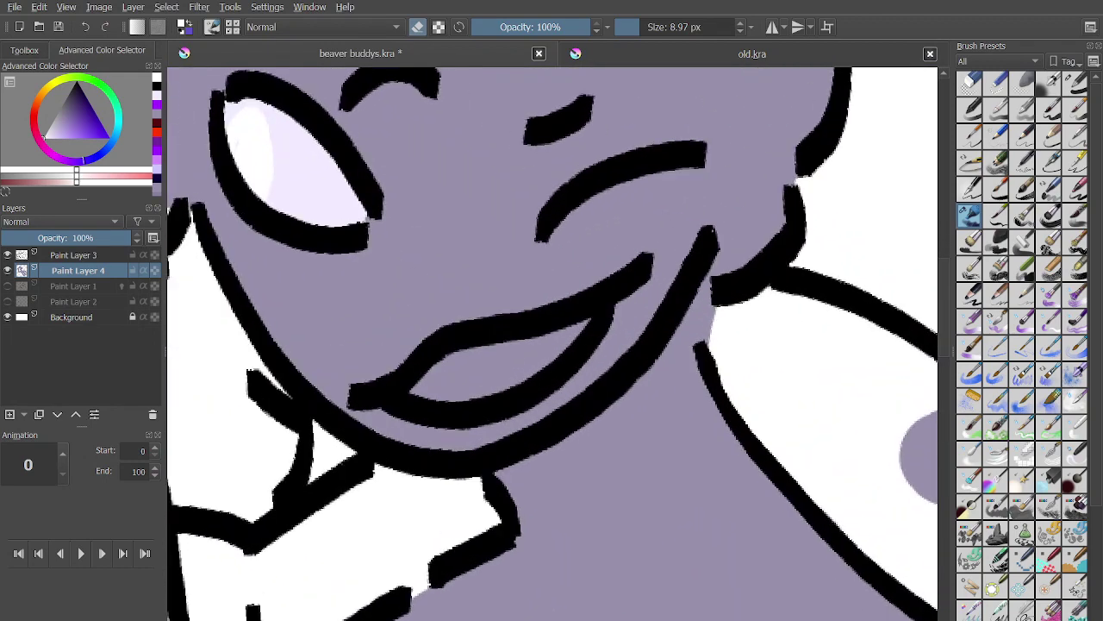
left_click(306, 176, "ctrl")
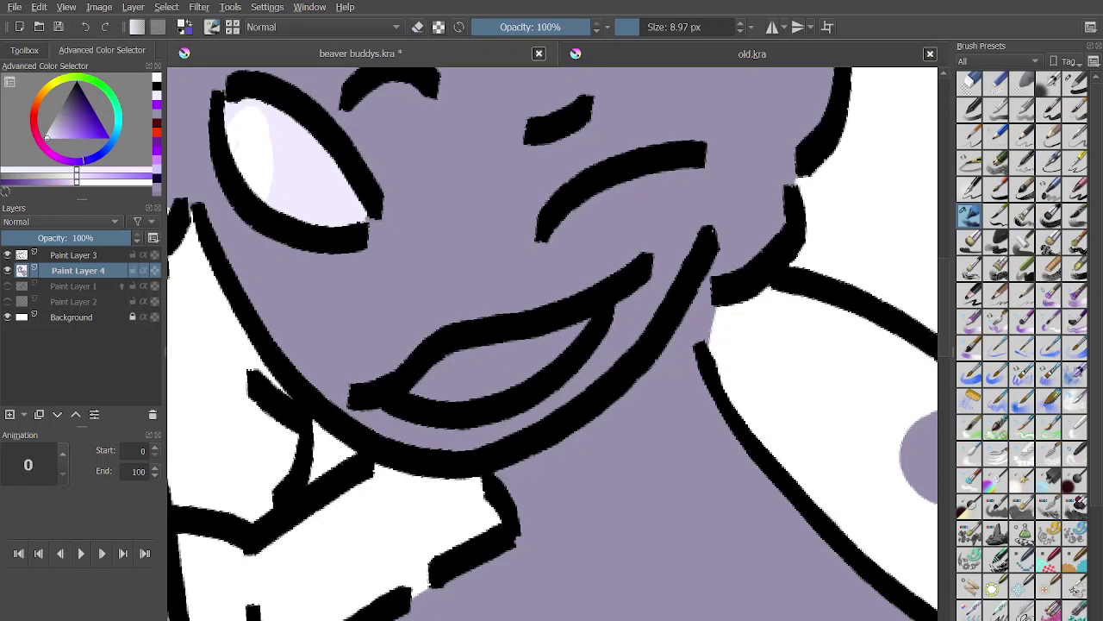
left_click(644, 27)
left_click(1075, 84)
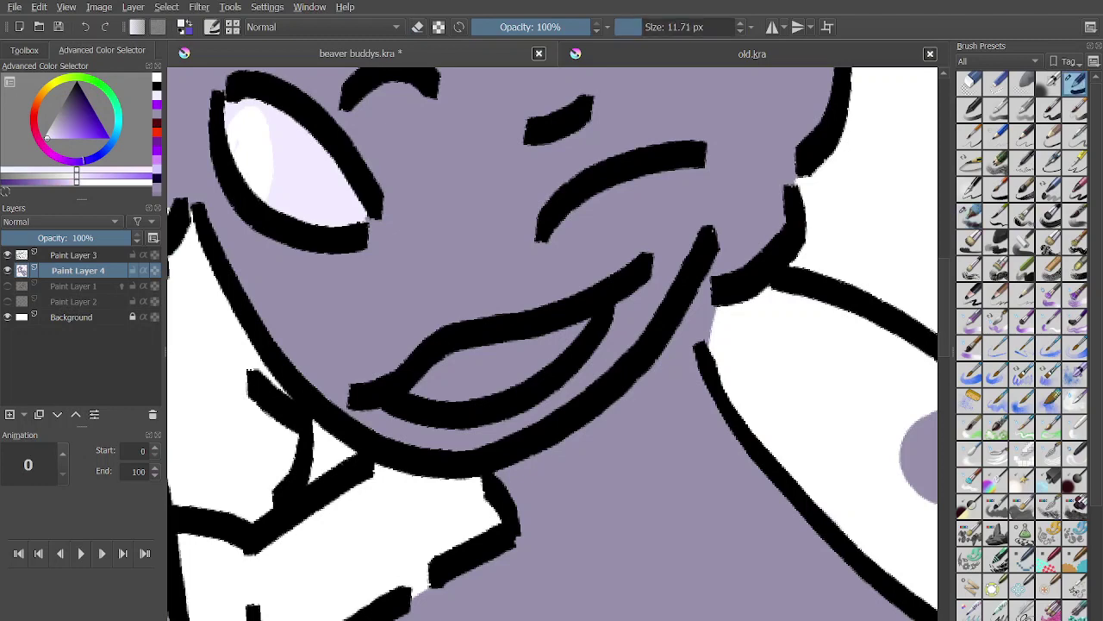
mouse_move(414, 392)
left_mouse_down()
mouse_move(528, 341)
mouse_move(427, 369)
mouse_move(457, 361)
mouse_move(527, 374)
mouse_move(576, 326)
left_mouse_up()
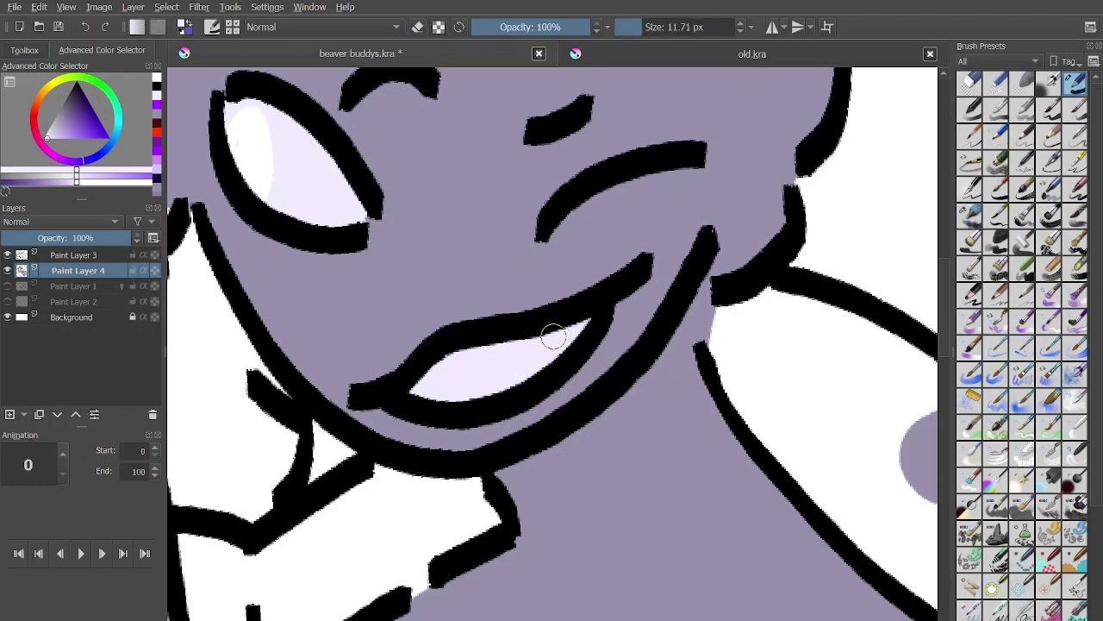
scroll(553, 337, "down", 6)
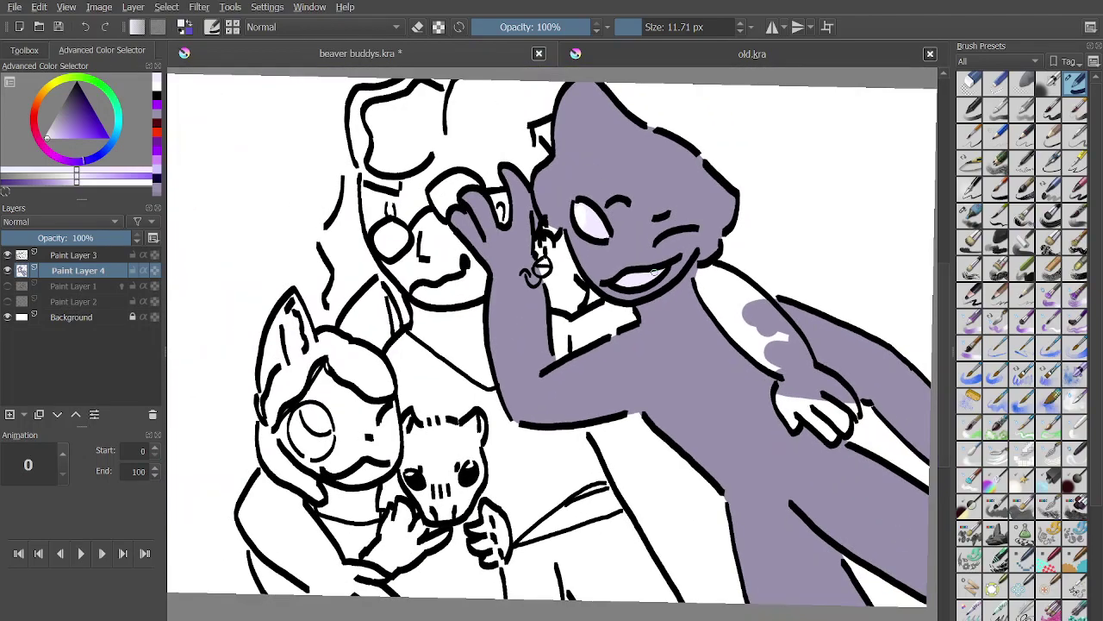
scroll(655, 272, "down", 1)
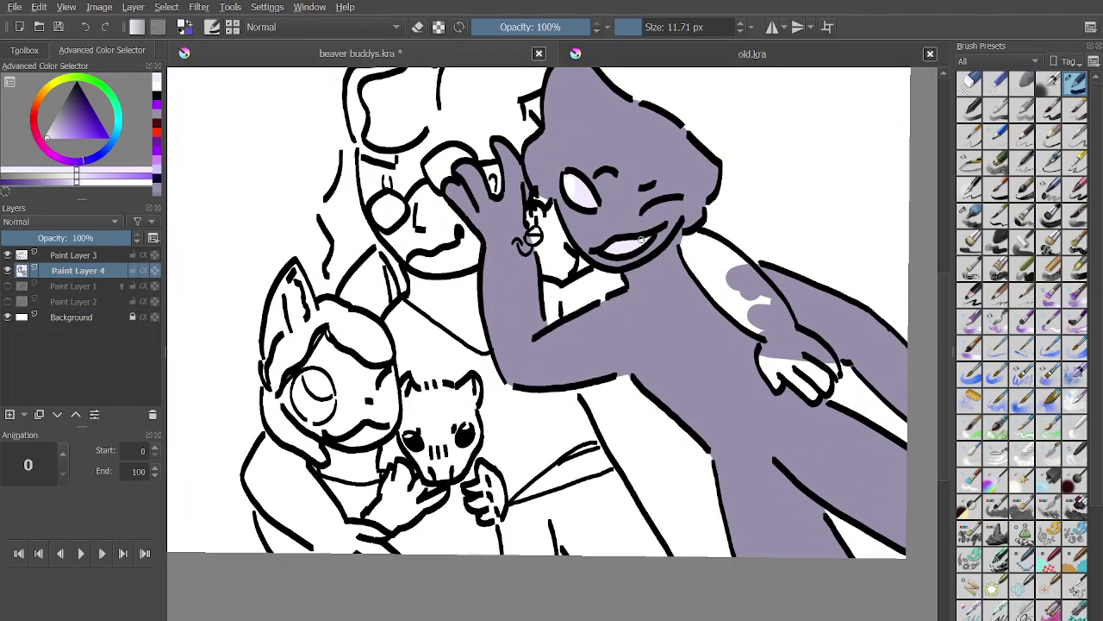
Try filling the round earring bead with light lavender, and undo it.
scroll(641, 238, "up", 5)
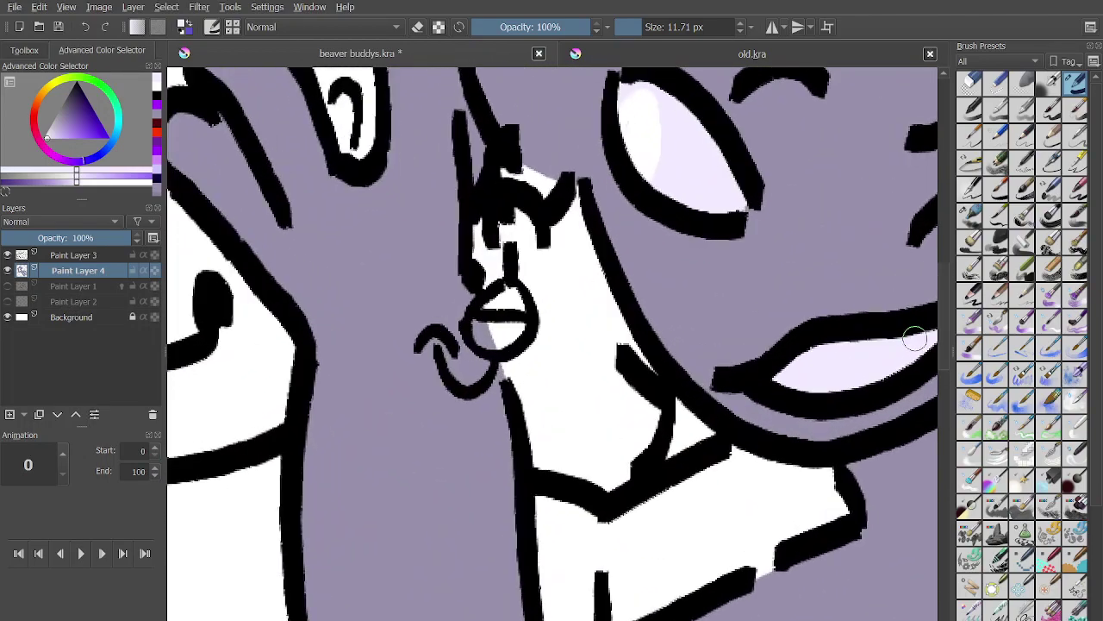
scroll(496, 315, "up", 4)
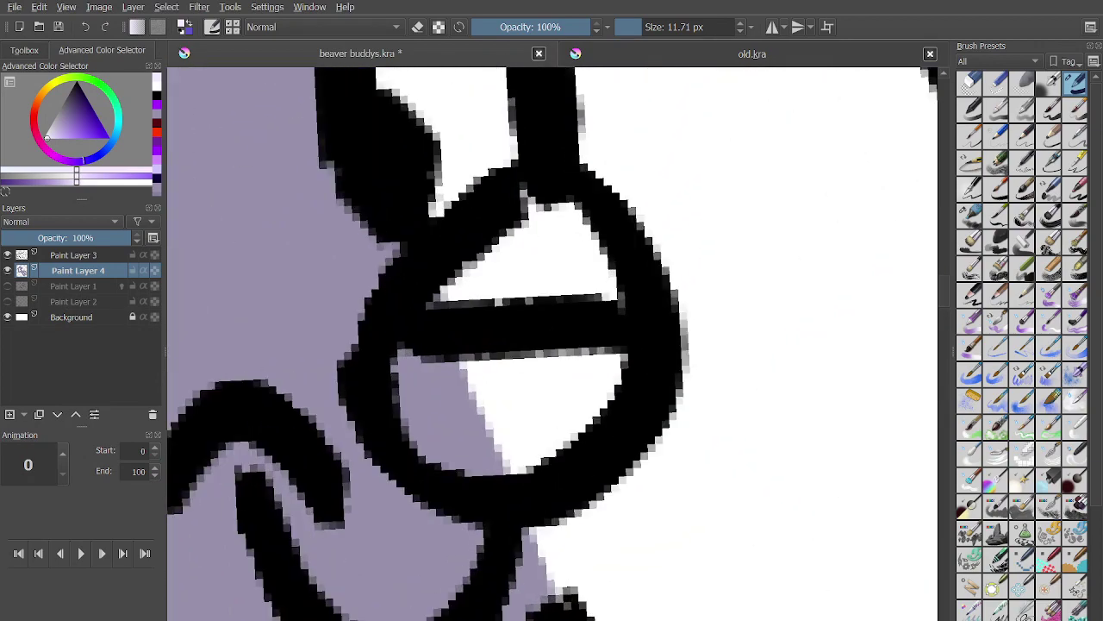
mouse_move(483, 405)
left_mouse_down()
mouse_move(560, 269)
mouse_move(476, 370)
mouse_move(498, 315)
left_mouse_up()
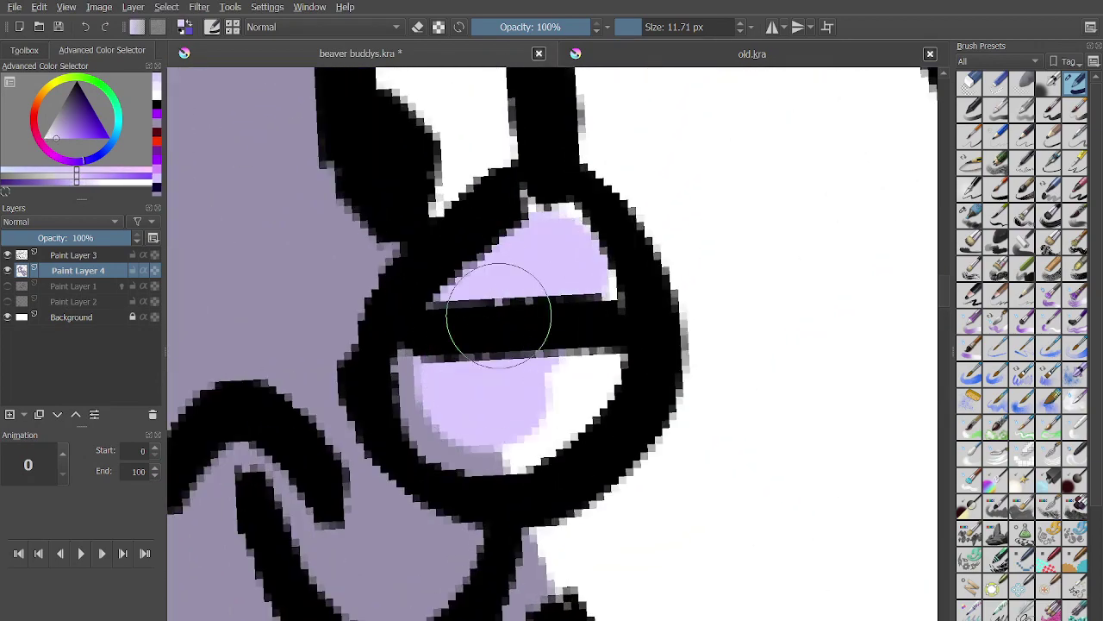
key("ctrl+z")
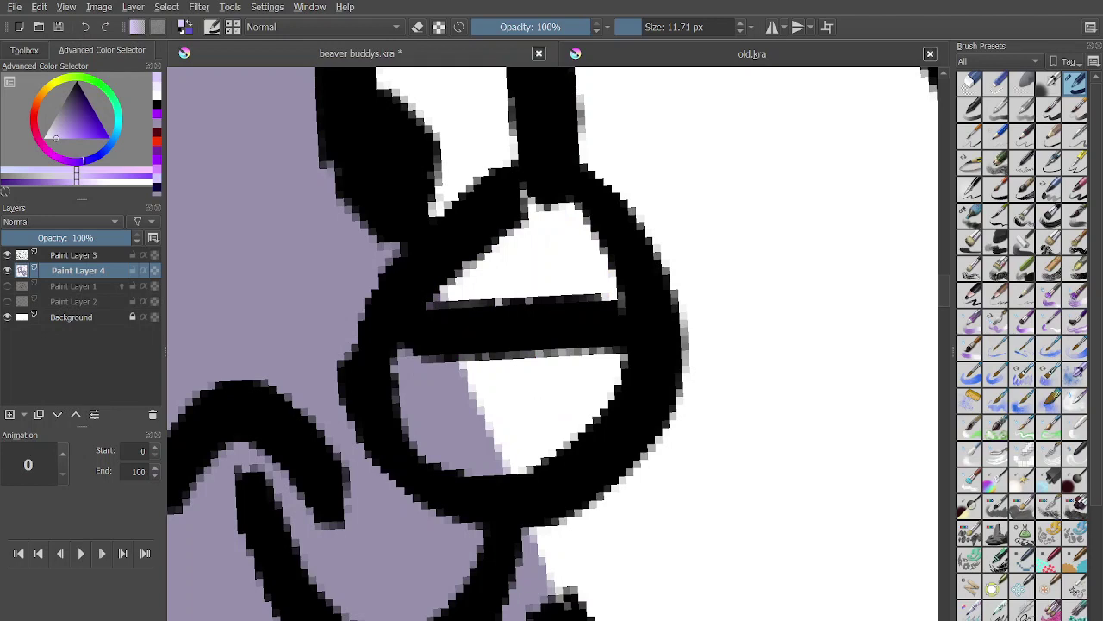
Fill the earring bead's upper half with pale cream yellow and its lower half with light cyan.
left_click(54, 82)
left_click_drag(56, 138, 47, 138)
mouse_move(503, 390)
left_mouse_down()
mouse_move(521, 238)
mouse_move(455, 417)
mouse_move(564, 292)
mouse_move(486, 321)
mouse_move(520, 254)
mouse_move(598, 250)
mouse_move(526, 224)
mouse_move(511, 374)
mouse_move(611, 329)
mouse_move(514, 434)
mouse_move(468, 307)
mouse_move(490, 394)
left_mouse_up()
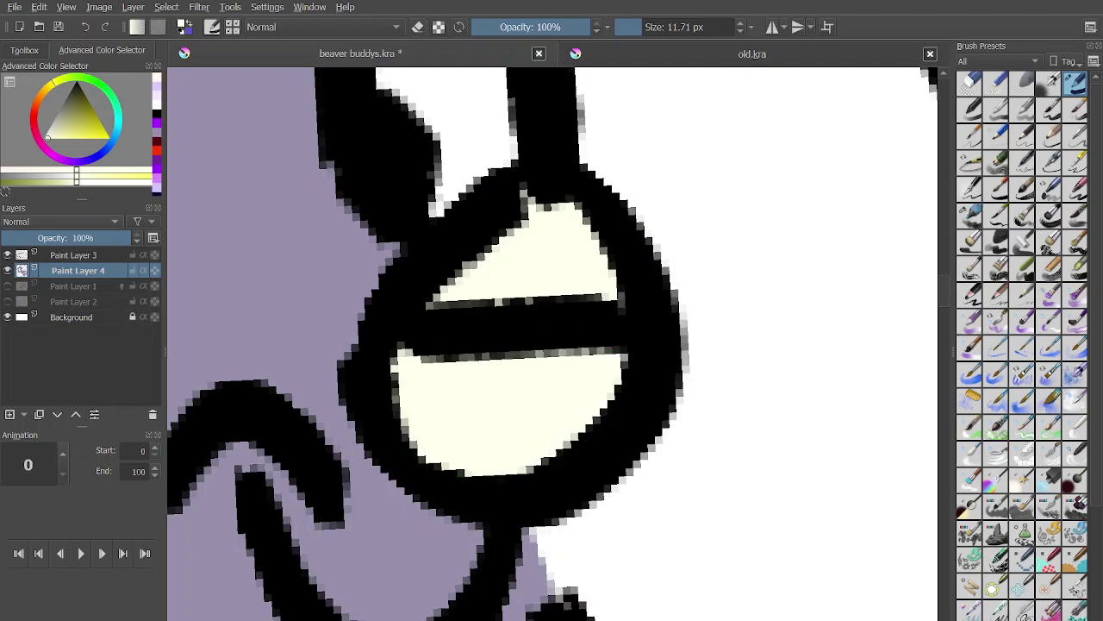
left_click(118, 116)
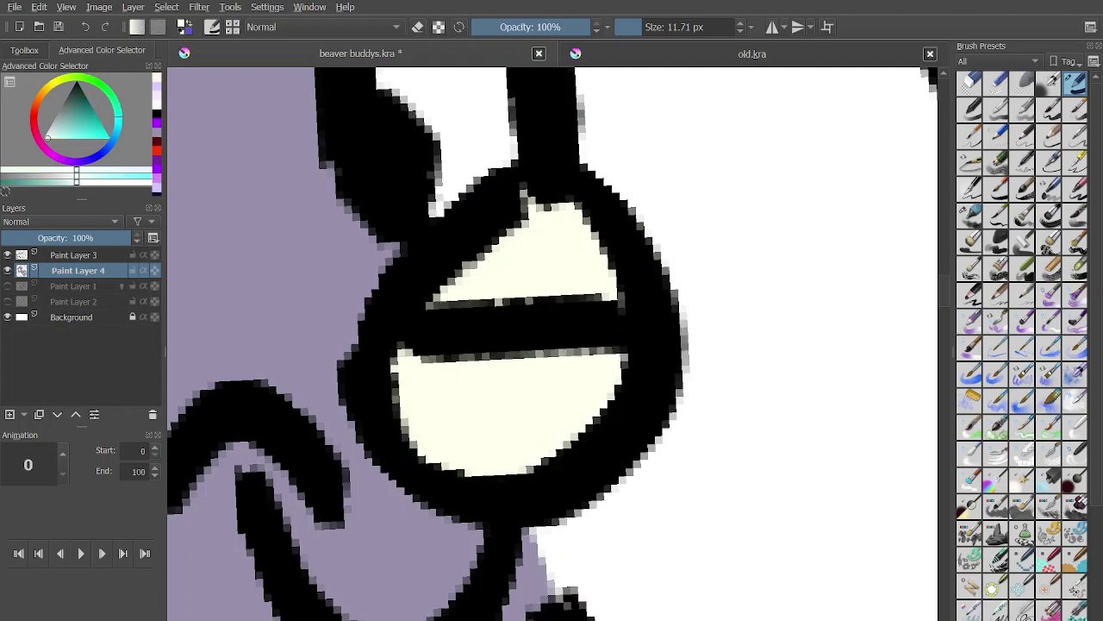
left_click(62, 137)
mouse_move(482, 448)
left_mouse_down()
mouse_move(441, 386)
mouse_move(450, 420)
mouse_move(453, 397)
mouse_move(610, 385)
mouse_move(496, 450)
left_mouse_up()
scroll(495, 450, "down", 8)
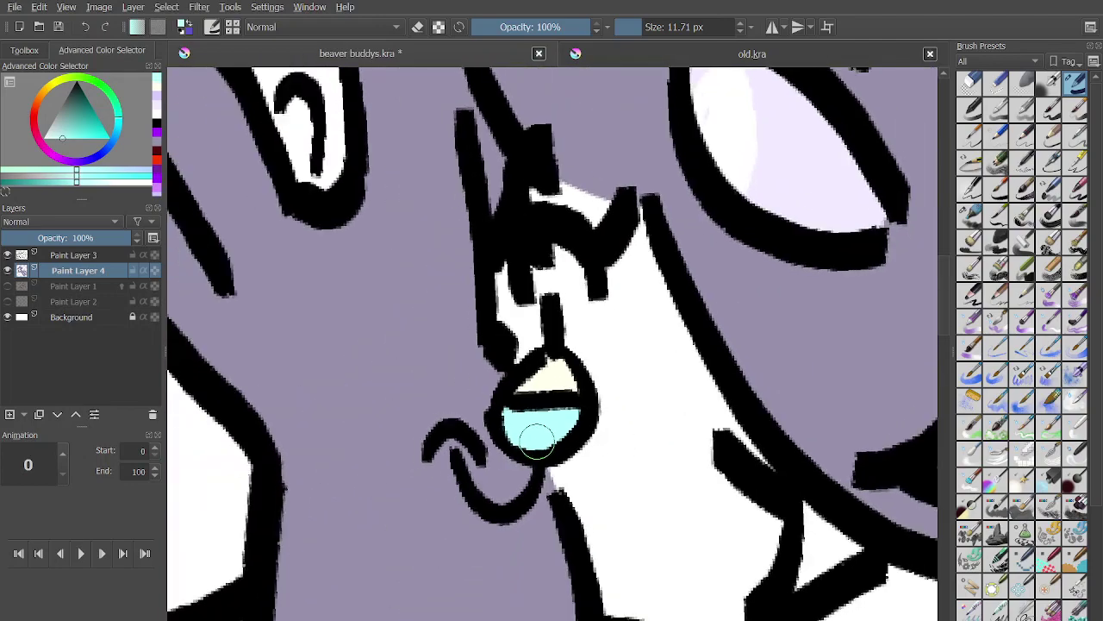
scroll(552, 441, "down", 6)
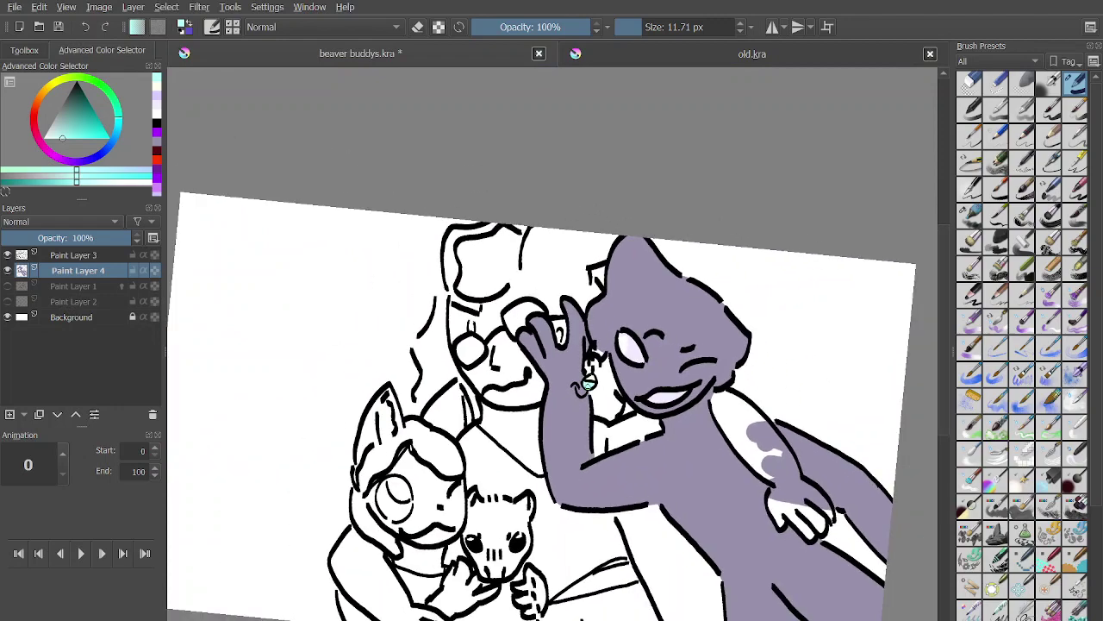
Sample the dark red skin colour of the sunglasses figure in old.kra and return to beaver buddys.kra with the brush.
scroll(543, 303, "up", 4)
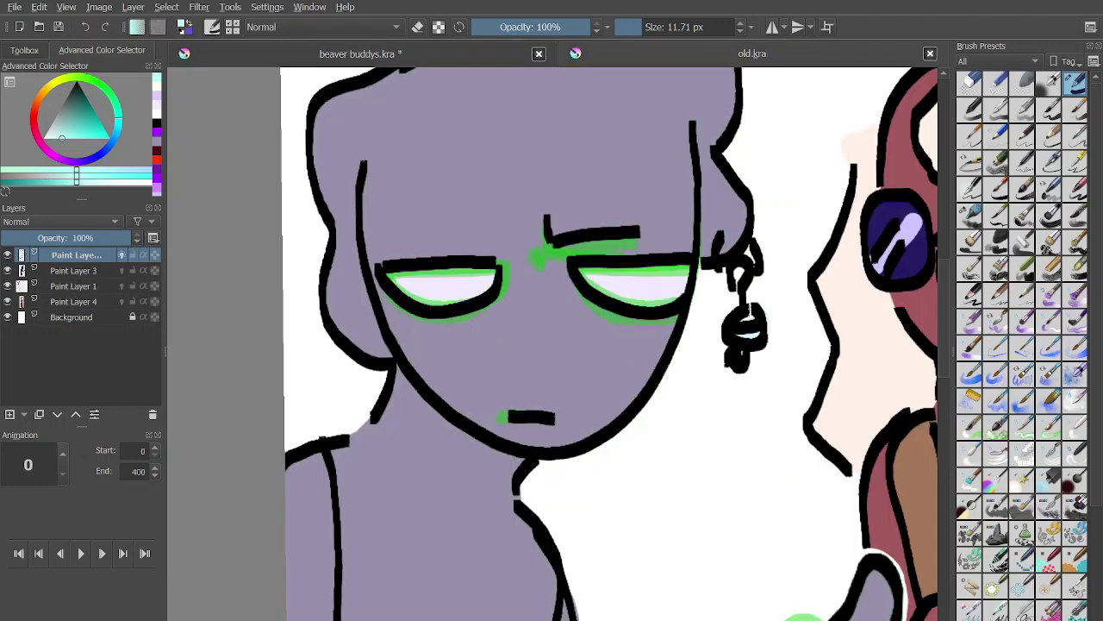
left_click(25, 50)
left_click(23, 134)
scroll(552, 344, "down", 3)
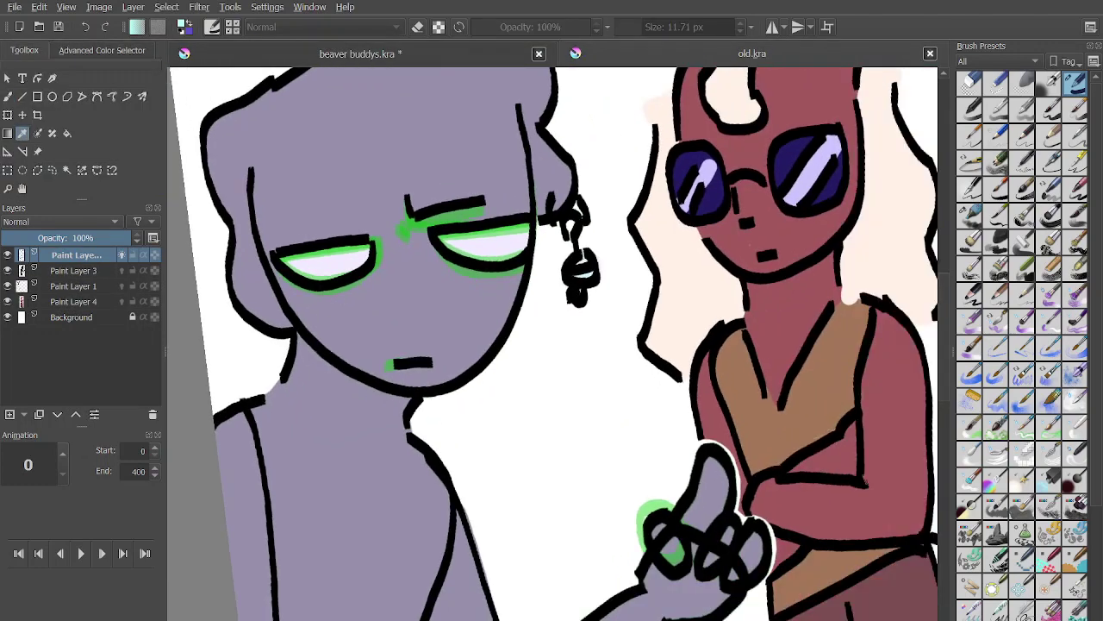
scroll(552, 345, "up", 3)
left_click(500, 310)
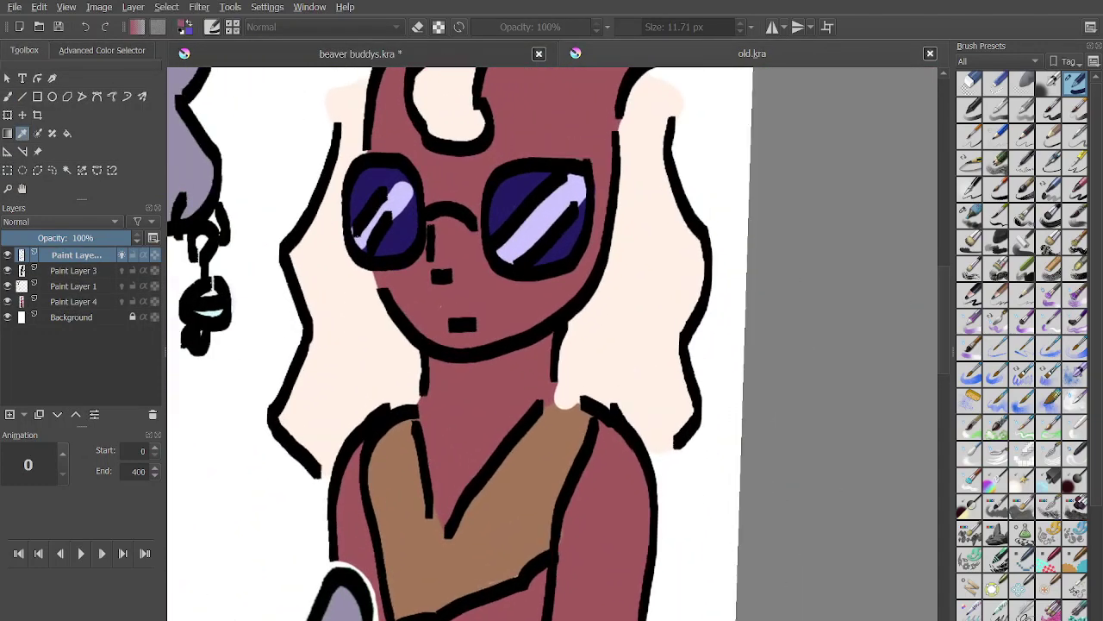
key("b")
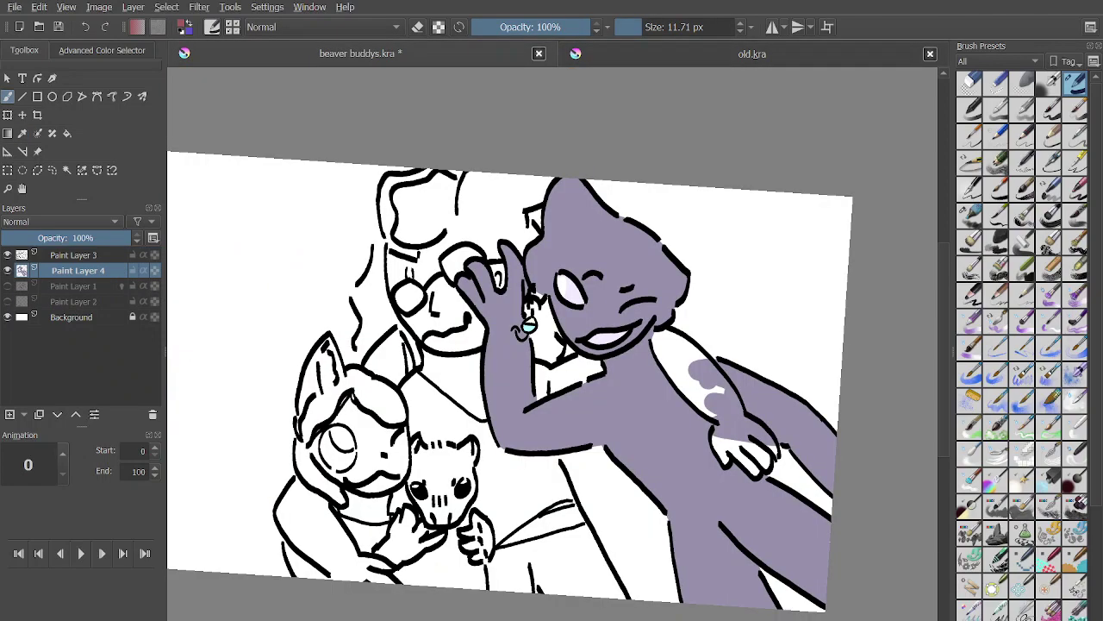
Try painting dark red on Paint Layer 4 between the glasses figure's curl and the lavender head with a 20.88 px brush, and undo it.
scroll(553, 344, "up", 3)
mouse_move(431, 231)
left_mouse_down()
mouse_move(478, 196)
mouse_move(399, 247)
left_mouse_up()
scroll(552, 343, "up", 1)
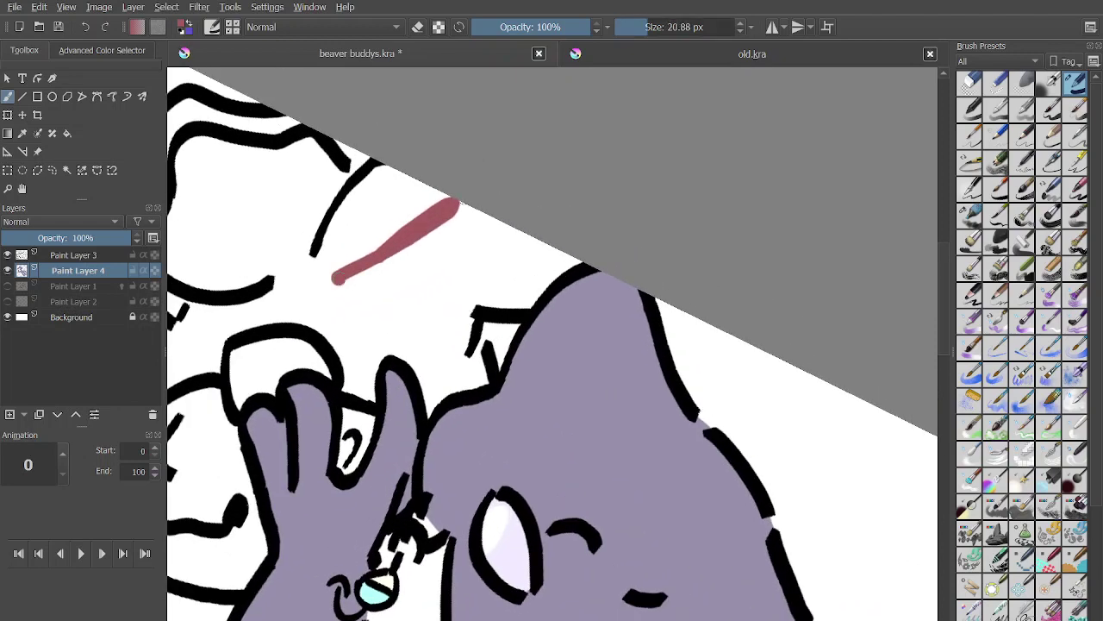
left_click_drag(338, 276, 395, 223)
scroll(384, 237, "up", 3)
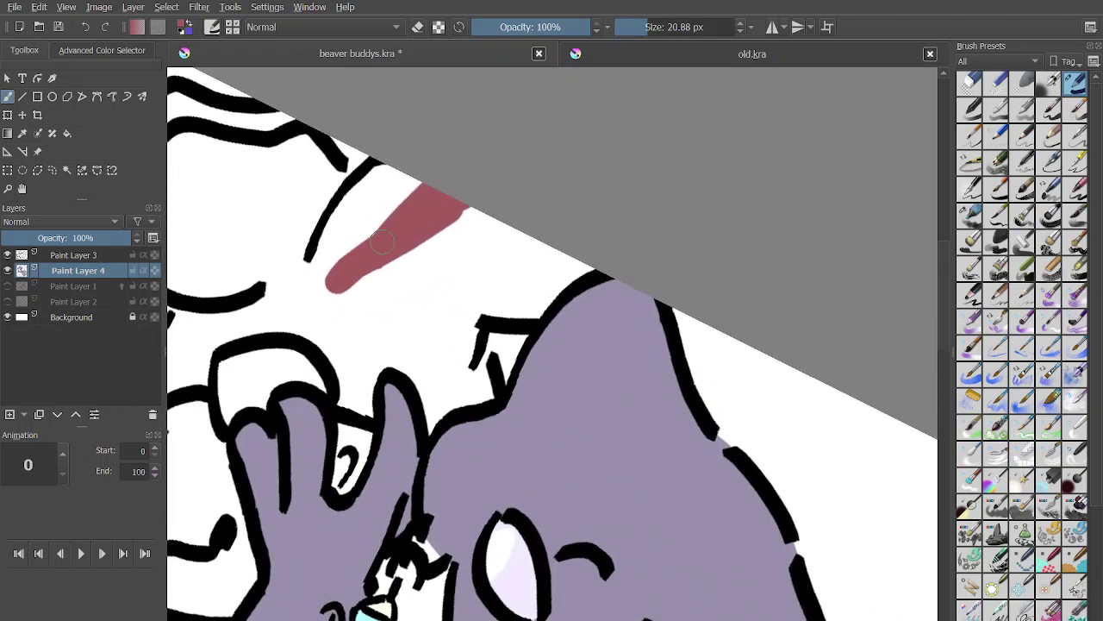
mouse_move(306, 403)
left_mouse_down()
mouse_move(274, 280)
mouse_move(253, 361)
mouse_move(353, 214)
left_mouse_up()
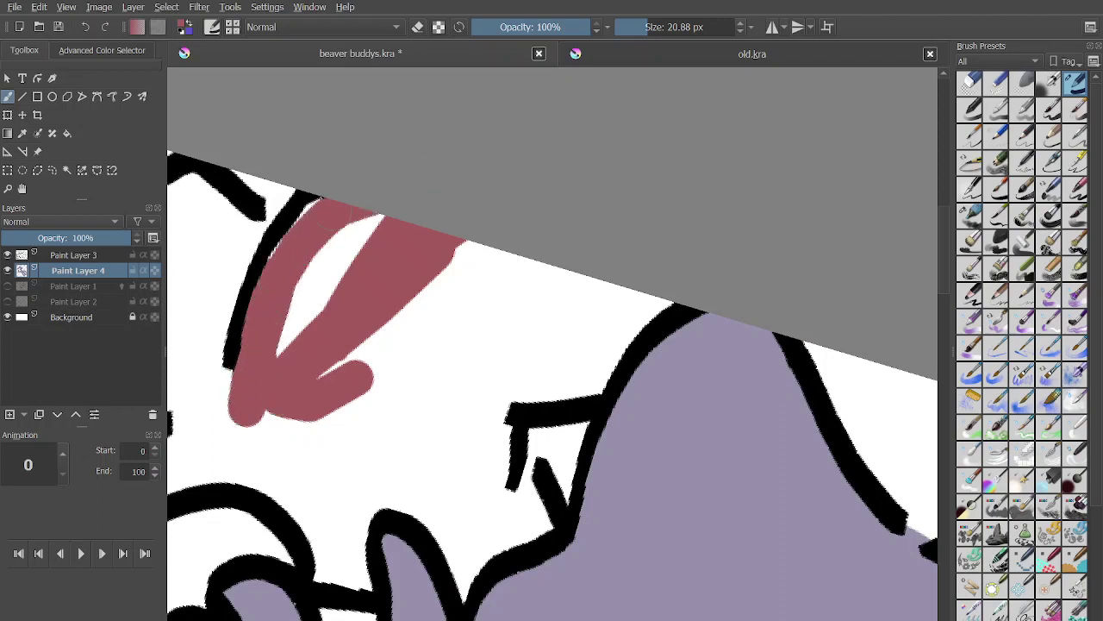
mouse_move(276, 250)
left_mouse_down()
mouse_move(278, 324)
mouse_move(389, 210)
mouse_move(261, 428)
mouse_move(381, 317)
mouse_move(306, 416)
mouse_move(496, 272)
mouse_move(325, 360)
mouse_move(655, 266)
mouse_move(449, 315)
mouse_move(581, 330)
mouse_move(607, 310)
mouse_move(675, 295)
mouse_move(565, 372)
mouse_move(517, 355)
mouse_move(552, 279)
mouse_move(573, 296)
mouse_move(545, 296)
mouse_move(400, 357)
mouse_move(560, 310)
mouse_move(451, 379)
mouse_move(565, 392)
left_mouse_up()
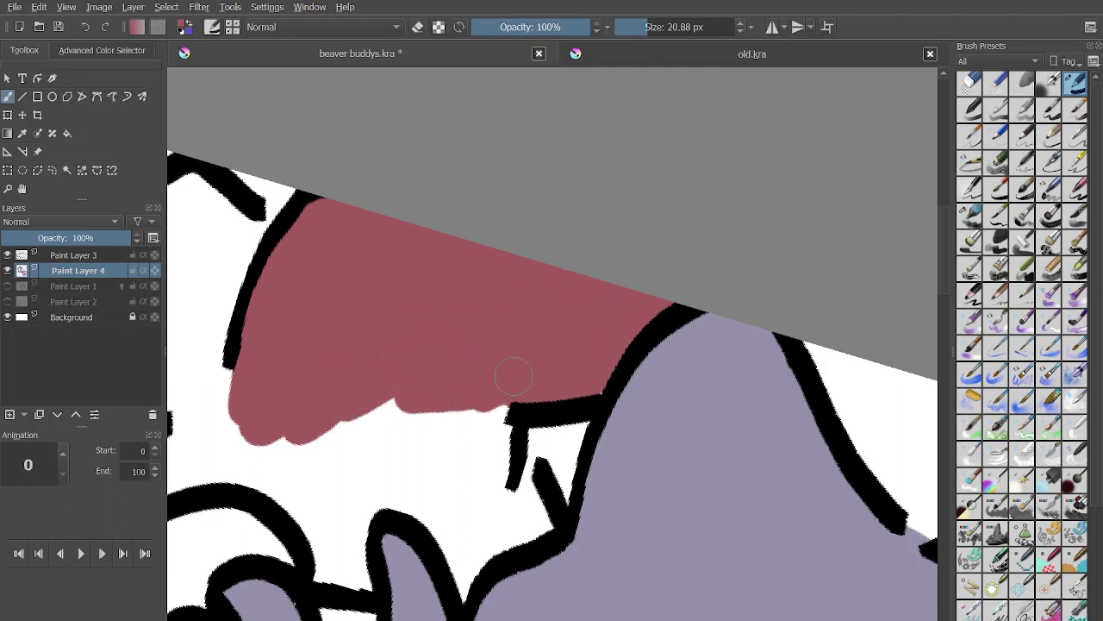
mouse_move(333, 426)
left_mouse_down()
mouse_move(419, 419)
mouse_move(434, 376)
left_mouse_up()
scroll(503, 308, "down", 2)
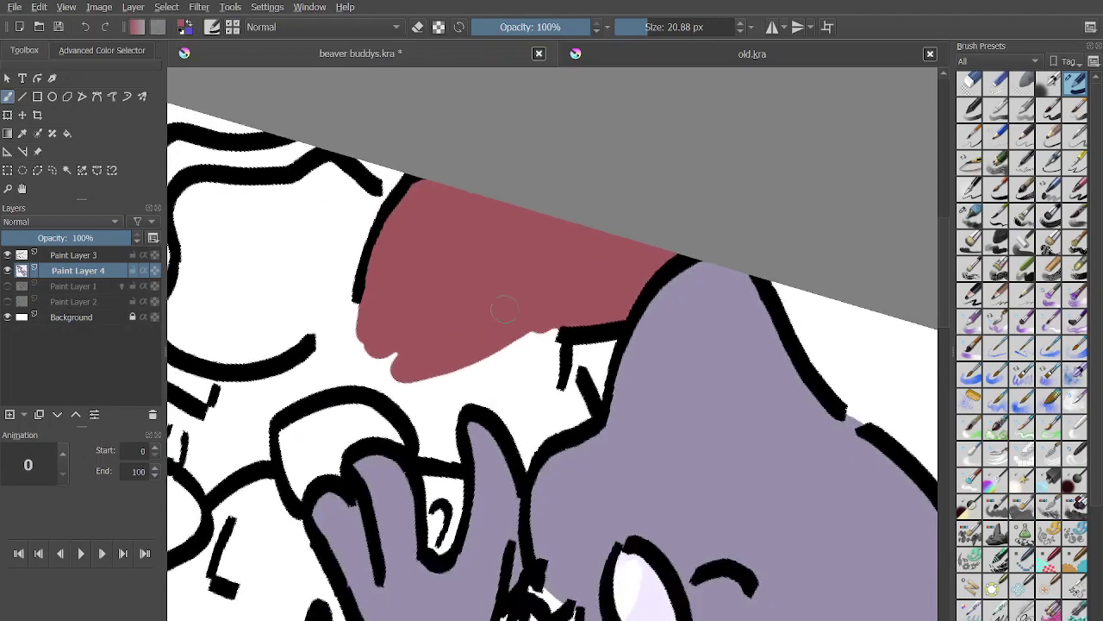
scroll(512, 229, "up", 4)
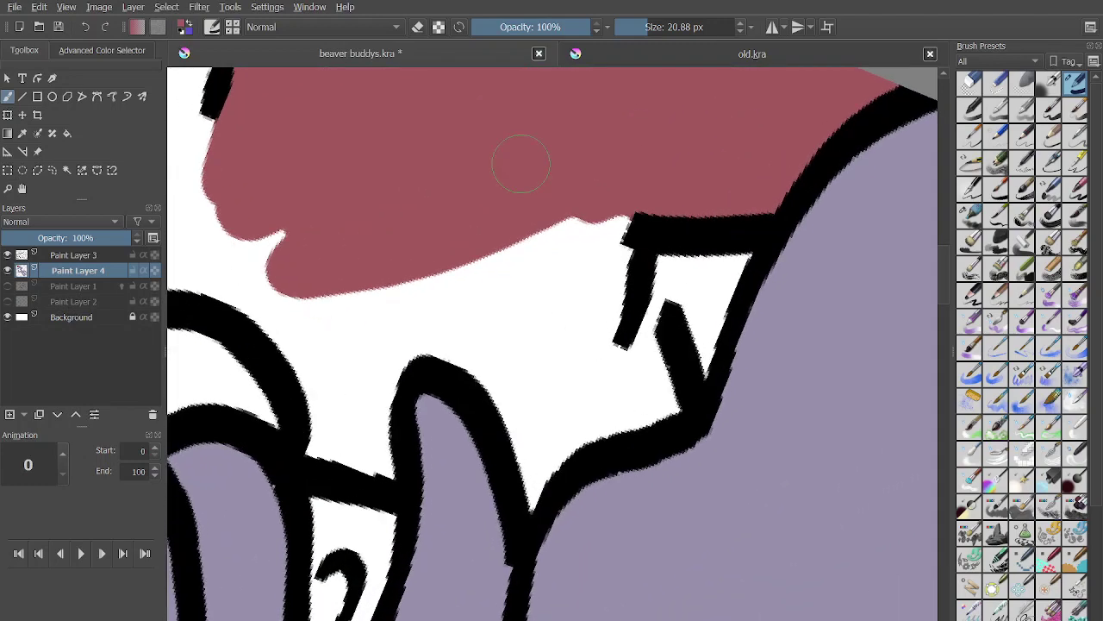
scroll(520, 164, "down", 3)
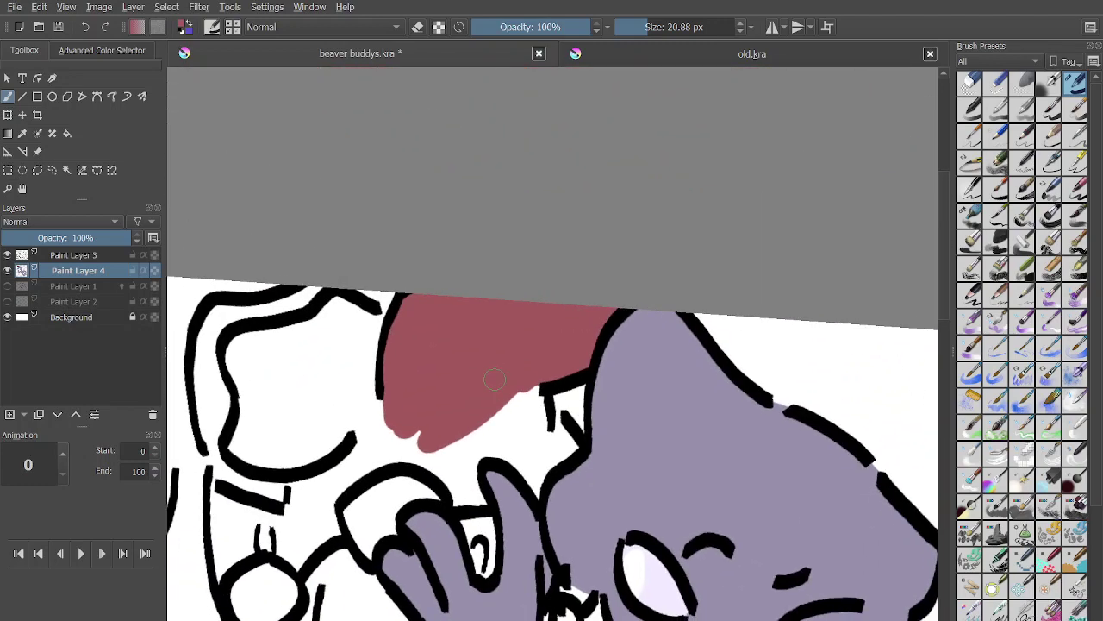
left_click(85, 26)
key("ctrl+z")
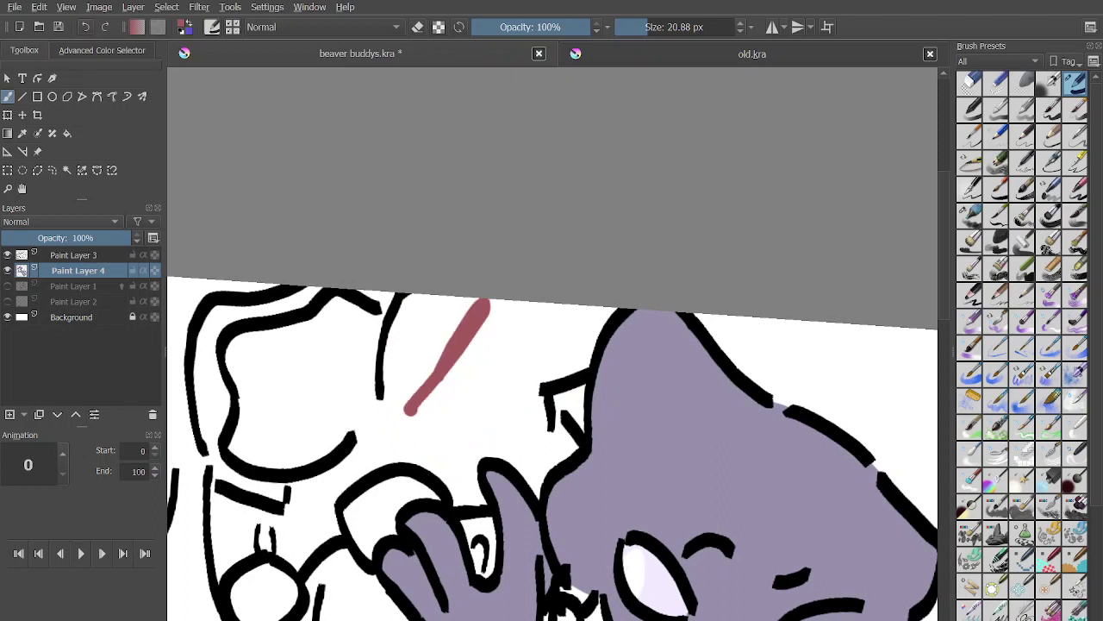
key("ctrl+z")
Remove the hidden Paint Layer 1 and Paint Layer 2, and add a new paint layer directly above Background.
left_click(76, 286)
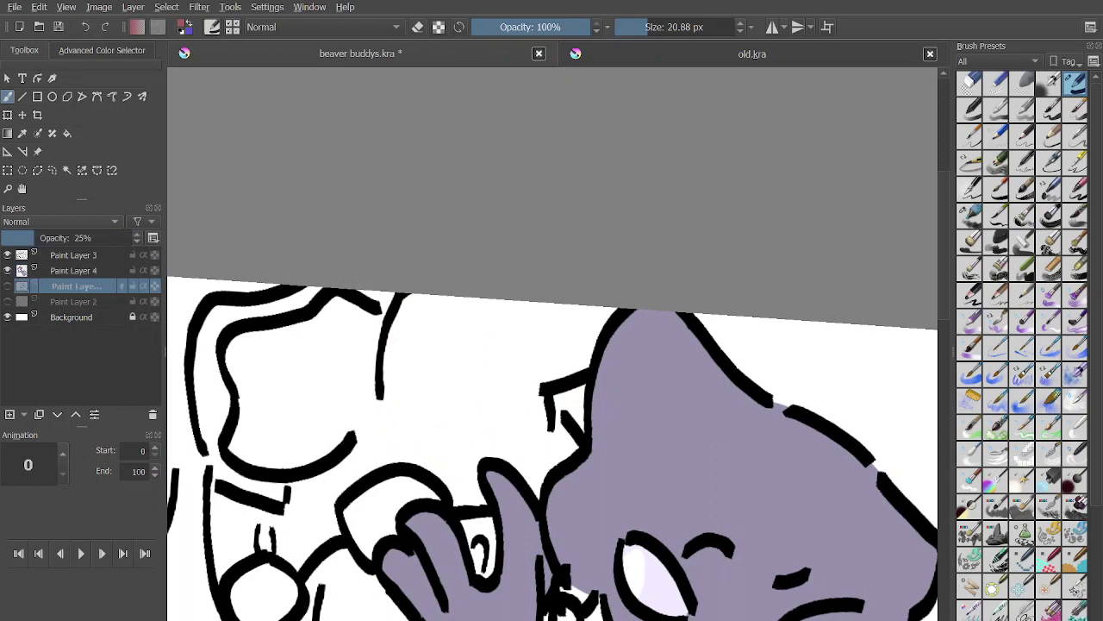
key("shift+Delete")
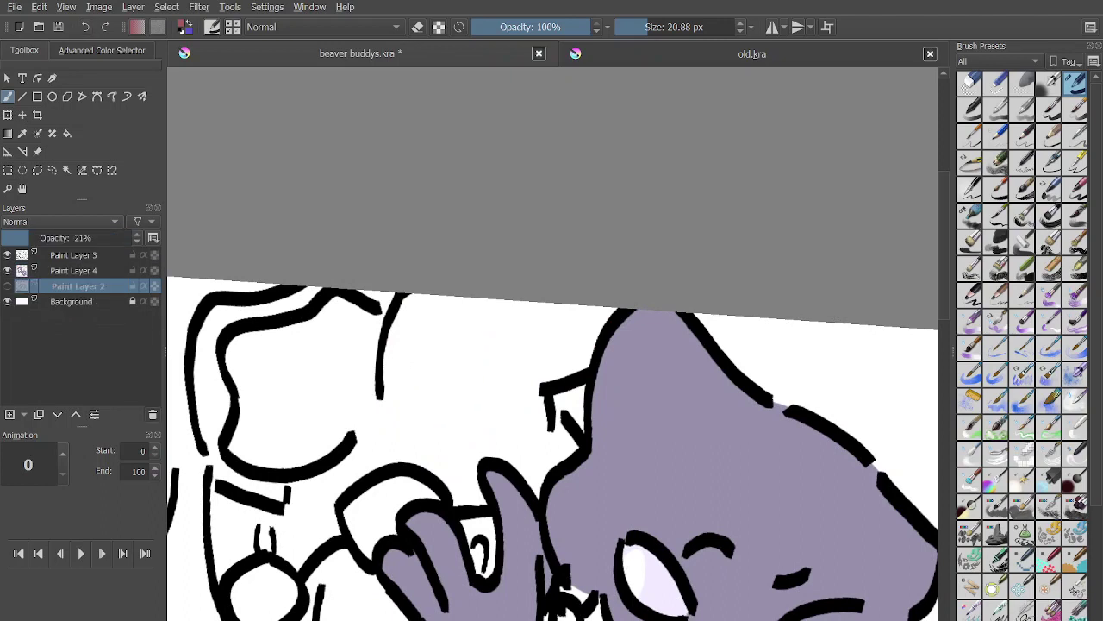
key("ctrl+e")
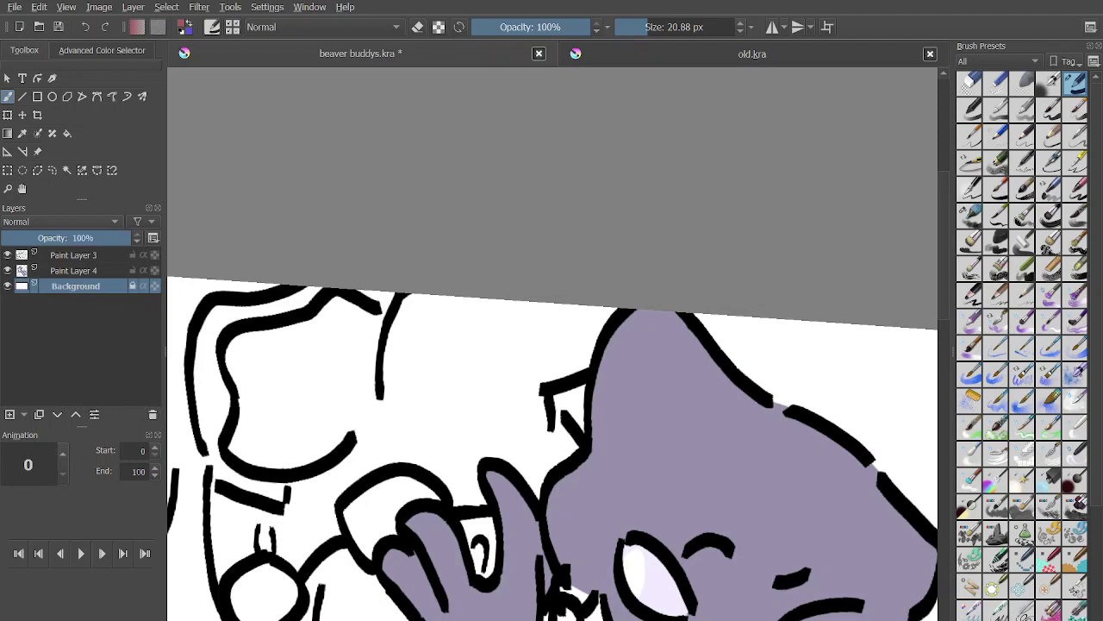
key("Insert")
Try outlining a dark red patch beside the glasses figure's curl on the new layer, and undo it.
mouse_move(466, 320)
left_mouse_down()
mouse_move(406, 362)
mouse_move(440, 313)
left_mouse_up()
scroll(451, 226, "up", 1)
left_click_drag(452, 226, 433, 257)
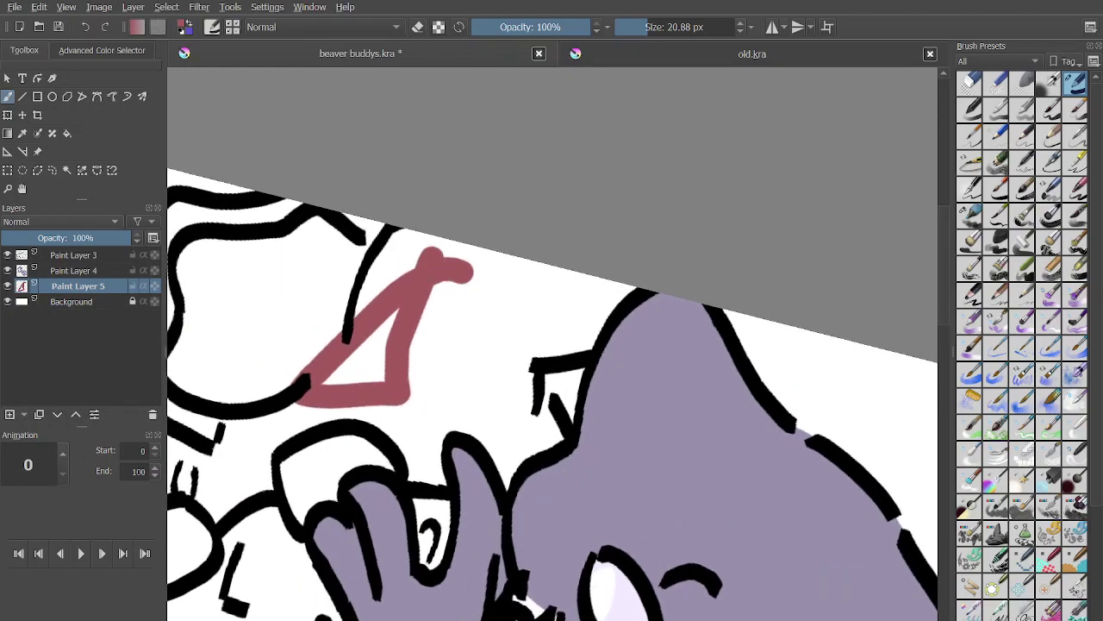
key("ctrl+z")
Fill the top of the glasses figure's head and its curl with dark red on the new layer, enlarging the brush to 37.04 px.
mouse_move(461, 310)
left_mouse_down()
mouse_move(454, 216)
mouse_move(344, 375)
mouse_move(331, 376)
mouse_move(393, 257)
mouse_move(441, 246)
mouse_move(361, 361)
left_mouse_up()
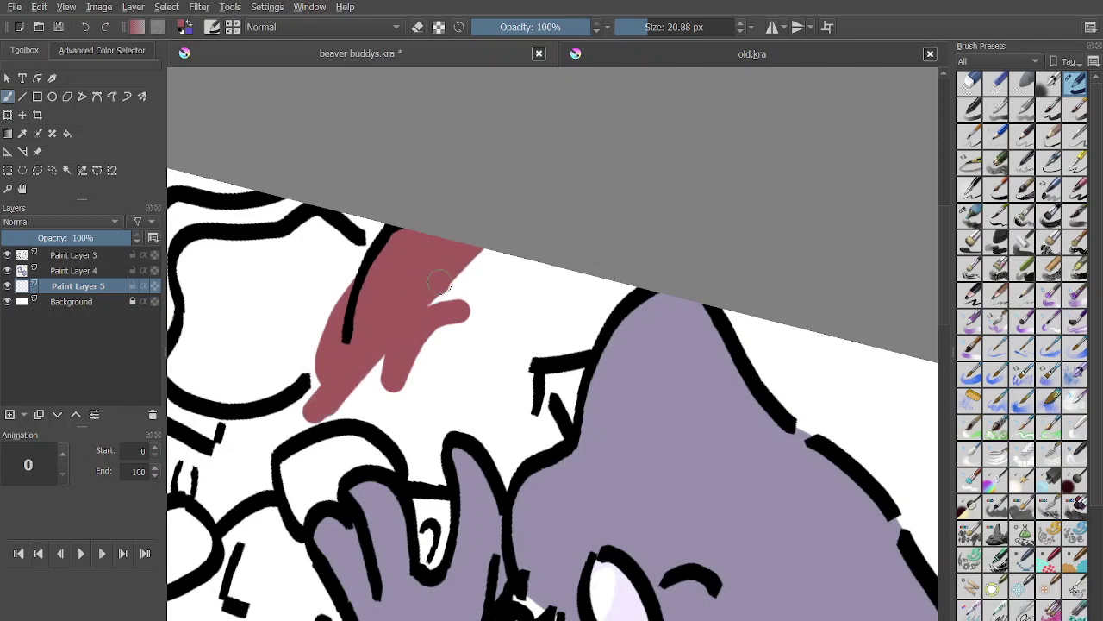
mouse_move(440, 282)
left_mouse_down()
mouse_move(582, 275)
mouse_move(436, 280)
mouse_move(475, 245)
mouse_move(403, 285)
mouse_move(446, 272)
mouse_move(450, 298)
mouse_move(441, 284)
mouse_move(354, 288)
mouse_move(317, 304)
mouse_move(332, 472)
mouse_move(309, 412)
mouse_move(347, 513)
left_mouse_up()
scroll(444, 271, "up", 2)
mouse_move(336, 306)
left_mouse_down()
mouse_move(352, 458)
mouse_move(299, 383)
mouse_move(334, 466)
mouse_move(346, 388)
mouse_move(414, 299)
left_mouse_up()
mouse_move(352, 352)
left_mouse_down()
mouse_move(533, 268)
mouse_move(437, 317)
mouse_move(371, 379)
mouse_move(318, 470)
mouse_move(518, 405)
mouse_move(396, 477)
mouse_move(503, 479)
left_mouse_up()
mouse_move(563, 451)
left_mouse_down()
mouse_move(581, 349)
mouse_move(531, 374)
mouse_move(436, 389)
mouse_move(502, 389)
mouse_move(462, 278)
mouse_move(455, 341)
mouse_move(662, 237)
mouse_move(629, 297)
mouse_move(694, 248)
left_mouse_up()
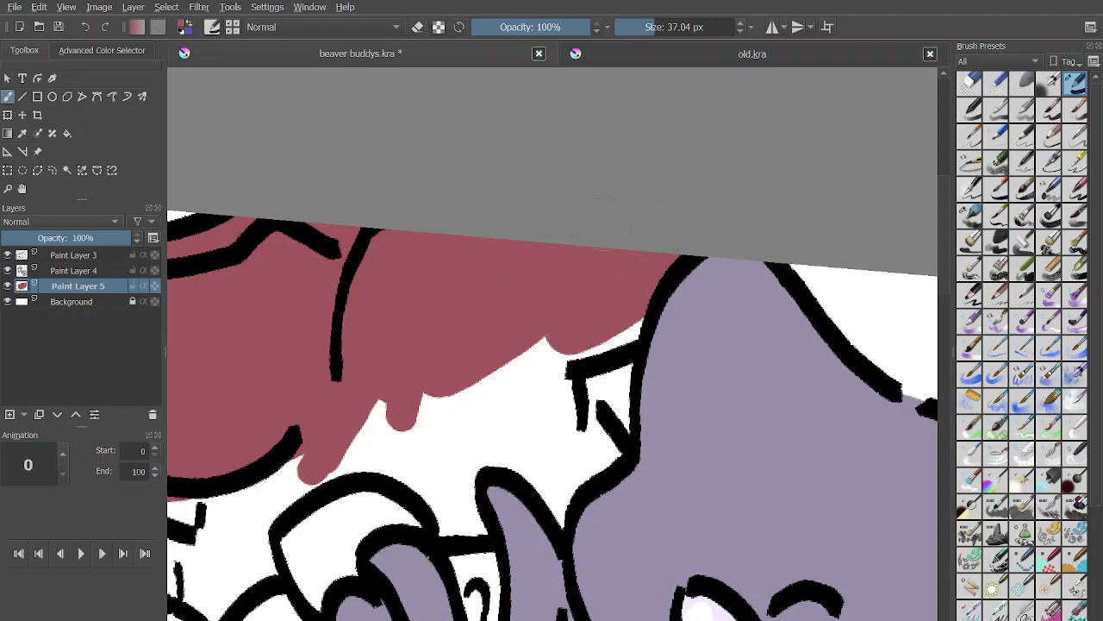
Extend the dark red along the lavender head and down to the raised fingertip, reducing the brush to 14.96 px.
left_click_drag(664, 289, 437, 370)
mouse_move(656, 298)
left_mouse_down()
mouse_move(606, 331)
mouse_move(467, 378)
mouse_move(517, 457)
left_mouse_up()
left_click_drag(536, 388, 559, 511)
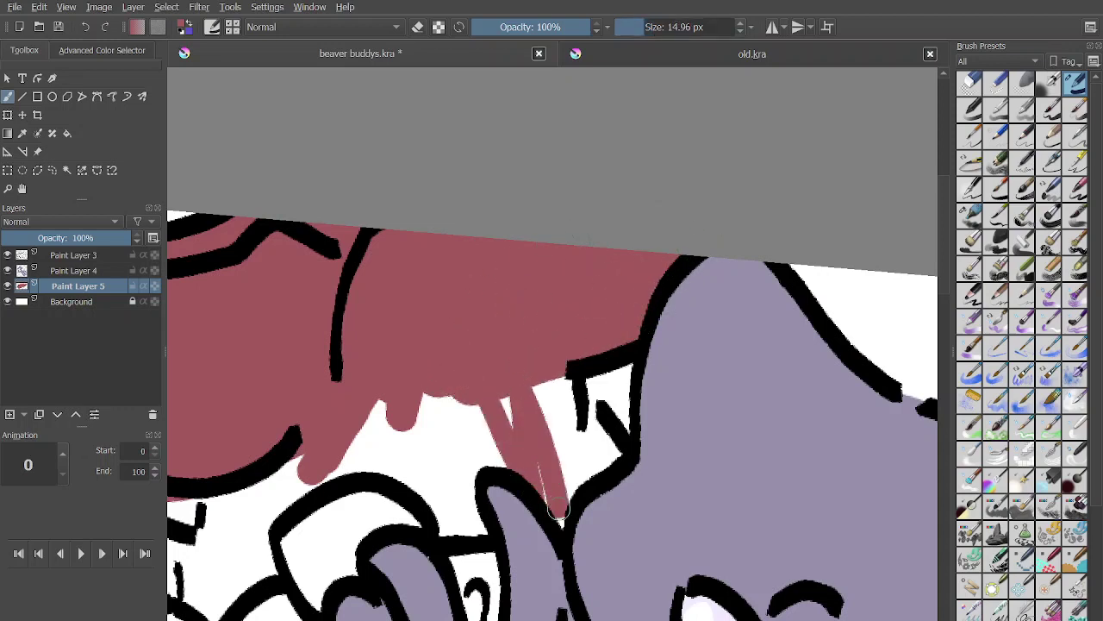
scroll(509, 447, "up", 2)
mouse_move(469, 331)
left_mouse_down()
mouse_move(525, 468)
mouse_move(539, 460)
left_mouse_up()
Try filling the gap below the small pointed ear on the lavender head with dark red, and undo it.
left_click_drag(541, 384, 561, 450)
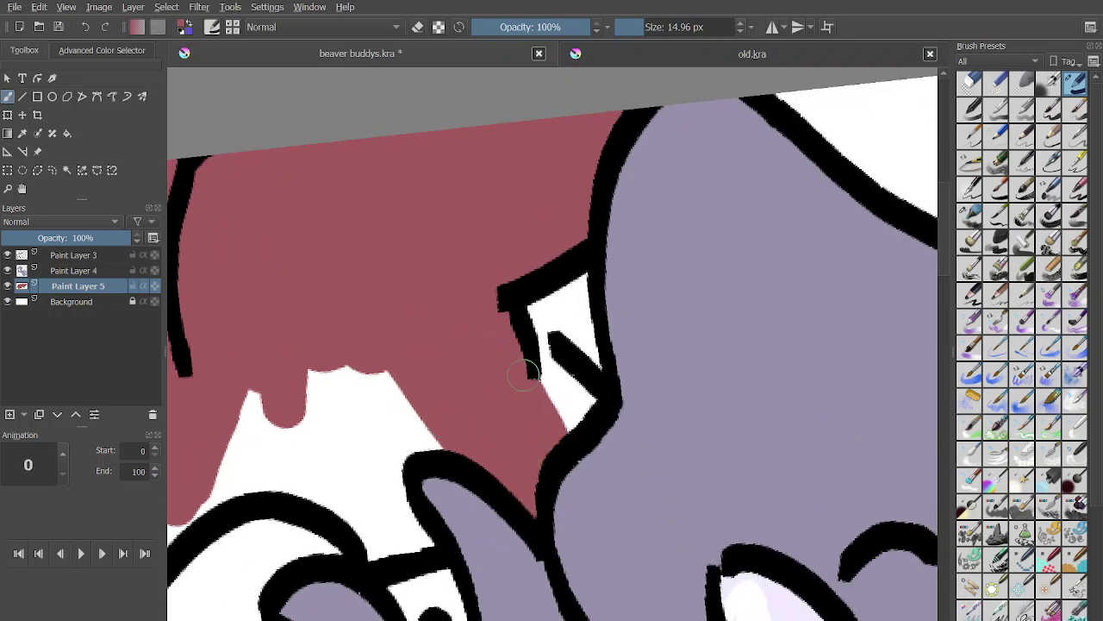
mouse_move(523, 372)
left_mouse_down()
mouse_move(557, 380)
mouse_move(593, 435)
left_mouse_up()
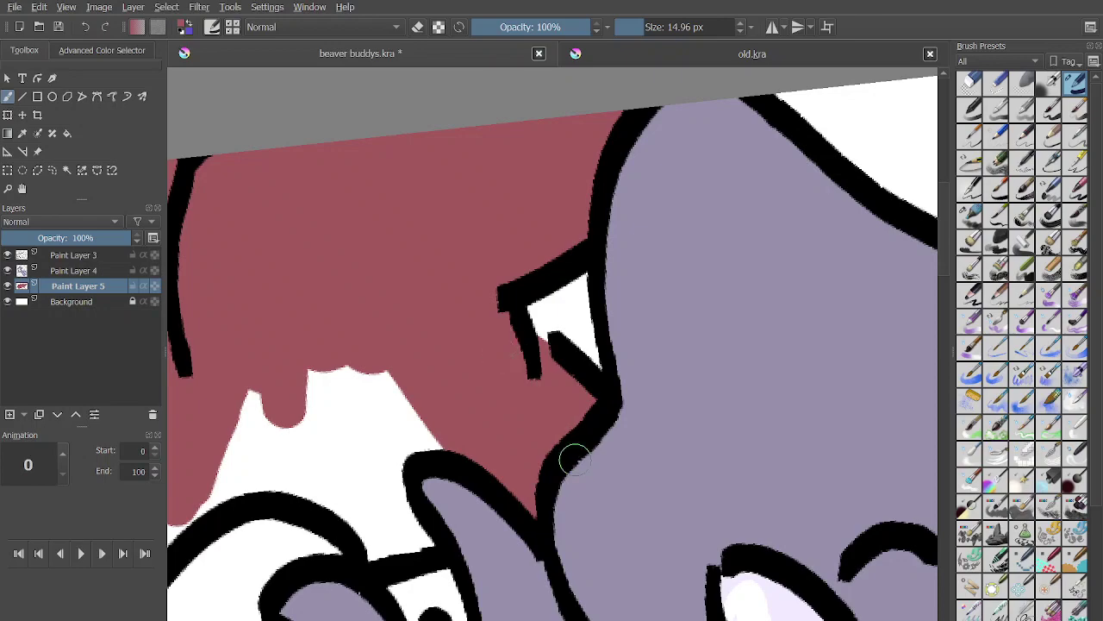
scroll(575, 459, "down", 3)
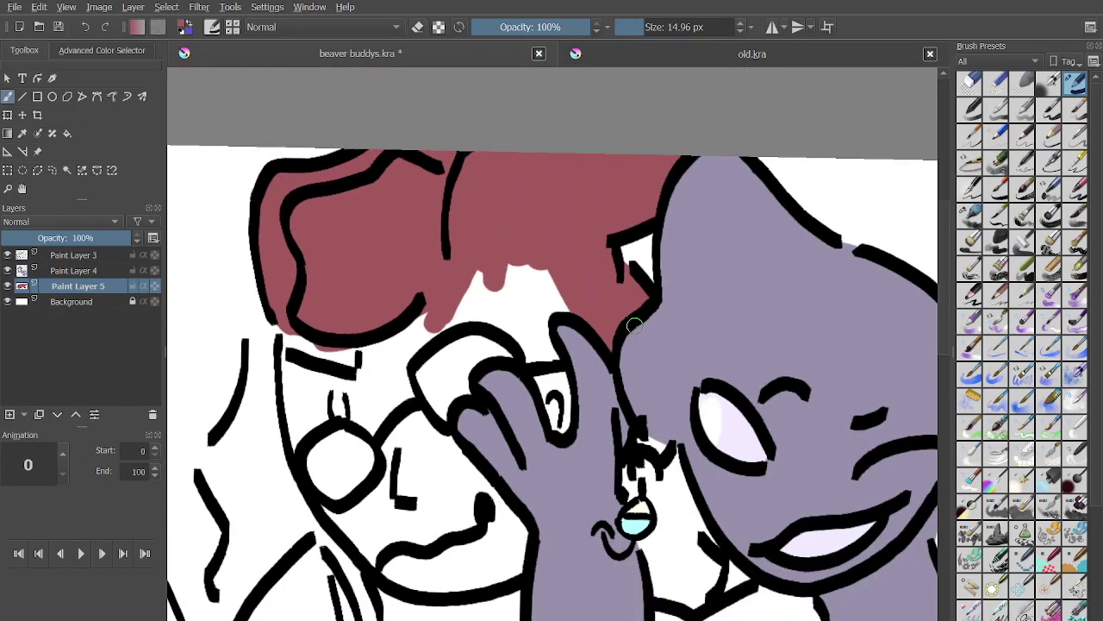
scroll(633, 325, "up", 2)
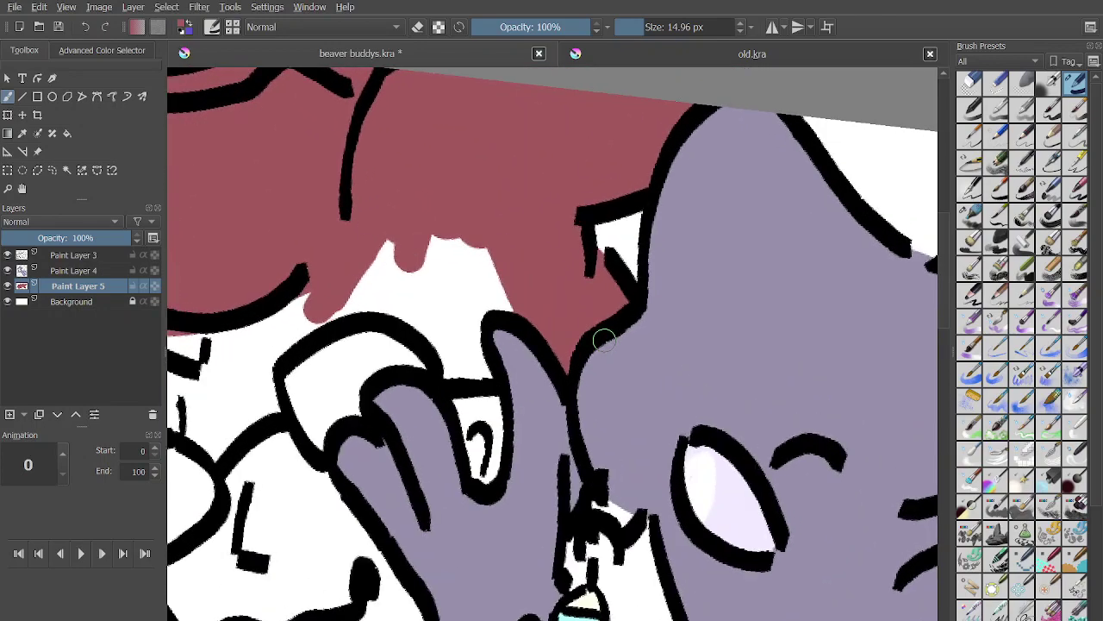
scroll(603, 341, "up", 2)
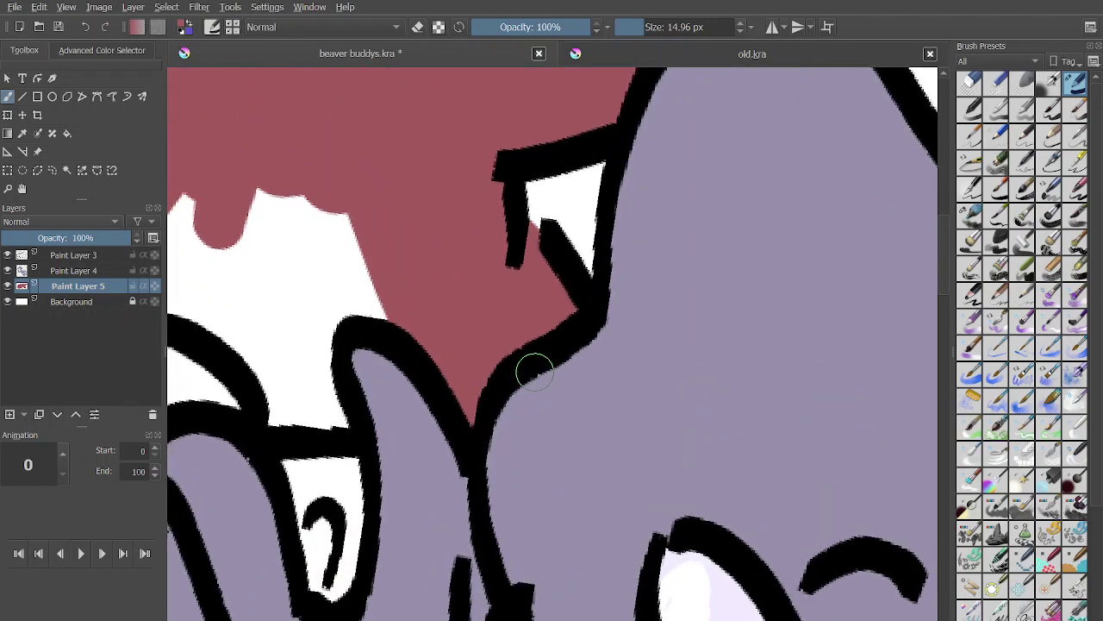
key("ctrl+z")
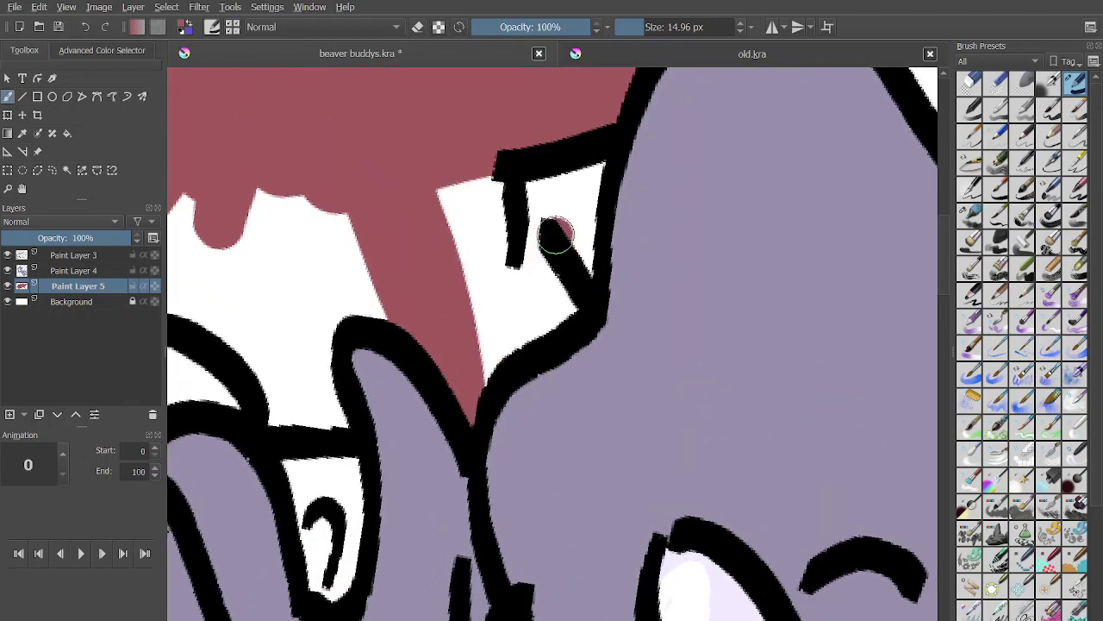
Repaint the gap between the raised fingertip and the small pointed ear with dark red, leaving the ear's inside white.
mouse_move(503, 197)
left_mouse_down()
mouse_move(505, 386)
mouse_move(494, 378)
mouse_move(482, 207)
mouse_move(468, 318)
left_mouse_up()
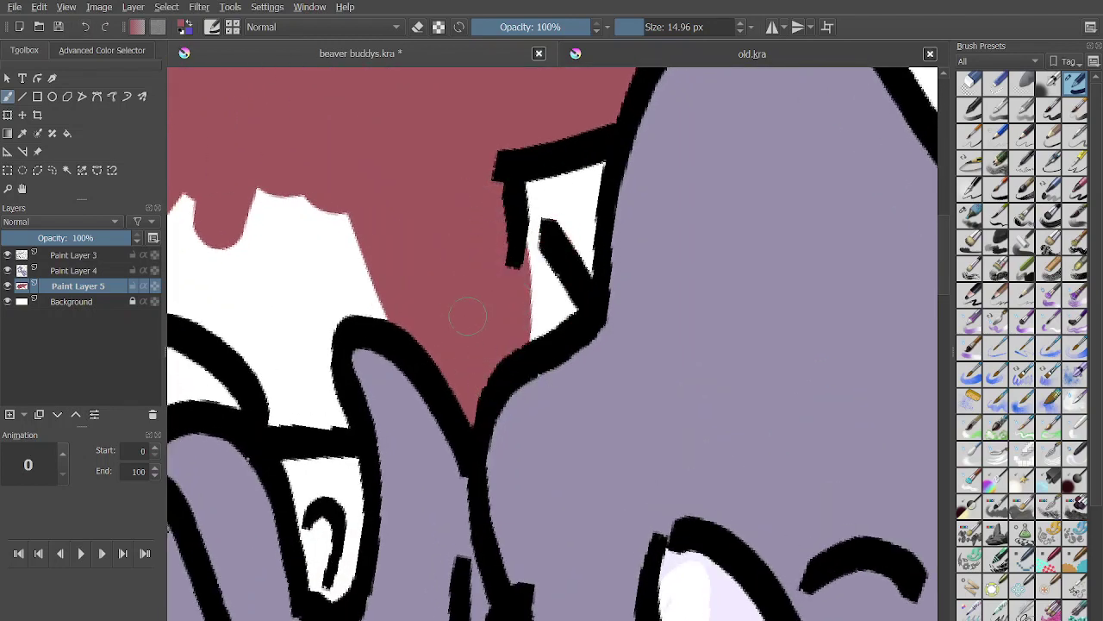
scroll(486, 313, "down", 1)
scroll(517, 311, "down", 2)
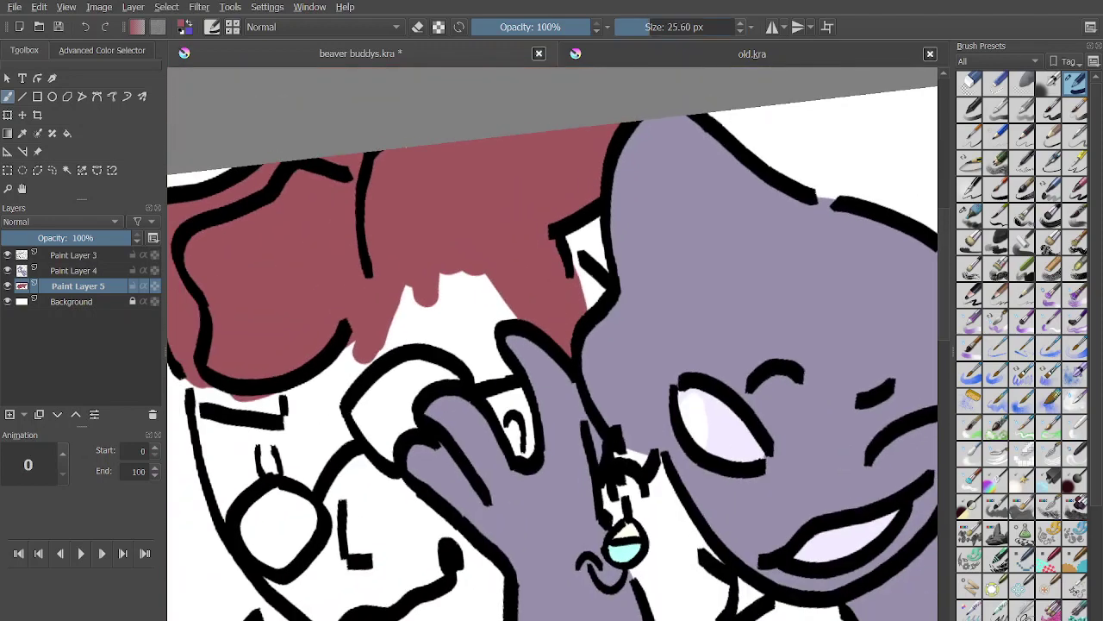
Extend the dark red down the glasses figure's forehead and around the brows, including the ear and the upper parts of the lenses.
mouse_move(420, 296)
left_mouse_down()
mouse_move(356, 353)
mouse_move(337, 410)
mouse_move(455, 277)
mouse_move(440, 258)
mouse_move(388, 398)
mouse_move(377, 328)
mouse_move(388, 372)
mouse_move(439, 357)
mouse_move(485, 323)
mouse_move(507, 329)
mouse_move(515, 340)
mouse_move(480, 424)
mouse_move(500, 453)
left_mouse_up()
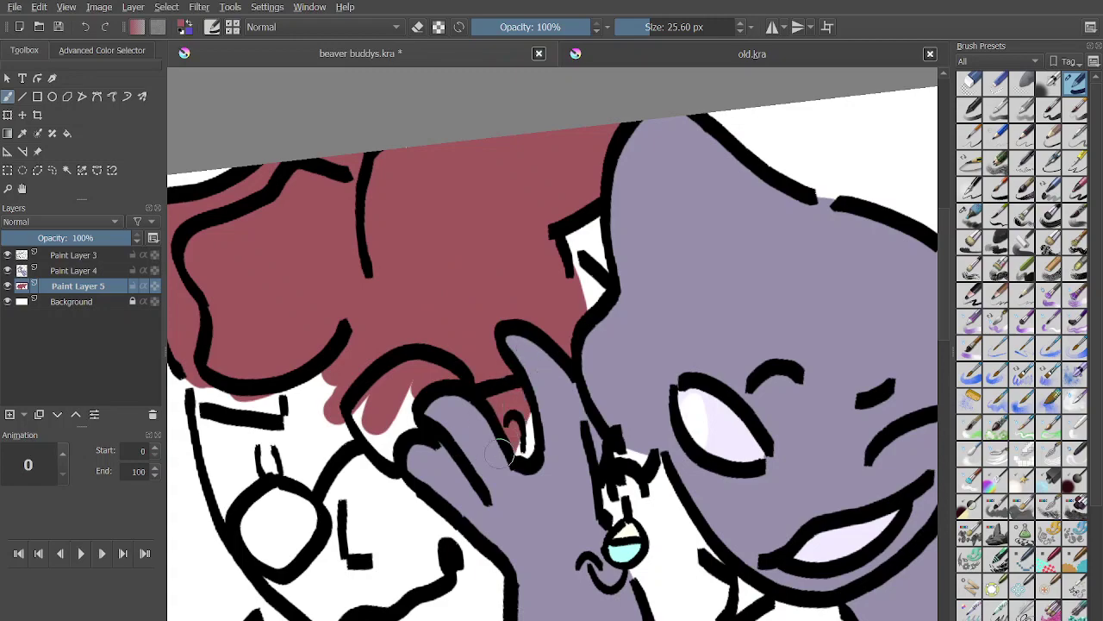
scroll(527, 479, "down", 1)
scroll(618, 394, "up", 2)
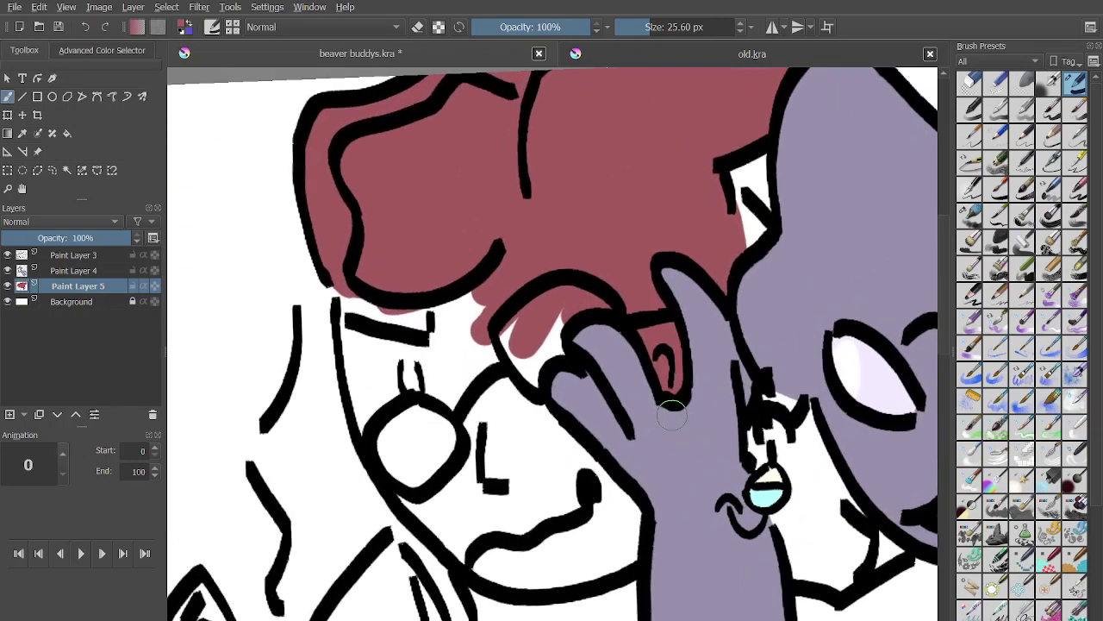
mouse_move(493, 284)
left_mouse_down()
mouse_move(387, 283)
mouse_move(319, 261)
mouse_move(360, 370)
mouse_move(368, 338)
mouse_move(352, 405)
mouse_move(379, 491)
left_mouse_up()
mouse_move(373, 287)
left_mouse_down()
mouse_move(414, 474)
mouse_move(430, 390)
mouse_move(475, 289)
mouse_move(530, 323)
left_mouse_up()
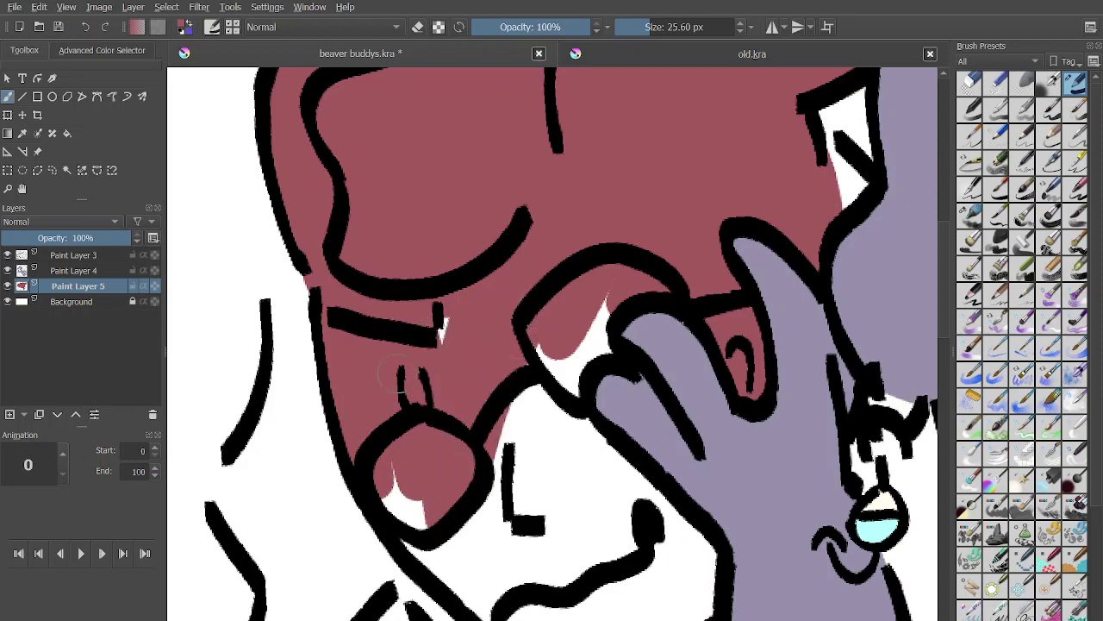
Fill the rest of the glasses figure's face down to the chin with dark red, covering both lenses.
mouse_move(412, 429)
left_mouse_down()
mouse_move(438, 551)
mouse_move(533, 363)
mouse_move(513, 515)
mouse_move(608, 338)
mouse_move(552, 485)
left_mouse_up()
mouse_move(555, 369)
left_mouse_down()
mouse_move(582, 472)
mouse_move(579, 349)
mouse_move(712, 461)
mouse_move(644, 383)
mouse_move(725, 474)
mouse_move(723, 453)
mouse_move(535, 518)
mouse_move(377, 376)
mouse_move(382, 484)
mouse_move(503, 559)
mouse_move(398, 360)
mouse_move(447, 522)
mouse_move(427, 345)
mouse_move(495, 456)
mouse_move(521, 466)
left_mouse_up()
scroll(595, 267, "up", 2)
mouse_move(506, 543)
left_mouse_down()
mouse_move(665, 444)
mouse_move(569, 559)
mouse_move(705, 510)
mouse_move(545, 570)
mouse_move(618, 451)
left_mouse_up()
scroll(645, 392, "down", 1)
scroll(654, 227, "down", 1)
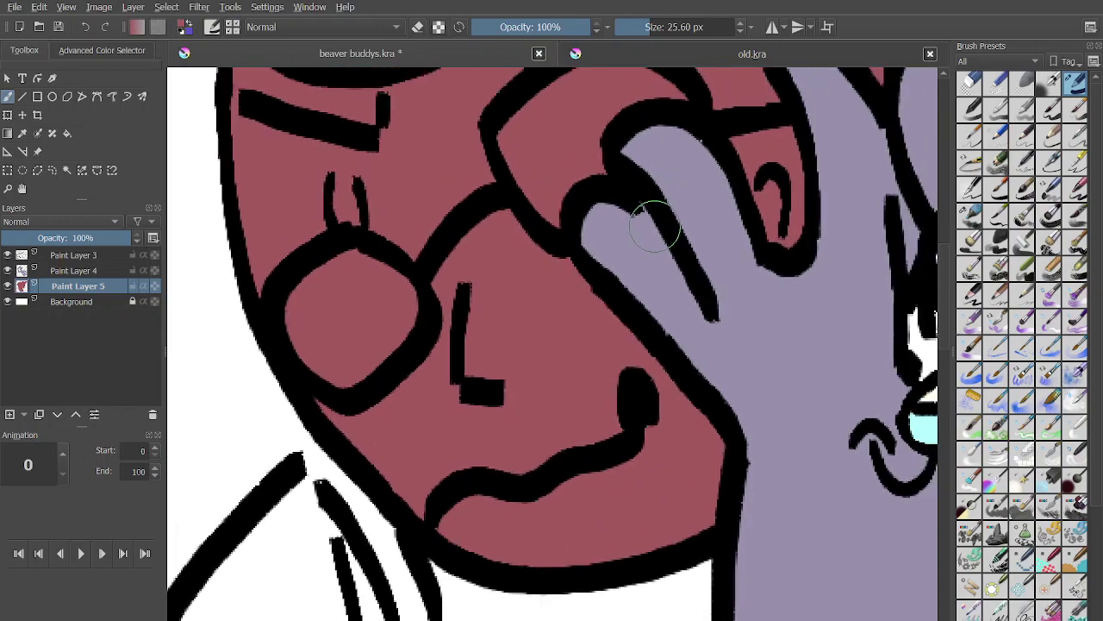
Fill the glasses figure's neck and V-shaped neckline with dark red up to the lavender arm.
scroll(655, 226, "down", 3)
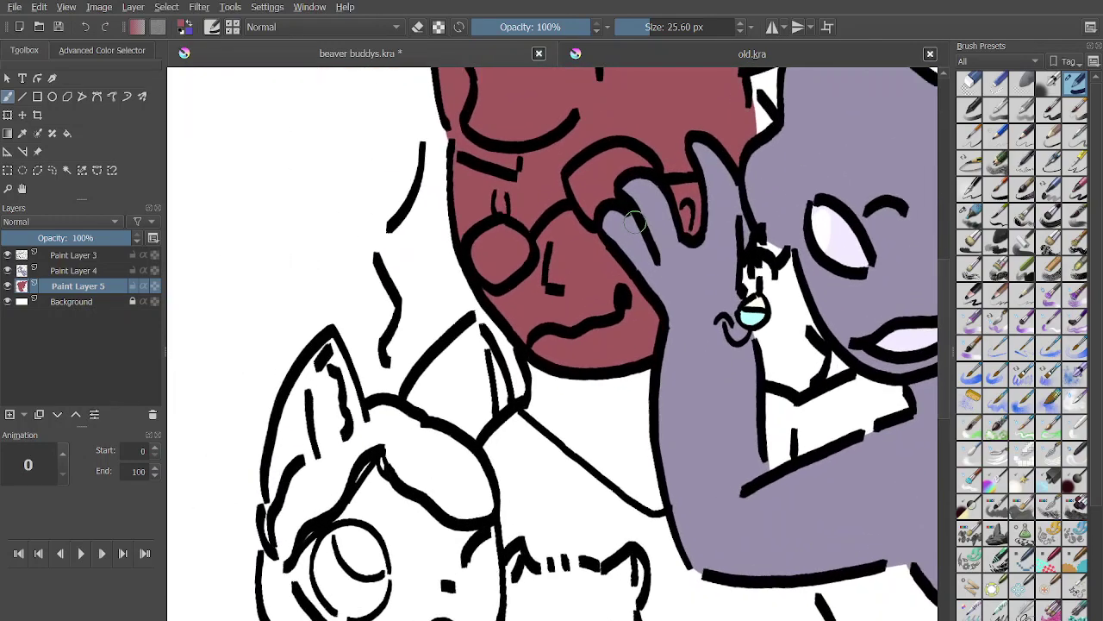
scroll(635, 223, "up", 3)
mouse_move(452, 284)
left_mouse_down()
mouse_move(485, 362)
mouse_move(470, 385)
mouse_move(688, 519)
mouse_move(648, 362)
left_mouse_up()
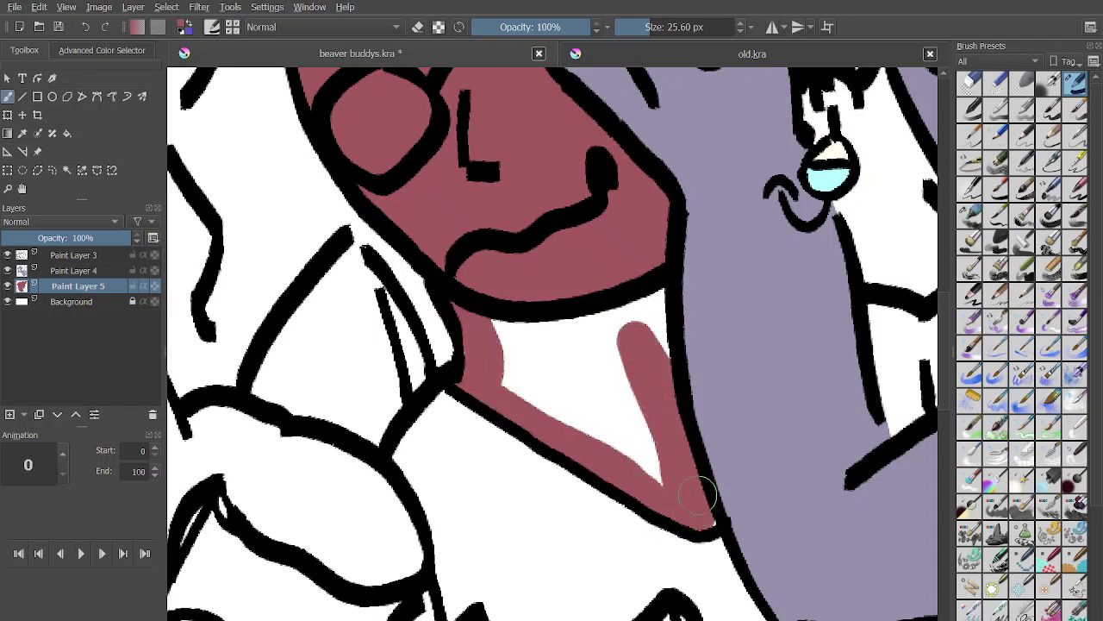
mouse_move(698, 494)
left_mouse_down()
mouse_move(567, 353)
mouse_move(649, 472)
mouse_move(525, 411)
mouse_move(526, 385)
mouse_move(639, 476)
mouse_move(505, 302)
mouse_move(528, 375)
mouse_move(494, 382)
left_mouse_up()
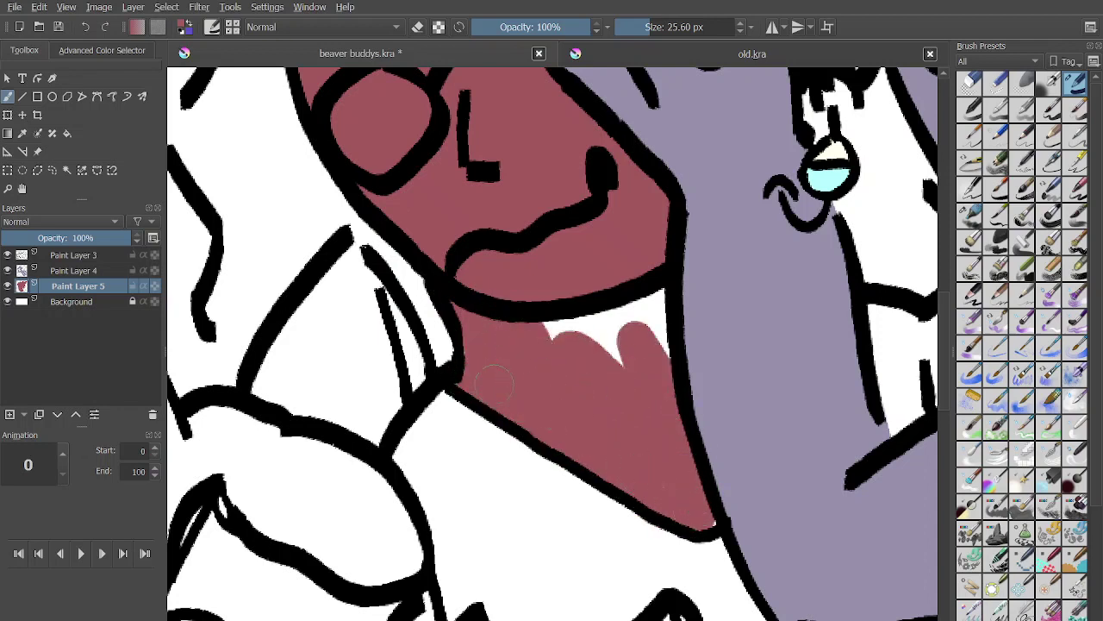
mouse_move(560, 310)
left_mouse_down()
mouse_move(685, 299)
mouse_move(643, 285)
mouse_move(606, 321)
left_mouse_up()
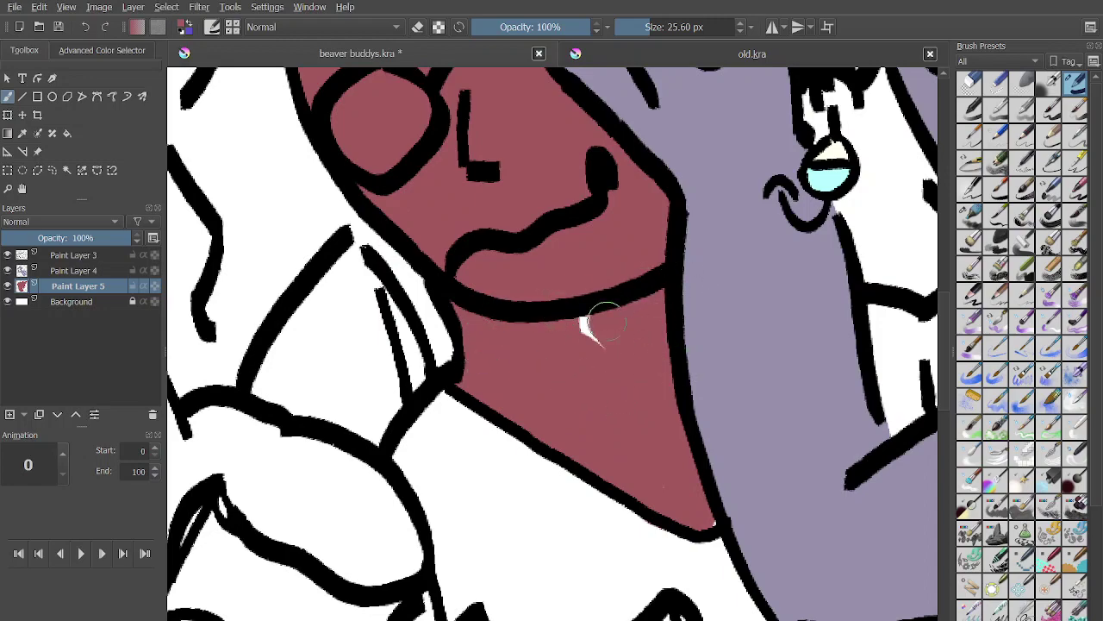
scroll(597, 378, "down", 5)
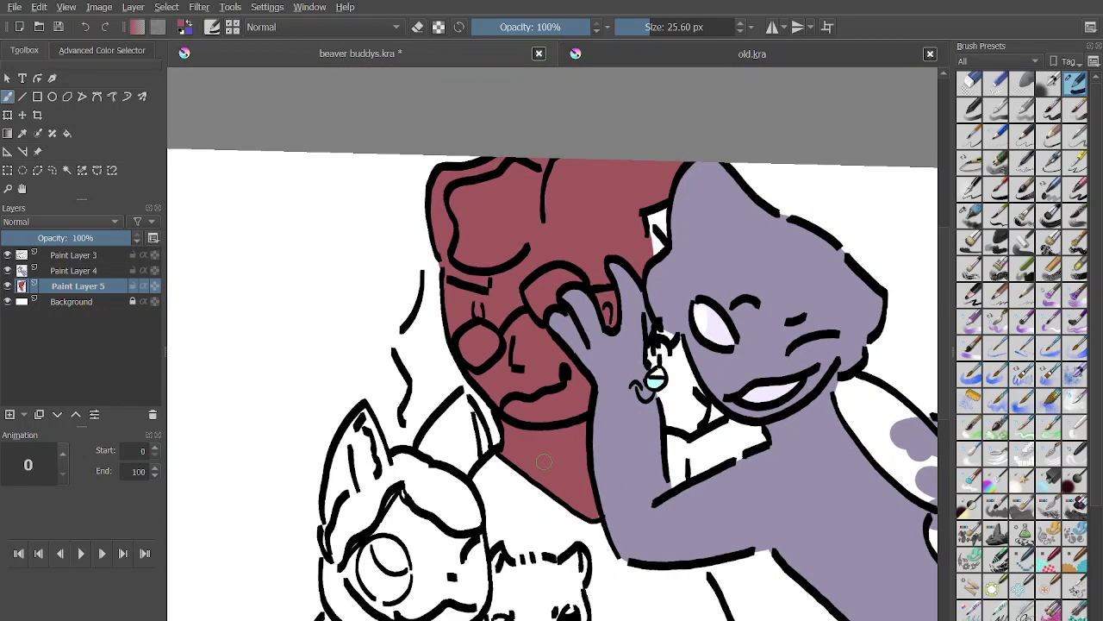
Fill the shoulder patch below the lavender chin with dark red and start colouring the arm across the lavender figure's back.
scroll(544, 462, "down", 3)
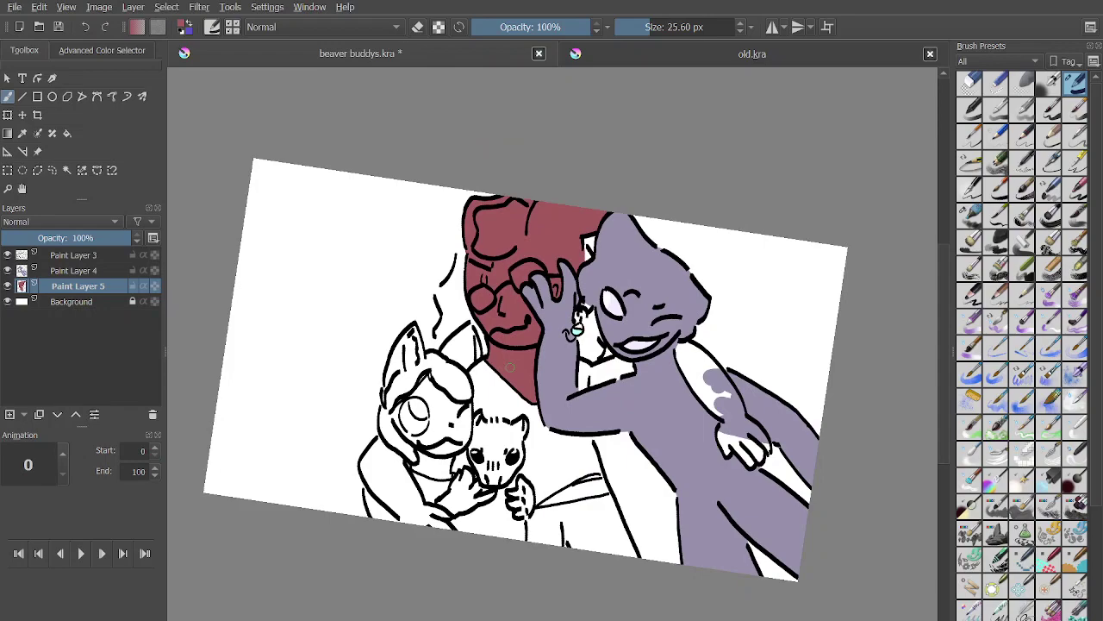
scroll(511, 367, "up", 6)
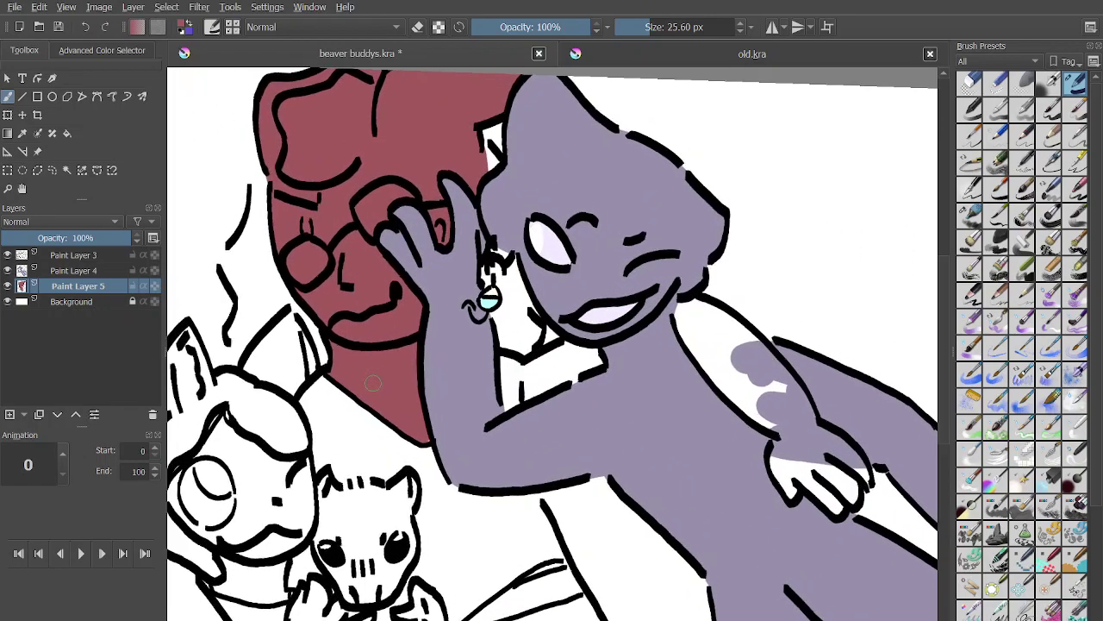
scroll(189, 360, "up", 1)
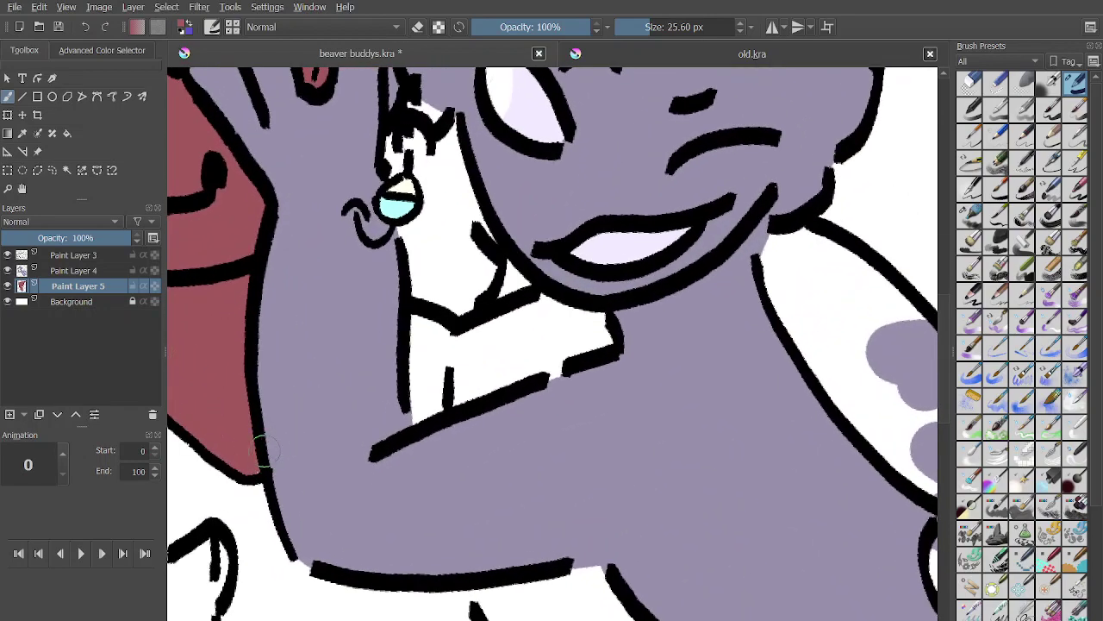
mouse_move(541, 392)
left_mouse_down()
mouse_move(578, 358)
mouse_move(547, 360)
mouse_move(464, 415)
mouse_move(485, 332)
mouse_move(478, 347)
mouse_move(467, 342)
mouse_move(471, 444)
mouse_move(569, 305)
mouse_move(620, 299)
mouse_move(514, 365)
mouse_move(568, 296)
mouse_move(502, 337)
mouse_move(557, 320)
mouse_move(424, 448)
mouse_move(430, 493)
mouse_move(677, 281)
mouse_move(481, 355)
mouse_move(560, 330)
left_mouse_up()
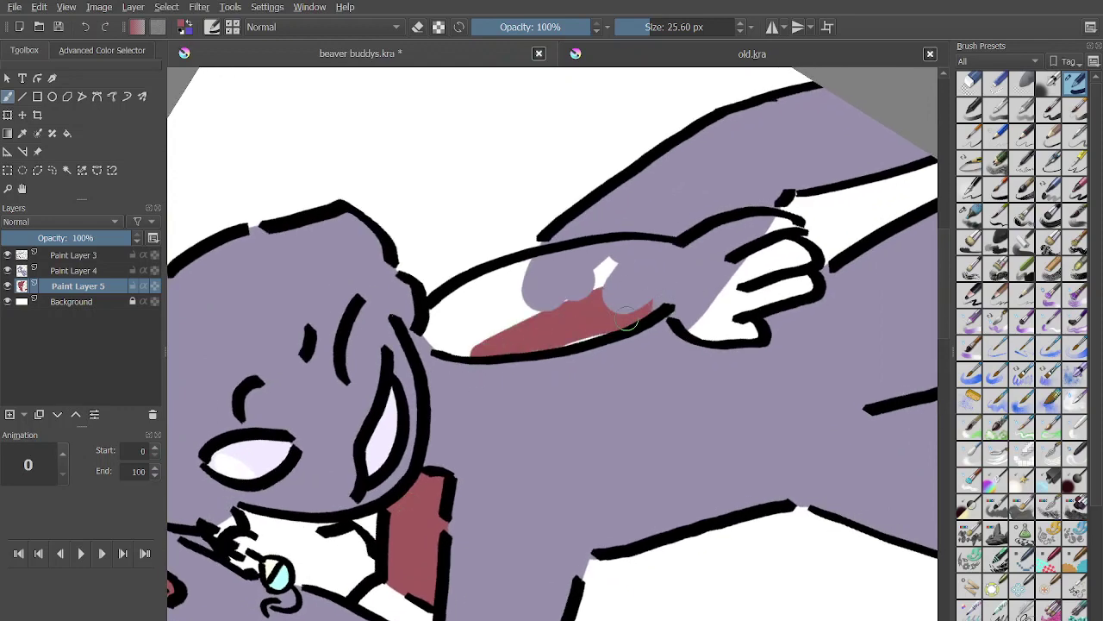
Erase the lavender inside the arm and hand resting on the lavender figure's back on Paint Layer 4.
key("Page_Up")
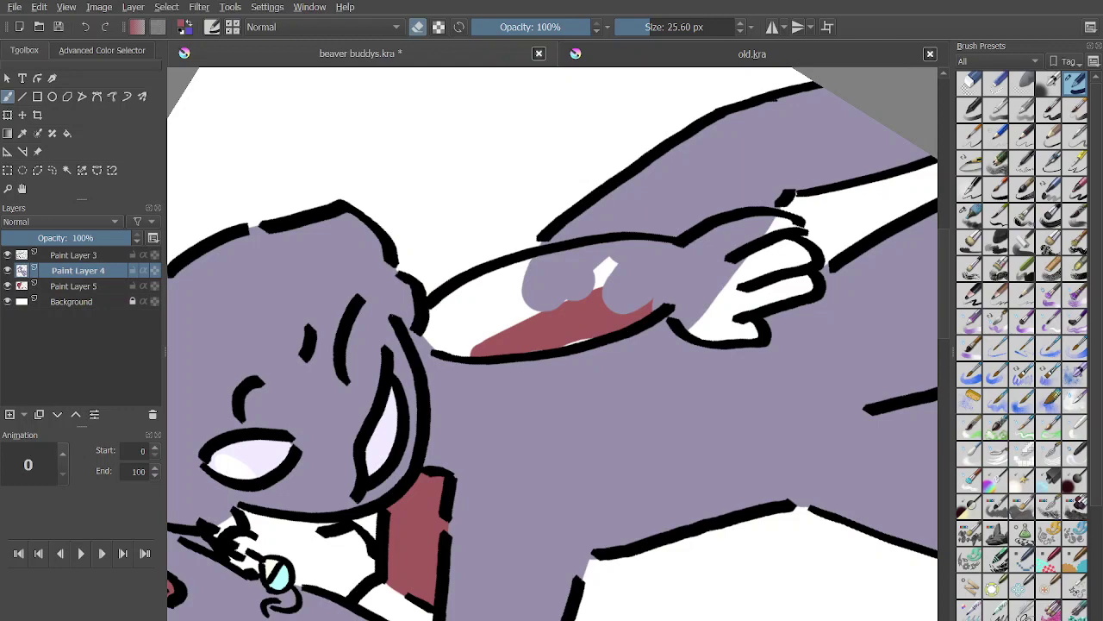
mouse_move(529, 340)
left_mouse_down()
mouse_move(555, 353)
mouse_move(480, 431)
mouse_move(513, 375)
mouse_move(477, 417)
left_mouse_up()
mouse_move(552, 297)
left_mouse_down()
mouse_move(434, 391)
mouse_move(560, 304)
mouse_move(334, 406)
mouse_move(594, 279)
mouse_move(505, 290)
mouse_move(407, 336)
mouse_move(501, 278)
mouse_move(590, 255)
left_mouse_up()
left_click_drag(470, 299, 717, 261)
mouse_move(717, 261)
left_mouse_down()
mouse_move(563, 371)
mouse_move(720, 281)
mouse_move(637, 276)
mouse_move(573, 292)
left_mouse_up()
mouse_move(621, 262)
left_mouse_down()
mouse_move(365, 296)
mouse_move(492, 263)
mouse_move(677, 154)
mouse_move(574, 256)
mouse_move(561, 319)
mouse_move(493, 374)
mouse_move(573, 366)
mouse_move(505, 394)
mouse_move(612, 342)
left_mouse_up()
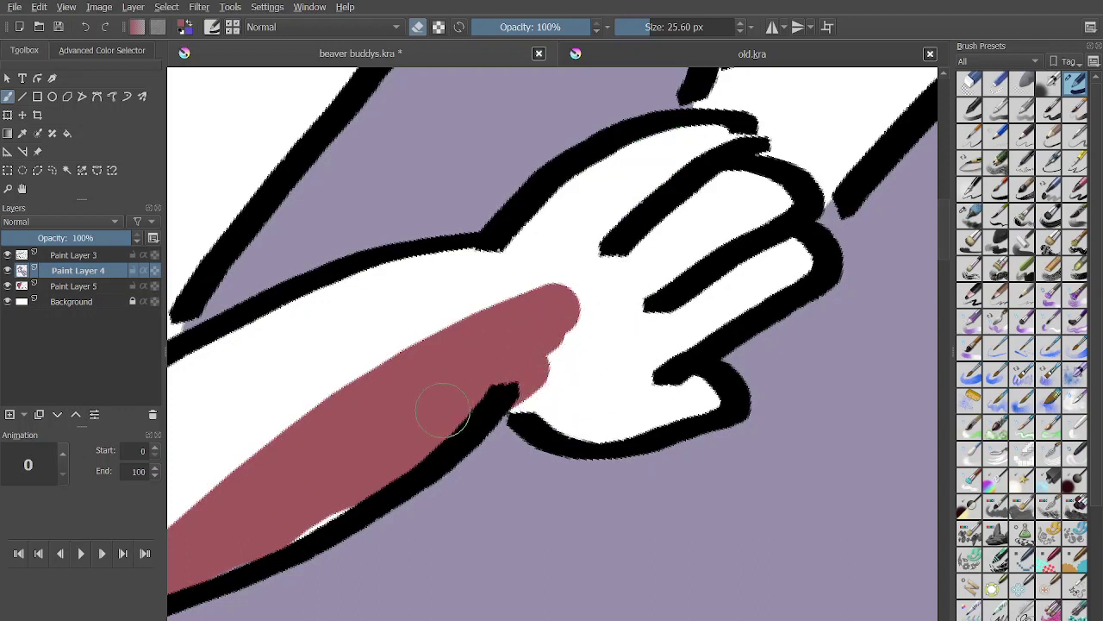
Fill the arm and hand on the lavender figure's back with dark red on Paint Layer 5, including the fingers and thumb.
left_click(78, 286)
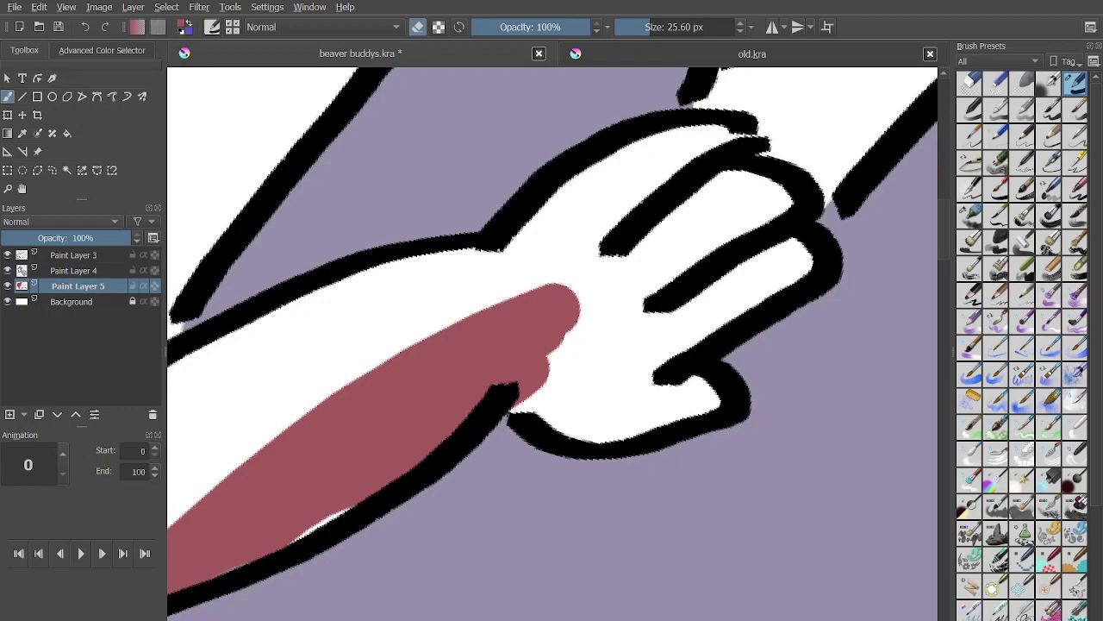
left_click_drag(407, 347, 643, 257)
mouse_move(619, 228)
left_mouse_down()
mouse_move(354, 352)
mouse_move(537, 231)
mouse_move(362, 310)
mouse_move(276, 362)
mouse_move(203, 448)
mouse_move(320, 468)
left_mouse_up()
mouse_move(243, 500)
left_mouse_down()
mouse_move(271, 394)
mouse_move(439, 340)
mouse_move(428, 451)
mouse_move(611, 215)
mouse_move(713, 177)
left_mouse_up()
mouse_move(595, 218)
left_mouse_down()
mouse_move(408, 317)
mouse_move(264, 318)
left_mouse_up()
mouse_move(353, 278)
left_mouse_down()
mouse_move(479, 194)
mouse_move(572, 187)
mouse_move(412, 263)
left_mouse_up()
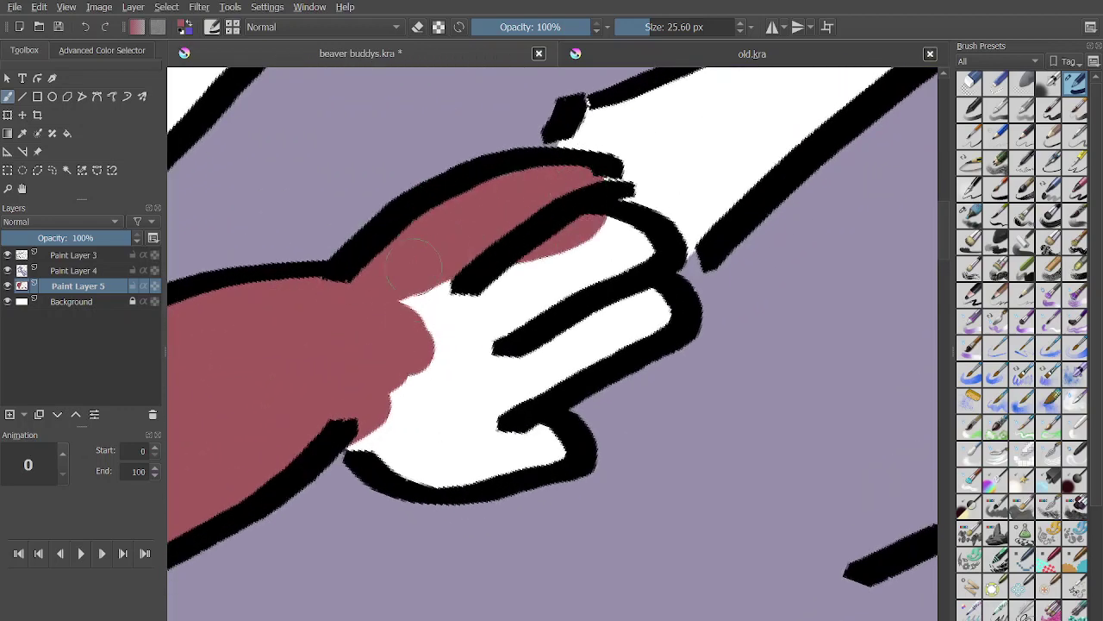
mouse_move(508, 188)
left_mouse_down()
mouse_move(394, 314)
mouse_move(581, 234)
mouse_move(577, 272)
mouse_move(587, 242)
mouse_move(633, 262)
mouse_move(417, 409)
mouse_move(495, 306)
mouse_move(358, 398)
mouse_move(393, 442)
mouse_move(463, 439)
mouse_move(372, 436)
mouse_move(435, 457)
mouse_move(393, 418)
mouse_move(392, 457)
mouse_move(529, 446)
mouse_move(554, 435)
mouse_move(485, 449)
mouse_move(570, 336)
mouse_move(527, 435)
mouse_move(651, 299)
mouse_move(504, 380)
left_mouse_up()
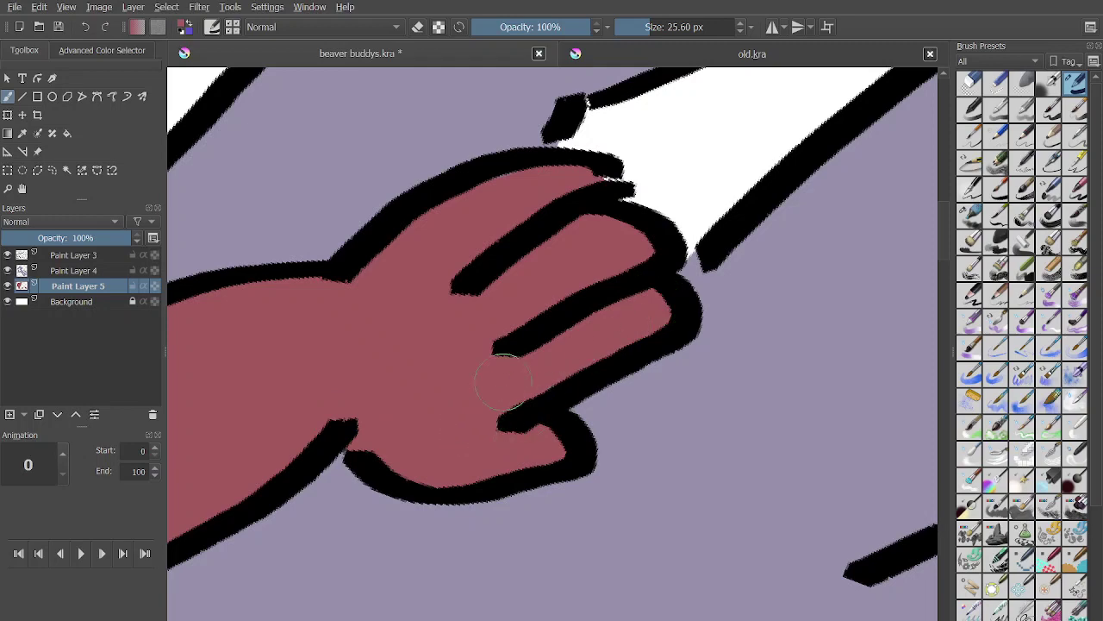
Fill the upper part of the arm wrapped around the cat-eared figure with dark red on Paint Layer 4.
key("Page_Up")
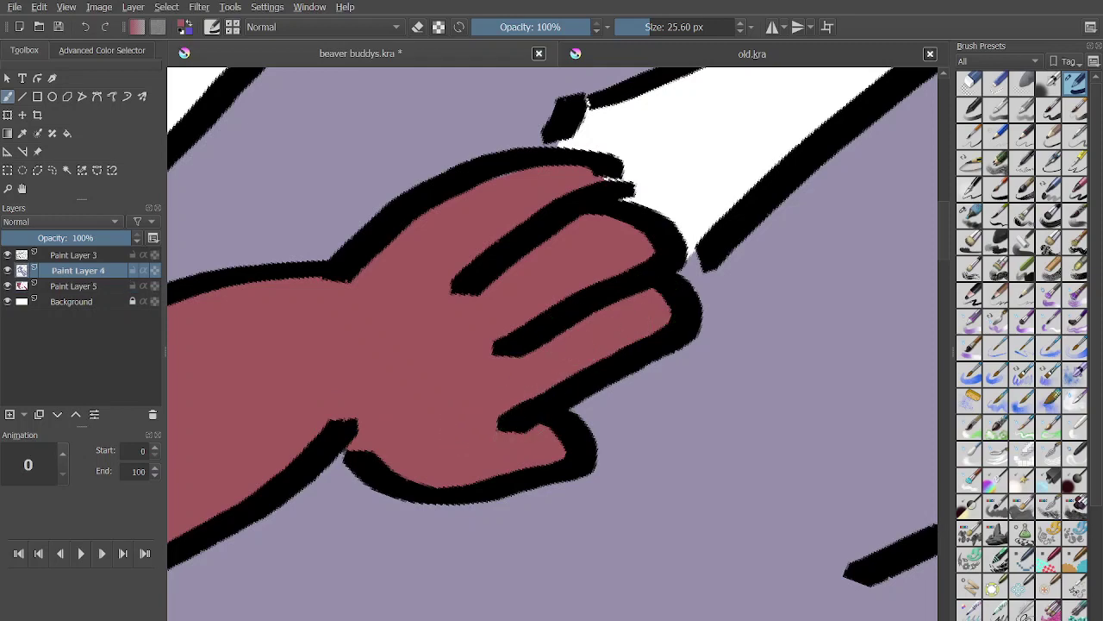
mouse_move(458, 246)
left_mouse_down()
mouse_move(511, 236)
mouse_move(543, 278)
mouse_move(547, 381)
left_mouse_up()
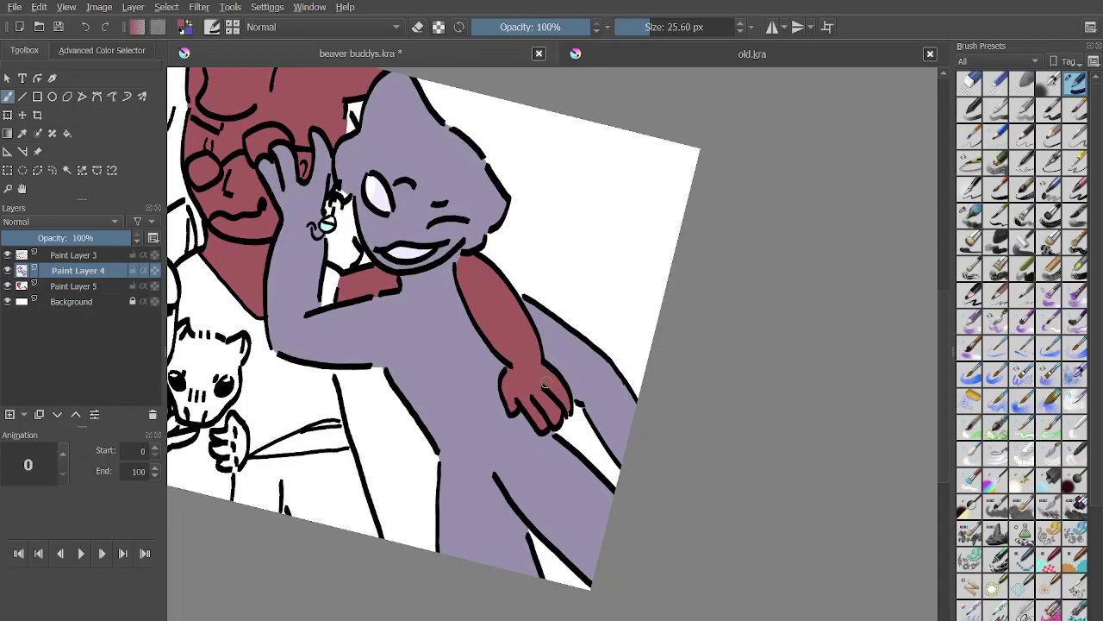
mouse_move(546, 381)
left_mouse_down()
mouse_move(645, 399)
mouse_move(660, 344)
mouse_move(758, 335)
left_mouse_up()
left_click(295, 491)
scroll(296, 492, "up", 5)
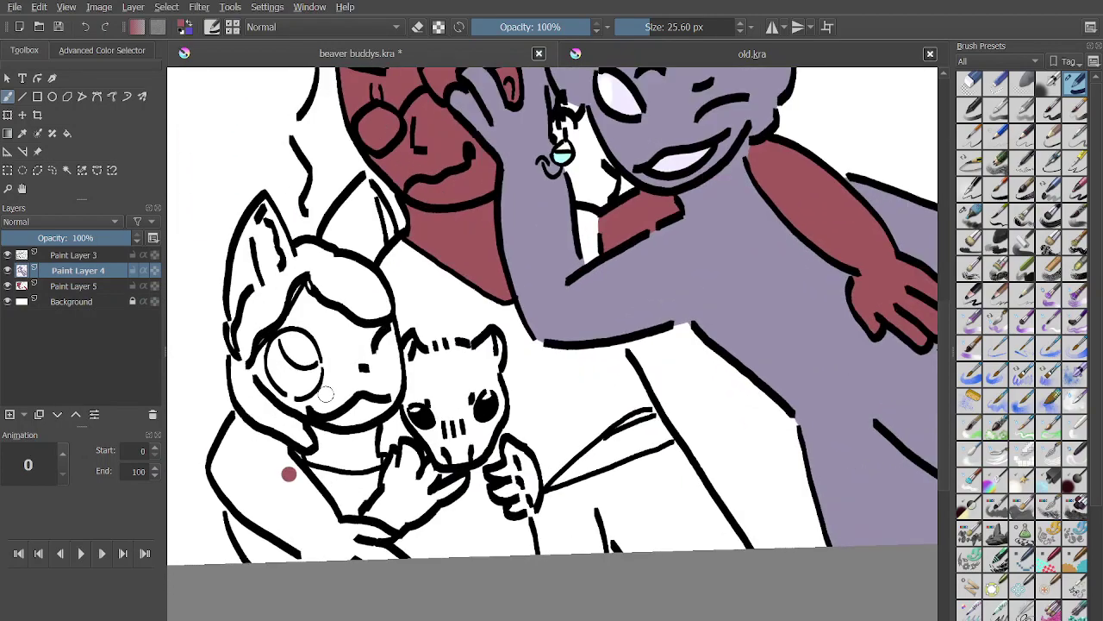
left_click_drag(388, 528, 332, 488)
mouse_move(291, 436)
left_mouse_down()
mouse_move(379, 543)
mouse_move(240, 425)
mouse_move(267, 250)
mouse_move(233, 393)
mouse_move(259, 373)
mouse_move(372, 376)
mouse_move(345, 331)
mouse_move(384, 454)
mouse_move(328, 493)
left_mouse_up()
mouse_move(350, 538)
left_mouse_down()
mouse_move(405, 552)
mouse_move(285, 372)
mouse_move(385, 541)
left_mouse_up()
left_click_drag(423, 574, 444, 543)
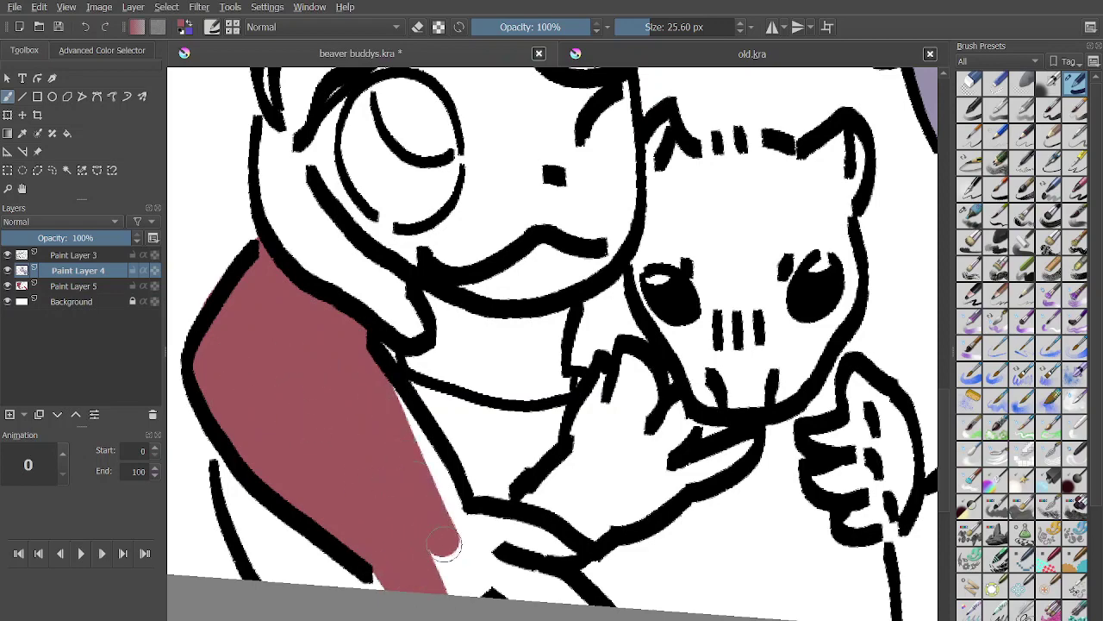
Extend the dark red along the wrapped arm's inner edge and into the hand down to the canvas edge.
left_click_drag(388, 394, 455, 552)
scroll(456, 543, "up", 3)
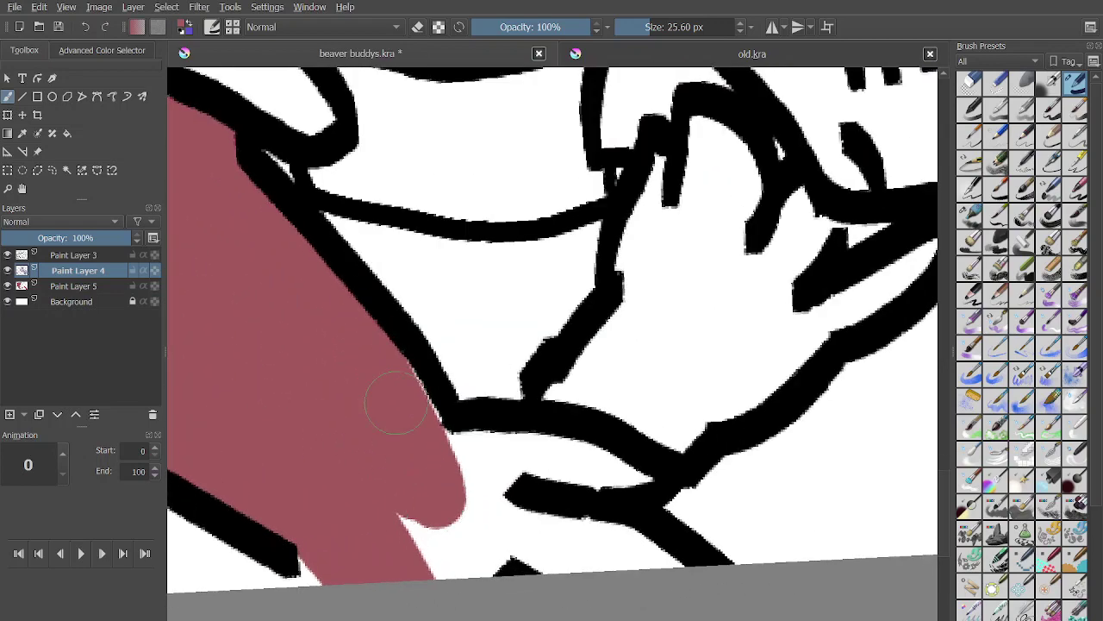
mouse_move(402, 402)
left_mouse_down()
mouse_move(390, 361)
mouse_move(561, 468)
mouse_move(444, 509)
mouse_move(653, 552)
left_mouse_up()
mouse_move(536, 549)
left_mouse_down()
mouse_move(426, 524)
mouse_move(517, 548)
left_mouse_up()
scroll(475, 555, "down", 3)
scroll(492, 576, "down", 3)
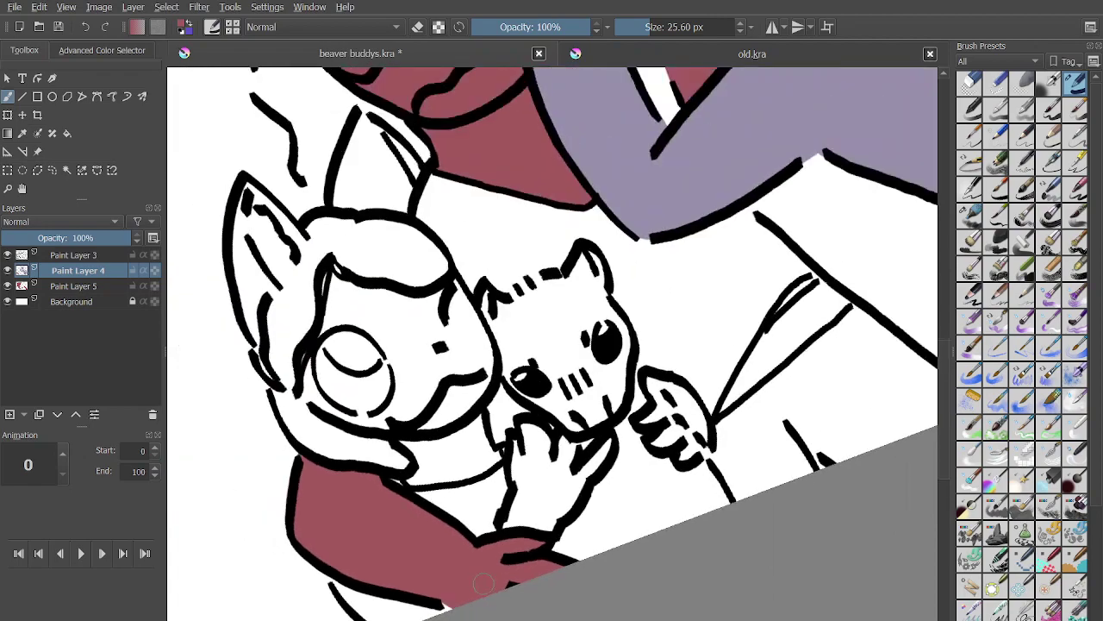
scroll(478, 591, "up", 2)
scroll(428, 492, "down", 5)
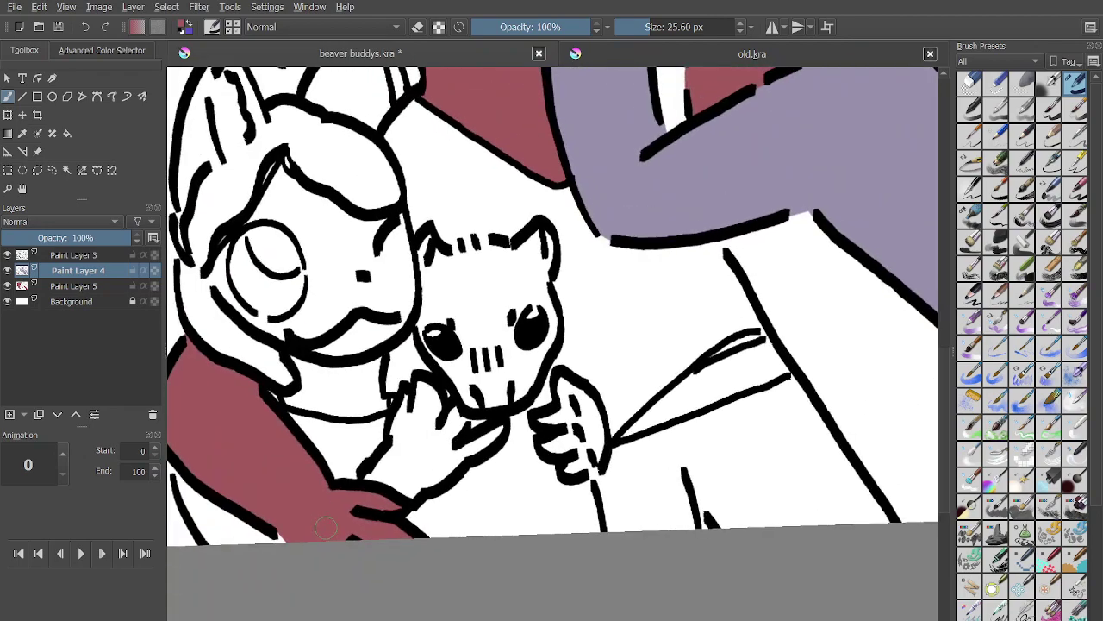
Fill the thin sliver between the two curved lines beside the long diagonal torso line with dark red.
scroll(428, 493, "up", 6)
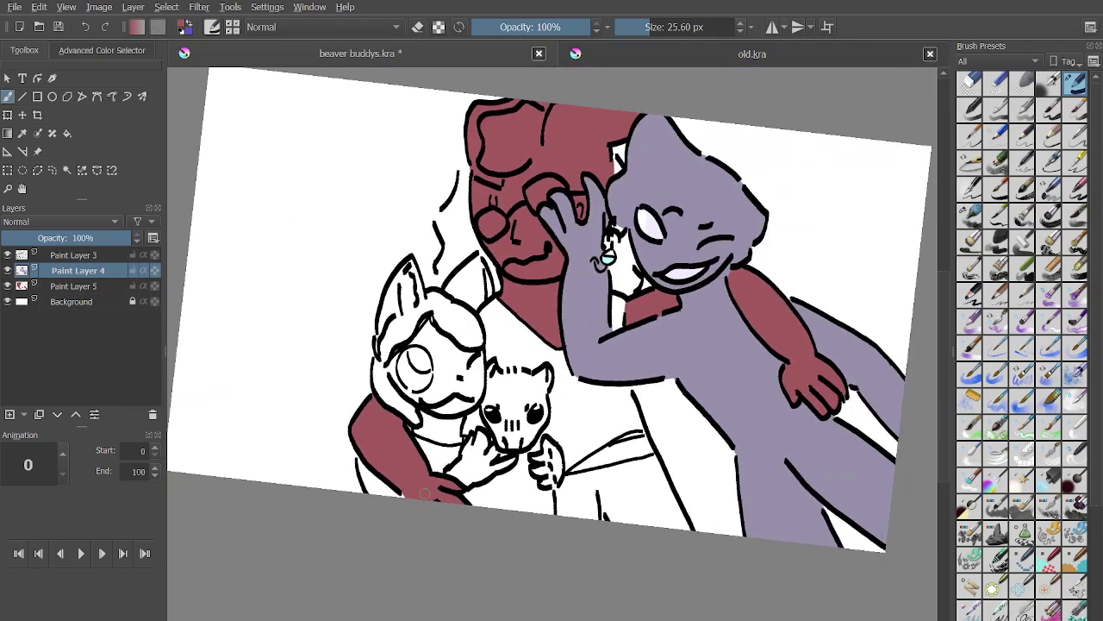
scroll(641, 398, "up", 4)
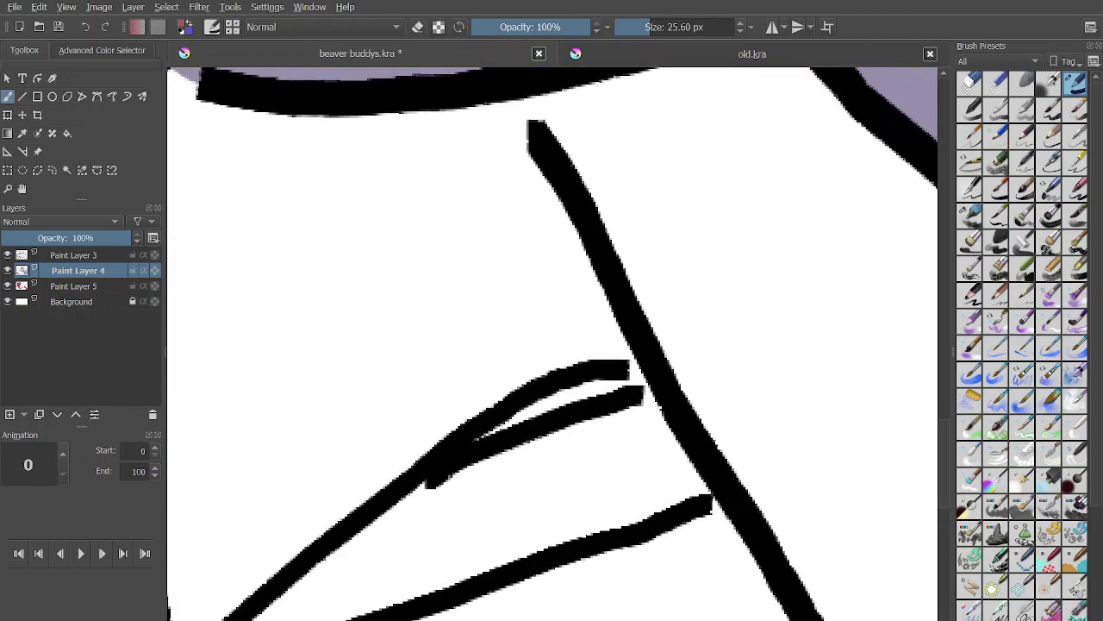
mouse_move(414, 453)
left_mouse_down()
mouse_move(505, 394)
mouse_move(641, 349)
left_mouse_up()
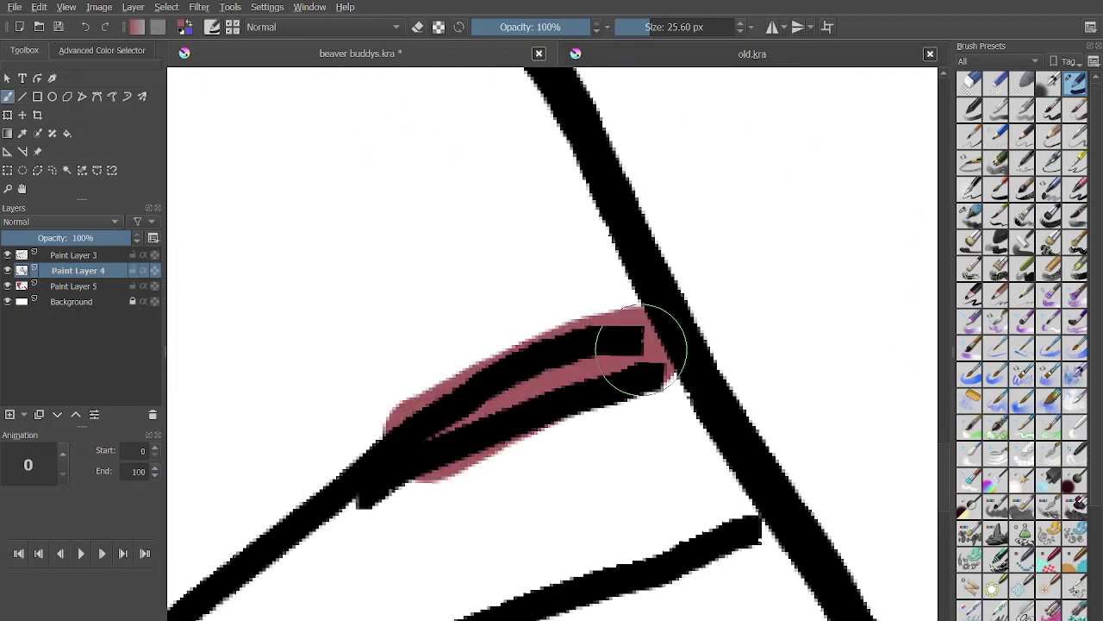
scroll(640, 349, "down", 6)
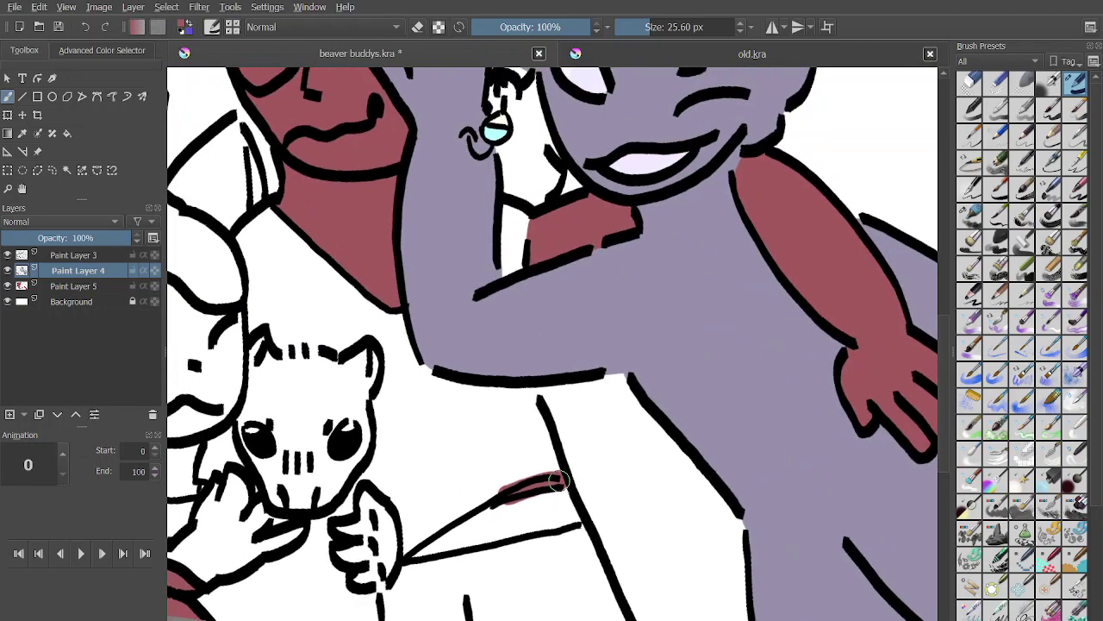
Sample the brown of the glasses figure's vest in old.kra and return to the freehand brush.
scroll(559, 481, "down", 6)
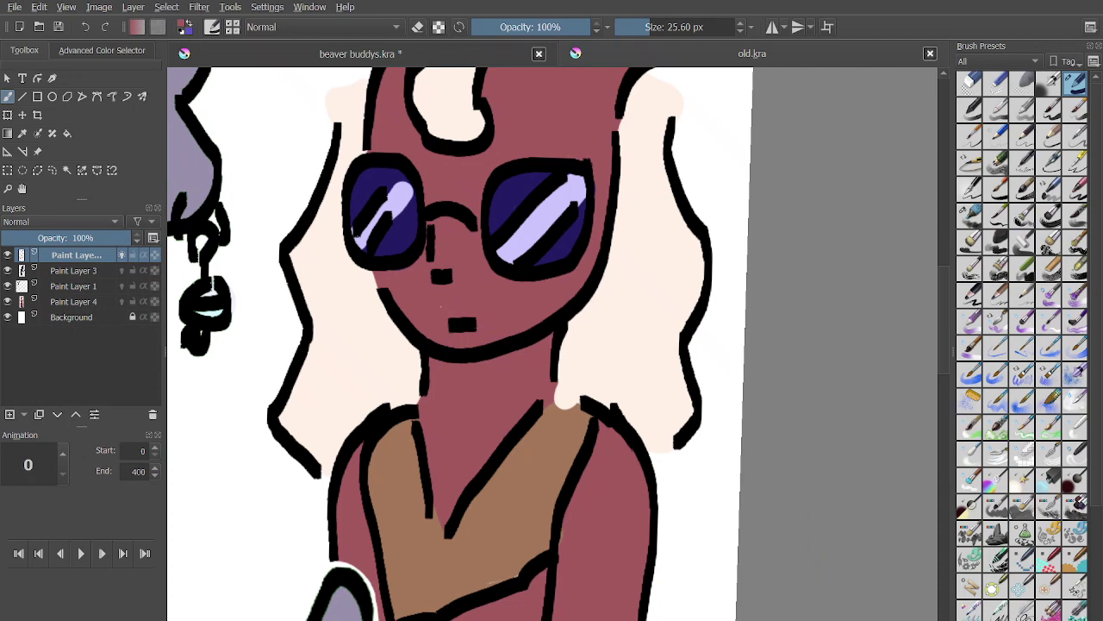
key("p")
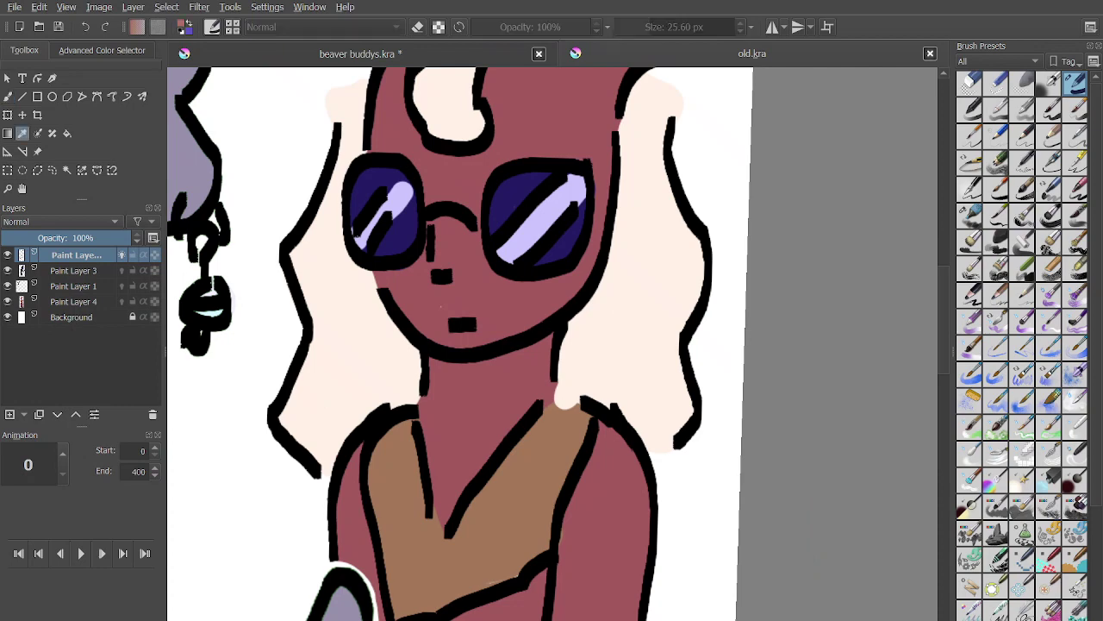
key("b")
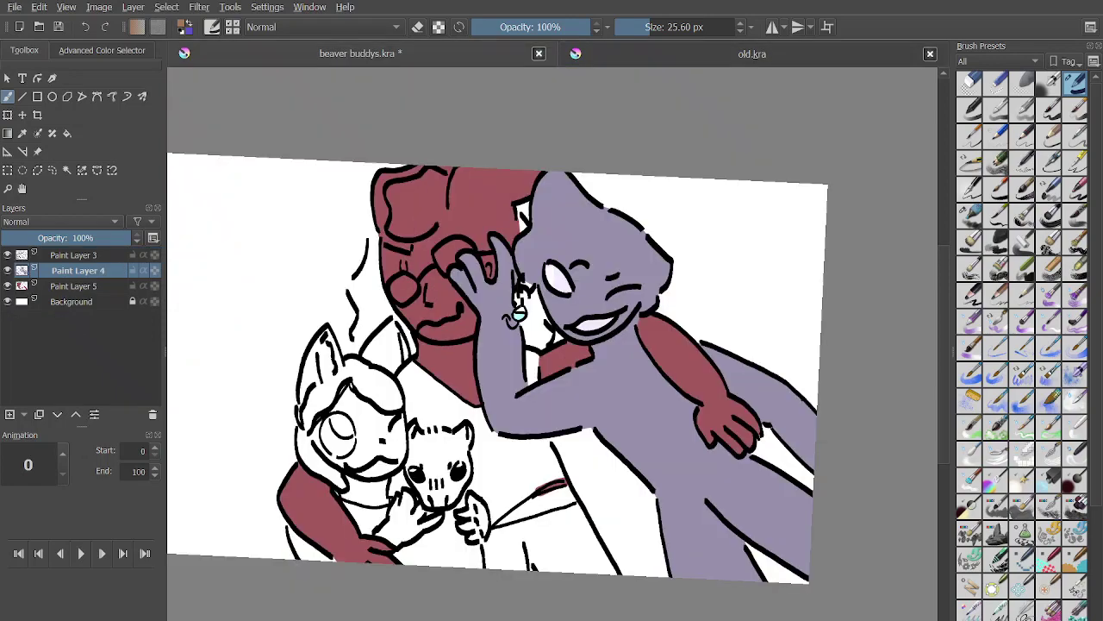
Fill the glasses figure's torso between the lilac arm and the diagonal torso line with brown on Paint Layer 4.
scroll(497, 426, "up", 3)
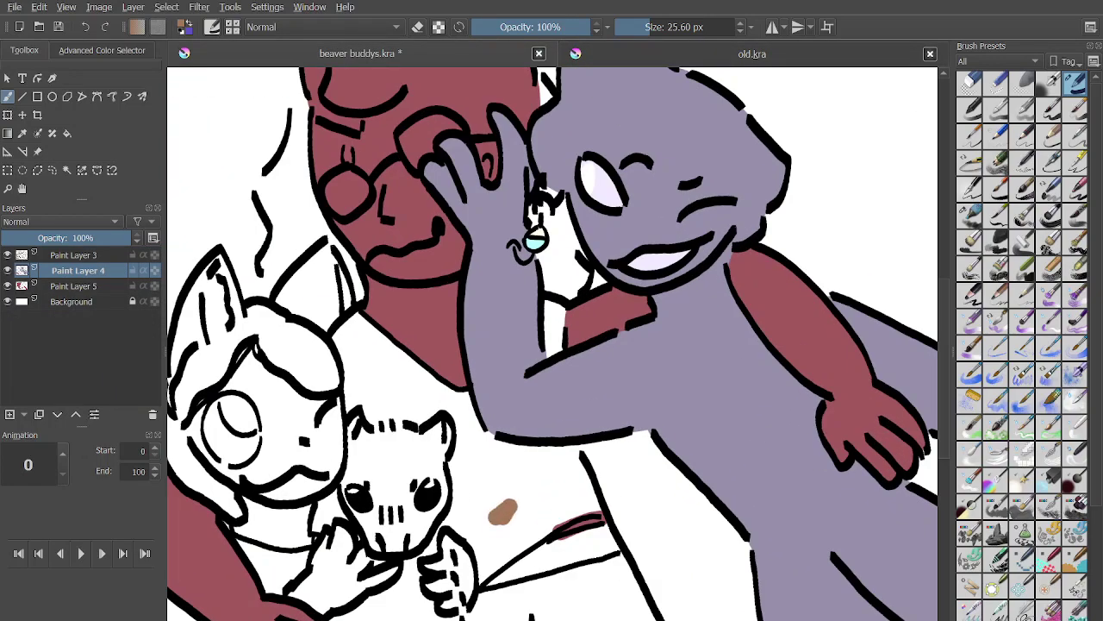
scroll(500, 517, "up", 5)
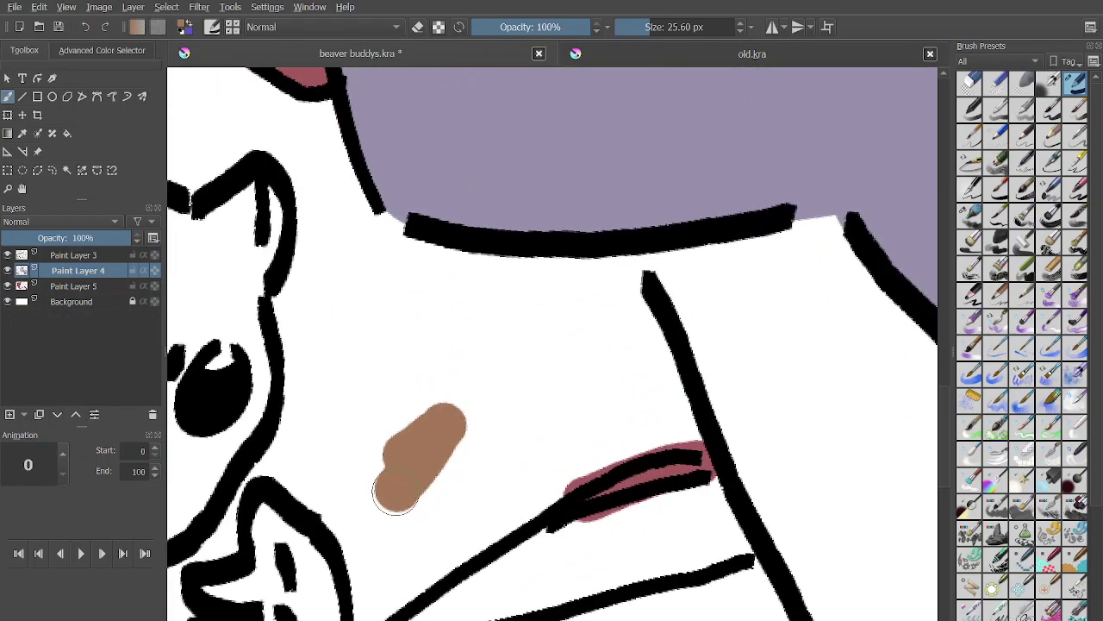
mouse_move(405, 526)
left_mouse_down()
mouse_move(487, 440)
mouse_move(509, 518)
mouse_move(646, 418)
left_mouse_up()
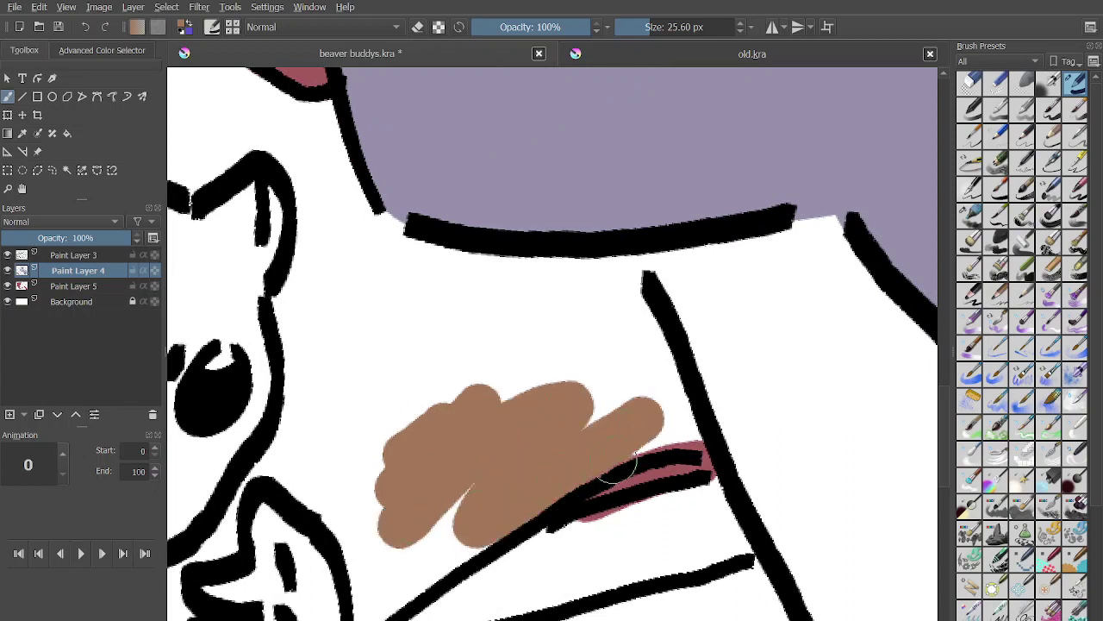
mouse_move(619, 470)
left_mouse_down()
mouse_move(685, 431)
mouse_move(616, 271)
left_mouse_up()
mouse_move(610, 269)
left_mouse_down()
mouse_move(456, 261)
mouse_move(605, 356)
mouse_move(510, 281)
mouse_move(516, 358)
mouse_move(558, 345)
left_mouse_up()
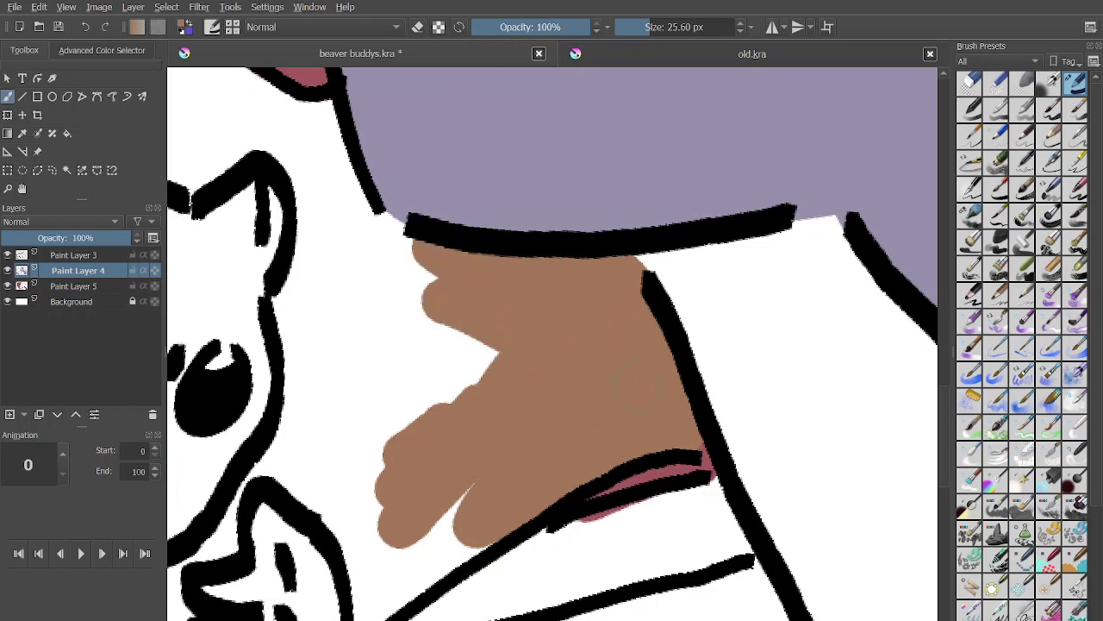
mouse_move(469, 500)
left_mouse_down()
mouse_move(512, 457)
mouse_move(425, 556)
left_mouse_up()
Extend the brown along the lower curved torso line to the small hand's outline.
scroll(429, 520, "up", 3)
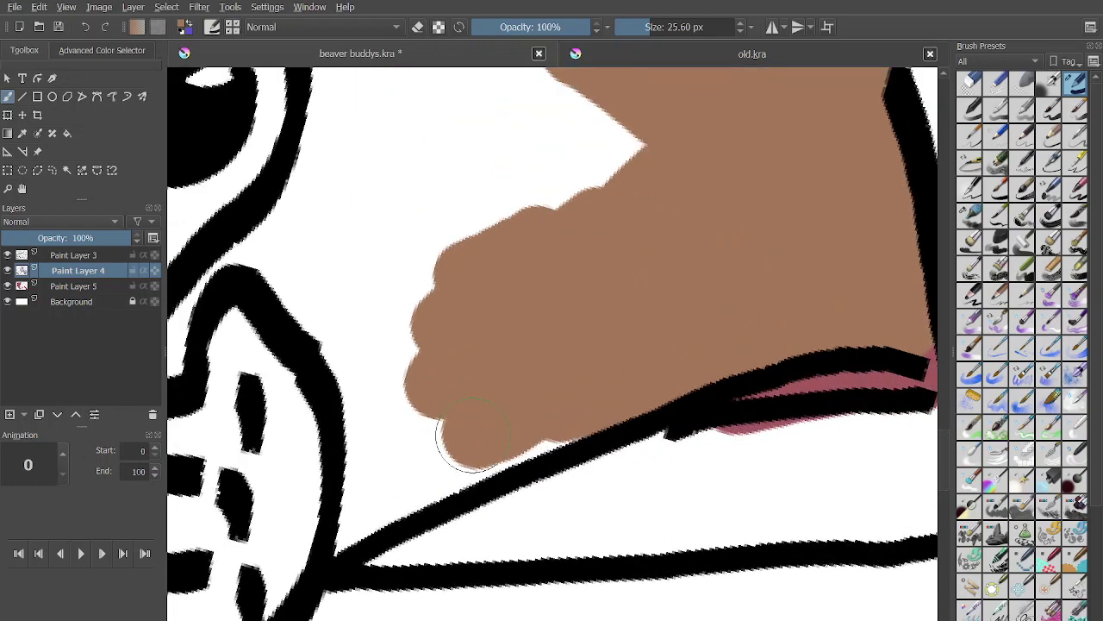
mouse_move(472, 436)
left_mouse_down()
mouse_move(530, 379)
mouse_move(320, 531)
mouse_move(603, 398)
left_mouse_up()
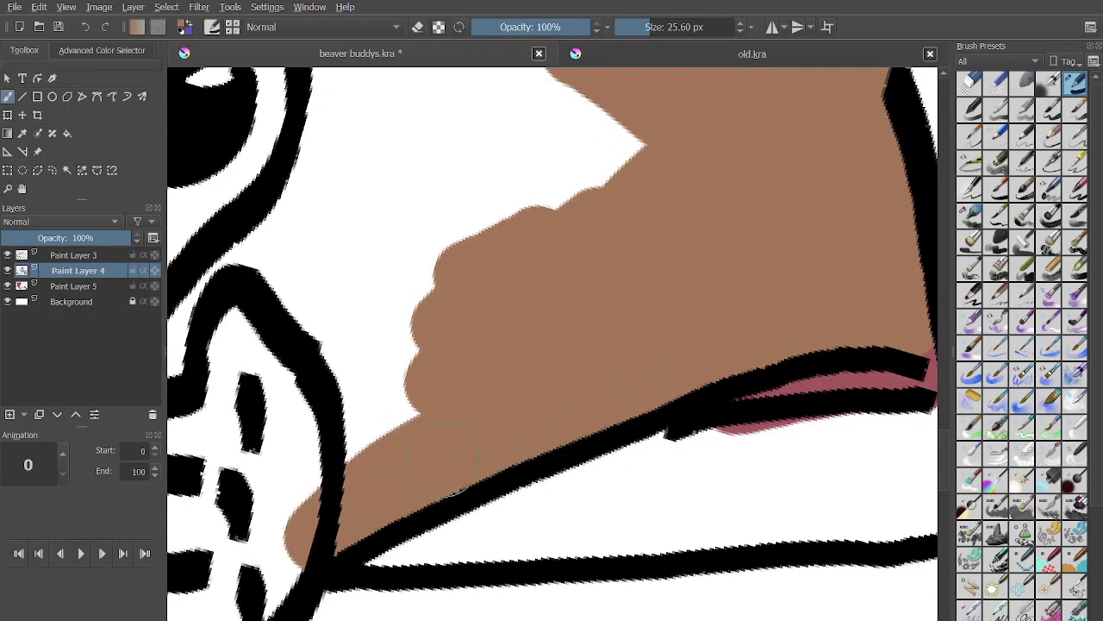
mouse_move(280, 486)
left_mouse_down()
mouse_move(293, 463)
mouse_move(259, 581)
left_mouse_up()
scroll(259, 581, "down", 2)
scroll(719, 331, "up", 1)
scroll(553, 343, "up", 1)
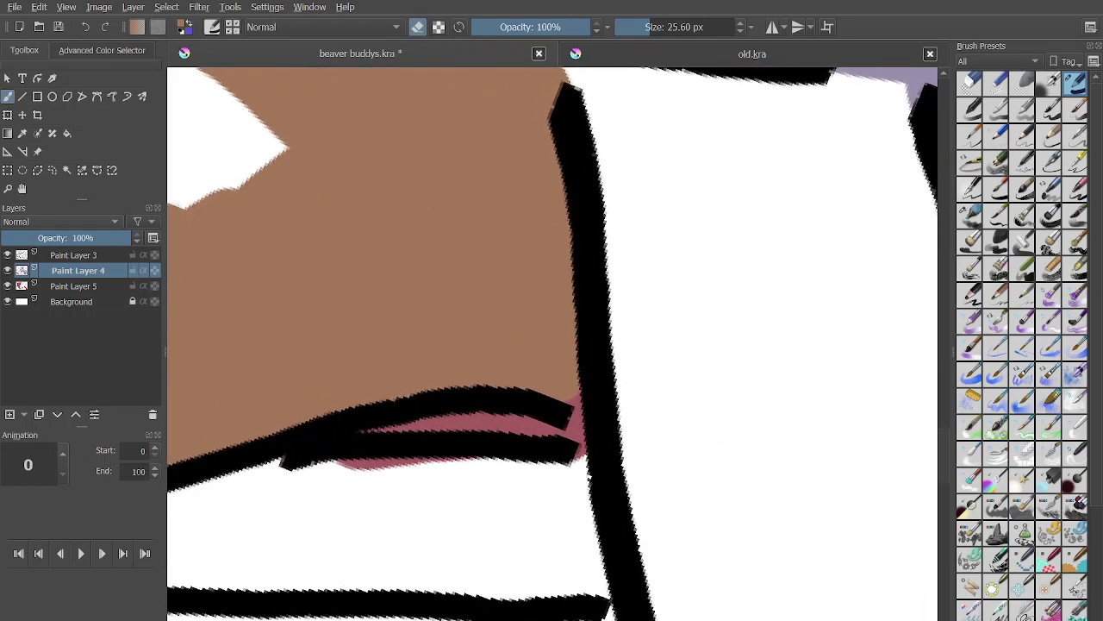
Touch up the brown over the dark red spill beside the diagonal torso line with a 6.19 px brush.
left_click(637, 27)
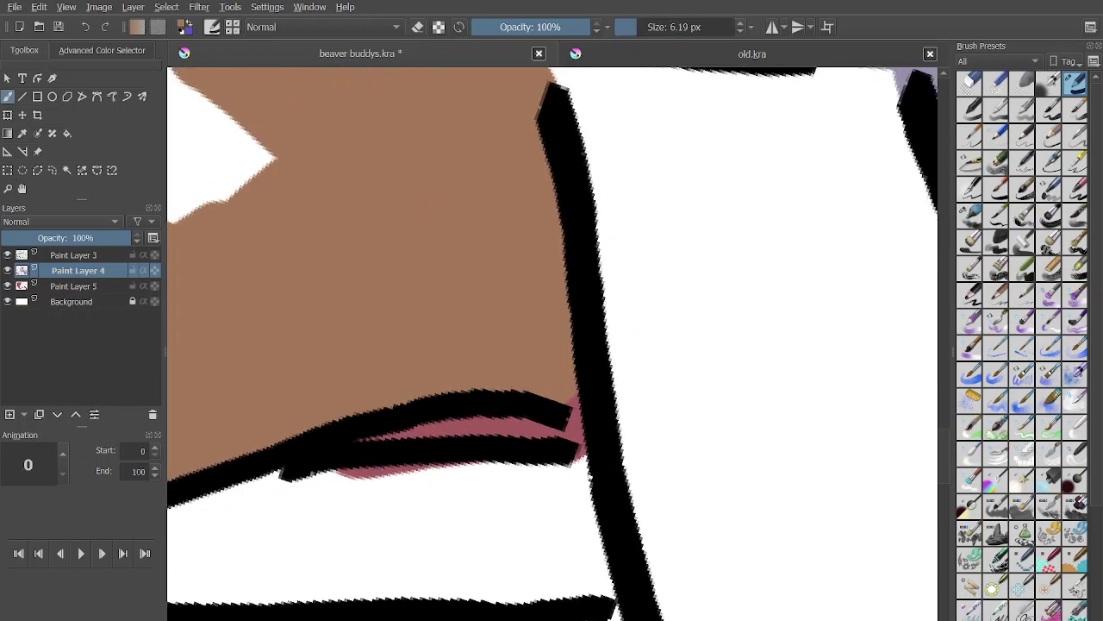
scroll(619, 405, "up", 2)
scroll(562, 414, "down", 3)
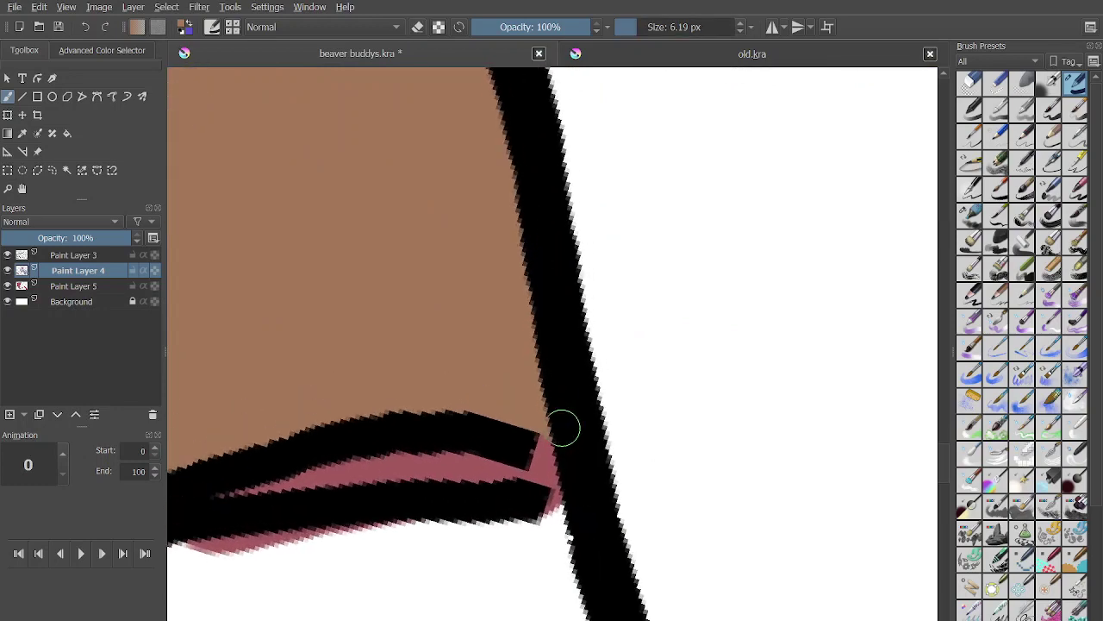
scroll(569, 517, "up", 1)
scroll(588, 552, "down", 1)
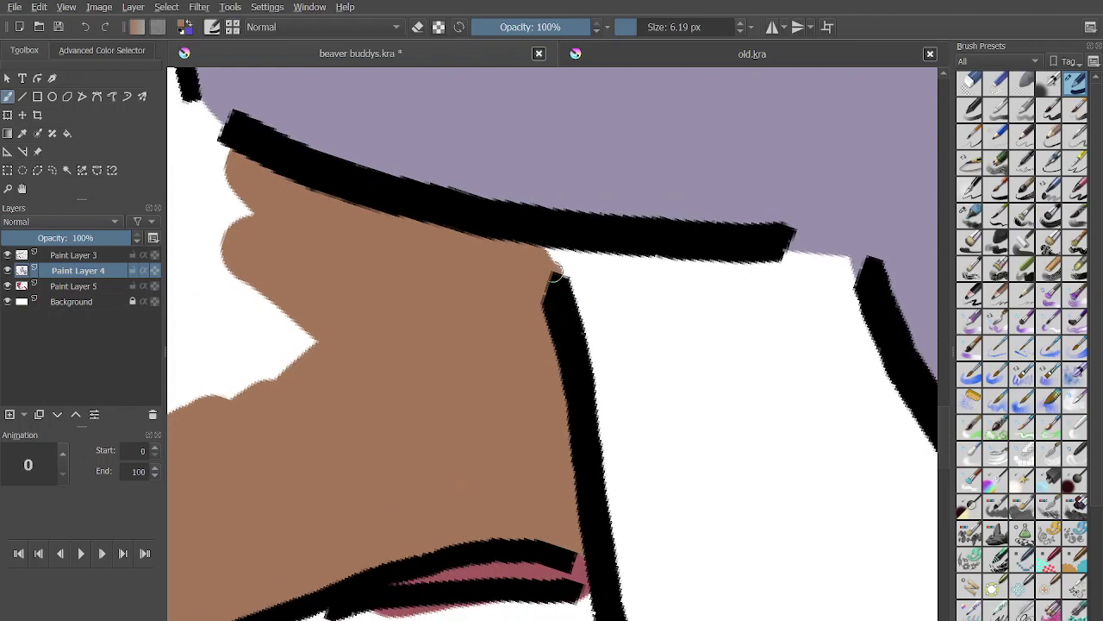
scroll(548, 329, "down", 2)
Fill the brown around the small hand's upper edge to the small animal's chin, enlarging the brush to 20.88 px.
key("bracketright")
key("bracketright")
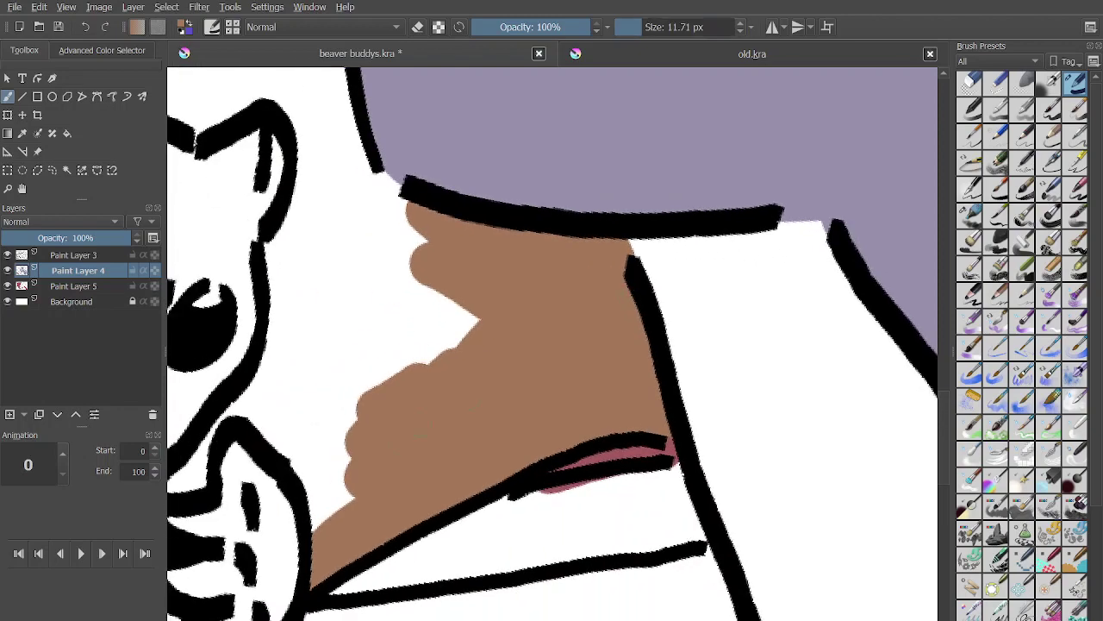
mouse_move(419, 435)
left_mouse_down()
mouse_move(342, 471)
mouse_move(309, 442)
left_mouse_up()
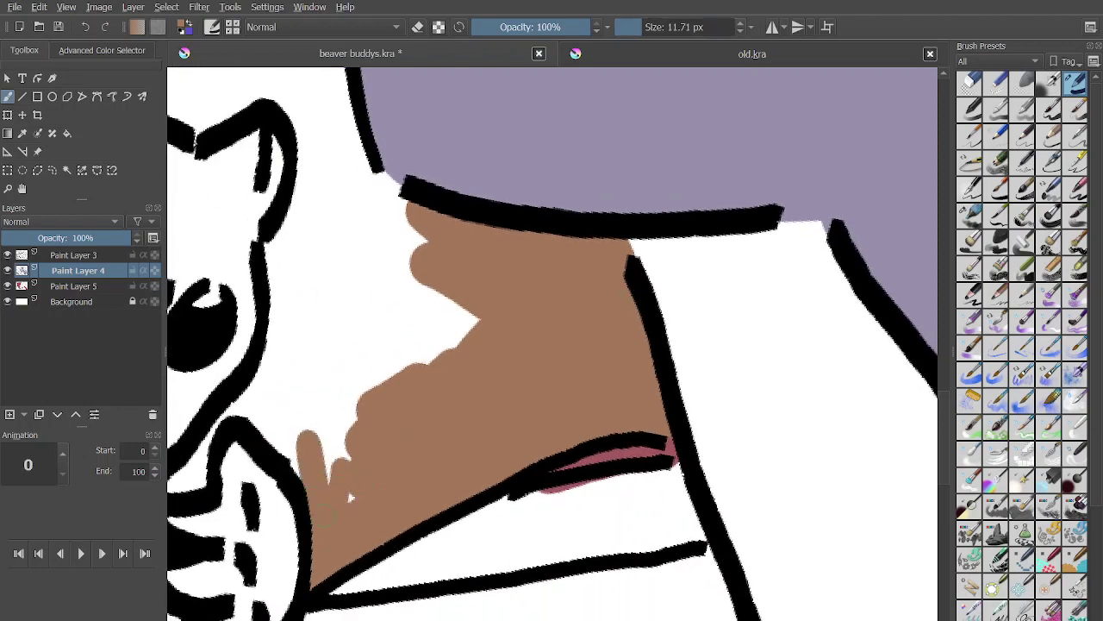
left_click_drag(349, 496, 349, 457)
scroll(350, 483, "down", 2)
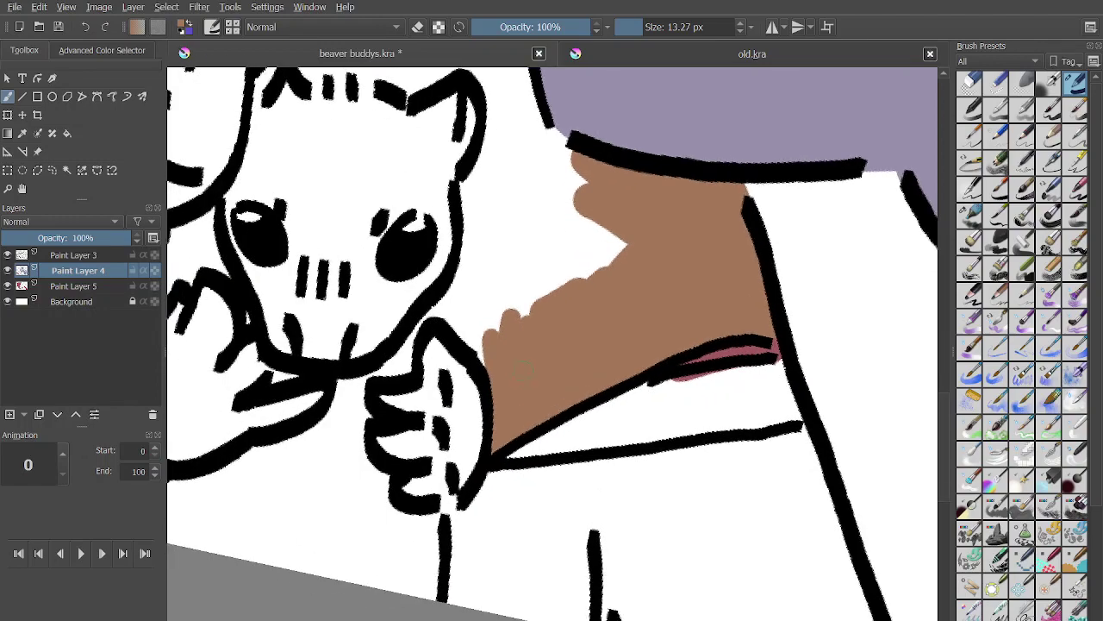
scroll(536, 380, "up", 2)
scroll(537, 379, "up", 2)
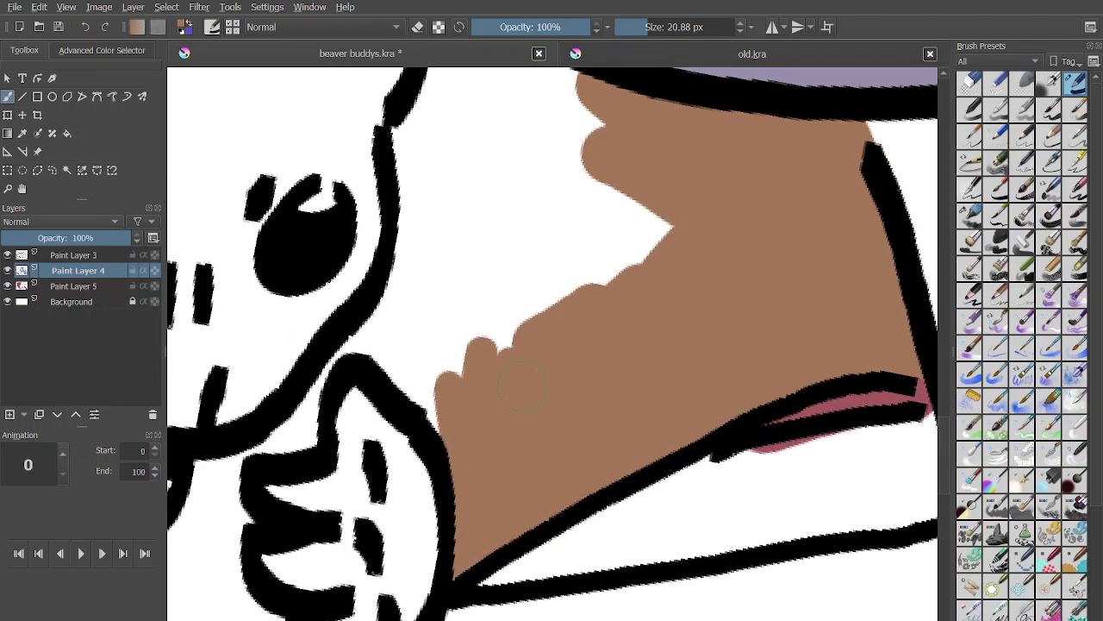
mouse_move(466, 444)
left_mouse_down()
mouse_move(417, 383)
mouse_move(439, 398)
left_mouse_up()
scroll(464, 421, "down", 1)
scroll(444, 423, "down", 4)
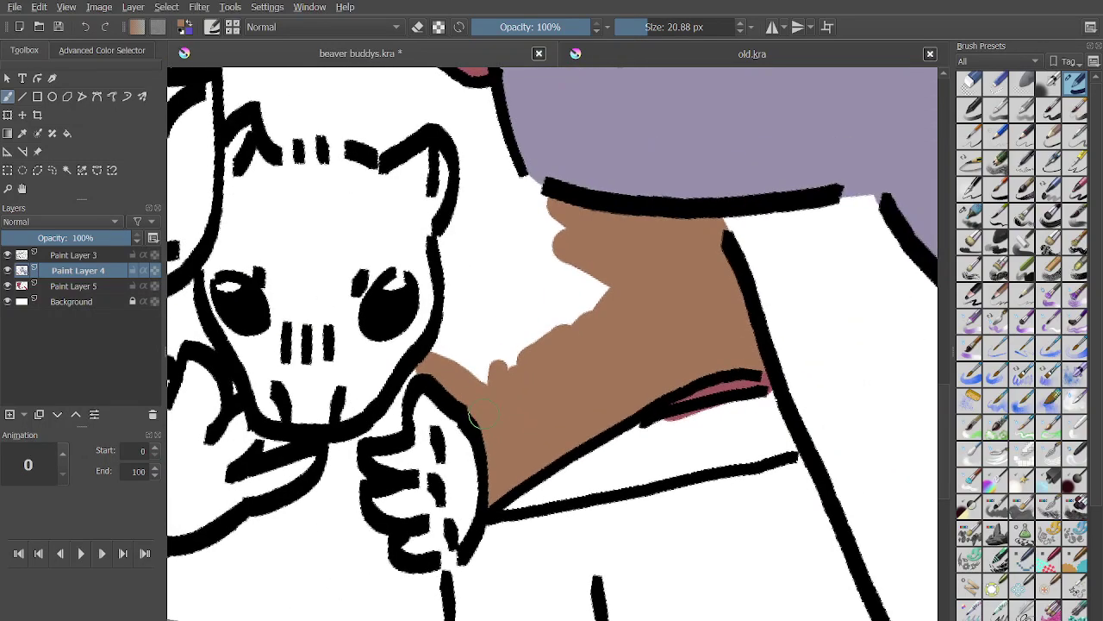
Fill the remaining white torso area between the small animal's cheek and ear and the lilac elbow with brown.
scroll(440, 483, "up", 3)
scroll(435, 431, "up", 1)
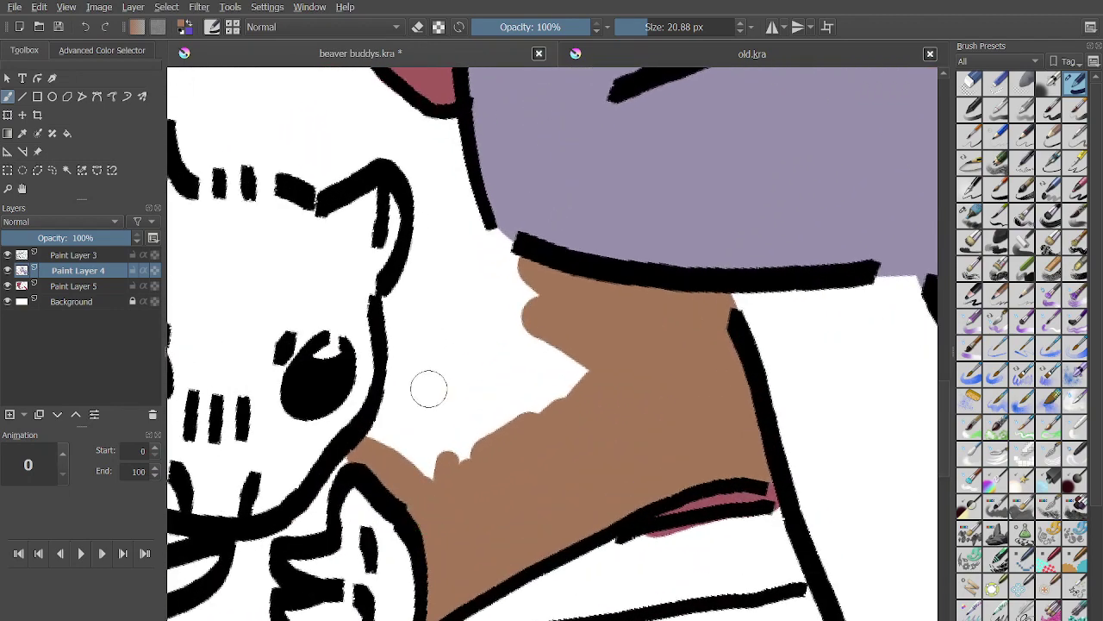
mouse_move(428, 388)
left_mouse_down()
mouse_move(392, 402)
mouse_move(412, 340)
left_mouse_up()
mouse_move(364, 449)
left_mouse_down()
mouse_move(402, 293)
mouse_move(424, 465)
mouse_move(442, 397)
mouse_move(472, 345)
mouse_move(494, 336)
mouse_move(579, 373)
left_mouse_up()
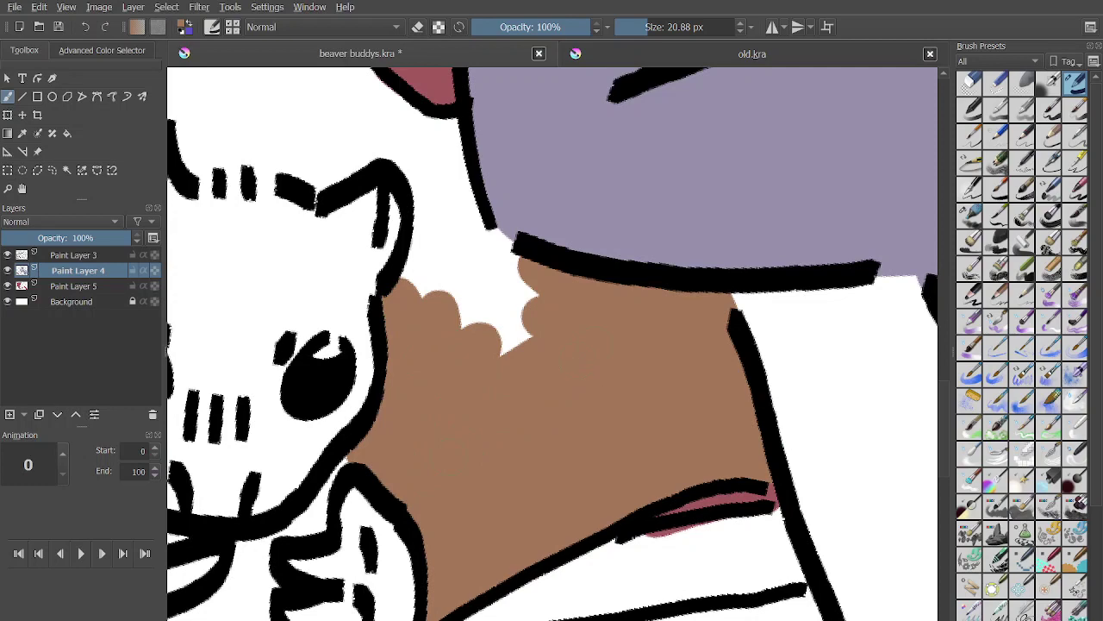
mouse_move(466, 310)
left_mouse_down()
mouse_move(409, 259)
mouse_move(431, 168)
mouse_move(474, 241)
mouse_move(518, 284)
left_mouse_up()
scroll(543, 276, "up", 2)
left_click_drag(476, 355, 502, 381)
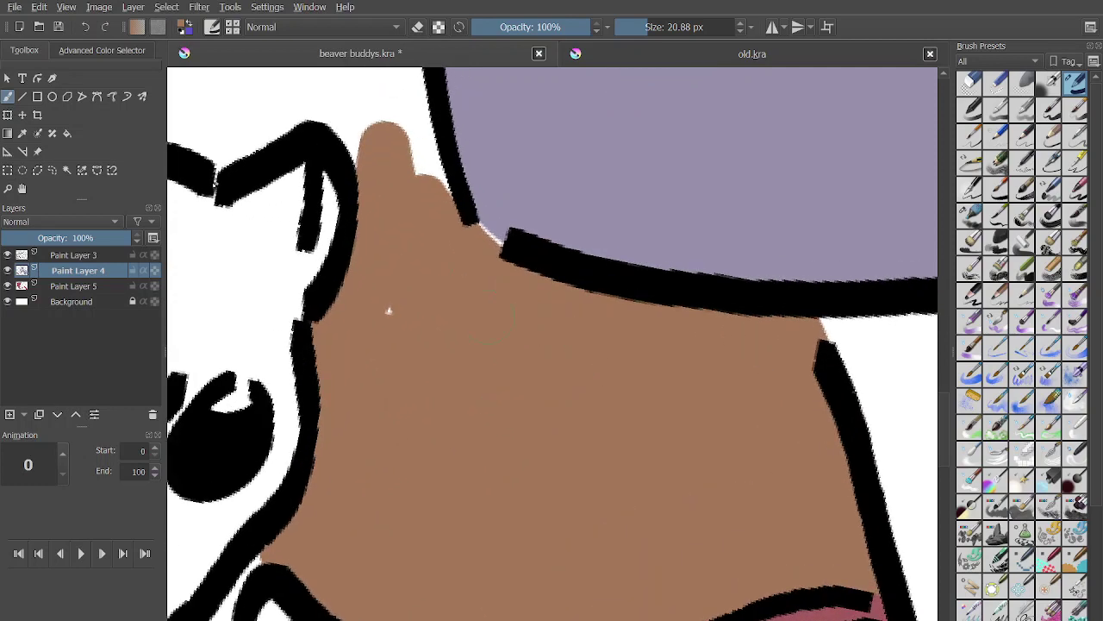
left_click_drag(389, 312, 412, 338)
Close the thin white gap in the lilac elbow's outline with brown using a 2.75 px brush.
scroll(501, 235, "up", 6)
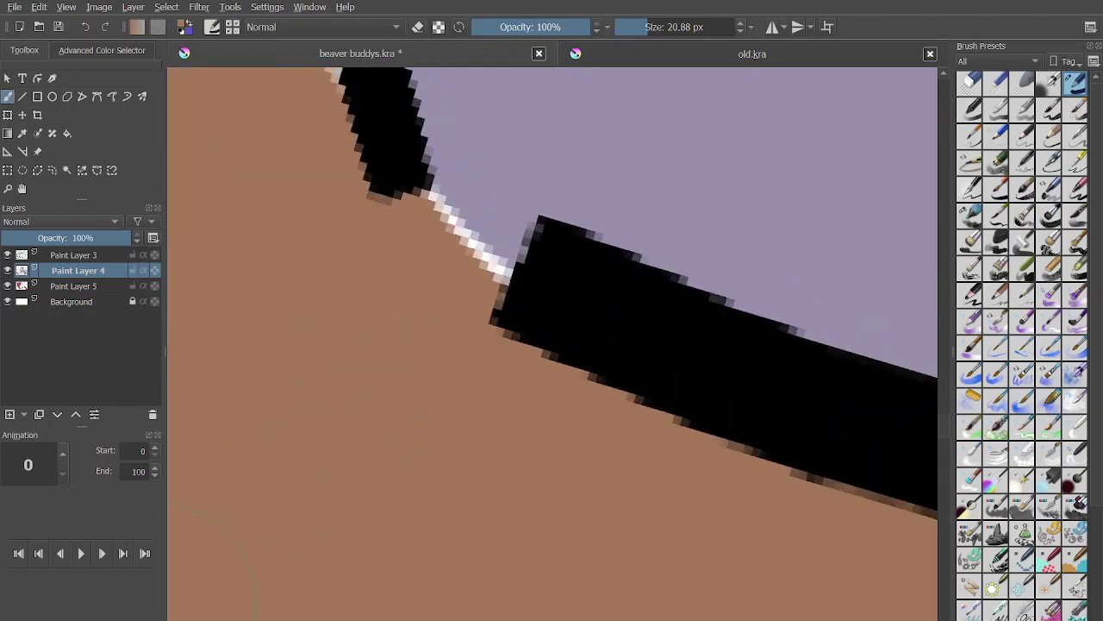
left_click(631, 27)
mouse_move(428, 192)
left_mouse_down()
mouse_move(555, 336)
mouse_move(436, 192)
left_mouse_up()
scroll(461, 269, "down", 3)
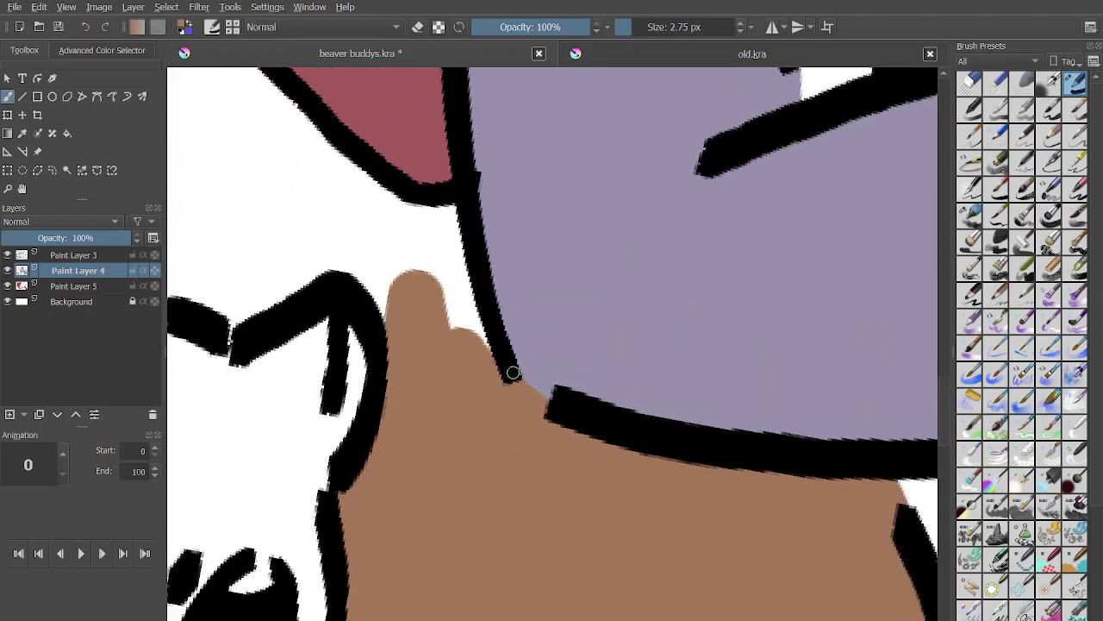
scroll(515, 388, "down", 2)
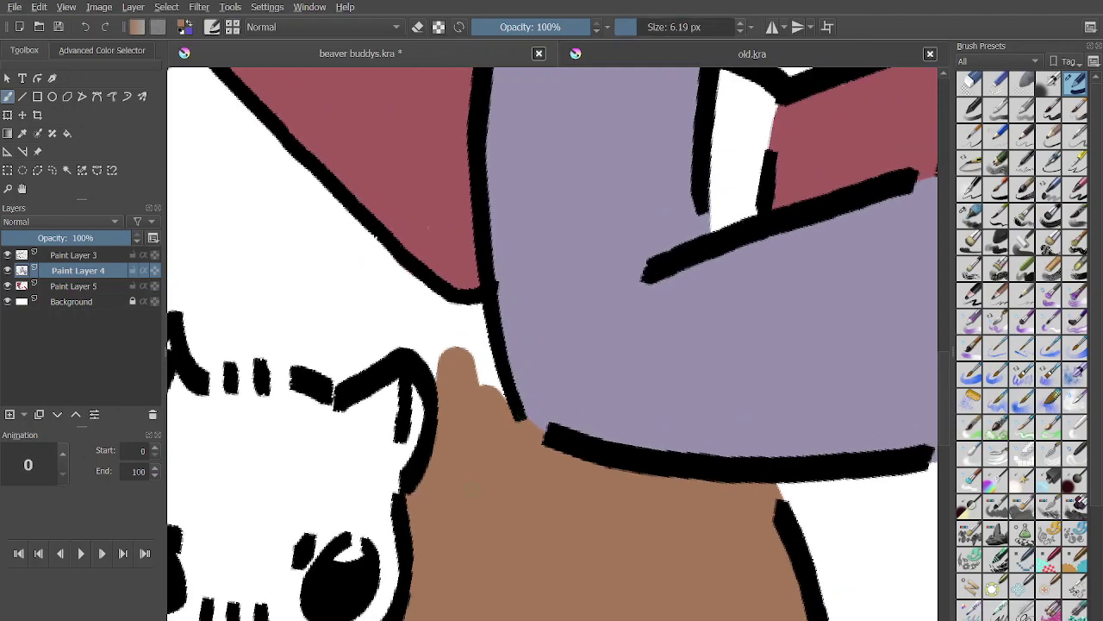
Fill the space between the small animal's ear and the neckline's tip with brown using a 26.87 px brush.
left_click_drag(459, 414, 412, 322)
left_click(650, 26)
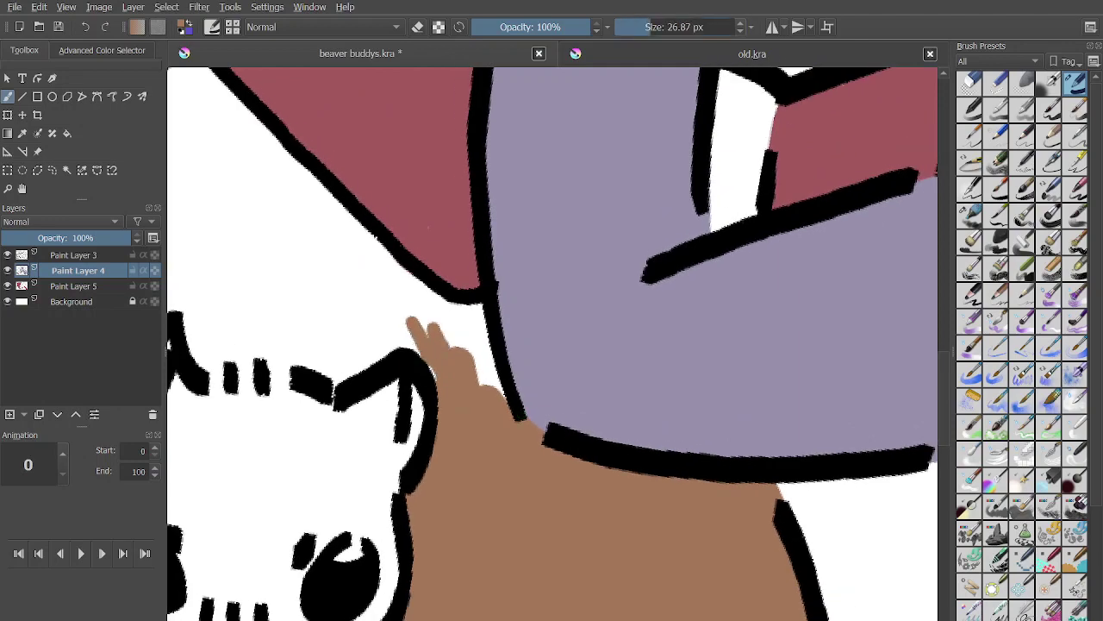
left_click_drag(444, 366, 457, 326)
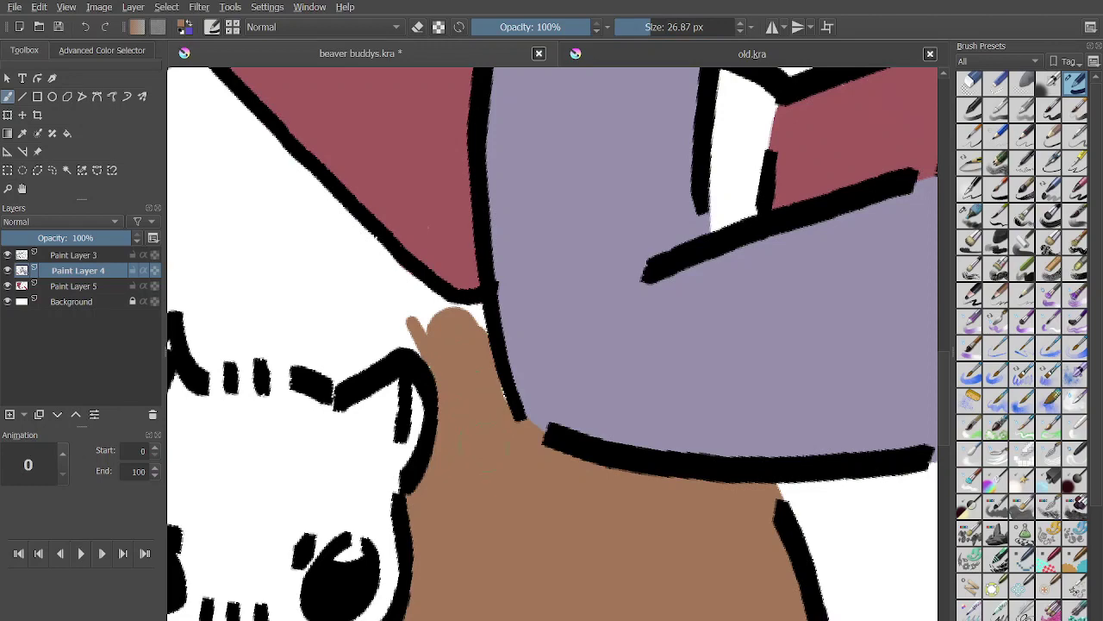
scroll(419, 355, "up", 2)
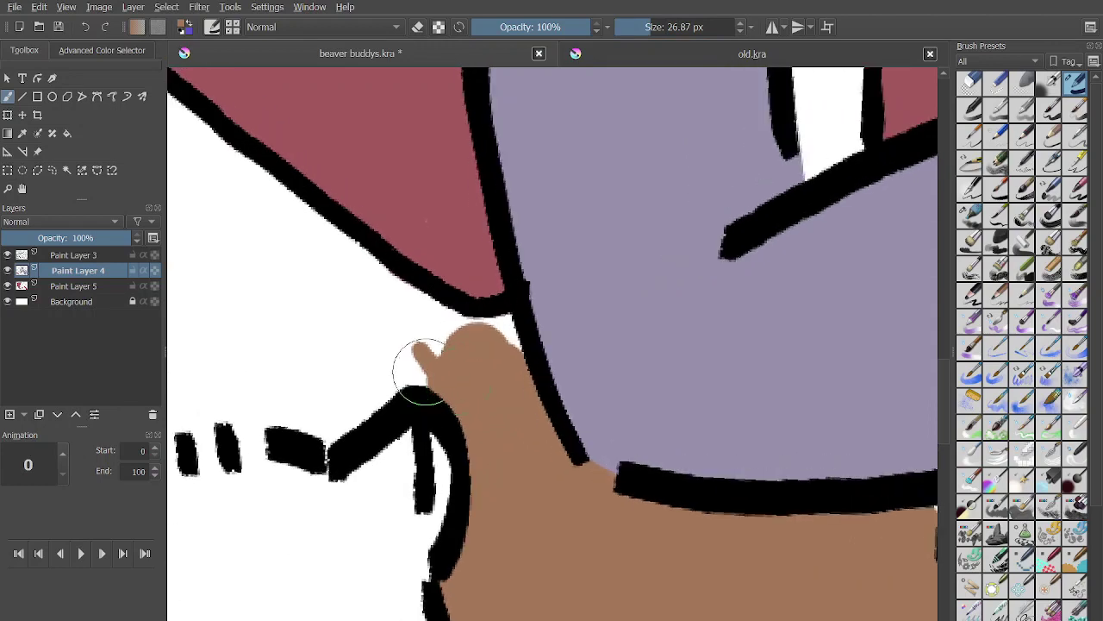
mouse_move(418, 364)
left_mouse_down()
mouse_move(450, 334)
mouse_move(507, 338)
left_mouse_up()
scroll(473, 340, "down", 2)
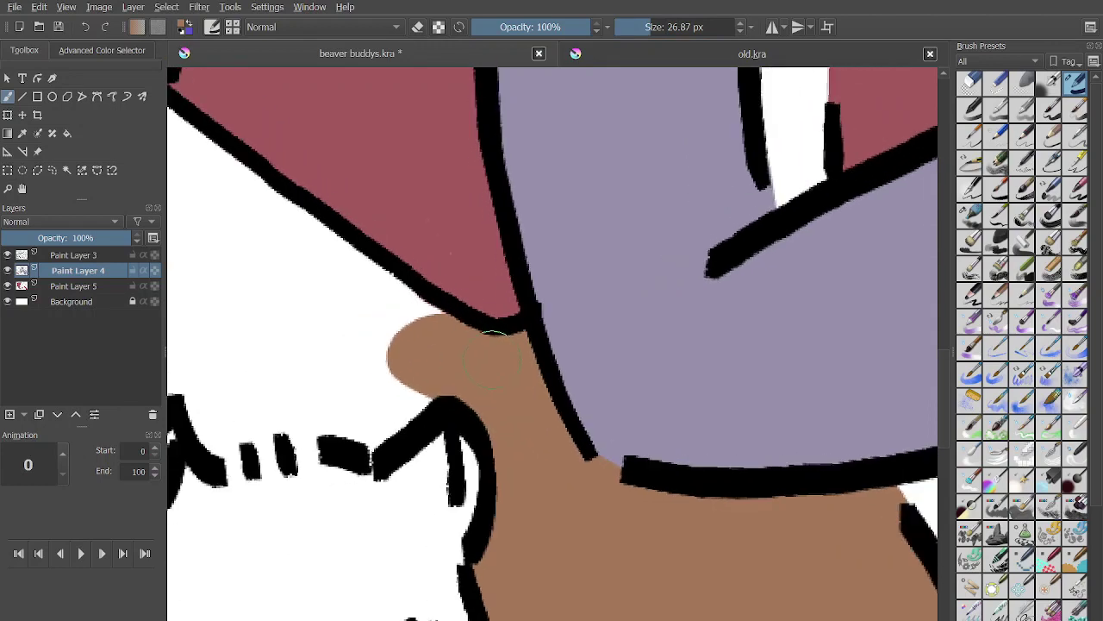
Fill the chest beneath the neckline with brown, from above the small animal's head across to the cat-eared figure.
mouse_move(377, 382)
left_mouse_down()
mouse_move(428, 416)
mouse_move(453, 400)
mouse_move(386, 423)
mouse_move(398, 433)
mouse_move(418, 398)
mouse_move(416, 429)
mouse_move(450, 386)
mouse_move(531, 380)
left_mouse_up()
mouse_move(397, 422)
left_mouse_down()
mouse_move(374, 440)
mouse_move(348, 406)
mouse_move(378, 293)
mouse_move(408, 293)
mouse_move(447, 340)
mouse_move(335, 333)
mouse_move(555, 315)
mouse_move(525, 302)
mouse_move(607, 313)
mouse_move(605, 326)
mouse_move(678, 352)
left_mouse_up()
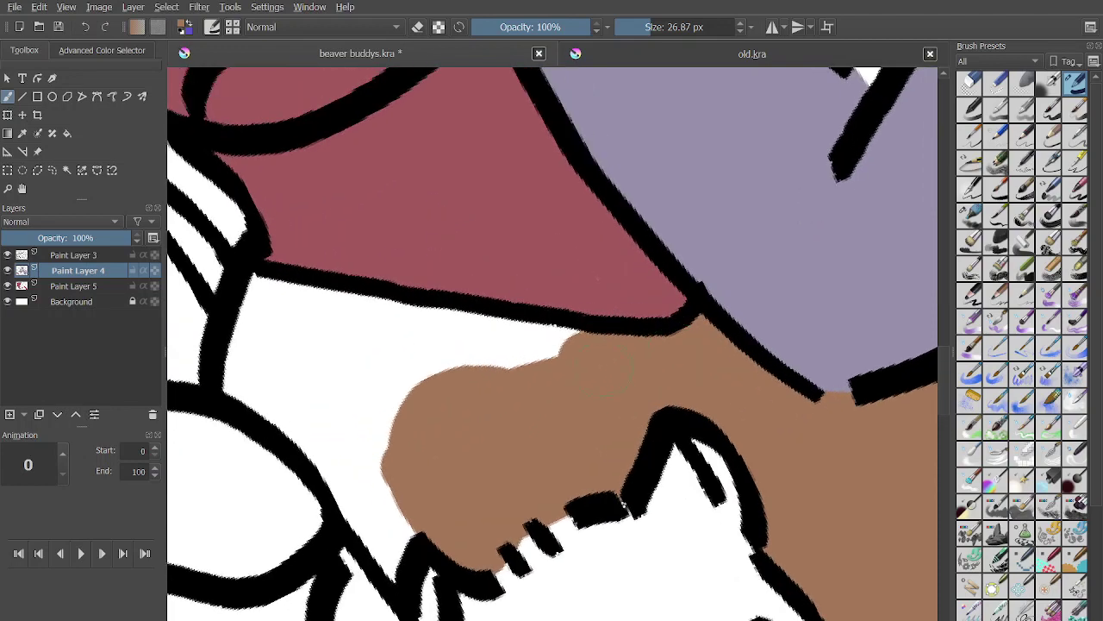
mouse_move(610, 369)
left_mouse_down()
mouse_move(522, 337)
mouse_move(297, 301)
mouse_move(262, 300)
mouse_move(253, 328)
mouse_move(257, 299)
mouse_move(242, 364)
mouse_move(370, 528)
mouse_move(368, 405)
mouse_move(349, 446)
mouse_move(340, 347)
mouse_move(499, 394)
mouse_move(408, 380)
left_mouse_up()
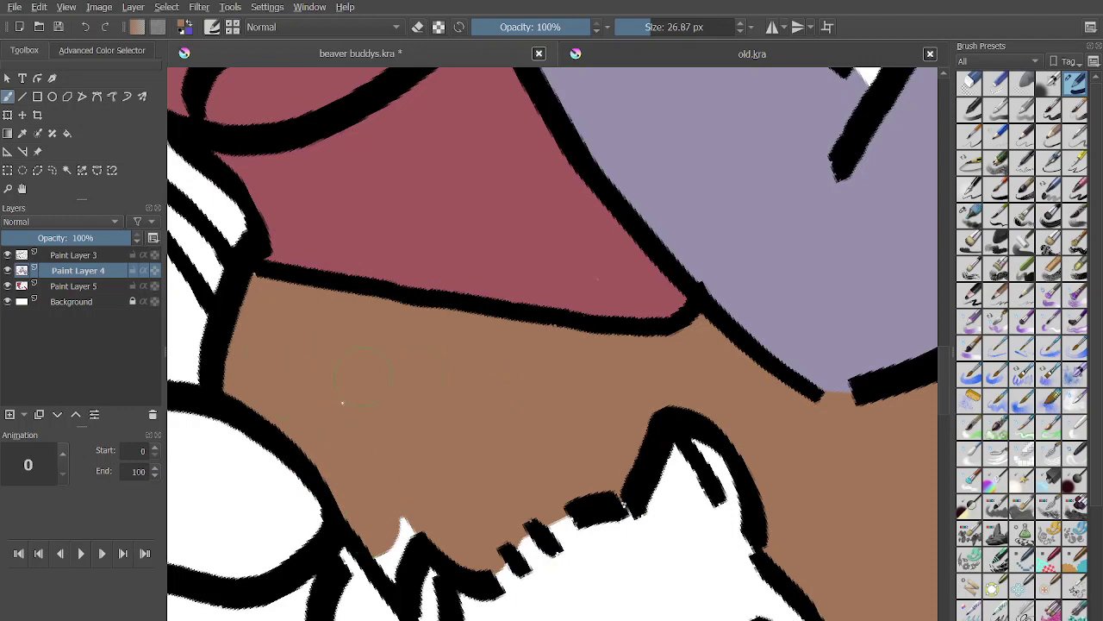
Fill the white corner between the small animal's far ear and the cat-eared figure's face with brown at 6.19 px.
scroll(552, 345, "up", 2)
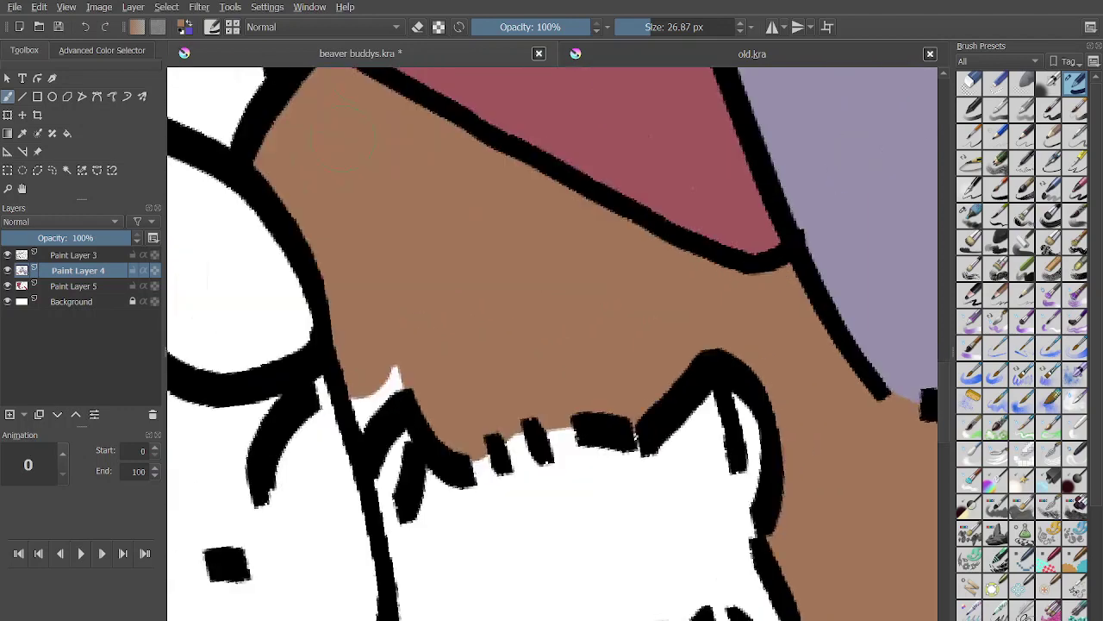
left_click(637, 27)
scroll(381, 367, "up", 3)
left_click_drag(419, 317, 424, 354)
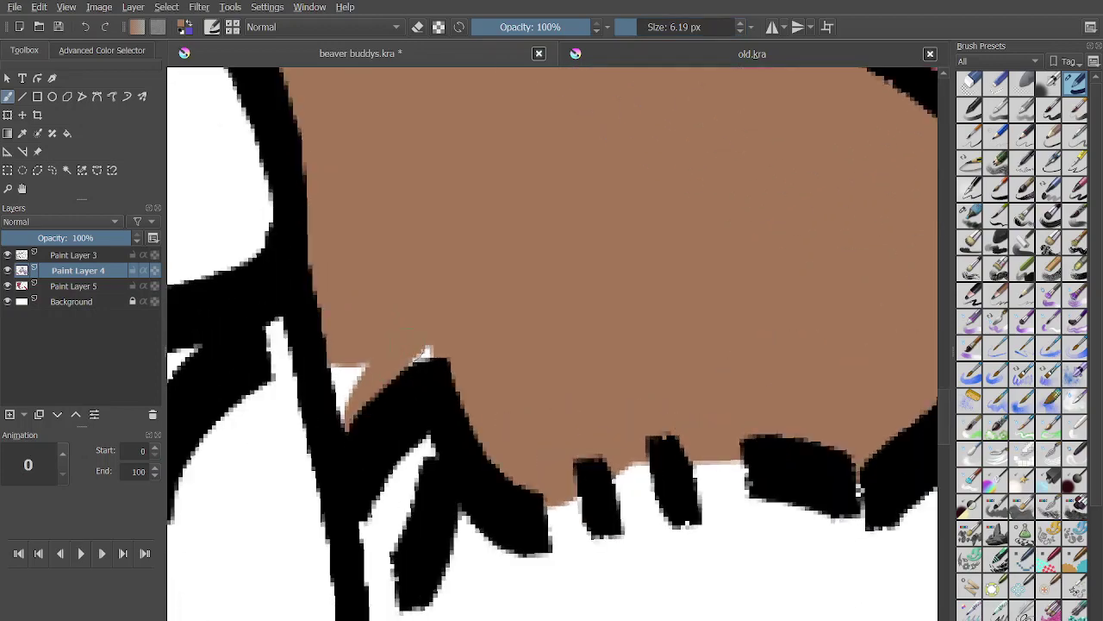
mouse_move(386, 397)
left_mouse_down()
mouse_move(347, 427)
mouse_move(354, 418)
mouse_move(327, 387)
left_mouse_up()
scroll(345, 406, "down", 4)
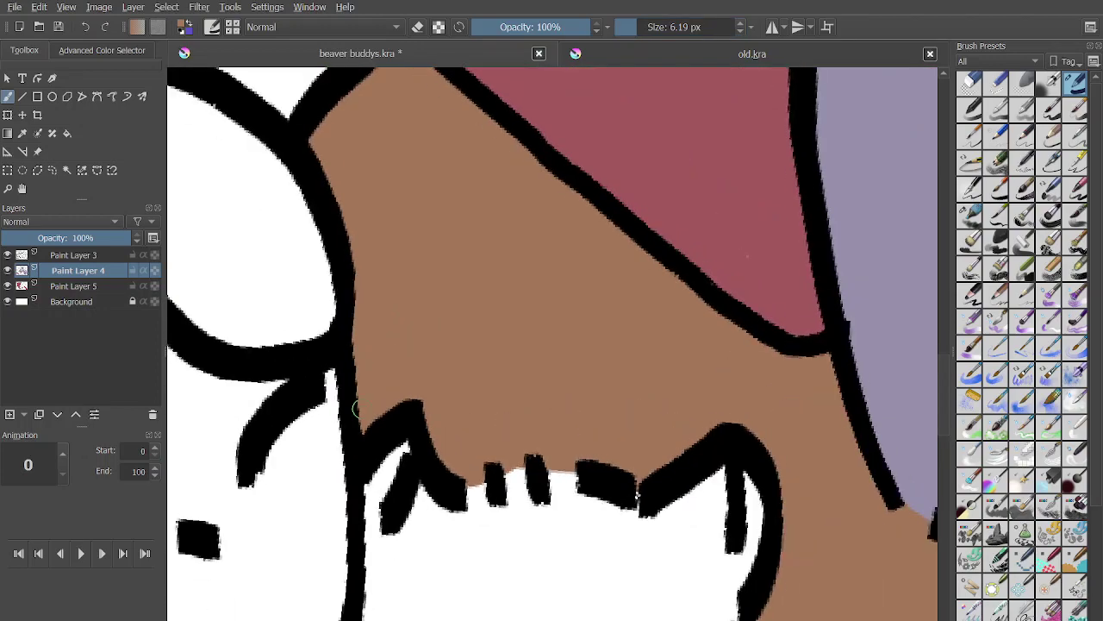
Paint brown along the broken outline on top of the small animal's head to close the remaining gaps.
scroll(372, 430, "up", 6)
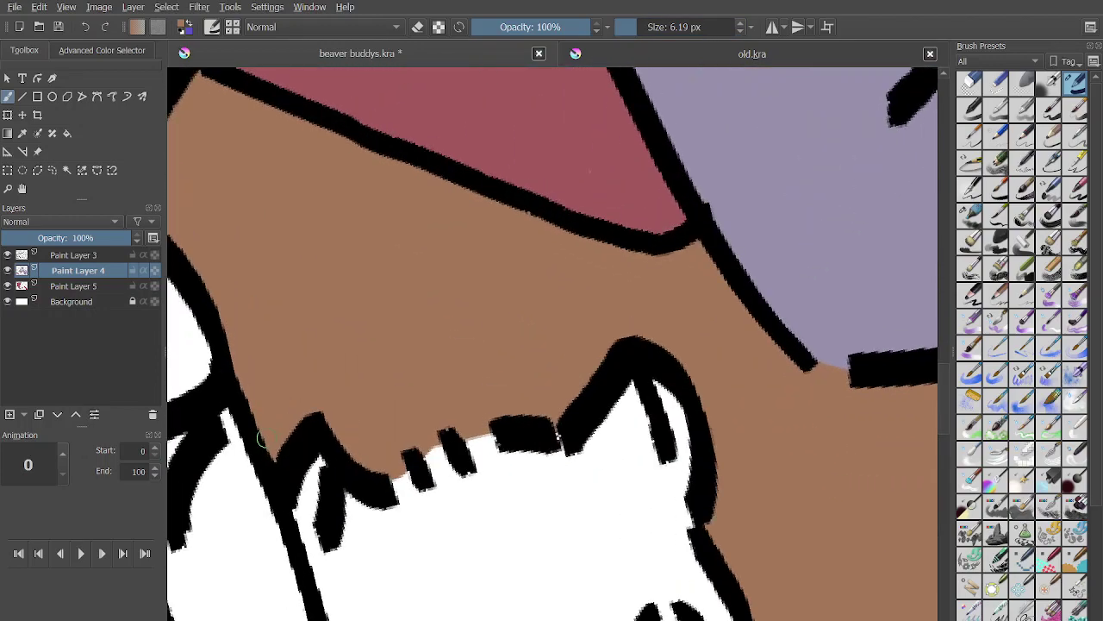
scroll(222, 463, "up", 2)
left_click_drag(392, 478, 646, 394)
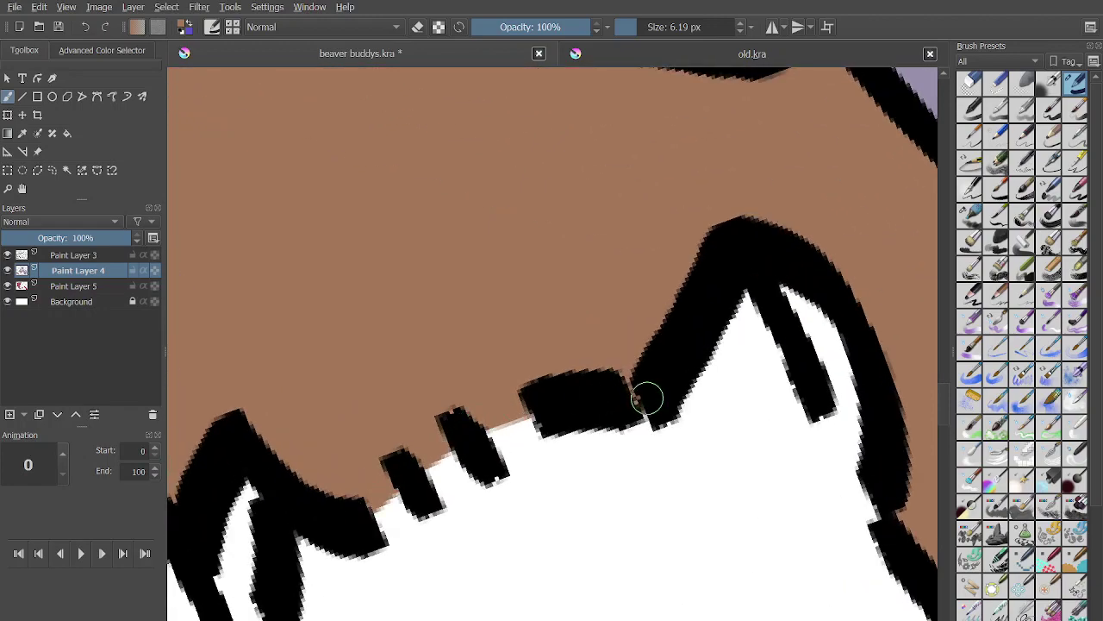
scroll(645, 394, "down", 3)
scroll(576, 355, "down", 6)
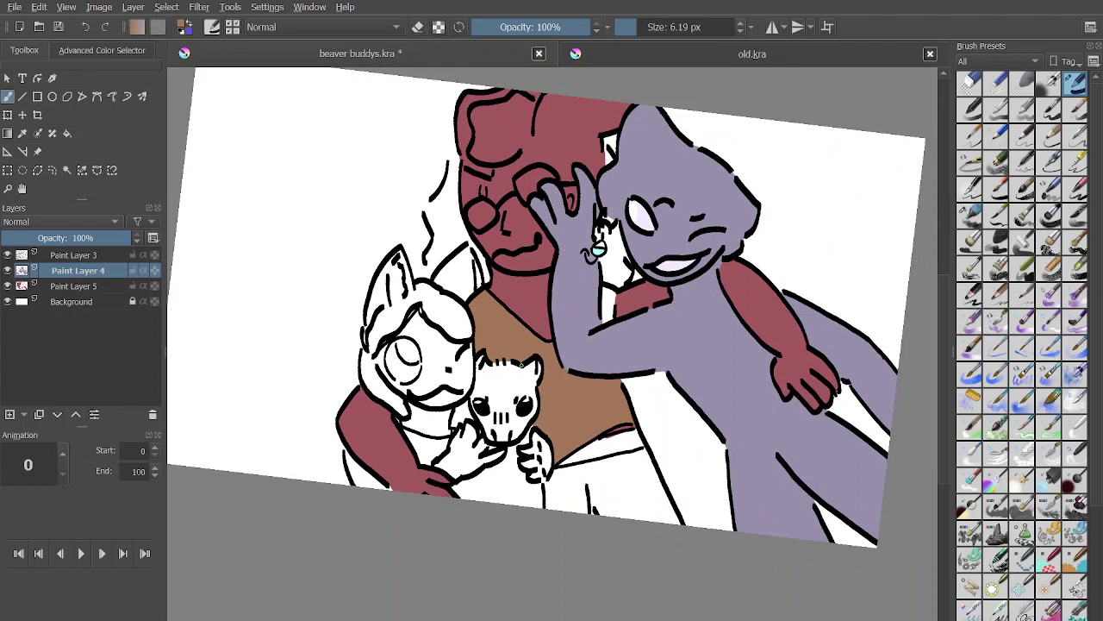
Choose a darker, more saturated brown as the painting colour.
left_click(102, 50)
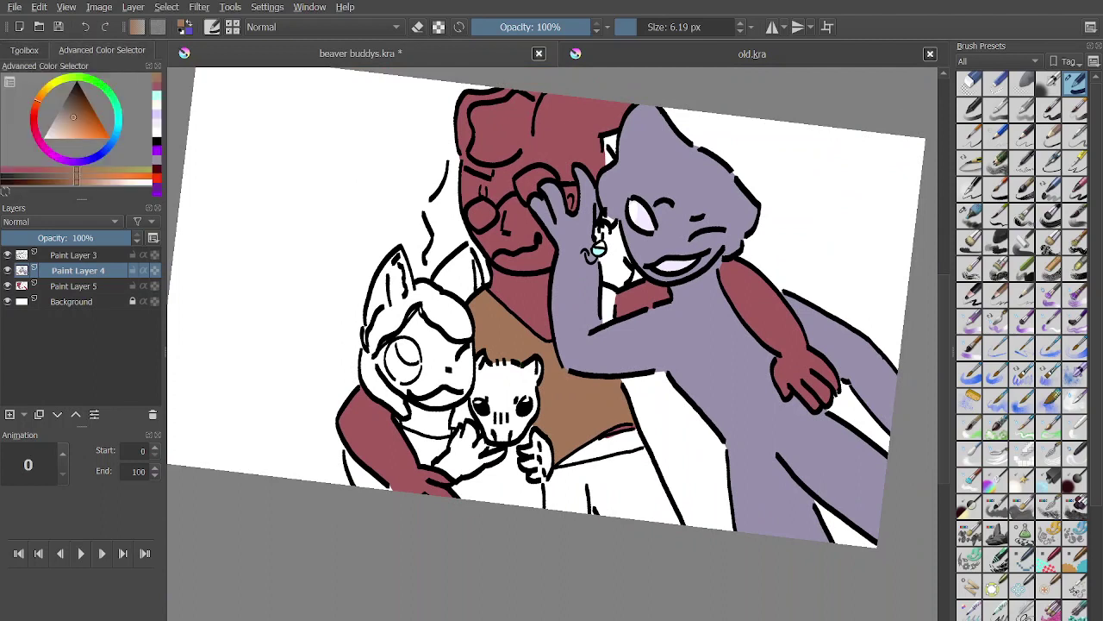
left_click(74, 102)
left_click(83, 103)
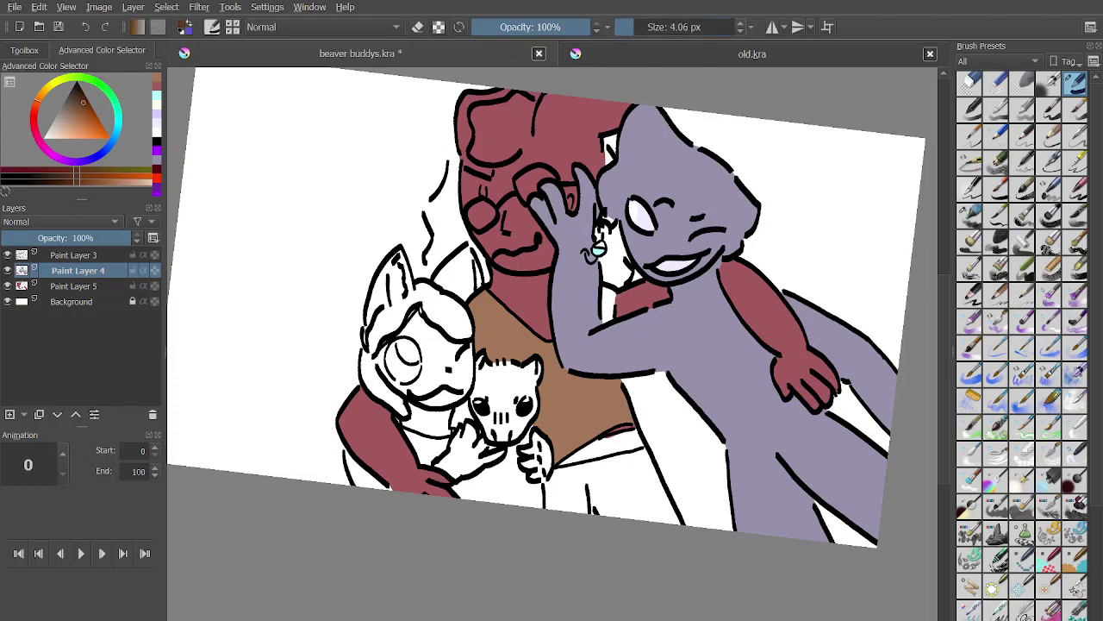
Fill the white band below the figure's brown top with dark brown at 9.61 px.
scroll(595, 456, "up", 5)
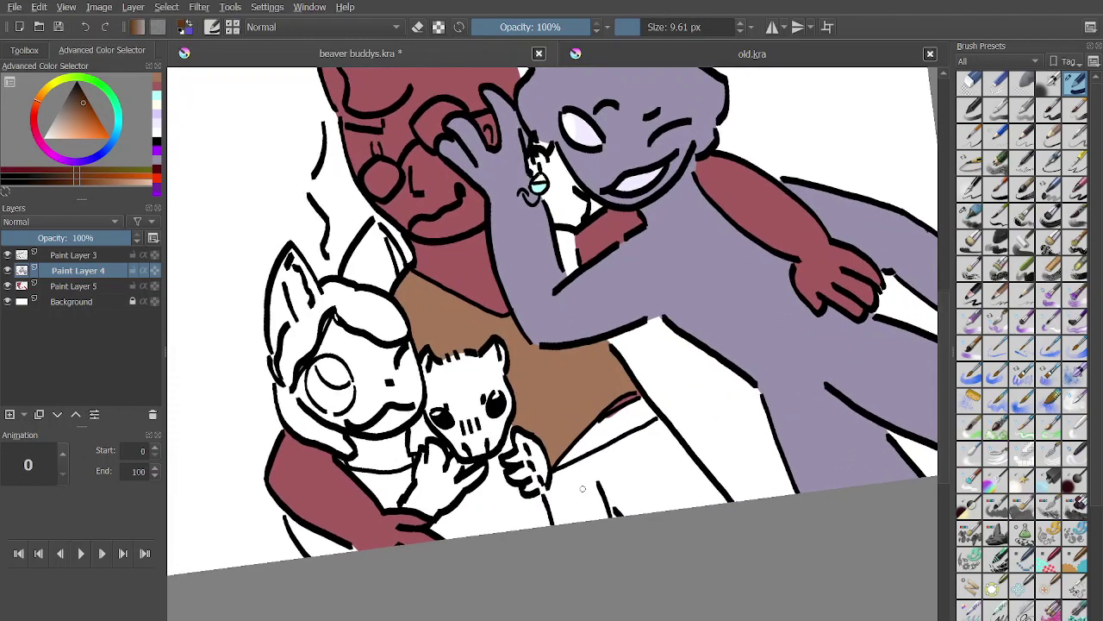
scroll(560, 500, "up", 4)
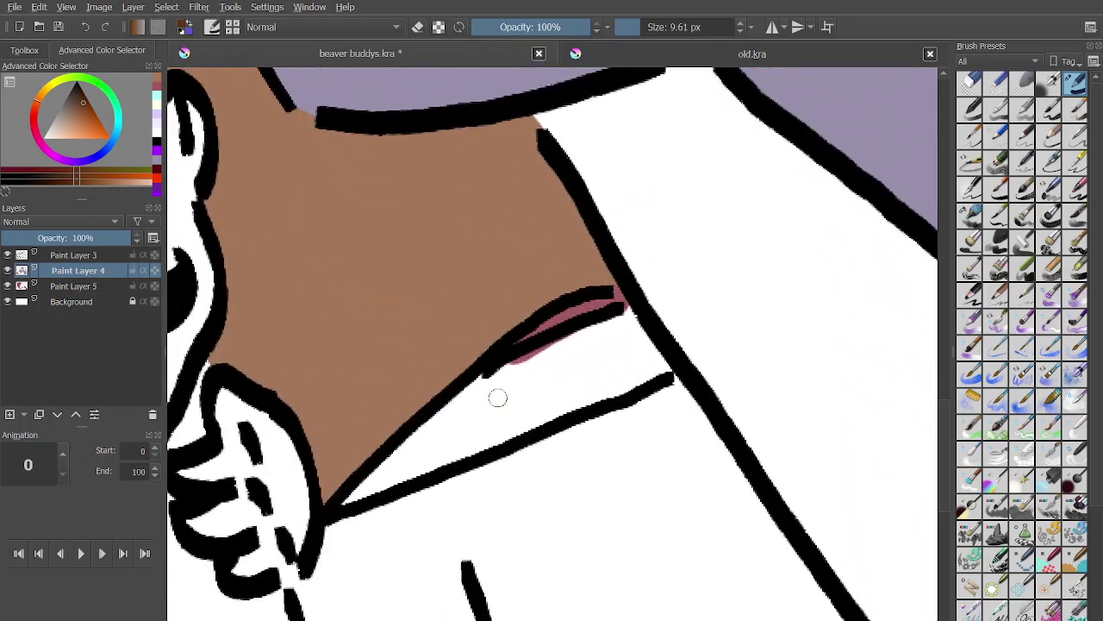
mouse_move(497, 393)
left_mouse_down()
mouse_move(428, 440)
mouse_move(549, 350)
mouse_move(441, 418)
mouse_move(468, 387)
mouse_move(389, 468)
mouse_move(481, 398)
mouse_move(355, 487)
mouse_move(458, 442)
mouse_move(383, 480)
mouse_move(440, 471)
mouse_move(597, 411)
mouse_move(443, 458)
mouse_move(582, 384)
mouse_move(546, 387)
mouse_move(427, 445)
mouse_move(572, 340)
mouse_move(468, 419)
left_mouse_up()
scroll(468, 419, "up", 2)
scroll(401, 420, "up", 1)
mouse_move(401, 420)
left_mouse_down()
mouse_move(540, 324)
mouse_move(381, 405)
mouse_move(522, 352)
mouse_move(471, 366)
mouse_move(579, 293)
mouse_move(488, 328)
mouse_move(591, 288)
mouse_move(598, 303)
mouse_move(466, 370)
mouse_move(595, 313)
mouse_move(497, 382)
mouse_move(556, 376)
mouse_move(469, 426)
mouse_move(649, 374)
mouse_move(533, 413)
mouse_move(624, 369)
mouse_move(631, 334)
mouse_move(561, 366)
left_mouse_up()
scroll(614, 303, "down", 6)
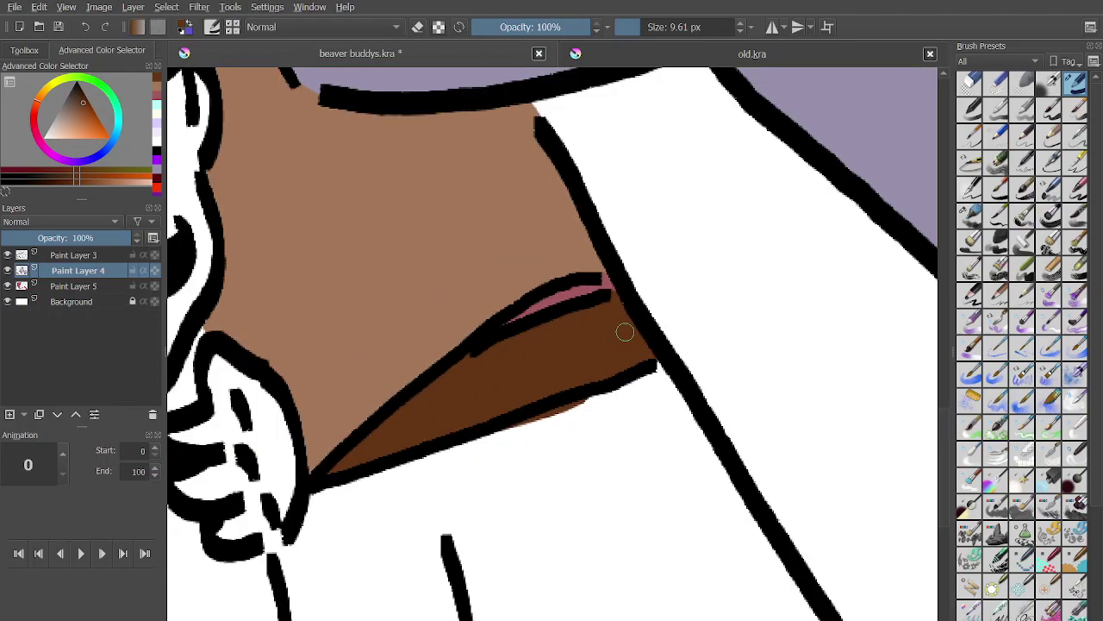
Sample the muted maroon of the glasses figure's trousers from old.kra for painting in beaver buddys.kra.
scroll(569, 391, "down", 1)
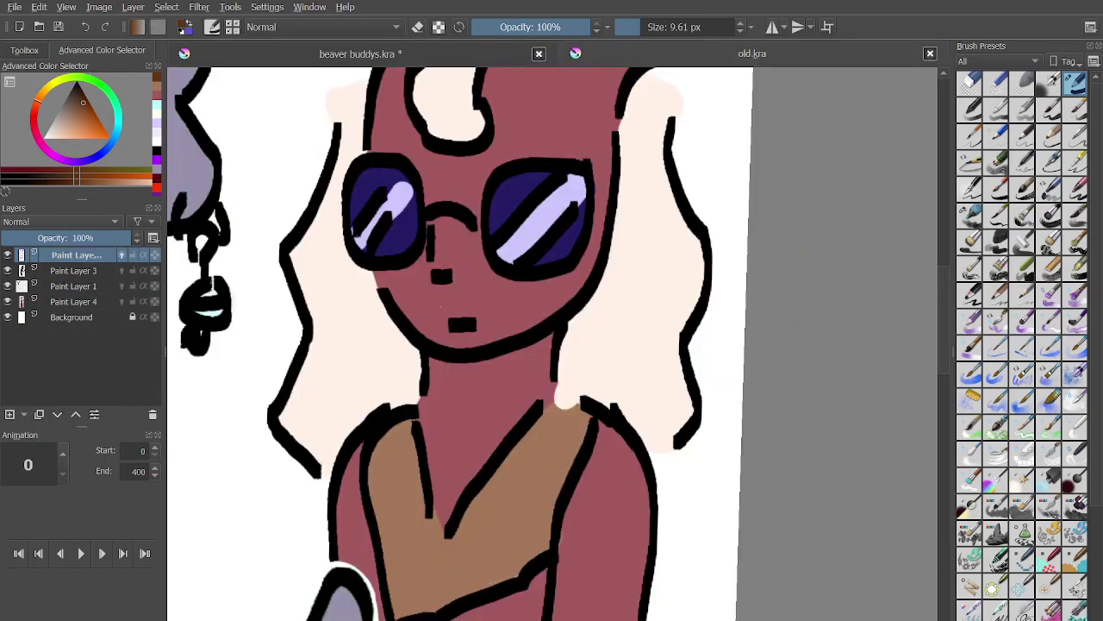
key("g")
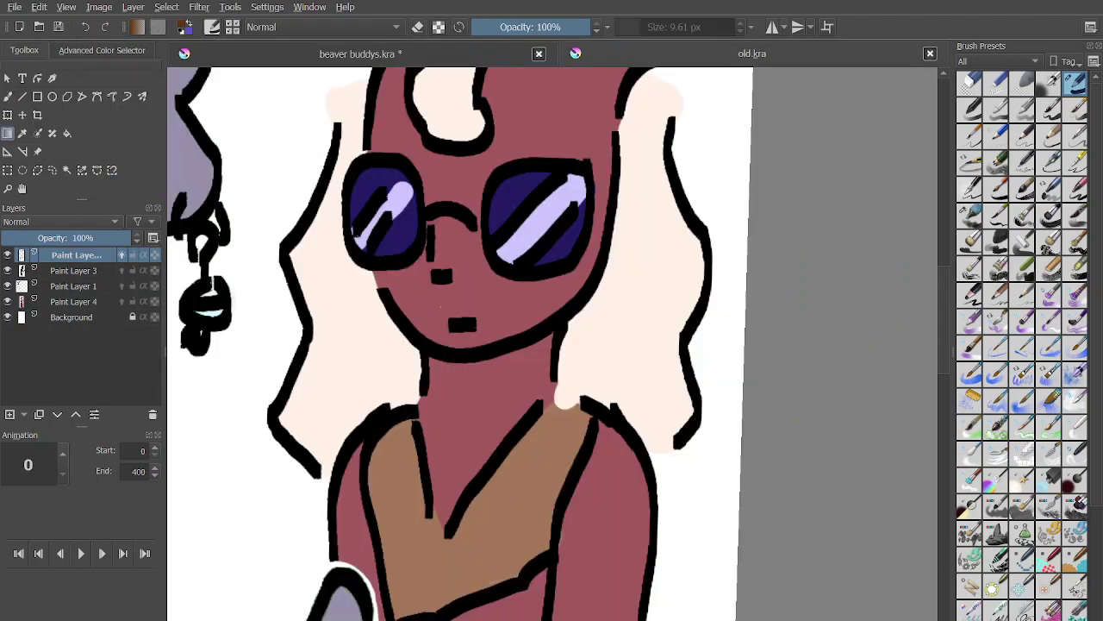
key("p")
scroll(552, 345, "down", 2)
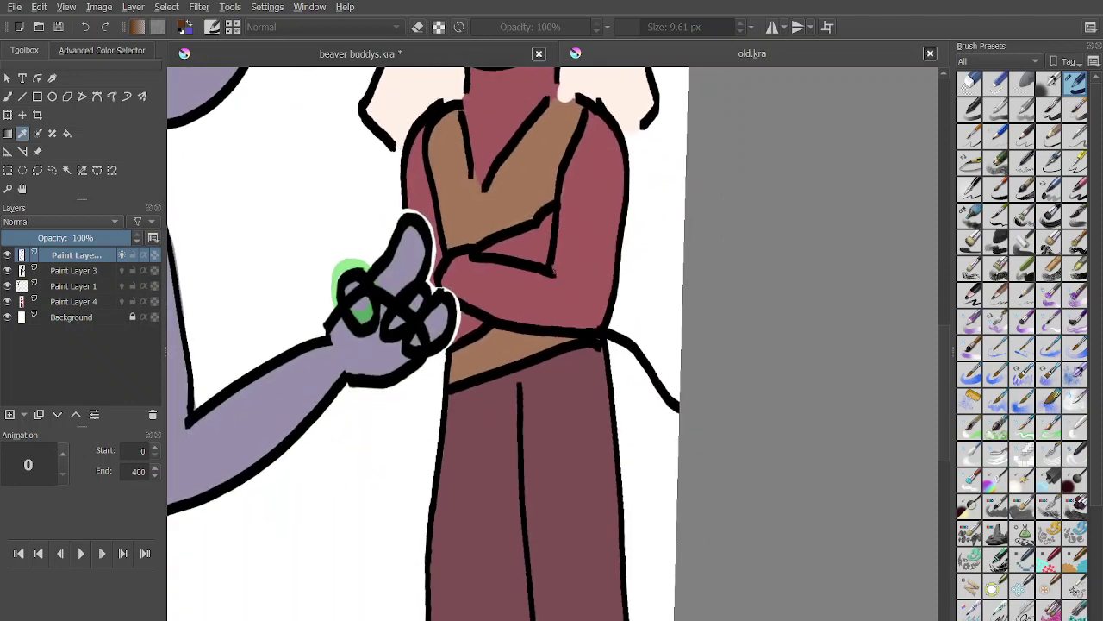
key("b")
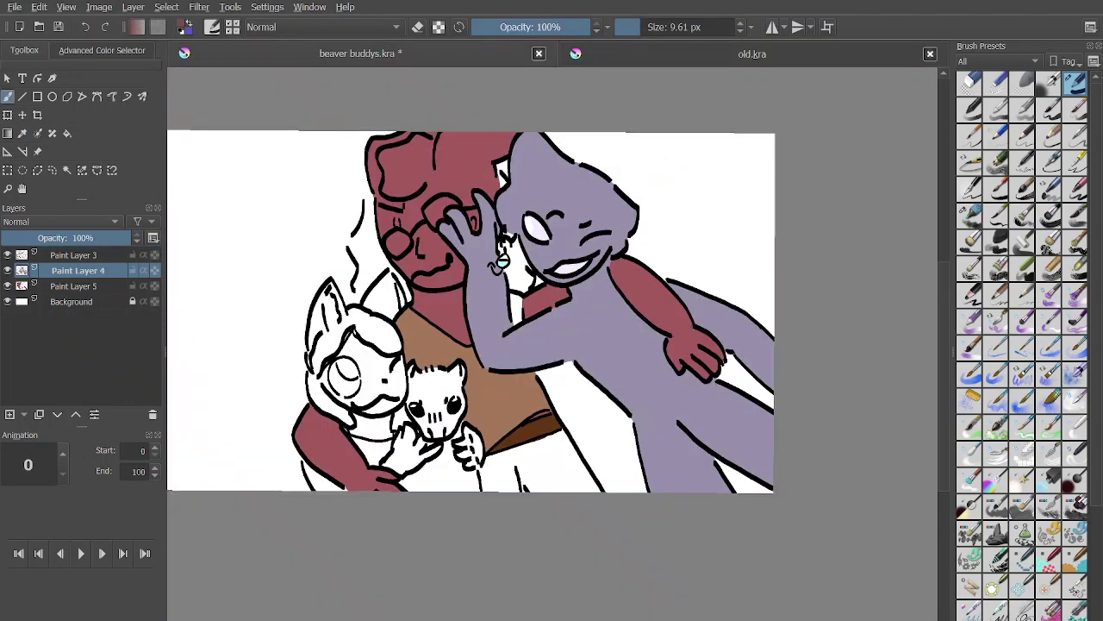
Paint muted maroon below the dark brown band, from the small animal's paw to the short leg line, at 16.79 px.
key("bracketright")
key("bracketright")
scroll(559, 343, "up", 3)
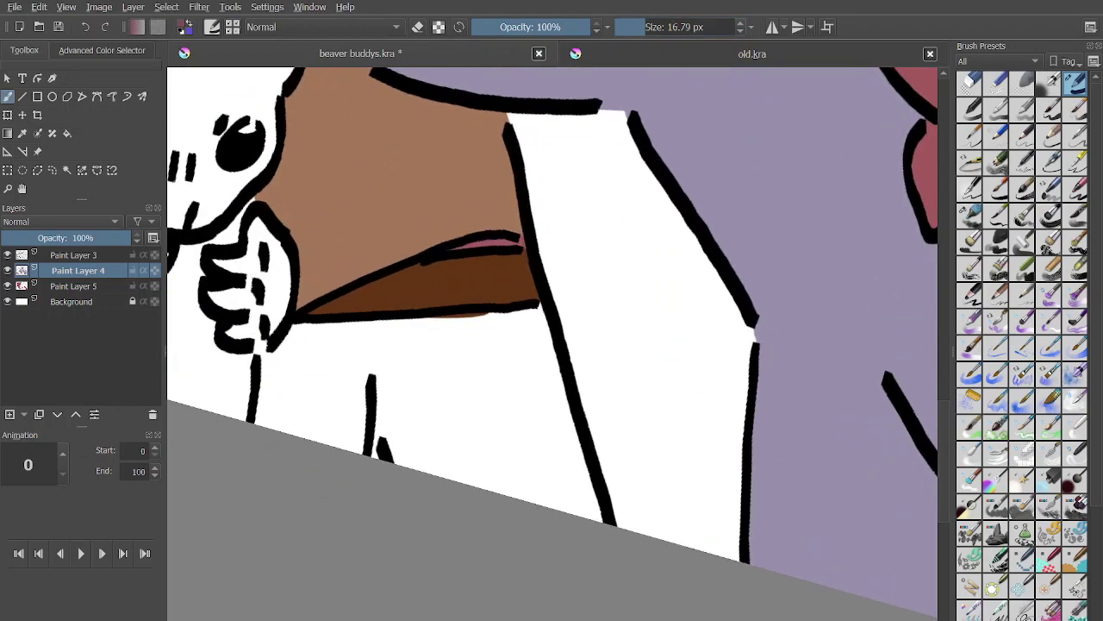
mouse_move(299, 429)
left_mouse_down()
mouse_move(296, 356)
mouse_move(261, 365)
mouse_move(275, 385)
mouse_move(252, 382)
mouse_move(252, 399)
mouse_move(244, 330)
mouse_move(231, 368)
mouse_move(298, 298)
mouse_move(261, 417)
mouse_move(286, 309)
mouse_move(359, 291)
mouse_move(613, 297)
left_mouse_up()
scroll(274, 386, "up", 2)
mouse_move(379, 291)
left_mouse_down()
mouse_move(278, 319)
mouse_move(269, 431)
mouse_move(318, 374)
mouse_move(293, 469)
mouse_move(358, 355)
mouse_move(337, 423)
mouse_move(387, 362)
mouse_move(334, 502)
left_mouse_up()
left_click_drag(412, 340, 384, 498)
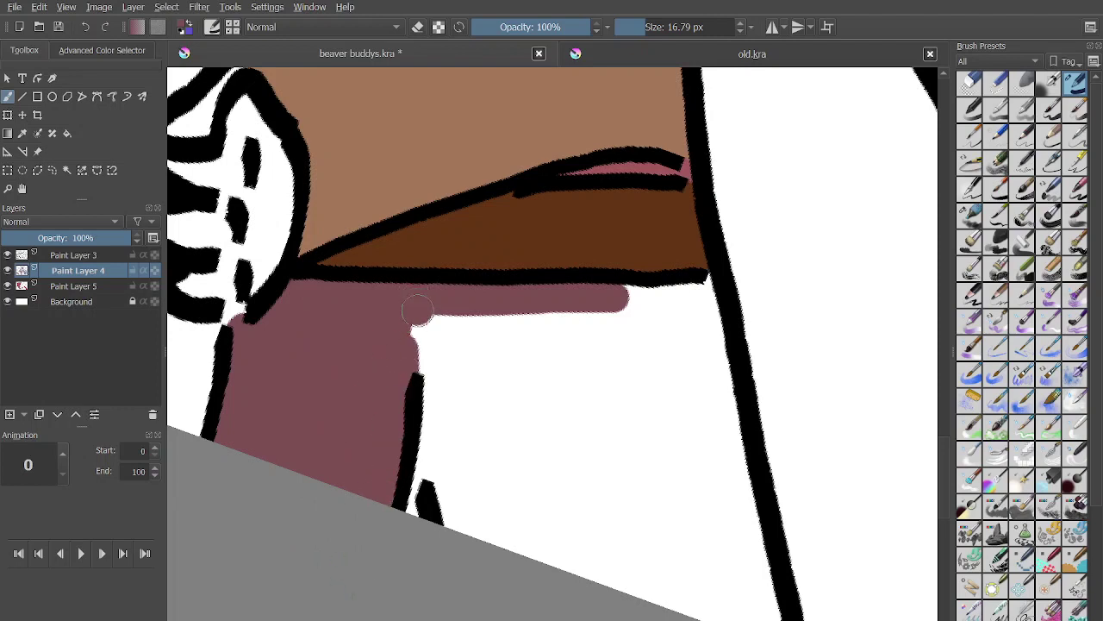
Fill the rest of the trousers with muted maroon up to the long side outline and canvas edge, using a 55.59 px brush.
mouse_move(418, 311)
left_mouse_down()
mouse_move(456, 526)
mouse_move(412, 375)
mouse_move(462, 597)
mouse_move(440, 289)
mouse_move(466, 316)
mouse_move(538, 600)
mouse_move(551, 598)
mouse_move(569, 416)
mouse_move(608, 360)
mouse_move(575, 352)
left_mouse_up()
left_click(660, 27)
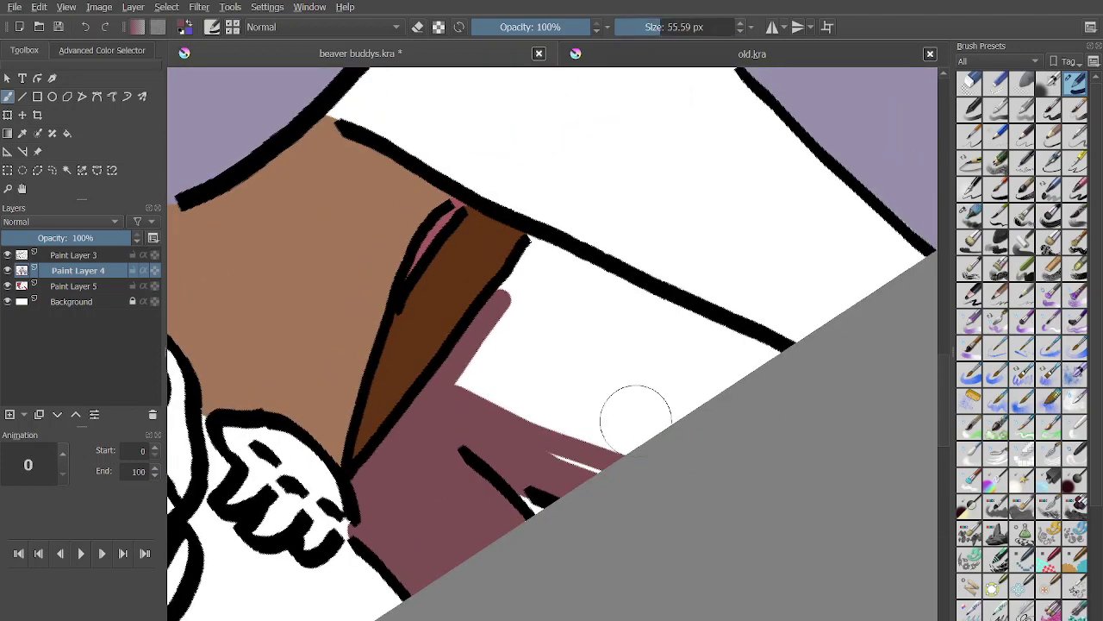
mouse_move(635, 419)
left_mouse_down()
mouse_move(480, 396)
mouse_move(545, 267)
mouse_move(553, 278)
mouse_move(544, 263)
mouse_move(606, 322)
mouse_move(573, 286)
mouse_move(799, 424)
mouse_move(656, 328)
mouse_move(761, 368)
mouse_move(794, 397)
mouse_move(549, 344)
mouse_move(665, 416)
left_mouse_up()
scroll(646, 416, "down", 1)
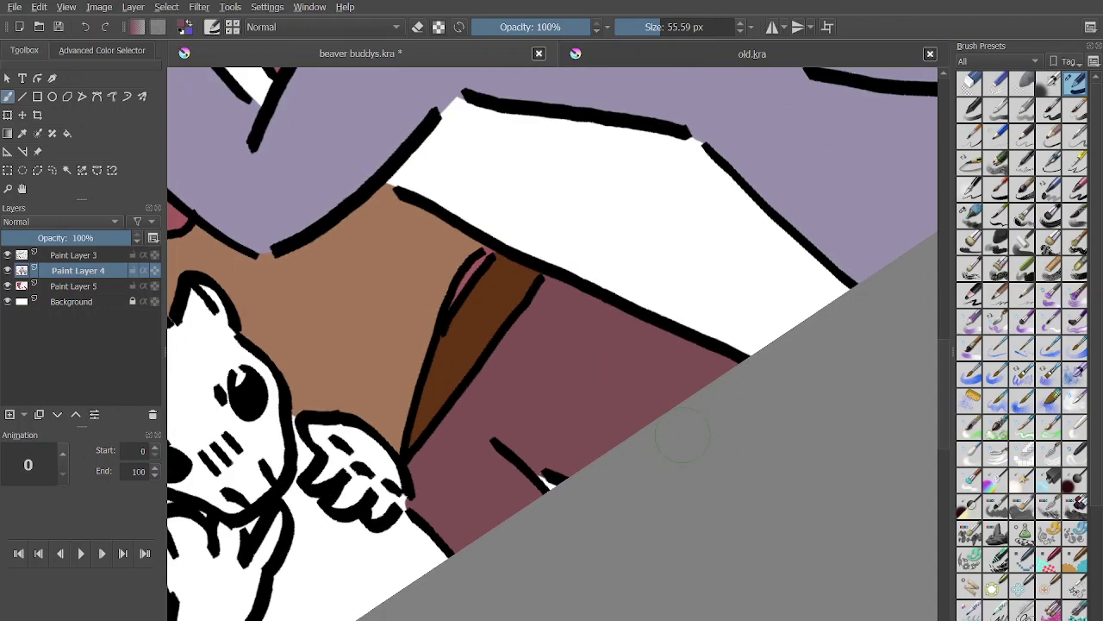
Sample the pale peach of the glasses figure's hair from old.kra and return to the brush in beaver buddys.kra.
scroll(683, 434, "down", 5)
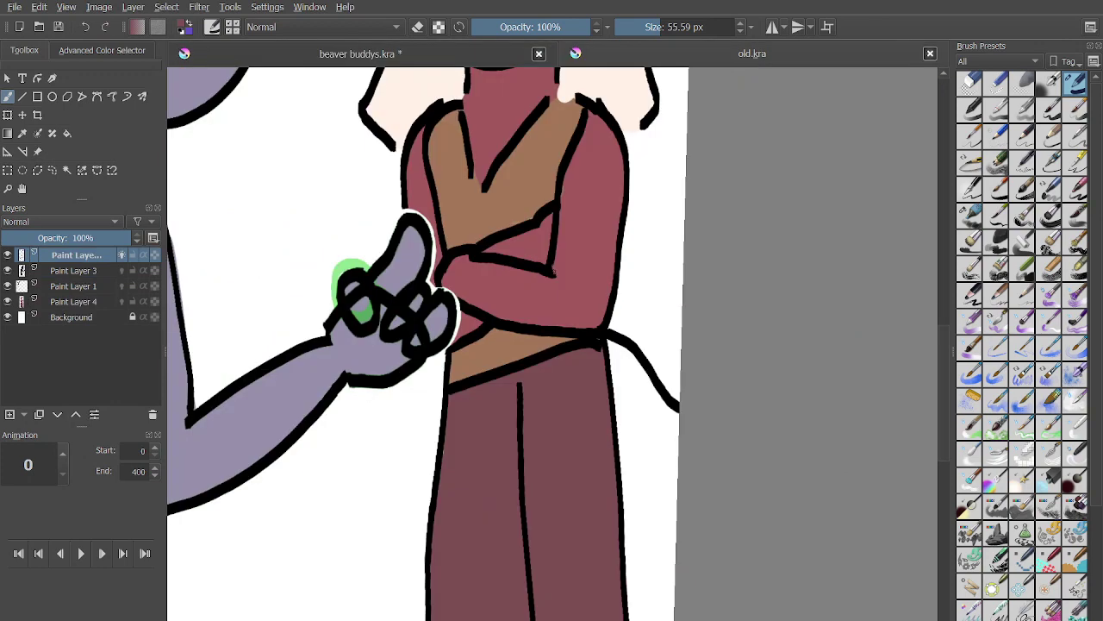
key("p")
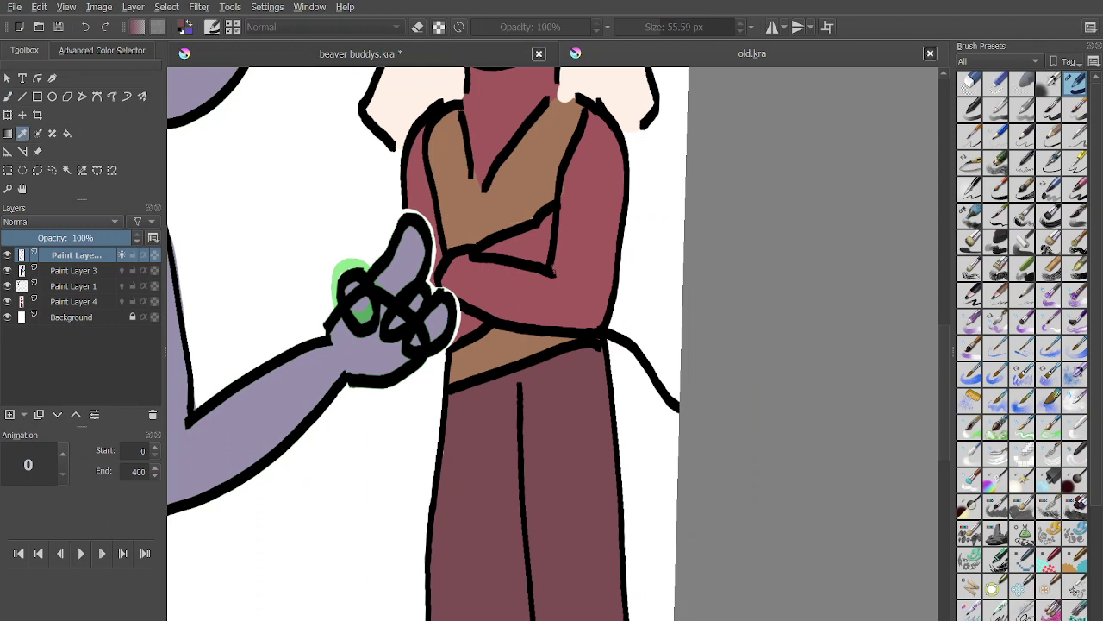
scroll(552, 345, "down", 2)
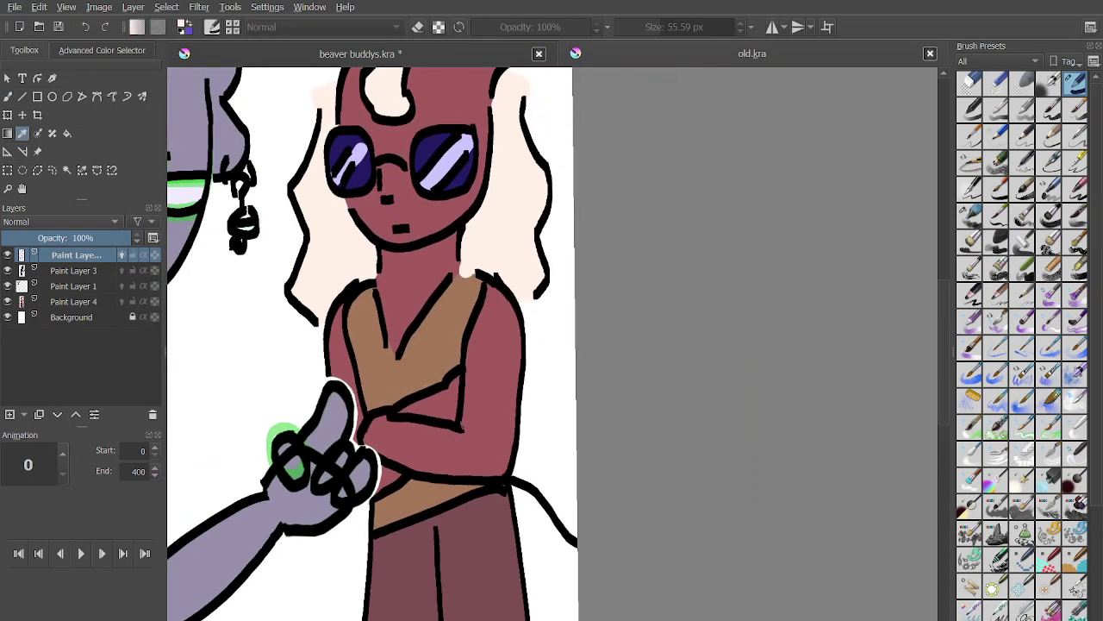
key("b")
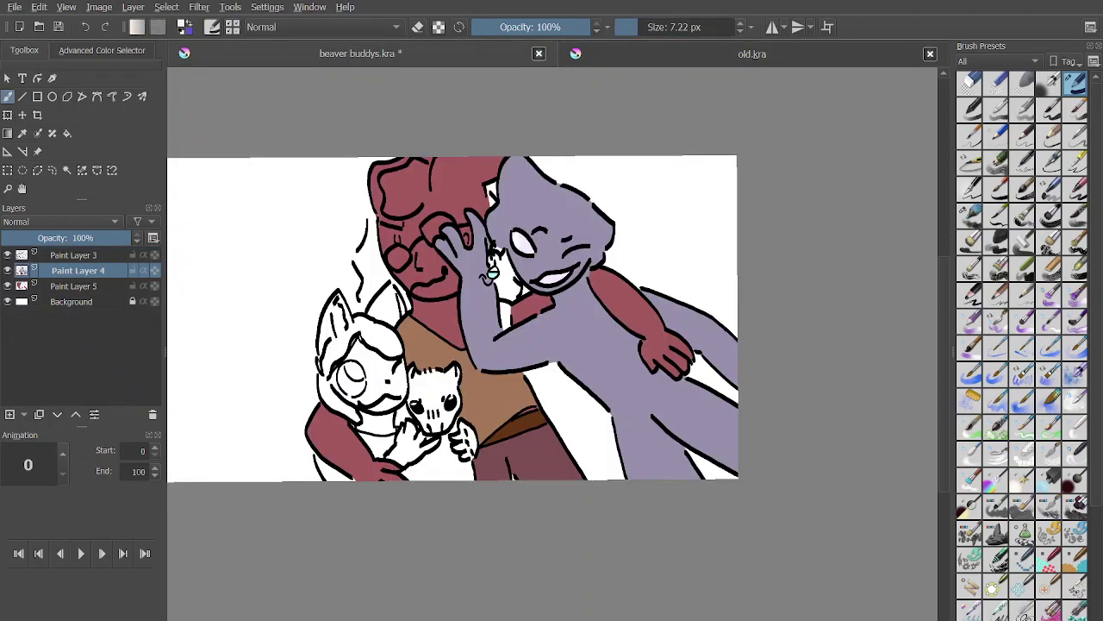
Paint pale peach in the upper hair area between the loose hair line and the glasses figure's forehead at 10.98 px.
scroll(370, 234, "up", 8)
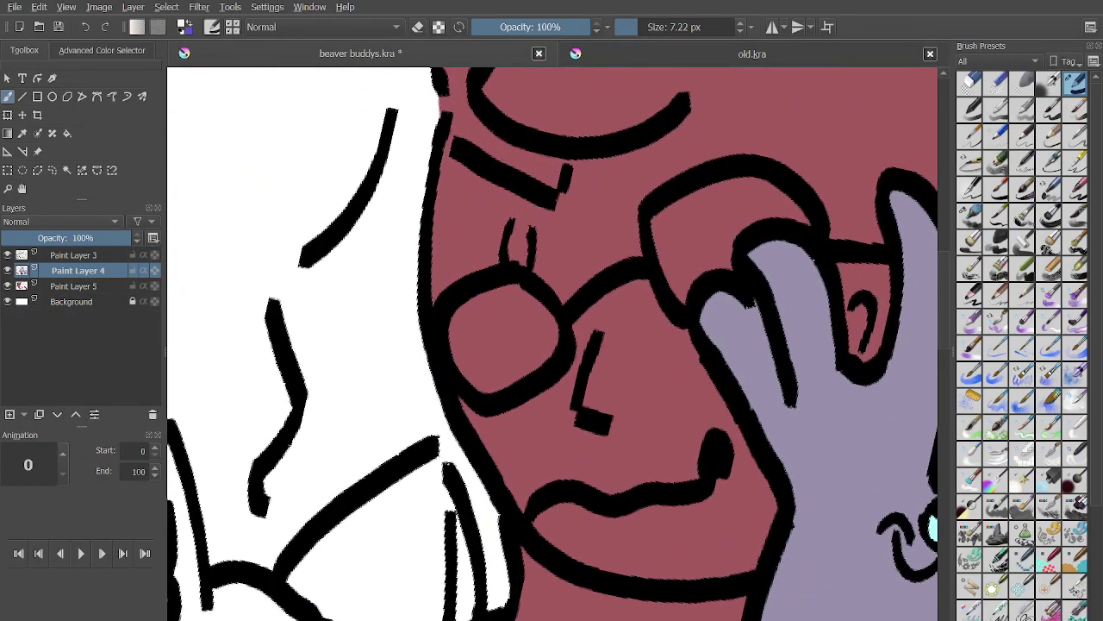
right_click(426, 229)
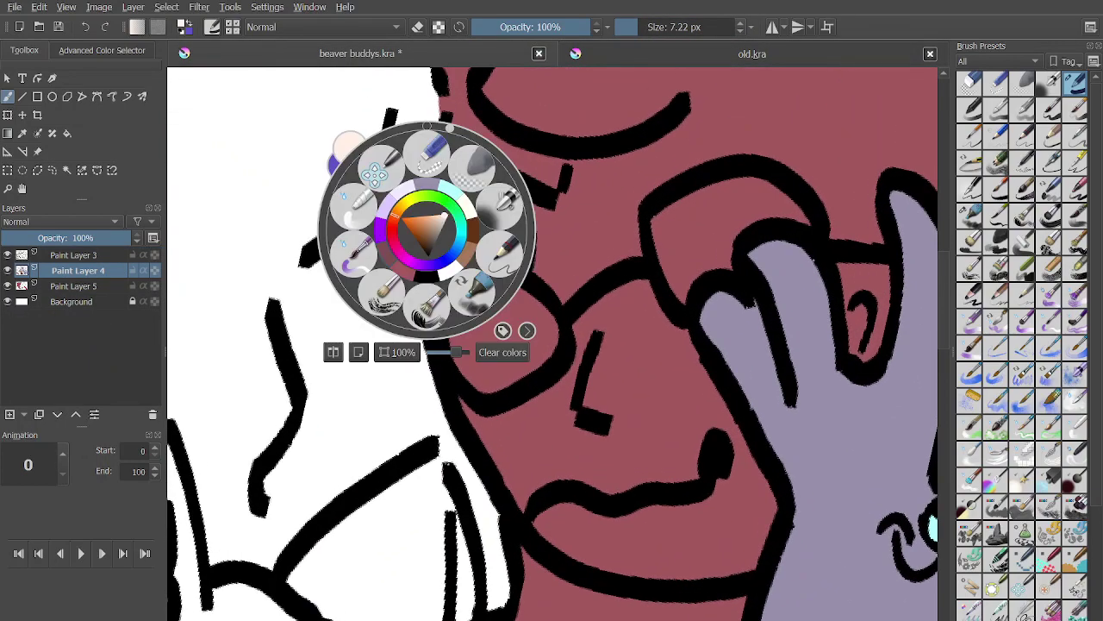
left_click(360, 403)
mouse_move(360, 405)
left_mouse_down()
mouse_move(343, 423)
mouse_move(345, 408)
left_mouse_up()
mouse_move(320, 316)
left_mouse_down()
mouse_move(333, 289)
mouse_move(313, 287)
mouse_move(336, 256)
left_mouse_up()
mouse_move(337, 255)
left_mouse_down()
mouse_move(357, 222)
mouse_move(291, 353)
mouse_move(369, 226)
mouse_move(365, 180)
mouse_move(415, 123)
mouse_move(375, 190)
mouse_move(365, 243)
left_mouse_up()
key("ctrl+z")
mouse_move(398, 161)
left_mouse_down()
mouse_move(354, 190)
mouse_move(348, 255)
mouse_move(362, 362)
mouse_move(394, 222)
mouse_move(387, 195)
mouse_move(385, 372)
mouse_move(342, 446)
mouse_move(306, 443)
mouse_move(296, 516)
left_mouse_up()
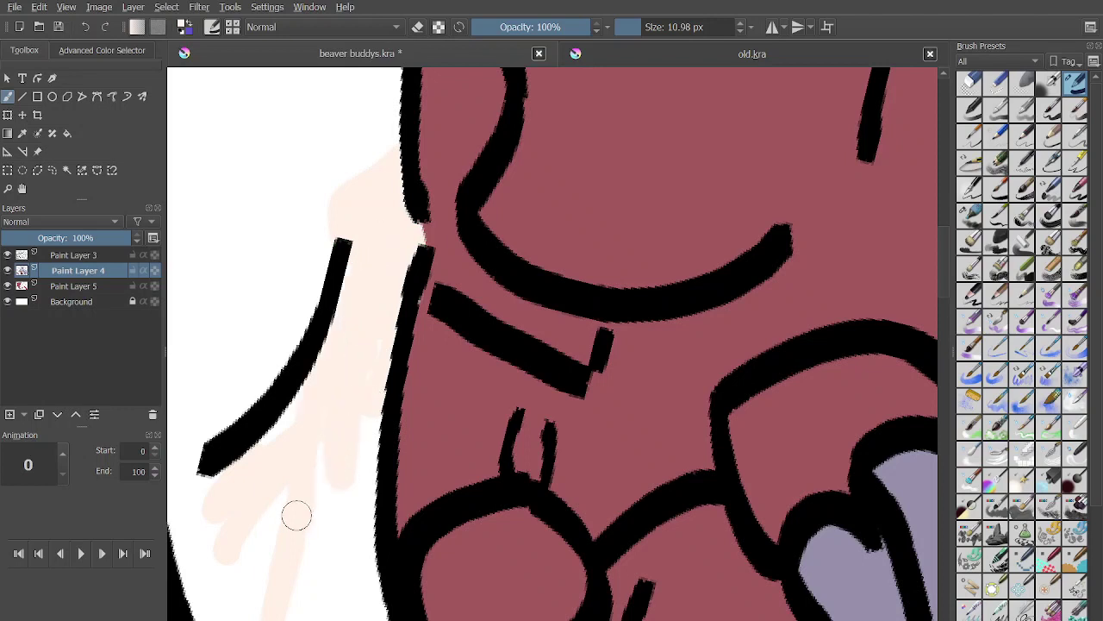
Touch up the face edge beside the hair with the reddish skin colour and reselect pale peach.
left_click(102, 50)
left_click(157, 95)
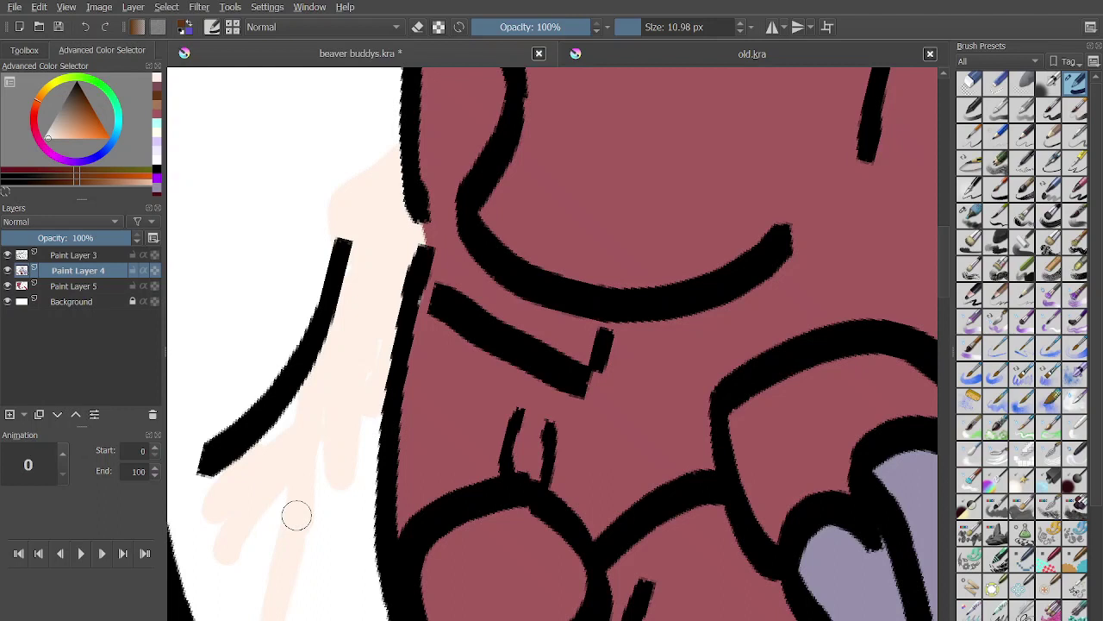
left_click(157, 112)
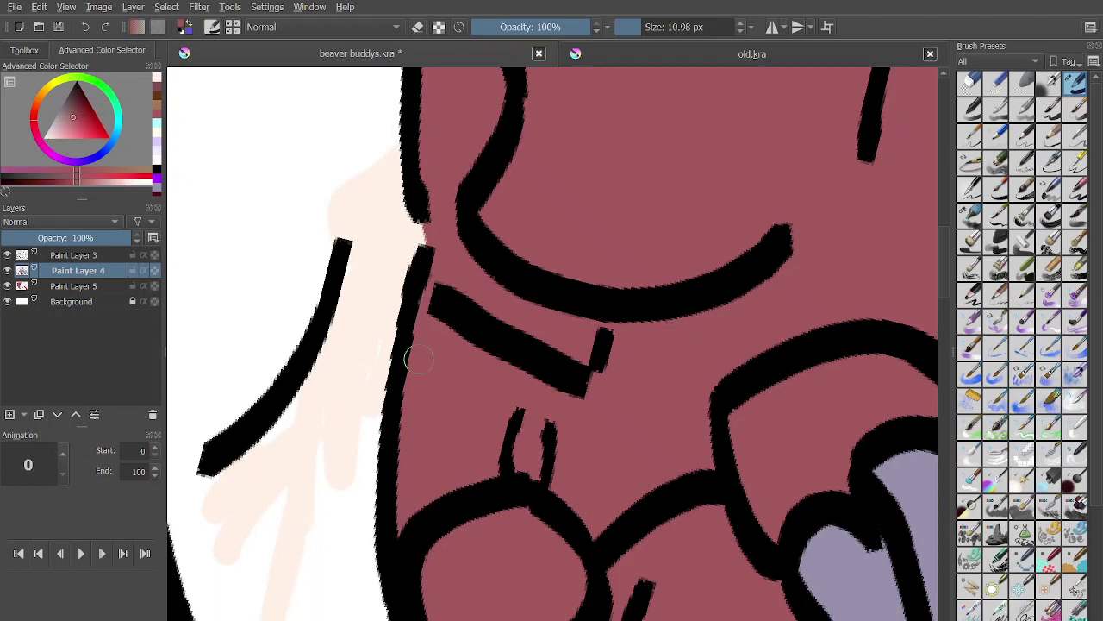
left_click_drag(419, 359, 425, 329)
left_click(156, 86)
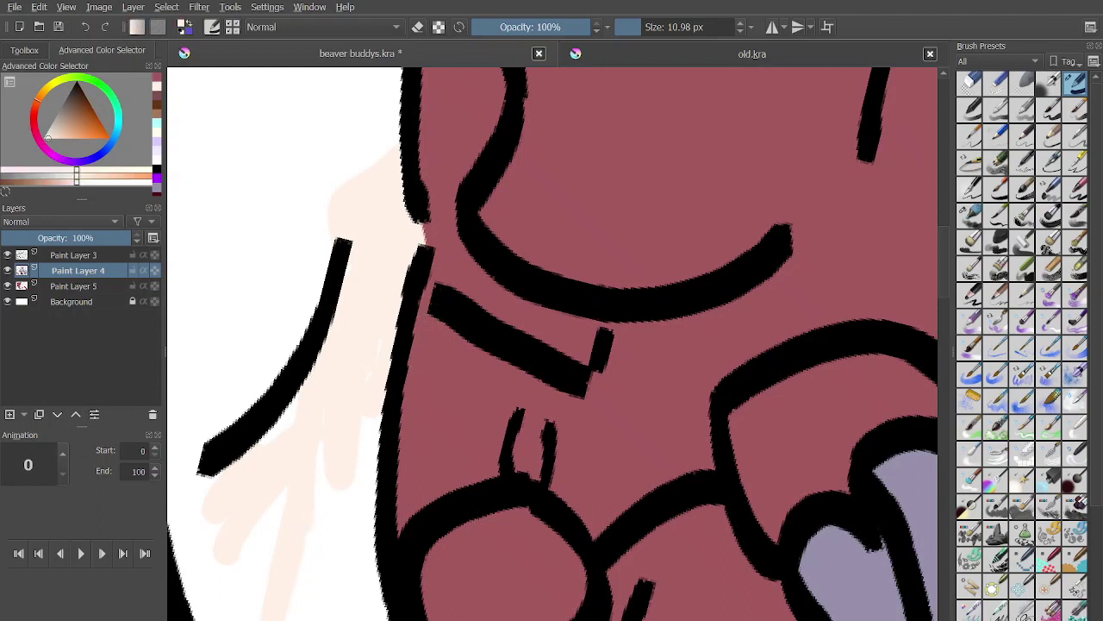
Fill the remaining hair area between the wavy outline, the face and the cat ear with pale peach at up to 23.16 px.
left_click_drag(312, 401, 281, 459)
scroll(363, 301, "down", 2)
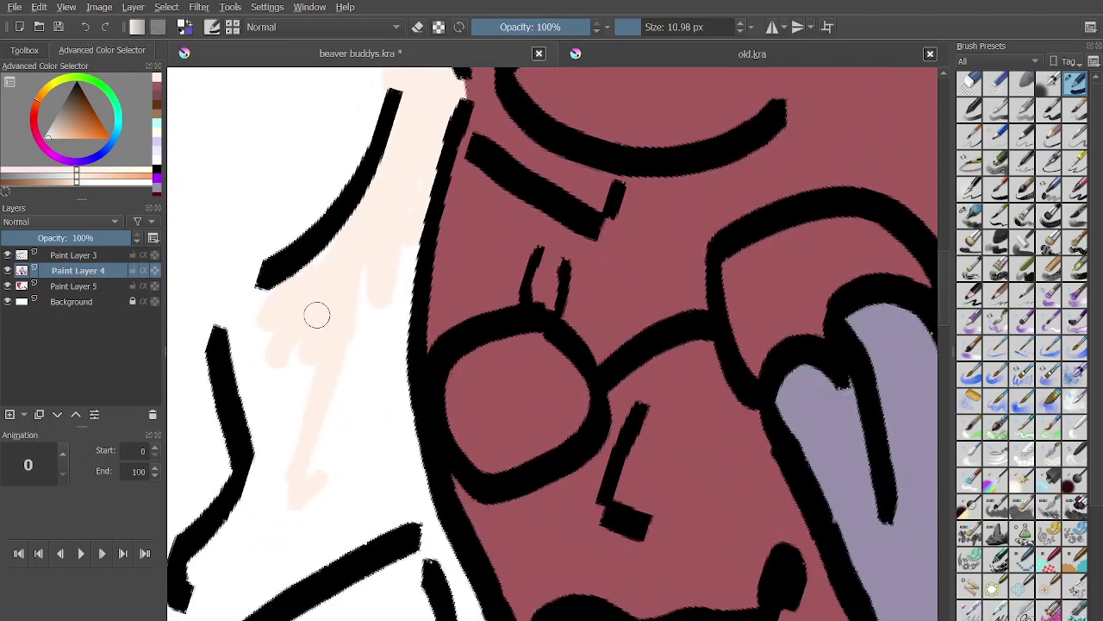
mouse_move(283, 291)
left_mouse_down()
mouse_move(239, 291)
mouse_move(261, 434)
mouse_move(263, 364)
left_mouse_up()
key("bracketright")
key("bracketright")
mouse_move(249, 324)
left_mouse_down()
mouse_move(314, 416)
mouse_move(409, 175)
mouse_move(320, 430)
mouse_move(287, 333)
mouse_move(313, 422)
mouse_move(395, 216)
mouse_move(387, 494)
mouse_move(430, 349)
left_mouse_up()
mouse_move(325, 330)
left_mouse_down()
mouse_move(242, 443)
mouse_move(259, 493)
mouse_move(296, 415)
mouse_move(391, 278)
mouse_move(353, 402)
mouse_move(422, 291)
mouse_move(353, 298)
mouse_move(451, 351)
mouse_move(451, 365)
left_mouse_up()
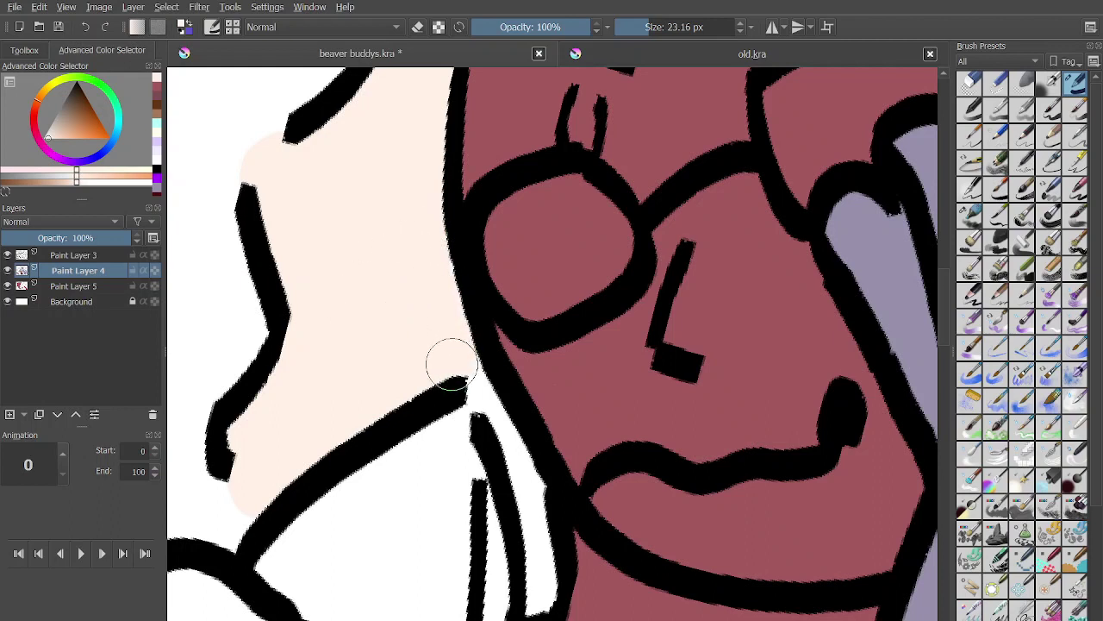
Fill the narrow strip between the cat ear and the glasses figure's jaw with pale peach at 7.22 px.
left_click(638, 26)
mouse_move(452, 364)
left_mouse_down()
mouse_move(519, 495)
mouse_move(510, 408)
mouse_move(535, 469)
mouse_move(524, 573)
mouse_move(545, 562)
mouse_move(538, 611)
mouse_move(528, 510)
mouse_move(548, 595)
mouse_move(519, 444)
left_mouse_up()
scroll(519, 443, "down", 6)
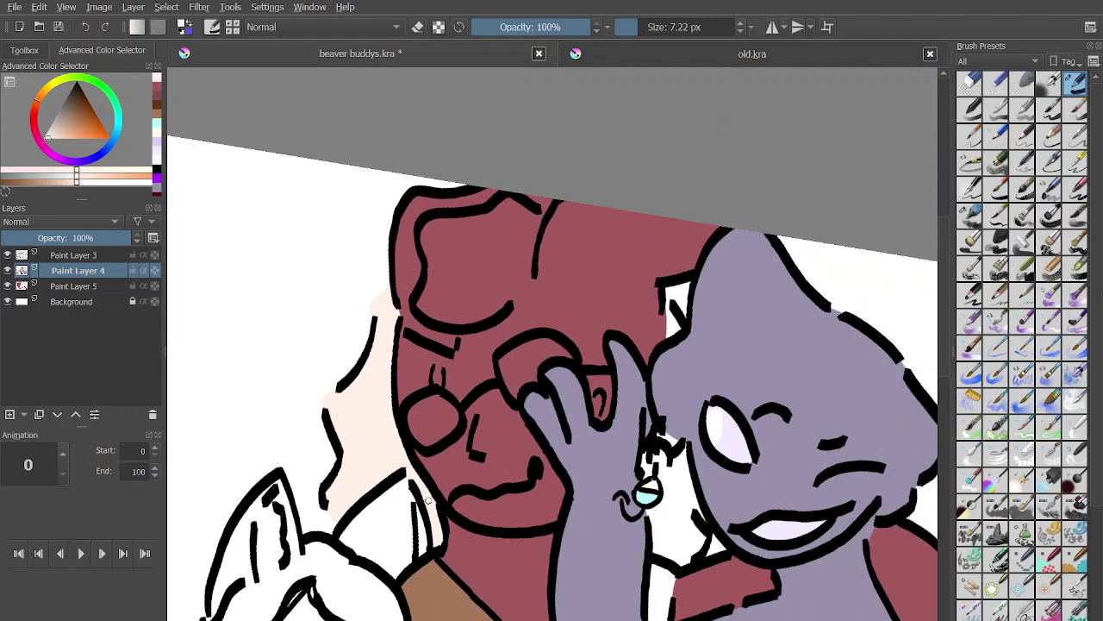
Fill the small white hair gap between the glasses figure's head and the lavender figure's head with pale peach.
scroll(696, 322, "up", 6)
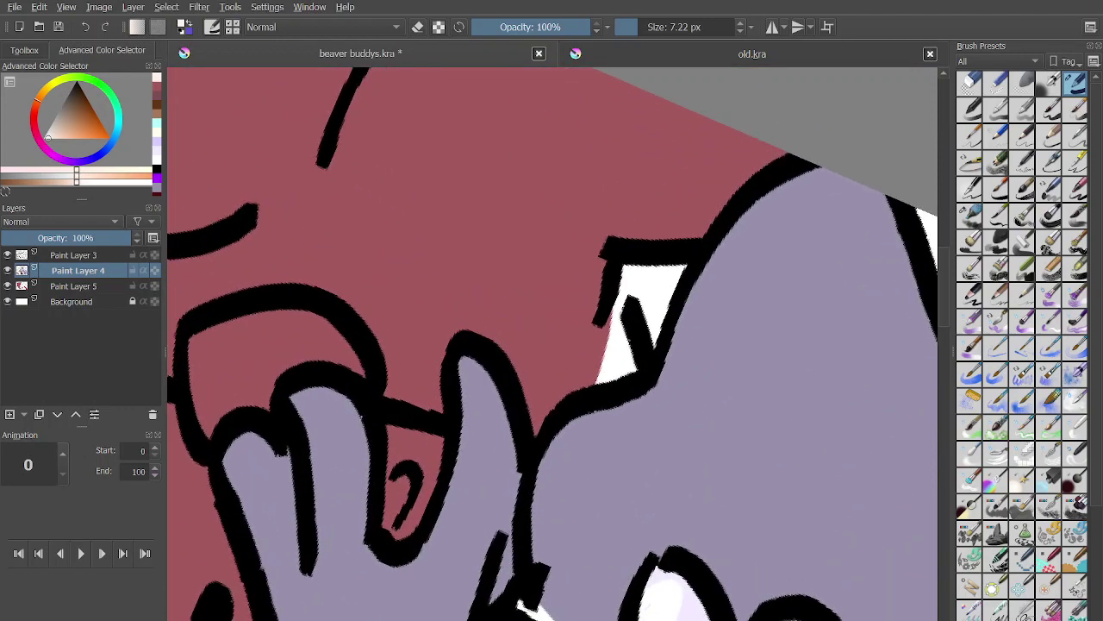
mouse_move(571, 242)
left_mouse_down()
mouse_move(546, 385)
mouse_move(587, 267)
mouse_move(567, 367)
left_mouse_up()
scroll(608, 362, "down", 4)
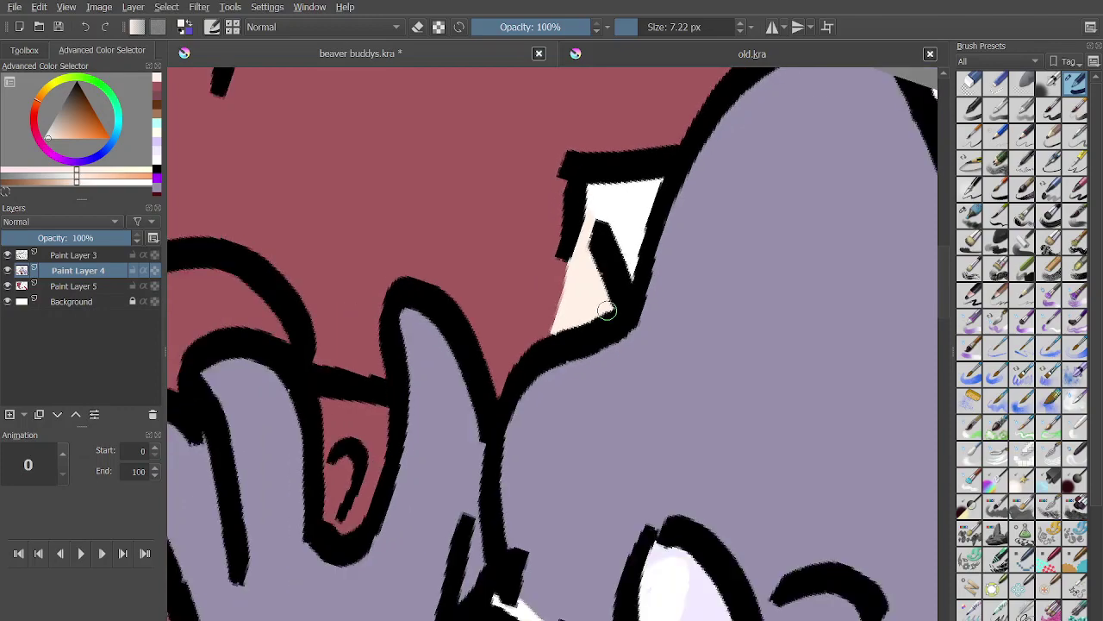
scroll(638, 345, "up", 3)
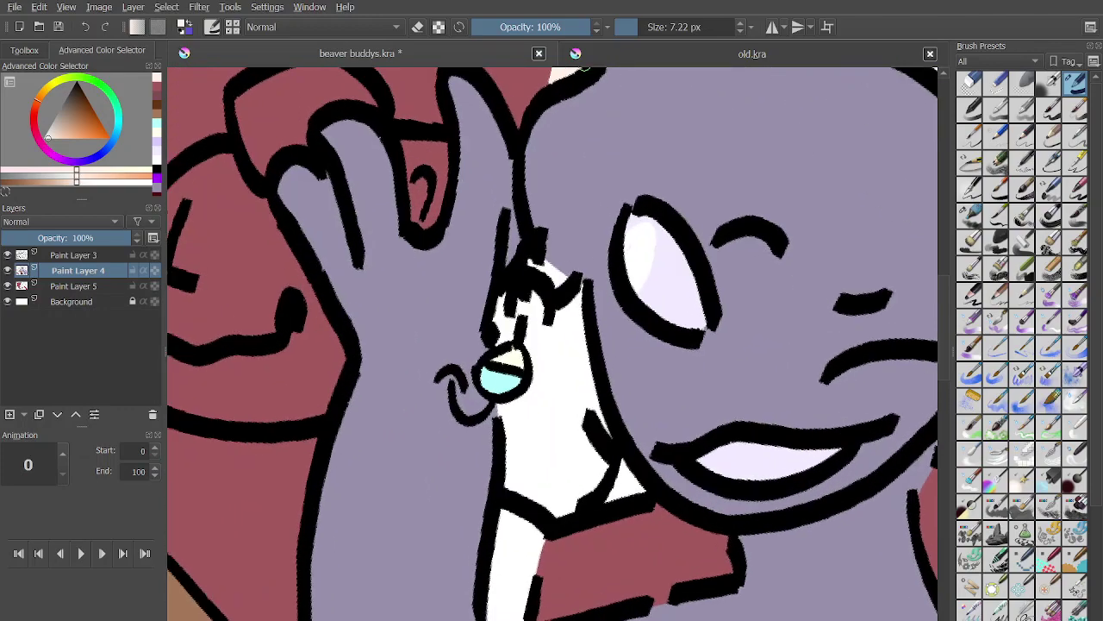
left_click(652, 27)
mouse_move(509, 338)
left_mouse_down()
mouse_move(495, 506)
mouse_move(481, 378)
mouse_move(471, 477)
mouse_move(468, 388)
left_mouse_up()
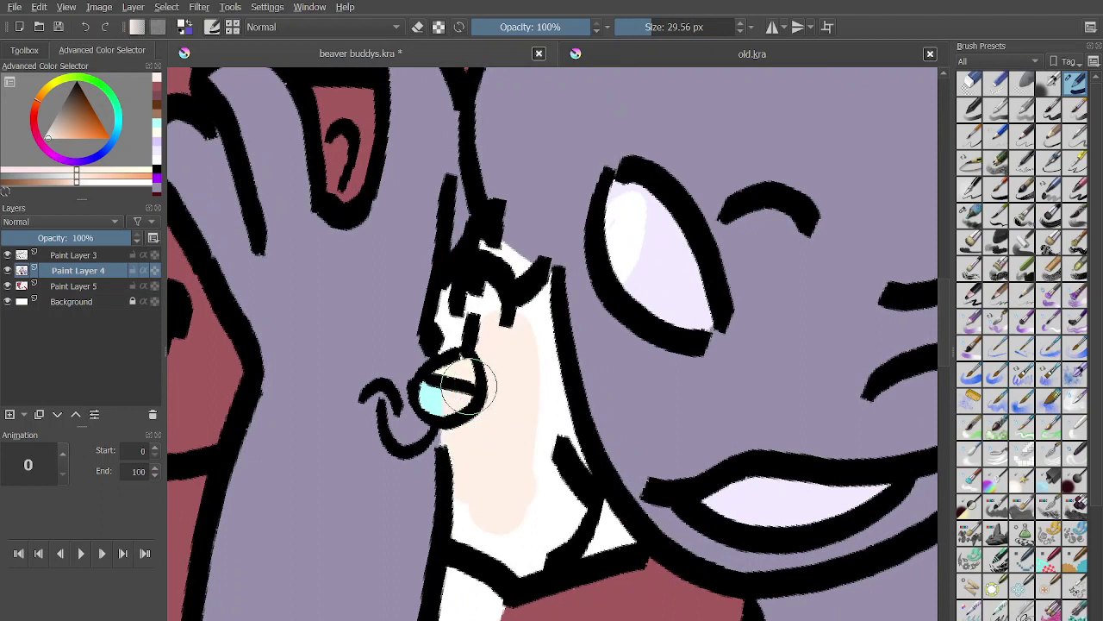
key("ctrl+z")
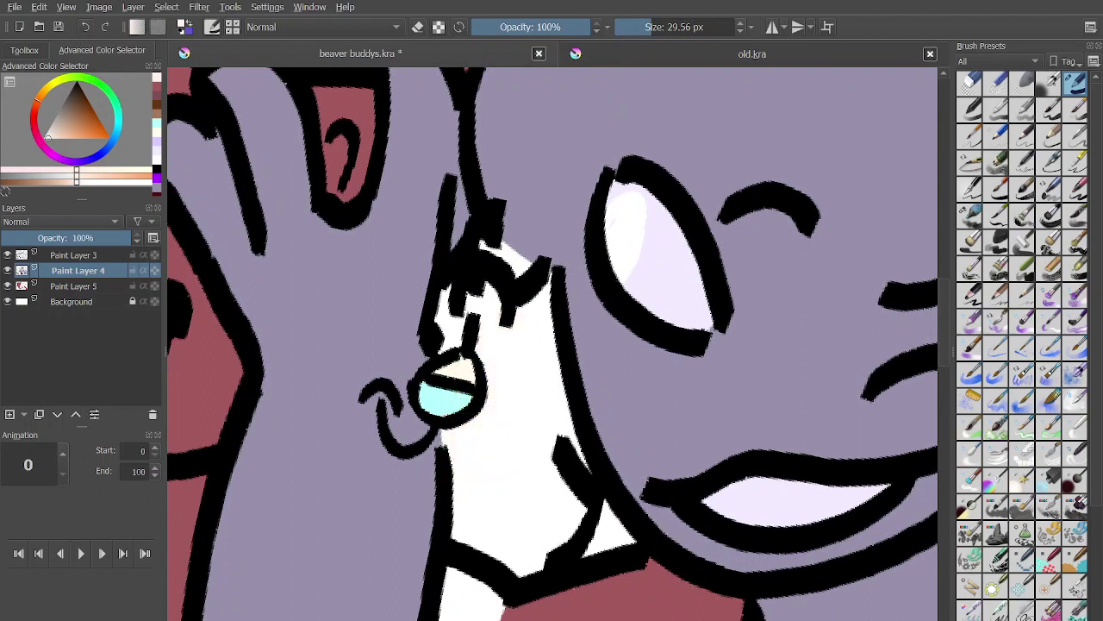
key("ctrl+z")
Make Paint Layer 5 active and toggle Paint Layer 4's visibility to check the colours beneath it.
left_click(78, 287)
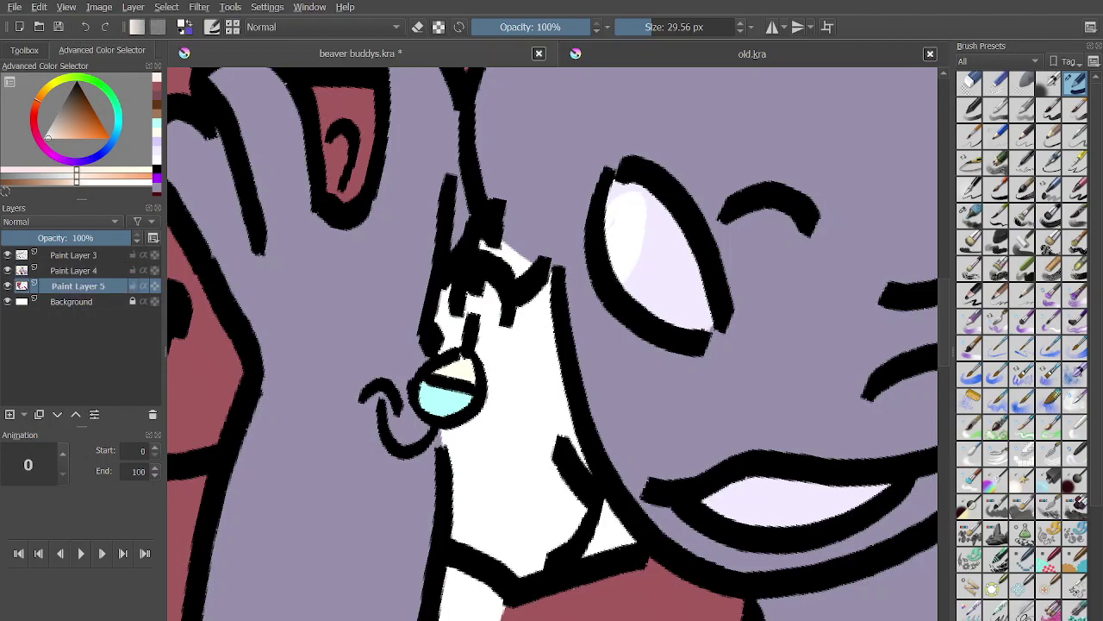
left_click(7, 270)
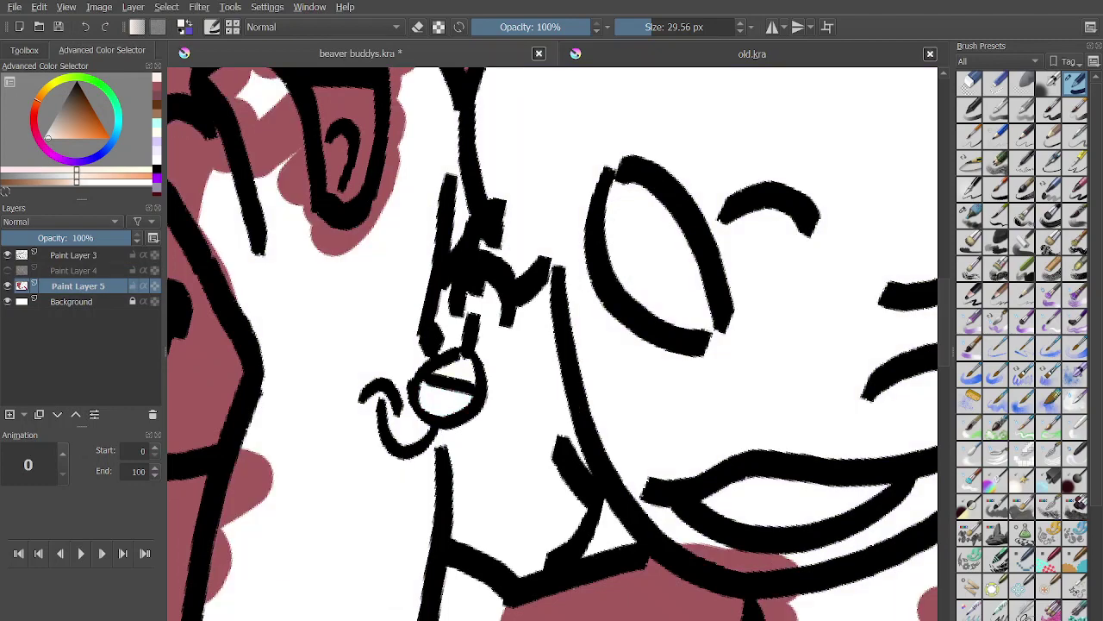
left_click(7, 270)
scroll(469, 388, "down", 3)
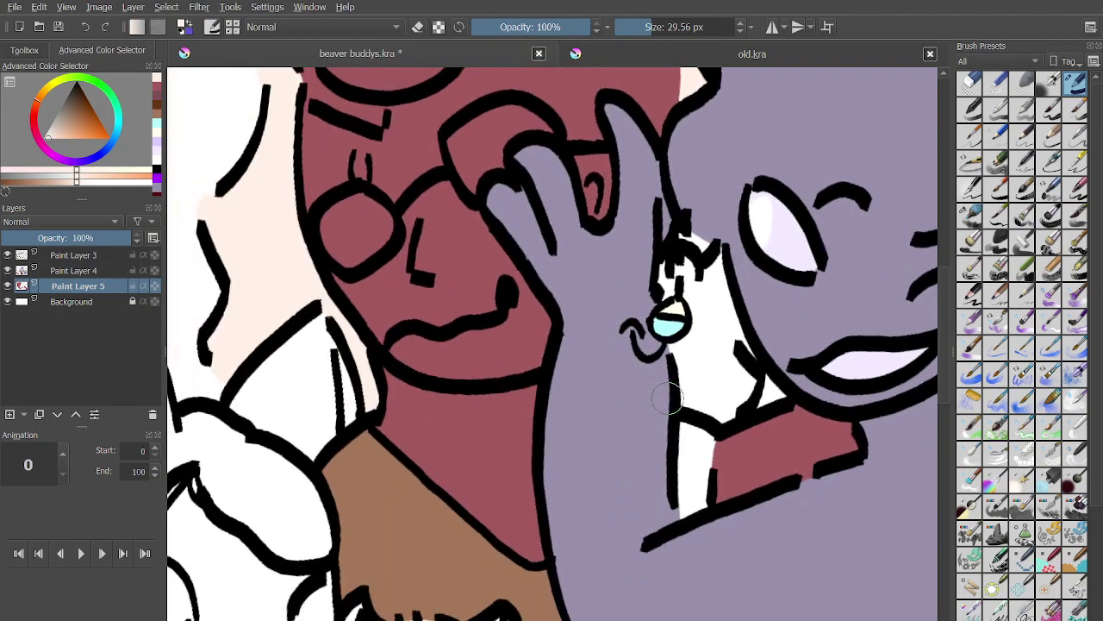
left_click(7, 270)
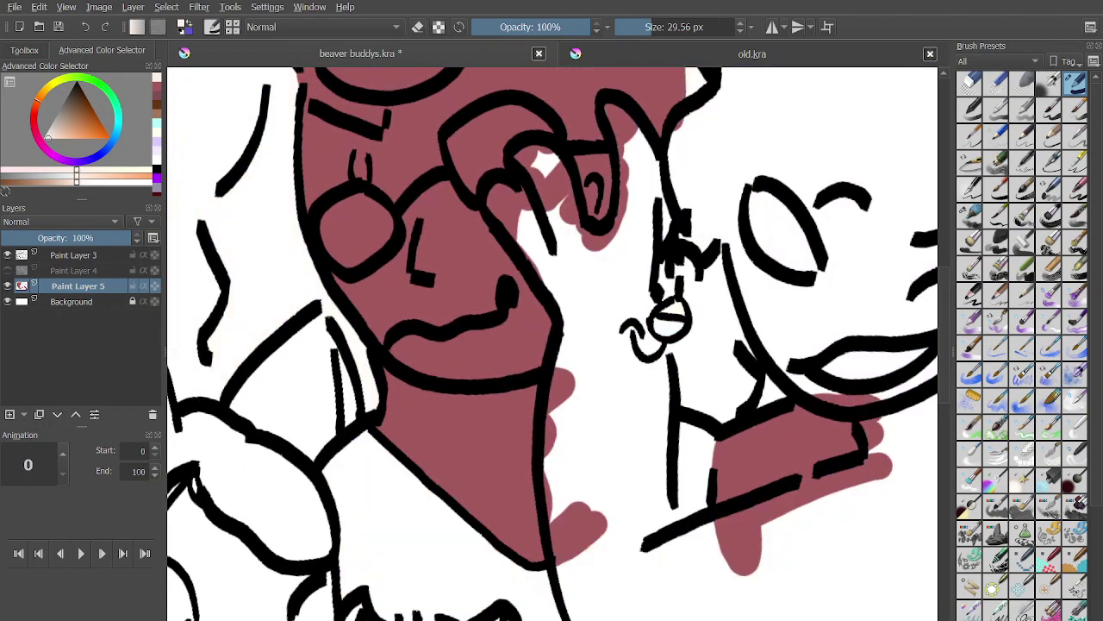
left_click(6, 270)
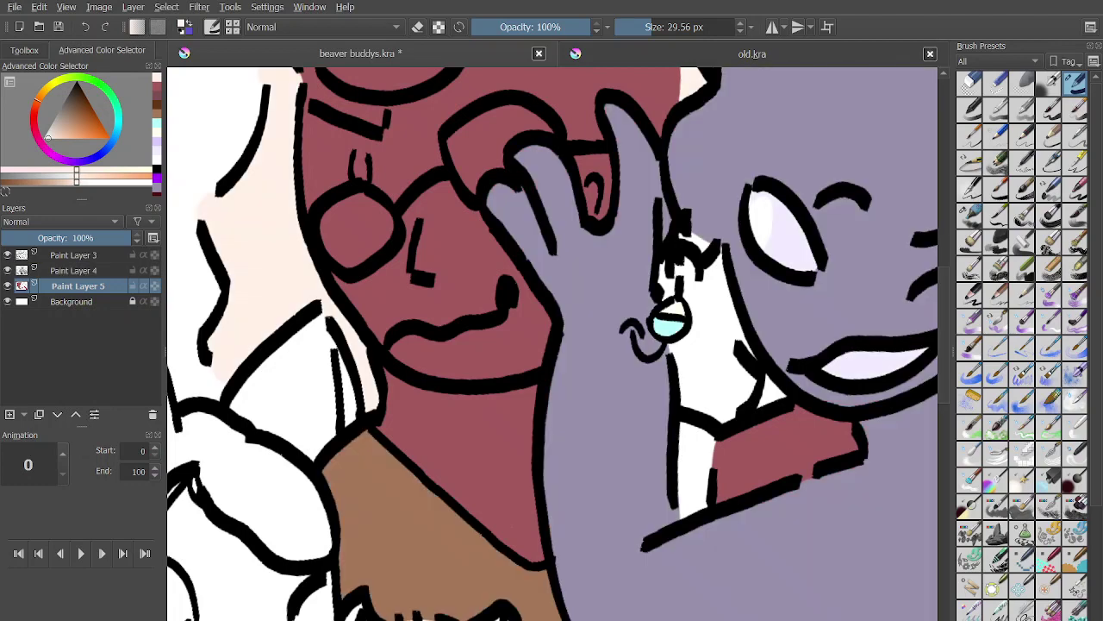
Fill the pale hair gap between the lavender figure's raised forearm and head with pale peach at 29.56 px.
mouse_move(710, 379)
left_mouse_down()
mouse_move(709, 369)
mouse_move(710, 411)
left_mouse_up()
scroll(710, 411, "up", 3)
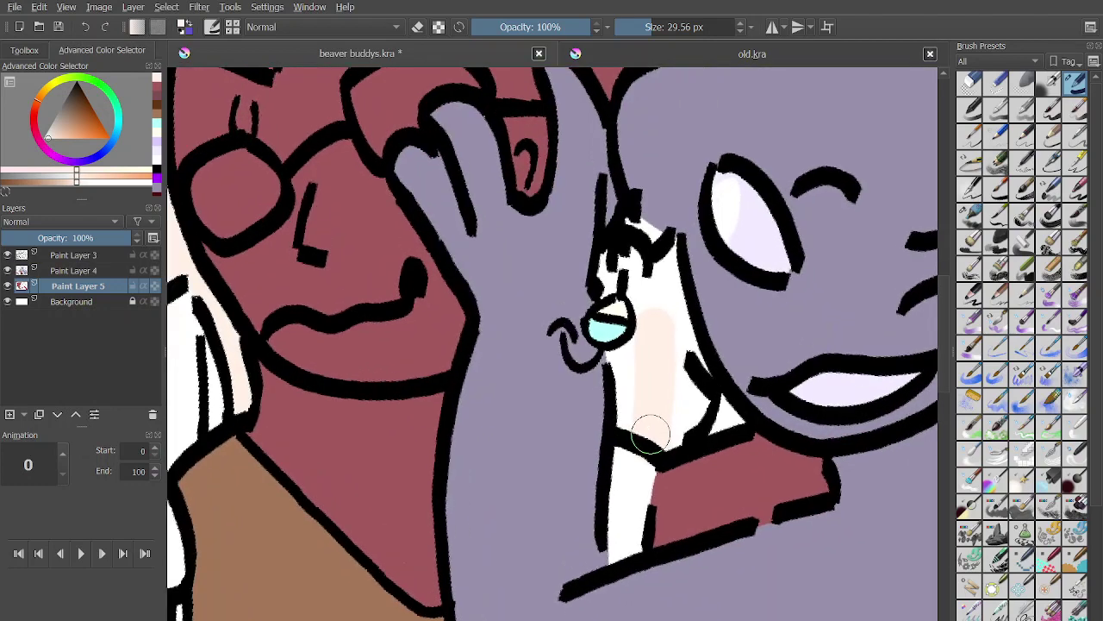
mouse_move(659, 348)
left_mouse_down()
mouse_move(659, 417)
mouse_move(641, 439)
mouse_move(652, 448)
mouse_move(611, 340)
mouse_move(562, 345)
left_mouse_up()
scroll(581, 419, "down", 3)
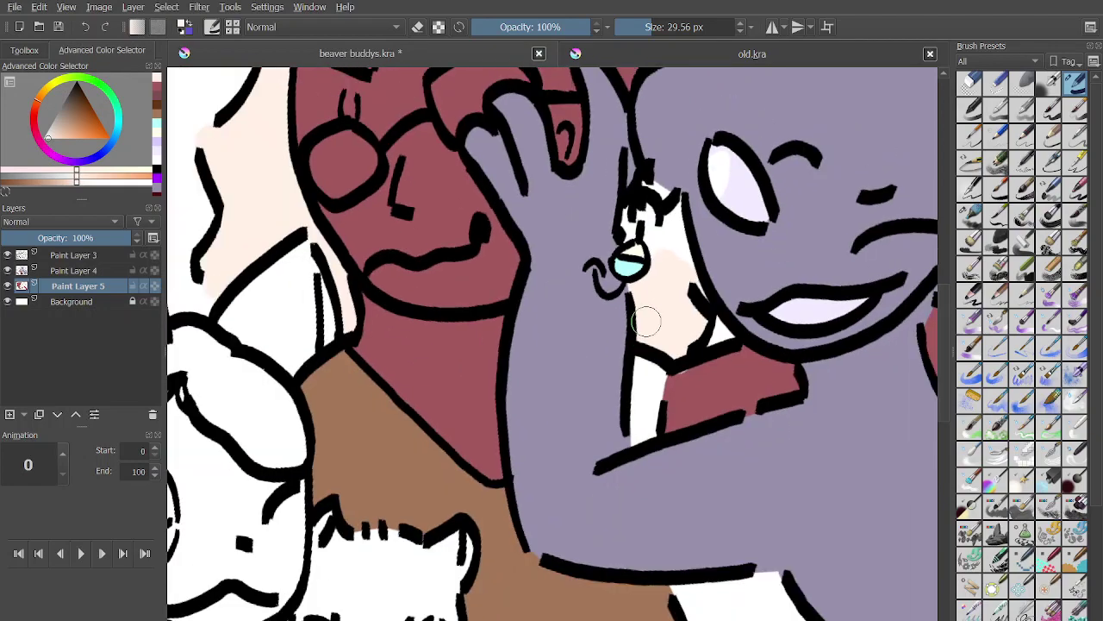
scroll(647, 322, "down", 2)
scroll(645, 304, "up", 5)
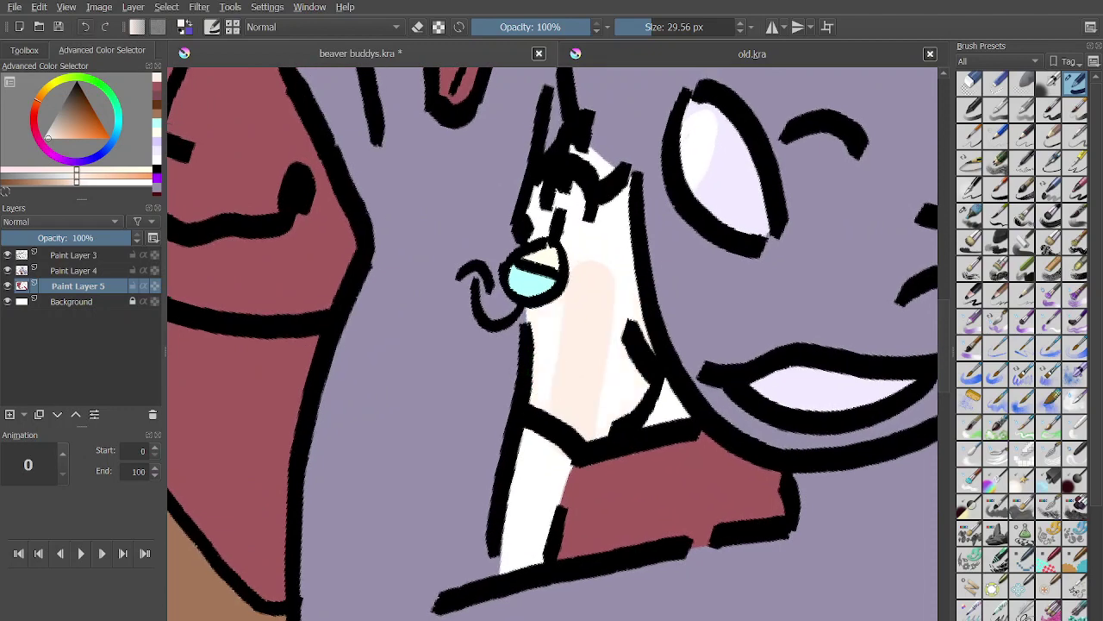
mouse_move(553, 377)
left_mouse_down()
mouse_move(564, 330)
mouse_move(550, 387)
mouse_move(551, 293)
left_mouse_up()
mouse_move(543, 211)
left_mouse_down()
mouse_move(550, 172)
mouse_move(570, 175)
mouse_move(612, 308)
mouse_move(586, 197)
mouse_move(598, 405)
left_mouse_up()
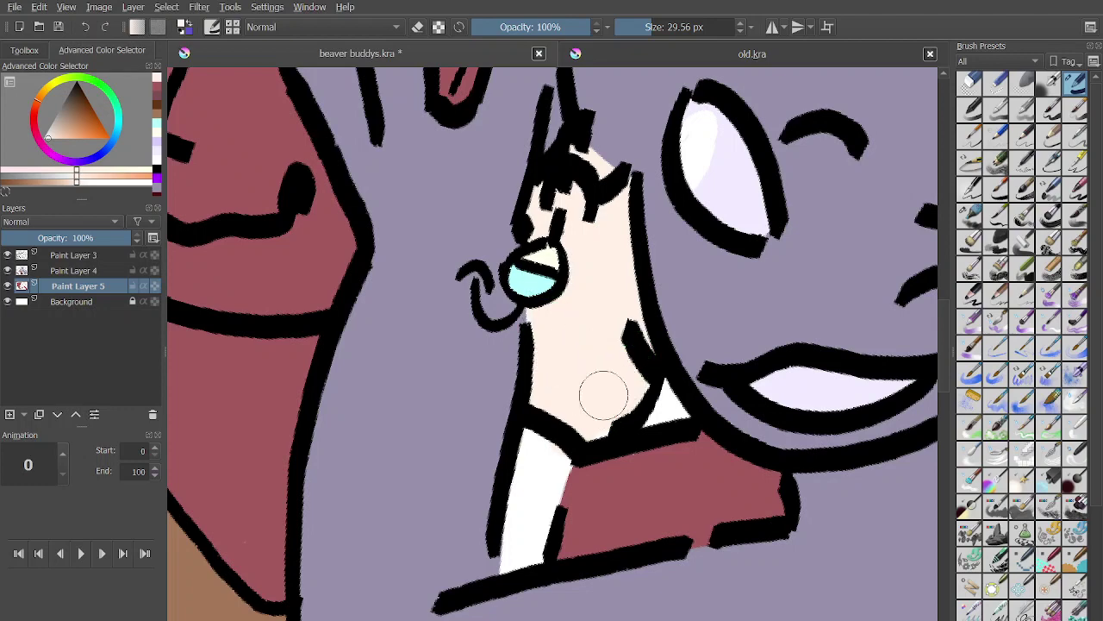
left_click_drag(546, 394, 503, 333)
Fill the white strip beneath that hair gap, beside the maroon shoulder, with the vest's brown at 6.69 px.
left_click(82, 102)
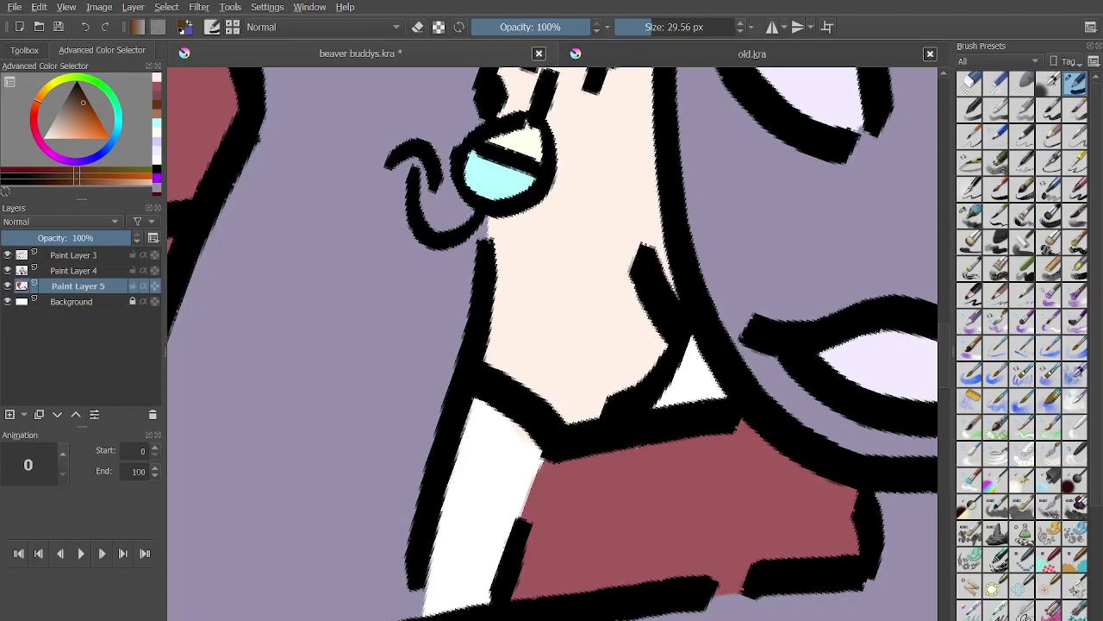
left_click(157, 114)
left_click(637, 27)
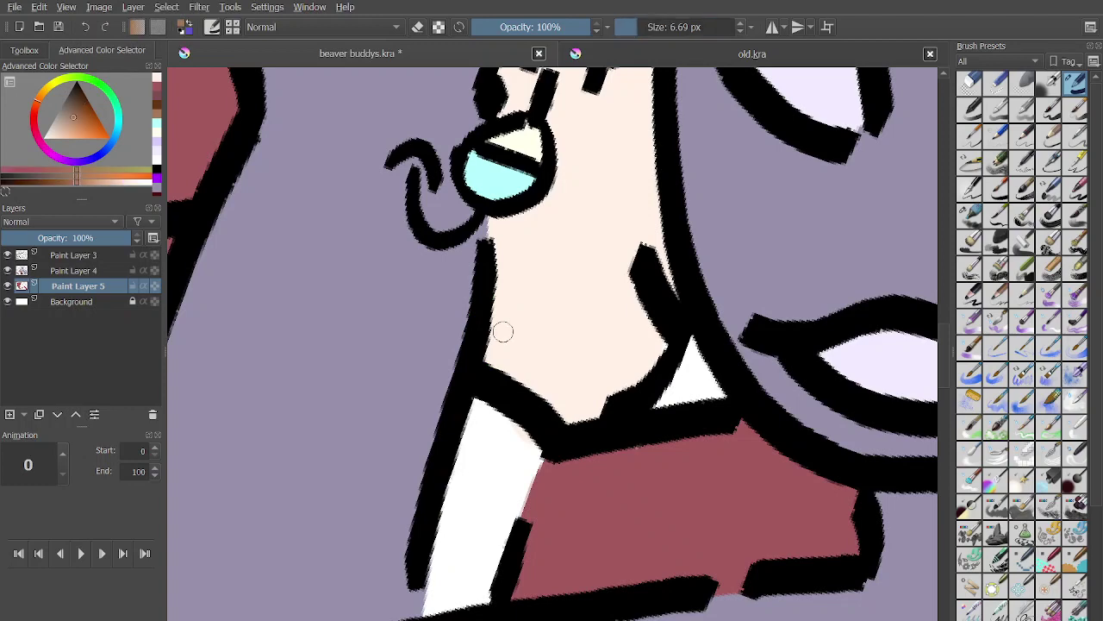
left_click_drag(503, 330, 568, 224)
mouse_move(528, 311)
left_mouse_down()
mouse_move(477, 468)
mouse_move(531, 324)
mouse_move(506, 496)
mouse_move(526, 484)
mouse_move(573, 398)
mouse_move(536, 480)
mouse_move(468, 480)
mouse_move(476, 440)
mouse_move(492, 507)
mouse_move(510, 412)
left_mouse_up()
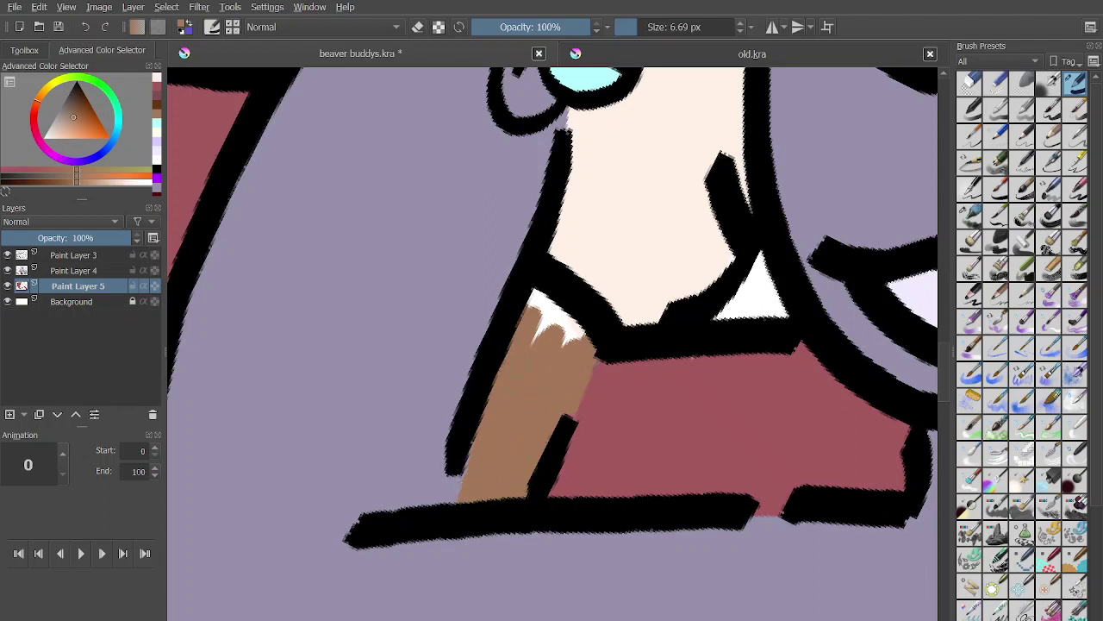
mouse_move(533, 342)
left_mouse_down()
mouse_move(543, 295)
mouse_move(550, 319)
mouse_move(578, 324)
mouse_move(562, 324)
left_mouse_up()
scroll(548, 372, "down", 1)
scroll(547, 373, "down", 3)
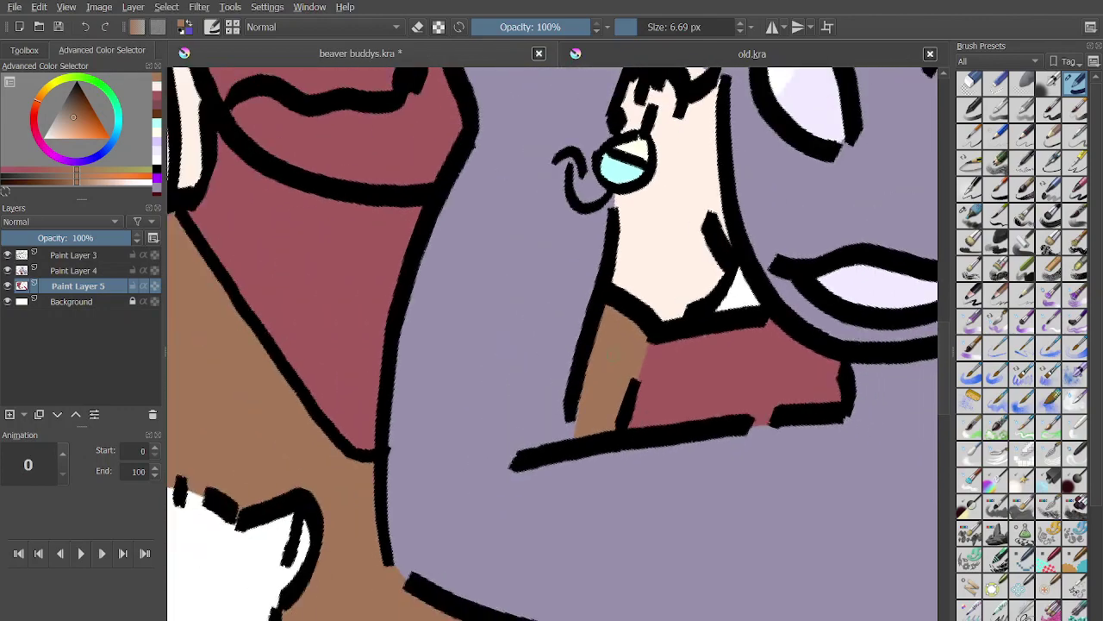
scroll(579, 387, "down", 3)
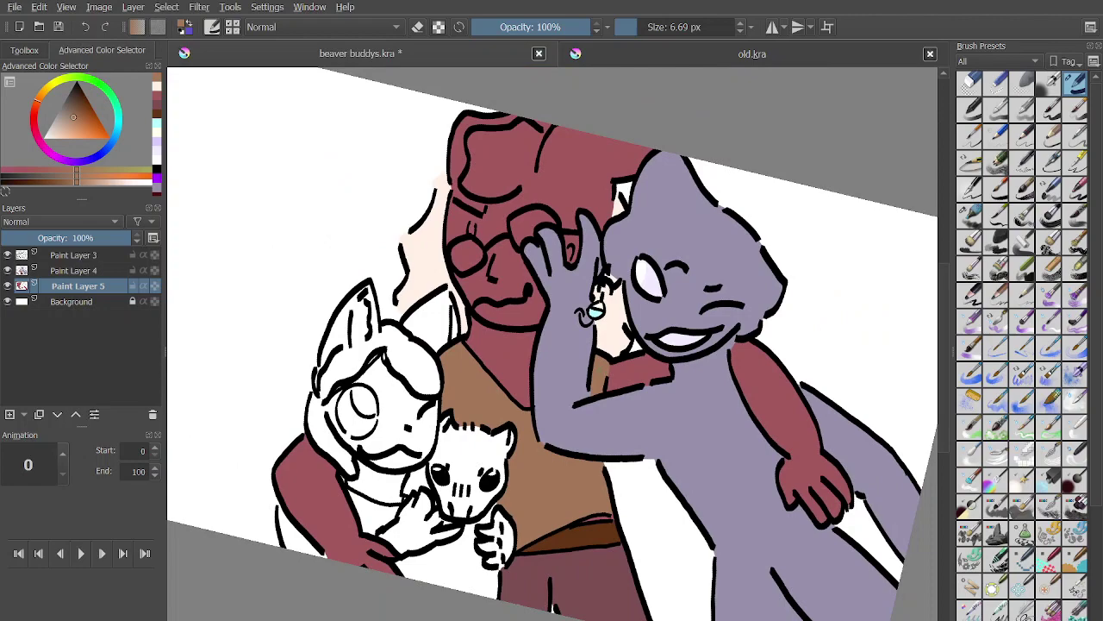
Try painting the glasses figure's round lens dark blue and undo the stroke.
scroll(487, 289, "up", 4)
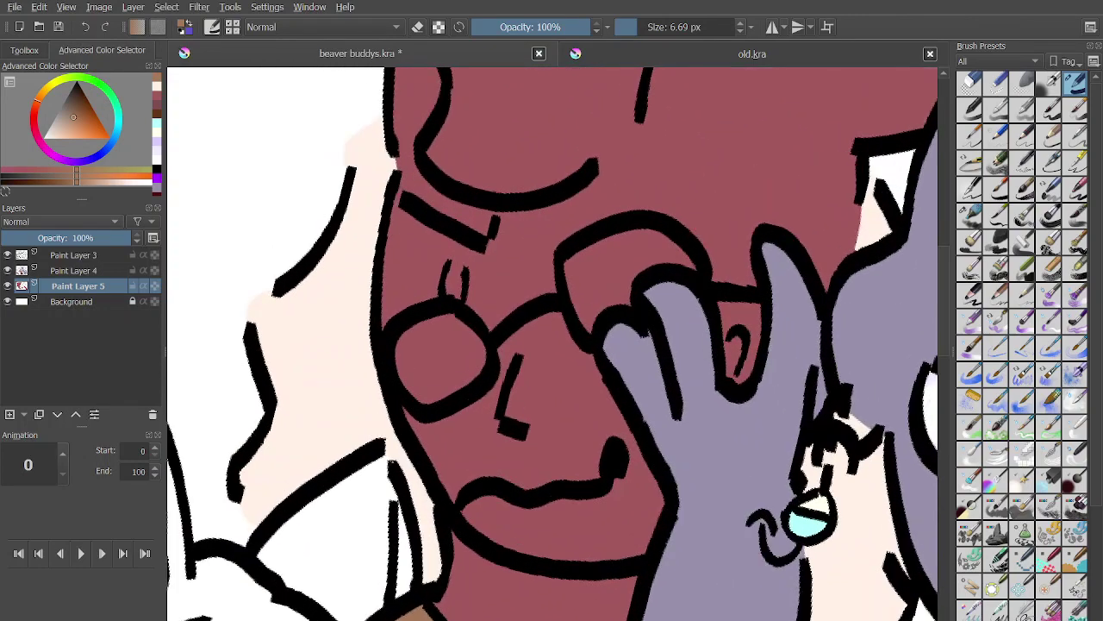
scroll(470, 242, "up", 1)
left_click(97, 156)
left_click(81, 89)
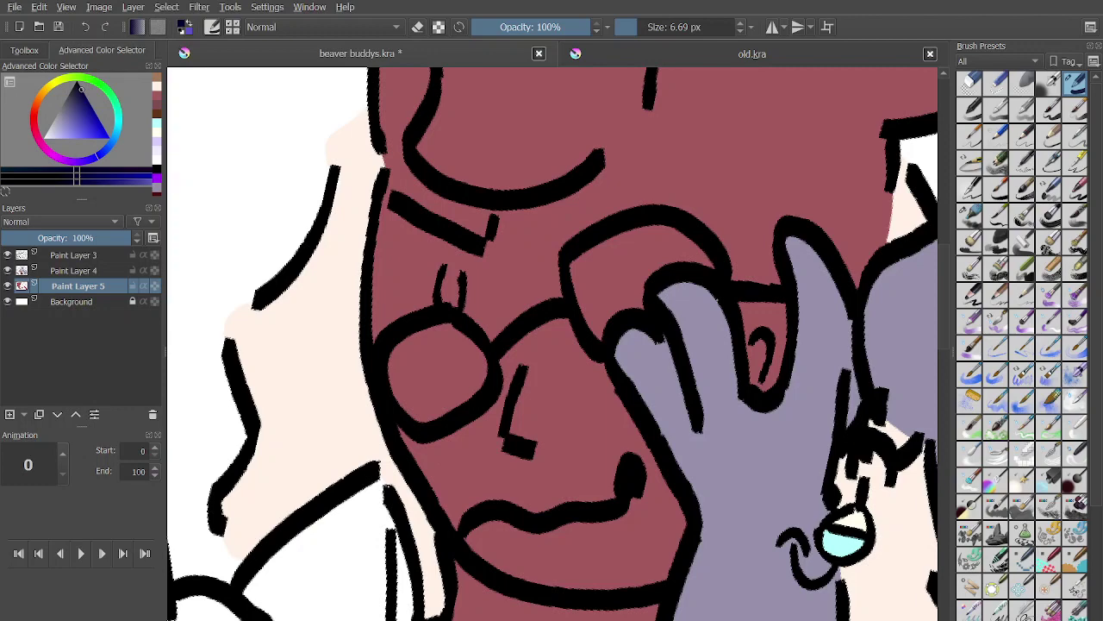
left_click_drag(81, 90, 77, 99)
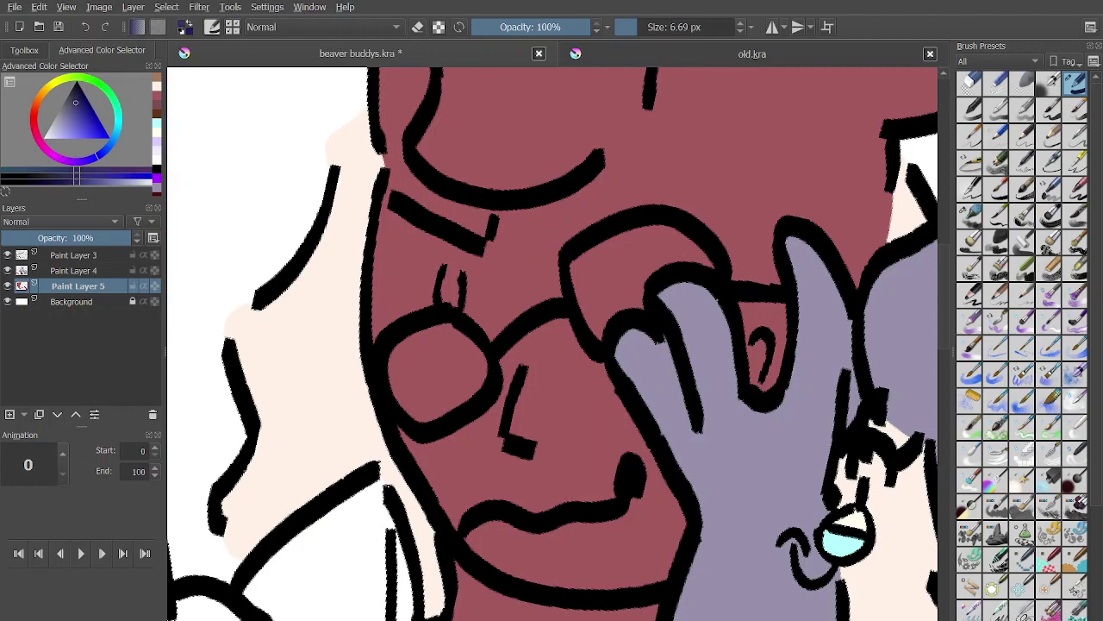
mouse_move(429, 387)
left_mouse_down()
mouse_move(434, 361)
mouse_move(433, 380)
left_mouse_up()
scroll(433, 380, "up", 1)
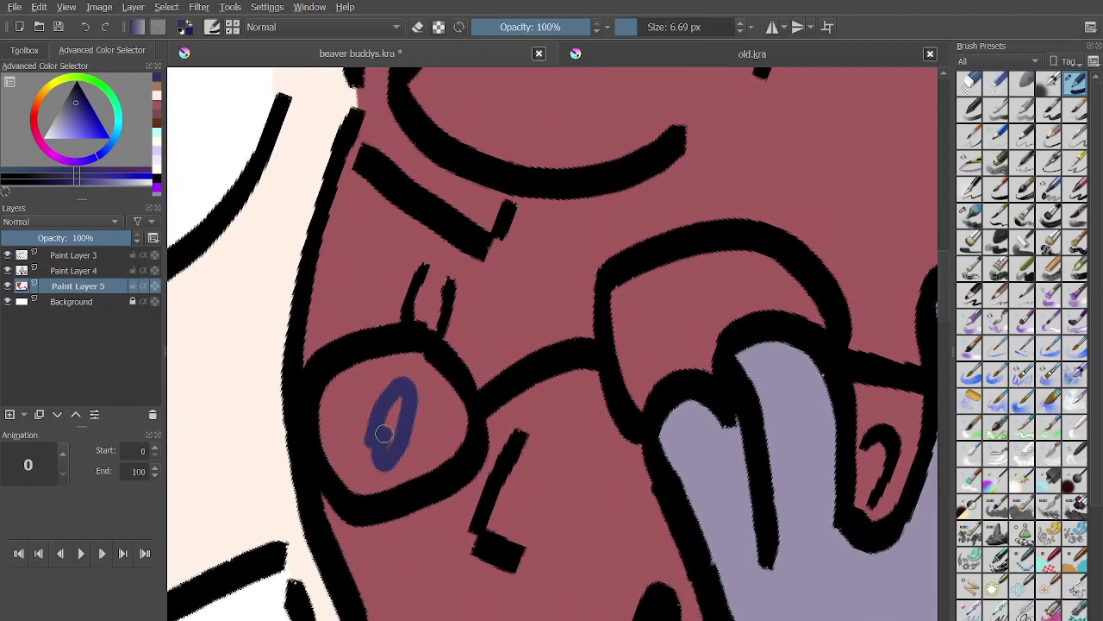
left_click(85, 27)
Fill the glasses figure's eye above the round lens with a very dark navy at 6.69 px.
left_click(156, 178)
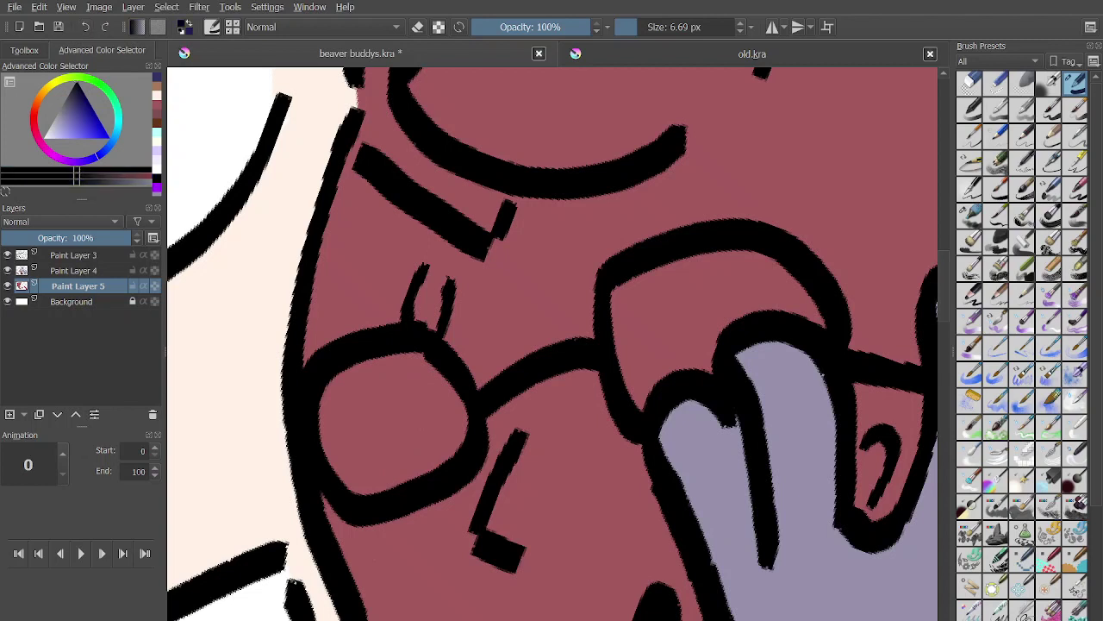
left_click(76, 95)
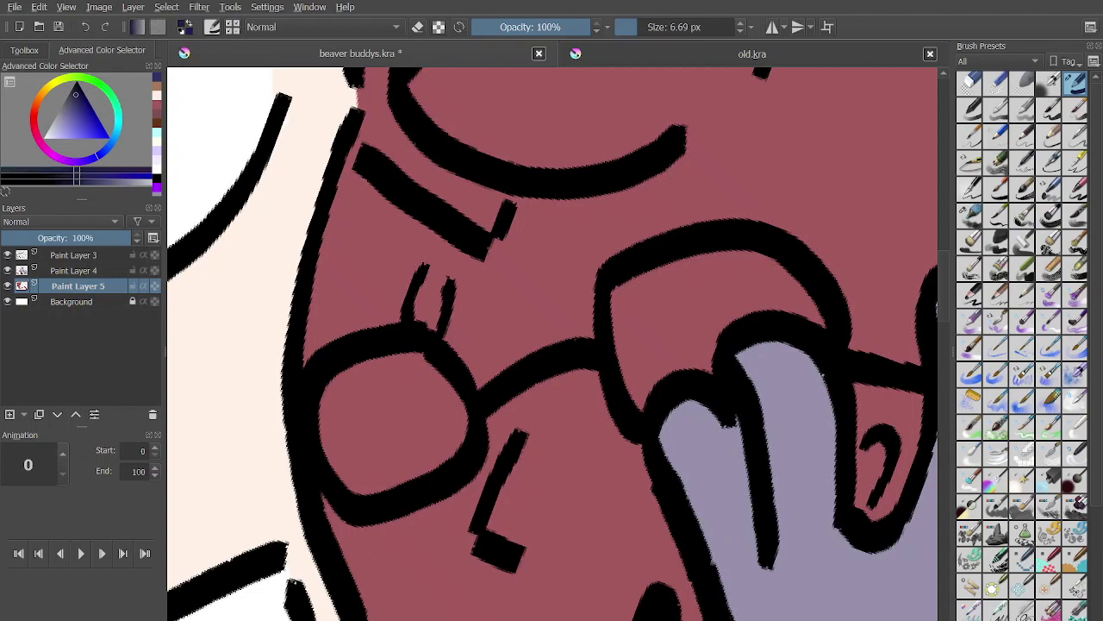
left_click(74, 92)
mouse_move(421, 308)
left_mouse_down()
mouse_move(426, 282)
mouse_move(426, 342)
mouse_move(427, 279)
left_mouse_up()
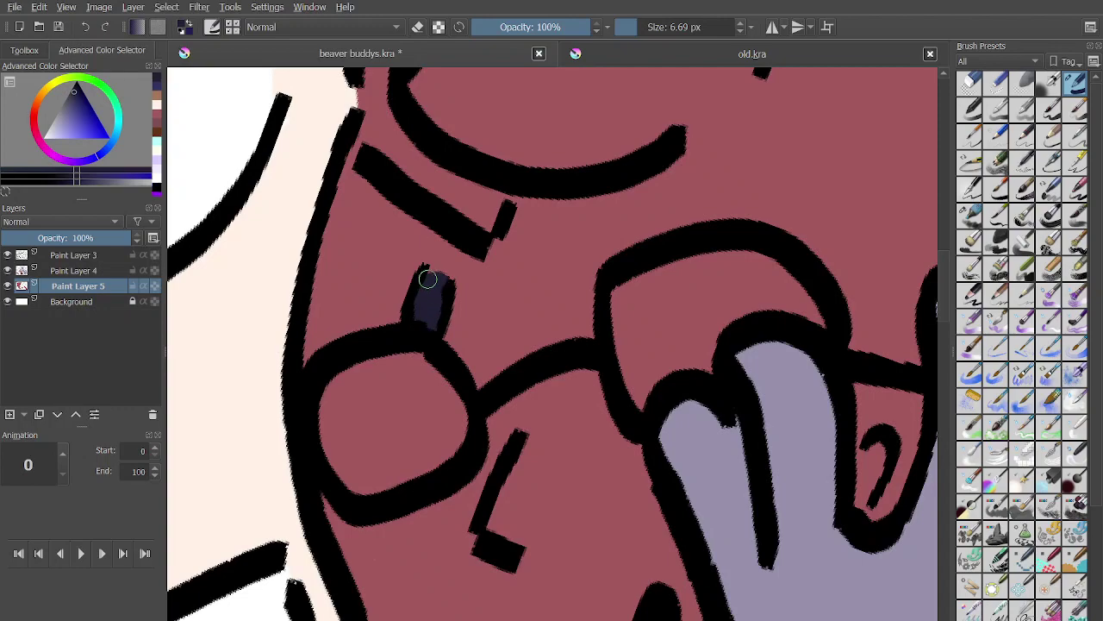
scroll(445, 263, "down", 2)
Fill the glasses figure's other eye, visible between the lavender fingers, with the same very dark navy.
scroll(677, 284, "up", 2)
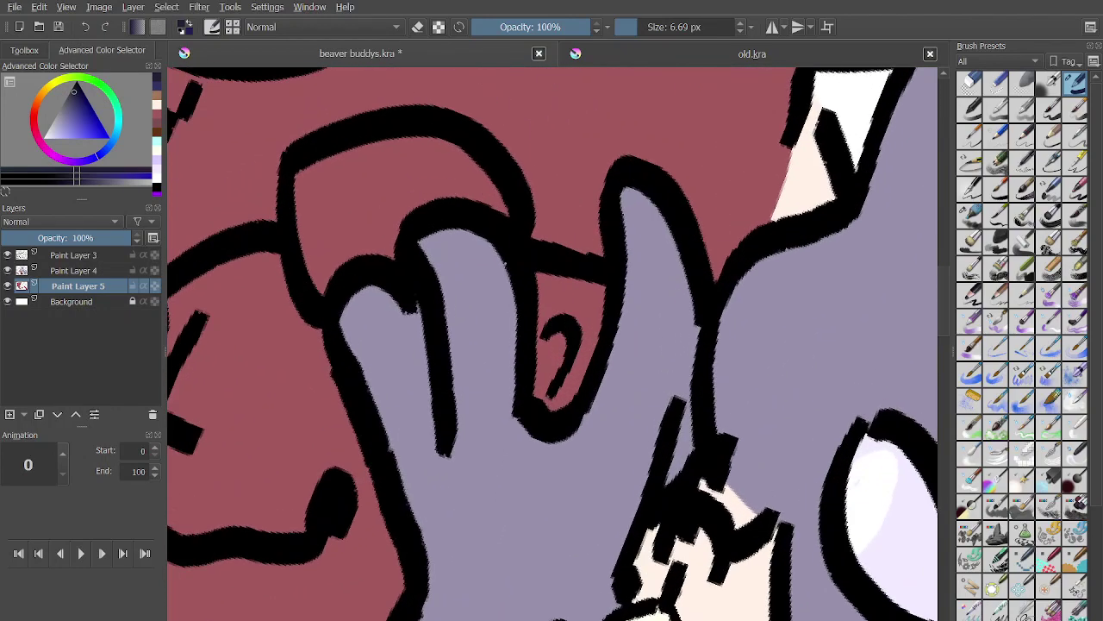
scroll(604, 399, "up", 2)
mouse_move(505, 340)
left_mouse_down()
mouse_move(512, 378)
mouse_move(497, 396)
mouse_move(521, 339)
mouse_move(485, 372)
mouse_move(530, 309)
left_mouse_up()
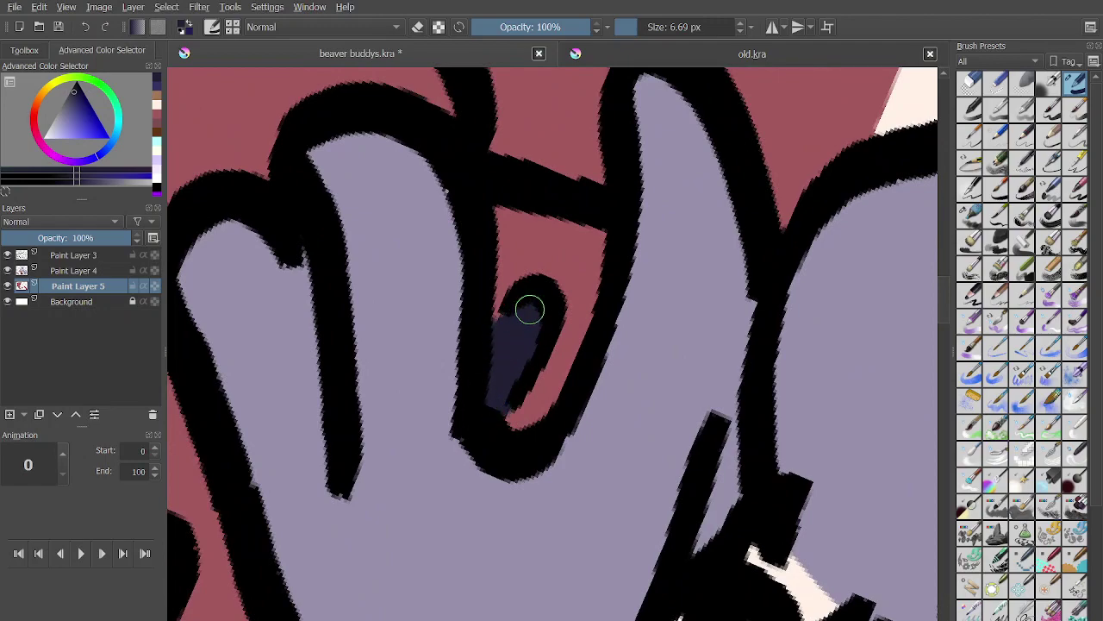
scroll(498, 396, "down", 5)
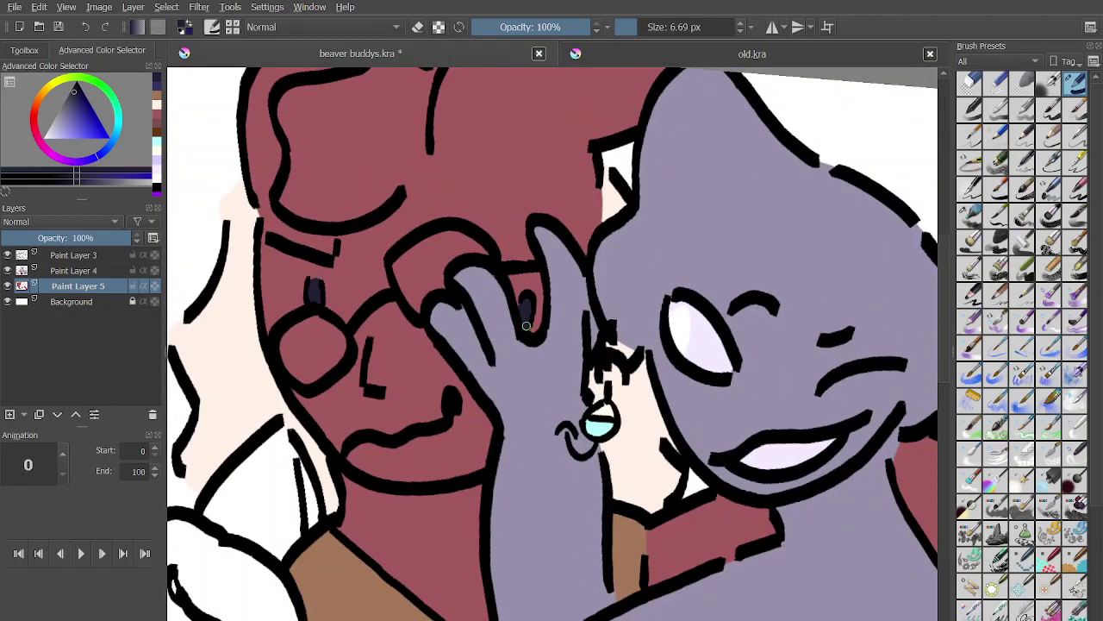
scroll(526, 325, "down", 5)
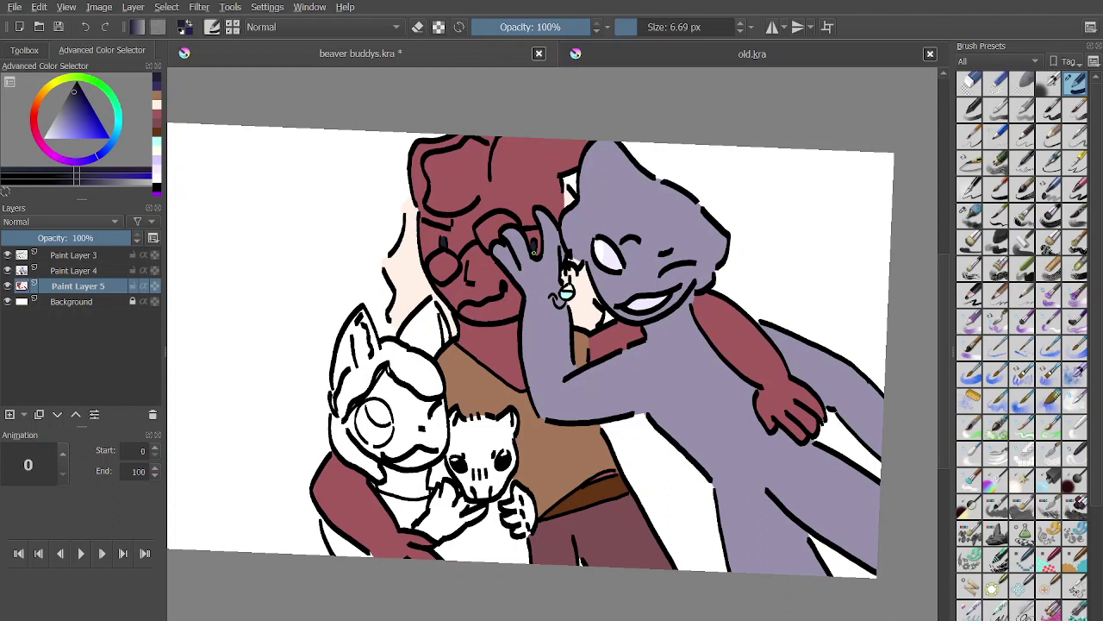
Add one paint layer directly above Background and another directly above Paint Layer 5.
key("Page_Down")
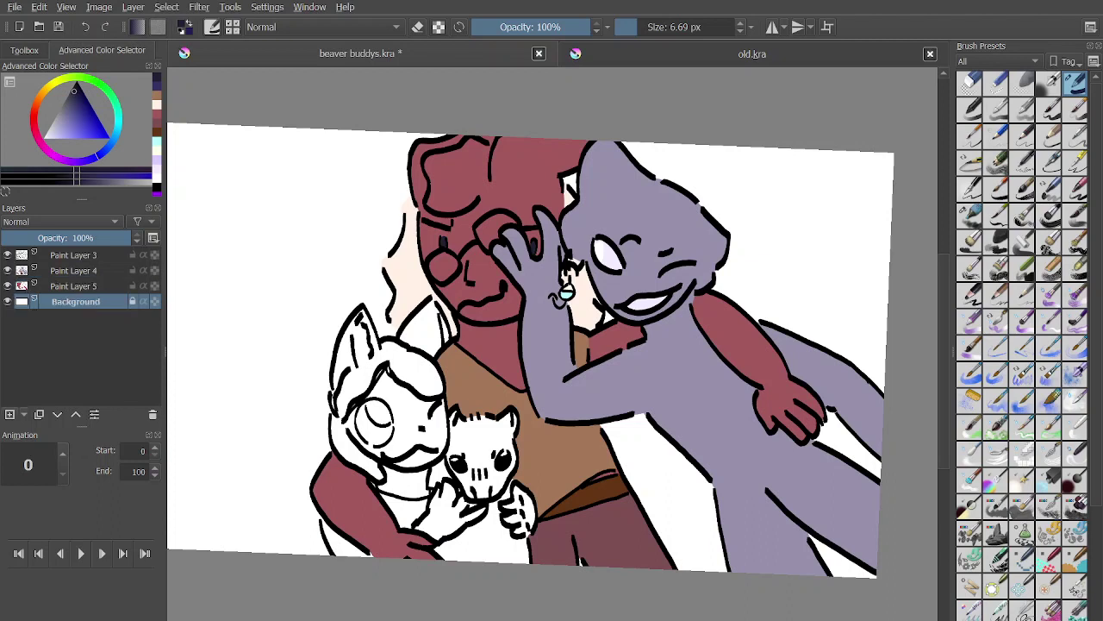
key("Insert")
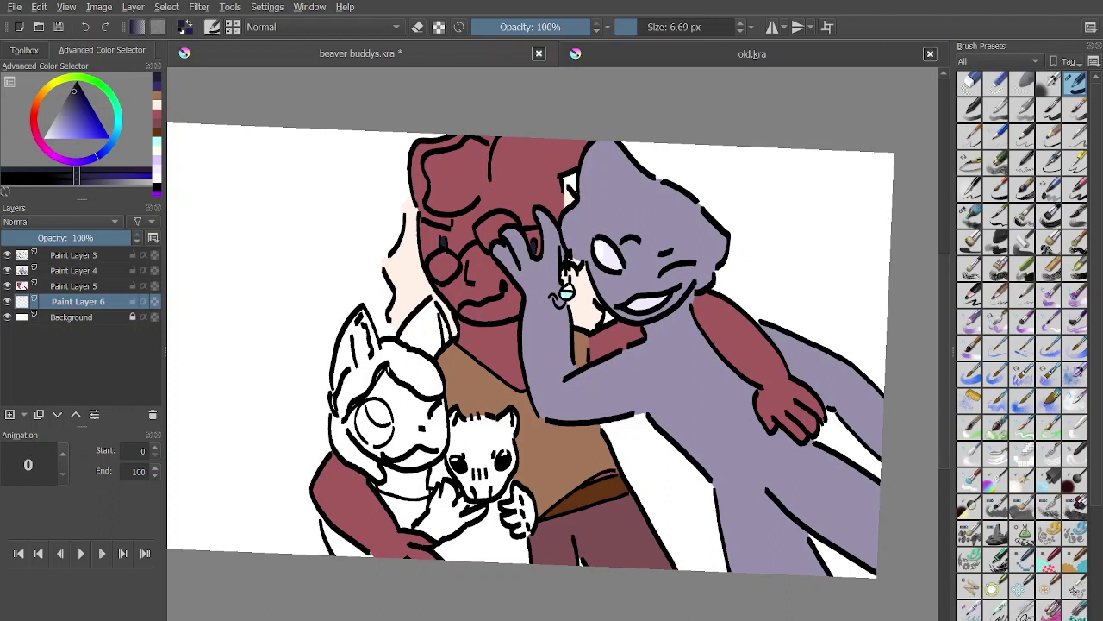
key("Page_Up")
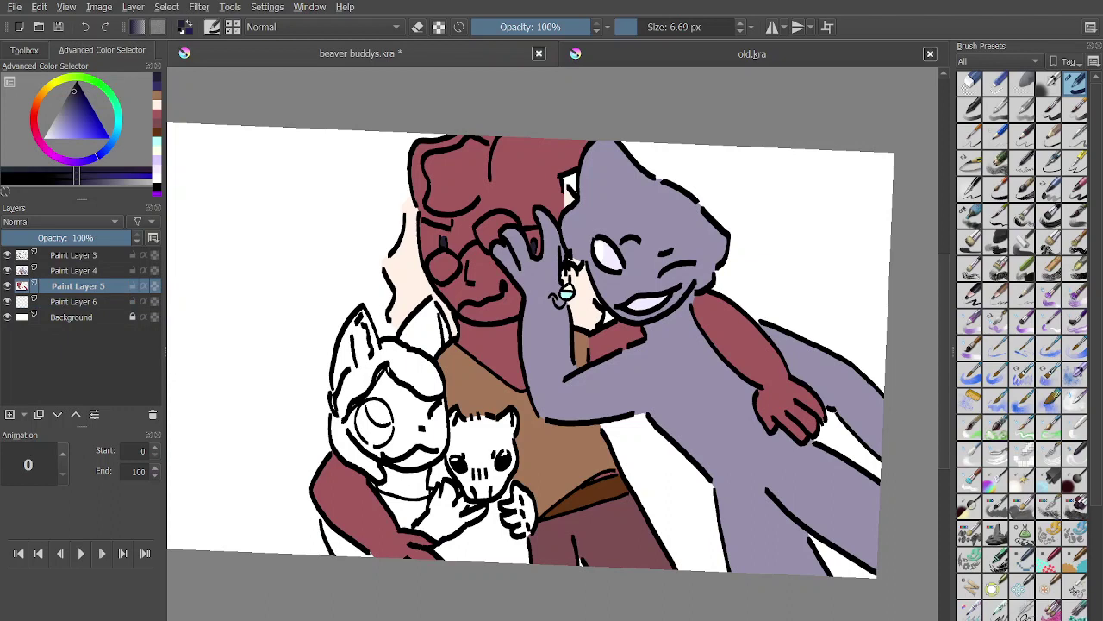
key("Page_Up")
key("Page_Down")
key("Insert")
Fill both lenses of the glasses with deep blue at 14.96 px on the new layer above Paint Layer 5.
left_click(109, 137)
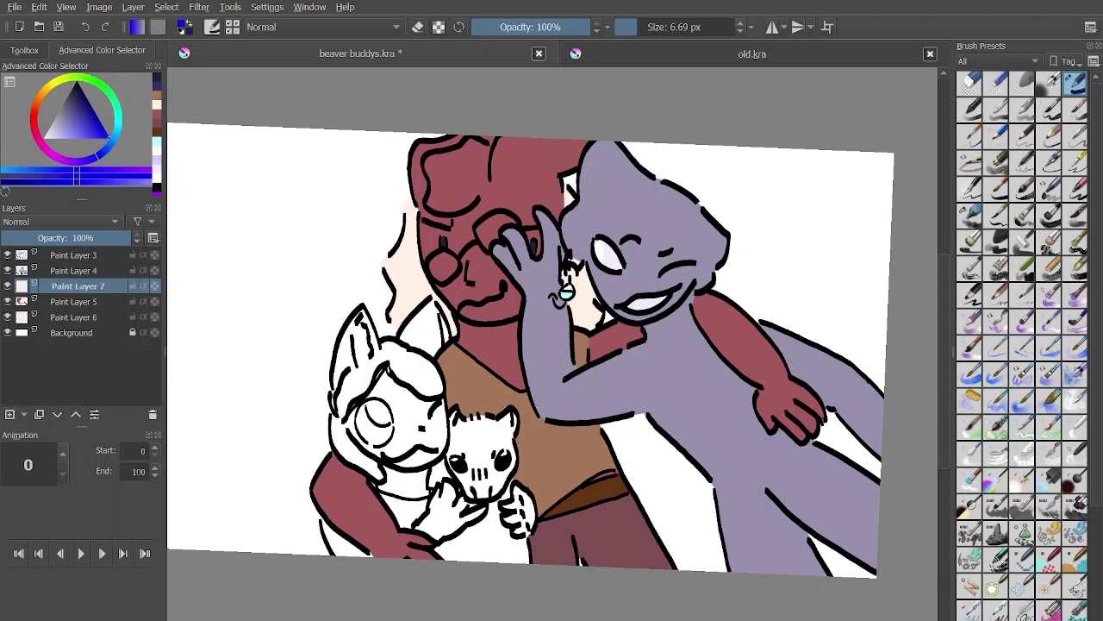
key("k")
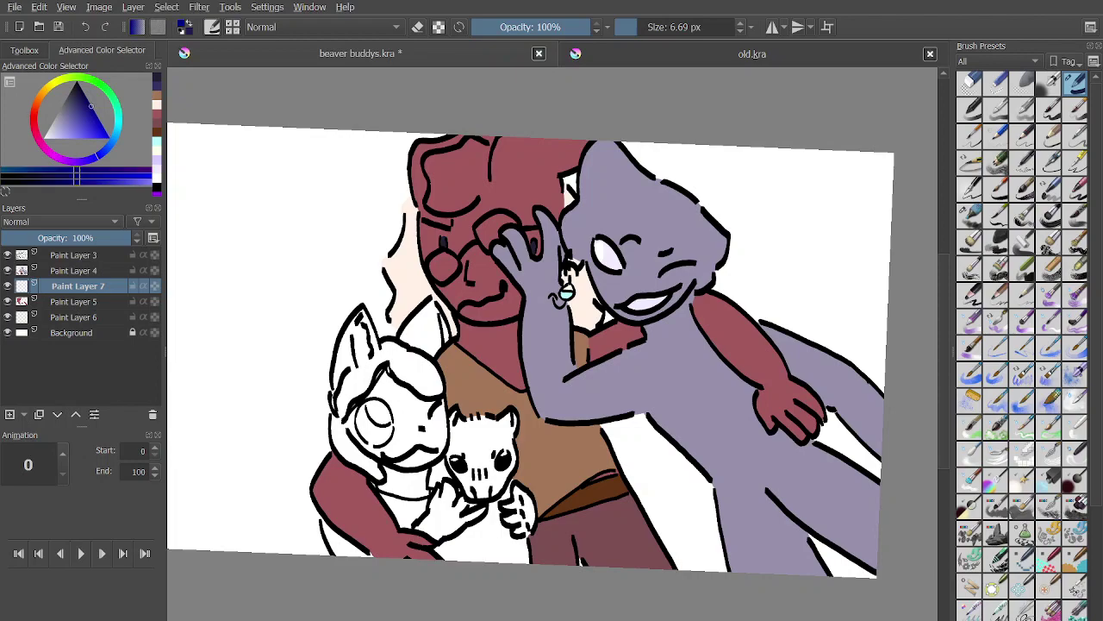
scroll(439, 258, "up", 5)
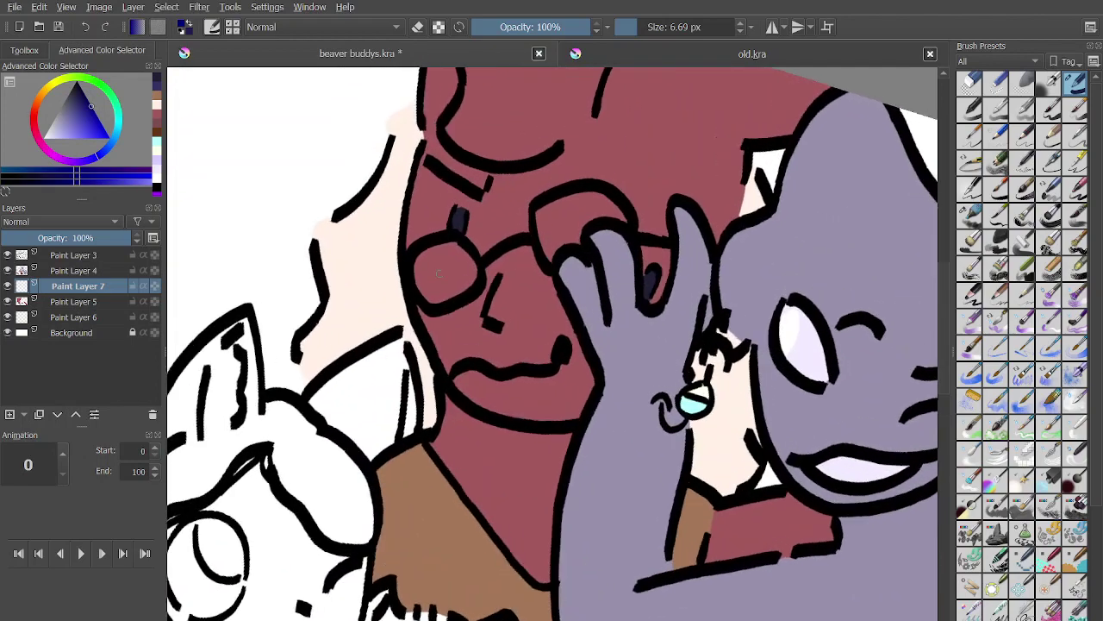
scroll(439, 273, "up", 4)
key("bracketright")
key("bracketright")
key("bracketright")
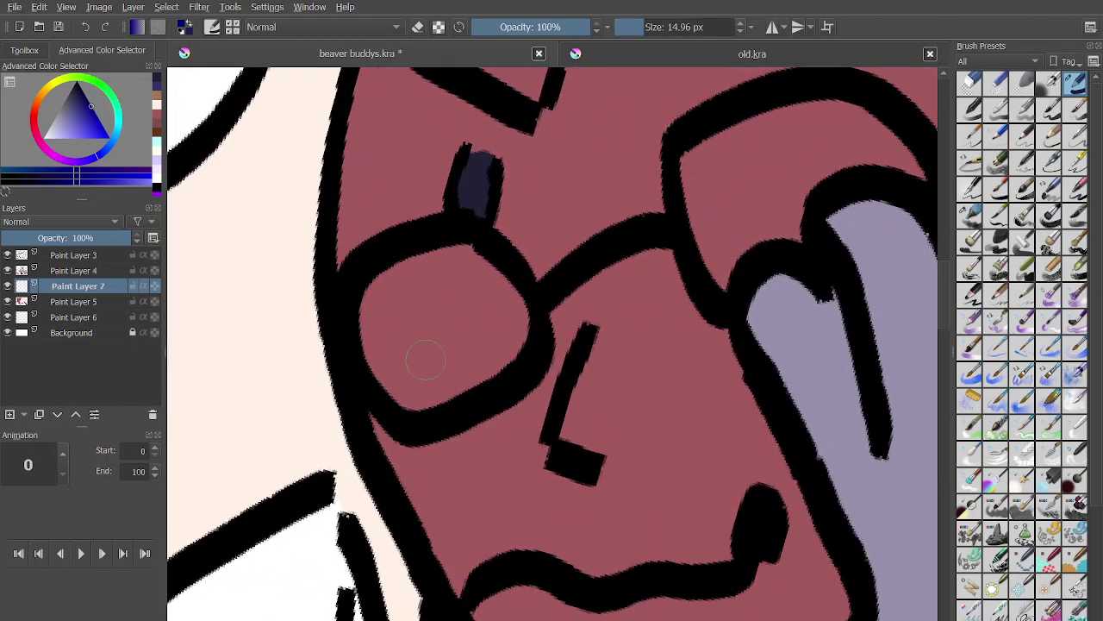
mouse_move(426, 360)
left_mouse_down()
mouse_move(387, 304)
mouse_move(404, 343)
mouse_move(416, 264)
mouse_move(378, 356)
mouse_move(456, 252)
mouse_move(474, 326)
mouse_move(486, 283)
mouse_move(476, 323)
mouse_move(513, 293)
mouse_move(450, 394)
mouse_move(475, 273)
mouse_move(434, 364)
mouse_move(405, 396)
mouse_move(476, 339)
mouse_move(482, 367)
mouse_move(384, 464)
mouse_move(237, 542)
left_mouse_up()
scroll(471, 468, "up", 1)
mouse_move(470, 466)
left_mouse_down()
mouse_move(447, 389)
mouse_move(507, 256)
mouse_move(673, 245)
mouse_move(703, 300)
mouse_move(639, 279)
mouse_move(454, 356)
mouse_move(492, 294)
mouse_move(431, 379)
mouse_move(602, 283)
mouse_move(604, 321)
mouse_move(709, 297)
mouse_move(590, 294)
mouse_move(548, 390)
mouse_move(471, 432)
mouse_move(534, 372)
left_mouse_up()
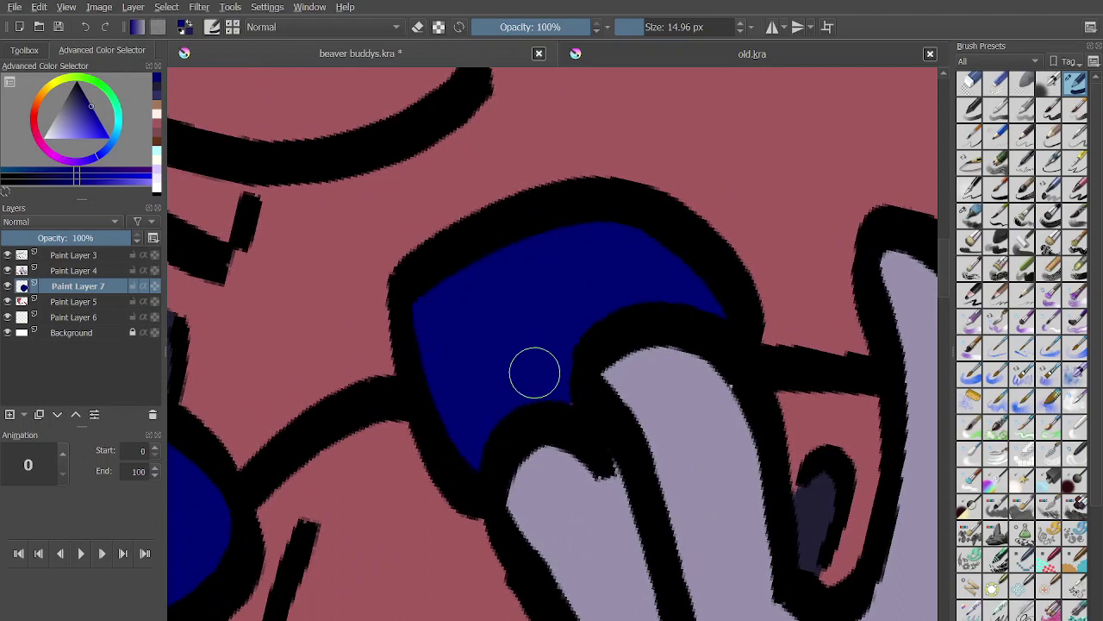
Paint a diagonal light periwinkle reflection stripe across each blue lens at 14.96 px.
left_click(67, 129)
mouse_move(464, 457)
left_mouse_down()
mouse_move(535, 321)
mouse_move(600, 235)
mouse_move(738, 188)
left_mouse_up()
scroll(600, 236, "down", 1)
left_click_drag(298, 484, 381, 349)
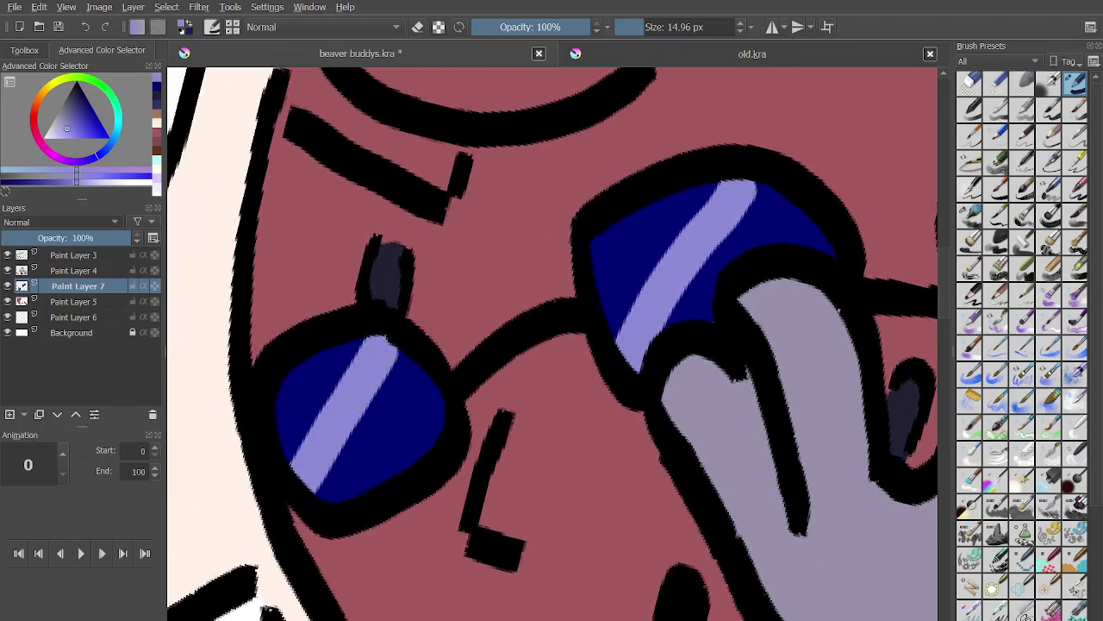
Try the Addition, Burn, Color, Color Dodge, Darken and Divide blend modes on Paint Layer 7.
left_click(58, 244)
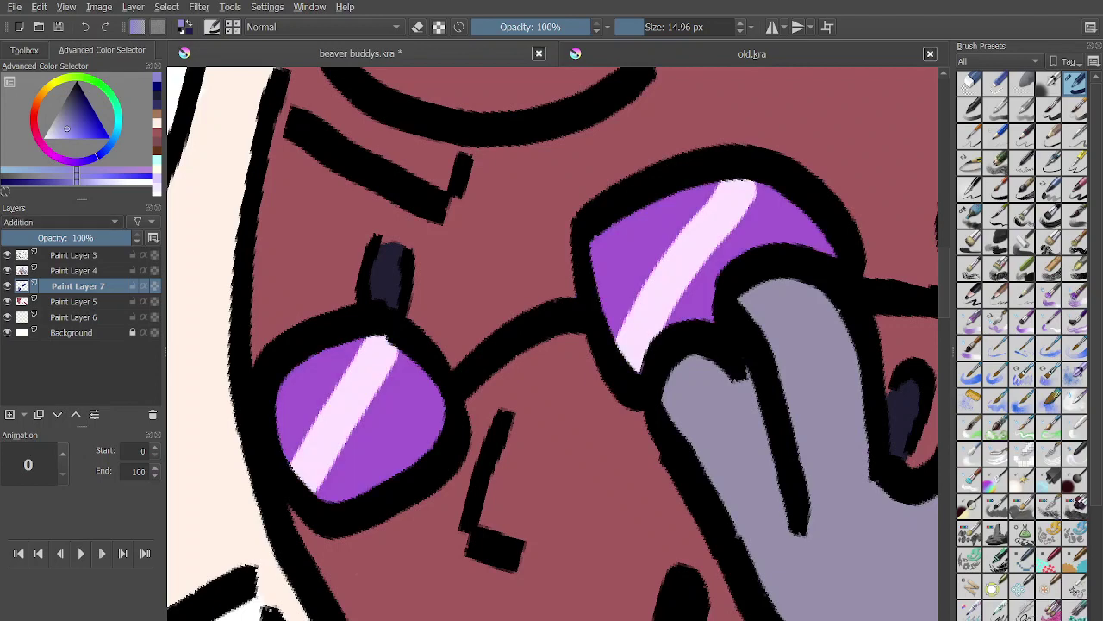
key("alt+shift+b")
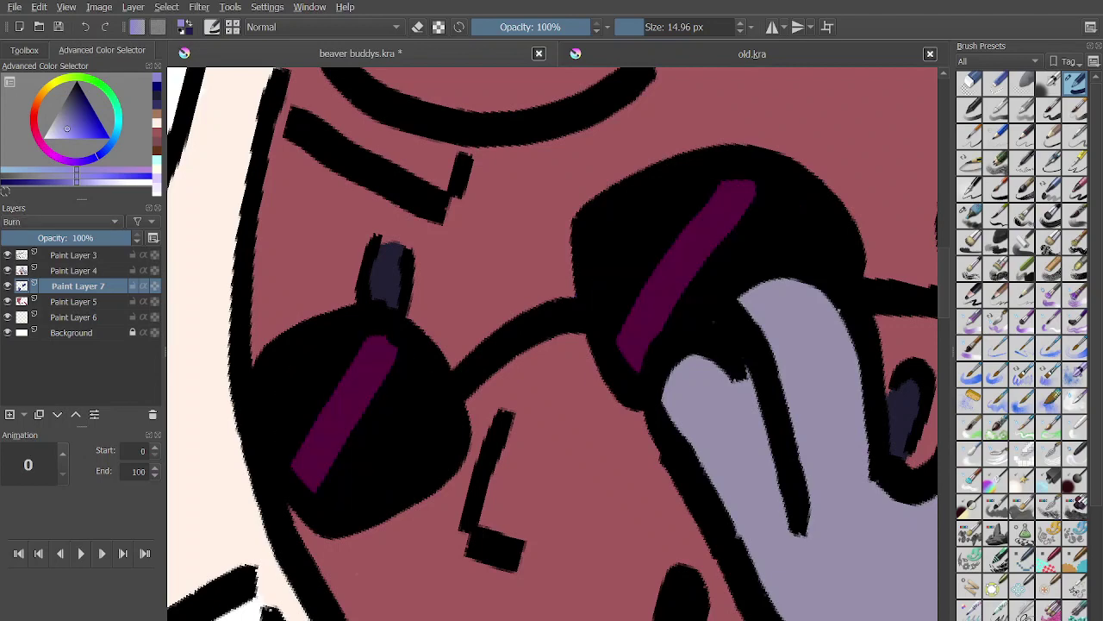
key("alt+shift+c")
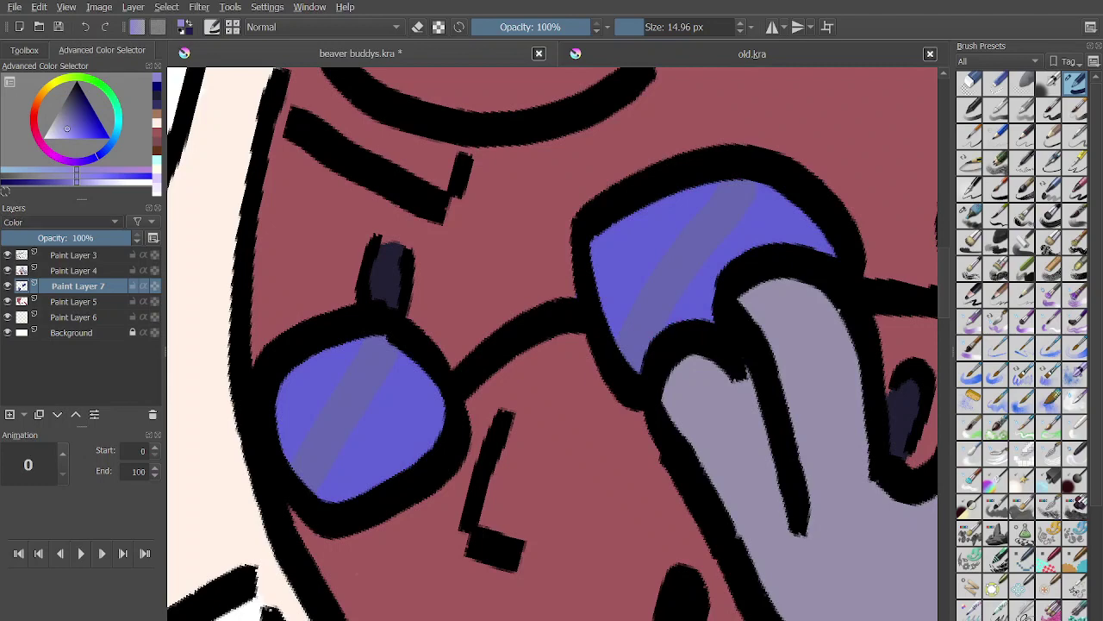
key("alt+shift+d")
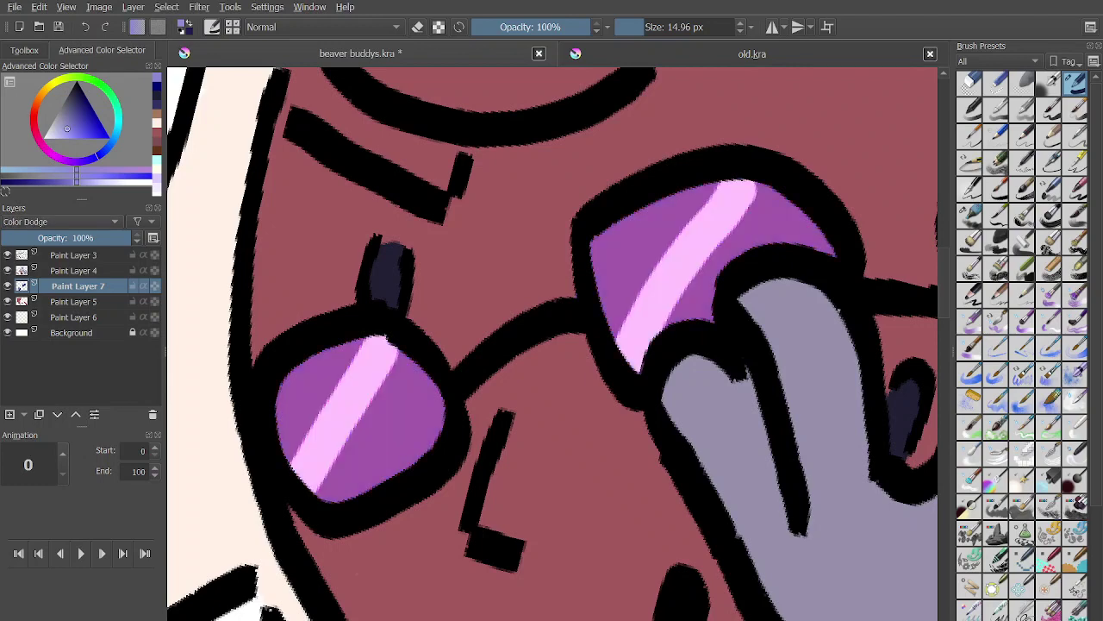
key("alt+shift+k")
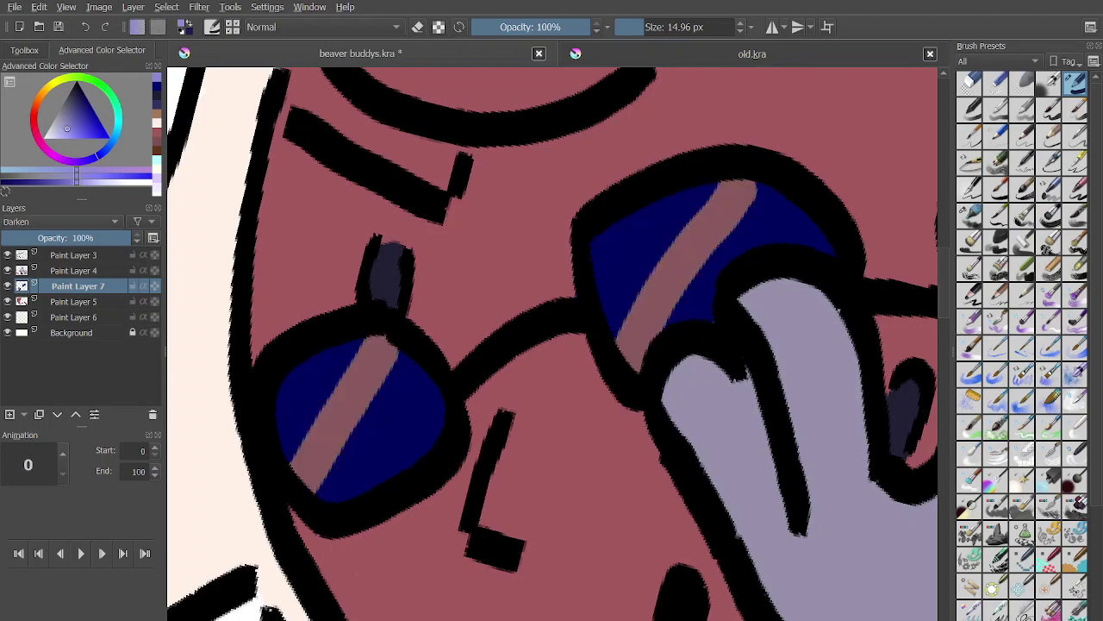
key("Down")
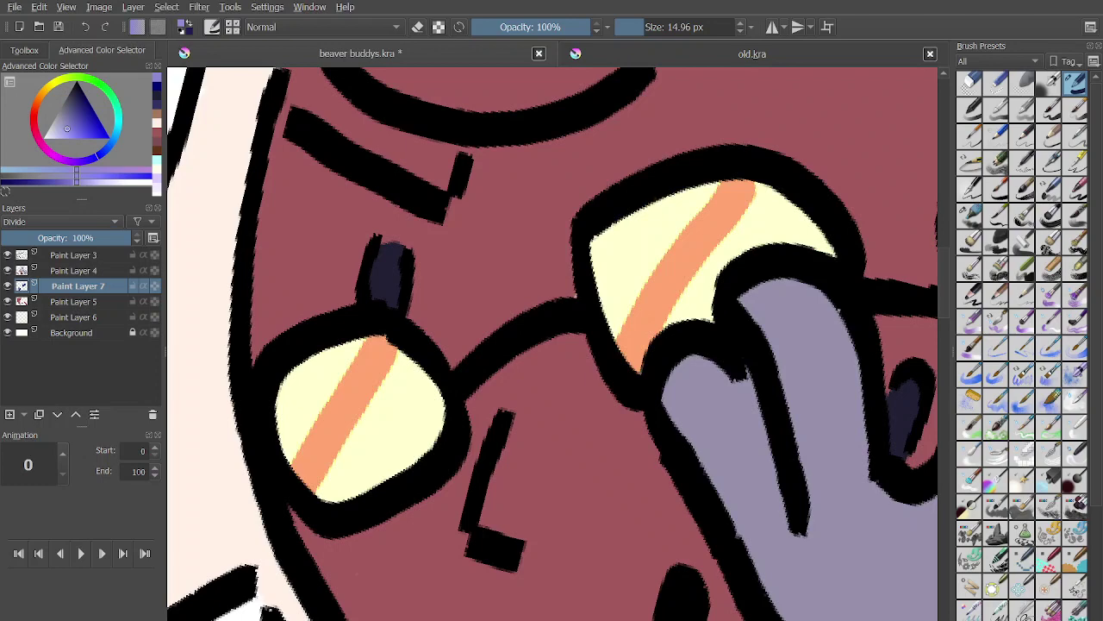
Try the Lighten, Luminosity, Multiply, Normal and Overlay blend modes on the lens layer, Paint Layer 7.
left_click(78, 255)
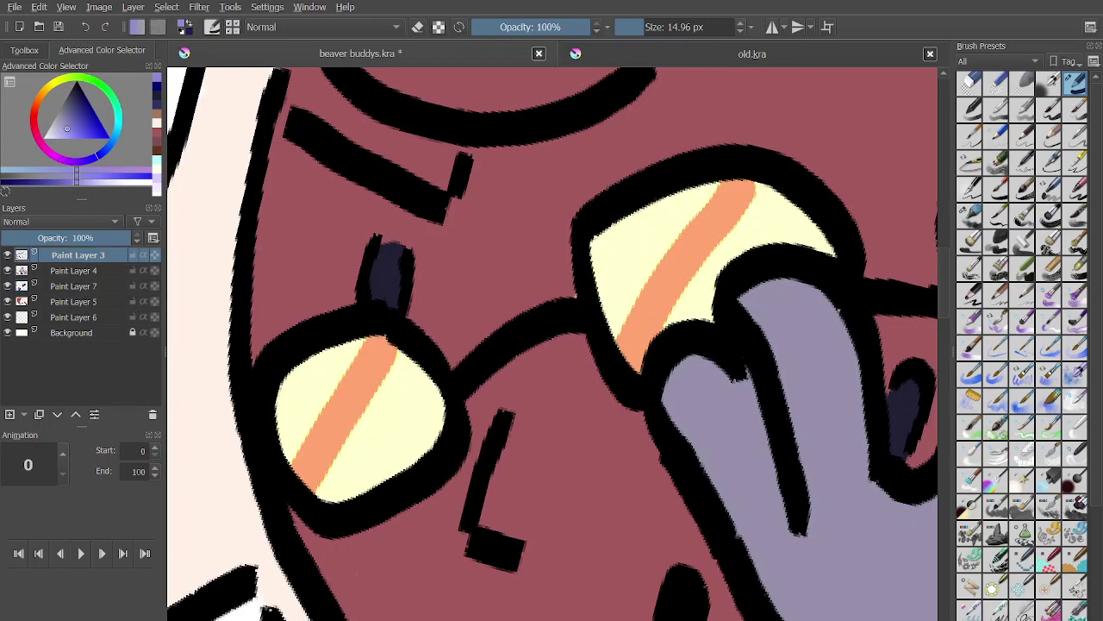
left_click(78, 287)
left_click(62, 221)
left_click(52, 252)
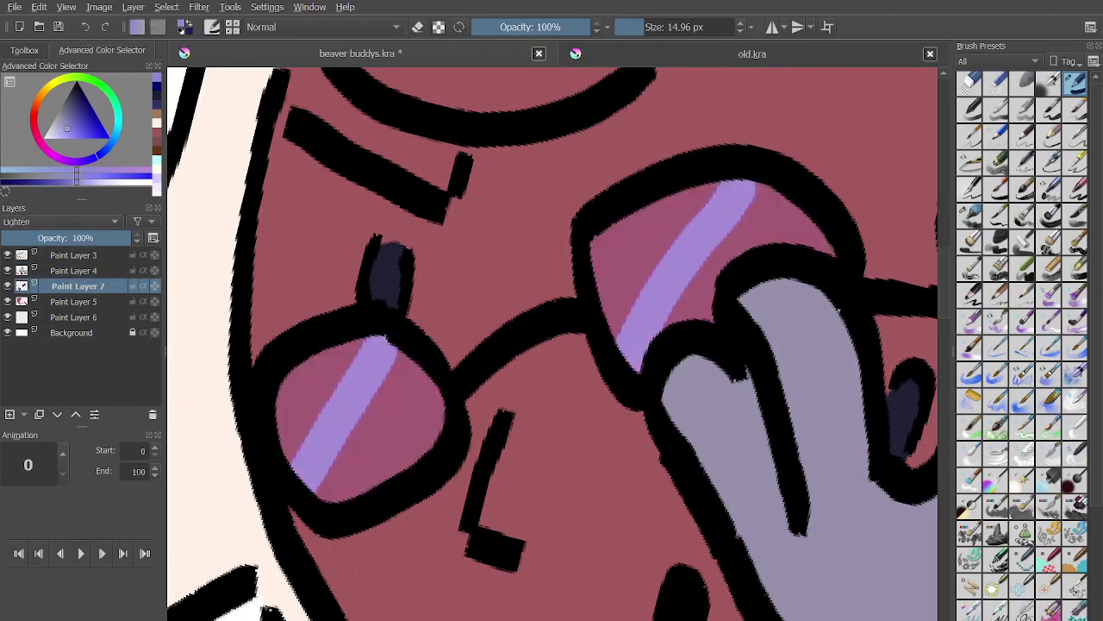
key("alt+shift+y")
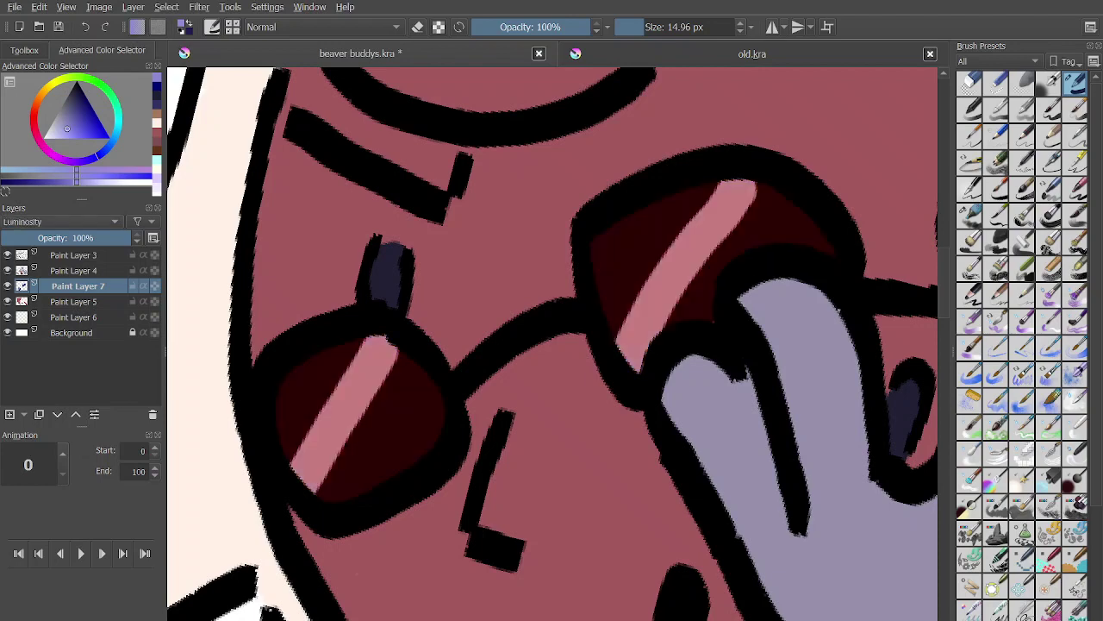
key("alt+shift+m")
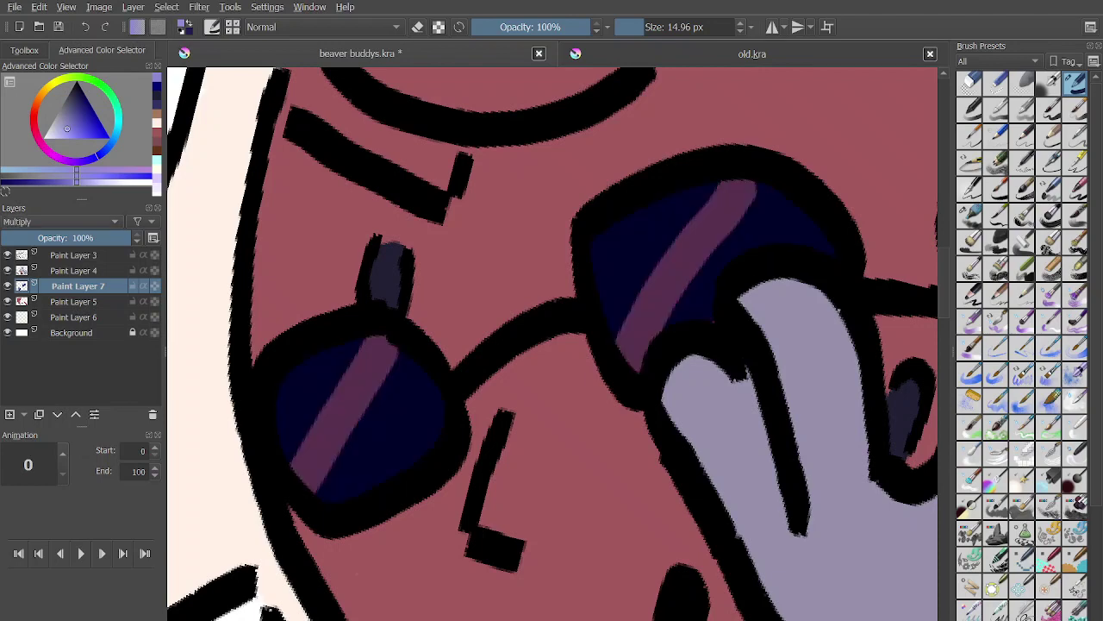
key("alt+shift+n")
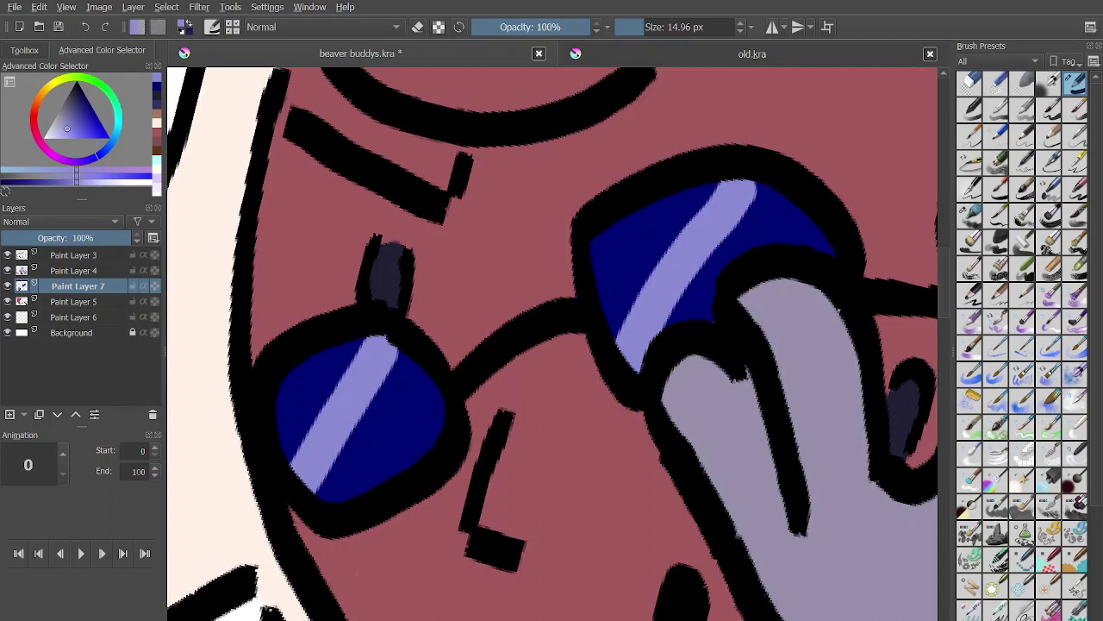
key("alt+shift+o")
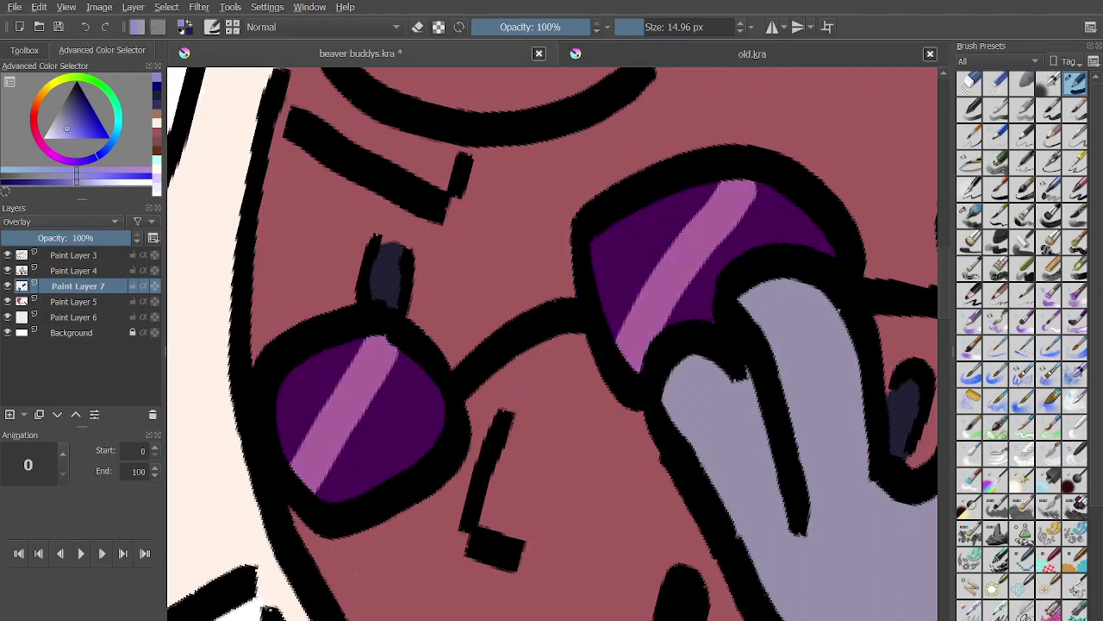
Try the Saturation, Screen and Soft Light (SVG) blend modes on Paint Layer 7, keeping its opacity at 100%.
key("alt+shift+t")
left_click(101, 238)
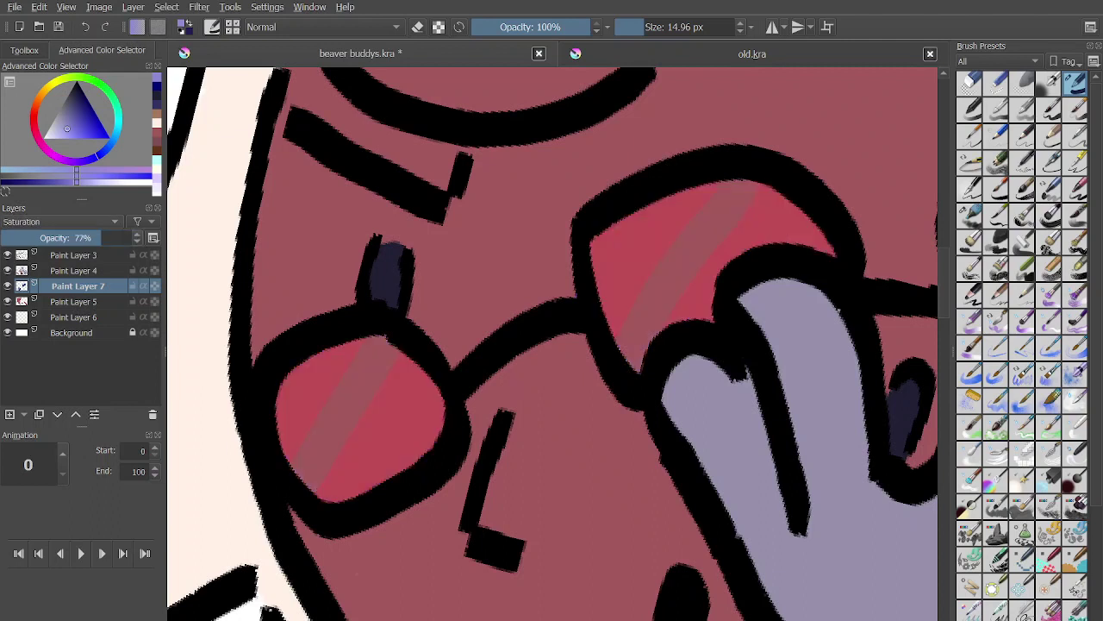
left_click_drag(101, 238, 131, 238)
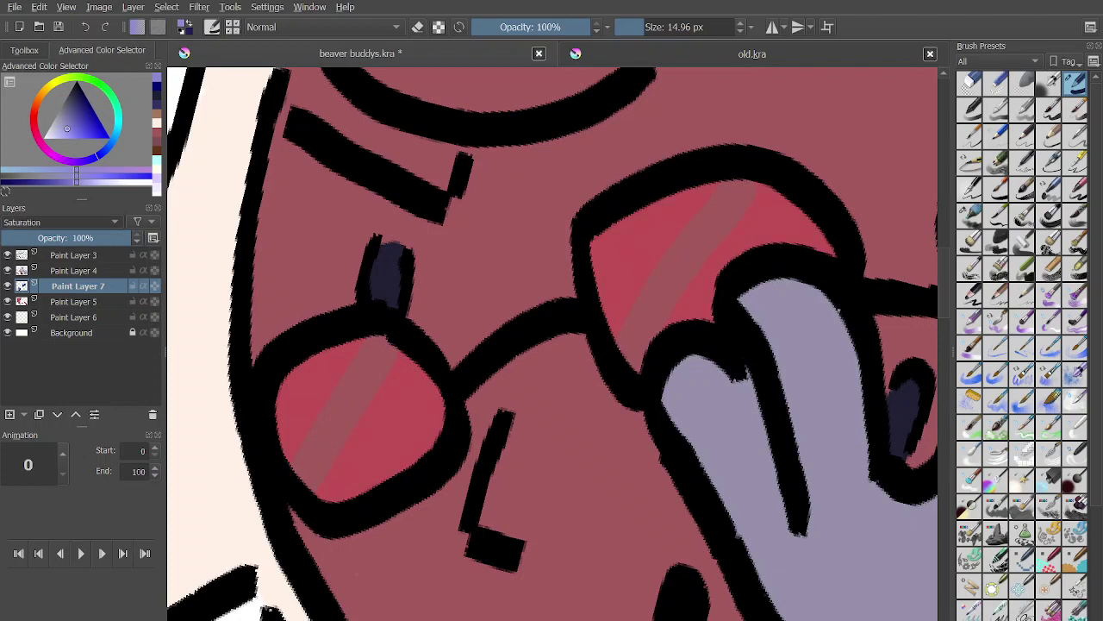
key("alt+shift+s")
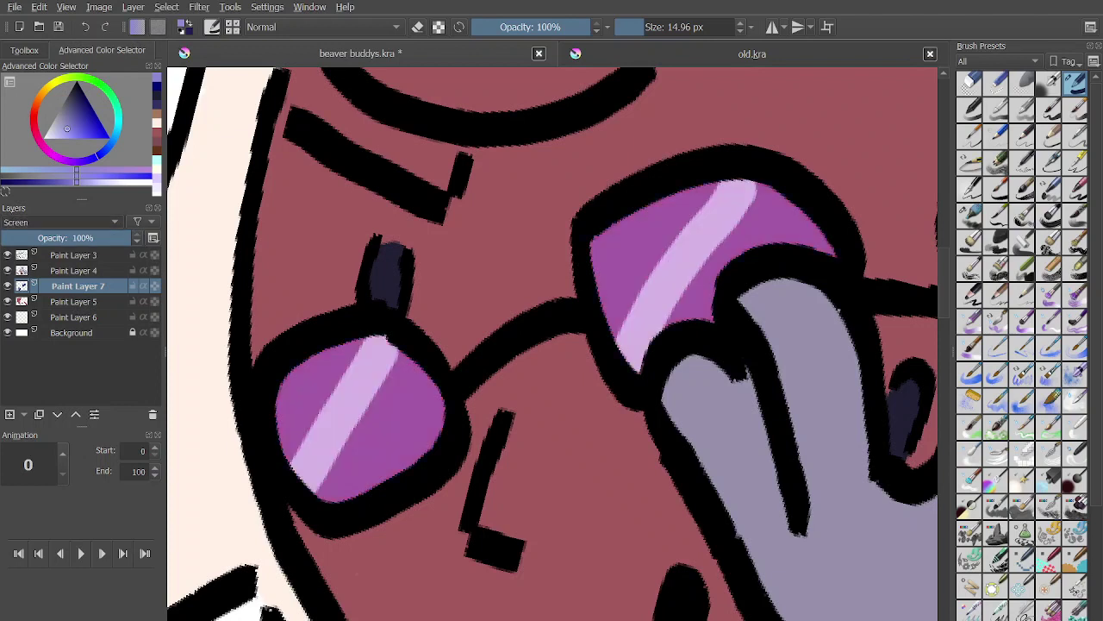
key("Down")
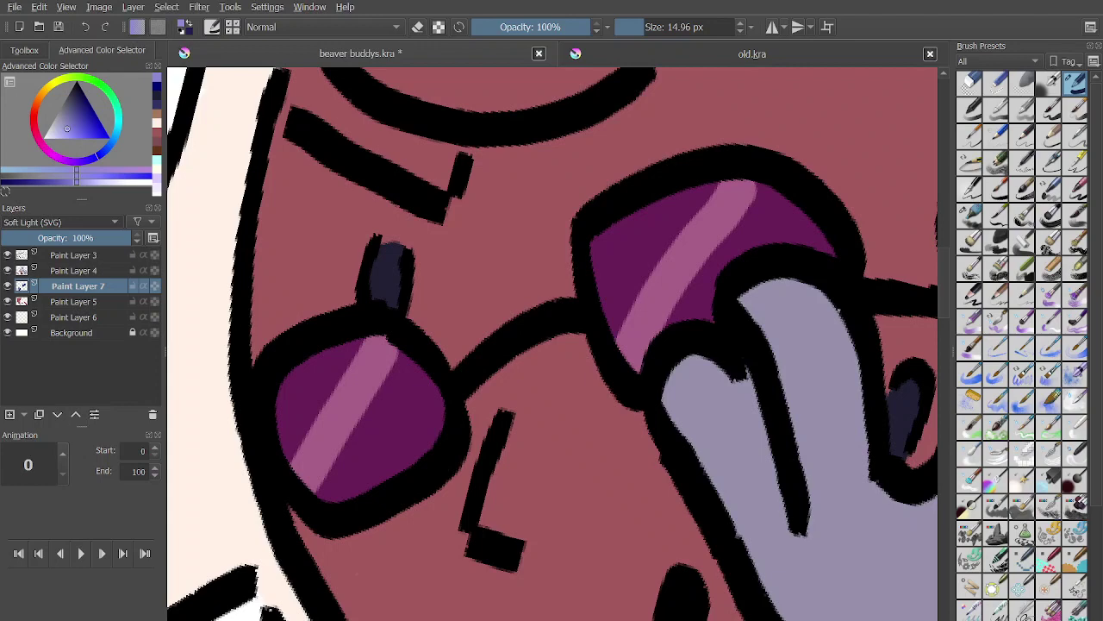
Set Paint Layer 7's blend mode to Color Dodge and compare the tinted lenses with the glasses in old.kra.
key("alt+shift+k")
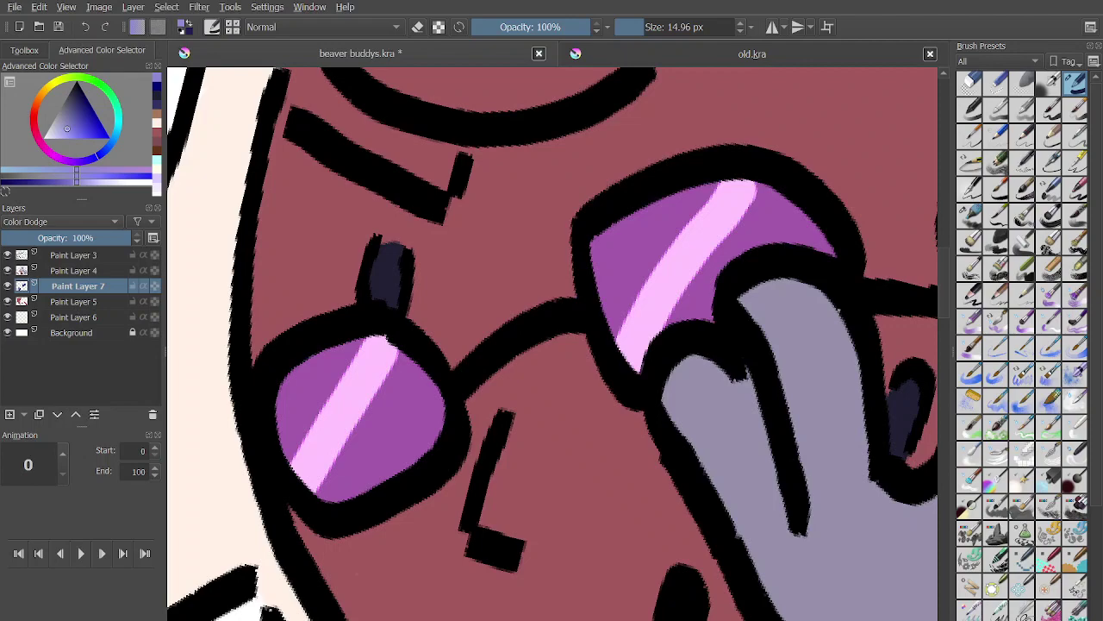
scroll(379, 350, "down", 3)
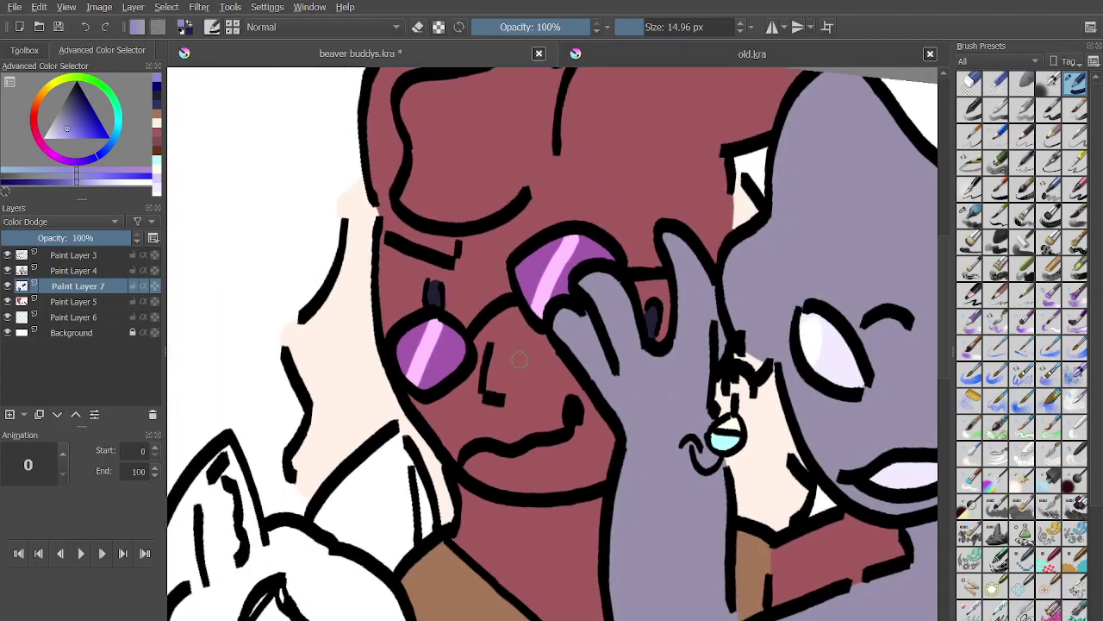
scroll(520, 360, "down", 5)
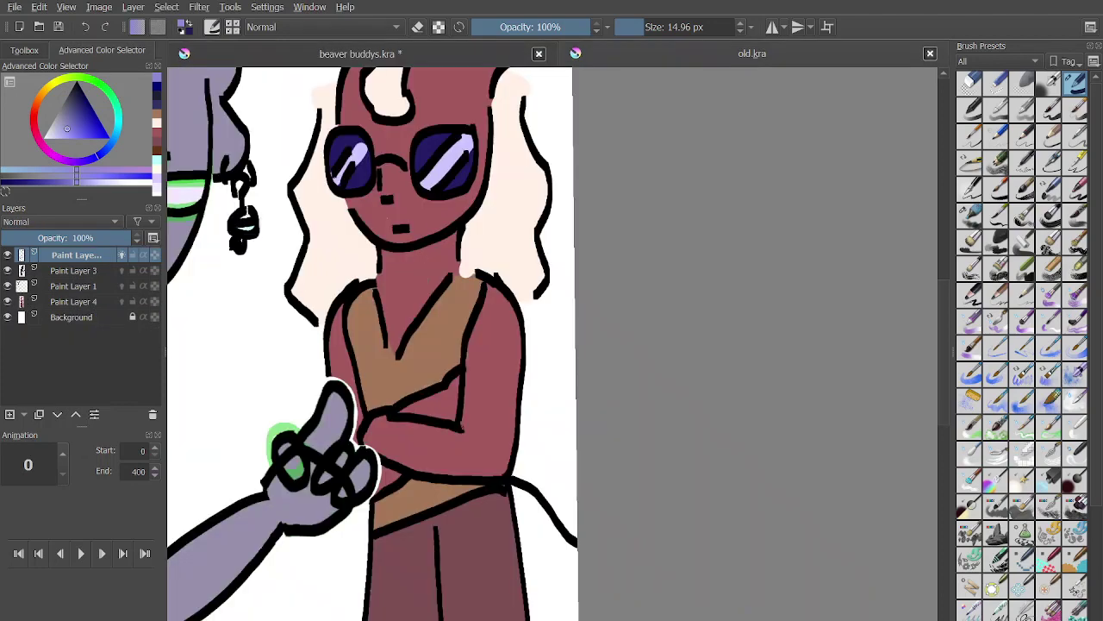
scroll(518, 336, "down", 3)
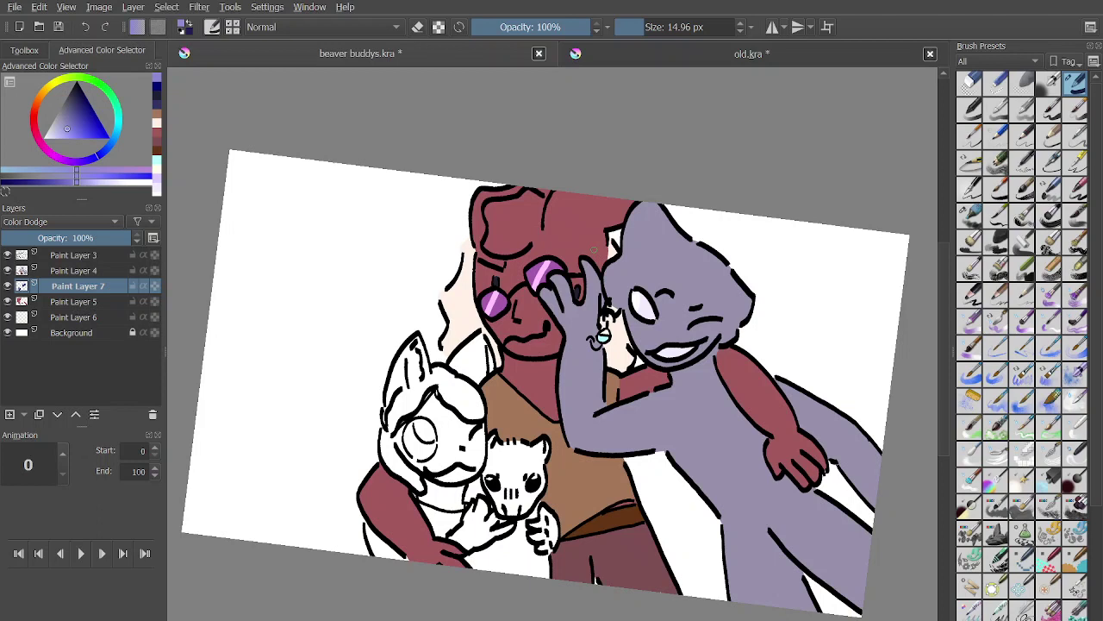
Fill the forelock on the red figure's forehead with pale cream at 29.56 px on Paint Layer 5.
left_click(157, 123)
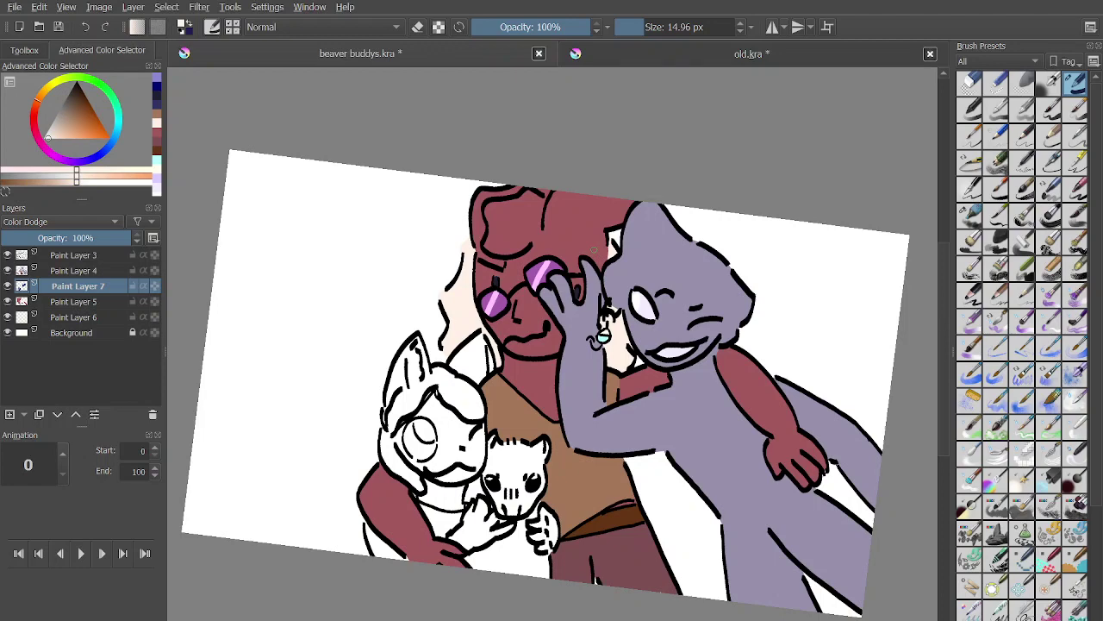
left_click(79, 302)
scroll(594, 249, "up", 5)
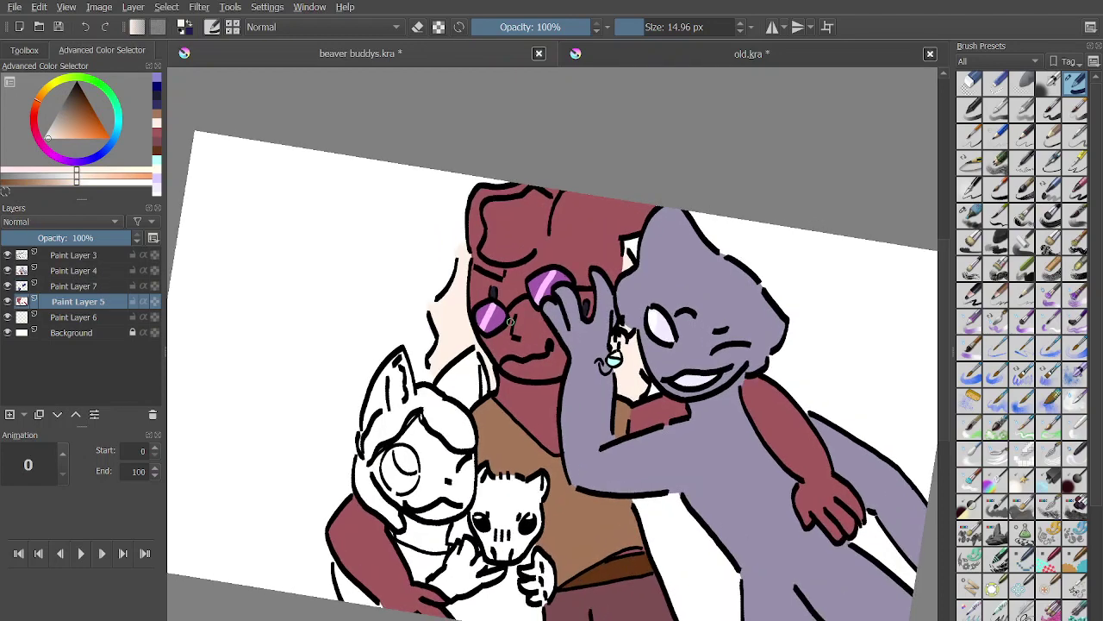
scroll(560, 248, "up", 1)
left_click_drag(467, 343, 451, 344)
scroll(452, 344, "up", 2)
left_click(652, 27)
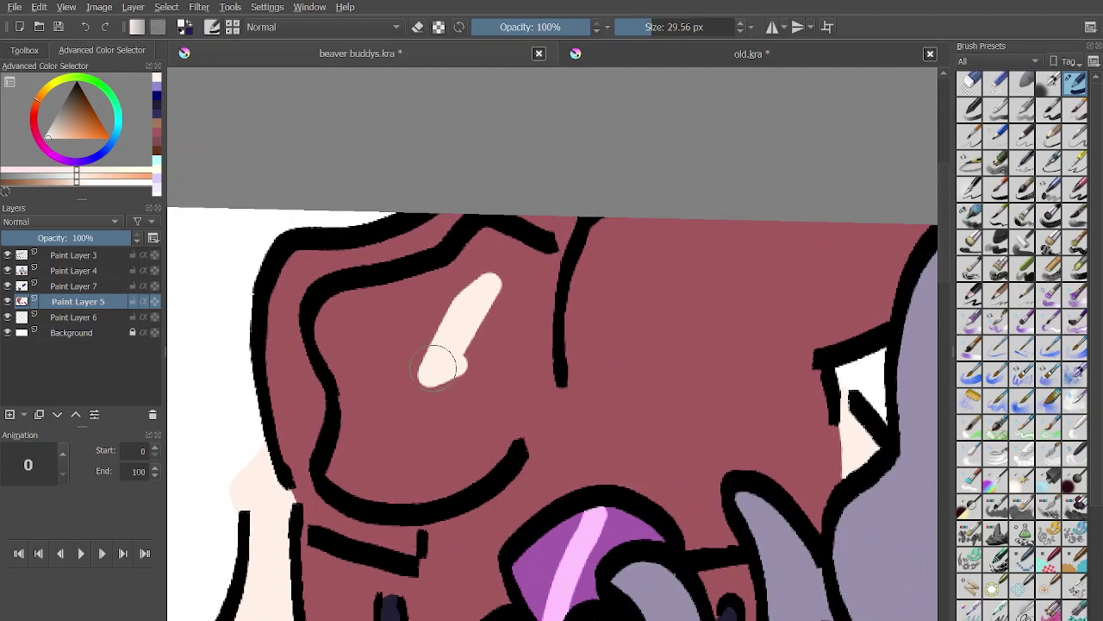
left_click_drag(371, 393, 470, 285)
mouse_move(427, 414)
left_mouse_down()
mouse_move(455, 290)
mouse_move(483, 246)
mouse_move(532, 248)
mouse_move(537, 385)
mouse_move(500, 445)
mouse_move(406, 470)
mouse_move(348, 466)
mouse_move(364, 390)
mouse_move(333, 313)
mouse_move(435, 294)
mouse_move(340, 325)
mouse_move(353, 305)
mouse_move(389, 451)
mouse_move(446, 433)
left_mouse_up()
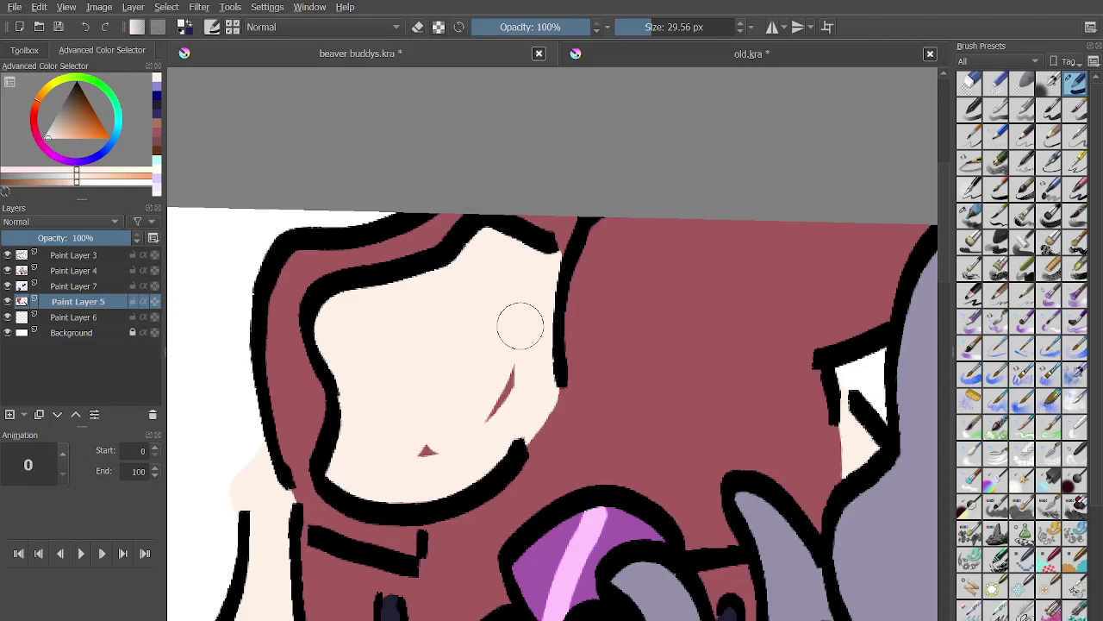
mouse_move(521, 325)
left_mouse_down()
mouse_move(438, 445)
mouse_move(409, 463)
left_mouse_up()
scroll(431, 376, "down", 2)
scroll(431, 377, "down", 6)
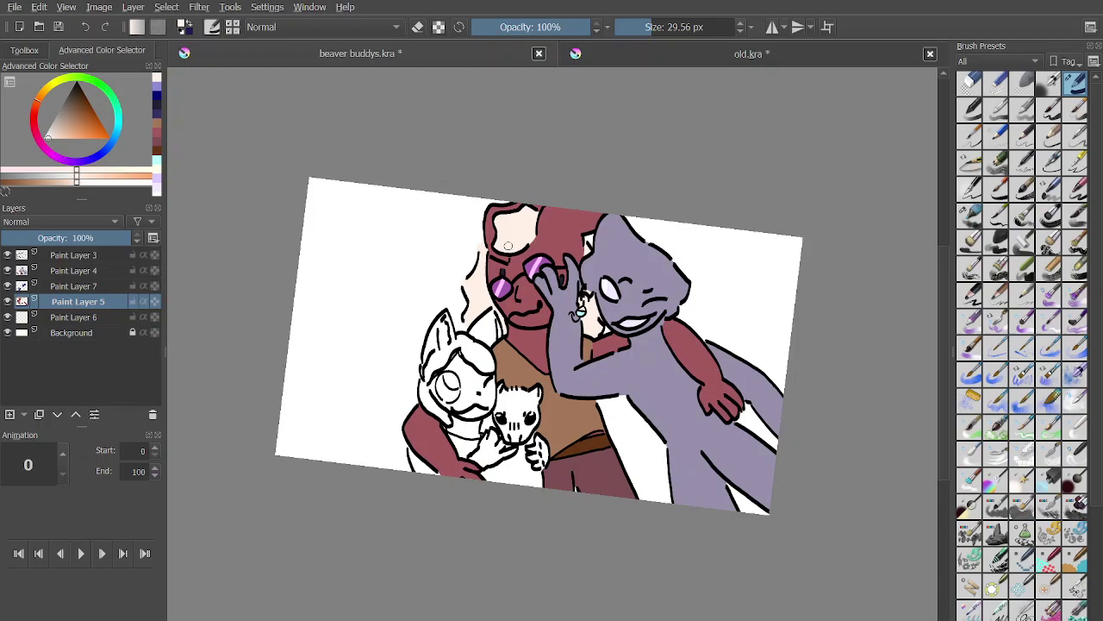
Fill the face of the small eared figure with light peach at 29.56 px on Paint Layer 6.
scroll(508, 246, "up", 5)
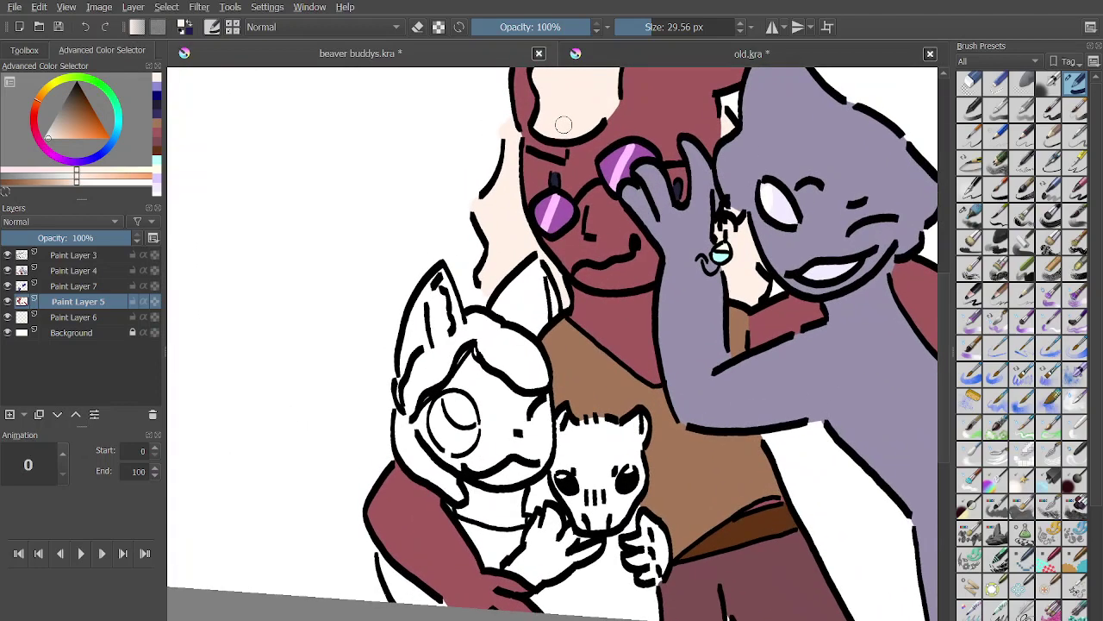
key("Page_Down")
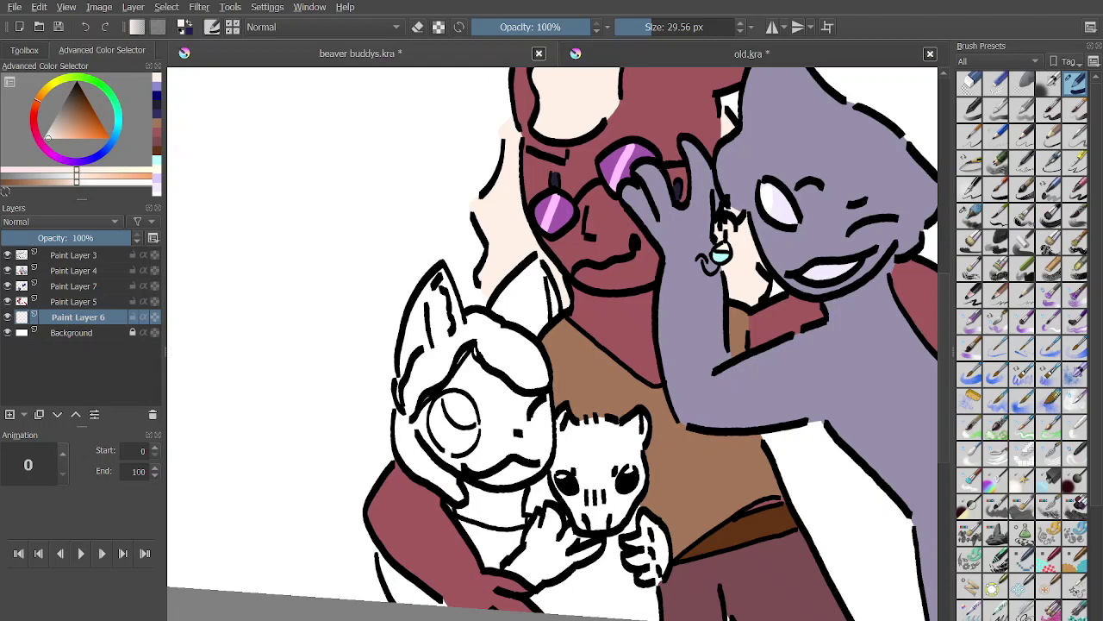
scroll(508, 371, "up", 3)
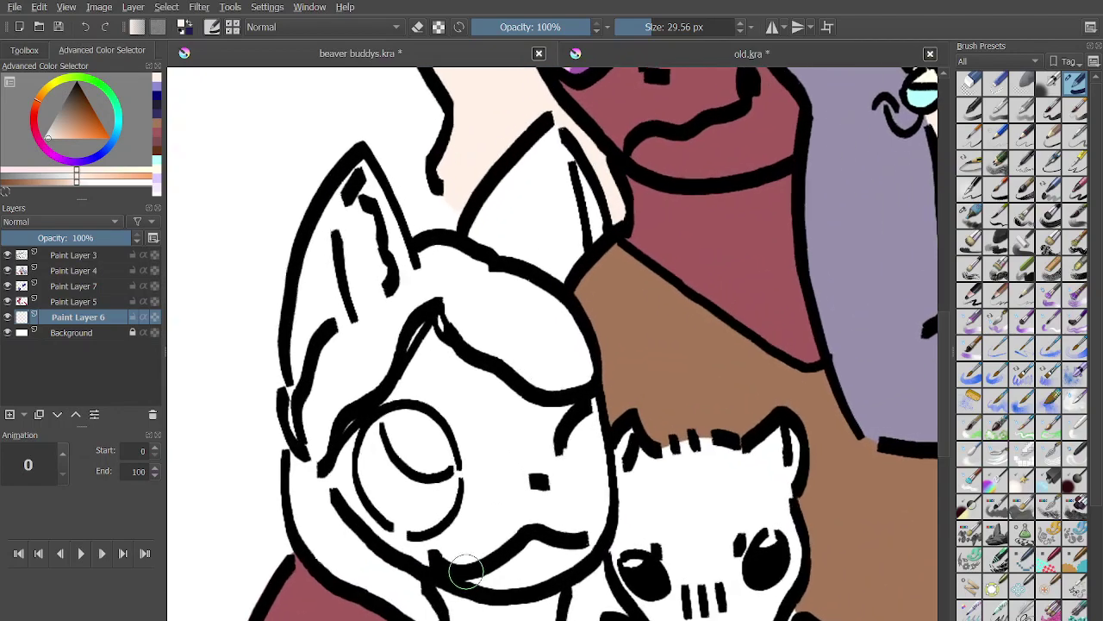
left_click_drag(454, 560, 476, 581)
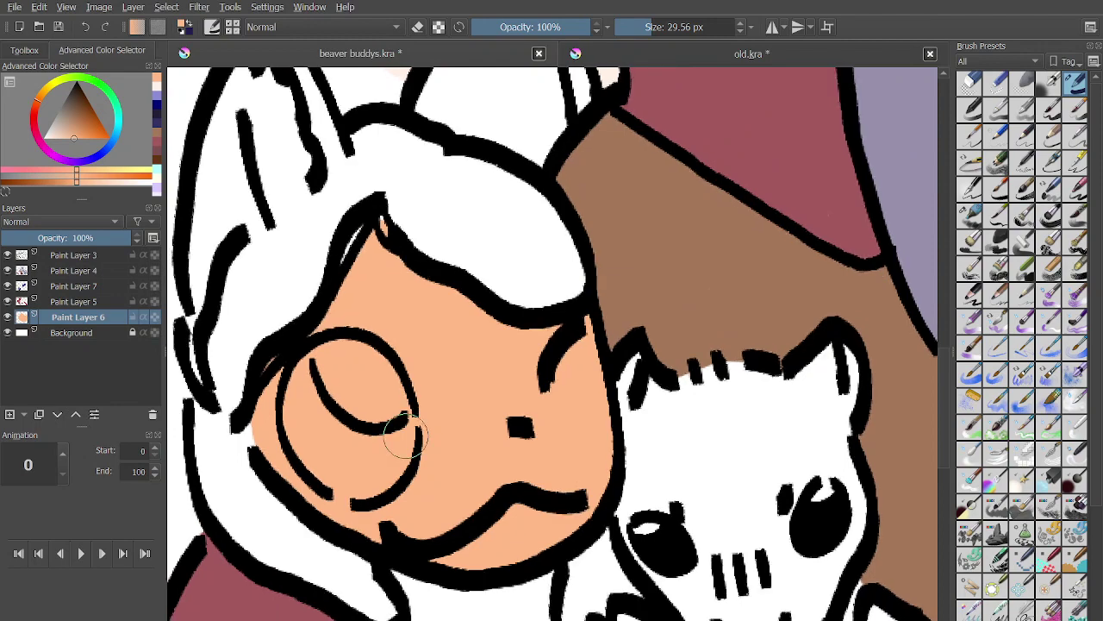
left_click_drag(404, 438, 415, 269)
Fill the small figure's neck down to the collar line with the same peach and erase the overflow beside it.
scroll(507, 216, "down", 1)
scroll(468, 369, "up", 3)
mouse_move(373, 315)
left_mouse_down()
mouse_move(415, 391)
mouse_move(383, 434)
mouse_move(508, 427)
mouse_move(459, 352)
mouse_move(491, 402)
mouse_move(556, 405)
mouse_move(575, 341)
mouse_move(582, 449)
mouse_move(611, 454)
mouse_move(524, 469)
mouse_move(333, 436)
mouse_move(404, 454)
left_mouse_up()
key("e")
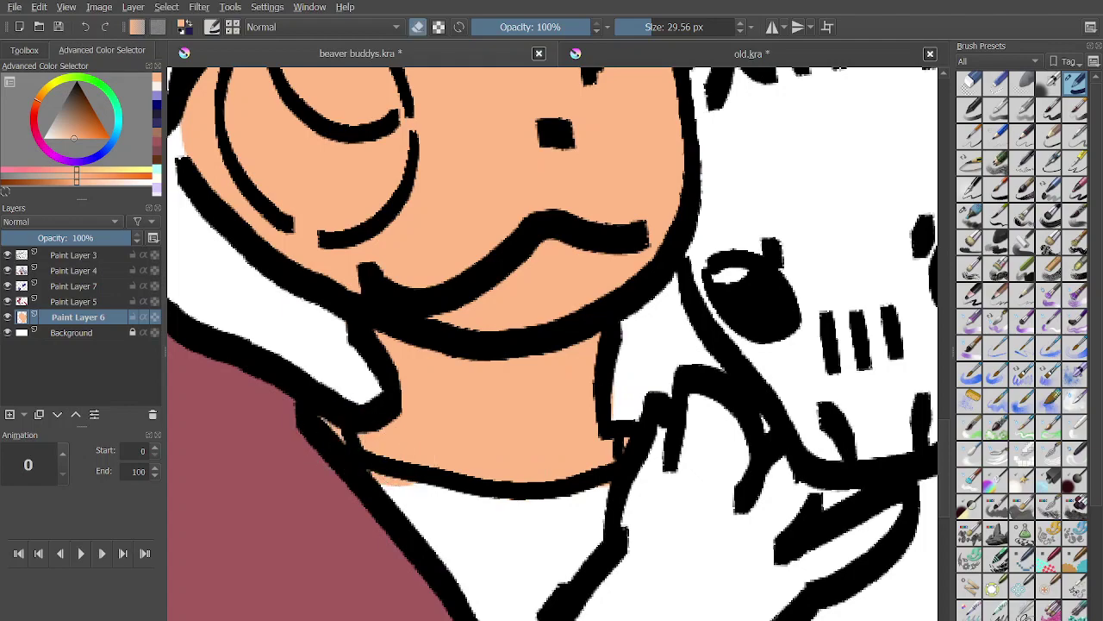
scroll(635, 398, "down", 4)
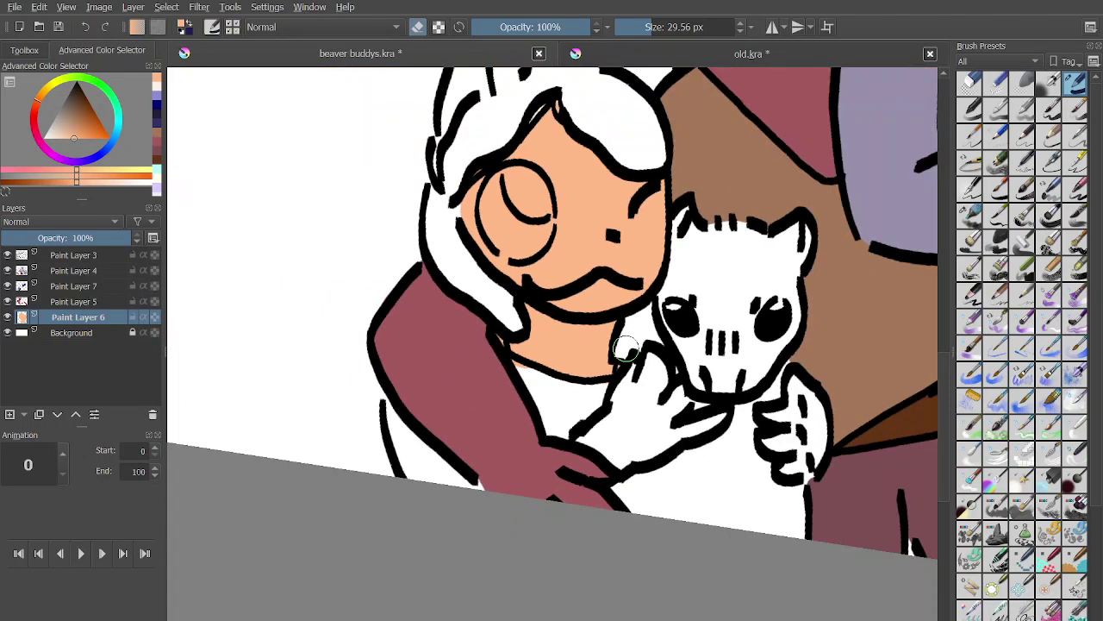
Fill the small eared figure's lower arm and the hand below its chin with light peach at 29.56 px on Paint Layer 6.
key("e")
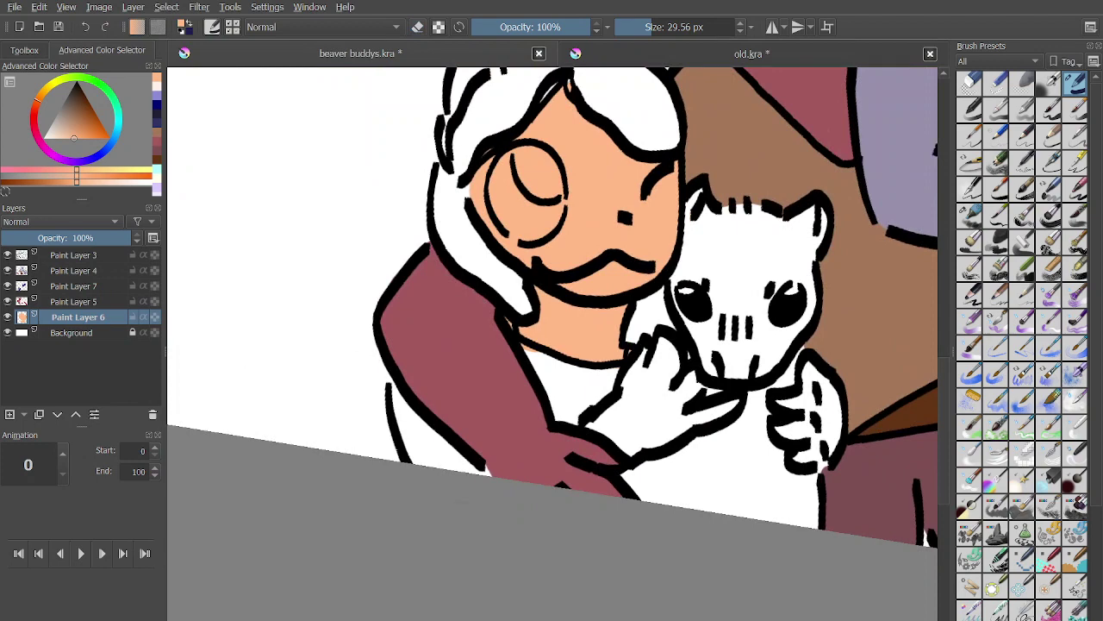
mouse_move(424, 408)
left_mouse_down()
mouse_move(453, 459)
mouse_move(402, 400)
mouse_move(423, 435)
mouse_move(485, 456)
left_mouse_up()
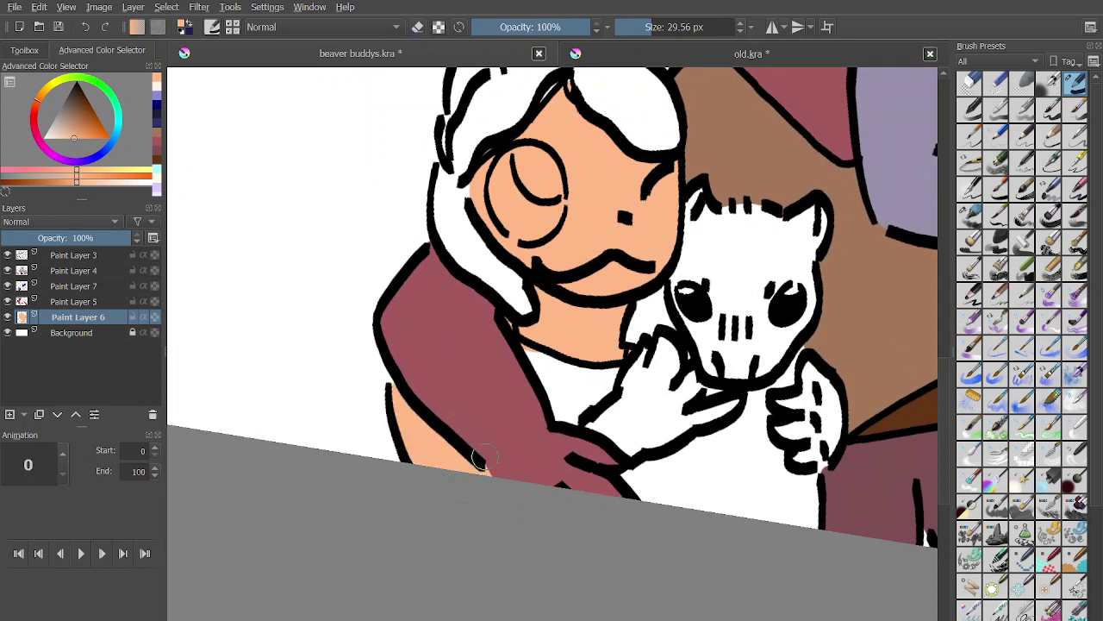
scroll(480, 460, "up", 4)
mouse_move(556, 470)
left_mouse_down()
mouse_move(470, 506)
mouse_move(545, 425)
mouse_move(515, 480)
mouse_move(599, 451)
mouse_move(535, 516)
mouse_move(717, 424)
left_mouse_up()
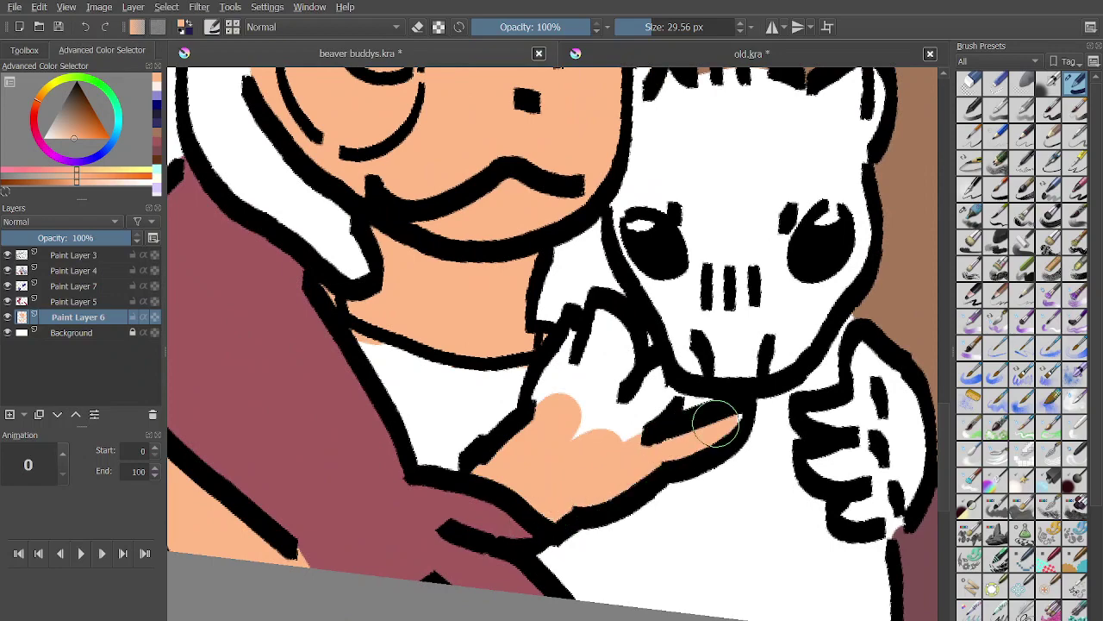
scroll(717, 424, "up", 2)
left_click_drag(673, 459, 700, 453)
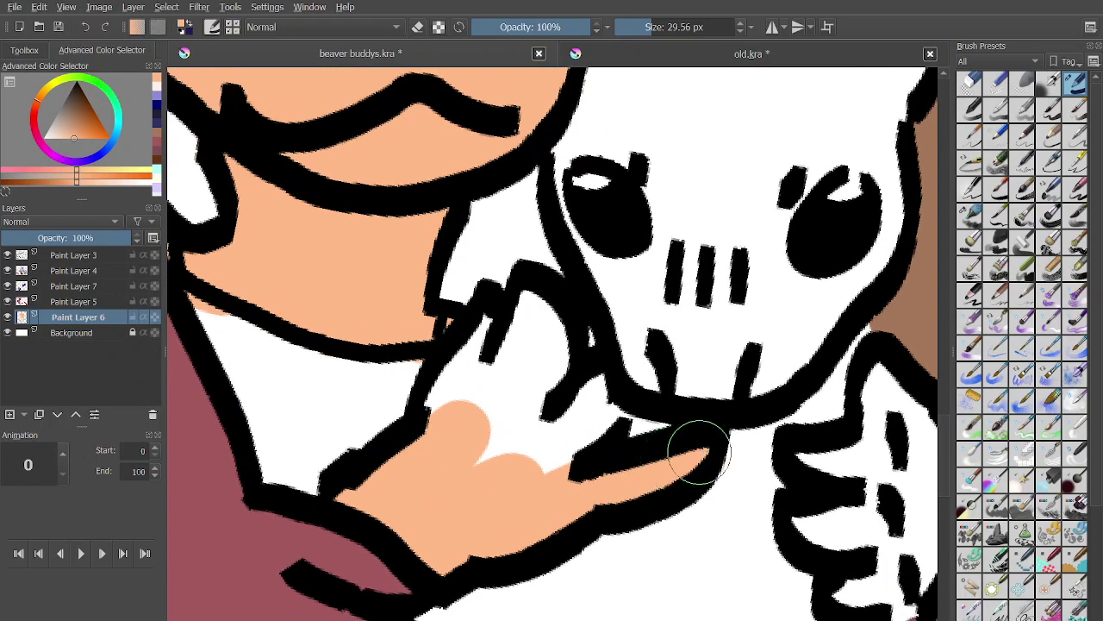
key("e")
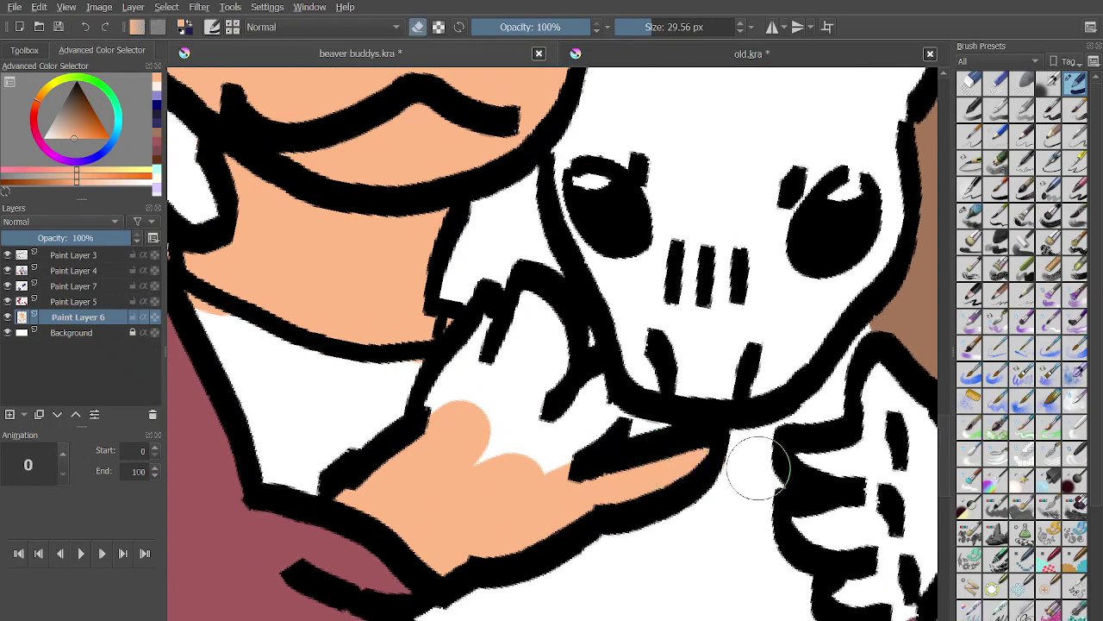
key("e")
mouse_move(464, 433)
left_mouse_down()
mouse_move(468, 376)
mouse_move(448, 411)
mouse_move(481, 342)
mouse_move(504, 378)
mouse_move(487, 447)
mouse_move(536, 316)
mouse_move(529, 415)
mouse_move(514, 438)
mouse_move(544, 352)
mouse_move(519, 465)
mouse_move(596, 421)
left_mouse_up()
scroll(507, 498, "down", 3)
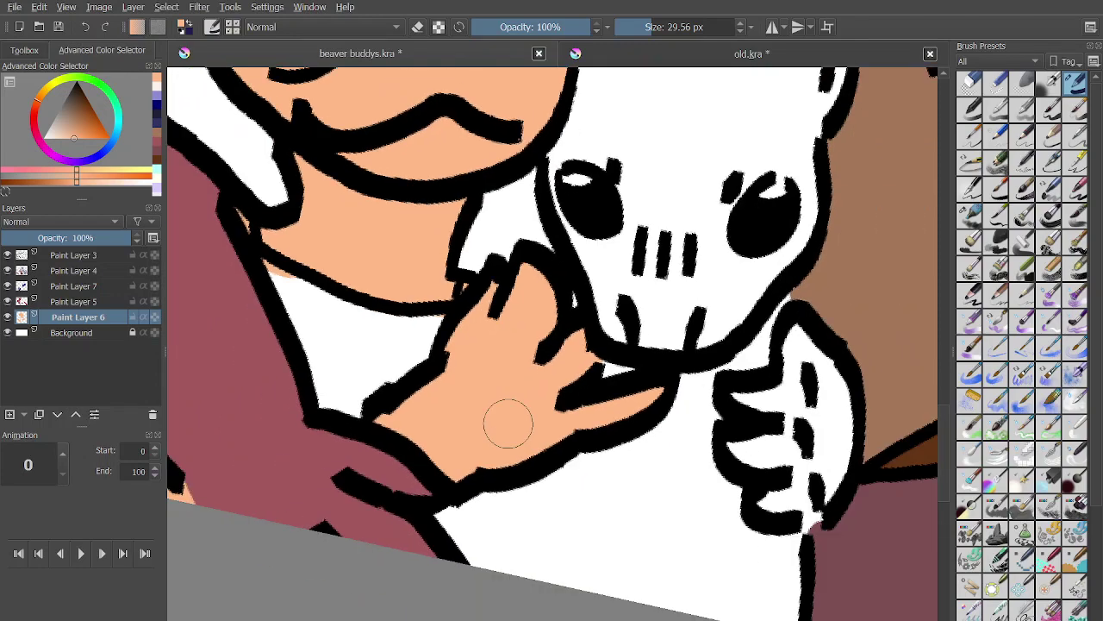
Fill the small figure's other hand, on the far side of the white animal head, with the same peach.
scroll(518, 382, "up", 2)
scroll(815, 332, "up", 1)
mouse_move(673, 340)
left_mouse_down()
mouse_move(589, 349)
mouse_move(662, 363)
mouse_move(650, 267)
mouse_move(685, 357)
mouse_move(688, 314)
mouse_move(708, 427)
mouse_move(679, 495)
mouse_move(634, 498)
mouse_move(678, 465)
mouse_move(690, 434)
mouse_move(599, 427)
mouse_move(677, 382)
left_mouse_up()
scroll(689, 388, "down", 5)
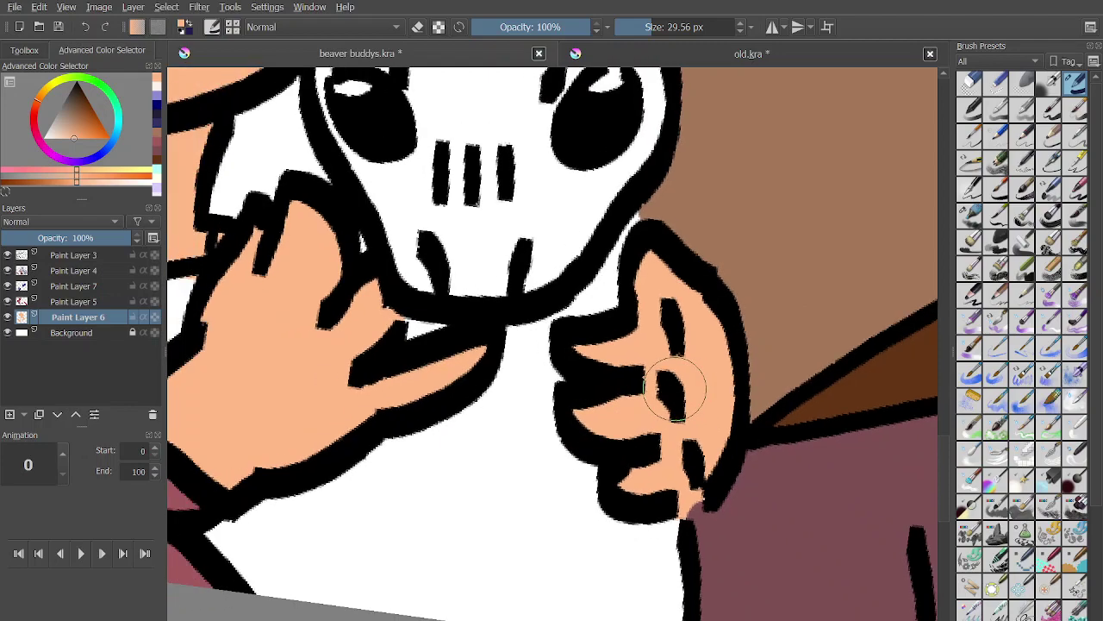
scroll(693, 417, "up", 1)
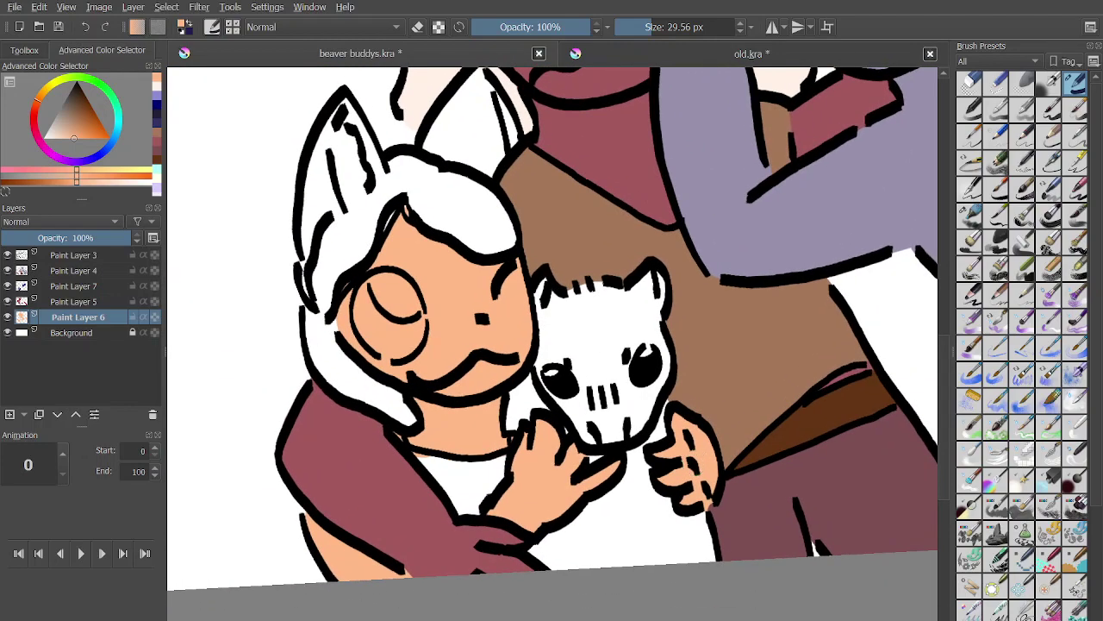
Switch the colour to coral red and fill the hair beside the small figure's forehead, refining its edge at 7.78 px.
left_click(692, 463, "ctrl")
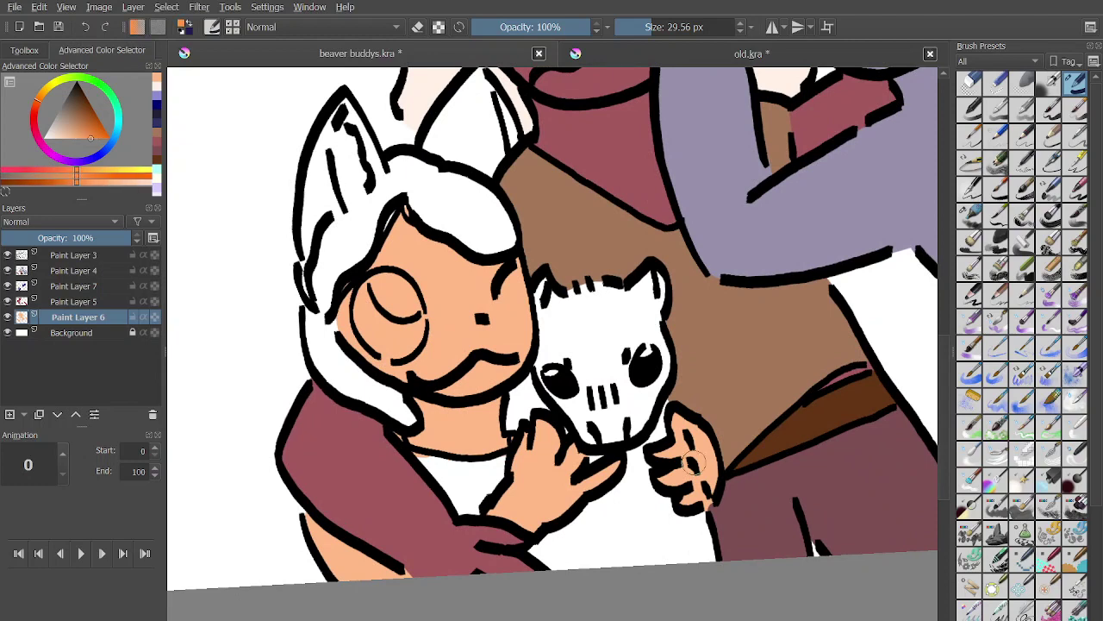
left_click(691, 463, "ctrl")
left_click(691, 463, "ctrl")
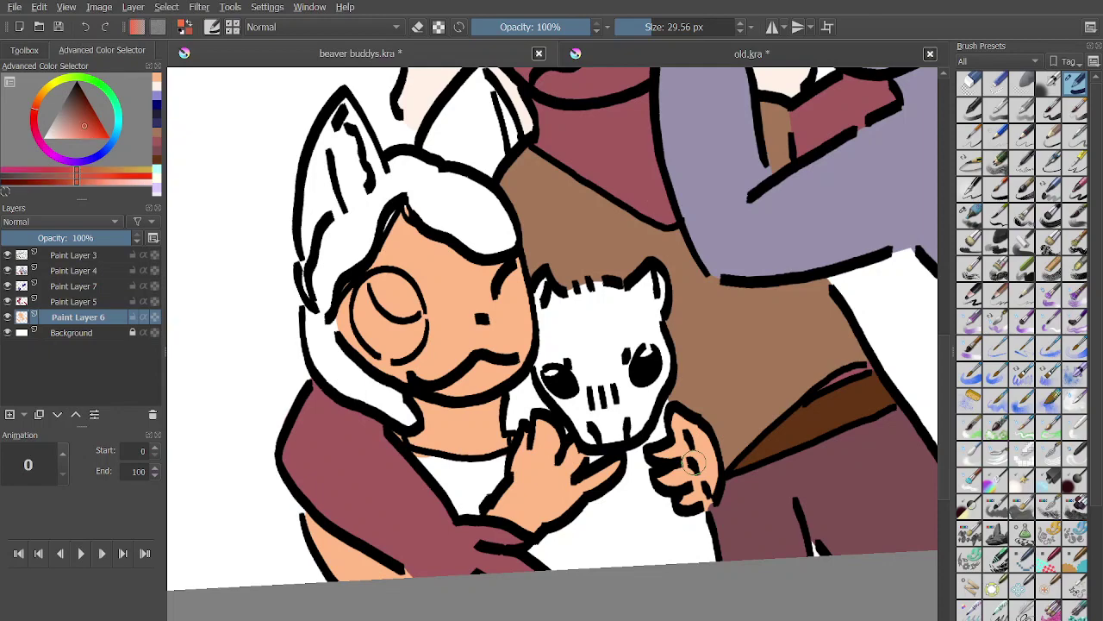
left_click_drag(370, 204, 346, 224)
scroll(368, 183, "up", 5)
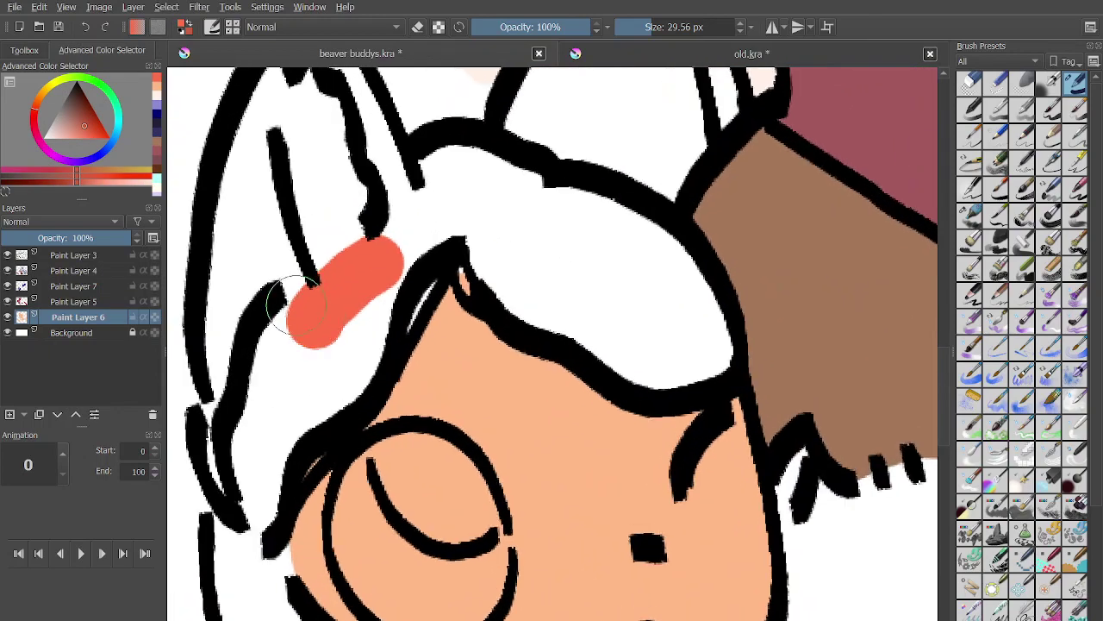
mouse_move(302, 306)
left_mouse_down()
mouse_move(247, 491)
mouse_move(315, 354)
mouse_move(312, 390)
mouse_move(382, 270)
left_mouse_up()
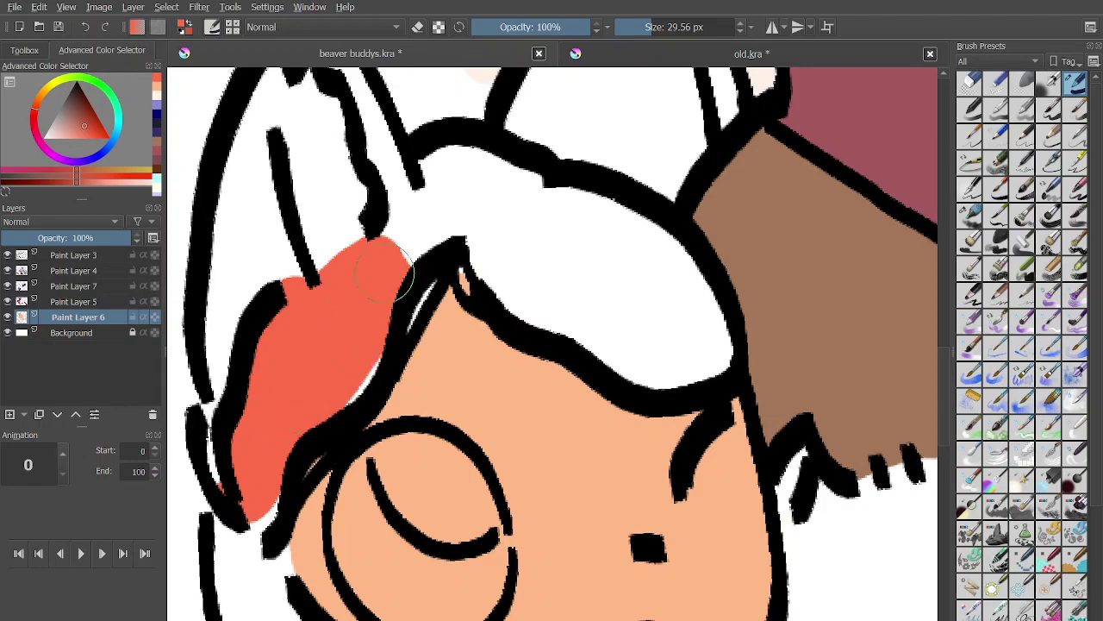
left_click(639, 26)
left_click_drag(351, 398, 385, 358)
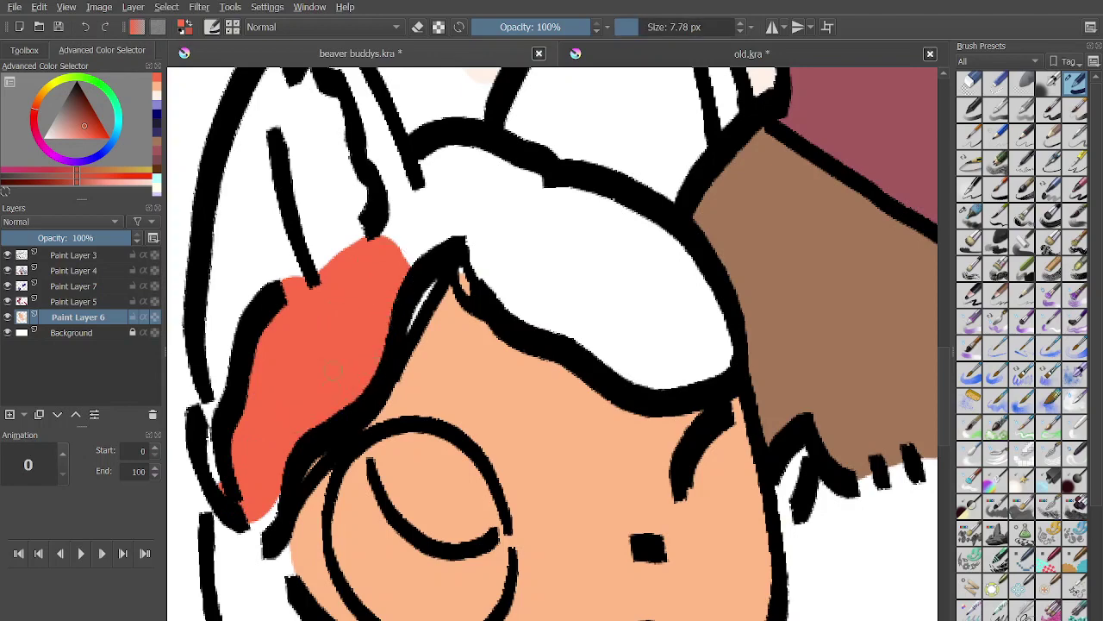
Fill the small figure's crown and swept fringe with coral red, painting beside the ear base at 7.78 px and the rest at 14.96 px.
left_click_drag(389, 248, 434, 174)
scroll(438, 138, "up", 2)
scroll(362, 306, "up", 1)
left_click_drag(359, 293, 409, 218)
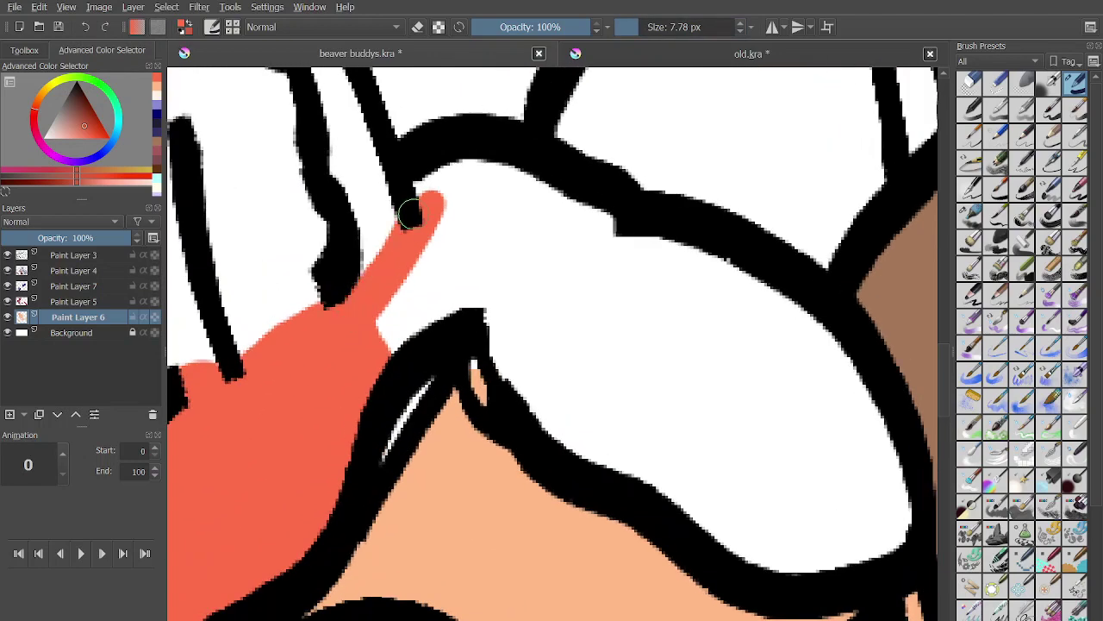
left_click(644, 27)
mouse_move(459, 245)
left_mouse_down()
mouse_move(431, 271)
mouse_move(483, 289)
mouse_move(508, 267)
mouse_move(443, 162)
mouse_move(602, 295)
mouse_move(483, 320)
mouse_move(576, 428)
mouse_move(587, 426)
left_mouse_up()
scroll(587, 426, "up", 2)
left_click_drag(431, 401, 586, 544)
mouse_move(294, 319)
left_mouse_down()
mouse_move(290, 290)
mouse_move(309, 339)
left_mouse_up()
mouse_move(309, 339)
left_mouse_down()
mouse_move(360, 279)
mouse_move(554, 208)
left_mouse_up()
mouse_move(488, 163)
left_mouse_down()
mouse_move(374, 222)
mouse_move(531, 222)
mouse_move(620, 178)
left_mouse_up()
scroll(370, 226, "down", 1)
mouse_move(470, 327)
left_mouse_down()
mouse_move(436, 339)
mouse_move(342, 480)
mouse_move(179, 528)
left_mouse_up()
mouse_move(549, 271)
left_mouse_down()
mouse_move(542, 200)
mouse_move(603, 216)
mouse_move(696, 271)
mouse_move(742, 465)
mouse_move(703, 431)
mouse_move(586, 405)
mouse_move(560, 336)
mouse_move(621, 284)
mouse_move(705, 454)
mouse_move(697, 403)
mouse_move(735, 422)
left_mouse_up()
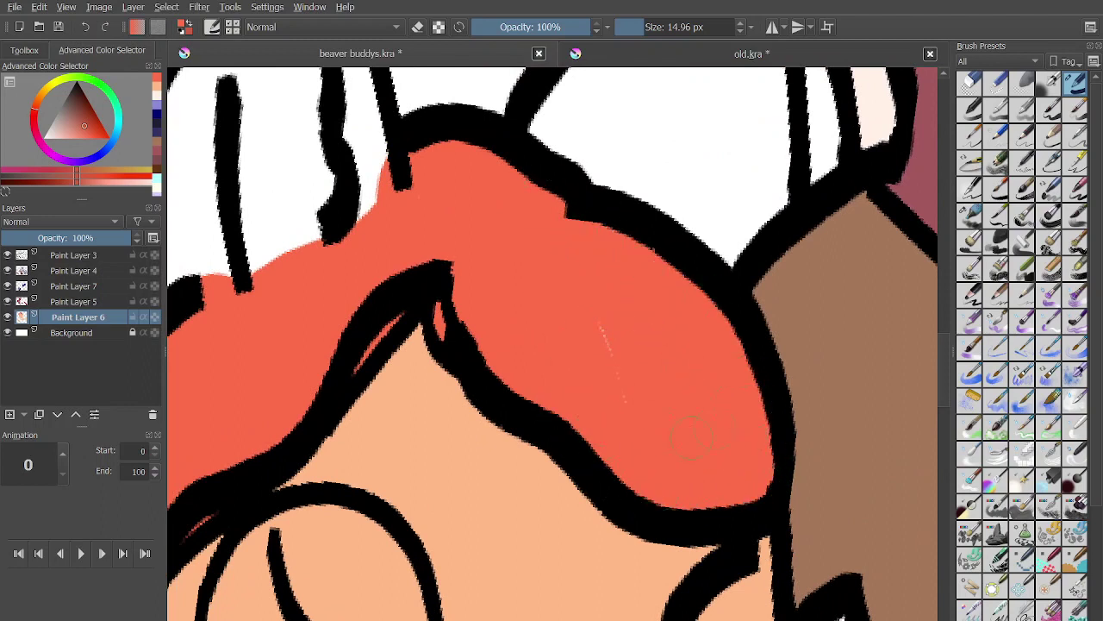
mouse_move(605, 328)
left_mouse_down()
mouse_move(627, 404)
mouse_move(721, 300)
left_mouse_up()
Fill the long side lock running past the small figure's cheek to the shoulder with coral red at 14.96 px.
scroll(638, 430, "down", 1)
scroll(397, 456, "up", 1)
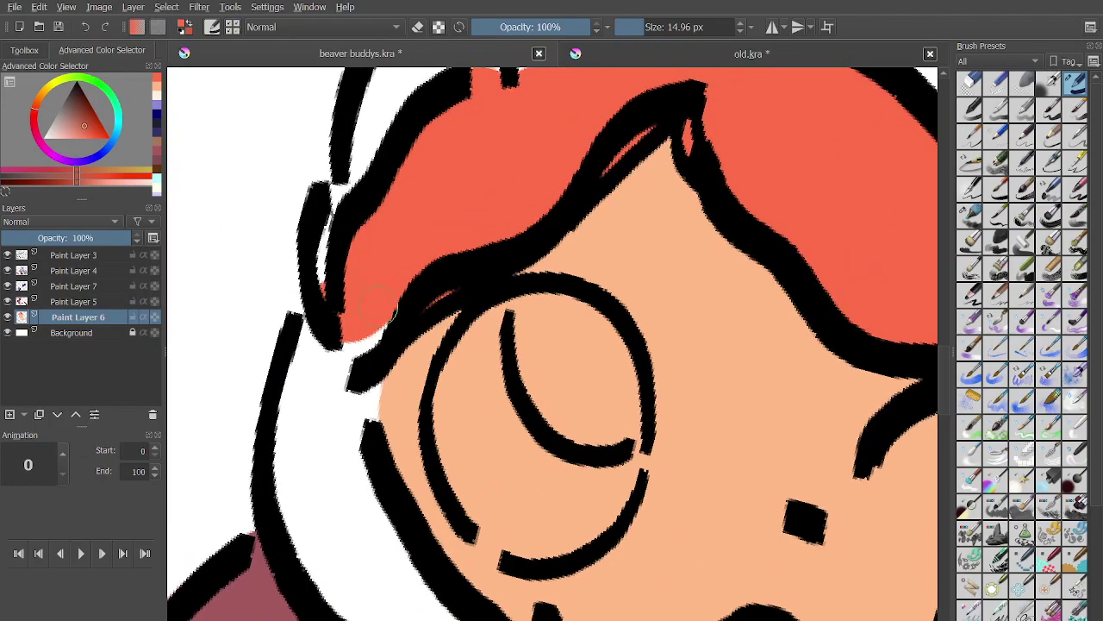
mouse_move(379, 324)
left_mouse_down()
mouse_move(297, 403)
mouse_move(305, 507)
mouse_move(311, 450)
left_mouse_up()
mouse_move(312, 450)
left_mouse_down()
mouse_move(313, 345)
mouse_move(455, 537)
mouse_move(481, 546)
mouse_move(481, 471)
mouse_move(388, 317)
mouse_move(390, 227)
mouse_move(384, 358)
mouse_move(427, 442)
mouse_move(351, 281)
mouse_move(356, 326)
mouse_move(365, 313)
mouse_move(348, 345)
mouse_move(380, 332)
mouse_move(429, 459)
mouse_move(500, 552)
left_mouse_up()
scroll(331, 293, "down", 1)
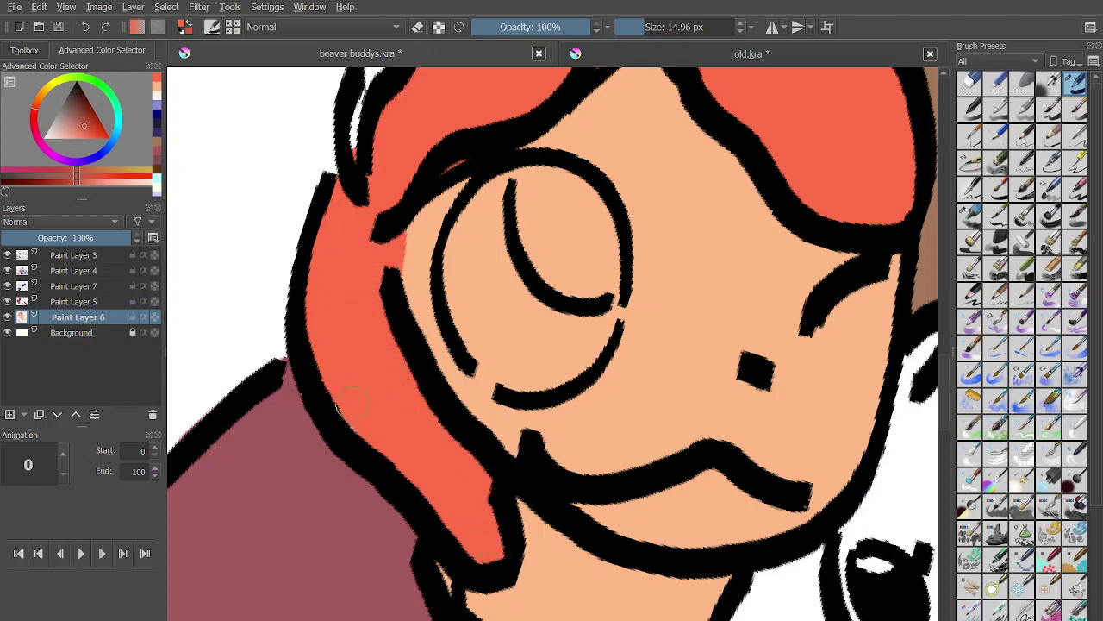
scroll(388, 464, "down", 3)
scroll(393, 548, "down", 3)
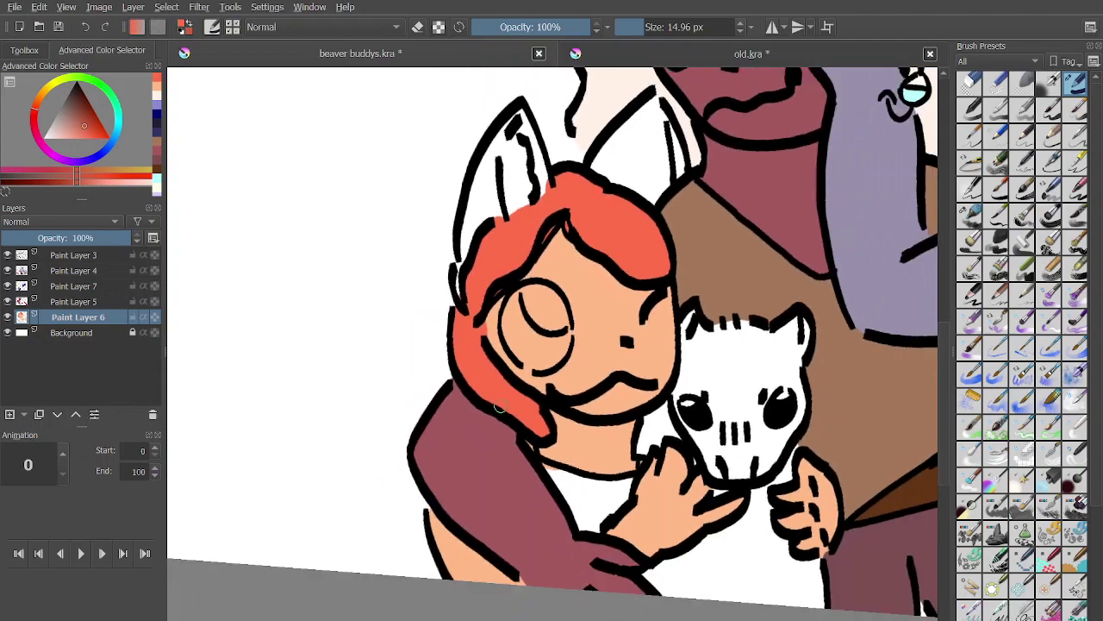
scroll(451, 406, "up", 3)
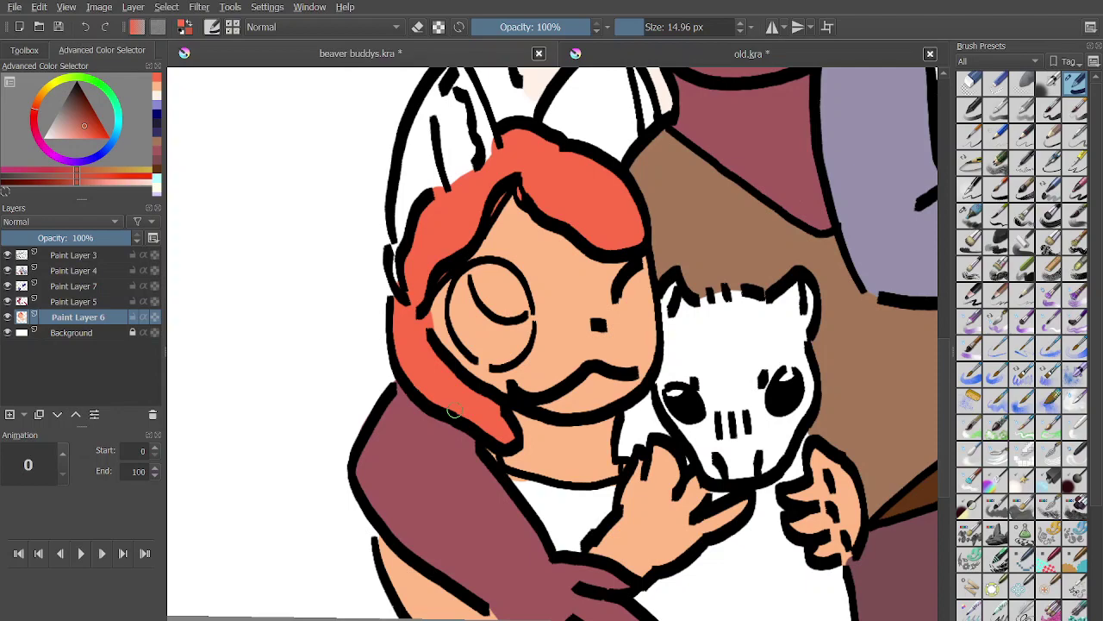
Switch the colour to very dark green and fill the small figure's shirt below the collar line at 14.96 px.
left_click(94, 80)
left_click_drag(84, 102, 80, 87)
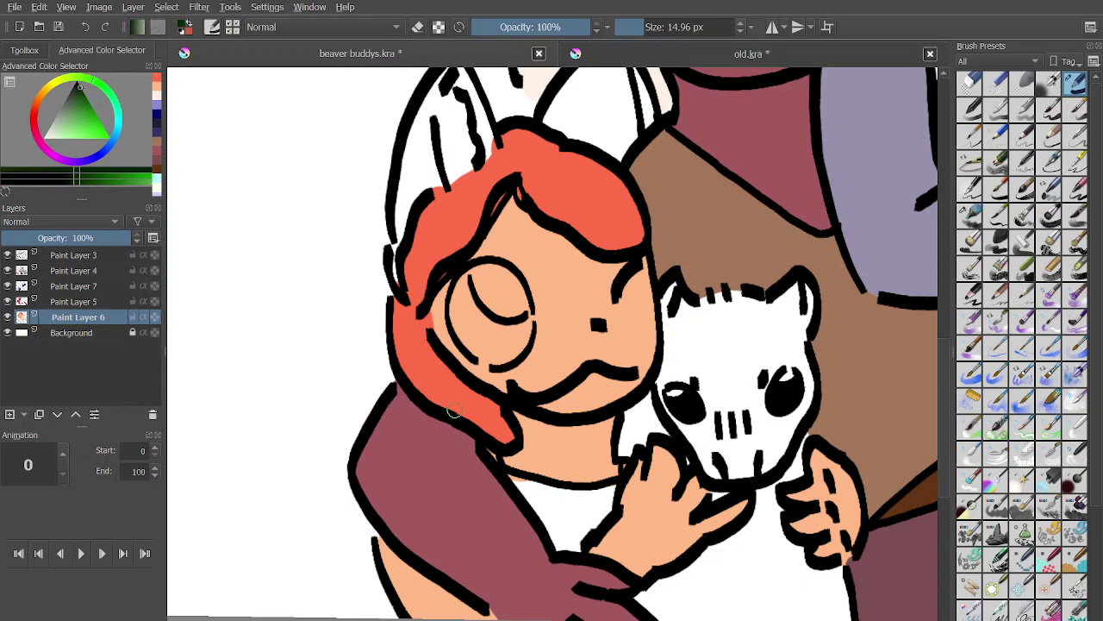
scroll(560, 537, "up", 5)
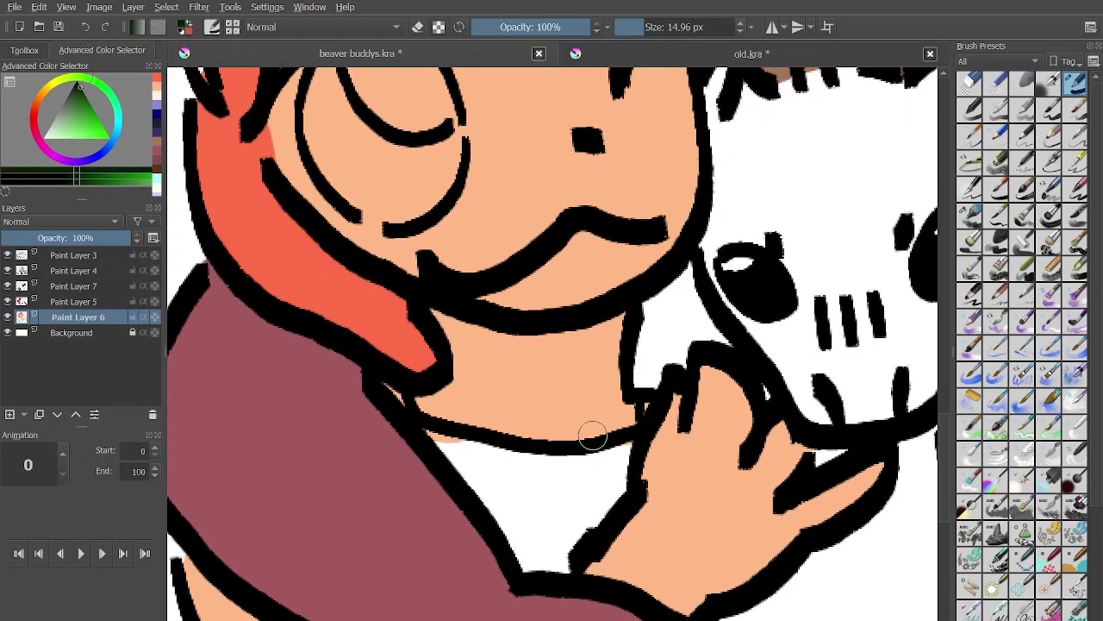
mouse_move(517, 559)
left_mouse_down()
mouse_move(440, 442)
mouse_move(572, 464)
mouse_move(627, 454)
mouse_move(570, 484)
mouse_move(490, 502)
mouse_move(562, 457)
mouse_move(489, 493)
mouse_move(604, 478)
mouse_move(556, 532)
mouse_move(605, 483)
mouse_move(483, 475)
mouse_move(478, 453)
mouse_move(517, 462)
mouse_move(504, 513)
mouse_move(521, 562)
mouse_move(546, 499)
mouse_move(530, 530)
mouse_move(577, 506)
mouse_move(534, 558)
mouse_move(601, 510)
mouse_move(561, 569)
left_mouse_up()
scroll(561, 569, "down", 5)
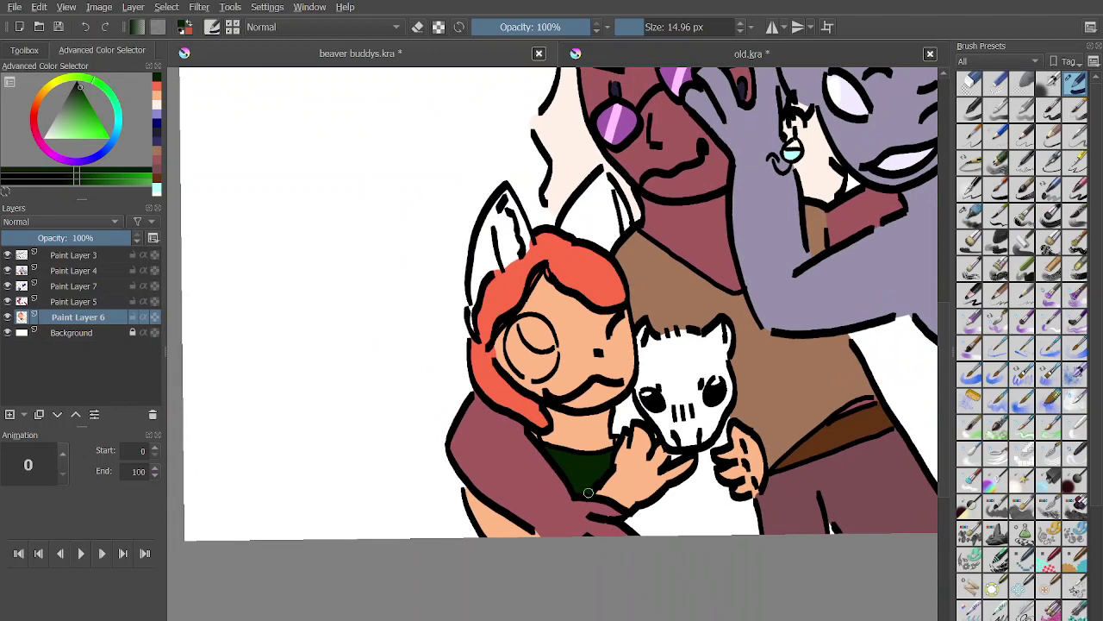
Switch the colour to dark brick red and paint the outer fur along both sides of the small figure's left ear.
key("x")
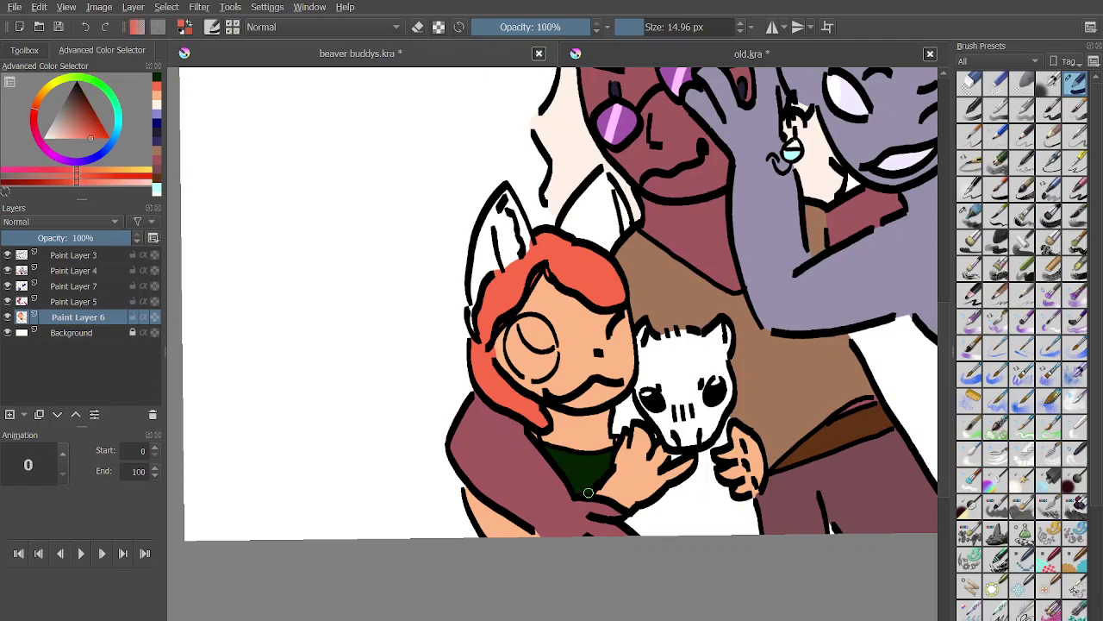
left_click(76, 129)
left_click(589, 492, "ctrl")
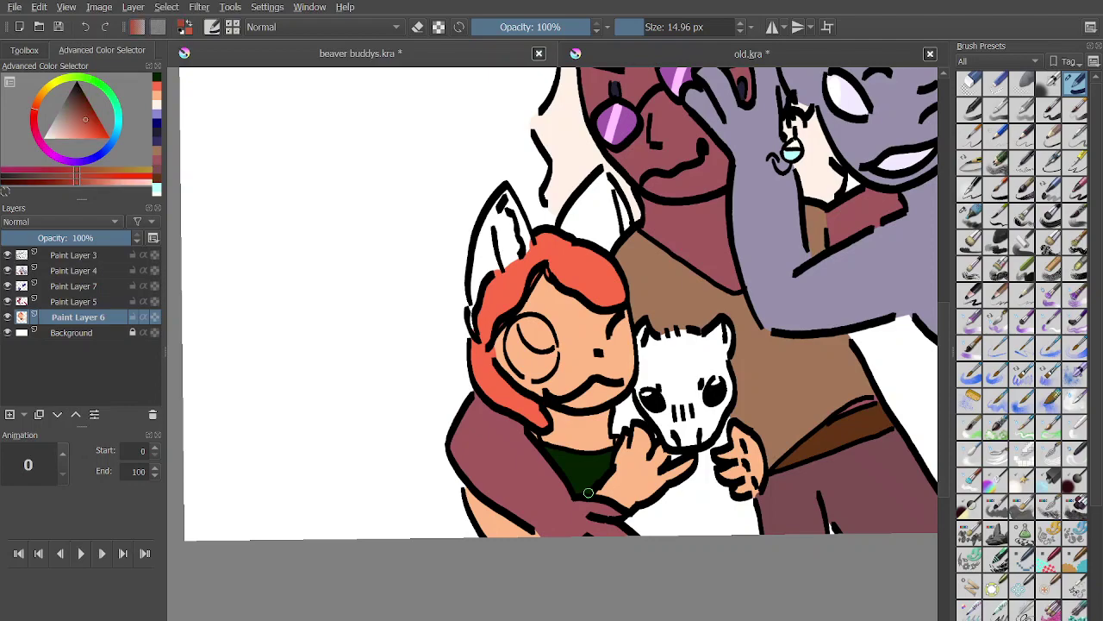
scroll(483, 233, "up", 5)
mouse_move(492, 233)
left_mouse_down()
mouse_move(462, 342)
mouse_move(577, 150)
mouse_move(541, 184)
mouse_move(482, 313)
left_mouse_up()
mouse_move(588, 157)
left_mouse_down()
mouse_move(618, 353)
mouse_move(618, 276)
left_mouse_up()
scroll(617, 276, "up", 2)
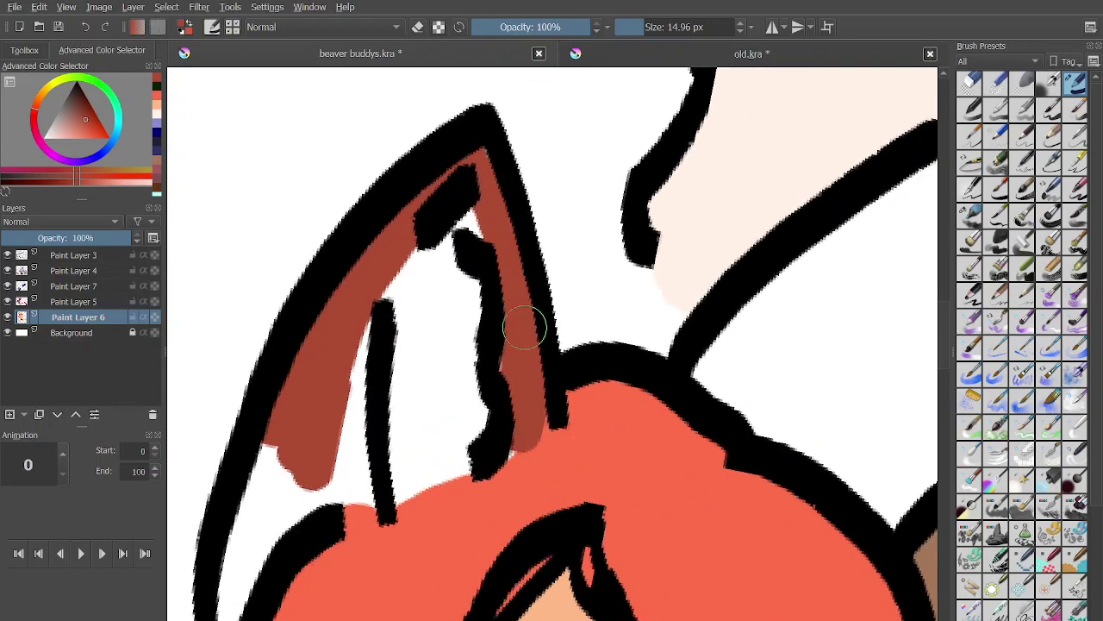
Undo the last ear stroke and fill the left ear's remaining outer fur down to the hair at 8.97 px.
key("ctrl+z")
key("[")
key("[")
key("[")
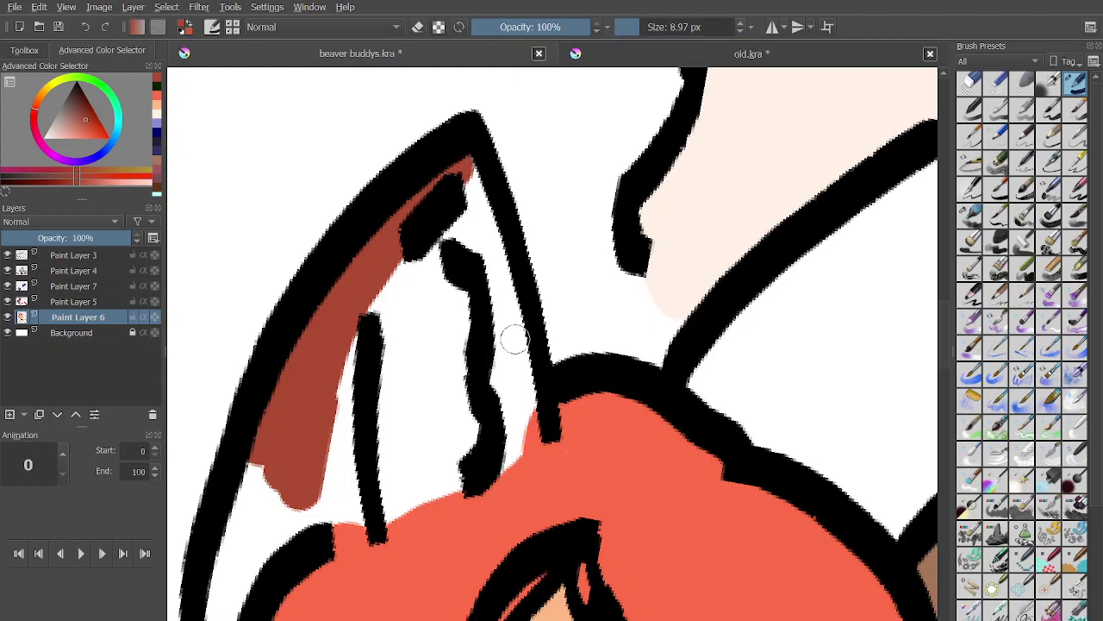
mouse_move(508, 312)
left_mouse_down()
mouse_move(480, 183)
mouse_move(470, 217)
mouse_move(487, 257)
mouse_move(447, 233)
mouse_move(464, 204)
mouse_move(479, 222)
mouse_move(498, 444)
mouse_move(521, 437)
mouse_move(523, 332)
mouse_move(501, 292)
mouse_move(510, 409)
mouse_move(504, 347)
mouse_move(495, 463)
left_mouse_up()
mouse_move(388, 254)
left_mouse_down()
mouse_move(342, 430)
mouse_move(356, 498)
mouse_move(445, 357)
left_mouse_up()
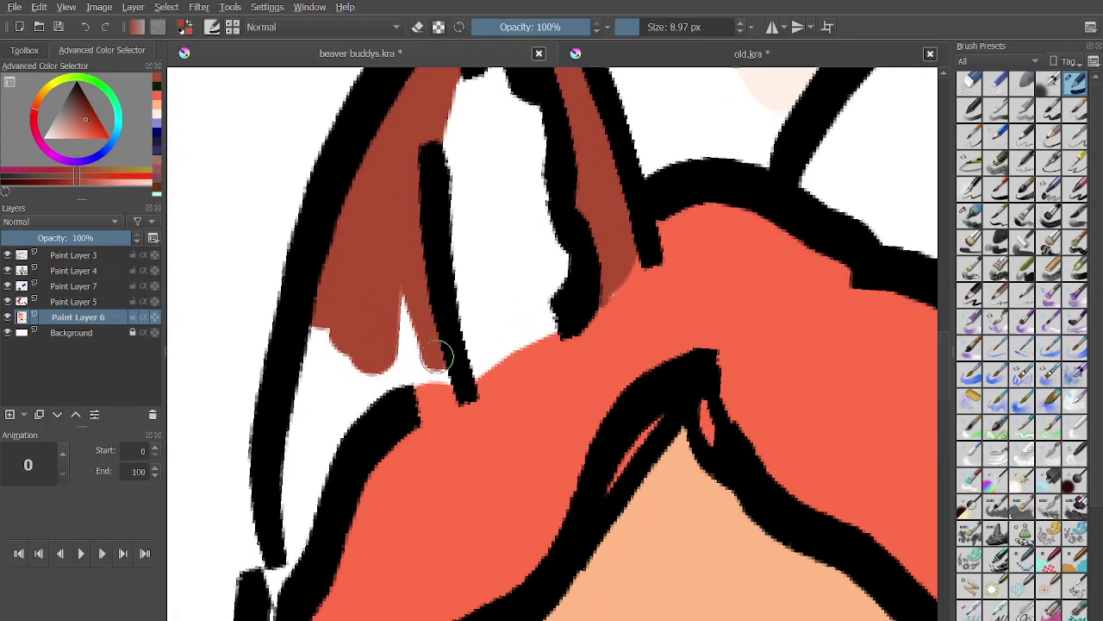
mouse_move(370, 289)
left_mouse_down()
mouse_move(315, 526)
mouse_move(269, 565)
mouse_move(297, 549)
mouse_move(422, 297)
mouse_move(362, 368)
mouse_move(411, 372)
mouse_move(370, 371)
mouse_move(447, 207)
left_mouse_up()
mouse_move(350, 329)
left_mouse_down()
mouse_move(317, 386)
mouse_move(305, 505)
left_mouse_up()
scroll(315, 466, "down", 4)
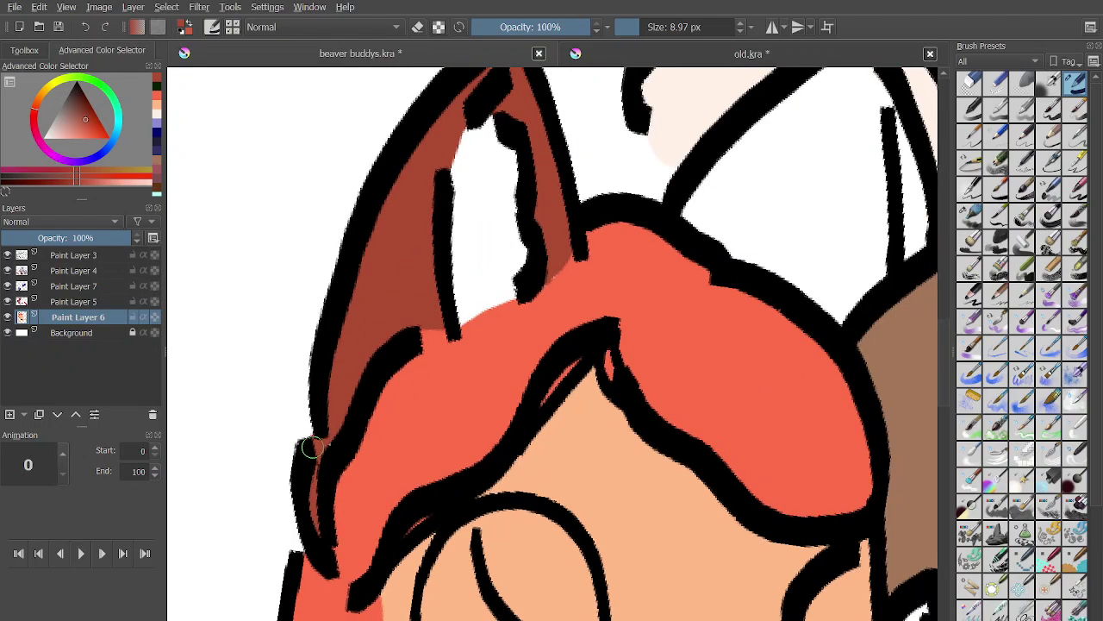
Fill the back of the small figure's right ear with dark brick red at 18.76 px.
scroll(328, 512, "up", 3)
left_click(647, 27)
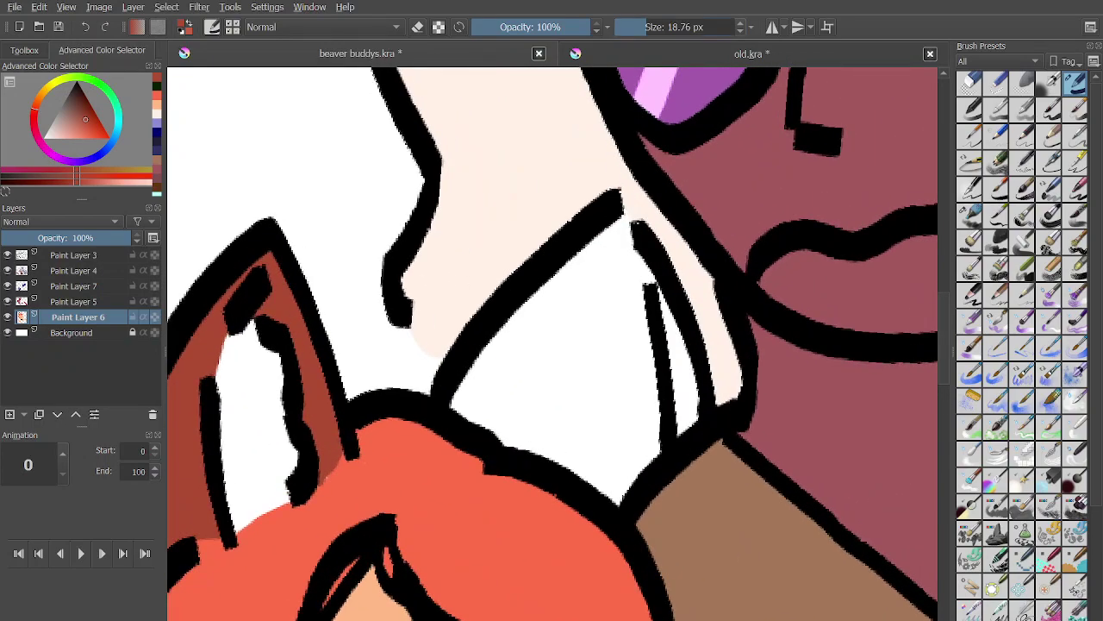
mouse_move(539, 371)
left_mouse_down()
mouse_move(461, 401)
mouse_move(625, 220)
mouse_move(576, 388)
left_mouse_up()
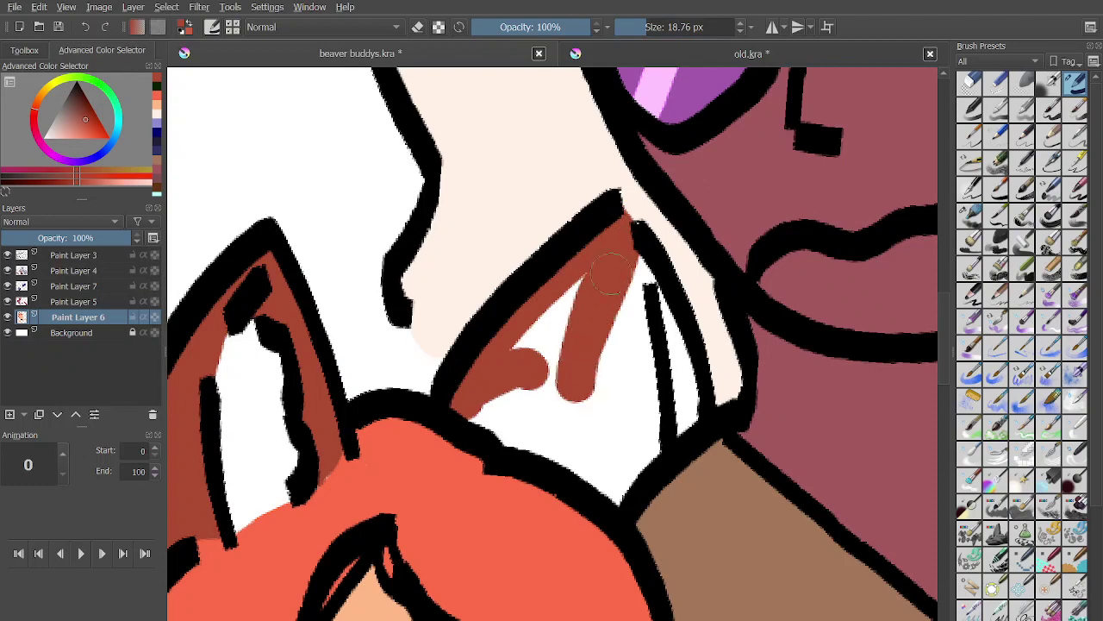
mouse_move(634, 241)
left_mouse_down()
mouse_move(649, 437)
mouse_move(633, 469)
mouse_move(547, 451)
mouse_move(529, 330)
mouse_move(505, 451)
mouse_move(583, 439)
mouse_move(565, 435)
mouse_move(666, 409)
left_mouse_up()
scroll(669, 408, "up", 1)
Switch the brush colour to a light salmon pink for the inner ears.
left_click(699, 413, "ctrl")
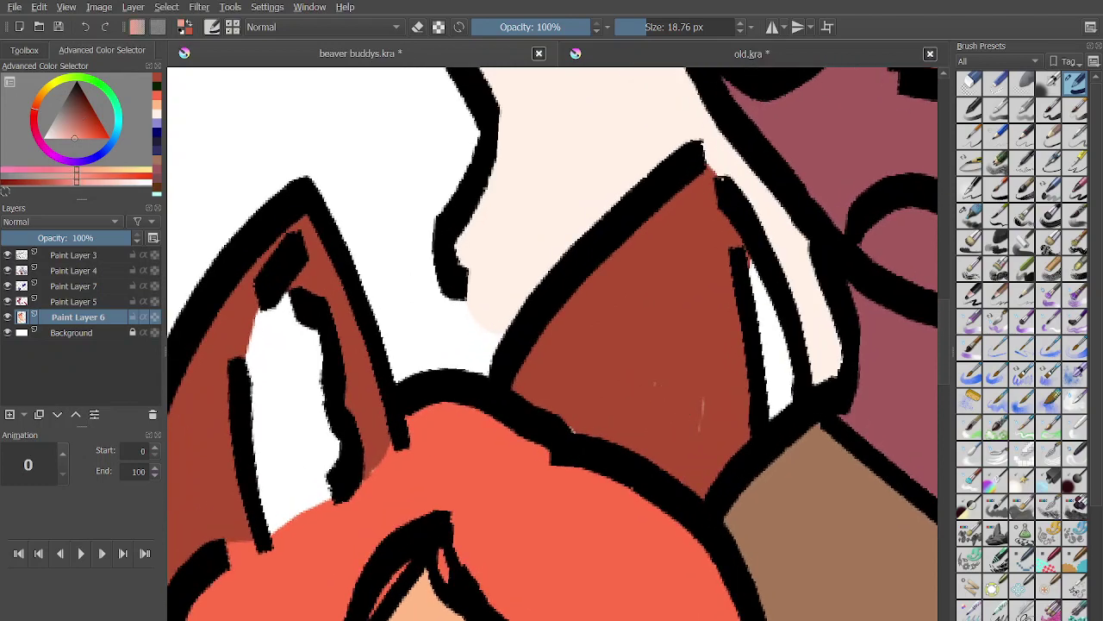
mouse_move(280, 457)
left_mouse_down()
mouse_move(264, 414)
mouse_move(279, 406)
mouse_move(309, 417)
left_mouse_up()
scroll(291, 451, "up", 1)
key("ctrl+z")
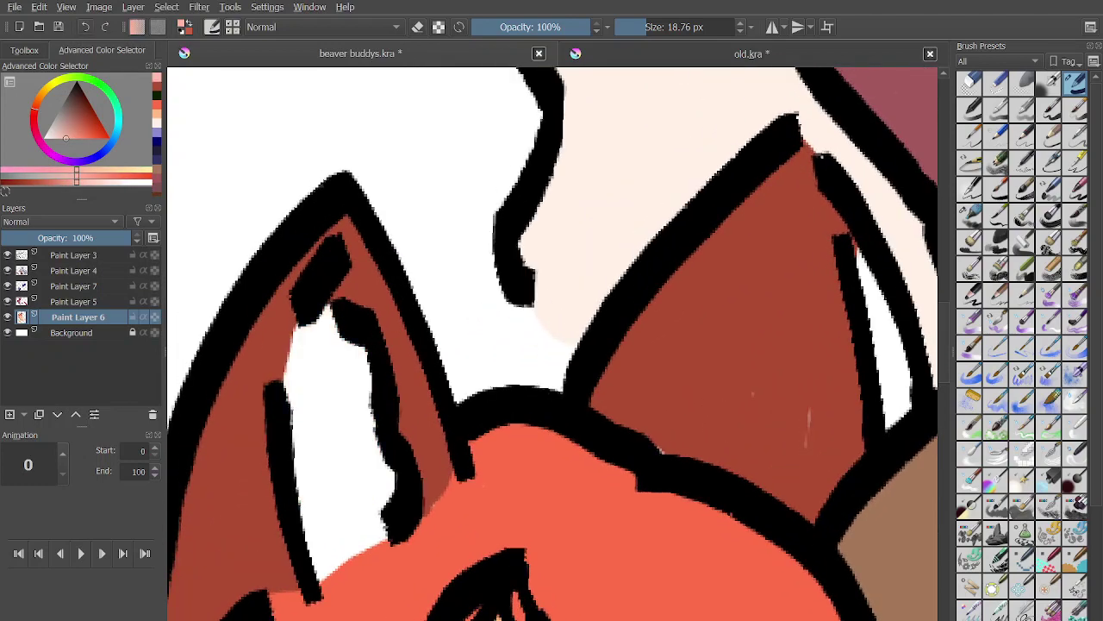
Fill the red-haired character's white inner ears with muted light red, and cover the pale streak in the dark red ear with its surrounding colour.
left_click_drag(65, 138, 82, 131)
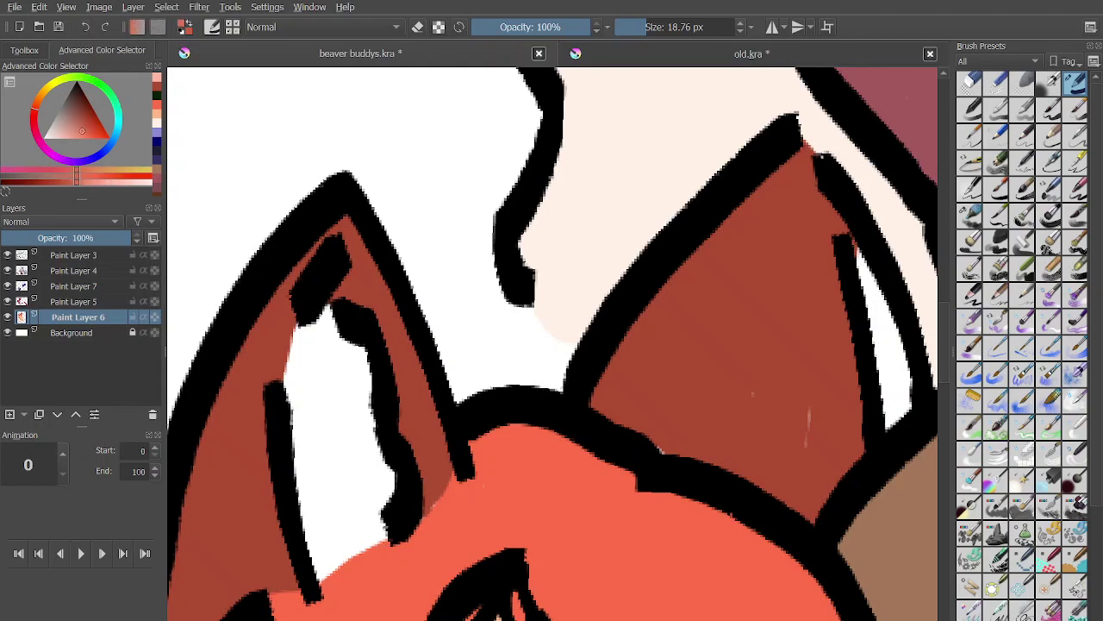
mouse_move(317, 451)
left_mouse_down()
mouse_move(319, 393)
mouse_move(358, 371)
mouse_move(349, 444)
mouse_move(311, 517)
mouse_move(363, 516)
mouse_move(379, 501)
mouse_move(376, 519)
left_mouse_up()
scroll(376, 519, "down", 2)
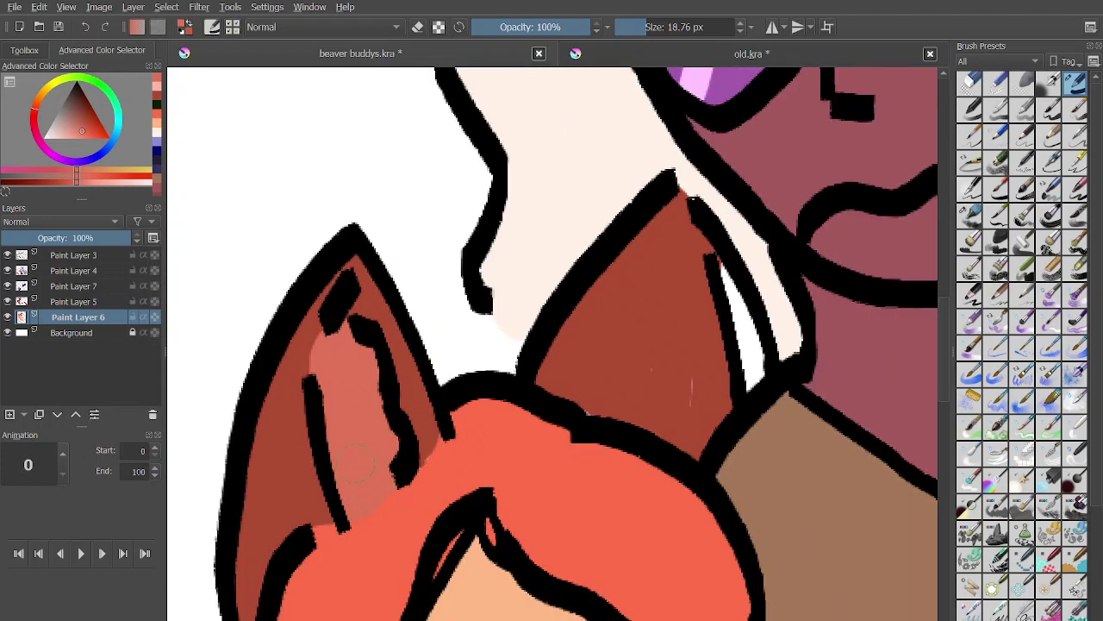
scroll(676, 388, "up", 2)
mouse_move(605, 226)
left_mouse_down()
mouse_move(659, 301)
mouse_move(675, 400)
left_mouse_up()
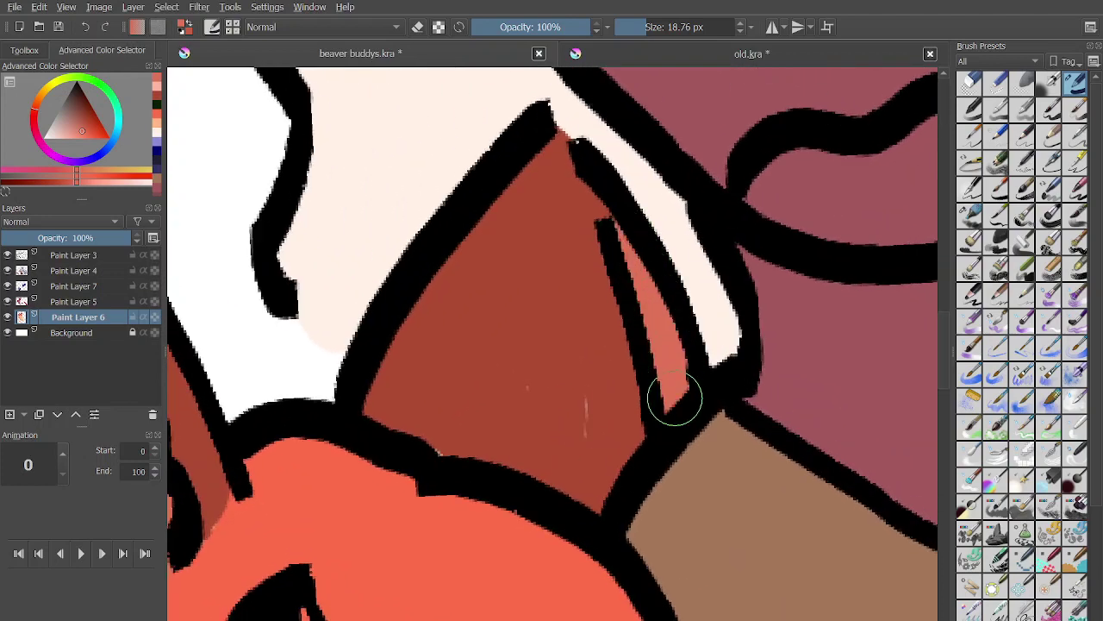
left_click(614, 395, "ctrl")
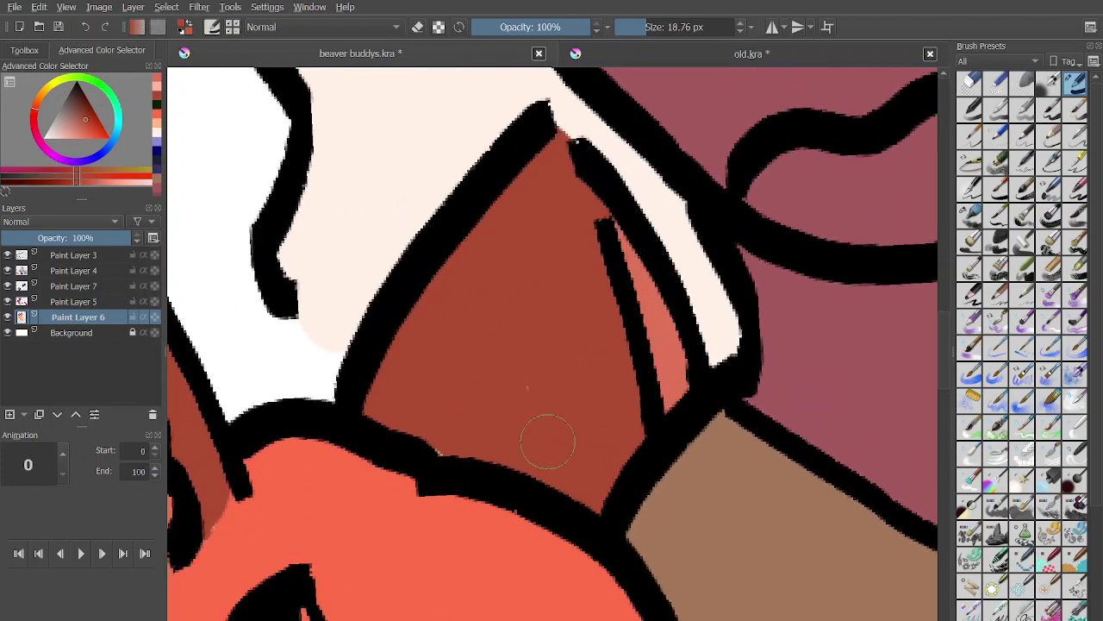
scroll(558, 416, "down", 1)
scroll(559, 417, "down", 5)
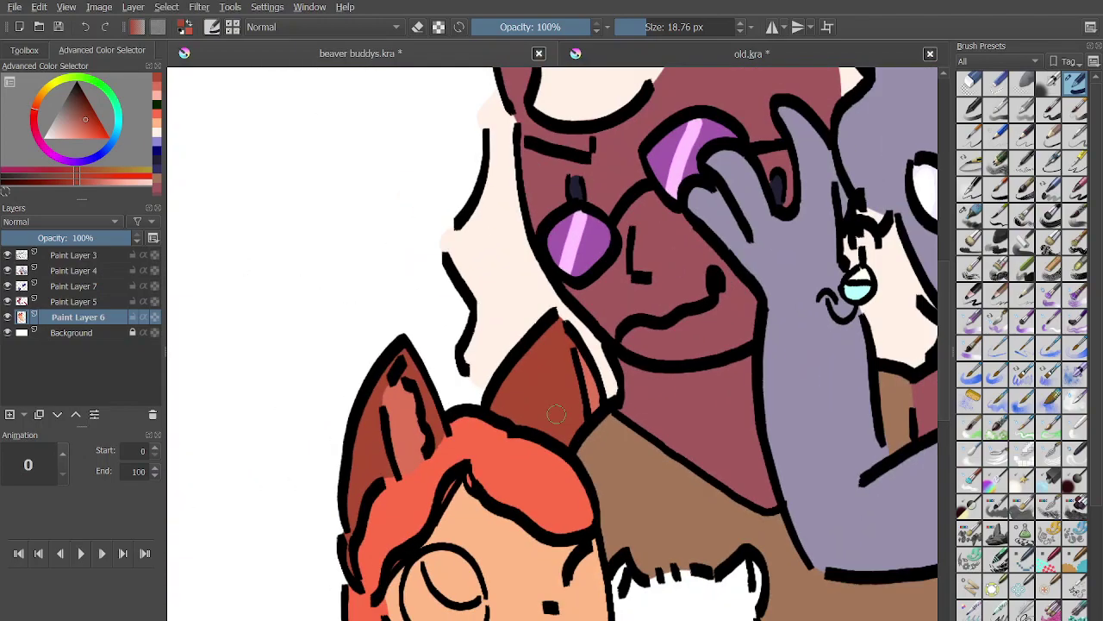
Paint the white of the red-haired character's large open eye in a very pale pink.
scroll(551, 313, "up", 6)
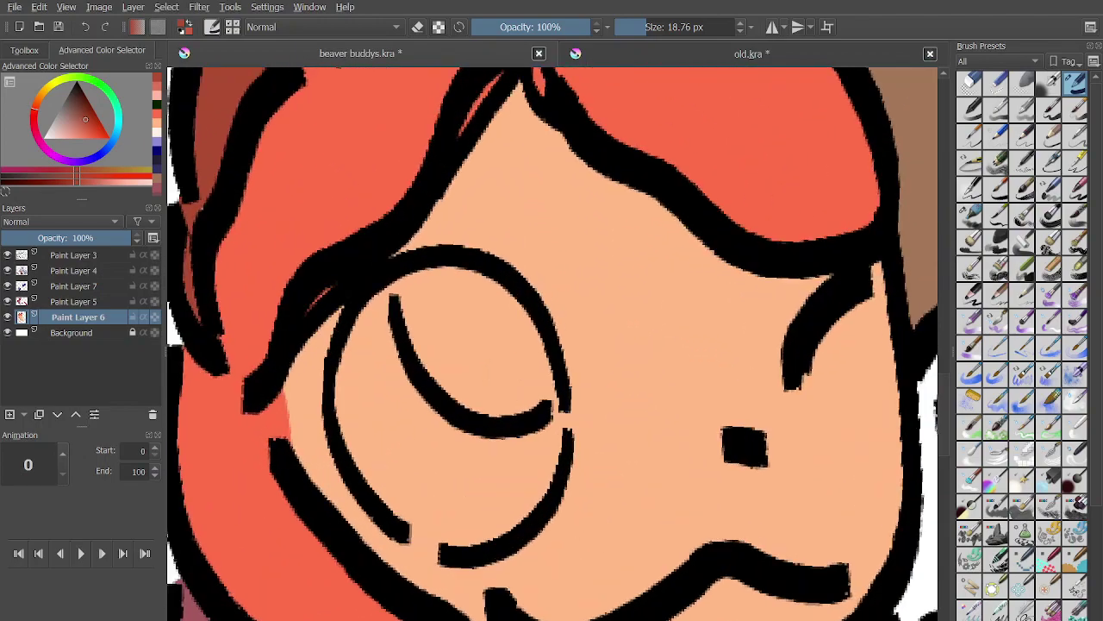
left_click_drag(62, 132, 50, 138)
mouse_move(436, 496)
left_mouse_down()
mouse_move(400, 458)
mouse_move(370, 353)
mouse_move(365, 424)
left_mouse_up()
mouse_move(374, 362)
left_mouse_down()
mouse_move(354, 394)
mouse_move(413, 514)
mouse_move(494, 530)
mouse_move(540, 421)
mouse_move(473, 510)
mouse_move(440, 481)
mouse_move(444, 435)
left_mouse_up()
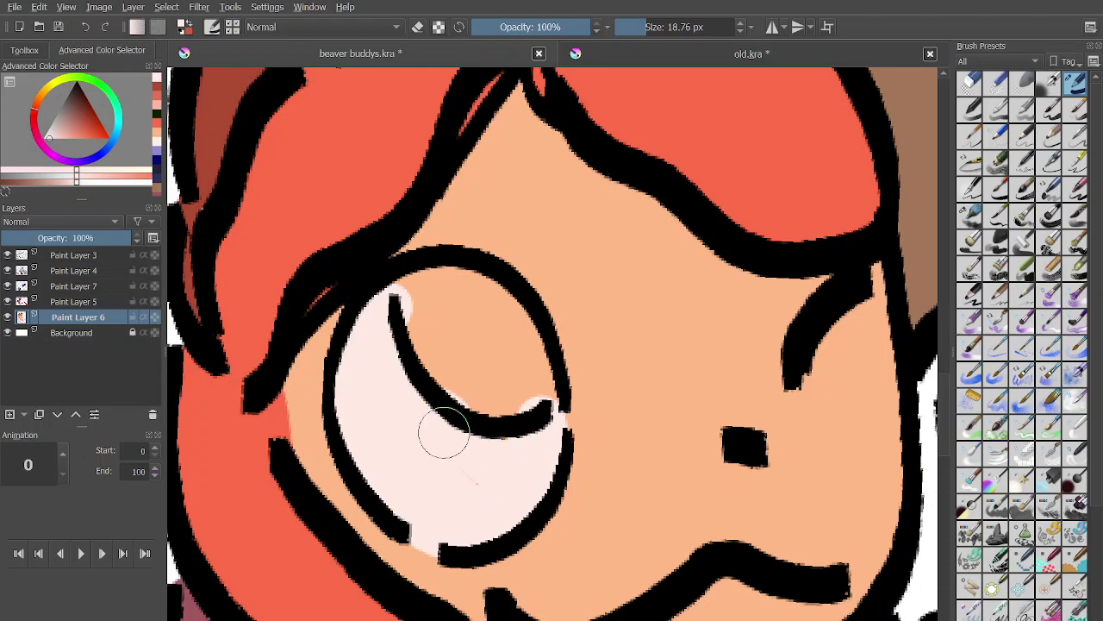
Fill the large eye's iris with dark grey-green and retouch the stray line in the eye white with its own pale pink.
left_click(106, 87)
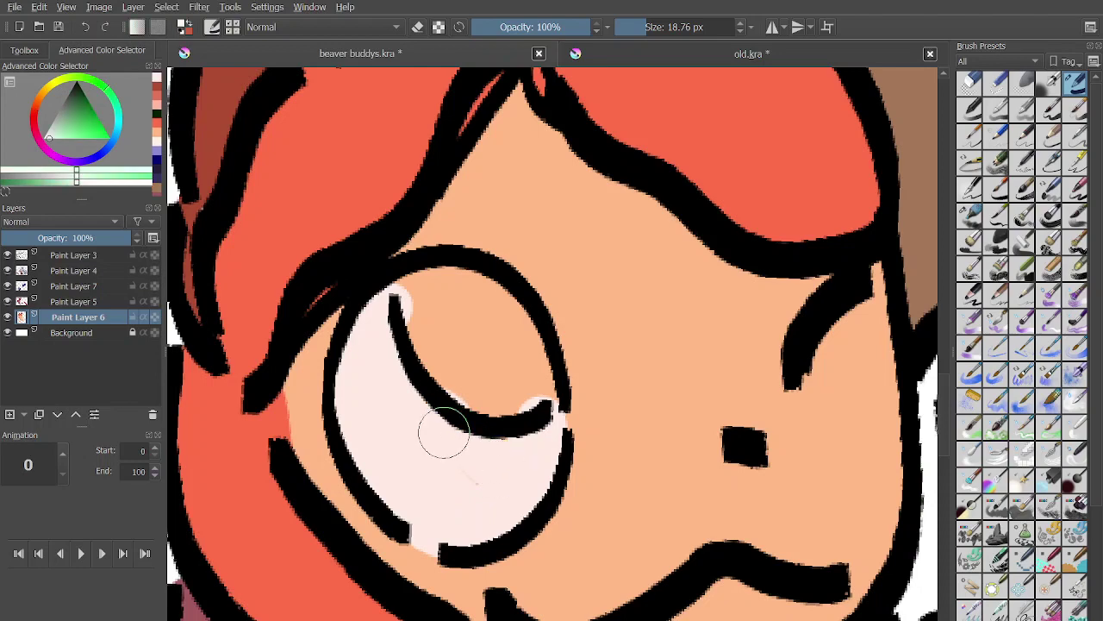
left_click_drag(76, 97, 79, 95)
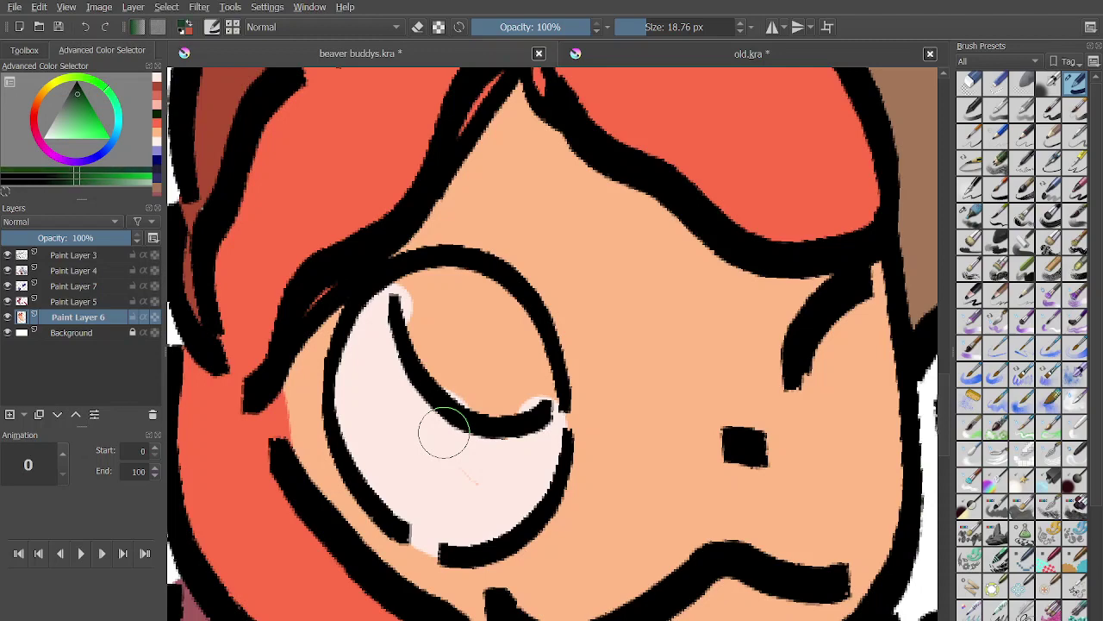
mouse_move(483, 365)
left_mouse_down()
mouse_move(418, 315)
mouse_move(465, 288)
mouse_move(512, 348)
mouse_move(419, 289)
mouse_move(425, 319)
mouse_move(484, 393)
mouse_move(529, 350)
mouse_move(516, 327)
mouse_move(533, 392)
mouse_move(496, 362)
left_mouse_up()
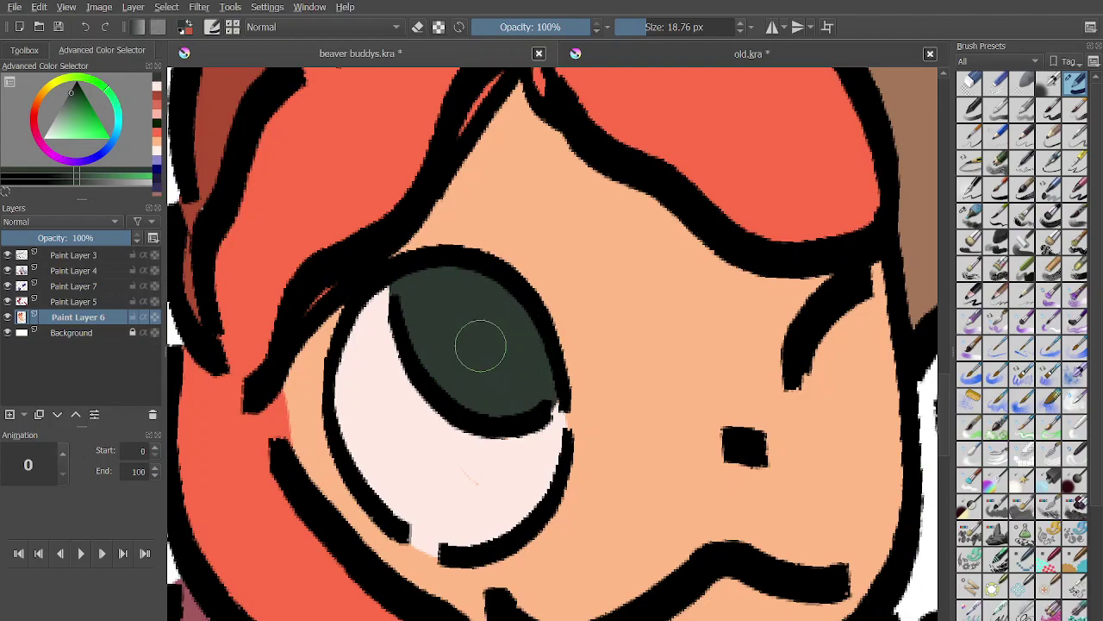
left_click(483, 459, "ctrl")
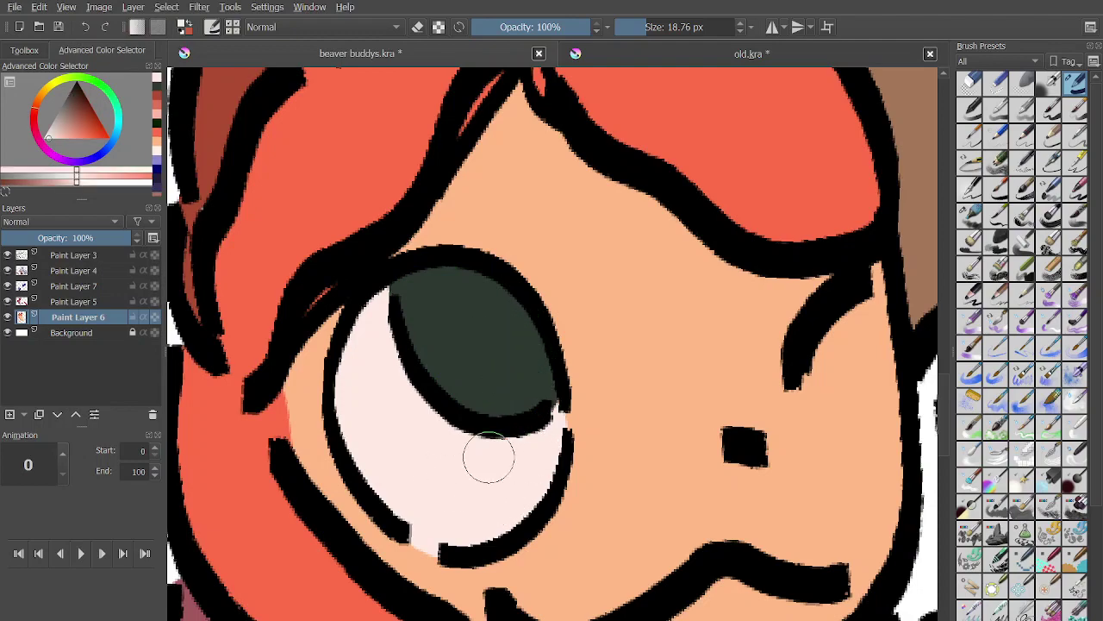
Add a new paint layer directly above the Background layer.
scroll(463, 457, "down", 3)
scroll(462, 487, "down", 6)
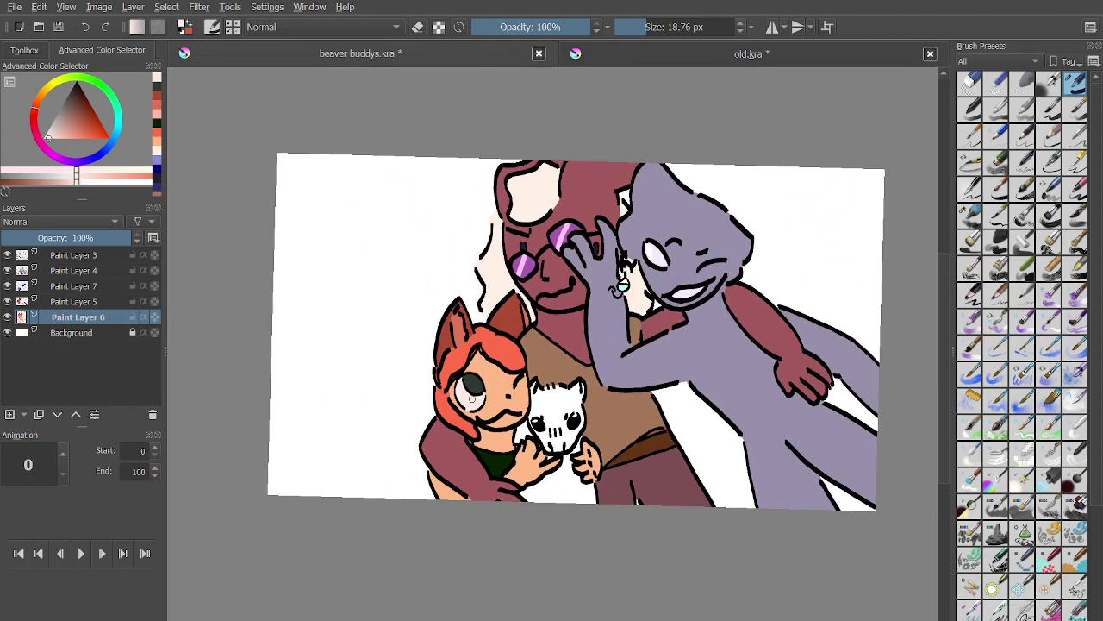
scroll(472, 398, "up", 8)
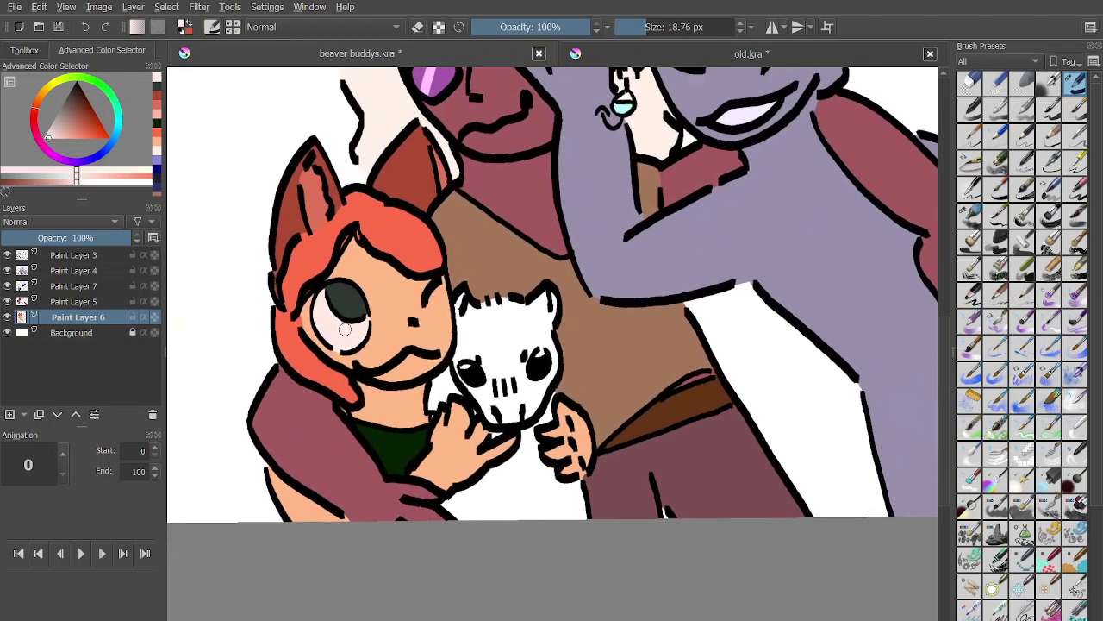
left_click_drag(344, 329, 349, 328)
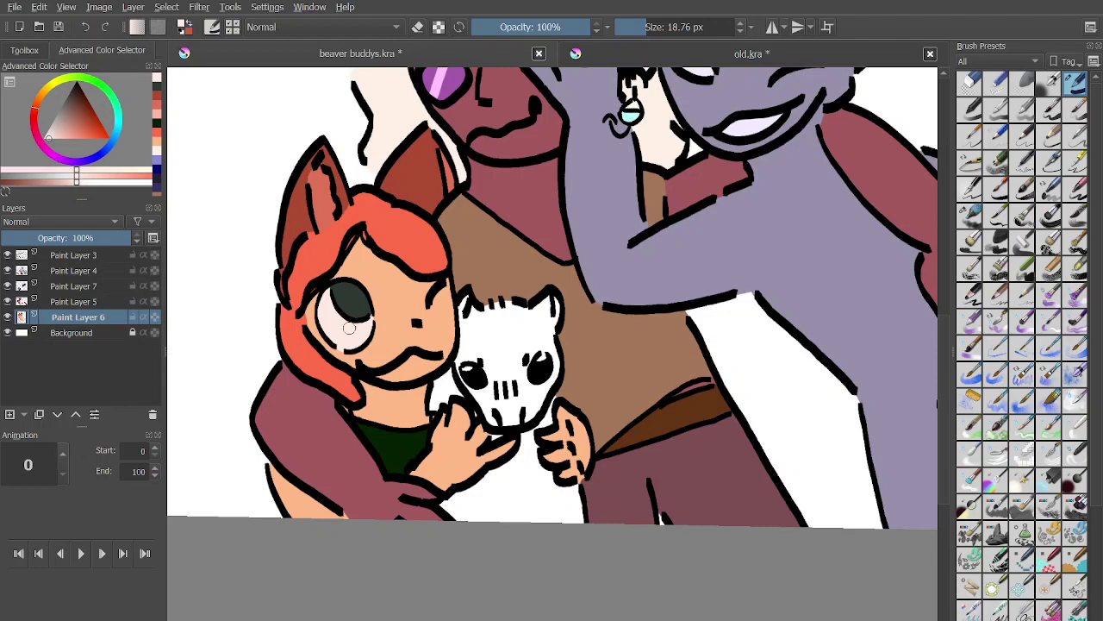
scroll(453, 345, "up", 4)
left_click(76, 333)
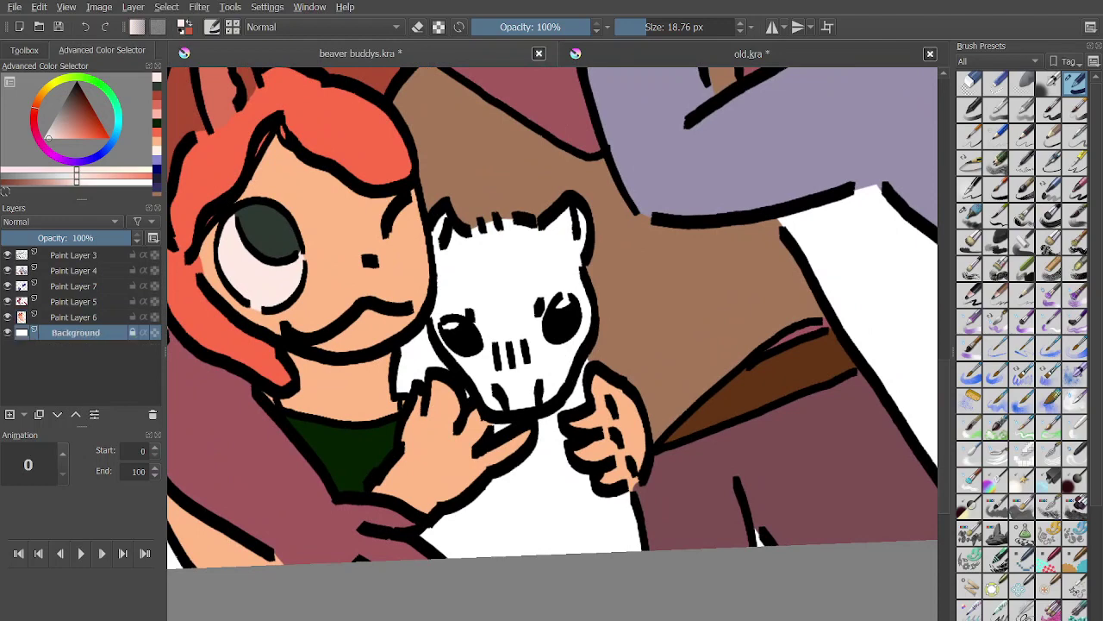
key("Insert")
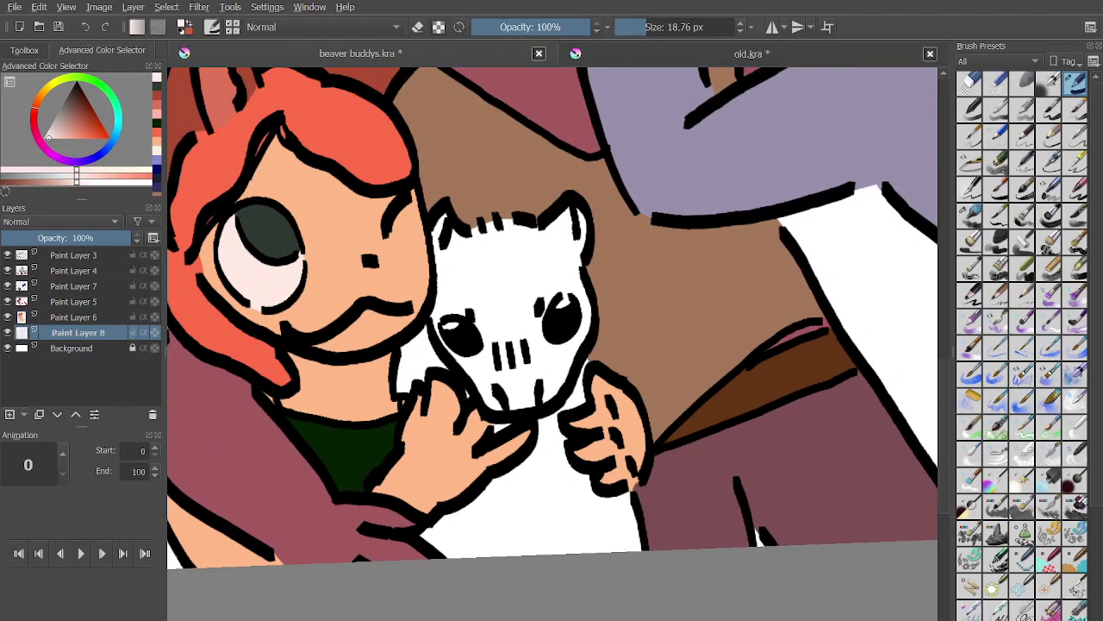
Mix a dark brown and fill the body of the small animal the red-haired character is holding.
left_click(47, 89)
left_click(37, 100)
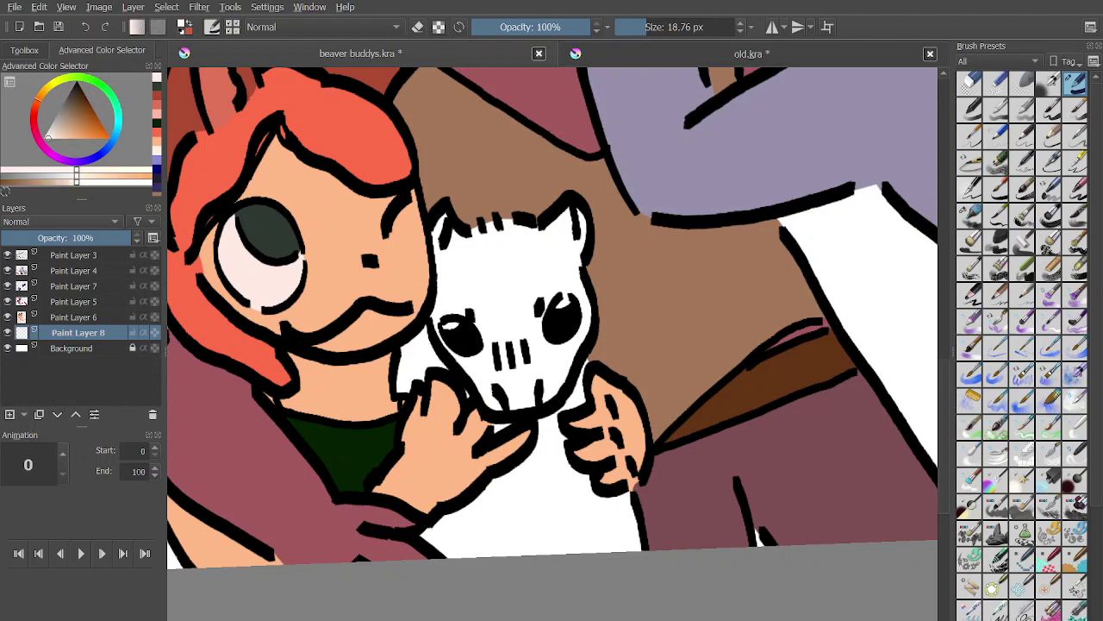
left_click_drag(80, 112, 77, 98)
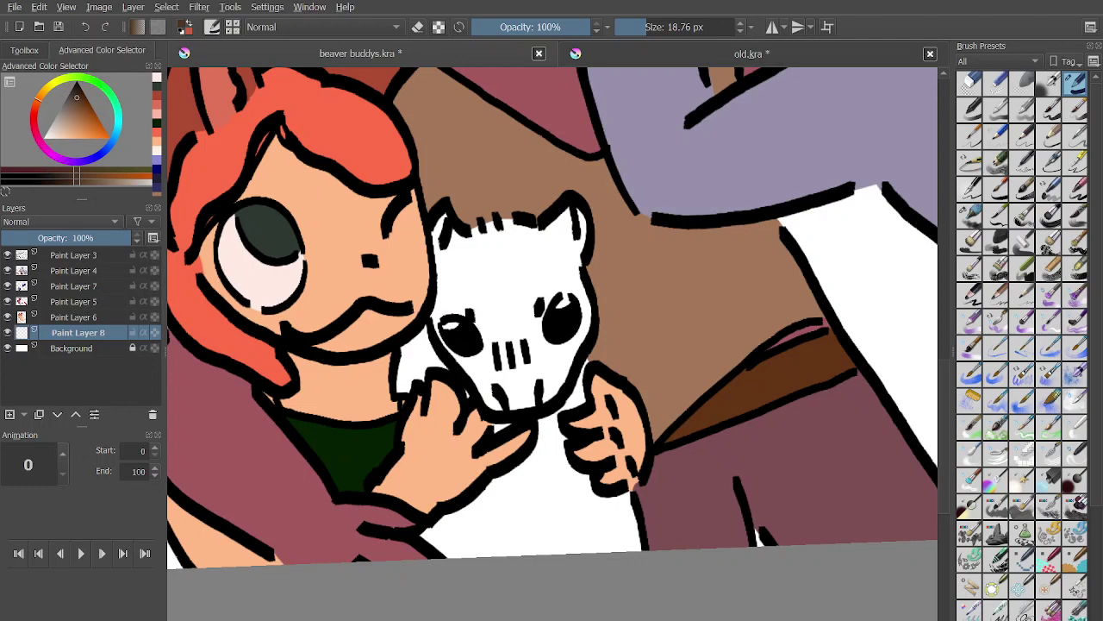
left_click_drag(535, 548, 553, 554)
scroll(528, 517, "up", 3)
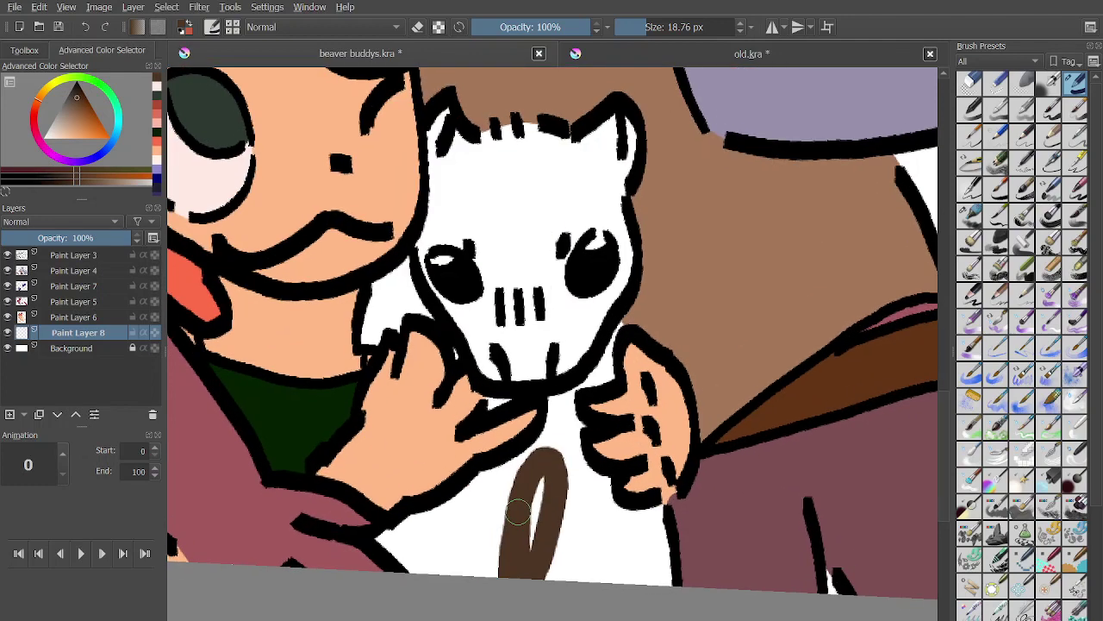
mouse_move(524, 515)
left_mouse_down()
mouse_move(525, 469)
mouse_move(532, 516)
mouse_move(508, 558)
mouse_move(557, 466)
mouse_move(537, 606)
mouse_move(576, 443)
mouse_move(558, 608)
mouse_move(591, 468)
mouse_move(574, 543)
mouse_move(536, 583)
mouse_move(558, 393)
mouse_move(538, 513)
mouse_move(578, 429)
mouse_move(579, 468)
mouse_move(586, 374)
mouse_move(615, 408)
mouse_move(604, 361)
mouse_move(622, 337)
mouse_move(622, 417)
mouse_move(615, 318)
left_mouse_up()
mouse_move(635, 461)
left_mouse_down()
mouse_move(638, 506)
mouse_move(603, 359)
mouse_move(625, 409)
mouse_move(640, 524)
mouse_move(663, 491)
mouse_move(630, 528)
mouse_move(623, 463)
mouse_move(602, 483)
left_mouse_up()
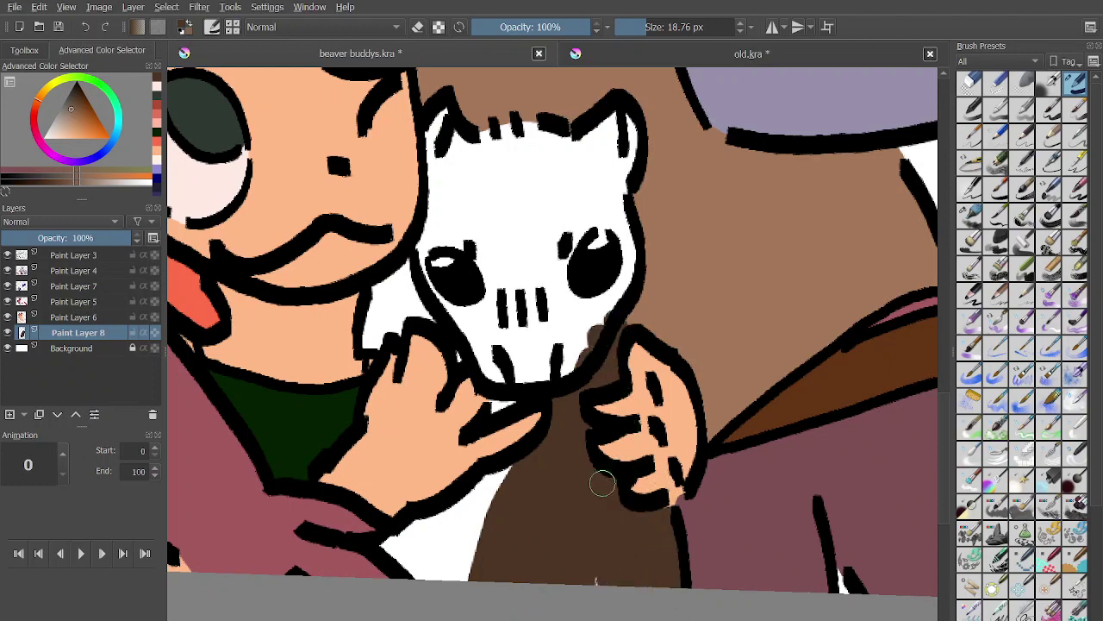
mouse_move(505, 500)
left_mouse_down()
mouse_move(448, 481)
mouse_move(490, 468)
mouse_move(466, 579)
left_mouse_up()
Fill the small animal's face, ears and top of the head with the same dark brown.
left_click_drag(490, 377, 493, 482)
mouse_move(480, 331)
left_mouse_down()
mouse_move(467, 426)
mouse_move(503, 431)
mouse_move(475, 517)
mouse_move(379, 353)
mouse_move(498, 520)
mouse_move(500, 493)
mouse_move(595, 405)
mouse_move(567, 542)
mouse_move(694, 463)
mouse_move(635, 463)
mouse_move(552, 508)
mouse_move(702, 406)
mouse_move(733, 320)
mouse_move(678, 443)
mouse_move(712, 330)
mouse_move(697, 305)
left_mouse_up()
scroll(467, 426, "up", 2)
scroll(441, 545, "up", 2)
scroll(698, 305, "up", 1)
mouse_move(668, 373)
left_mouse_down()
mouse_move(756, 193)
mouse_move(698, 353)
mouse_move(711, 335)
mouse_move(770, 161)
mouse_move(631, 289)
left_mouse_up()
scroll(631, 289, "down", 1)
mouse_move(702, 219)
left_mouse_down()
mouse_move(500, 176)
mouse_move(406, 275)
mouse_move(418, 147)
mouse_move(394, 270)
mouse_move(406, 320)
mouse_move(505, 185)
mouse_move(569, 226)
mouse_move(678, 210)
mouse_move(554, 345)
mouse_move(468, 500)
mouse_move(681, 296)
mouse_move(684, 419)
mouse_move(571, 295)
mouse_move(453, 402)
left_mouse_up()
Paint the highlights in both of the small animal's eyes in a very pale pink.
left_click_drag(54, 130, 46, 138)
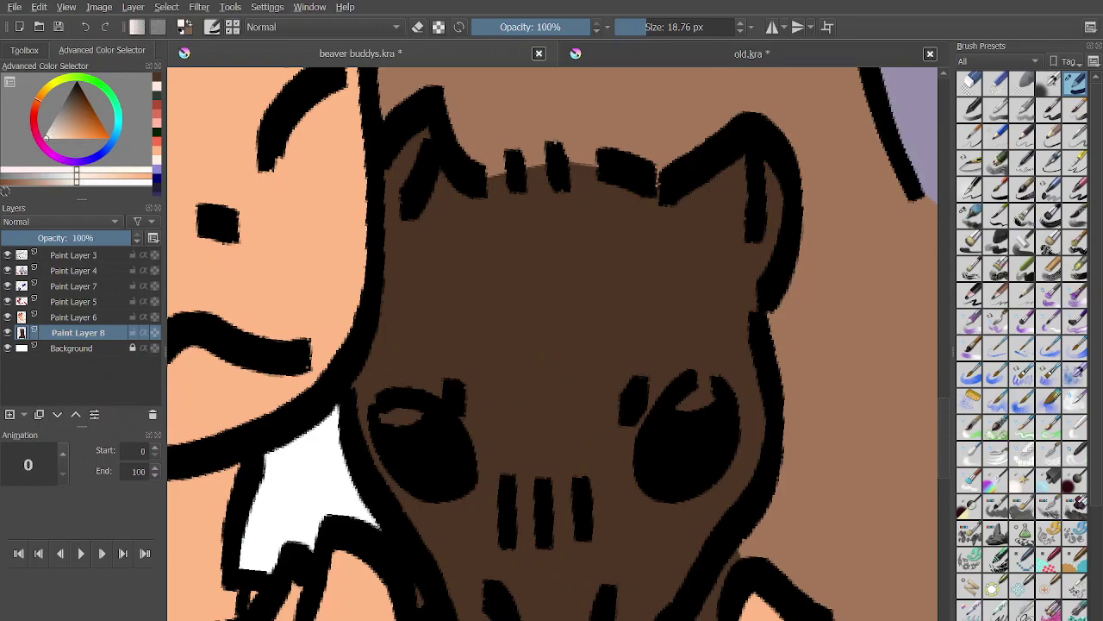
left_click_drag(381, 421, 420, 417)
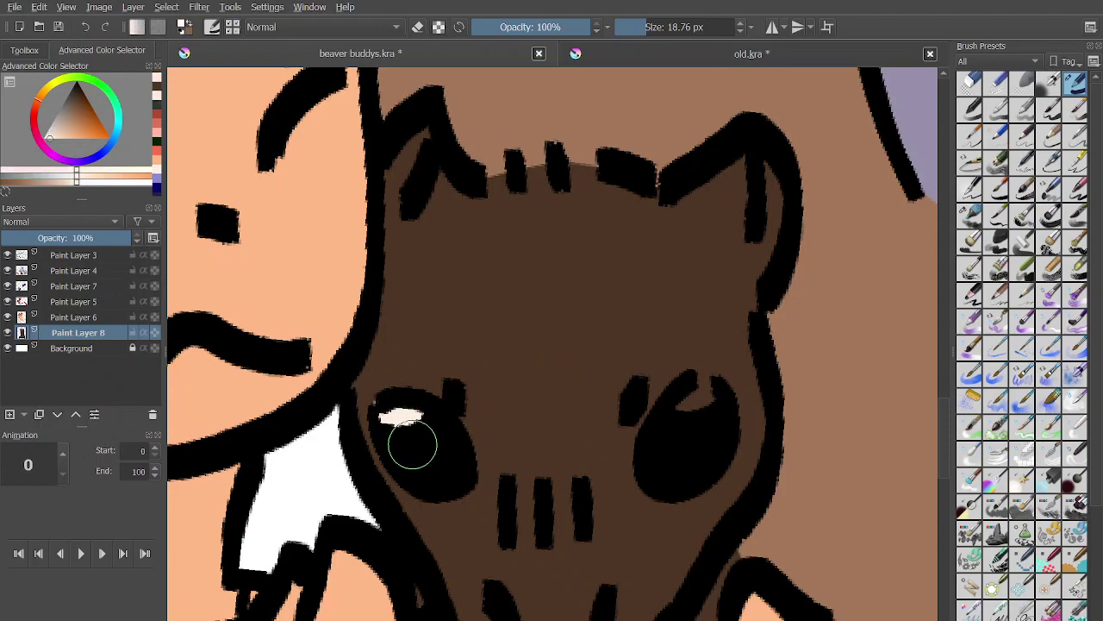
left_click_drag(689, 414, 698, 403)
scroll(695, 431, "down", 3)
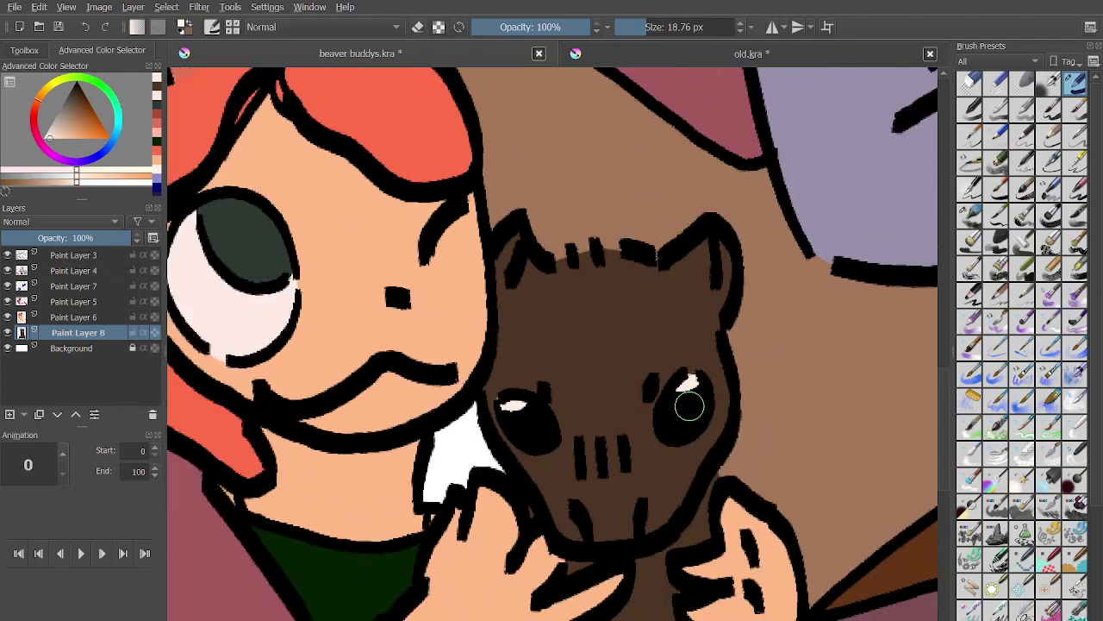
Shade the small animal's nose area and inner ears with a darker shade of its brown fur.
scroll(686, 412, "up", 1)
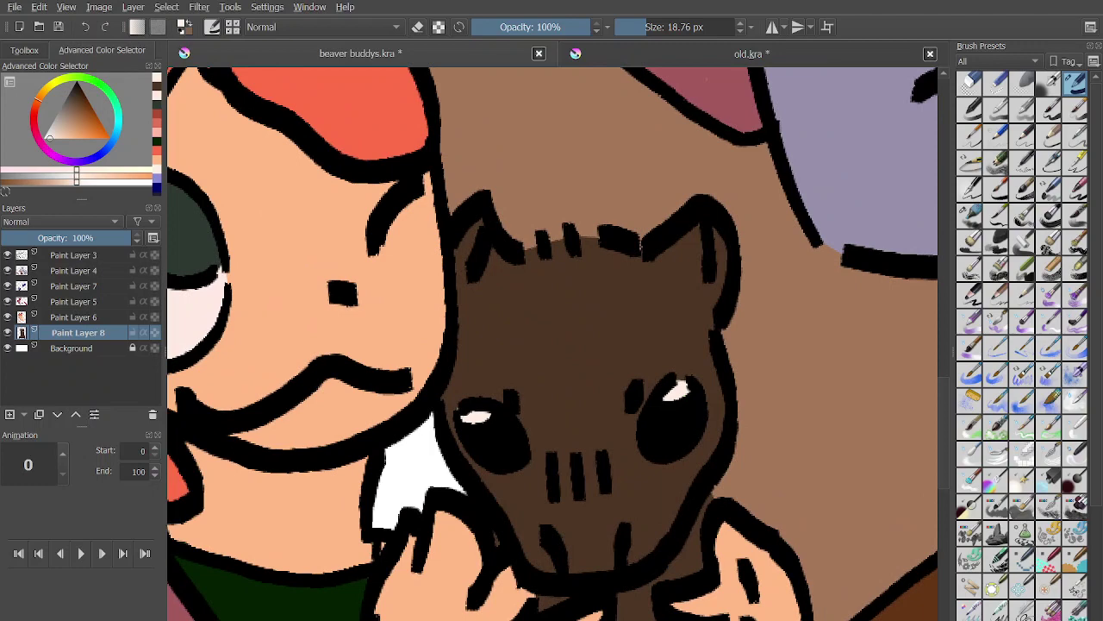
key("d")
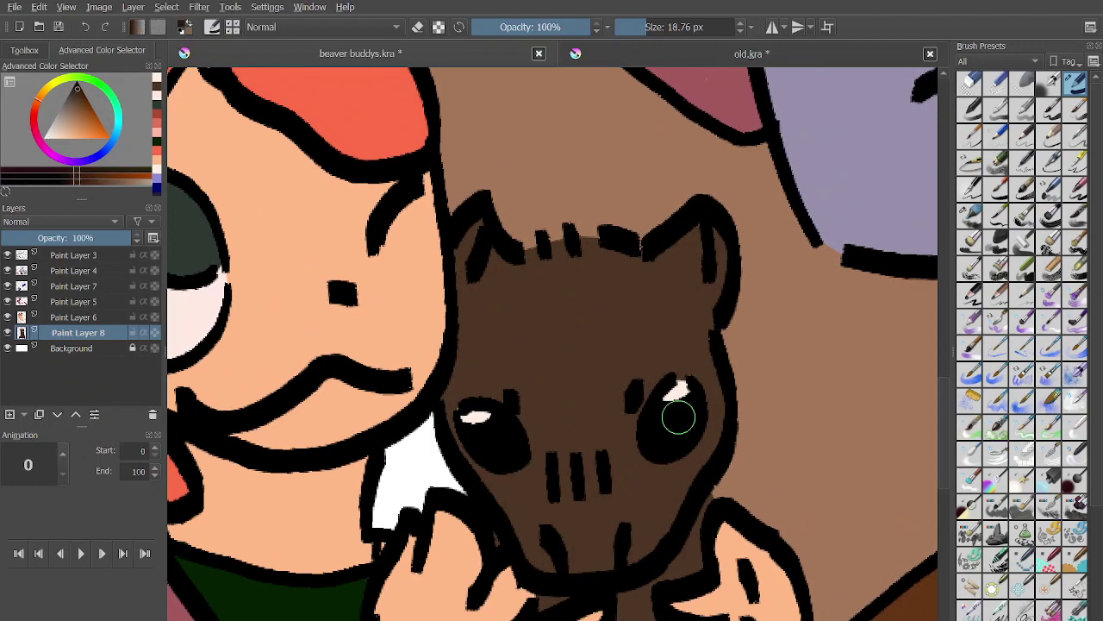
key("l")
mouse_move(554, 495)
left_mouse_down()
mouse_move(552, 448)
mouse_move(592, 462)
mouse_move(595, 446)
mouse_move(565, 490)
left_mouse_up()
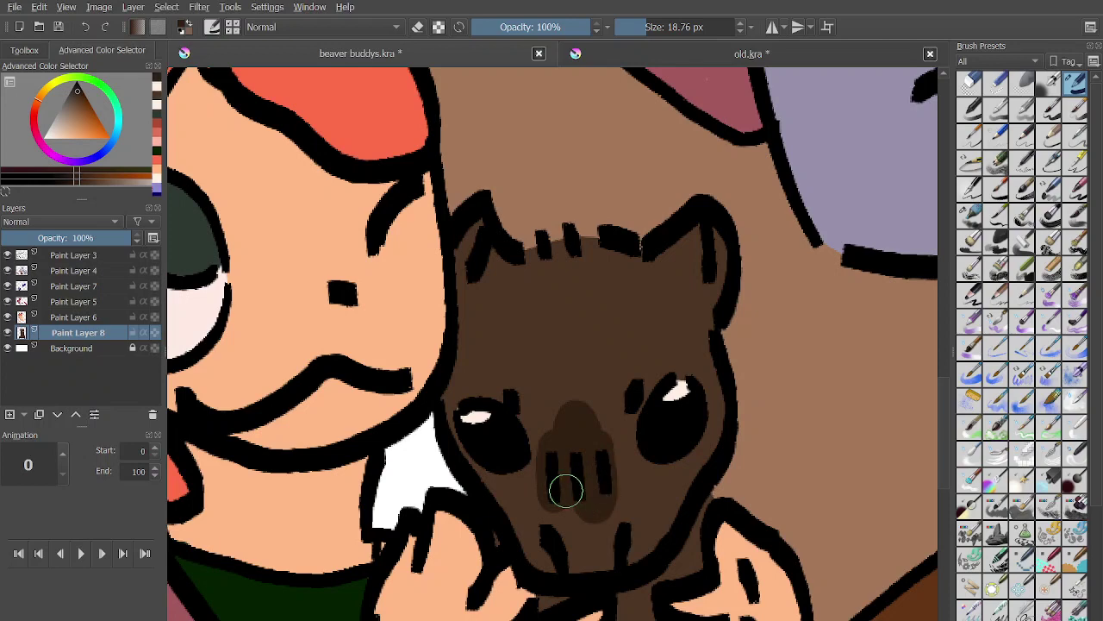
left_click_drag(713, 245, 721, 286)
mouse_move(468, 244)
left_mouse_down()
mouse_move(458, 263)
mouse_move(470, 252)
left_mouse_up()
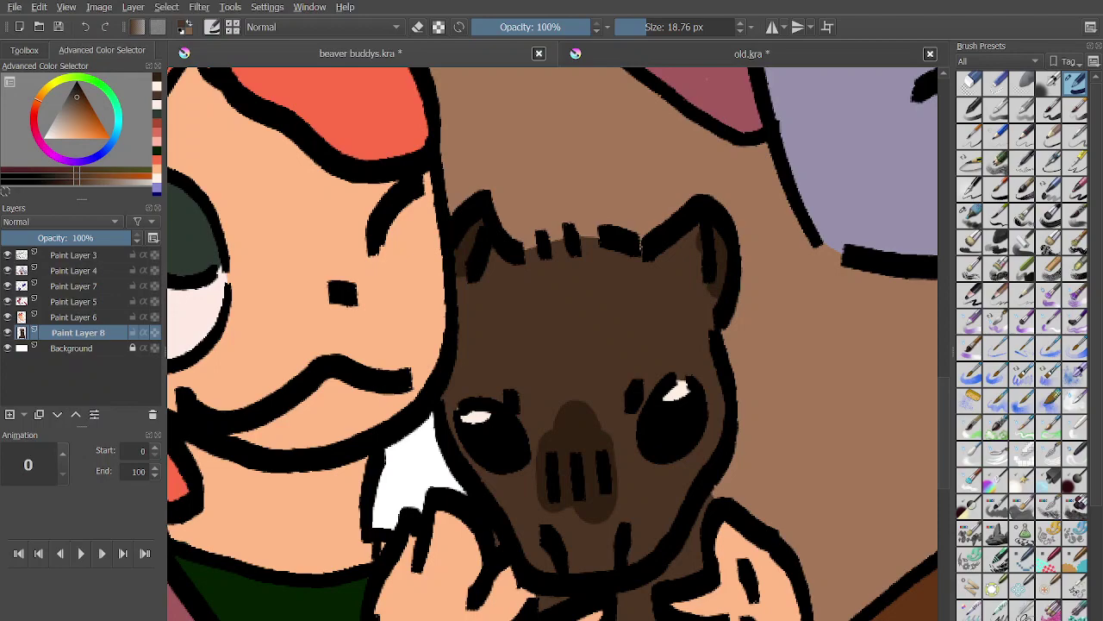
Paint a rounded, bumpy-edged belly patch on the small animal's body in the darker brown.
scroll(670, 330, "down", 3)
scroll(672, 246, "up", 2)
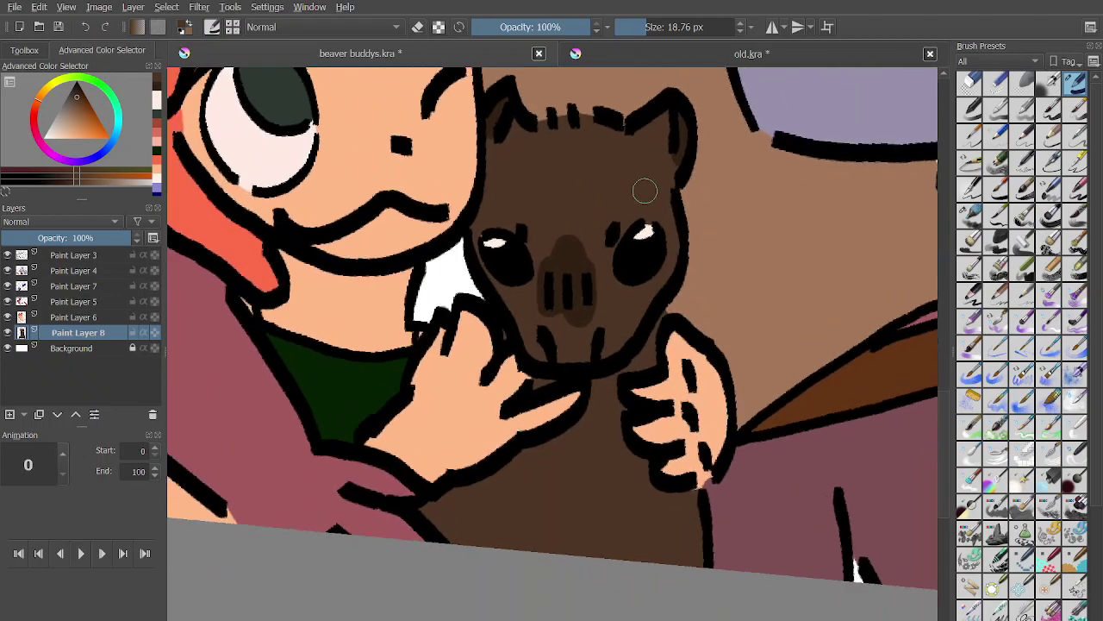
left_click(641, 176, "ctrl")
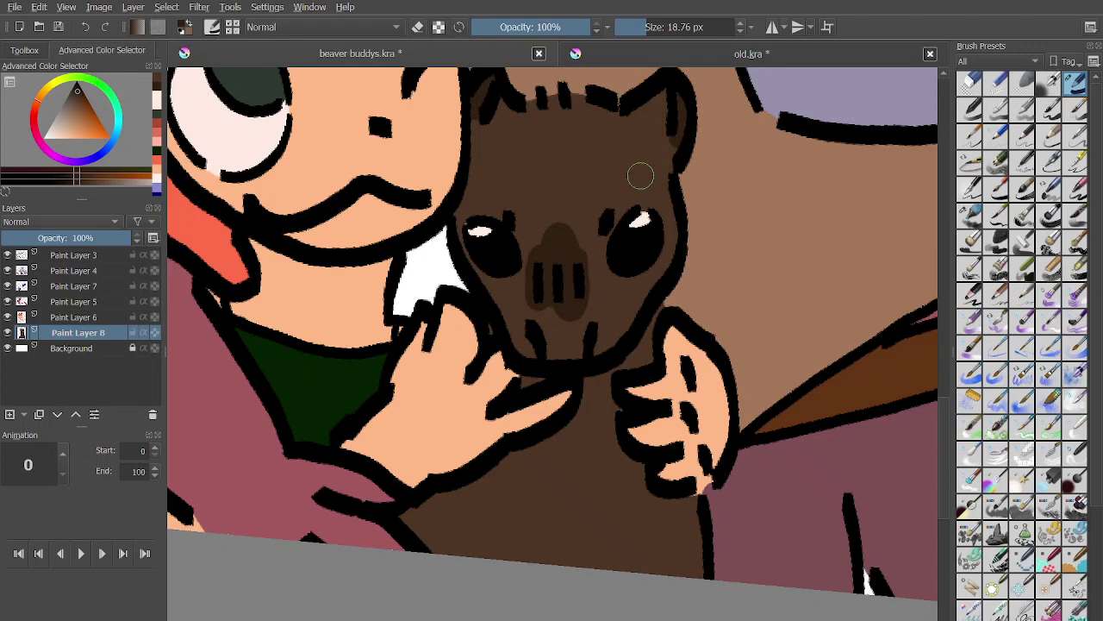
mouse_move(441, 551)
left_mouse_down()
mouse_move(537, 463)
mouse_move(613, 505)
mouse_move(659, 556)
mouse_move(609, 525)
mouse_move(575, 468)
mouse_move(505, 542)
mouse_move(473, 539)
left_mouse_up()
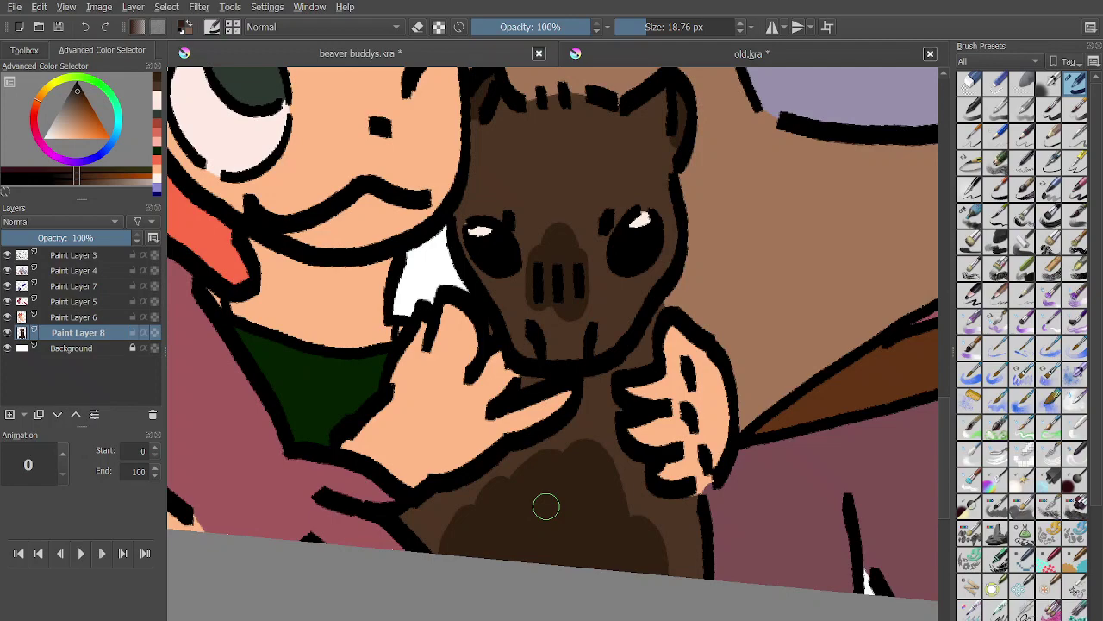
key("l")
Sample white from the earring, set the brush size to 8.36 px and make Paint Layer 3 the active layer.
scroll(671, 451, "down", 7)
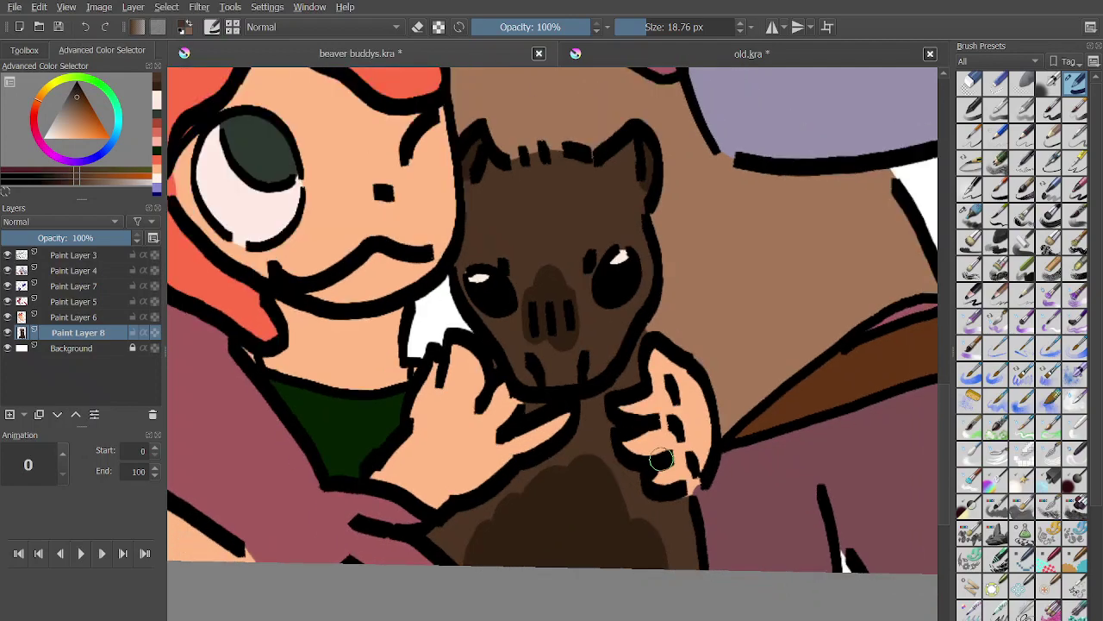
scroll(671, 451, "down", 1)
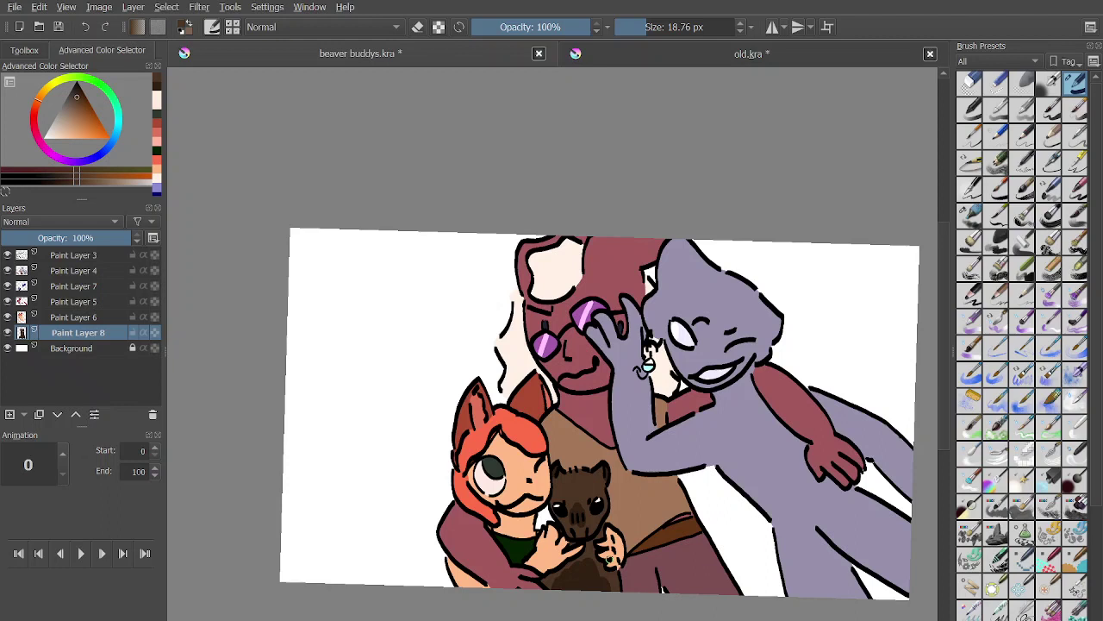
left_click(645, 366, "ctrl")
left_click(639, 27)
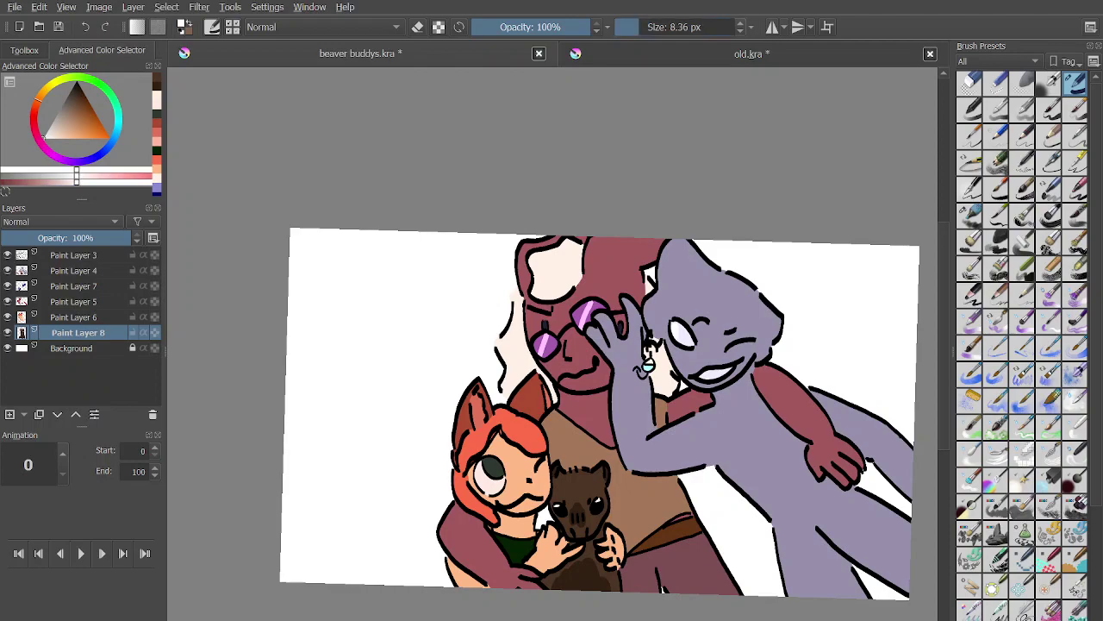
scroll(517, 465, "up", 8)
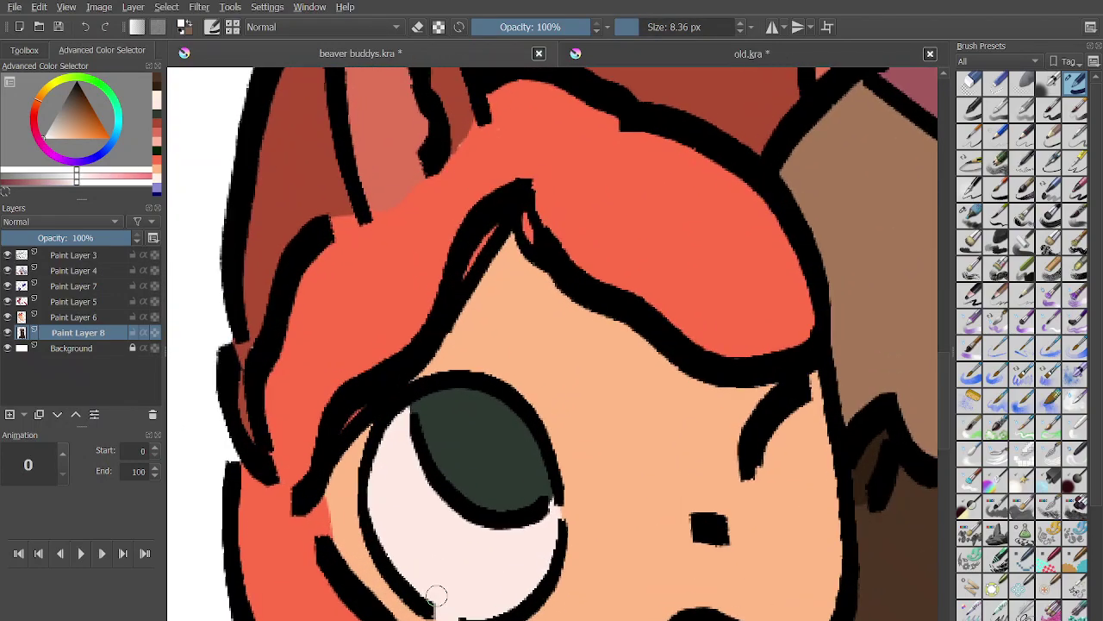
left_click(78, 255)
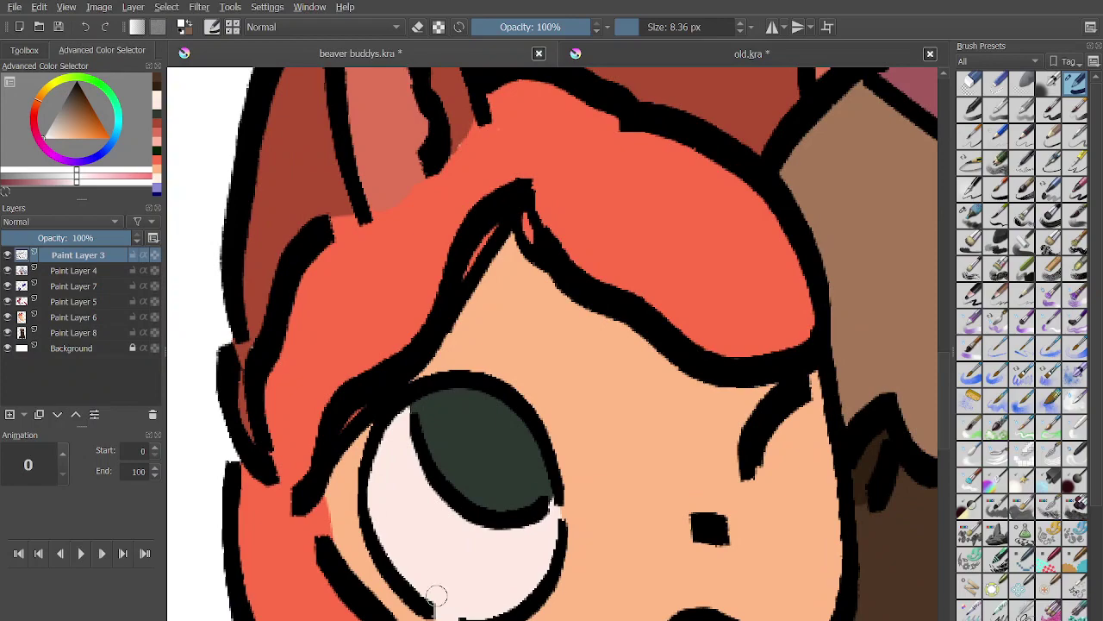
left_click_drag(421, 483, 454, 465)
left_click(477, 508)
scroll(463, 476, "down", 2)
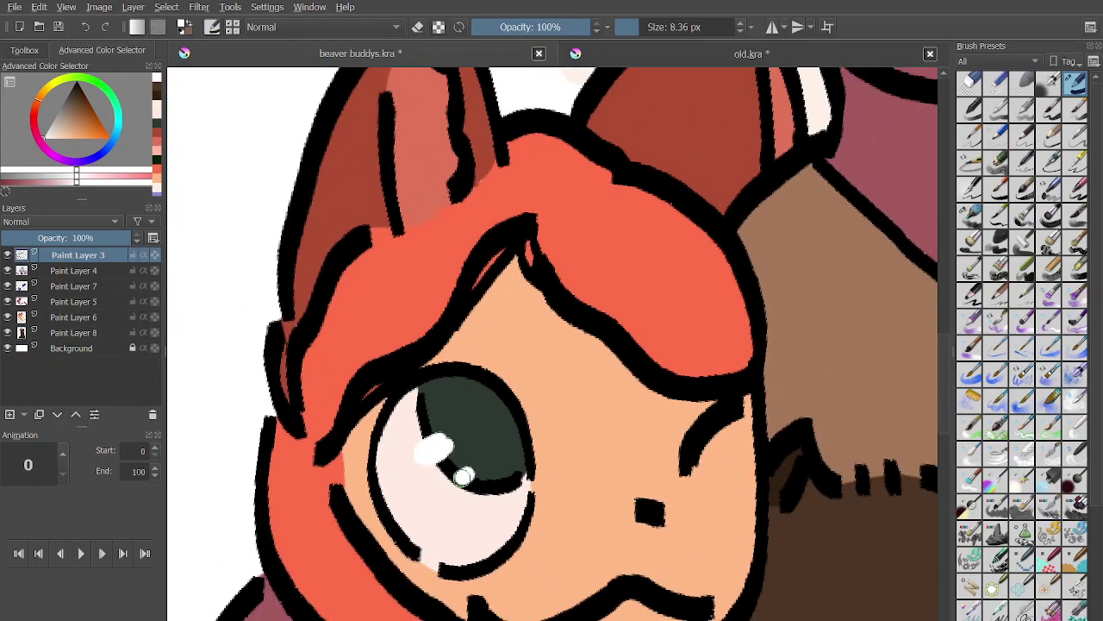
scroll(463, 475, "up", 3)
key("ctrl+z")
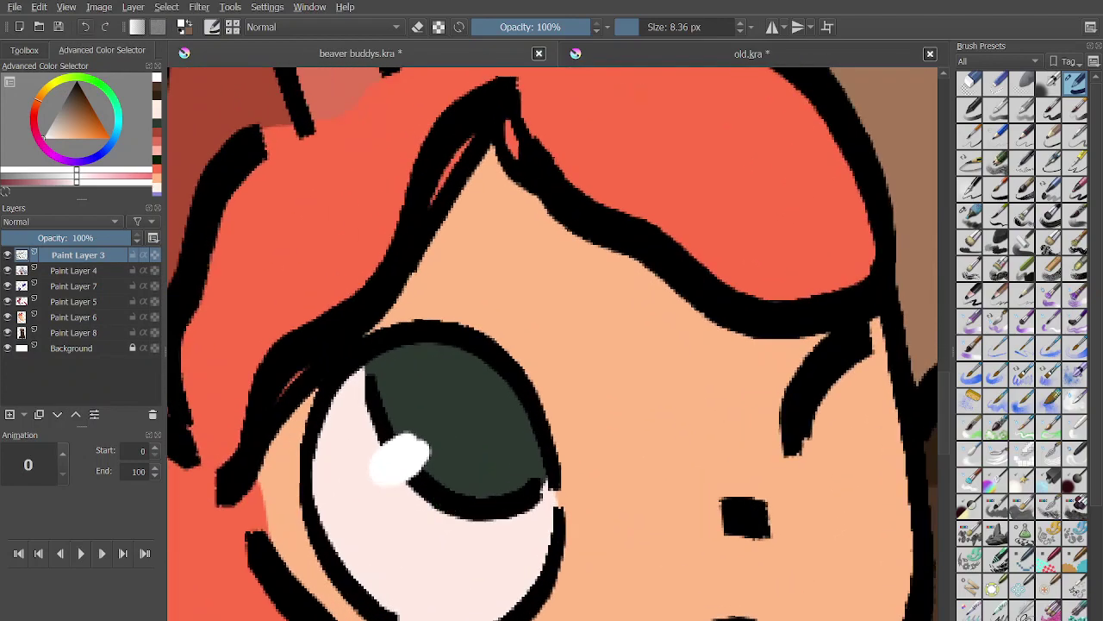
key("ctrl+z")
left_click_drag(382, 365, 466, 388)
key("ctrl+z")
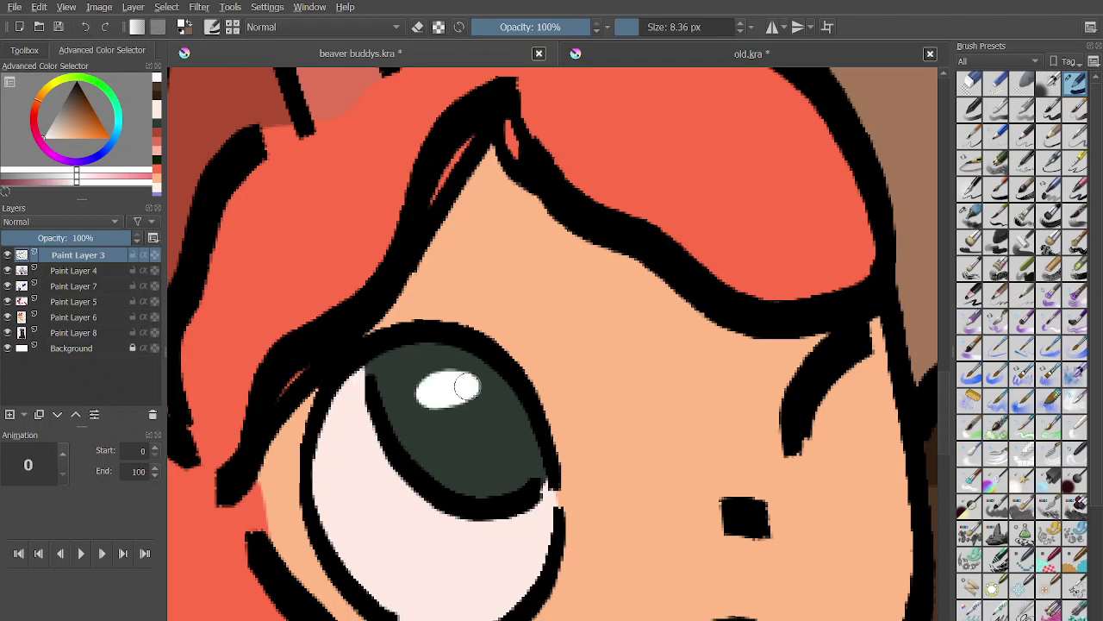
key("ctrl+z")
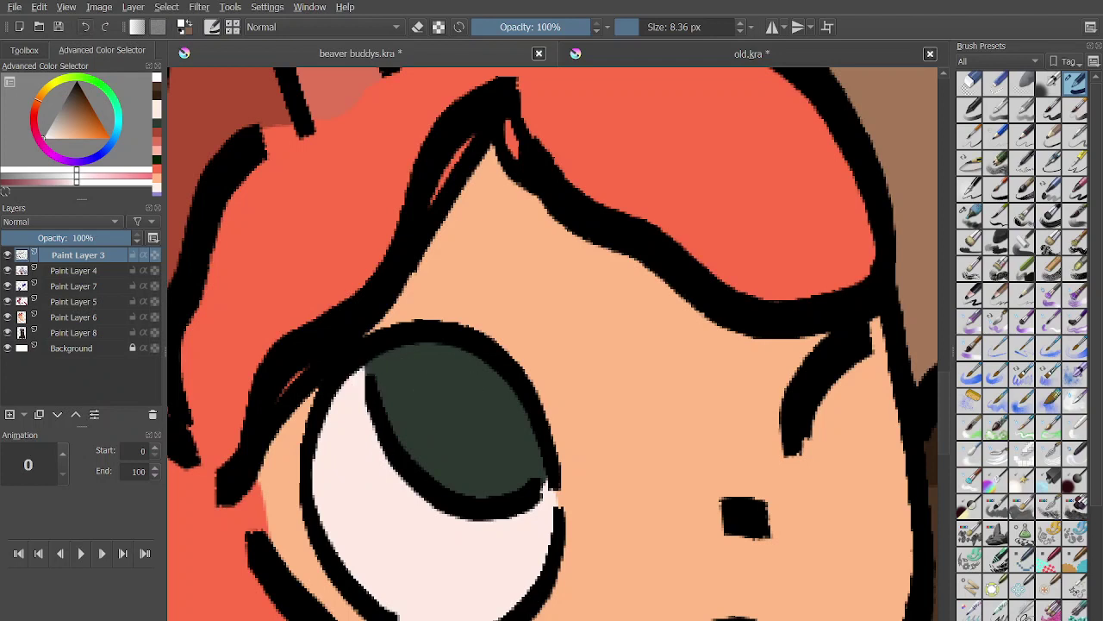
mouse_move(402, 423)
left_mouse_down()
mouse_move(368, 428)
mouse_move(390, 422)
left_mouse_up()
key("ctrl+z")
key("ctrl+z")
Paint a small square white highlight over the iris edge of the red-haired character's open eye with a square-tipped brush.
left_click(970, 216)
left_click_drag(391, 424, 370, 426)
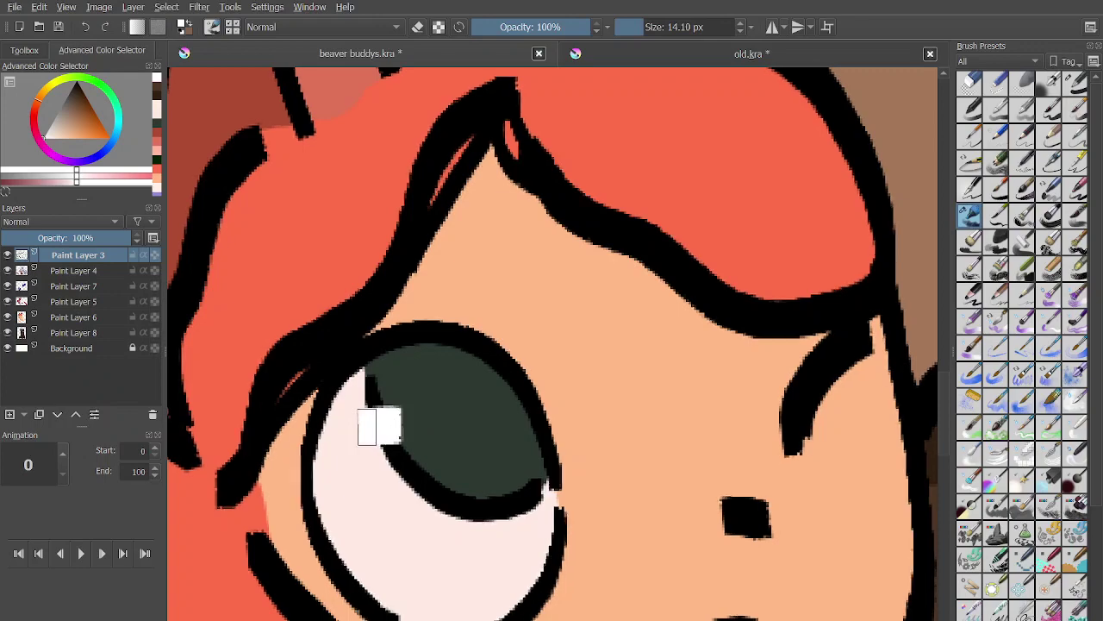
scroll(416, 432, "down", 2)
scroll(425, 431, "down", 5)
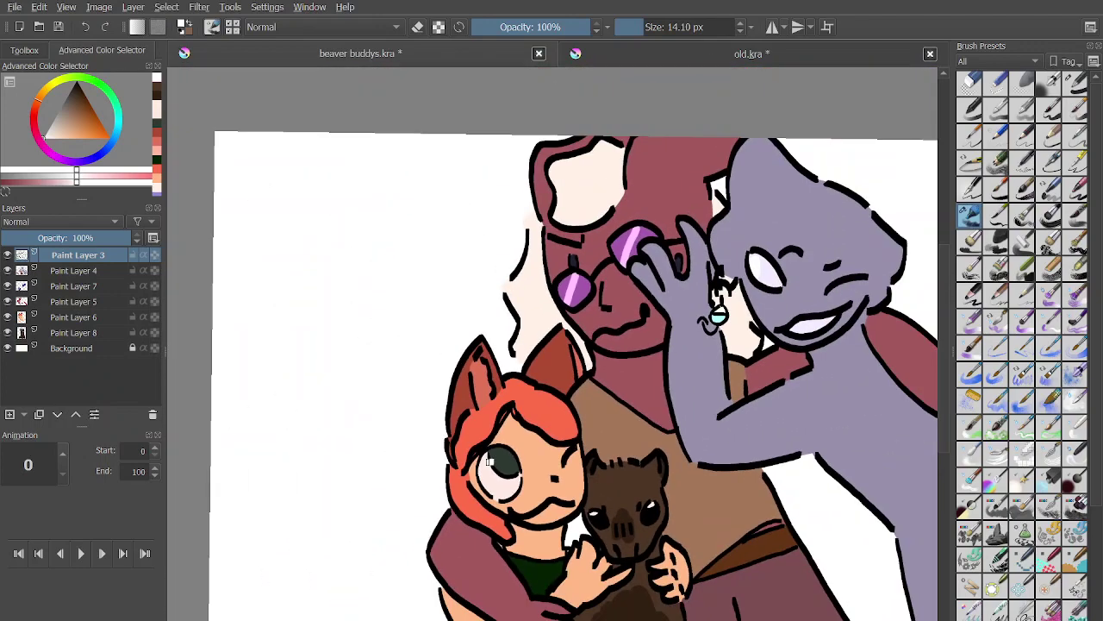
scroll(565, 431, "down", 3)
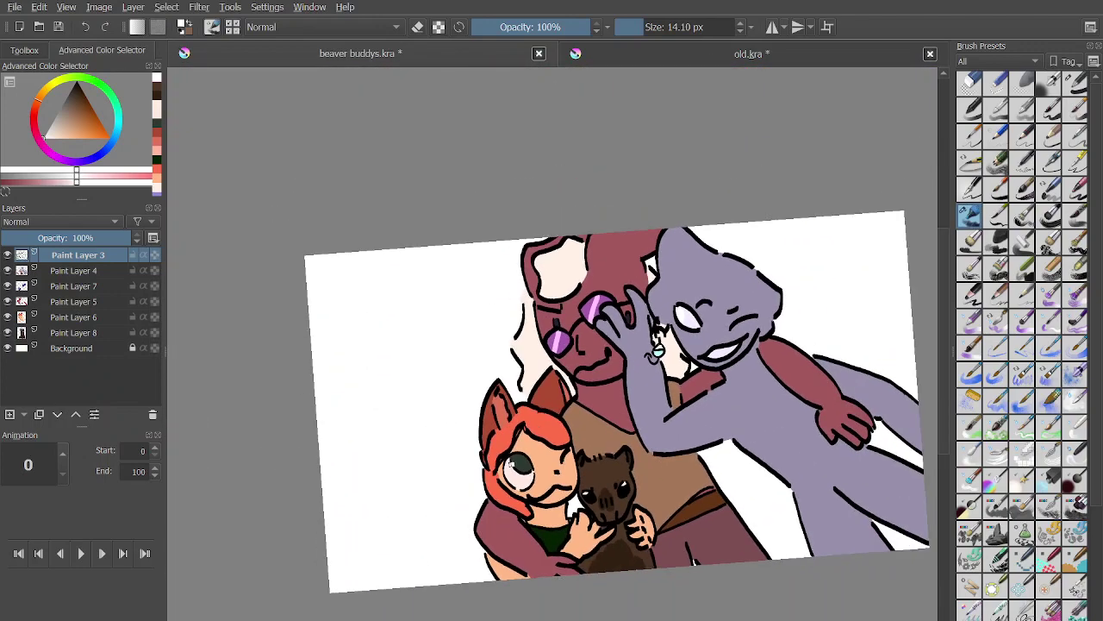
scroll(564, 405, "up", 1)
scroll(565, 405, "up", 1)
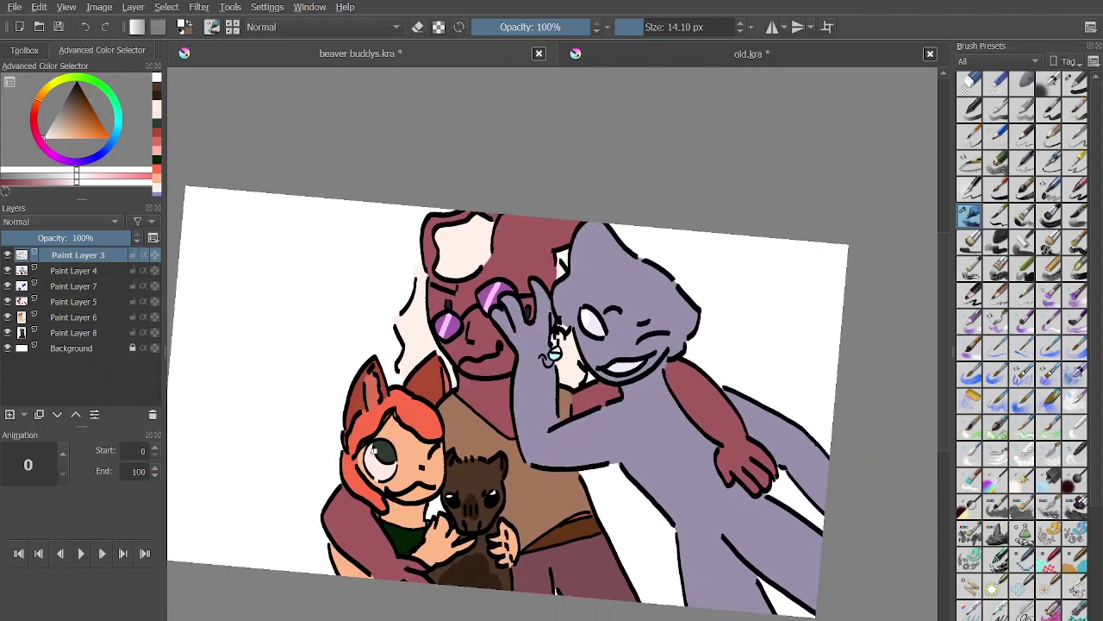
Add a new paint layer directly above Paint Layer 4 and choose a dark navy blue as the painting colour.
key("Page_Down")
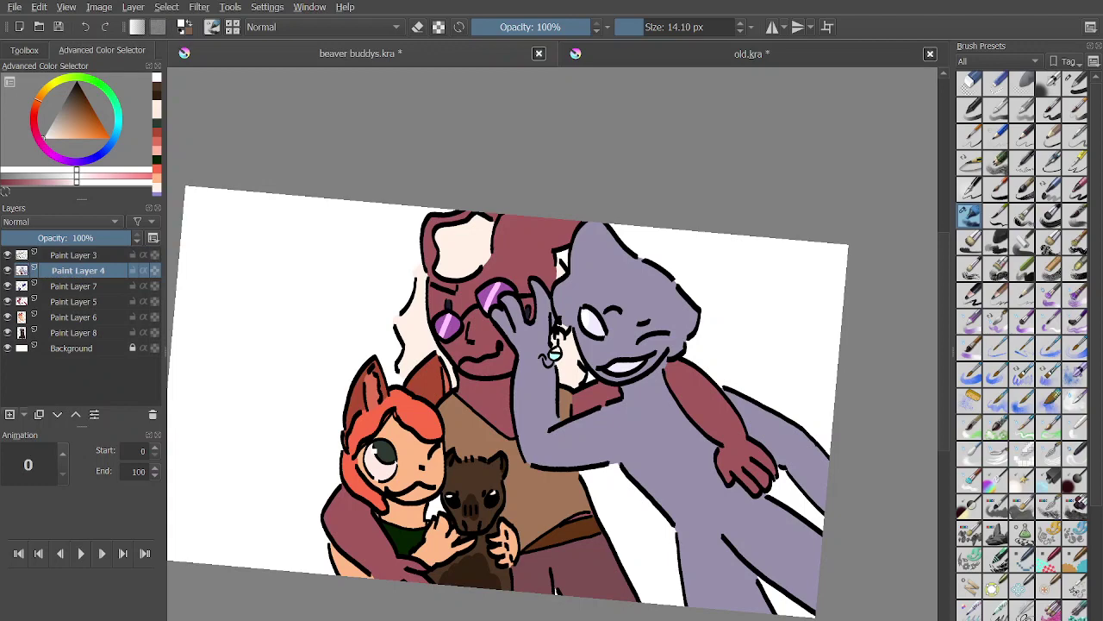
key("Insert")
key("Page_Down")
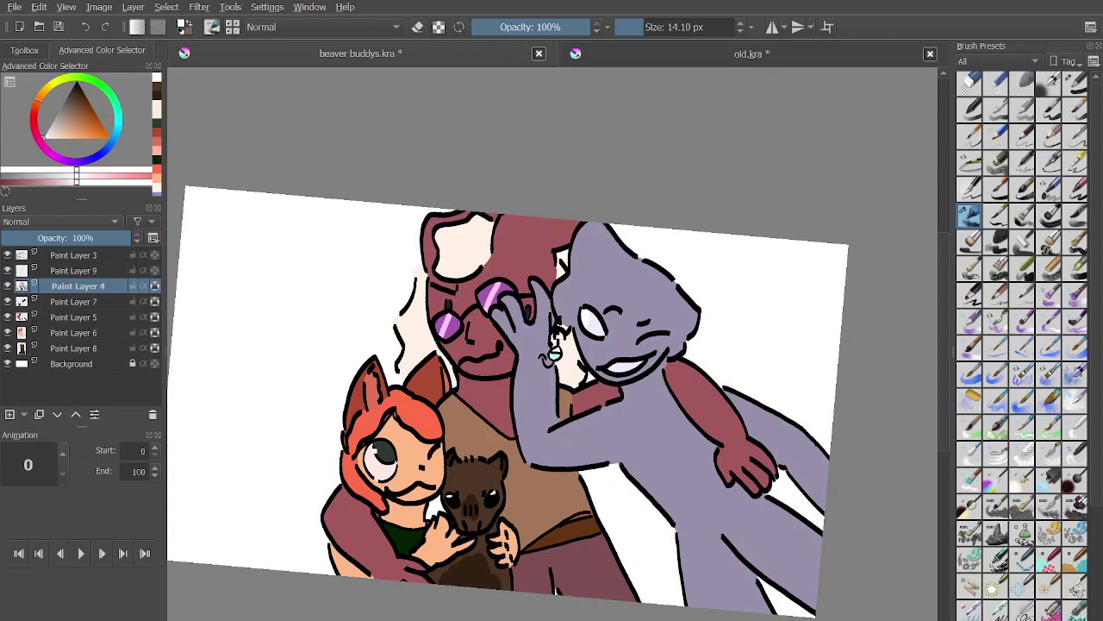
key("Page_Up")
left_click(99, 155)
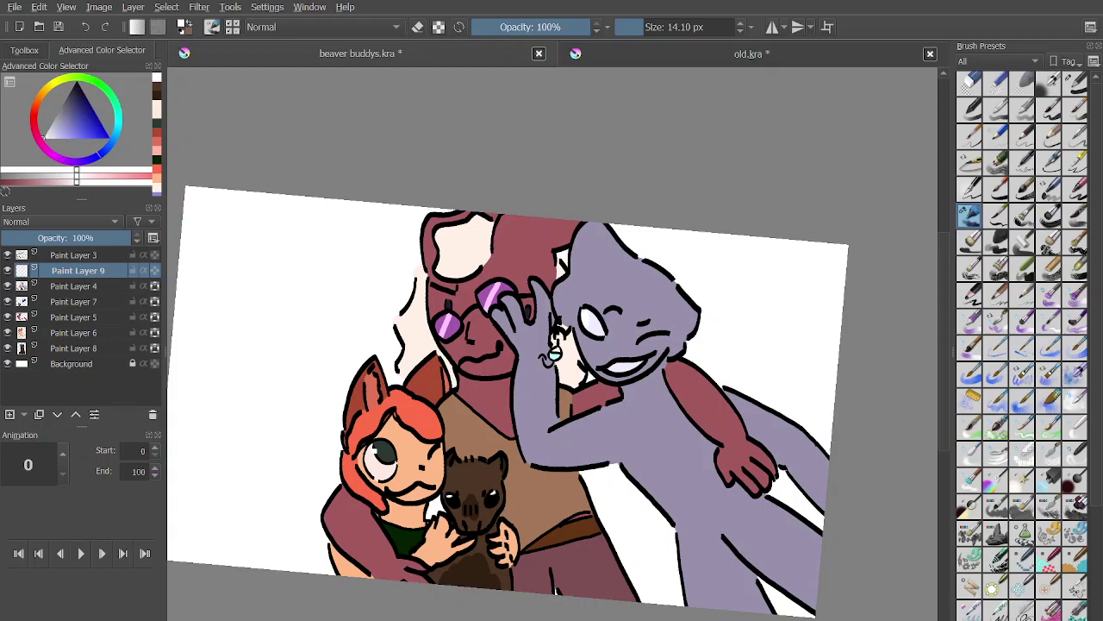
left_click(86, 99)
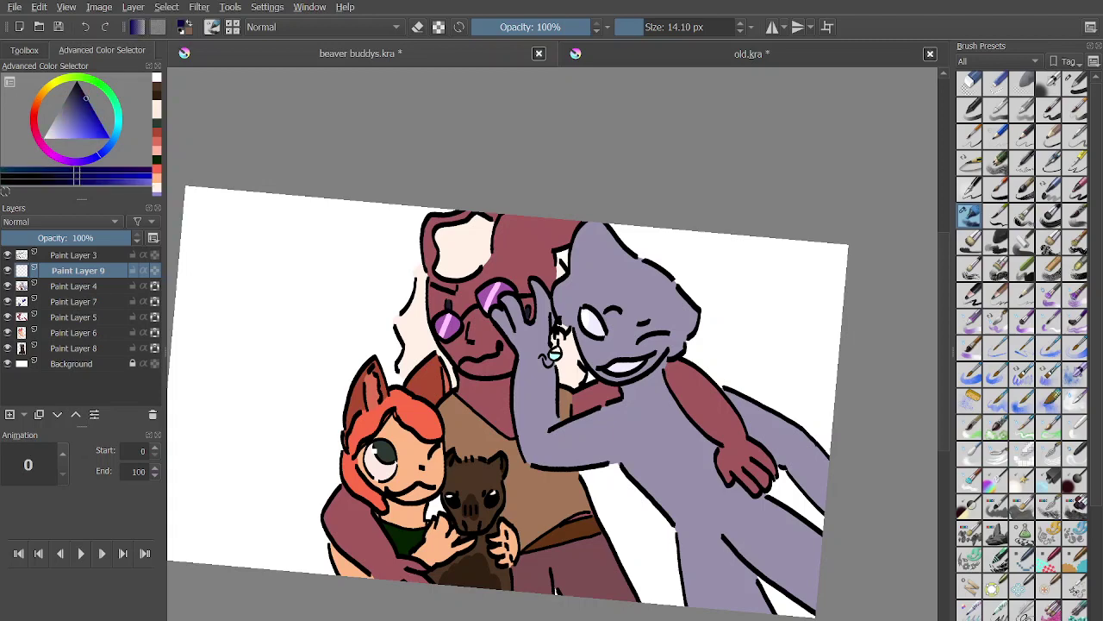
key("slash")
key("slash")
left_click_drag(667, 370, 642, 403)
scroll(698, 362, "up", 4)
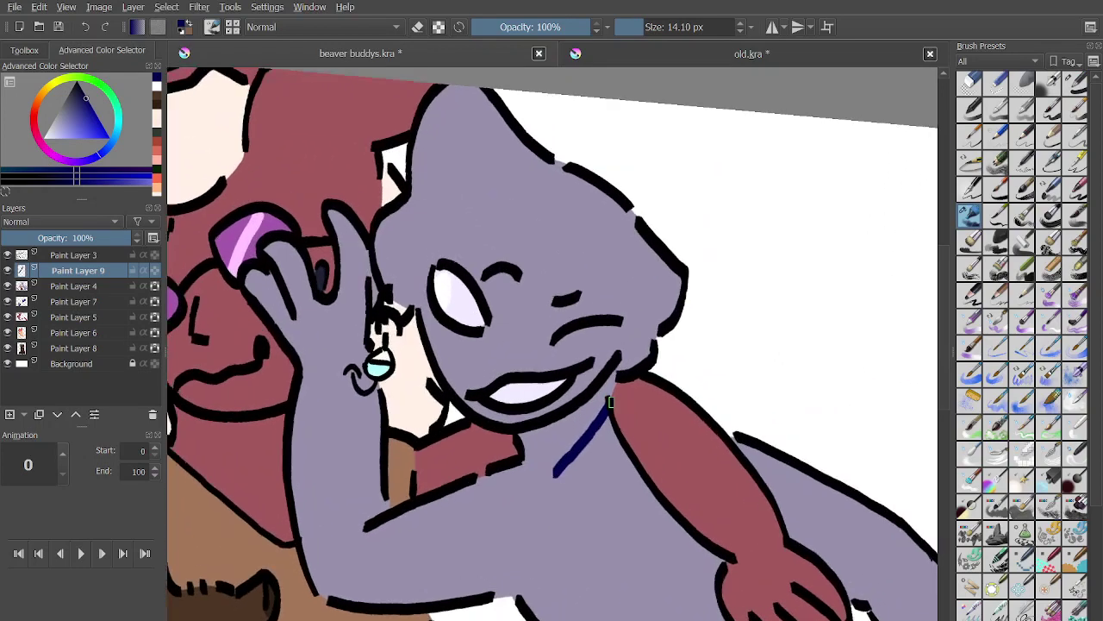
key("ctrl+z")
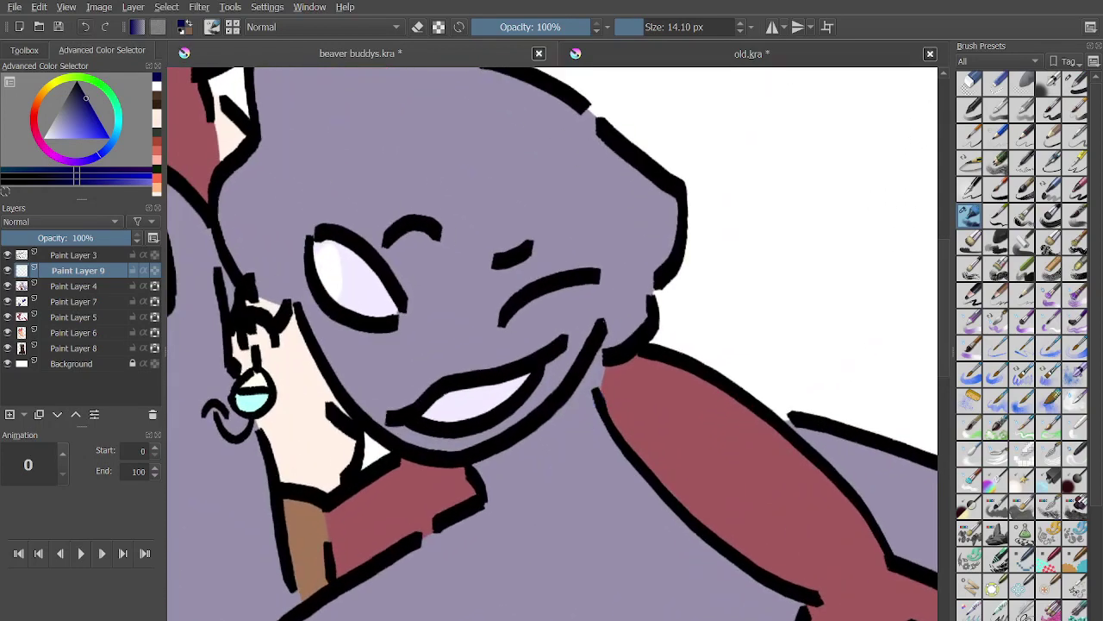
mouse_move(595, 400)
left_mouse_down()
mouse_move(533, 468)
mouse_move(710, 321)
left_mouse_up()
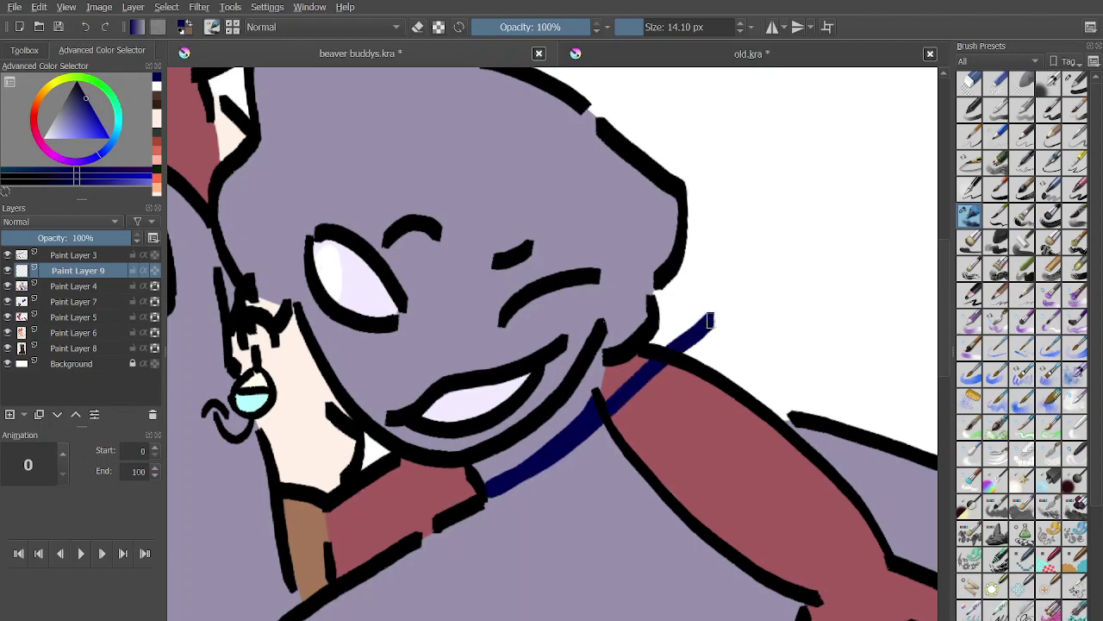
scroll(718, 315, "up", 2)
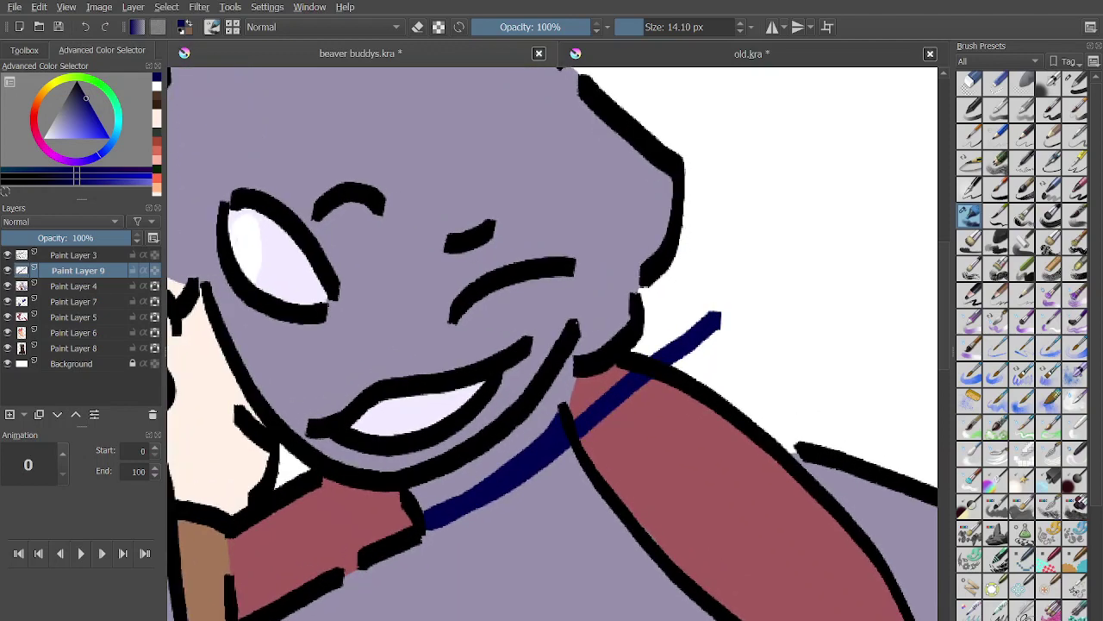
key("ctrl+z")
scroll(546, 533, "up", 3)
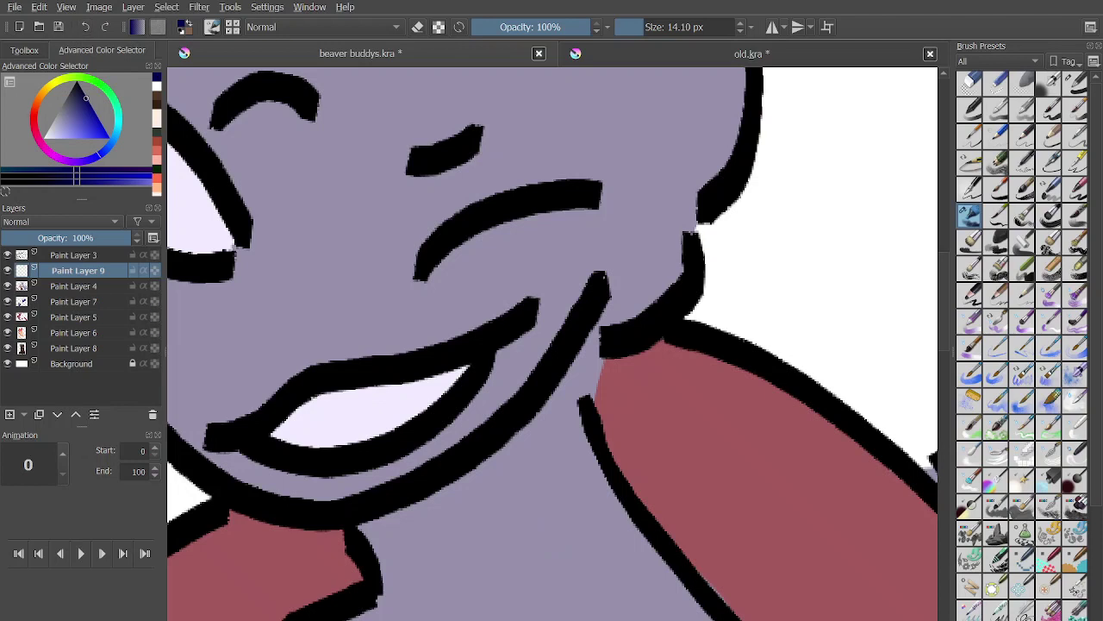
Select the purple character's contiguous skin area on Paint Layer 4.
left_click(78, 286)
left_click(24, 50)
left_click(52, 169)
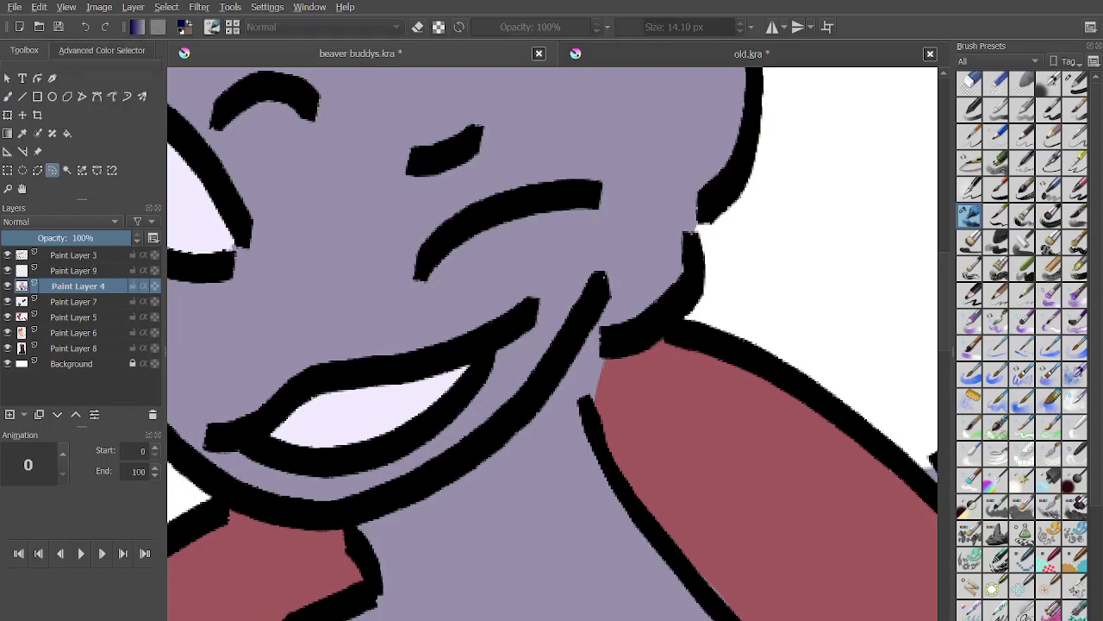
left_click(526, 259)
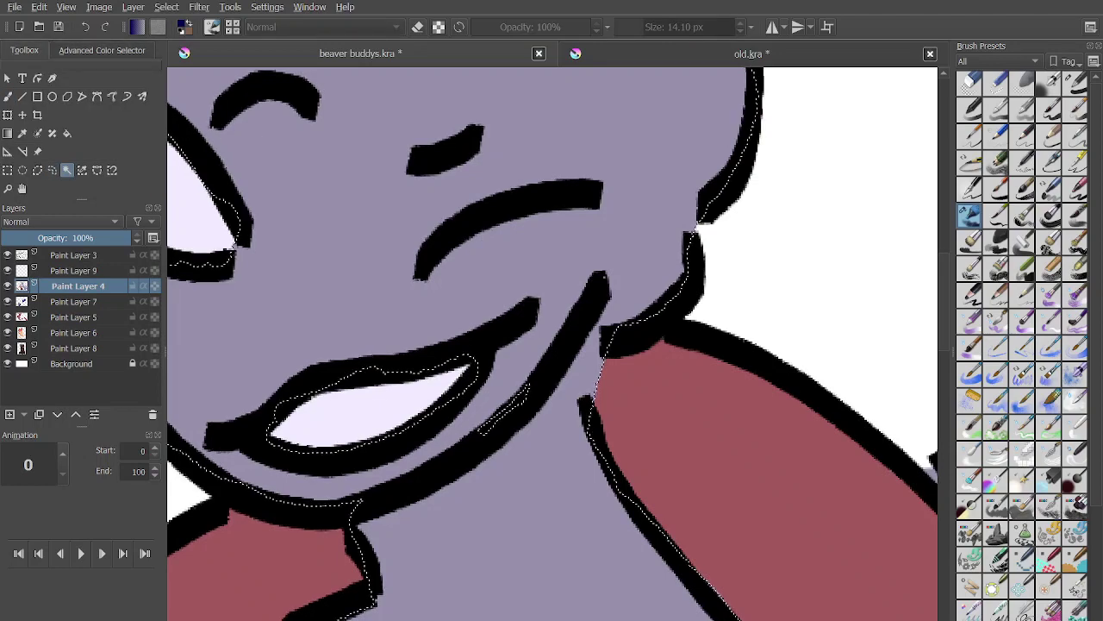
scroll(677, 408, "down", 3)
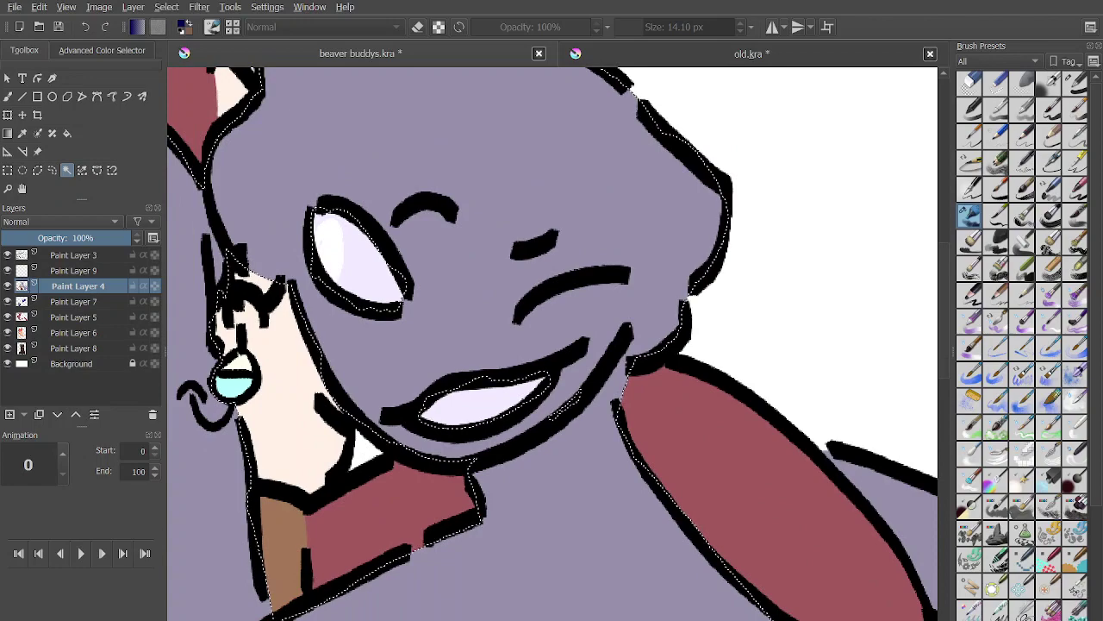
scroll(688, 374, "down", 3)
scroll(679, 425, "up", 4)
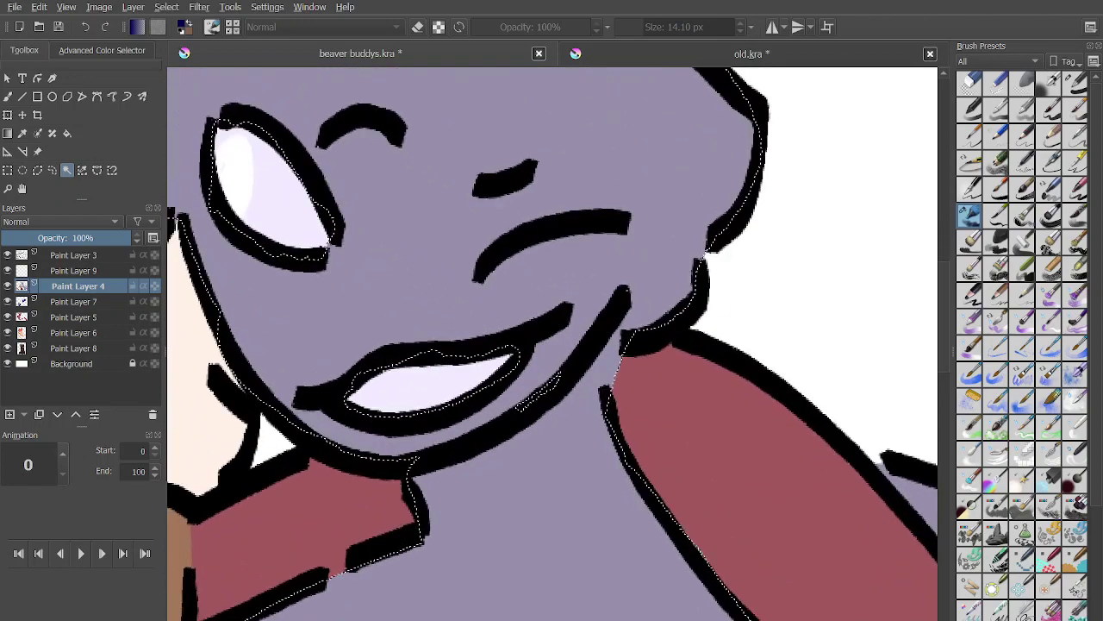
Paint a high navy collar across the purple character's neck on Paint Layer 9, within the selection.
key("b")
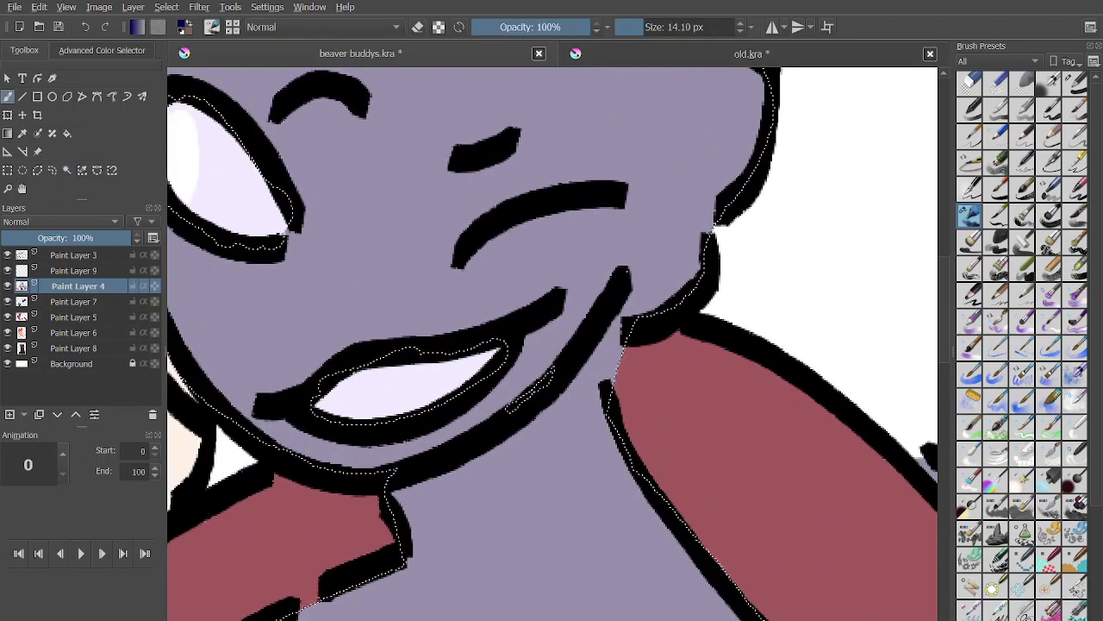
left_click(78, 271)
left_click_drag(609, 378, 401, 549)
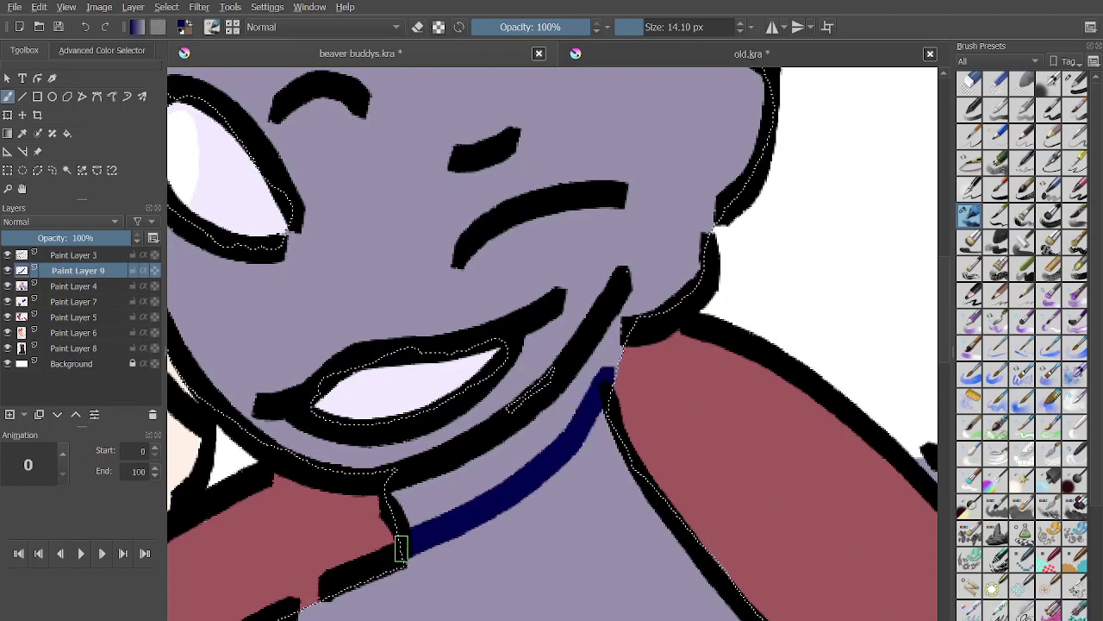
key("ctrl+z")
scroll(636, 485, "up", 1)
mouse_move(362, 504)
left_mouse_down()
mouse_move(621, 462)
mouse_move(417, 489)
left_mouse_up()
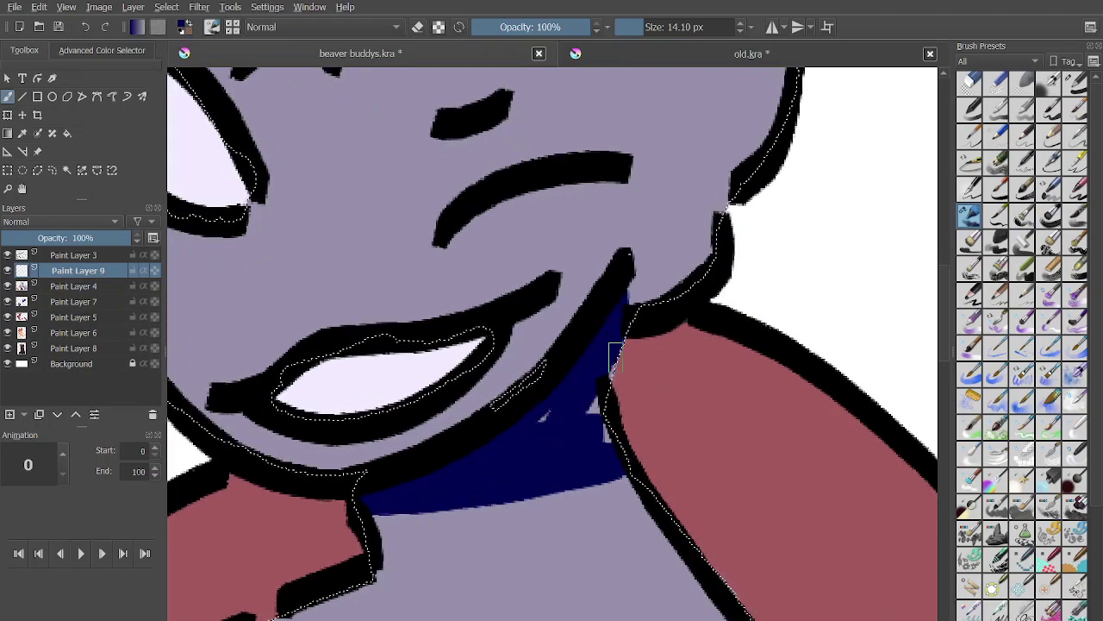
scroll(571, 441, "down", 3)
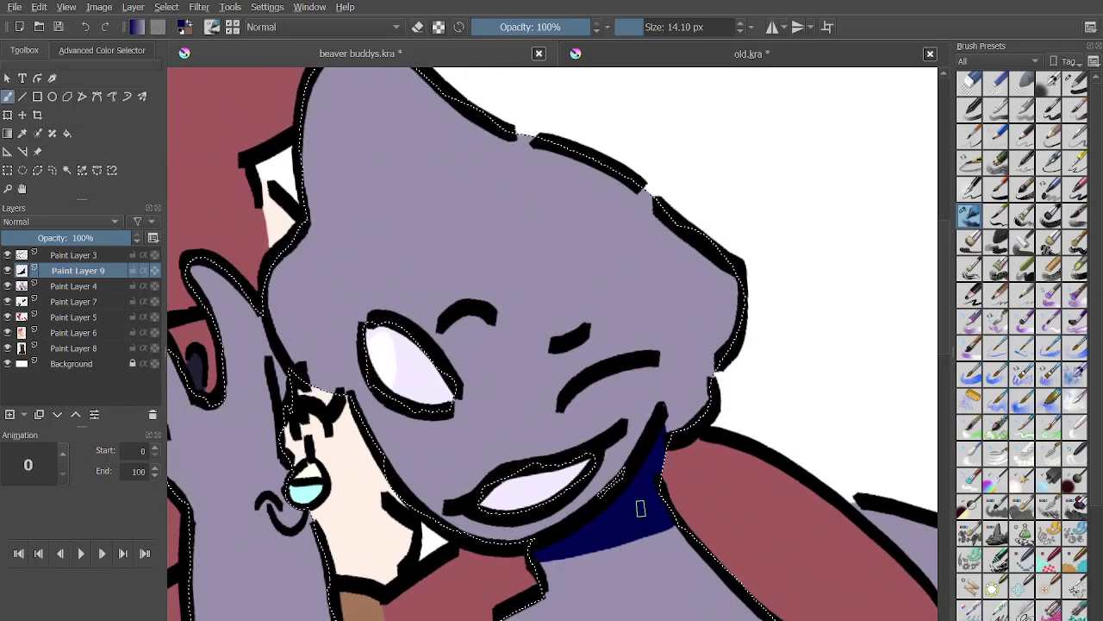
scroll(641, 508, "down", 1)
Paint a small navy patch at the purple character's armpit, where the raised arm meets the torso.
left_click_drag(641, 509, 666, 308)
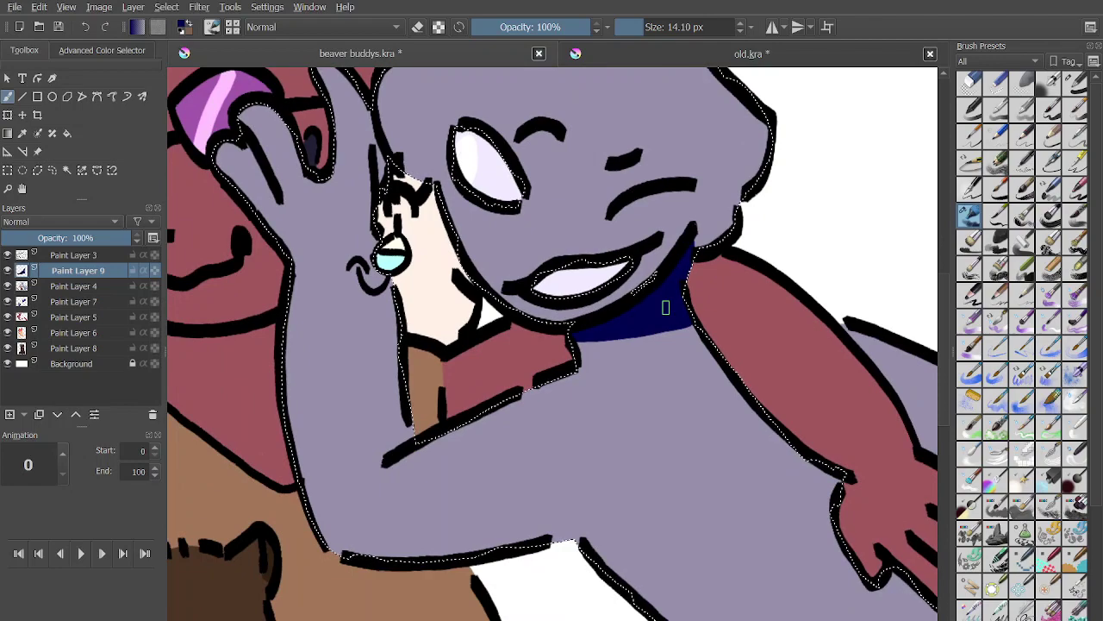
left_click_drag(589, 507, 585, 548)
scroll(586, 553, "up", 1)
scroll(521, 545, "down", 3)
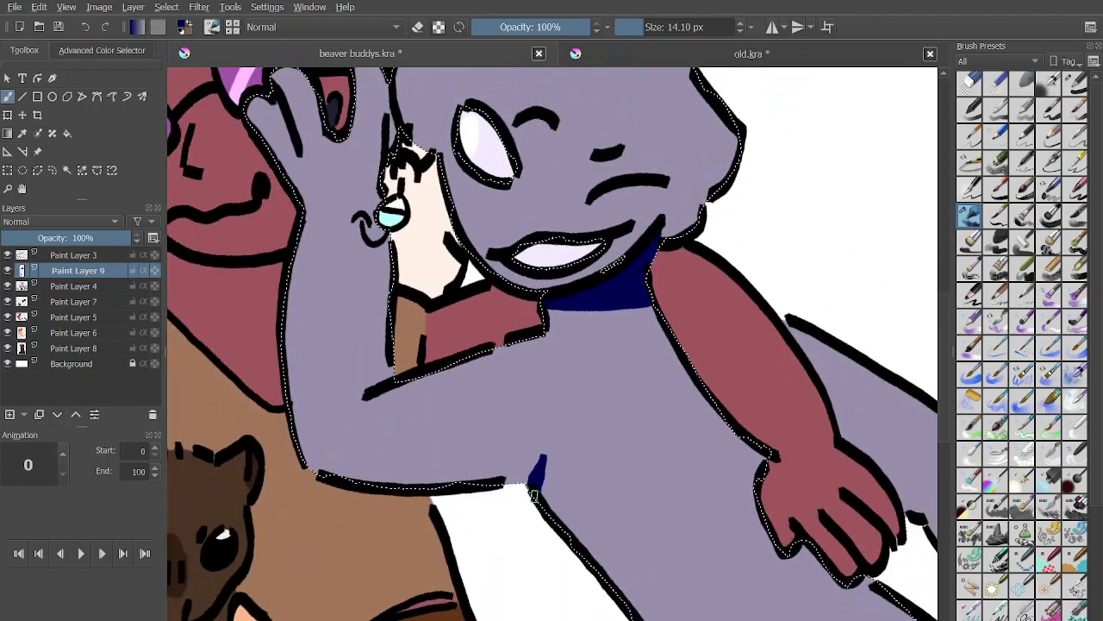
left_click_drag(560, 453, 513, 434)
Paint a narrow curved navy strip along the inner side of the line dividing the purple character's legs.
scroll(512, 431, "up", 5)
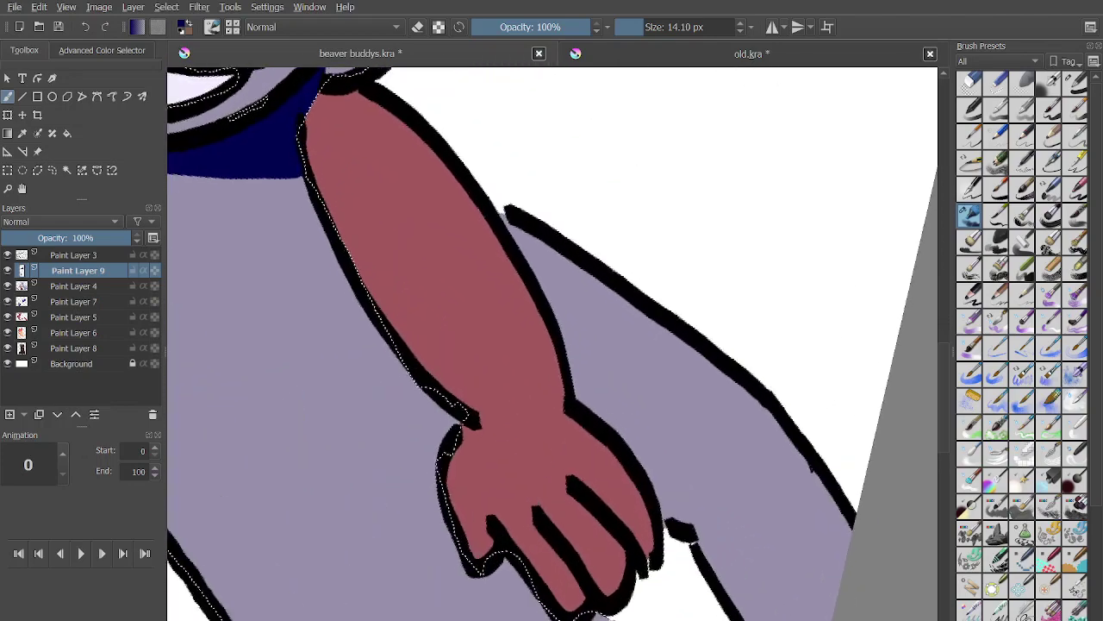
scroll(641, 207, "down", 2)
left_click_drag(641, 207, 653, 81)
scroll(653, 81, "up", 3)
left_click_drag(434, 336, 564, 571)
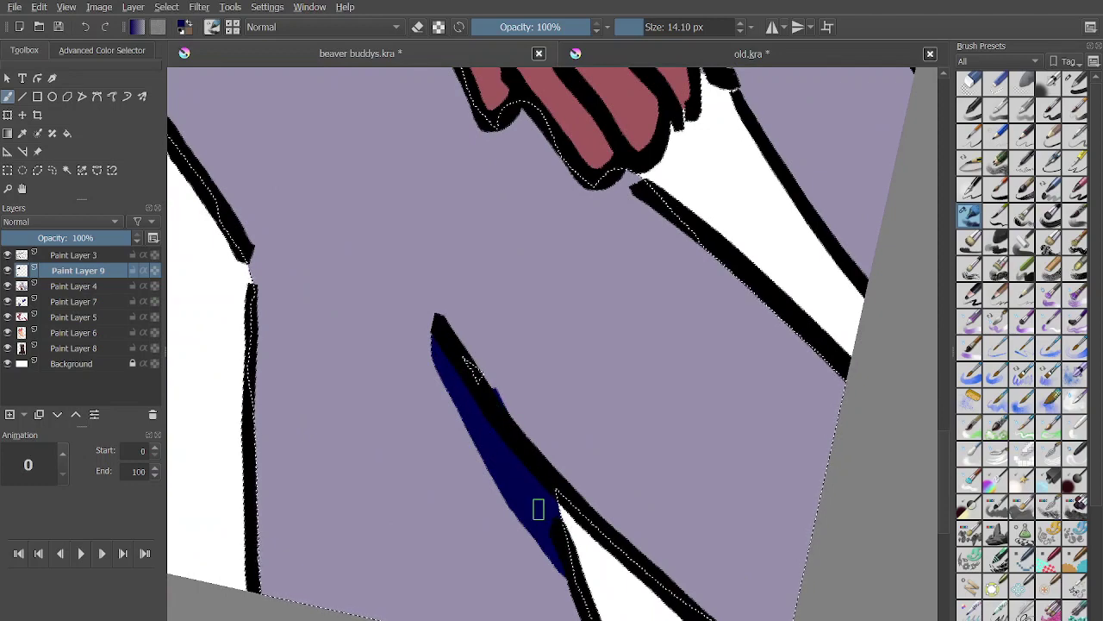
key("ctrl+z")
mouse_move(433, 332)
left_mouse_down()
mouse_move(562, 528)
mouse_move(468, 370)
mouse_move(547, 507)
mouse_move(458, 391)
left_mouse_up()
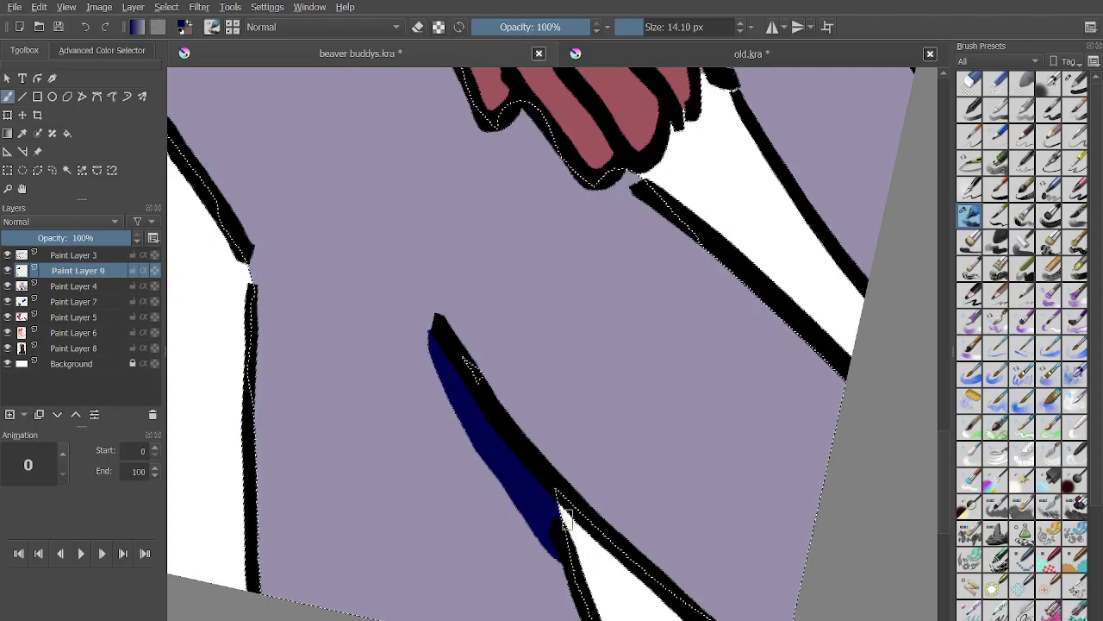
Paint a thin navy strip between the first two fingers of the purple character's raised hand and a small patch at its wrist.
scroll(592, 551, "down", 1)
scroll(591, 552, "down", 6)
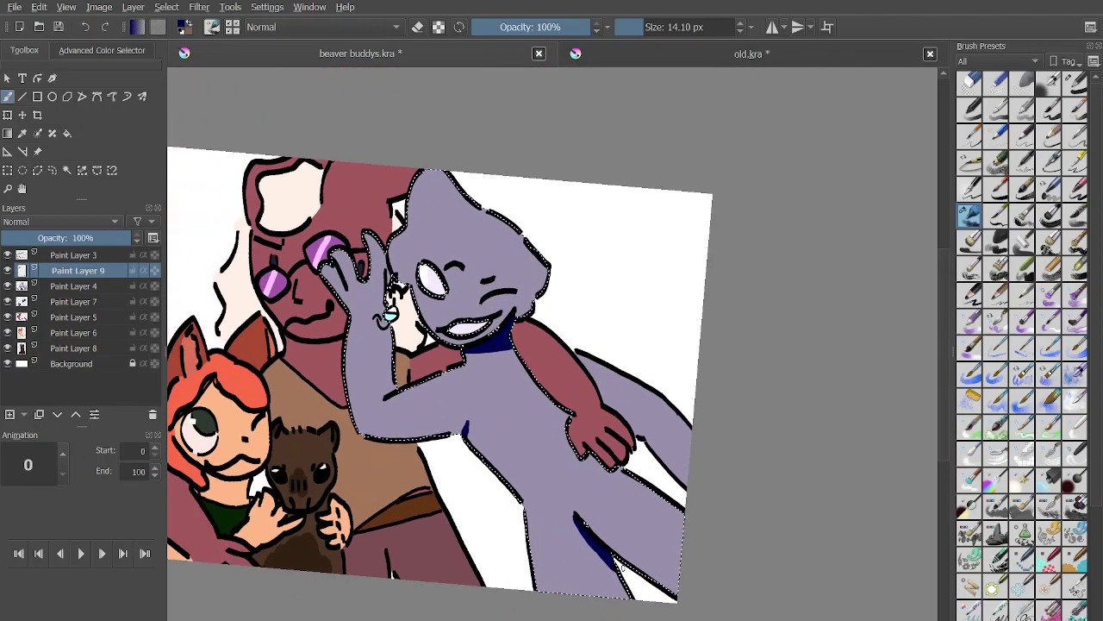
scroll(336, 250, "up", 6)
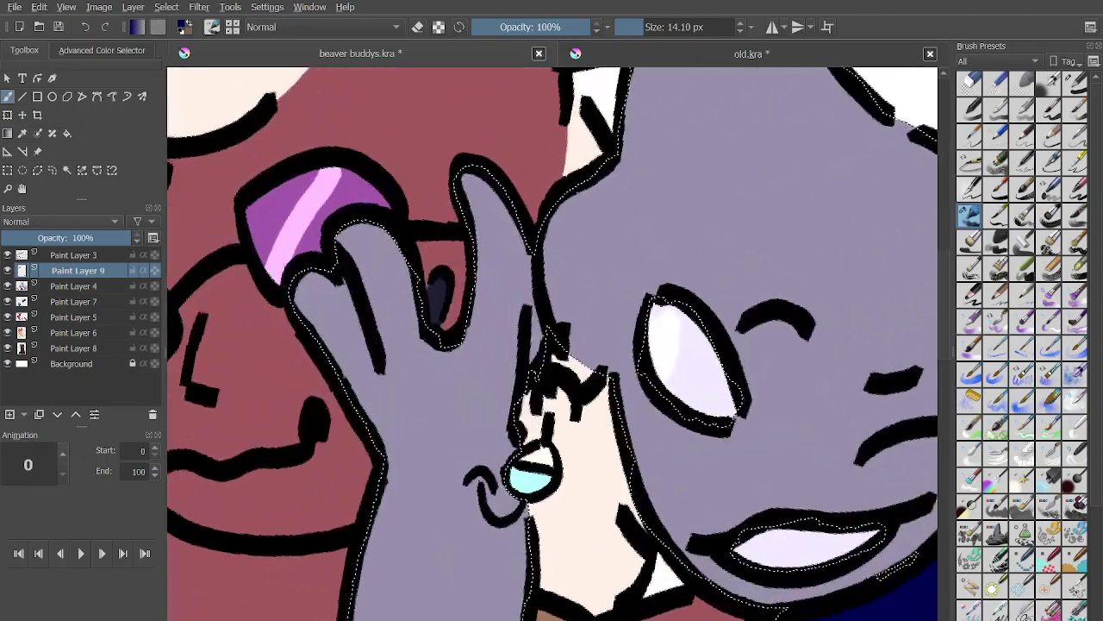
left_click_drag(324, 269, 373, 357)
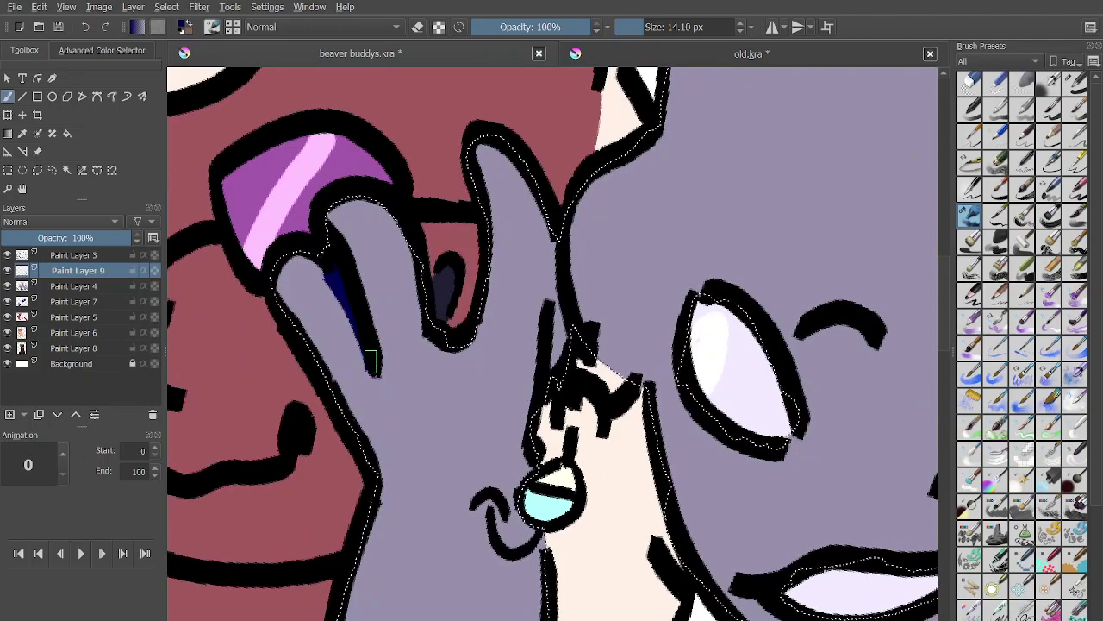
scroll(395, 481, "down", 3)
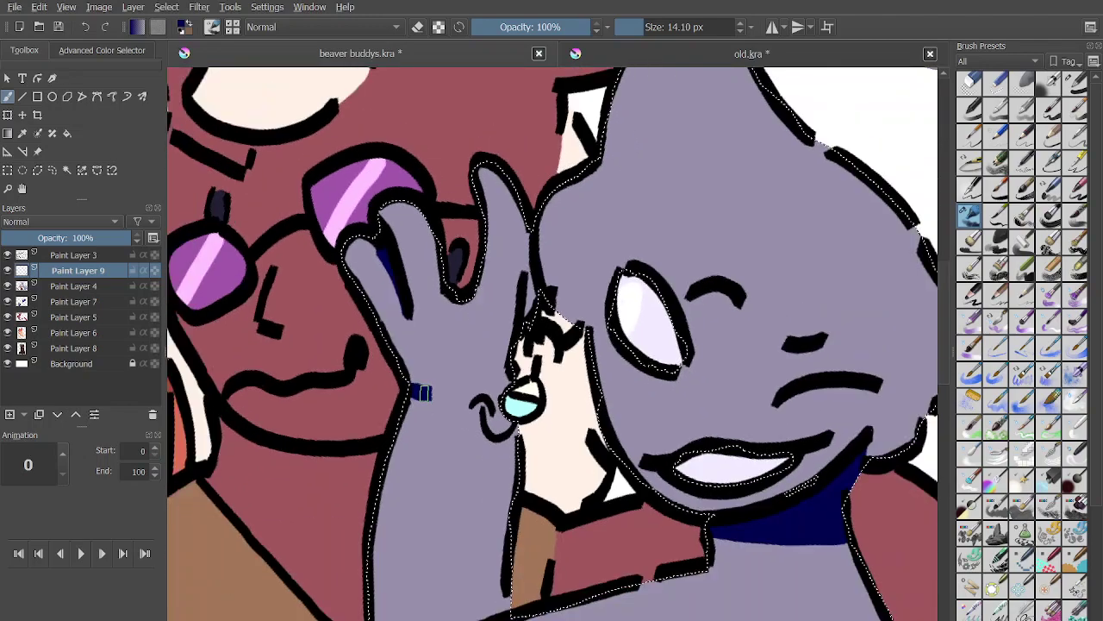
scroll(431, 302, "down", 4)
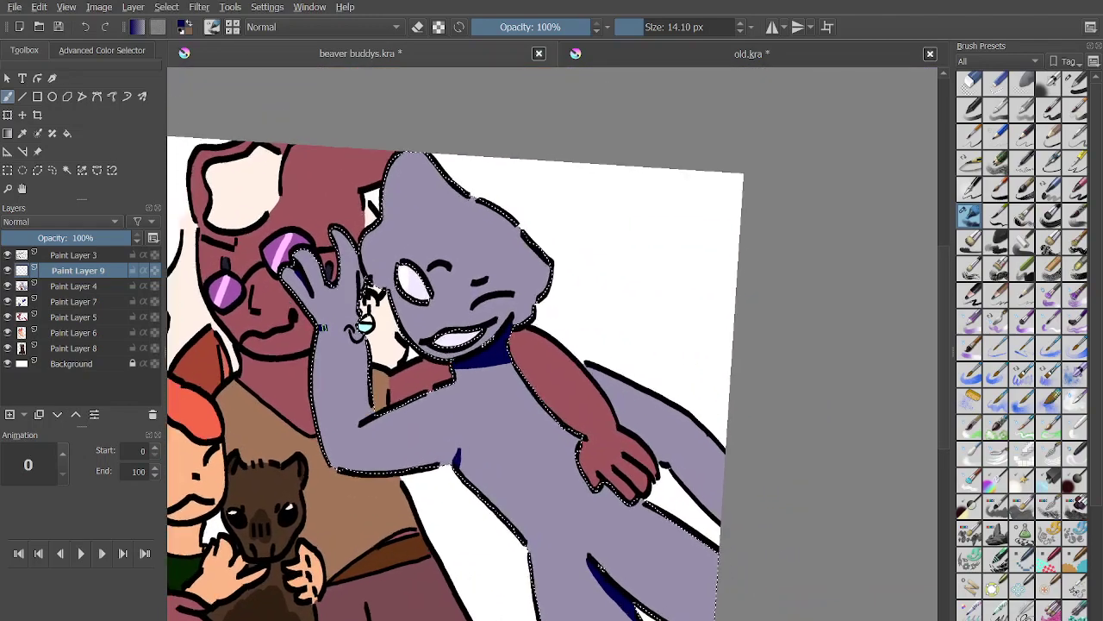
Select the purple character's separate far-leg area behind the maroon arm on Paint Layer 4, ready for brush painting.
left_click(67, 170)
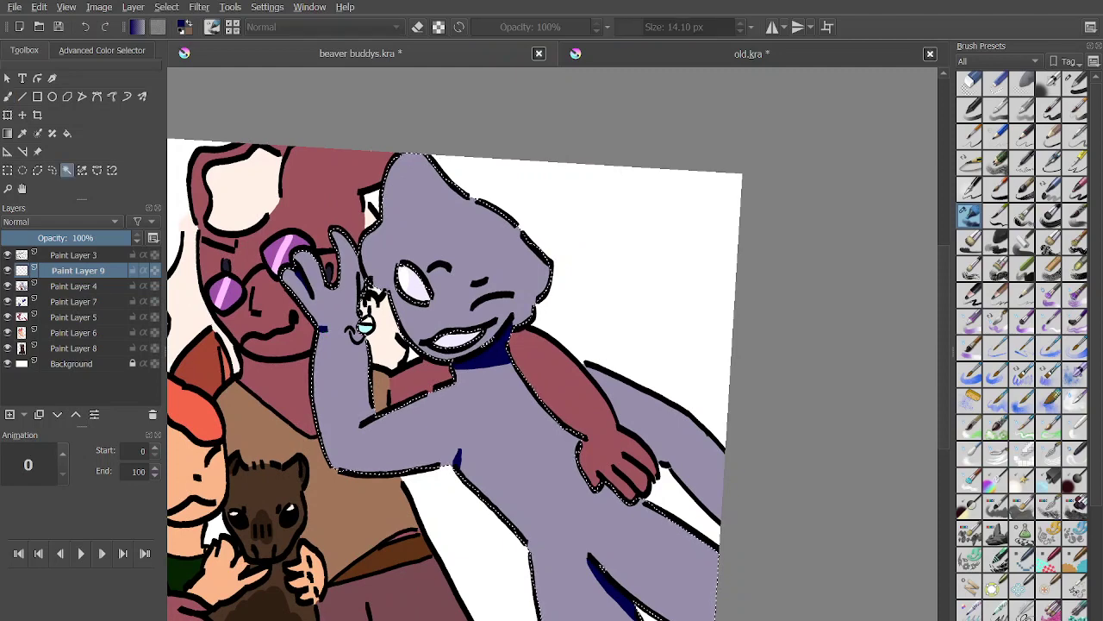
left_click(483, 397)
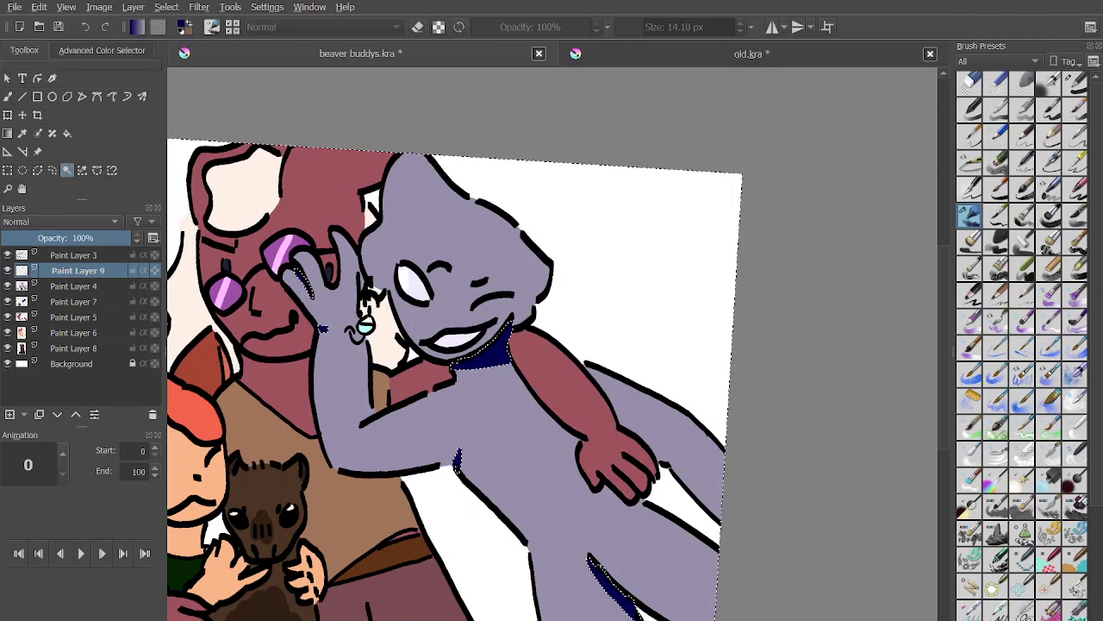
key("Page_Down")
key("Page_Down")
key("Page_Up")
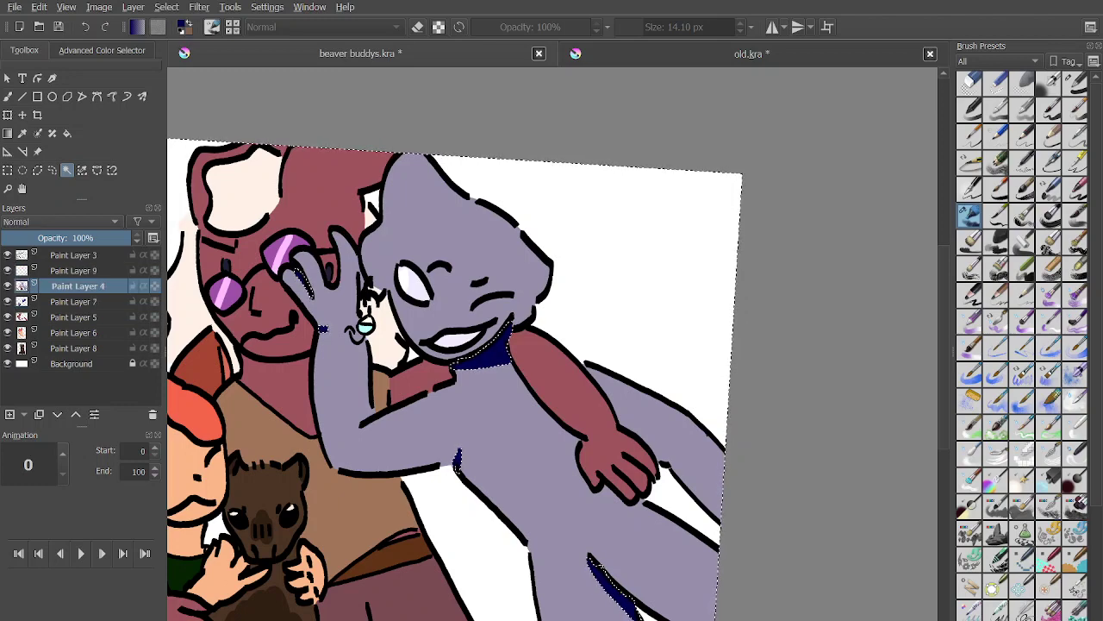
left_click(670, 424)
scroll(690, 410, "up", 4)
key("b")
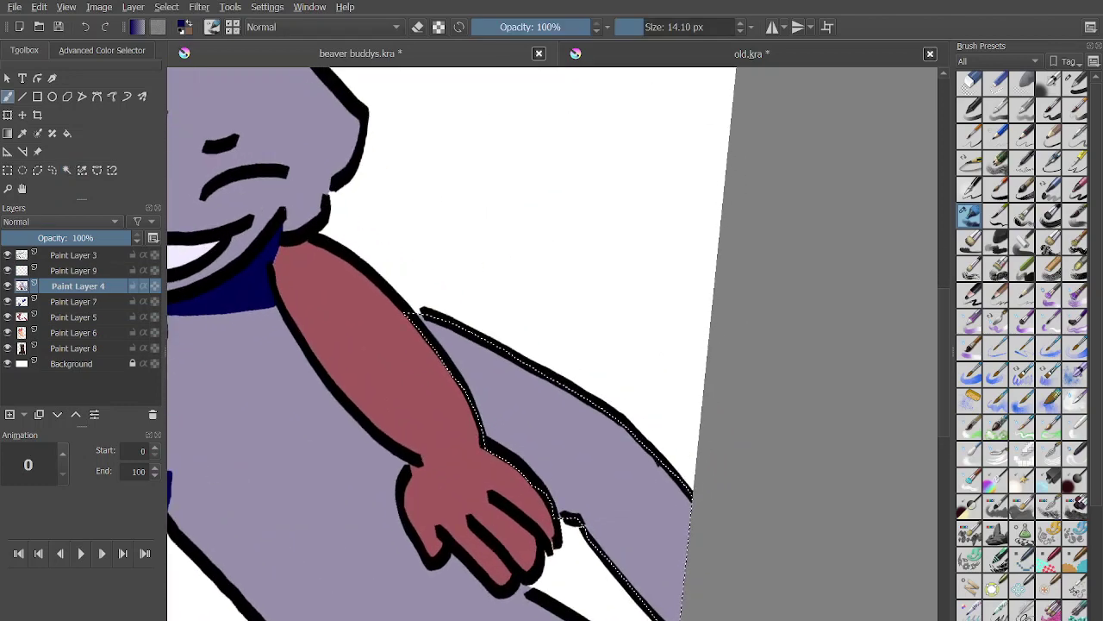
Paint a navy shadow strip on Paint Layer 9 across the far leg, following the outer edge of the maroon arm and hand.
key("Page_Up")
left_click_drag(415, 318, 523, 475)
scroll(463, 473, "up", 2)
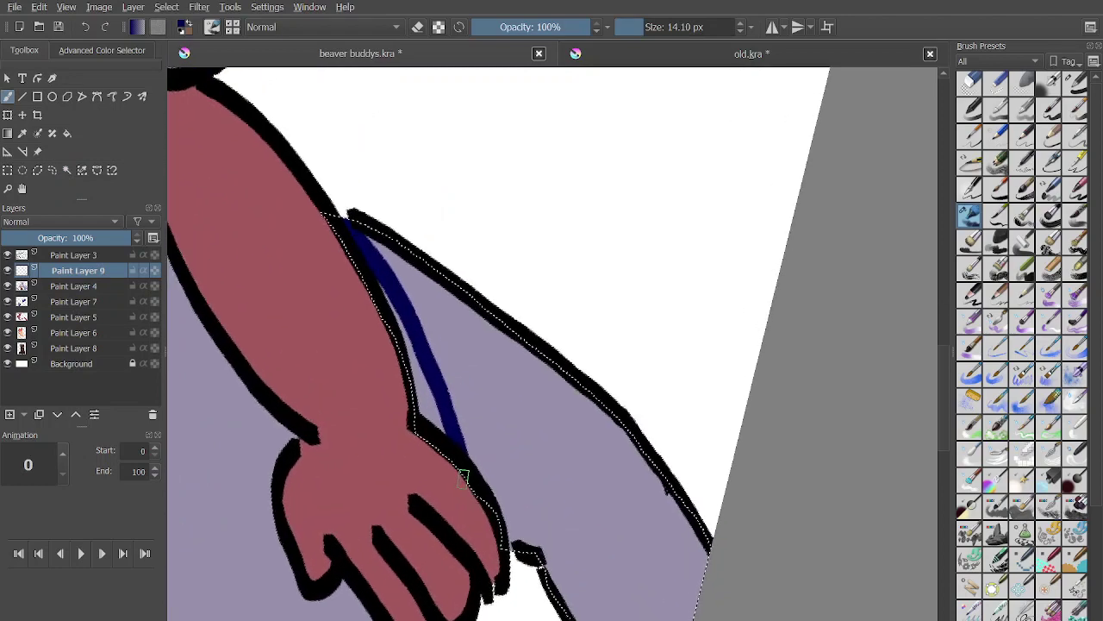
key("ctrl+z")
mouse_move(442, 409)
left_mouse_down()
mouse_move(528, 545)
mouse_move(438, 417)
mouse_move(512, 513)
mouse_move(405, 340)
mouse_move(423, 423)
mouse_move(388, 305)
mouse_move(410, 362)
left_mouse_up()
scroll(409, 362, "down", 2)
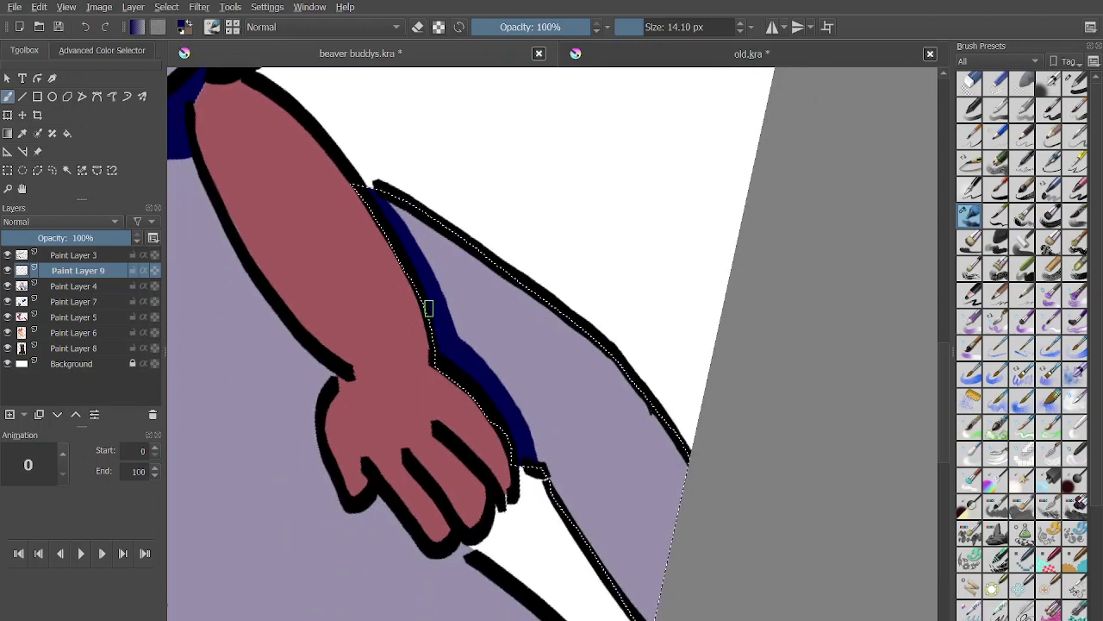
Paint small navy patches at both ends of the far leg's lower outline, beside the fingers and at the canvas edge.
scroll(439, 238, "up", 3)
mouse_move(531, 366)
left_mouse_down()
mouse_move(538, 356)
mouse_move(558, 362)
mouse_move(587, 296)
left_mouse_up()
key("ctrl+z")
left_click_drag(709, 471, 735, 478)
left_click_drag(558, 296, 547, 291)
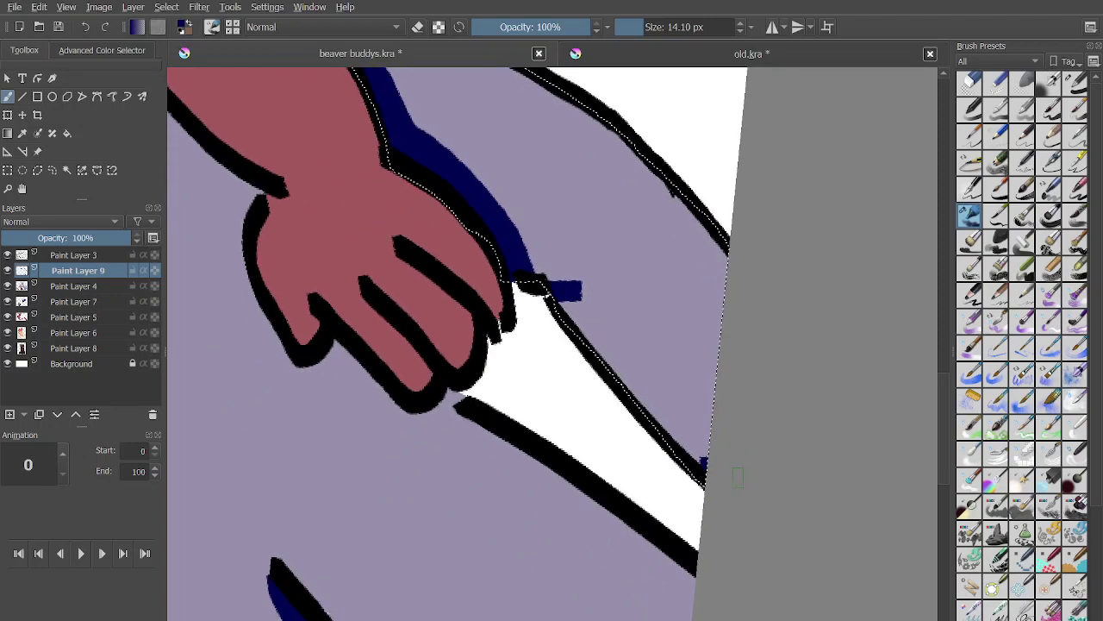
left_click_drag(690, 458, 752, 494)
scroll(752, 496, "down", 10)
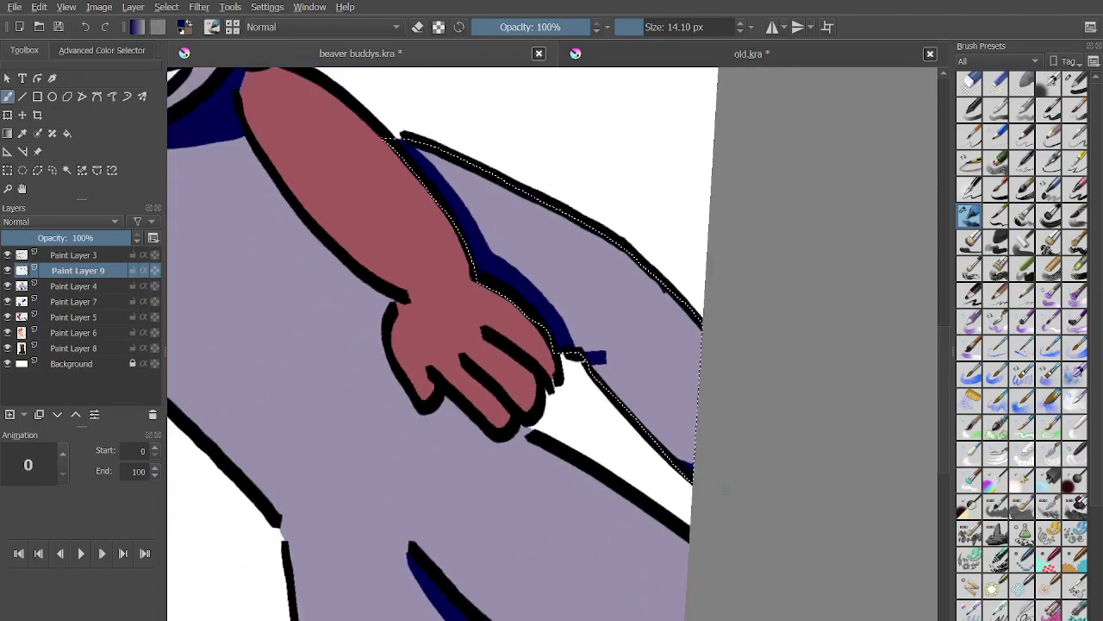
scroll(607, 345, "up", 5)
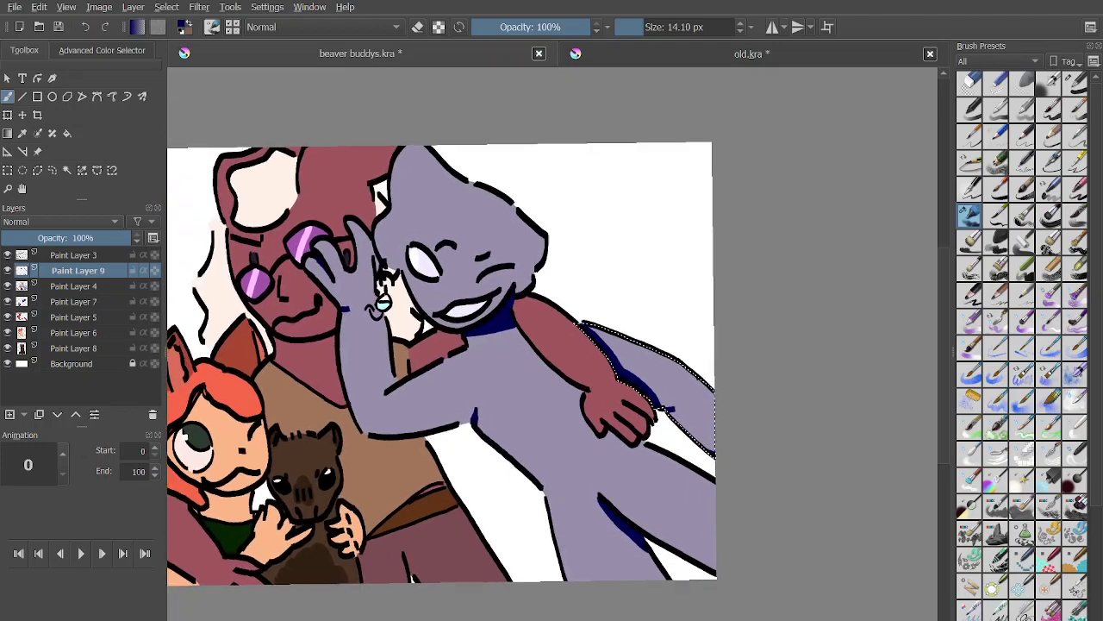
Select the purple character's main body area on Paint Layer 4, ready for brush painting.
left_click(68, 170)
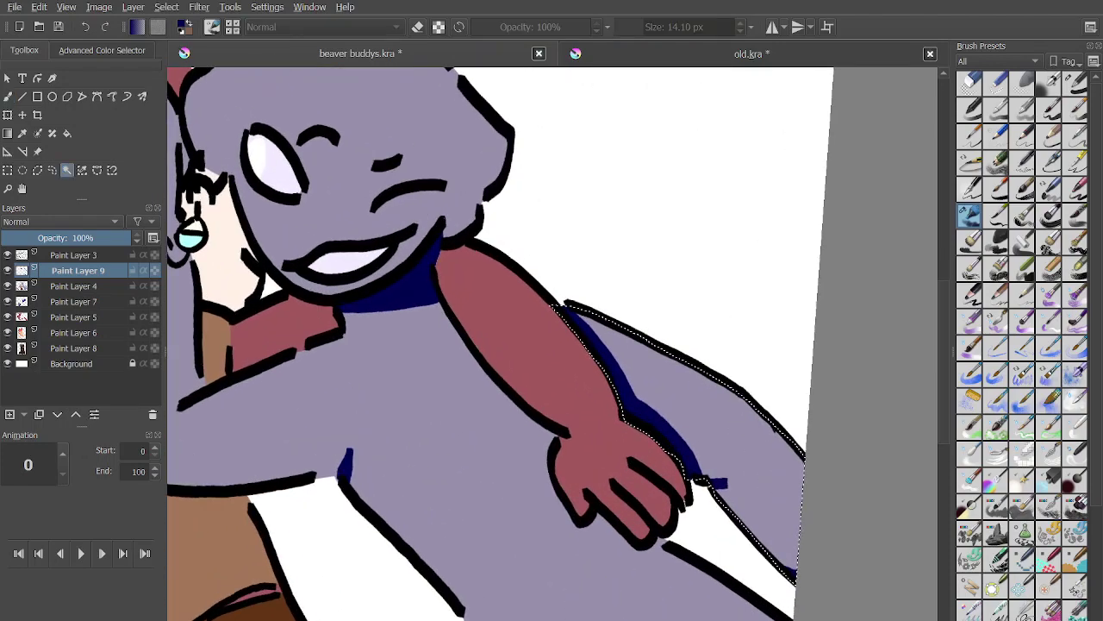
scroll(599, 417, "up", 2)
left_click(483, 423)
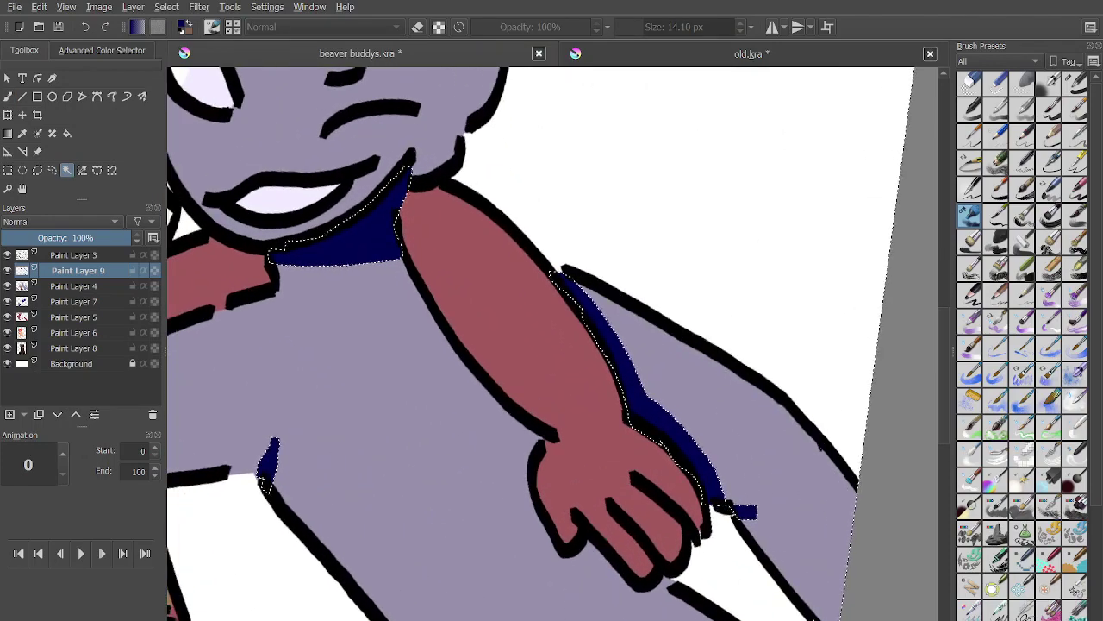
left_click(78, 286)
left_click(362, 345)
key("b")
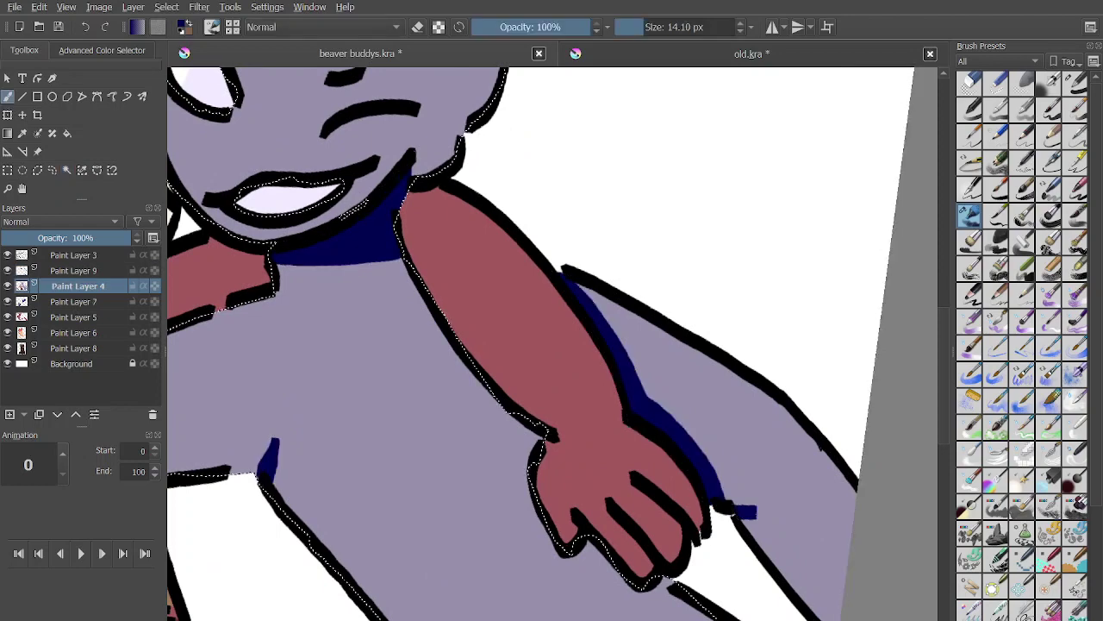
Paint a navy shadow on Paint Layer 4 along the inner edge of the maroon arm, around the wrist and beneath the fingers.
left_click_drag(401, 263, 506, 411)
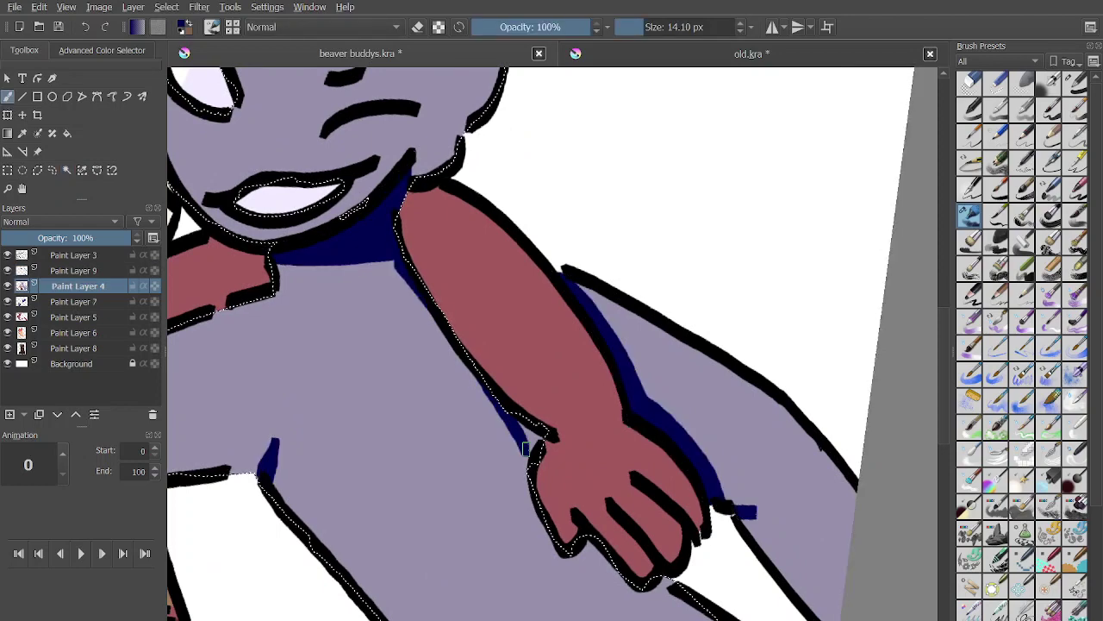
scroll(388, 249, "up", 2)
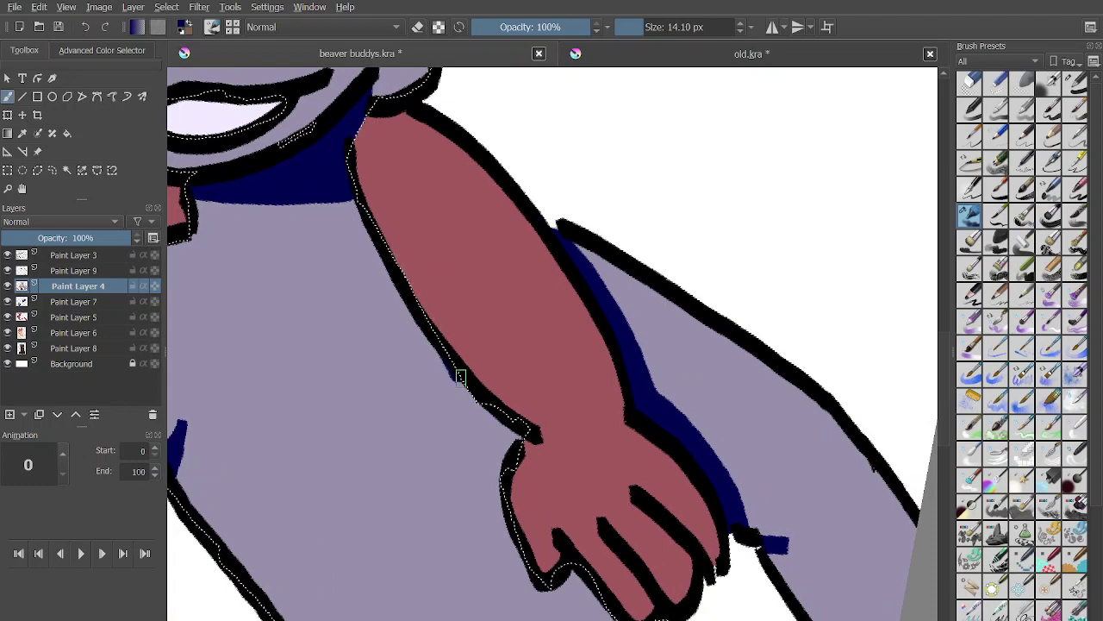
left_click_drag(448, 364, 535, 569)
scroll(536, 569, "up", 2)
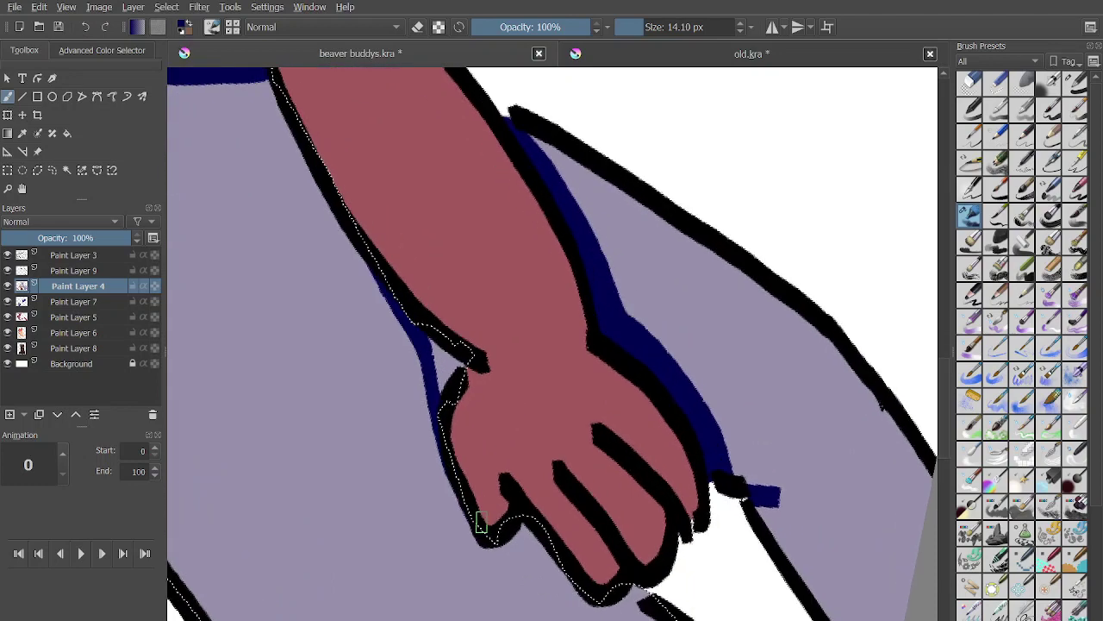
mouse_move(420, 328)
left_mouse_down()
mouse_move(453, 397)
mouse_move(477, 527)
left_mouse_up()
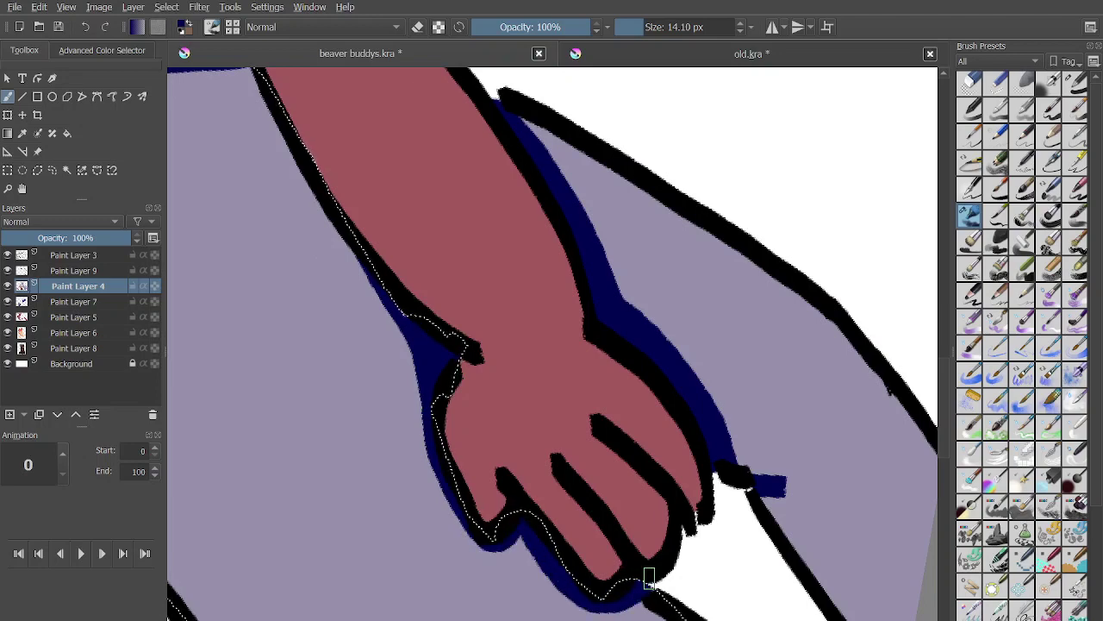
scroll(490, 541, "down", 1)
scroll(490, 541, "up", 2)
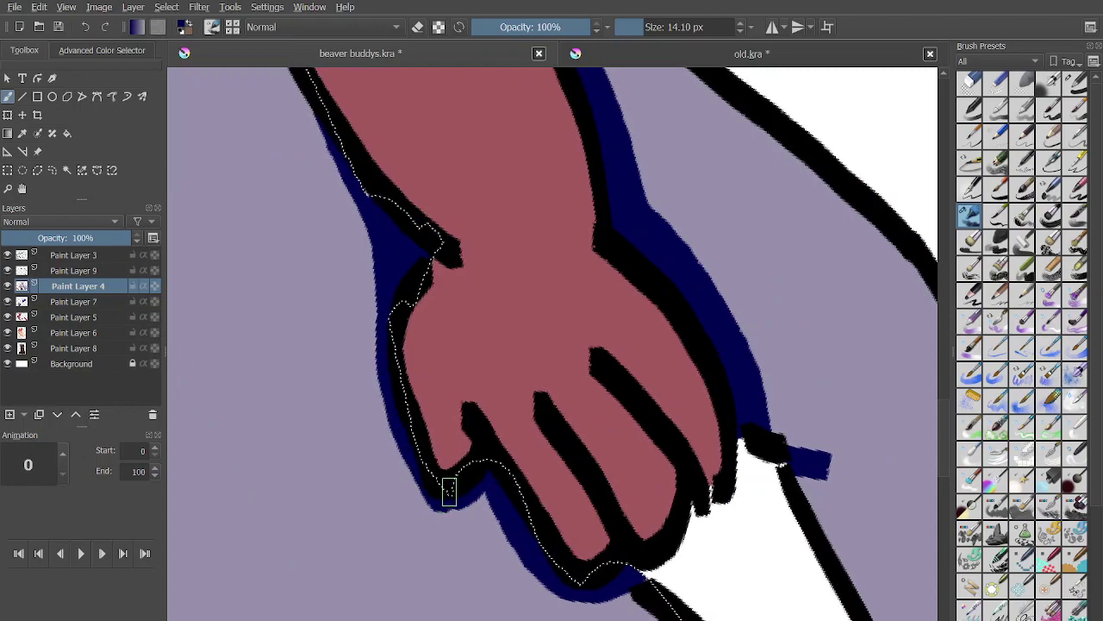
Select the maroon character's contiguous skin area on Paint Layer 5.
scroll(434, 483, "down", 6)
scroll(551, 345, "up", 1)
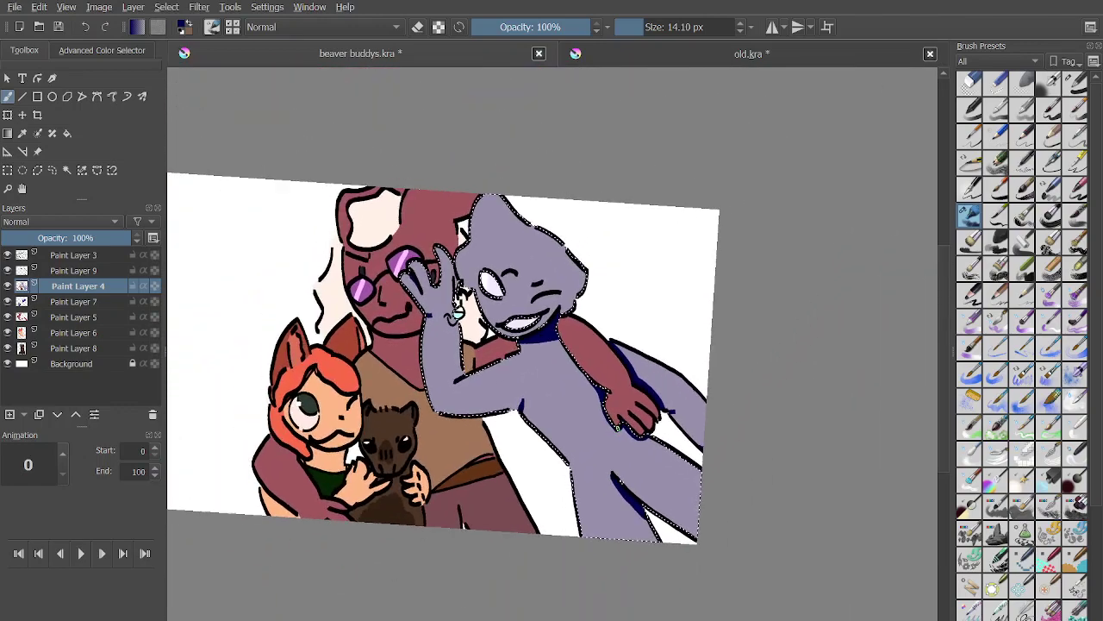
scroll(552, 345, "up", 1)
left_click(67, 170)
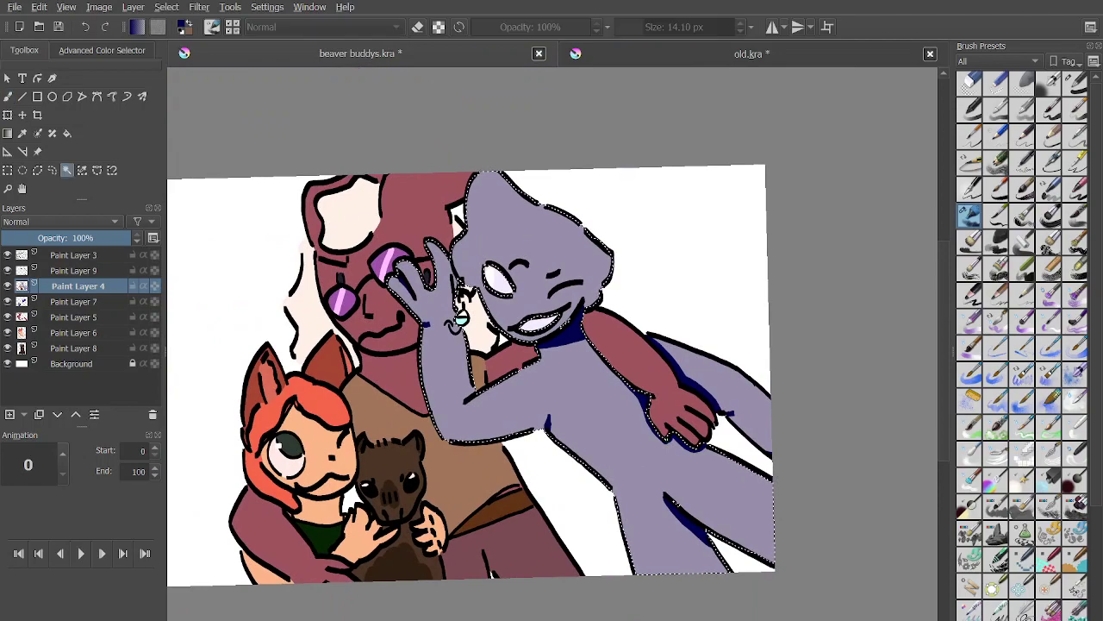
left_click(78, 318)
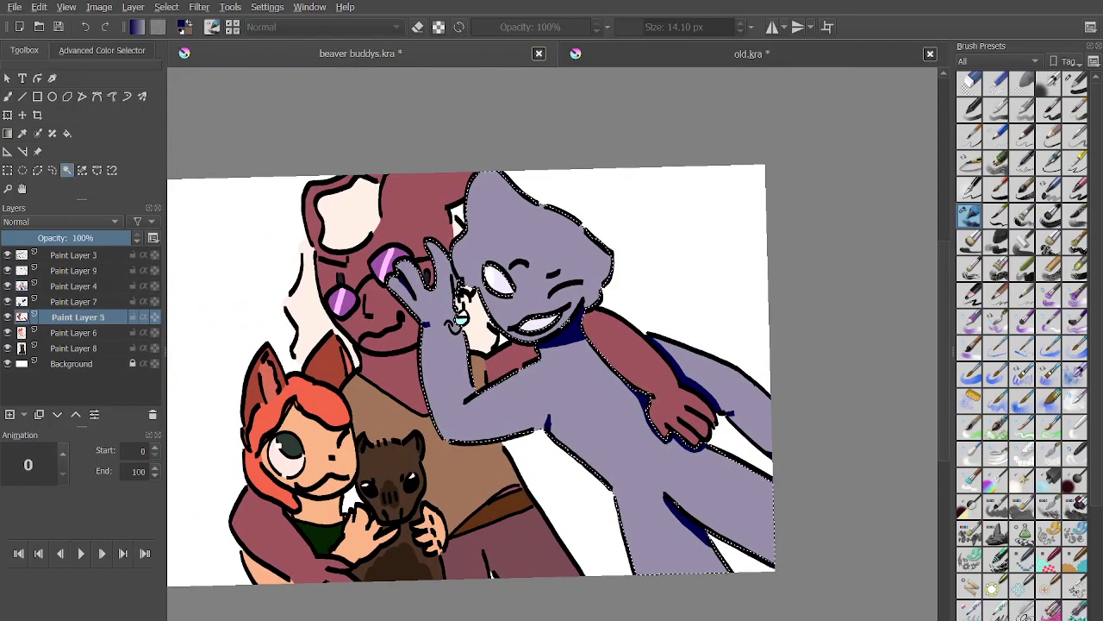
left_click(418, 215)
scroll(552, 345, "up", 4)
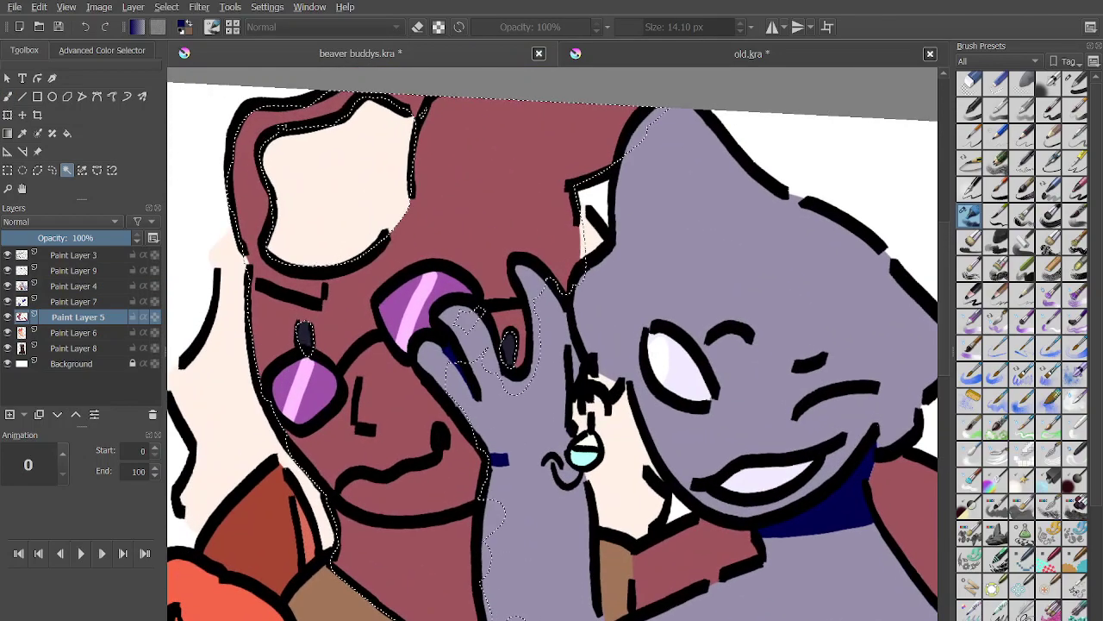
Paint a thin navy shadow beneath the maroon character's chin on Paint Layer 9, within the selection.
key("b")
left_click(78, 271)
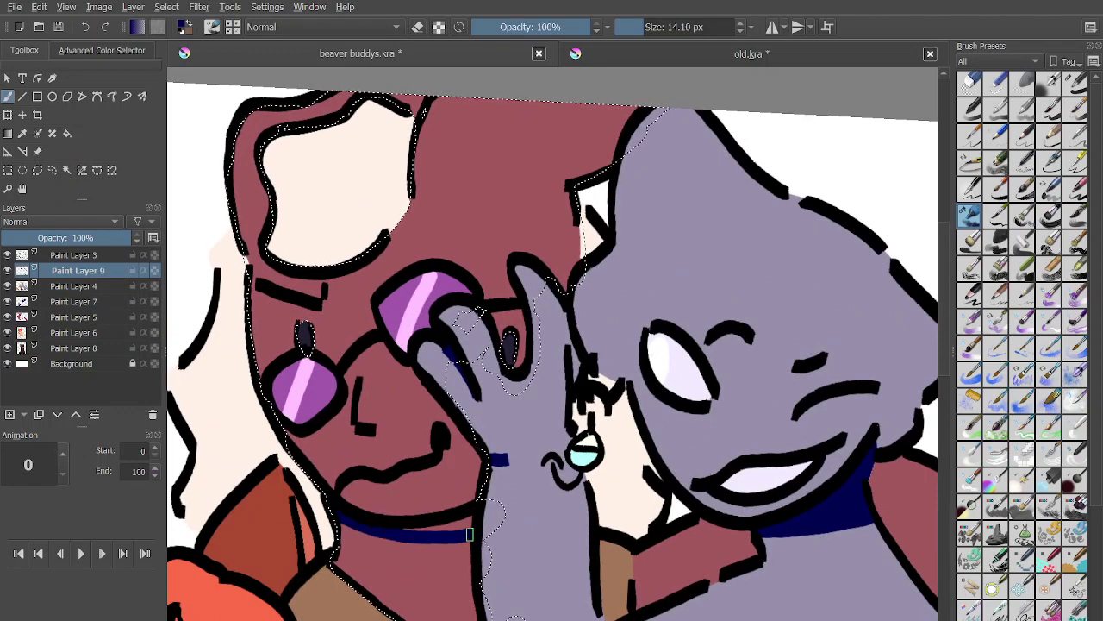
scroll(331, 512, "up", 5)
mouse_move(481, 474)
left_mouse_down()
mouse_move(570, 441)
mouse_move(527, 473)
mouse_move(594, 438)
left_mouse_up()
Paint a navy shadow beneath the maroon character's sunglasses, following the lower lens edges and the bridge.
scroll(594, 438, "down", 2)
scroll(595, 438, "up", 2)
scroll(368, 327, "up", 1)
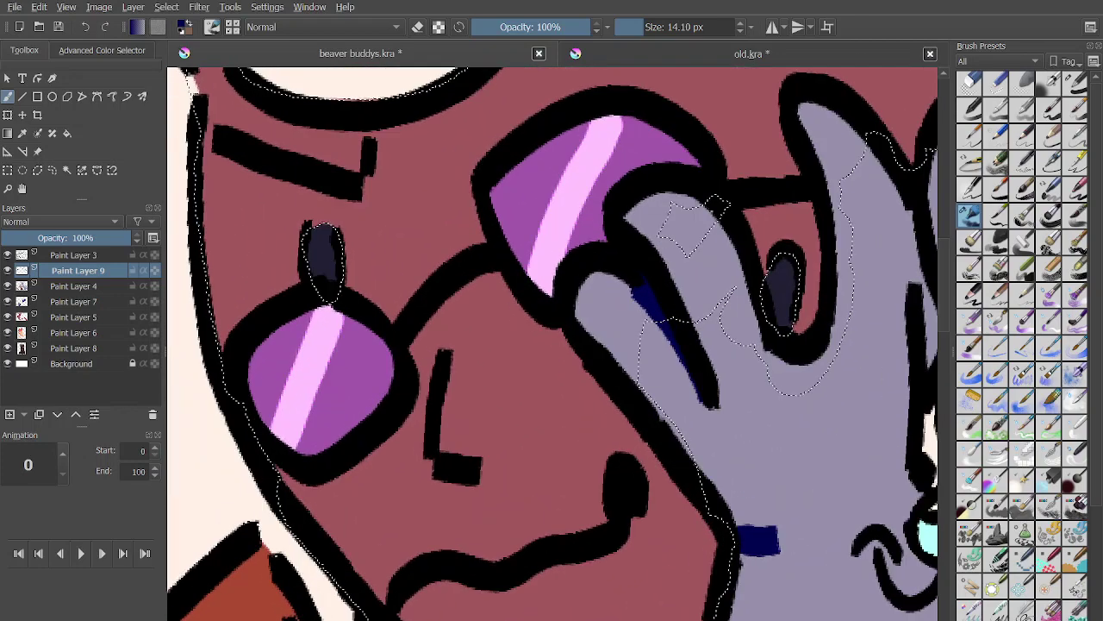
mouse_move(284, 472)
left_mouse_down()
mouse_move(353, 459)
mouse_move(401, 413)
mouse_move(412, 352)
left_mouse_up()
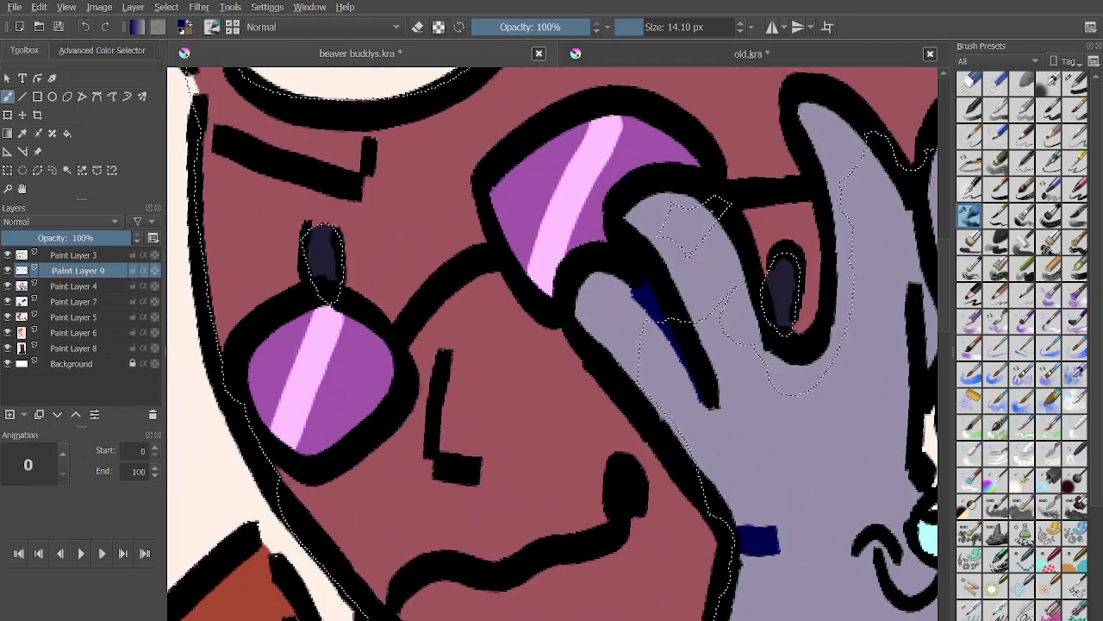
mouse_move(274, 479)
left_mouse_down()
mouse_move(387, 439)
mouse_move(440, 312)
mouse_move(493, 286)
mouse_move(558, 327)
mouse_move(497, 281)
left_mouse_up()
scroll(497, 280, "down", 2)
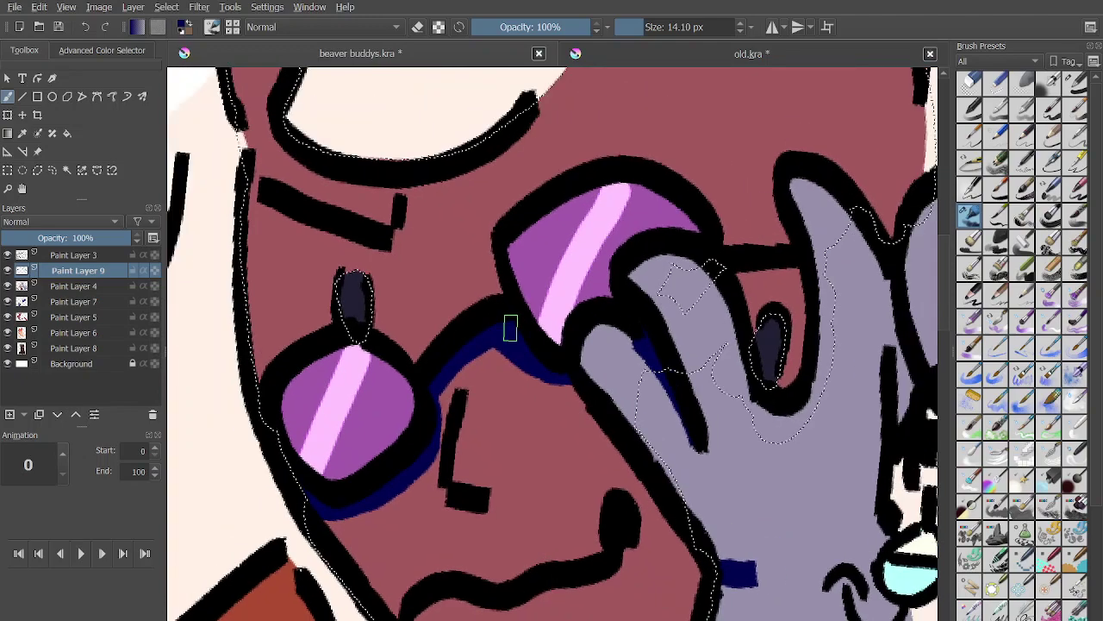
left_click_drag(347, 287, 433, 306)
scroll(552, 344, "down", 3)
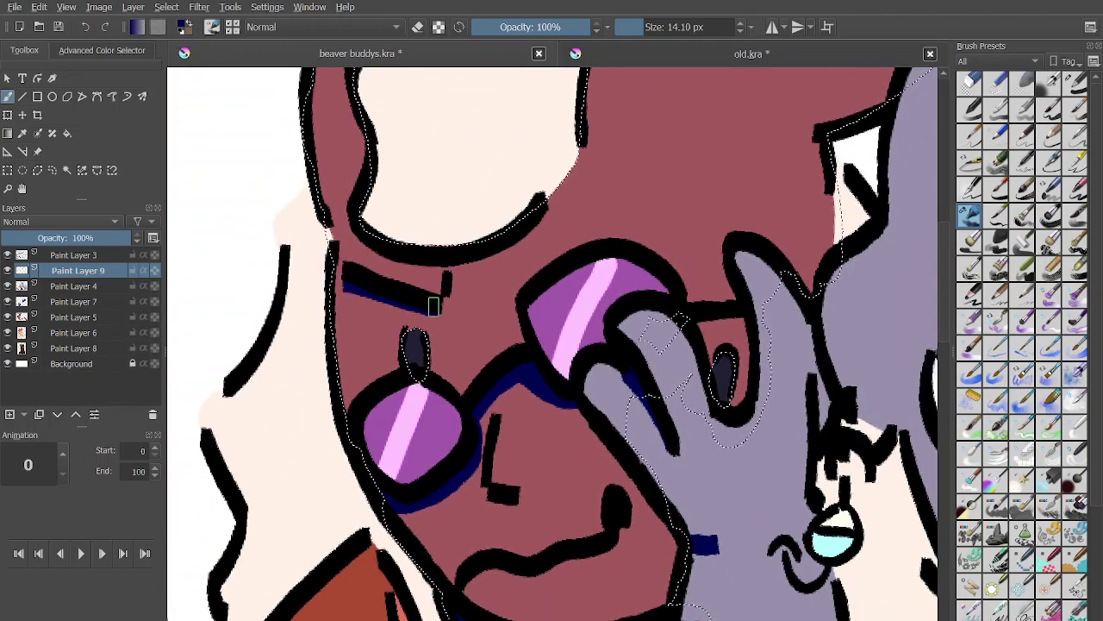
key("ctrl+z")
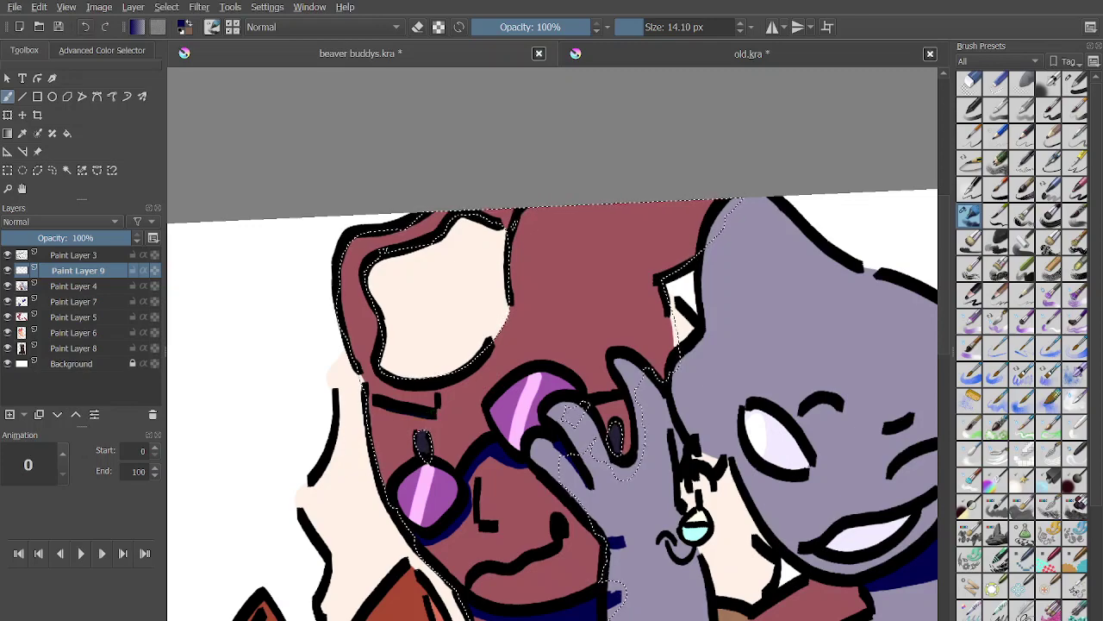
Paint a thin navy shadow on the maroon face along the edge of the purple character's outermost raised finger.
key("plus")
key("plus")
scroll(662, 402, "up", 1)
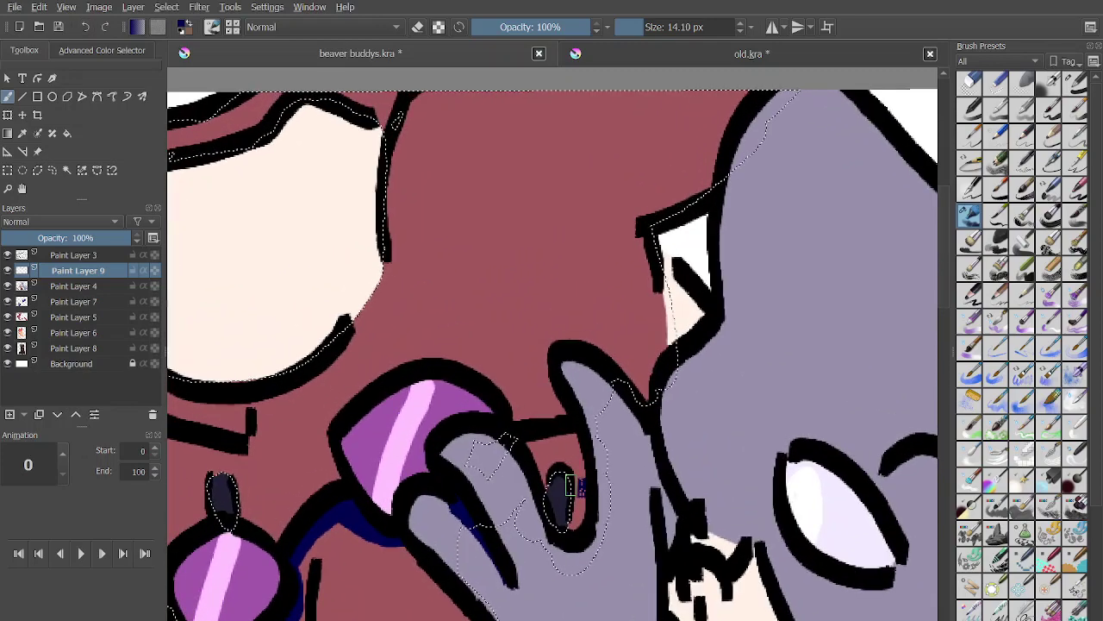
mouse_move(521, 413)
left_mouse_down()
mouse_move(552, 410)
mouse_move(544, 374)
mouse_move(594, 350)
left_mouse_up()
scroll(594, 350, "up", 2)
key("ctrl+z")
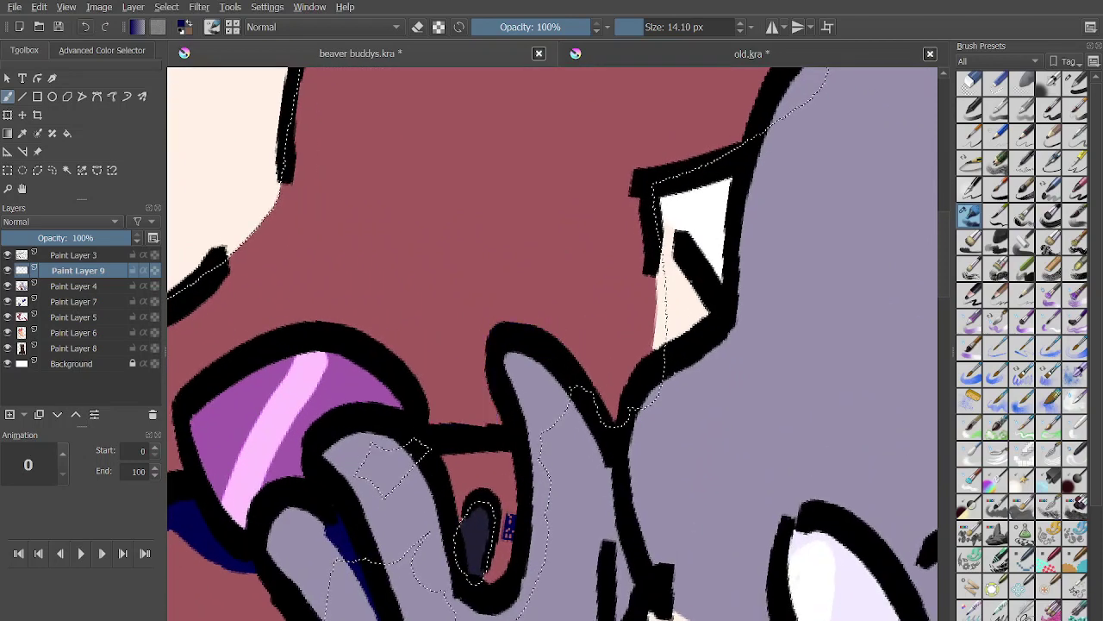
mouse_move(491, 573)
left_mouse_down()
mouse_move(517, 524)
mouse_move(483, 364)
mouse_move(497, 330)
left_mouse_up()
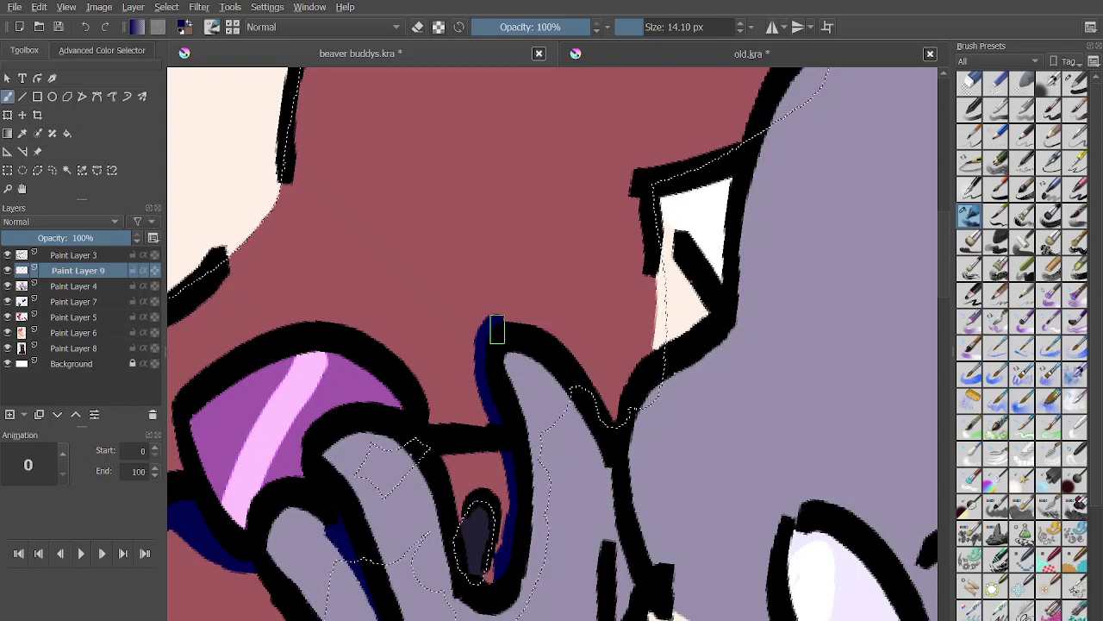
Paint a thin navy shadow on the maroon face along the purple head's outline, between the raised finger and the pale corner above.
left_click_drag(608, 409, 643, 345)
scroll(646, 347, "down", 4)
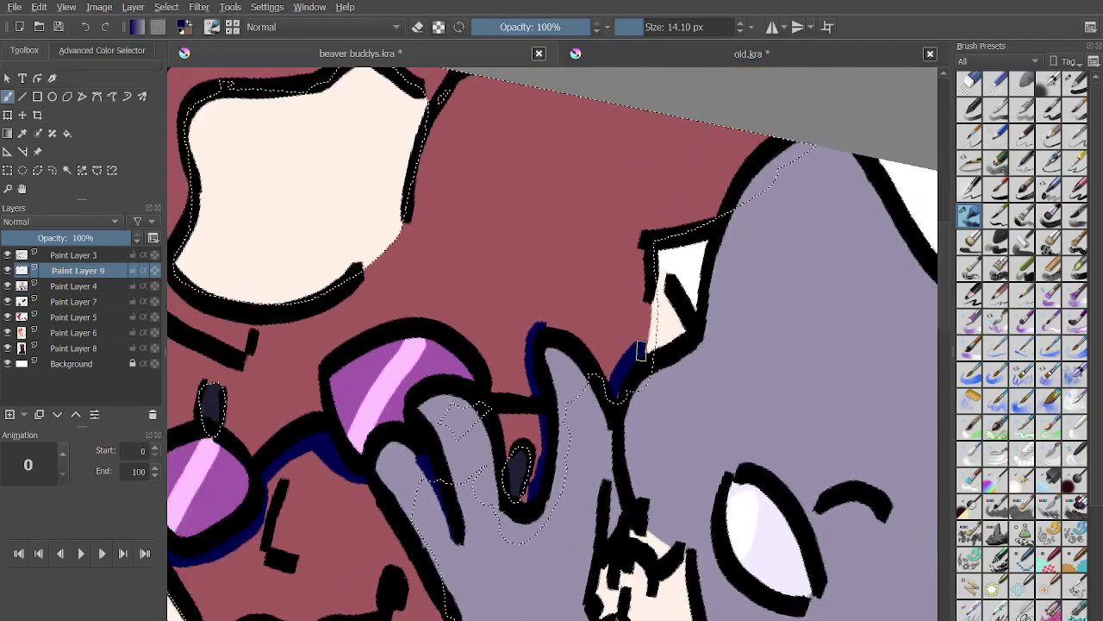
Select the contiguous cream area beside the maroon face, above the orange character's ear, on Paint Layer 4.
left_click(68, 170)
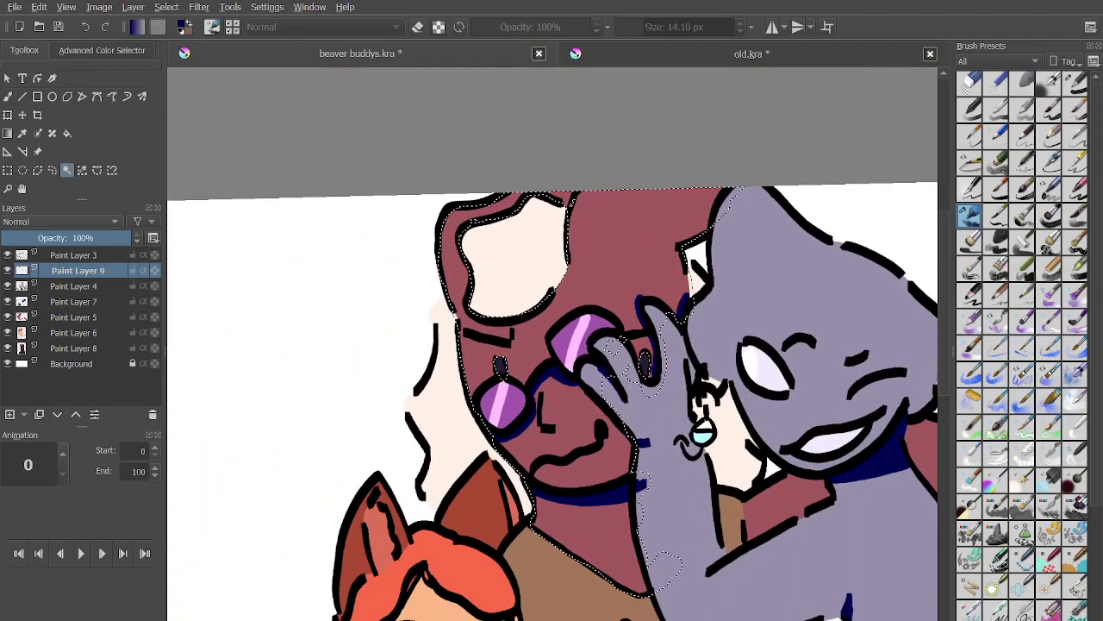
scroll(629, 586, "up", 5)
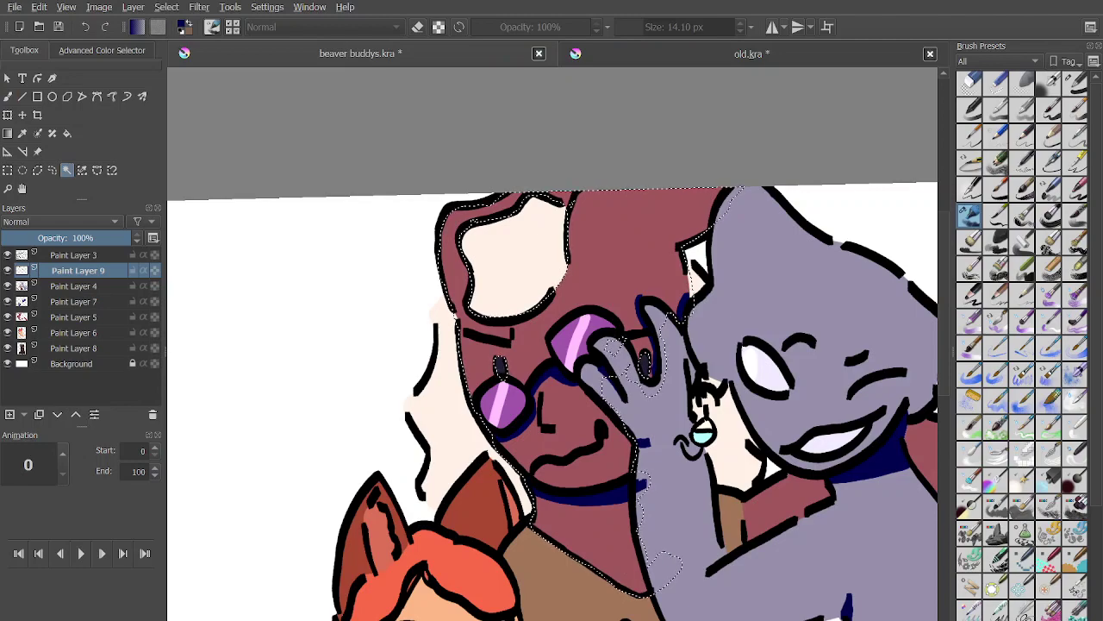
key("b")
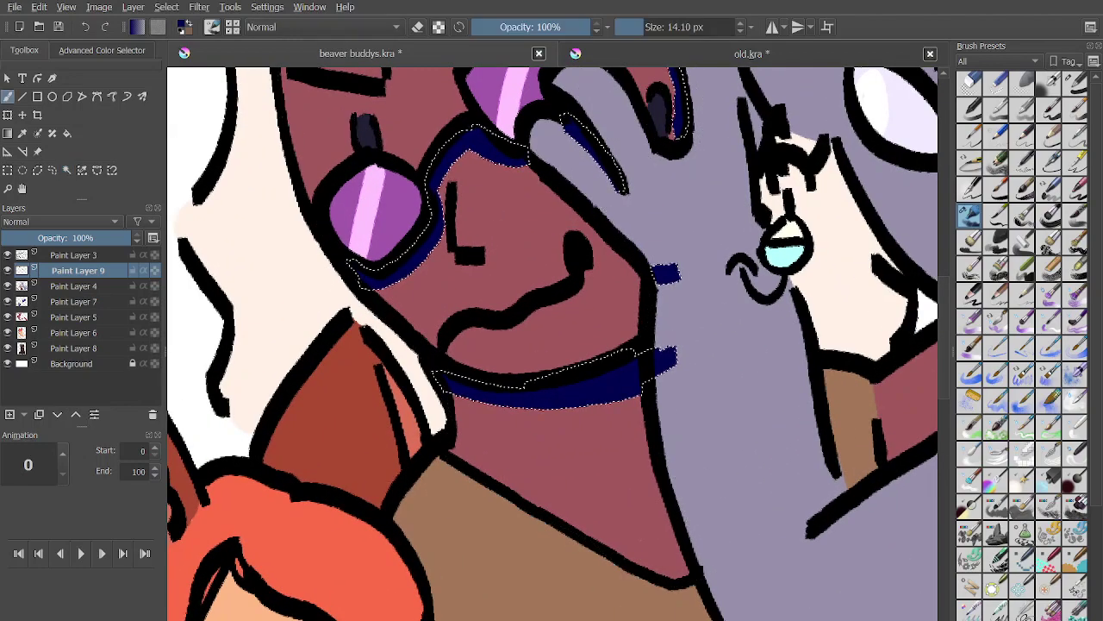
left_click(67, 170)
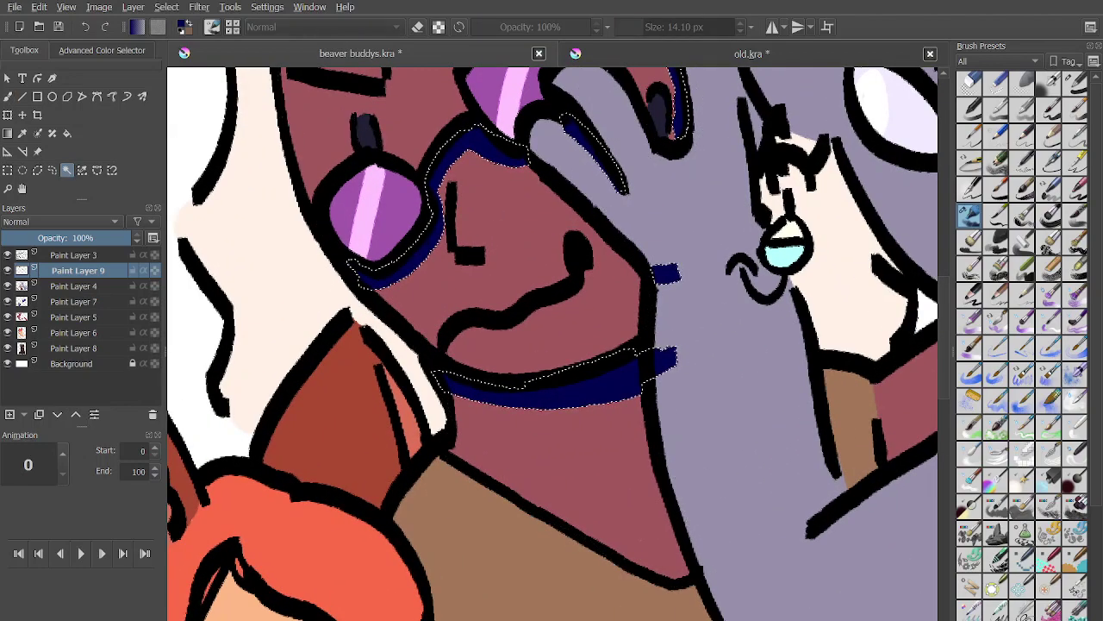
left_click(78, 286)
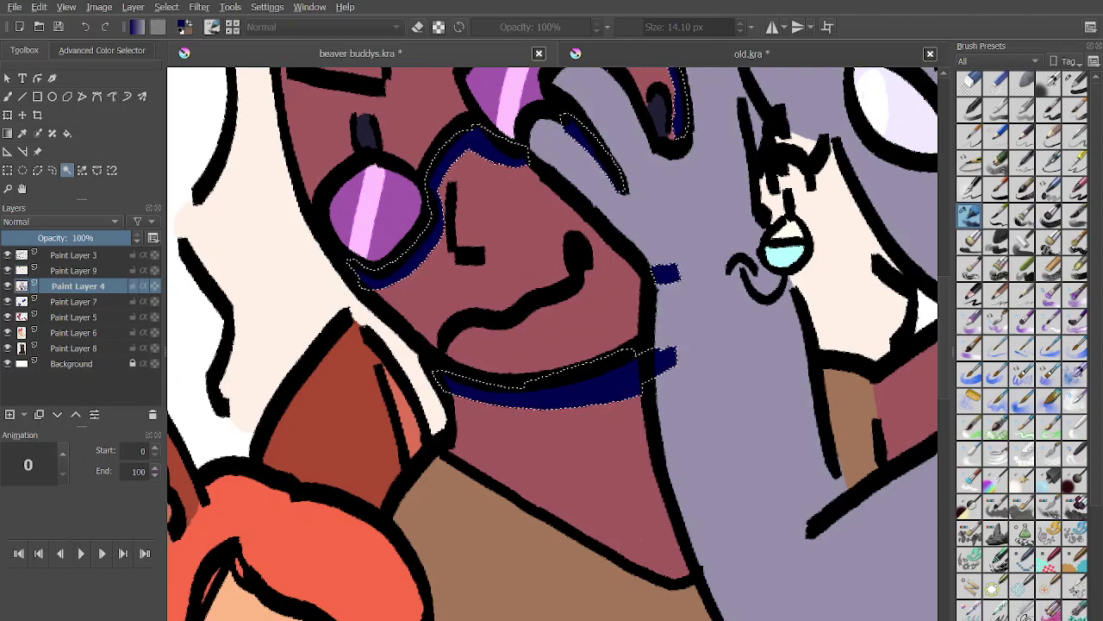
left_click(271, 241)
mouse_move(431, 285)
left_mouse_down()
mouse_move(518, 346)
mouse_move(552, 427)
left_mouse_up()
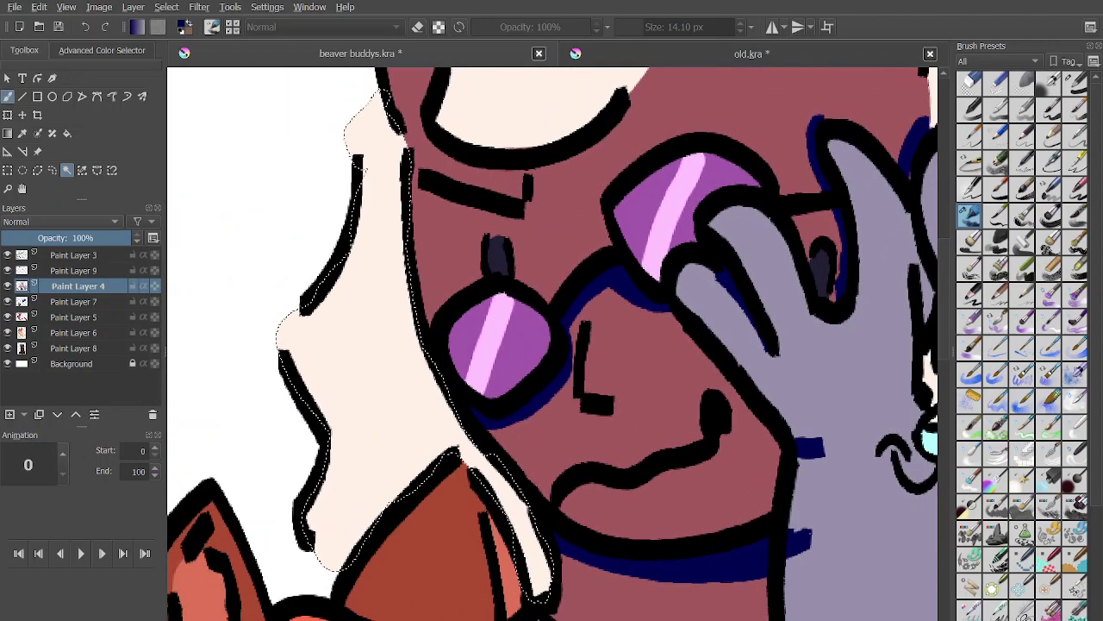
Try a navy shadow on Paint Layer 4 along the cream area's edge beside the maroon face.
left_click(8, 97)
left_click_drag(399, 280, 401, 323)
scroll(399, 280, "up", 1)
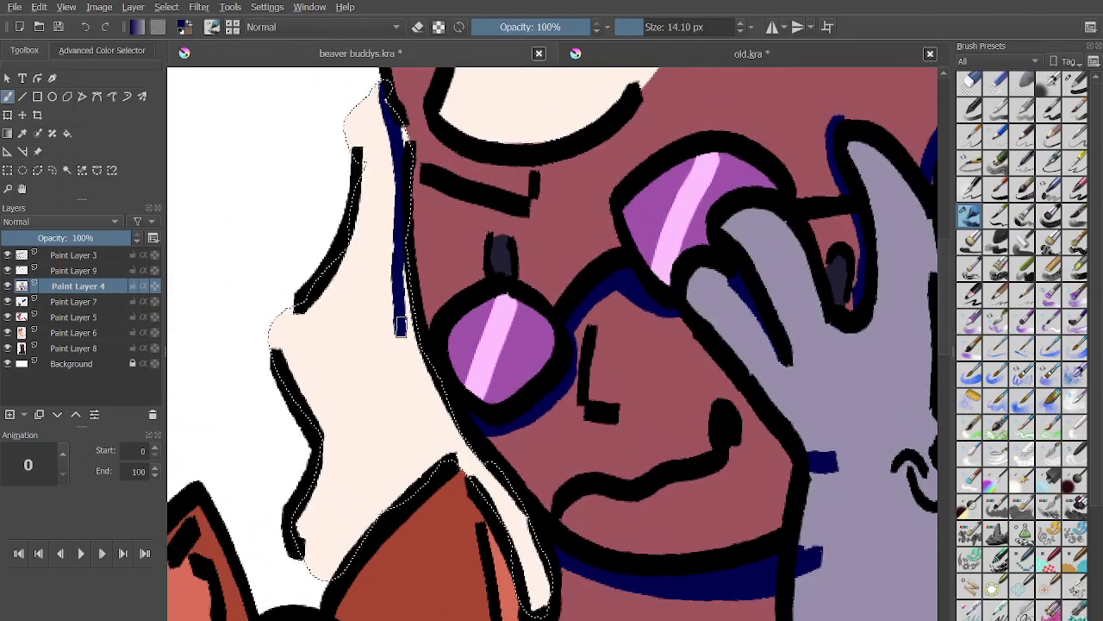
key("ctrl+z")
scroll(408, 401, "down", 1)
left_click(407, 402)
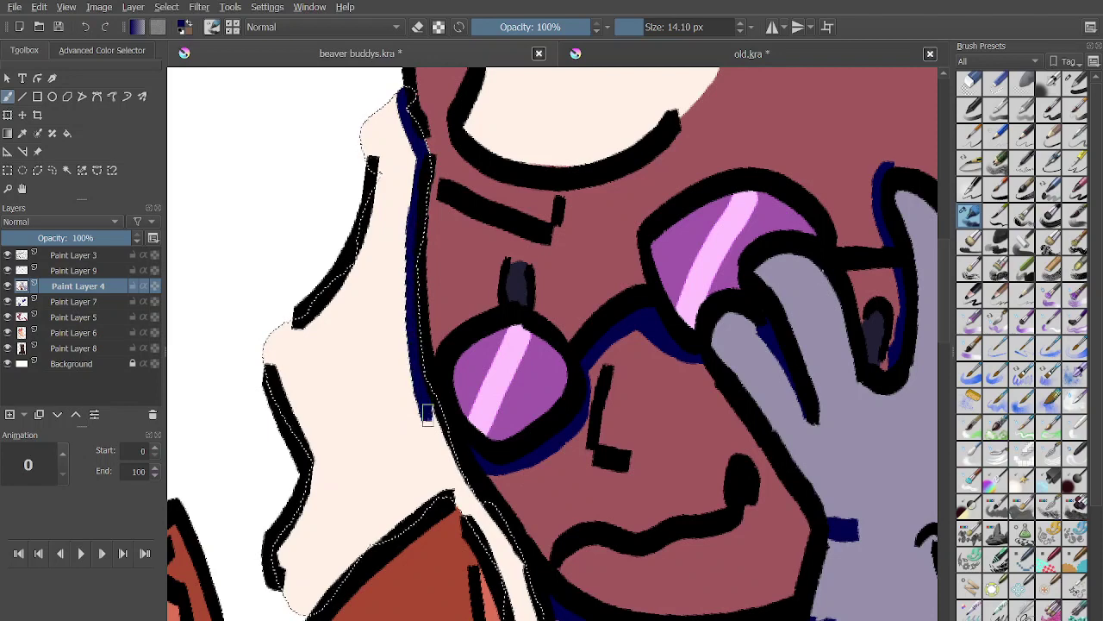
Try extending the navy shadow through the cream area's narrow lower strip and along the orange character's ear on Paint Layer 4.
mouse_move(497, 562)
left_mouse_down()
mouse_move(515, 612)
mouse_move(449, 489)
mouse_move(500, 516)
left_mouse_up()
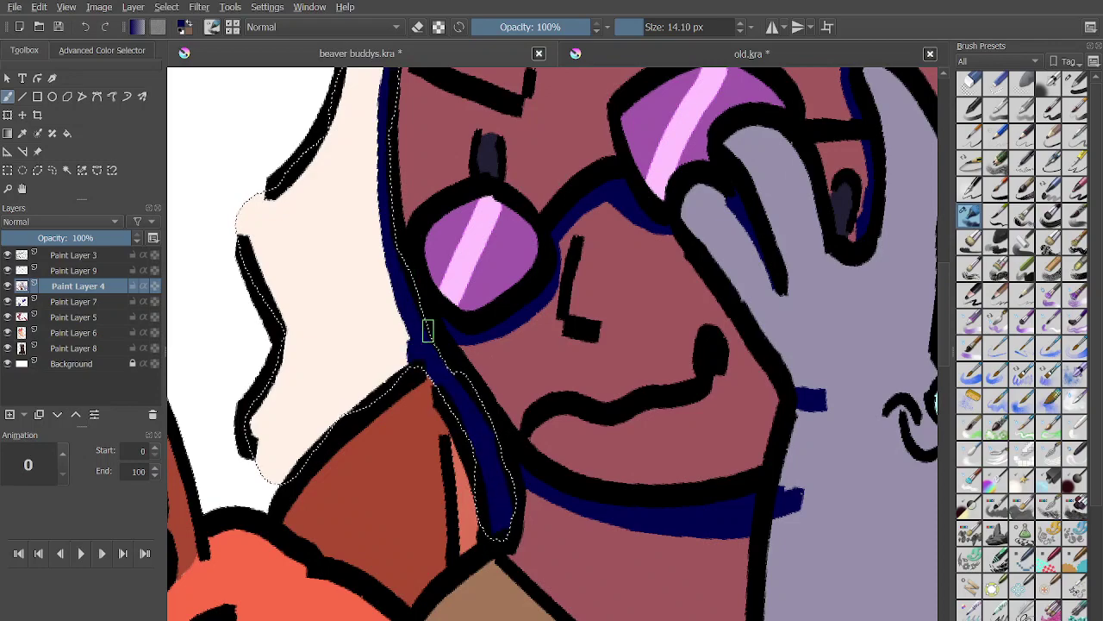
mouse_move(380, 372)
left_mouse_down()
mouse_move(308, 439)
mouse_move(266, 508)
left_mouse_up()
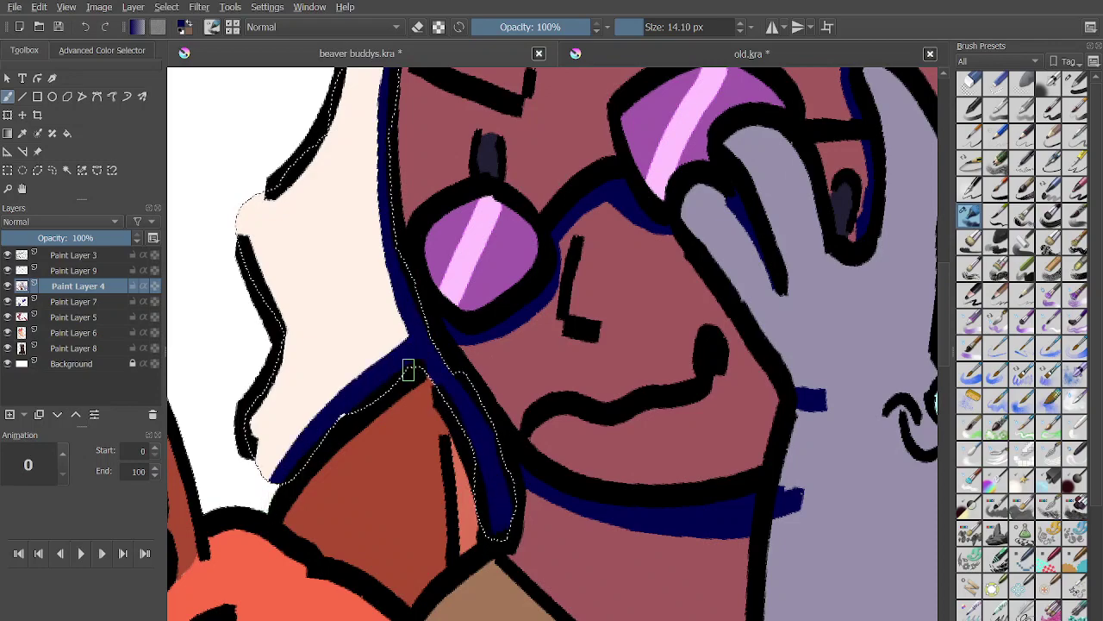
scroll(286, 484, "down", 3)
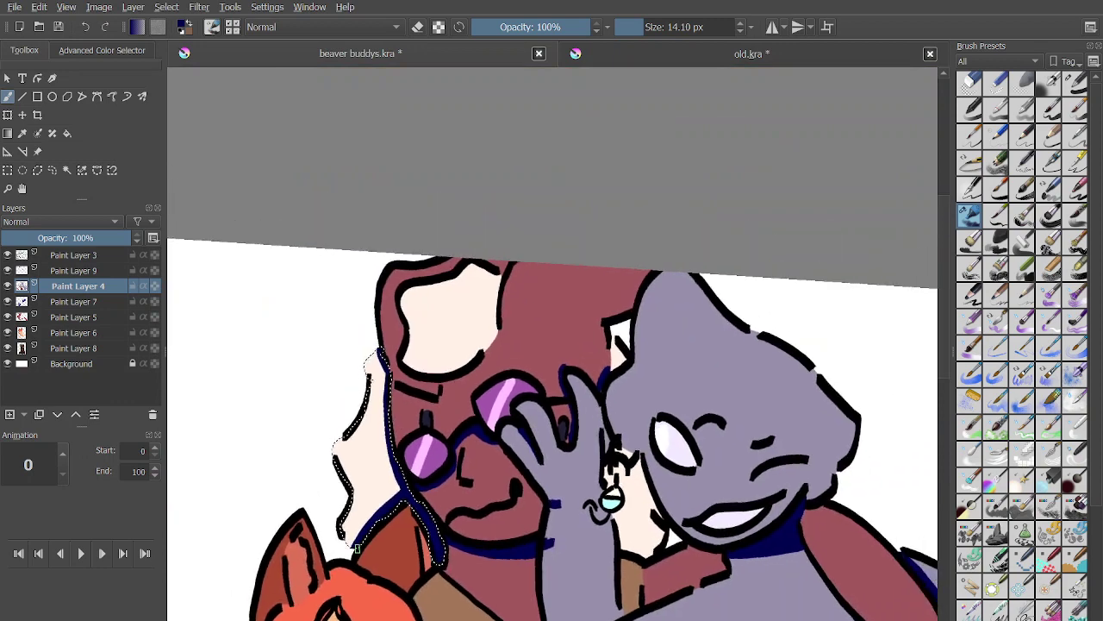
Try an additional navy stroke across the upper tip of the cream area.
scroll(359, 434, "up", 5)
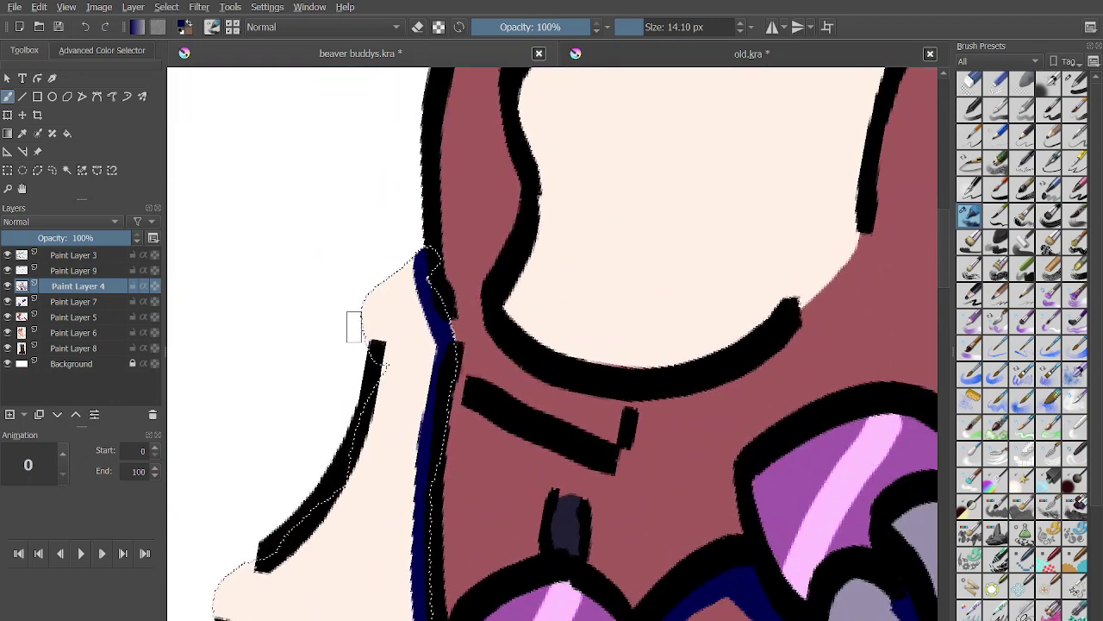
mouse_move(354, 327)
left_mouse_down()
mouse_move(448, 253)
mouse_move(445, 362)
left_mouse_up()
key("ctrl+z")
scroll(445, 362, "down", 3)
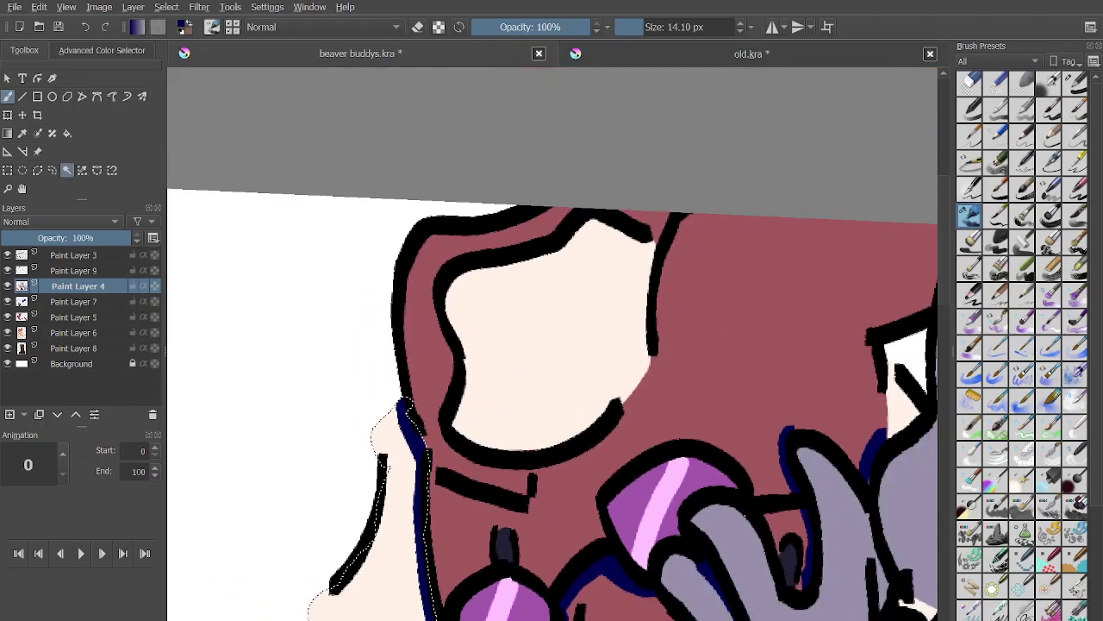
Remove the navy shadow painted on the cream area from Paint Layer 4.
left_click(68, 170)
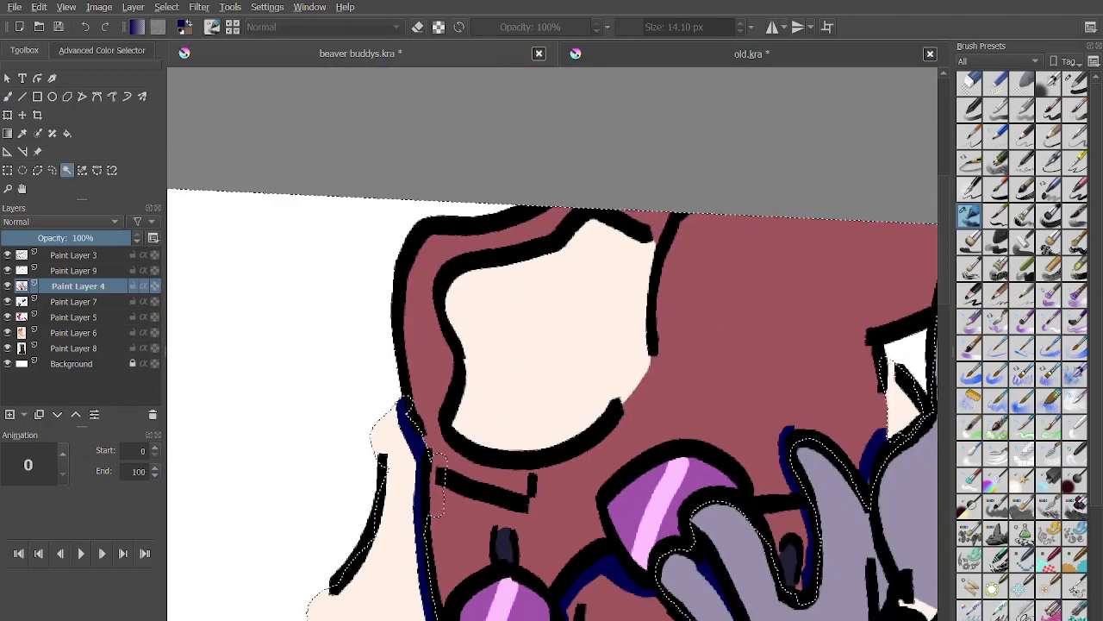
left_click(78, 301)
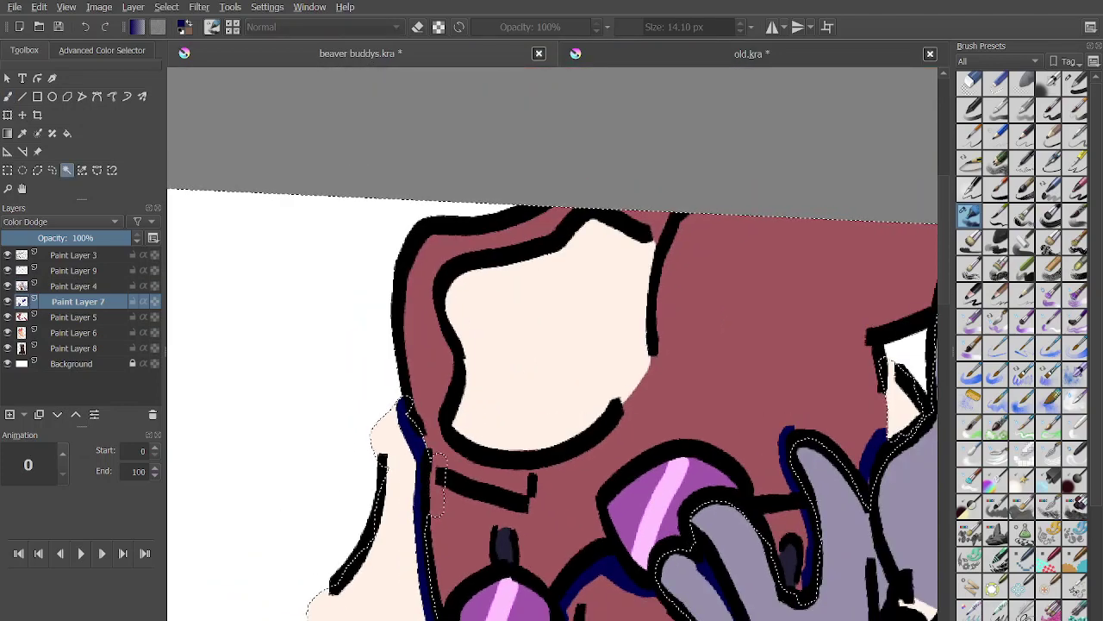
left_click(77, 286)
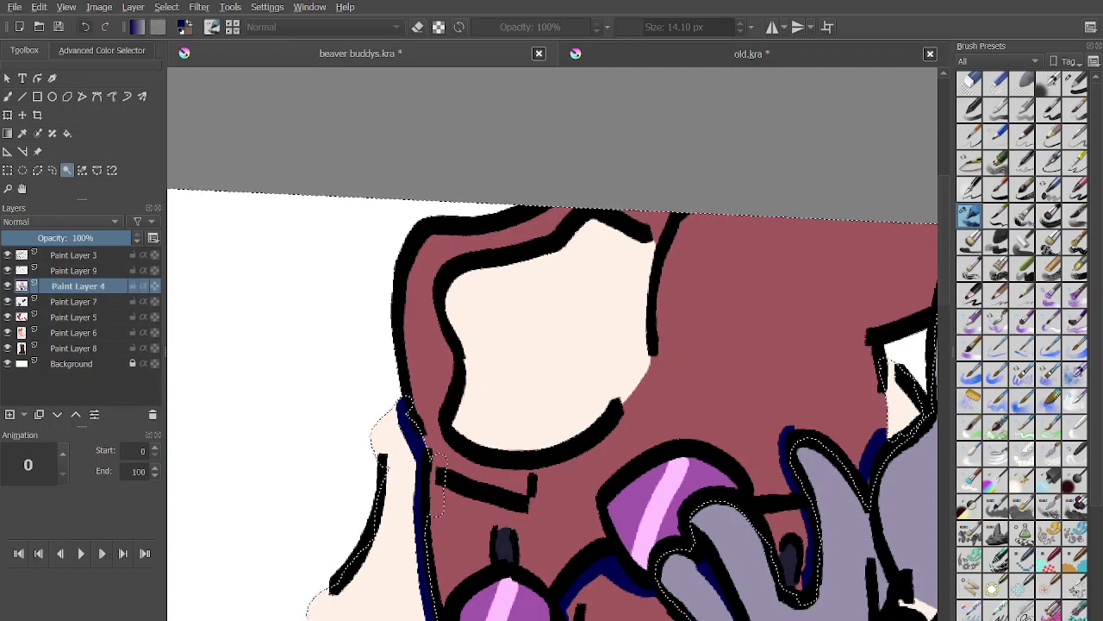
left_click(401, 508)
scroll(552, 345, "down", 1)
scroll(553, 345, "down", 3)
key("Delete")
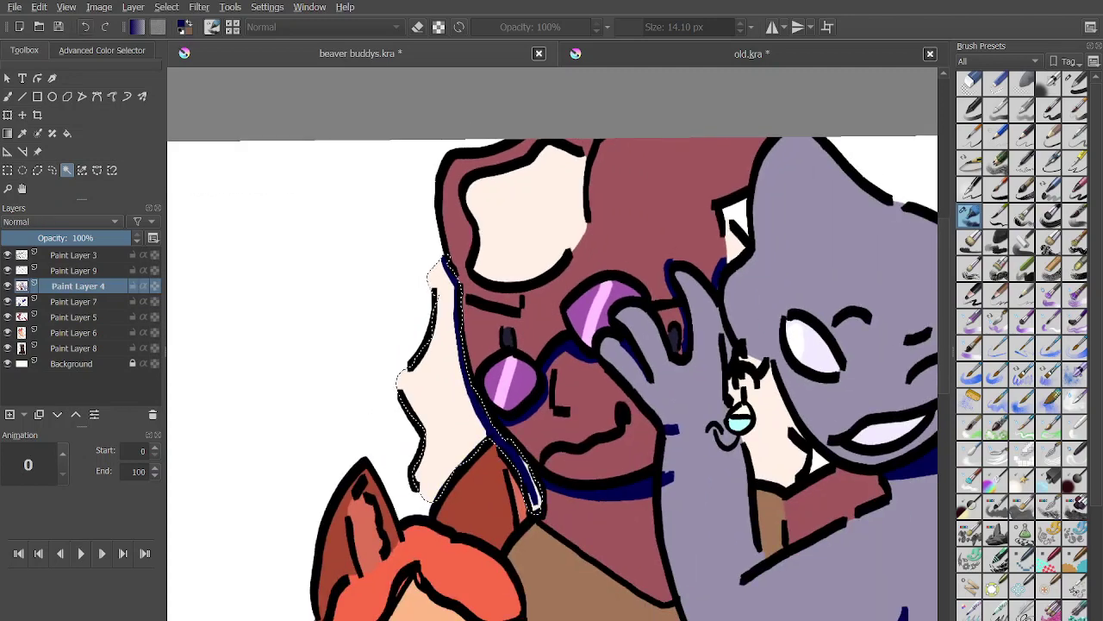
left_click(345, 328)
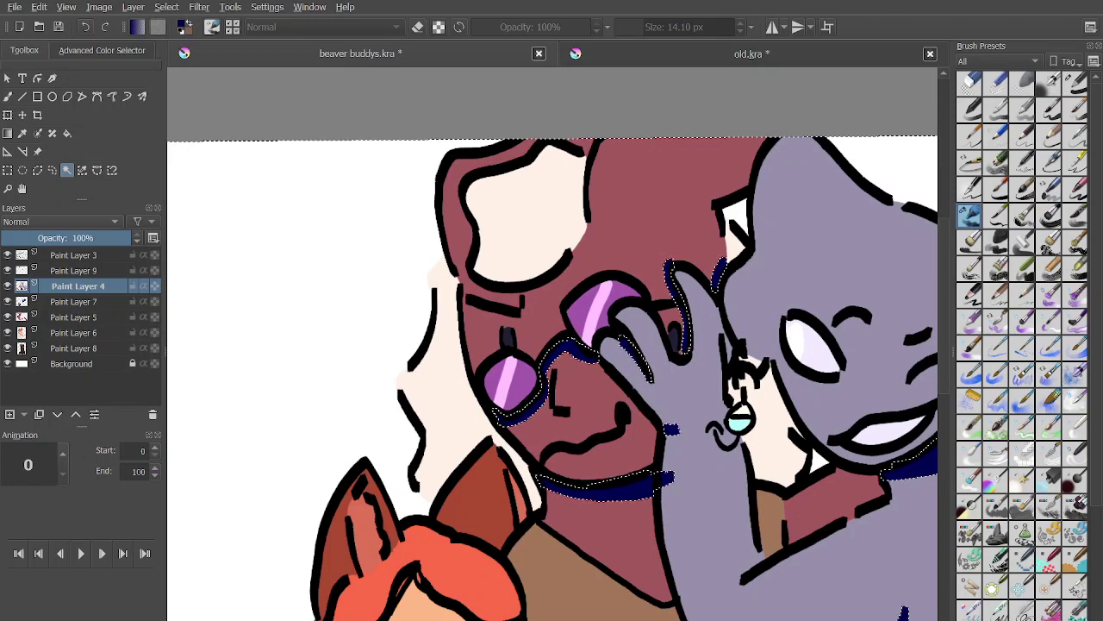
Select the contiguous cream area beside the maroon face on Paint Layer 4, and make Paint Layer 9 active for the brush.
left_click(78, 270)
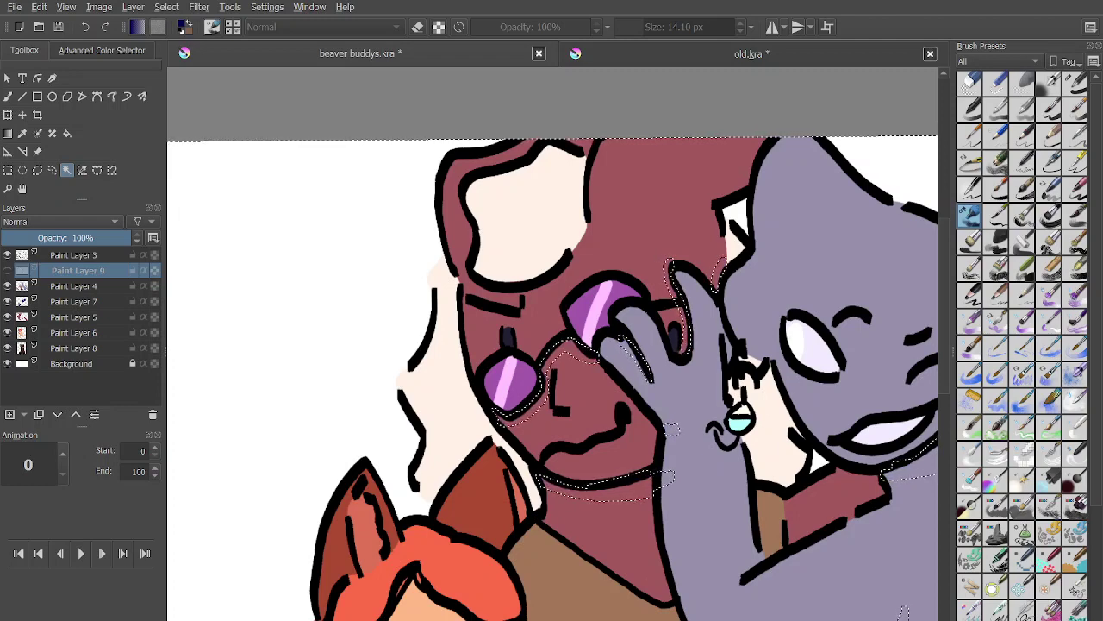
left_click(78, 286)
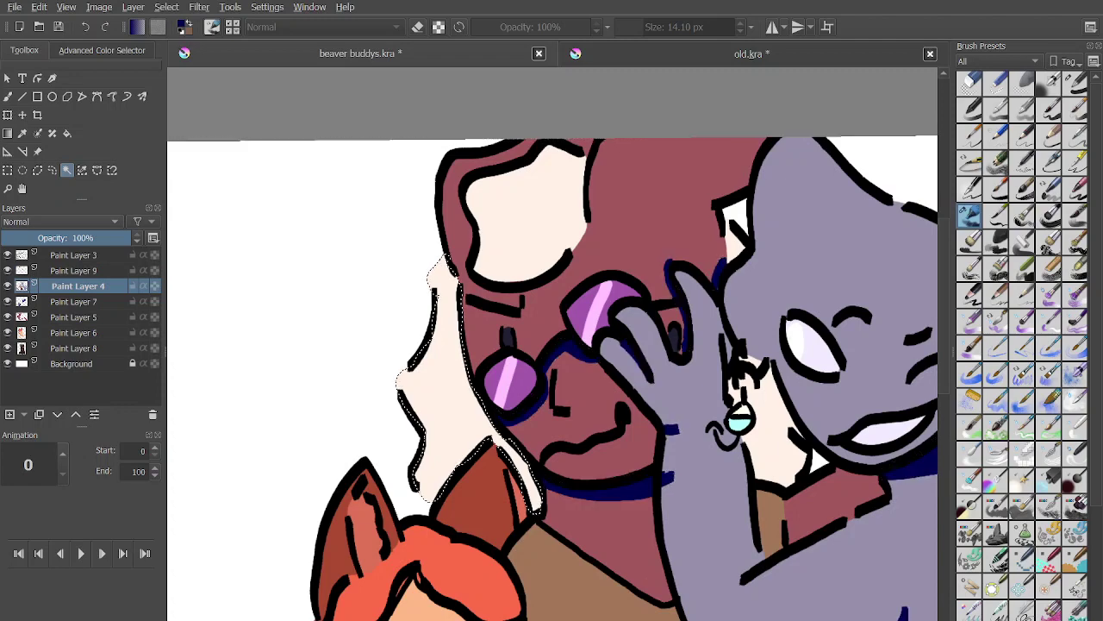
key("b")
left_click(78, 271)
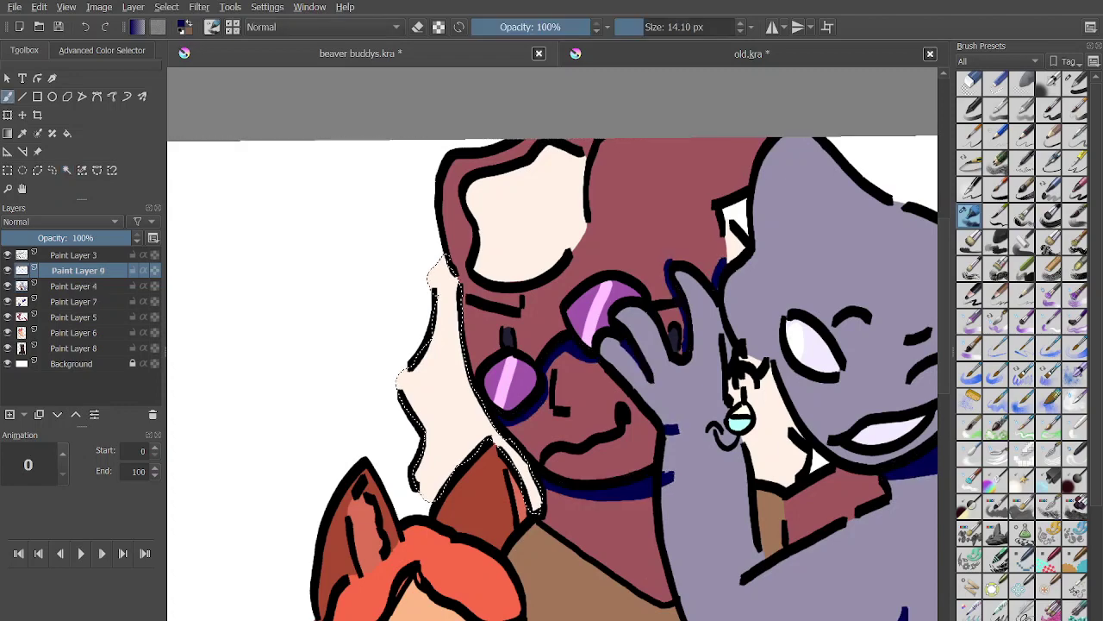
Try navy shadow strokes at the cream area's upper tip on Paint Layer 9 and undo them.
scroll(519, 328, "up", 3)
left_click_drag(399, 220, 433, 251)
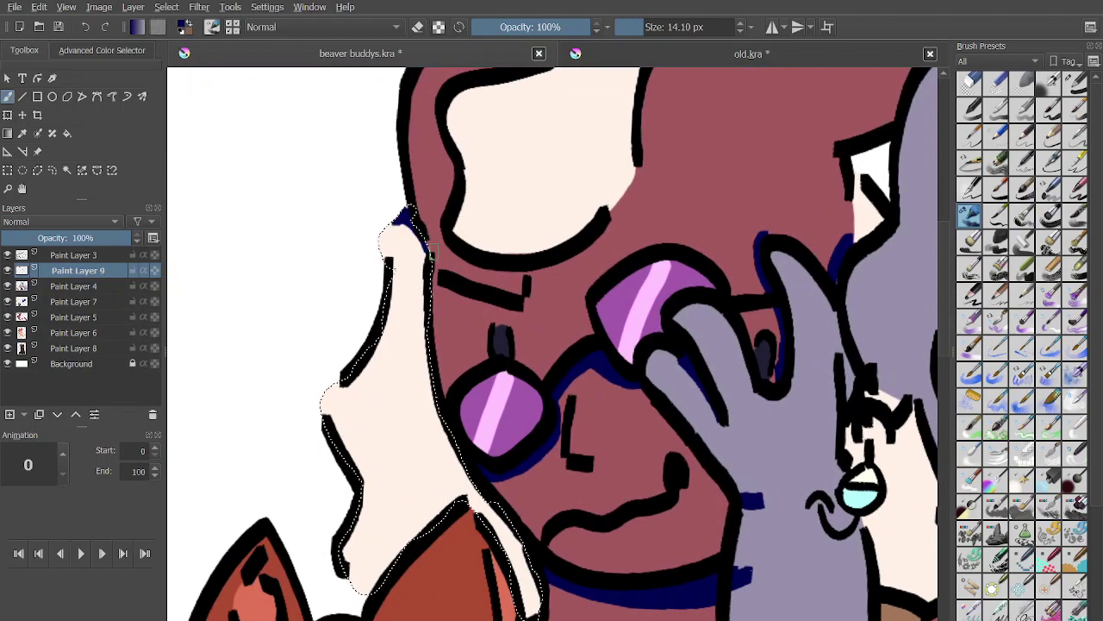
scroll(435, 250, "up", 1)
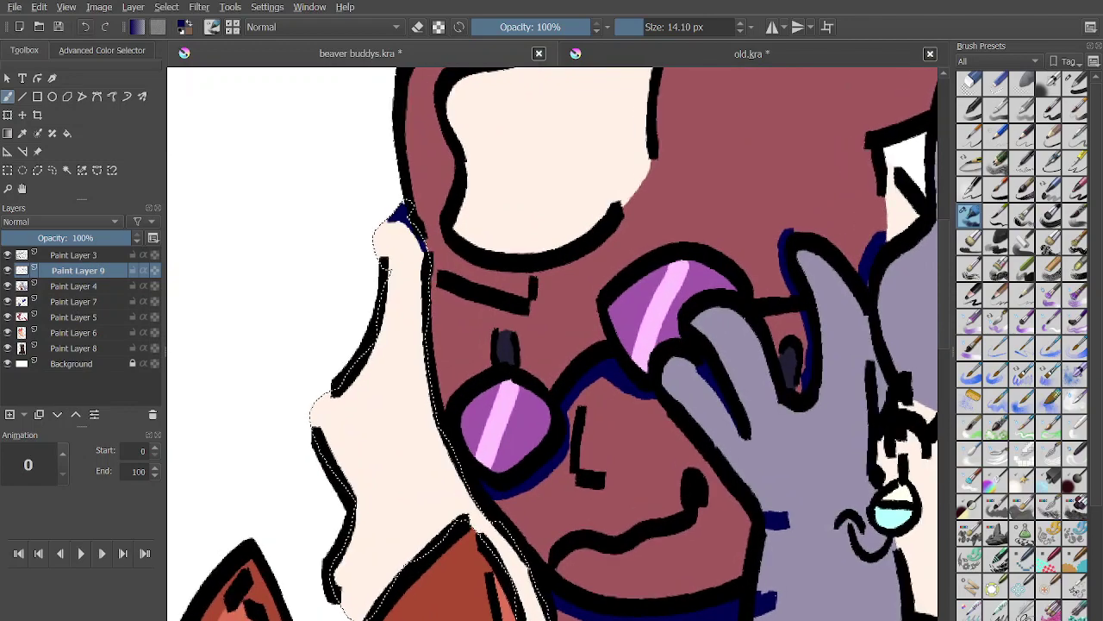
scroll(508, 400, "up", 3)
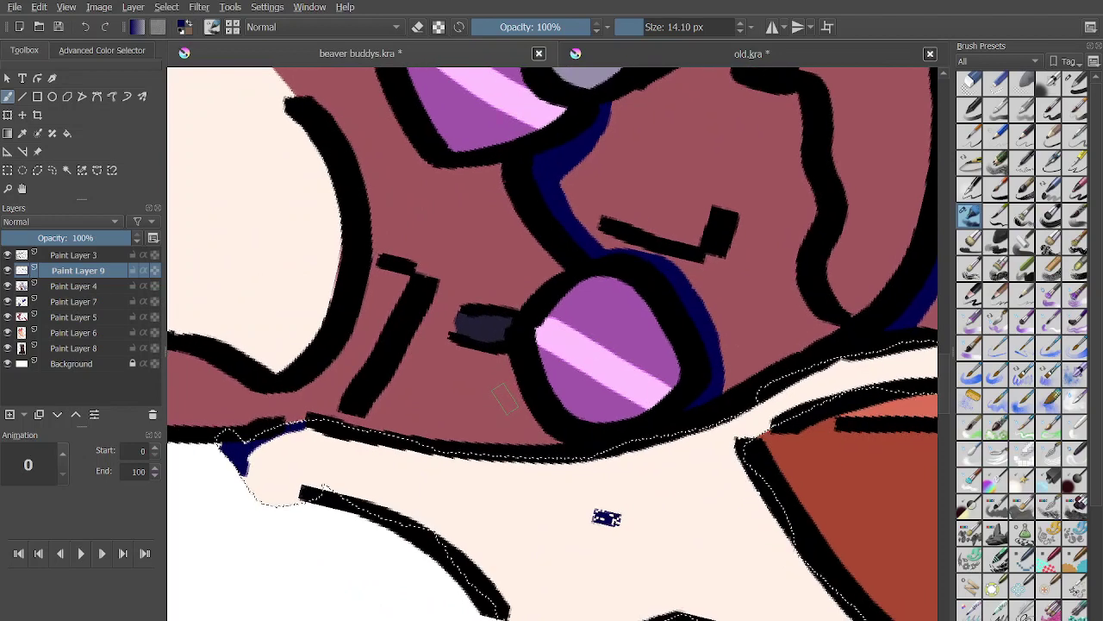
right_click(509, 496)
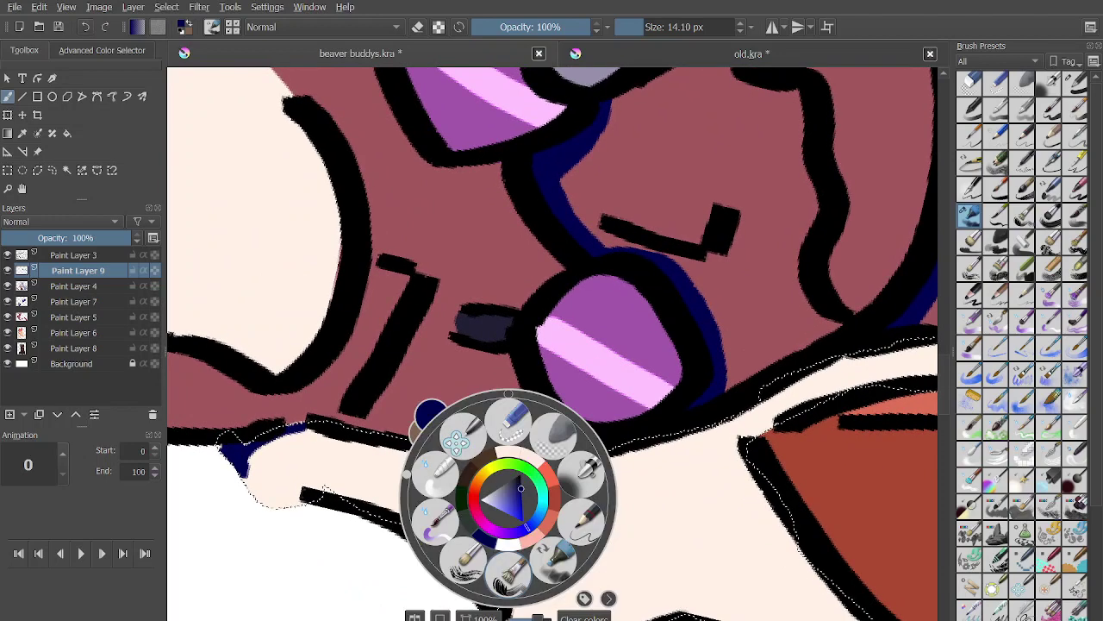
left_click(314, 587)
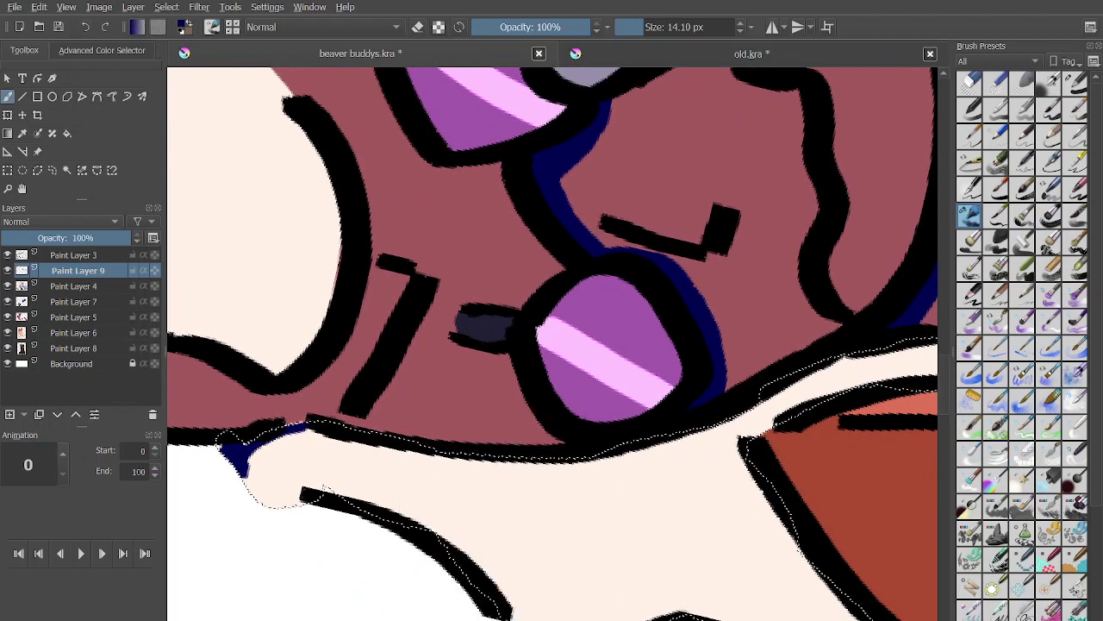
key("ctrl+z")
left_click_drag(230, 447, 363, 456)
key("ctrl+z")
Paint a navy shadow on the cream area along the maroon face, through the narrow lower strip and along the orange character's ear.
left_click_drag(228, 466, 348, 443)
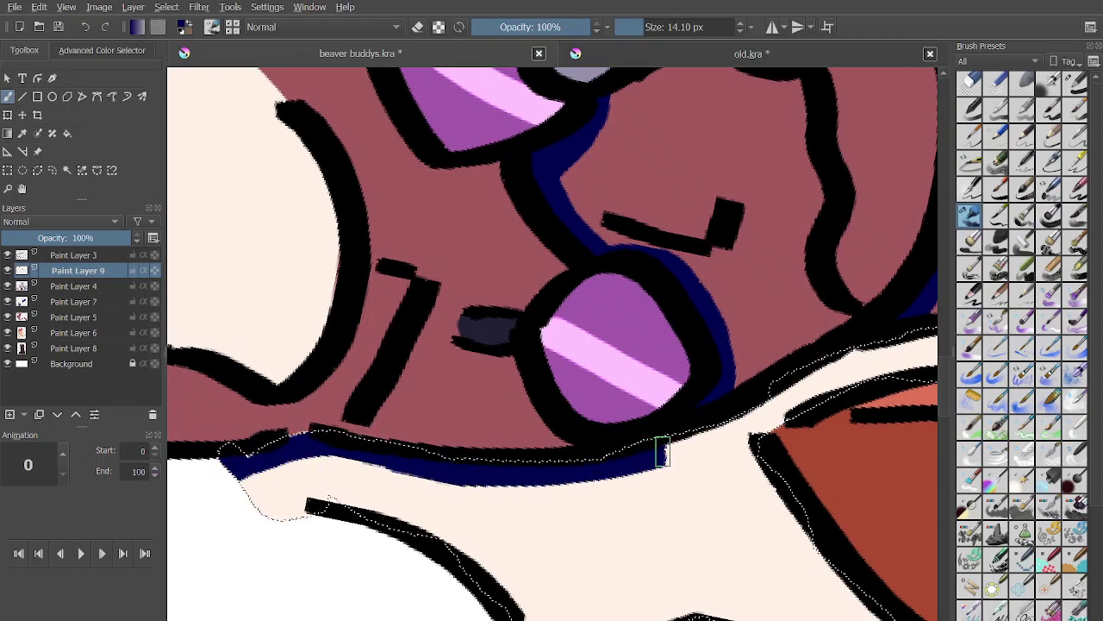
mouse_move(908, 346)
left_mouse_down()
mouse_move(833, 322)
mouse_move(721, 348)
left_mouse_up()
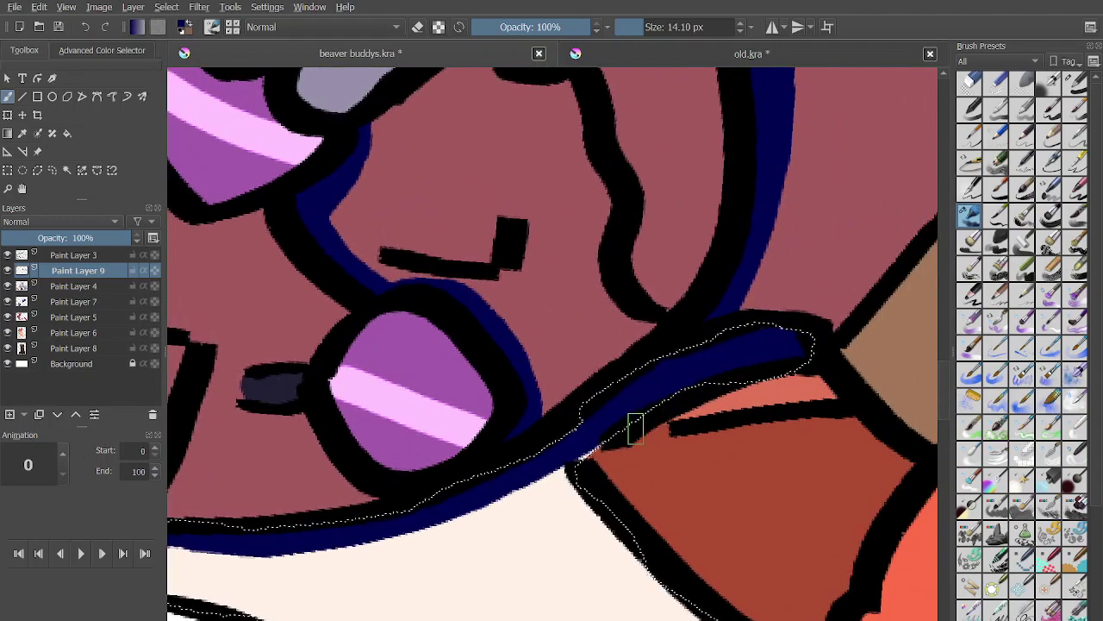
mouse_move(636, 428)
left_mouse_down()
mouse_move(595, 463)
mouse_move(551, 470)
mouse_move(553, 427)
mouse_move(529, 420)
mouse_move(557, 382)
left_mouse_up()
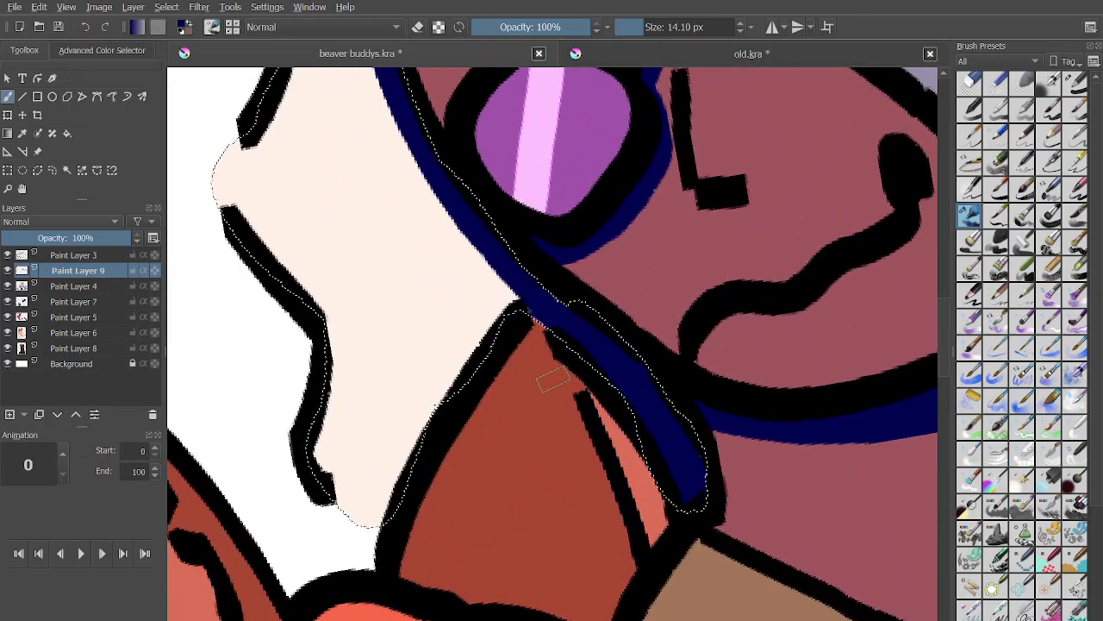
left_click_drag(514, 298, 367, 545)
mouse_move(487, 357)
left_mouse_down()
mouse_move(394, 500)
mouse_move(447, 538)
mouse_move(330, 541)
mouse_move(347, 559)
left_mouse_up()
Select the contiguous area between the purple character's raised arm and face, including the cream patch, on Paint Layer 4.
left_click(68, 170)
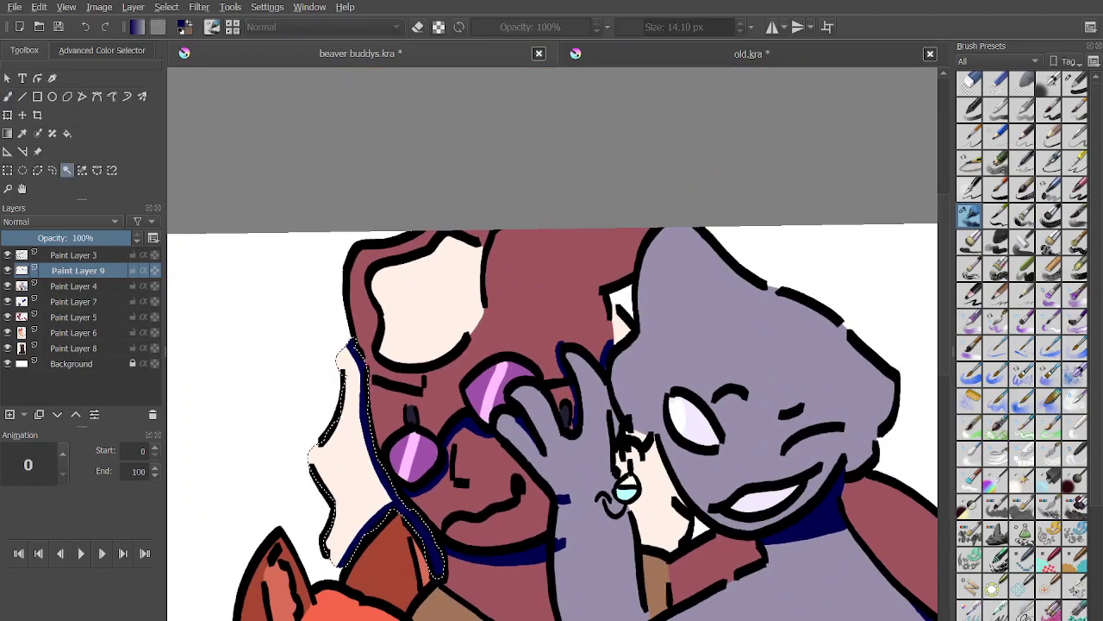
left_click(78, 286)
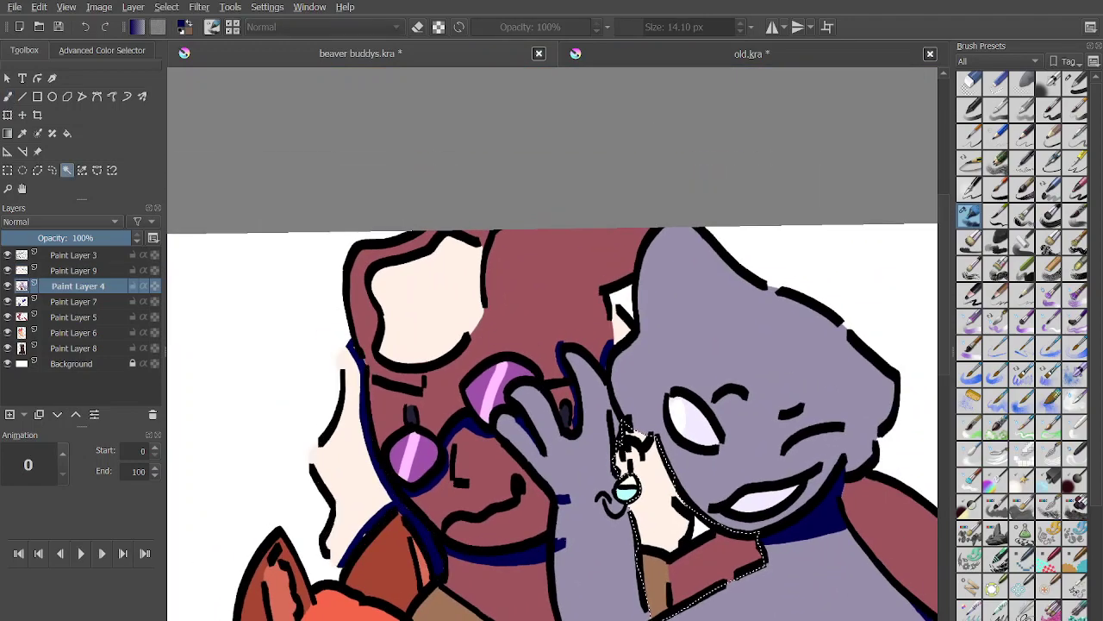
scroll(628, 488, "up", 5)
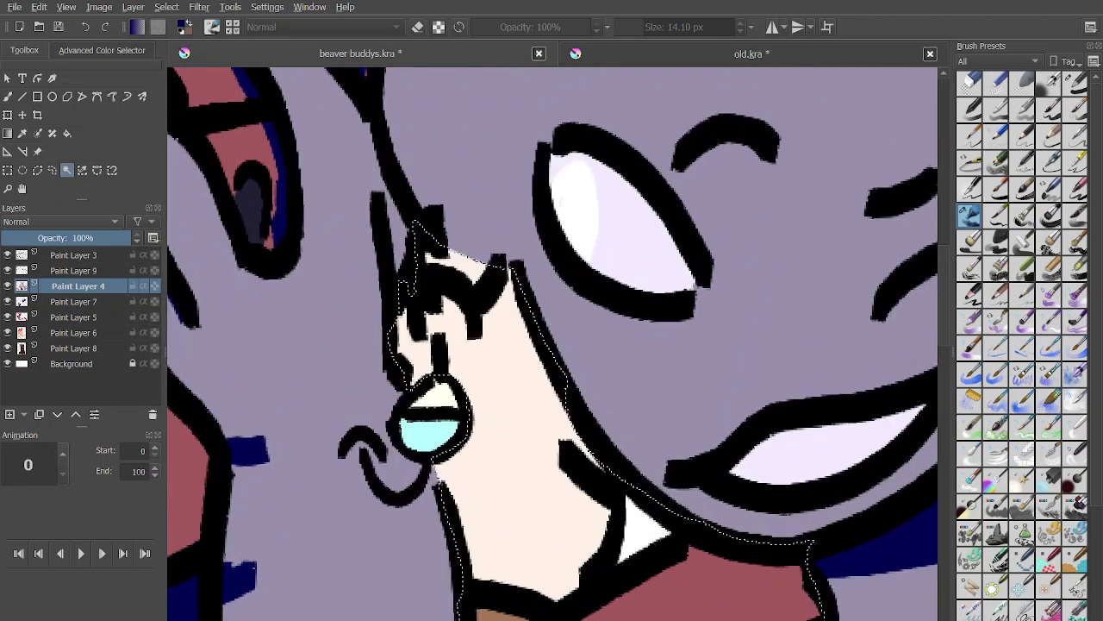
Paint navy shadows on the cream patch along the purple face and raised arm, undoing the last stroke at its lower edge.
key("b")
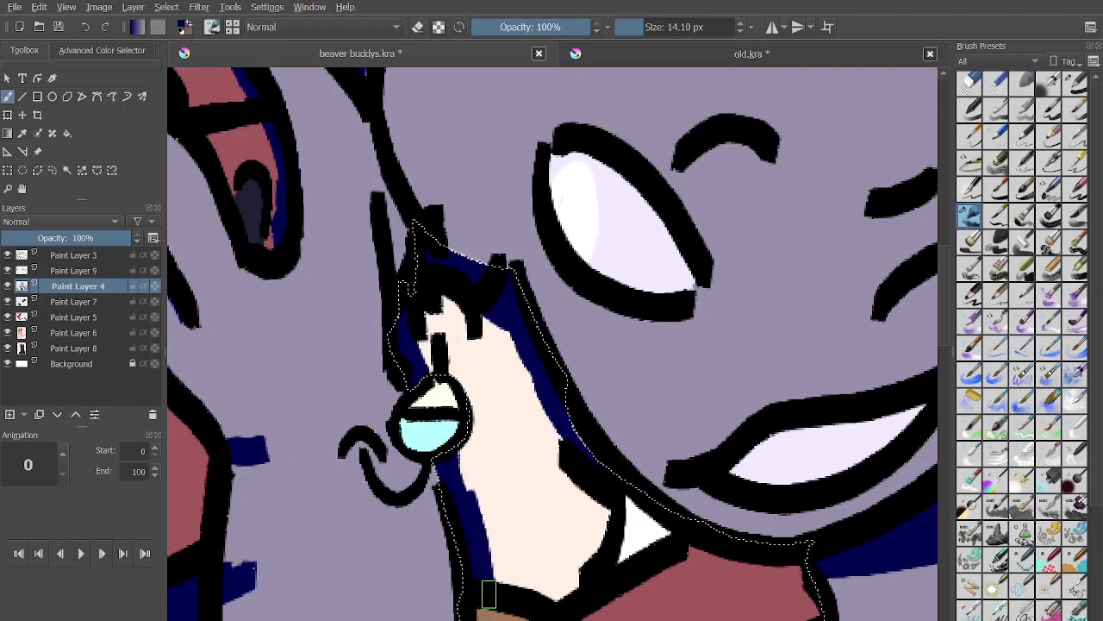
left_click_drag(489, 593, 582, 608)
key("ctrl+z")
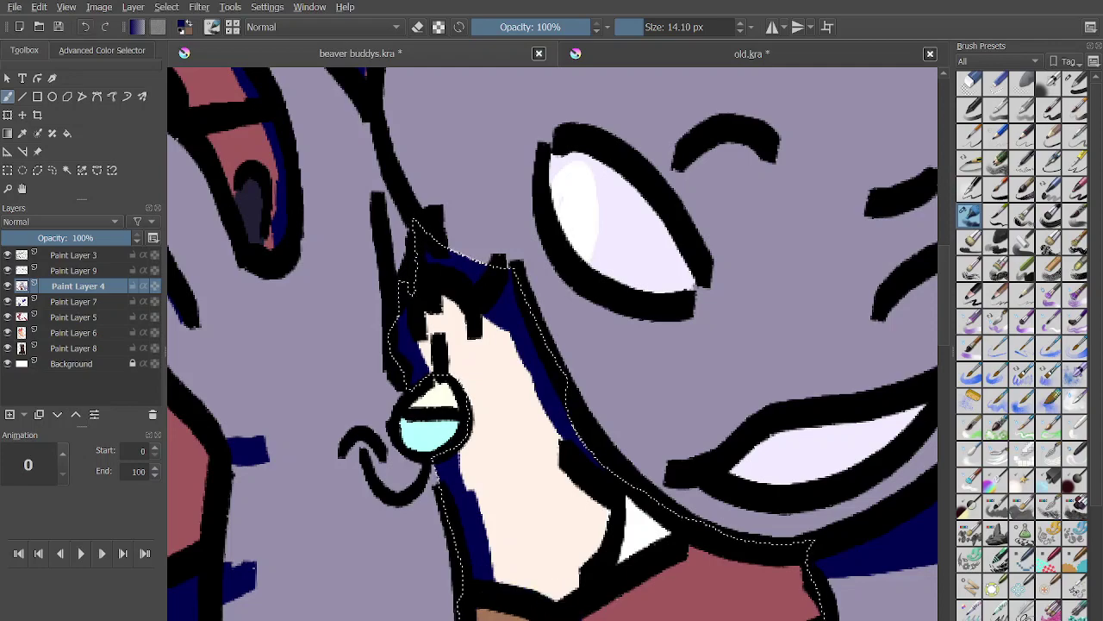
Paint navy shadows on Paint Layer 4 along the cream patch's lower edge, the brown-maroon boundary and the small maroon patch's edges.
mouse_move(474, 569)
left_mouse_down()
mouse_move(561, 592)
mouse_move(540, 495)
mouse_move(541, 397)
mouse_move(515, 359)
left_mouse_up()
scroll(512, 524, "down", 3)
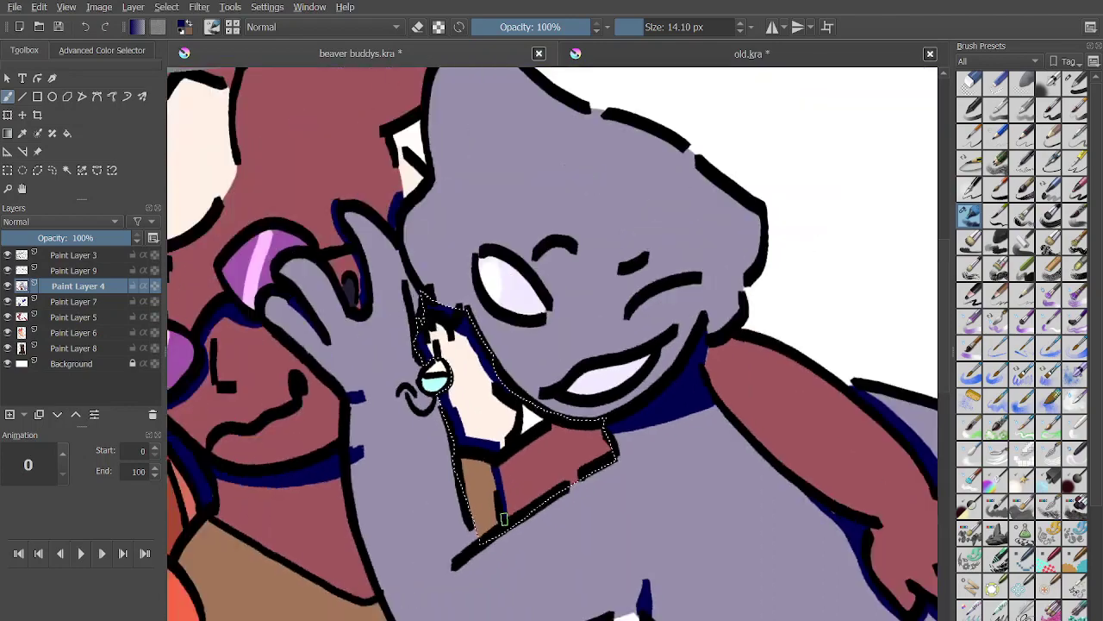
scroll(509, 521, "up", 4)
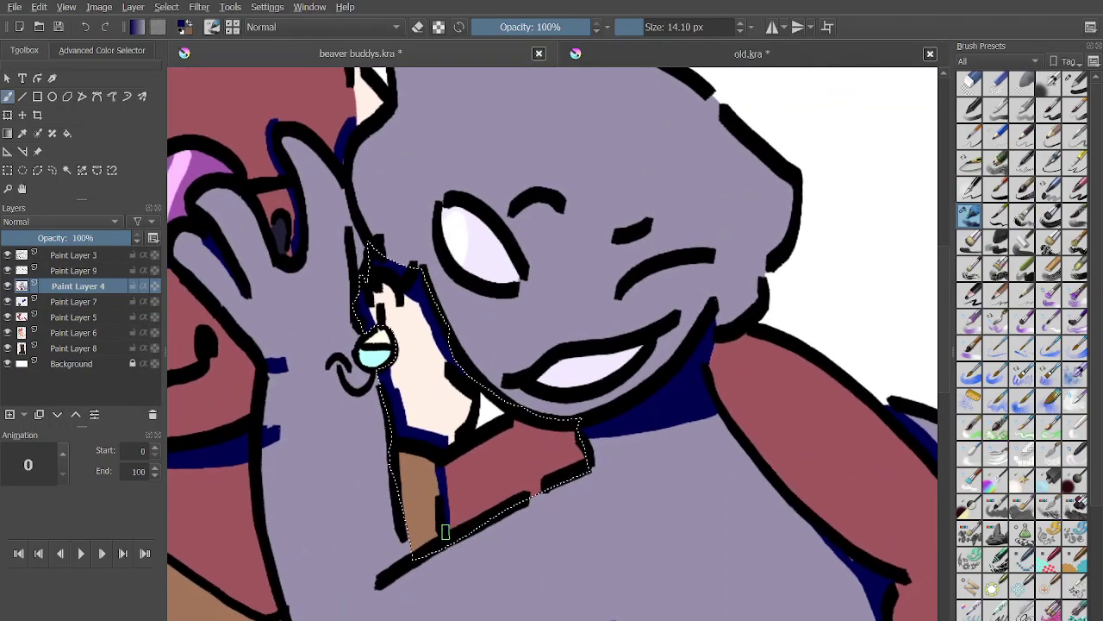
scroll(421, 544, "up", 2)
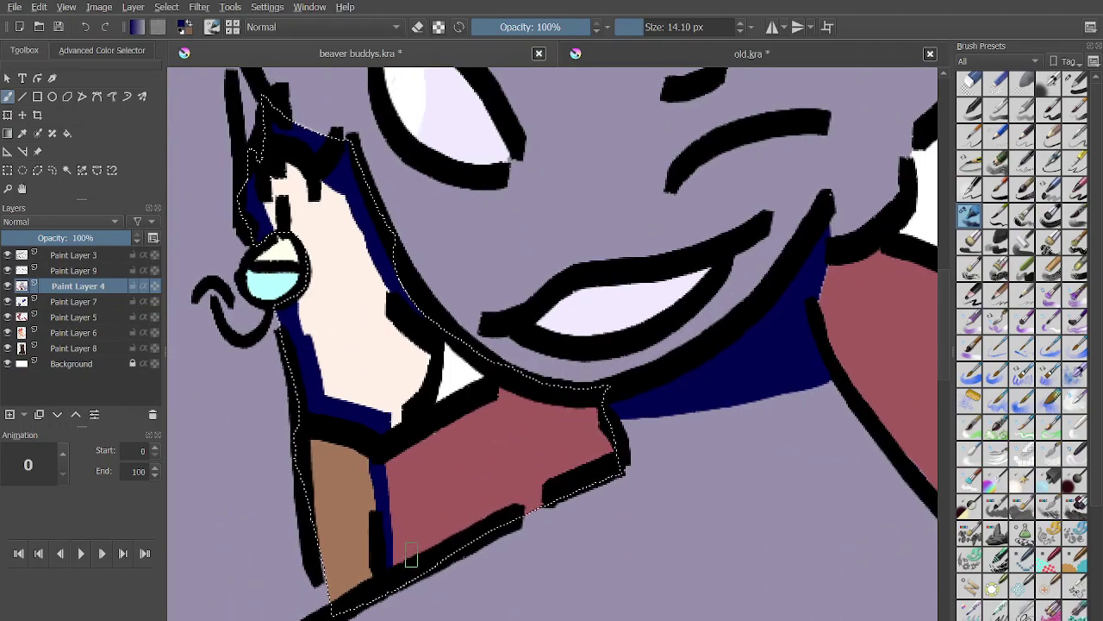
mouse_move(412, 556)
left_mouse_down()
mouse_move(624, 449)
mouse_move(500, 521)
mouse_move(607, 454)
left_mouse_up()
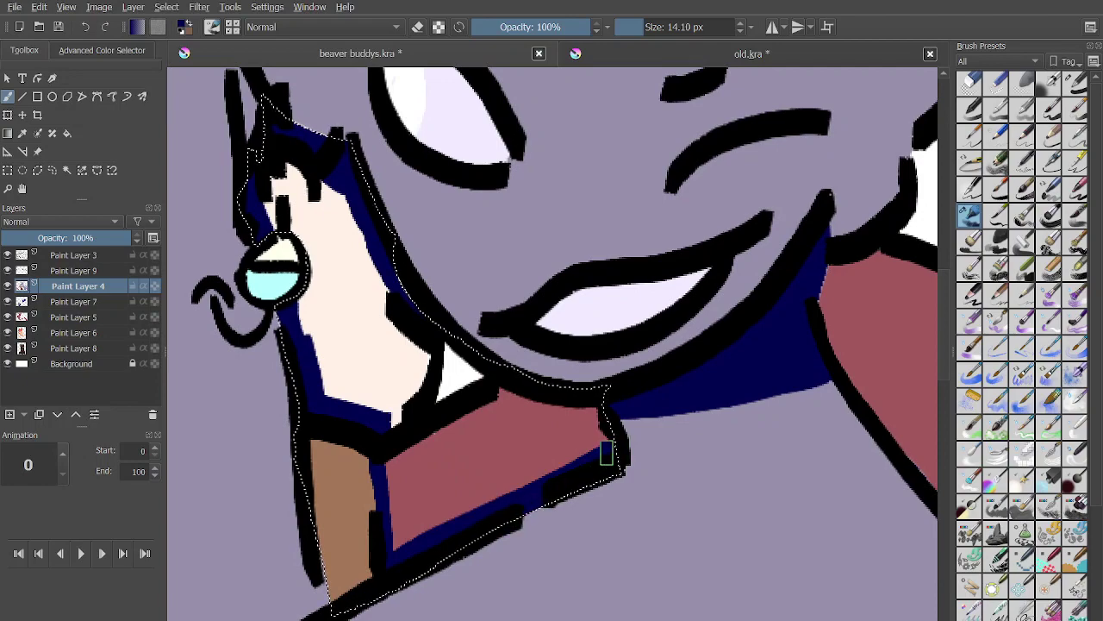
scroll(598, 414, "down", 3)
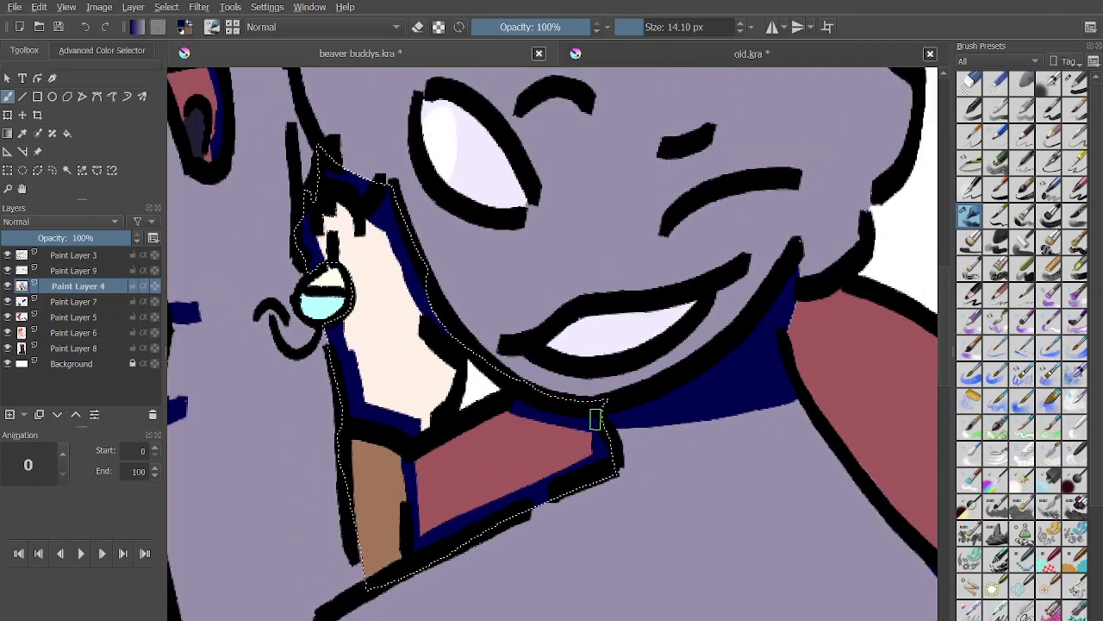
scroll(589, 441, "down", 3)
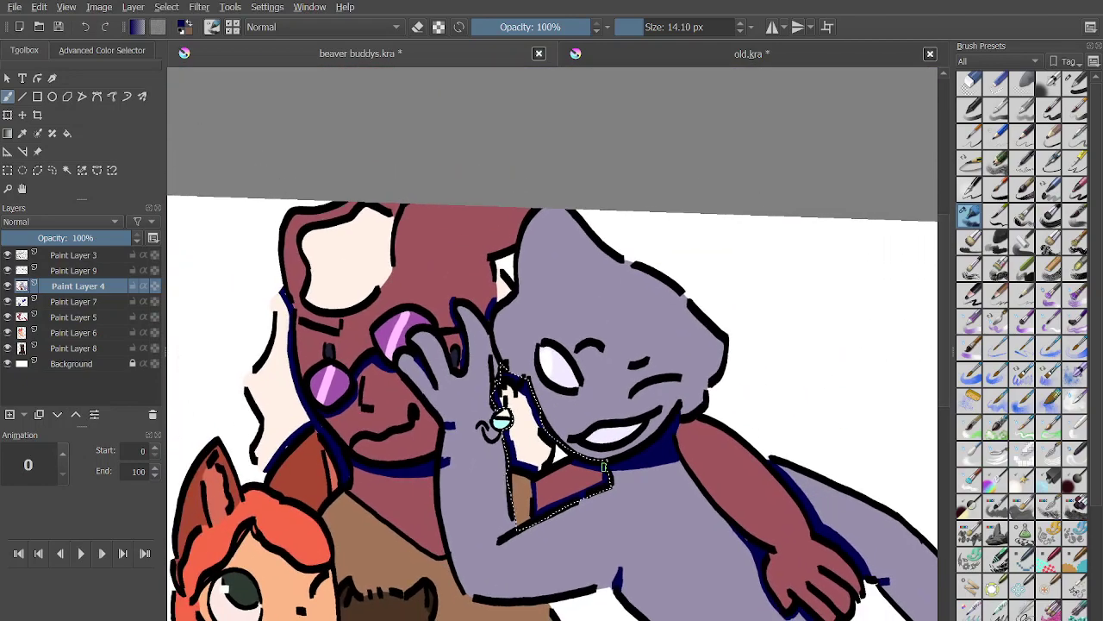
scroll(606, 465, "up", 1)
scroll(606, 414, "down", 3)
scroll(605, 388, "up", 1)
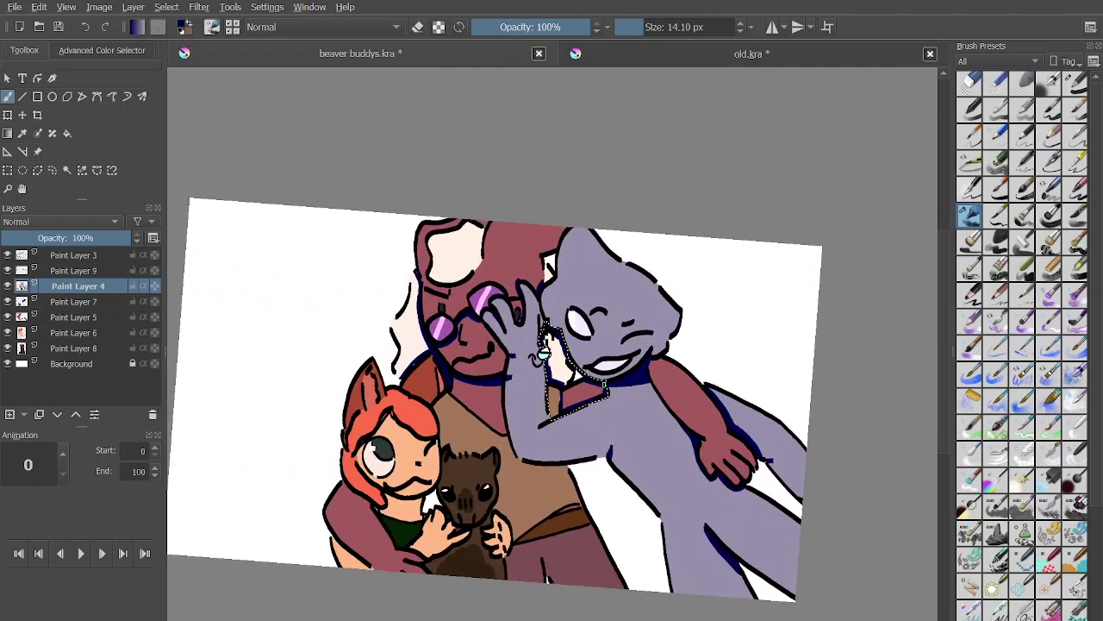
Select the contiguous brown top of the maroon character, around the dark brown animal's head, on Paint Layer 4.
left_click(68, 170)
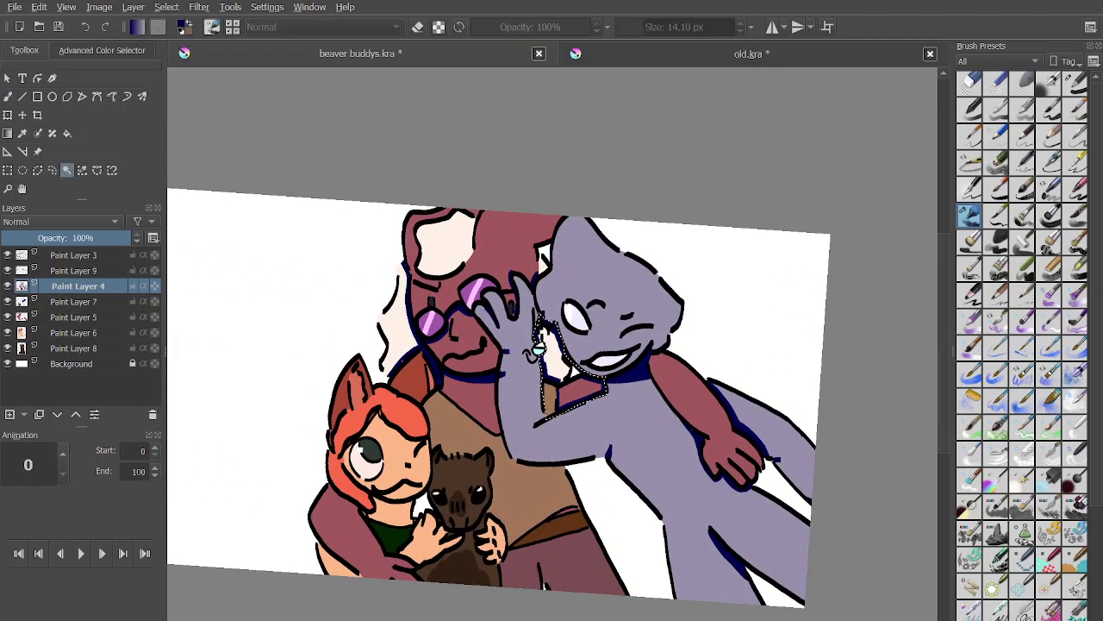
key("Page_Down")
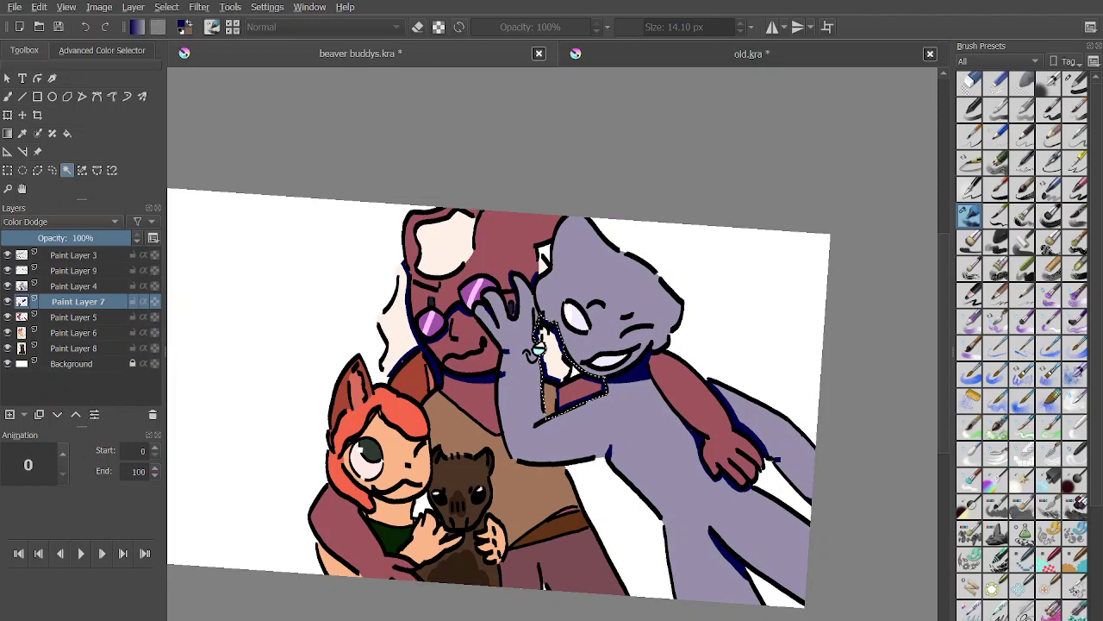
key("Page_Up")
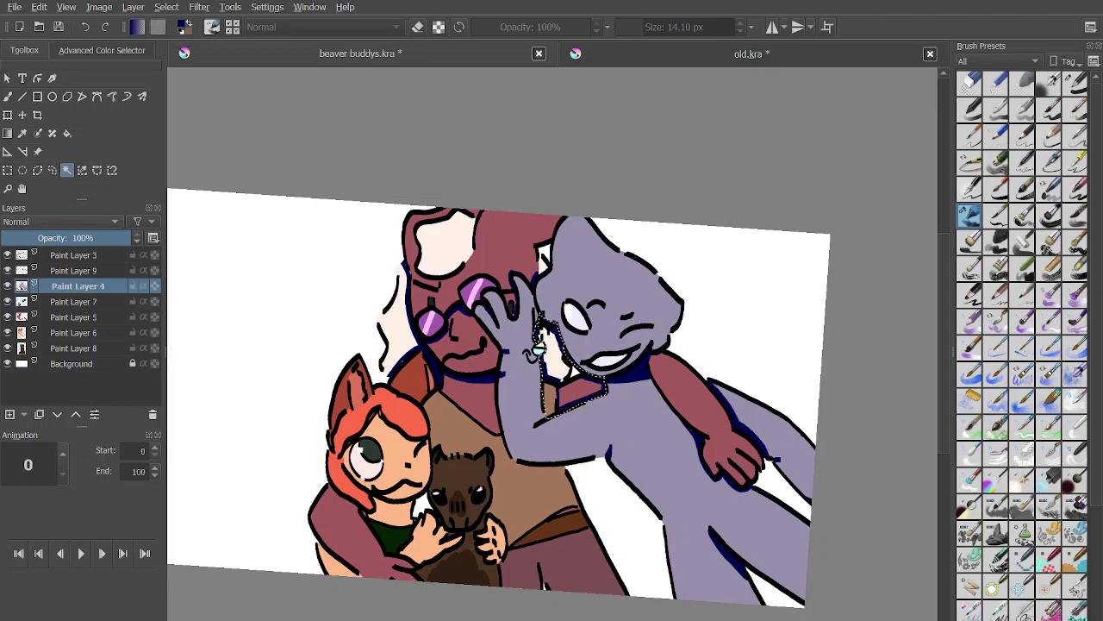
scroll(530, 481, "up", 5)
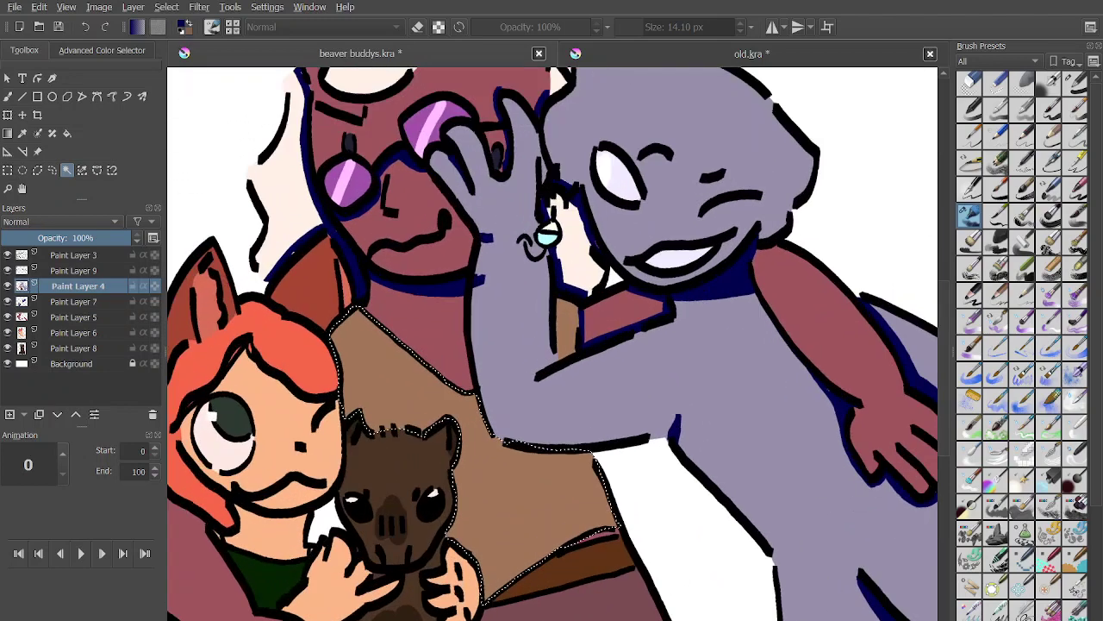
key("b")
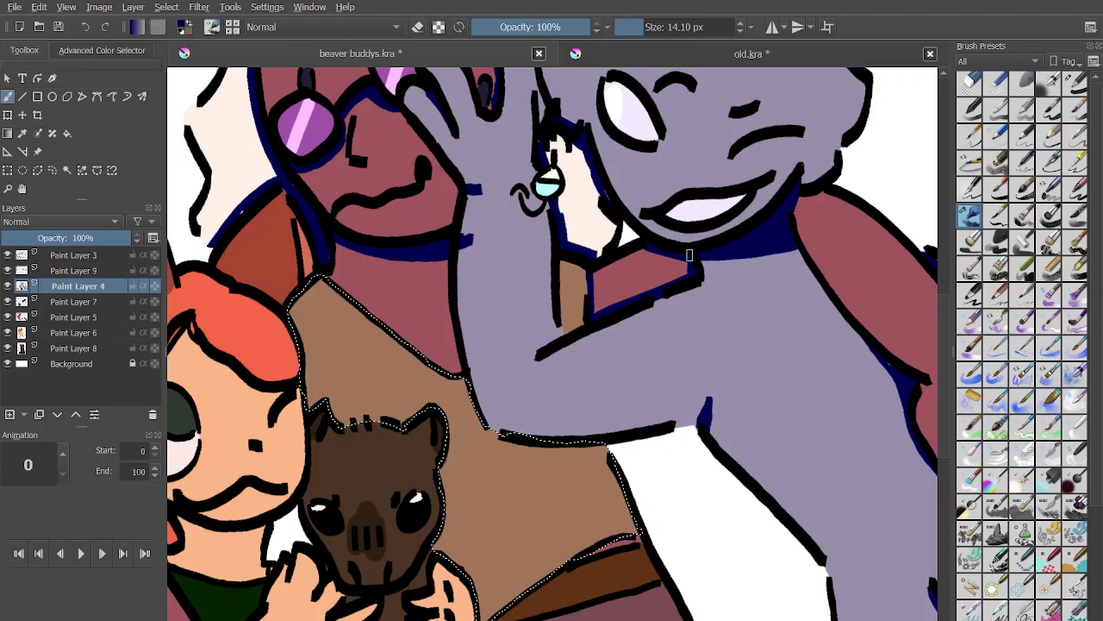
scroll(315, 410, "up", 3)
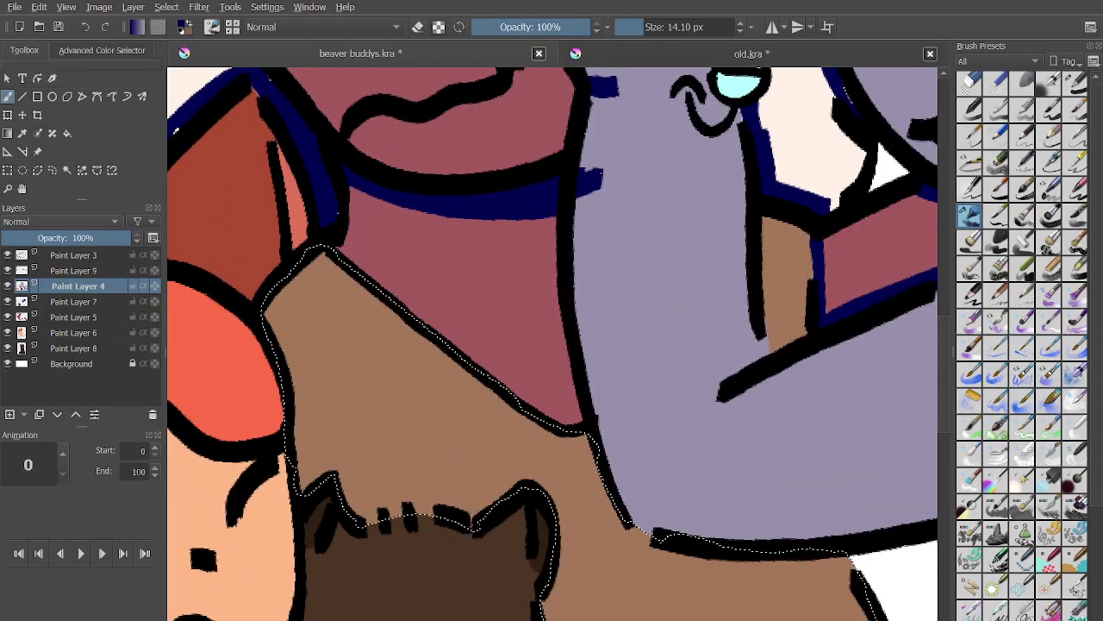
Paint a navy shadow on the brown top along the orange character's head and around the dark brown animal's head.
left_click_drag(337, 473, 381, 497)
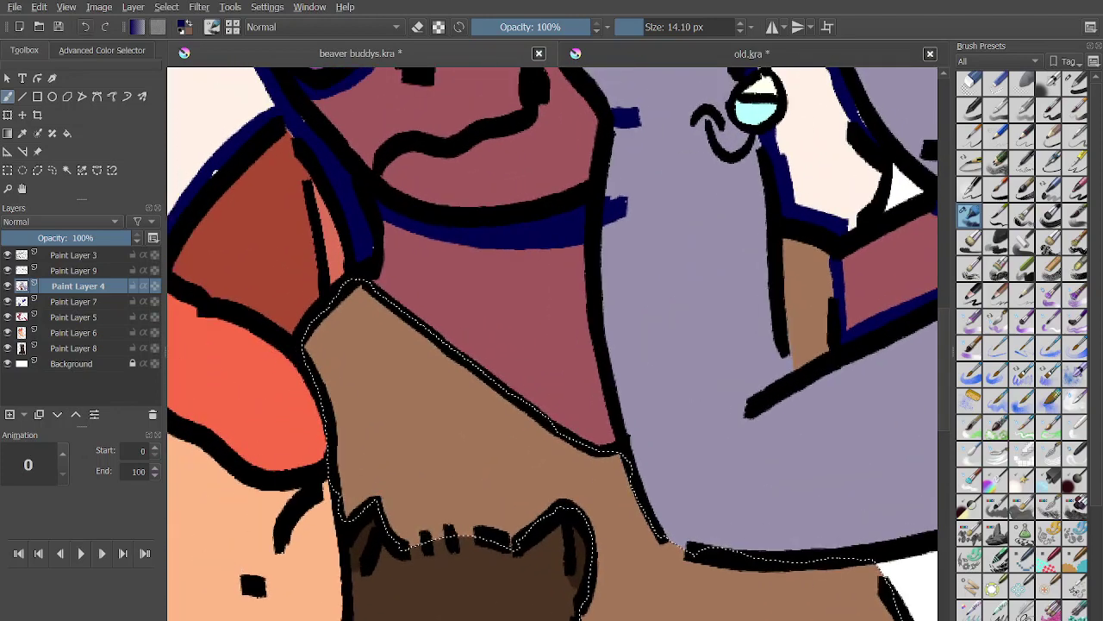
mouse_move(308, 341)
left_mouse_down()
mouse_move(345, 438)
mouse_move(351, 520)
mouse_move(398, 528)
mouse_move(422, 548)
mouse_move(509, 553)
left_mouse_up()
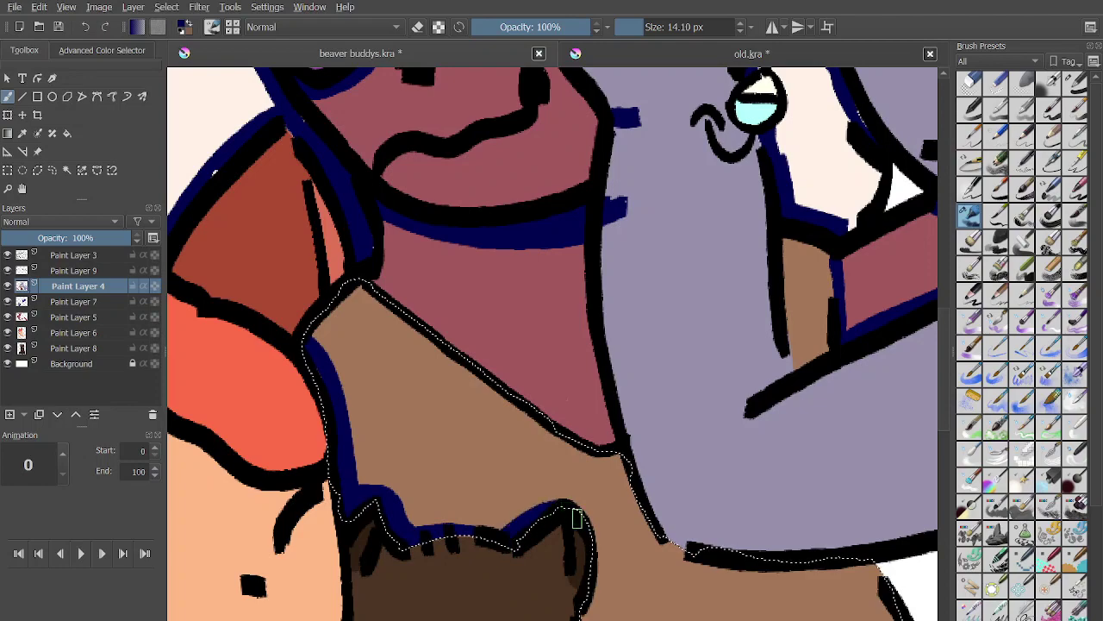
mouse_move(576, 618)
left_mouse_down()
mouse_move(525, 538)
mouse_move(508, 483)
left_mouse_up()
scroll(508, 481, "up", 1)
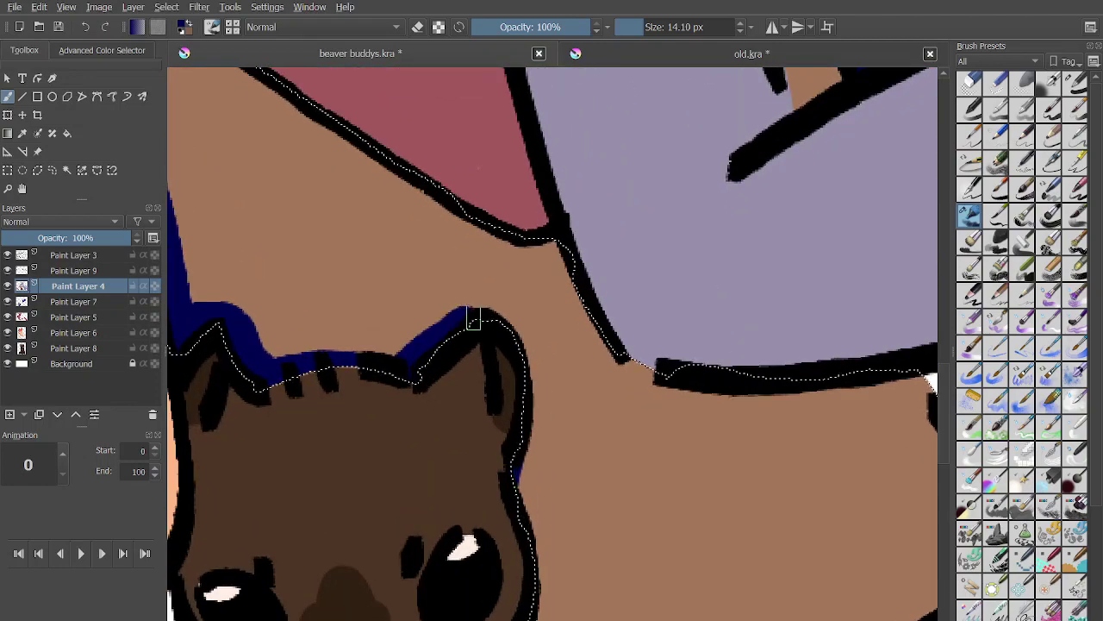
mouse_move(475, 317)
left_mouse_down()
mouse_move(516, 330)
mouse_move(514, 512)
mouse_move(492, 376)
mouse_move(500, 303)
mouse_move(519, 367)
mouse_move(491, 463)
left_mouse_up()
scroll(495, 459, "down", 5)
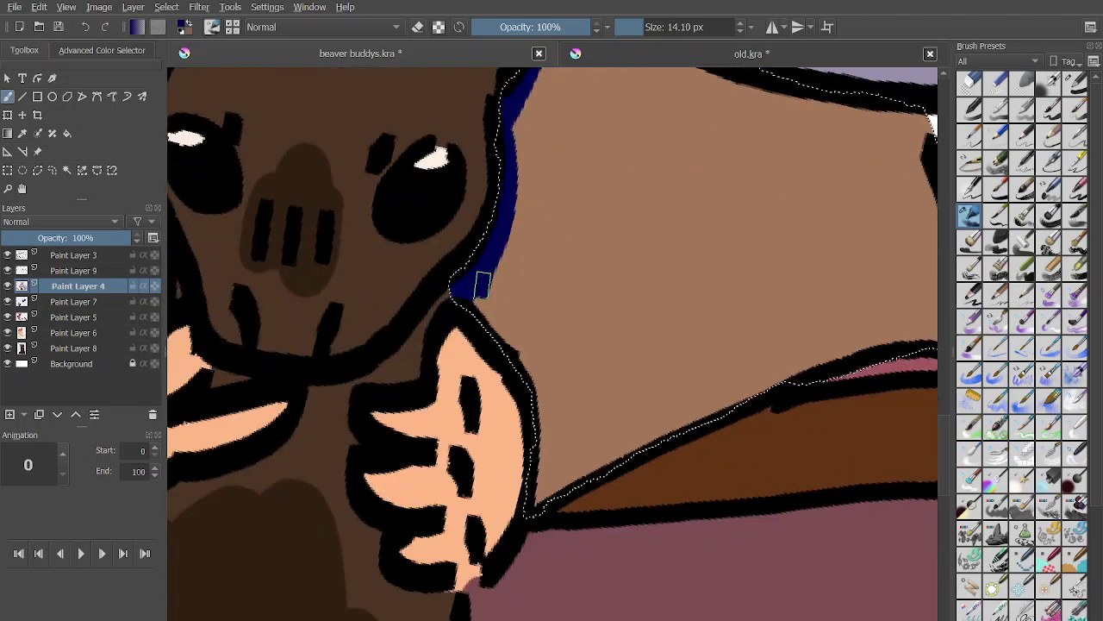
Paint navy shadows on the brown top along the orange character's hand and above the belt, undoing a stray stroke across the fabric.
left_click_drag(514, 374, 545, 493)
scroll(559, 507, "down", 6)
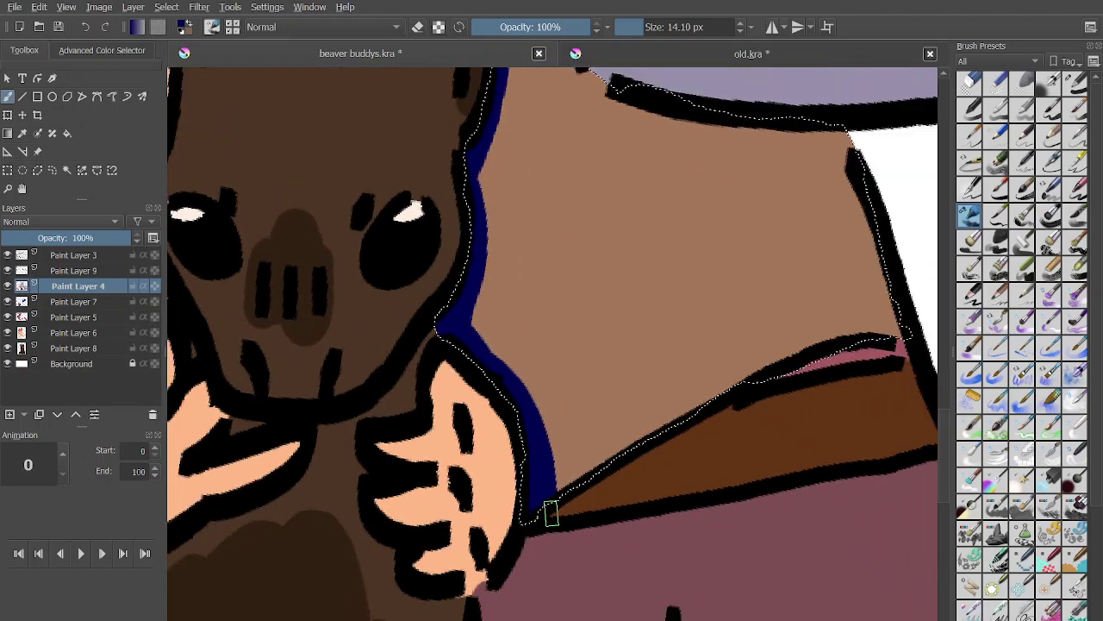
scroll(551, 517, "up", 5)
scroll(500, 461, "down", 5)
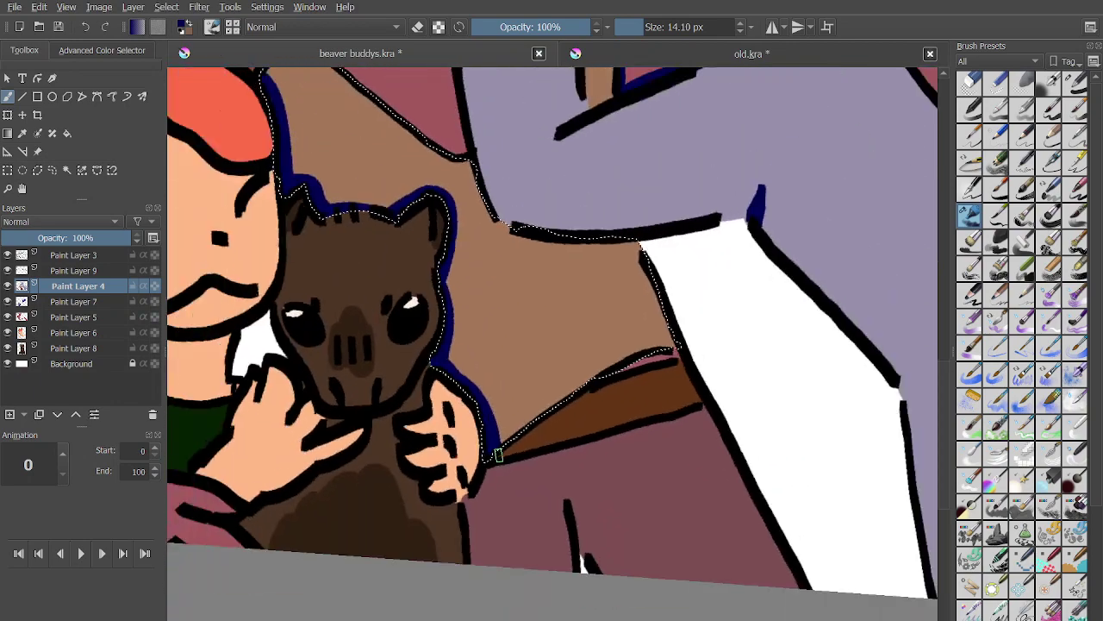
scroll(496, 461, "up", 4)
left_click_drag(498, 467, 570, 404)
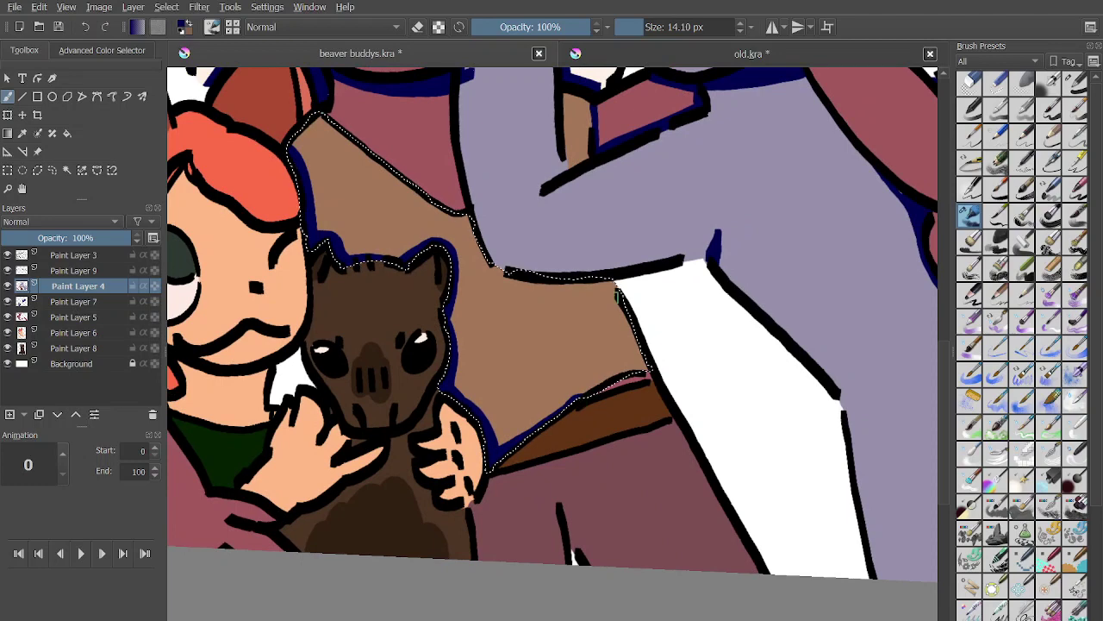
scroll(616, 299, "up", 1)
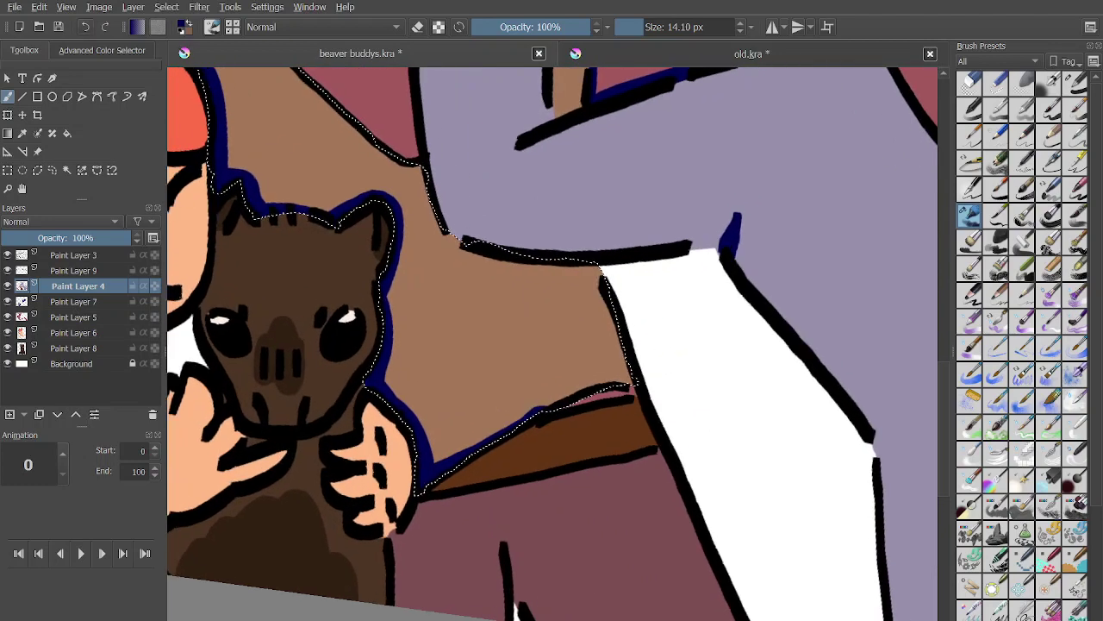
left_click_drag(519, 344, 581, 305)
left_click(84, 27)
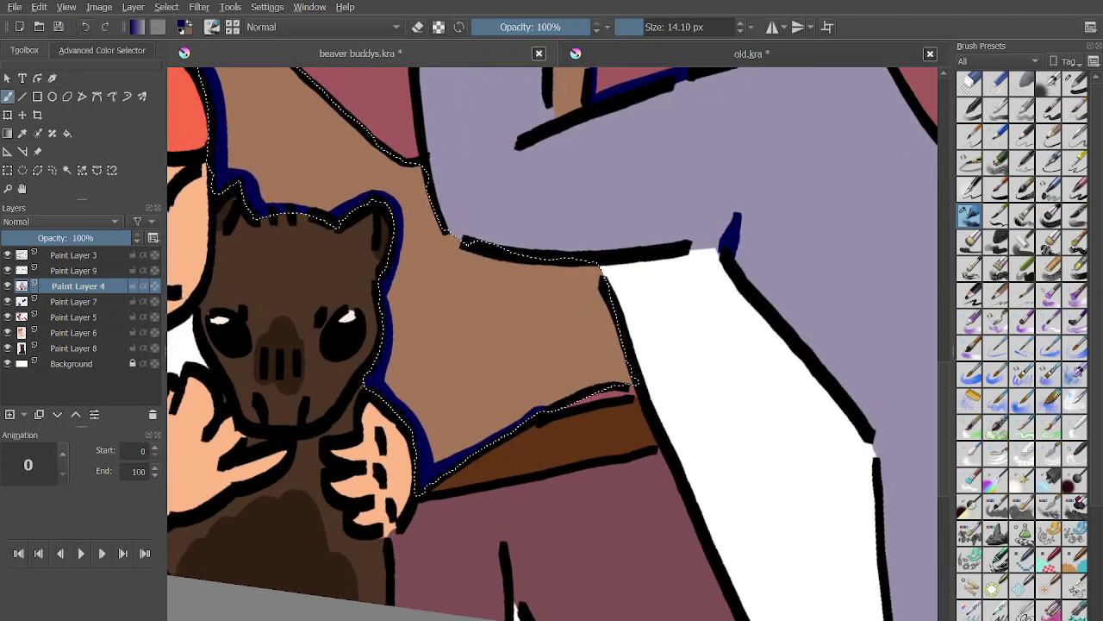
Undo the navy shadow strokes on the brown top and return to the brush with that area selected.
left_click(68, 170)
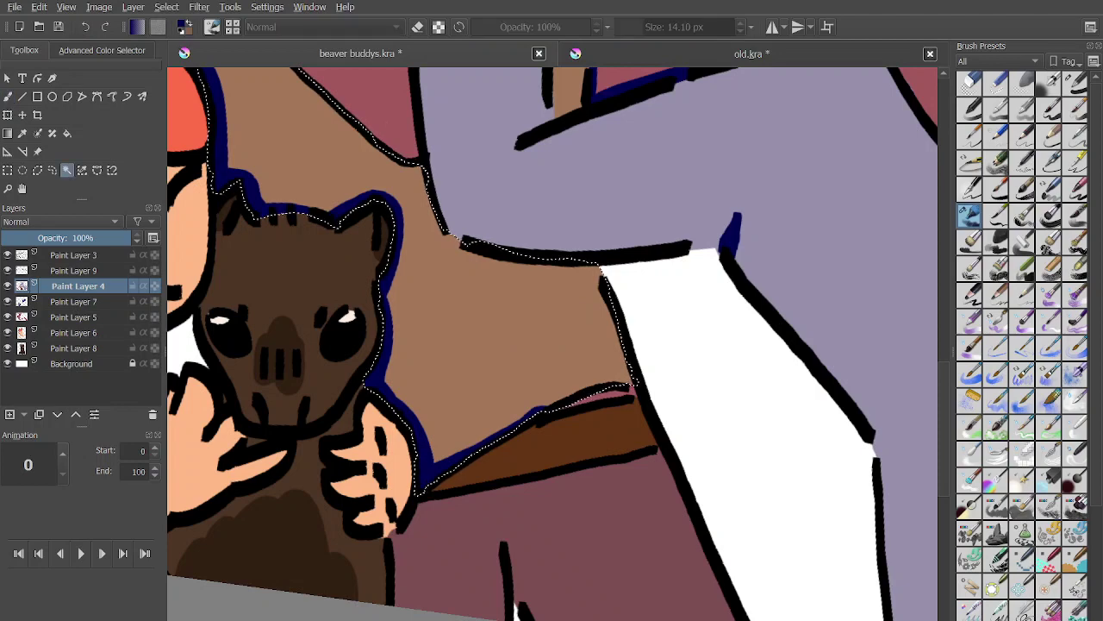
left_click(74, 301)
left_click(78, 286)
left_click(84, 26)
left_click(84, 26)
left_click(85, 27)
left_click(85, 27)
left_click(84, 26)
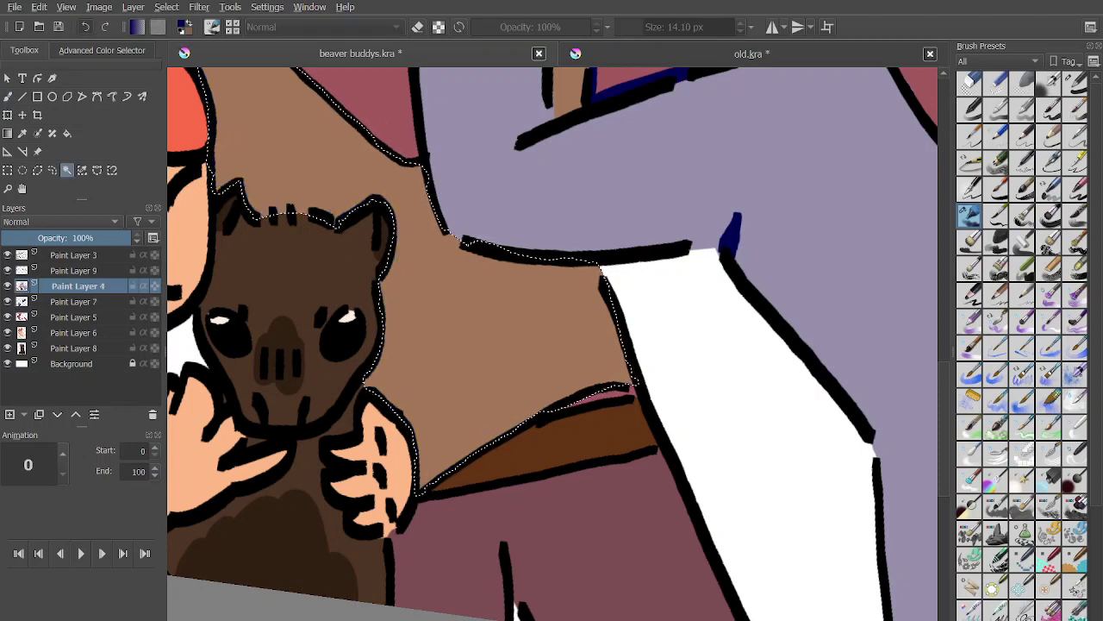
left_click(84, 27)
left_click(85, 27)
scroll(552, 345, "down", 2)
left_click(543, 423)
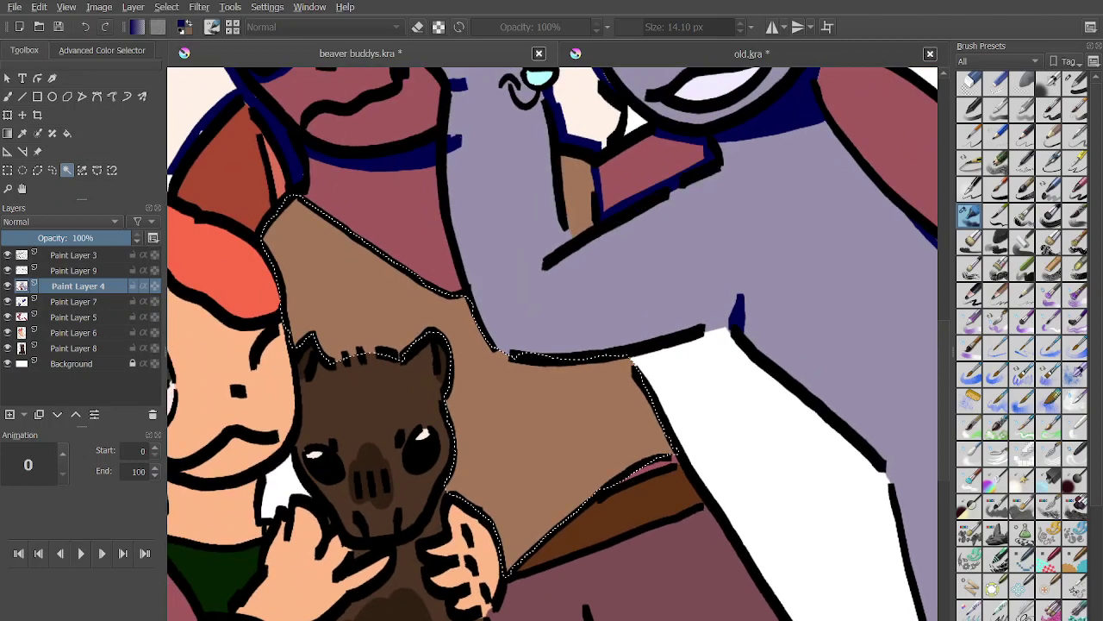
key("b")
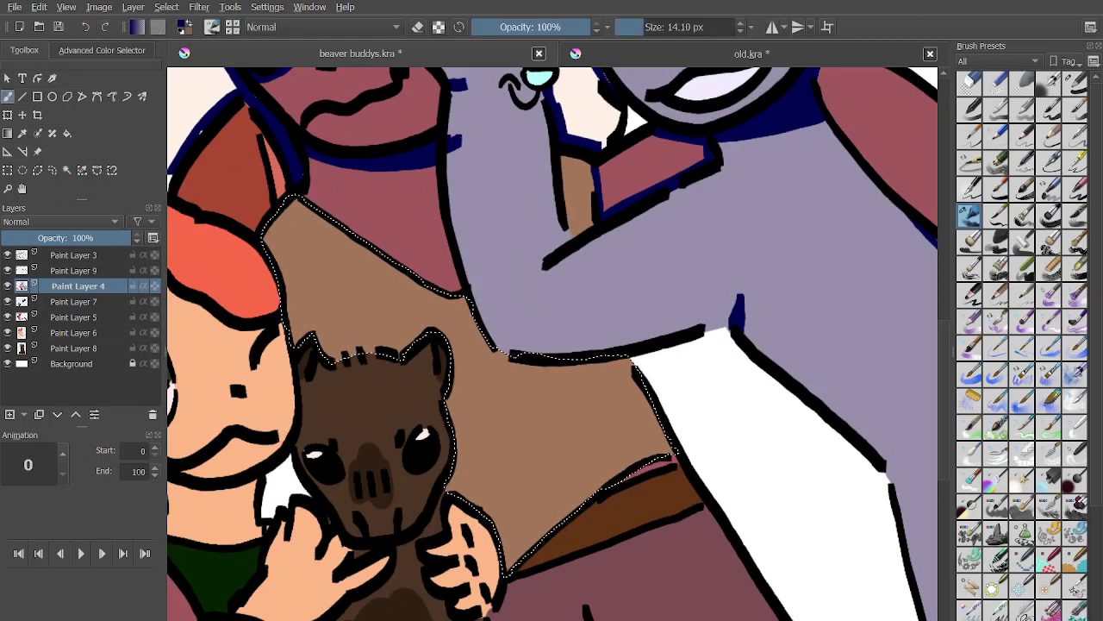
Undo the navy strokes around the cream patch on Paint Layer 4, checking with Paint Layer 9 hidden, and leave Paint Layer 9 active and visible.
left_click(78, 270)
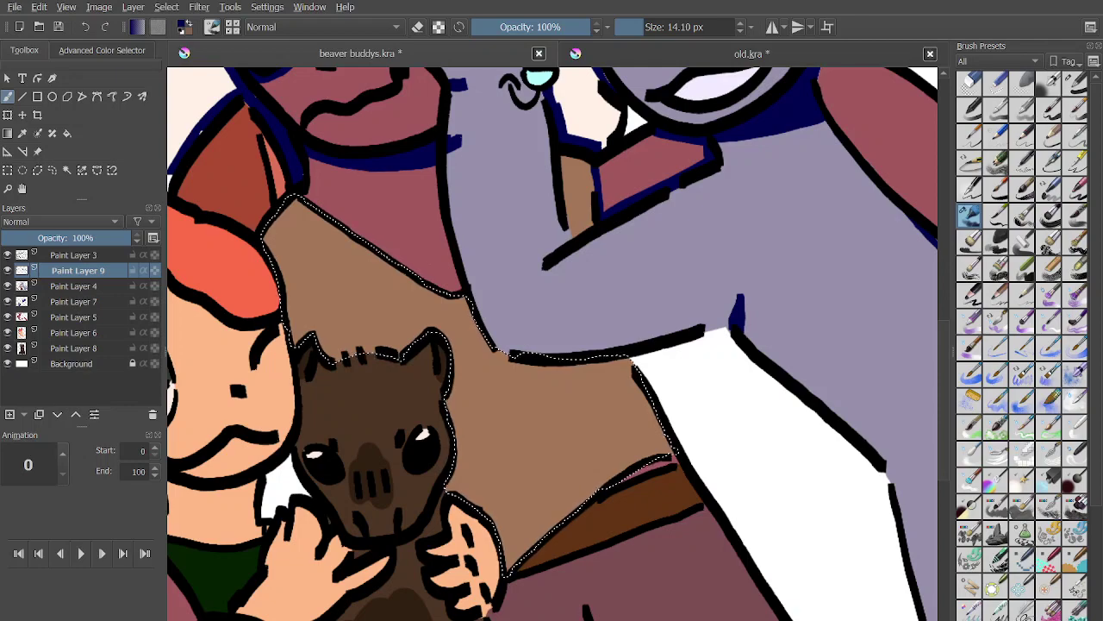
left_click(8, 271)
scroll(509, 507, "down", 2)
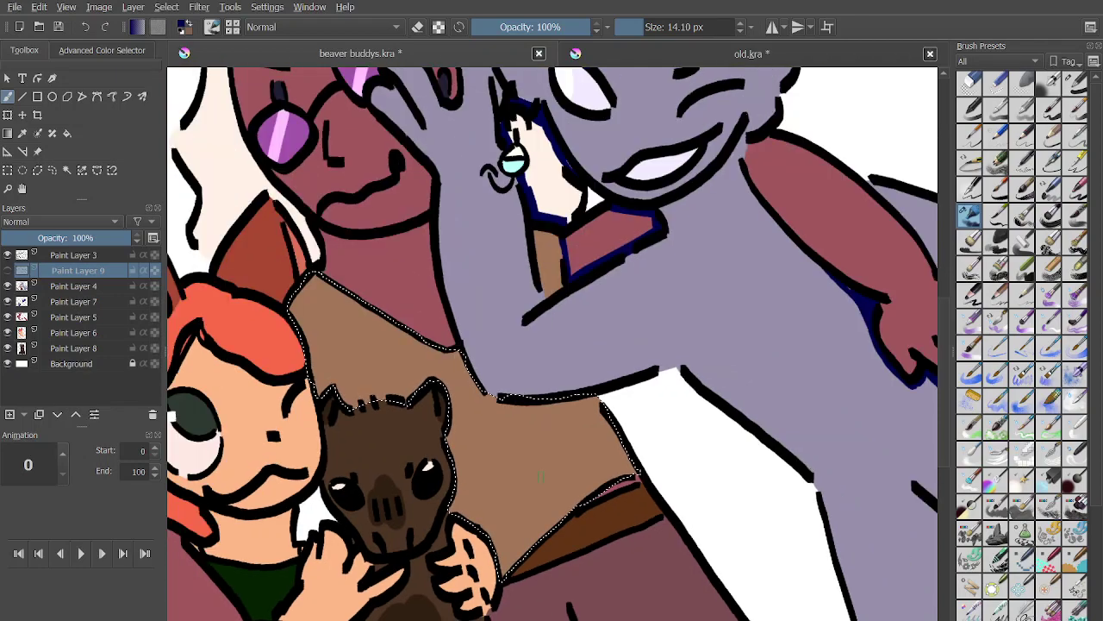
scroll(509, 507, "up", 1)
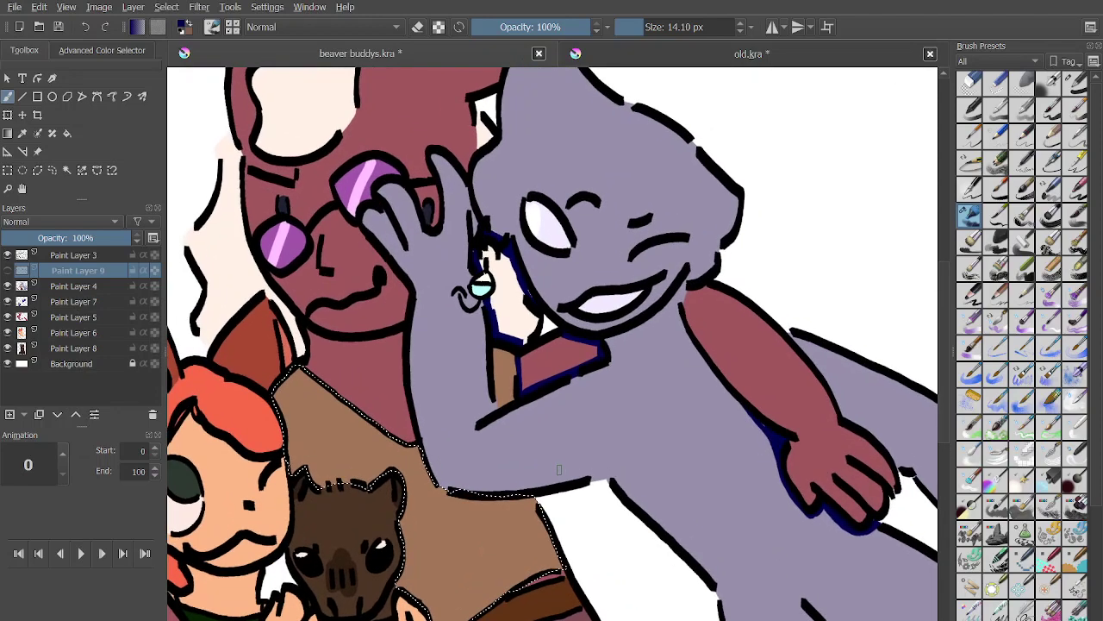
key("ctrl+z")
key("ctrl+z")
key("ctrl+z")
key("ctrl+z")
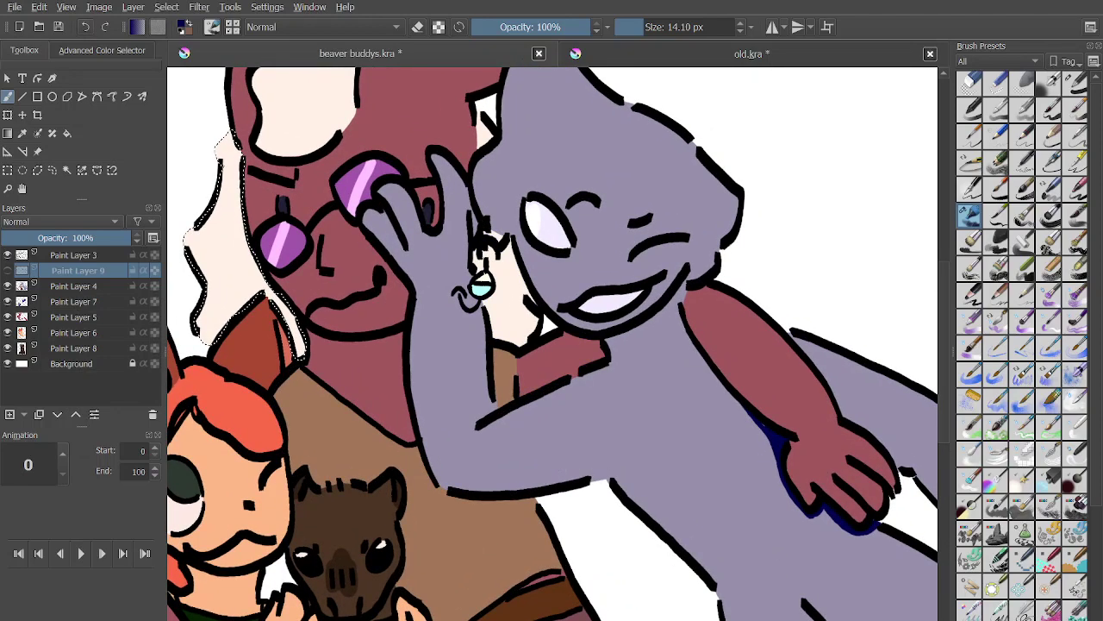
key("ctrl+shift+z")
left_click(8, 271)
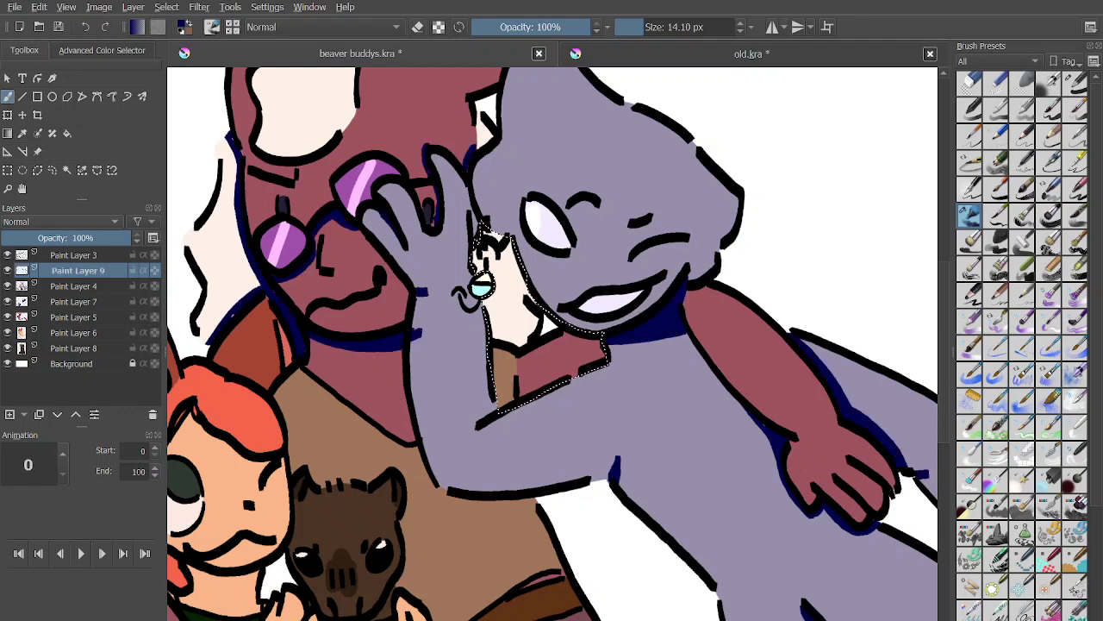
Repaint the navy shadows on Paint Layer 9 along the cream patch's edges and down the boundary between the brown strip and maroon patch.
scroll(559, 470, "up", 3)
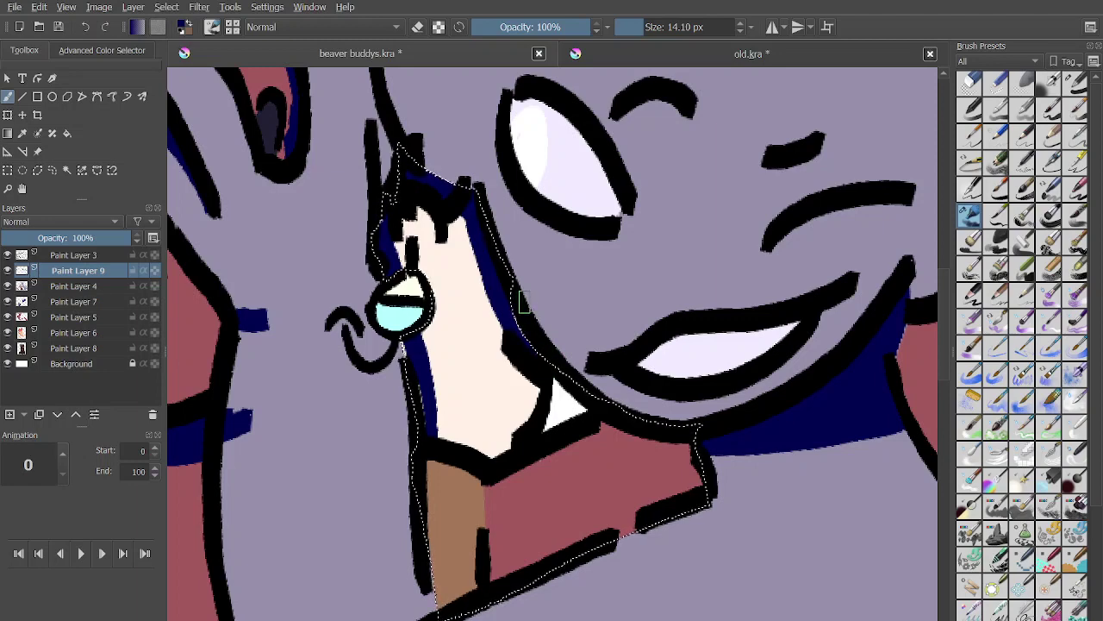
mouse_move(423, 430)
left_mouse_down()
mouse_move(509, 467)
mouse_move(417, 396)
mouse_move(446, 459)
left_mouse_up()
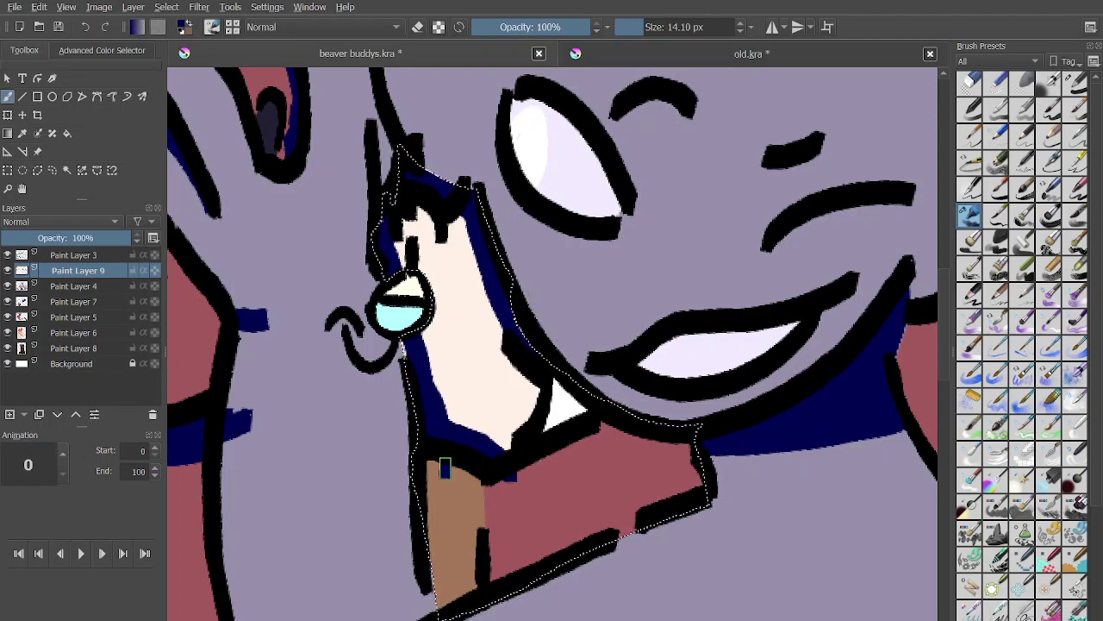
scroll(491, 490, "up", 1)
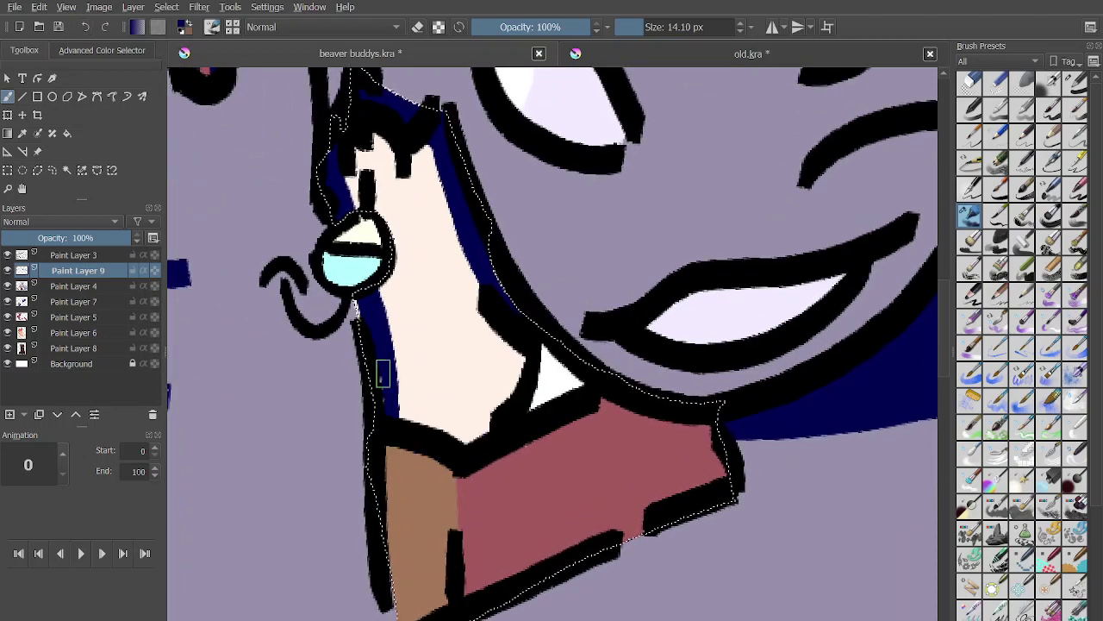
mouse_move(380, 372)
left_mouse_down()
mouse_move(359, 300)
mouse_move(390, 371)
mouse_move(360, 327)
mouse_move(384, 390)
mouse_move(469, 445)
mouse_move(473, 588)
left_mouse_up()
left_click_drag(466, 521, 470, 596)
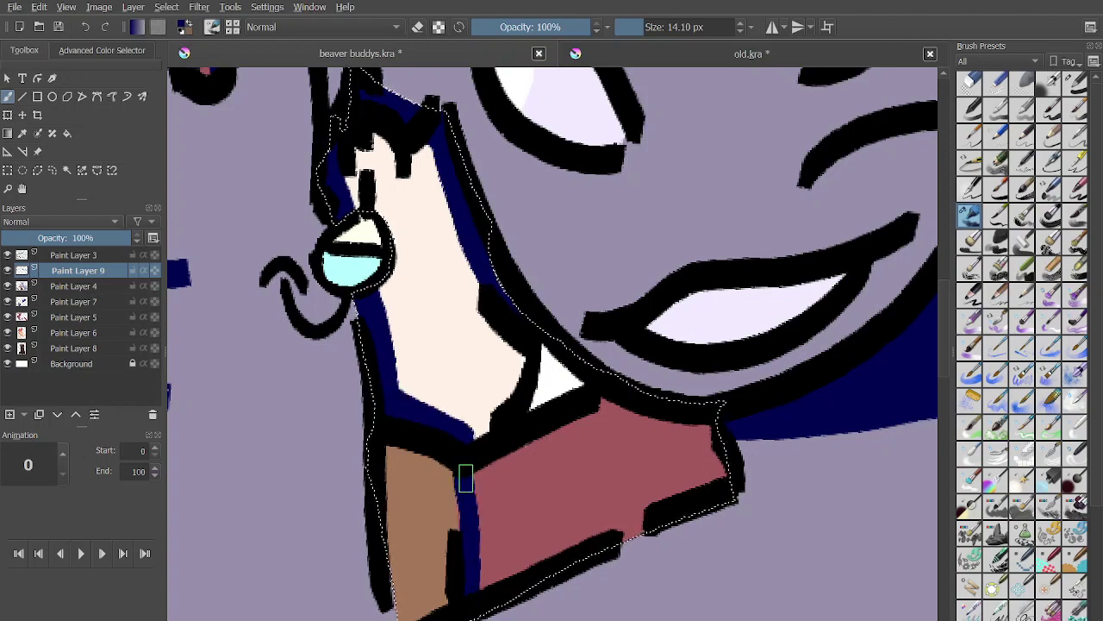
Paint navy shadows along the inner edges of the maroon patch beside the brown strip on Paint Layer 9.
left_click_drag(466, 479, 470, 582)
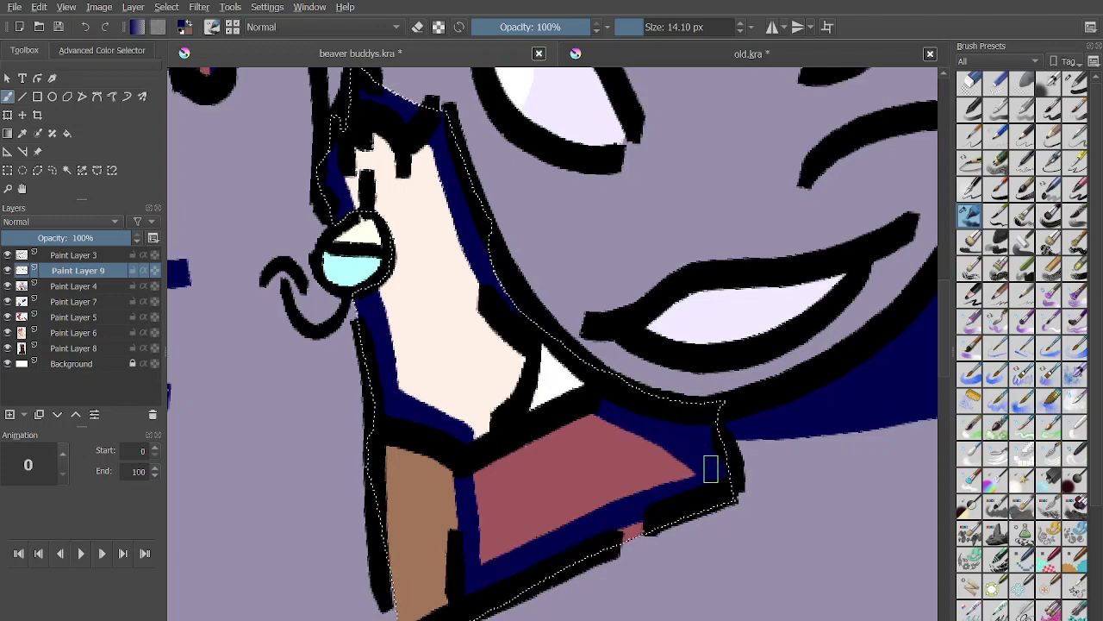
scroll(711, 468, "down", 5)
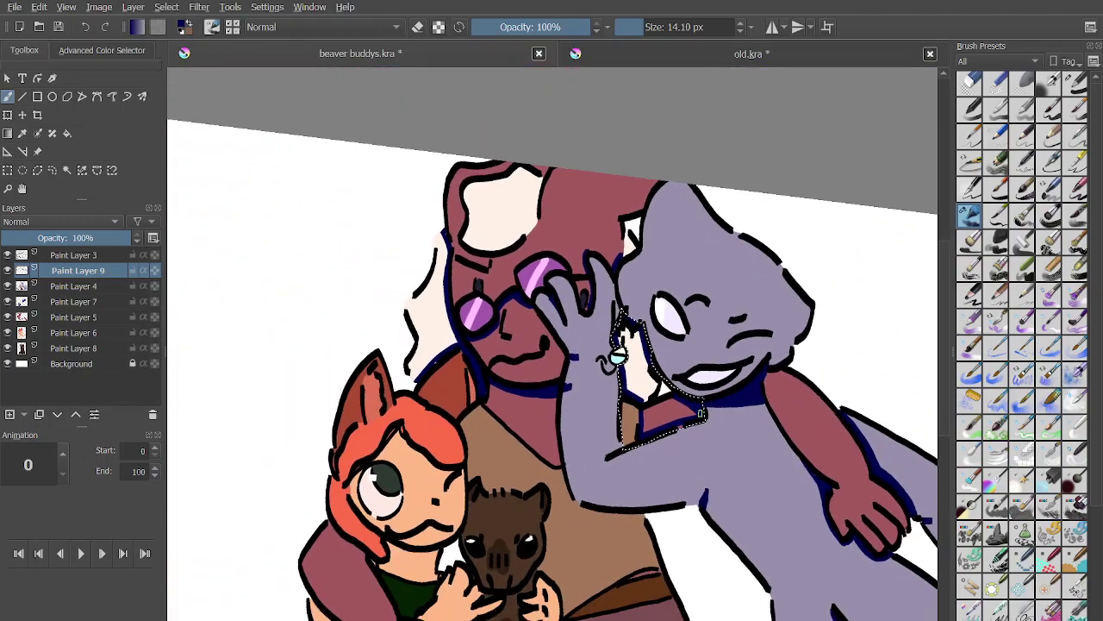
scroll(700, 413, "up", 1)
Select the contiguous brown top area using Paint Layer 4, and return to the brush on Paint Layer 9.
left_click(67, 169)
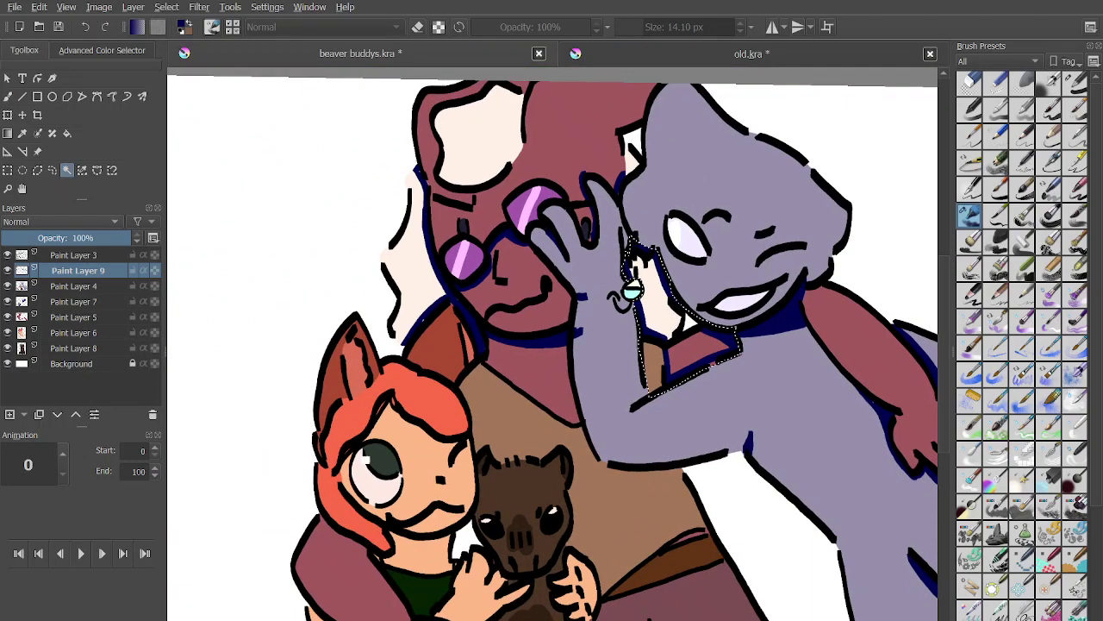
key("Page_Down")
left_click(623, 507)
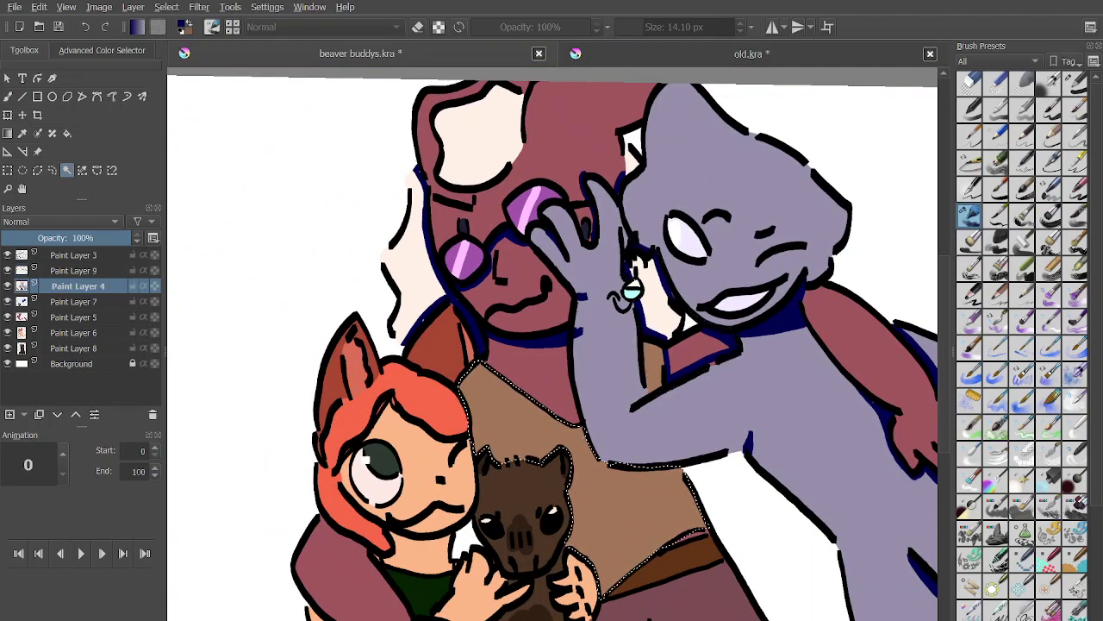
key("b")
key("Page_Up")
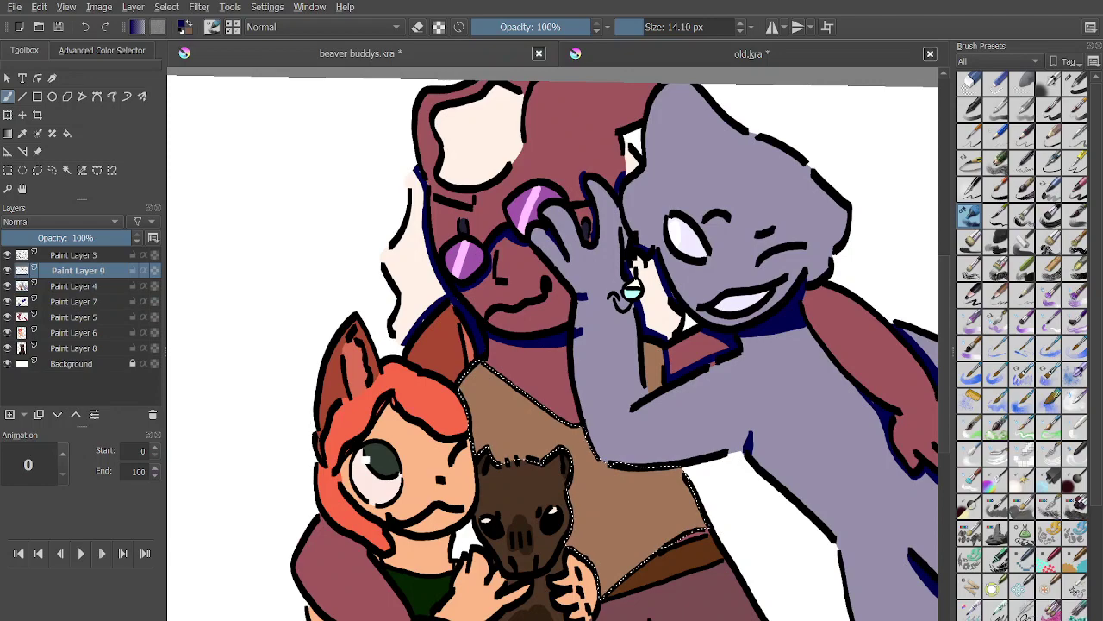
scroll(514, 446, "up", 3)
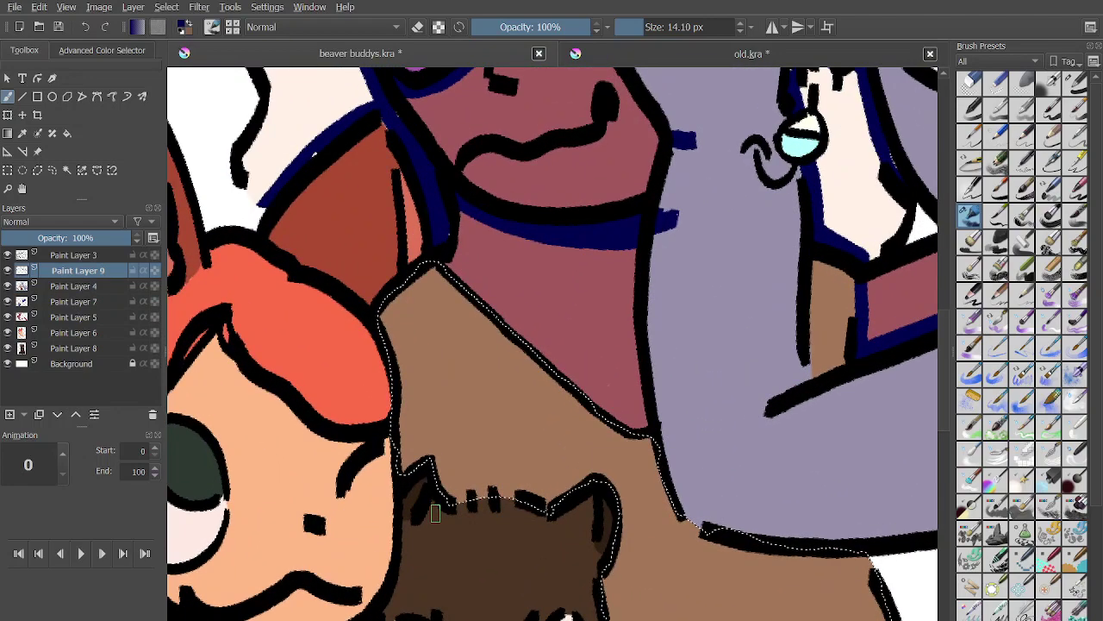
mouse_move(381, 310)
left_mouse_down()
mouse_move(417, 474)
mouse_move(404, 334)
left_mouse_up()
scroll(418, 456, "up", 1)
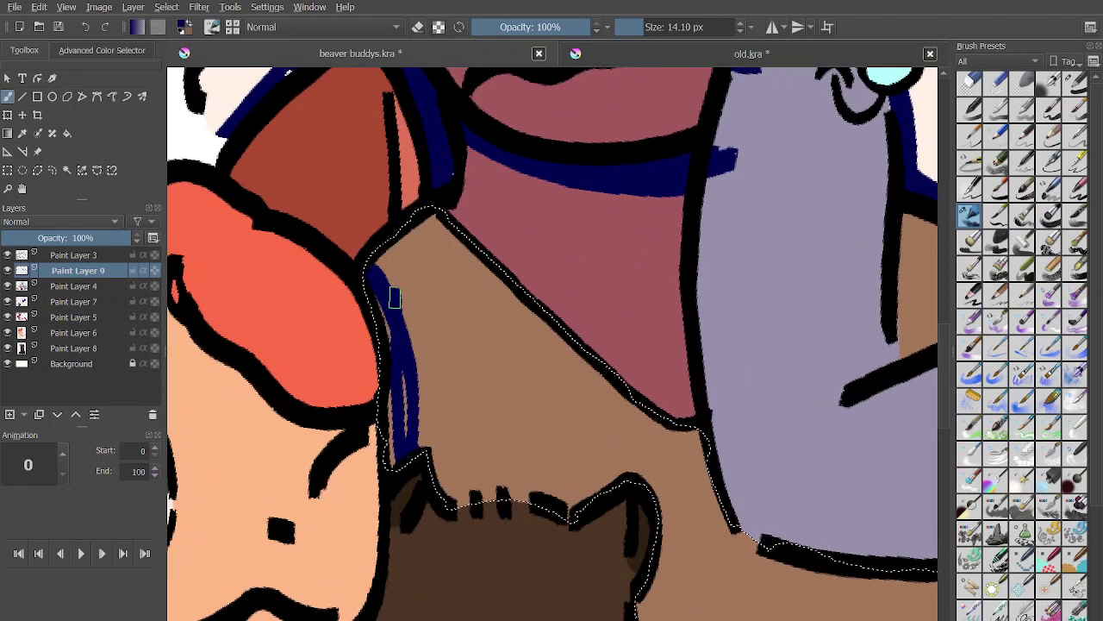
key("ctrl+z")
Paint a navy shadow on the brown top along the orange hair and over the top of the beaver's head.
key("4")
key("4")
key("4")
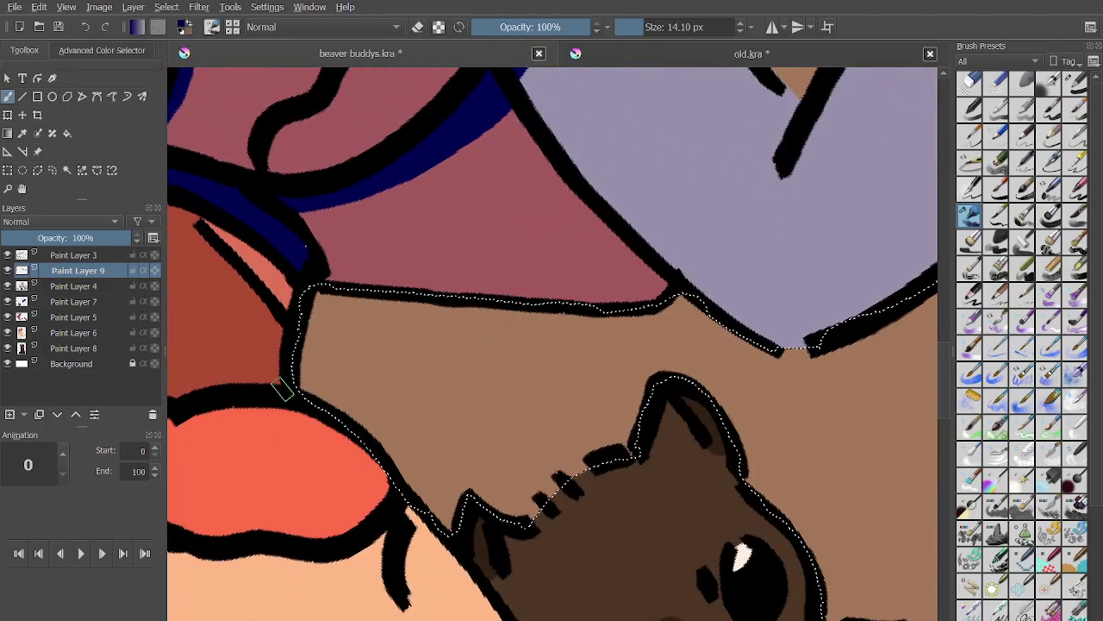
right_click(391, 490)
left_click(290, 371)
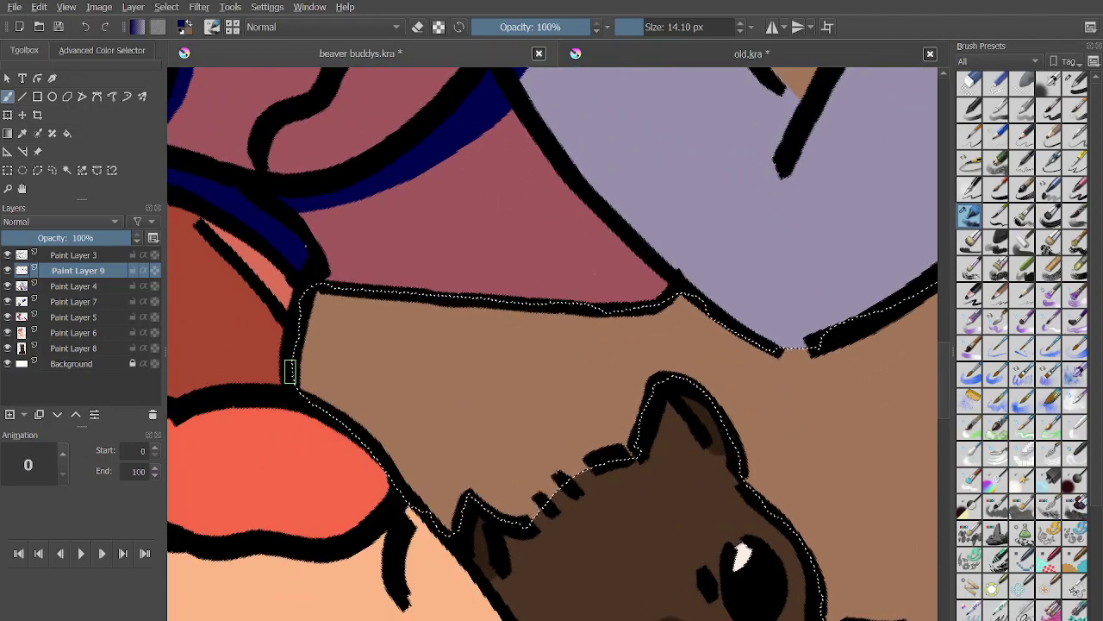
mouse_move(291, 371)
left_mouse_down()
mouse_move(373, 428)
mouse_move(452, 544)
mouse_move(464, 494)
mouse_move(520, 521)
left_mouse_up()
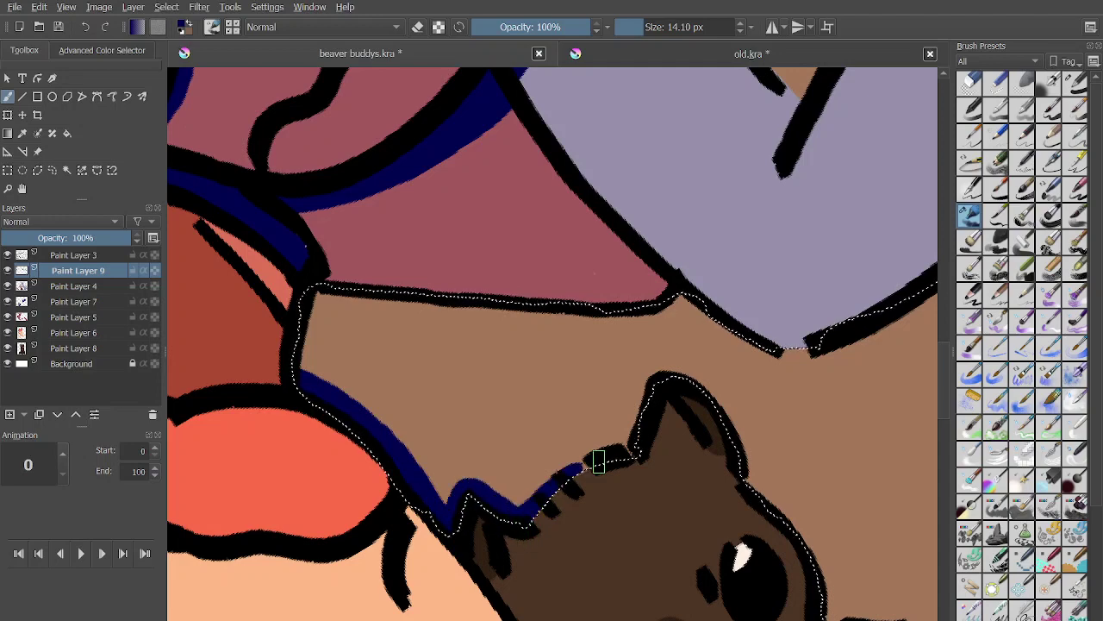
left_click_drag(600, 461, 633, 453)
Extend the navy shadow on the brown top around the outer edge of the beaver's ear nearest the belt.
scroll(632, 453, "up", 2)
key("6")
mouse_move(526, 437)
left_mouse_down()
mouse_move(393, 468)
mouse_move(491, 419)
mouse_move(539, 417)
mouse_move(508, 437)
mouse_move(574, 336)
mouse_move(631, 345)
mouse_move(677, 430)
mouse_move(688, 528)
left_mouse_up()
scroll(688, 527, "down", 3)
scroll(498, 308, "up", 1)
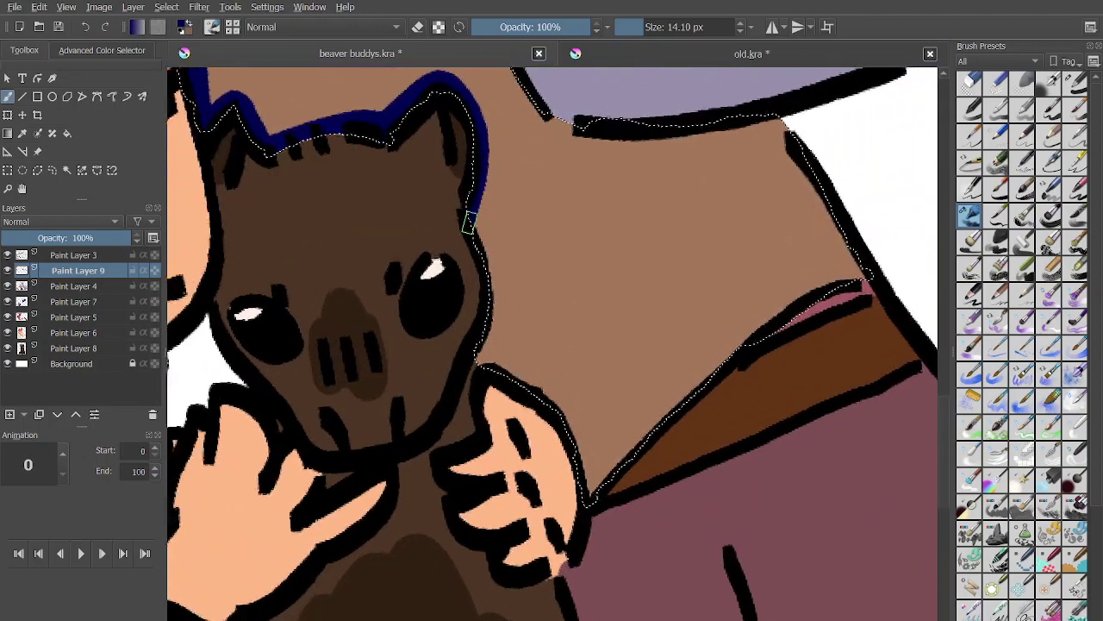
Paint the navy shadow down the side of the beaver's head, around the orange character's hand and along the top's lower hem.
scroll(469, 223, "up", 1)
mouse_move(463, 184)
left_mouse_down()
mouse_move(489, 281)
mouse_move(474, 357)
left_mouse_up()
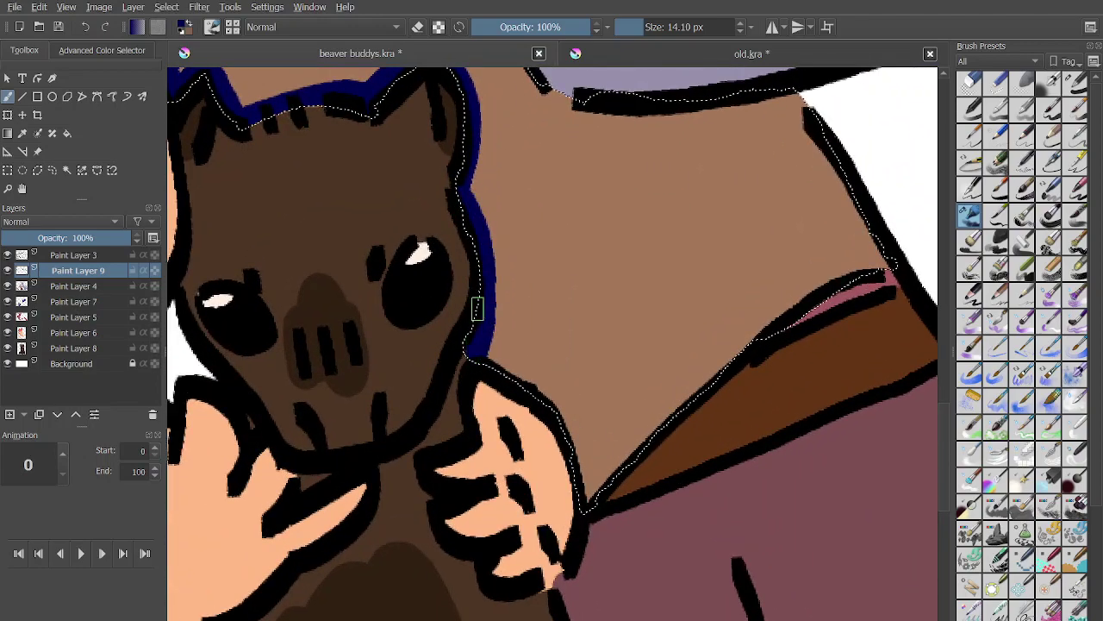
mouse_move(478, 308)
left_mouse_down()
mouse_move(469, 347)
mouse_move(486, 346)
mouse_move(545, 399)
mouse_move(592, 516)
mouse_move(509, 377)
mouse_move(540, 391)
mouse_move(579, 449)
mouse_move(601, 529)
mouse_move(587, 505)
mouse_move(662, 424)
left_mouse_up()
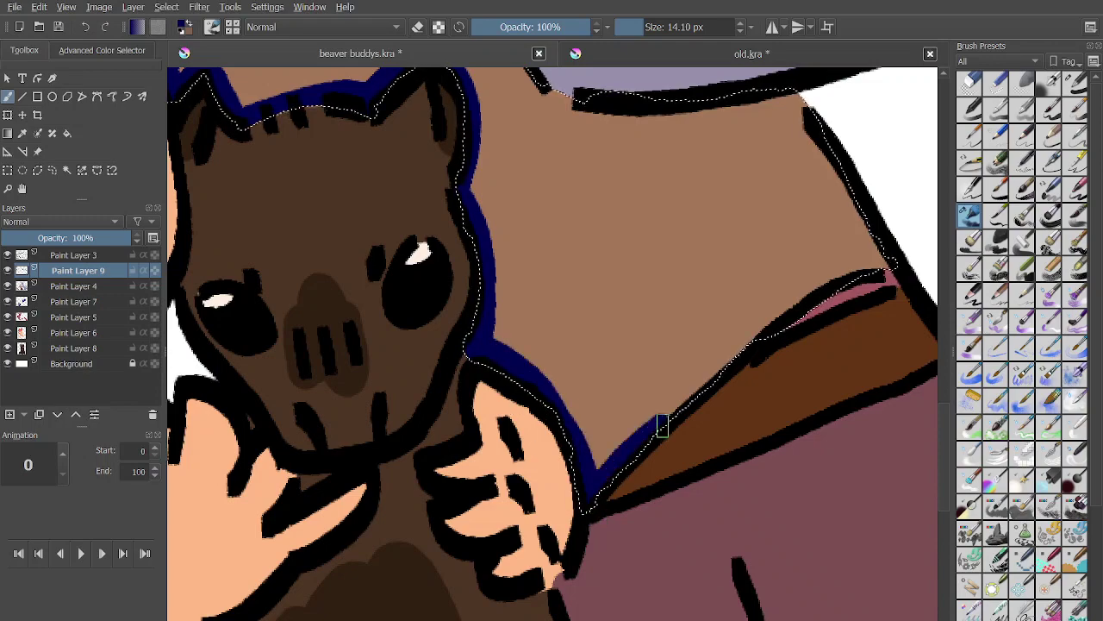
scroll(632, 419, "down", 4)
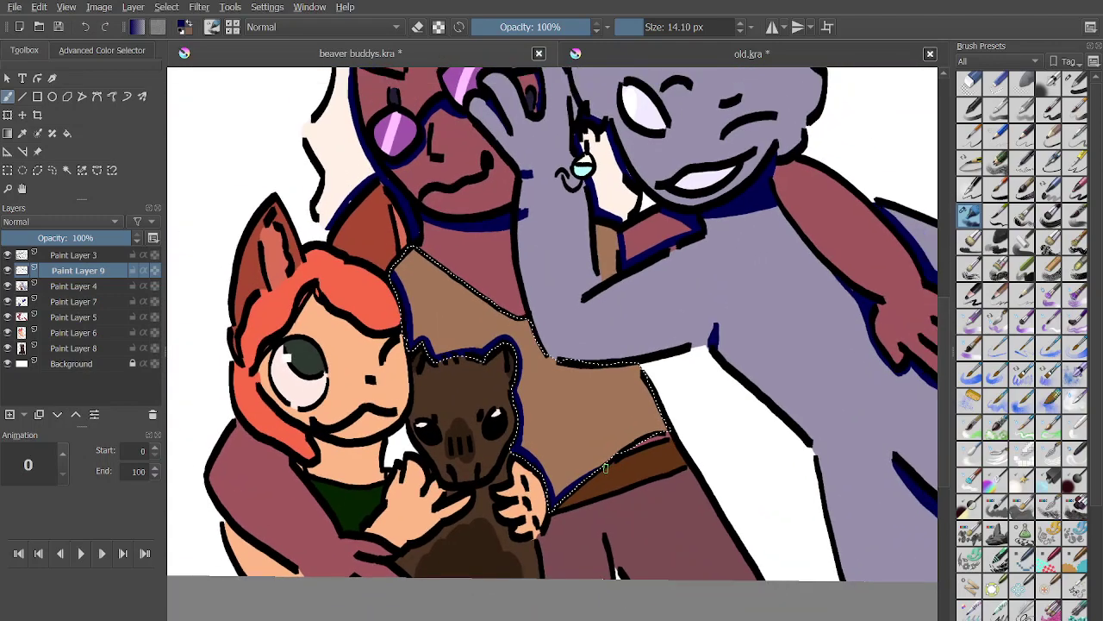
Select the dark brown belt area using Paint Layer 4.
scroll(606, 468, "up", 1)
left_click(67, 170)
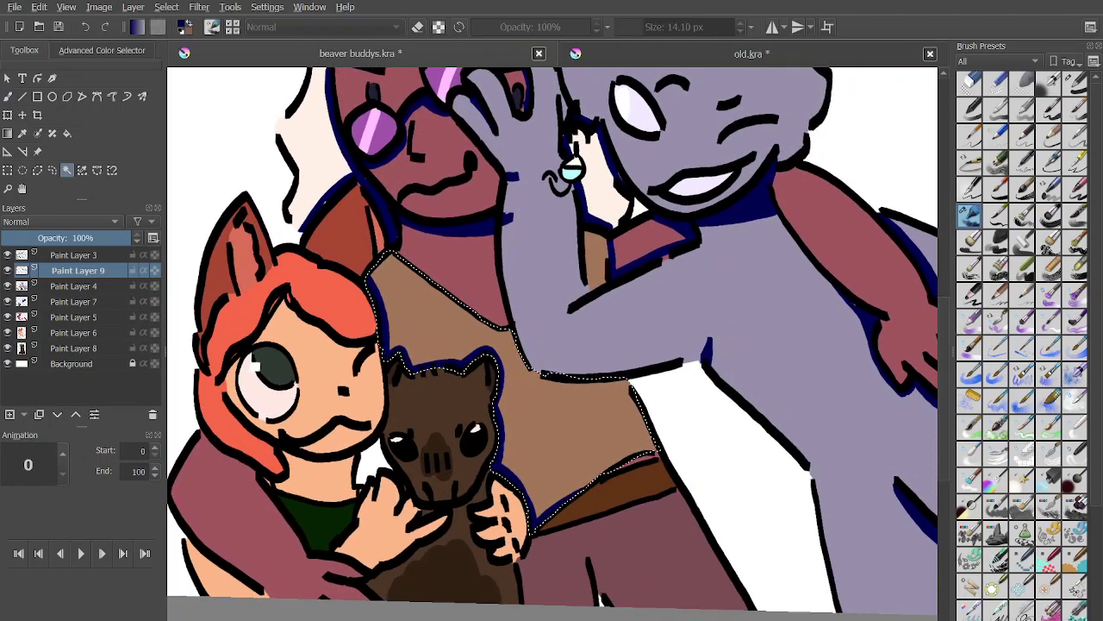
left_click(78, 302)
left_click(77, 286)
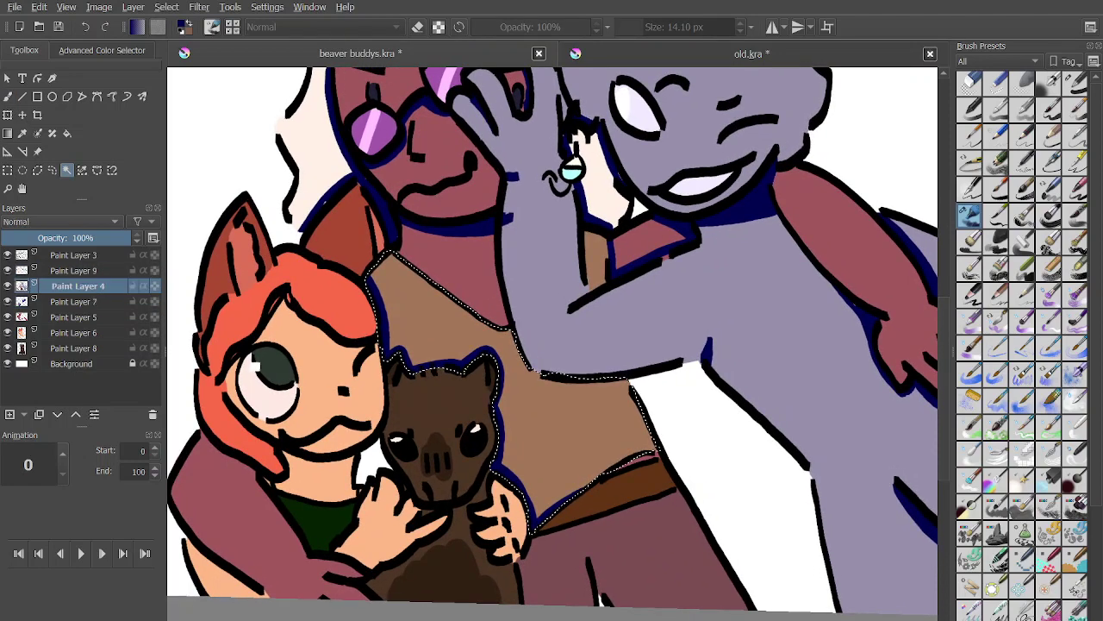
scroll(648, 450, "up", 8)
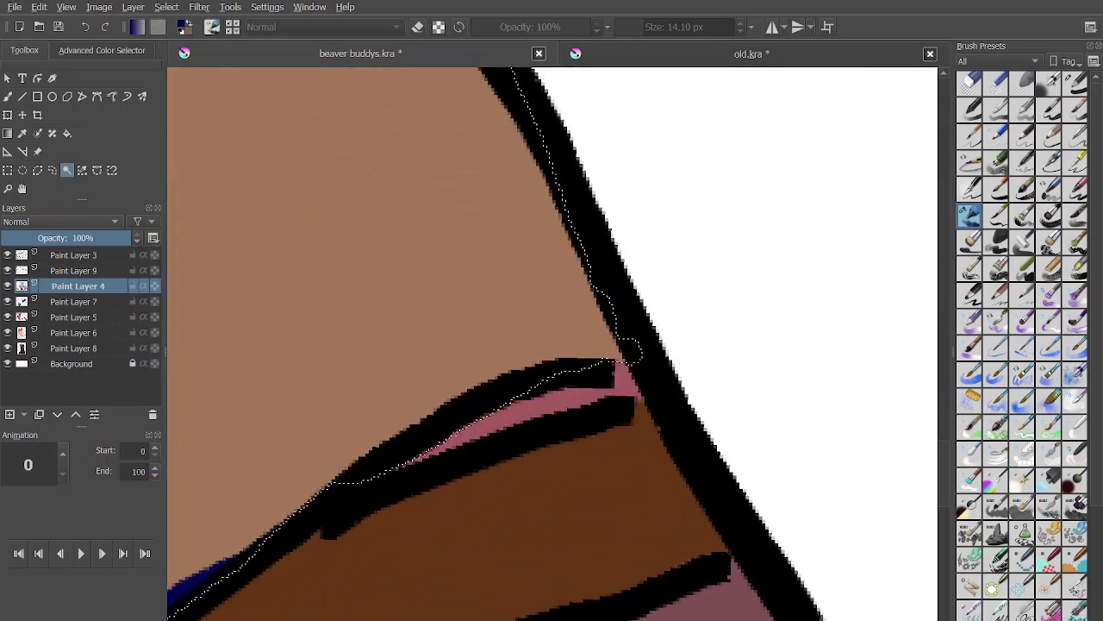
scroll(553, 344, "down", 3)
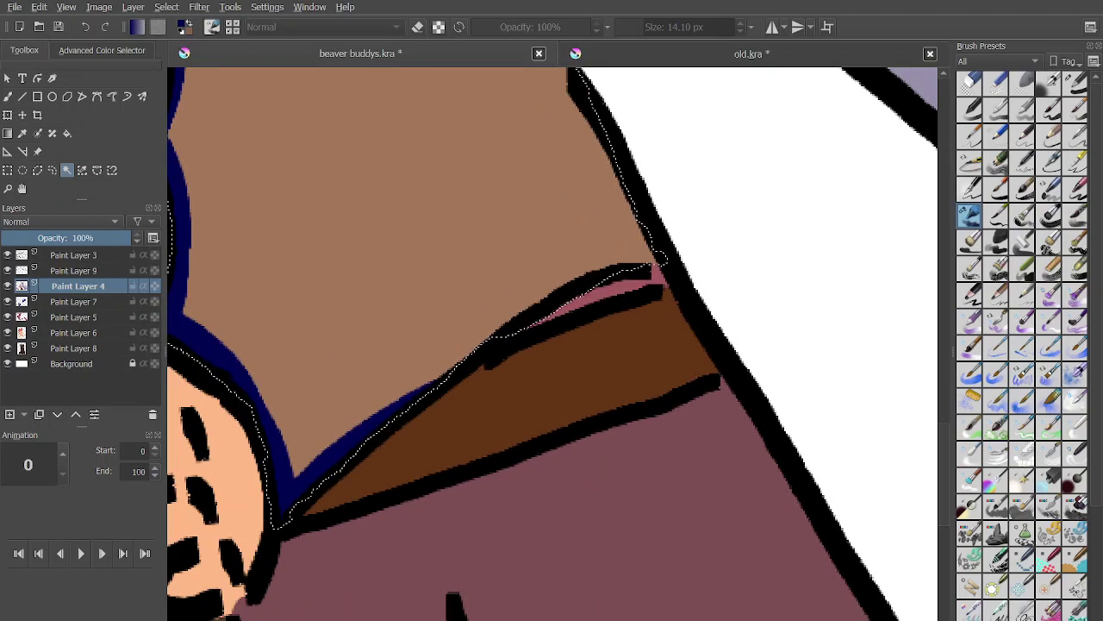
key("Page_Up")
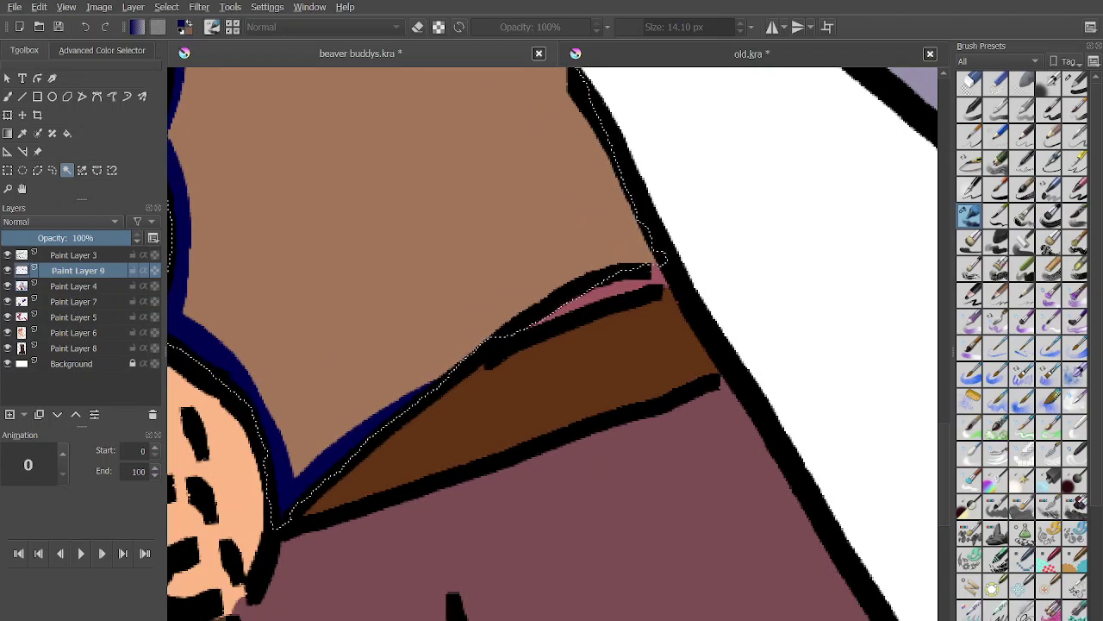
key("Page_Down")
key("Page_Down")
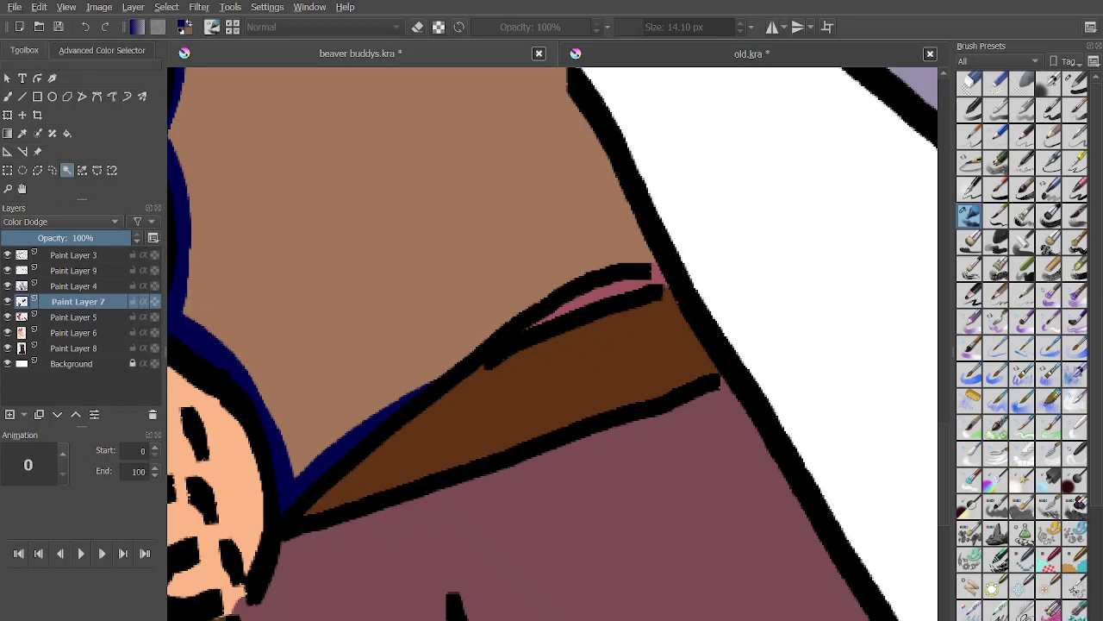
key("Page_Up")
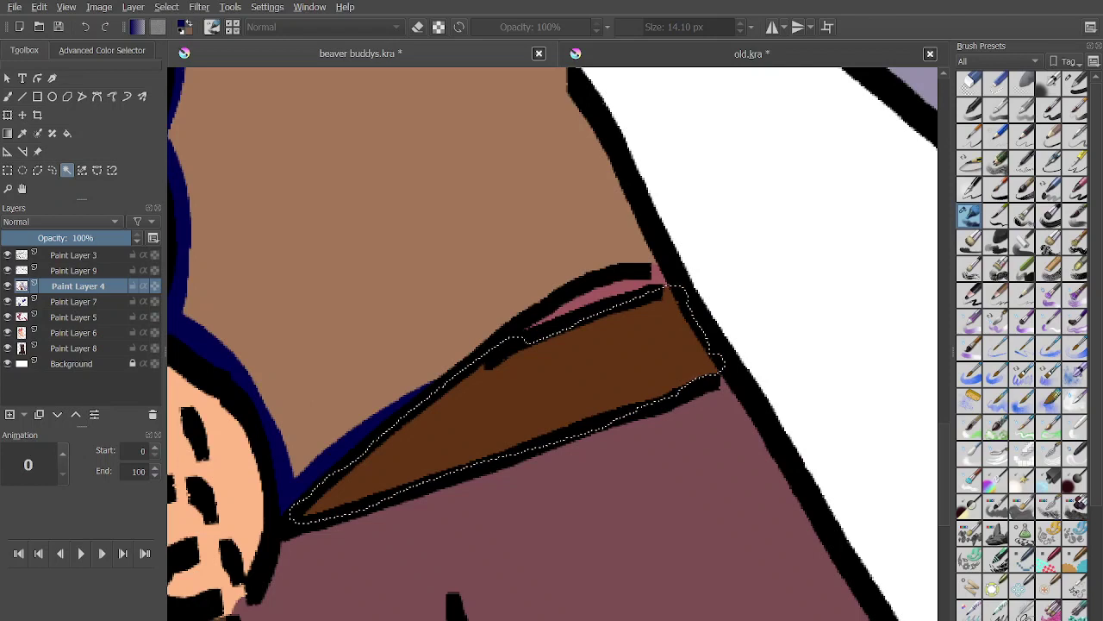
Paint a navy shadow along the belt's upper edge on Paint Layer 9, starting from its pointed end by the hand.
key("b")
left_click(101, 50)
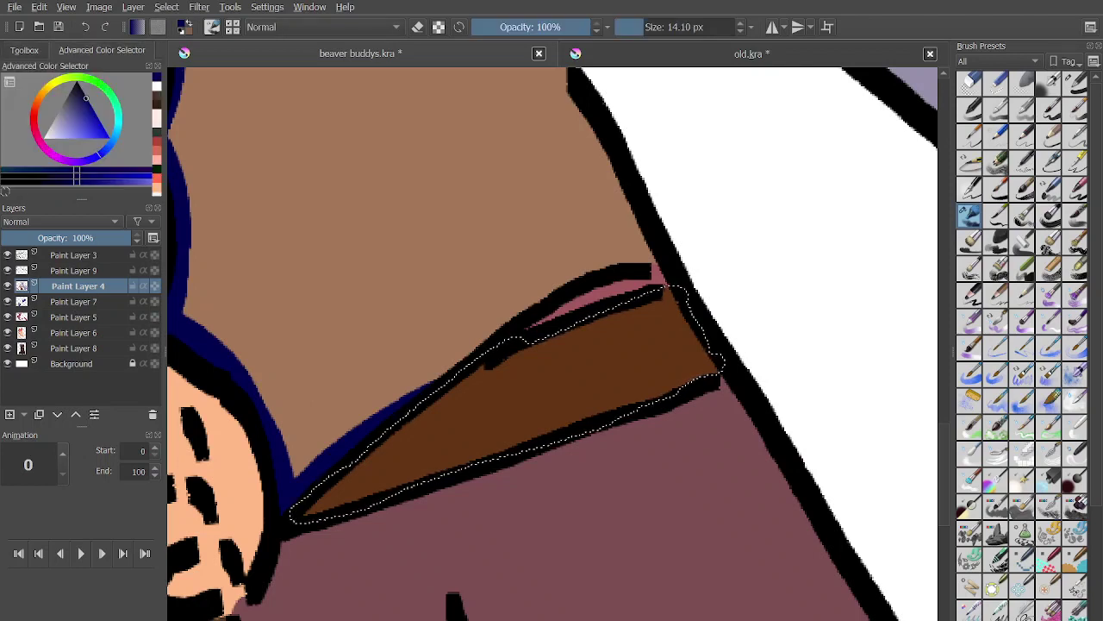
left_click(24, 50)
left_click(78, 255)
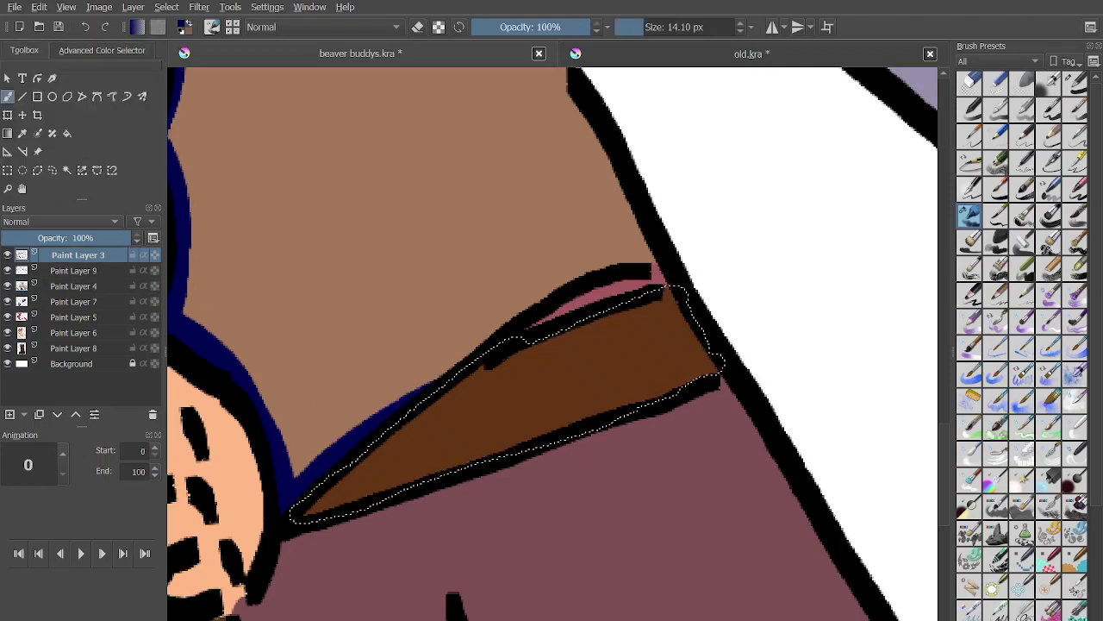
key("Page_Down")
mouse_move(516, 349)
left_mouse_down()
mouse_move(352, 507)
mouse_move(459, 390)
mouse_move(505, 359)
left_mouse_up()
left_click(85, 27)
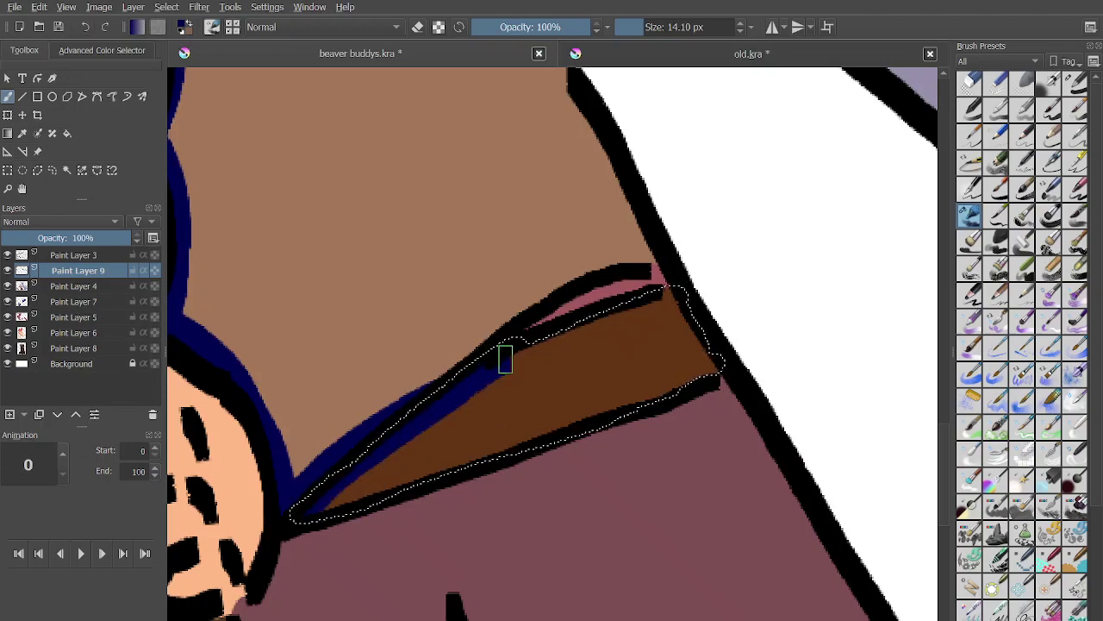
scroll(505, 359, "down", 4)
Select the dark maroon trousers below the belt using Paint Layer 4.
left_click(68, 170)
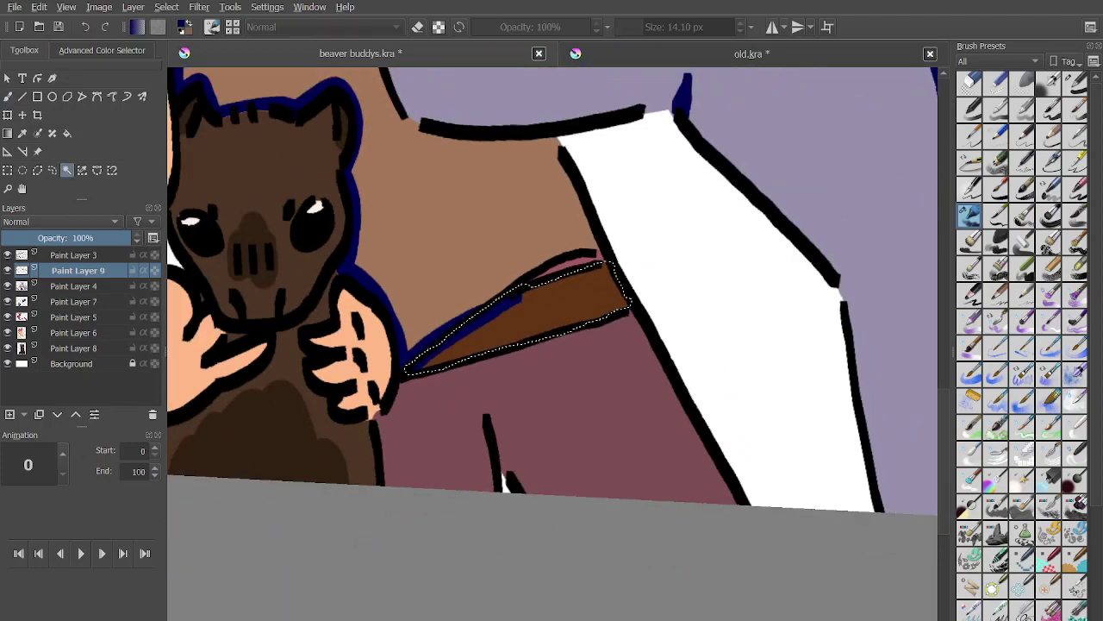
left_click(78, 302)
left_click(77, 286)
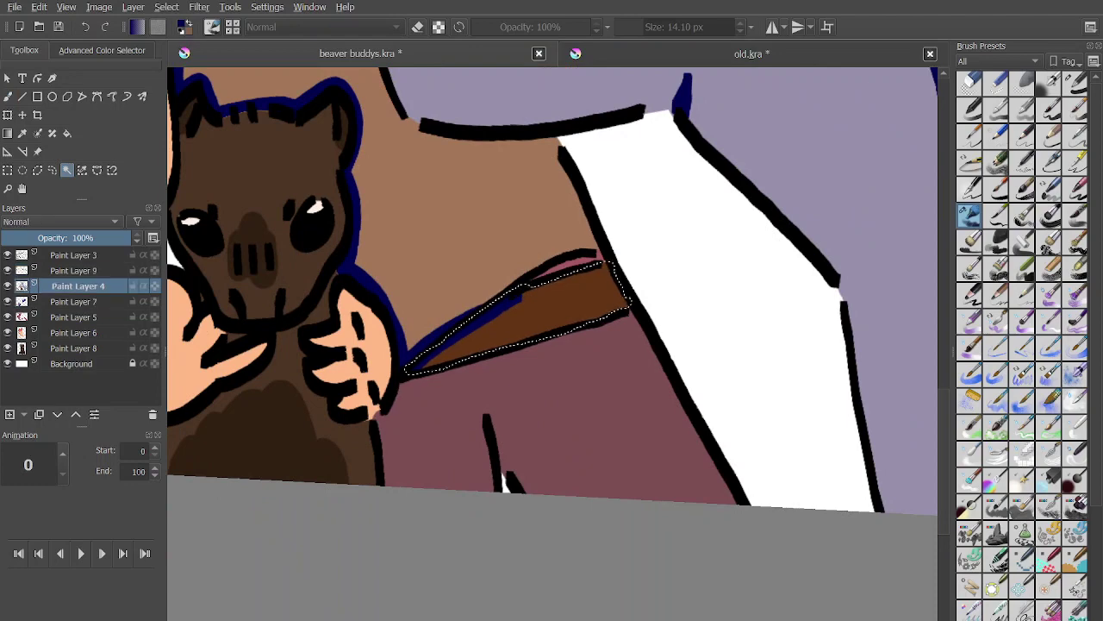
left_click(500, 477)
Paint navy shadows on the trousers beside the beaver's body and along the black crease line on Paint Layer 4.
key("b")
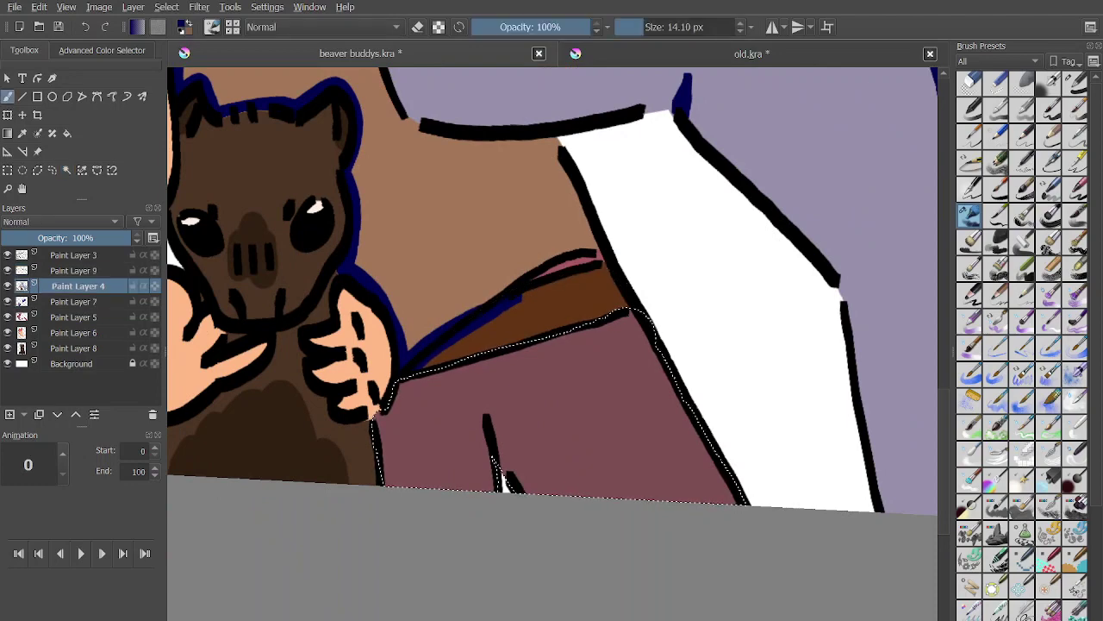
scroll(433, 440, "up", 3)
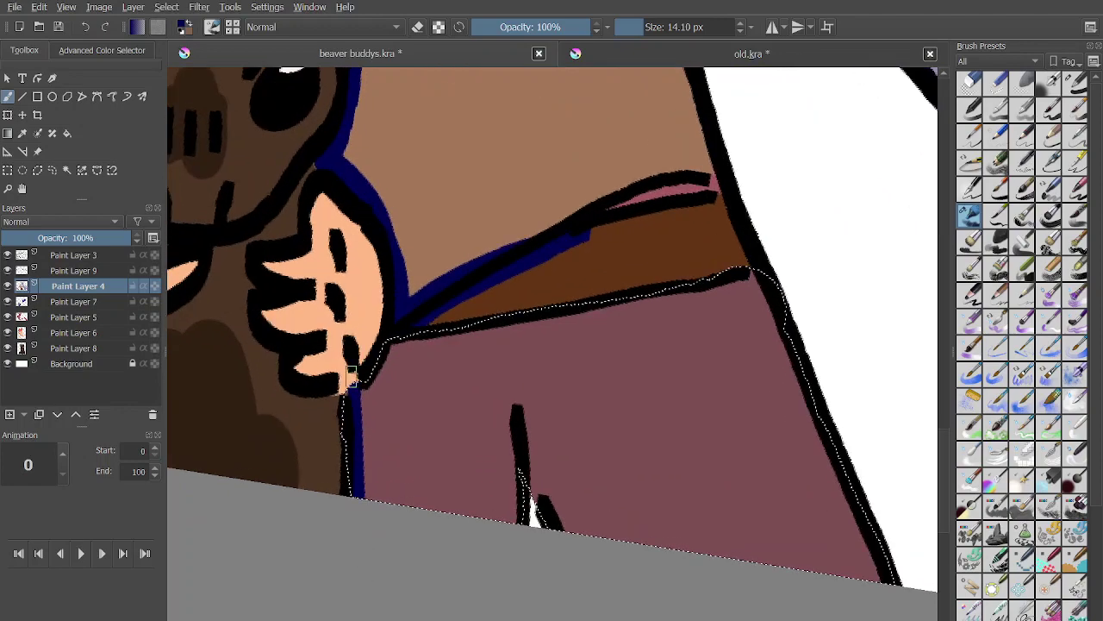
left_click_drag(523, 413, 568, 532)
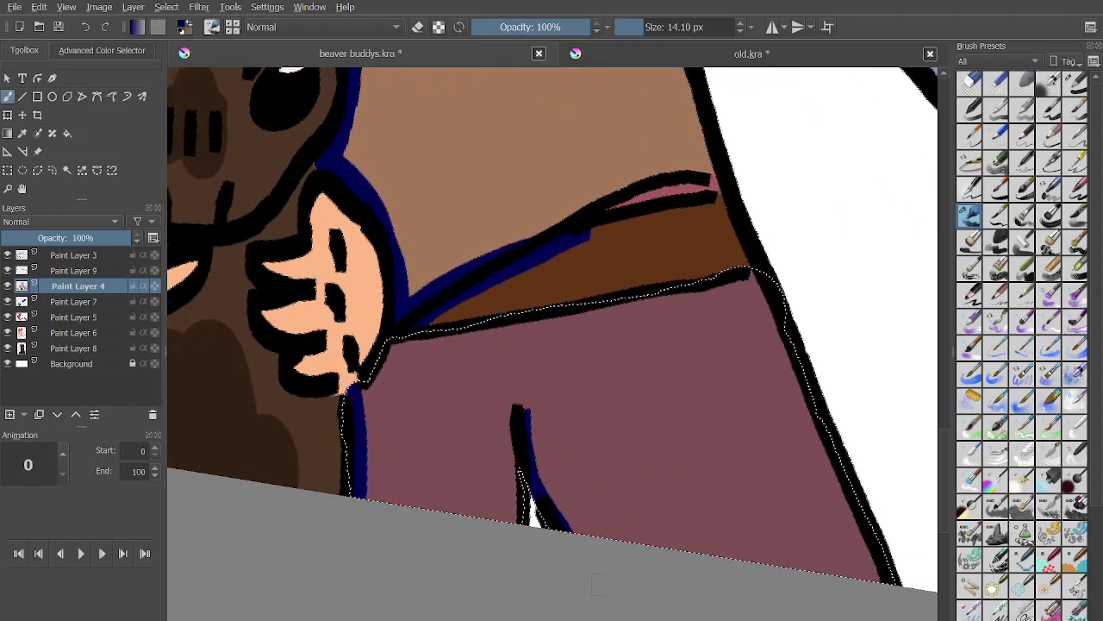
Paint a curved navy fold across the trousers and a short one beside the beaver's body, undoing the first fold stroke.
scroll(573, 561, "down", 5)
scroll(573, 561, "up", 4)
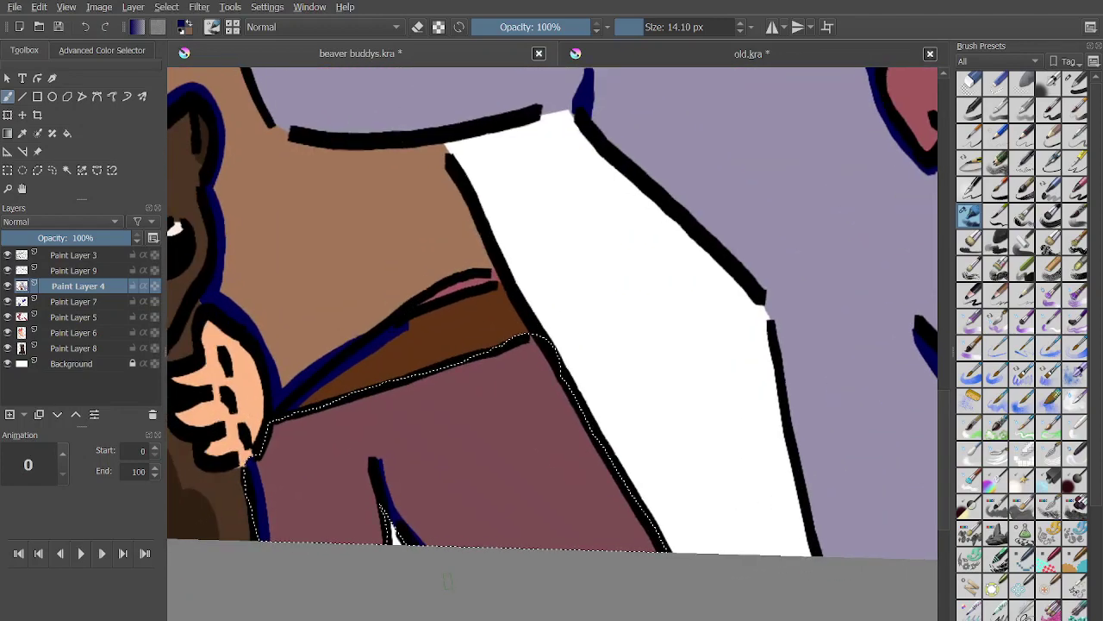
mouse_move(550, 524)
left_mouse_down()
mouse_move(624, 521)
mouse_move(565, 519)
left_mouse_up()
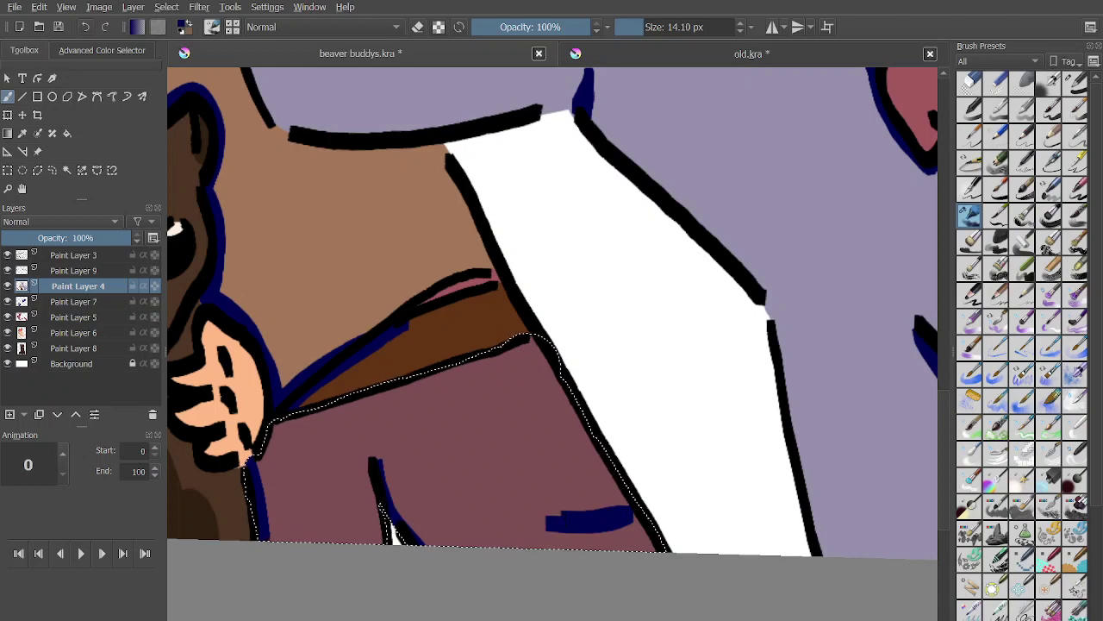
key("ctrl+z")
left_click_drag(498, 521, 606, 496)
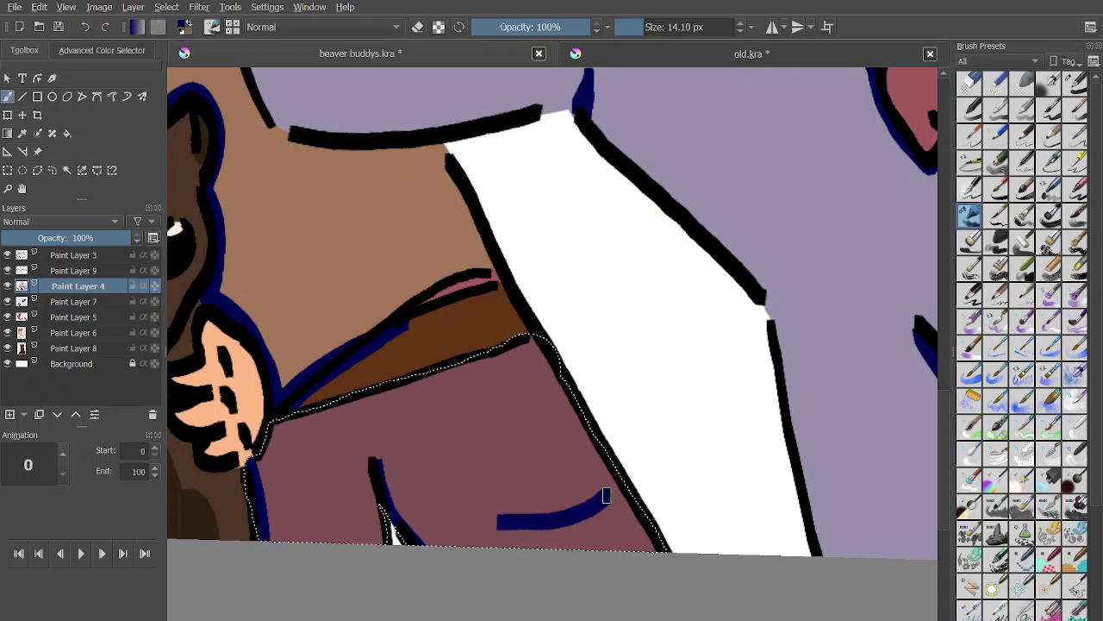
left_click_drag(271, 519, 309, 525)
scroll(272, 524, "down", 5)
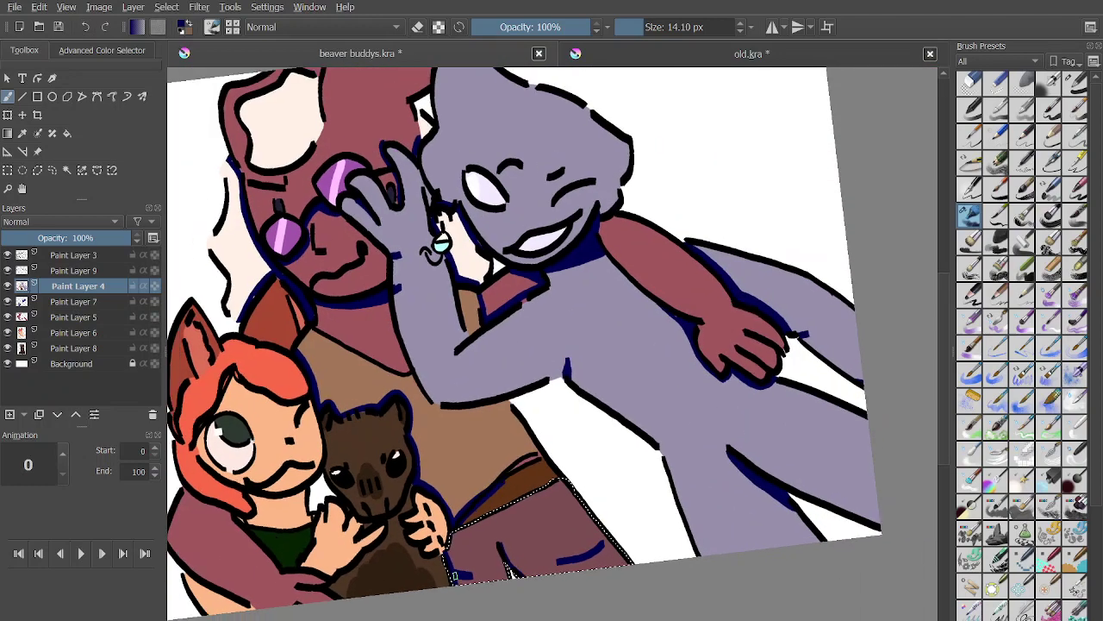
scroll(454, 576, "up", 4)
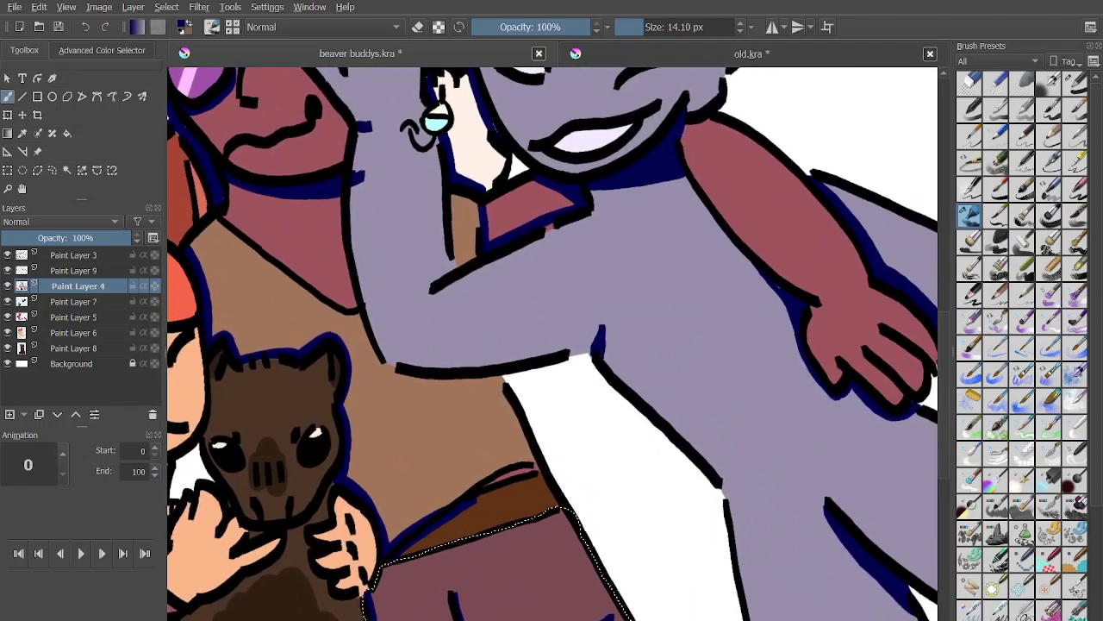
scroll(319, 606, "up", 3)
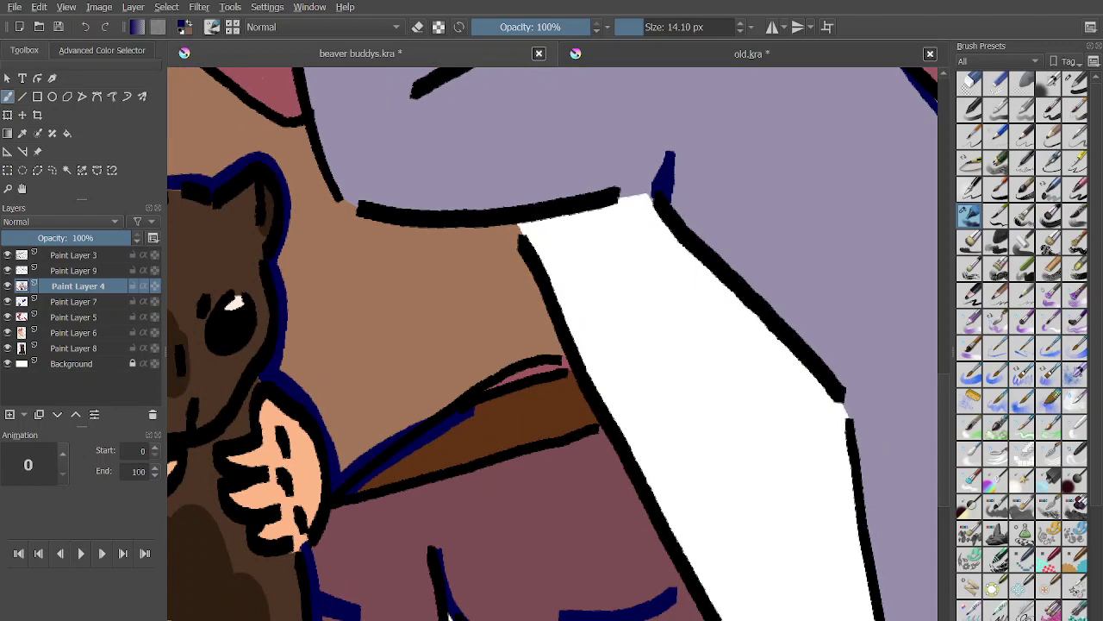
Undo the trouser shadows on Paint Layer 4 and repaint them on Paint Layer 9 beside the beaver's body and crease line.
key("ctrl+z")
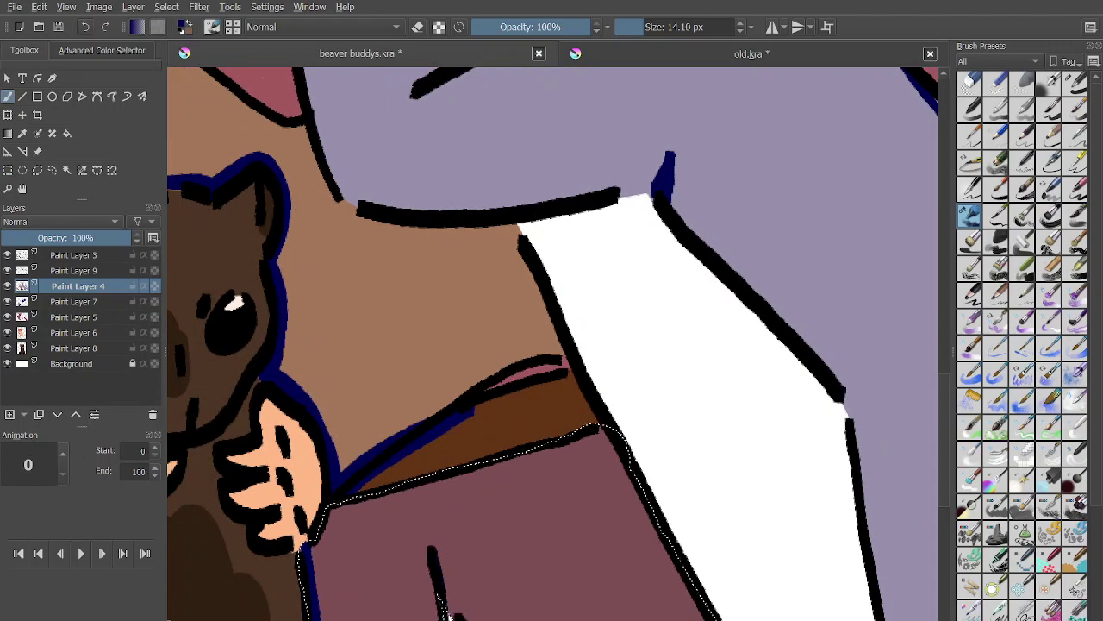
left_click(75, 255)
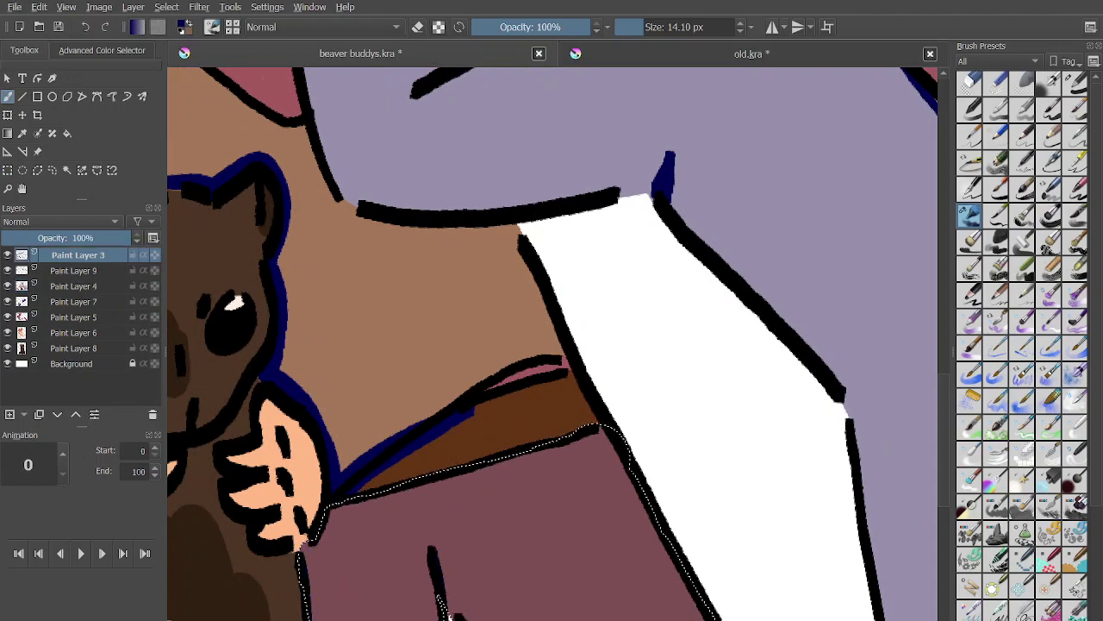
left_click(74, 271)
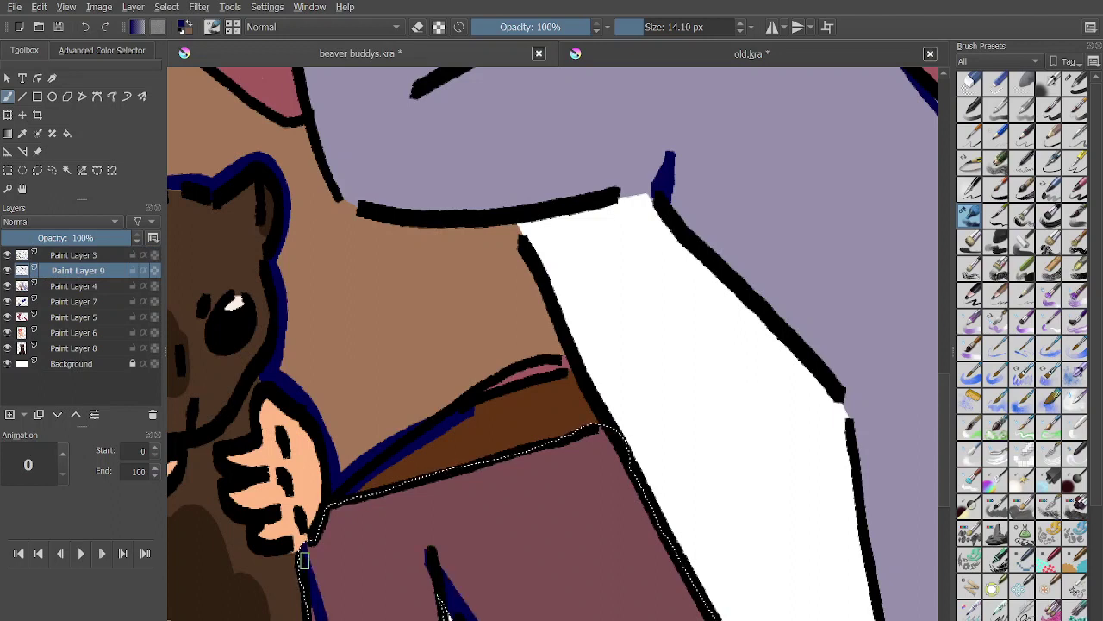
mouse_move(607, 589)
left_mouse_down()
mouse_move(673, 574)
mouse_move(627, 584)
left_mouse_up()
left_click_drag(322, 561, 387, 573)
scroll(387, 572, "down", 2)
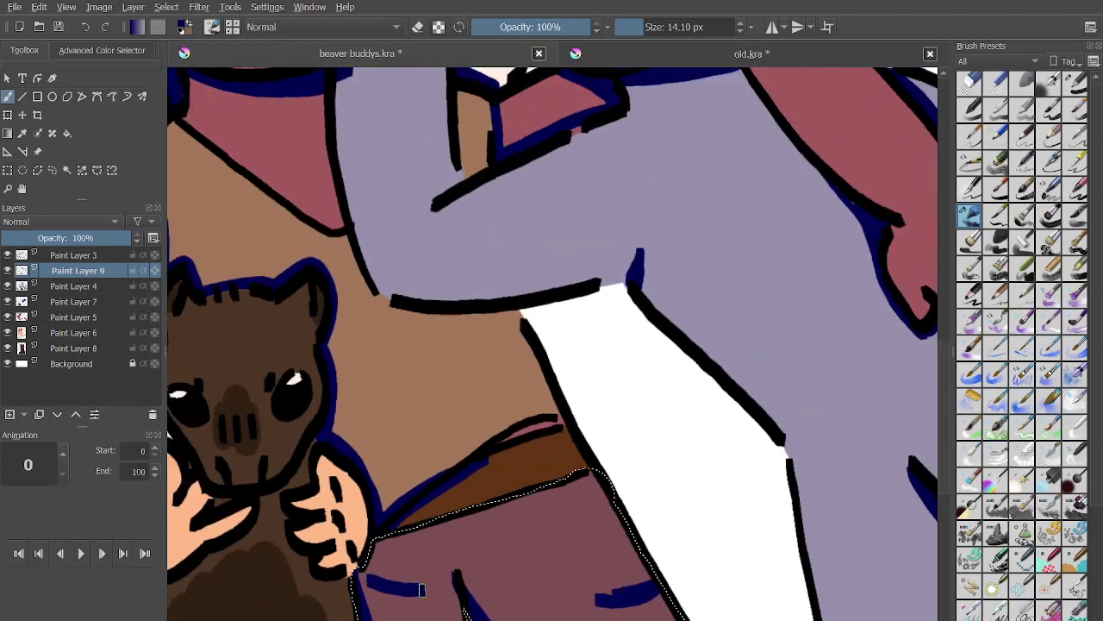
scroll(387, 572, "up", 2)
key("ctrl+z")
key("ctrl+z")
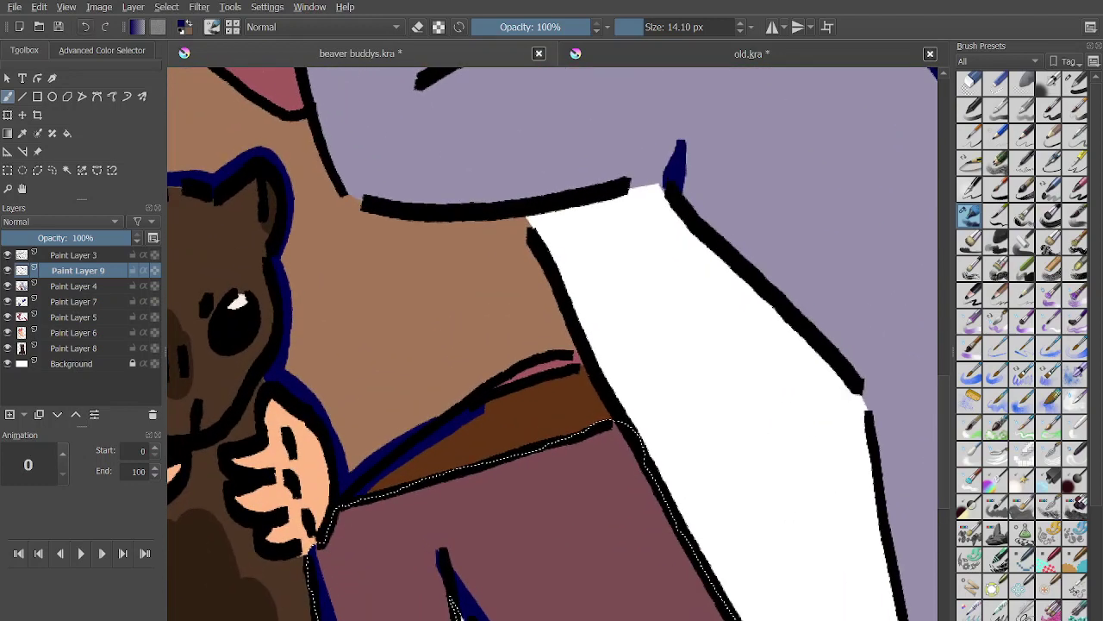
Paint a curved navy fold at the trousers' outer edge on Paint Layer 9, clear the selection and check the layer by toggling its visibility.
mouse_move(608, 613)
left_mouse_down()
mouse_move(709, 582)
mouse_move(608, 612)
left_mouse_up()
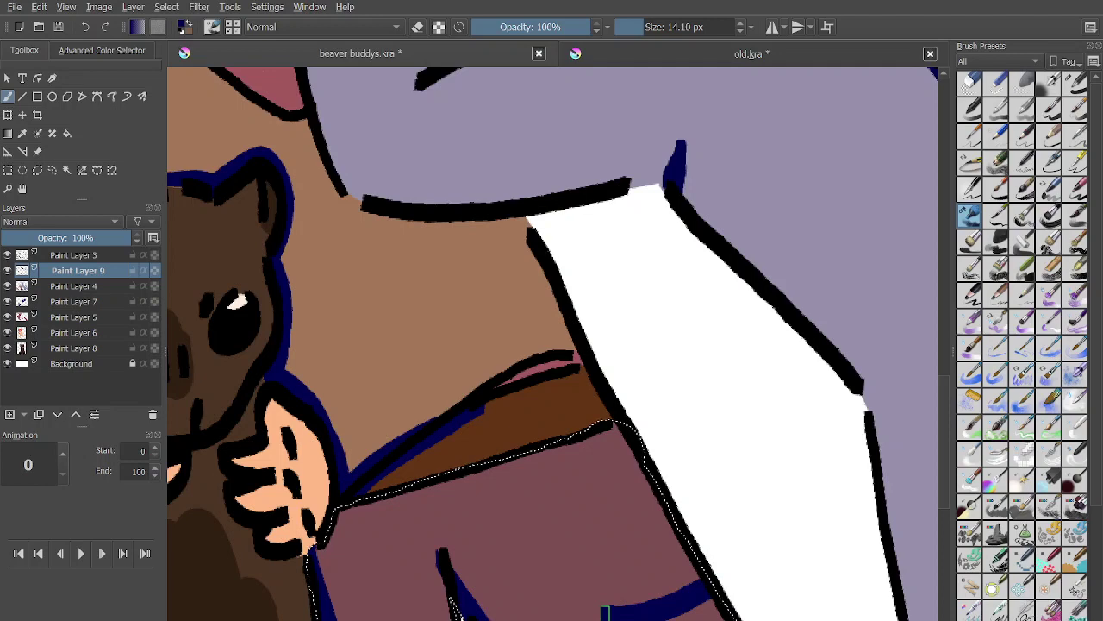
scroll(603, 414, "down", 2)
left_click(7, 170)
left_click(693, 184)
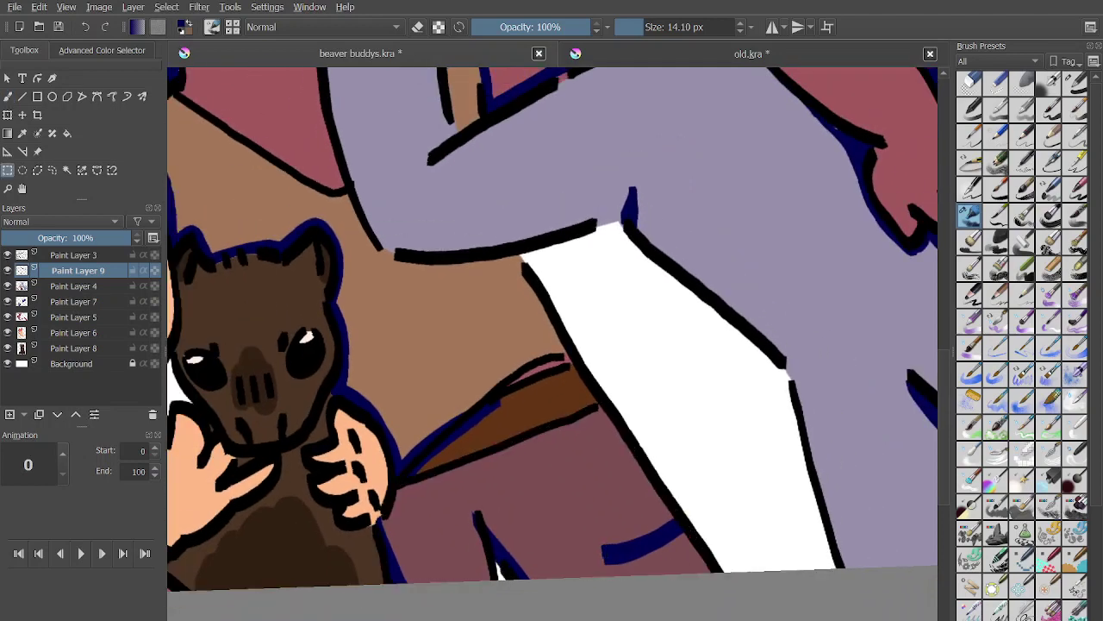
left_click(7, 271)
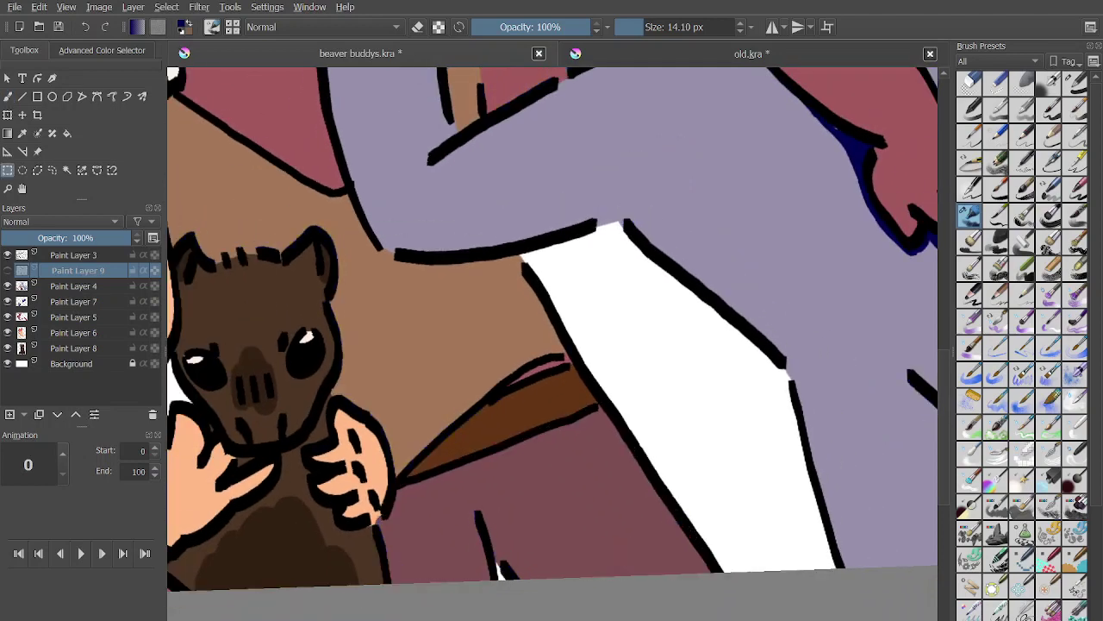
left_click(7, 270)
Fill the narrow pink strip above the belt with navy shadow on Paint Layer 9, undoing the stroke that crosses the black outline.
scroll(557, 321, "up", 3)
key("b")
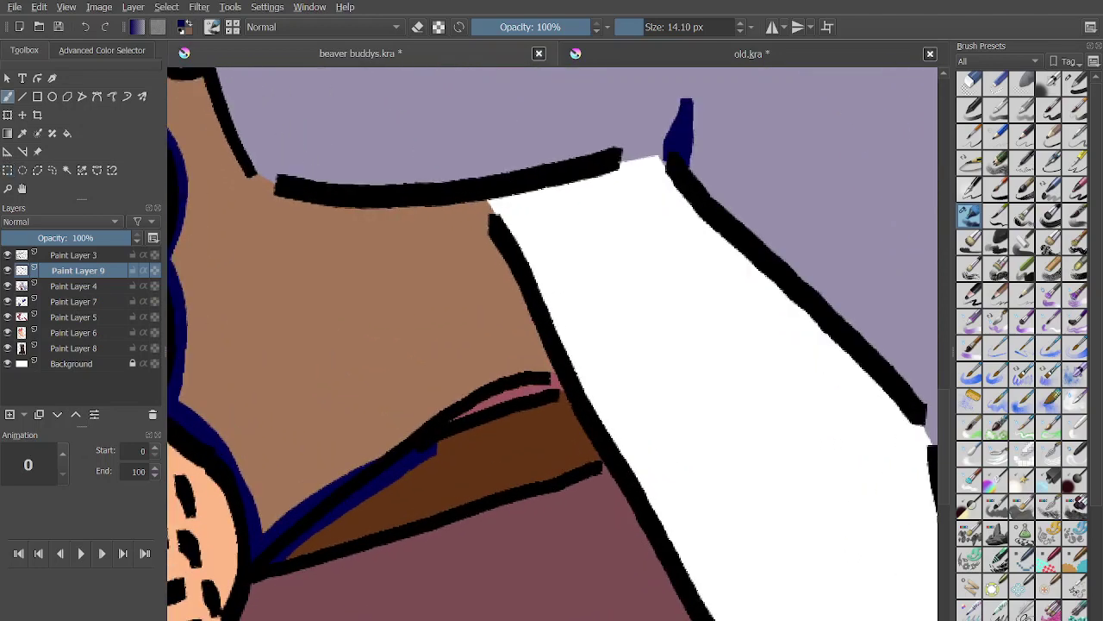
mouse_move(545, 387)
left_mouse_down()
mouse_move(455, 417)
mouse_move(584, 378)
left_mouse_up()
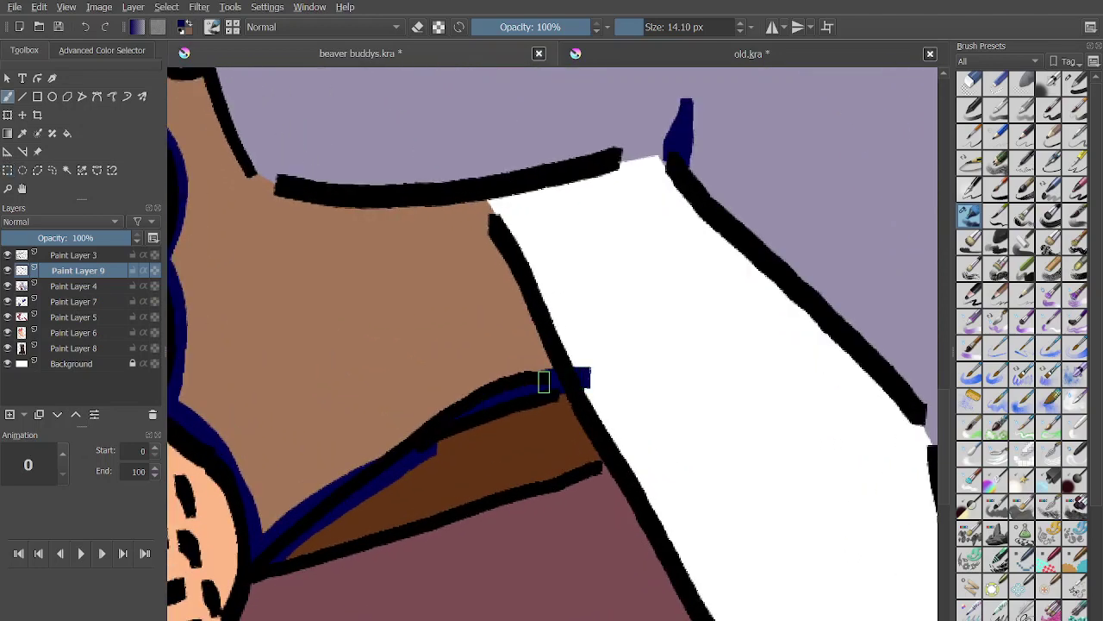
key("ctrl+z")
key("ctrl+z")
left_click_drag(455, 419, 545, 385)
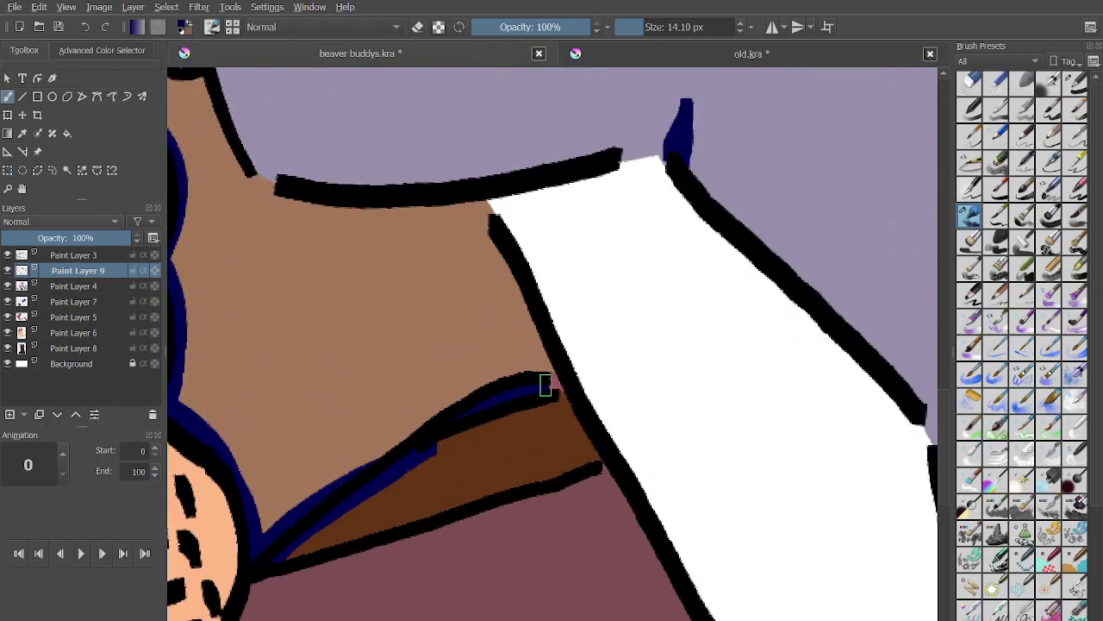
scroll(547, 385, "down", 5)
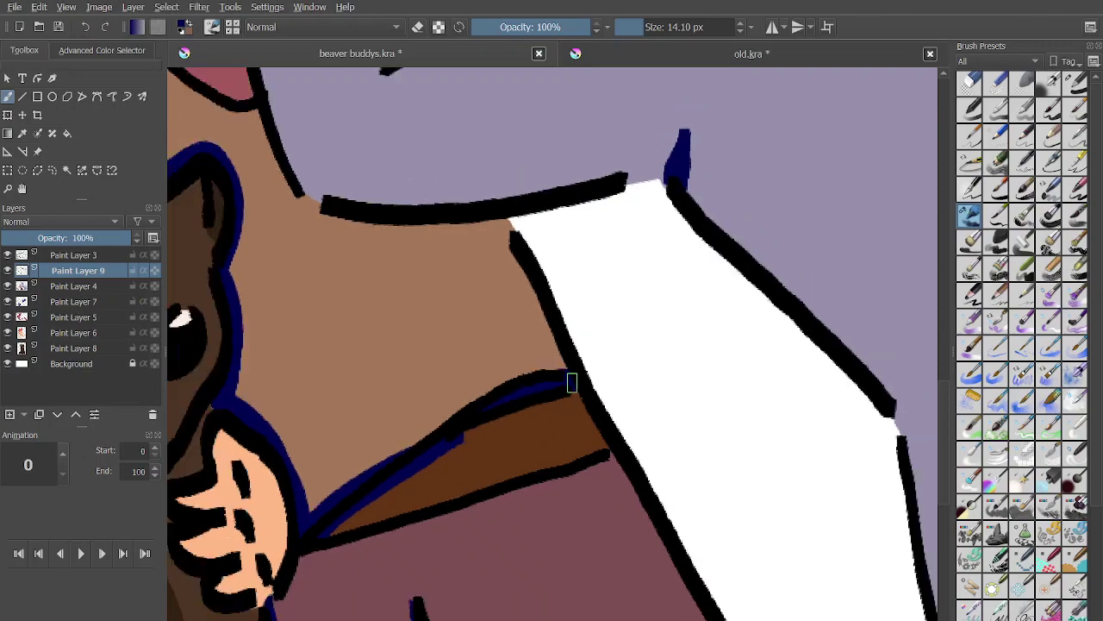
scroll(668, 377, "up", 2)
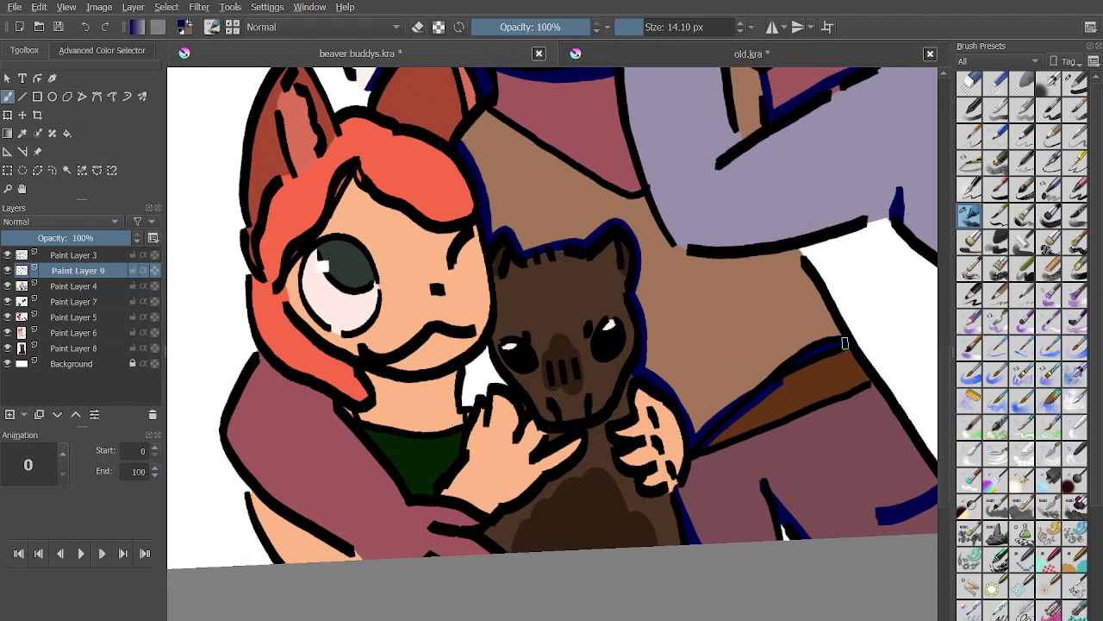
Select the red-haired character's connected face, neck and hand skin using Paint Layer 6, undoing the accidental colorize mask.
left_click(78, 333)
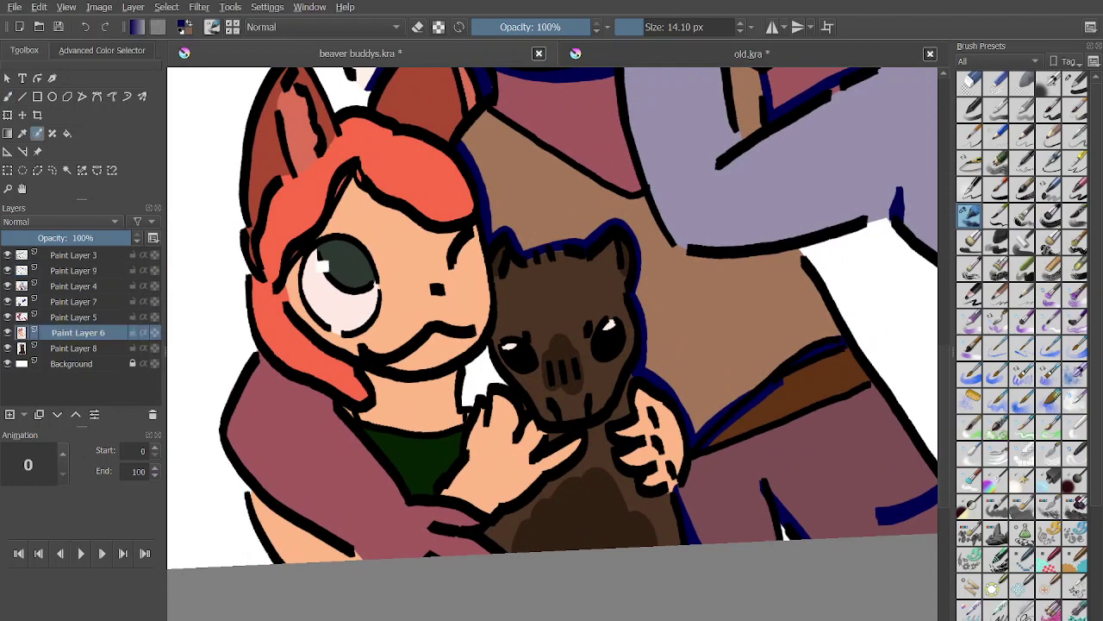
left_click(407, 252)
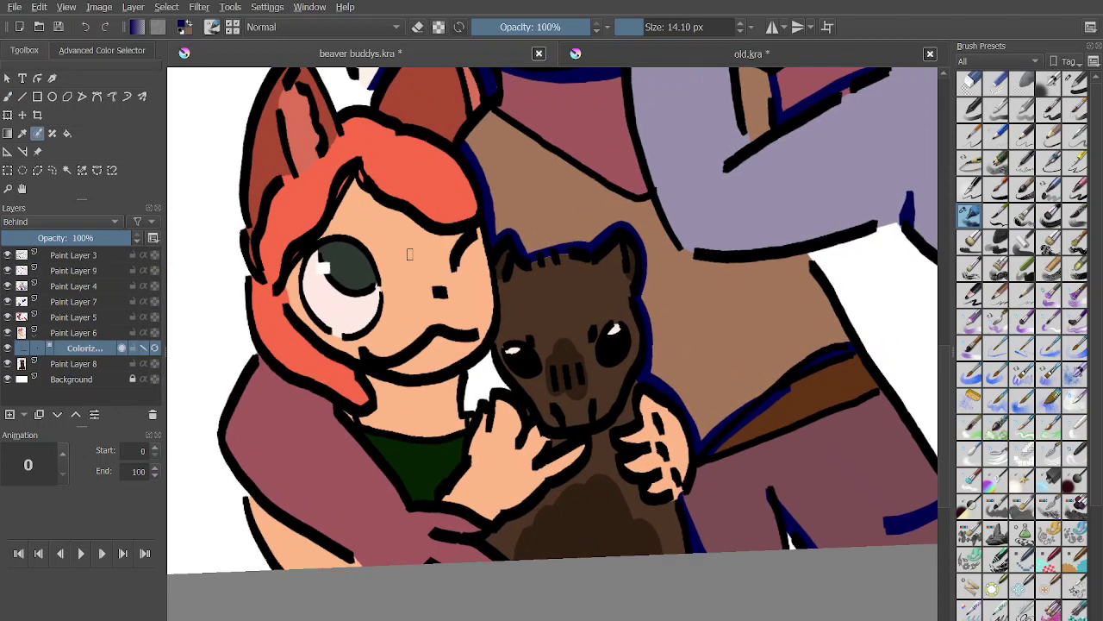
scroll(431, 414, "up", 2)
key("ctrl+z")
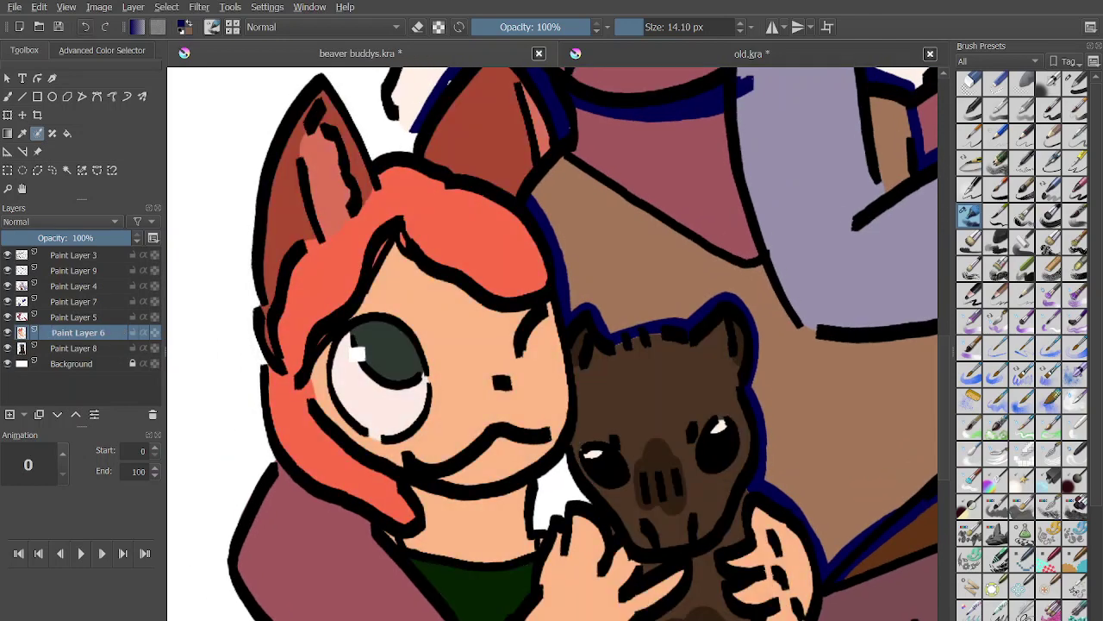
left_click(67, 170)
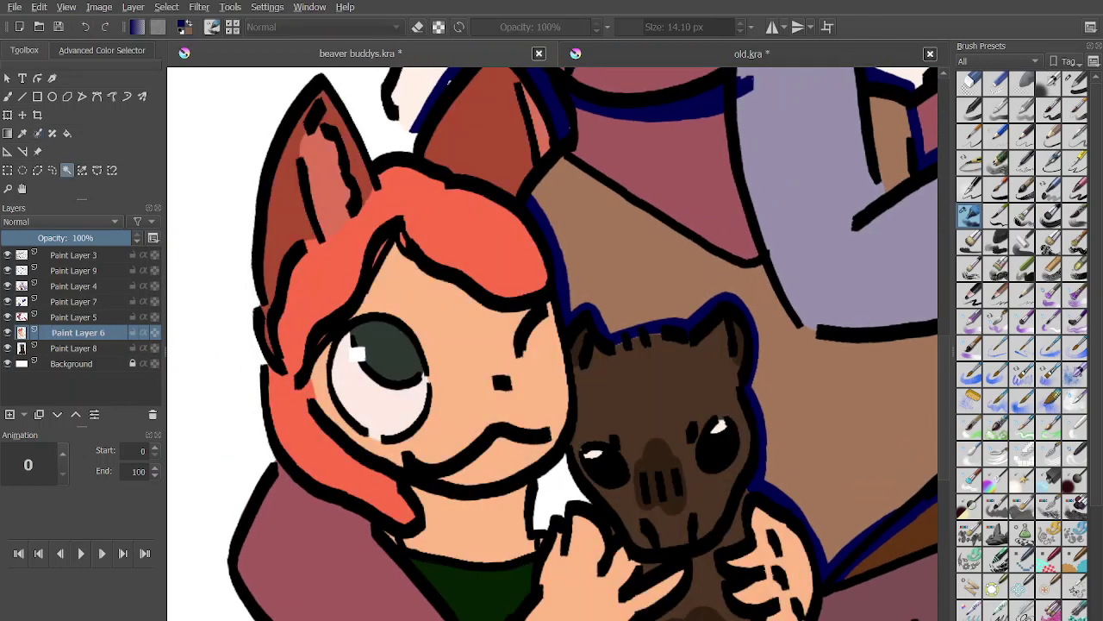
left_click(470, 345)
Paint a navy shadow on the face under the fringe and along the side hair on Paint Layer 9.
scroll(470, 345, "down", 2)
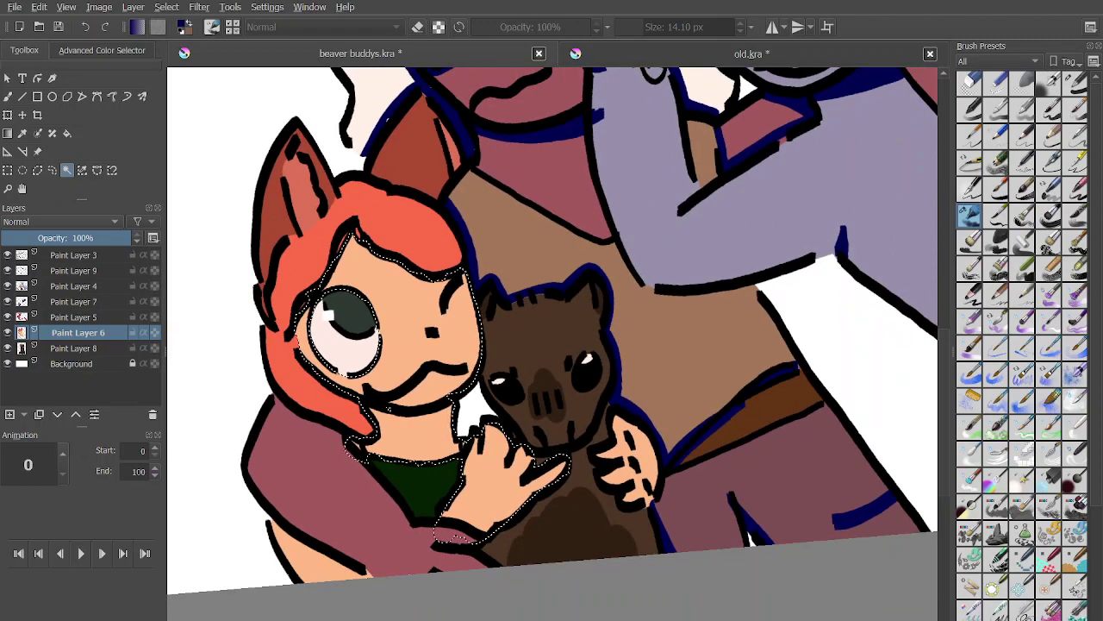
scroll(371, 296, "up", 4)
key("b")
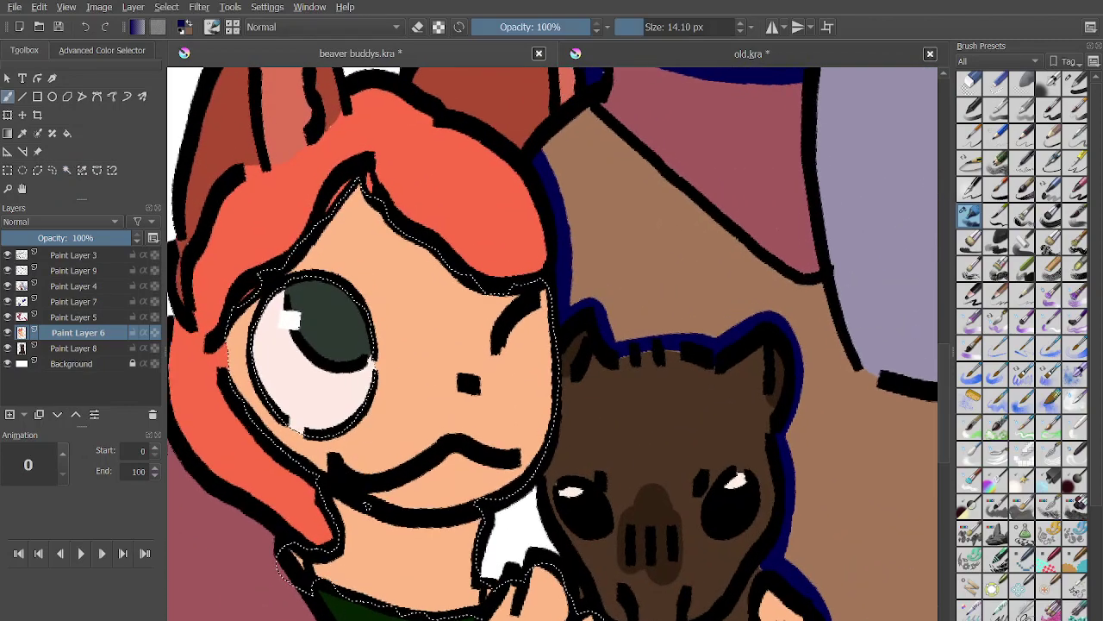
scroll(367, 414, "up", 1)
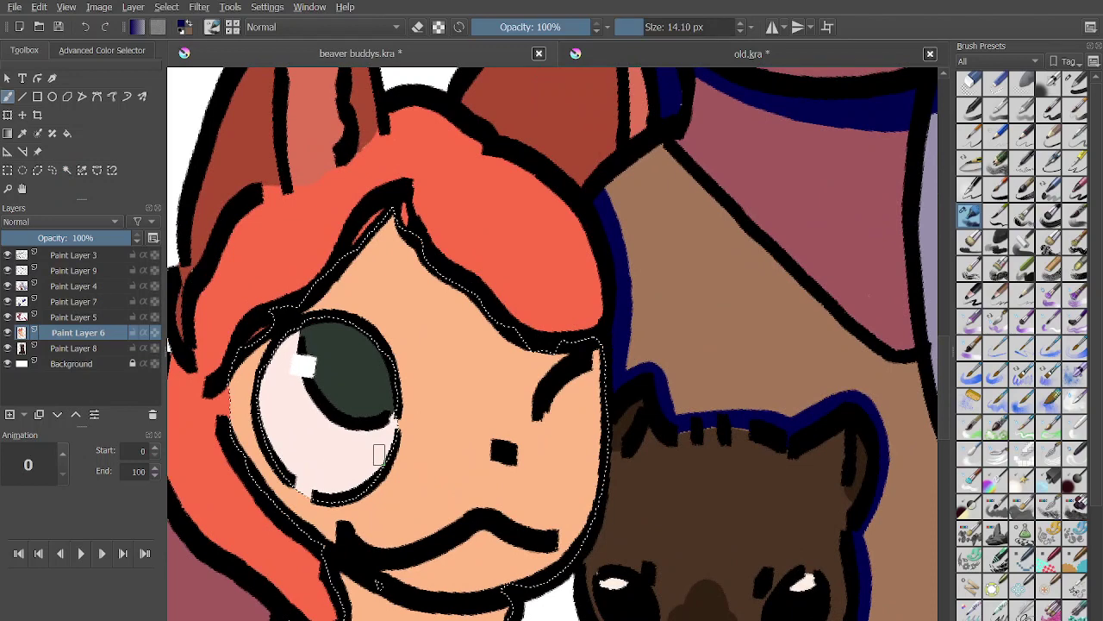
left_click(74, 255)
left_click(77, 270)
mouse_move(317, 303)
left_mouse_down()
mouse_move(392, 225)
mouse_move(314, 307)
mouse_move(388, 239)
mouse_move(484, 316)
mouse_move(464, 293)
mouse_move(488, 327)
mouse_move(591, 349)
left_mouse_up()
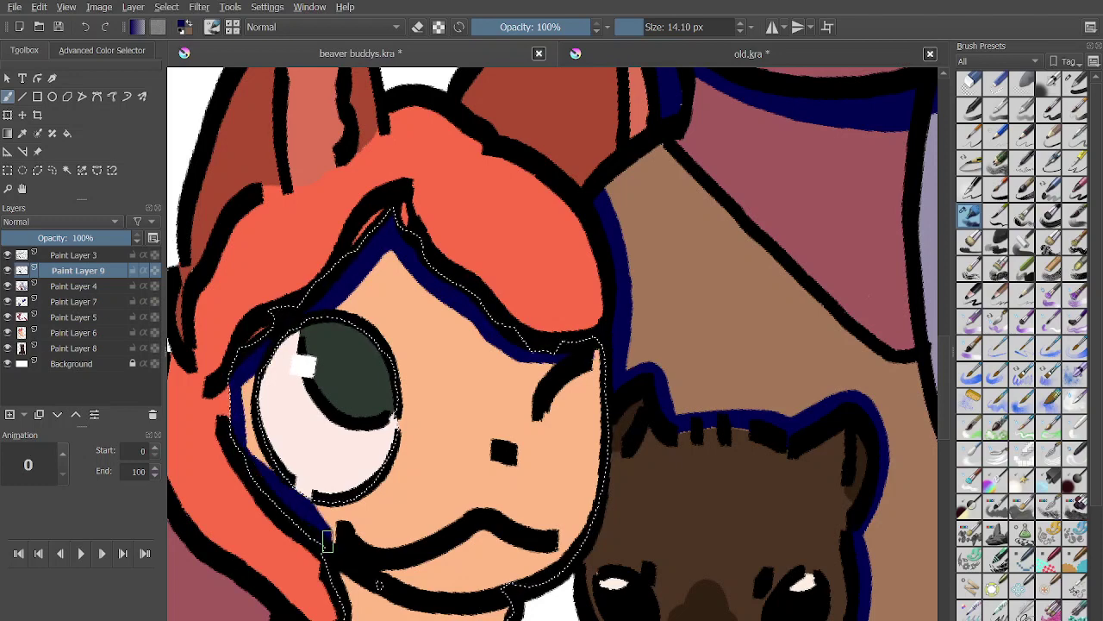
scroll(332, 549, "down", 2)
Paint navy shadow bands across the neck, one under the chin and one above the green collar.
scroll(409, 455, "up", 4)
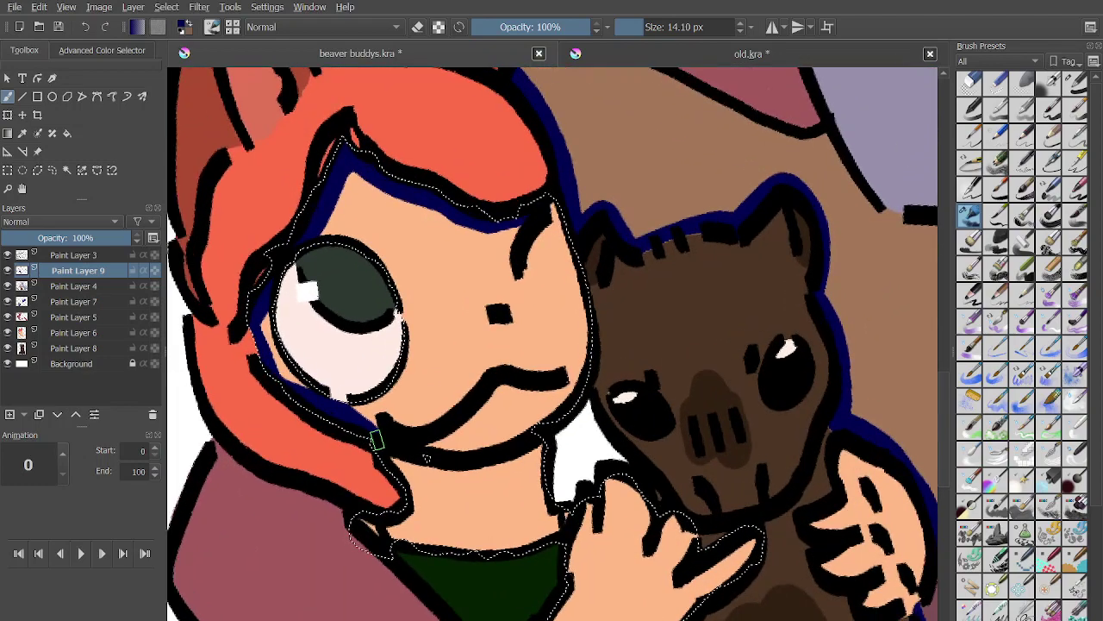
mouse_move(298, 415)
left_mouse_down()
mouse_move(312, 444)
mouse_move(516, 467)
mouse_move(554, 439)
left_mouse_up()
scroll(552, 431, "down", 1)
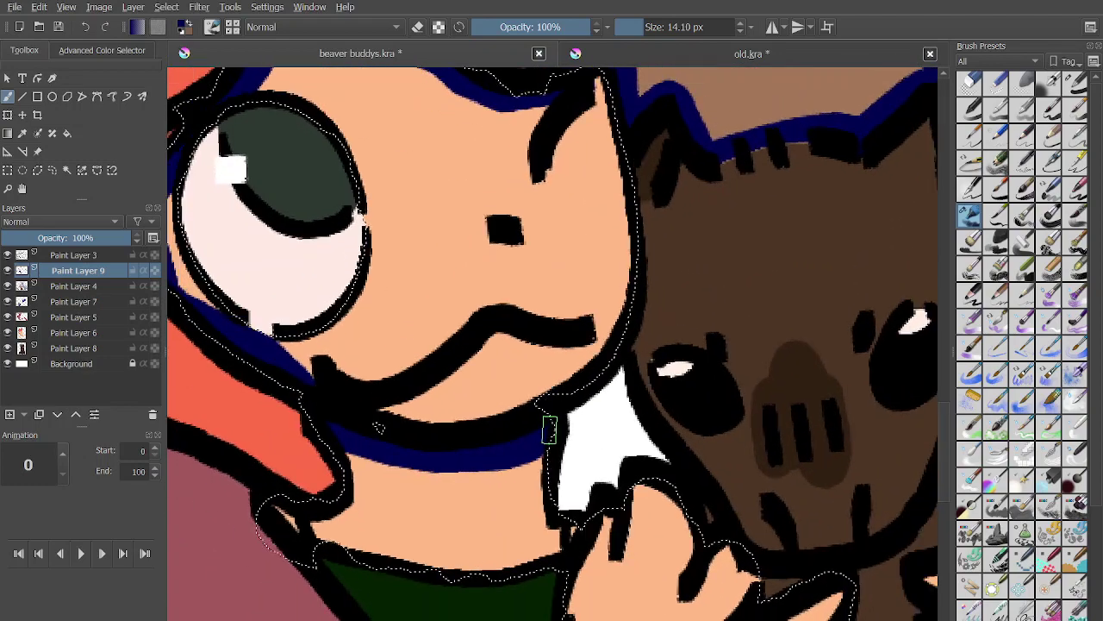
mouse_move(274, 474)
left_mouse_down()
mouse_move(483, 530)
mouse_move(559, 515)
left_mouse_up()
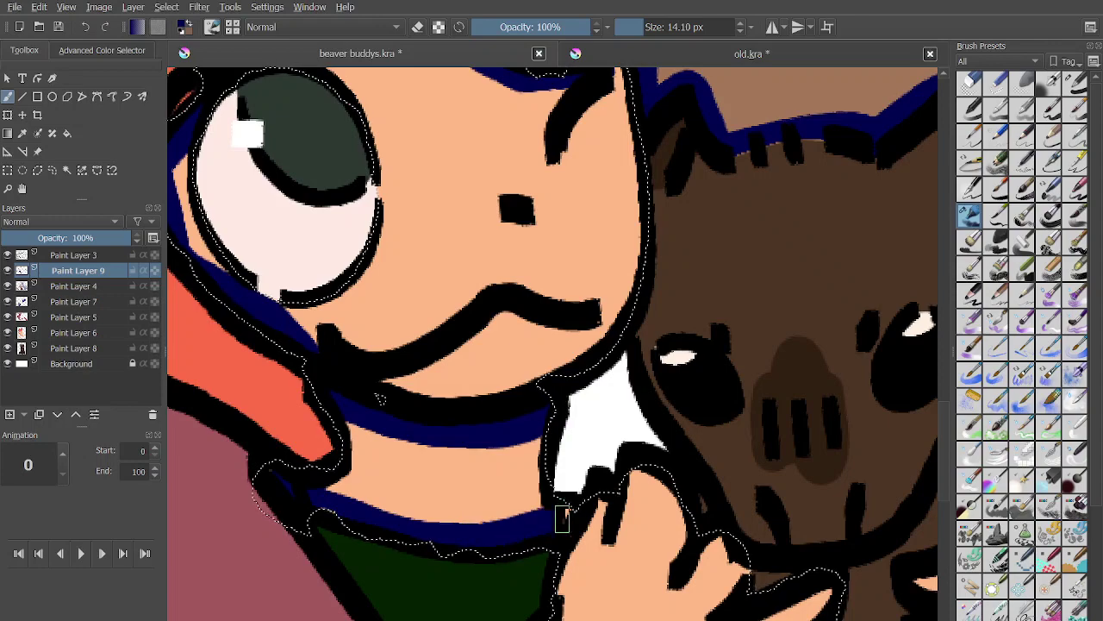
scroll(579, 521, "down", 3)
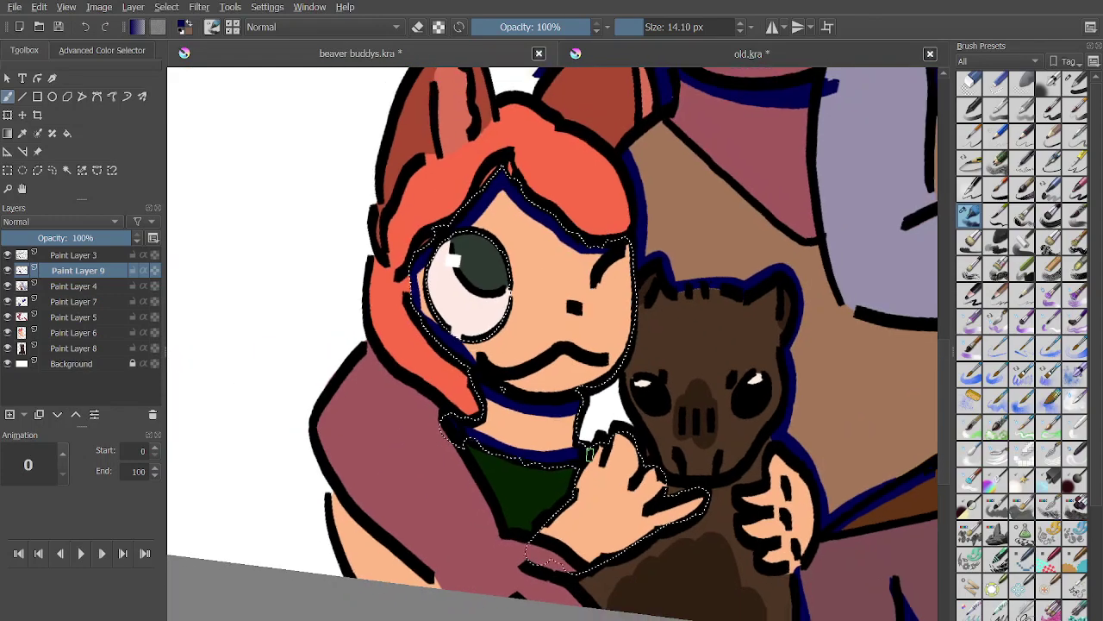
Paint navy shadows on the hand along the sleeve cuff at the wrist and beside the outermost finger line.
scroll(609, 437, "up", 5)
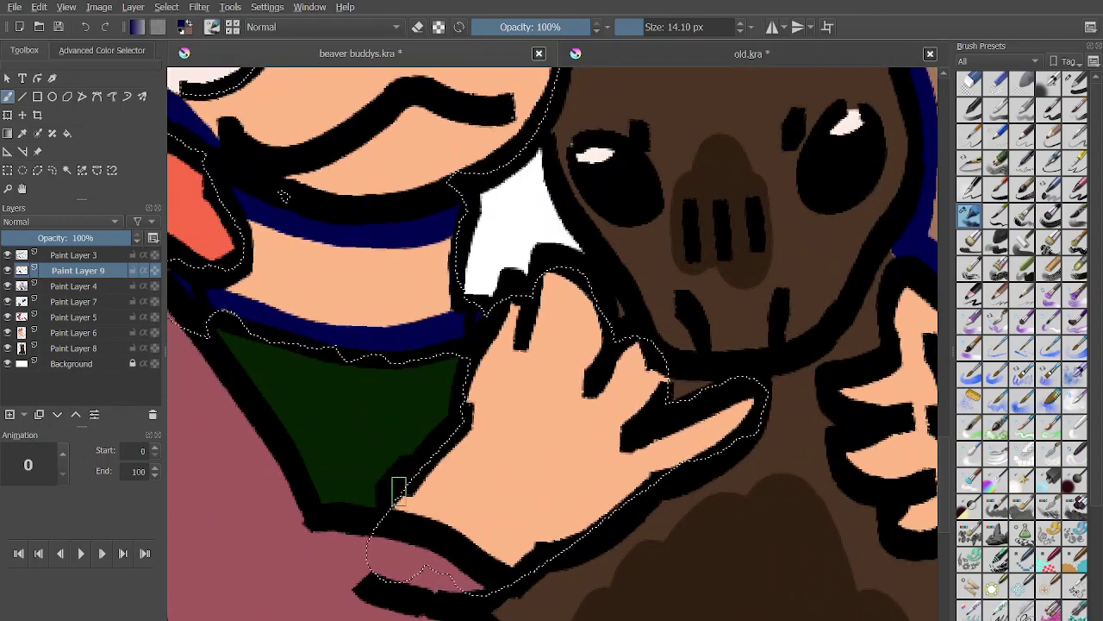
left_click_drag(517, 302, 498, 354)
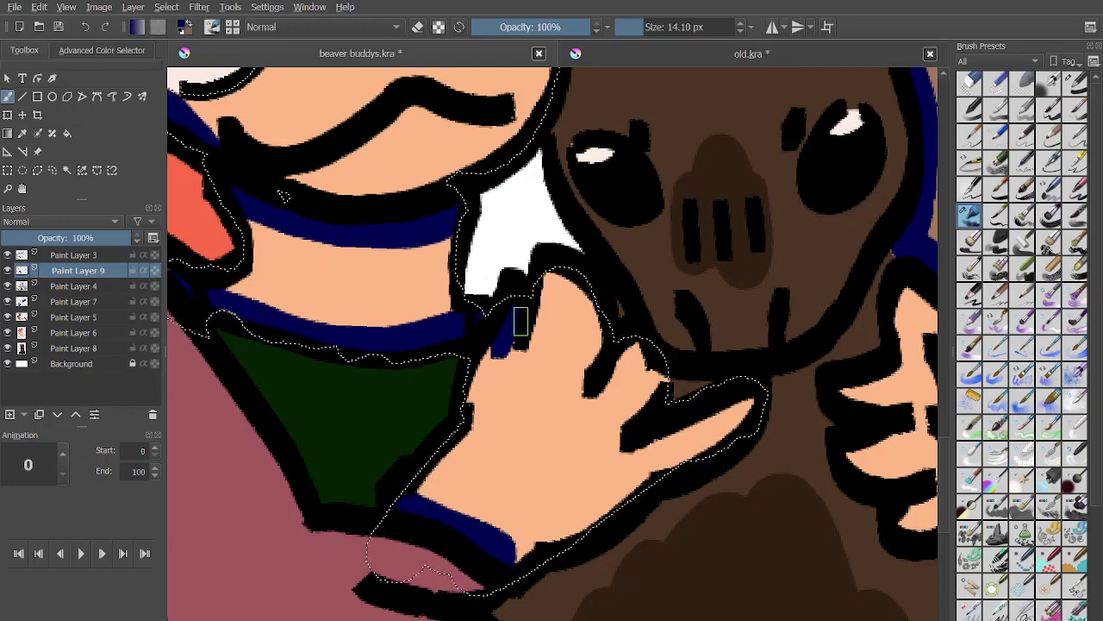
scroll(526, 303, "down", 3)
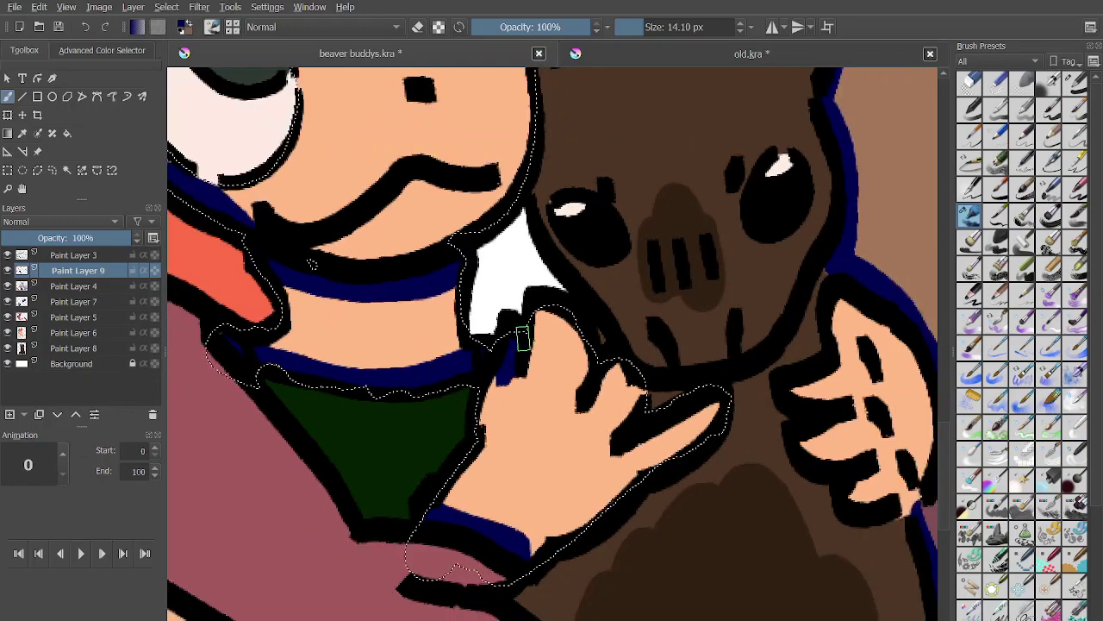
scroll(503, 357, "down", 3)
scroll(561, 515, "up", 2)
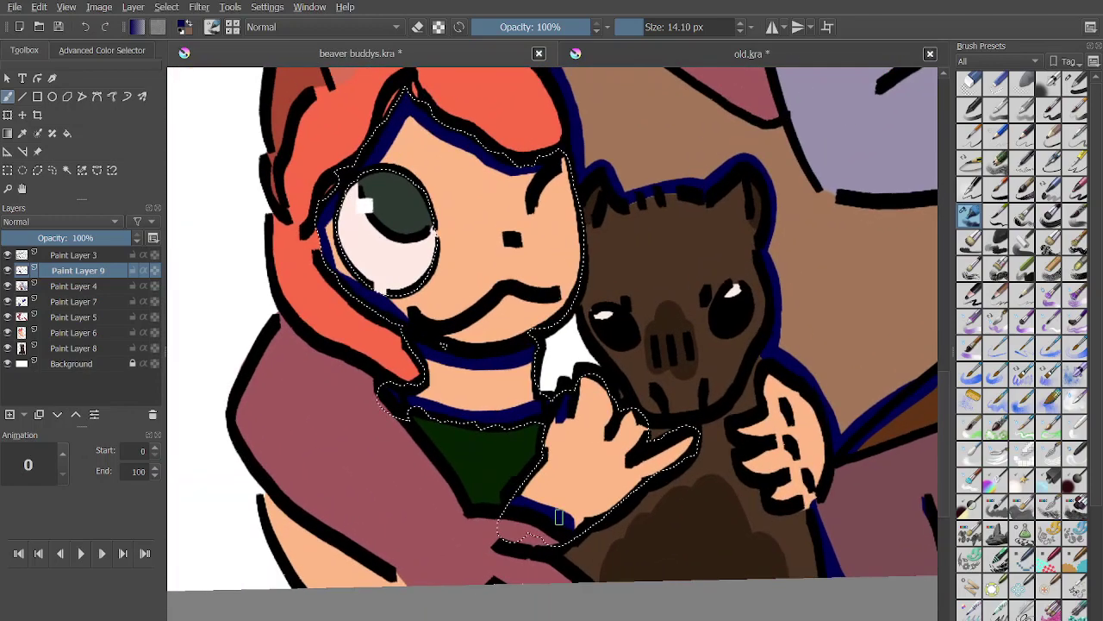
Select the skin area below the dark pink sleeve using Paint Layer 6 and paint a navy shadow along the sleeve's edge.
left_click(67, 170)
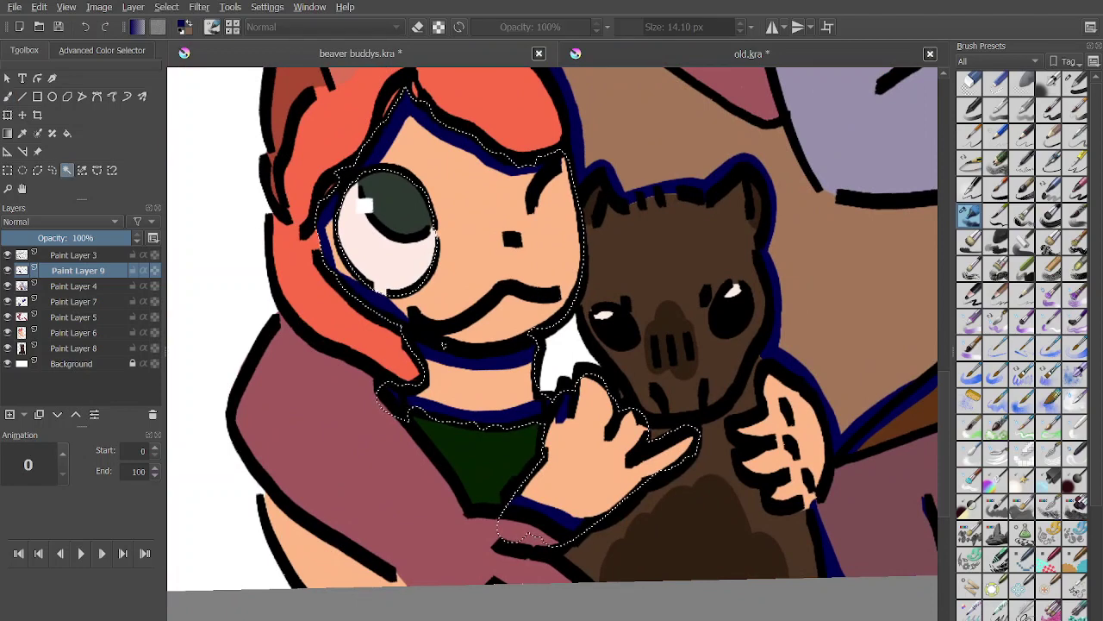
left_click(73, 317)
left_click(76, 333)
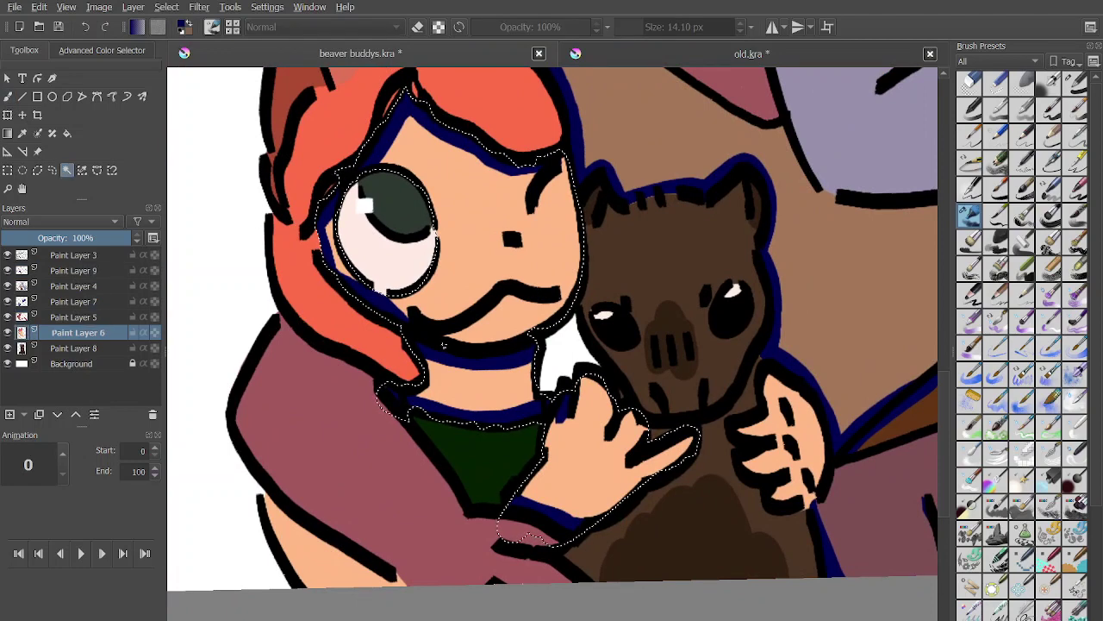
left_click(306, 555)
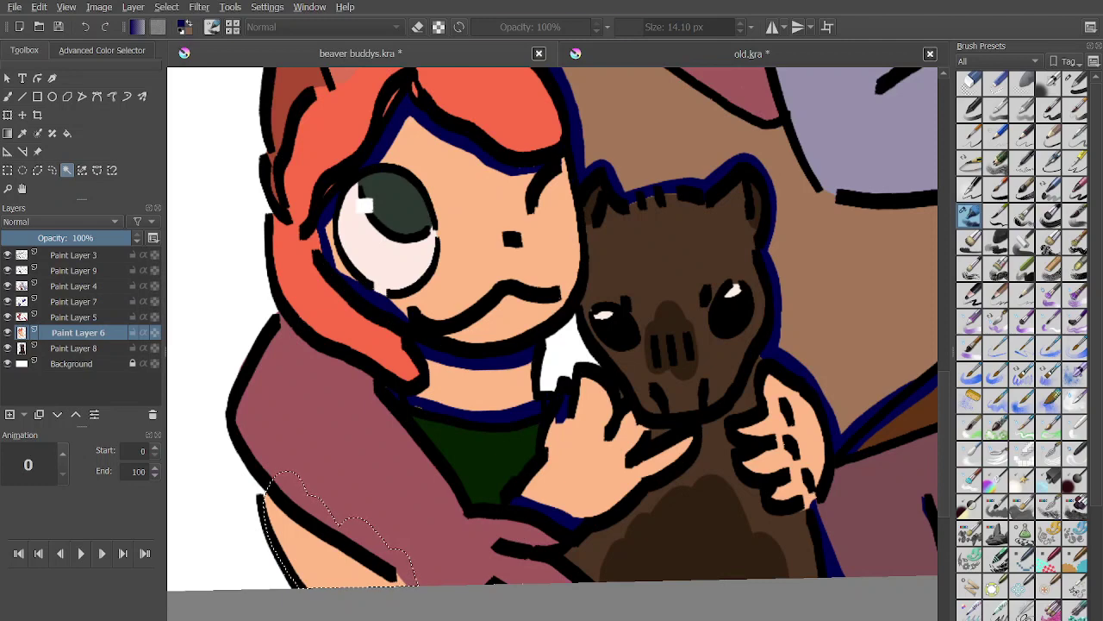
key("b")
left_click_drag(263, 499, 396, 583)
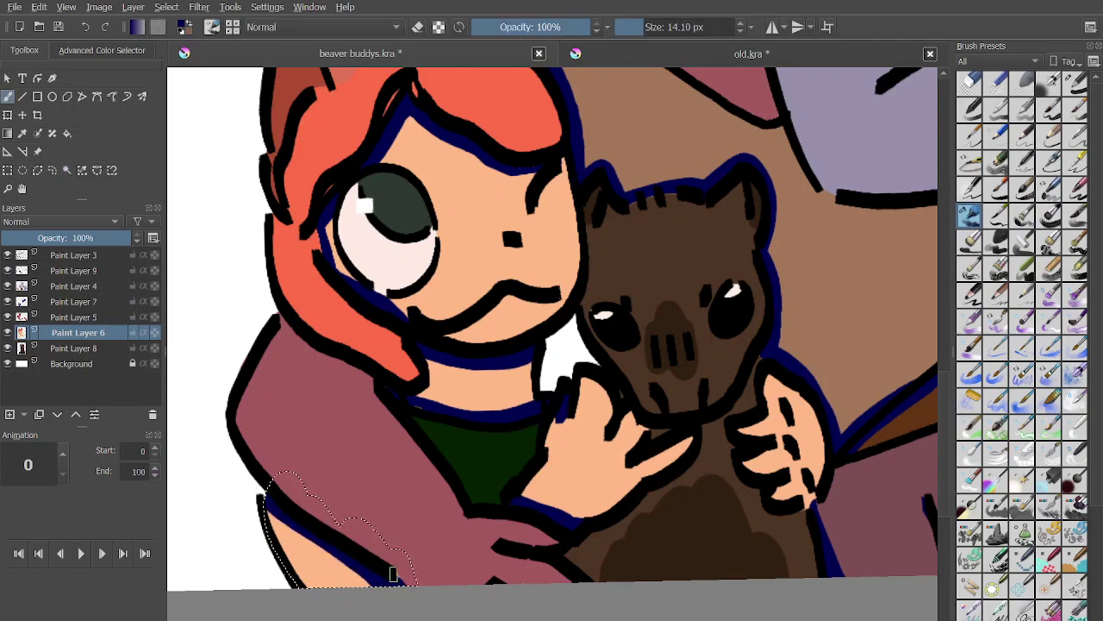
scroll(437, 617, "up", 2)
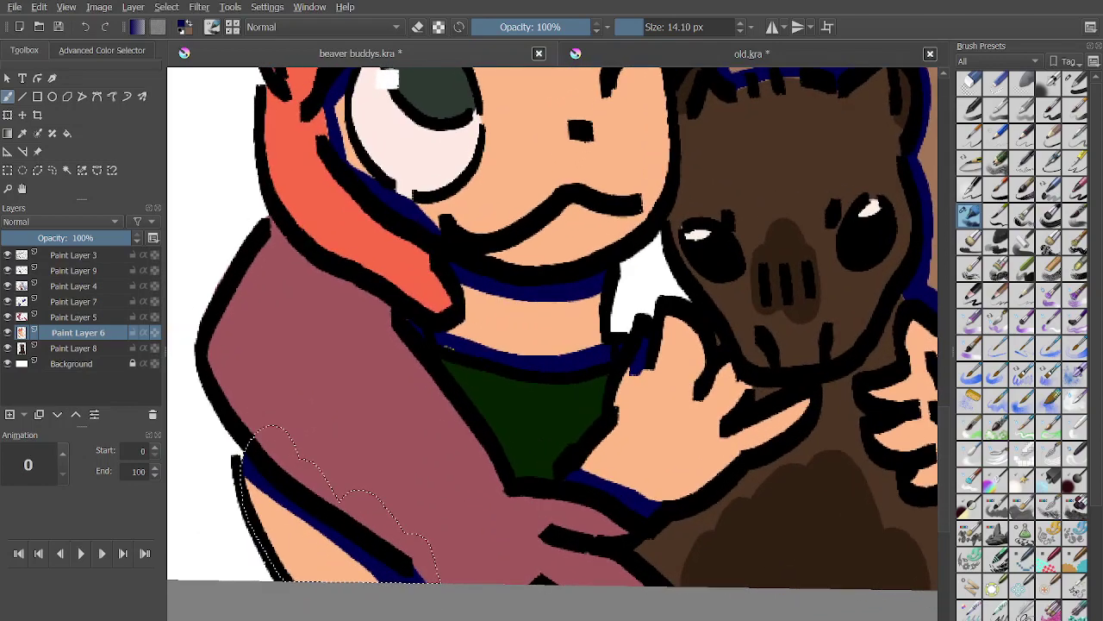
left_click(67, 170)
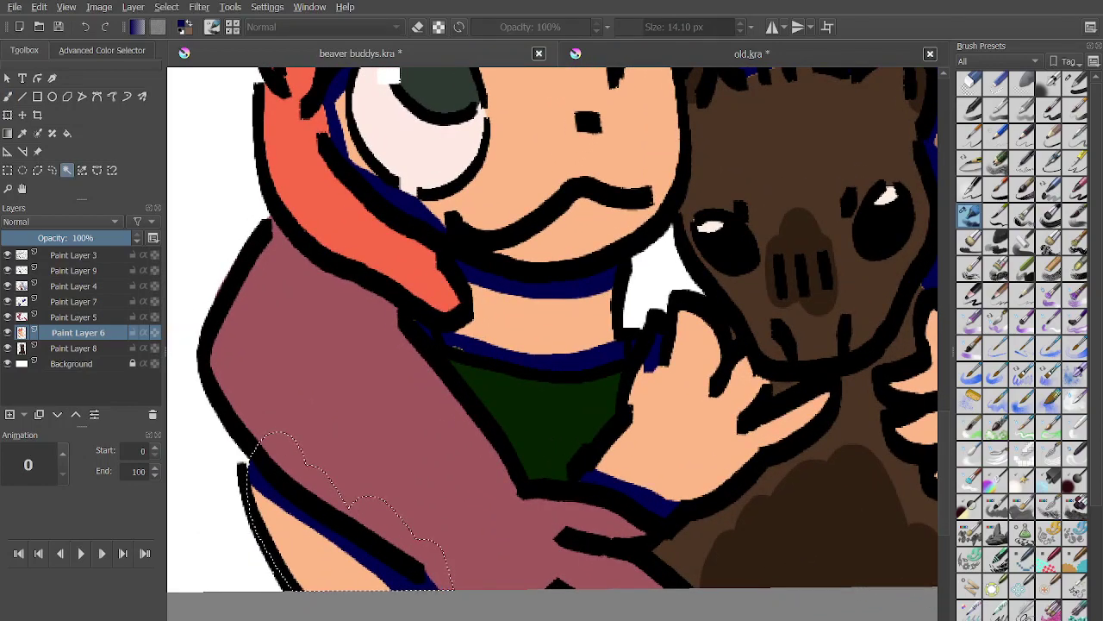
left_click(78, 317)
key("ctrl+a")
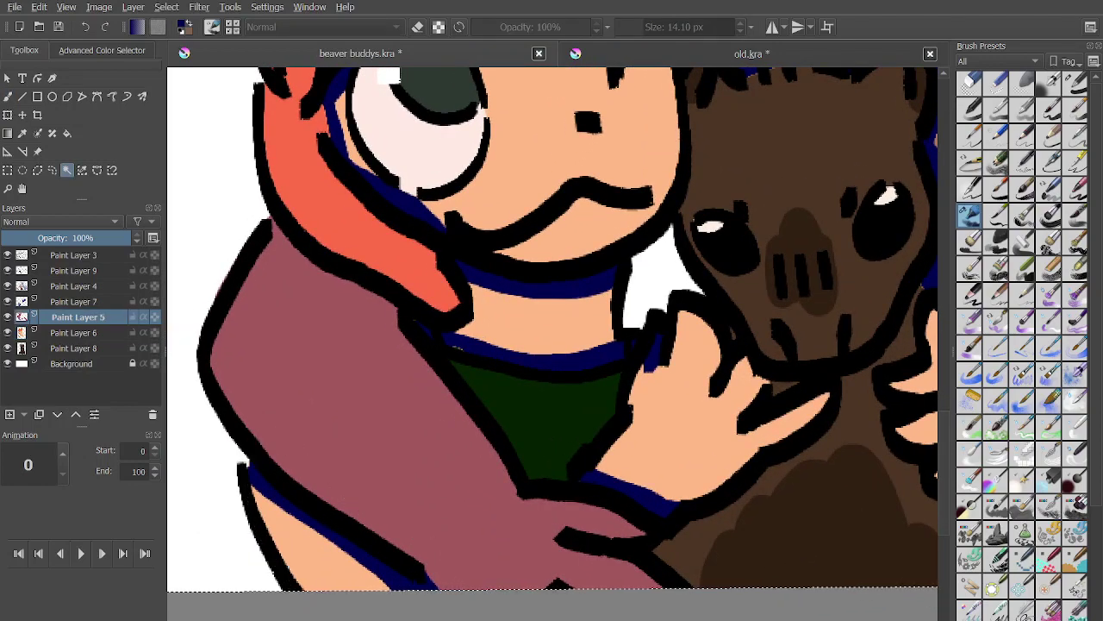
key("Page_Up")
key("Page_Up")
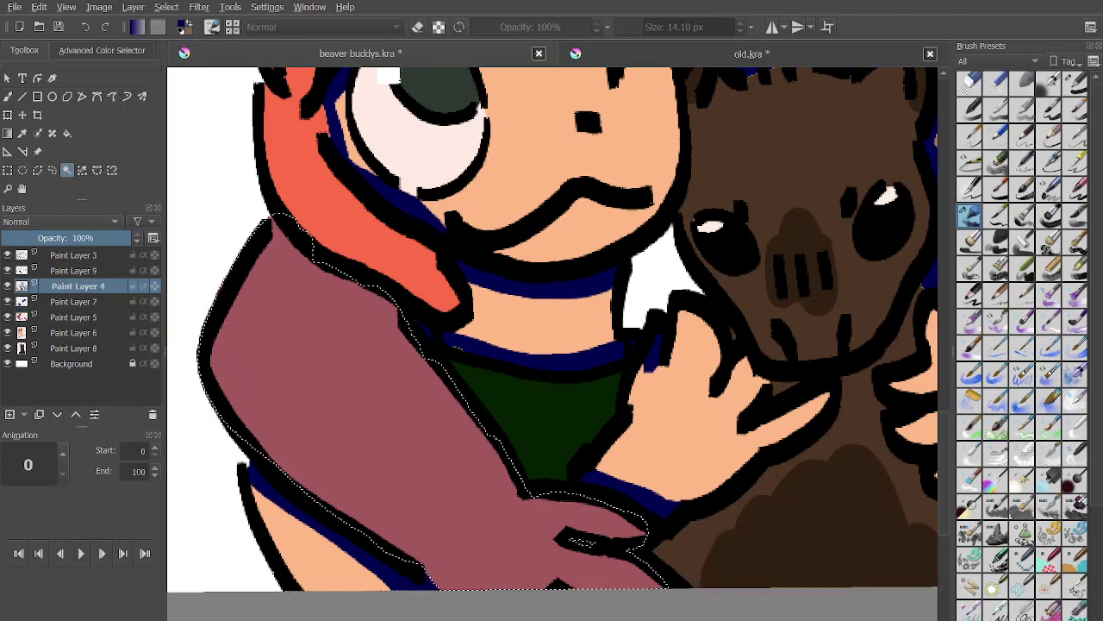
key("b")
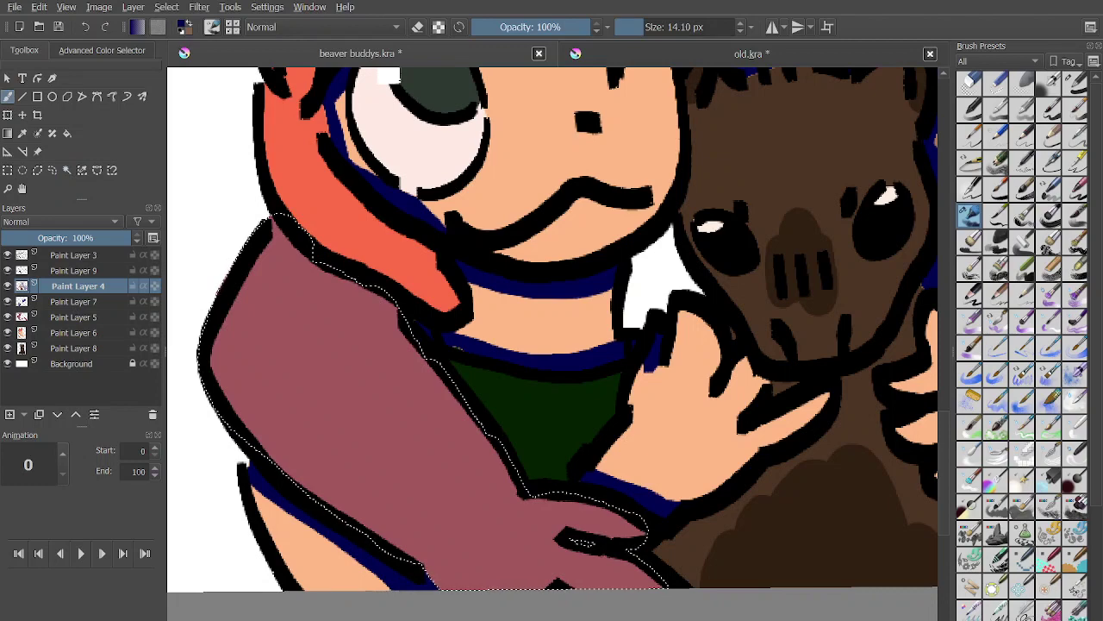
Undo the shadow stroke made on Paint Layer 6 and repaint it in navy below the dark pink sleeve on Paint Layer 9.
left_click(78, 333)
left_click(7, 271)
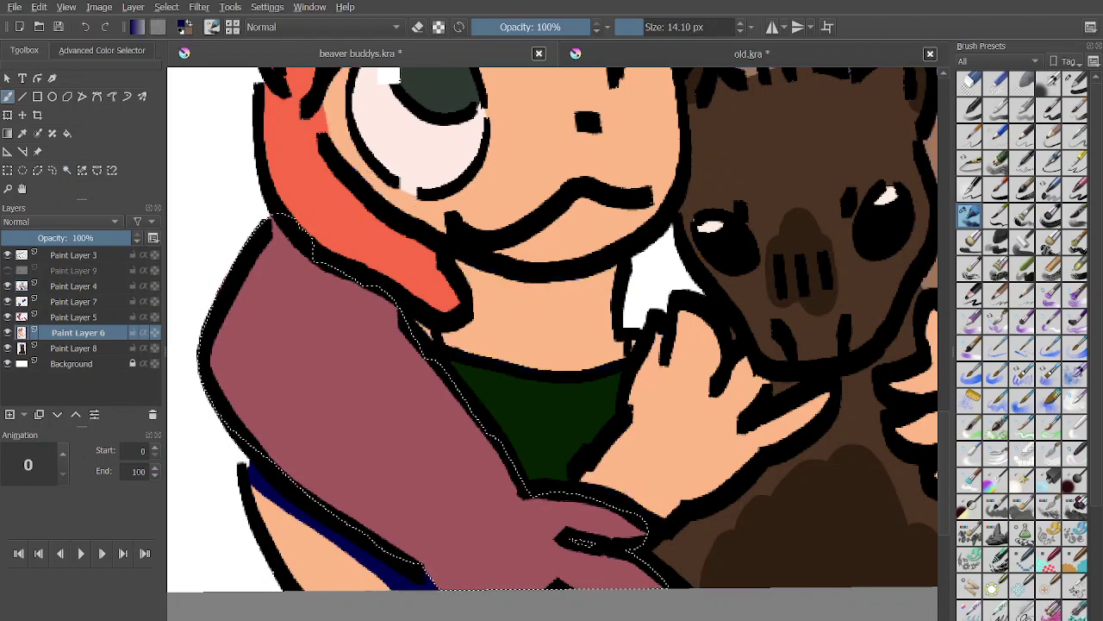
left_click(7, 271)
key("ctrl+z")
key("ctrl+z")
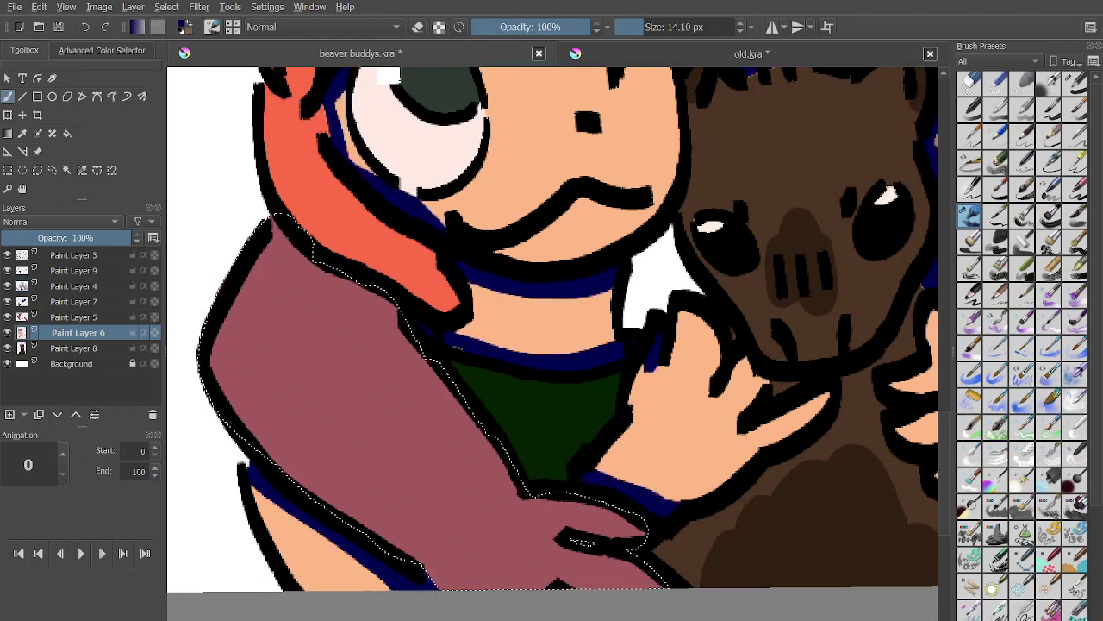
key("ctrl+z")
key("ctrl+z")
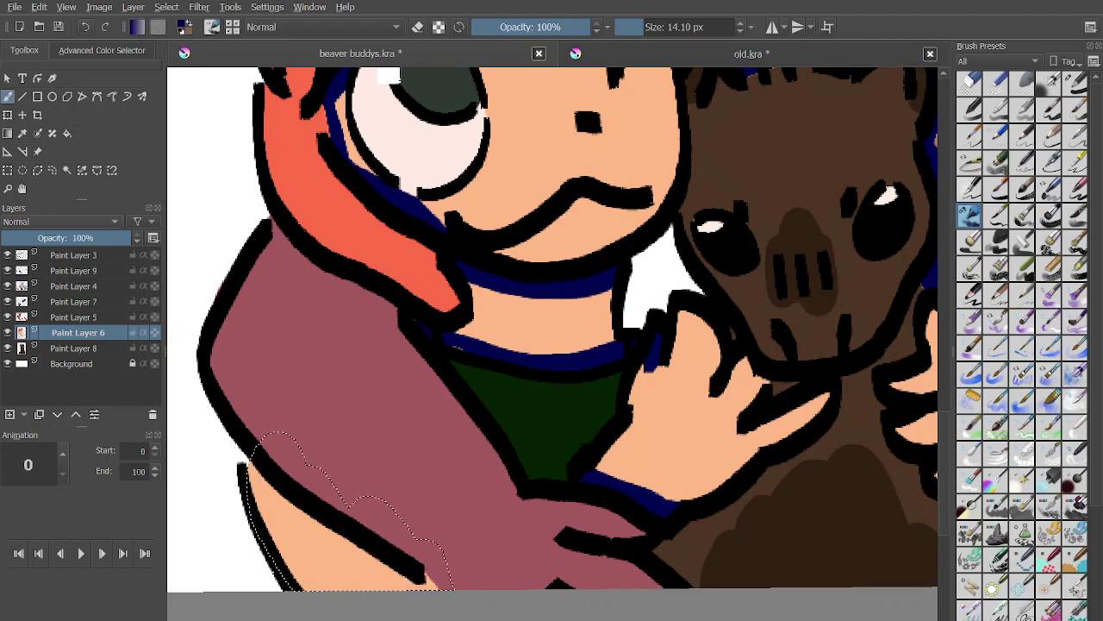
left_click(77, 271)
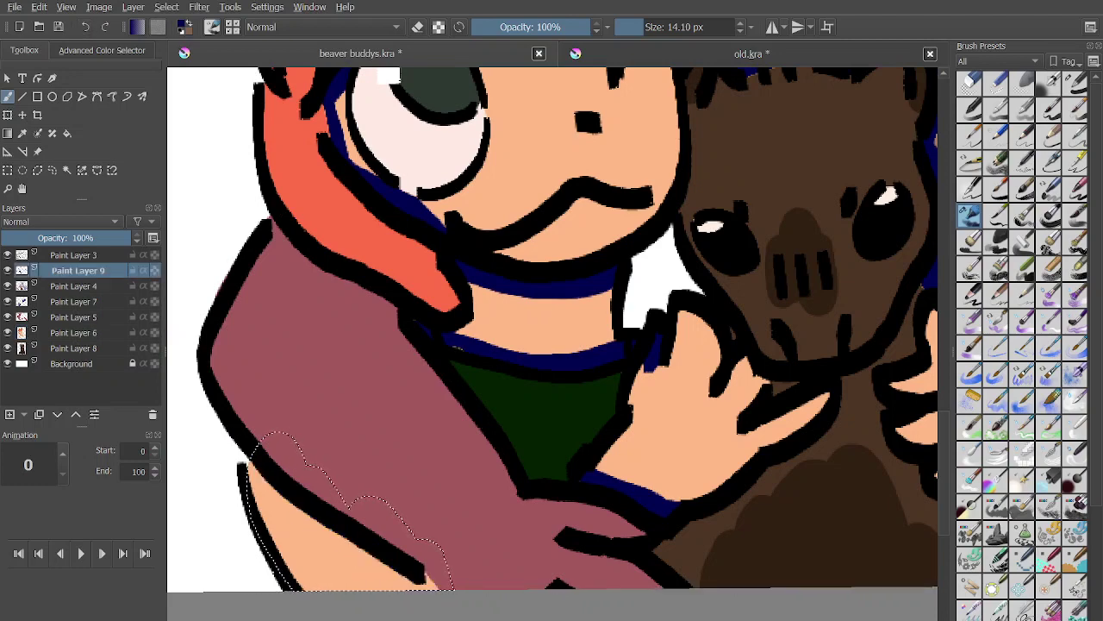
left_click_drag(244, 466, 440, 589)
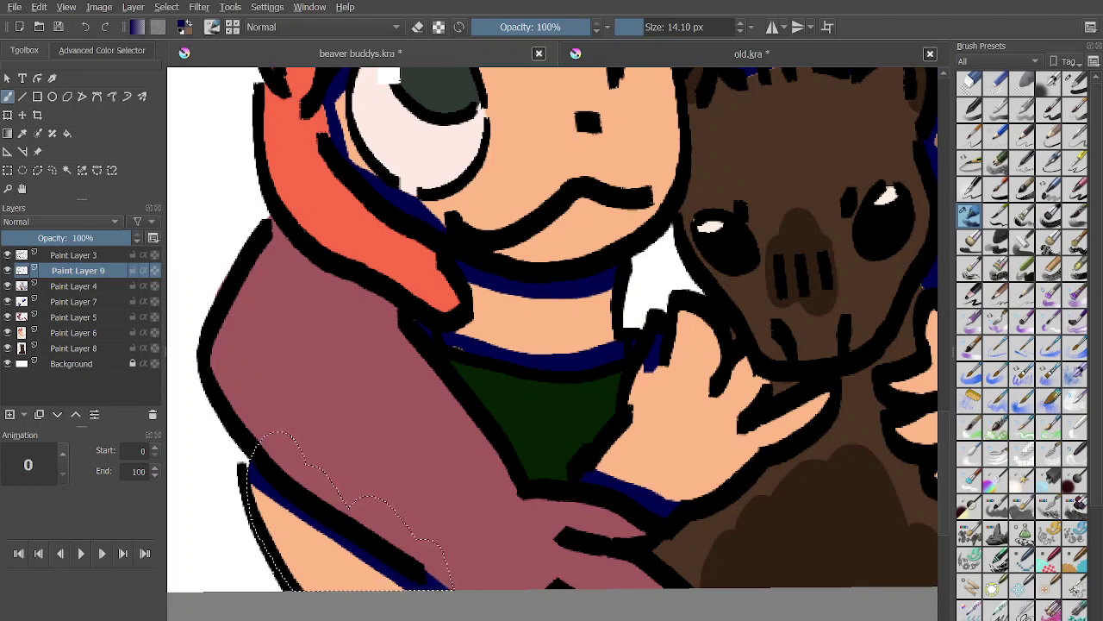
Select the dark pink sleeve using Paint Layer 4 and paint a navy shadow on it beneath the red hair on Paint Layer 9.
left_click(67, 170)
left_click(79, 286)
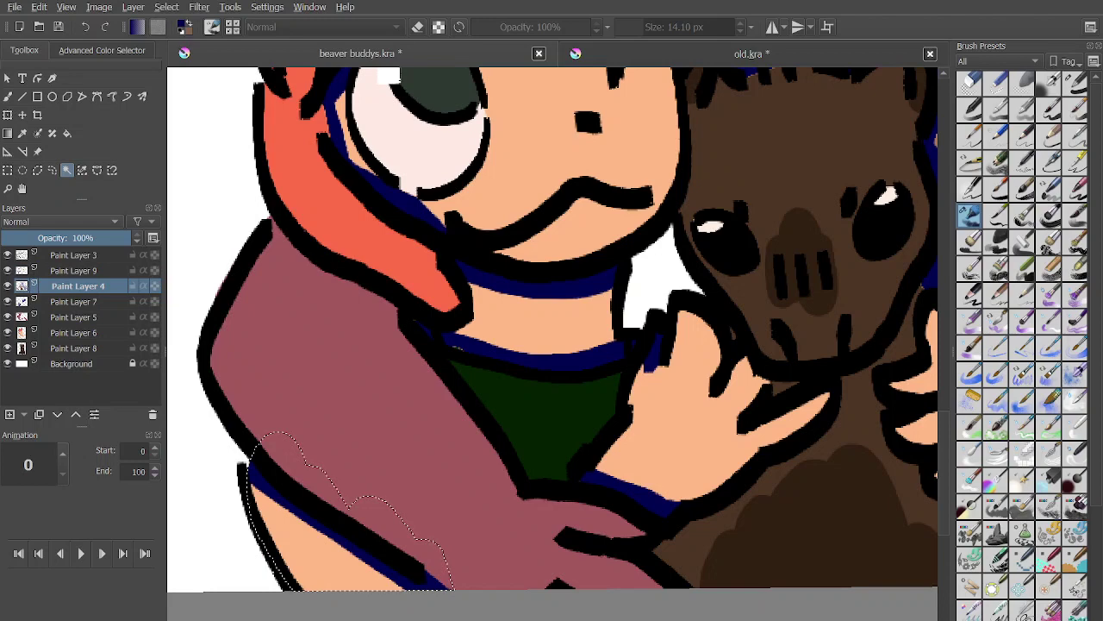
left_click(78, 317)
key("ctrl+a")
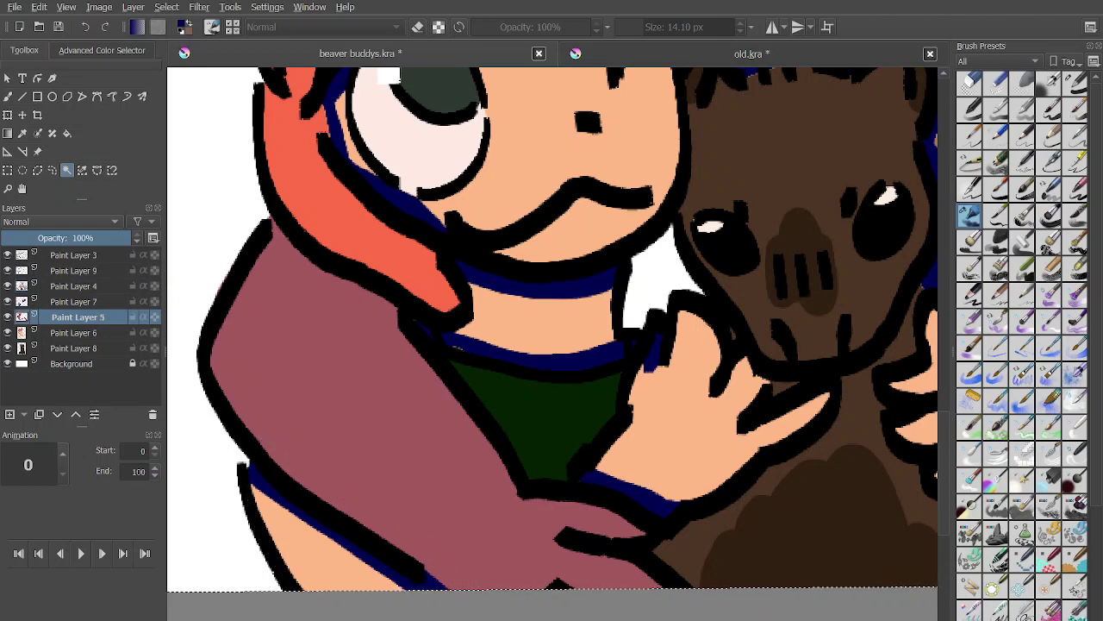
left_click(78, 286)
left_click(327, 371)
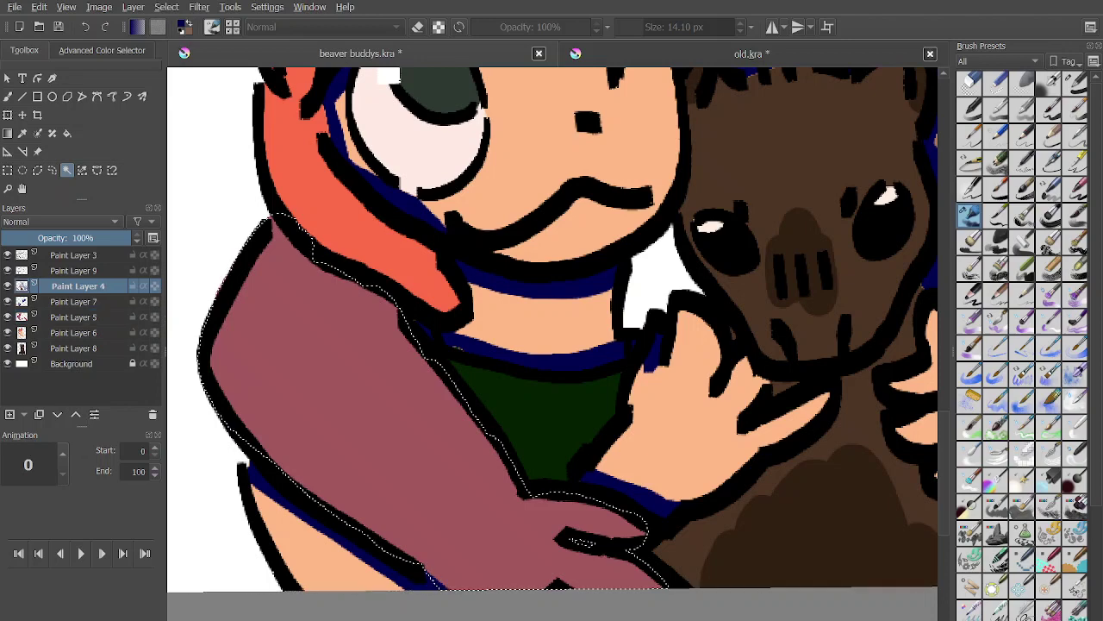
left_click(73, 332)
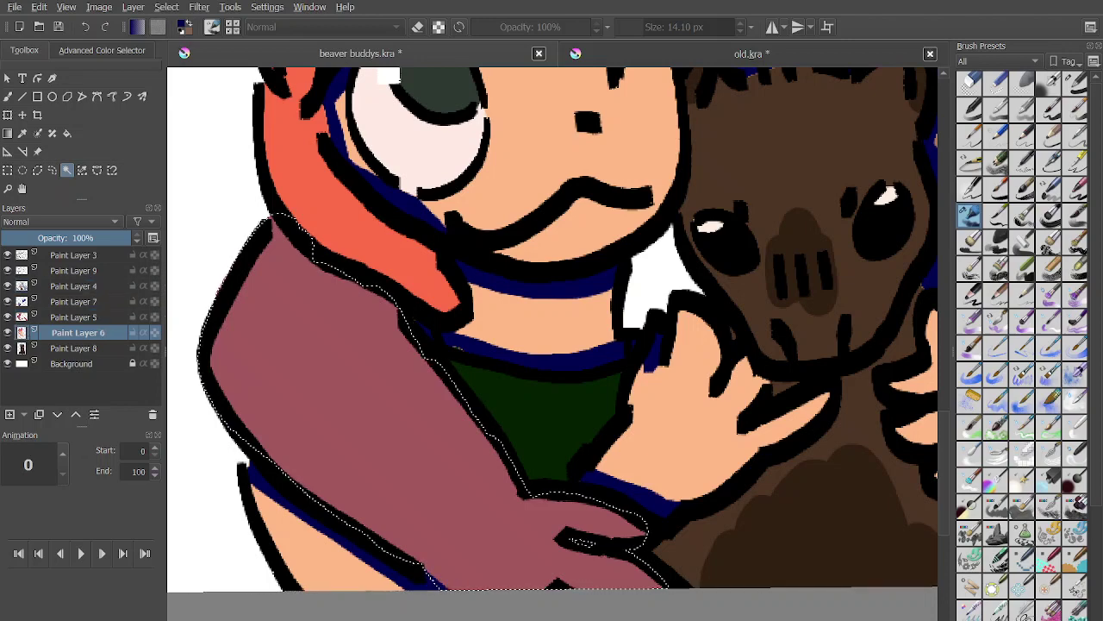
left_click(77, 270)
left_click(8, 96)
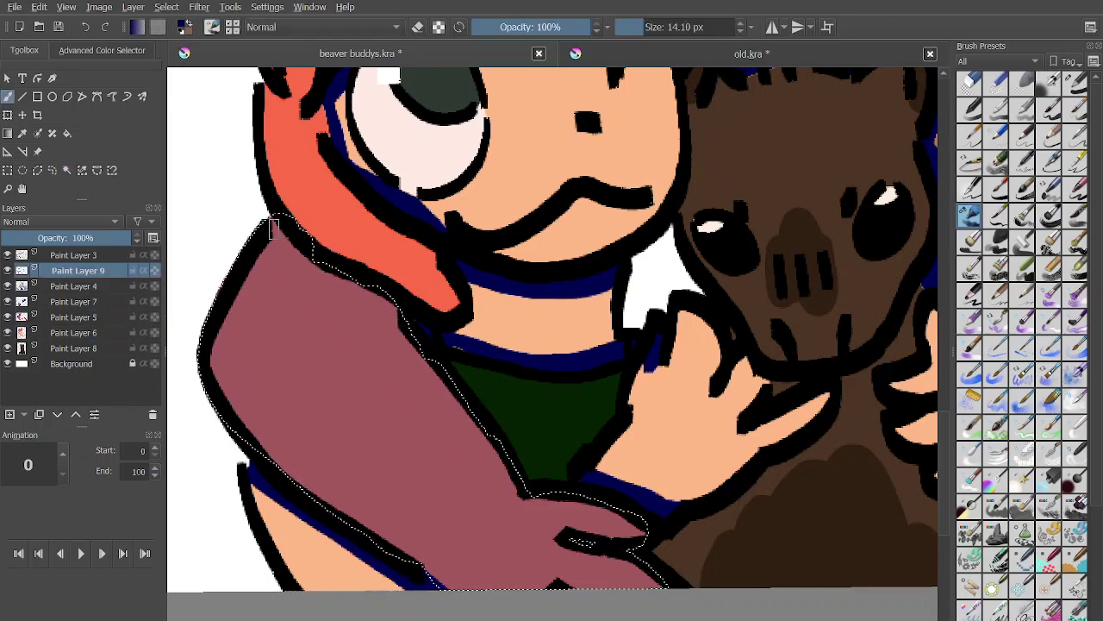
mouse_move(271, 219)
left_mouse_down()
mouse_move(425, 355)
mouse_move(381, 295)
mouse_move(426, 365)
left_mouse_up()
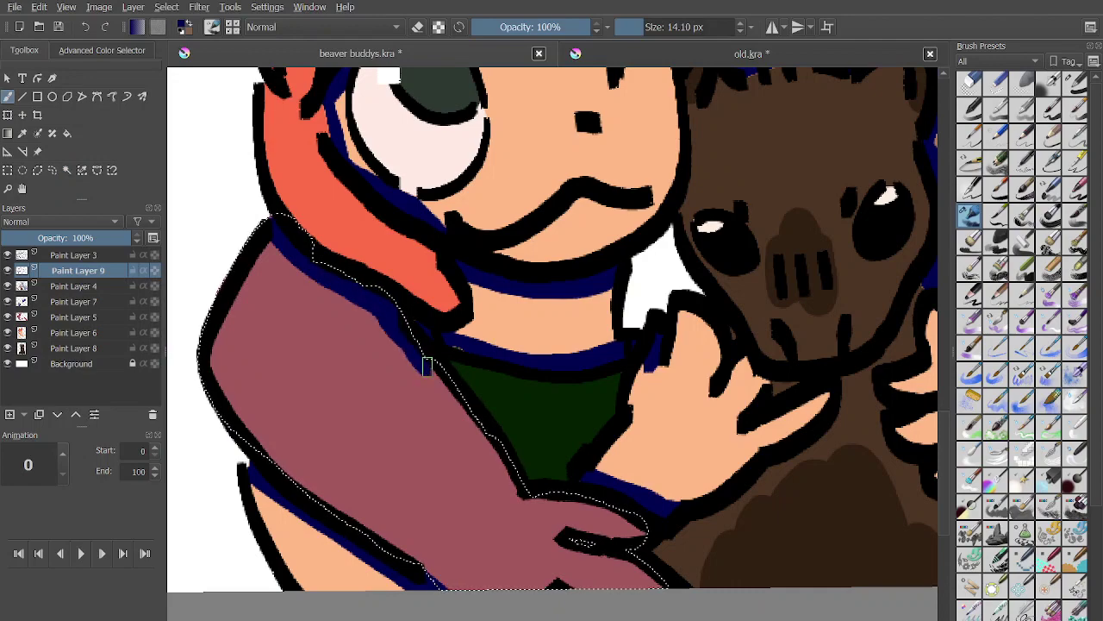
Paint a short navy shadow mark at the sleeve's outer elbow edge on Paint Layer 9.
scroll(431, 357, "down", 3)
scroll(456, 352, "down", 3)
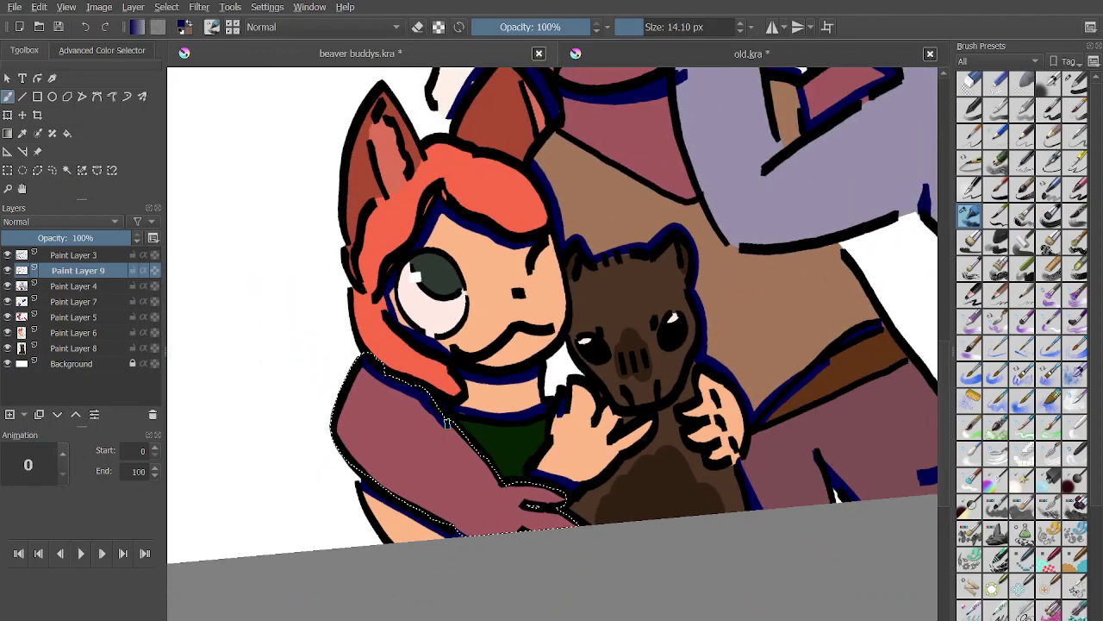
left_click_drag(341, 431, 371, 440)
scroll(372, 440, "up", 4)
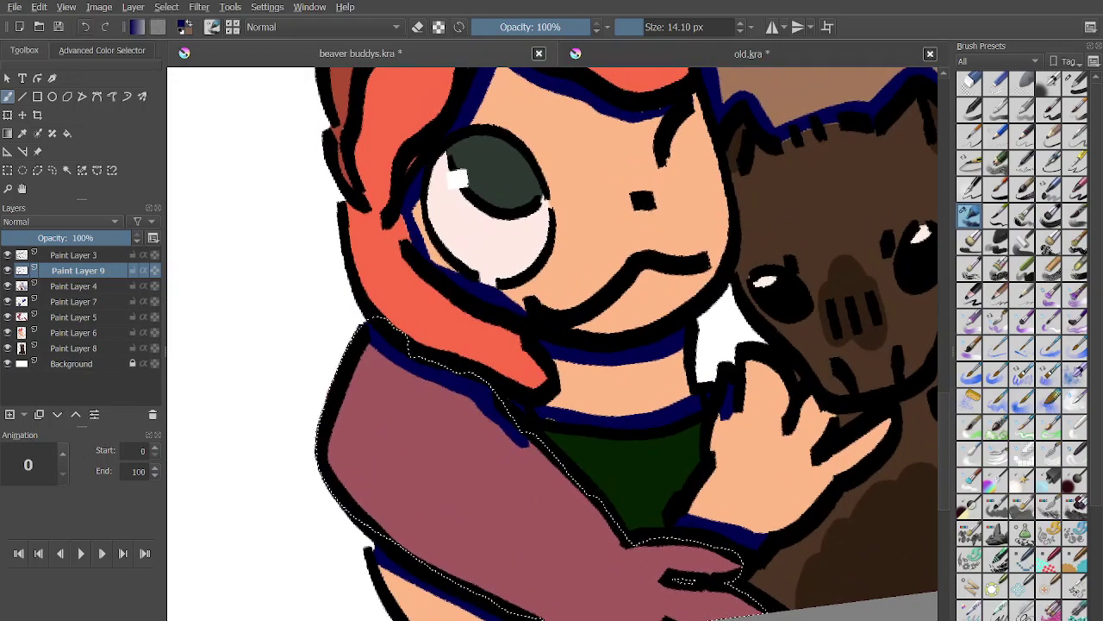
scroll(349, 467, "down", 5)
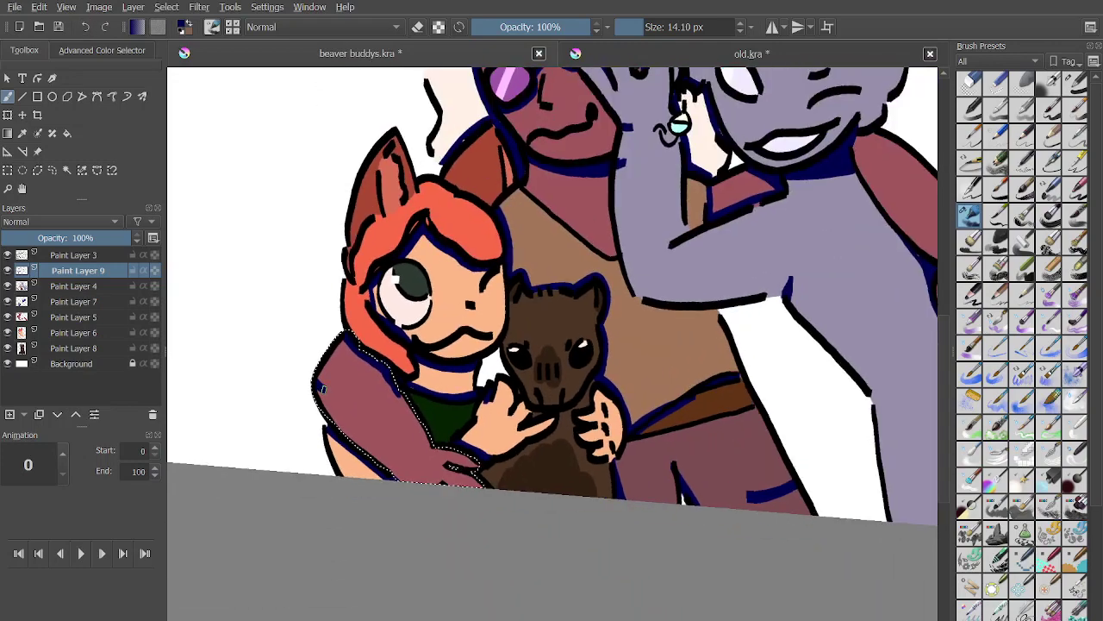
scroll(216, 383, "up", 3)
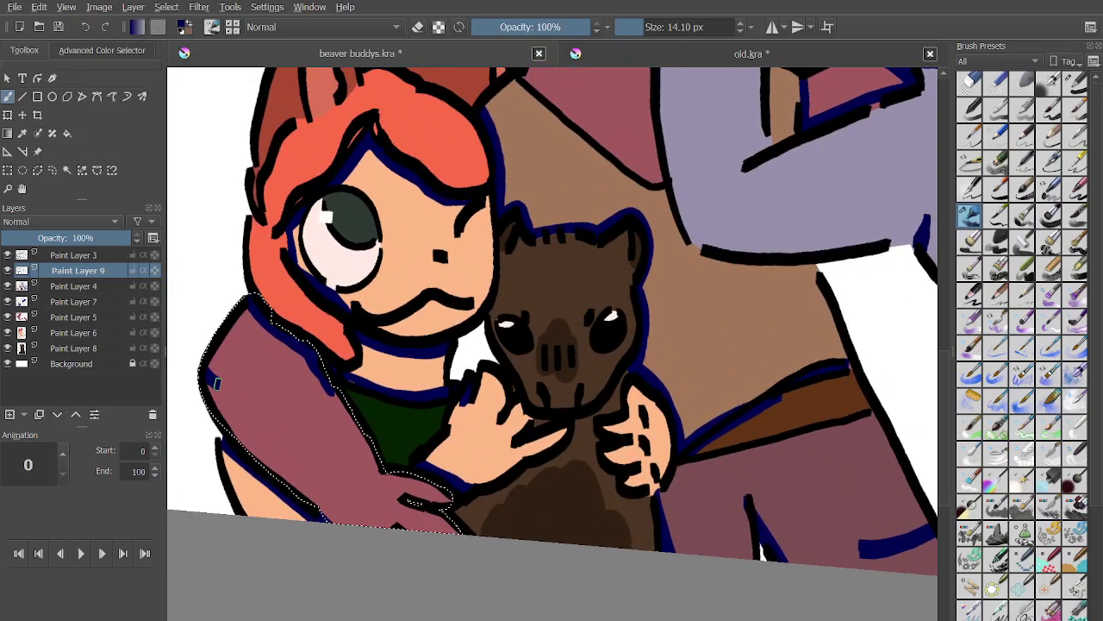
Select the dark brown animal's fur by colour area using Paint Layer 8.
left_click(67, 170)
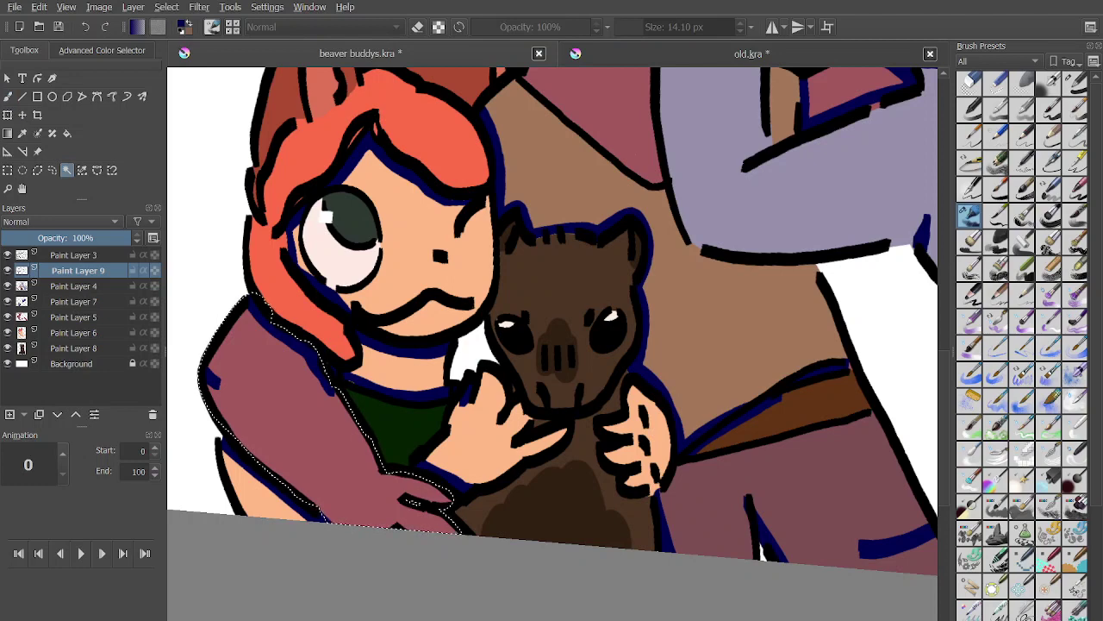
left_click(73, 333)
left_click(73, 349)
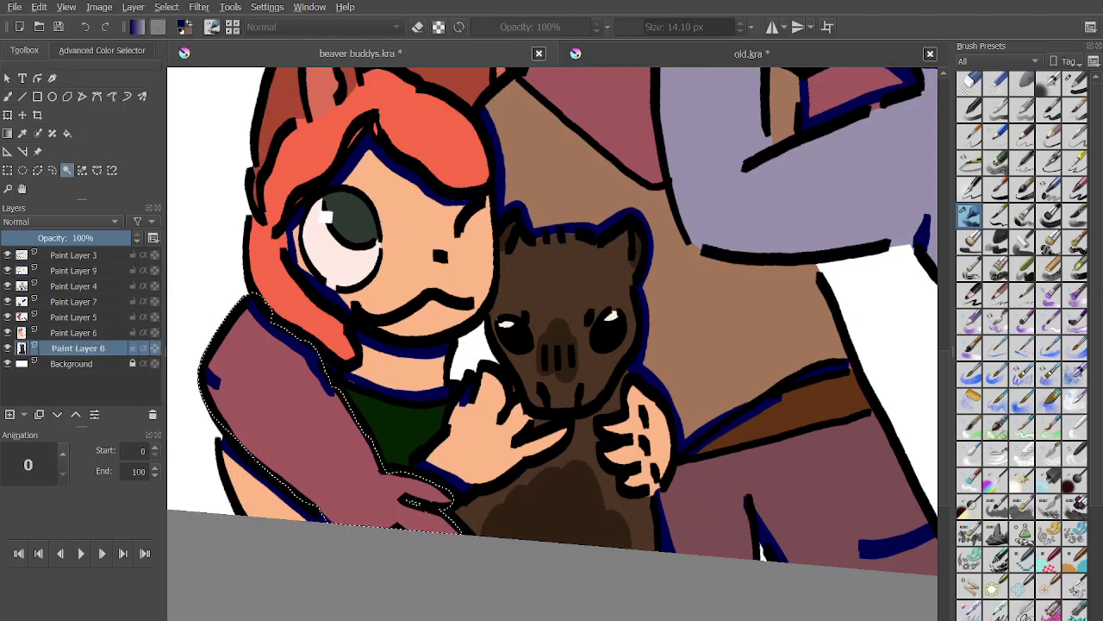
left_click(565, 284)
scroll(603, 371, "up", 2)
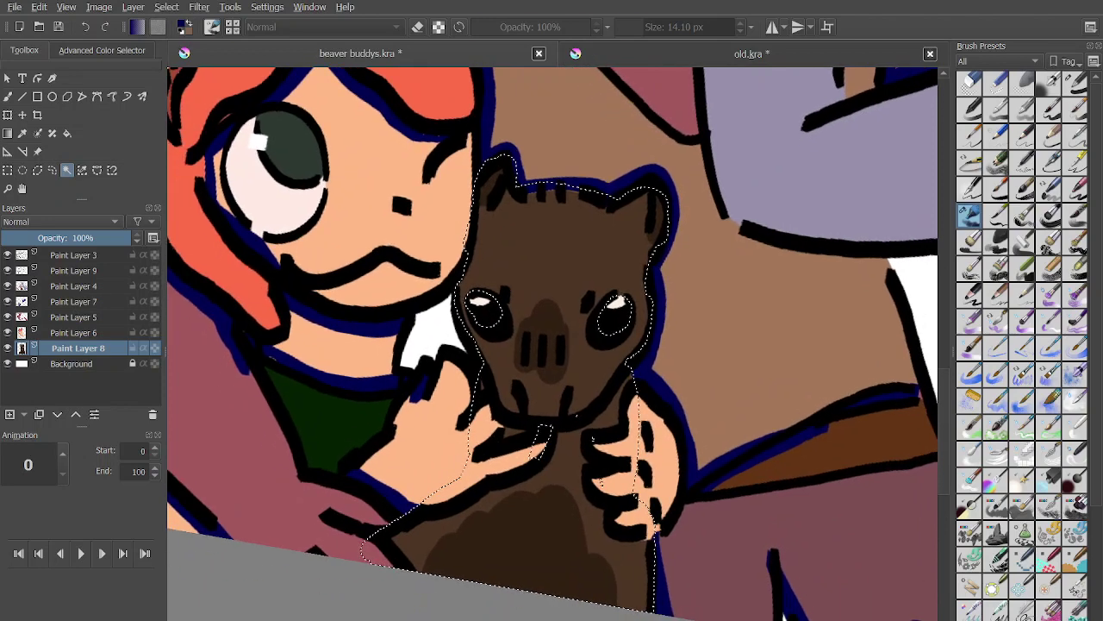
Paint navy shadows on the brown animal's body under its chin and around both holding hands on Paint Layer 9.
key("b")
left_click(73, 318)
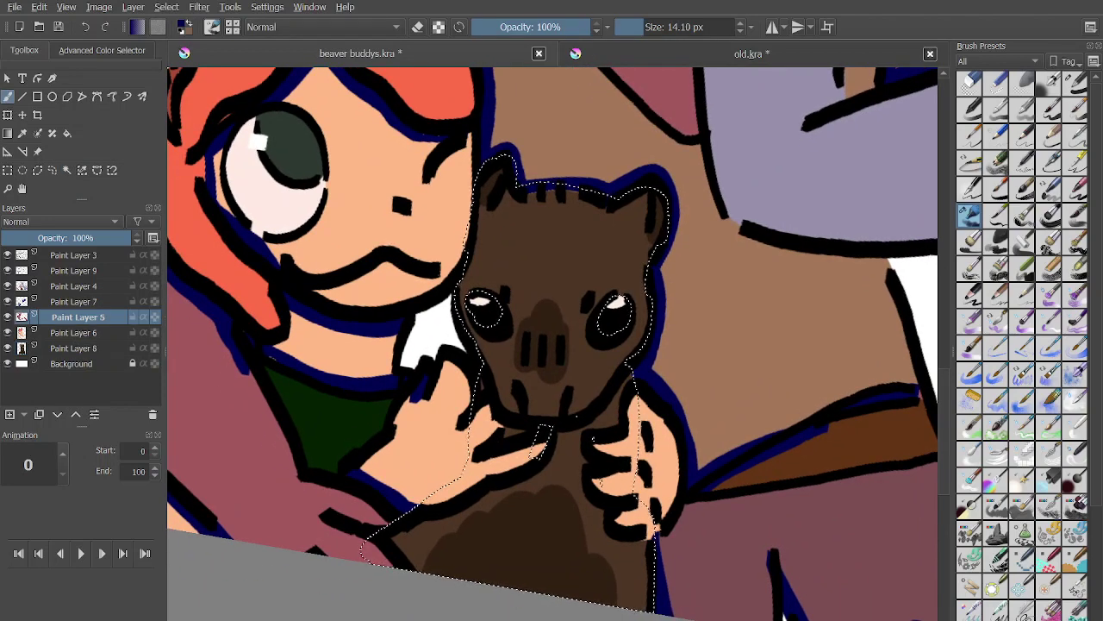
left_click(77, 271)
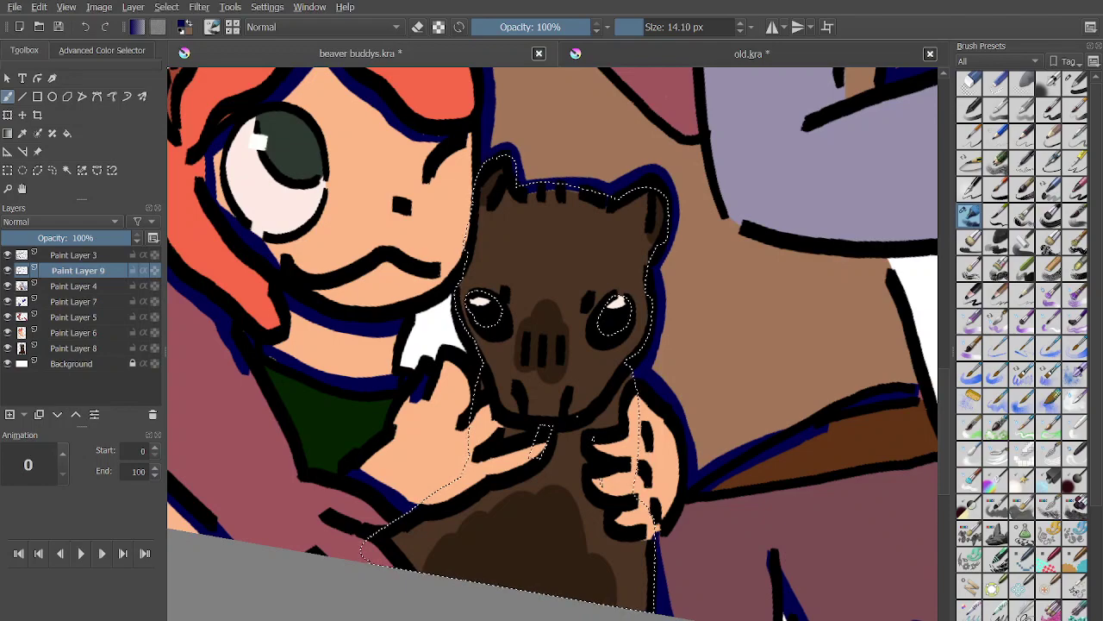
scroll(394, 530, "up", 2)
scroll(337, 500, "up", 1)
mouse_move(327, 496)
left_mouse_down()
mouse_move(564, 402)
mouse_move(612, 355)
mouse_move(618, 328)
mouse_move(522, 316)
left_mouse_up()
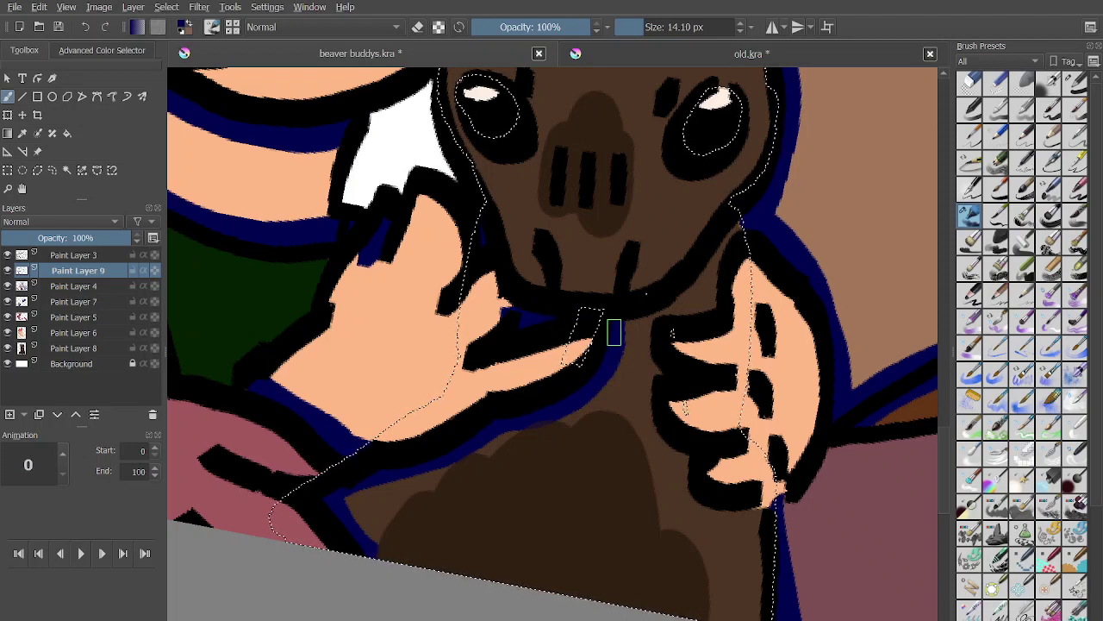
left_click_drag(705, 277, 722, 236)
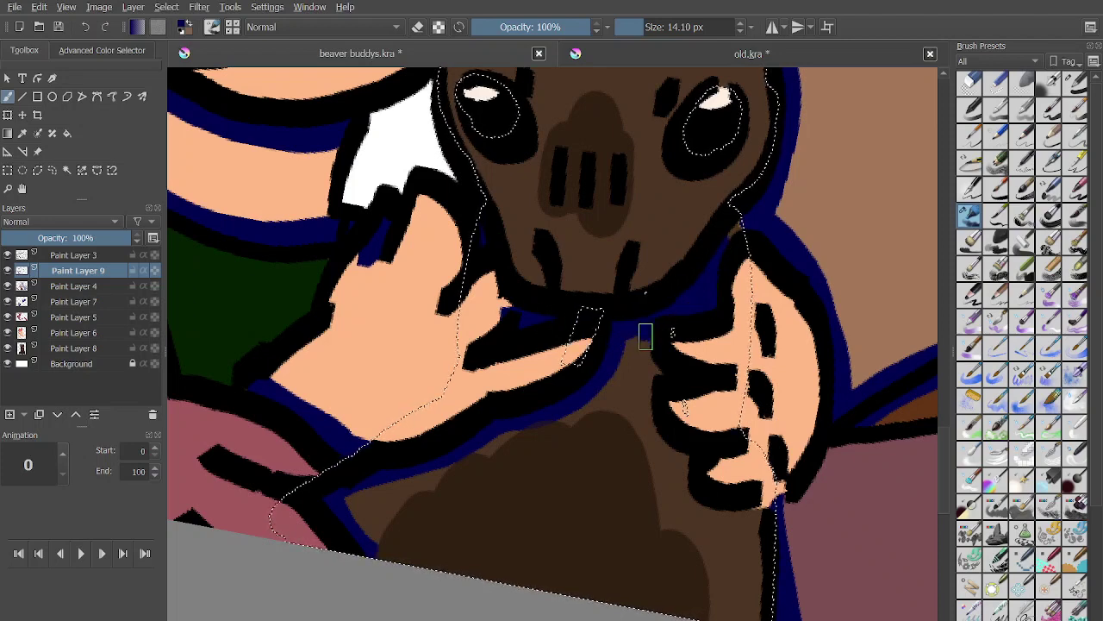
mouse_move(646, 336)
left_mouse_down()
mouse_move(667, 369)
mouse_move(654, 422)
mouse_move(685, 454)
mouse_move(690, 497)
mouse_move(762, 505)
left_mouse_up()
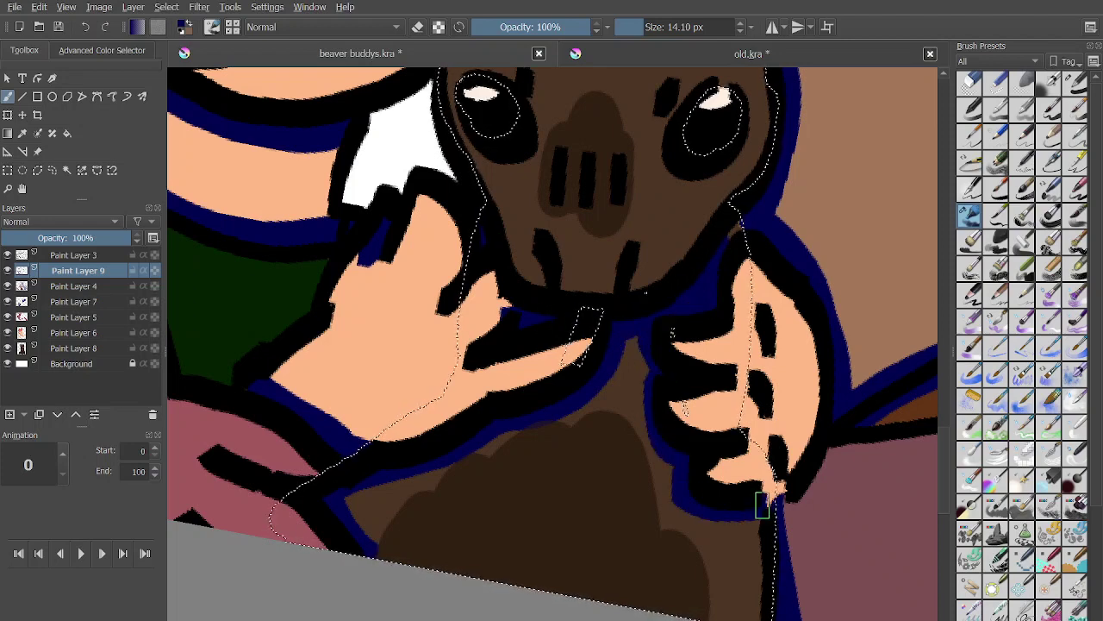
Extend the navy shadow beside the brown animal's jaw, just above the hand gripping its side.
scroll(764, 500, "down", 2)
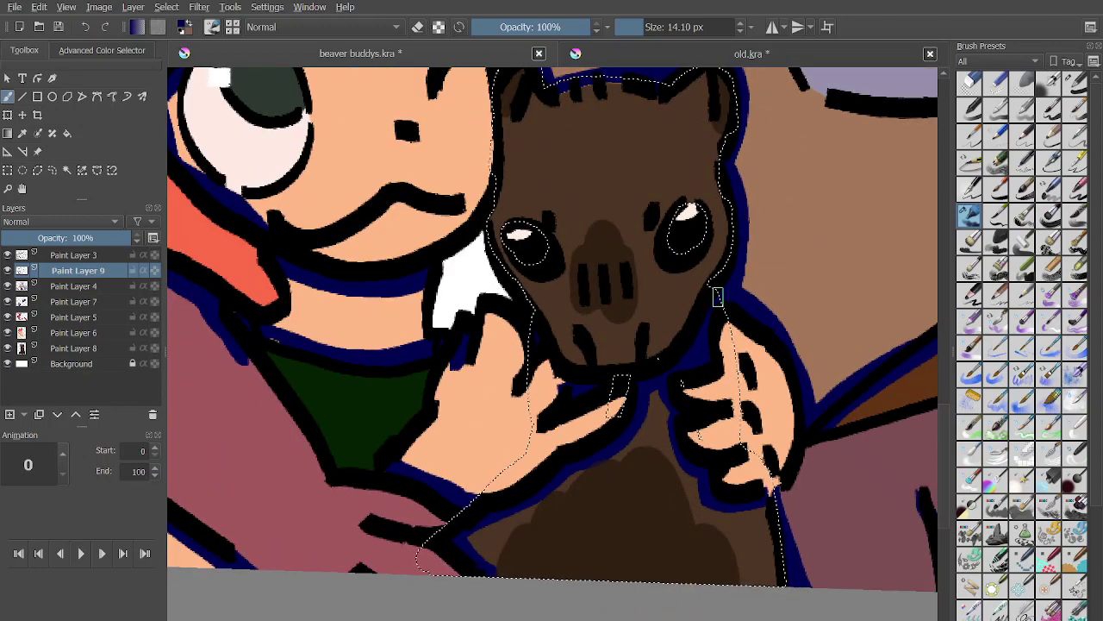
scroll(717, 297, "up", 3)
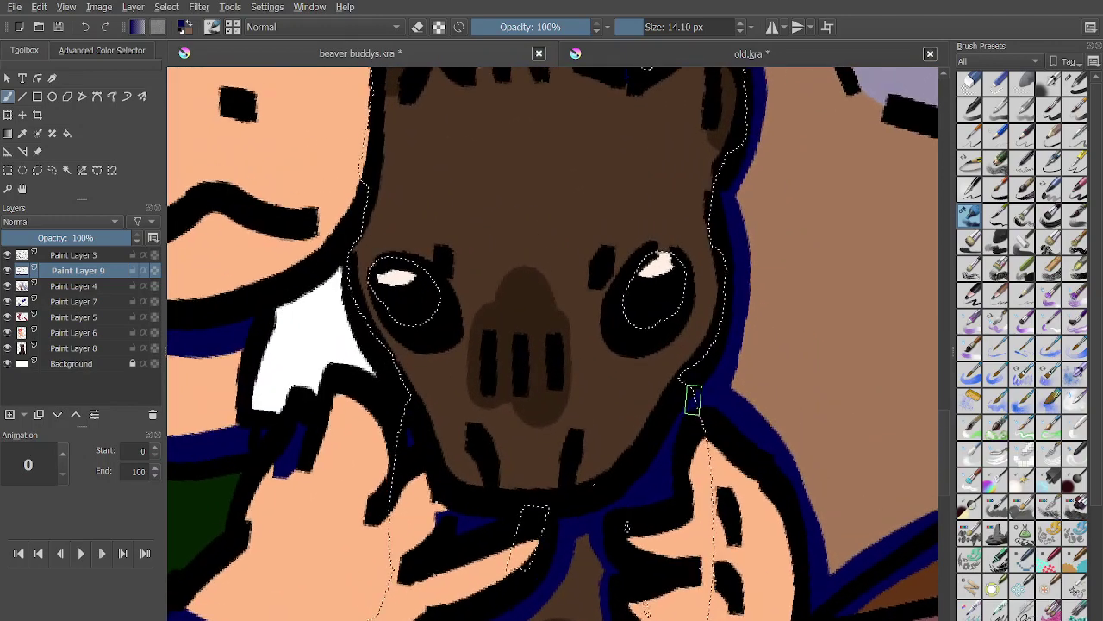
scroll(693, 399, "down", 1)
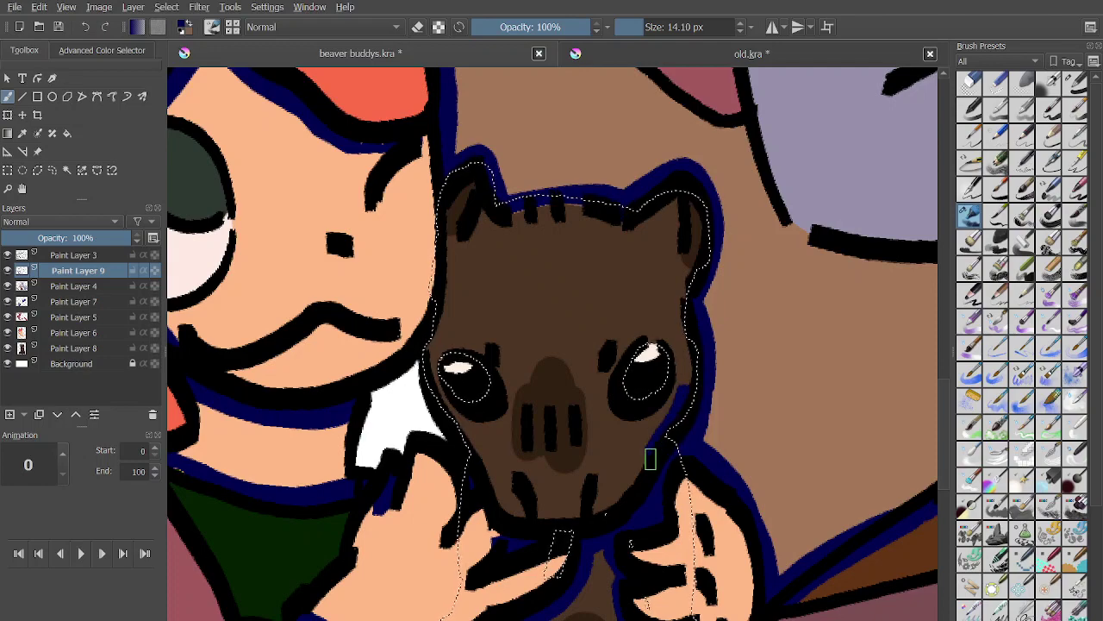
Clear the selection around the brown animal and activate the rectangular selection tool.
scroll(642, 457, "down", 3)
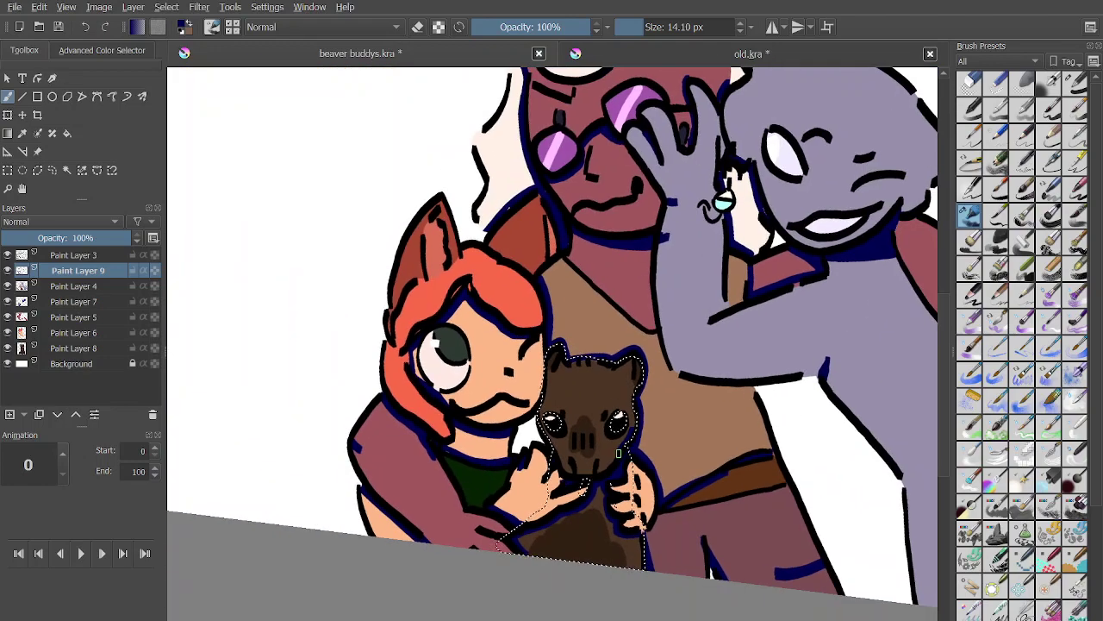
scroll(618, 453, "down", 4)
scroll(525, 477, "up", 2)
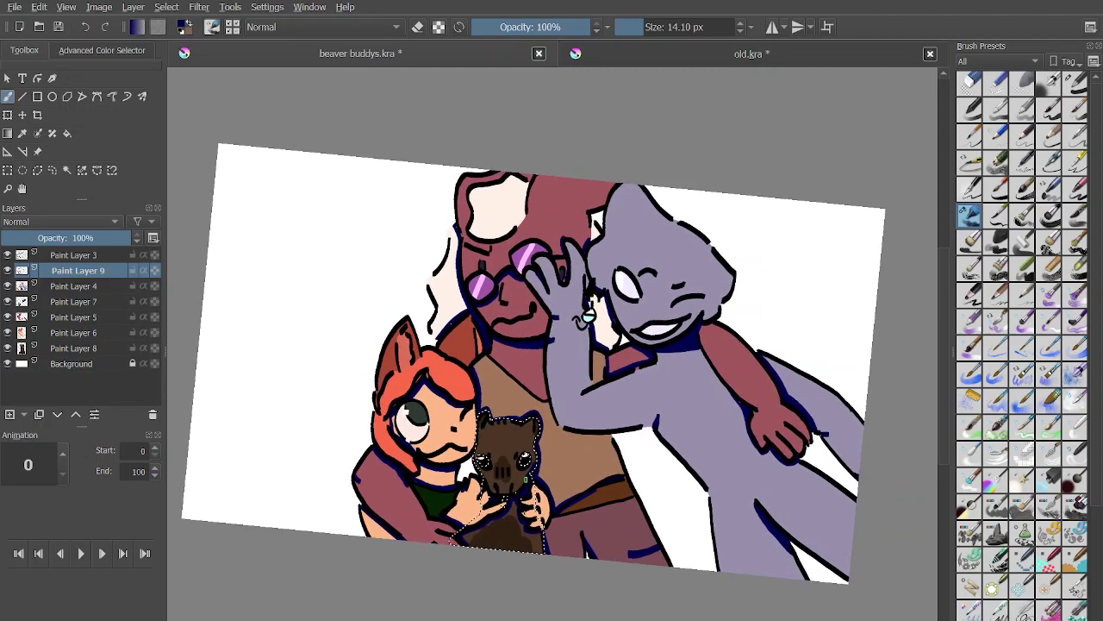
key("5")
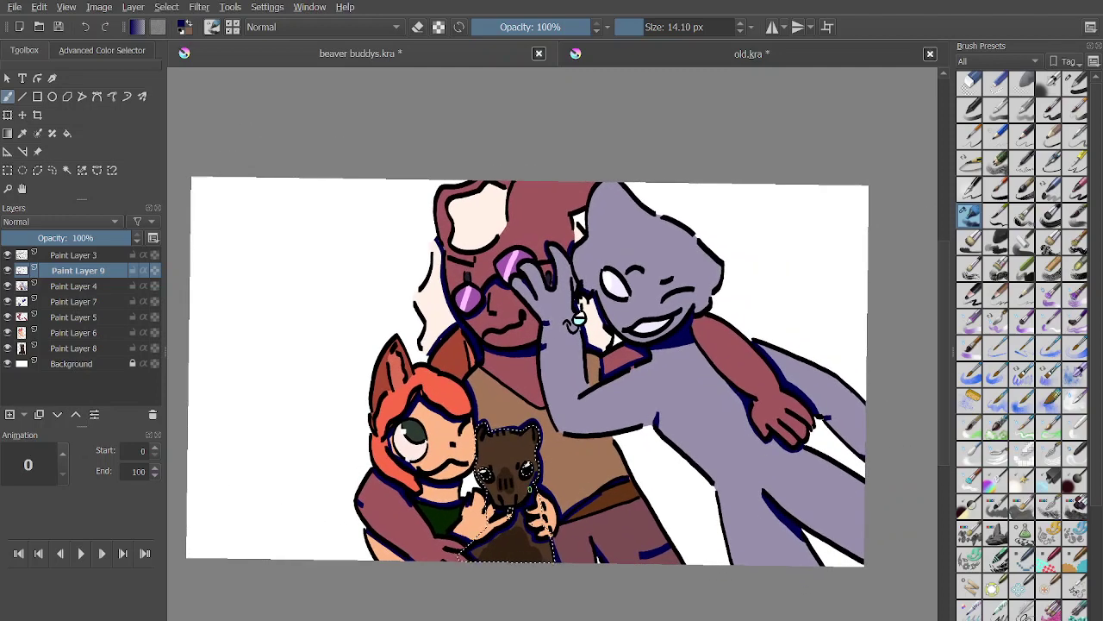
key("ctrl+r")
key("ctrl+shift+a")
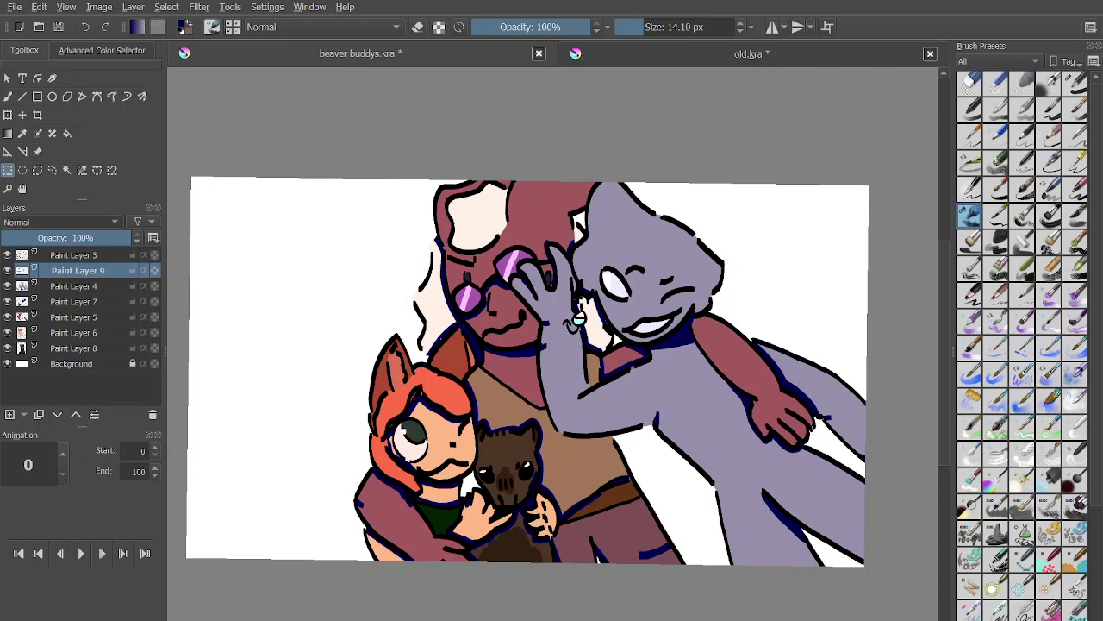
Try the Screen, Saturation, Overlay, Luminosity, Lighten, Erase and Divide blending modes on Paint Layer 9.
left_click(8, 133)
key("alt+shift+s")
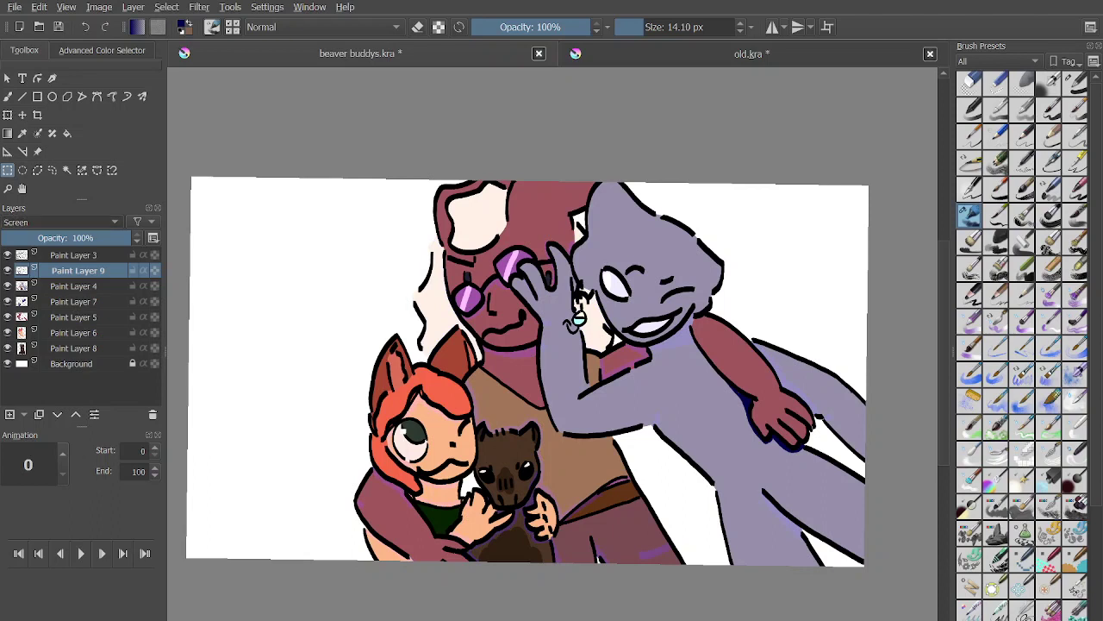
key("alt+shift+t")
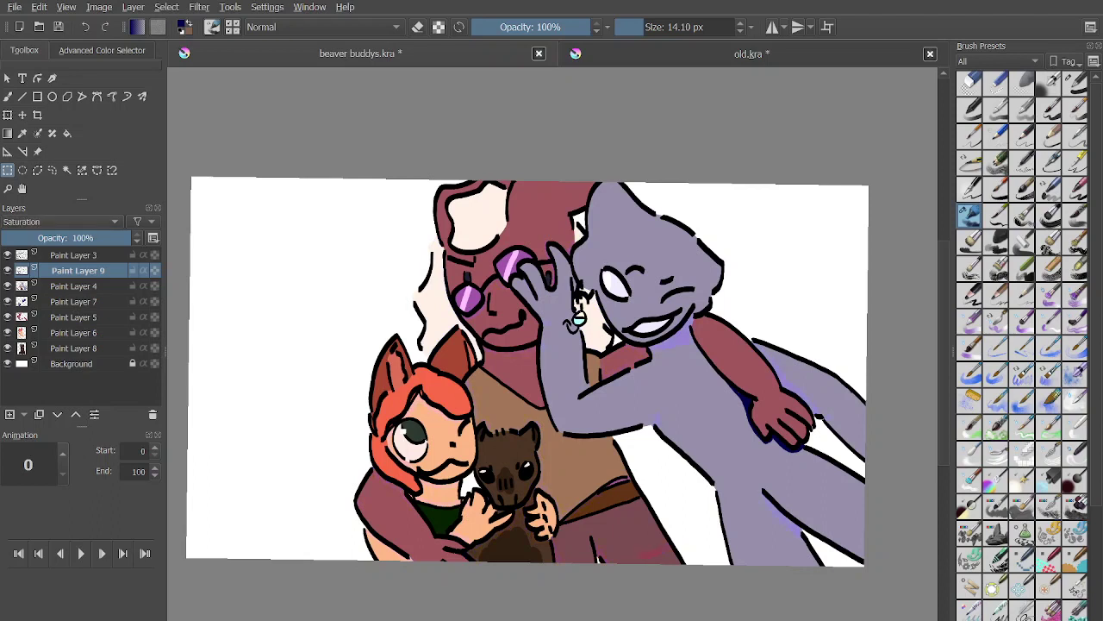
key("alt+shift+o")
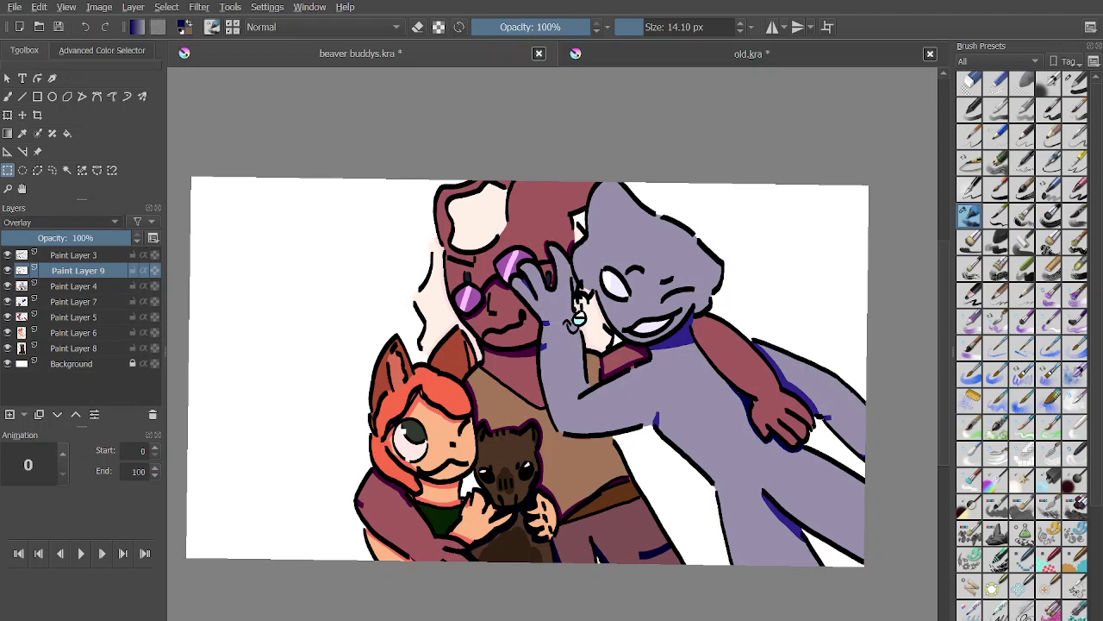
key("alt+shift+m")
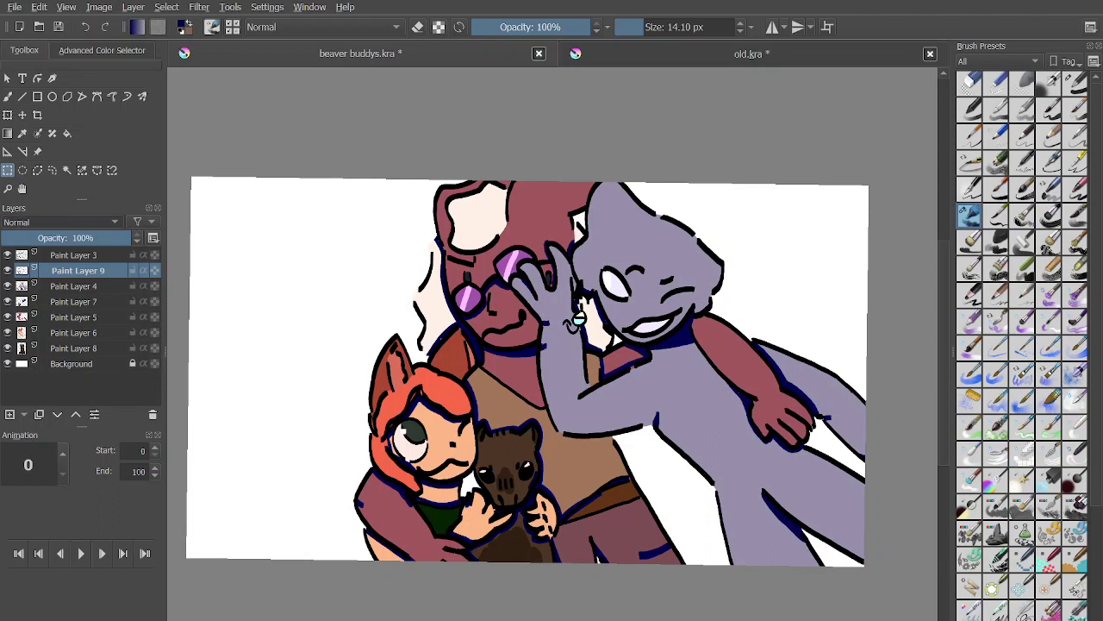
key("alt+shift+y")
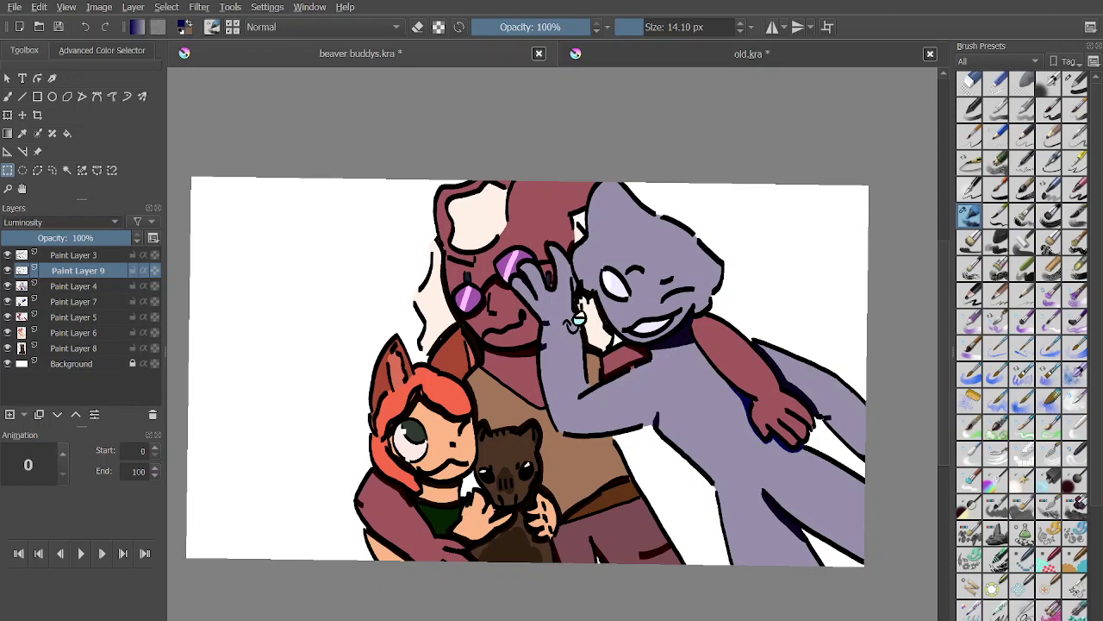
key("alt+shift+g")
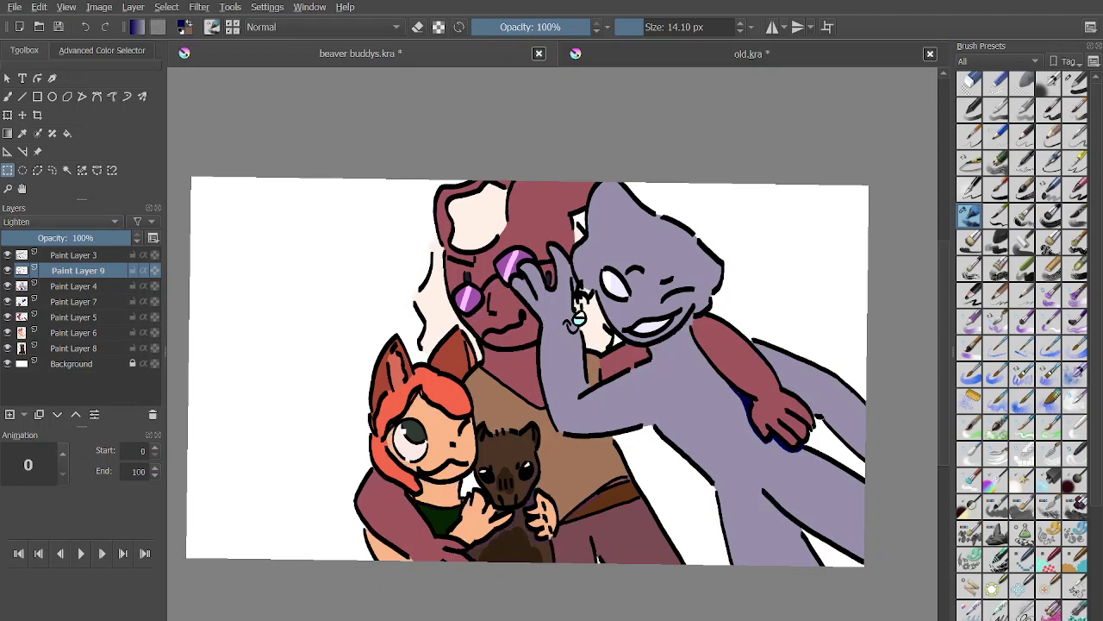
key("alt+shift+r")
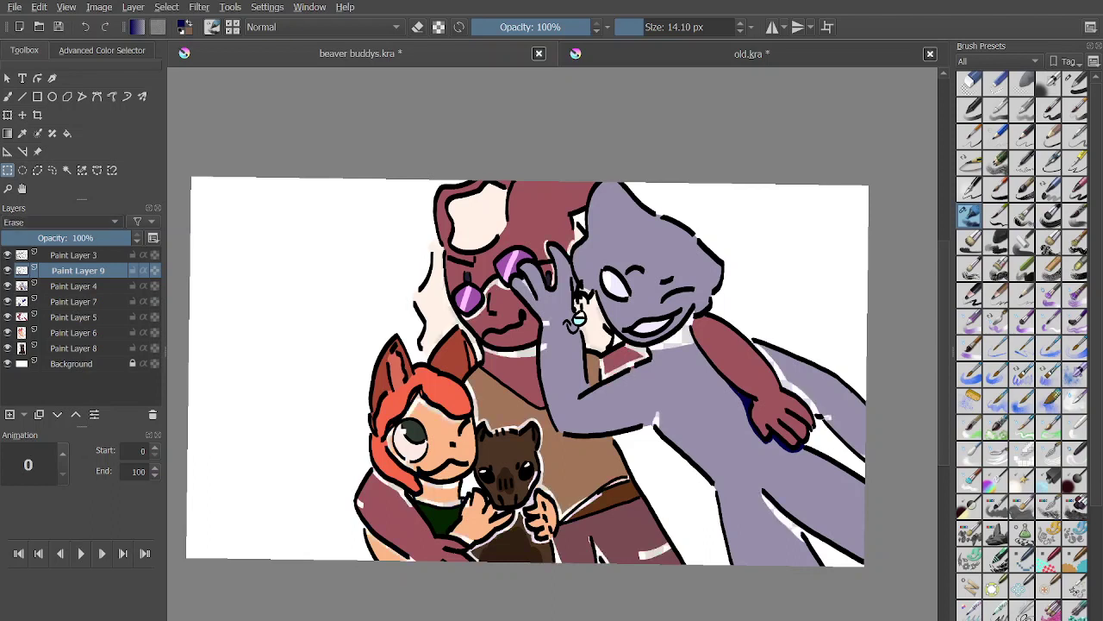
key("Return")
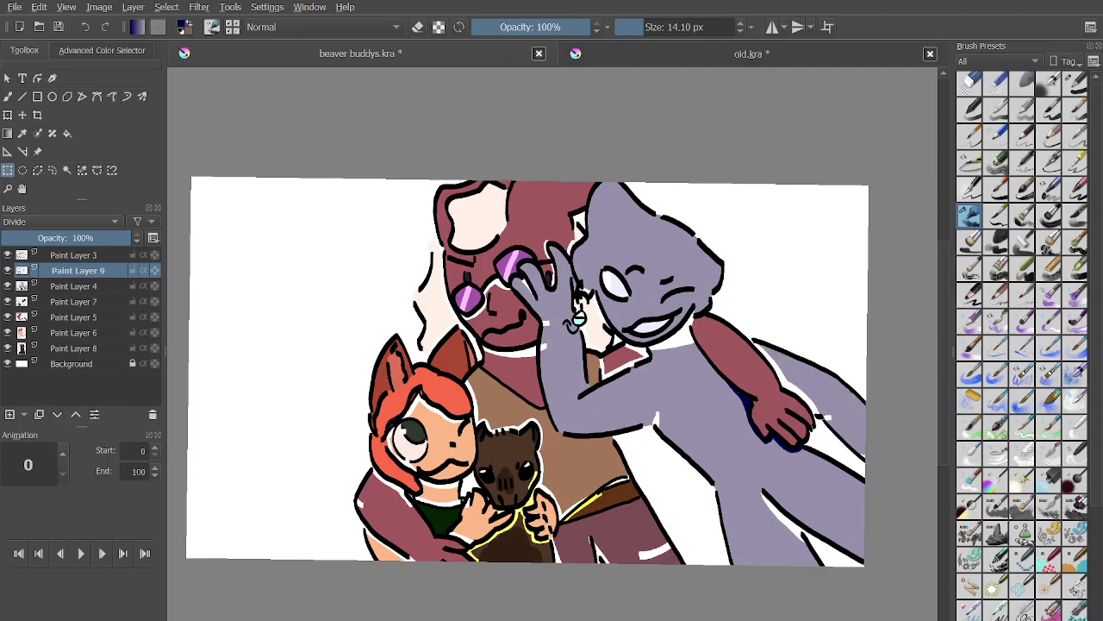
Make Paint Layer 4 active and sample the purple character's lavender body colour for the brush.
scroll(556, 344, "up", 5)
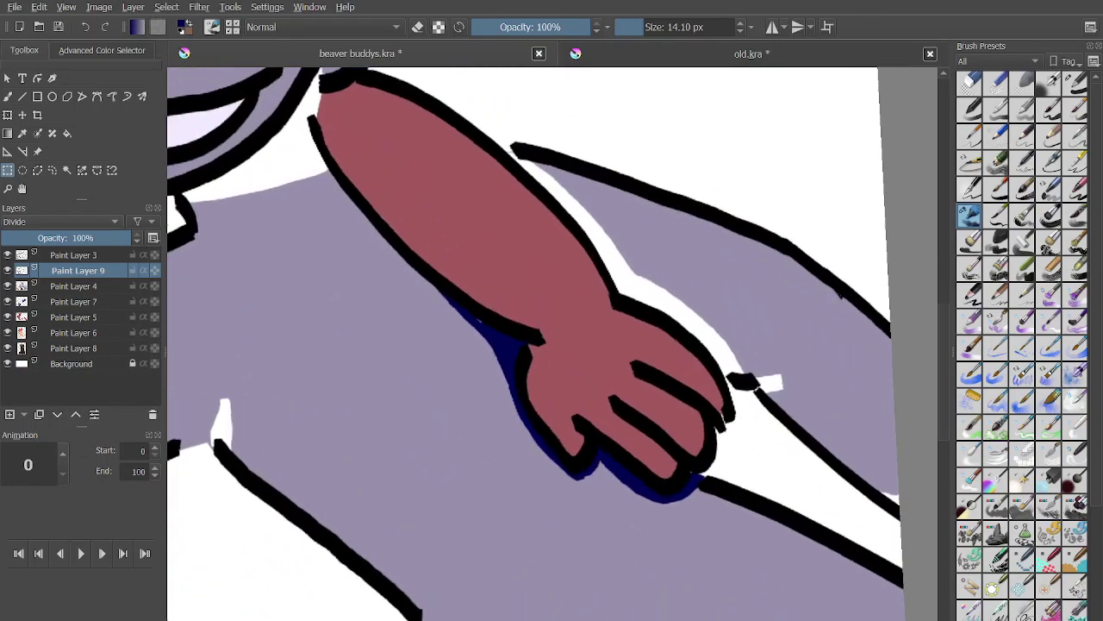
left_click(78, 287)
left_click(7, 96)
left_click(102, 51)
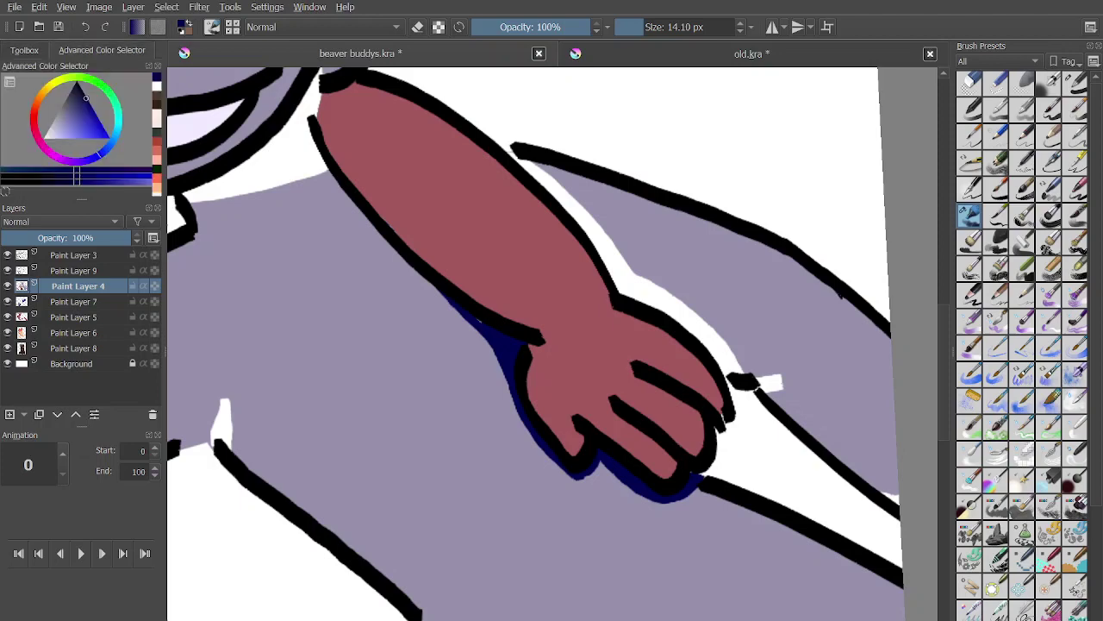
left_click(24, 51)
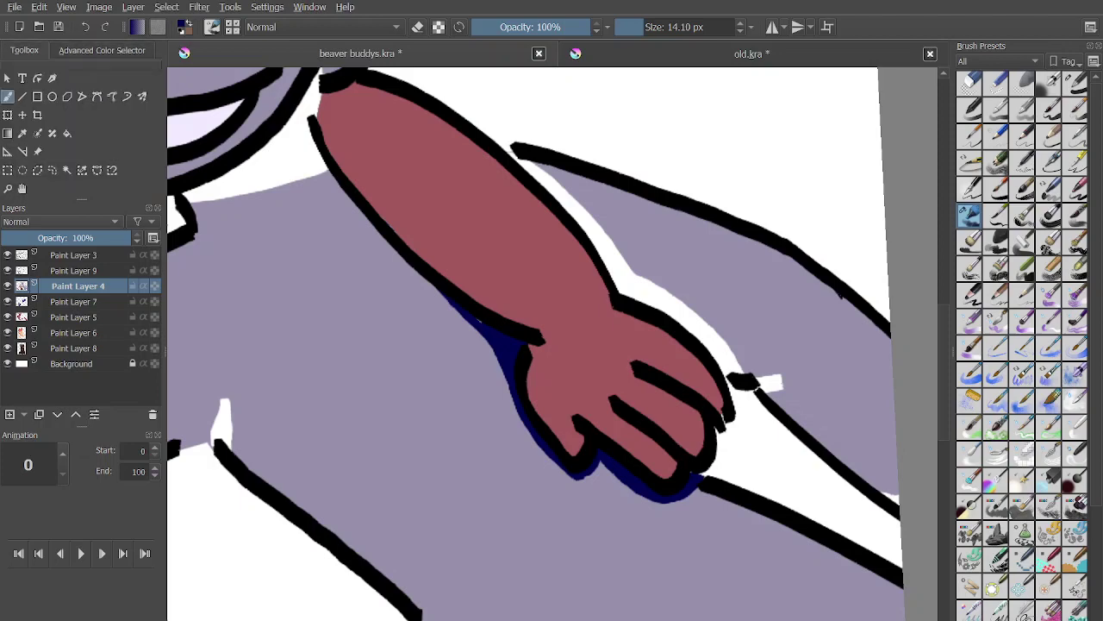
key("p")
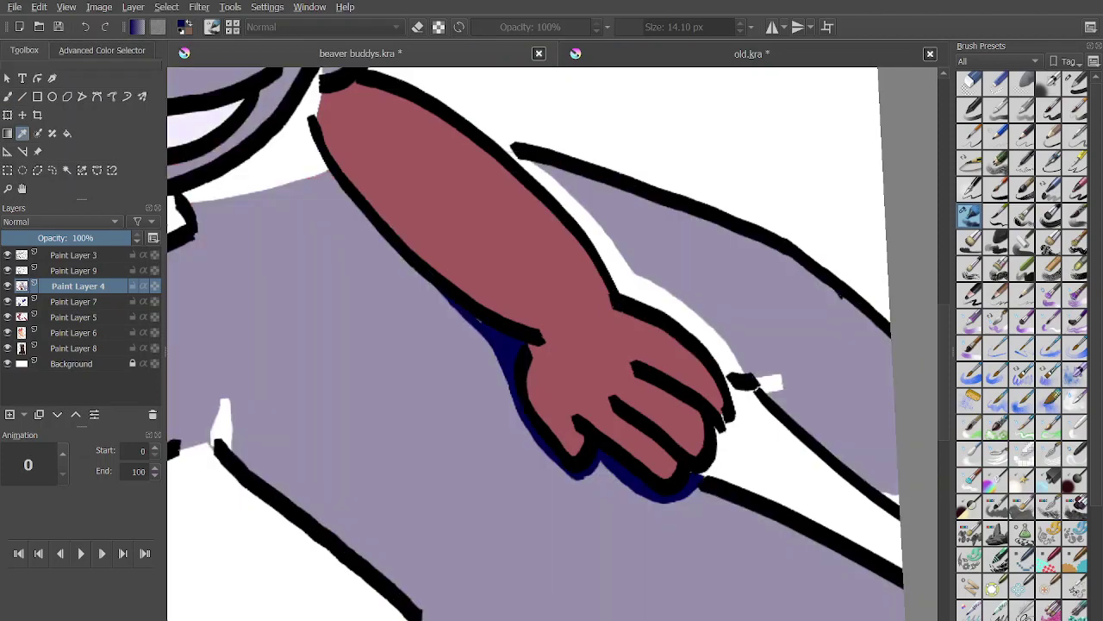
key("b")
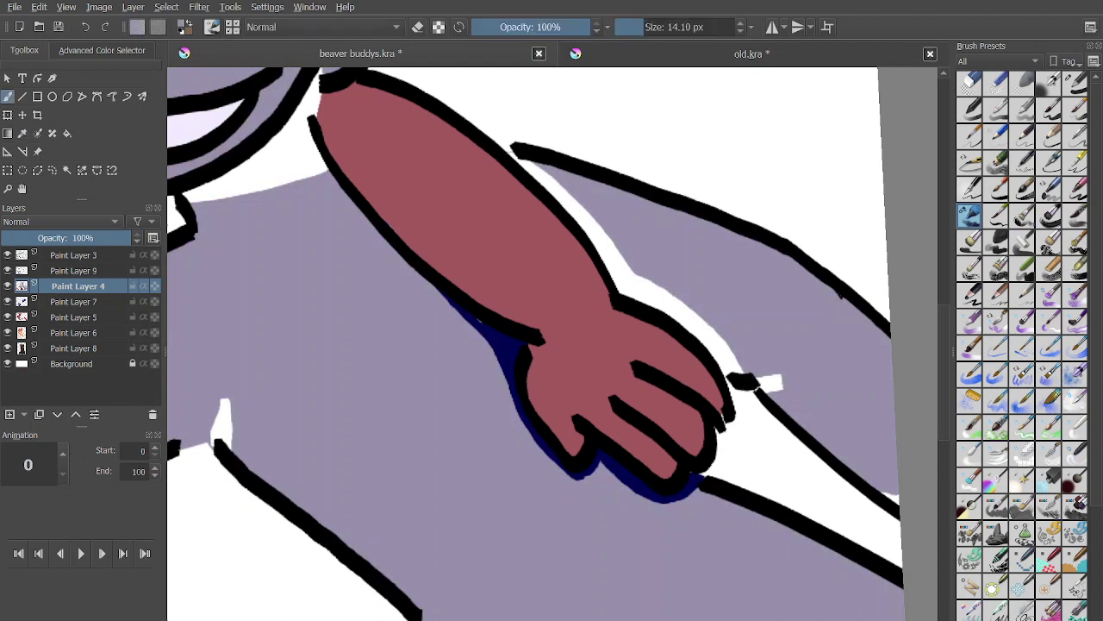
Paint over the stray navy shadow beneath the reddish forearm and hand with lavender on Paint Layer 4.
mouse_move(463, 311)
left_mouse_down()
mouse_move(523, 391)
mouse_move(454, 321)
left_mouse_up()
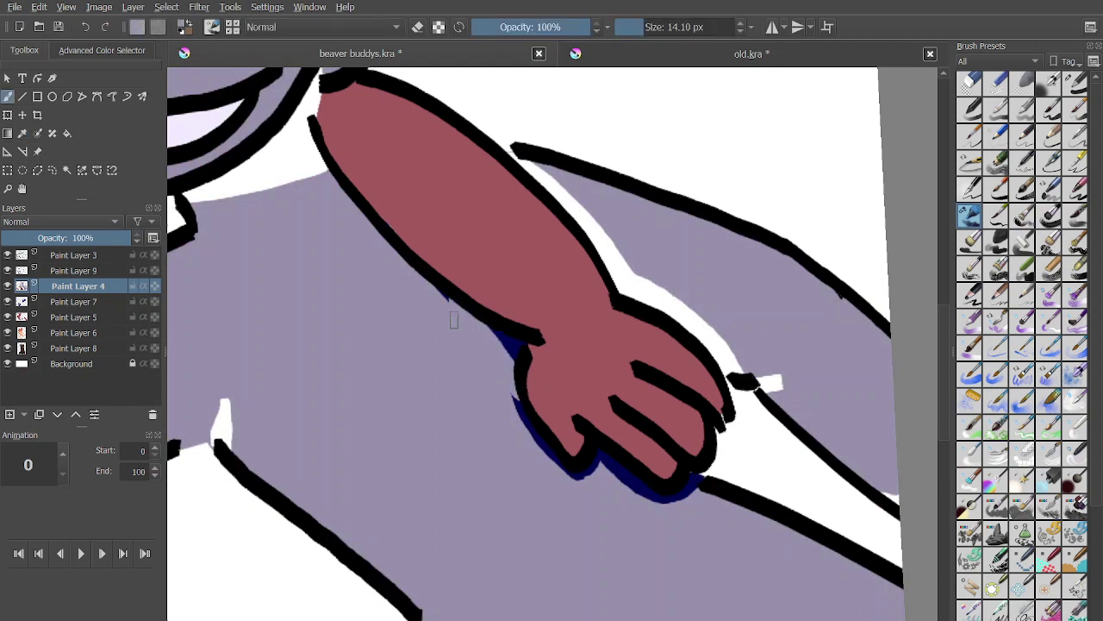
left_click_drag(523, 354, 505, 341)
mouse_move(516, 398)
left_mouse_down()
mouse_move(529, 455)
mouse_move(572, 484)
mouse_move(626, 489)
left_mouse_up()
scroll(628, 489, "up", 2)
key("ctrl+z")
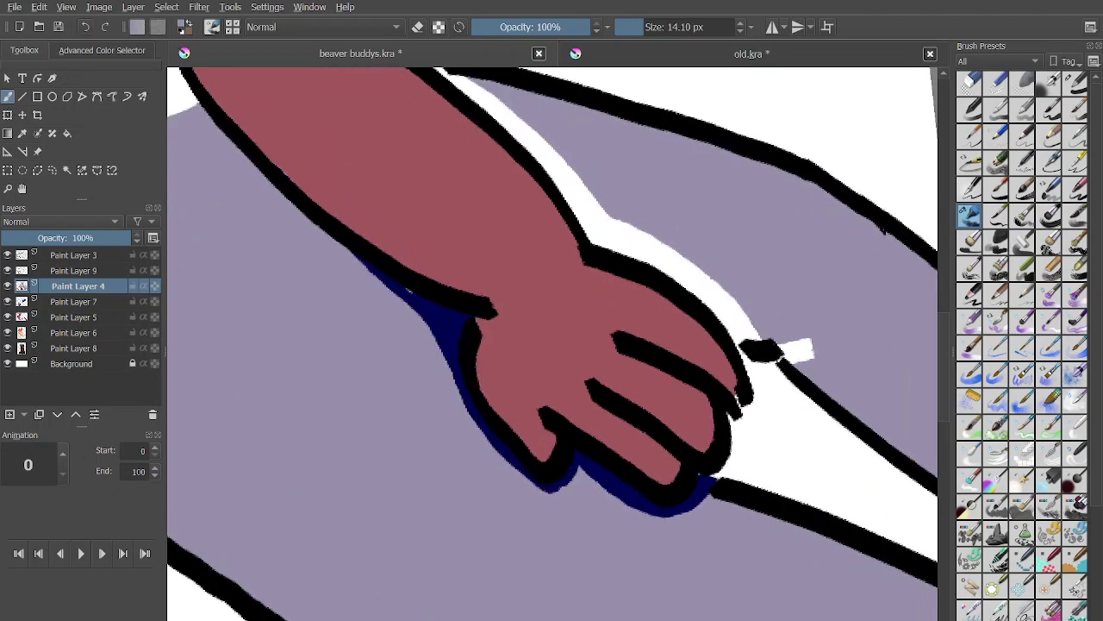
left_click_drag(366, 260, 455, 348)
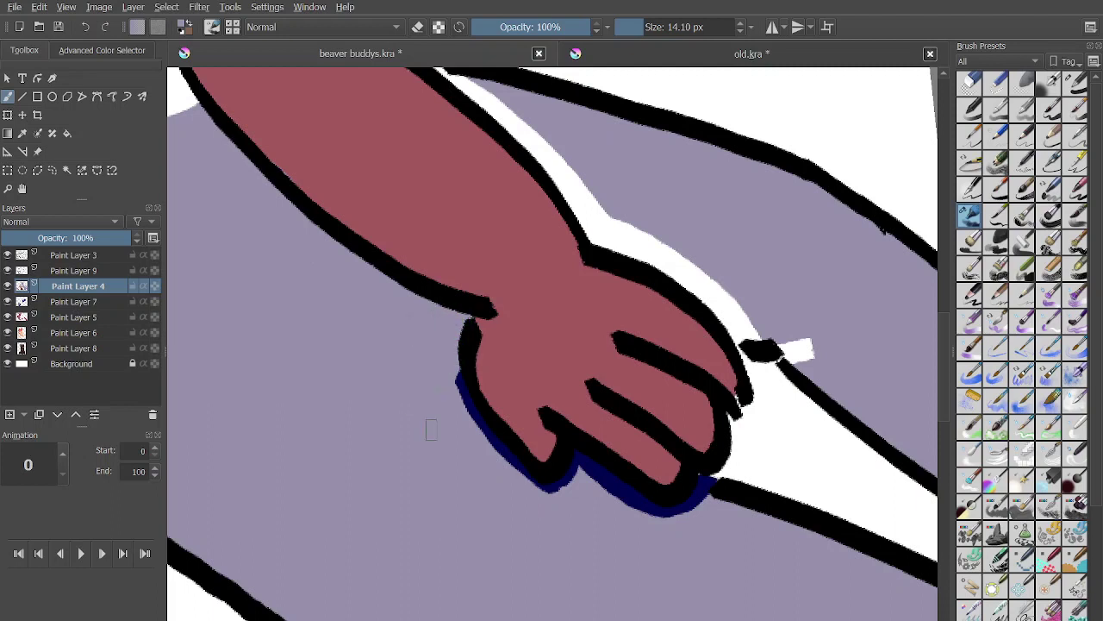
mouse_move(457, 363)
left_mouse_down()
mouse_move(488, 432)
mouse_move(566, 515)
mouse_move(503, 460)
mouse_move(574, 497)
mouse_move(556, 498)
mouse_move(570, 465)
mouse_move(655, 527)
mouse_move(584, 455)
mouse_move(713, 530)
mouse_move(627, 526)
mouse_move(733, 501)
left_mouse_up()
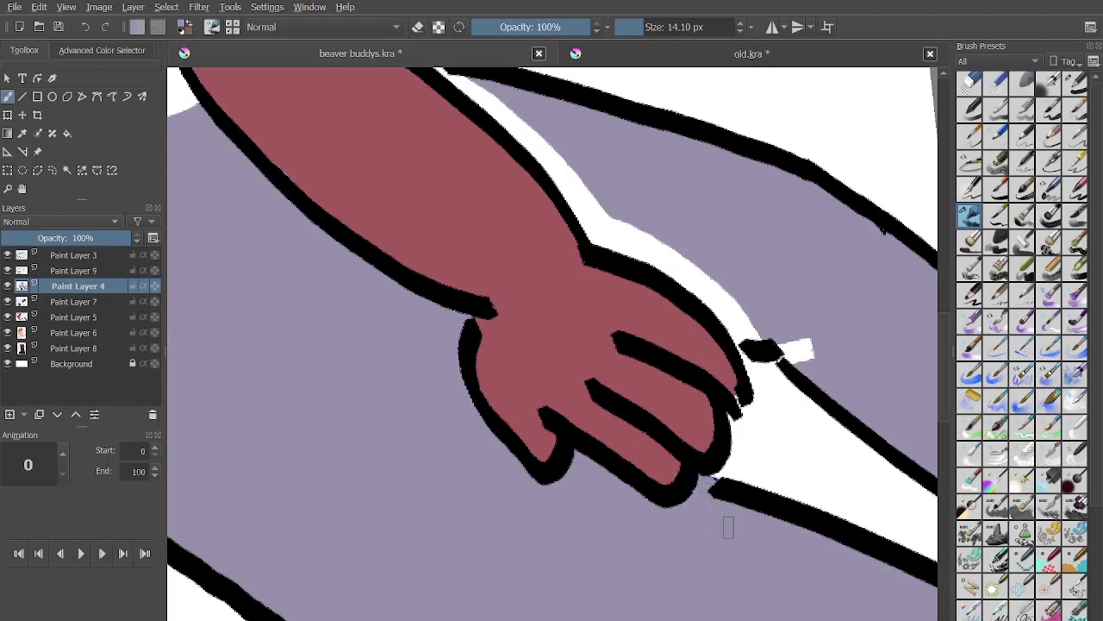
Paint a navy shadow along the underside of the reddish forearm on Paint Layer 9.
left_click(77, 269)
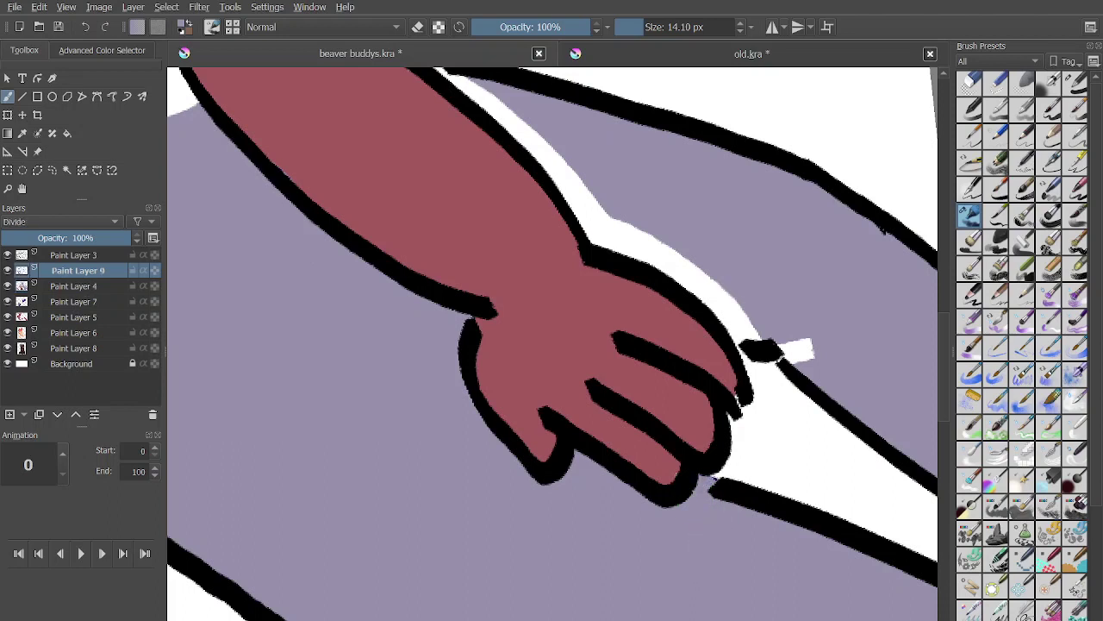
left_click(102, 50)
left_click(156, 86)
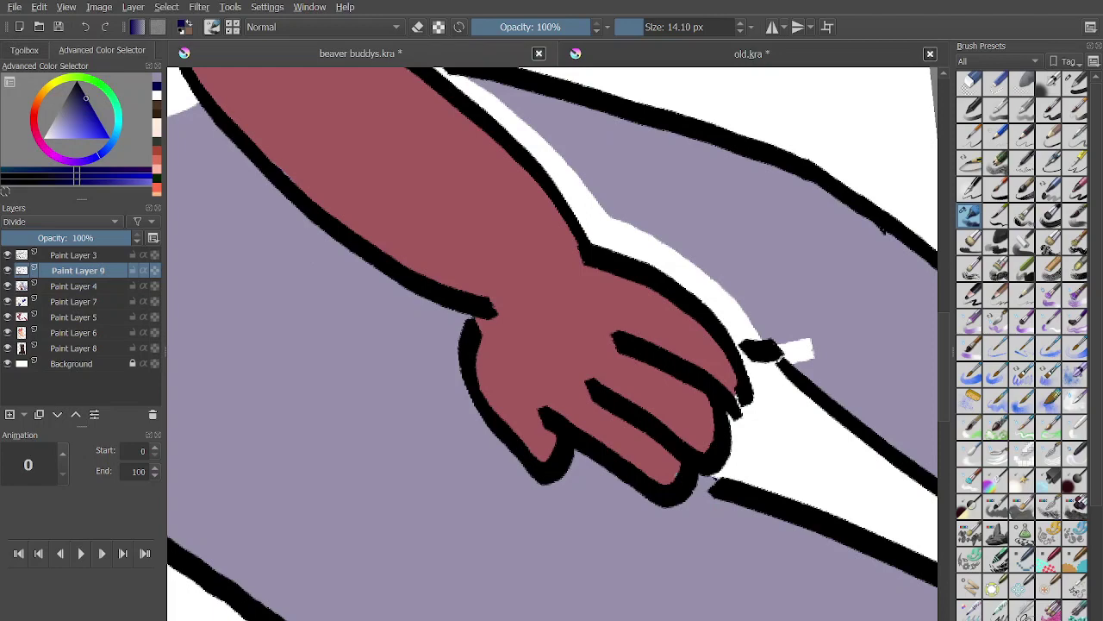
mouse_move(186, 97)
left_mouse_down()
mouse_move(319, 221)
mouse_move(402, 277)
mouse_move(440, 325)
left_mouse_up()
Widen the navy shadow under the reddish forearm and extend it around the thumb and fingertips on Paint Layer 9.
scroll(441, 325, "down", 1)
key("4")
key("4")
key("4")
key("4")
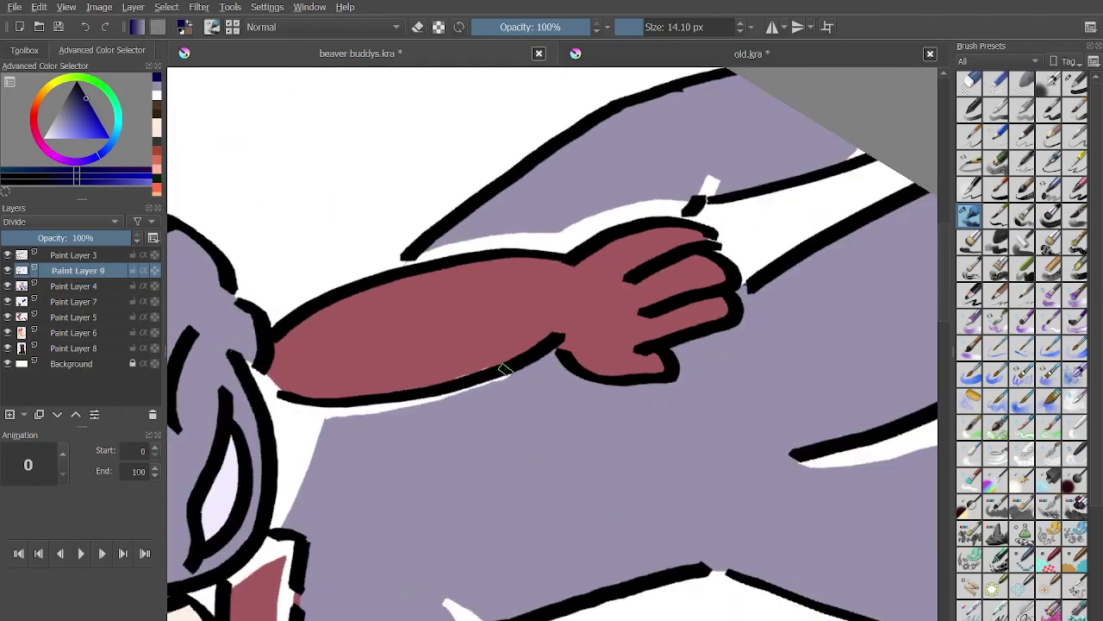
scroll(502, 367, "up", 1)
mouse_move(270, 463)
left_mouse_down()
mouse_move(521, 377)
mouse_move(555, 347)
mouse_move(626, 370)
mouse_move(688, 366)
mouse_move(720, 347)
mouse_move(794, 255)
left_mouse_up()
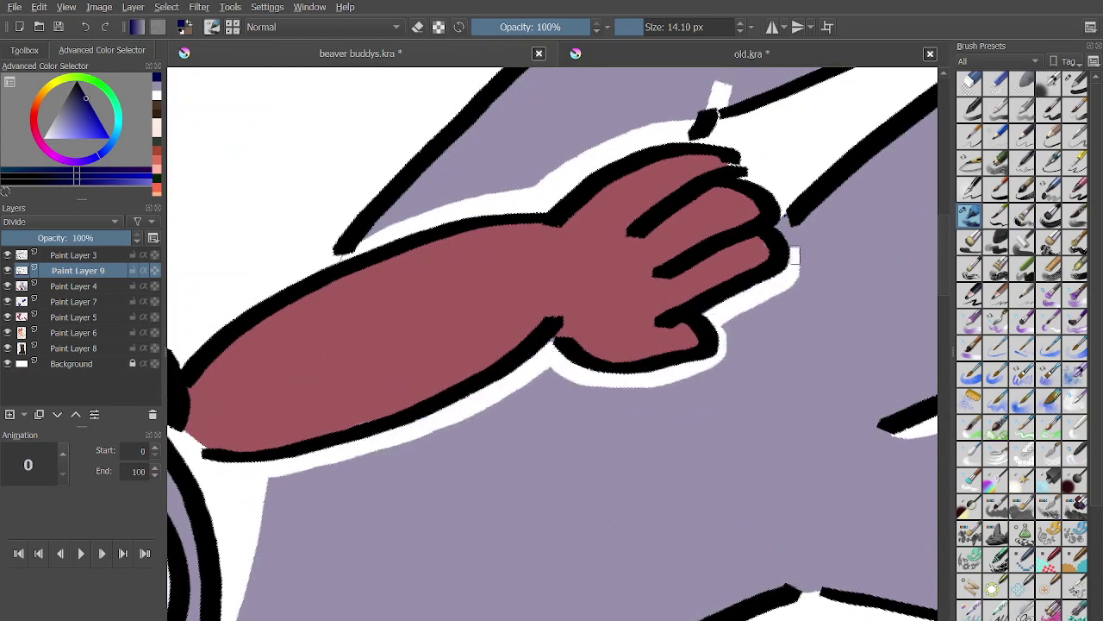
scroll(800, 217, "down", 5)
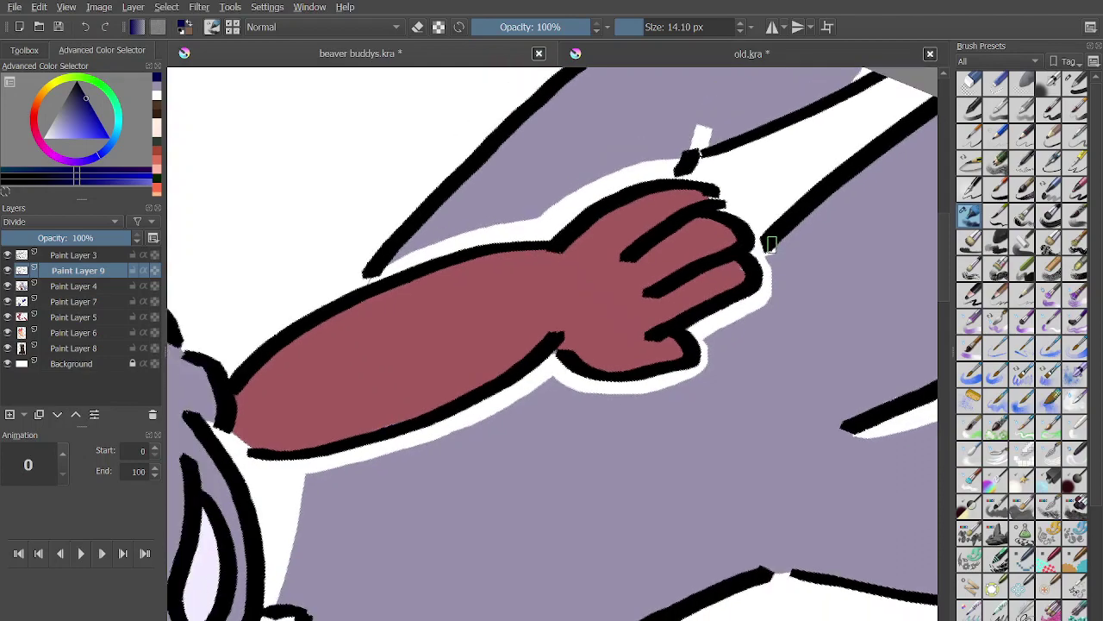
left_click_drag(687, 394, 708, 424)
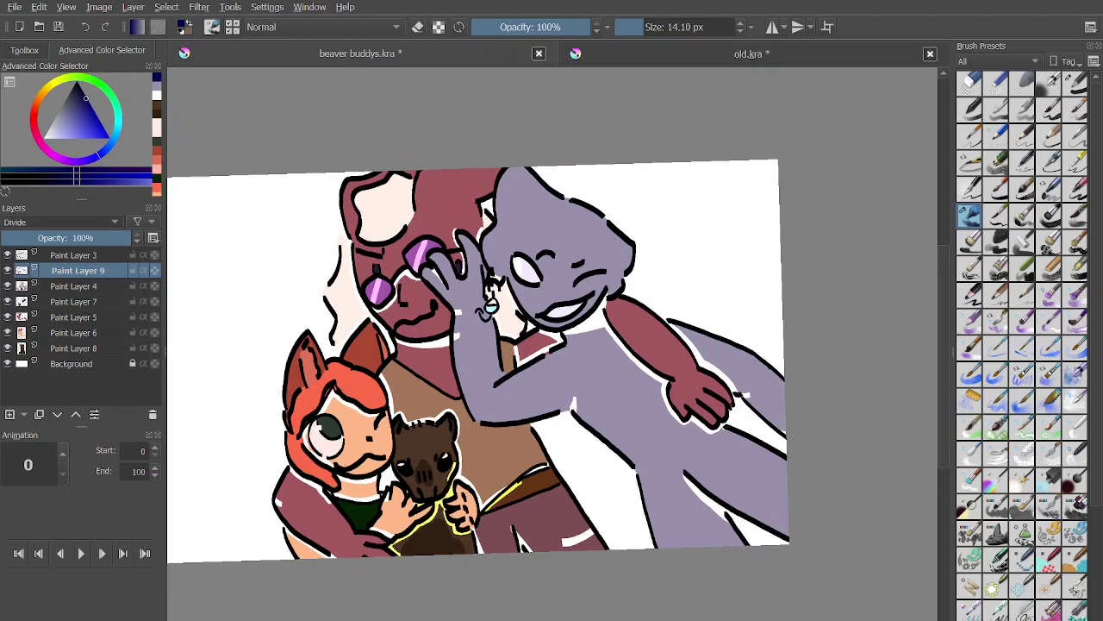
Try the Color Dodge, Color, Burn and Addition blending modes on Paint Layer 9, ending on Normal.
key("alt+shift+k")
key("alt+shift+d")
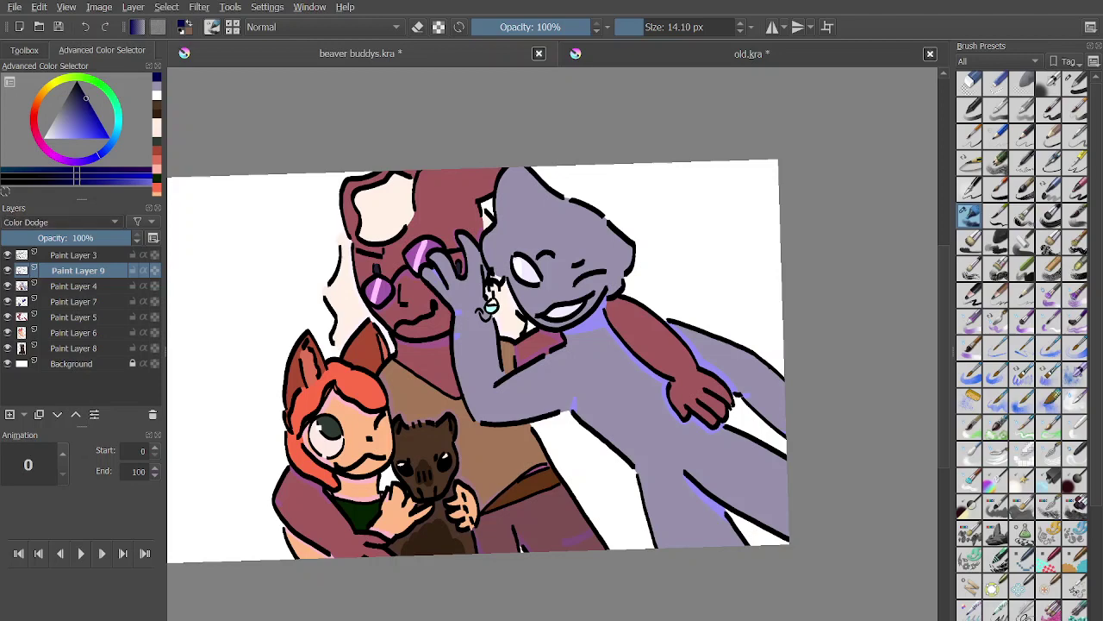
left_click(53, 212)
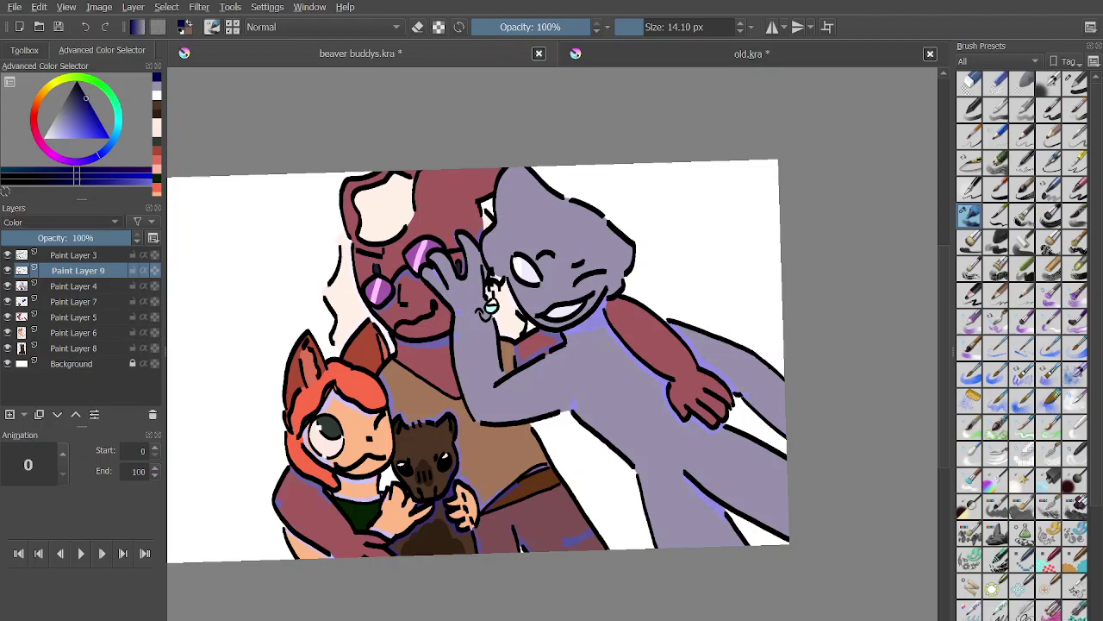
scroll(60, 222, "up", 1)
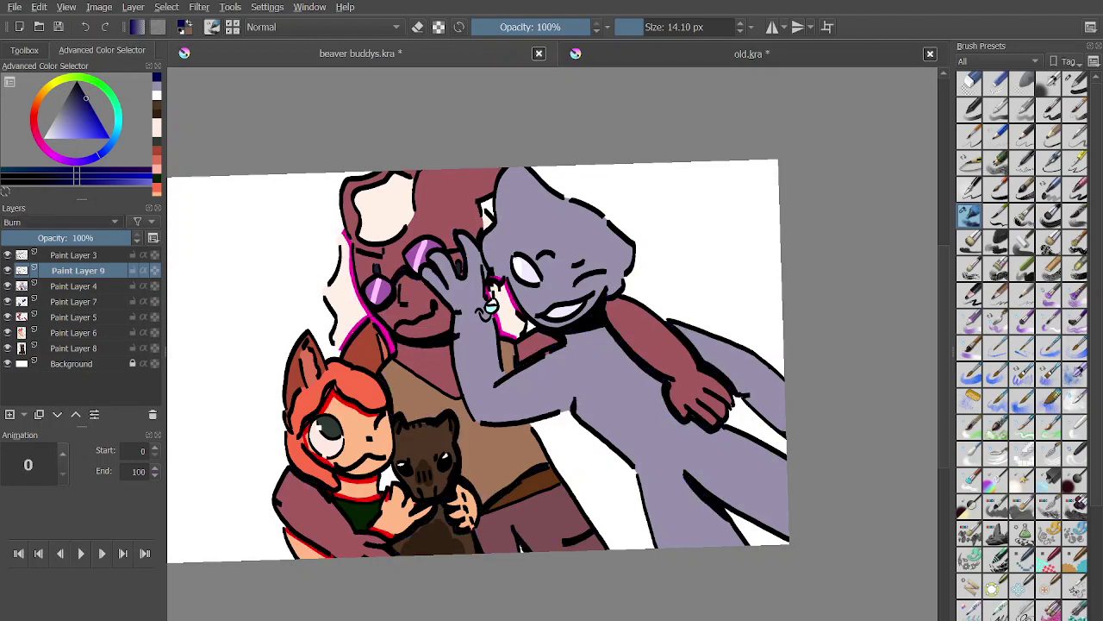
scroll(60, 221, "up", 1)
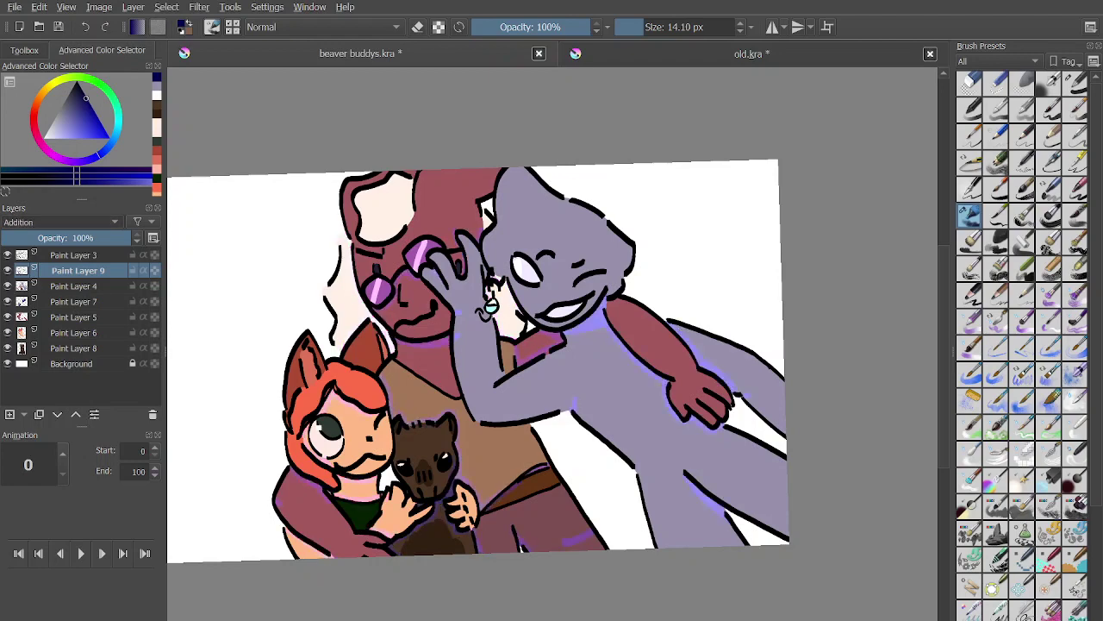
scroll(60, 221, "up", 2)
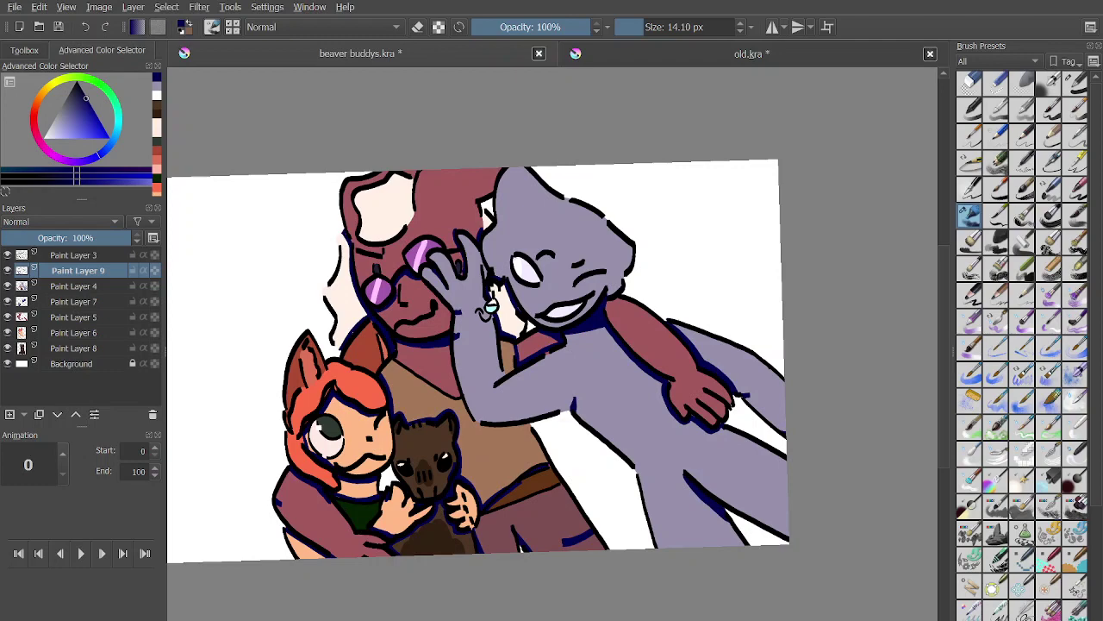
Lower the opacity of the Paint Layer 9 shadows to 28%.
left_click(53, 238)
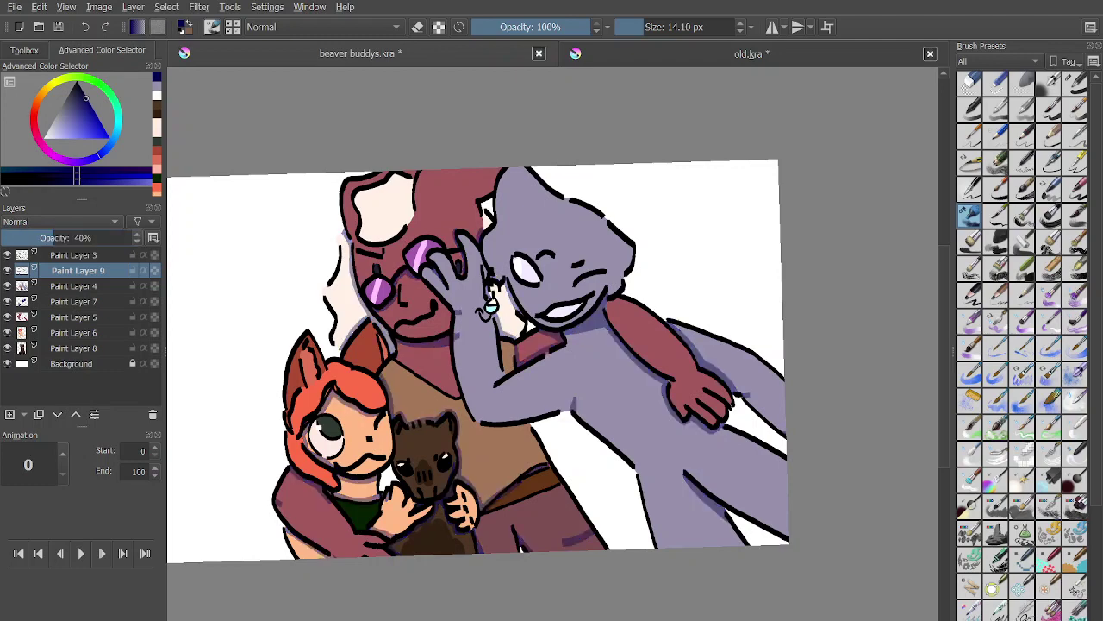
left_click(22, 238)
left_click(38, 238)
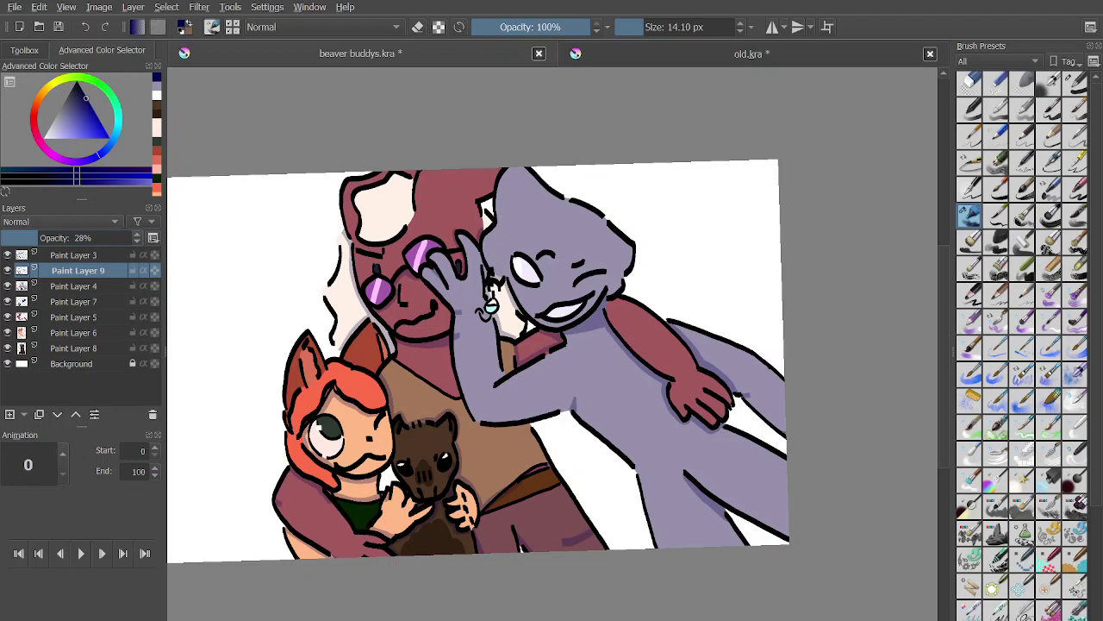
scroll(552, 345, "down", 1)
scroll(552, 344, "down", 1)
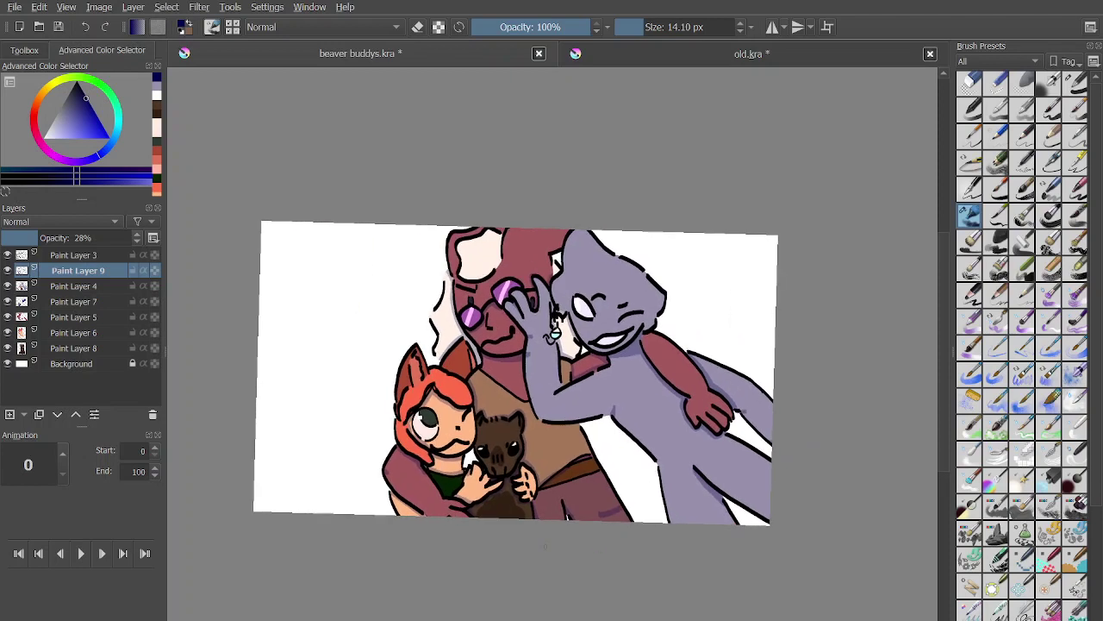
Add a new paint layer directly above Background and switch to the previous 185.24 px brush.
left_click(72, 364)
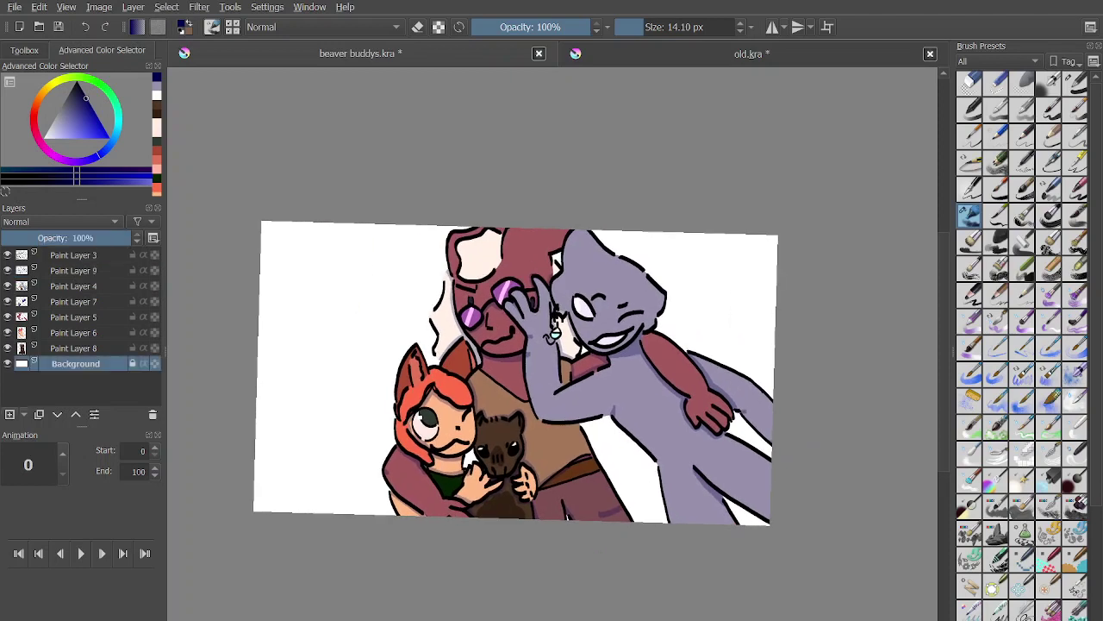
left_click(10, 415)
key("slash")
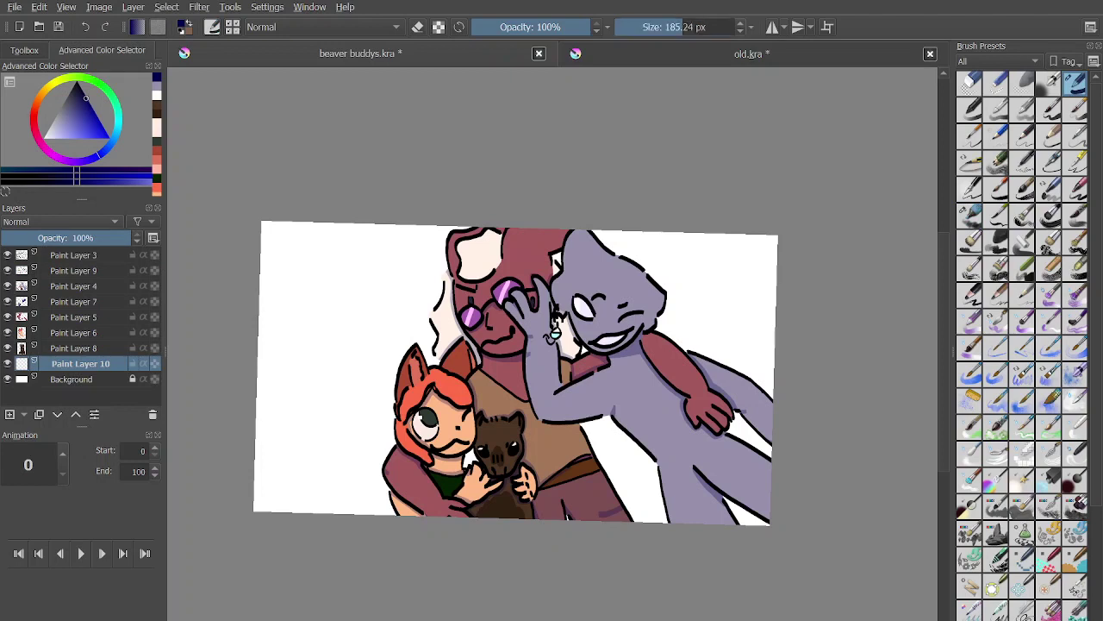
Try pale cream backdrop strokes beside the lavender character, enlarge the brush to 316.04 px, and undo the strokes.
left_click(43, 93)
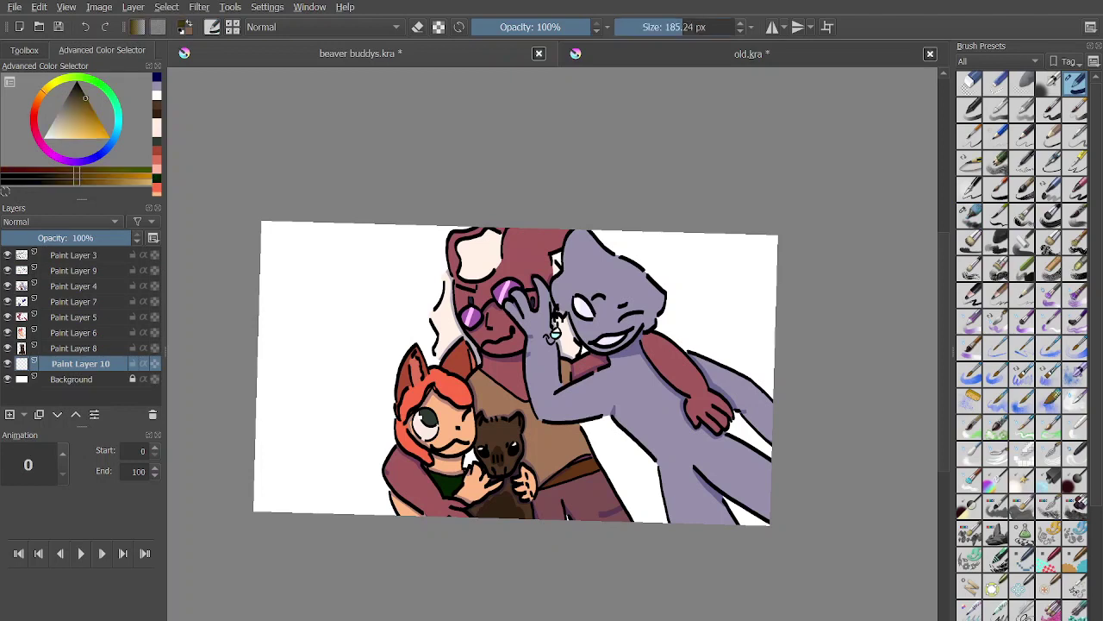
left_click(56, 138)
mouse_move(783, 298)
left_mouse_down()
mouse_move(616, 323)
mouse_move(780, 261)
left_mouse_up()
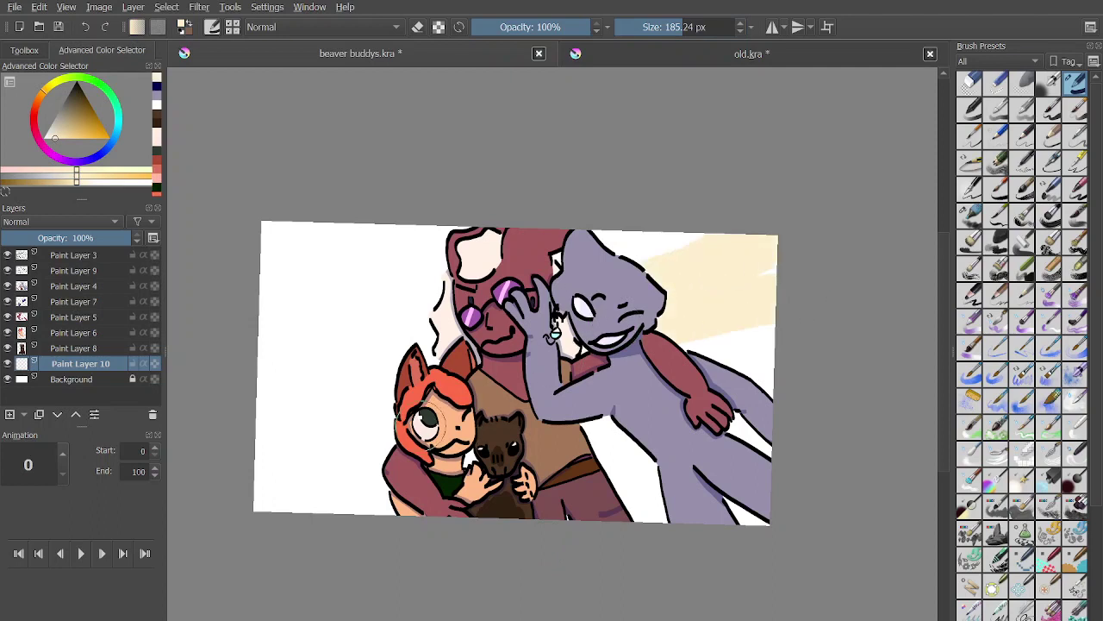
left_click_drag(468, 426, 541, 427, "shift")
mouse_move(687, 313)
left_mouse_down()
mouse_move(289, 456)
mouse_move(273, 445)
mouse_move(294, 321)
mouse_move(690, 323)
mouse_move(595, 457)
mouse_move(750, 431)
mouse_move(737, 513)
mouse_move(739, 319)
left_mouse_up()
key("ctrl+z")
key("ctrl+z")
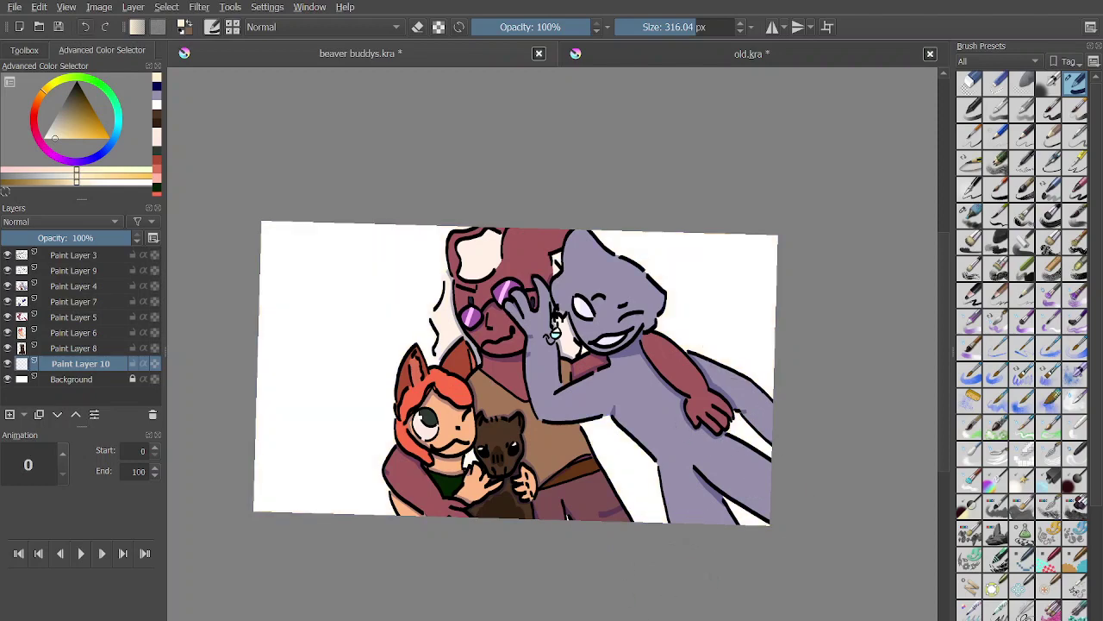
Pick a stronger golden yellow and paint a large scalloped cloud shape behind the characters on Paint Layer 10.
left_click_drag(56, 138, 87, 138)
mouse_move(393, 491)
left_mouse_down()
mouse_move(618, 398)
mouse_move(567, 488)
mouse_move(624, 517)
left_mouse_up()
key("ctrl+z")
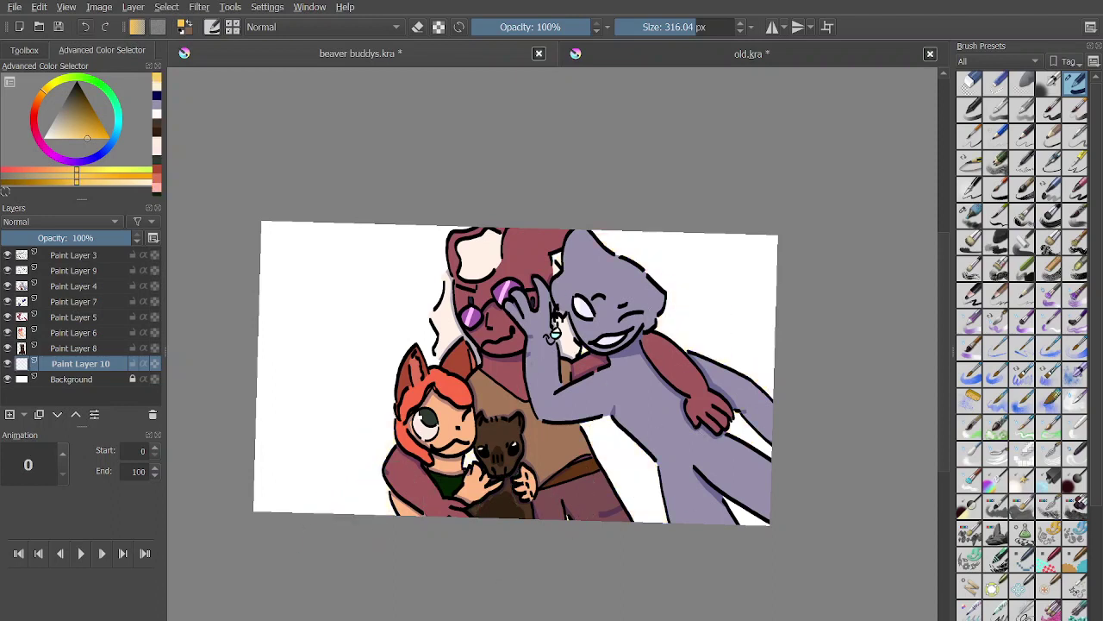
mouse_move(381, 290)
left_mouse_down()
mouse_move(496, 259)
mouse_move(496, 293)
mouse_move(443, 353)
mouse_move(645, 250)
mouse_move(416, 451)
mouse_move(621, 326)
mouse_move(521, 462)
mouse_move(686, 388)
mouse_move(543, 531)
mouse_move(726, 442)
mouse_move(655, 550)
mouse_move(682, 511)
left_mouse_up()
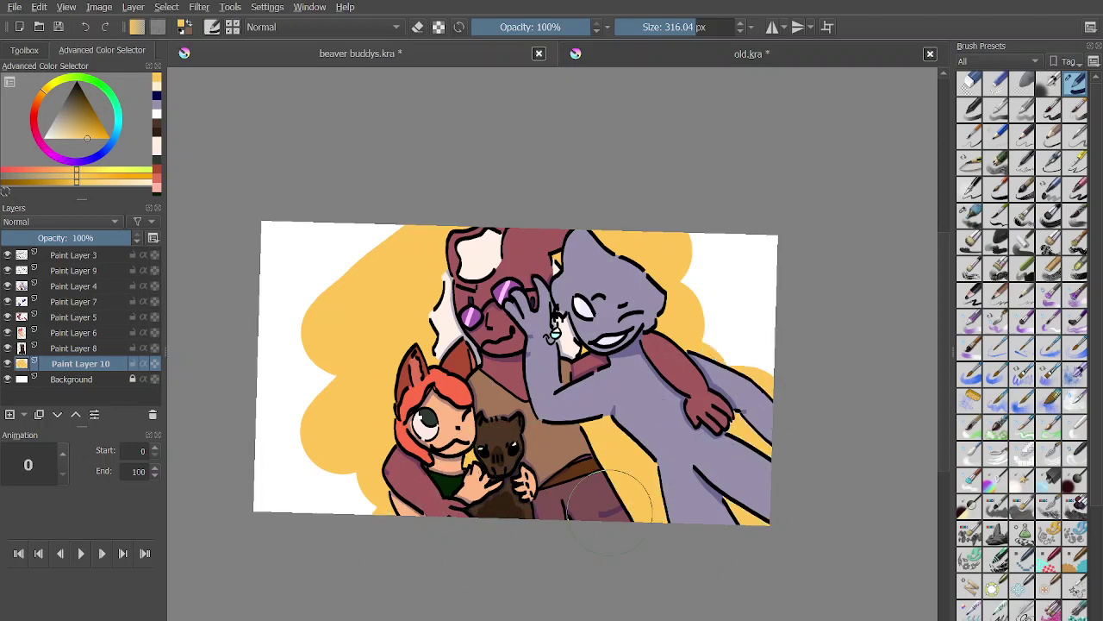
Try a short accent stroke with a 93.65 px brush outside the cloud edge near the lavender character's head.
left_click(669, 26)
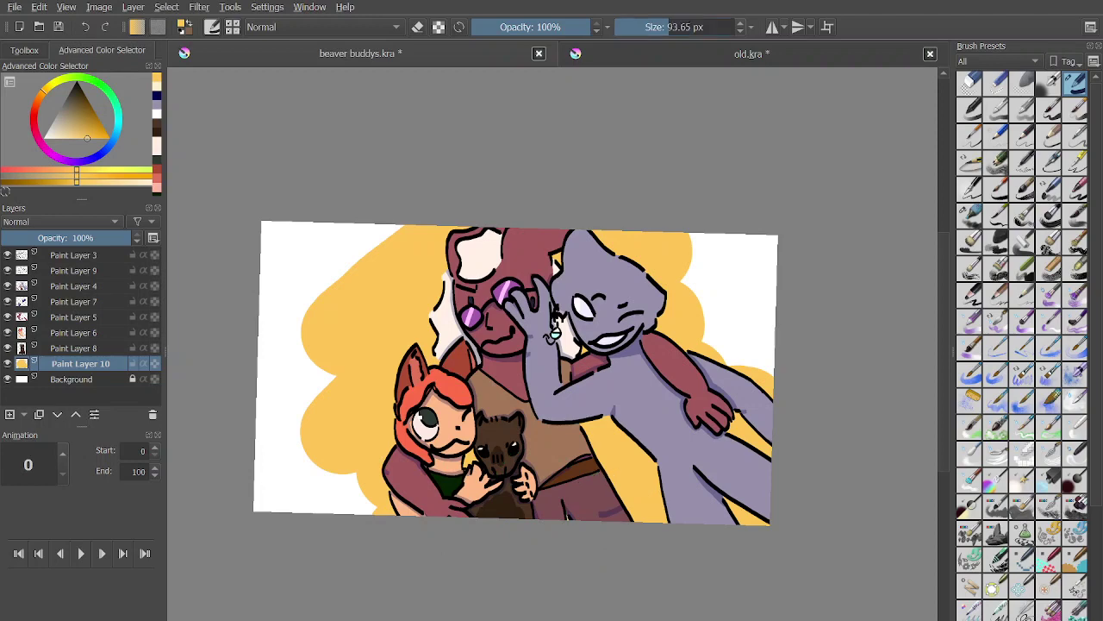
left_click_drag(703, 248, 708, 278)
scroll(707, 277, "up", 1)
scroll(668, 287, "up", 1)
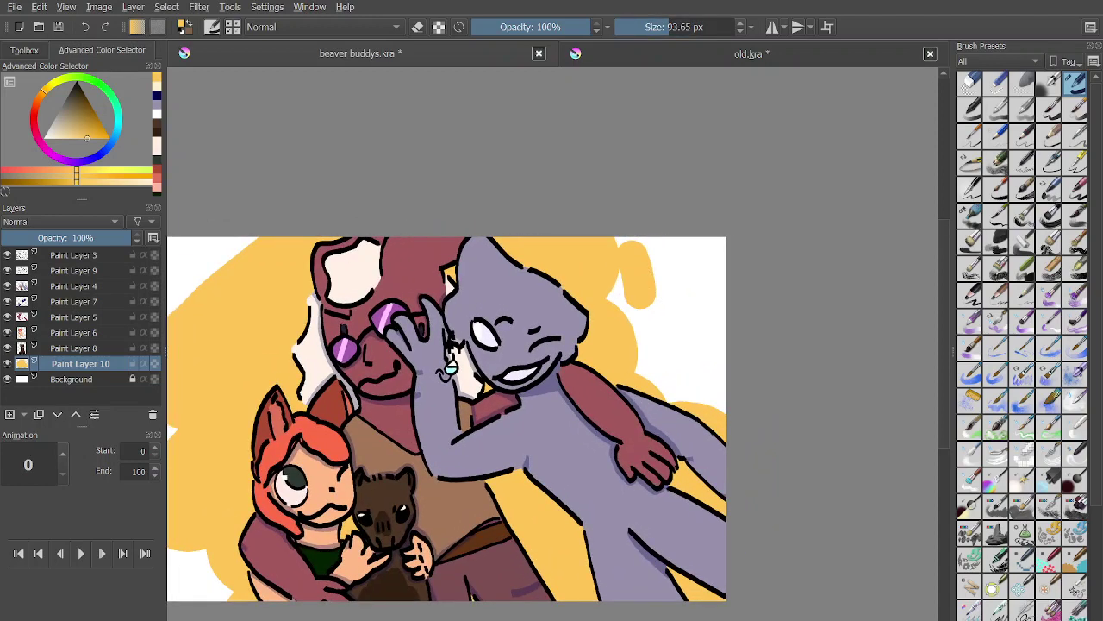
key("ctrl+z")
Reduce the brush to 35.45 px and paint two short curved golden accents outside the cloud edge beside the lavender character.
left_click(654, 27)
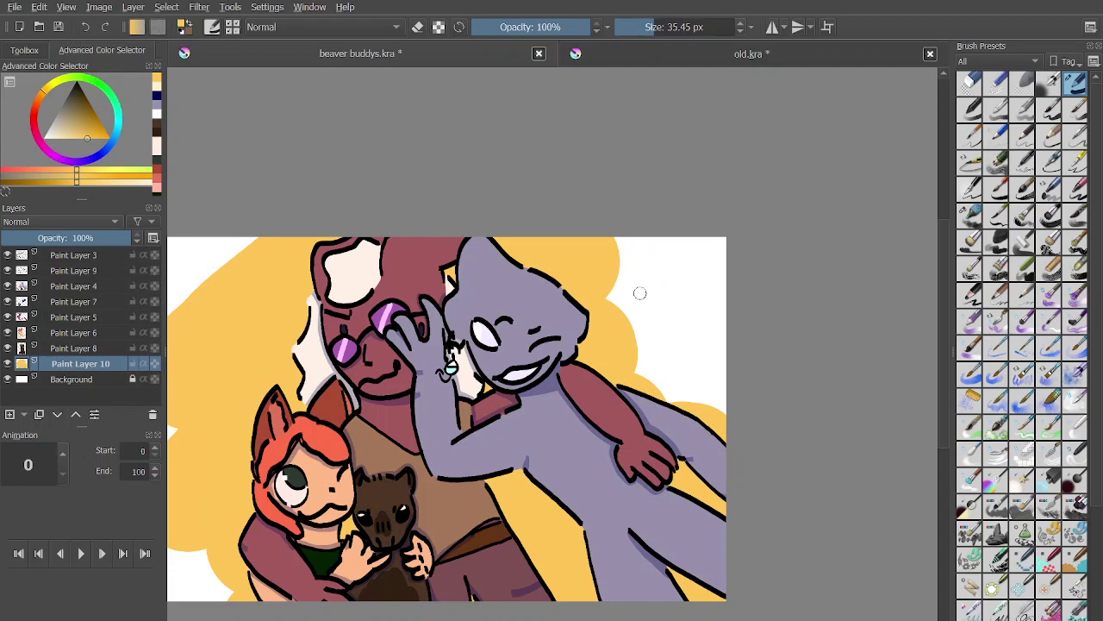
left_click_drag(627, 256, 628, 300)
scroll(628, 300, "up", 1)
scroll(595, 298, "up", 1)
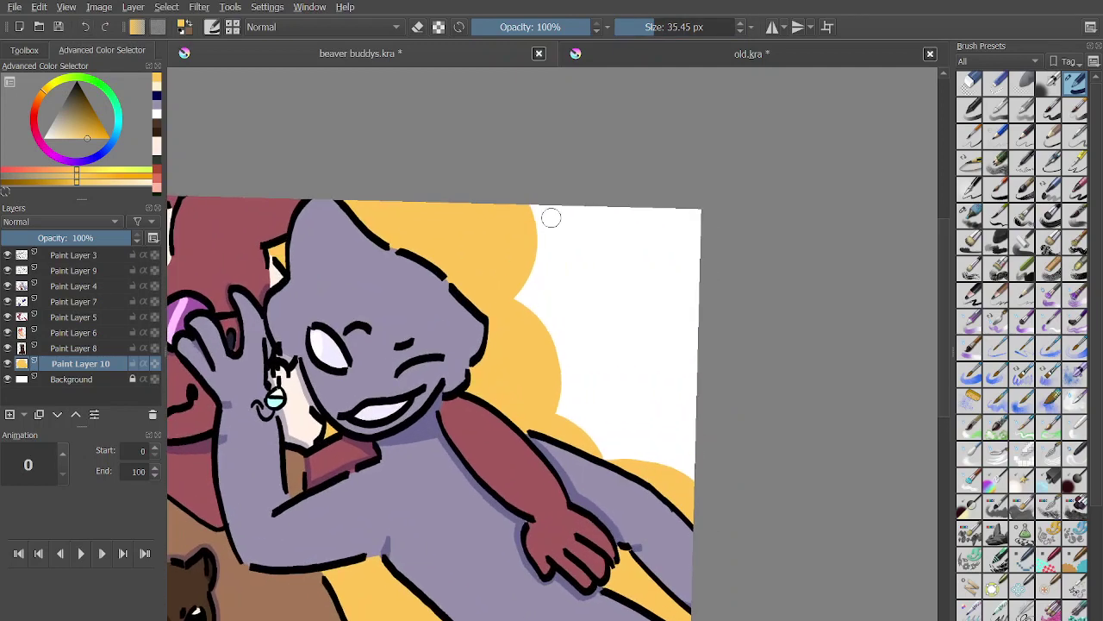
left_click_drag(549, 217, 550, 286)
left_click_drag(624, 434, 687, 450)
scroll(687, 449, "down", 2)
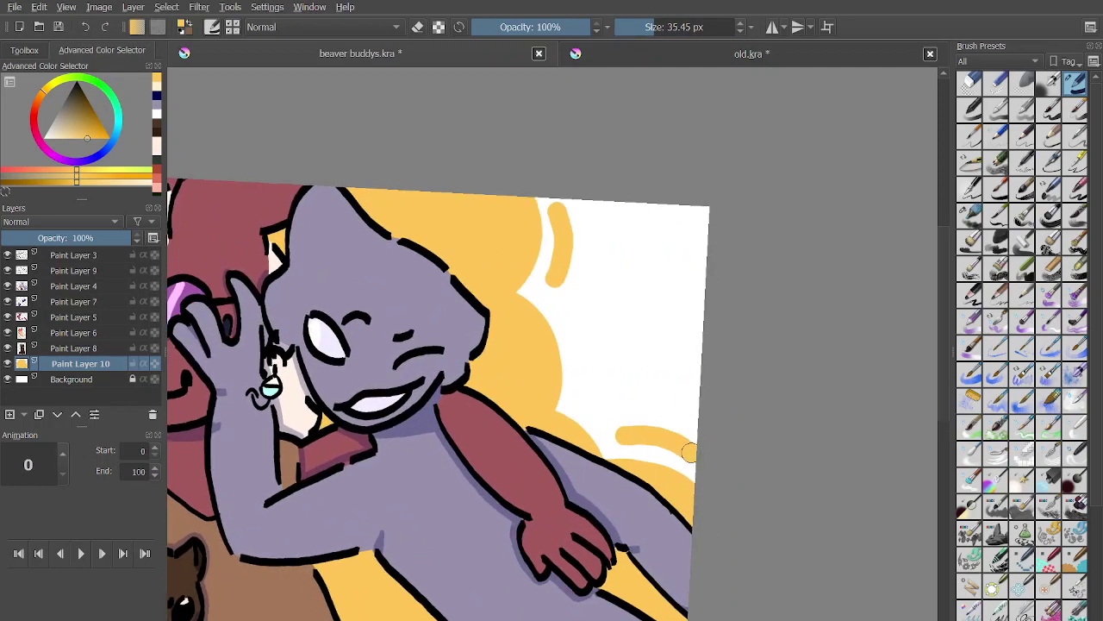
Paint three short golden accent strokes outside the cloud edge on the orange-haired character's side of the drawing.
scroll(552, 324, "up", 2)
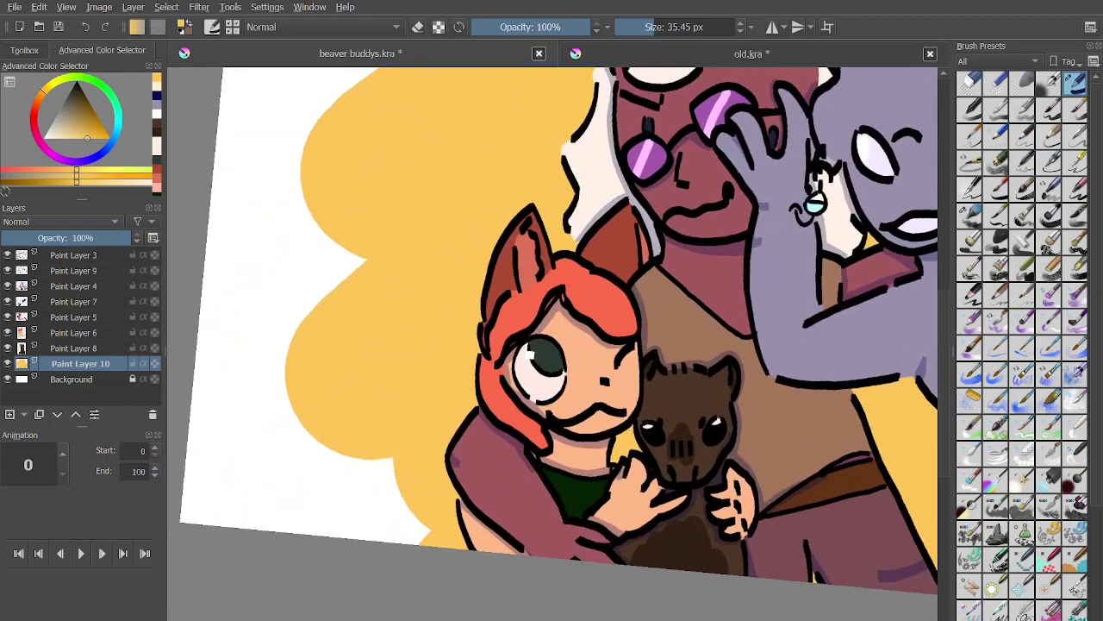
left_click_drag(286, 303, 266, 368)
mouse_move(385, 493)
left_mouse_down()
mouse_move(399, 505)
mouse_move(395, 542)
left_mouse_up()
scroll(399, 506, "down", 1)
key("ctrl+z")
scroll(553, 344, "up", 3)
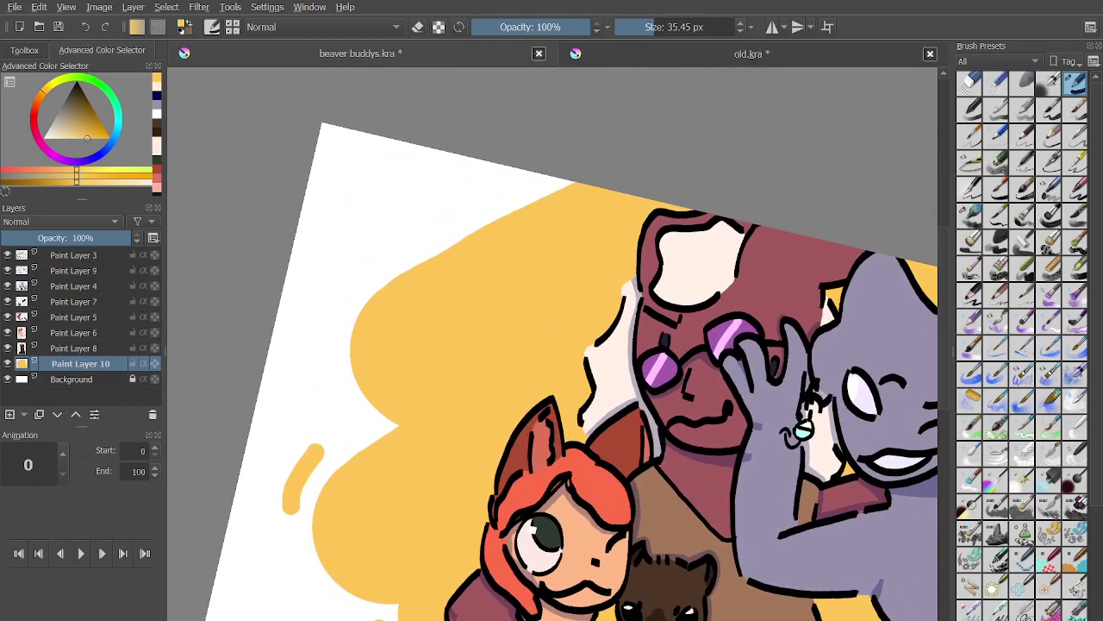
left_click_drag(464, 212, 414, 247)
scroll(415, 247, "down", 4)
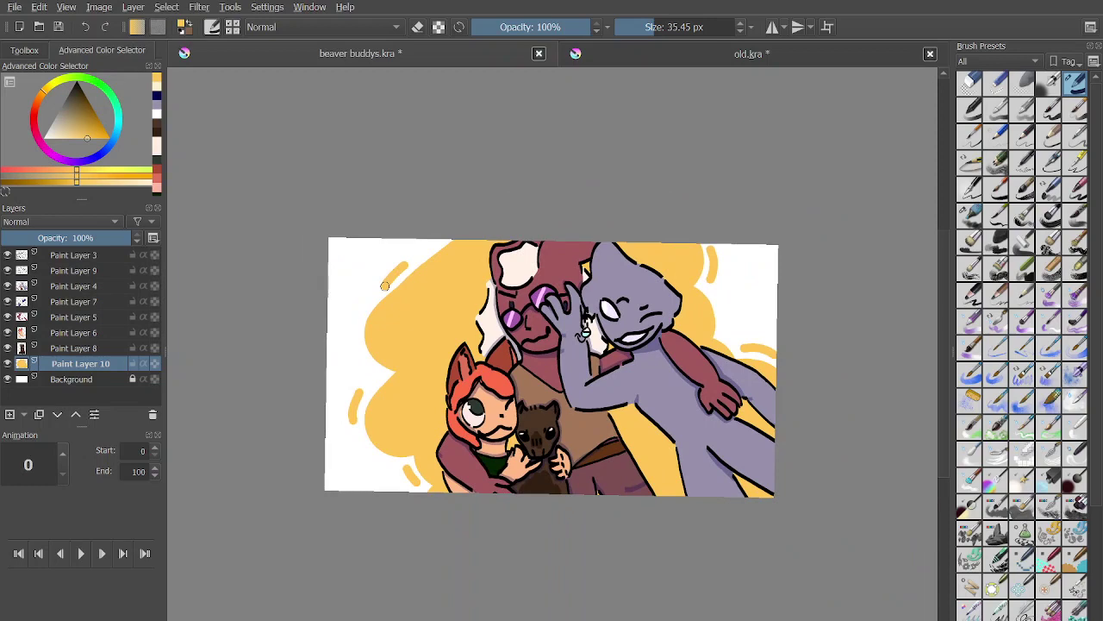
scroll(385, 286, "up", 2)
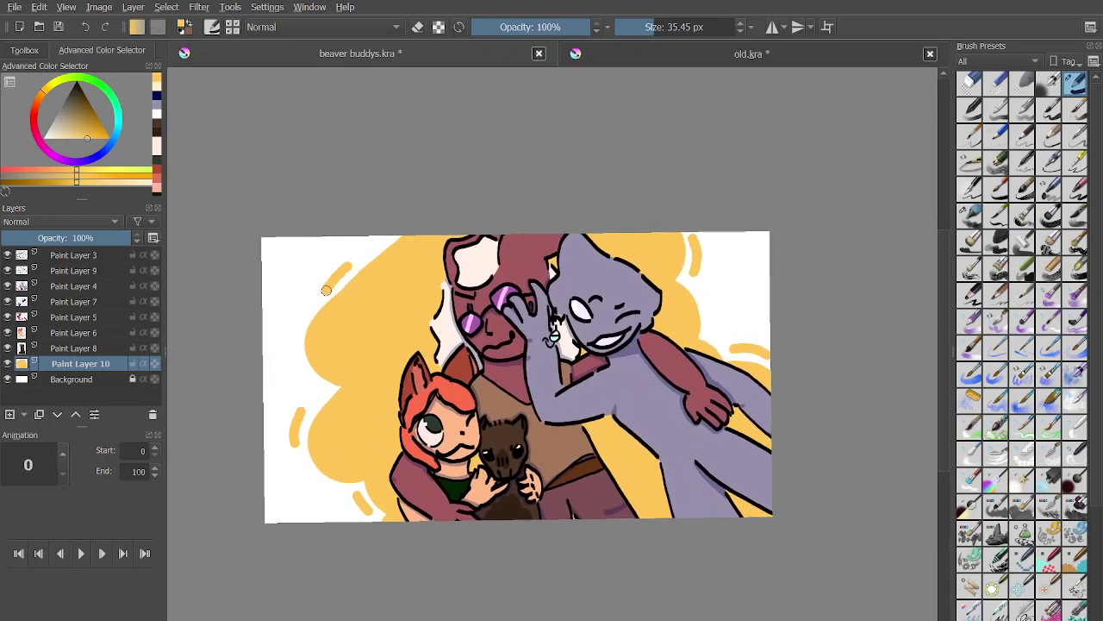
scroll(326, 291, "up", 2)
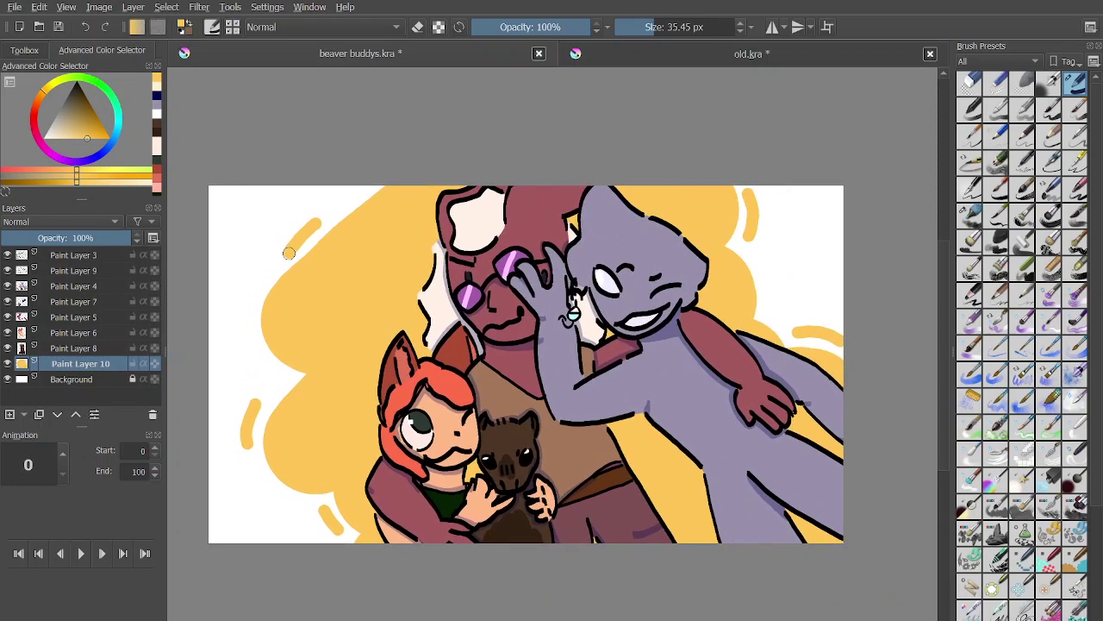